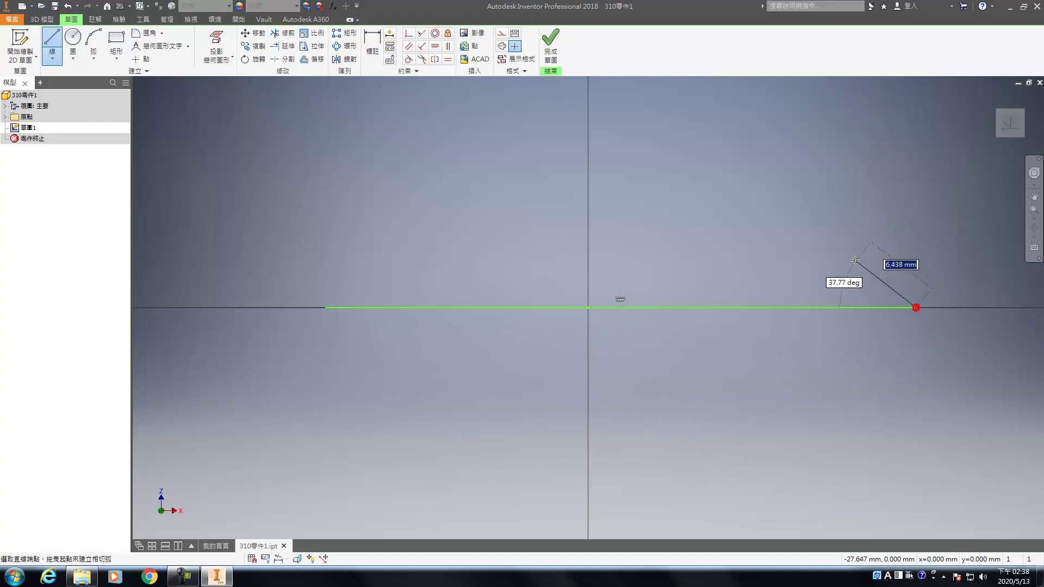
- Dimension the horizontal base line's length as 126 mm
middle_click_drag(829, 265, 732, 351)
key("d")
left_click(466, 374)
left_click(489, 402)
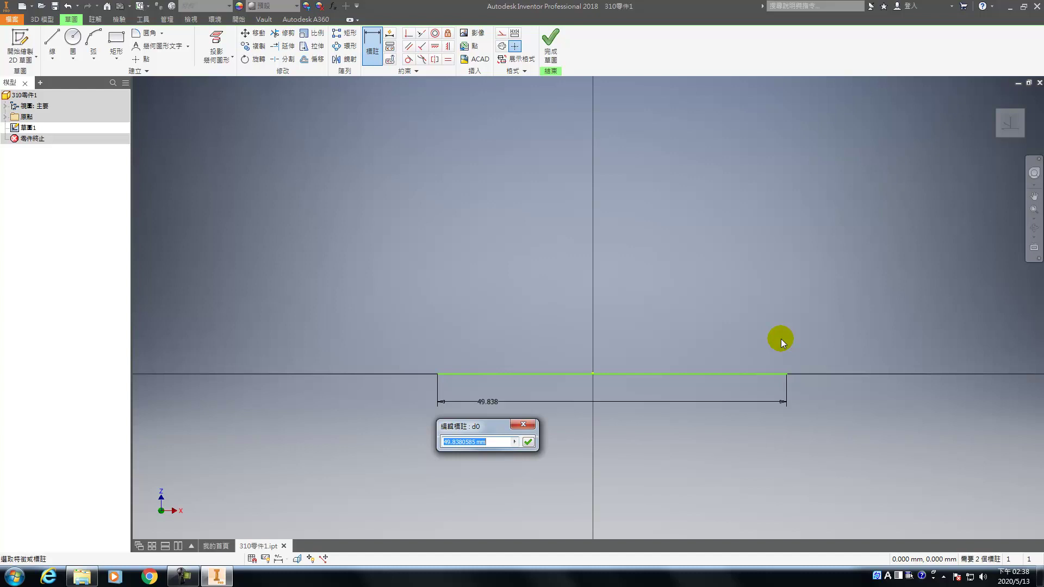
type("126")
key("Return")
scroll(589, 337, "down", 2)
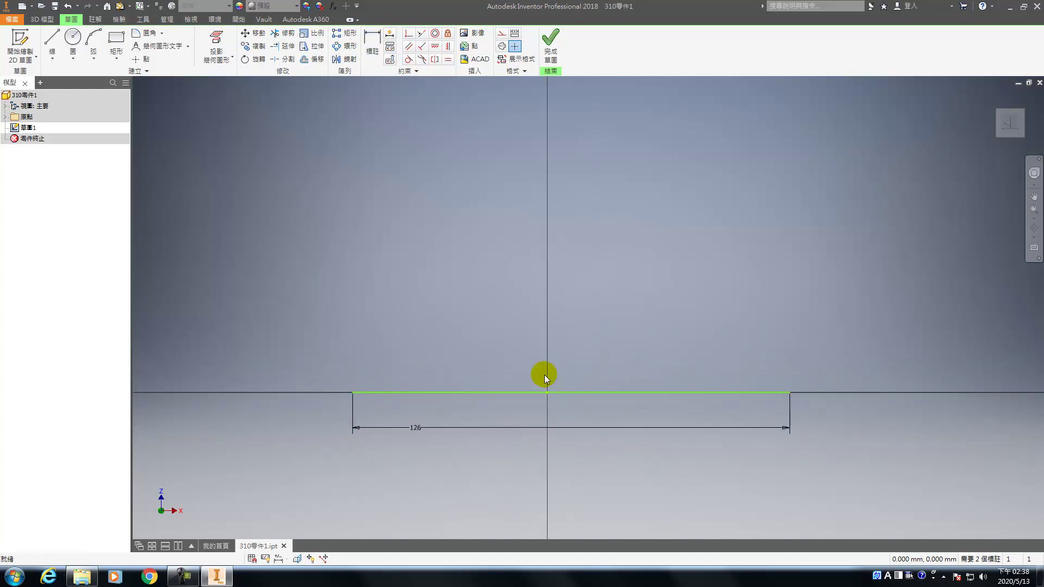
- Dimension the distance from the base line's left end to the sketch origin as 62 mm
left_click(546, 393)
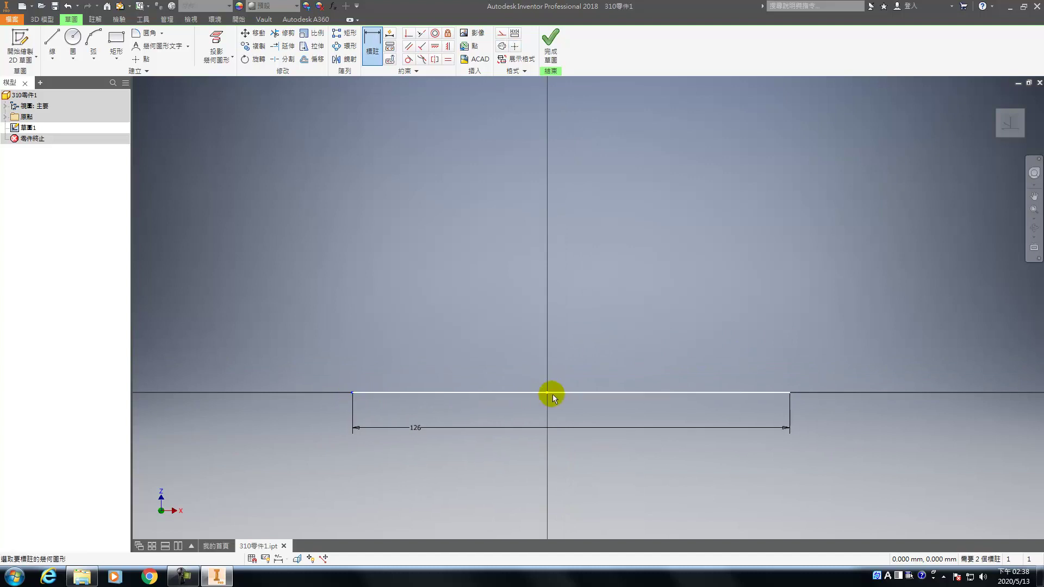
left_click(494, 396)
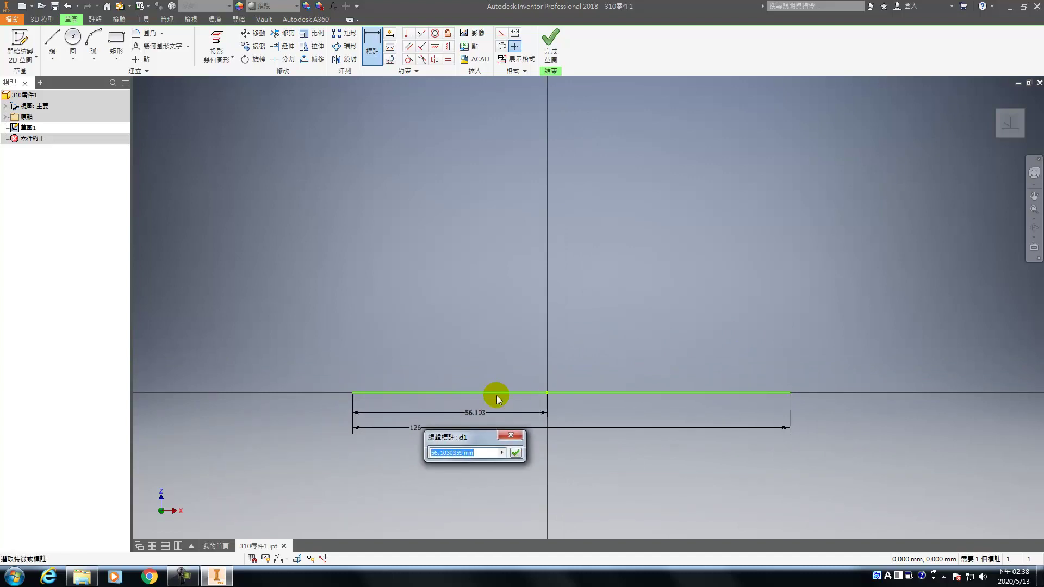
type("62")
key("Return")
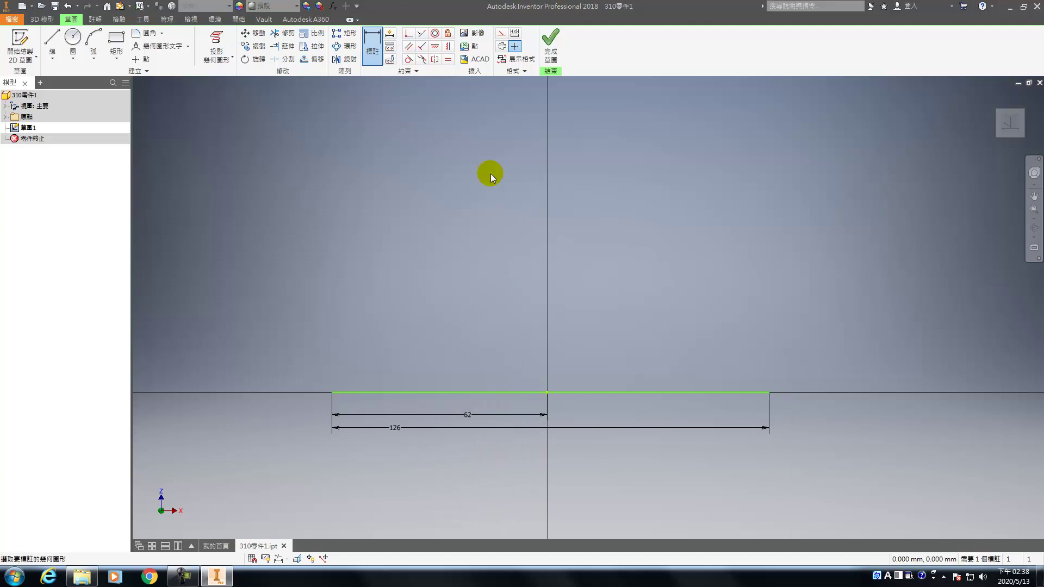
- Convert the base line to a centerline and align its left endpoint with the origin using a horizontal constraint
left_click(518, 392)
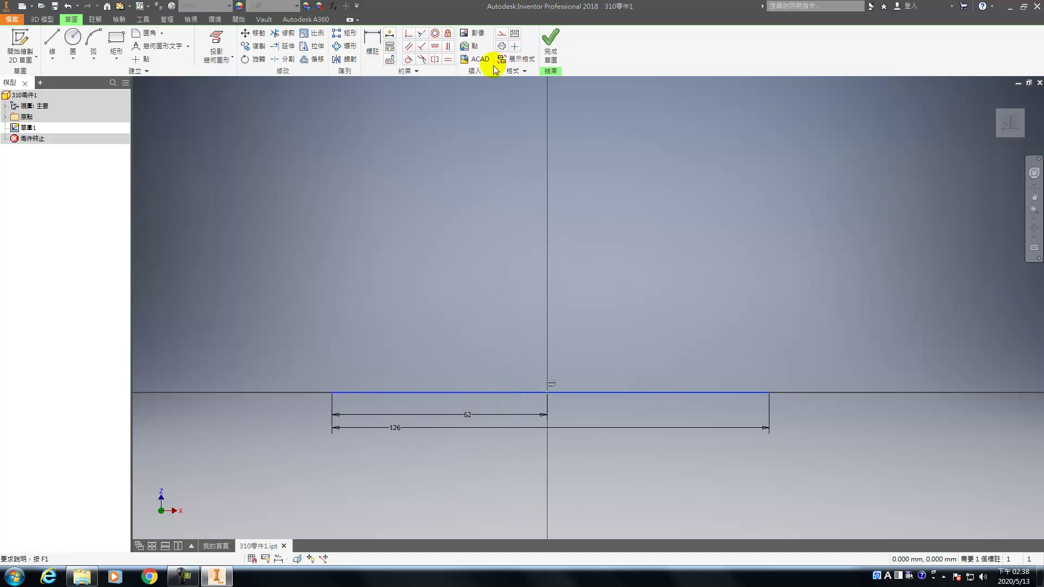
left_click(503, 46)
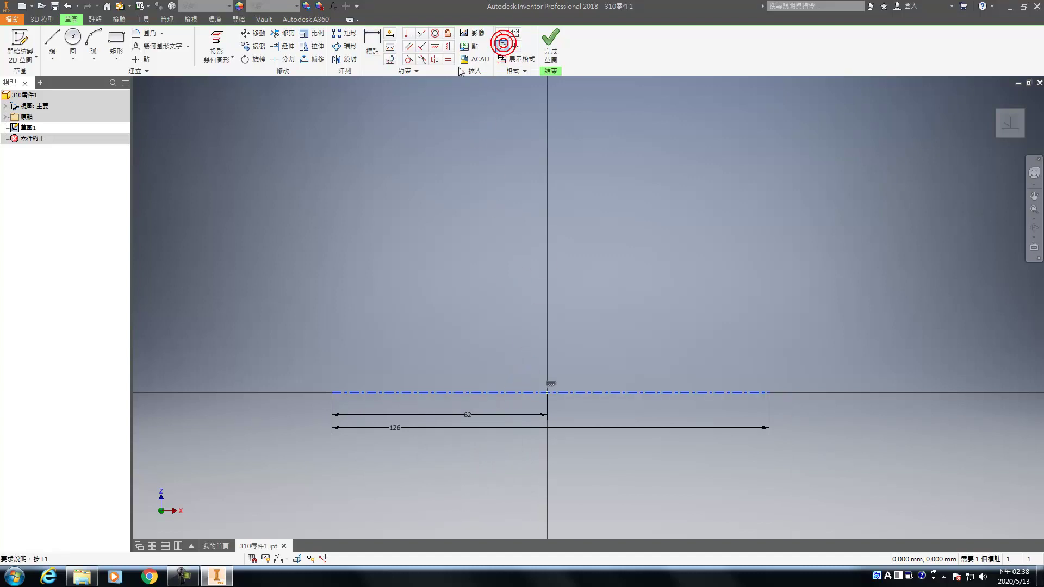
left_click(436, 46)
left_click(333, 392)
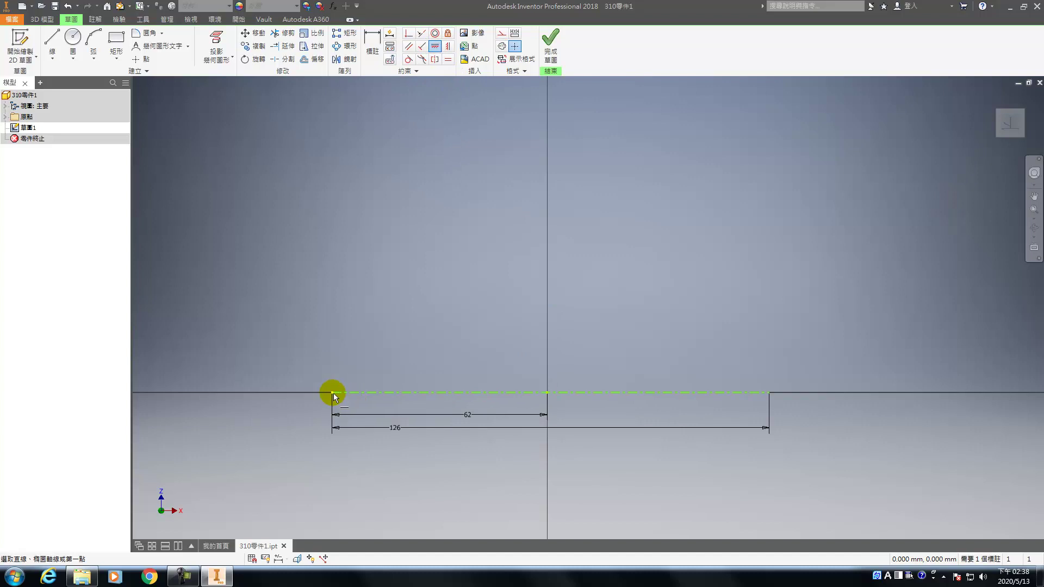
left_click(546, 393)
left_click(546, 392)
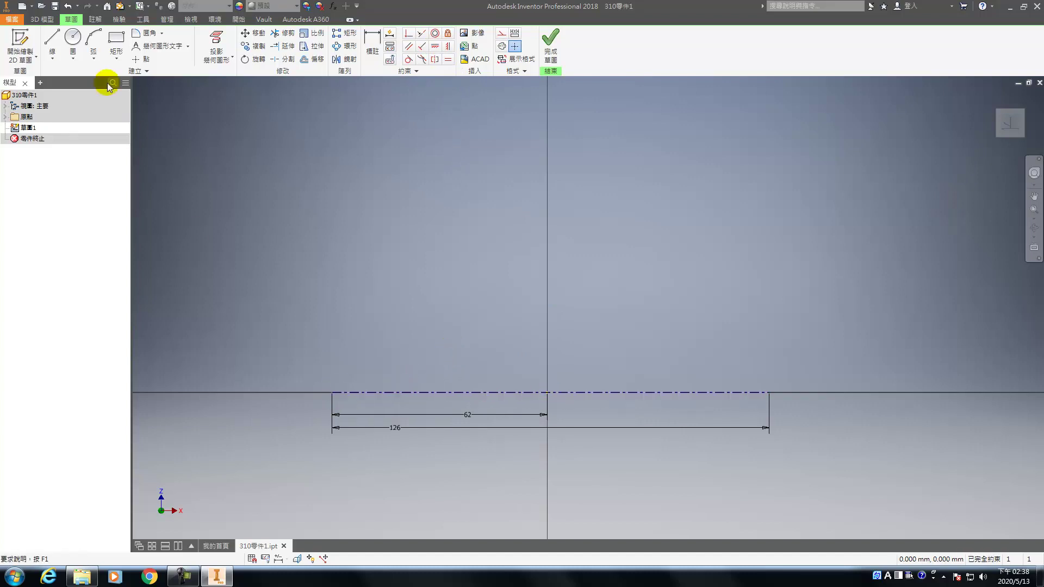
- Draw a 90 mm vertical line up from the centerline's left end, followed by a 55 mm horizontal line to the right
left_click(54, 40)
left_click(331, 391)
middle_click_drag(327, 234, 345, 312)
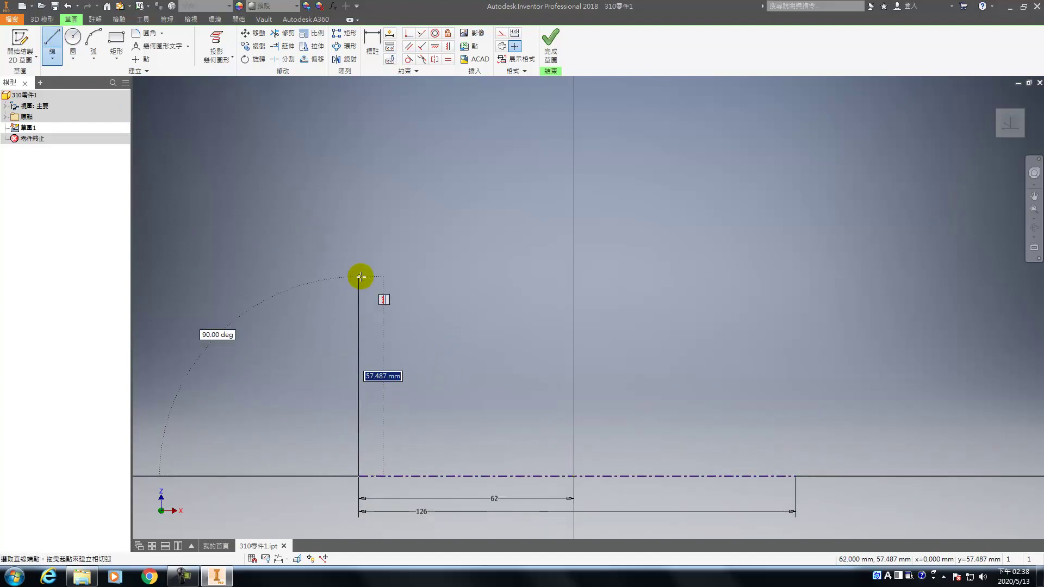
type("90")
key("Return")
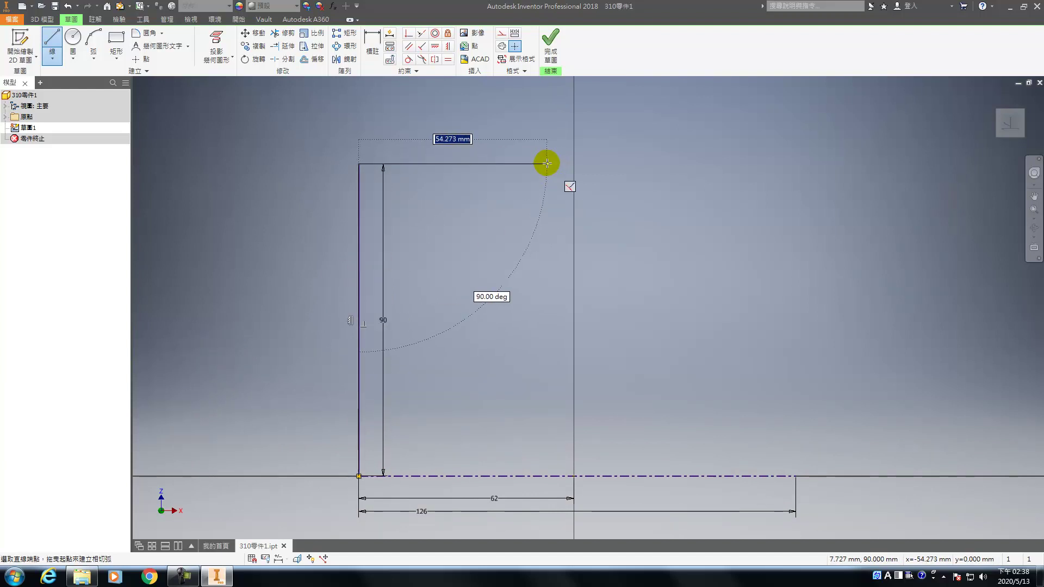
type("55")
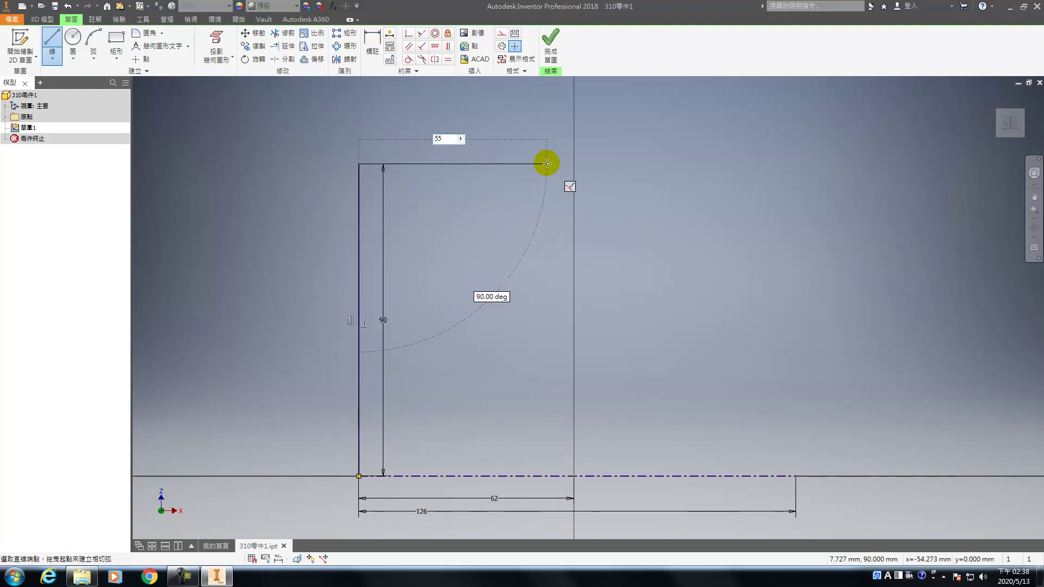
key("Return")
middle_click_drag(676, 320, 570, 354)
scroll(569, 354, "down", 1)
key("Escape")
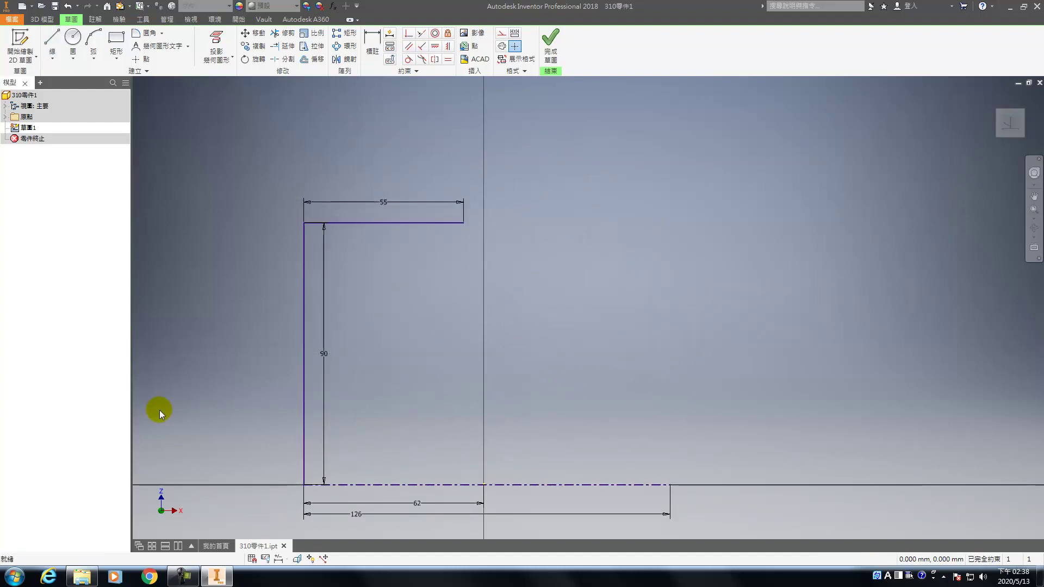
- Set the left vertical line's length to 45 mm
double_click(322, 352)
type("45")
key("Return")
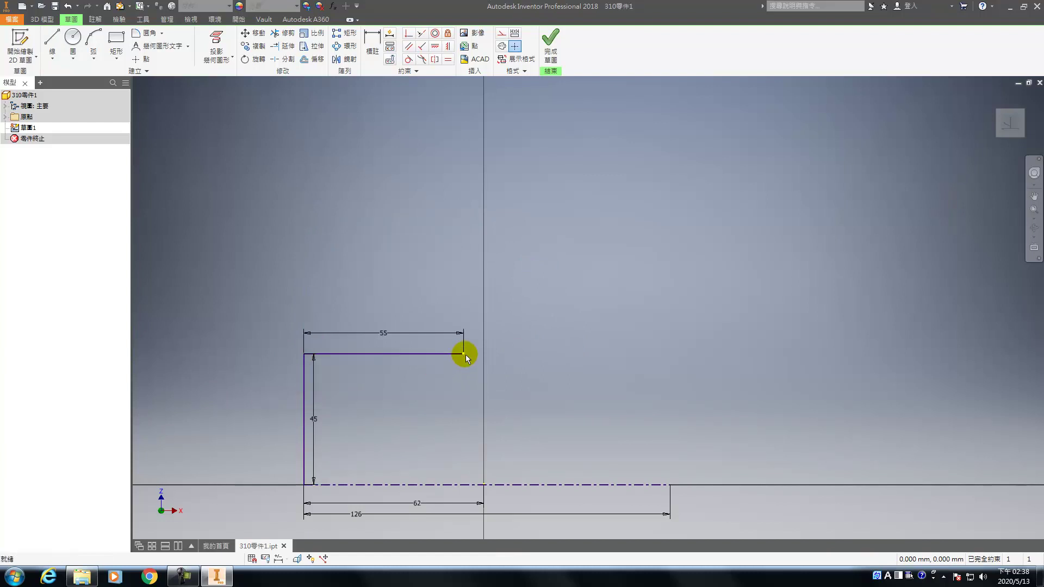
- Continue the outline with a sloped line, a short upward step, a horizontal edge about 30 mm long and a vertical edge to the centerline's right end
left_click(52, 39)
left_click(463, 354)
left_click(582, 431)
left_click(583, 401)
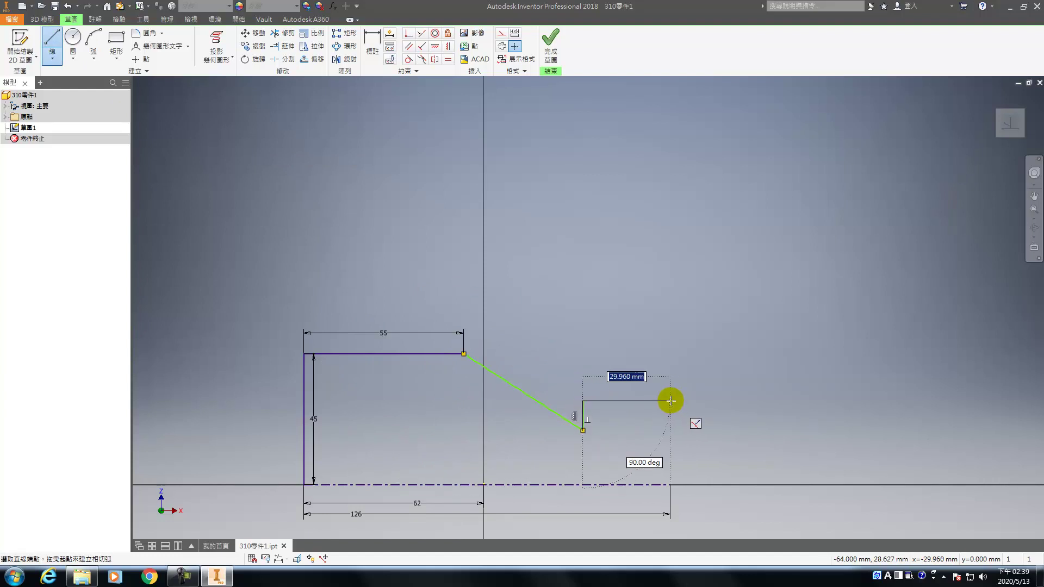
left_click(670, 401)
left_click(671, 484)
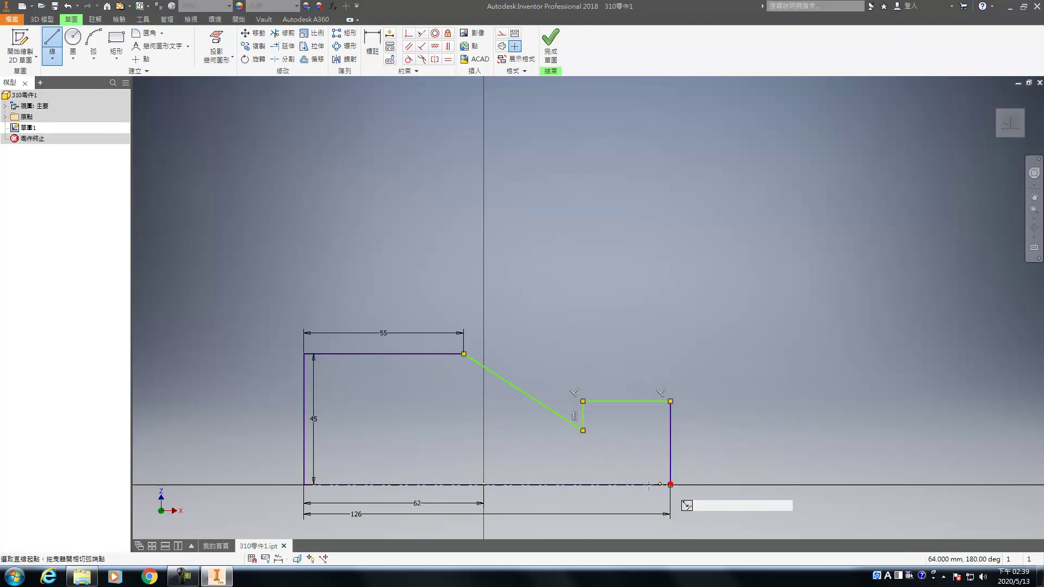
key("Escape")
- Dimension the horizontal edge at the right end of the outline as 30 mm
middle_click_drag(592, 433, 564, 438)
key("d")
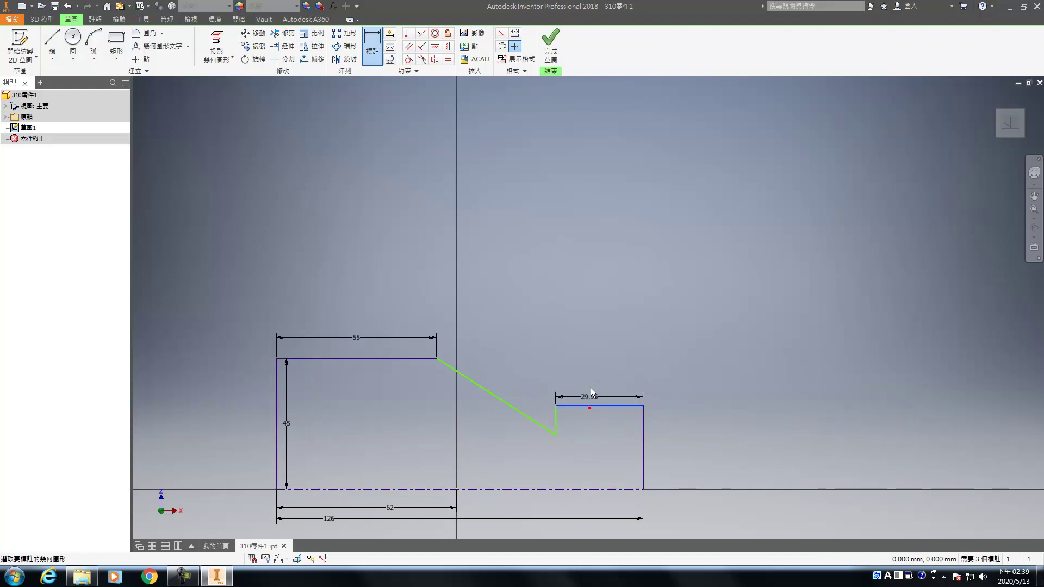
left_click(589, 406)
left_click(601, 380)
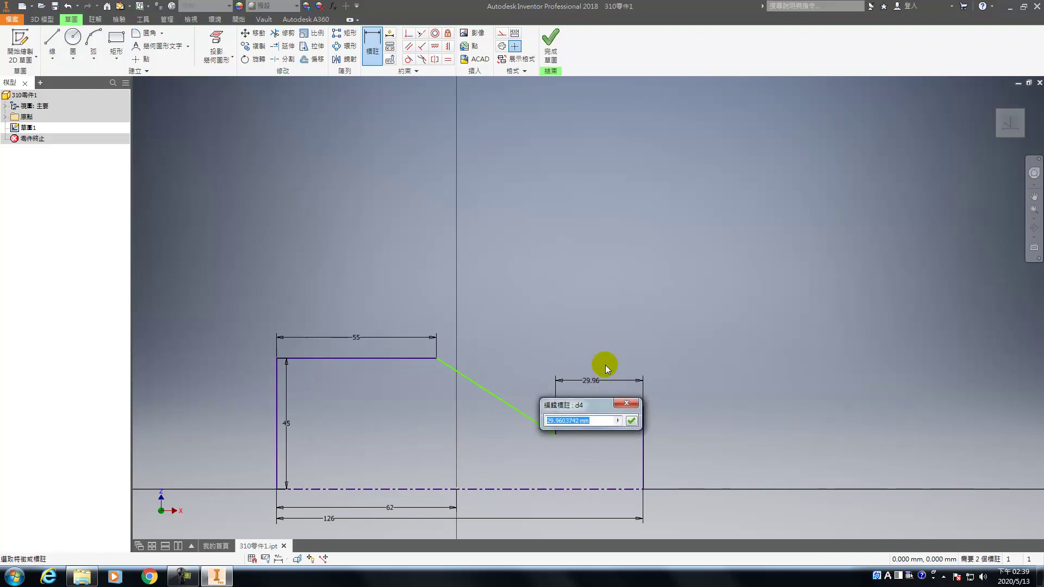
type("30")
key("Return")
key("Escape")
- Replace the 45 mm height dimension with a 90 mm diameter dimension from the 55 mm edge across the centerline
left_click(285, 430)
key("Delete")
key("d")
left_click(282, 358)
left_click(326, 488)
left_click(244, 455)
key("Return")
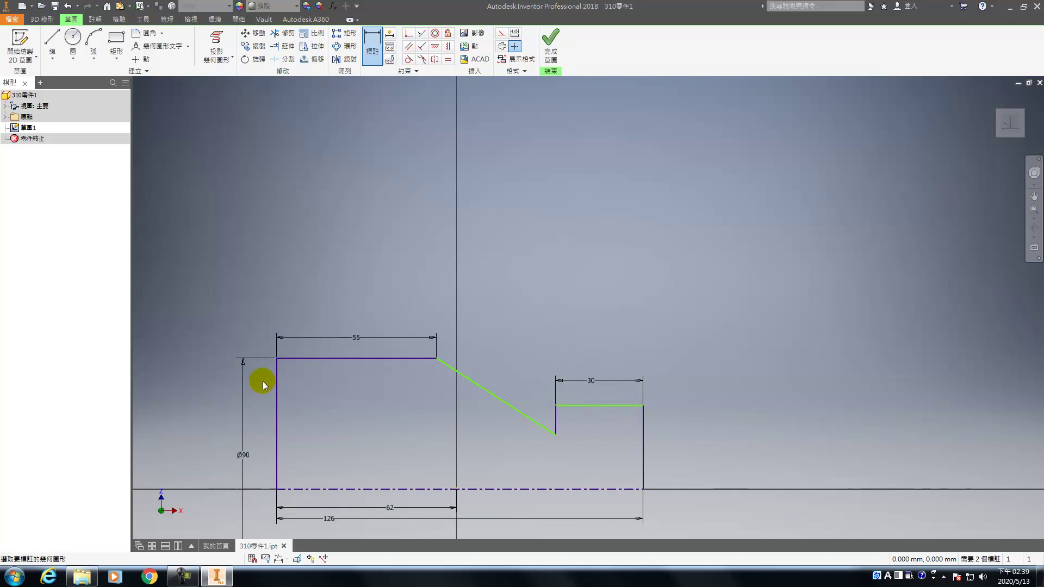
- Add a 60 mm diameter dimension from the 30 mm edge across the centerline
left_click(561, 405)
left_click(605, 489)
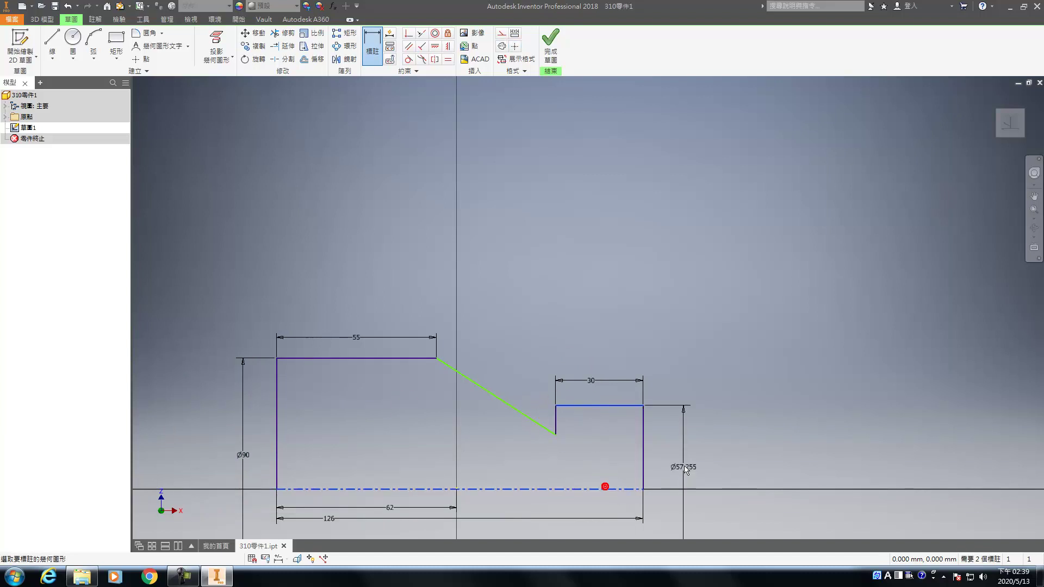
left_click(697, 438)
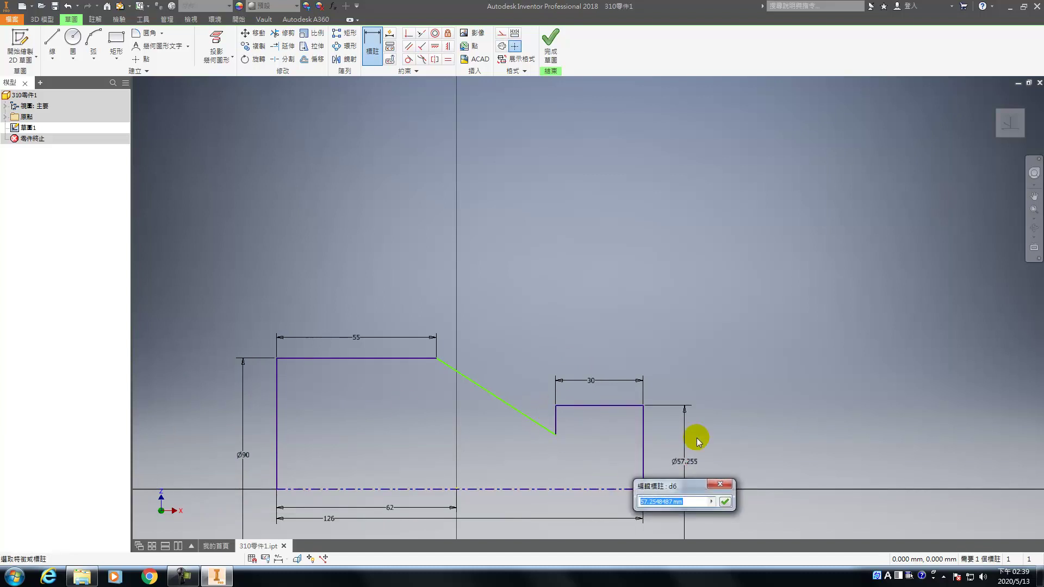
type("60")
key("Return")
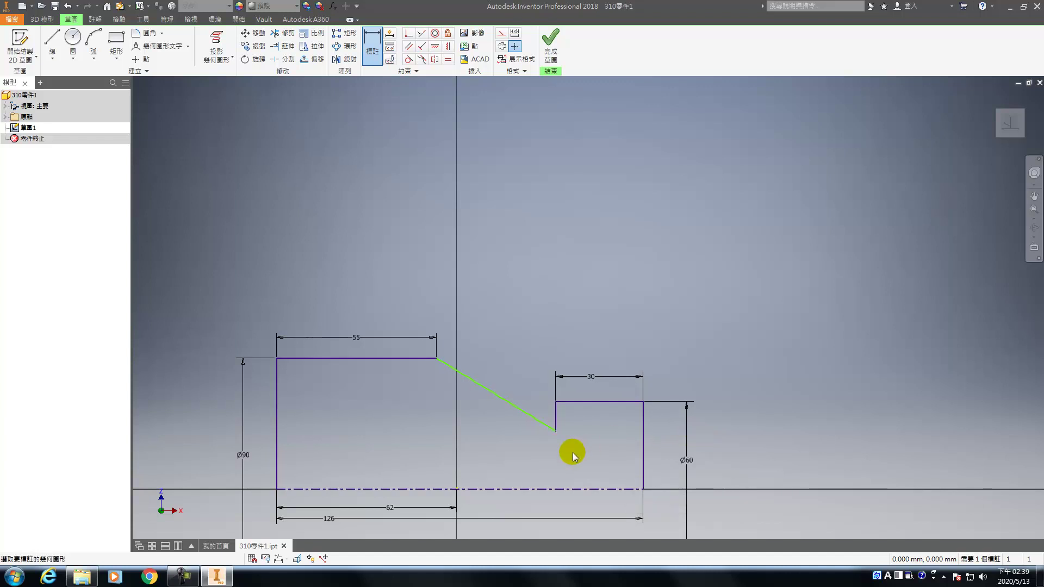
- Add a 54 mm diameter dimension between the lower end of the sloped line and the centerline
left_click(583, 488)
left_click(659, 461)
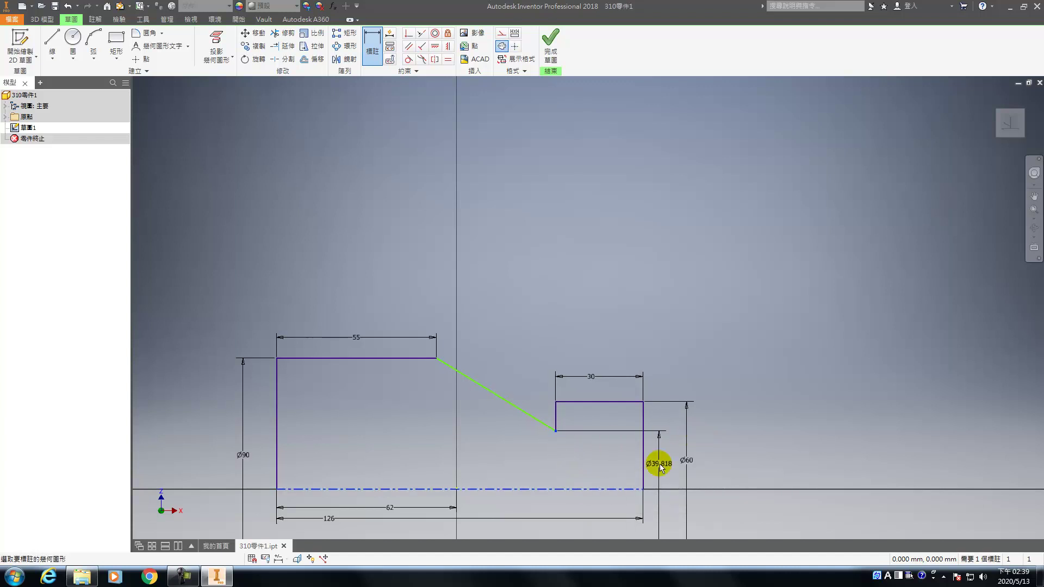
type("54")
key("Return")
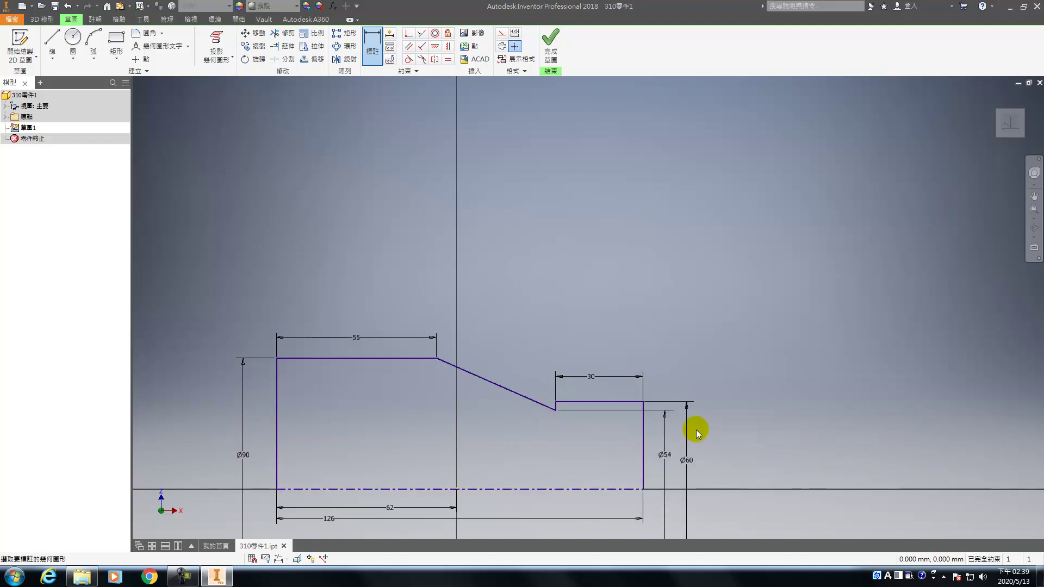
middle_click_drag(516, 438, 530, 425)
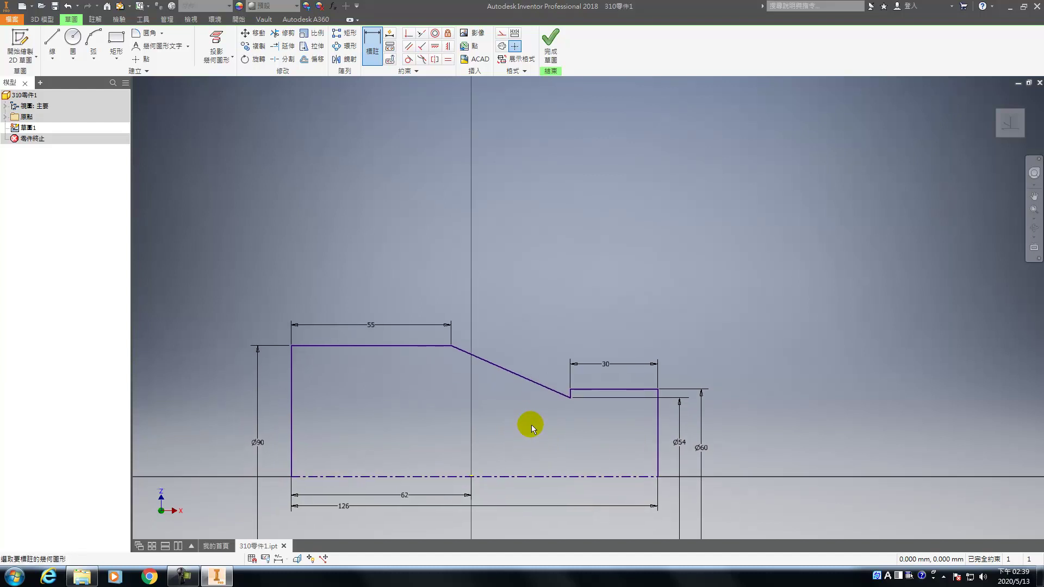
- Mirror the complete half outline about the centerline
left_click(344, 58)
left_click(292, 419)
left_click(392, 346)
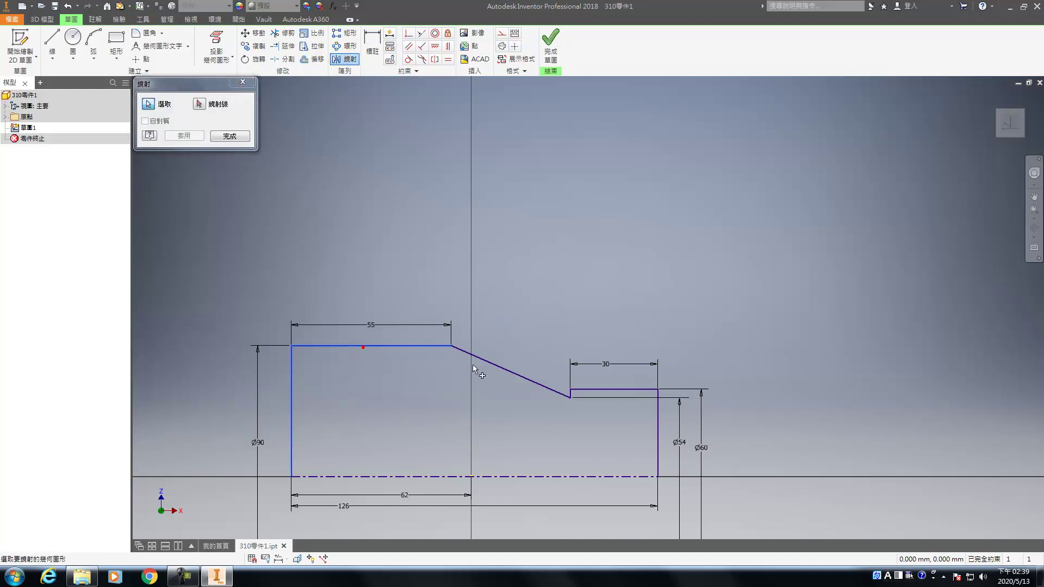
left_click(491, 362)
left_click(577, 388)
left_click(659, 401)
left_click(199, 103)
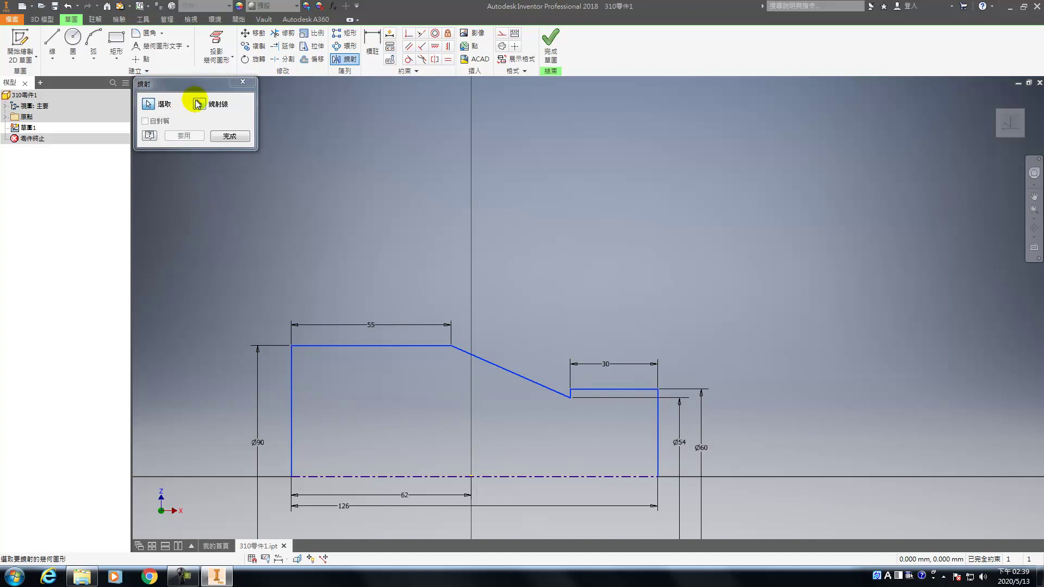
left_click(419, 477)
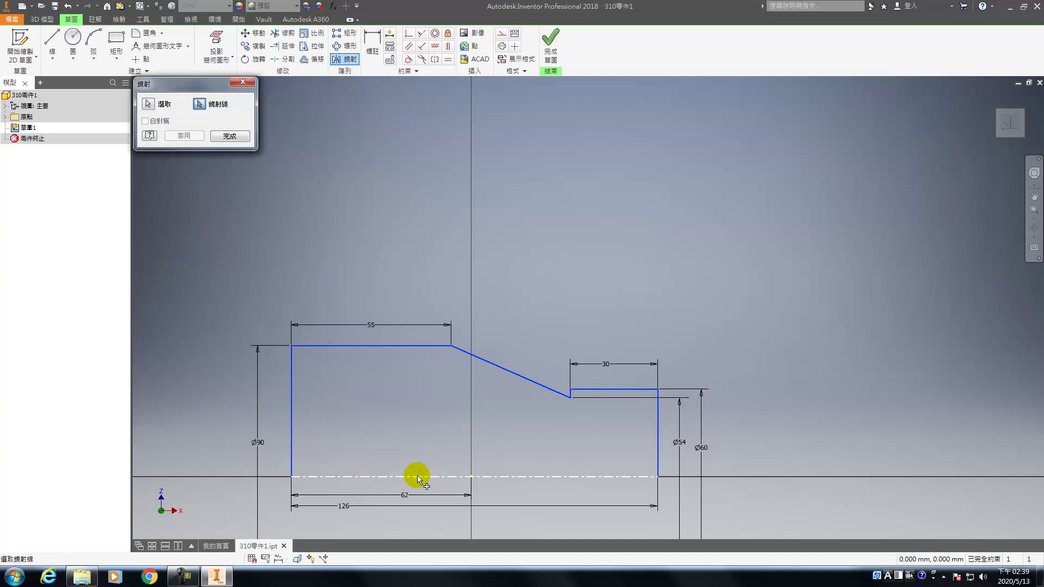
left_click(184, 136)
left_click(230, 136)
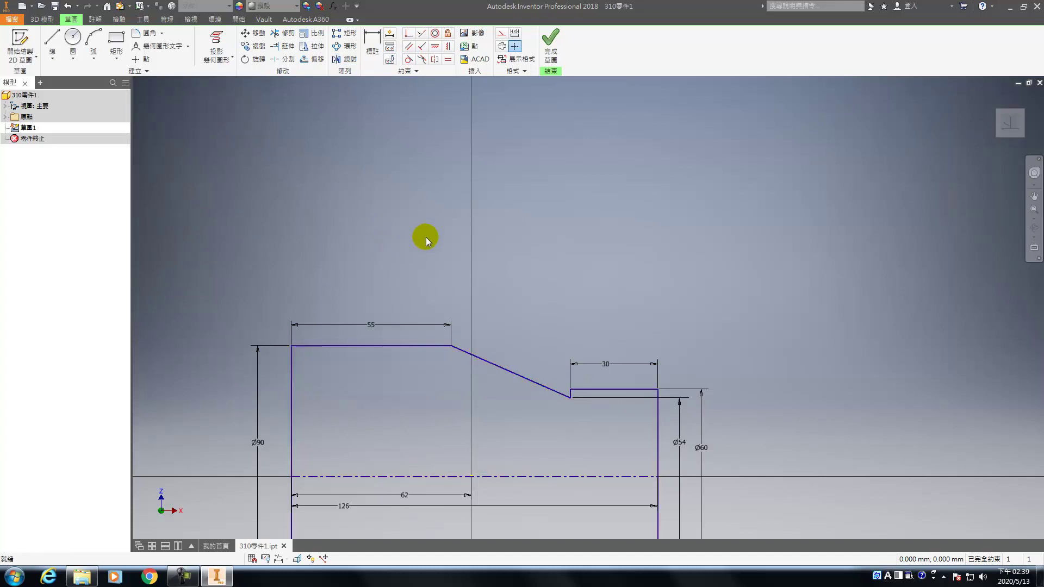
mouse_move(426, 162)
middle_mouse_down()
mouse_move(464, 127)
mouse_move(520, 99)
middle_mouse_up()
middle_click_drag(496, 148, 500, 134)
scroll(501, 135, "up", 2)
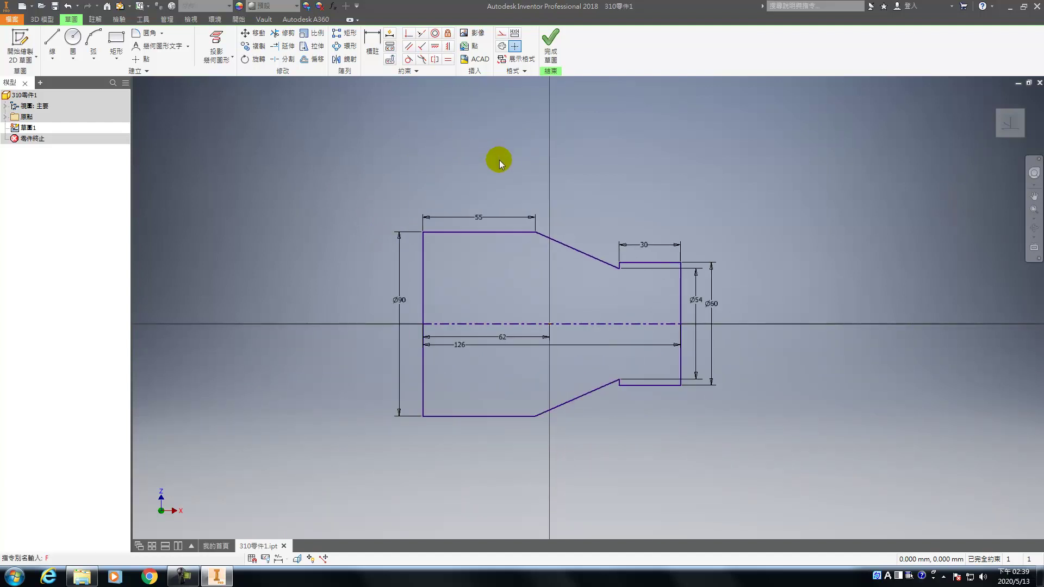
- Fillet the two left corners and the two shoulder corners beside the sloped lines with an 11 mm radius, and finish the sketch
left_click(138, 33)
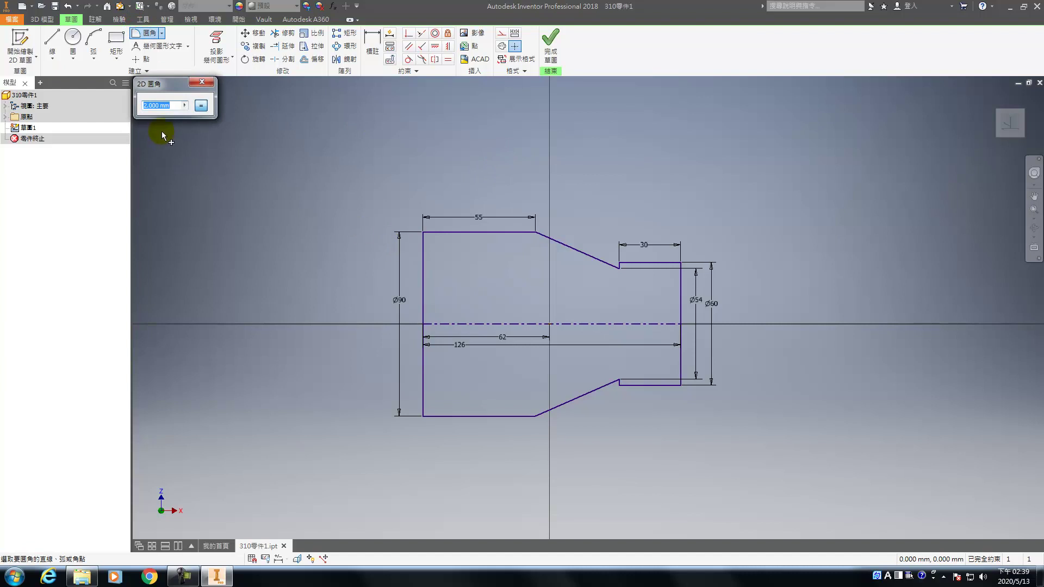
type("11")
left_click(426, 263)
left_click(435, 233)
left_click(443, 417)
left_click(423, 398)
left_click(546, 237)
left_click(523, 235)
left_click(543, 411)
left_click(536, 361)
left_click(565, 406)
left_click(525, 415)
middle_click_drag(581, 339, 543, 380)
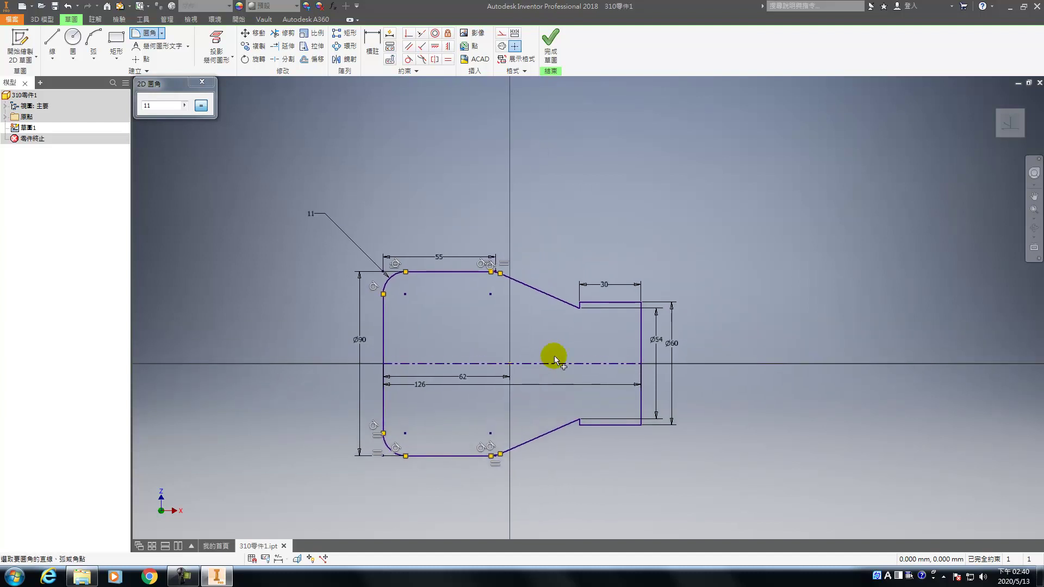
left_click(551, 43)
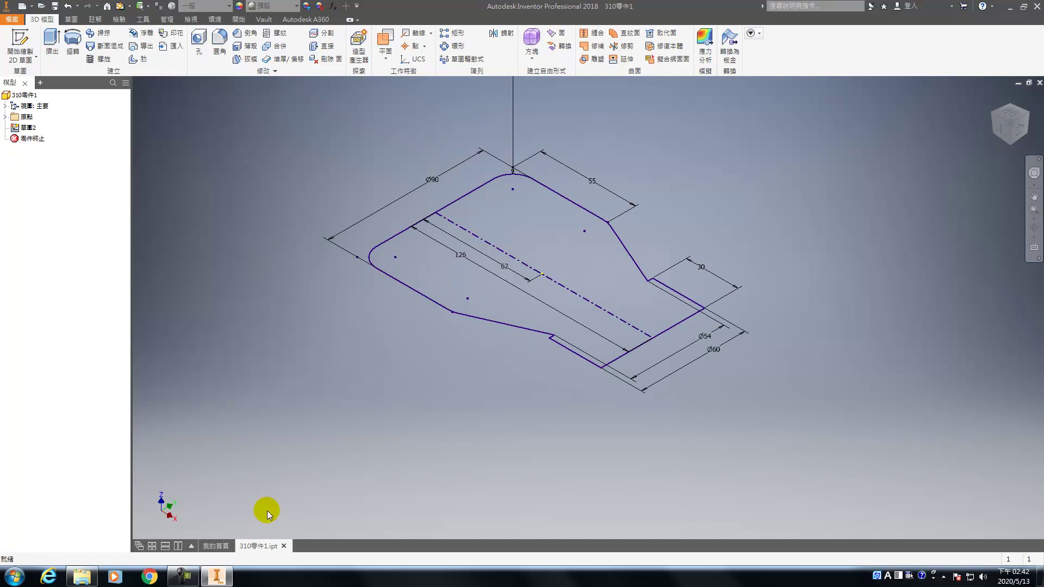
left_click(188, 577)
left_click(188, 577)
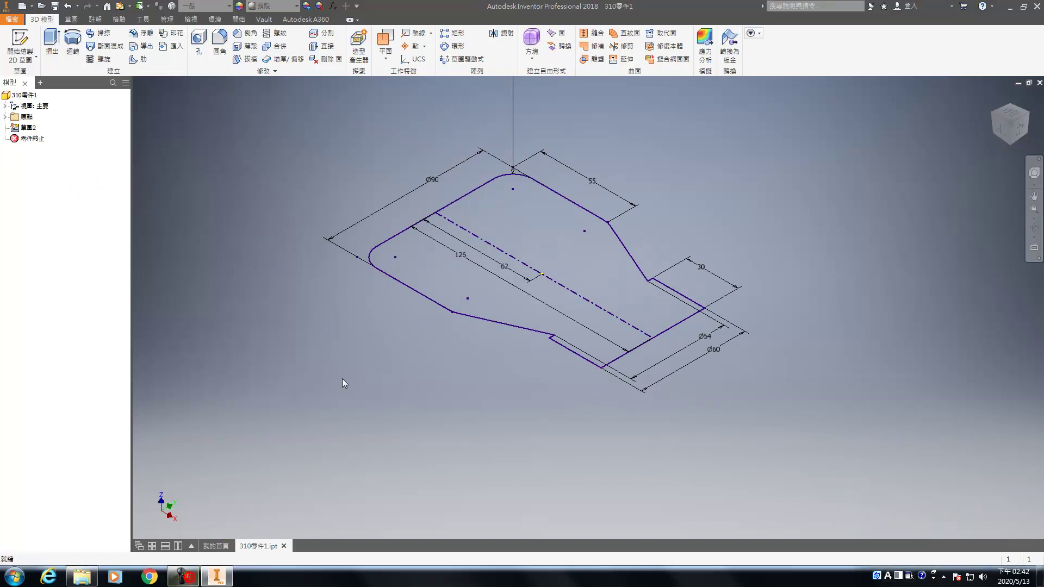
- Extrude the bottle-shaped profile 98 mm in the flipped direction, below the sketch plane
key("e")
left_click(526, 231)
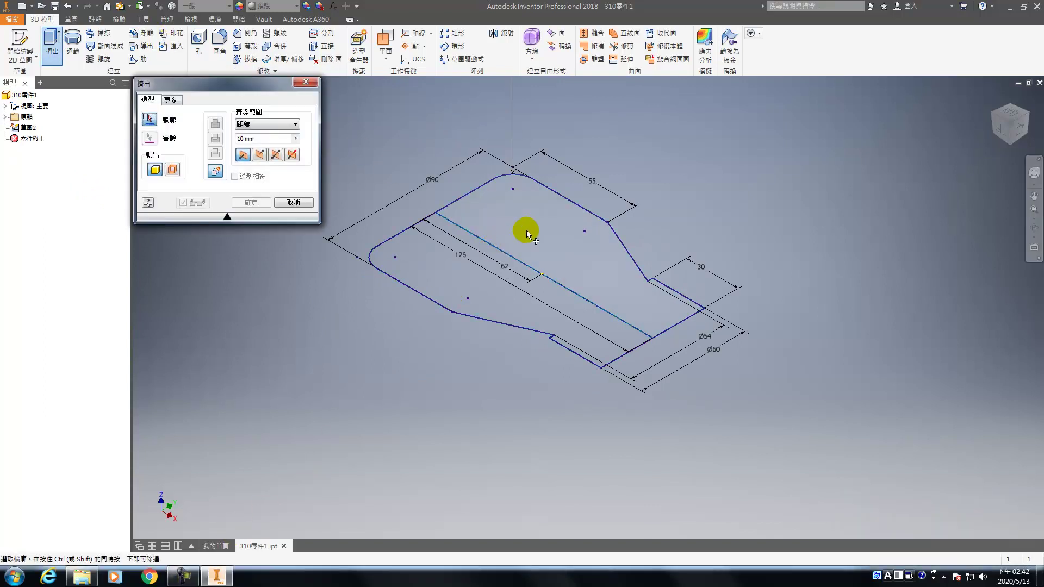
left_click(259, 155)
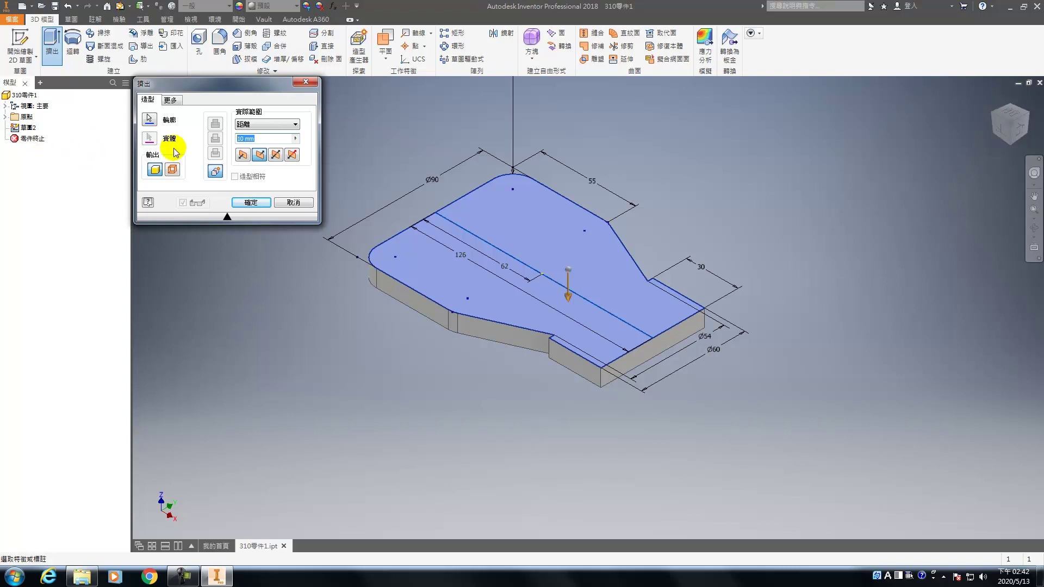
type("98")
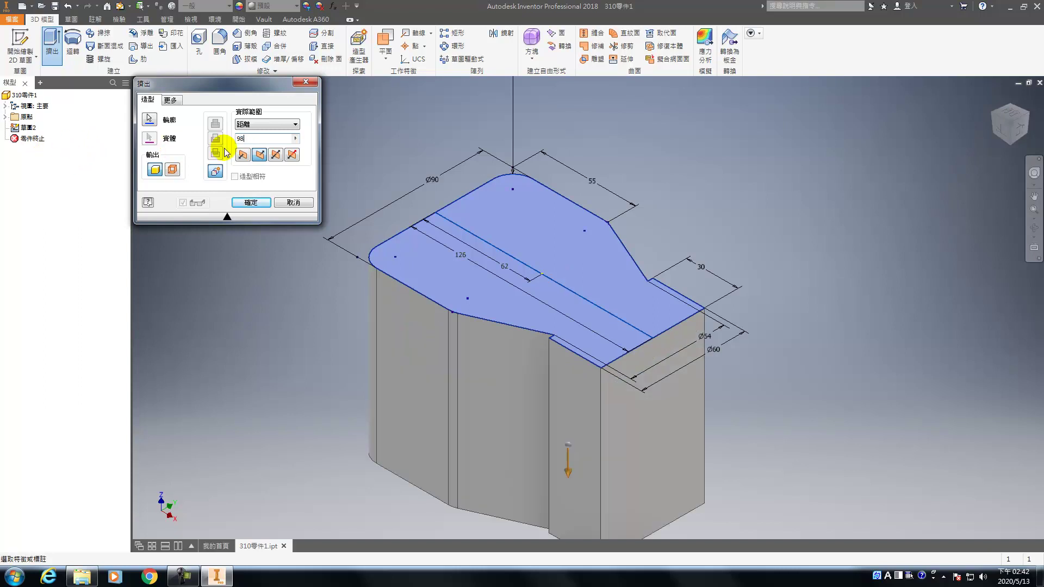
key("Return")
- Create a work plane offset -4 mm from the solid's top face
left_click(385, 42)
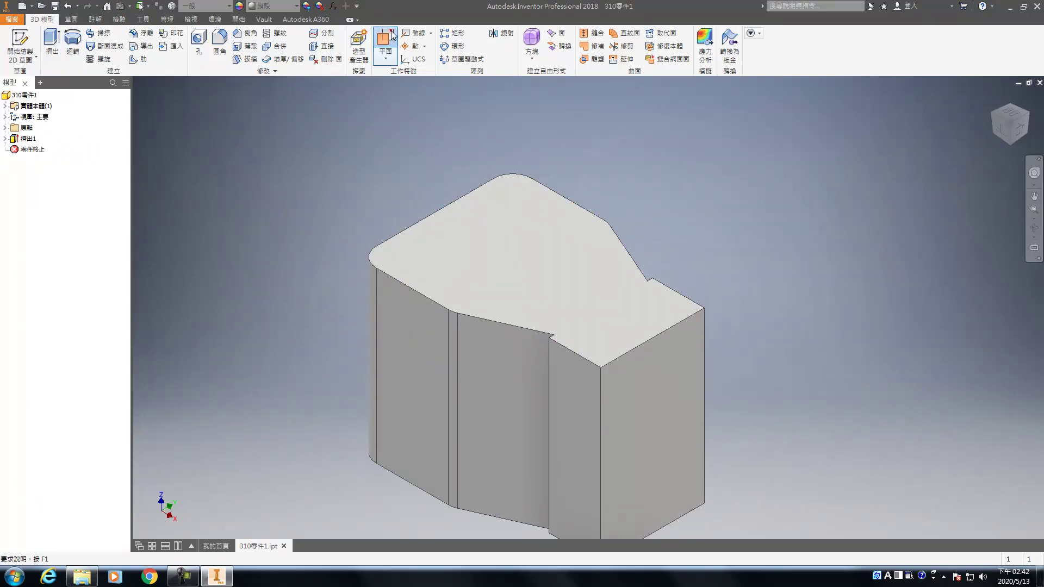
left_click(530, 267)
key("Return")
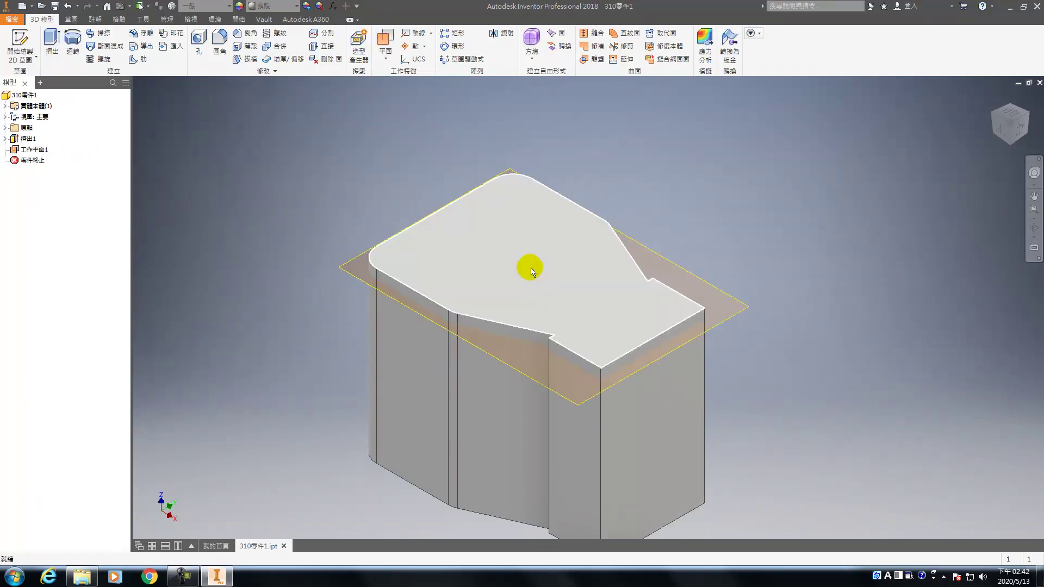
- Start a sketch on the new work plane and project the full outline of the bottle-shaped face into it
mouse_move(548, 285)
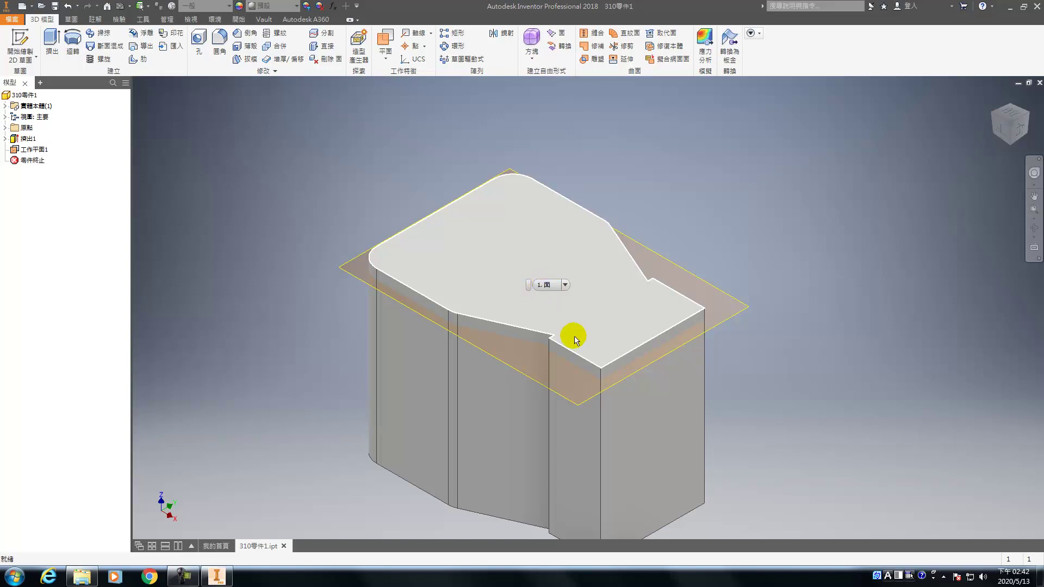
left_click(689, 285)
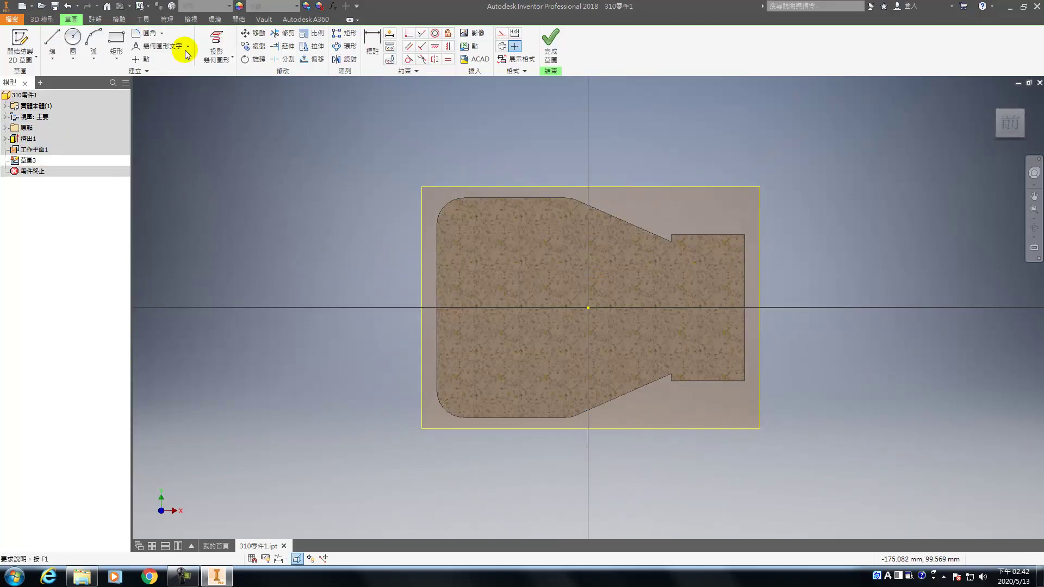
left_click(224, 43)
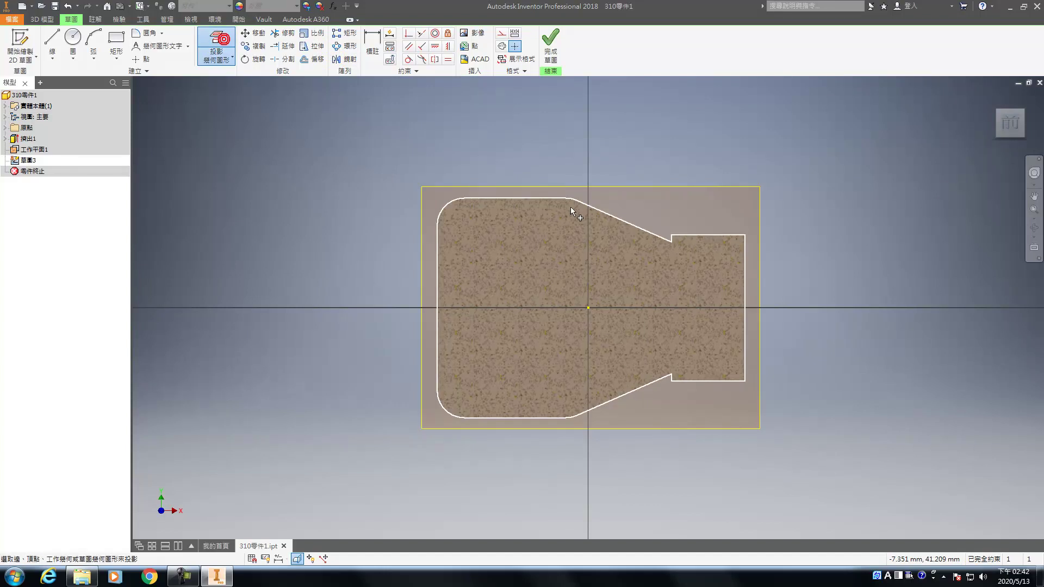
left_click(565, 197)
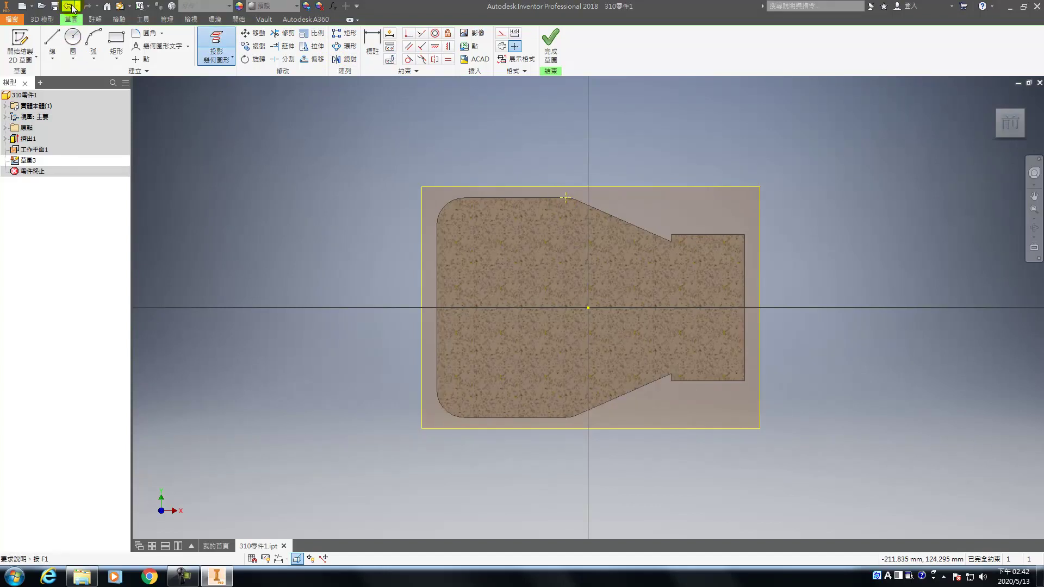
left_click(642, 254)
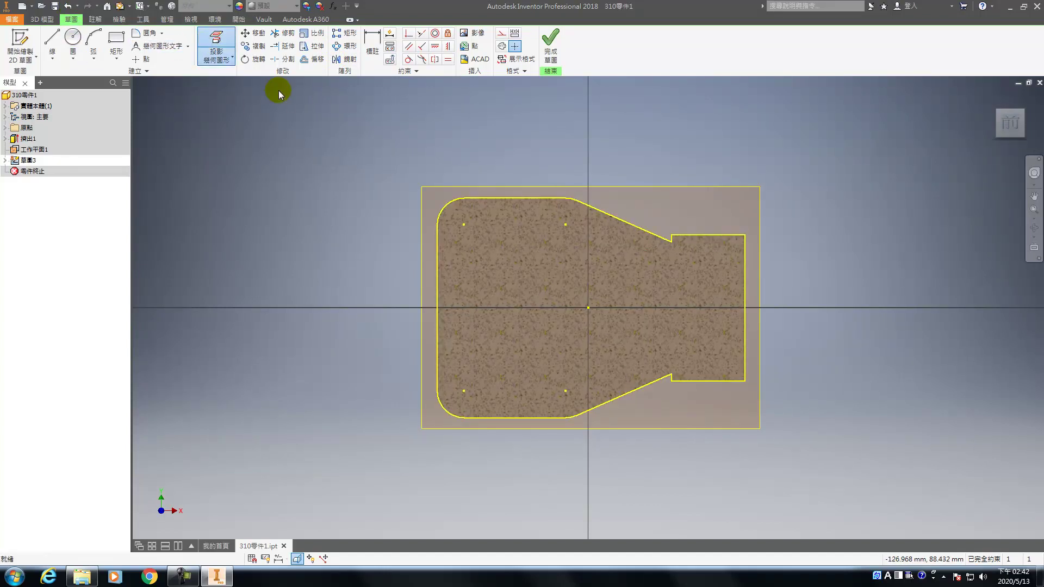
- Offset the projected outline 6 mm inward
left_click(318, 59)
left_click(577, 201)
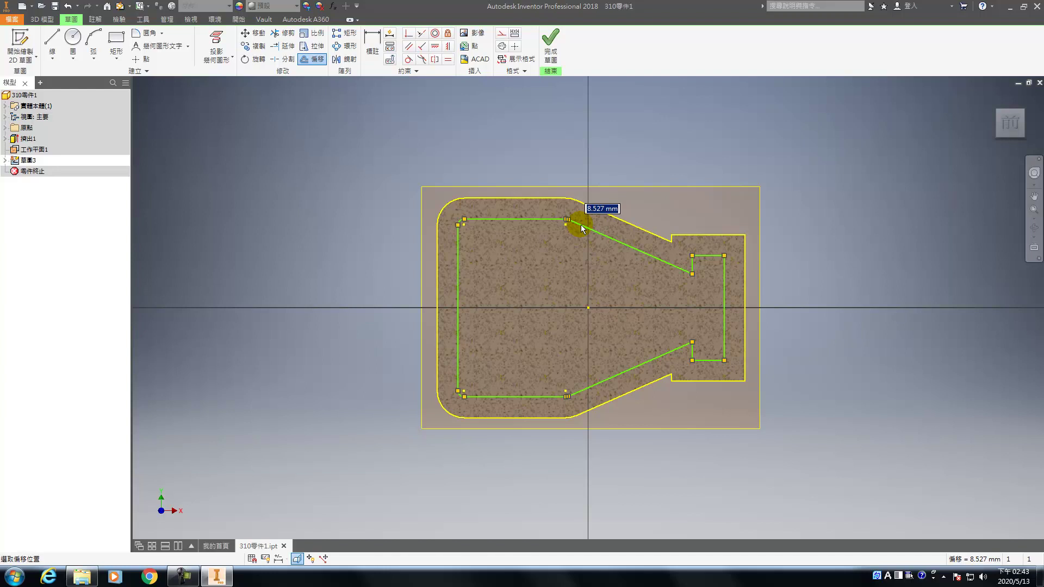
type("6")
key("Return")
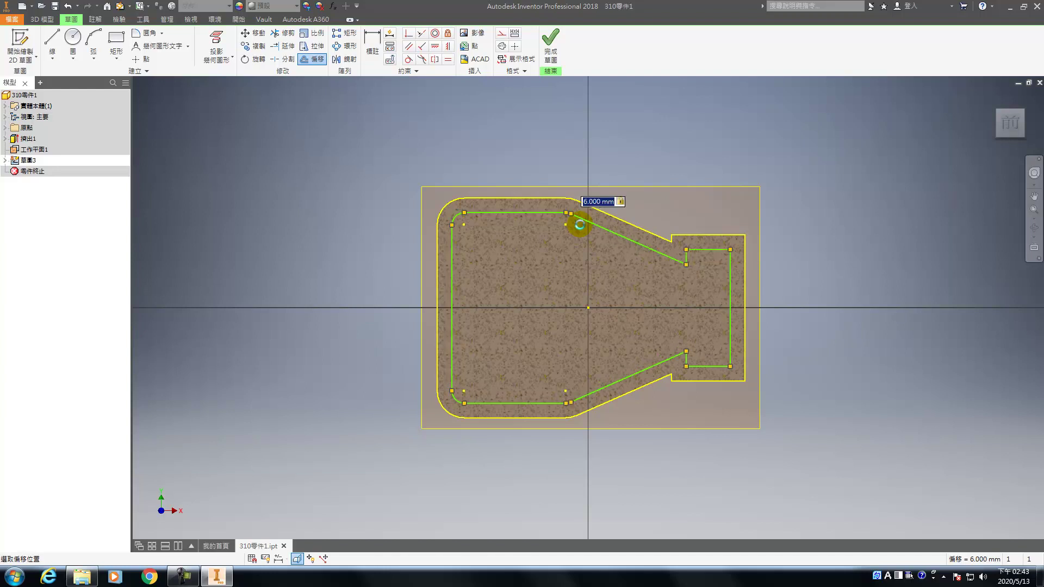
key("Escape")
- Trim the horizontal and short vertical neck segments of the inner offset outline on both sides
middle_click_drag(720, 289, 639, 288)
key("x")
left_click(637, 262)
left_click(608, 270)
left_click(609, 373)
left_click(620, 380)
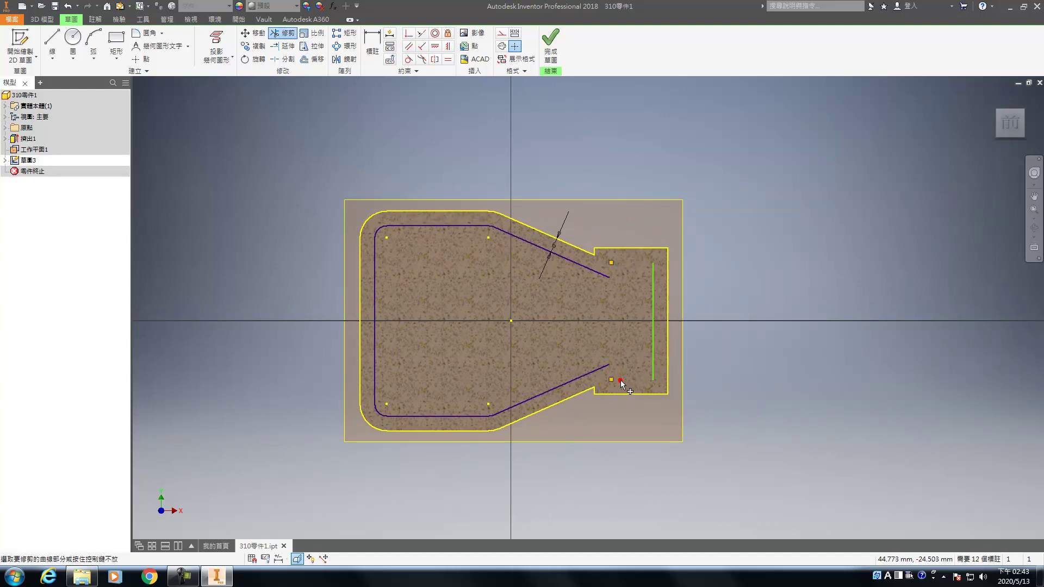
key("Escape")
- Delete the two tiny leftover line stubs near the neck ends of the sloped inner lines
scroll(614, 367, "down", 3)
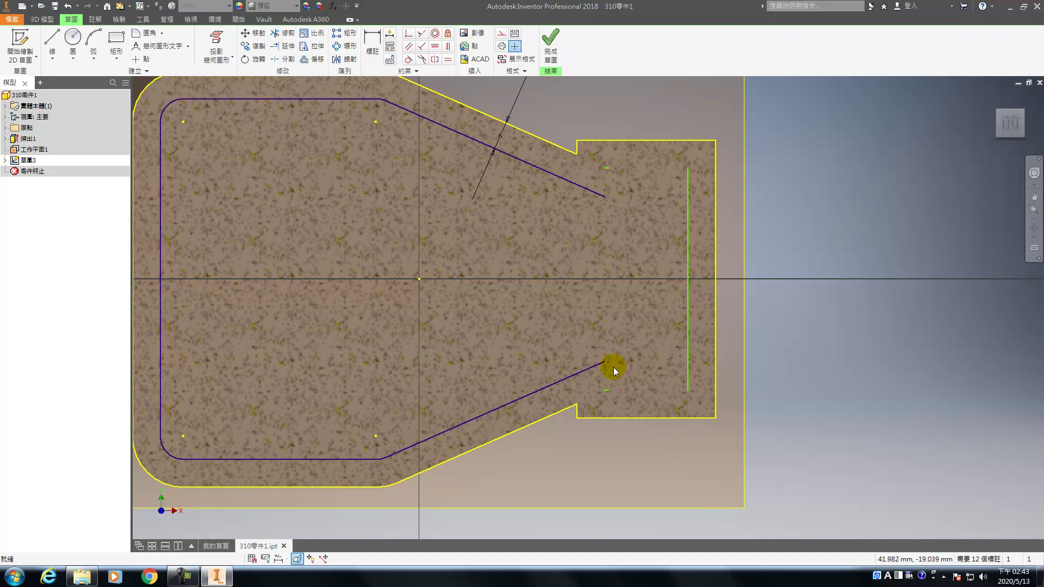
key("l")
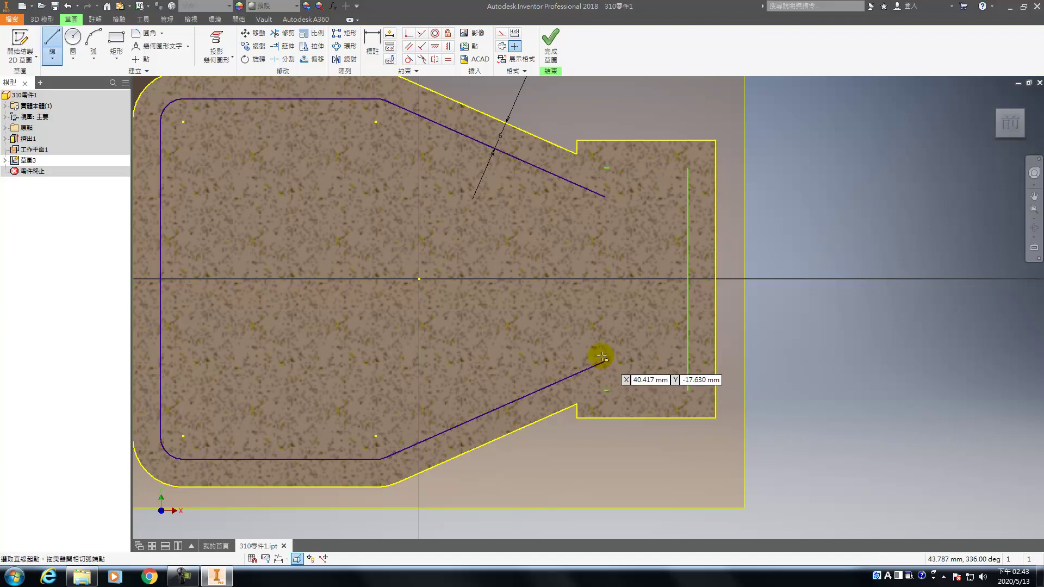
key("Escape")
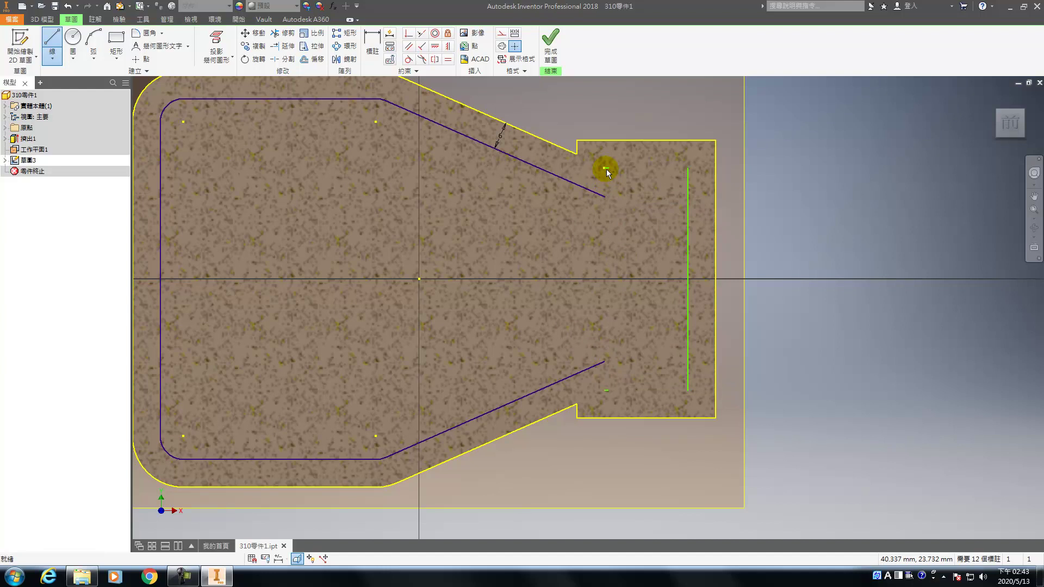
scroll(608, 172, "up", 4)
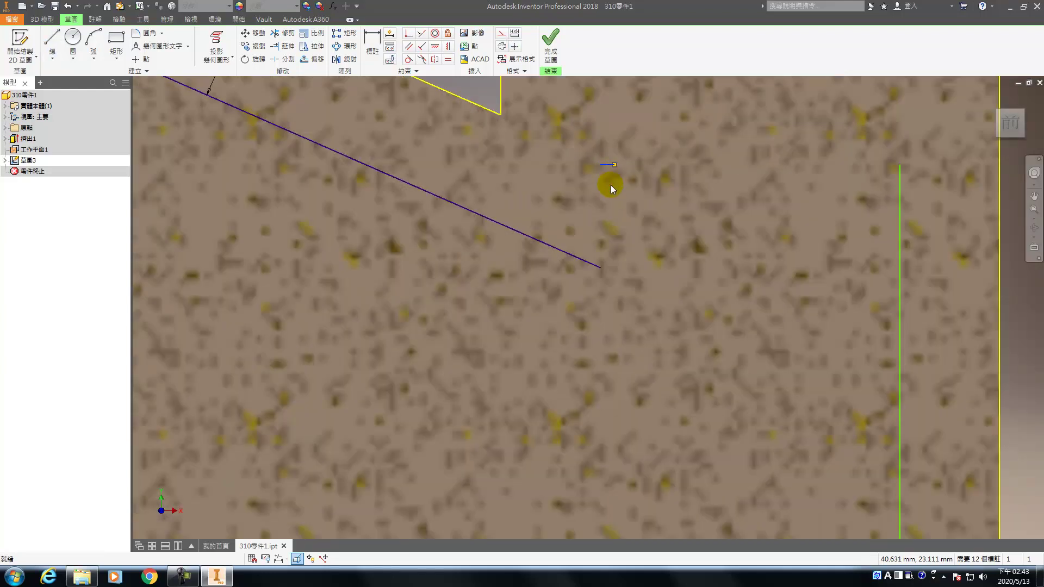
scroll(611, 178, "down", 4)
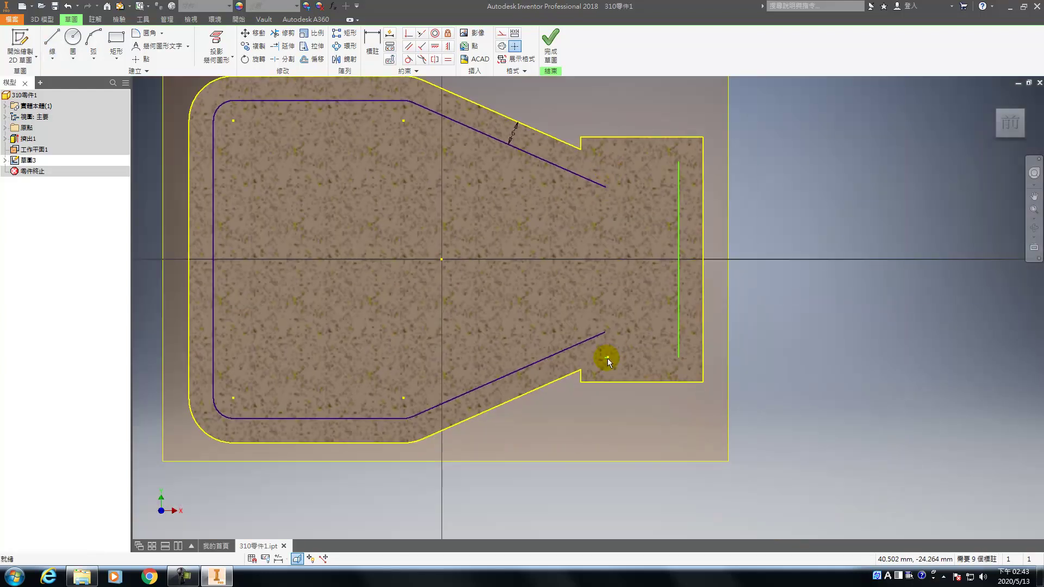
scroll(605, 358, "up", 4)
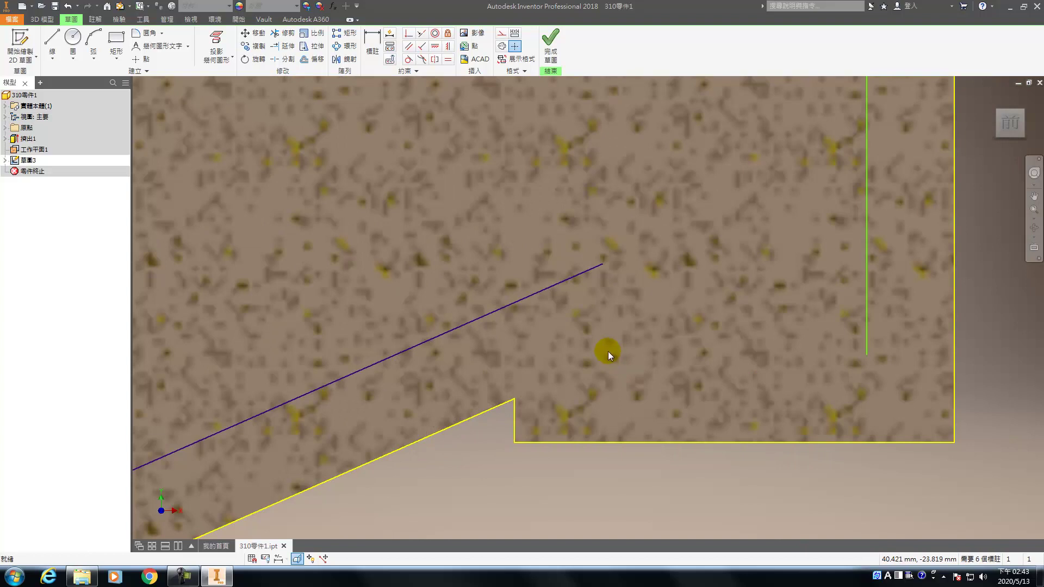
scroll(608, 299, "down", 2)
middle_click_drag(606, 331, 603, 379)
middle_click_drag(606, 339, 605, 390)
scroll(606, 389, "up", 1)
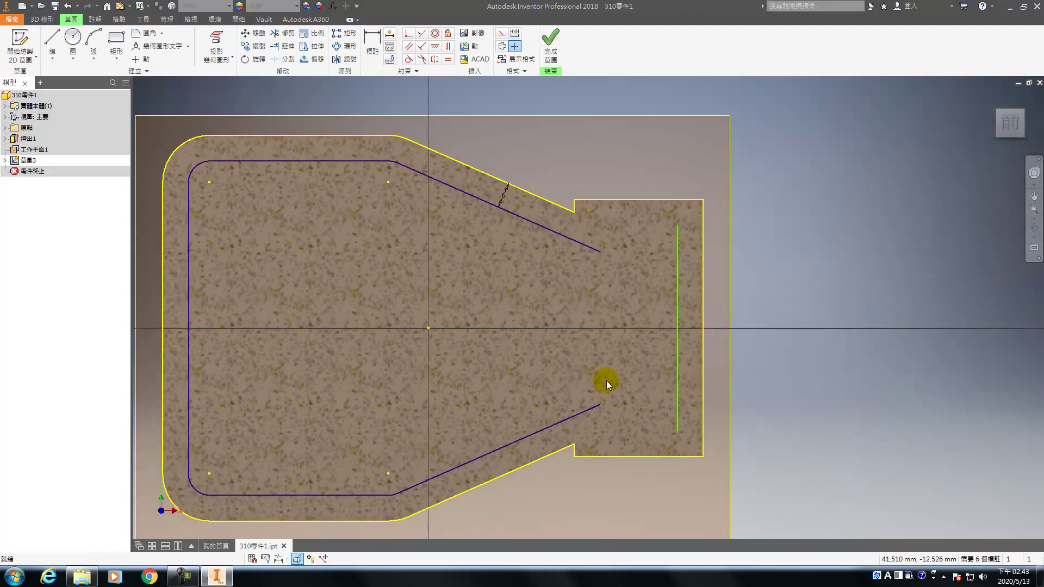
- Draw two horizontal lines from the ends of the sloped inner lines to the inner vertical neck line
key("l")
left_click(600, 404)
double_click(677, 403)
left_click(601, 251)
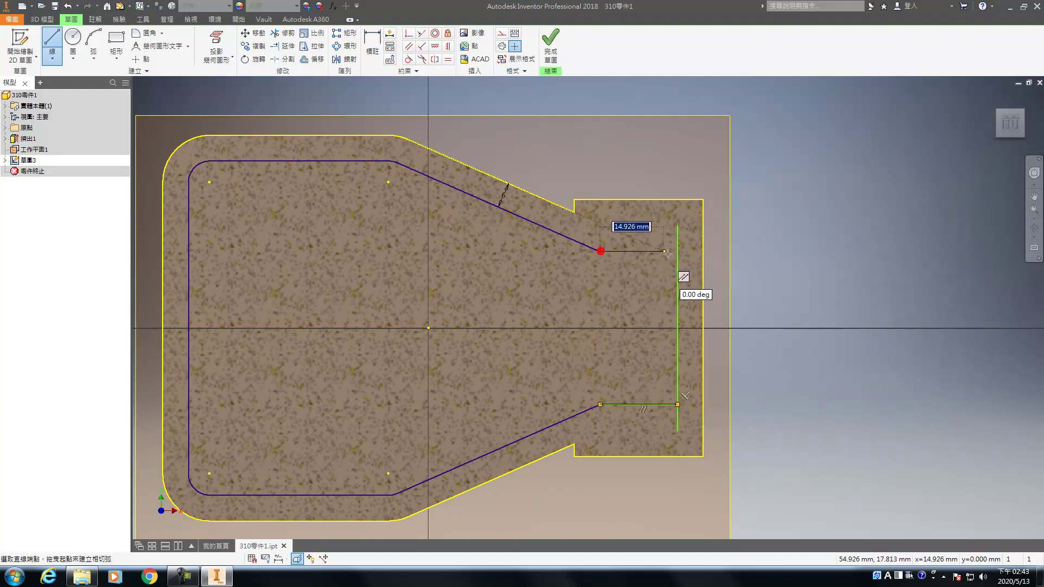
left_click(677, 251)
left_click(677, 251)
key("Escape")
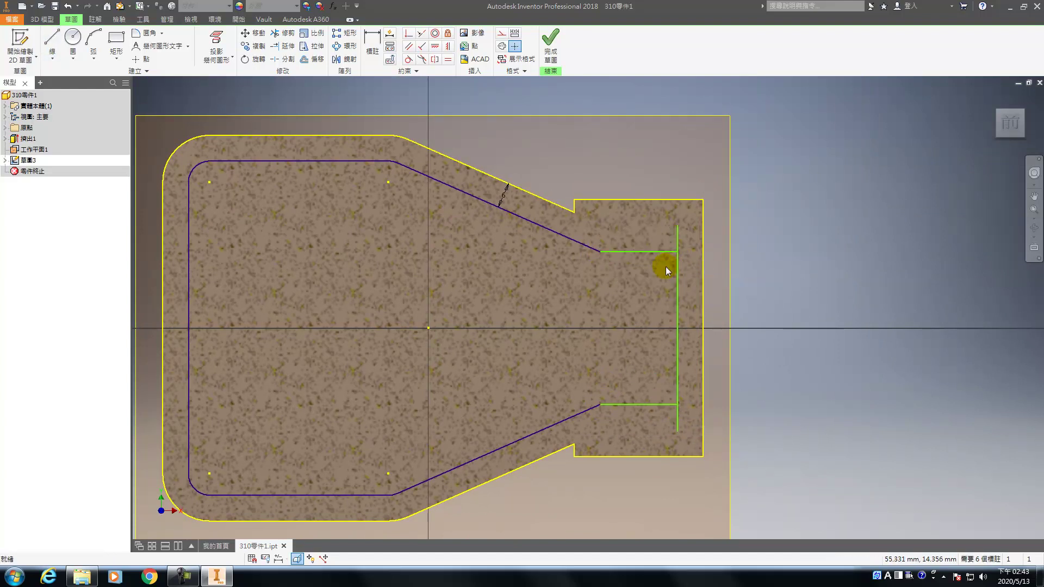
- Trim the inner vertical neck line's overhanging ends beyond the two horizontal lines
key("x")
left_click(677, 235)
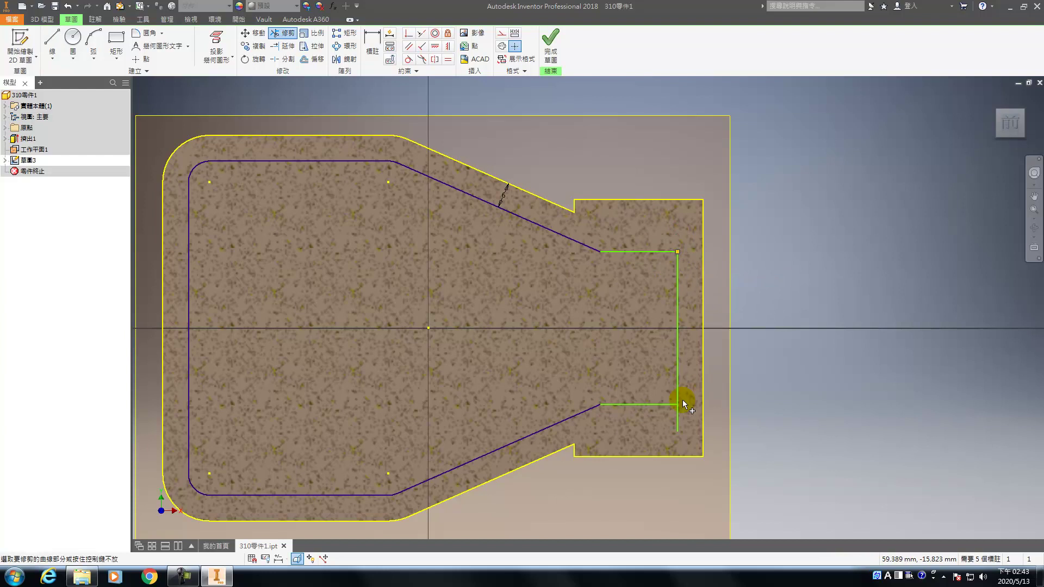
left_click(676, 416)
- Dimension the gap between the inner vertical neck line and the outer neck edge
key("d")
left_click(678, 359)
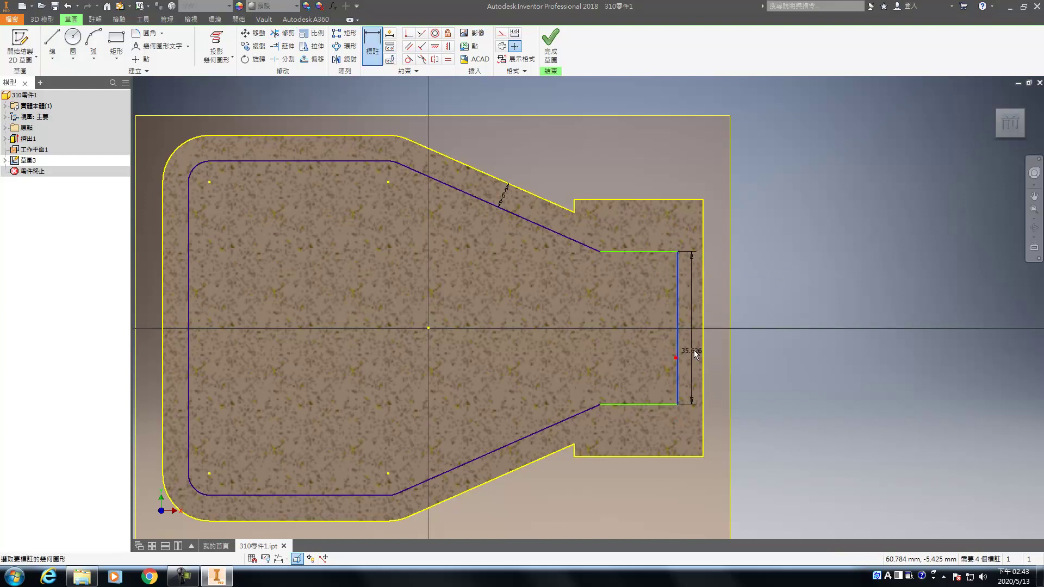
left_click(702, 348)
left_click(693, 349)
key("Return")
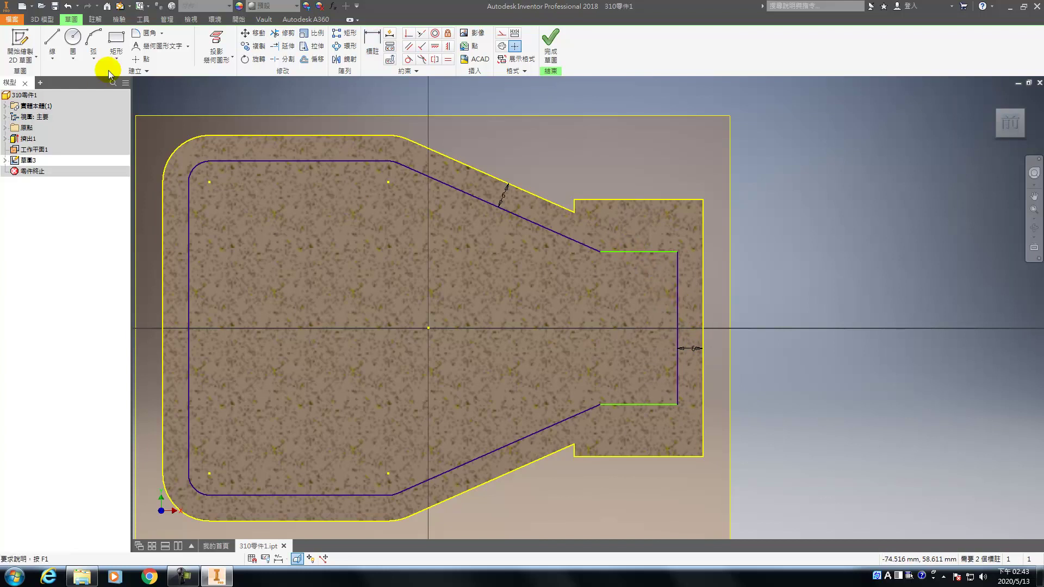
- Project the X axis into the sketch and turn it into a construction line
left_click(216, 44)
left_click(5, 129)
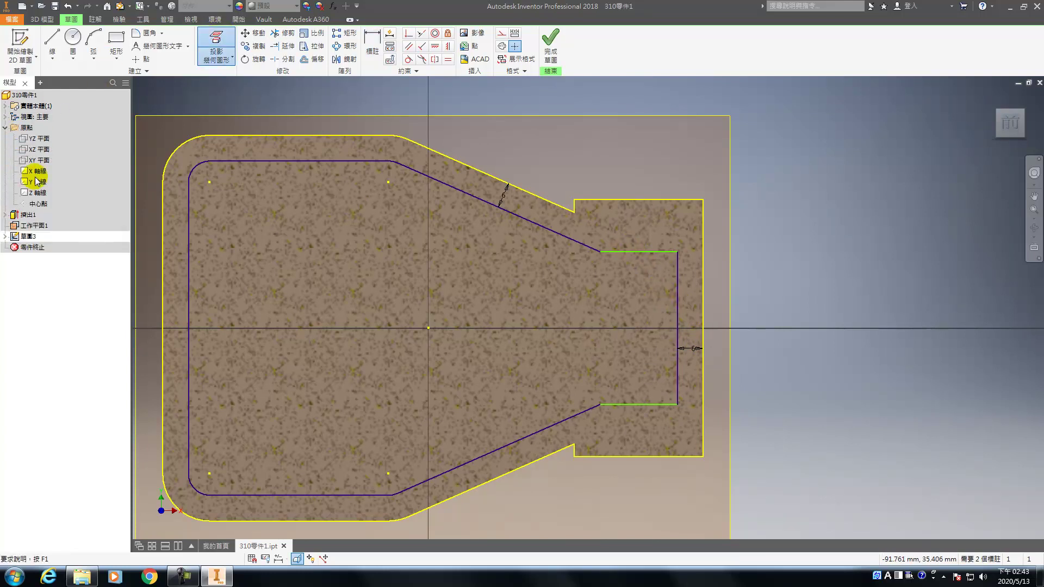
left_click(32, 171)
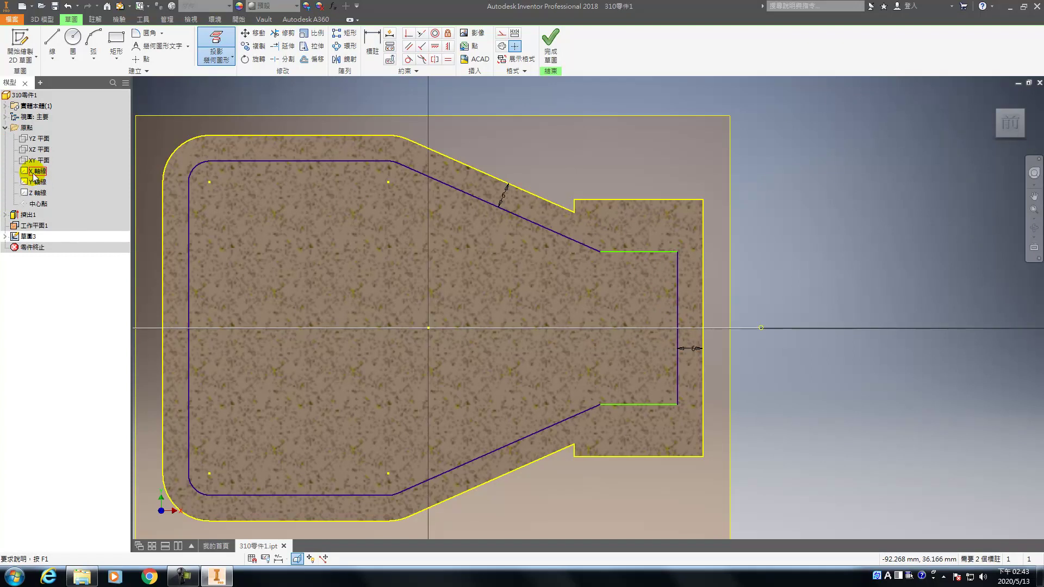
right_click(517, 329)
left_click(552, 333)
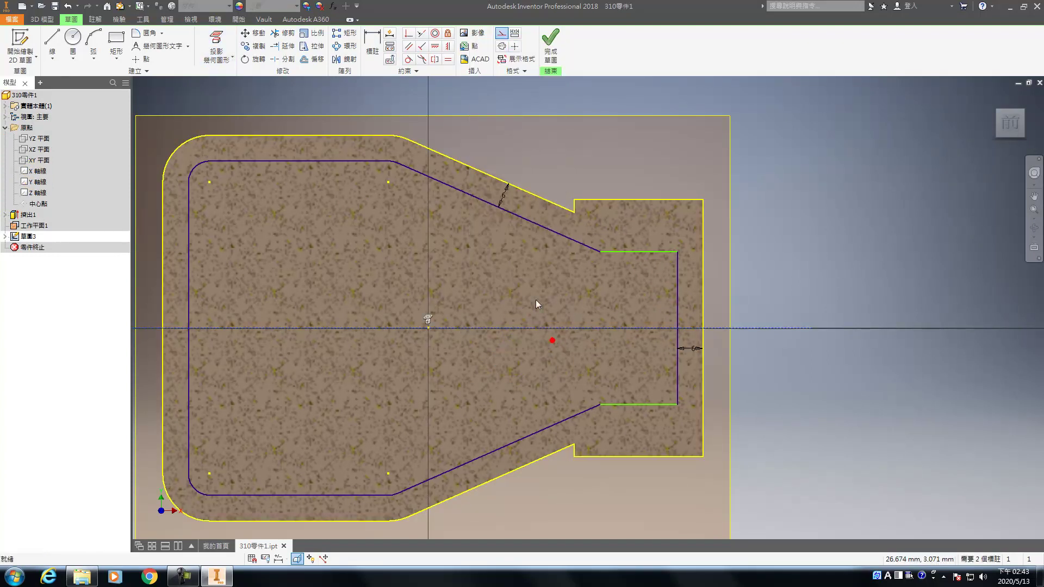
- Constrain the two horizontal inner neck lines to be symmetric about the projected X axis
left_click(435, 59)
left_click(613, 251)
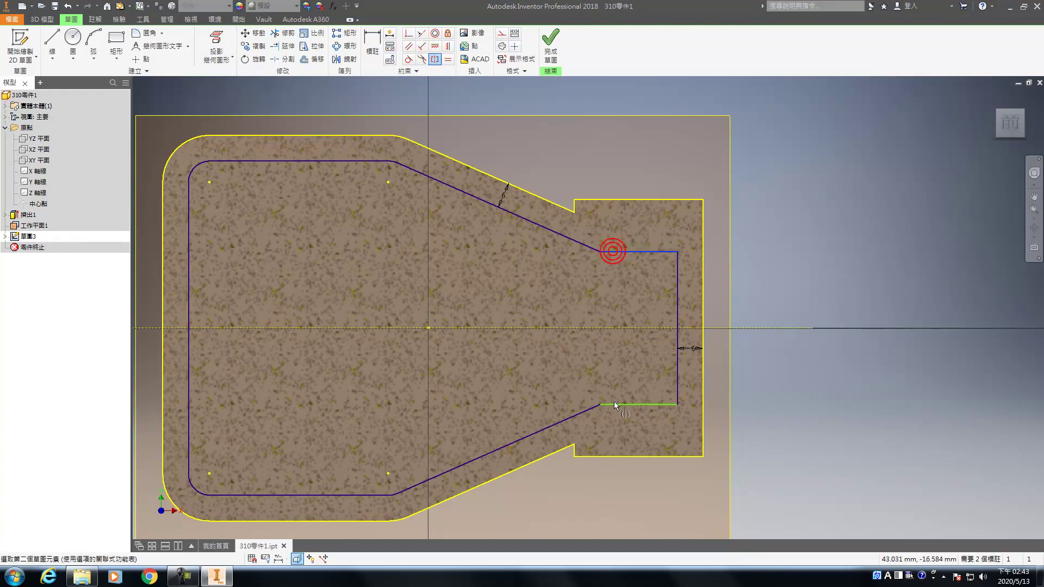
left_click(614, 404)
left_click(623, 329)
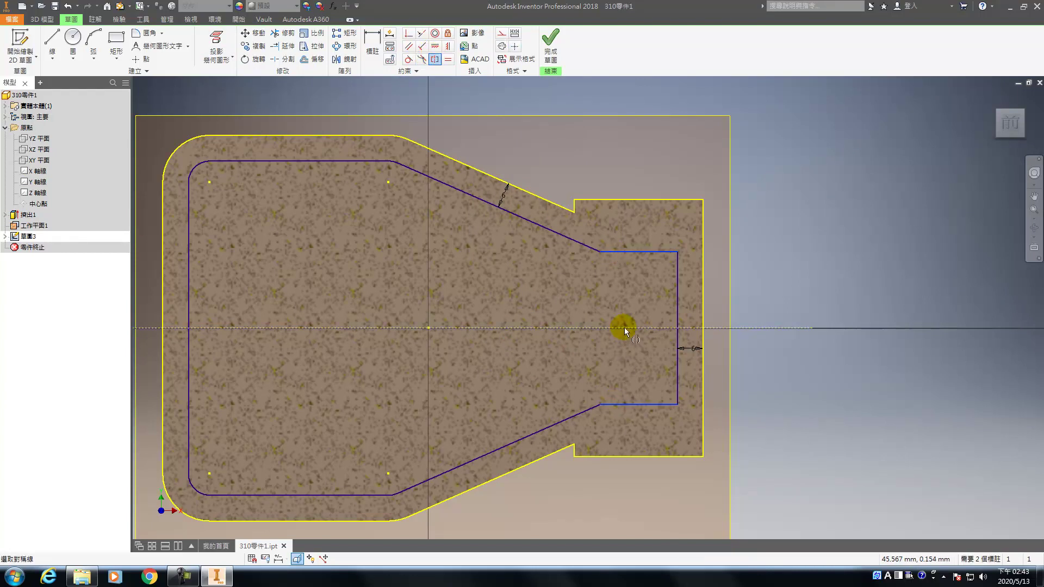
left_click(633, 344)
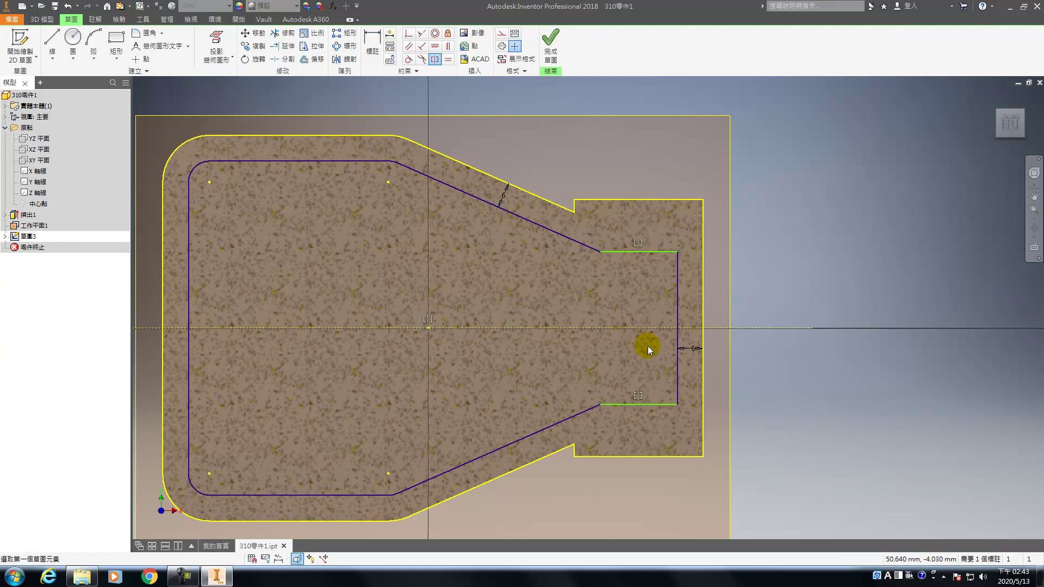
- Add a 40 mm dimension between the two horizontal inner neck lines
key("d")
left_click(655, 252)
left_click(658, 405)
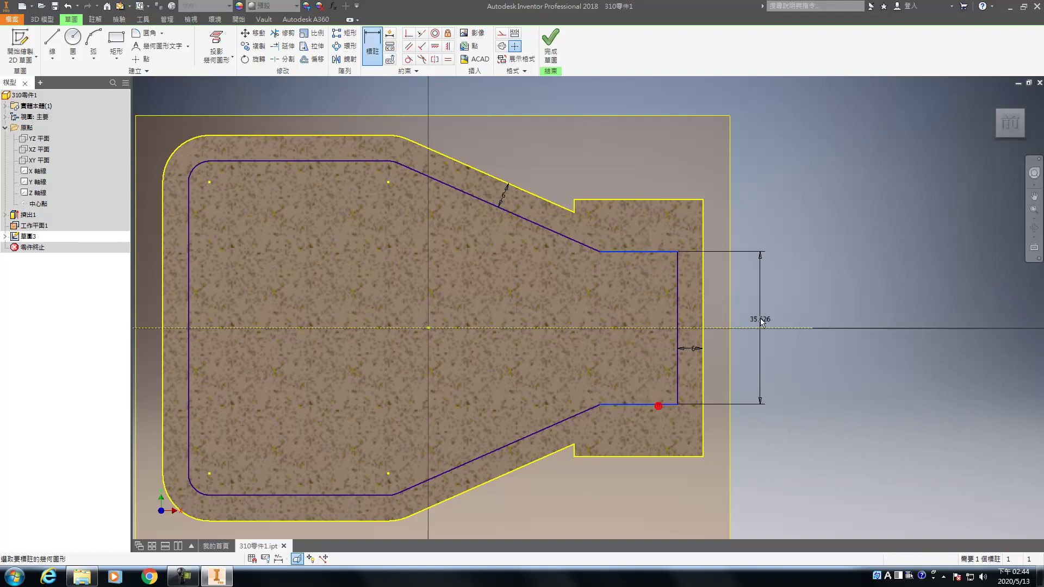
left_click(756, 311)
type("40")
key("Return")
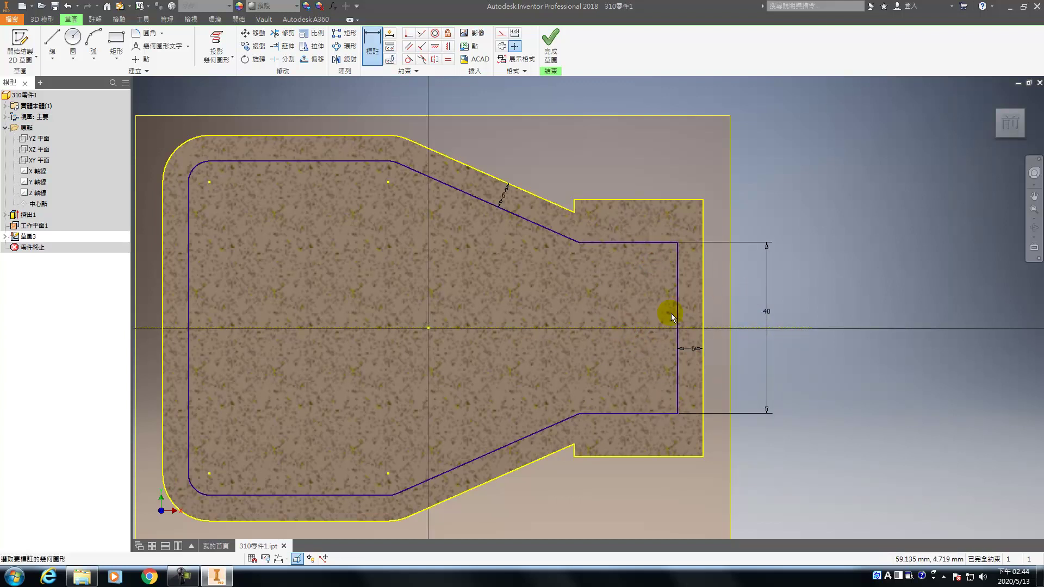
key("Escape")
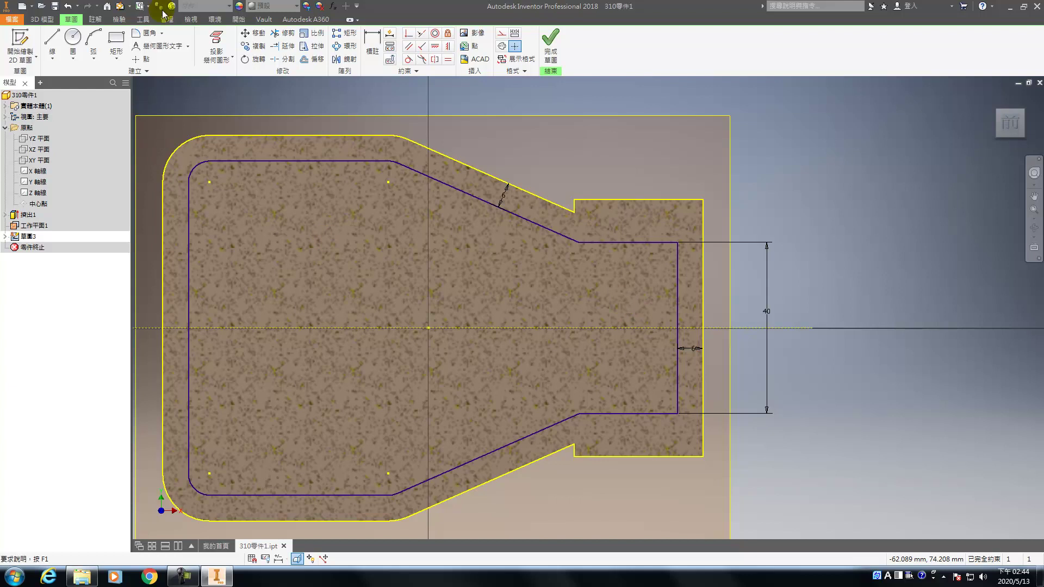
- Fillet the four corners of the inner neck outline with a 5 mm radius and finish the sketch
left_click(146, 33)
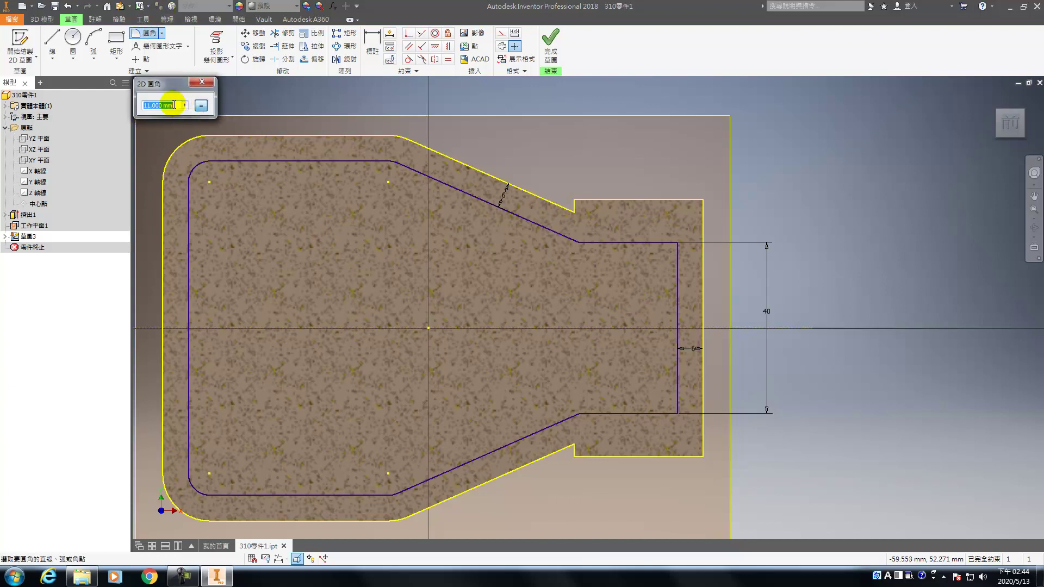
left_click_drag(172, 105, 129, 119)
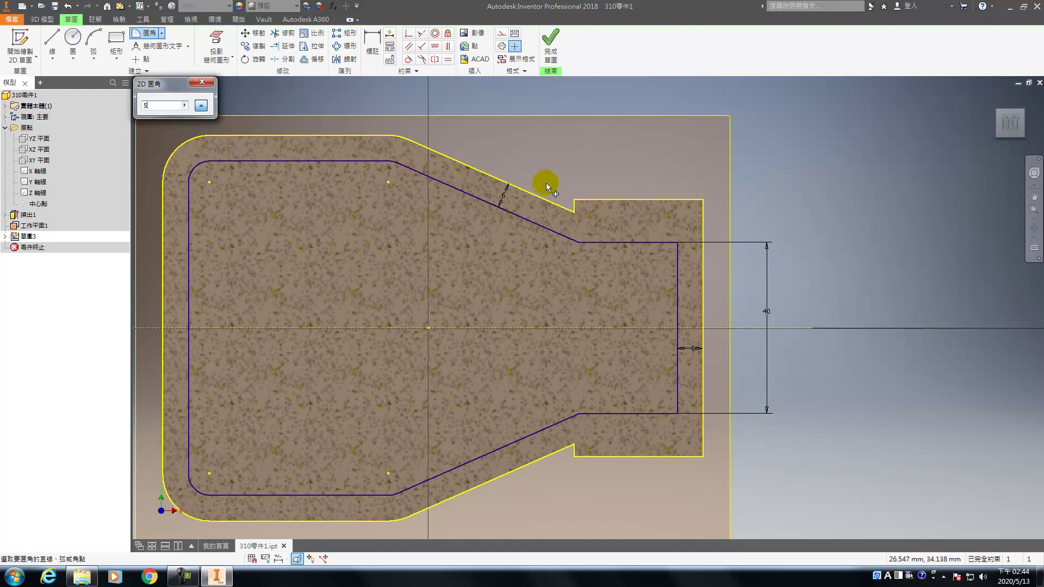
left_click(568, 238)
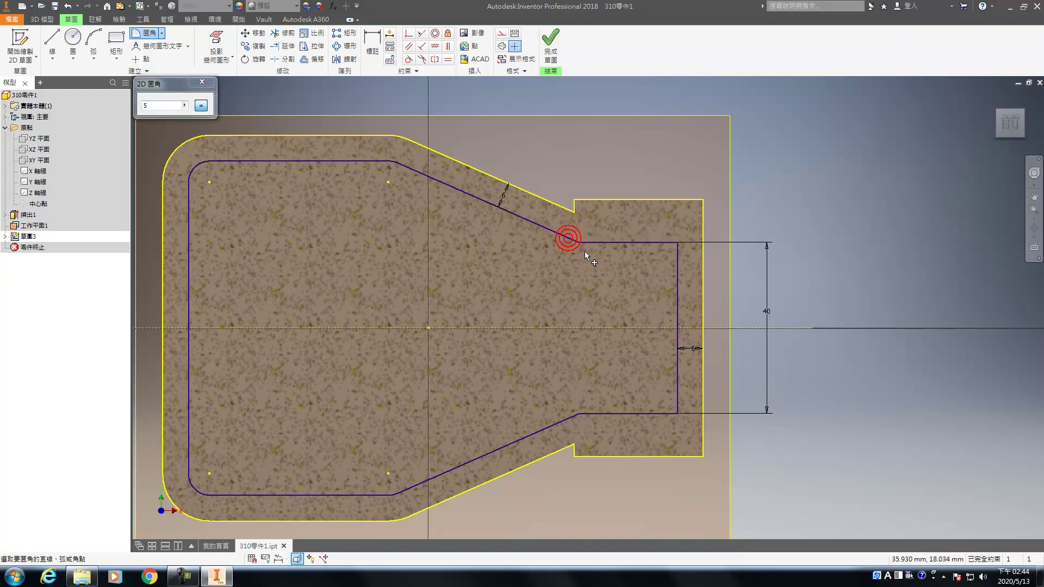
left_click(565, 234)
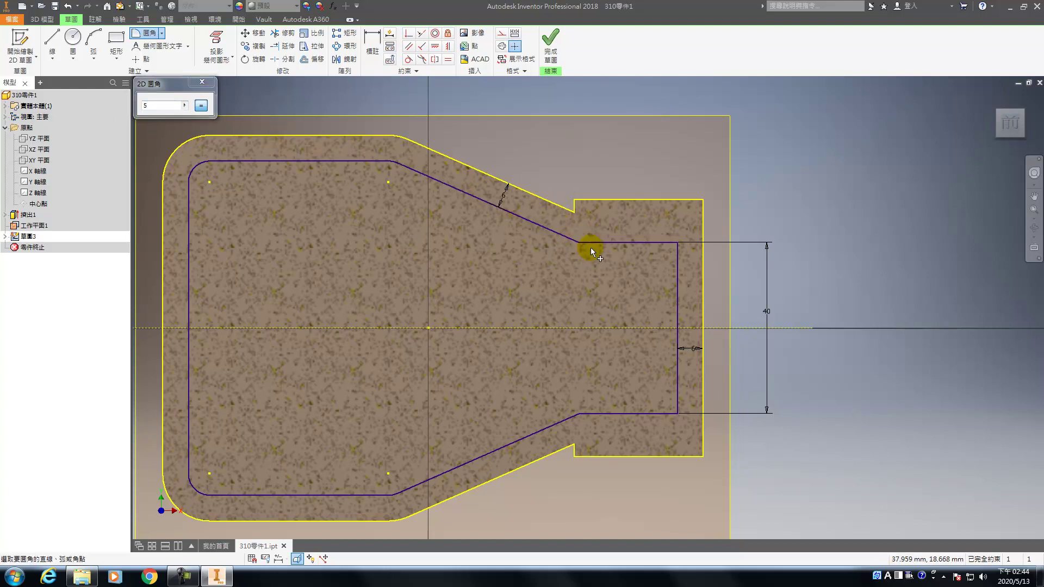
left_click(565, 233)
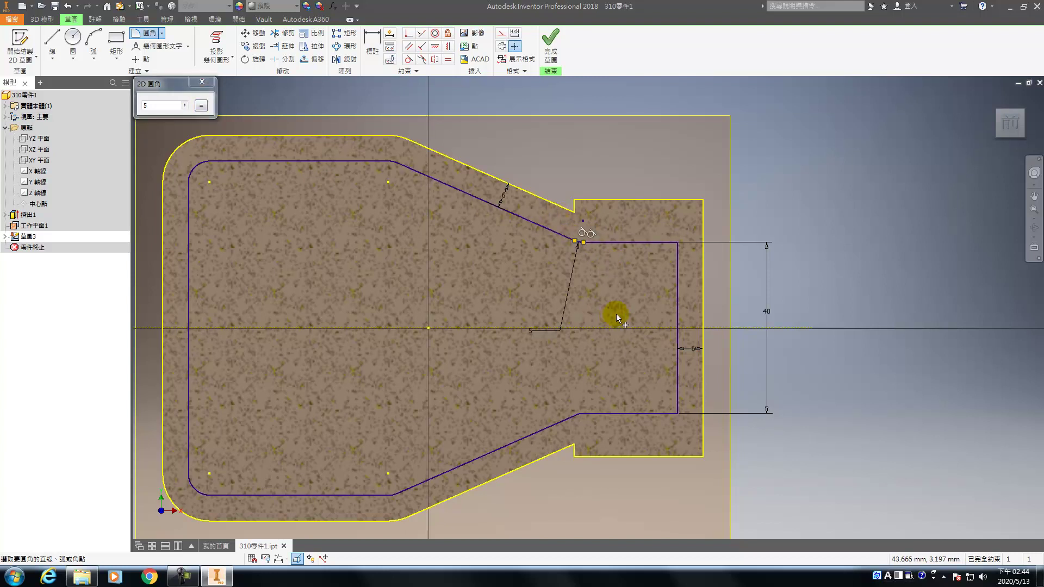
left_click(678, 270)
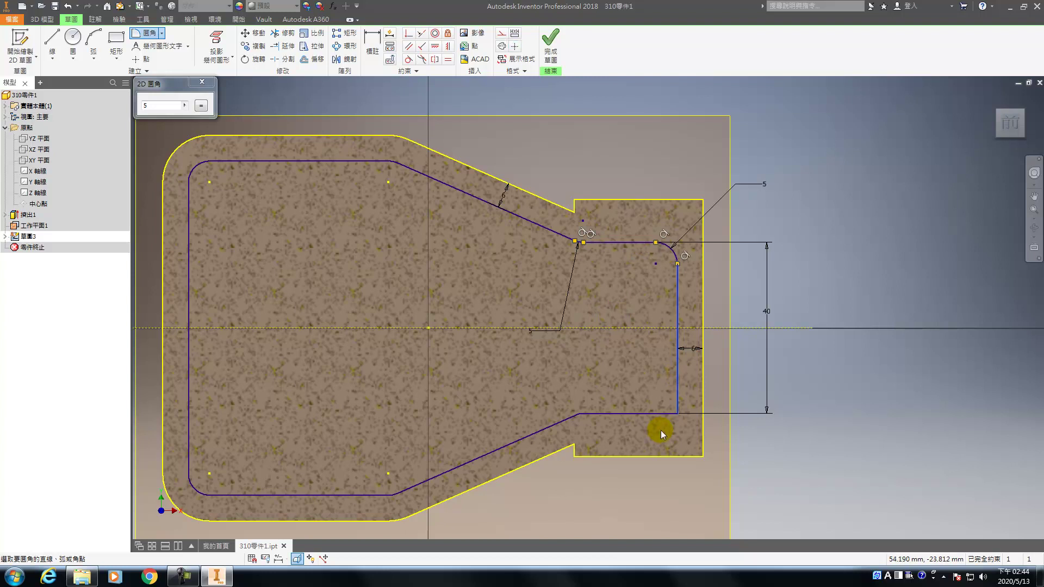
left_click(667, 412)
left_click(605, 415)
left_click(558, 423)
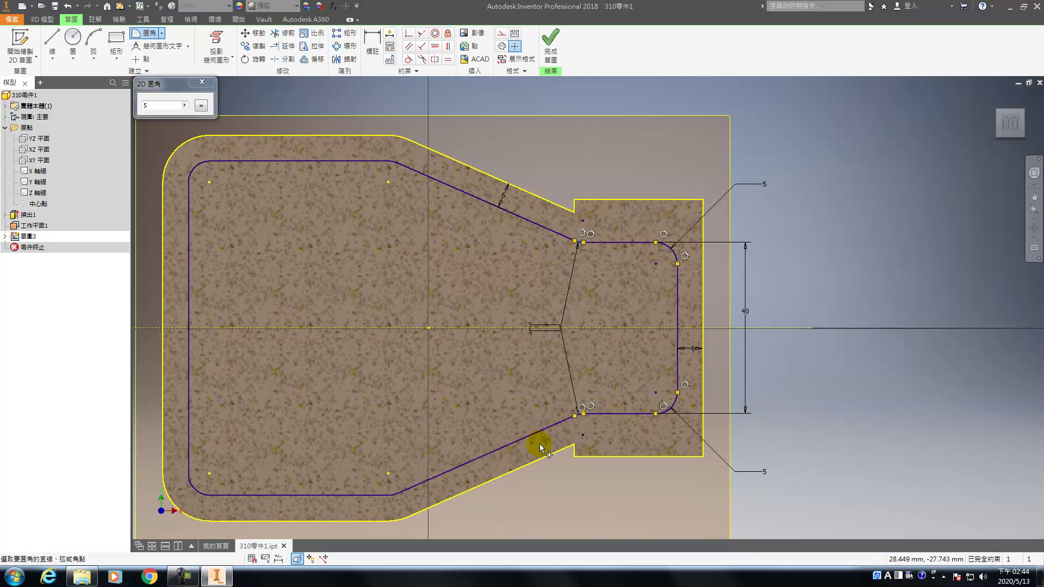
key("Escape")
left_click(550, 45)
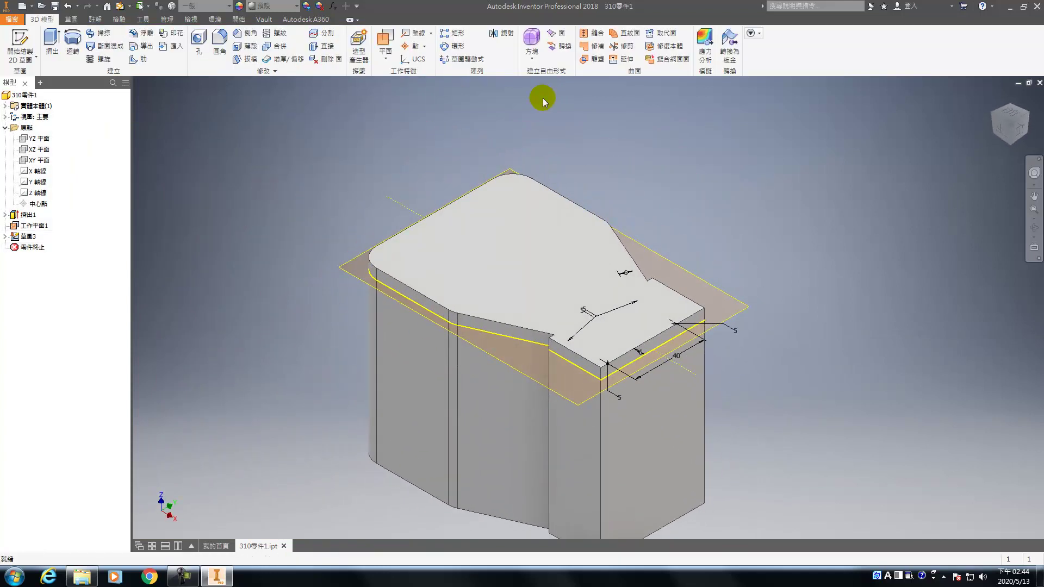
- Extrude the inner outline downward as a cut to hollow out the solid
key("e")
left_click(471, 277)
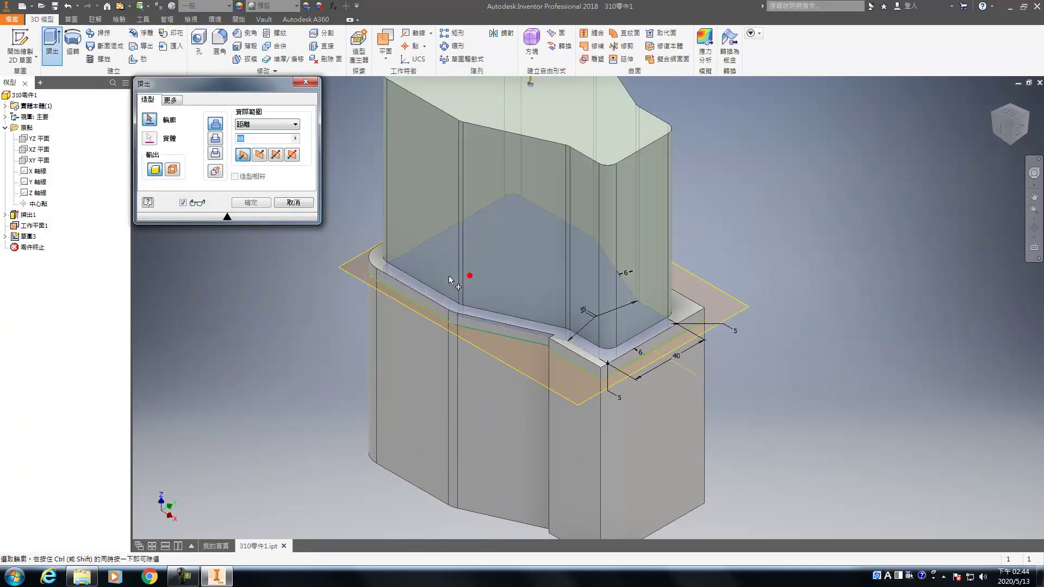
left_click(259, 155)
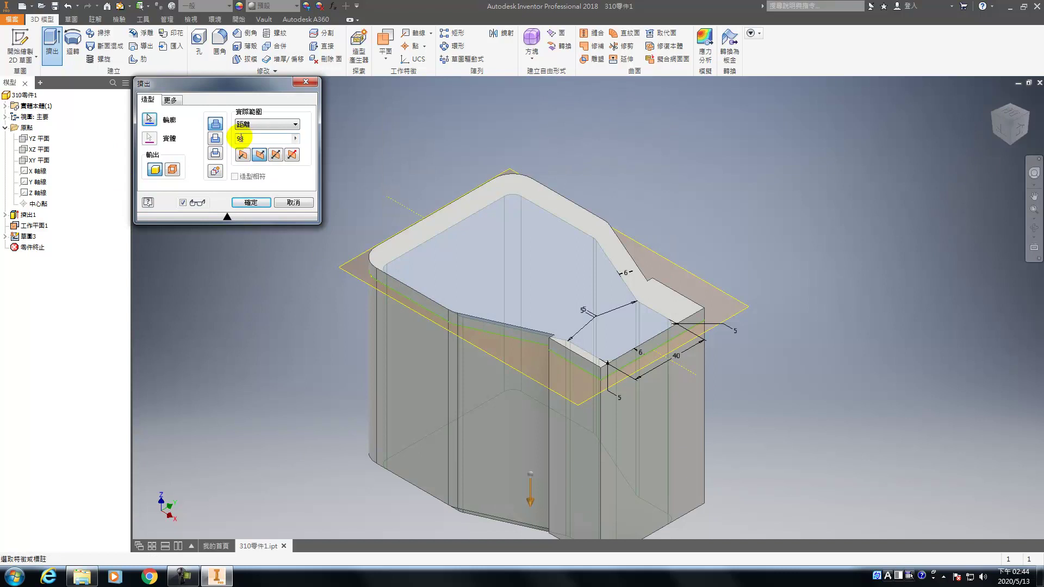
double_click(247, 139)
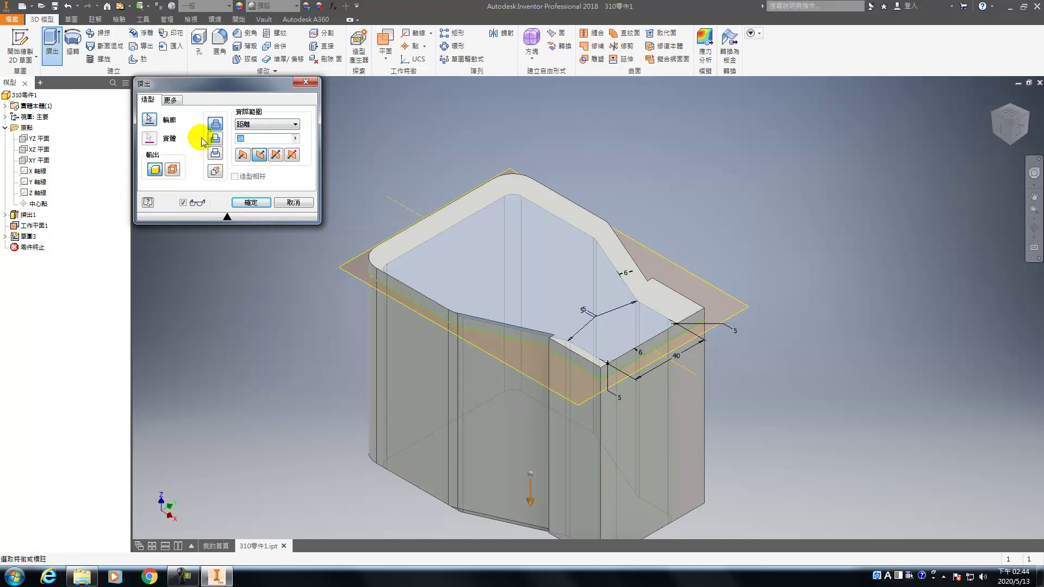
type("98-12")
left_click(216, 138)
left_click(251, 202)
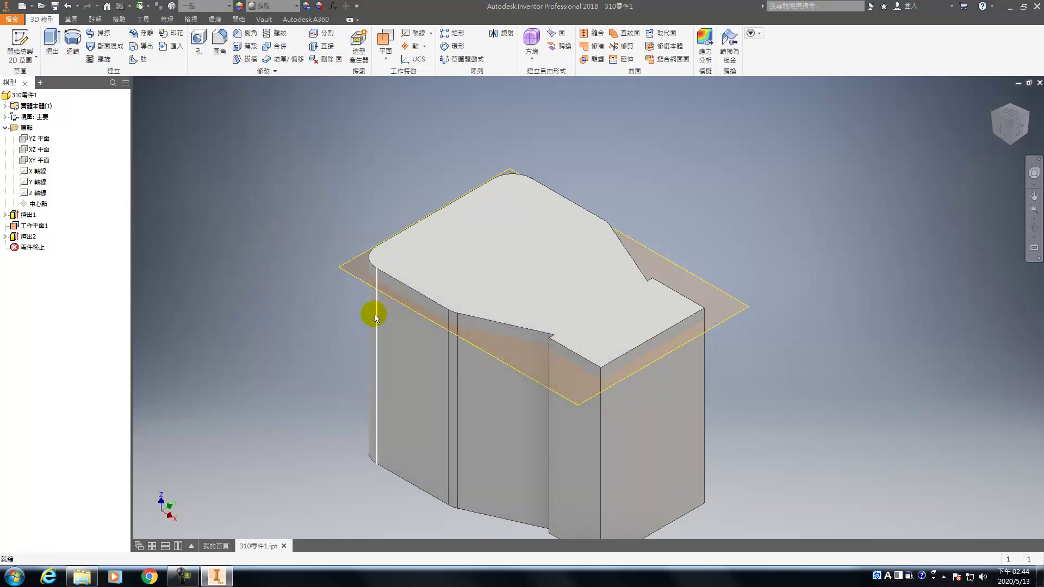
- Start a sketch on the XZ plane with sliced graphics and hide the offset work plane
mouse_move(391, 331)
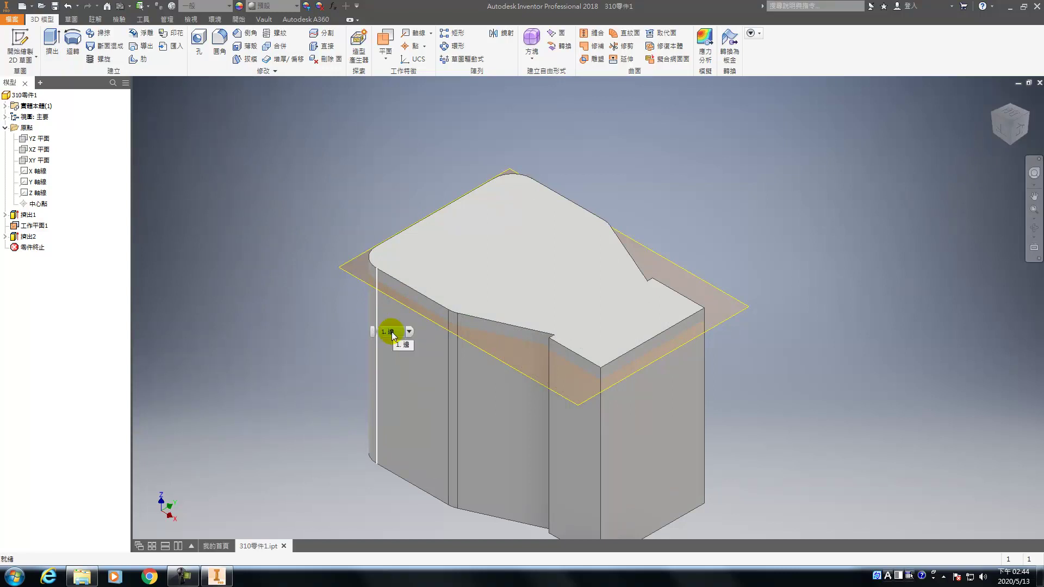
key("s")
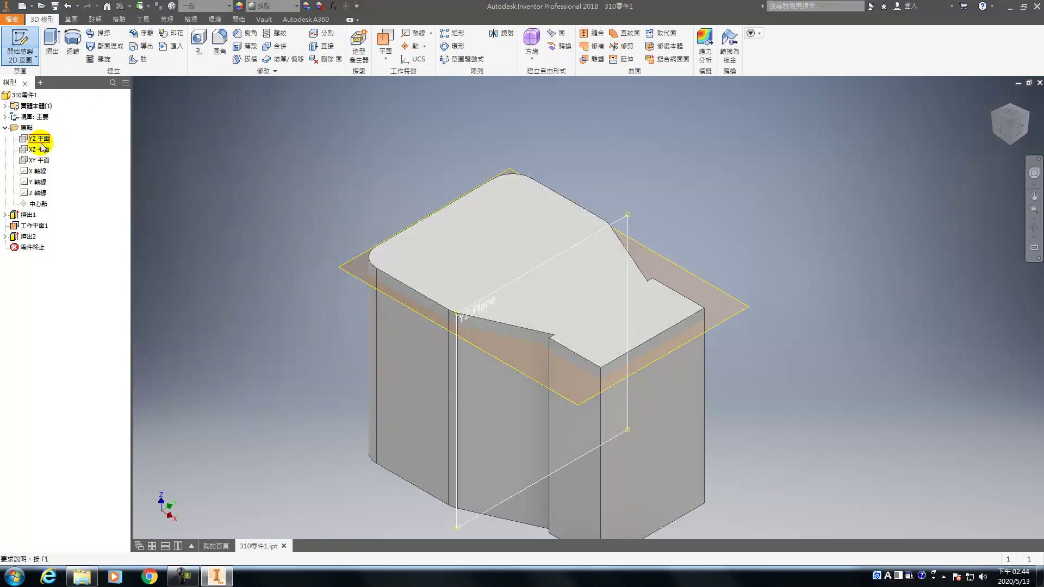
left_click(38, 152)
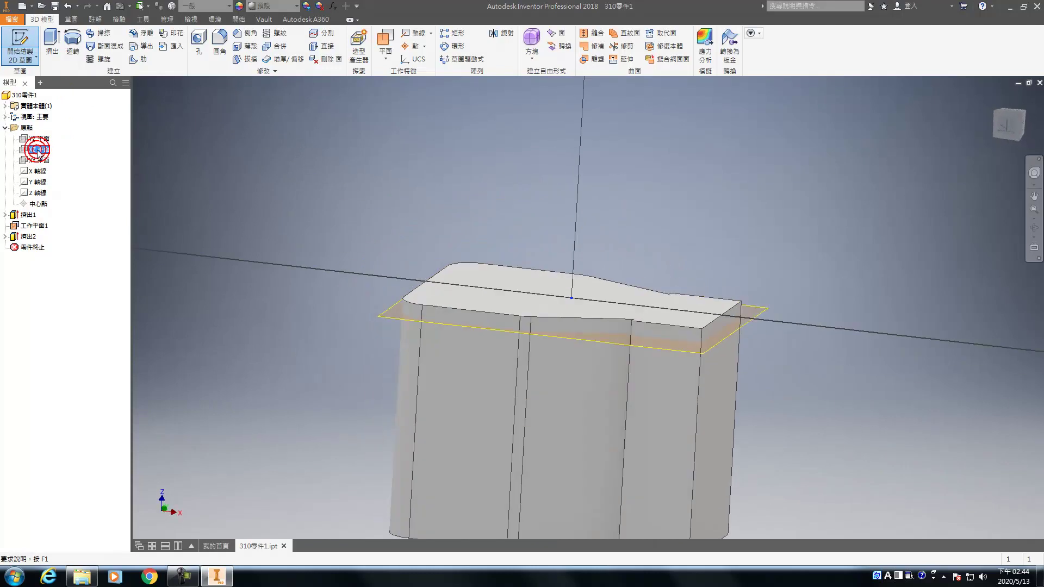
key("F7")
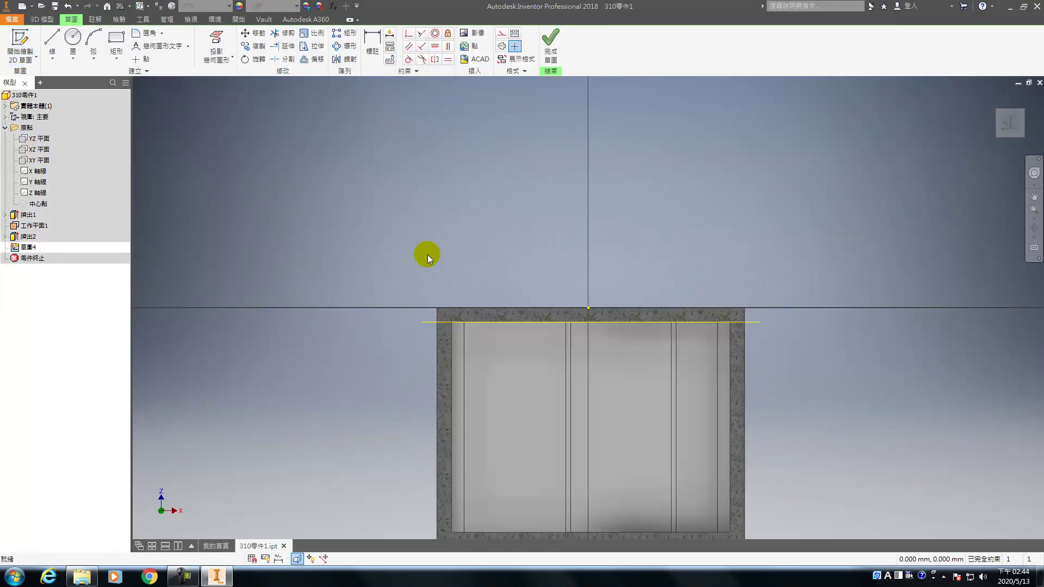
right_click(34, 225)
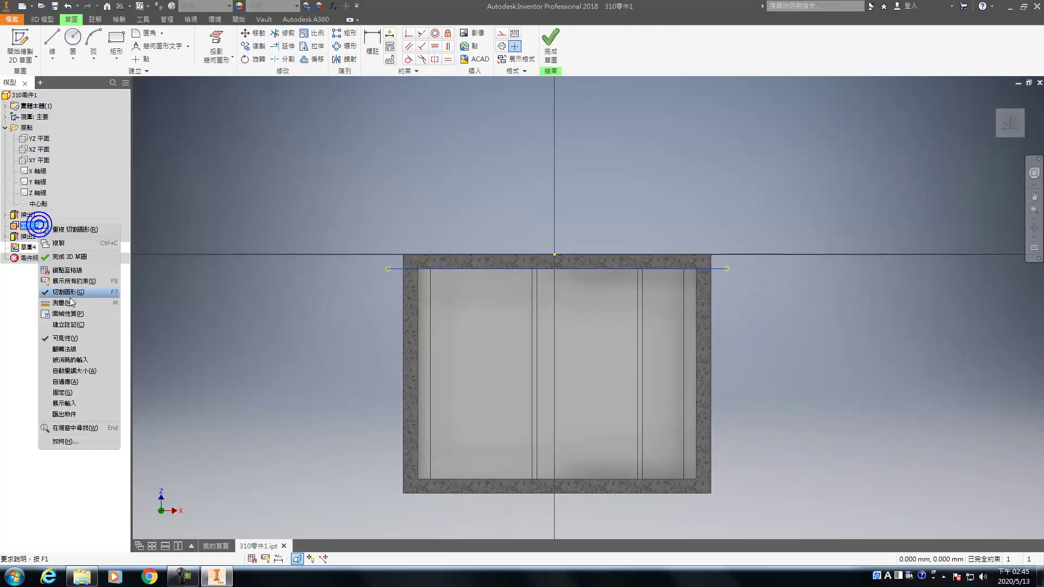
left_click(72, 338)
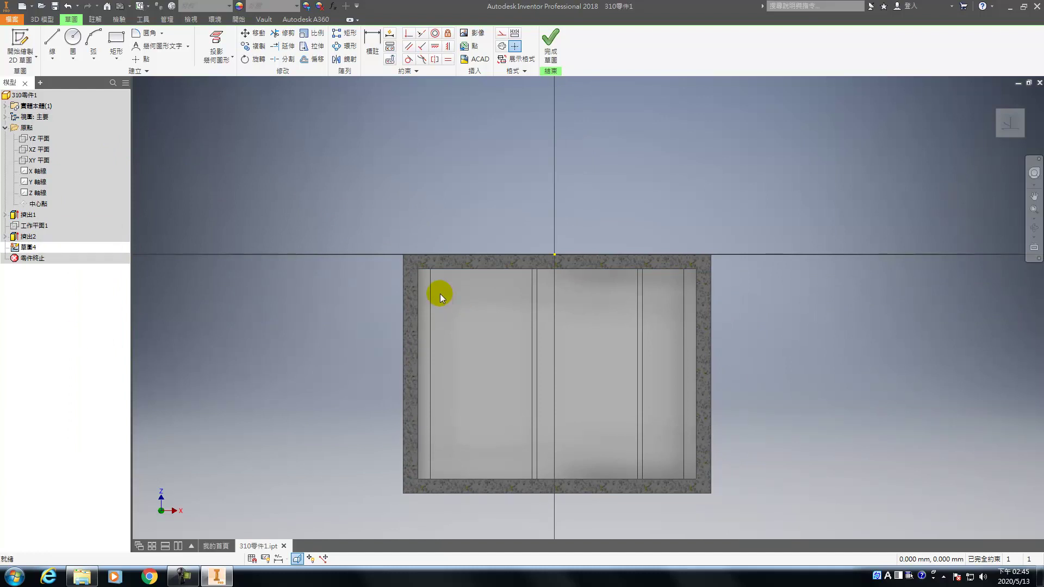
- Project the Z axis into the section sketch and turn it into a construction line
left_click(215, 37)
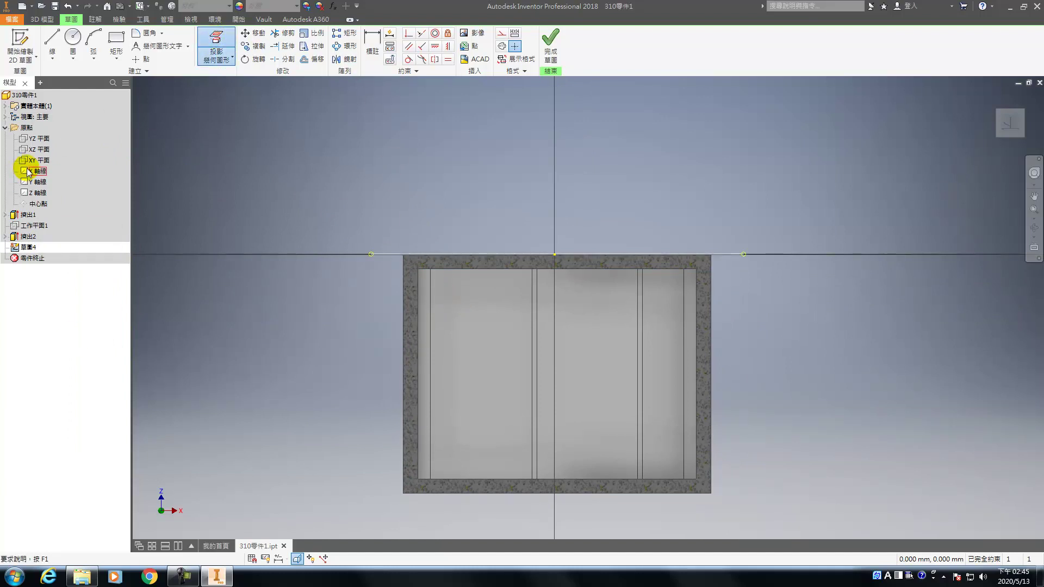
left_click(31, 189)
right_click(556, 222)
left_click(589, 224)
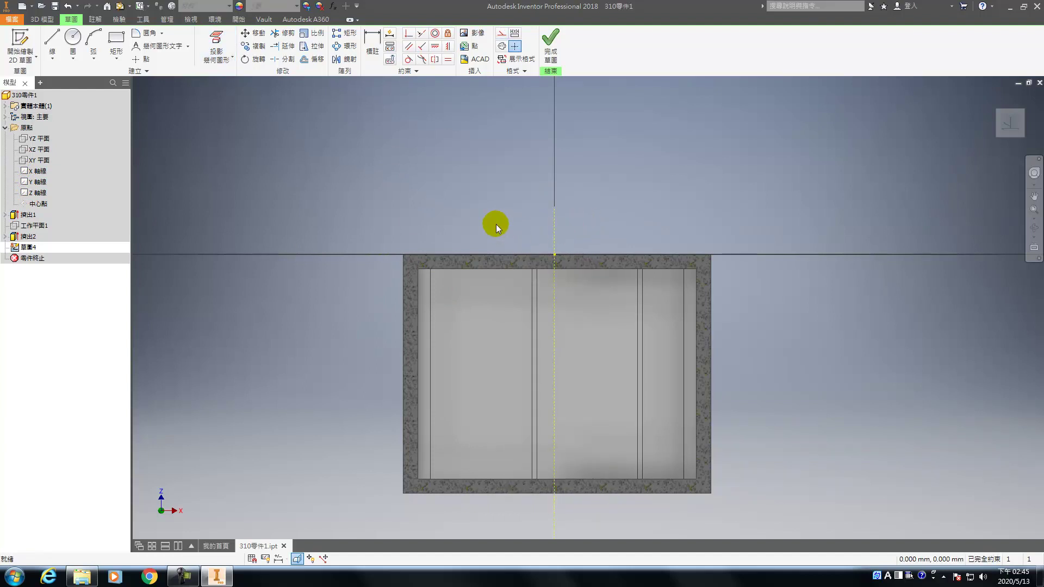
- Draw a horizontal line from the Z axis toward negative X above the solid, ending in a short downward segment
left_click(50, 37)
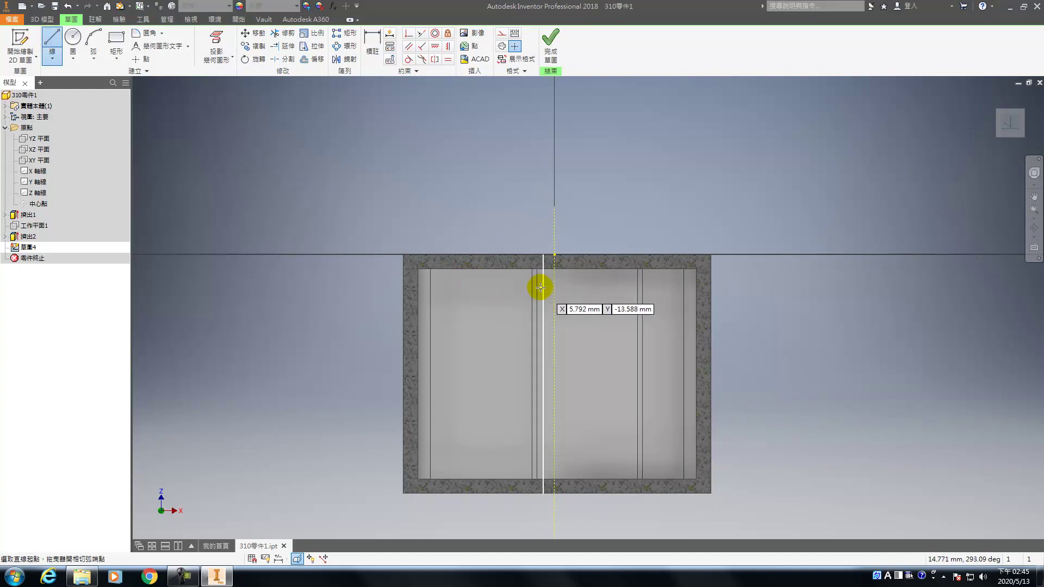
left_click(554, 233)
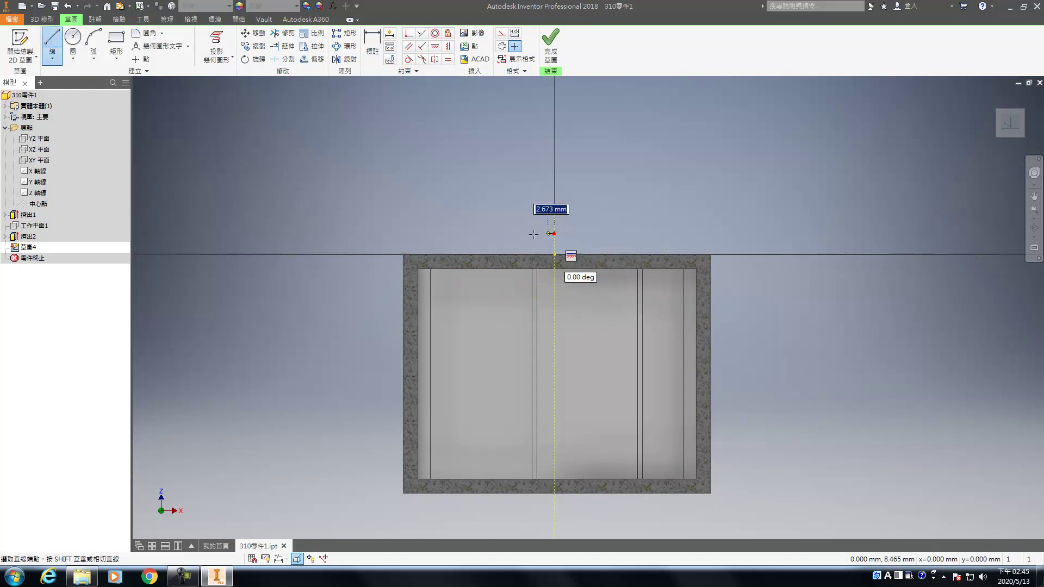
left_click(489, 234)
left_click(489, 249)
left_click(529, 248)
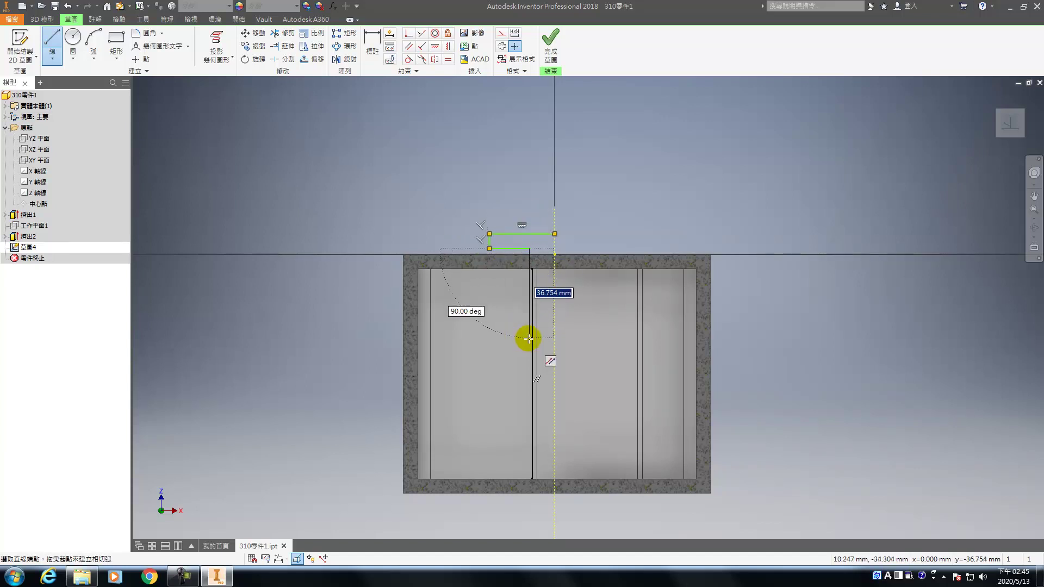
left_click(532, 339)
key("Escape")
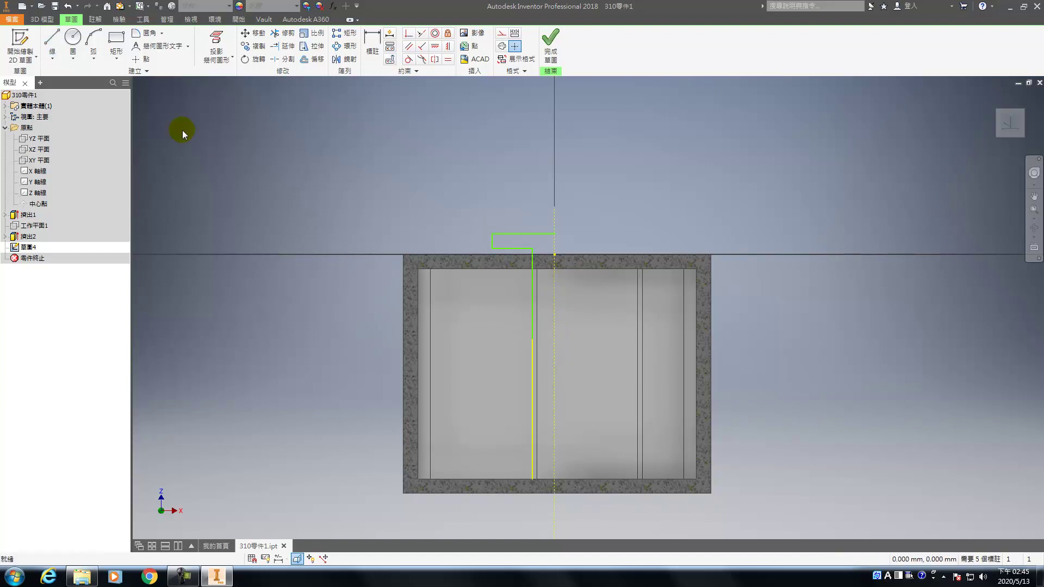
left_click(71, 6)
- Continue the upper profile with a horizontal shoulder, a vertical line about 45 mm long, and a horizontal line back to the Z axis
key("l")
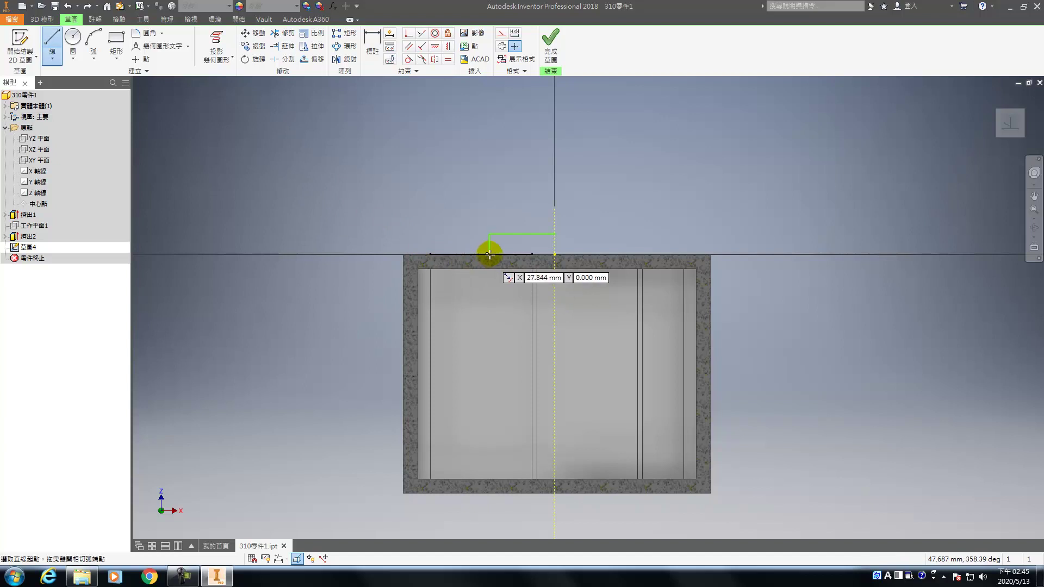
left_click(489, 249)
left_click(518, 249)
left_click(518, 358)
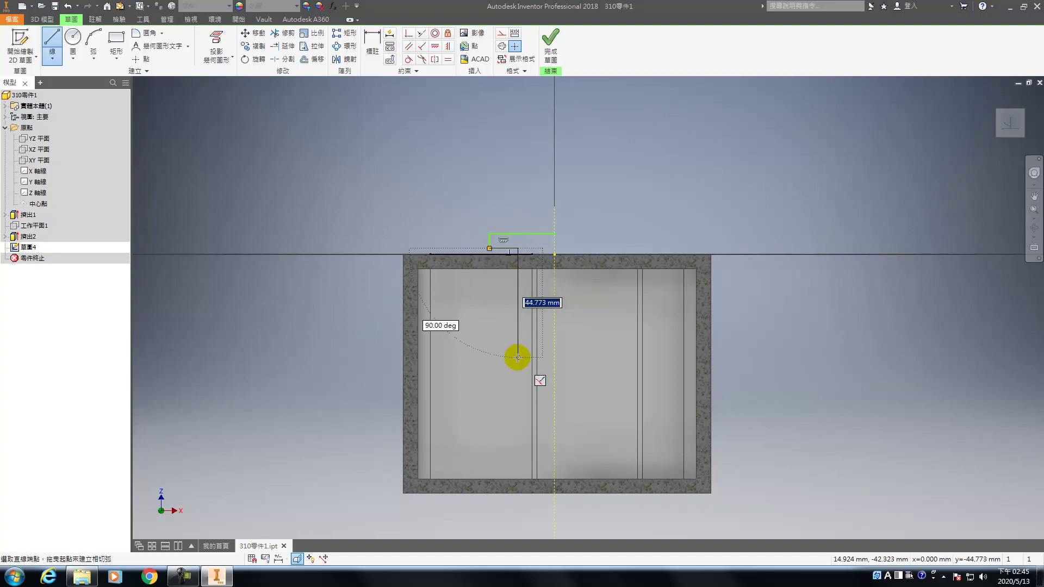
double_click(554, 357)
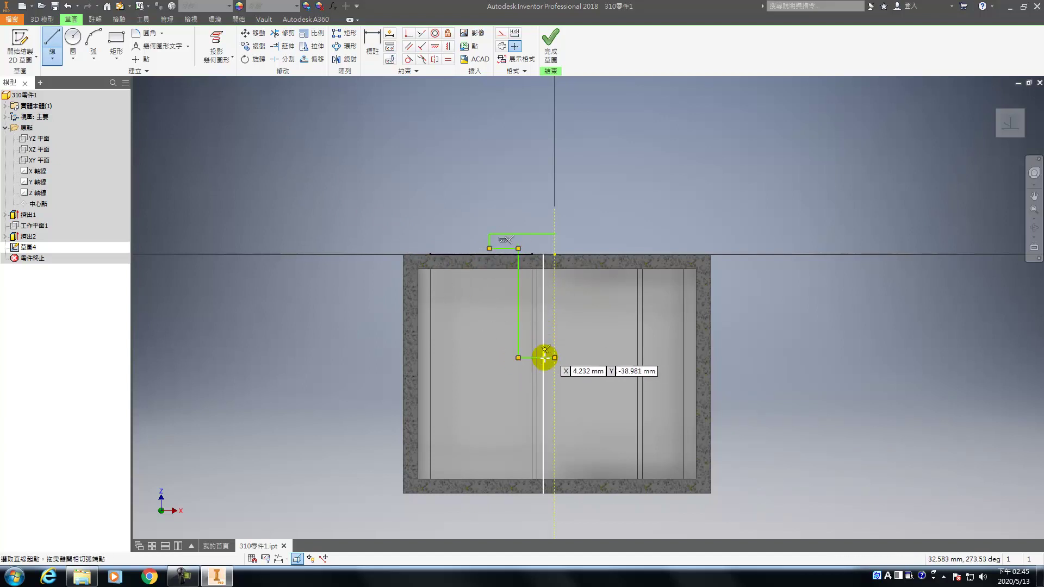
- Draw a second three-sided profile about 17 mm wide against the Z axis, passing through the solid's bottom wall
left_click(554, 441)
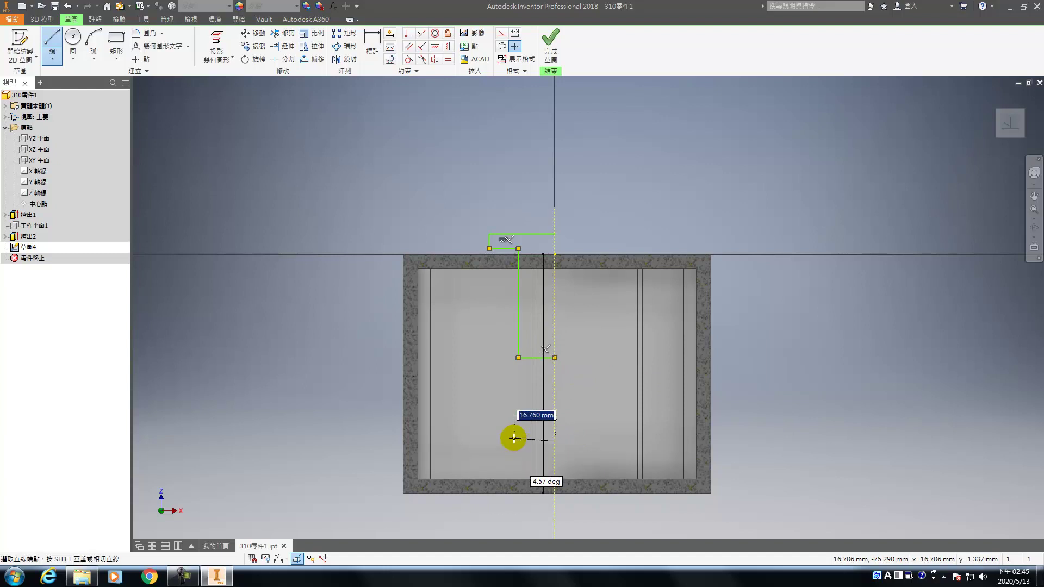
left_click(513, 440)
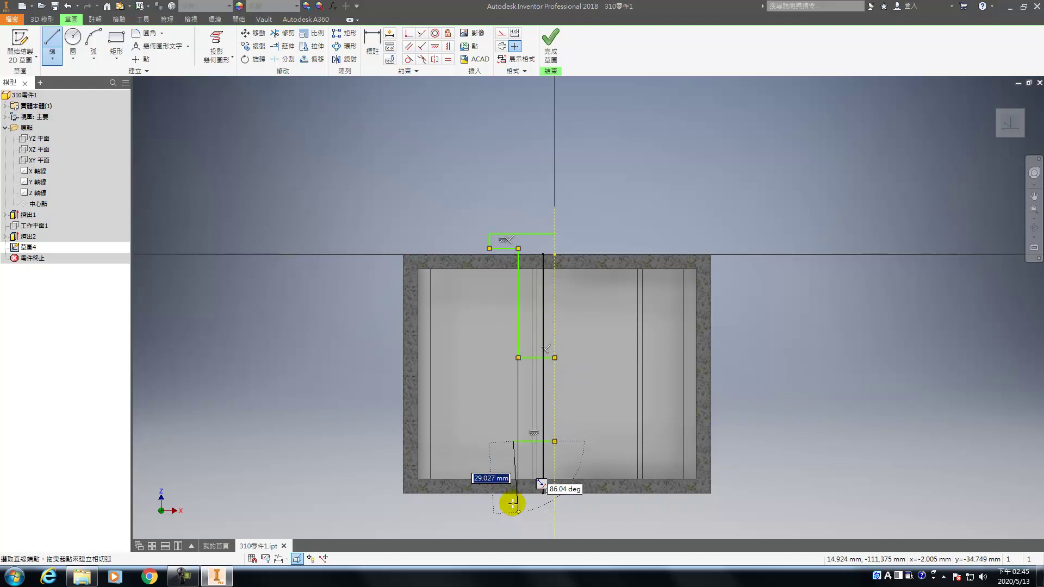
middle_click_drag(517, 480, 509, 416)
left_click(514, 469)
double_click(554, 470)
key("Escape")
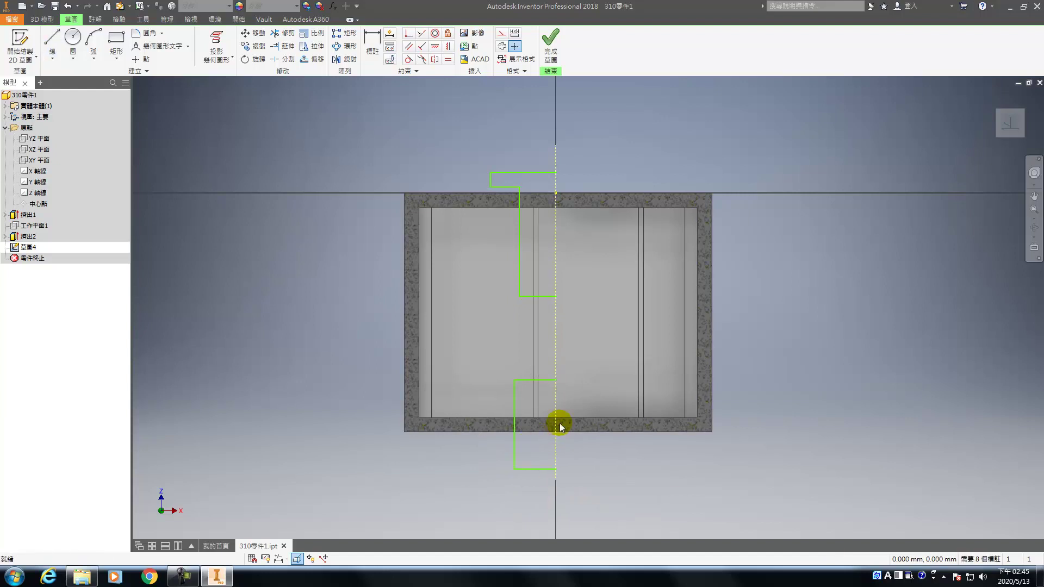
- Convert the projected Z axis from a construction line to a centerline
right_click(557, 181)
left_click(589, 182)
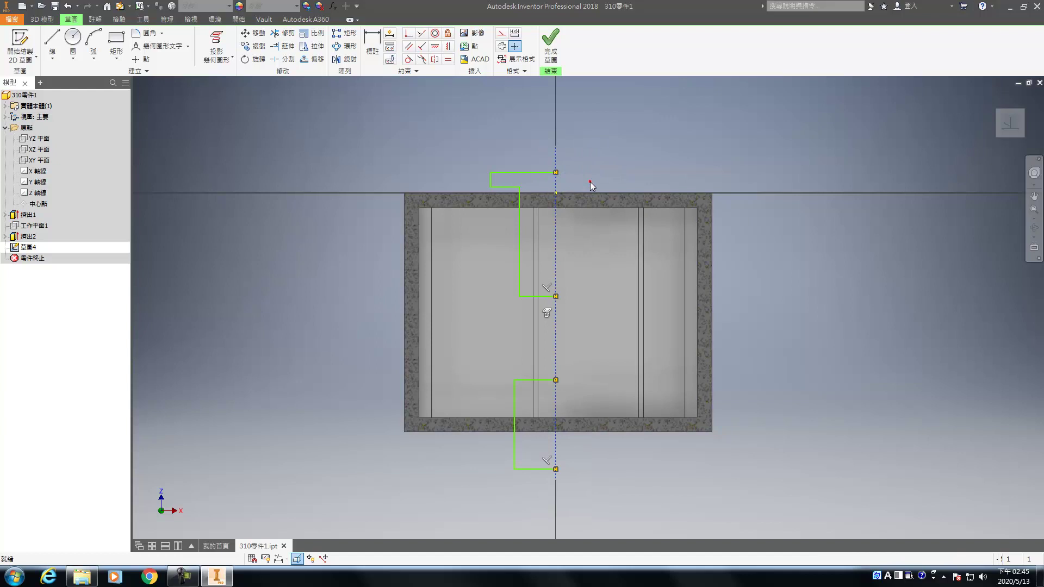
left_click(555, 187)
left_click(501, 46)
- Dimension the upper profile's outer vertical edge about the centerline as a 68 mm diameter
key("d")
left_click(556, 184)
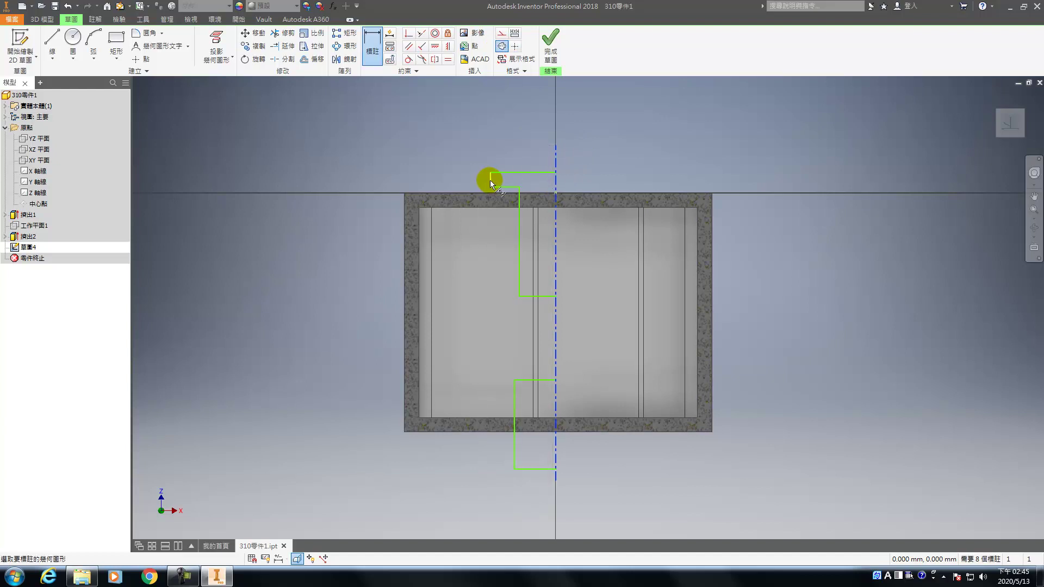
left_click(490, 180)
left_click(554, 112)
type("68")
key("Return")
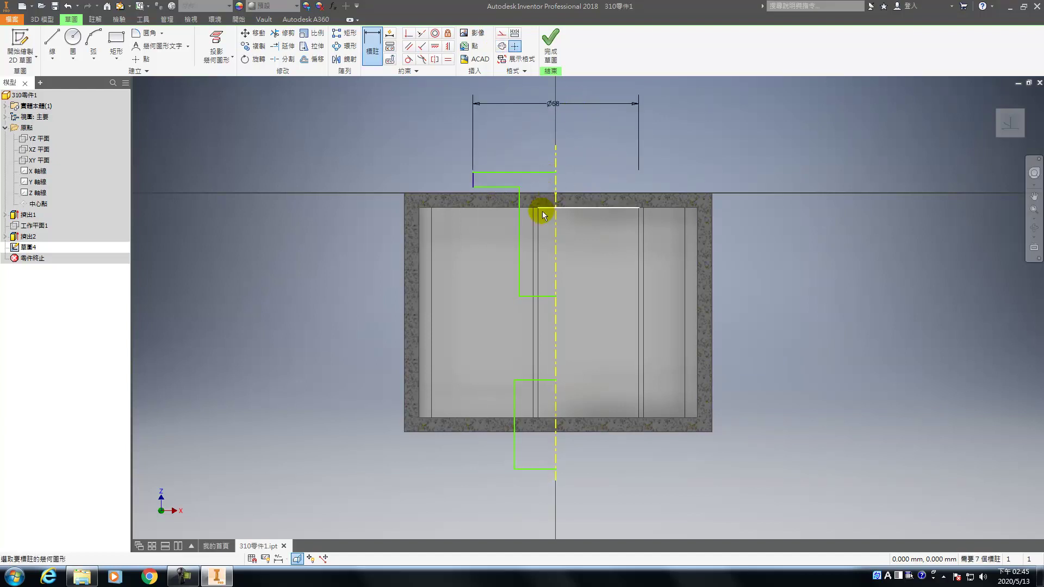
- Dimension the height of the upper profile's outer vertical edge
left_click(474, 180)
left_click(452, 169)
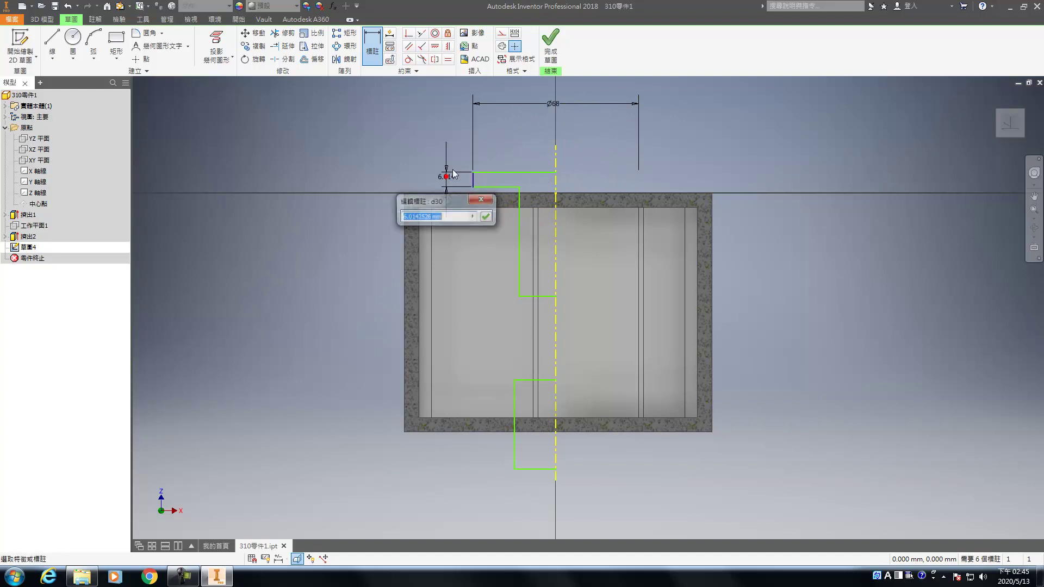
key("Return")
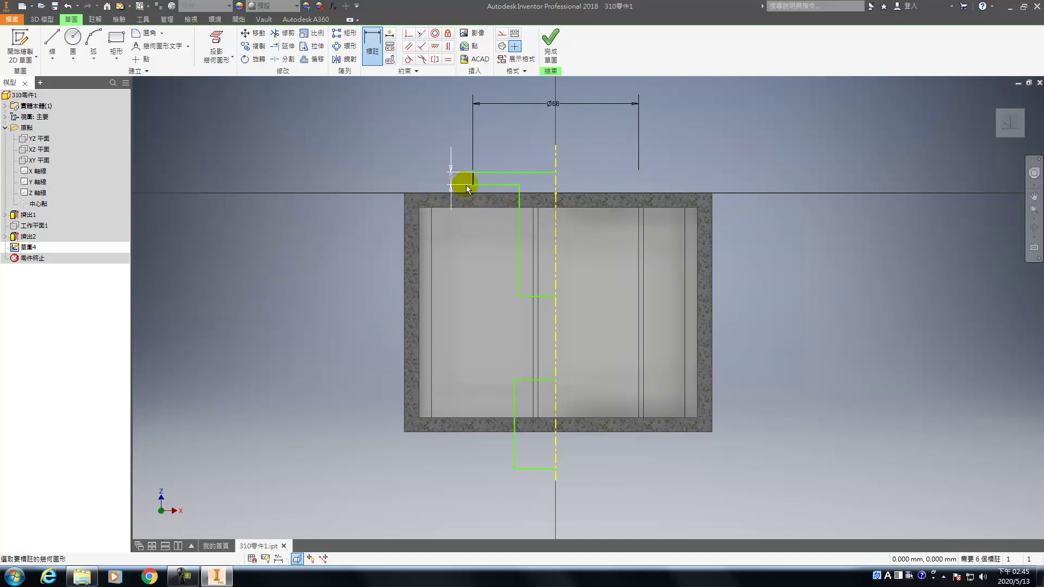
- Project the solid's top outer edge and make the upper profile's flange underside collinear with it
left_click(217, 44)
left_click(435, 193)
key("Escape")
right_click(440, 191)
left_click(483, 190)
left_click(421, 34)
left_click(488, 186)
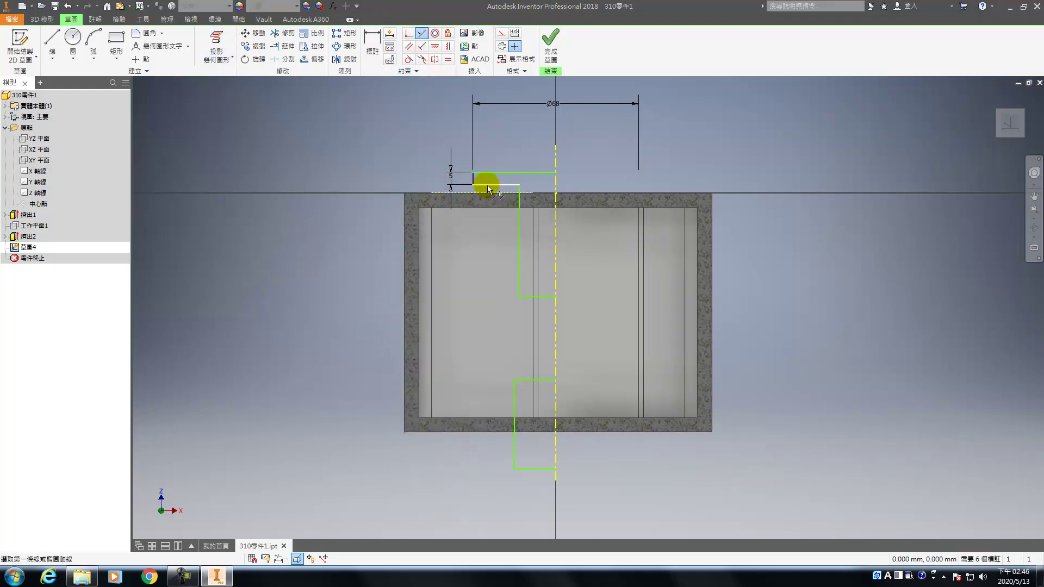
left_click(488, 192)
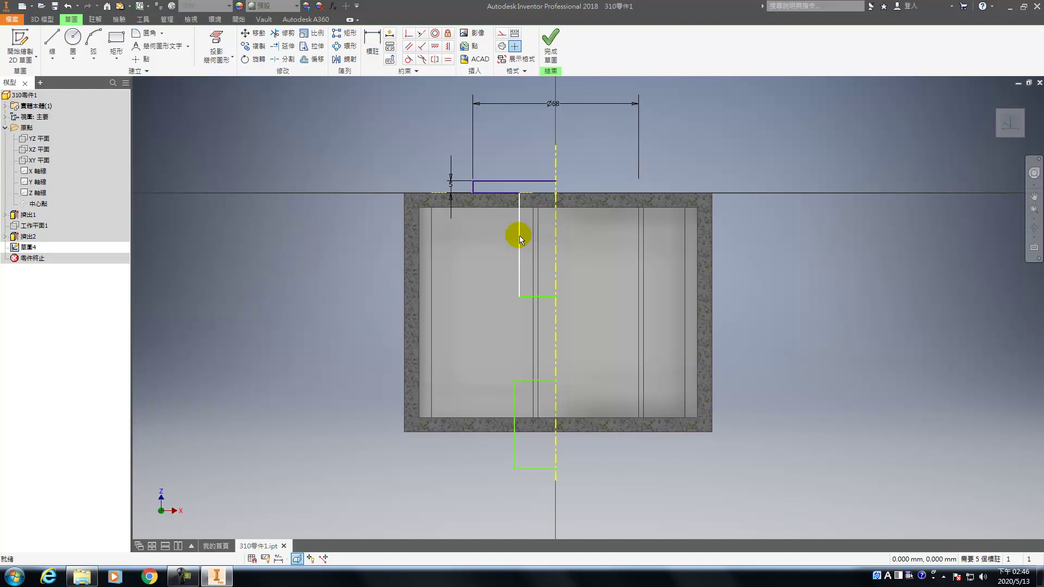
- Extend the lower profile below the solid with an outward slanted line, a vertical line about 21 mm long, a small inward step and a bottom line to the axis
middle_click_drag(490, 343, 496, 259)
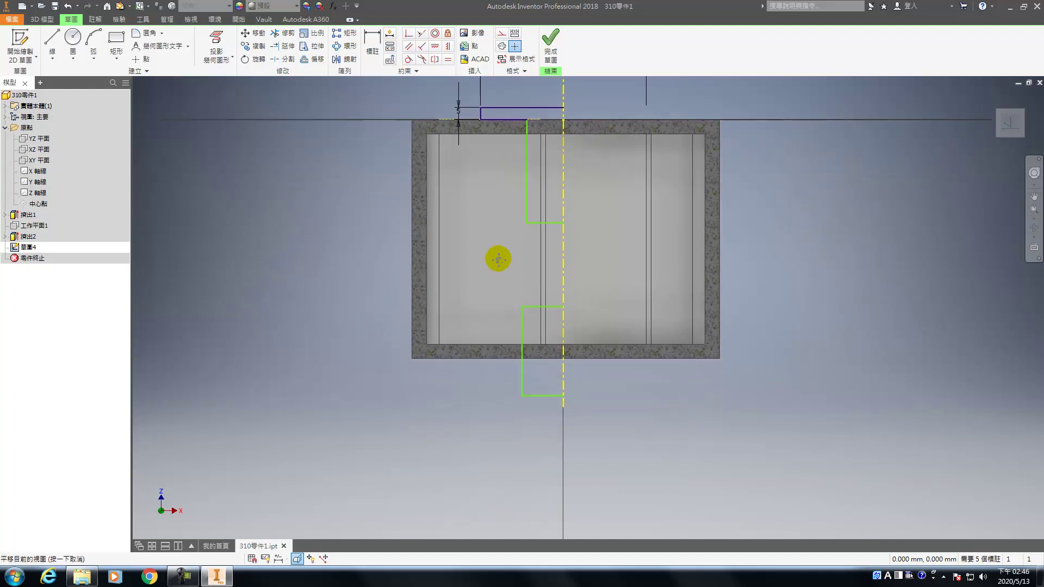
left_click(52, 42)
left_click(522, 384)
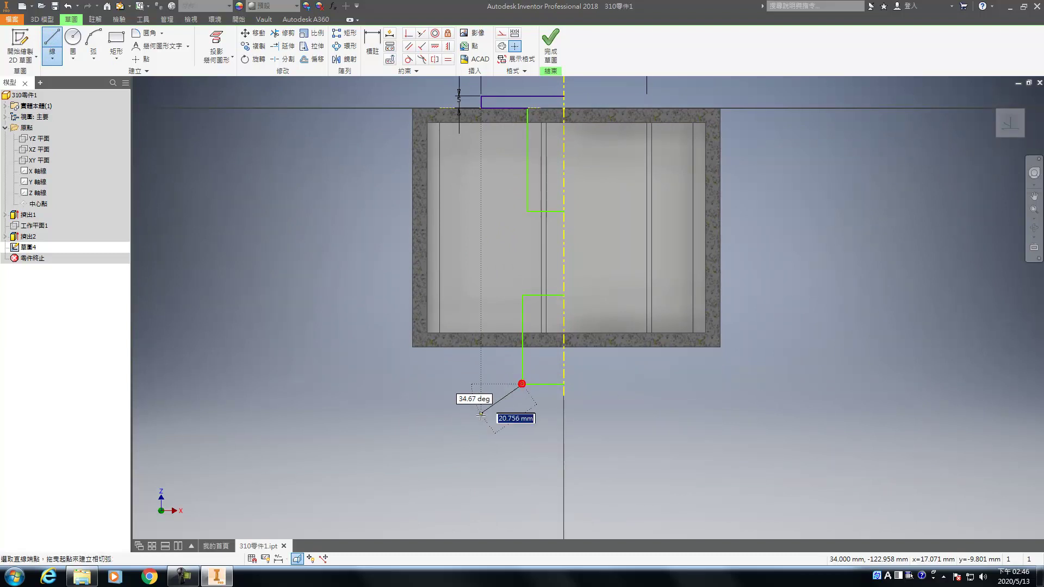
left_click(460, 427)
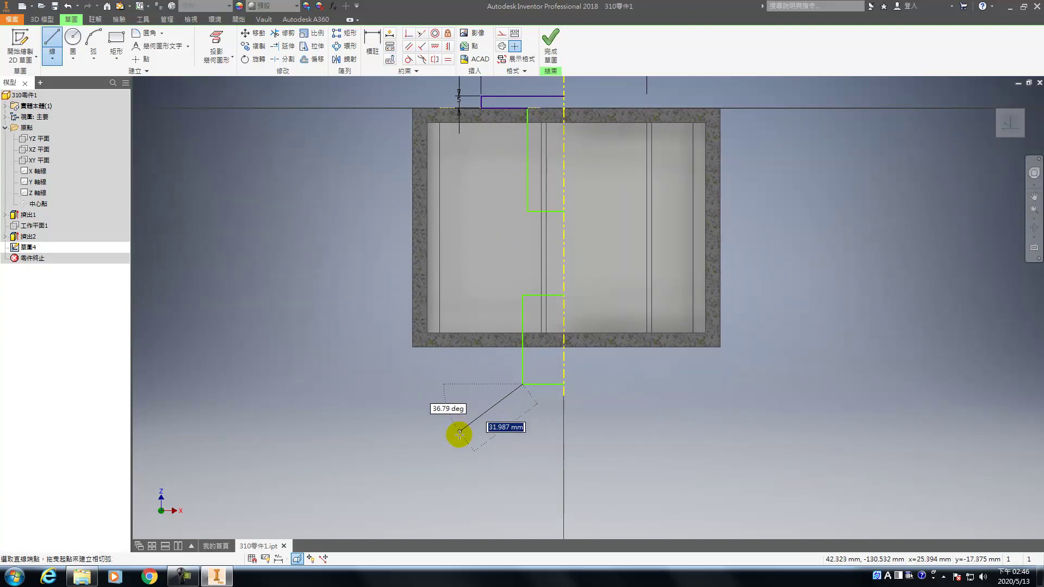
left_click(499, 441)
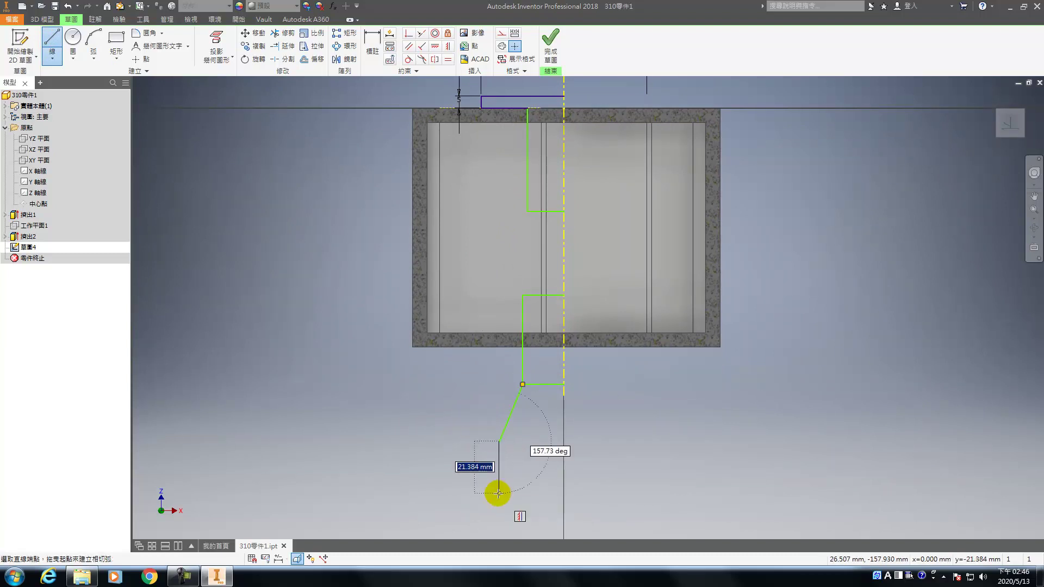
left_click(499, 493)
left_click(510, 504)
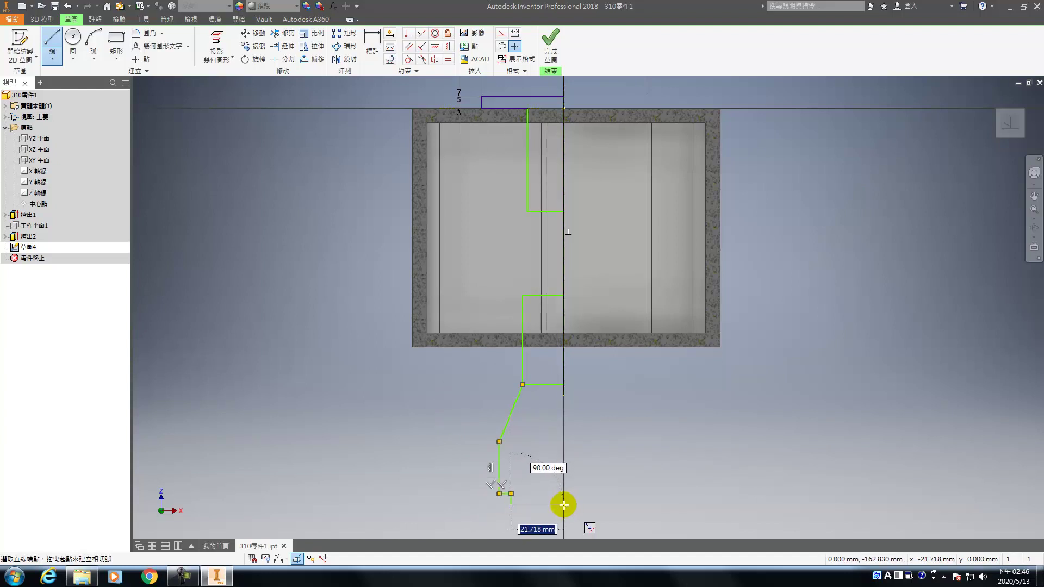
left_click(564, 505)
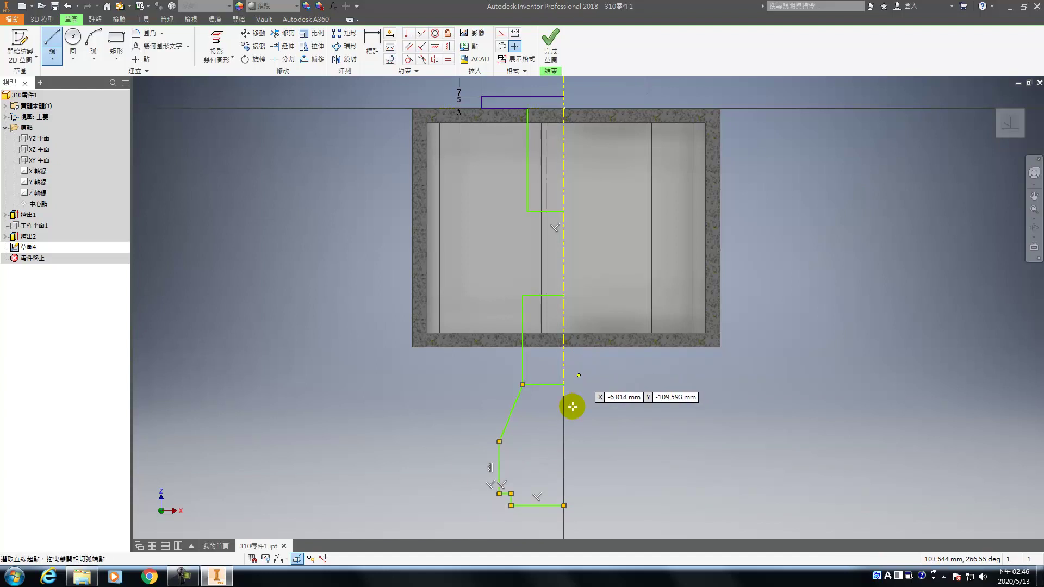
- Close both profiles with vertical lines along the Z axis, leaving the gap between them open
left_click(564, 296)
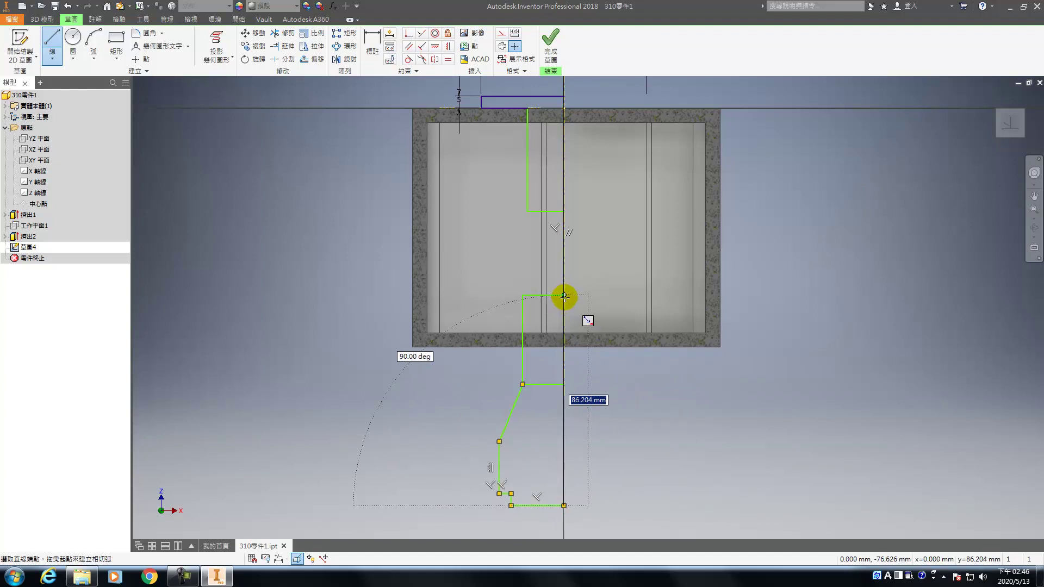
middle_click_drag(580, 191, 578, 256)
left_click(562, 276)
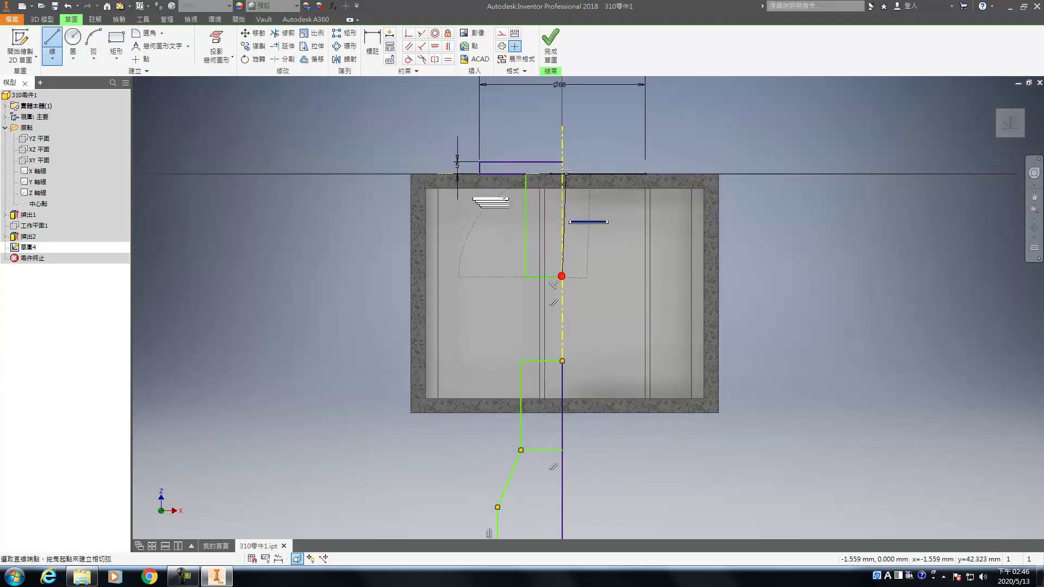
double_click(562, 161)
middle_click_drag(613, 301, 632, 272)
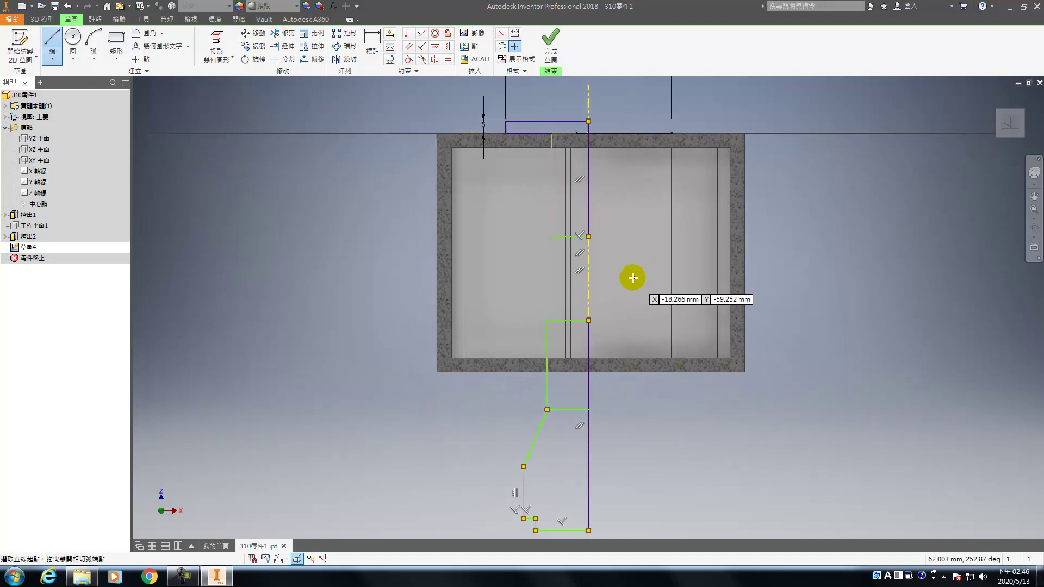
key("Escape")
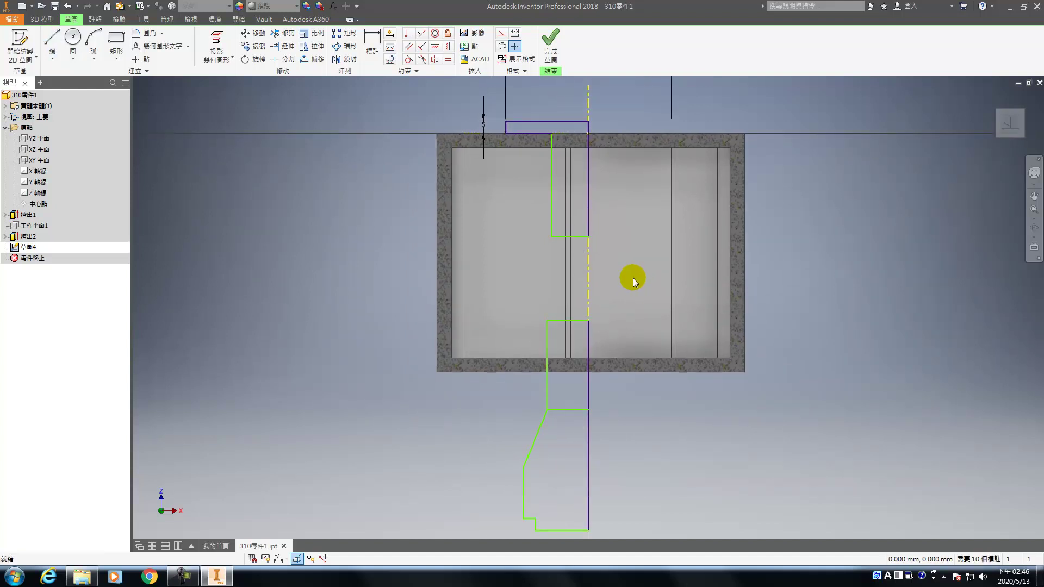
- Dimension the overall height from the lower profile's bottom line to the upper profile's top line as 159 mm
key("d")
left_click(549, 530)
left_click(550, 121)
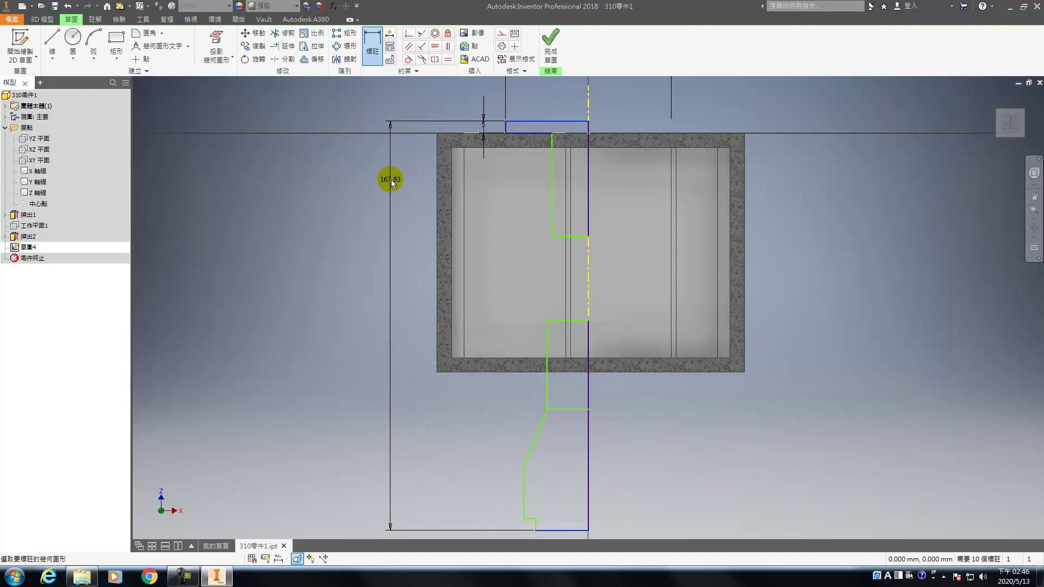
left_click(354, 249)
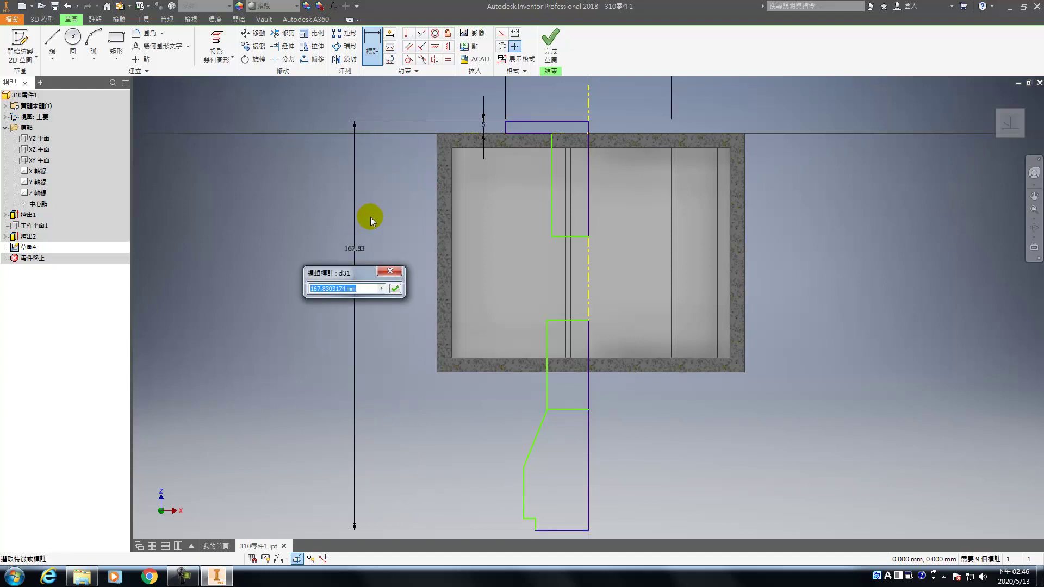
type("158")
key("BackSpace")
type("9")
left_click(395, 288)
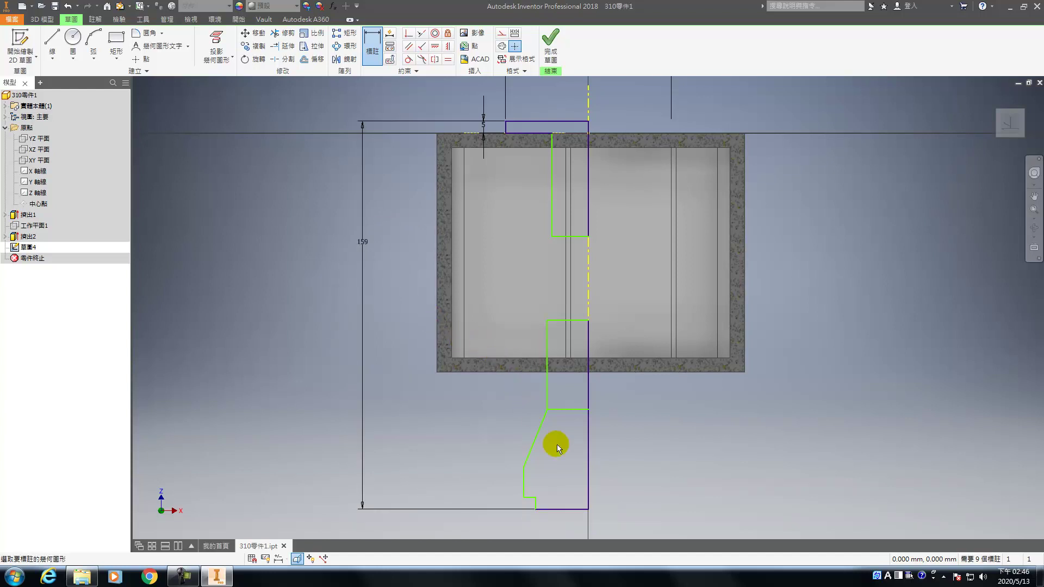
- Dimension the distance from the lower profile's bottom line to the upper profile's lower end as 134 mm
left_click(559, 509)
left_click(555, 237)
left_click(402, 271)
left_click(400, 240)
type("134")
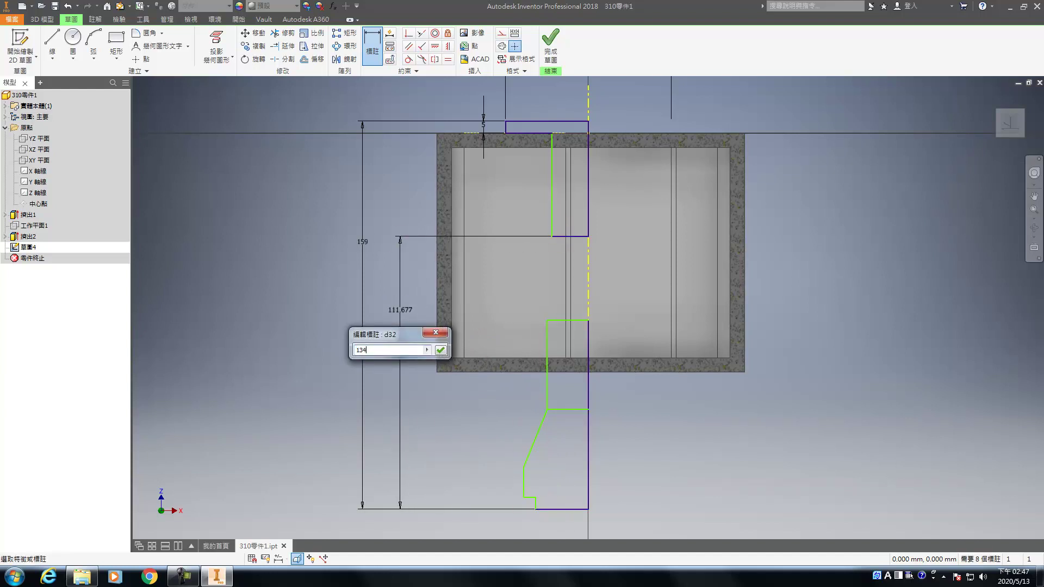
key("Return")
- Dimension the angle between the lower profile's slanted line and the vertical edge above it as 30 degrees
left_click(535, 437)
left_click(548, 373)
left_click(550, 375)
type("30")
key("Return")
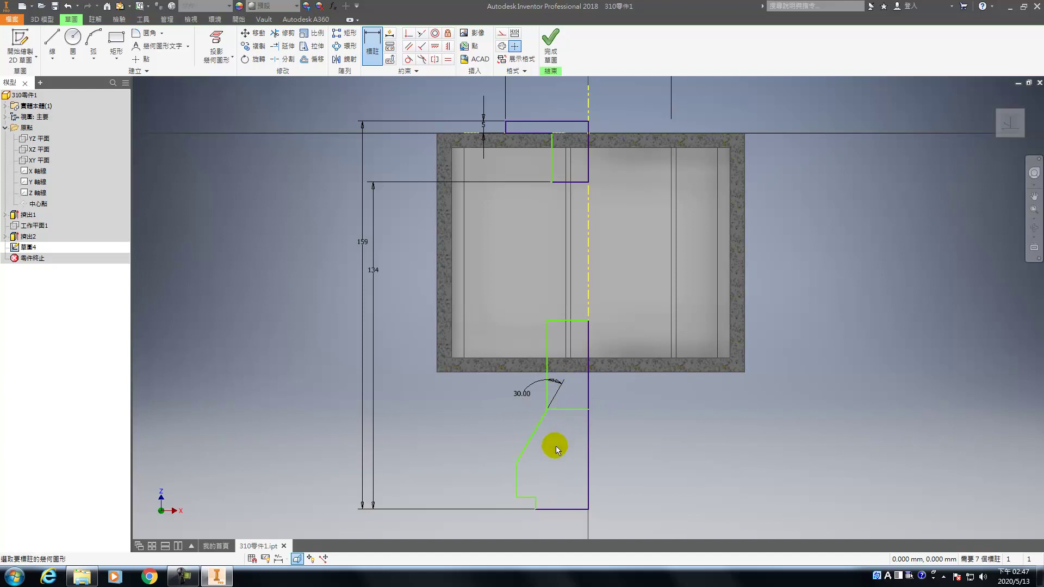
- Dimension the lower profile's outermost vertical edge about the centerline as an 84 mm diameter
left_click(517, 477)
left_click(587, 290)
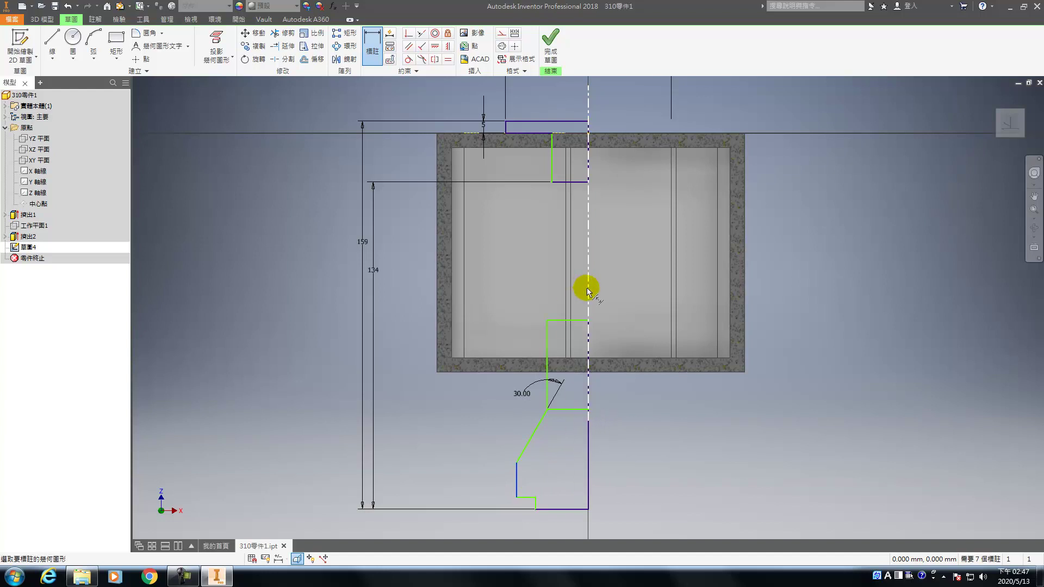
left_click(566, 520)
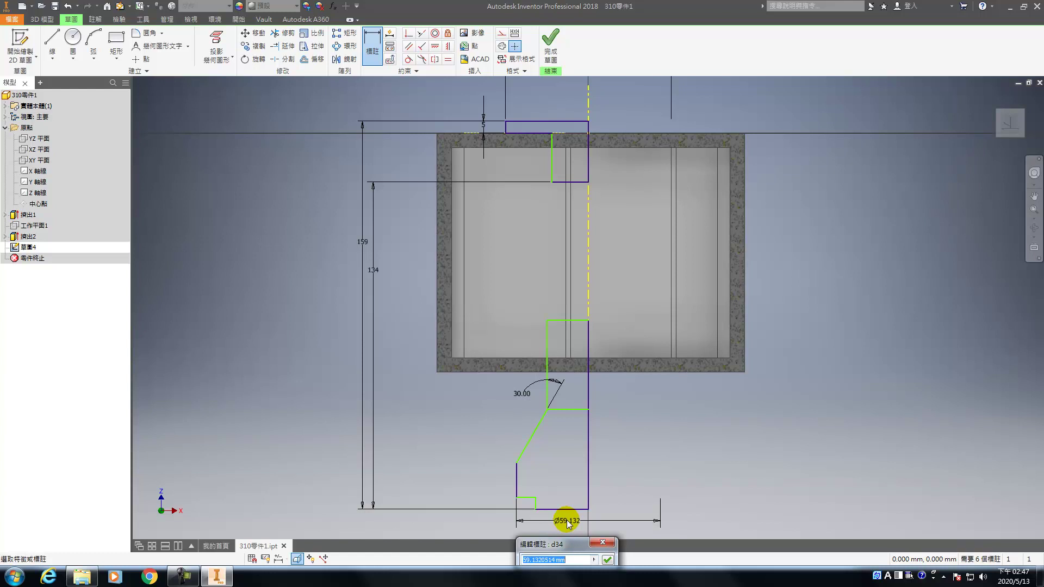
type("84")
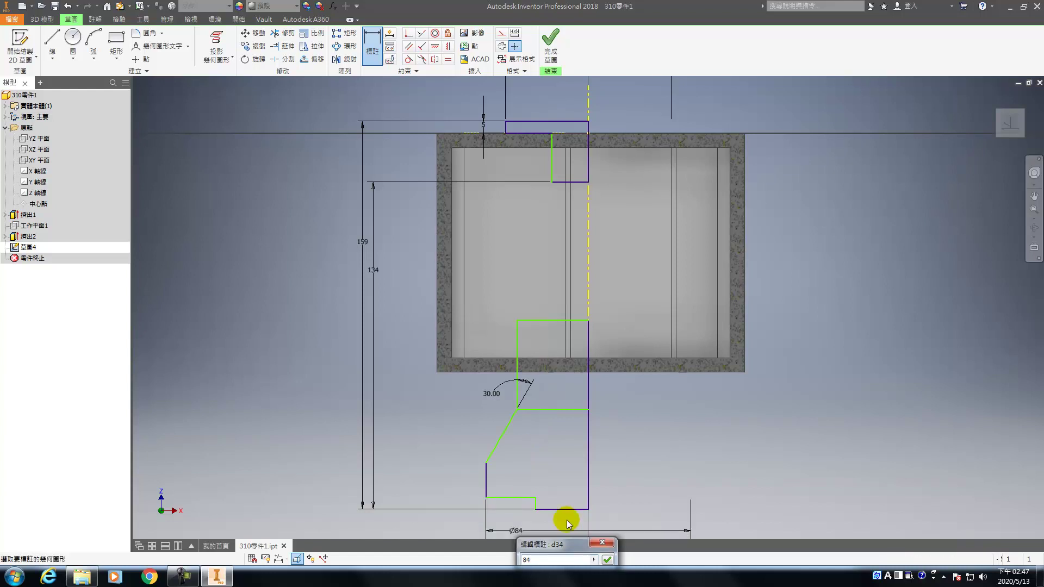
key("Return")
middle_click_drag(526, 458, 533, 445)
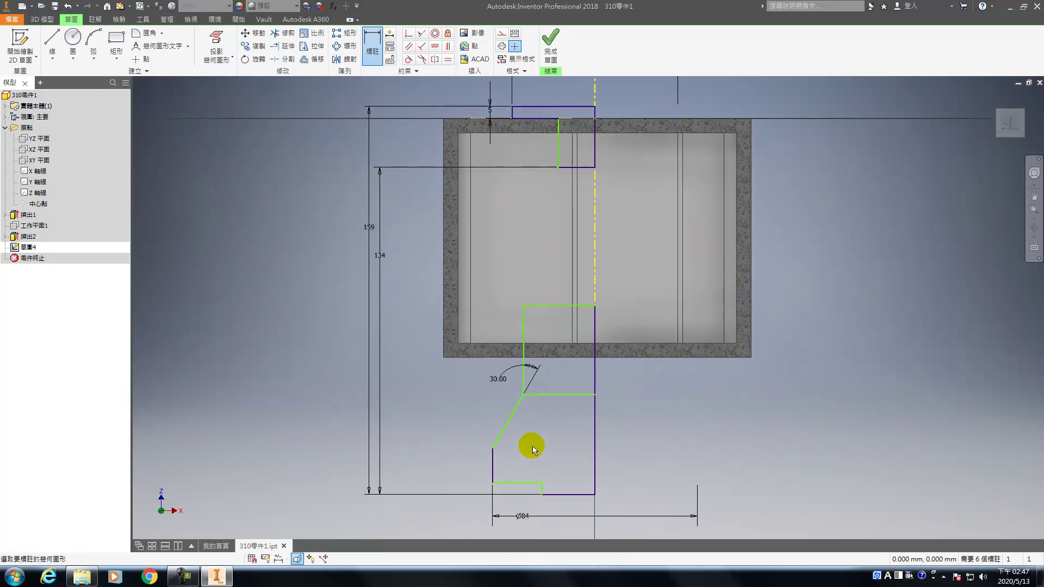
- Dimension the short vertical step edge at the lower profile's base about the centerline as an 80 mm diameter
left_click(540, 489)
left_click(595, 295)
left_click(567, 501)
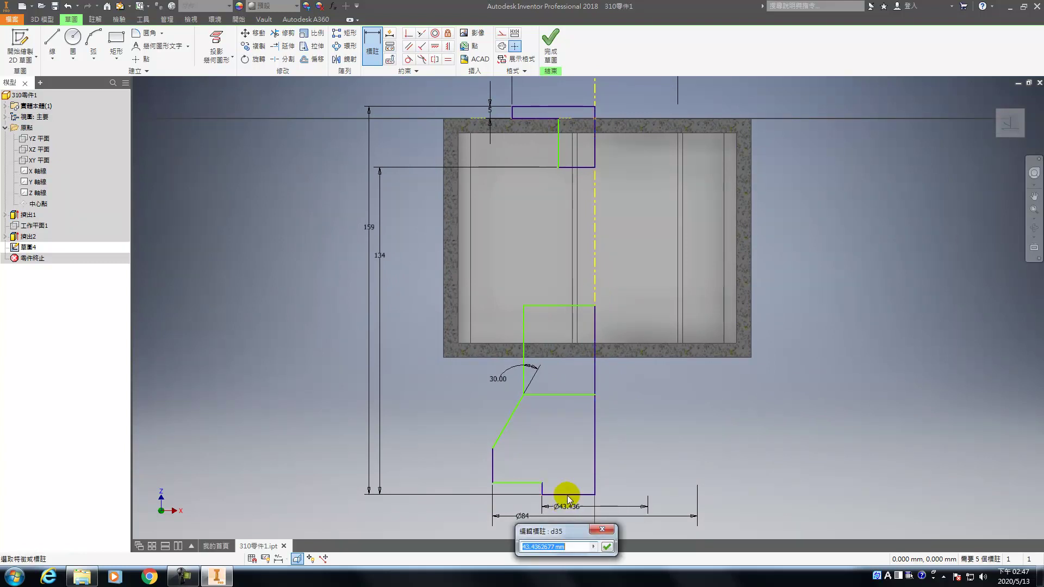
type("80")
key("Return")
middle_click_drag(505, 462, 529, 477)
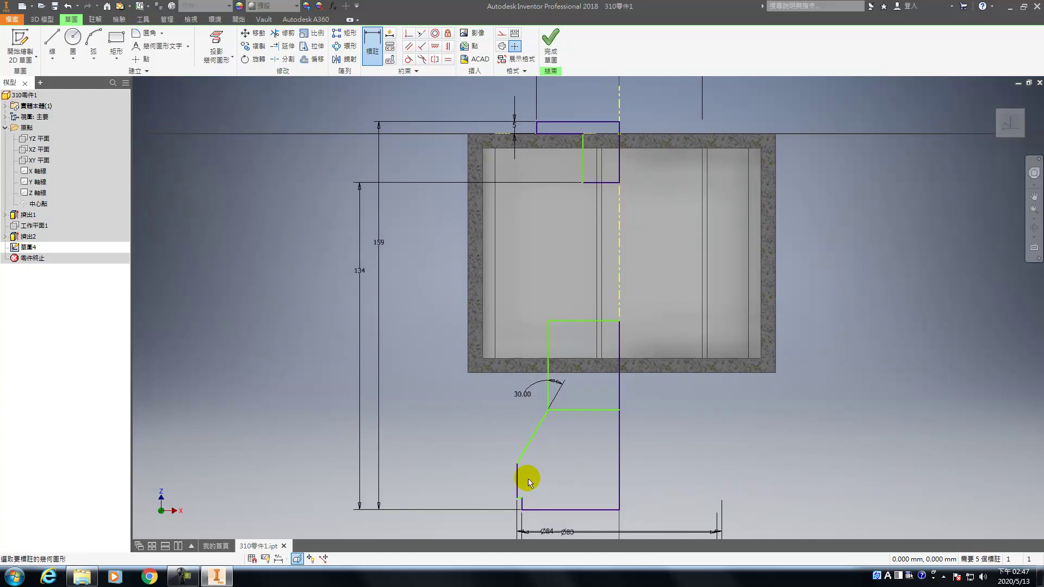
- Dimension the lower profile's upper vertical edge about the centerline as a 70 mm diameter
left_click(550, 329)
left_click(620, 288)
left_click(586, 296)
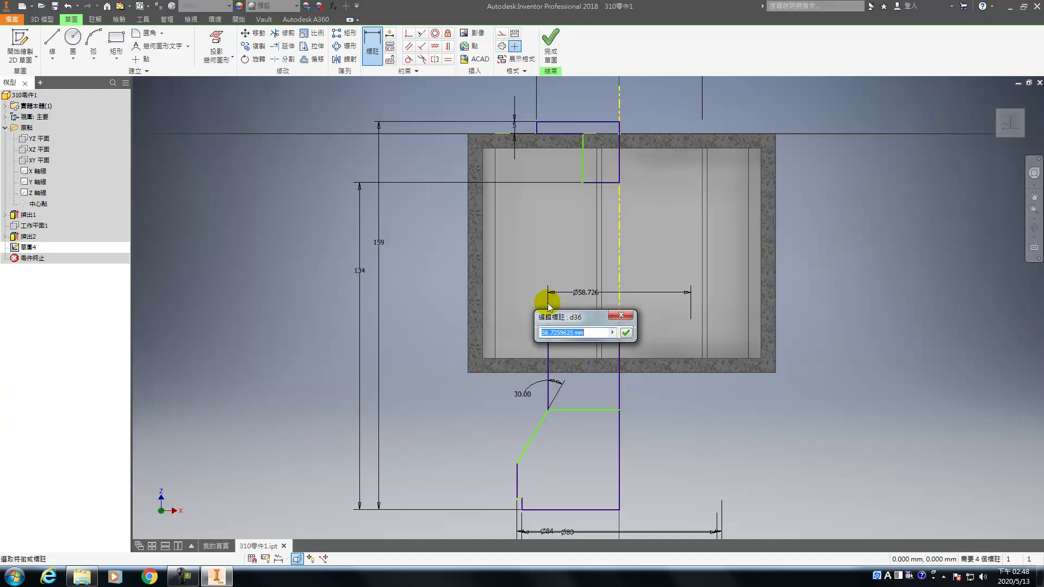
type("70")
key("Return")
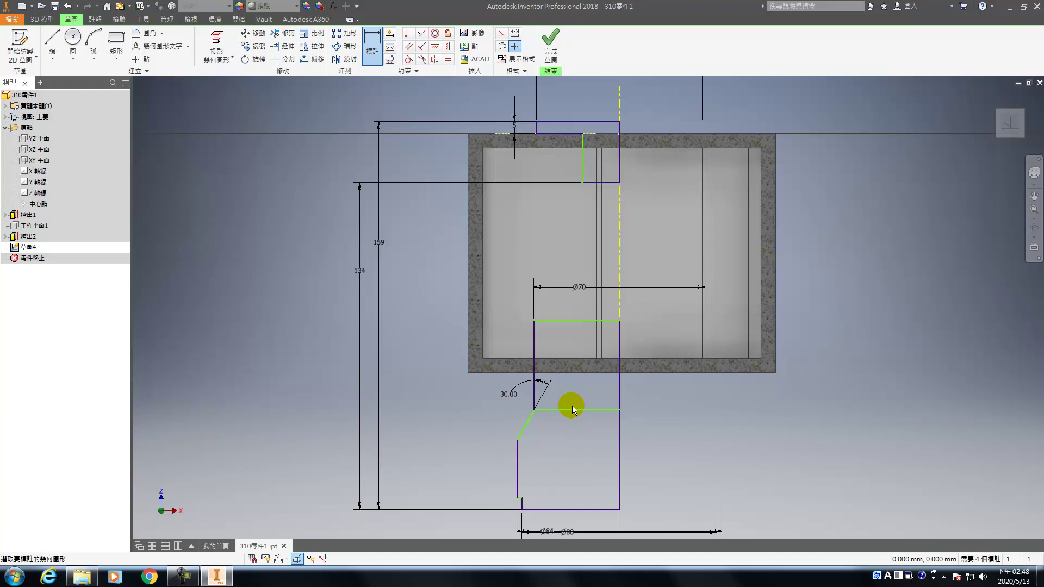
left_click(520, 505)
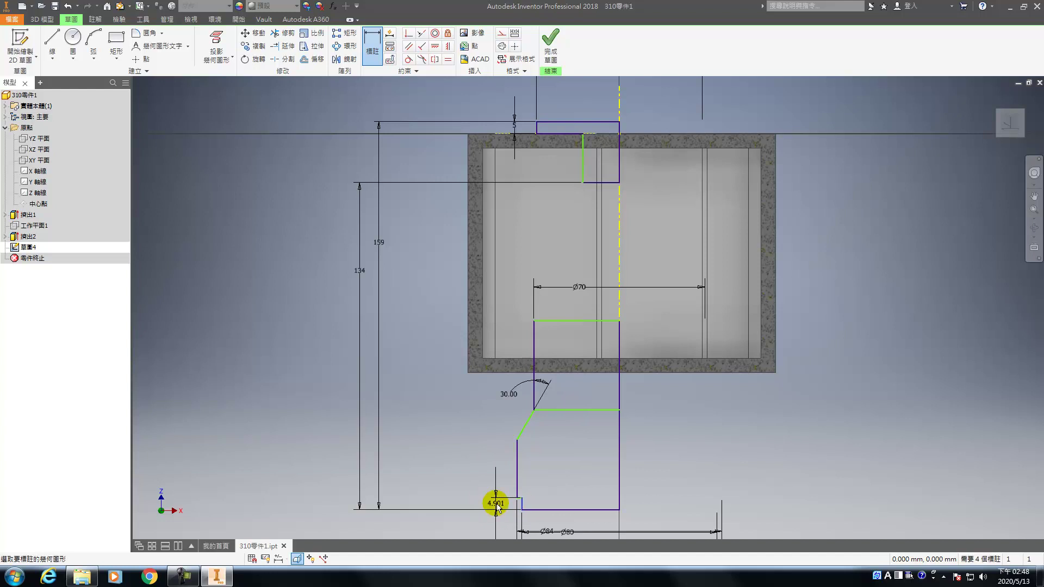
left_click(497, 506)
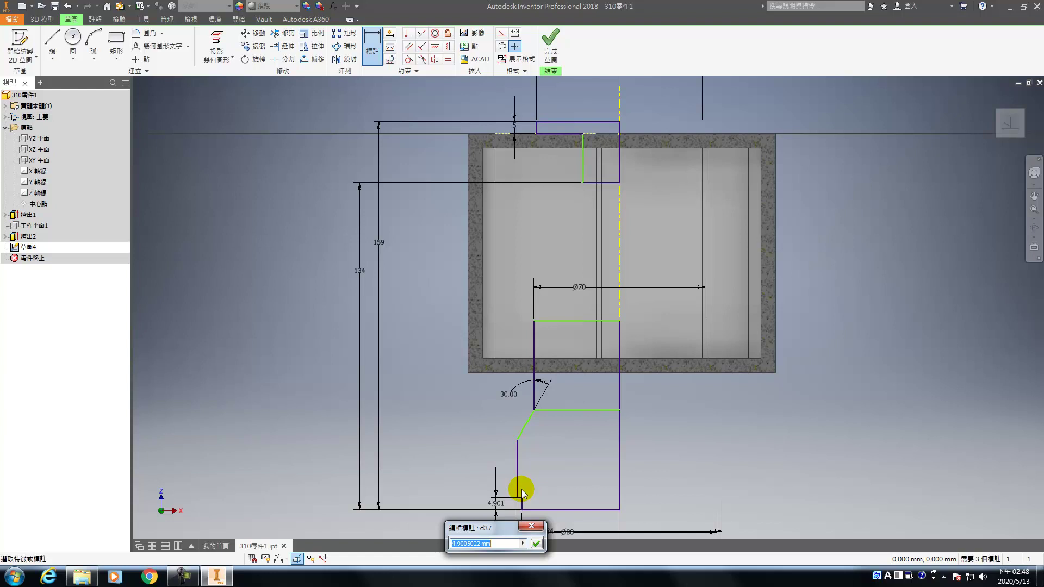
key("Escape")
key("ctrl+z")
key("Escape")
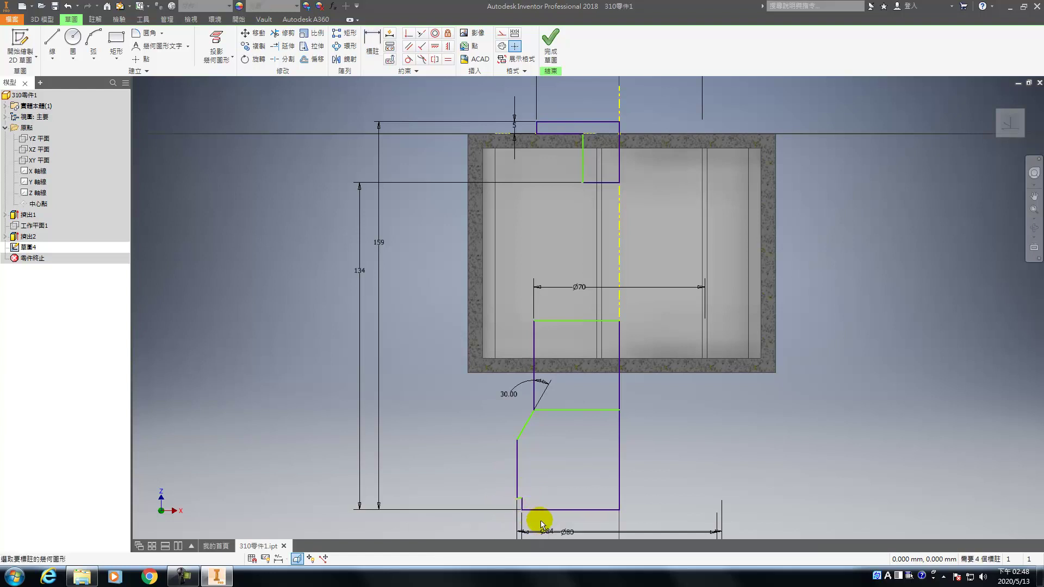
- Dimension the height from the lower profile's bottom line to the slanted line's lower endpoint as 17 mm
key("d")
left_click(517, 440)
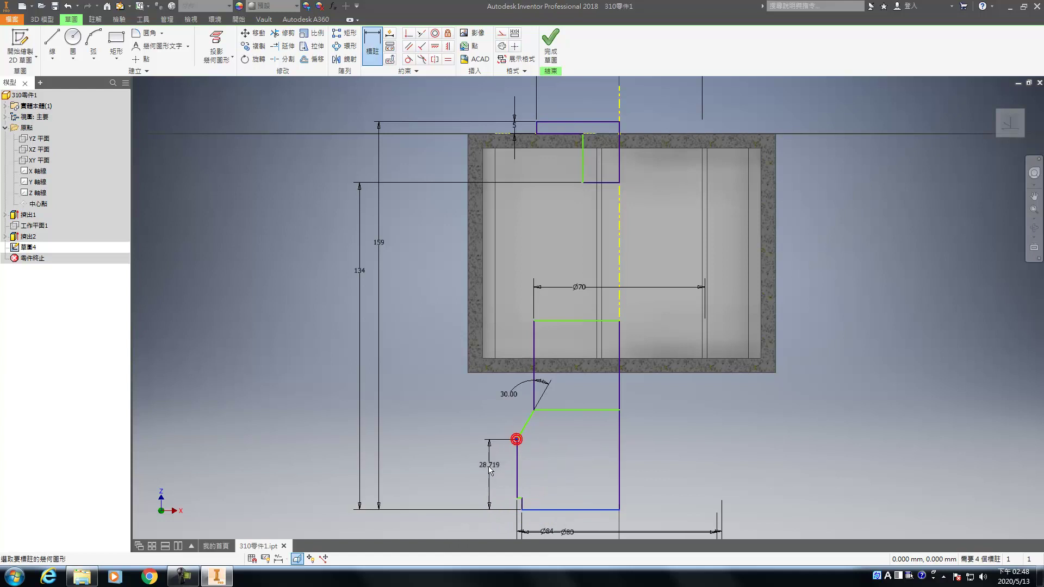
left_click(447, 477)
type("17")
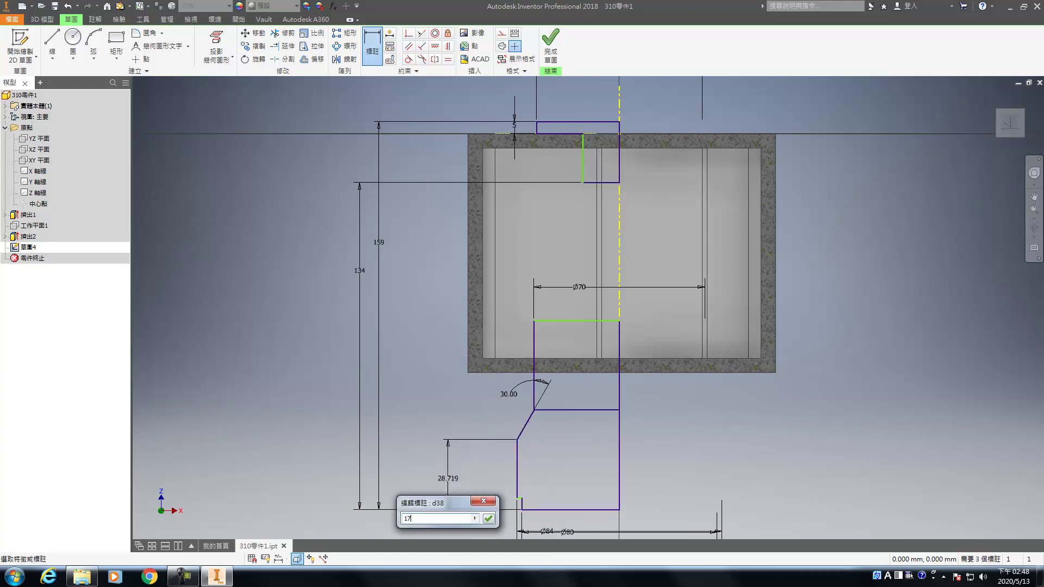
key("Return")
- Dimension the height of the small step at the lower profile's base as 3 mm
left_click(520, 504)
left_click(495, 489)
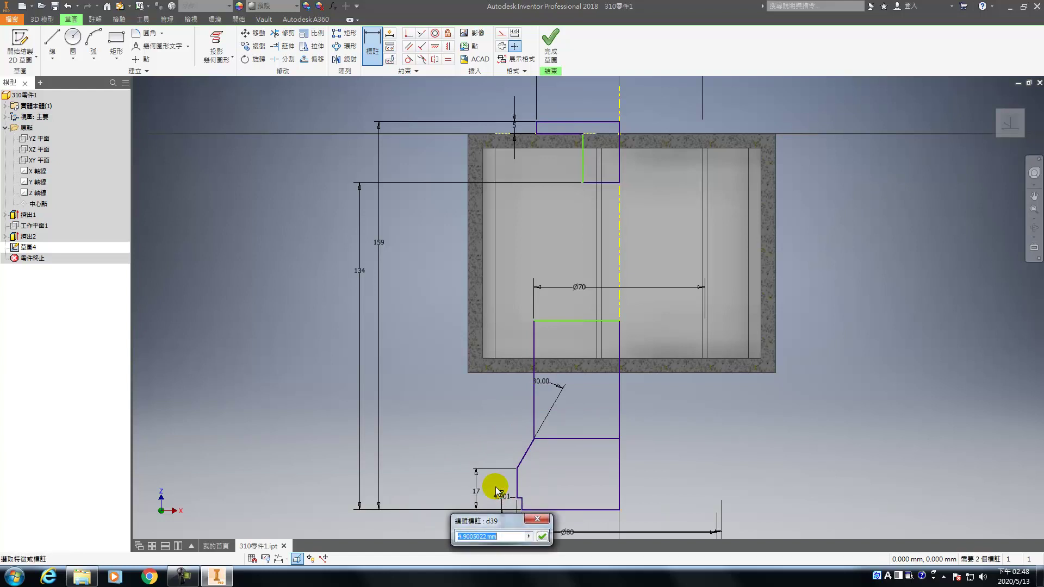
type("17")
key("BackSpace")
key("BackSpace")
type("3")
key("Return")
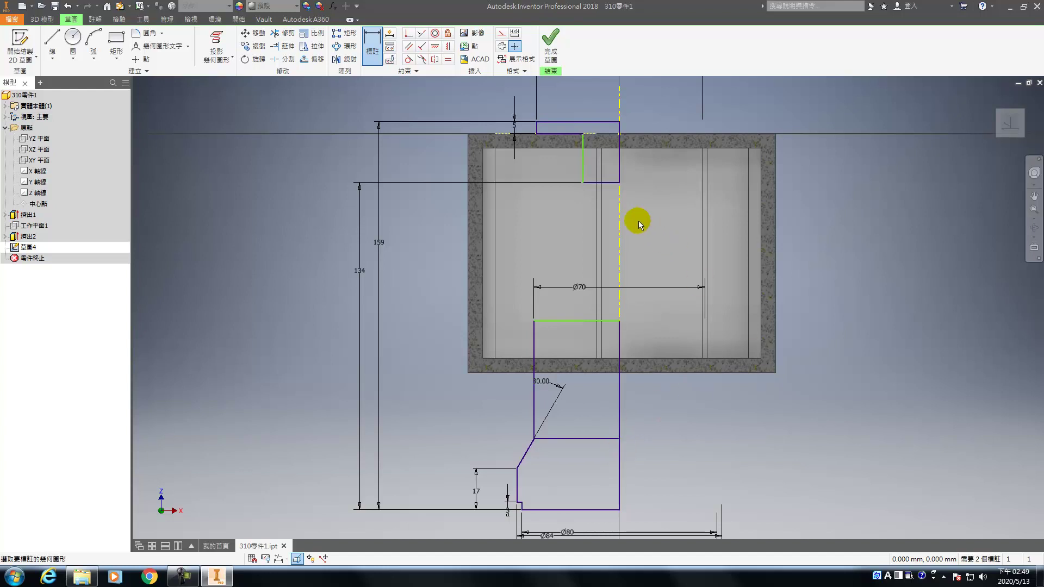
- Dimension the upper profile's narrow vertical edge about the centerline as a 35 mm diameter
left_click(582, 164)
left_click(618, 202)
left_click(578, 208)
type("35")
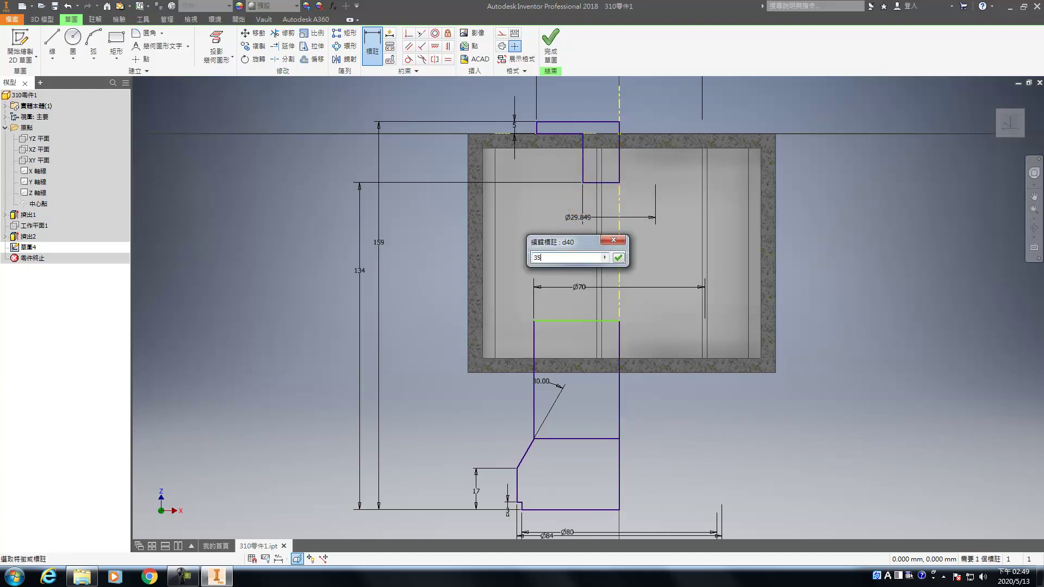
key("Return")
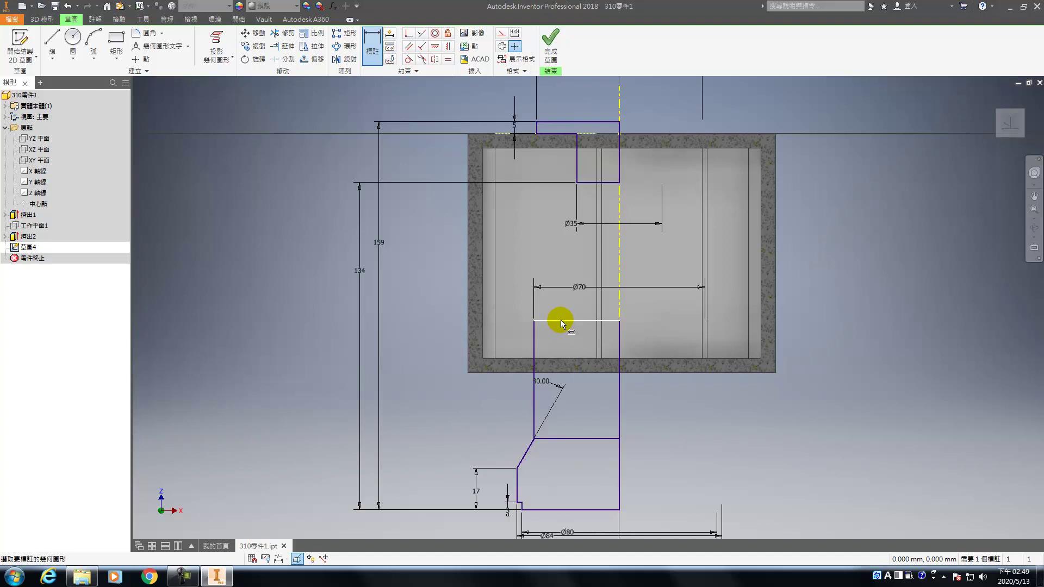
key("Escape")
- Move the lower profile's top edge down into the solid's bottom wall and project the solid's outer bottom edge
left_click_drag(561, 320, 565, 364)
left_click(216, 43)
left_click(548, 372)
left_click(557, 365)
- Dimension the lower profile's top edge 3 mm above the projected bottom edge of the solid
key("d")
left_click(560, 365)
left_click(546, 373)
left_click(518, 364)
type("3")
key("Return")
key("Escape")
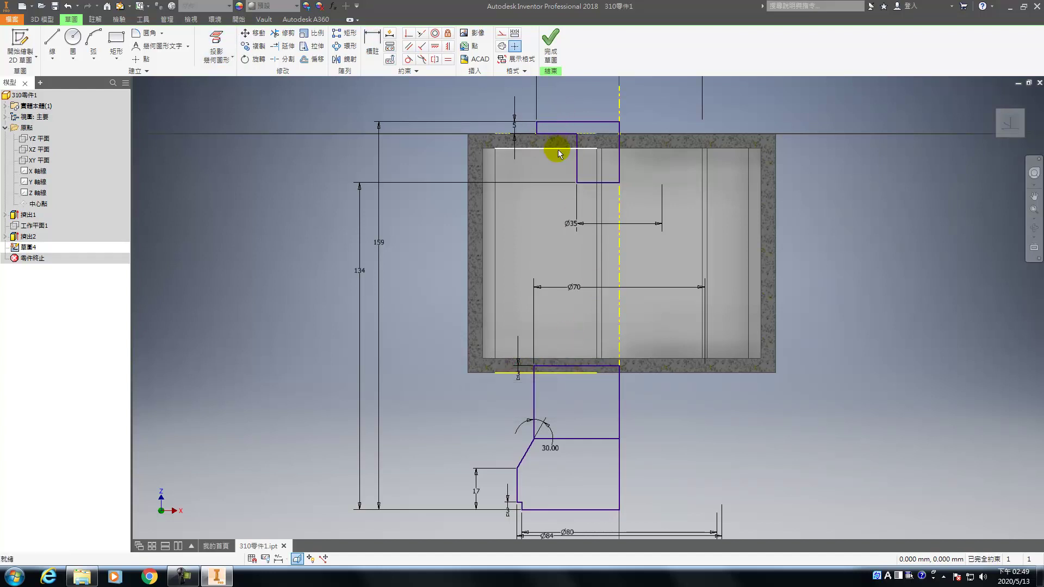
- Revolve the upper and lower stepped profiles fully about the Z centerline, joining them to the solid
key("r")
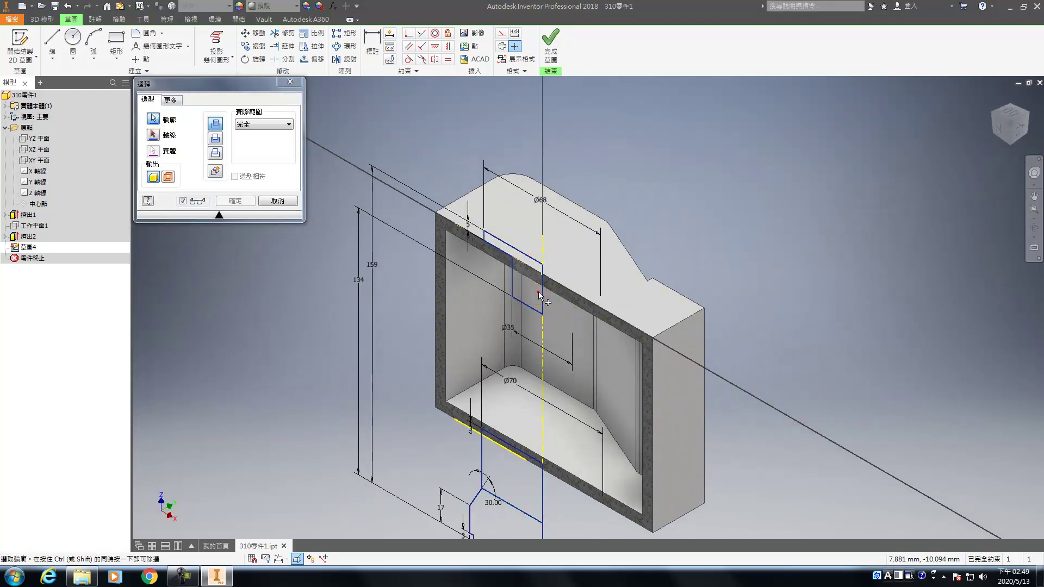
left_click(538, 291)
left_click(497, 493)
left_click(489, 517)
middle_click_drag(503, 443, 513, 372)
left_click(153, 134)
left_click(552, 307)
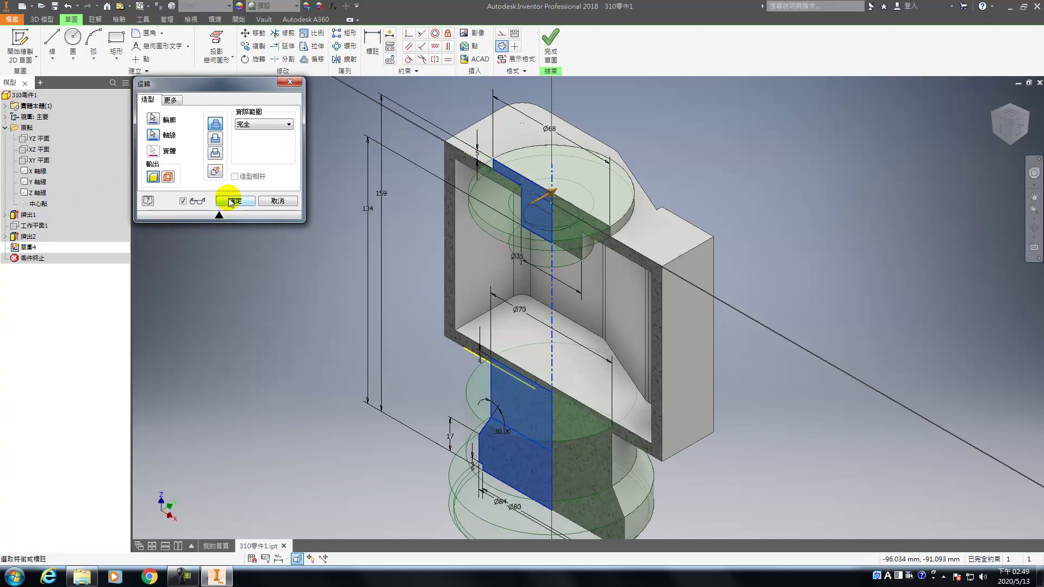
left_click(229, 197)
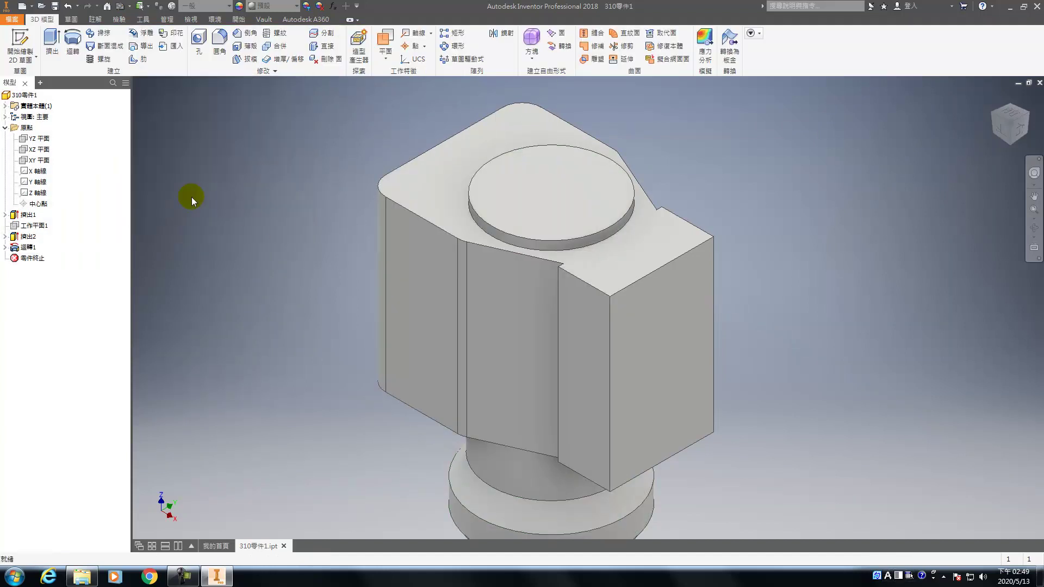
- Start a new sketch on the XZ plane with the solid sliced at the sketch plane
left_click(29, 149)
key("s")
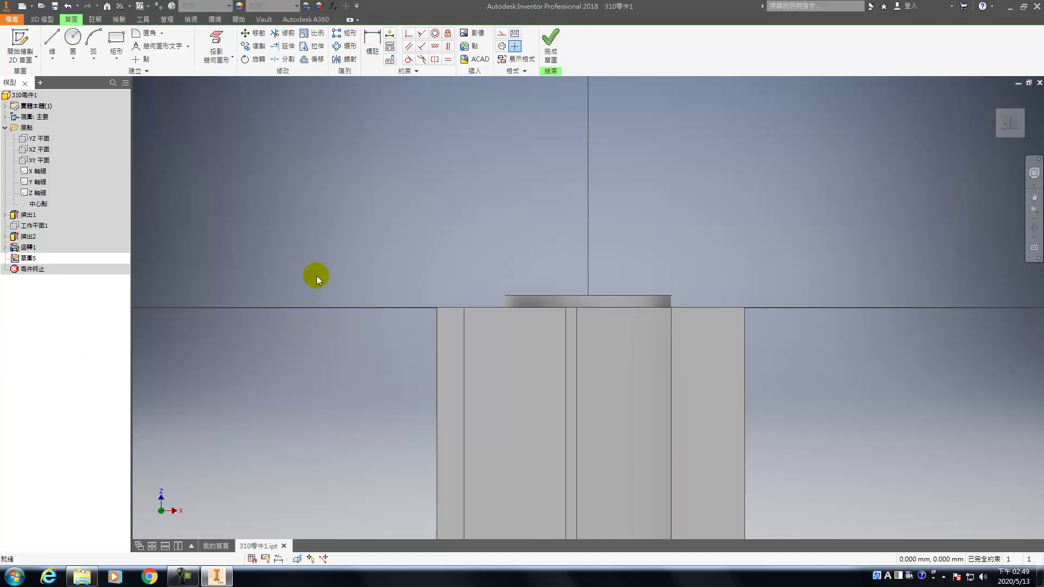
scroll(315, 276, "down", 2)
key("F7")
scroll(452, 250, "up", 5)
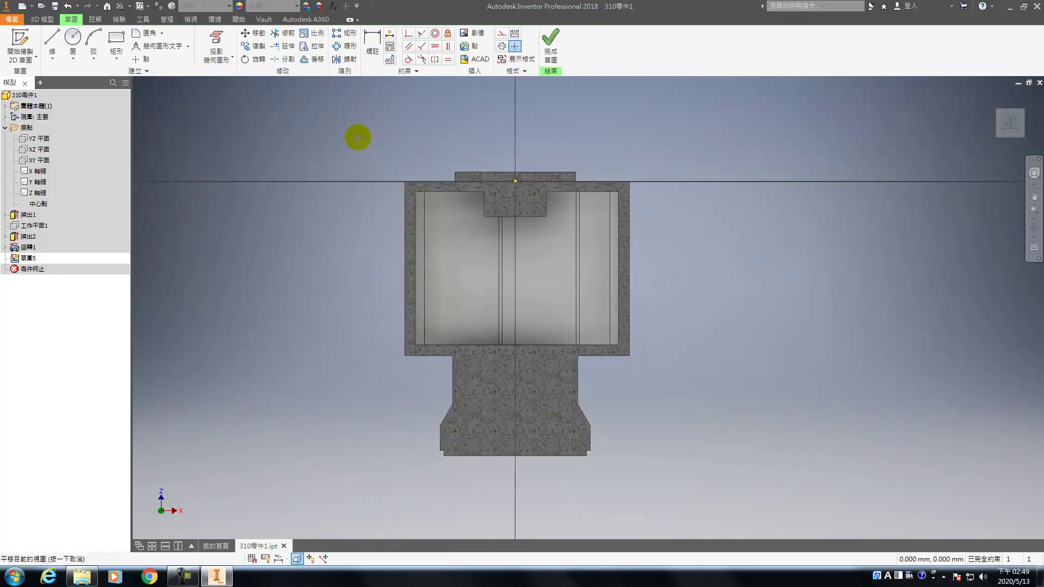
scroll(387, 176, "down", 3)
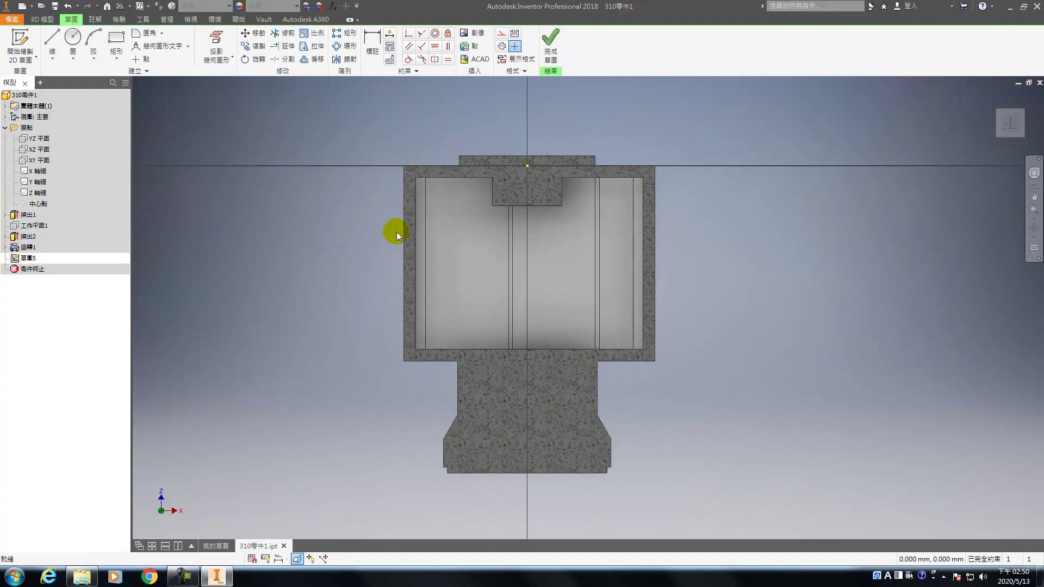
- Project the Z axis into the sketch and convert it to a centerline
left_click(216, 46)
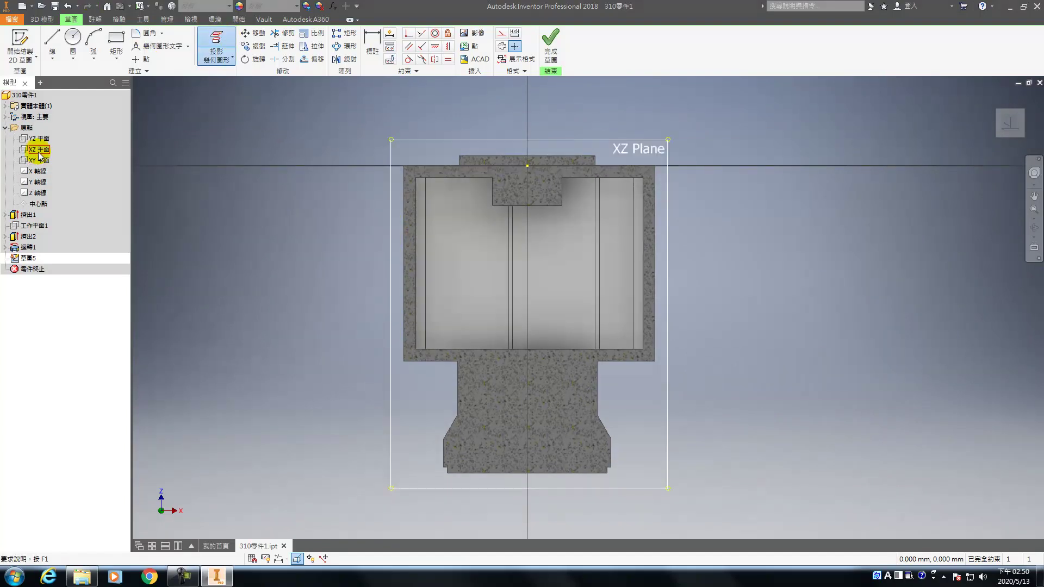
left_click(36, 184)
right_click(528, 135)
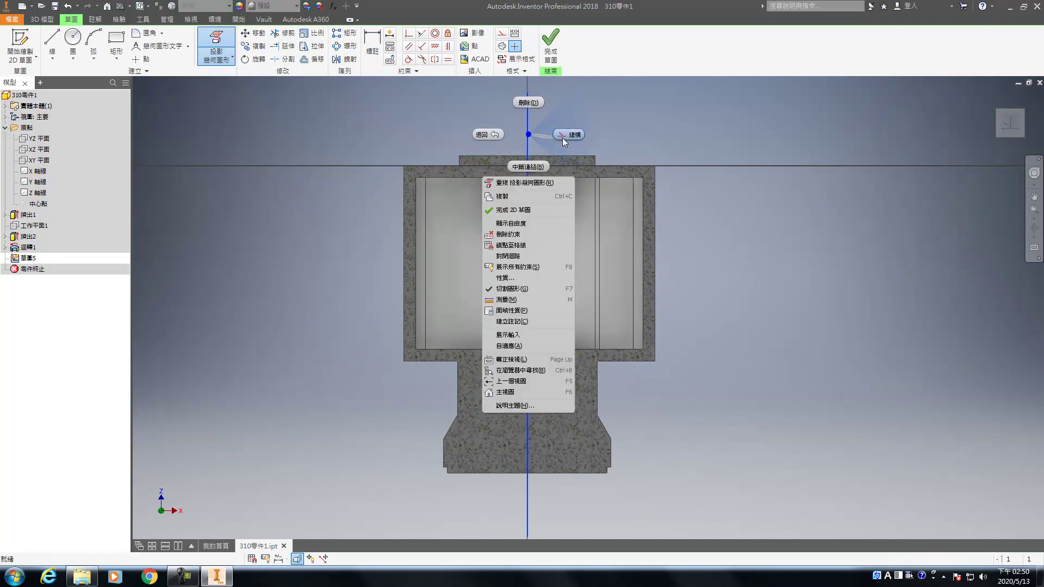
left_click(555, 136)
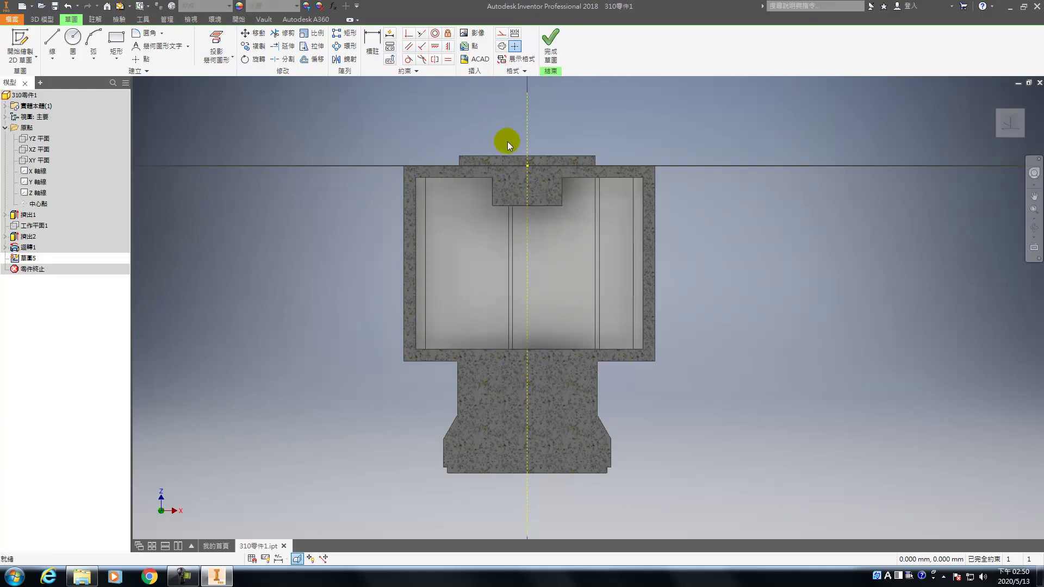
right_click(526, 134)
left_click(525, 112)
left_click(491, 145)
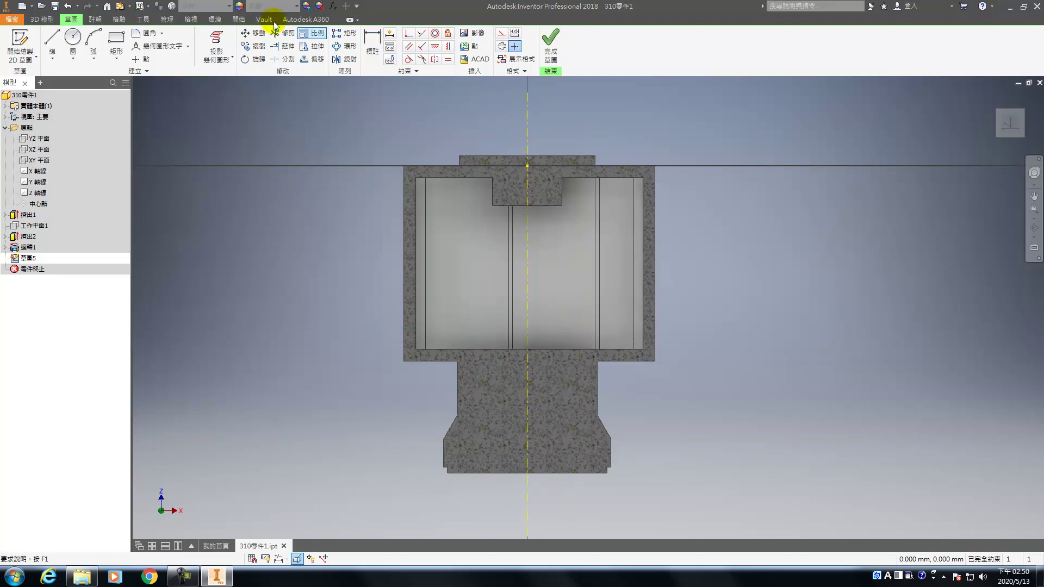
- Sketch a rectangle about 3 by 53 mm along the centerline through the cap, and a small one in the top wall beside the inner boss
left_click(116, 41)
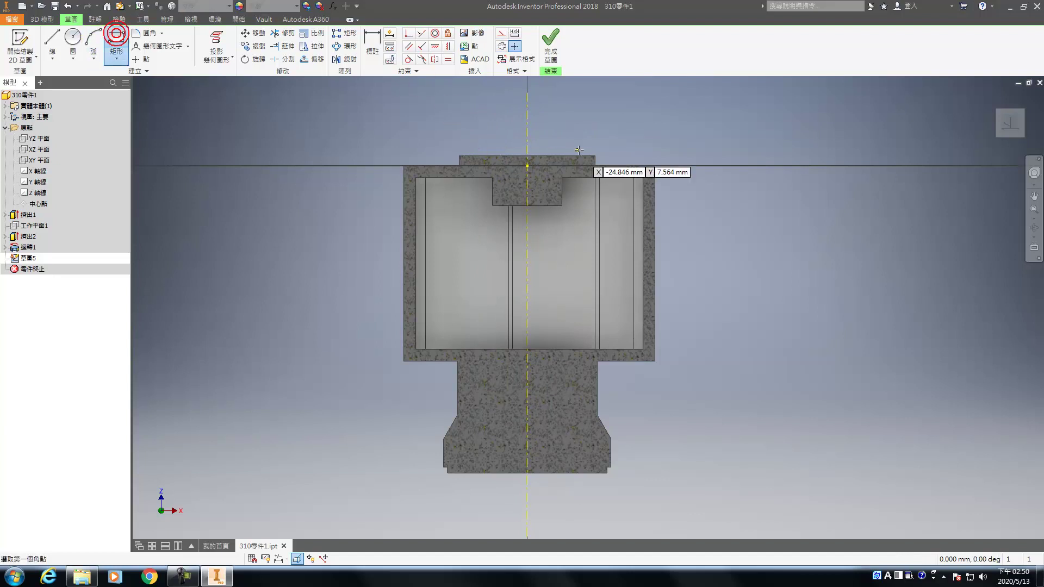
left_click(527, 117)
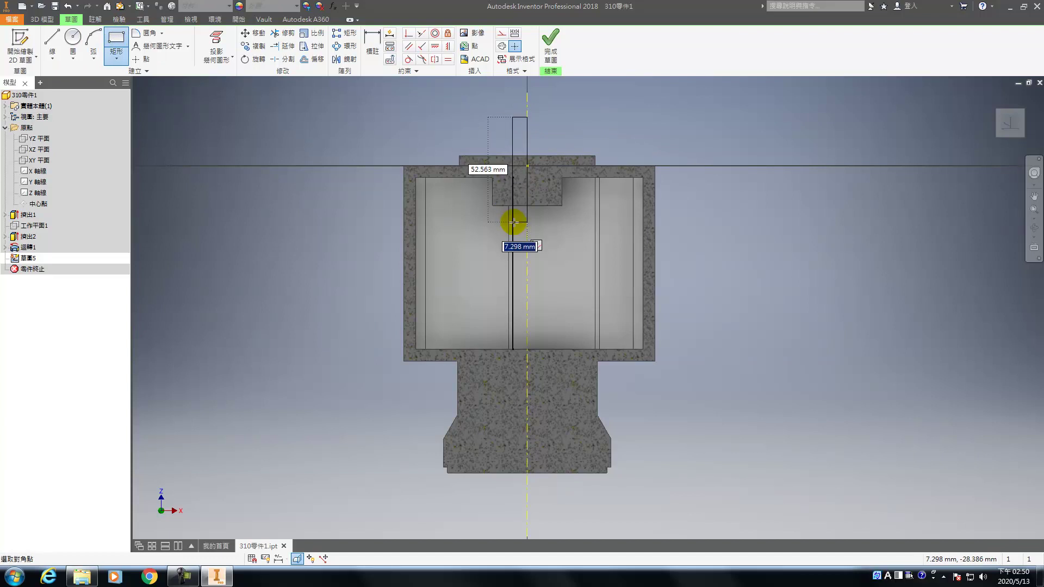
scroll(520, 222, "down", 2)
left_click(525, 225)
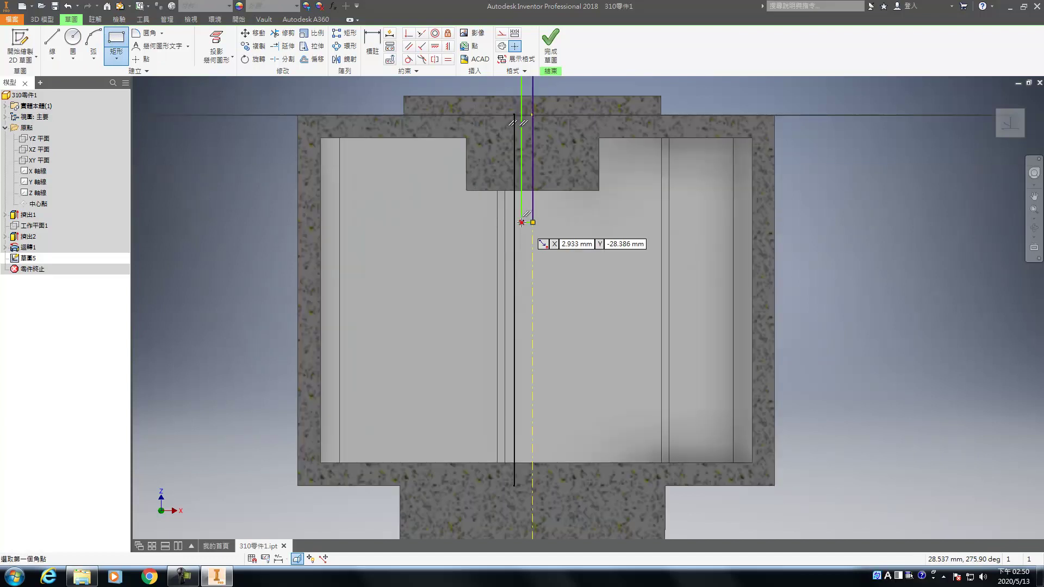
scroll(467, 198, "down", 1)
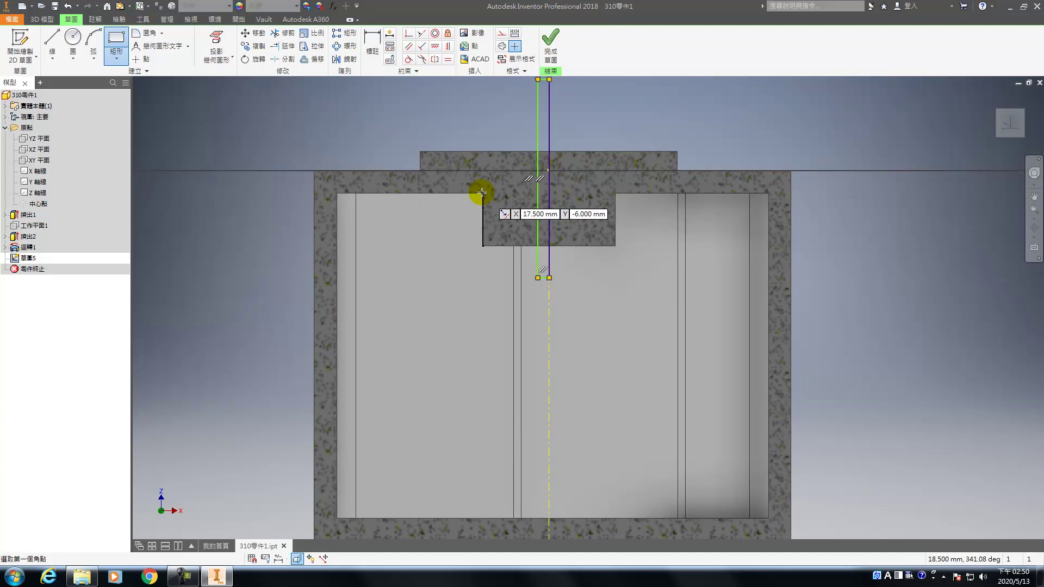
left_click(482, 193)
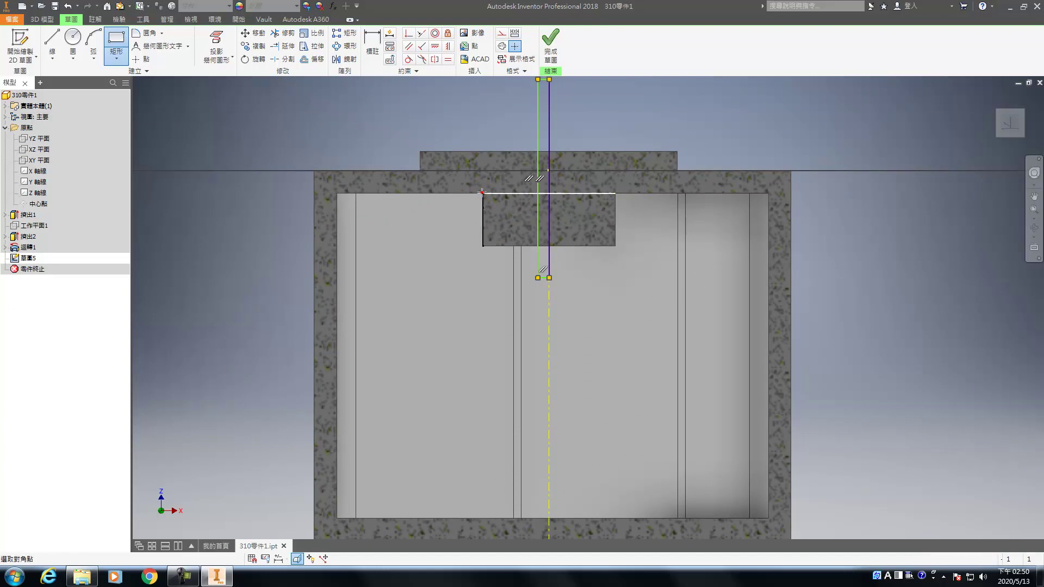
left_click(453, 175)
key("Escape")
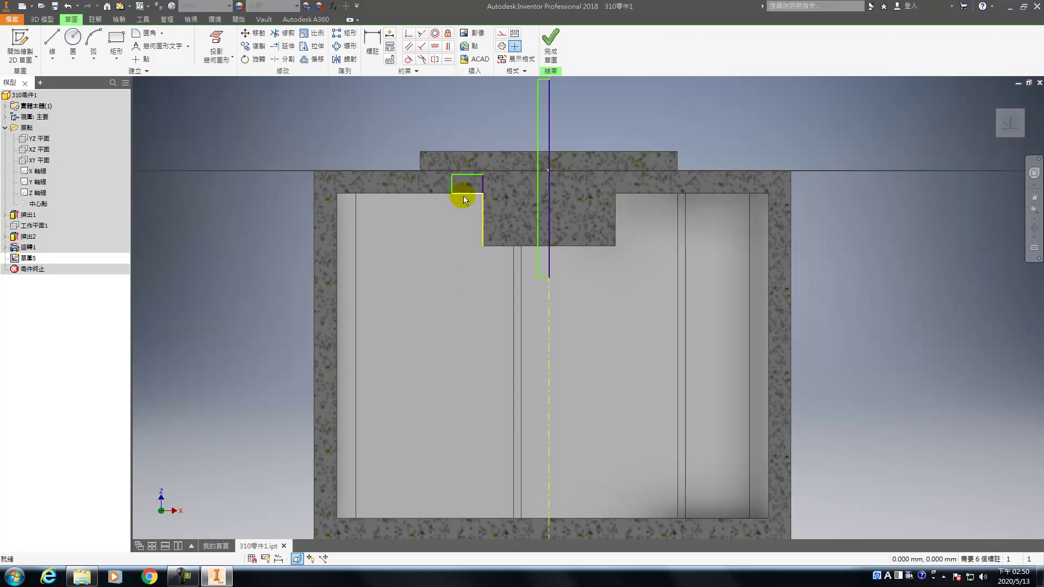
- Dimension the small rectangle's outer vertical edge about the centerline as a 52 mm diameter
key("d")
left_click(547, 296)
left_click(484, 334)
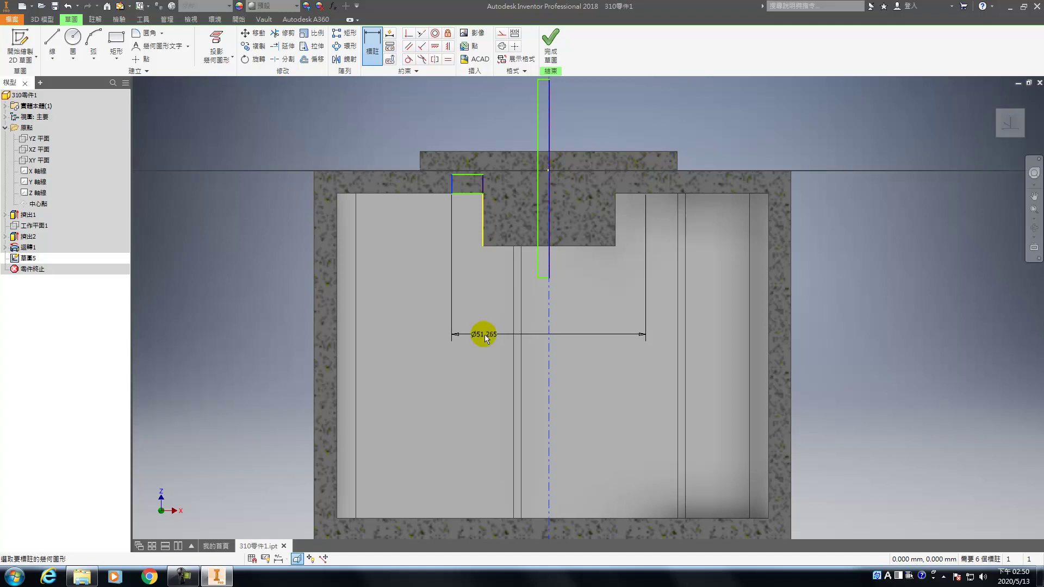
left_click(485, 334)
type("52")
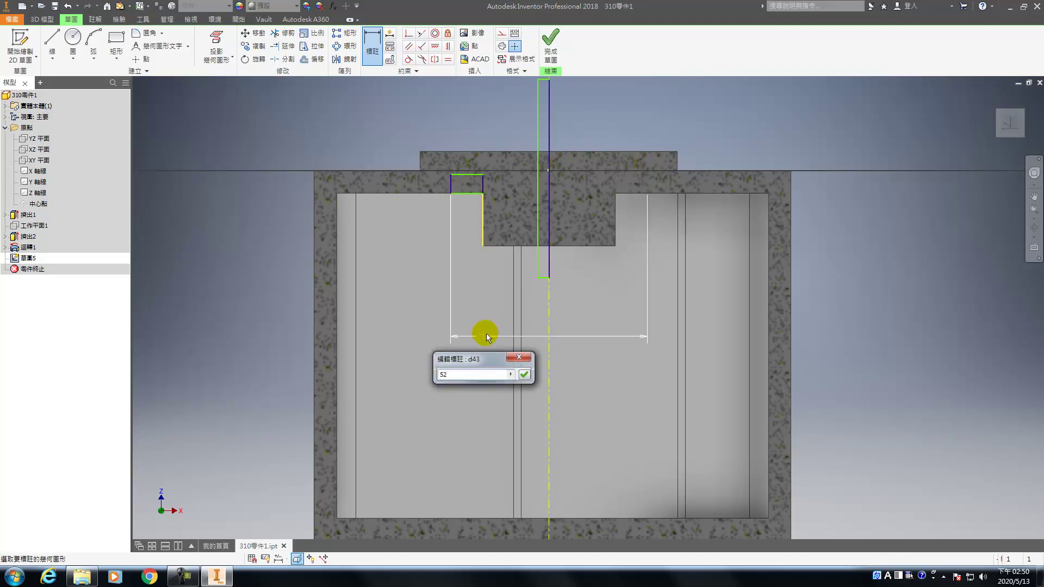
key("Return")
- Dimension the tall rectangle's outer vertical edge about the centerline as a 20 mm diameter
left_click(536, 259)
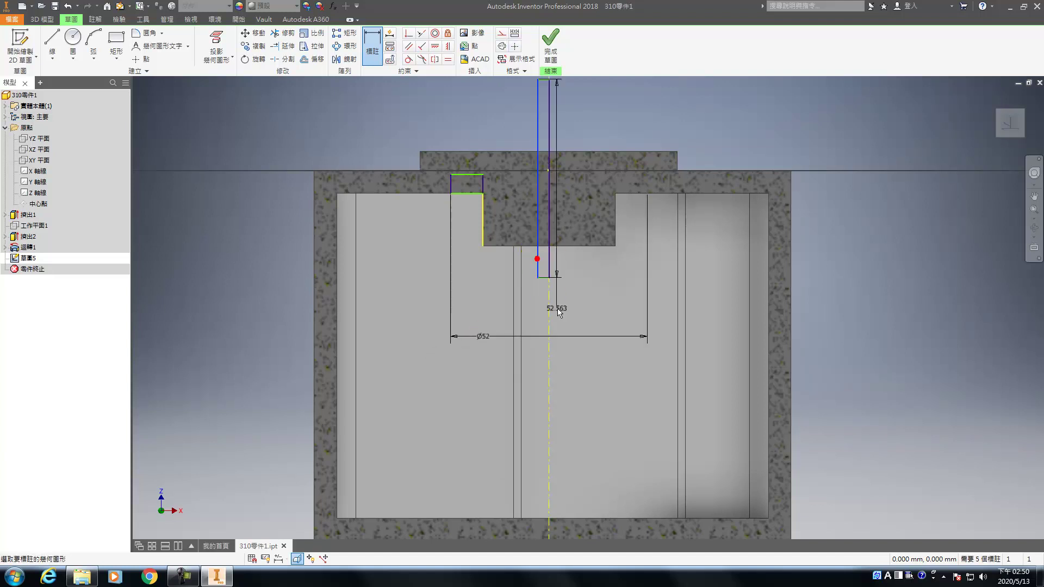
left_click(546, 291)
type("20")
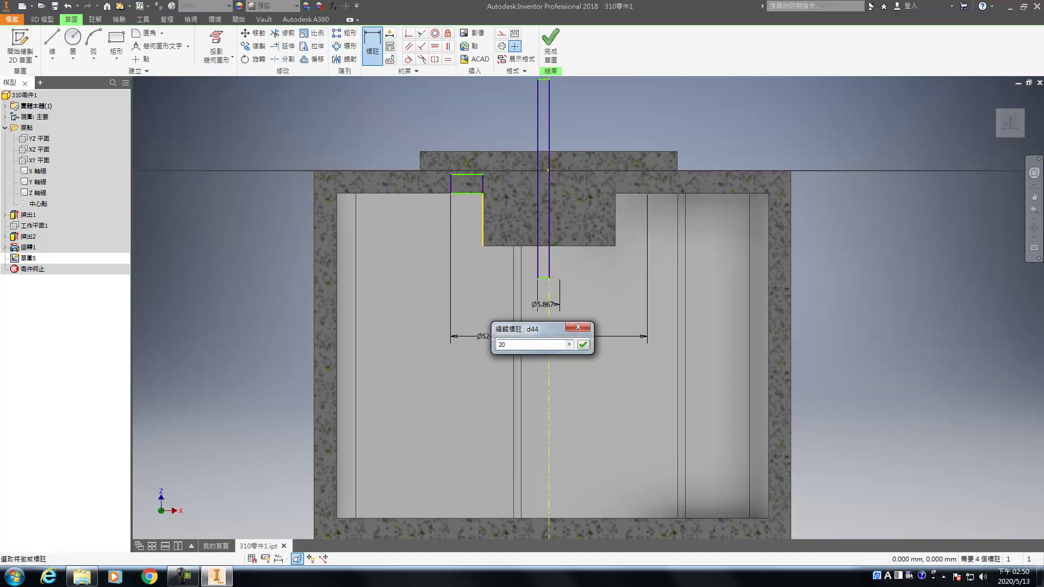
left_click(558, 286)
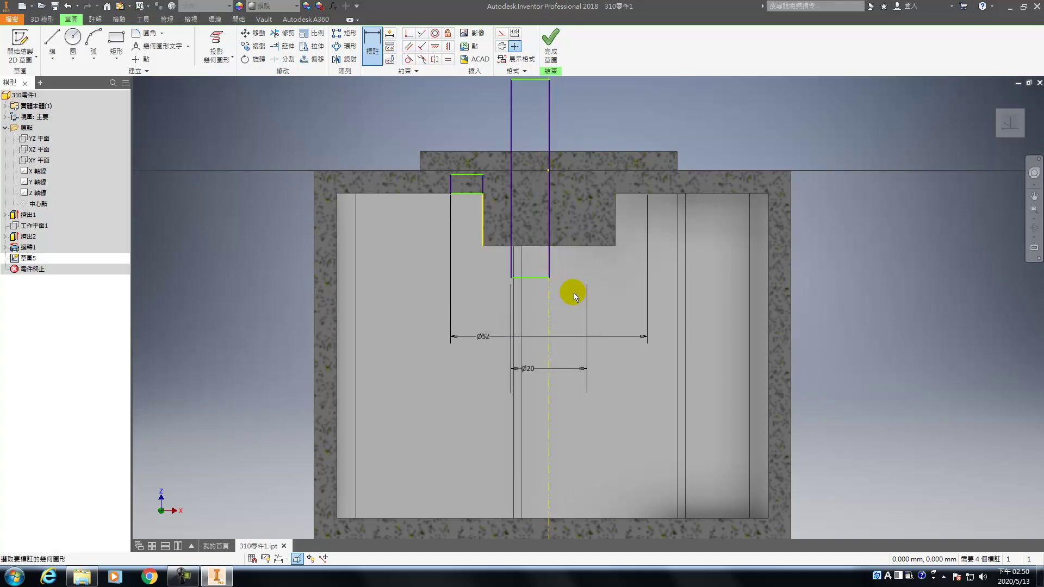
middle_click_drag(499, 277, 535, 368)
- Project the cap's top edge into the sketch and convert it to construction geometry
left_click(216, 38)
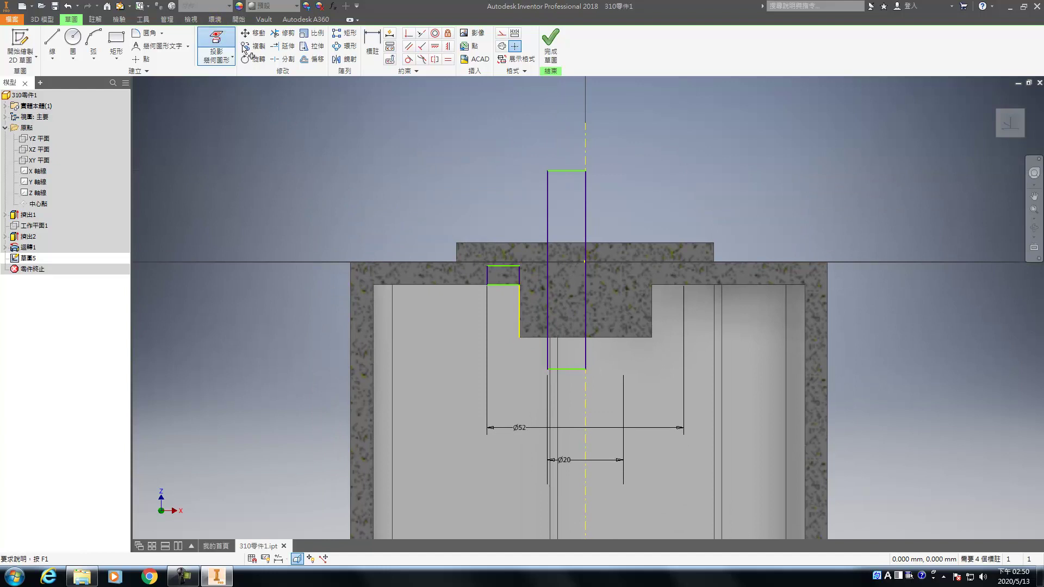
left_click(486, 243)
right_click(489, 242)
left_click(535, 241)
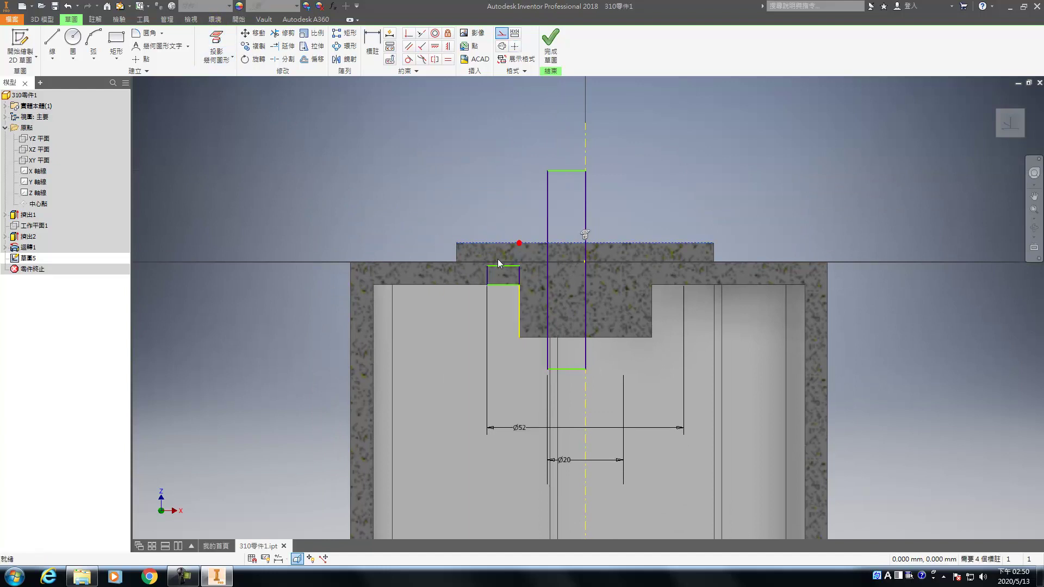
- Dimension the small rectangle's top edge 7 mm below the projected top edge of the cap
key("d")
left_click(497, 265)
left_click(481, 243)
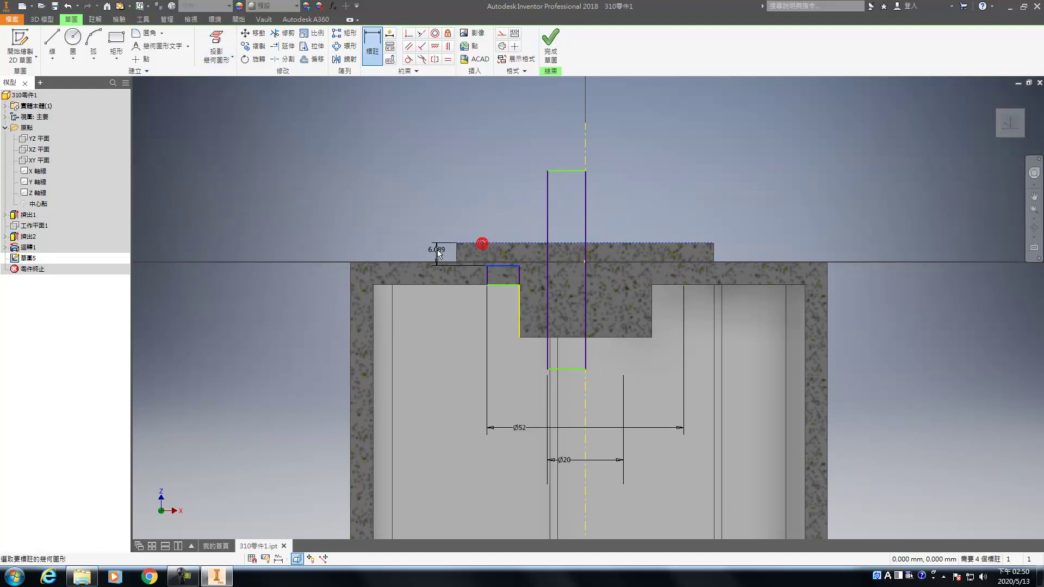
left_click(439, 254)
type("7")
key("Return")
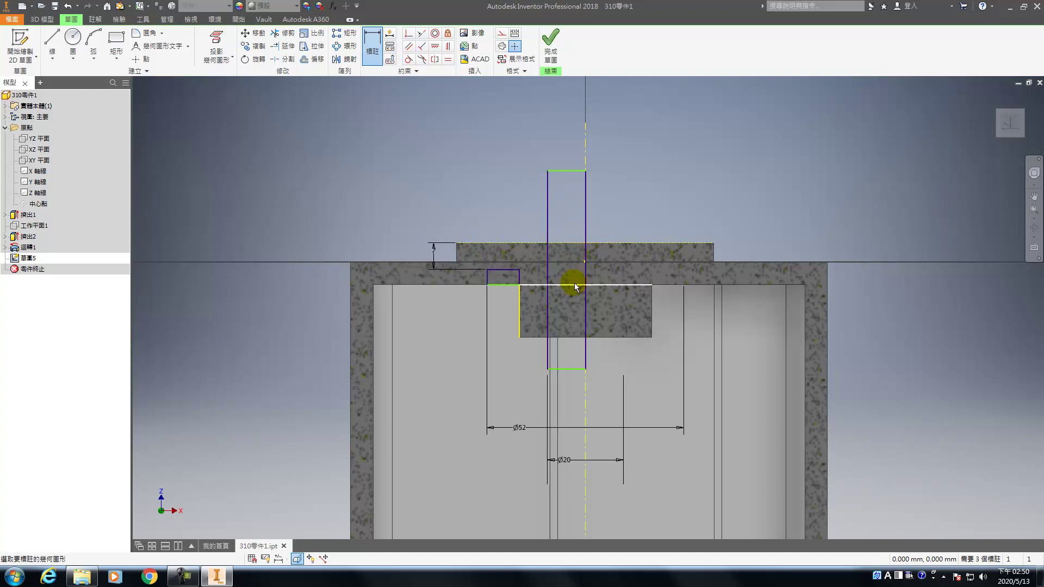
- Project the cavity's upper inner edge and make the small rectangle's bottom edge collinear with it
middle_click_drag(582, 334, 494, 266)
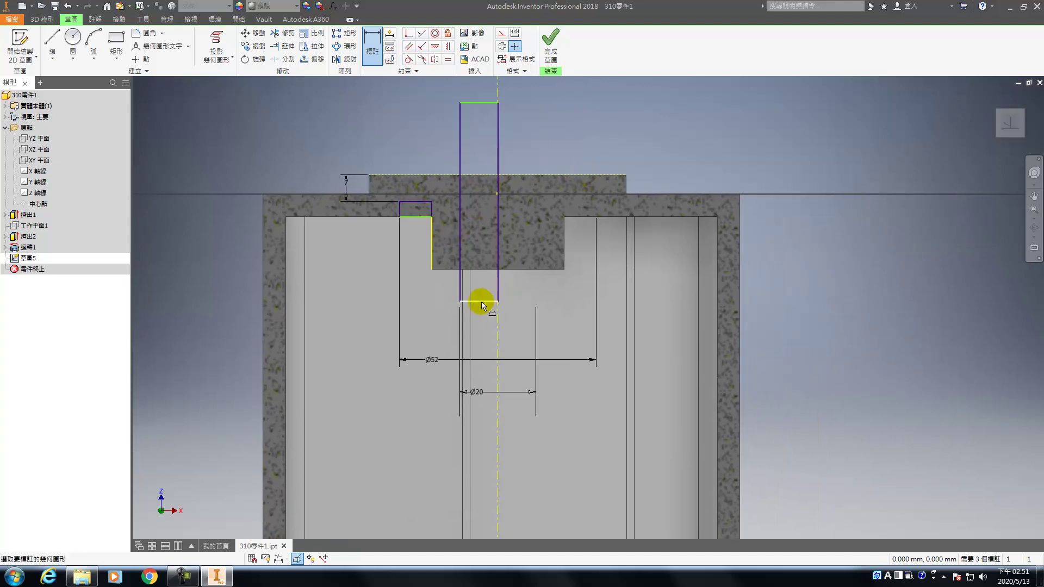
middle_click_drag(549, 248, 582, 214)
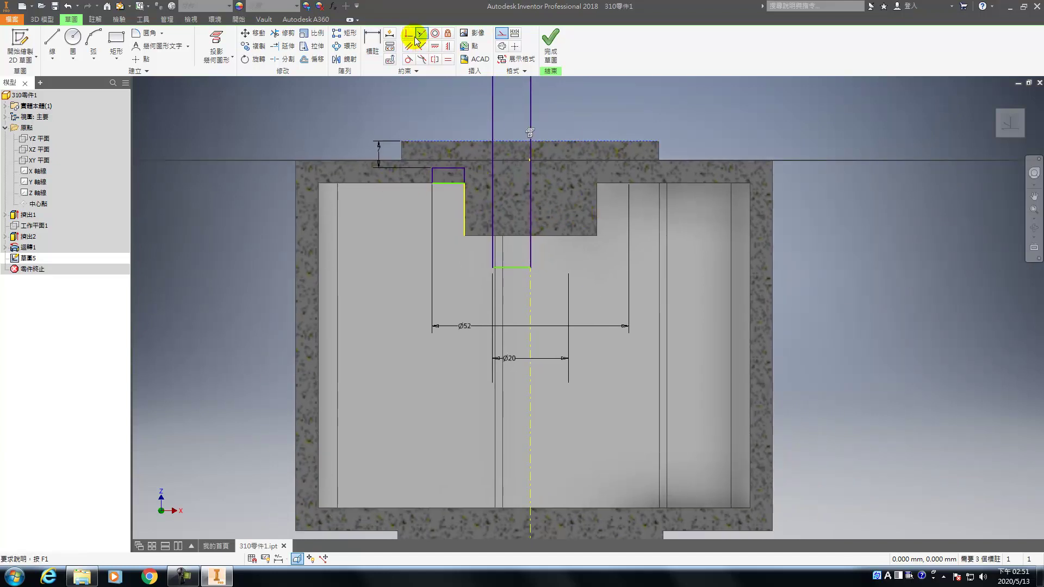
left_click(215, 45)
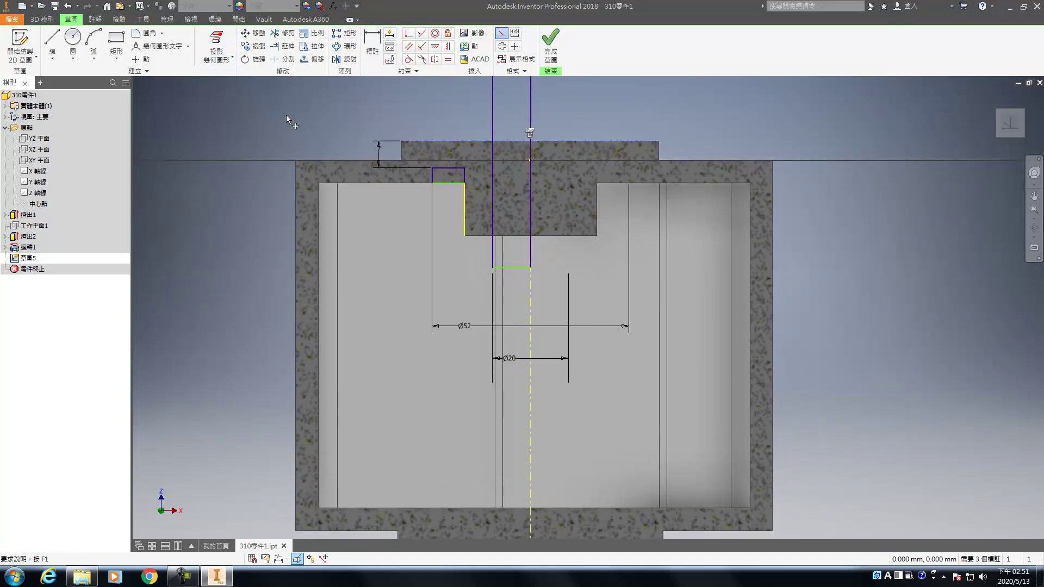
left_click(373, 184)
left_click(408, 34)
left_click(420, 34)
left_click(447, 183)
left_click(415, 183)
- Dimension the tall rectangle's height as 50 mm
scroll(492, 172, "up", 1)
middle_click_drag(493, 172, 482, 256)
key("d")
left_click(482, 186)
left_click(472, 184)
type("50")
key("Return")
- Dimension the tall rectangle's top edge 25 mm above the origin point
middle_click_drag(507, 243, 505, 189)
left_click(500, 137)
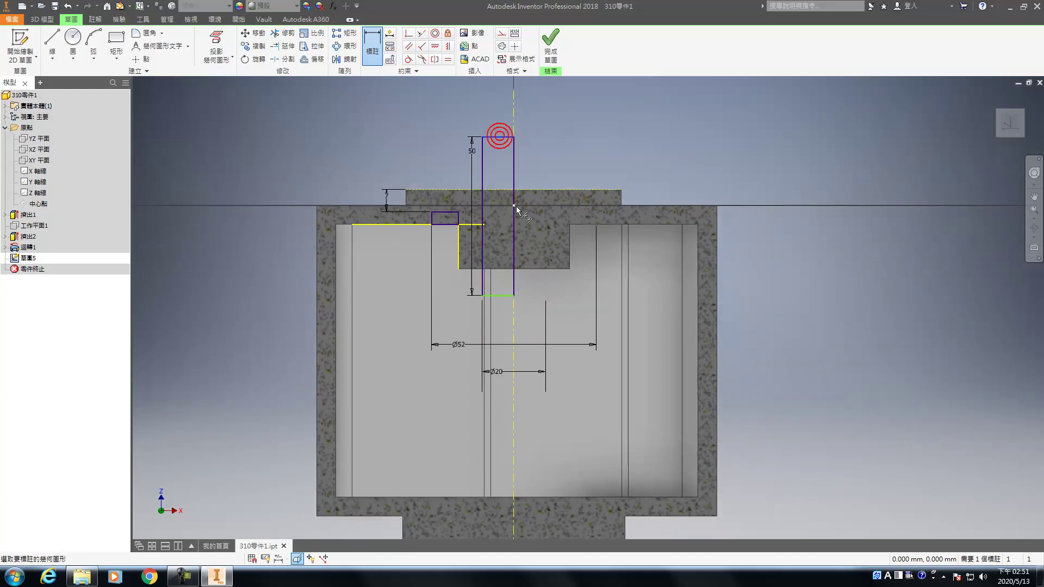
left_click(497, 173)
type("25")
key("Return")
- Draw a closed stepped profile through the base, from the Z axis about 24 mm out, sloping to about 34 mm, and back along the axis
middle_click_drag(515, 237, 576, 77)
key("Escape")
scroll(473, 271, "up", 1)
mouse_move(473, 271)
middle_mouse_down()
mouse_move(460, 252)
mouse_move(463, 267)
middle_mouse_up()
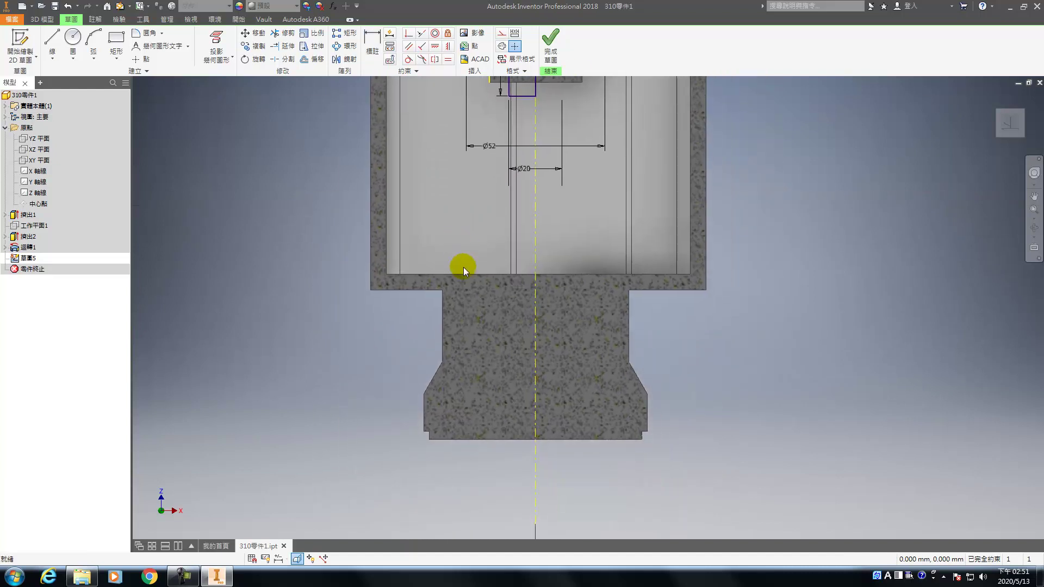
left_click(52, 38)
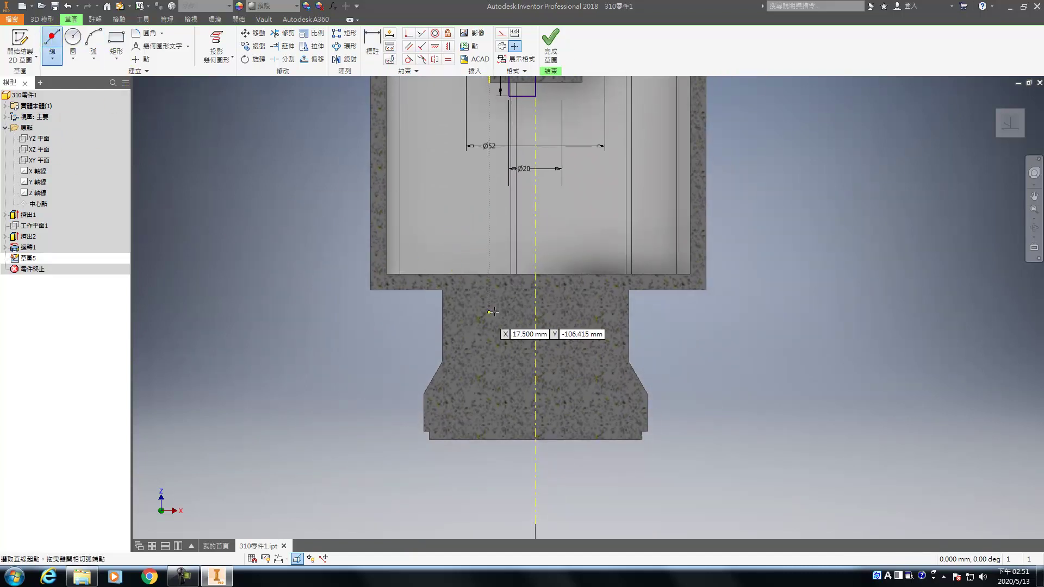
left_click(537, 262)
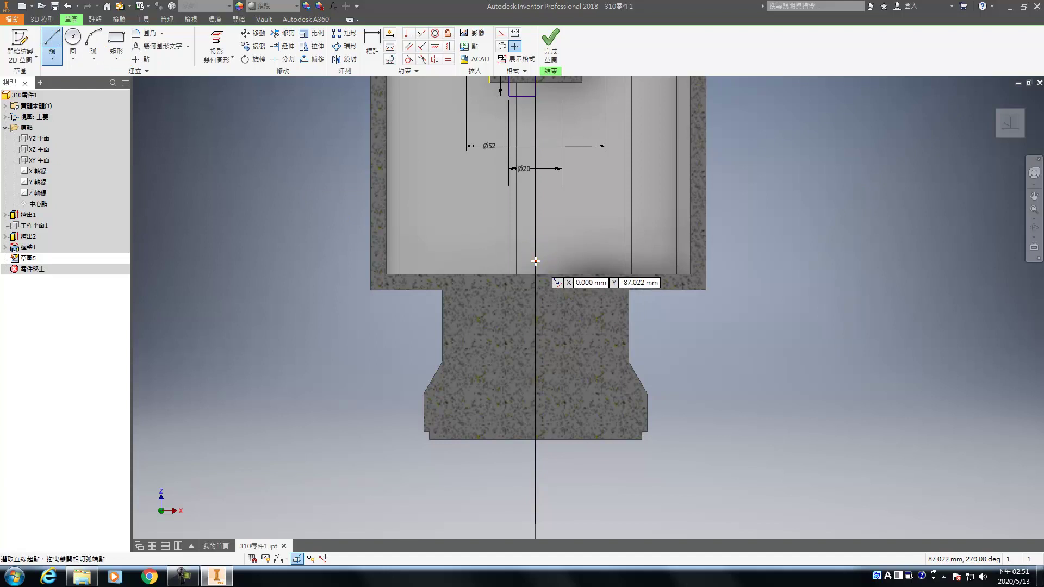
left_click(473, 262)
left_click(473, 353)
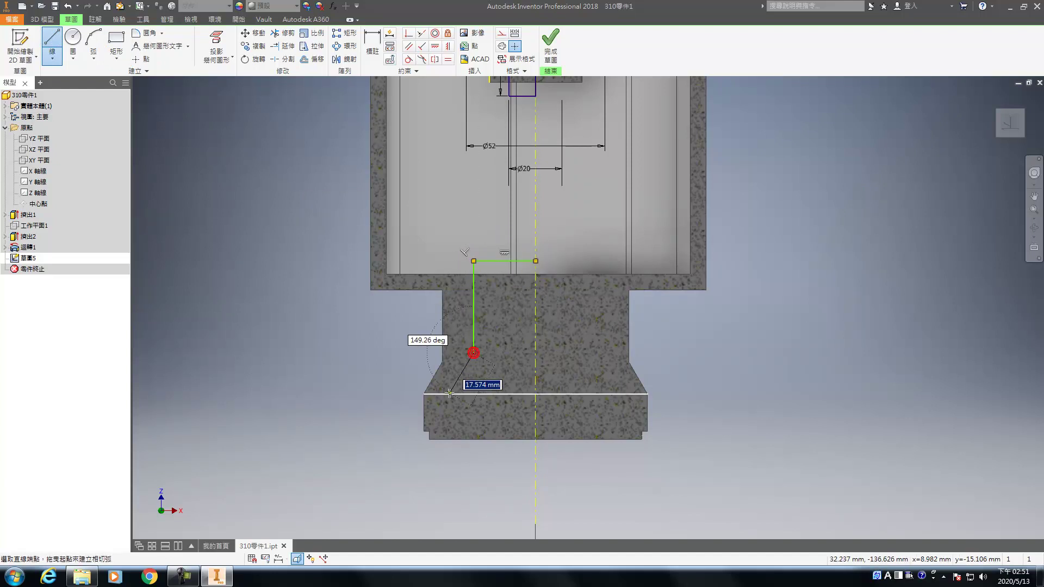
left_click(445, 400)
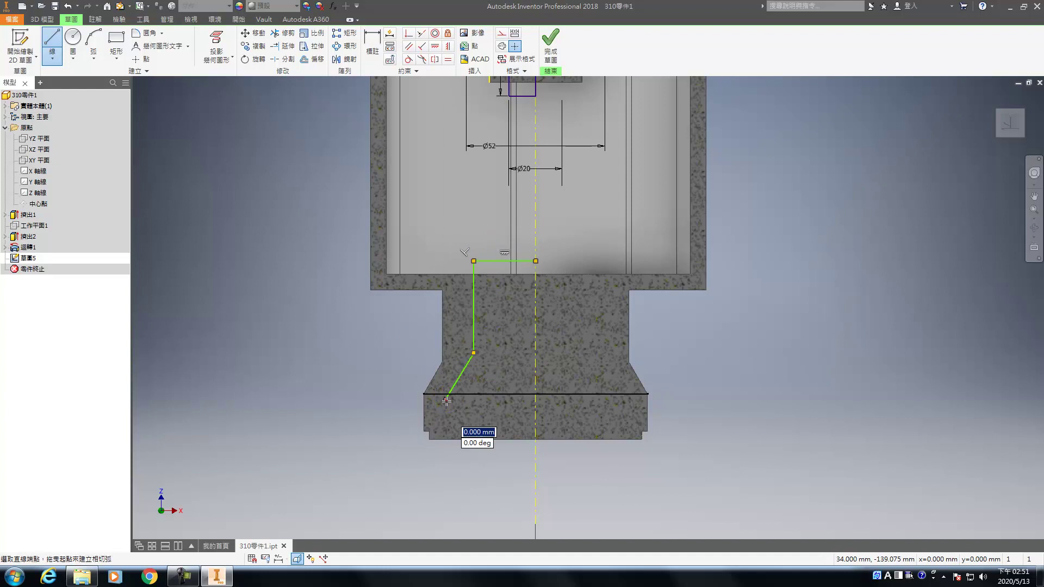
left_click(445, 453)
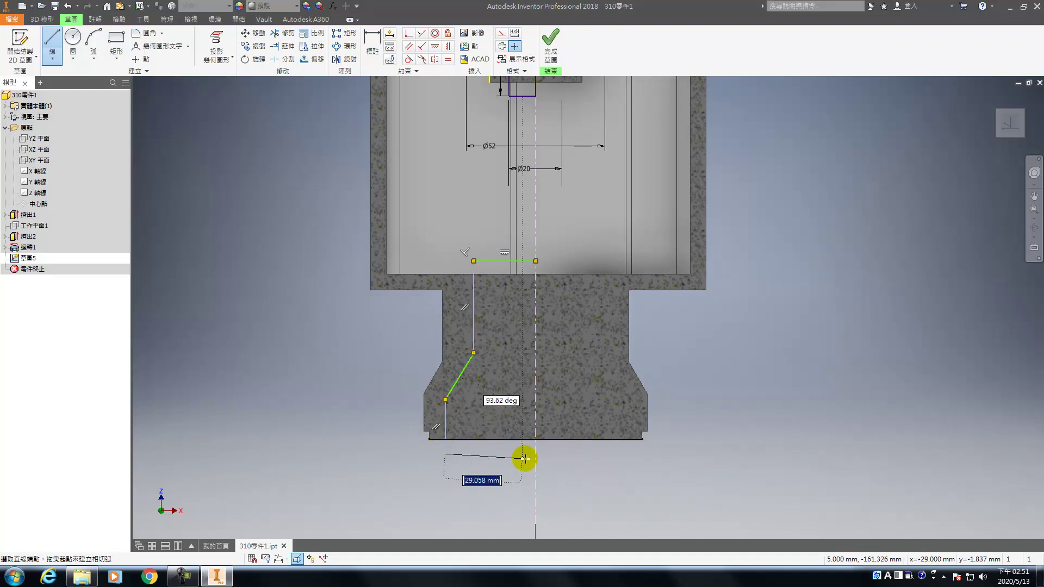
left_click_drag(535, 454, 535, 444)
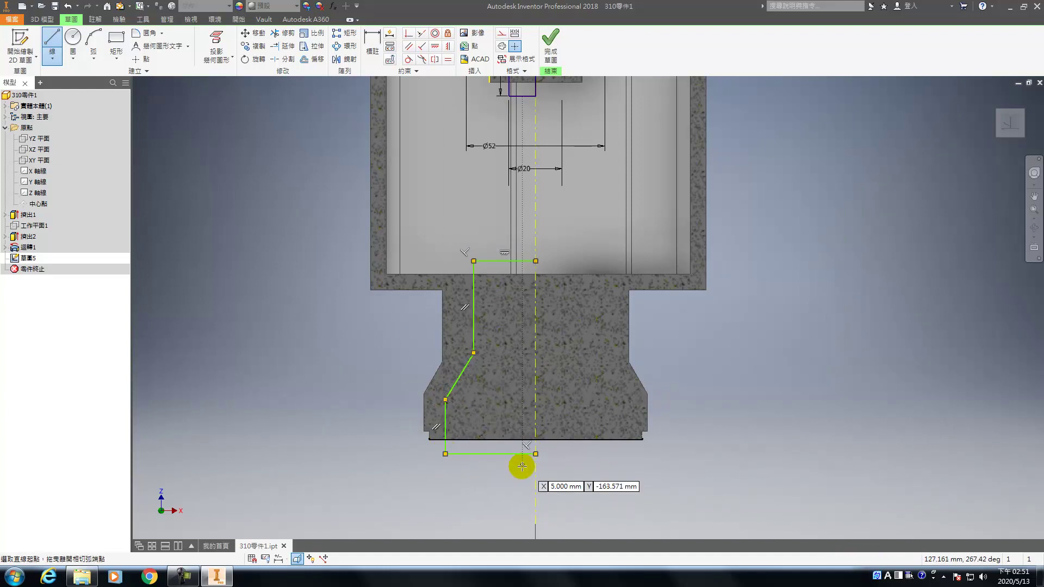
left_click(535, 261)
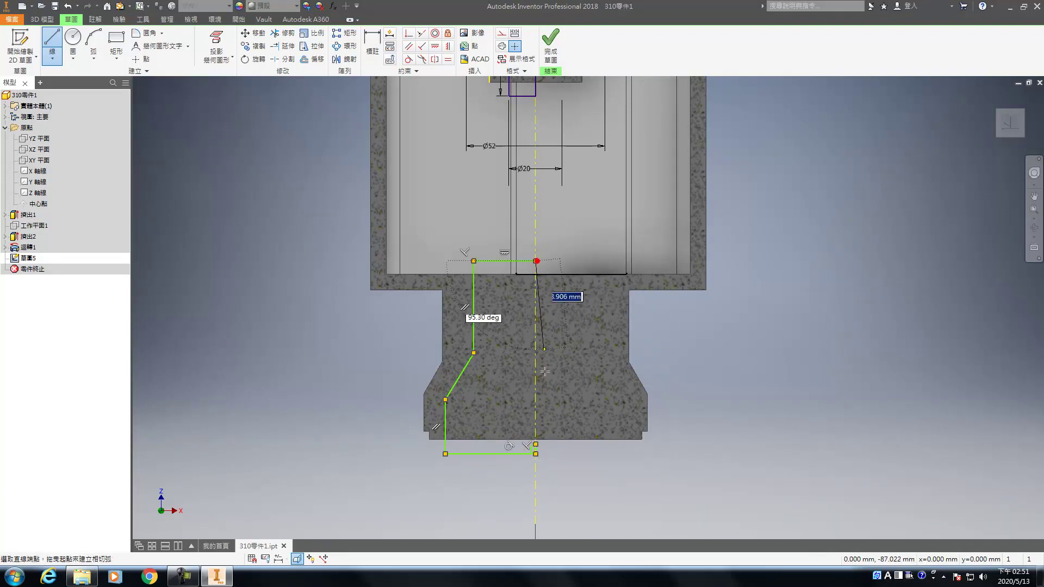
left_click(536, 454)
scroll(535, 457, "down", 3)
key("x")
key("Escape")
- Dimension the base profile's wide lower section to a 65 mm diameter about the centre axis
middle_click_drag(506, 417, 527, 433)
scroll(524, 428, "up", 1)
key("d")
left_click(410, 430)
left_click(554, 503)
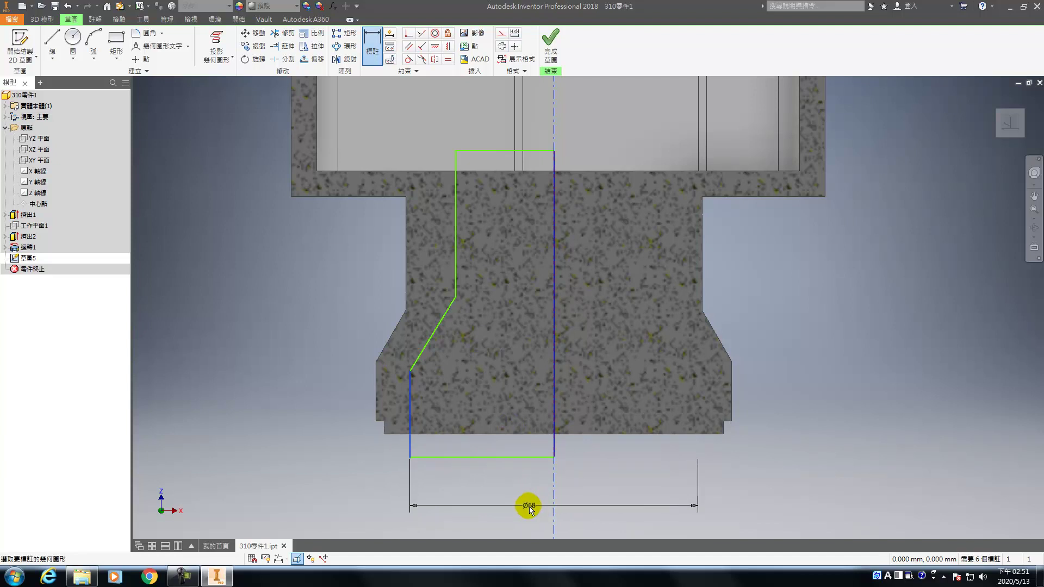
left_click(501, 499)
type("65")
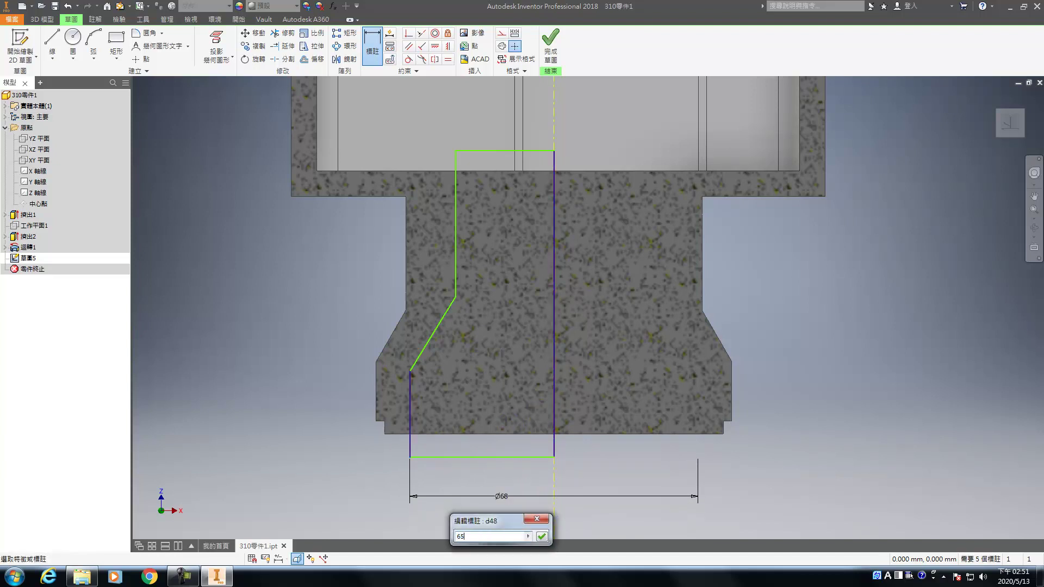
key("Return")
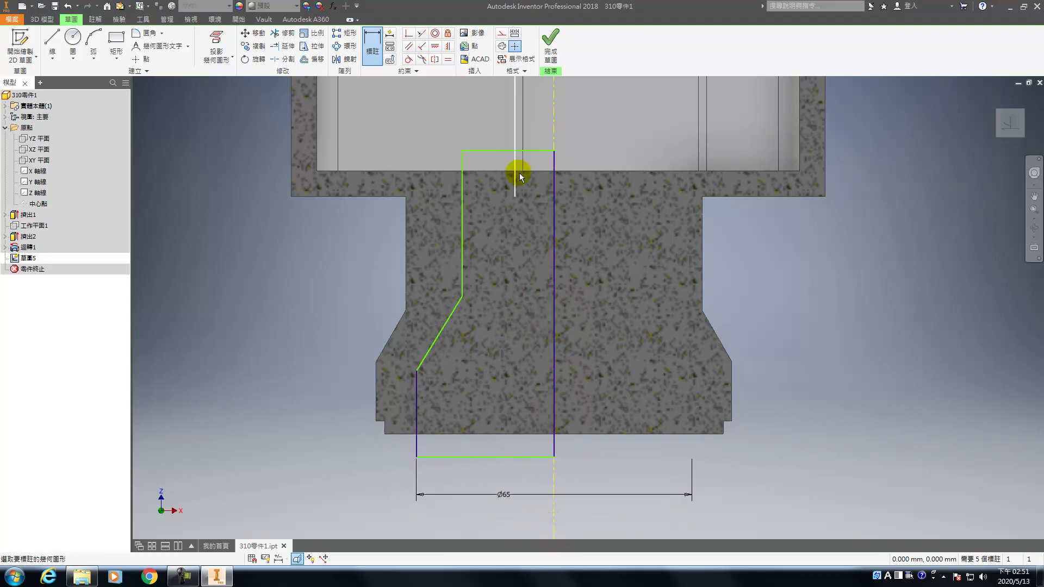
left_click(463, 155)
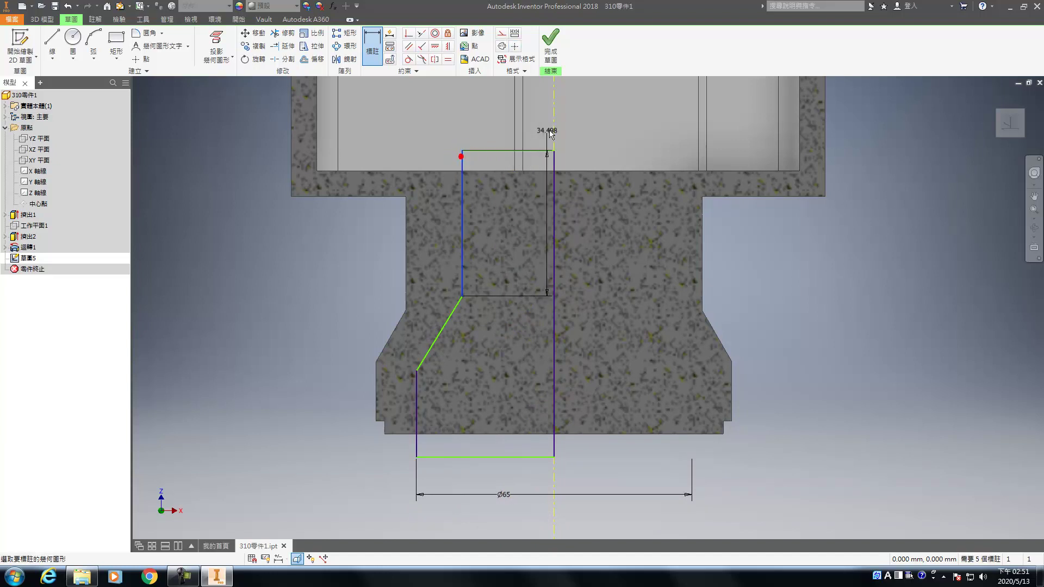
left_click(546, 125)
key("Escape")
left_click(461, 162)
- Dimension the base profile's narrow upper section to a 55 mm diameter about the centre axis
key("d")
left_click(461, 162)
left_click(551, 131)
left_click(541, 124)
type("55")
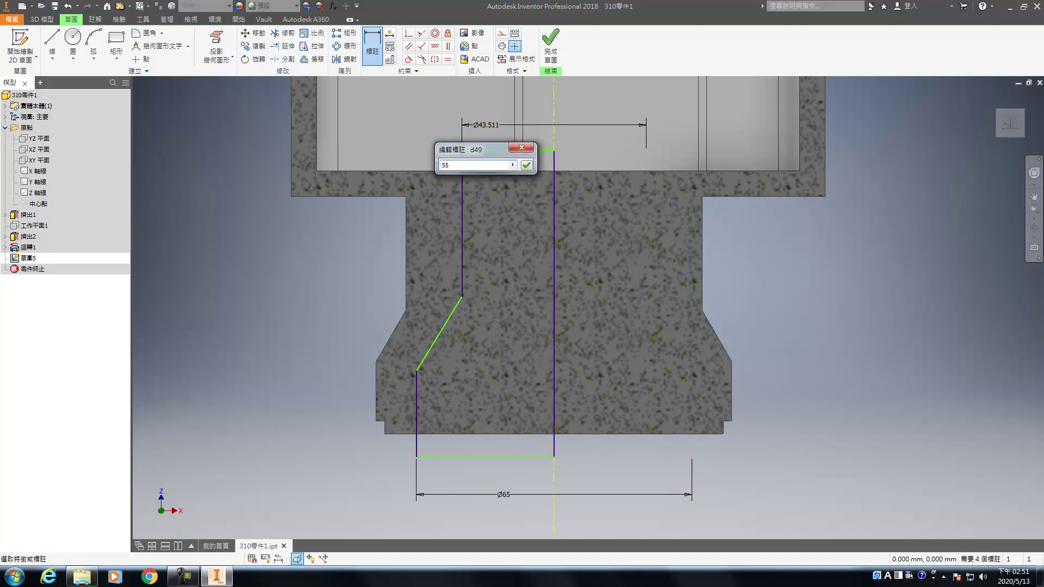
left_click(550, 103)
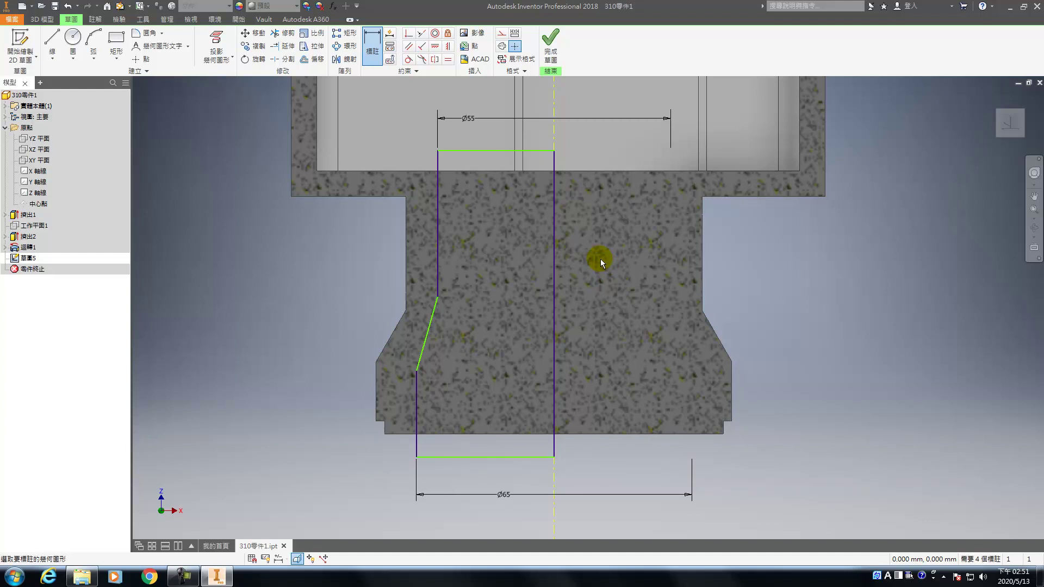
- Dimension the length of the base profile's lower vertical line as 20 mm
left_click(415, 386)
left_click(329, 383)
type("20")
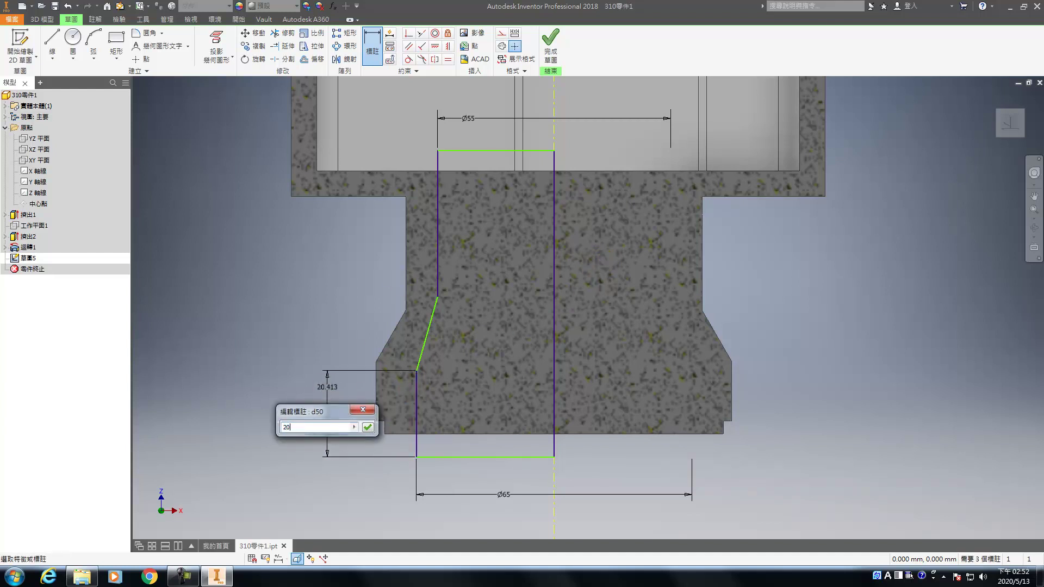
key("Return")
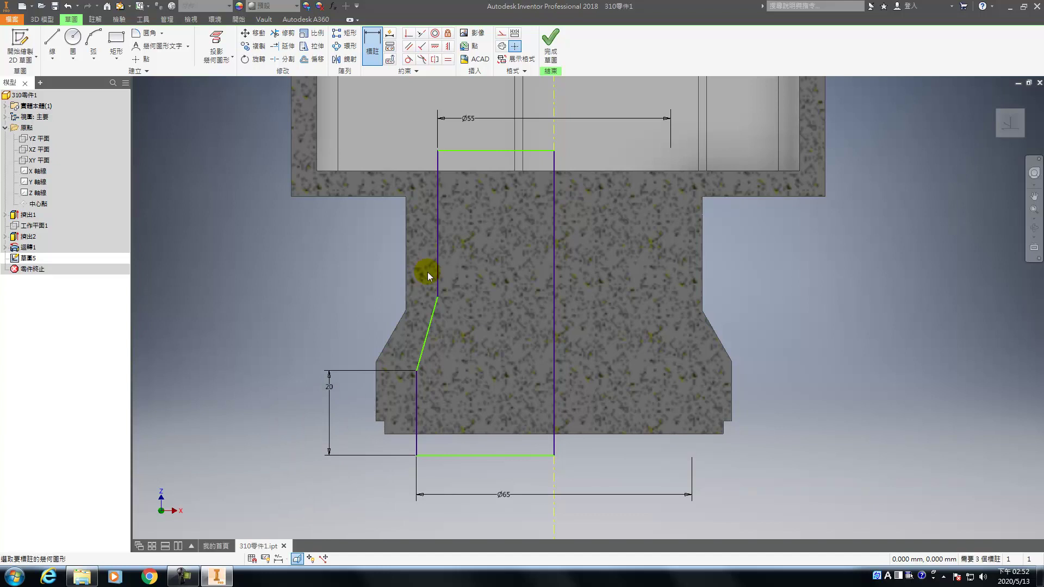
- Project the base's outer sloped edge and make the inner profile's sloped line parallel to it
left_click(433, 325)
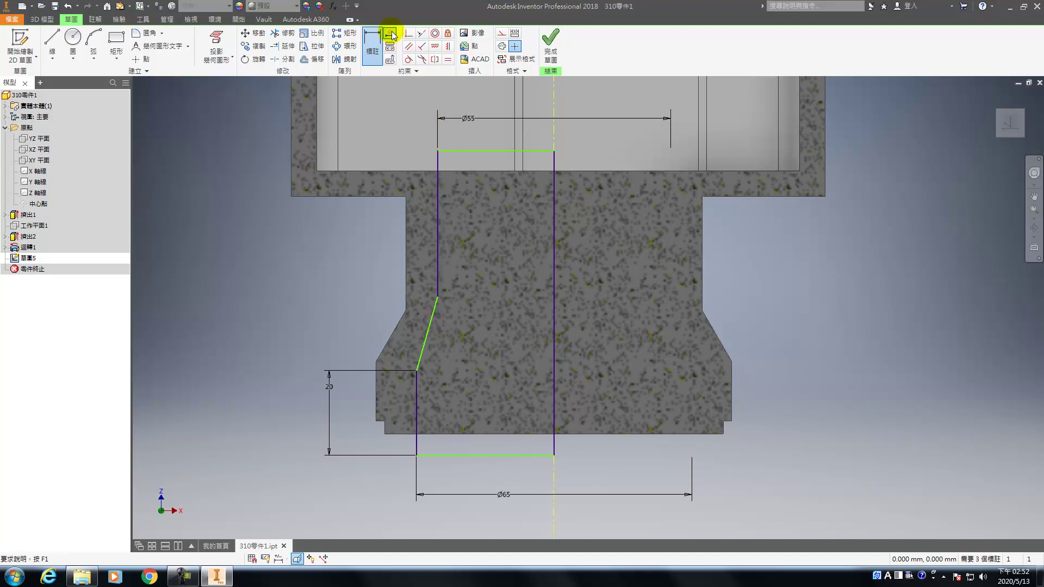
left_click(422, 59)
left_click(217, 40)
left_click(399, 328)
left_click(408, 46)
left_click(433, 312)
left_click(396, 327)
left_click(419, 331)
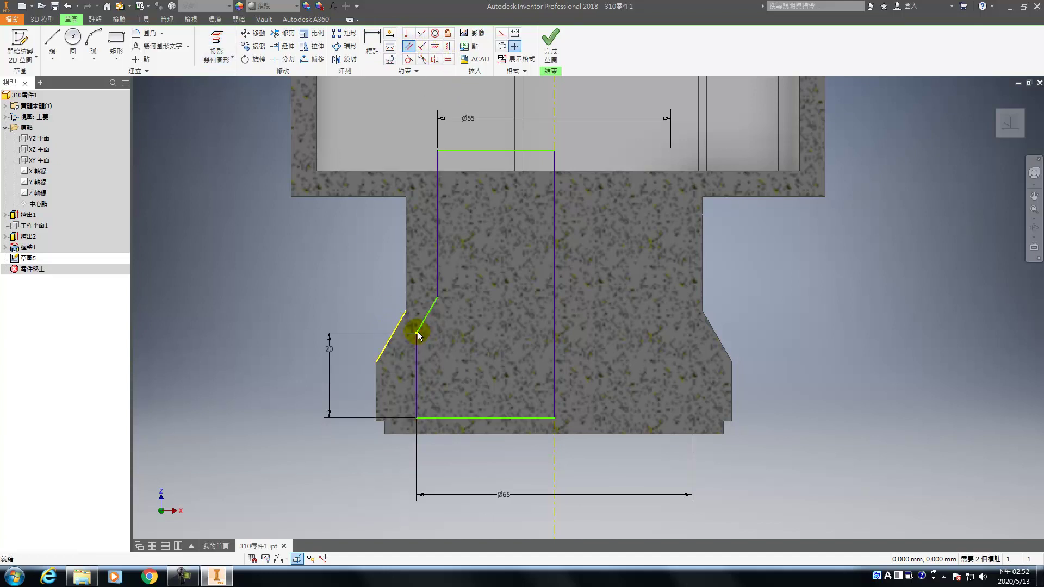
key("Escape")
- Align the lower end of the inner sloped line horizontally with the lower end of the projected slope
left_click_drag(443, 418, 442, 453)
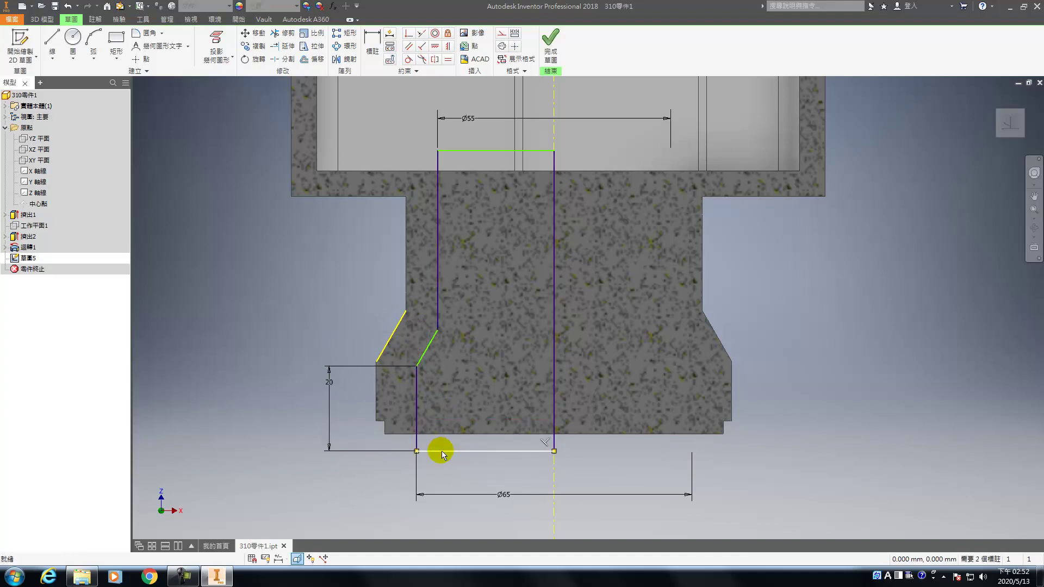
left_click(396, 344)
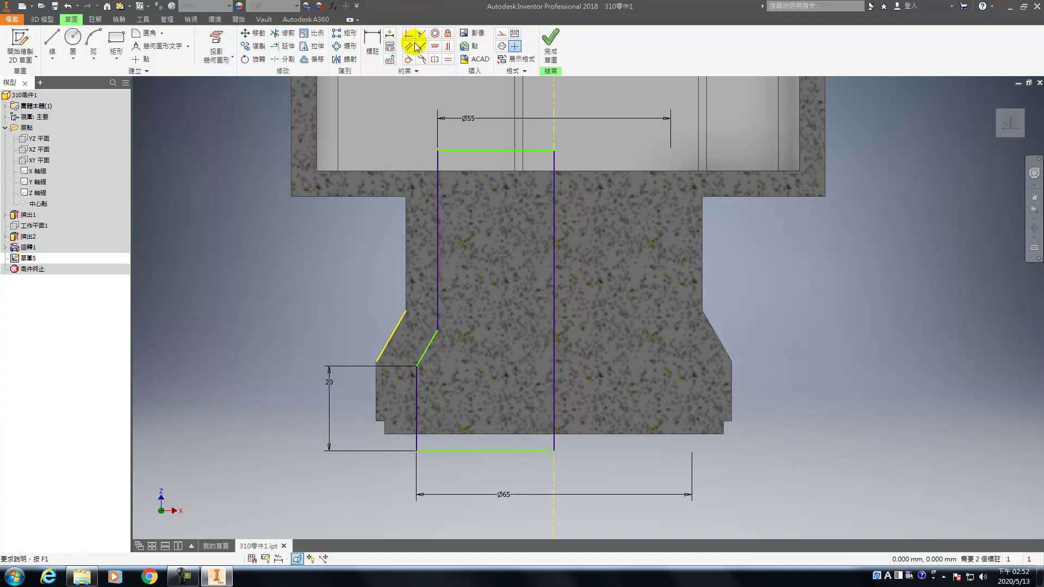
left_click(435, 46)
left_click(416, 365)
left_click(377, 361)
key("Escape")
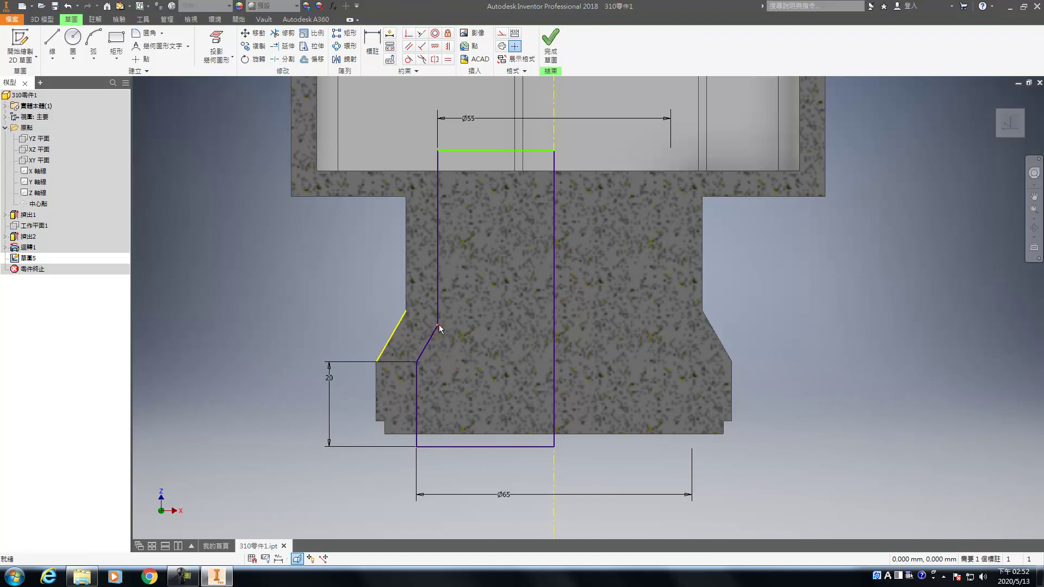
- Try to align the upper end of the inner sloped line horizontally with the upper end of the projected slope
left_click(435, 47)
left_click(438, 327)
left_click(407, 311)
key("Escape")
- Dimension the base profile's top edge 87 mm below the sketch's horizontal axis
key("r")
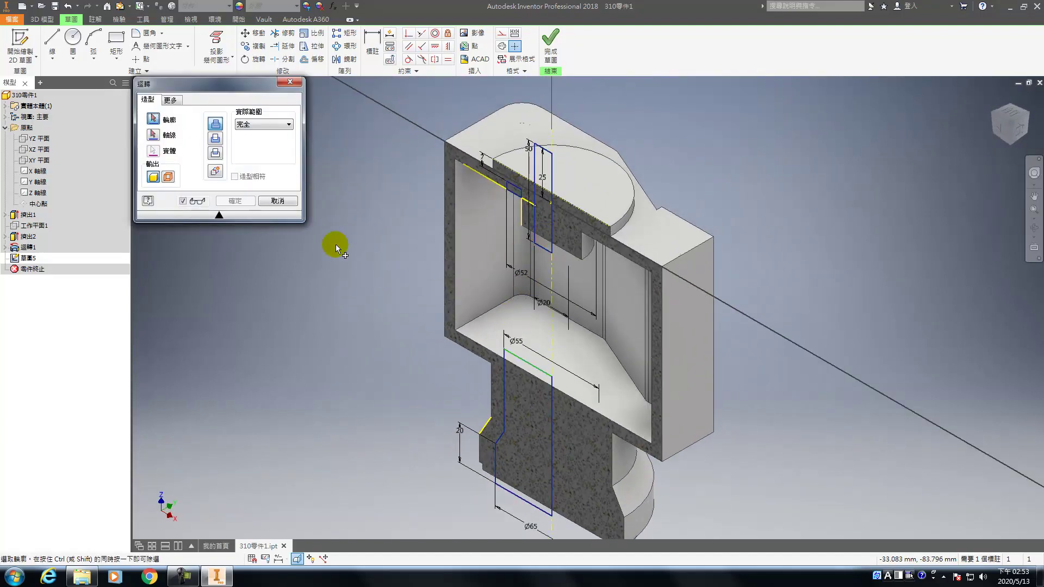
key("Escape")
key("d")
left_click(538, 374)
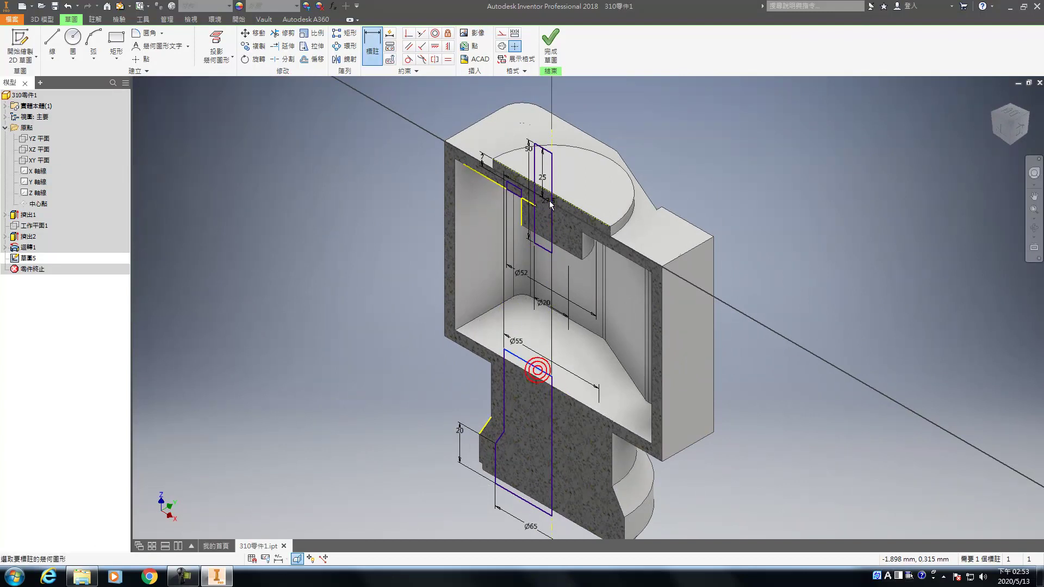
left_click(392, 245)
type("87")
key("Return")
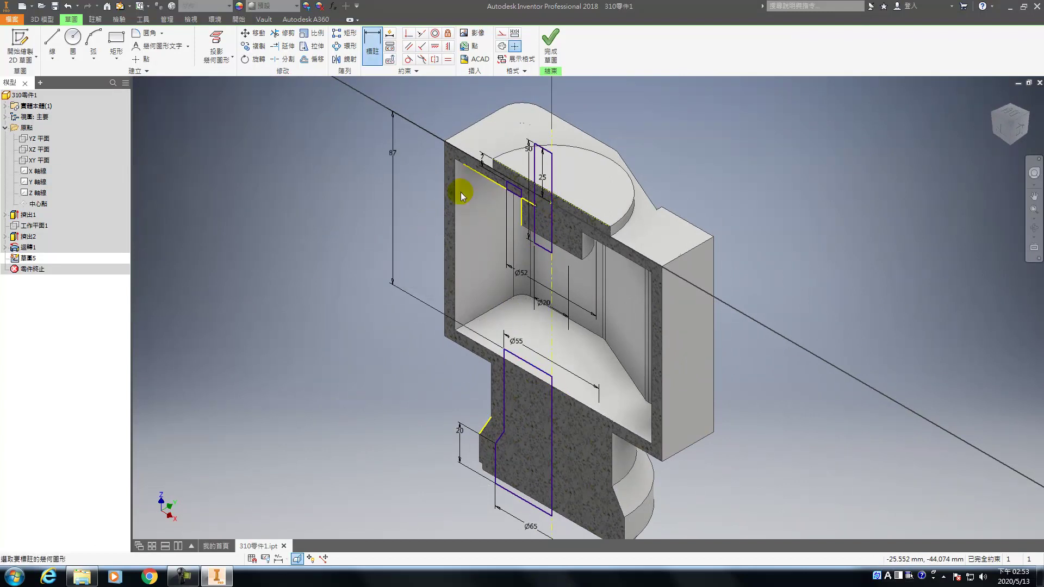
- Revolve the tall rectangle, small rectangle and base profile as a full cut about the Z axis
key("r")
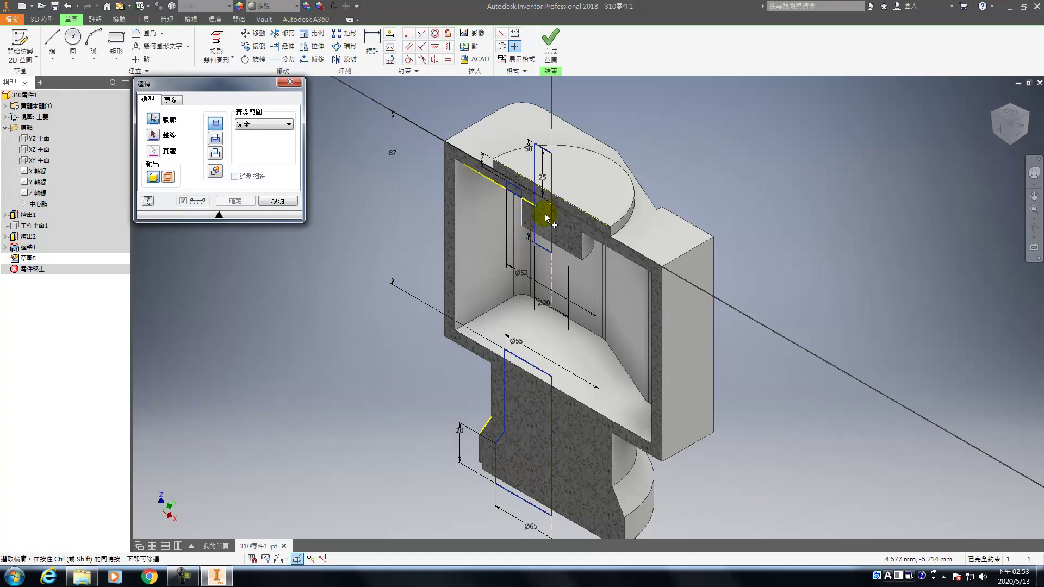
left_click(553, 217)
left_click(517, 397)
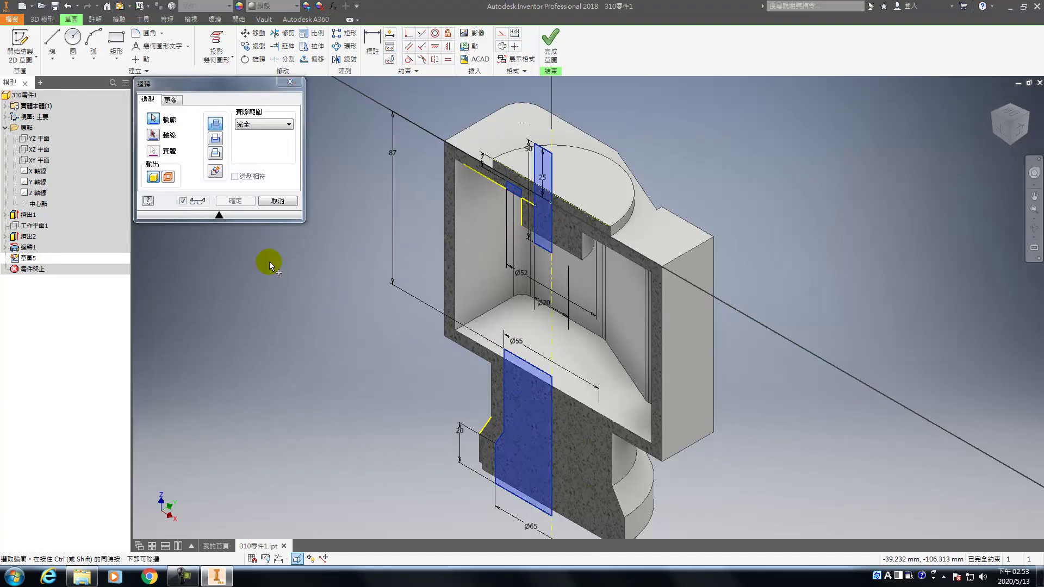
left_click(153, 135)
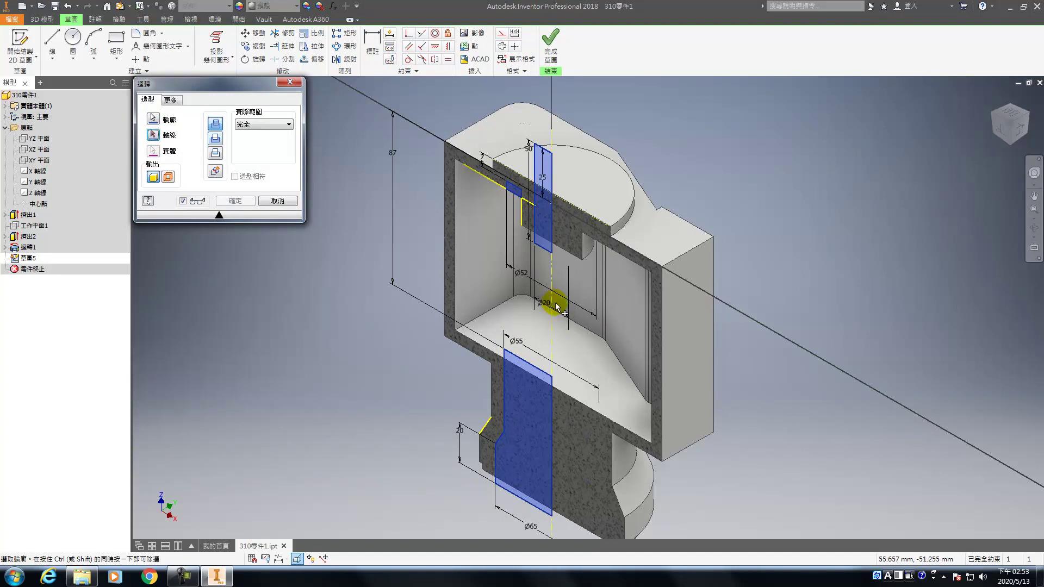
left_click(553, 301)
left_click(553, 300)
left_click(153, 134)
left_click(35, 193)
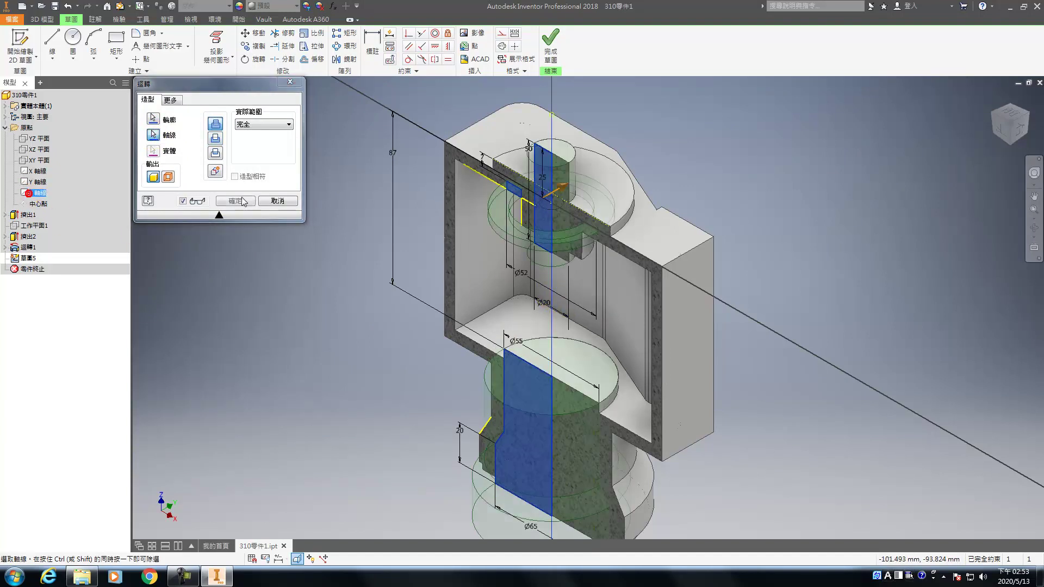
left_click(216, 138)
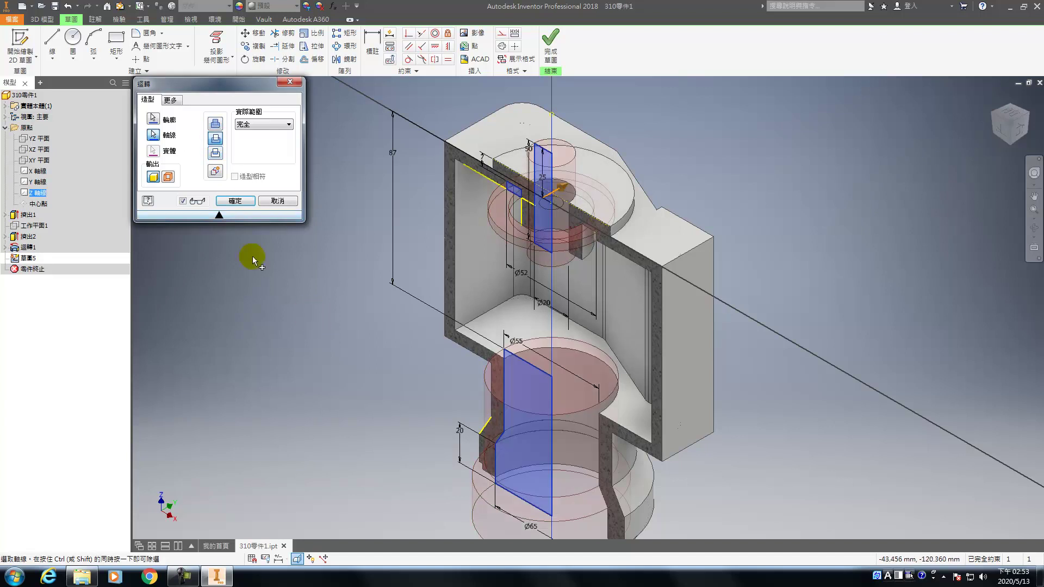
left_click(235, 201)
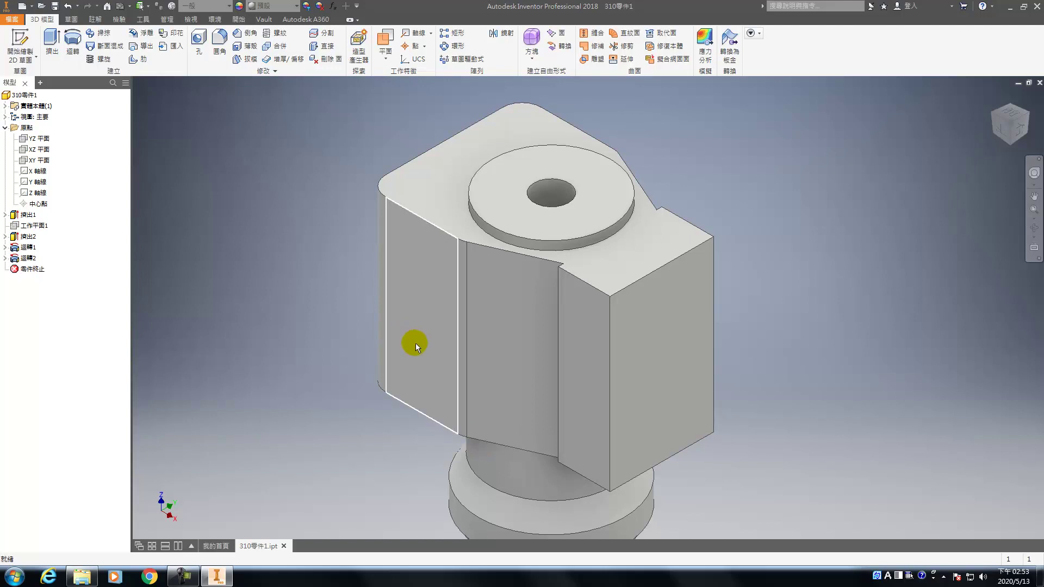
- Set an 11 mm fillet on the main body's upper and lower outer edges and the end block's outer upper and lower edges
key("f")
left_click(238, 131)
type("11")
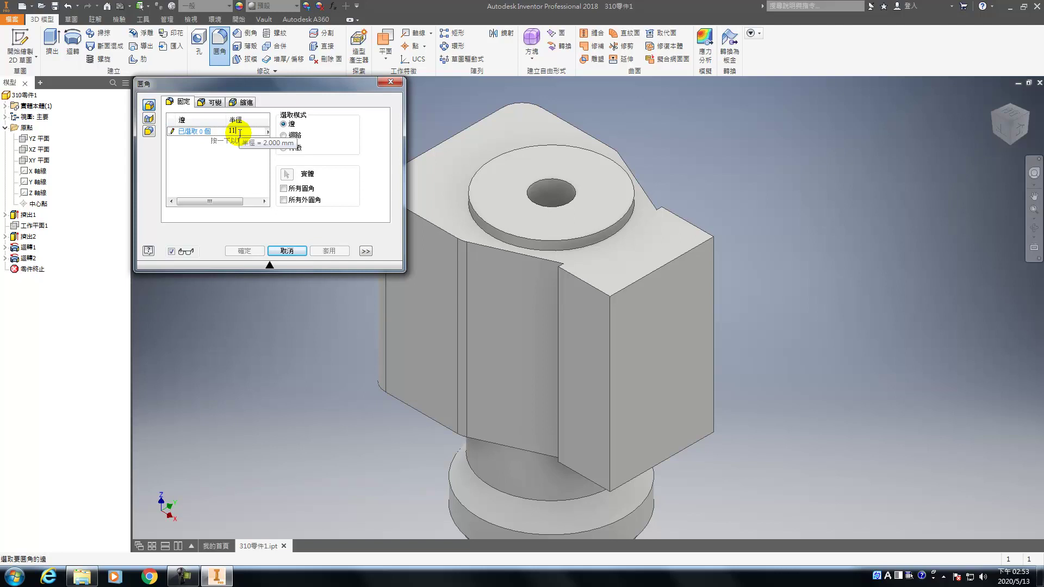
left_click(419, 216)
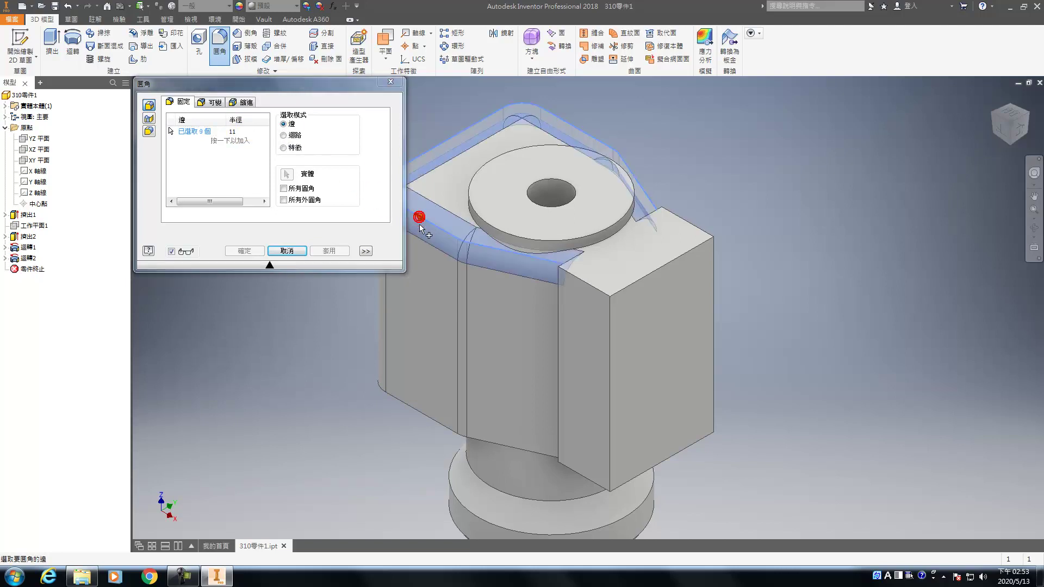
left_click(404, 403)
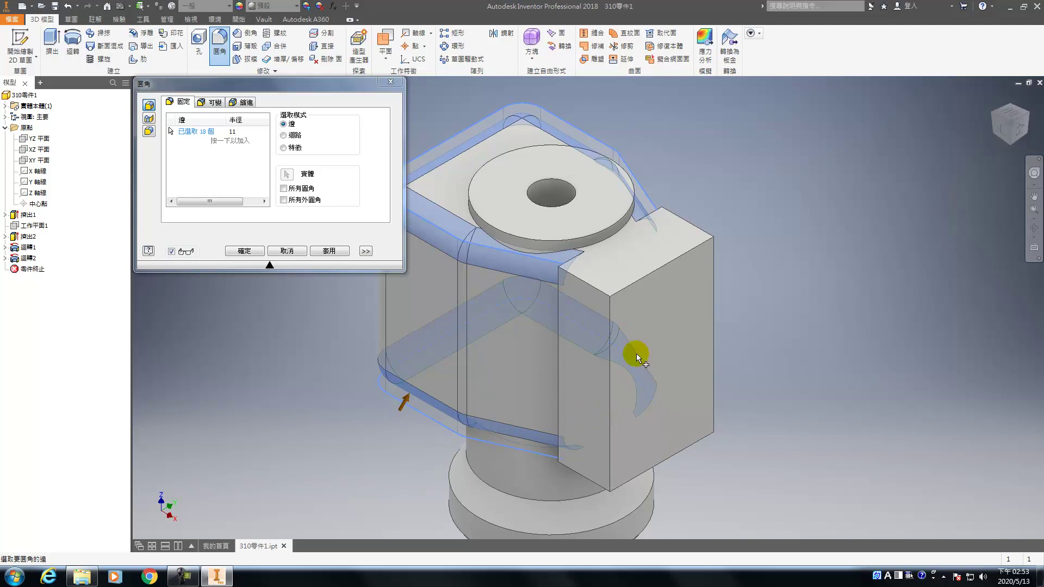
left_click(686, 254)
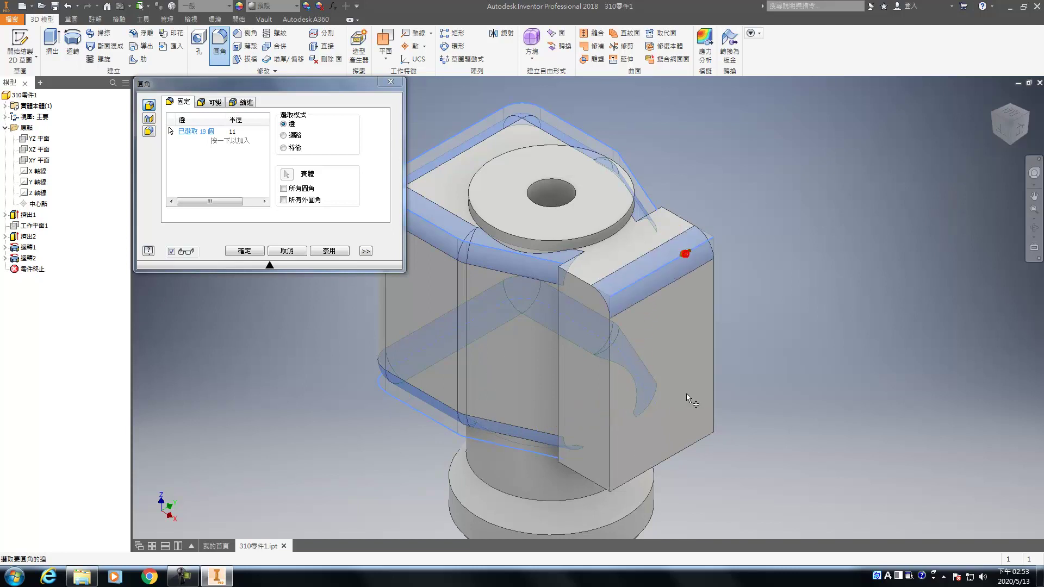
left_click(677, 455)
- Add the end block's short inner upper and lower edges on both sides to the 11 mm fillet and apply it
key("F4")
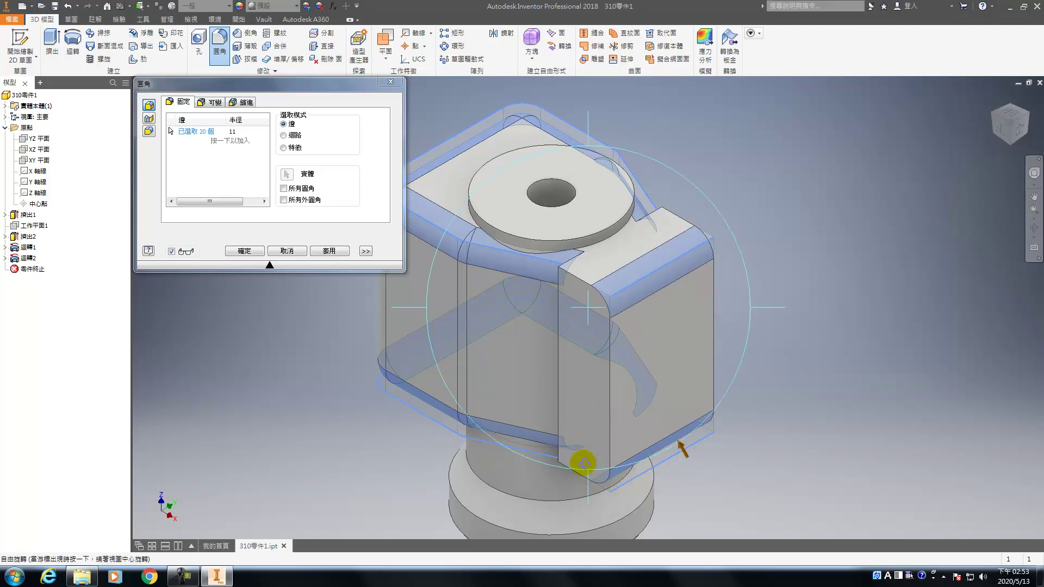
left_click_drag(523, 375, 606, 374)
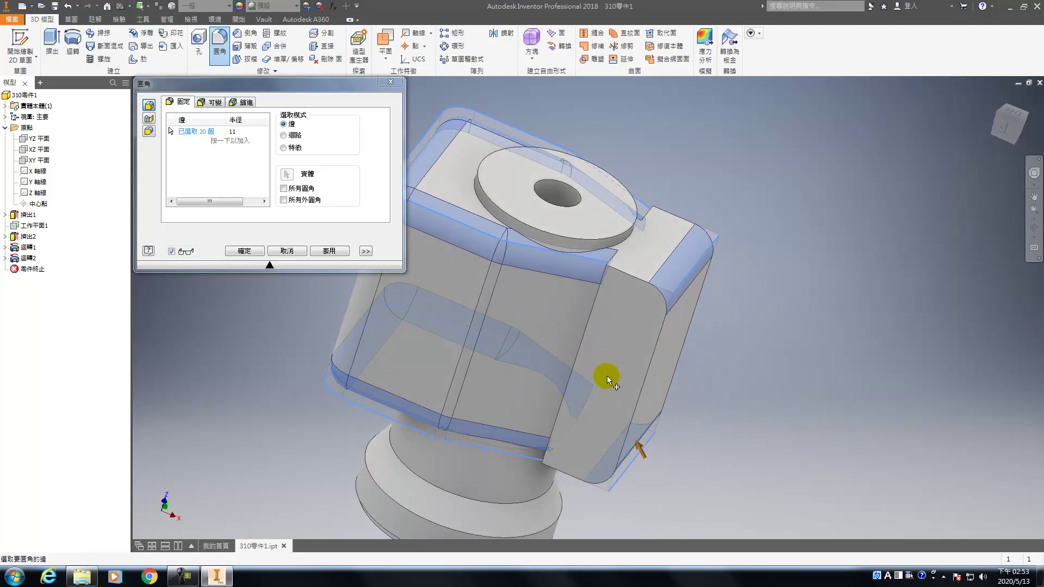
left_click_drag(628, 422, 518, 470)
scroll(534, 459, "down", 3)
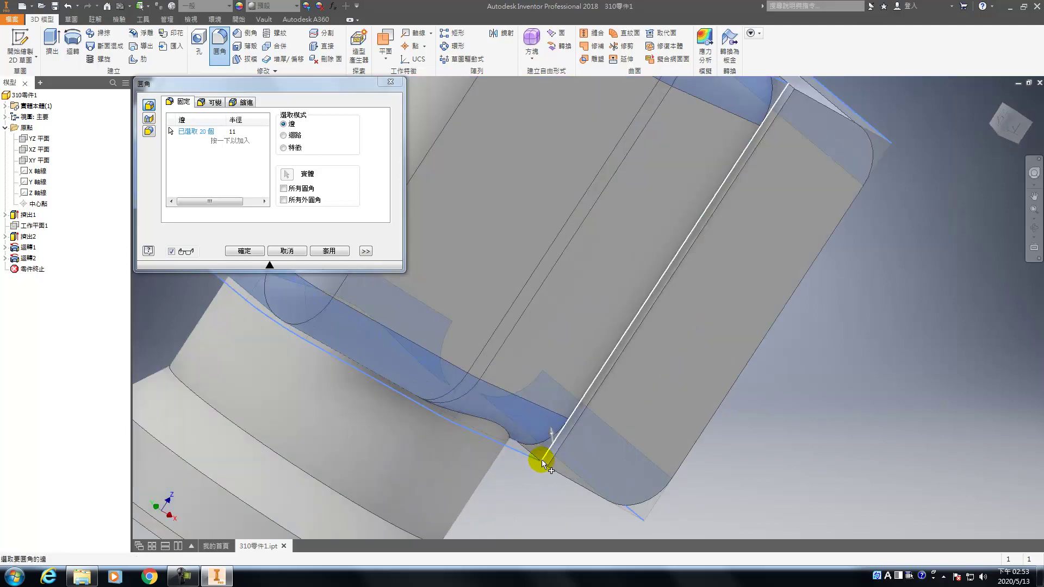
left_click(546, 463)
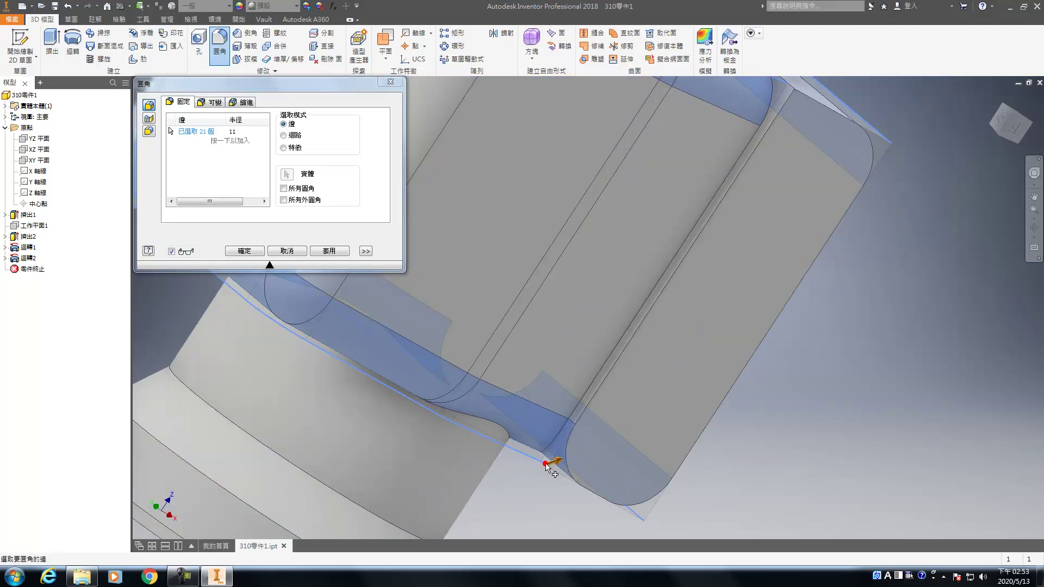
scroll(596, 396, "up", 3)
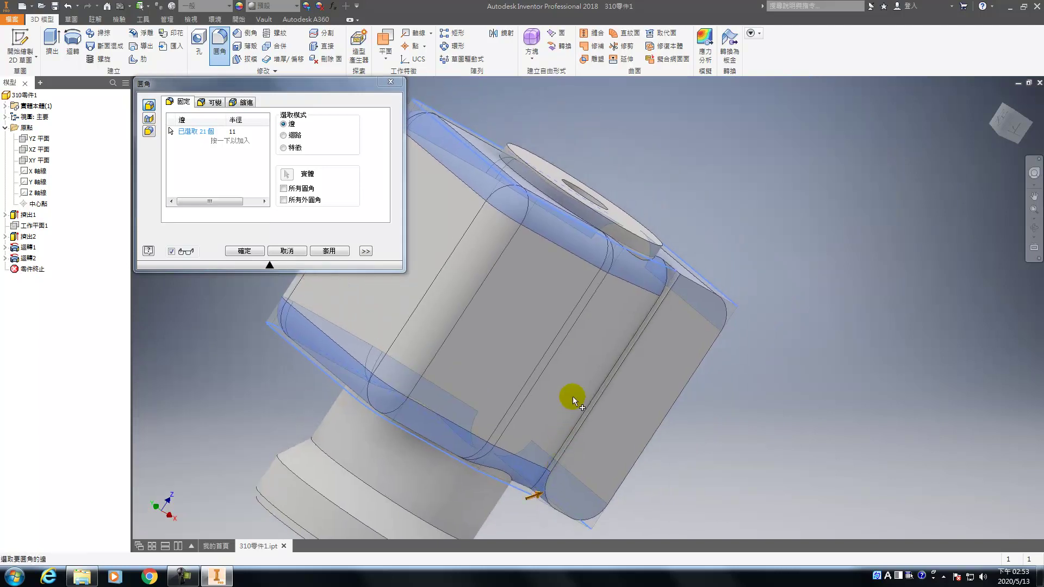
left_click(679, 272)
key("F4")
left_click_drag(599, 292, 624, 275)
left_click(594, 201)
key("F4")
left_click_drag(524, 310, 385, 321)
left_click(384, 324)
left_click(327, 251)
left_click(287, 251)
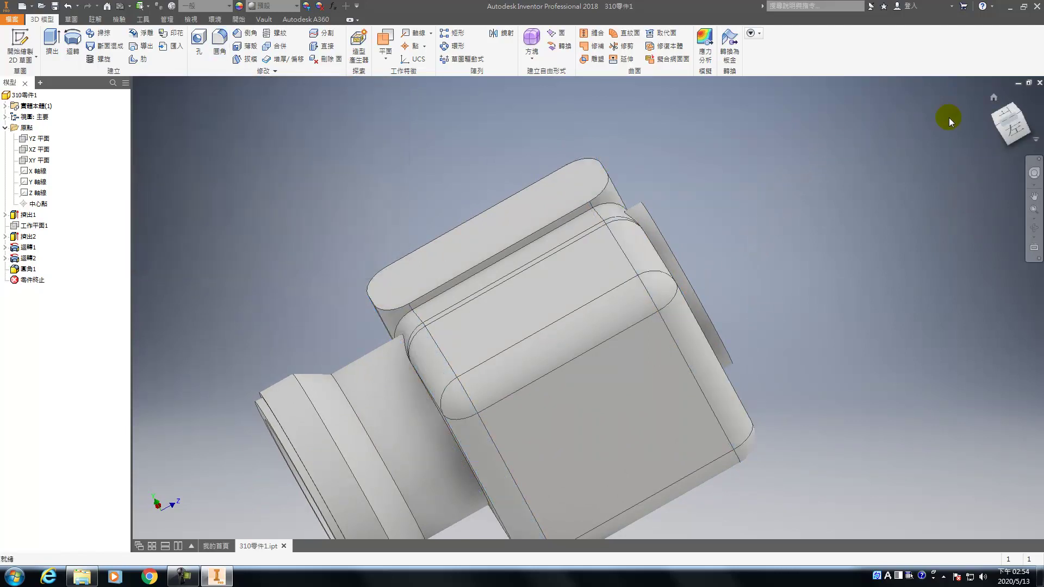
- Fillet the notch edges where the end block meets the main body on both sides with a 1 mm radius
left_click(992, 98)
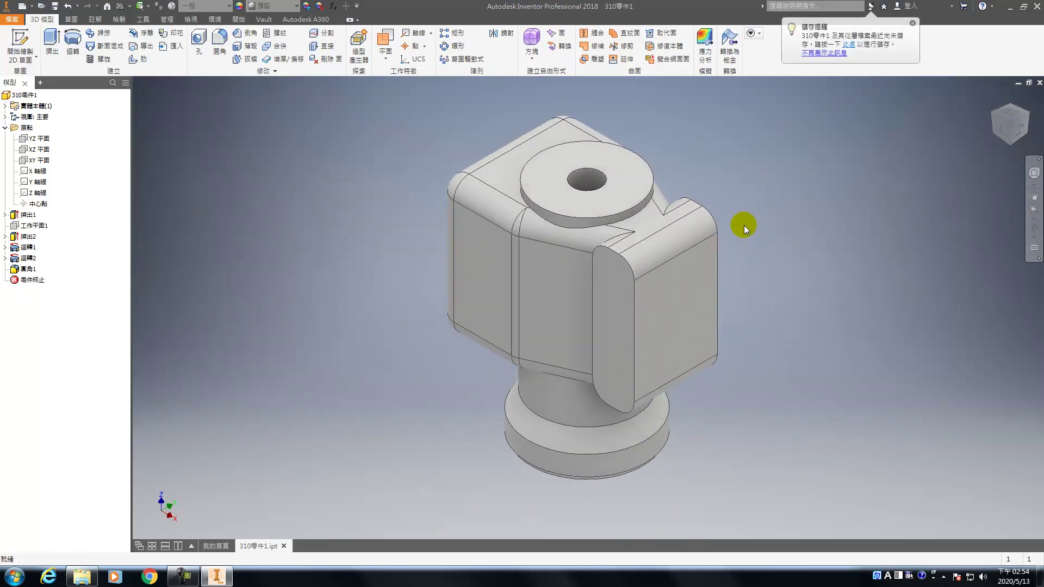
key("f")
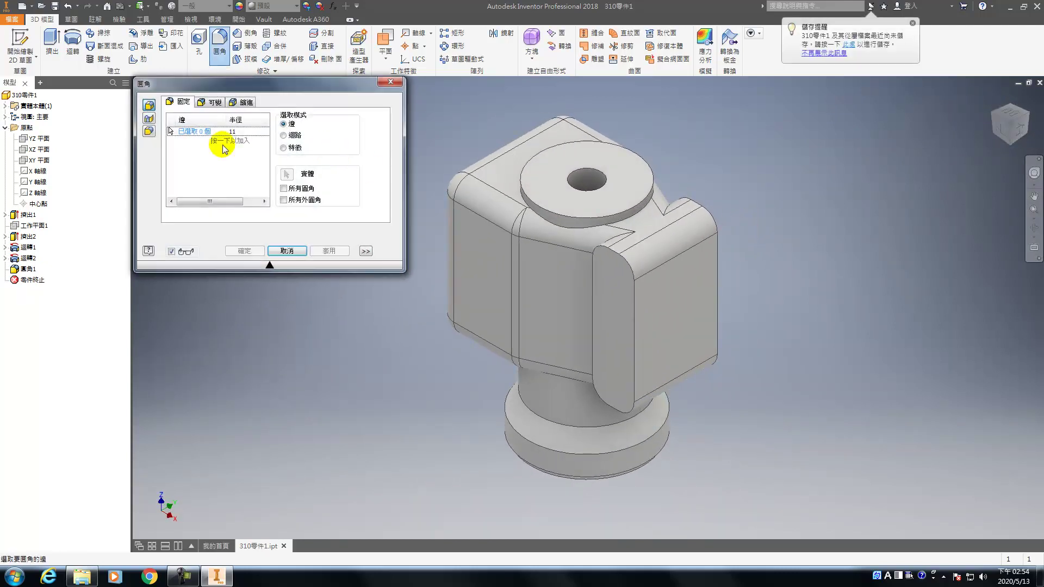
left_click(233, 133)
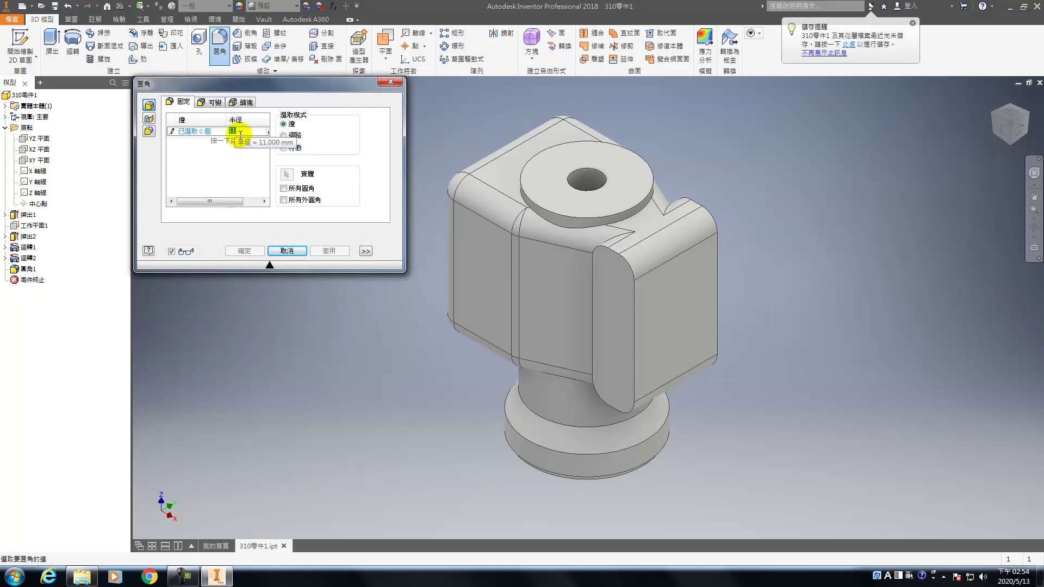
type("1")
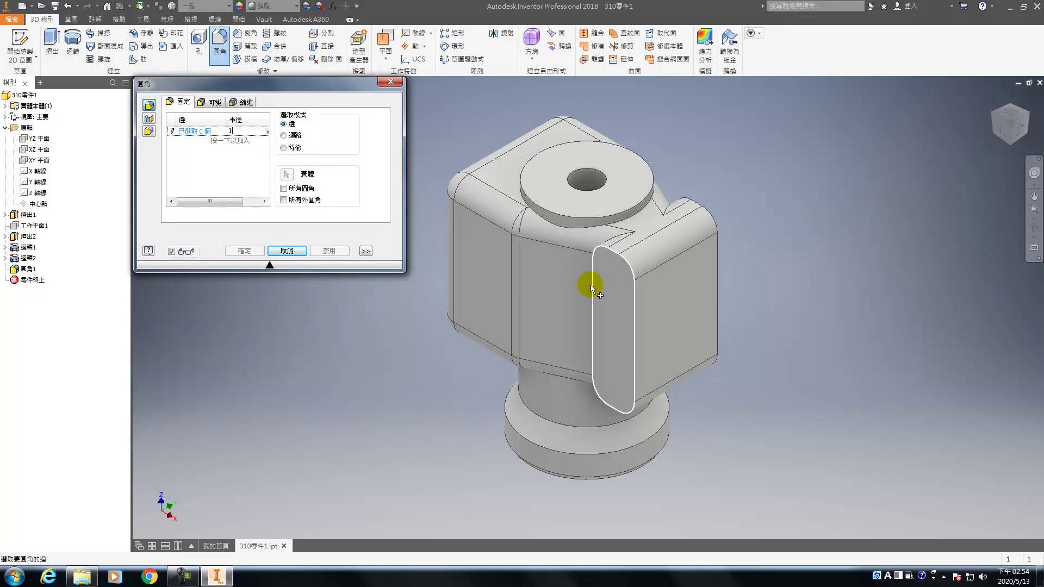
key("F4")
left_click_drag(603, 287, 669, 408)
left_click(714, 328)
key("F4")
left_click(695, 322)
left_click(638, 324)
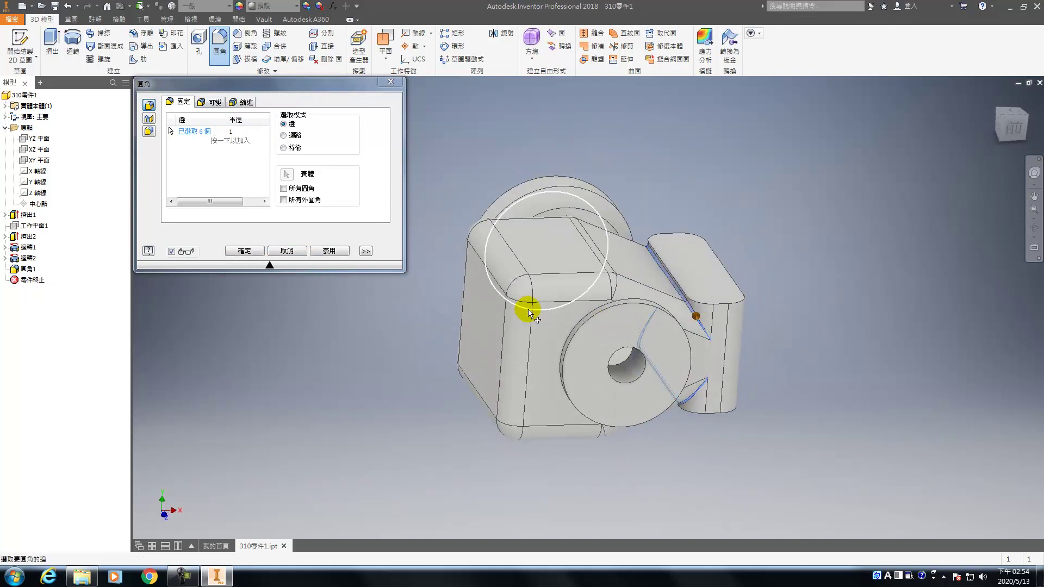
left_click(328, 250)
left_click(290, 252)
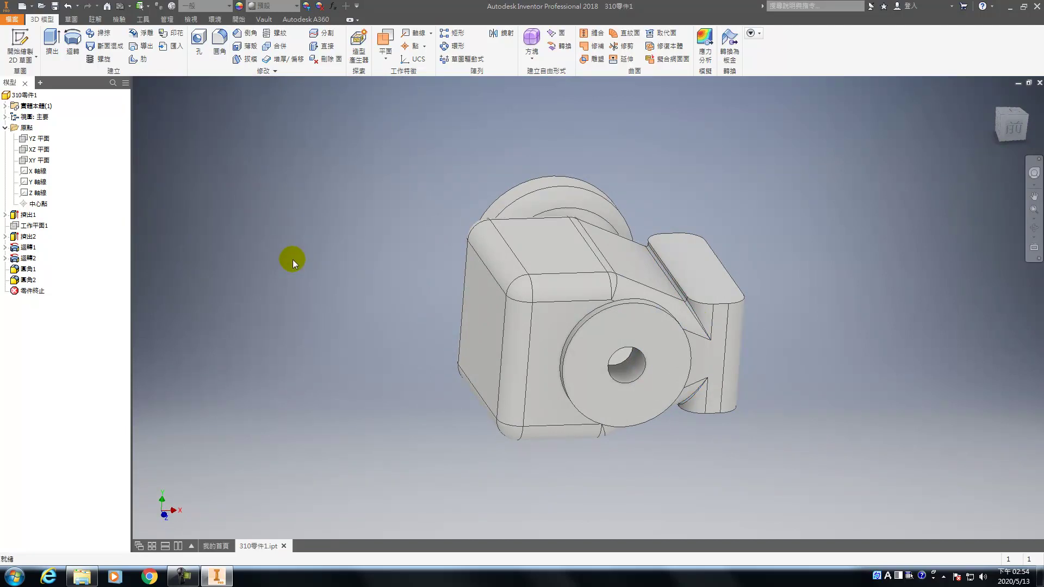
- Display the part as a half section cut at the XZ plane with no offset
left_click(191, 20)
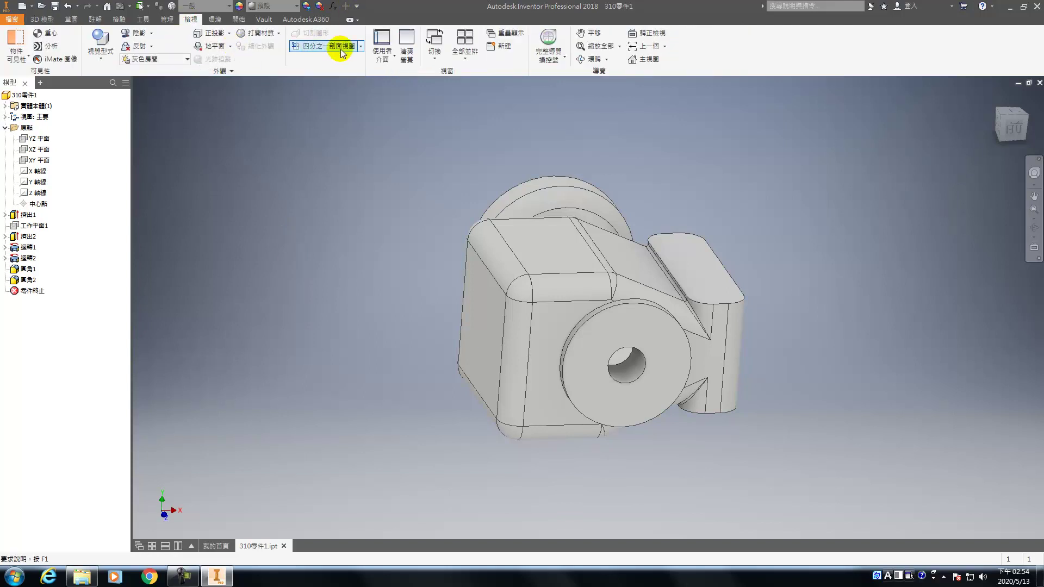
left_click(360, 47)
left_click(326, 81)
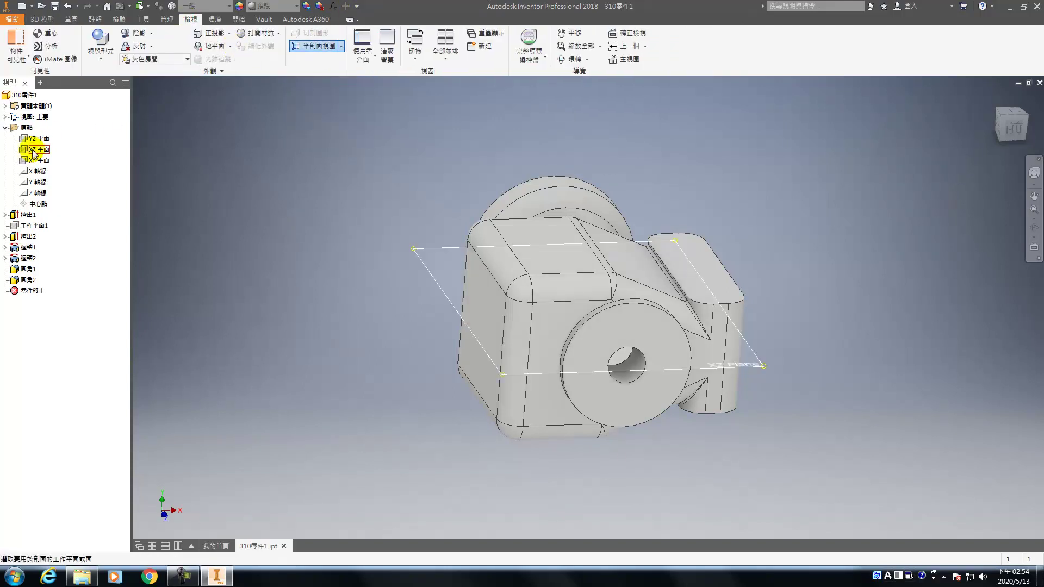
left_click(997, 102)
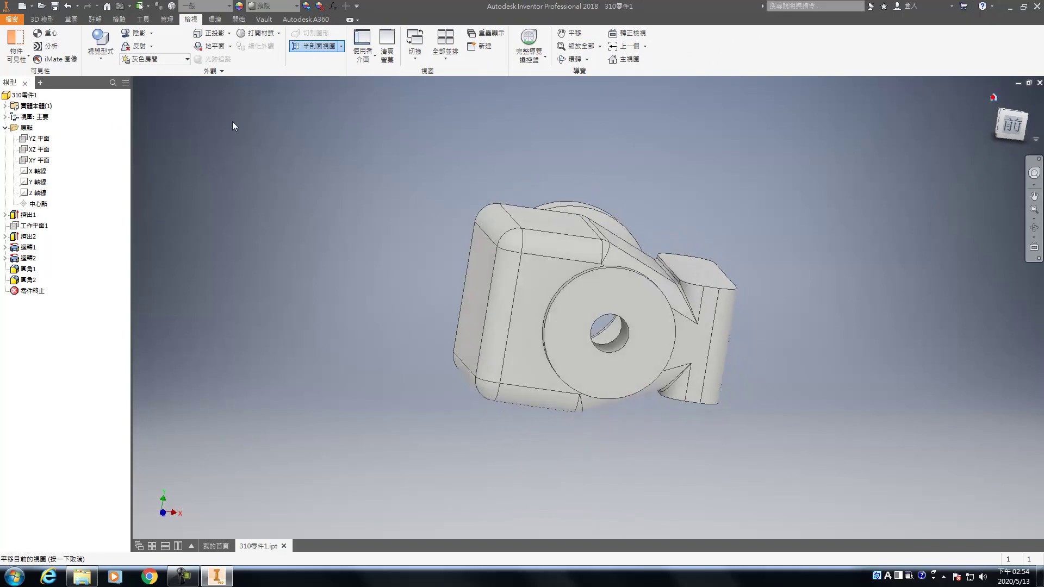
left_click(50, 153)
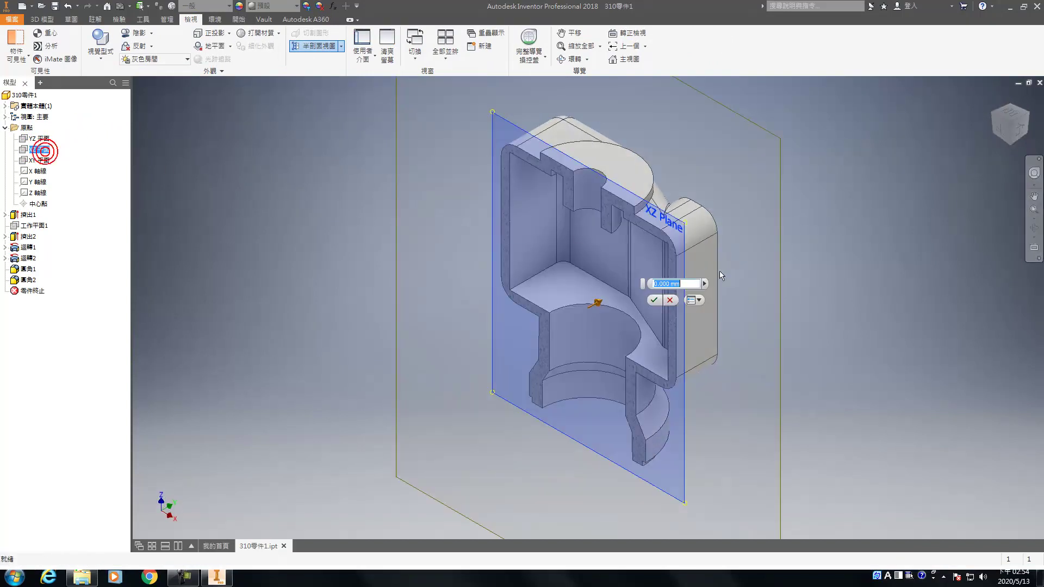
left_click(656, 303)
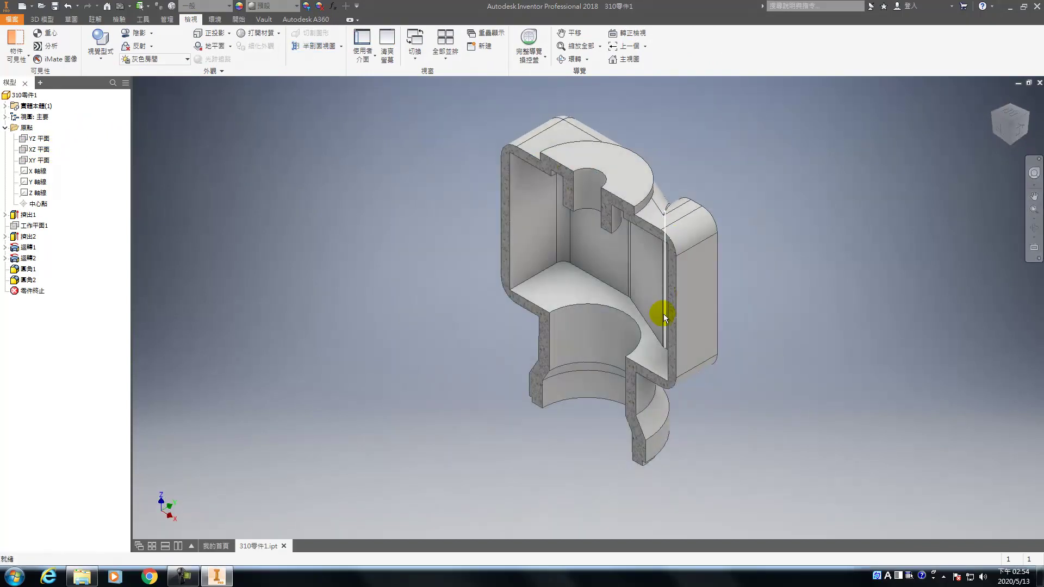
- Fillet the inner cavity's floor and ceiling edge loops with a 5 mm radius
key("f")
left_click(240, 131)
type("5")
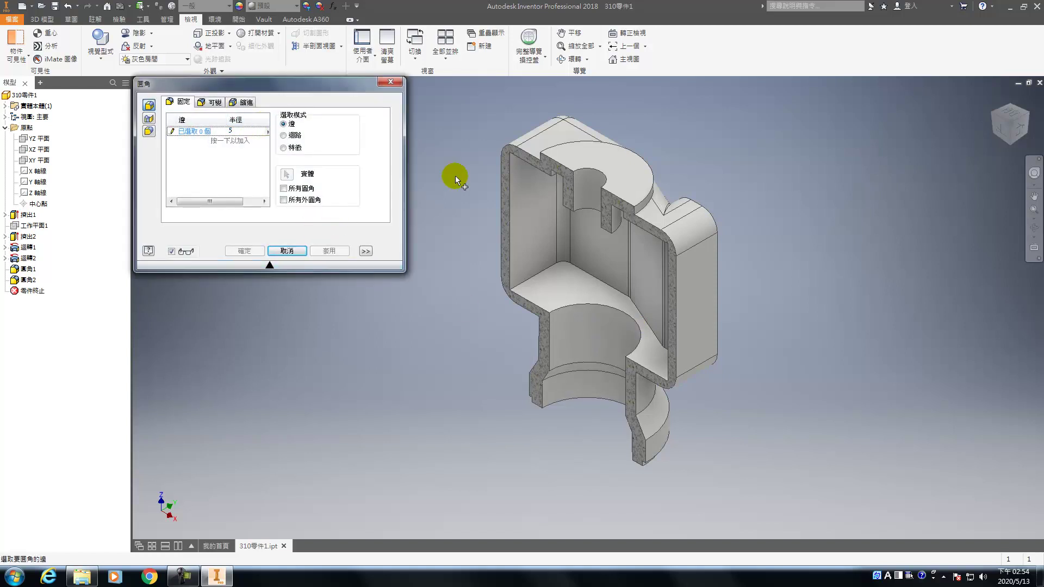
left_click(556, 262)
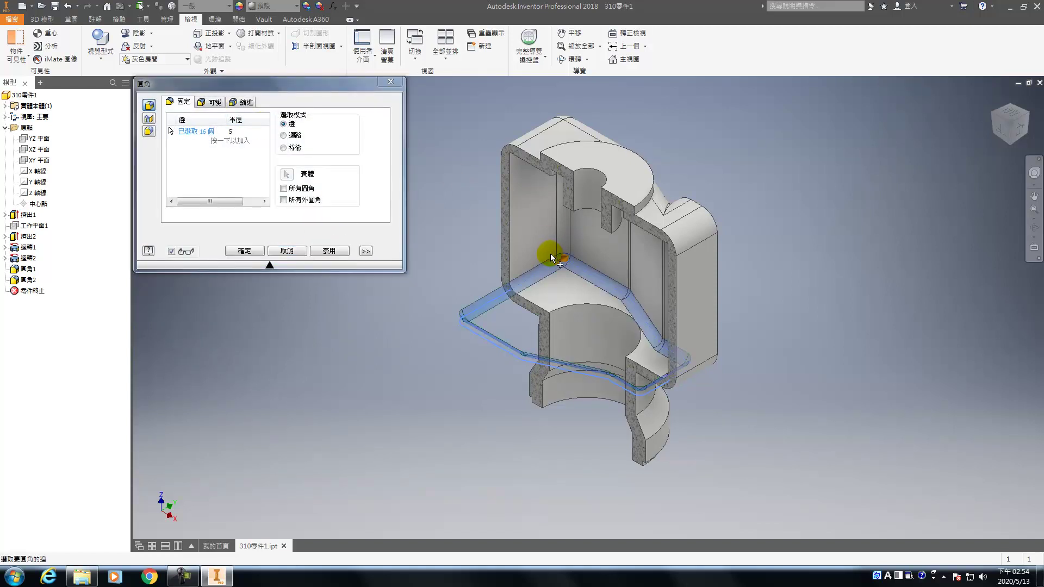
left_click(513, 151)
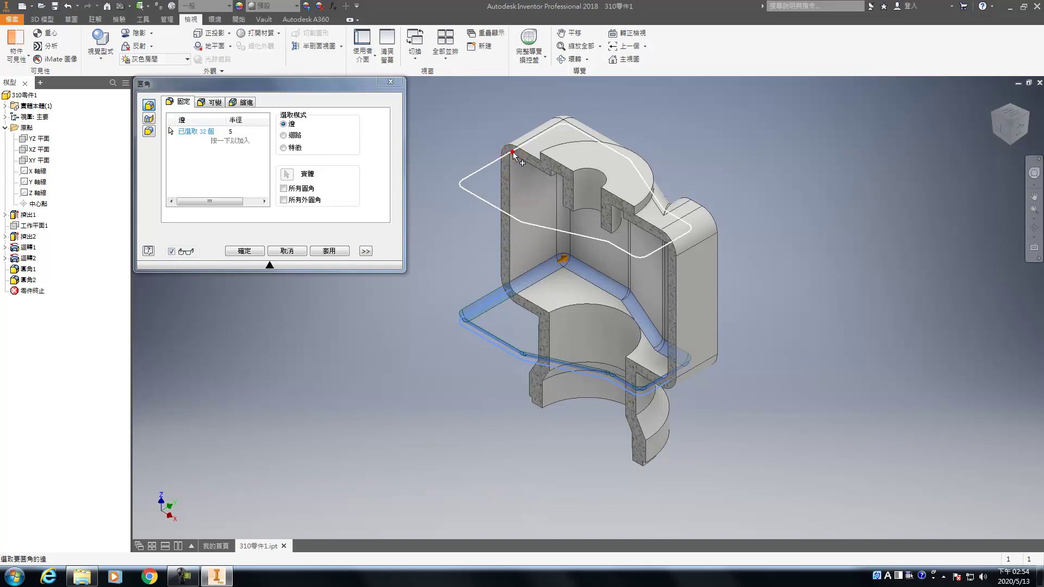
left_click(329, 251)
left_click(288, 251)
- Chamfer the lower outer edge of the boss around the bore inside the cavity by 3 mm
key("ctrl+shift+k")
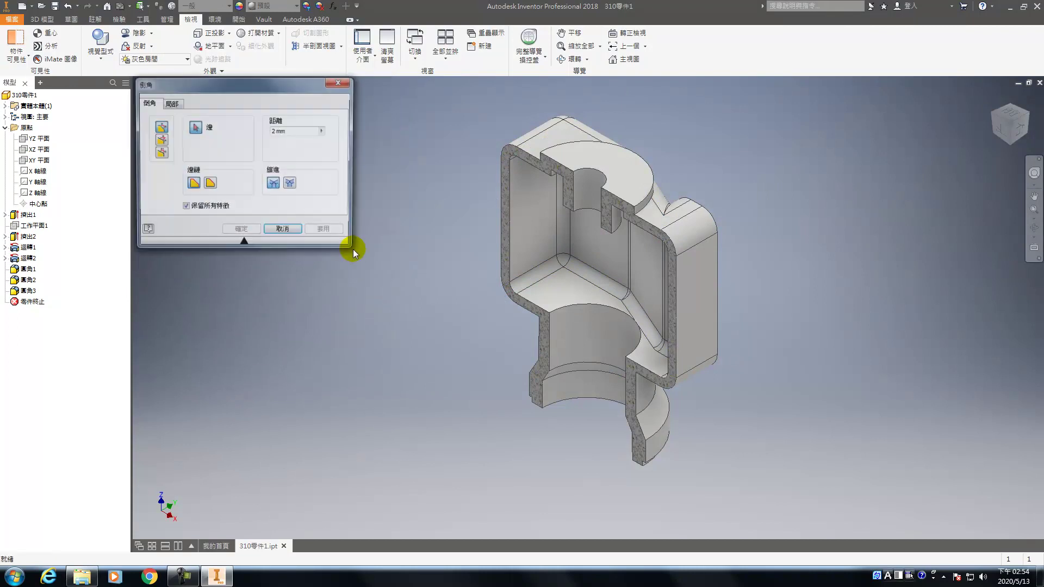
type("3")
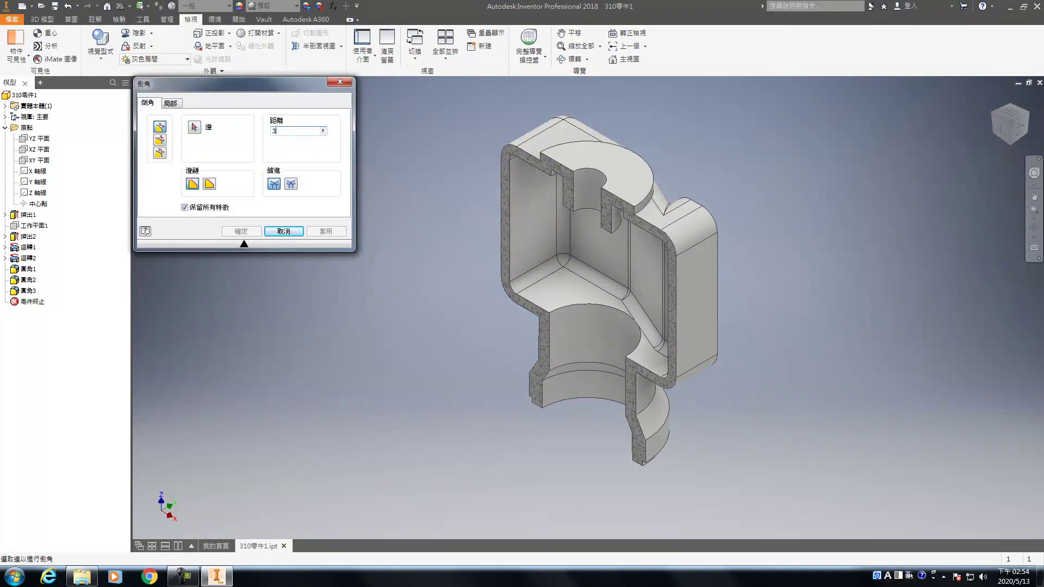
left_click(613, 234)
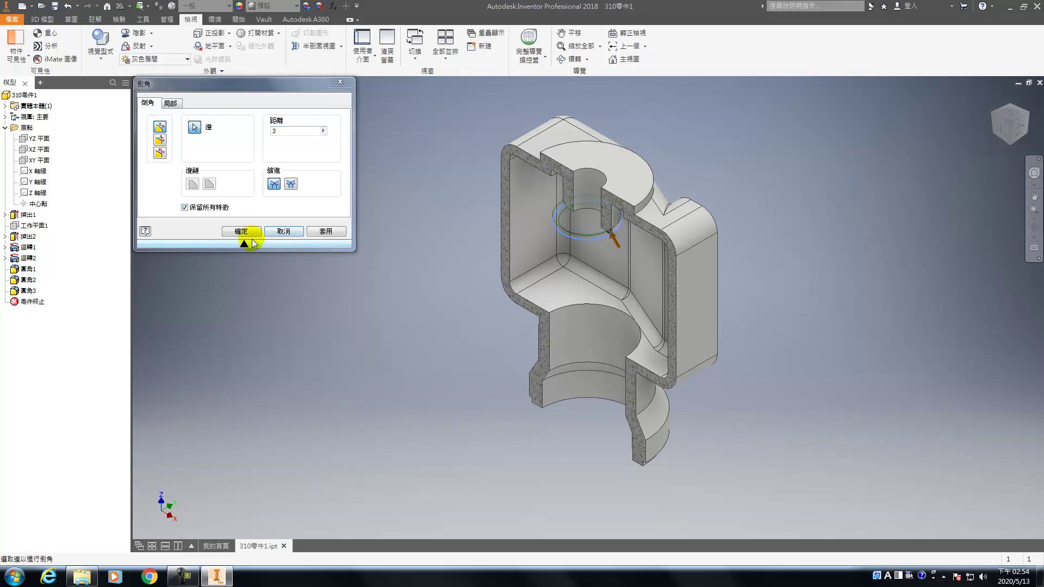
left_click(247, 233)
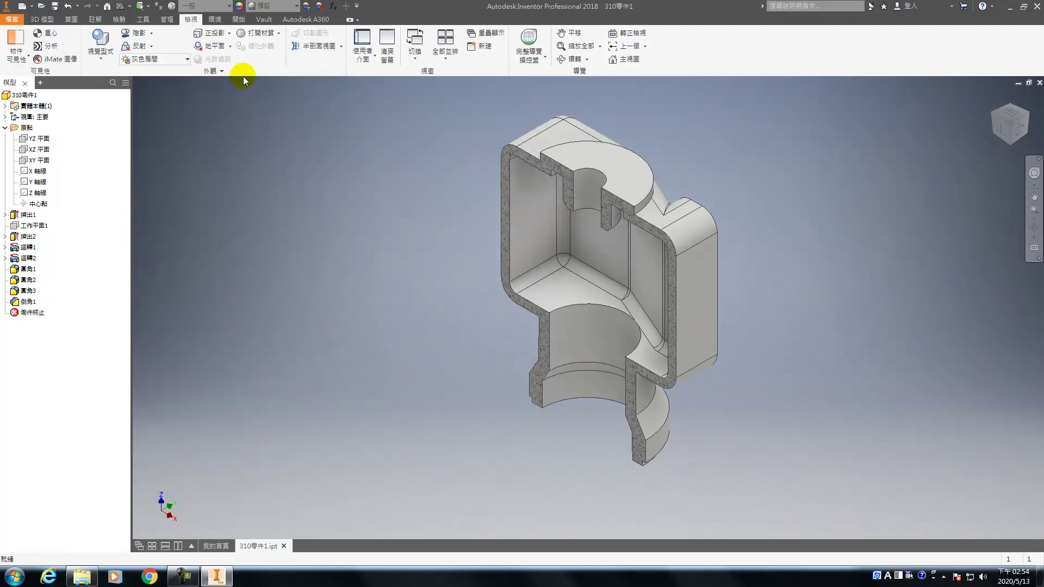
- Restore the unsectioned view and start a sketch on the XZ plane with the part sliced at the sketch plane
left_click(341, 46)
left_click(318, 129)
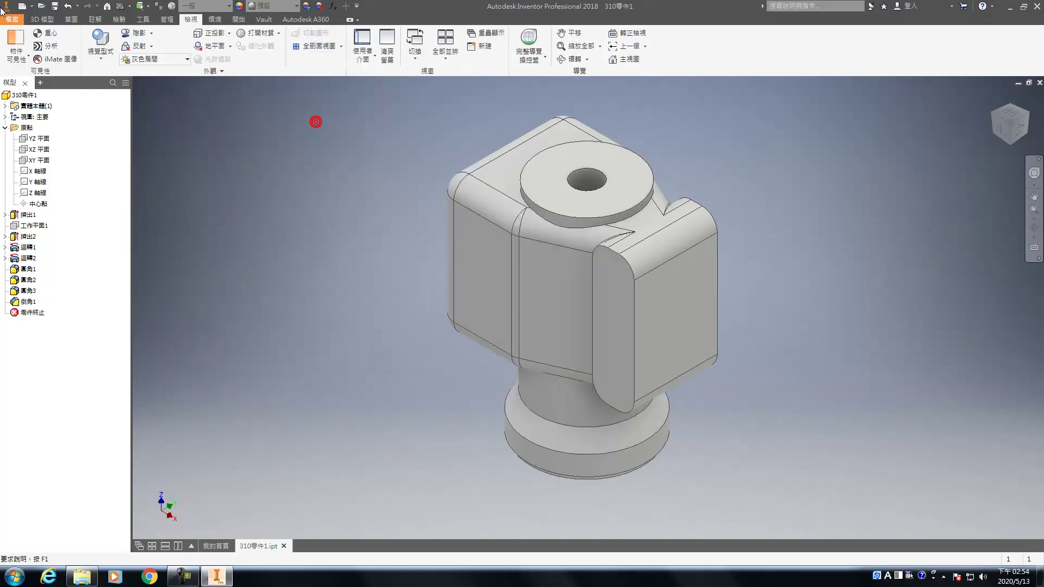
left_click(31, 19)
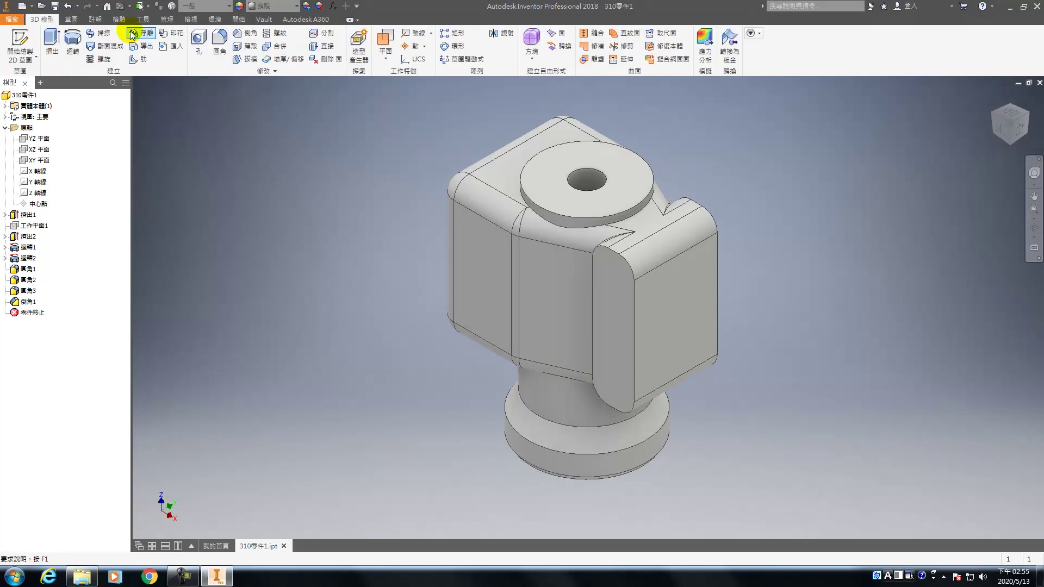
left_click(41, 152)
key("s")
key("F7")
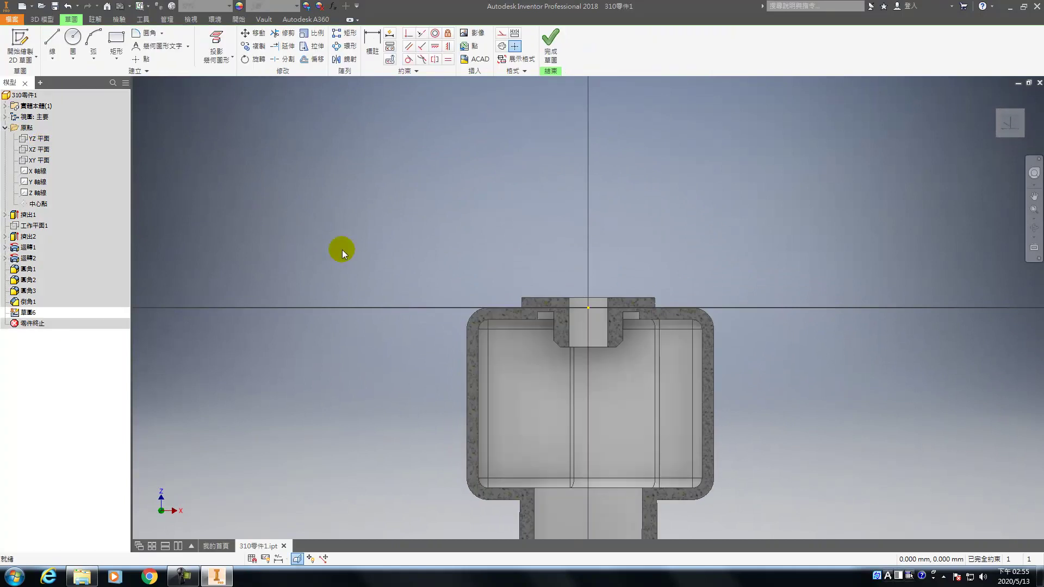
scroll(413, 275, "up", 3)
mouse_move(512, 247)
middle_mouse_down()
mouse_move(452, 311)
mouse_move(452, 242)
middle_mouse_up()
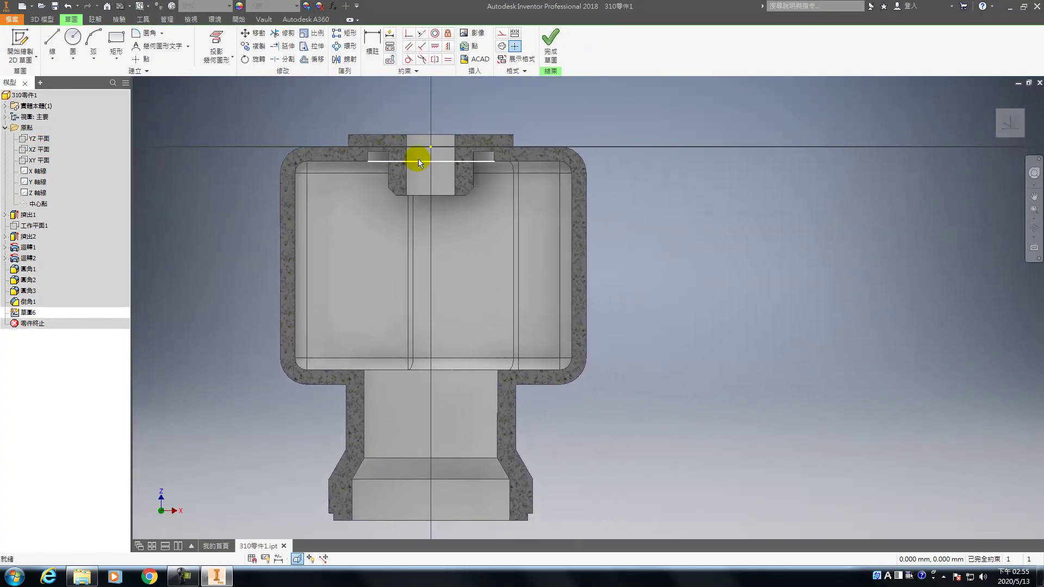
- Project the cavity's right-hand inner wall edge into the sketch and convert it to a construction line
left_click(219, 36)
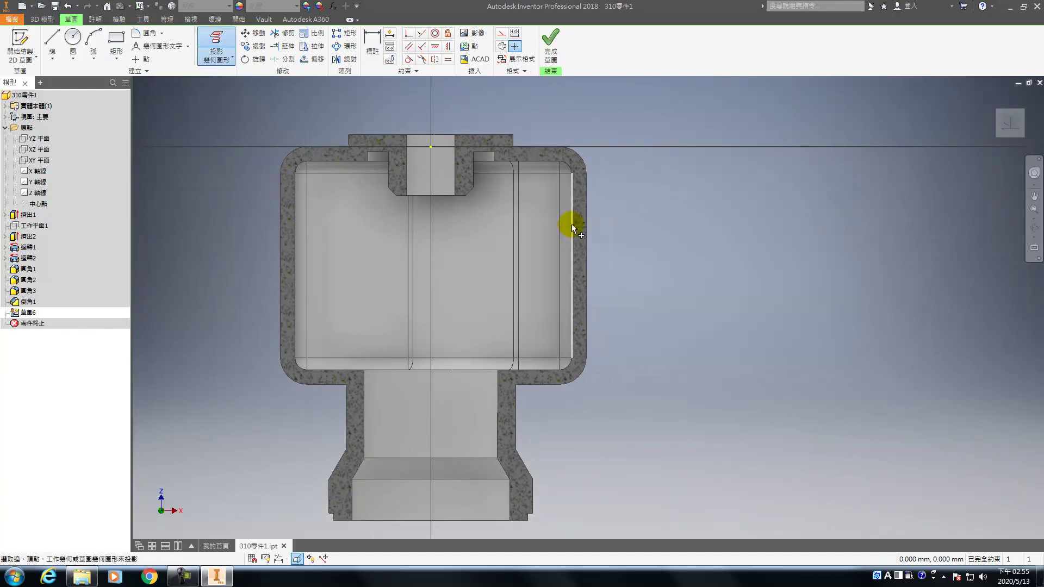
left_click(568, 227)
key("Escape")
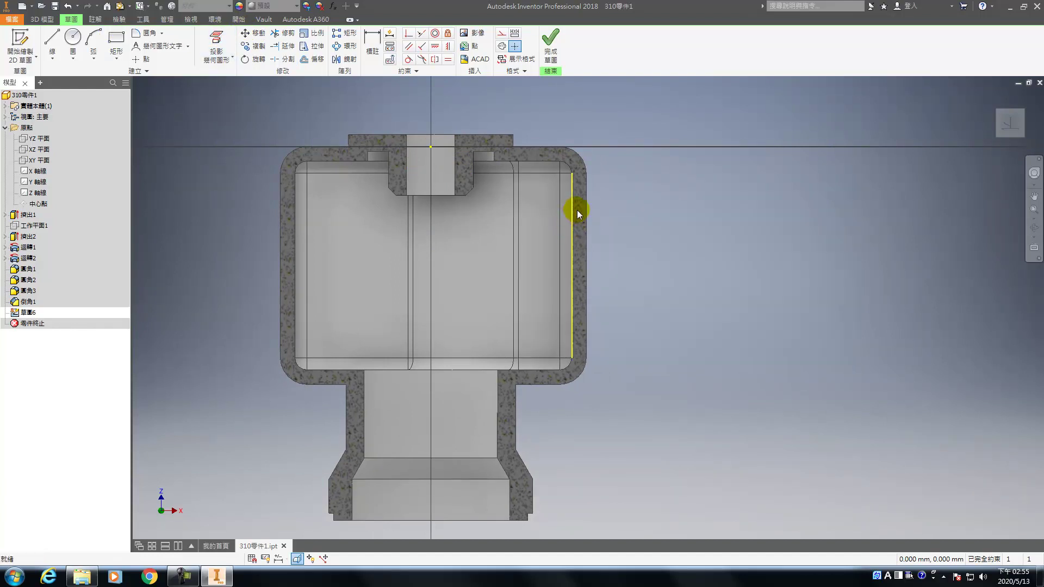
right_click(572, 211)
left_click(598, 210)
- Draw a rectangle inward from the projected cavity wall line and dimension its lower edge 31 mm above the box body's lower outer edge
key("r")
left_click(571, 222)
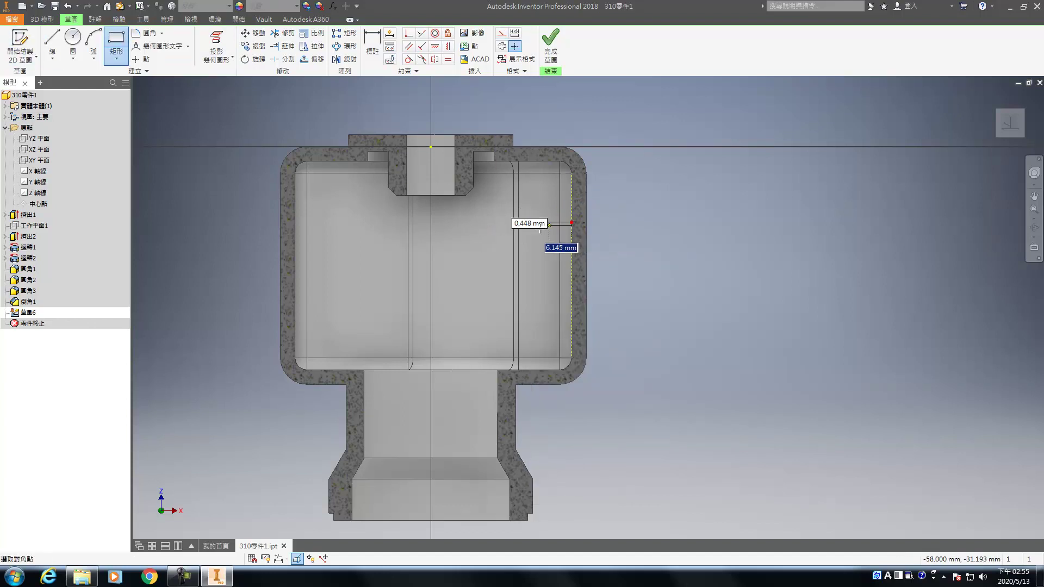
left_click(532, 282)
key("Escape")
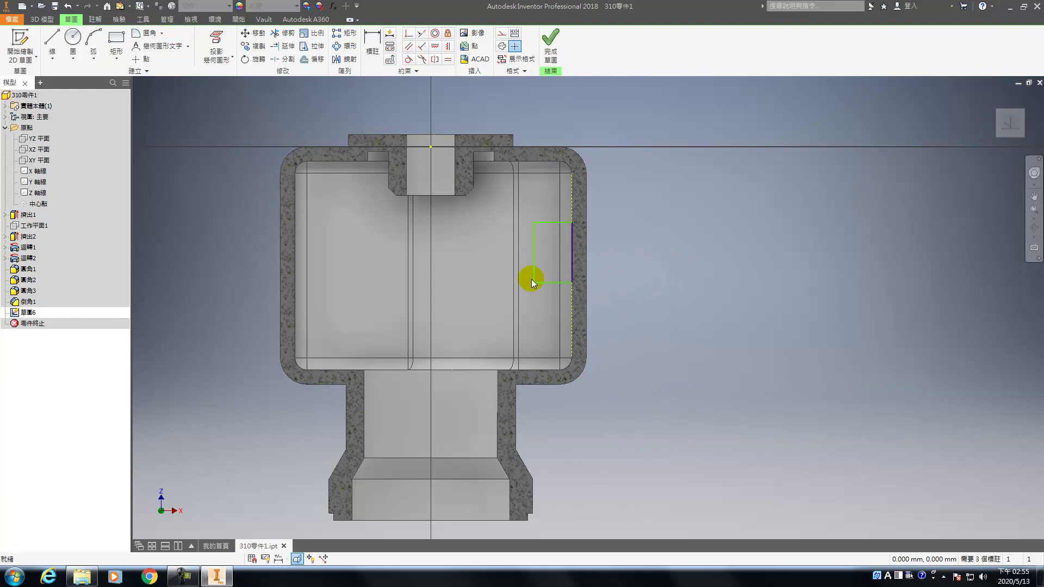
key("d")
left_click(552, 283)
left_click(526, 383)
left_click(602, 353)
type("31")
key("Return")
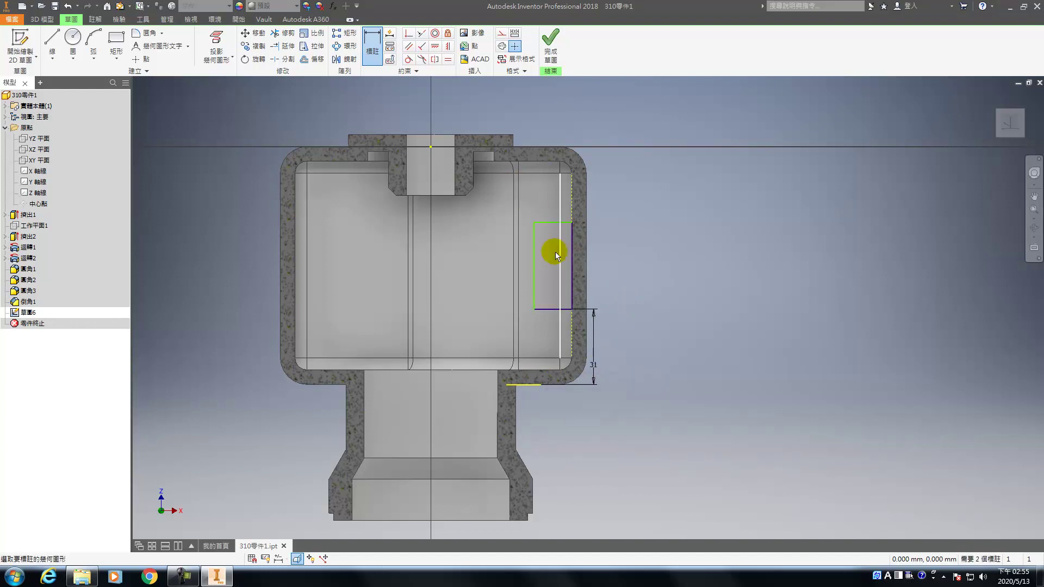
- Dimension the rectangle 36 mm high and 18 mm wide
left_click(533, 240)
left_click(484, 245)
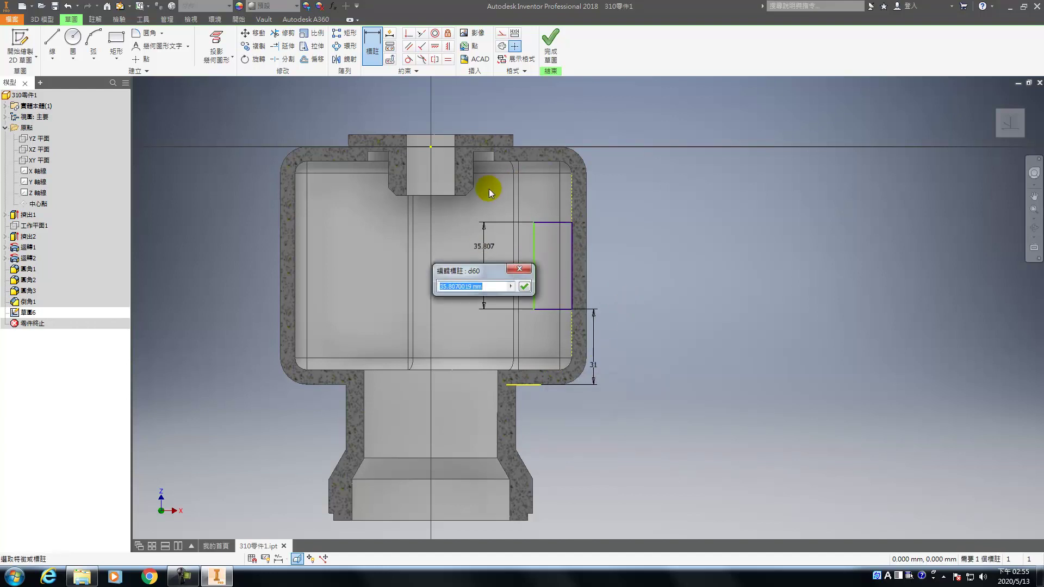
type("36")
key("Return")
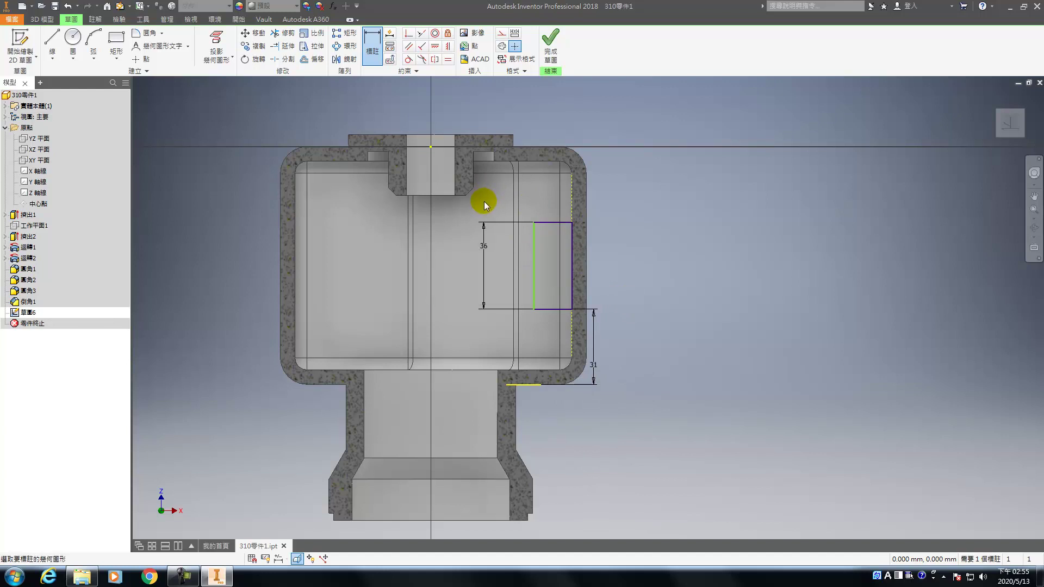
left_click(546, 221)
left_click(539, 208)
type("18")
key("Return")
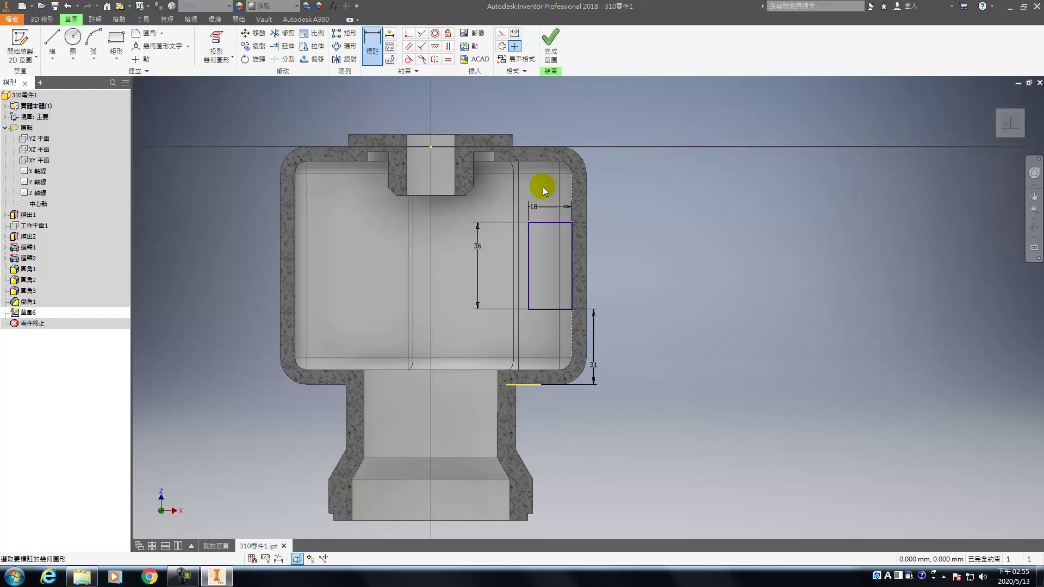
left_click(550, 46)
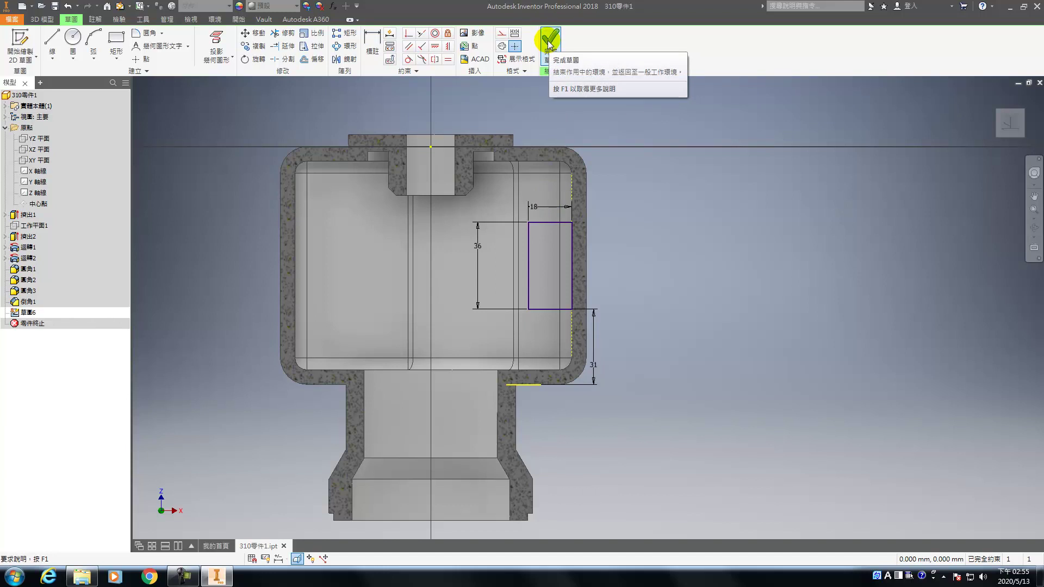
- Round all four corners of the rectangle with 3 mm sketch fillets and finish the sketch
left_click(138, 33)
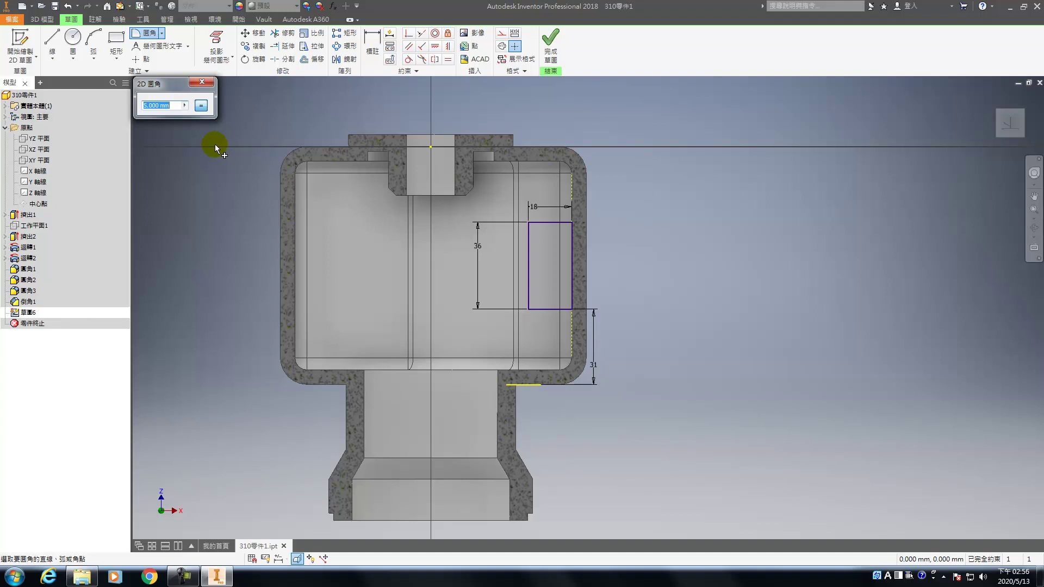
type("3")
left_click(528, 240)
left_click(538, 221)
left_click(547, 221)
left_click(570, 275)
left_click(555, 310)
left_click(529, 301)
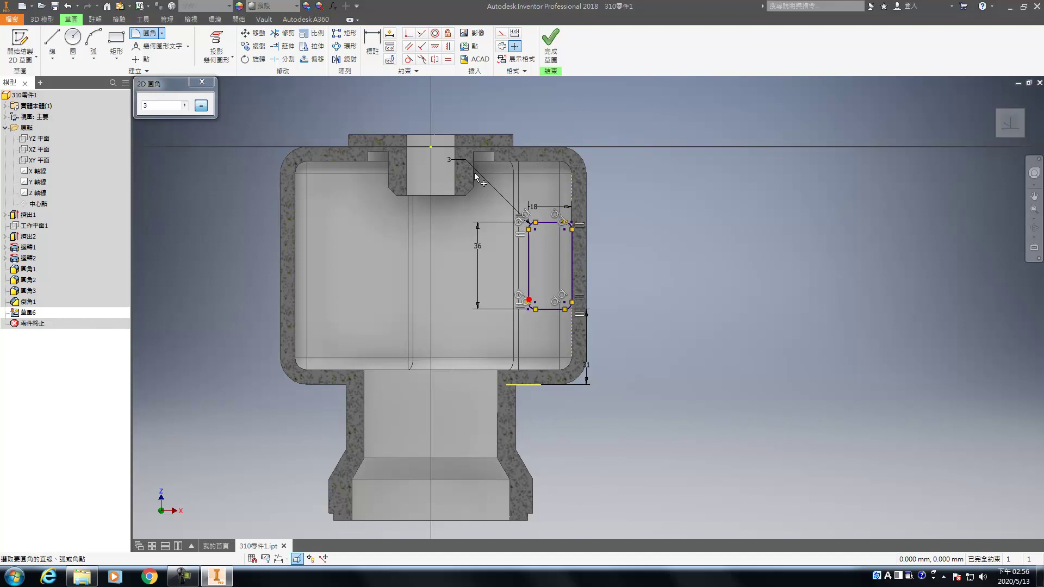
left_click(550, 44)
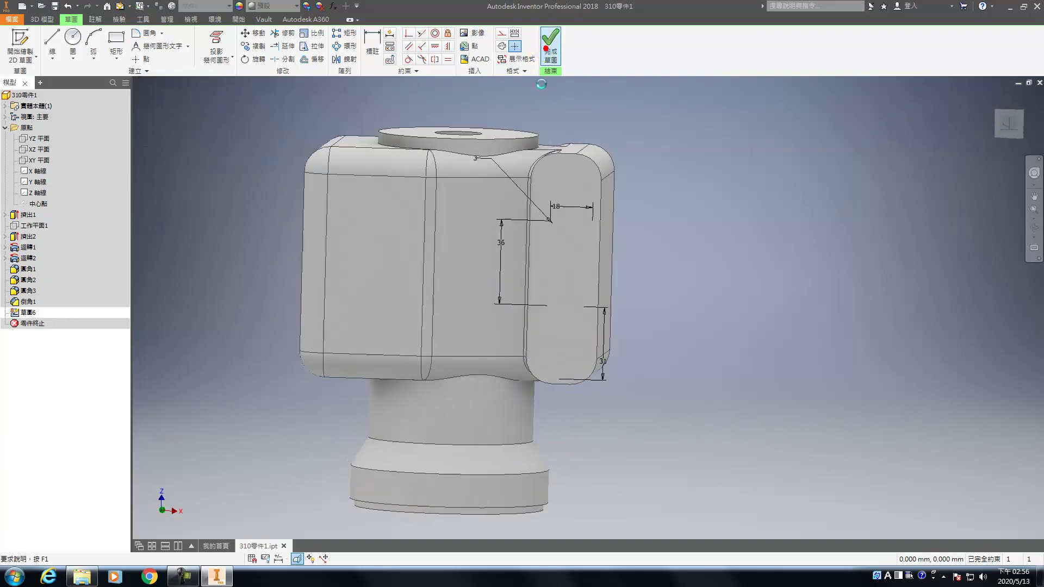
- Extrude the rounded rectangle as a symmetric cut through all of the part
key("e")
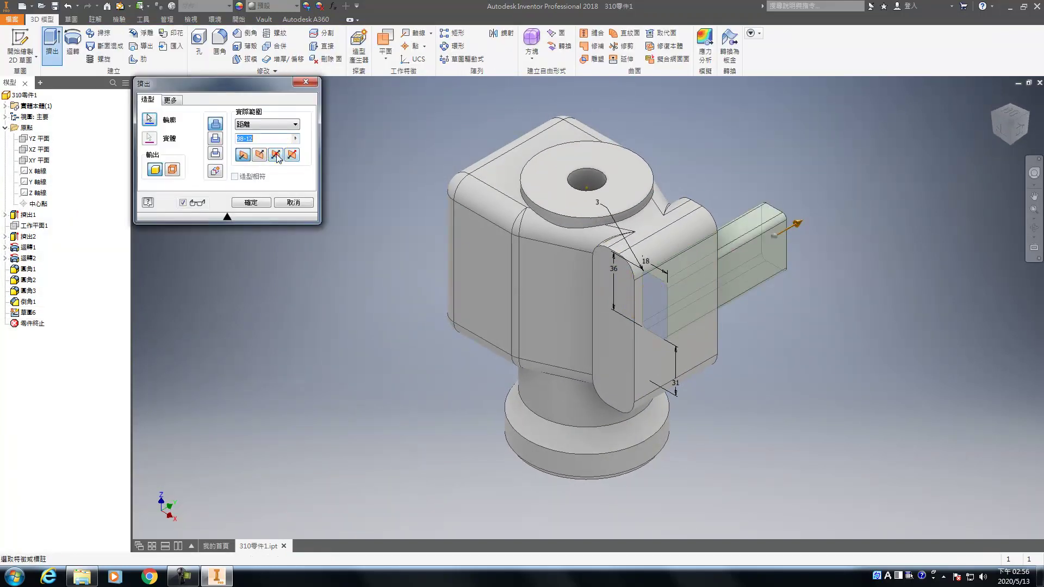
left_click(275, 155)
left_click(216, 139)
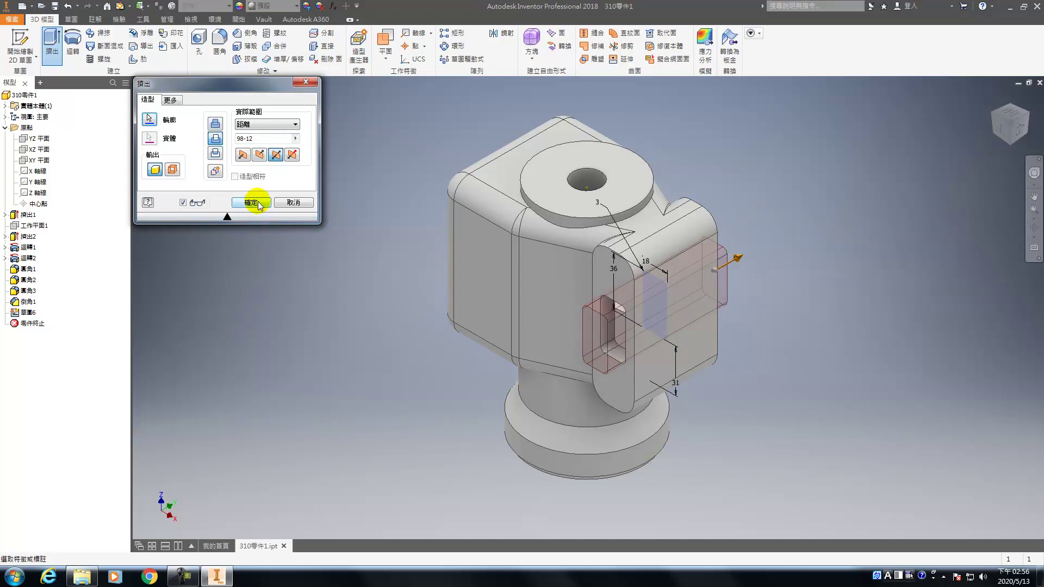
left_click(294, 124)
left_click(257, 162)
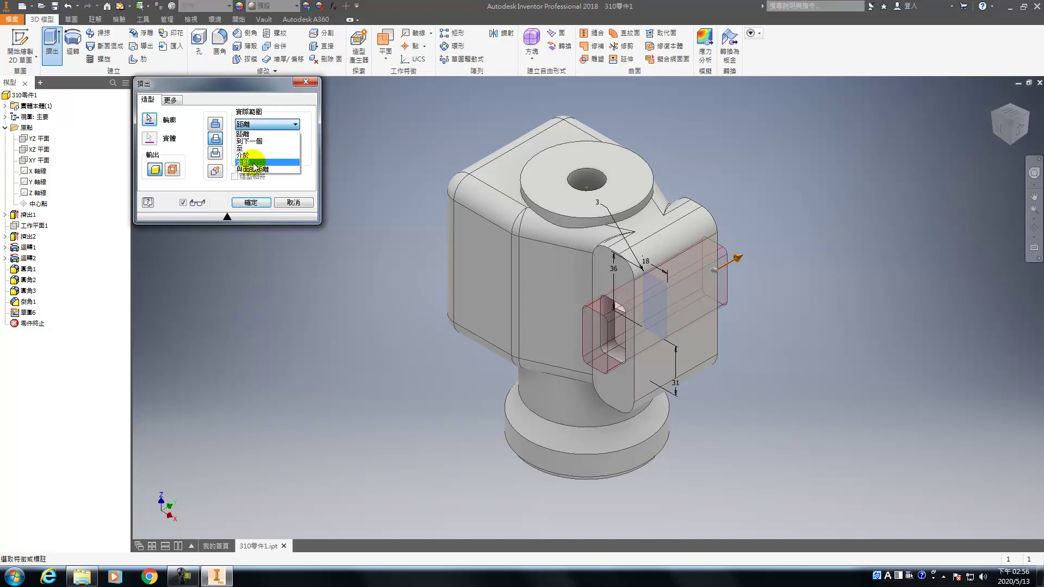
left_click(251, 203)
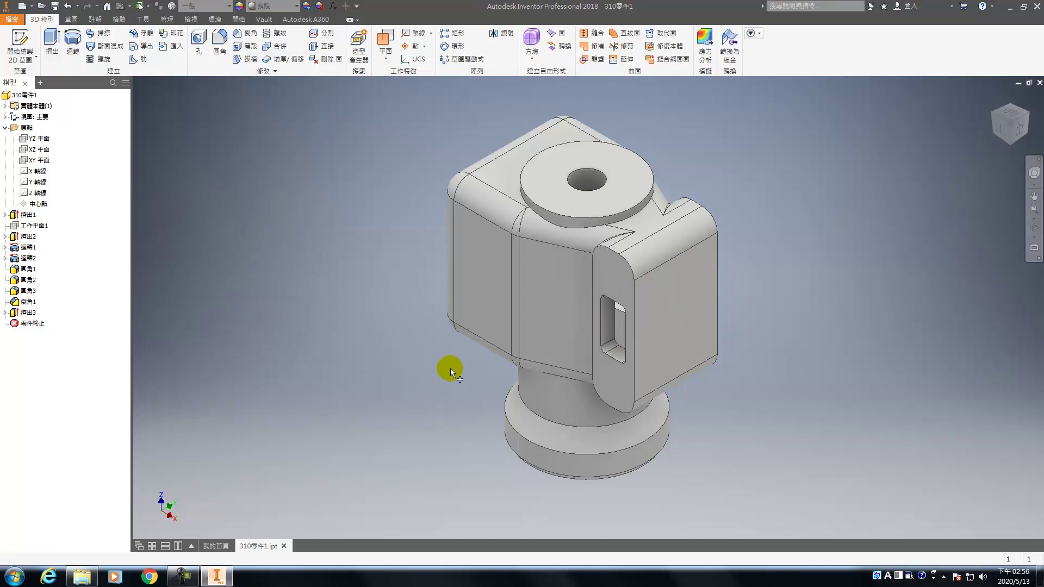
- Fillet the inner edge loops of the rectangular openings on both sides with a 3 mm radius
key("f")
left_click(234, 131)
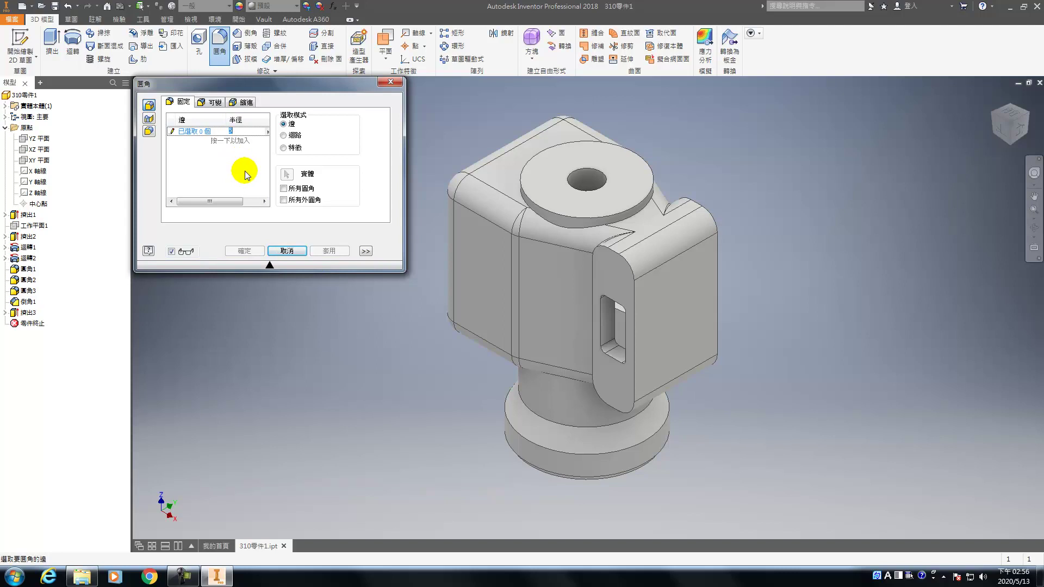
type("3")
left_click(615, 340)
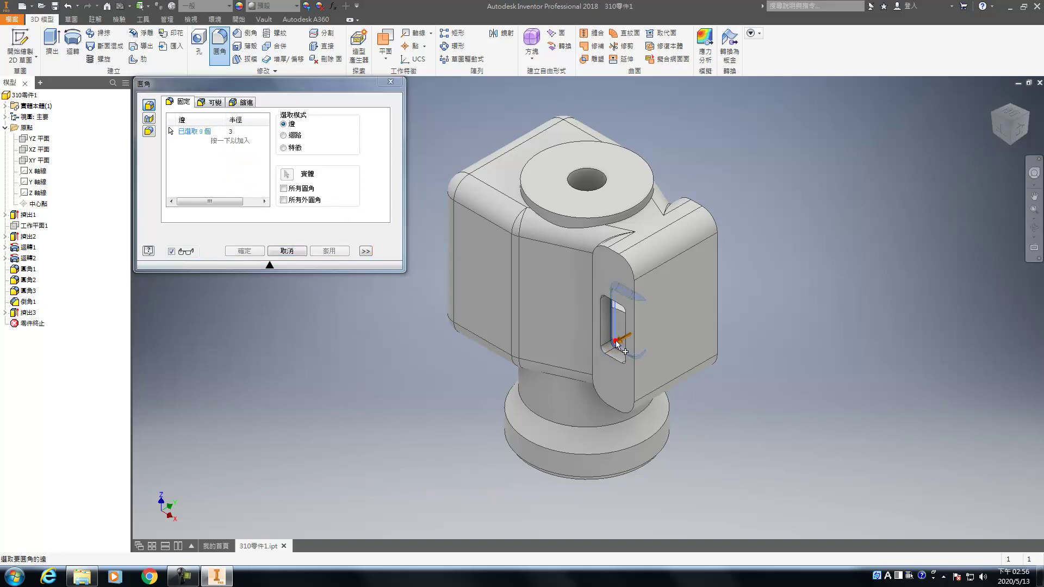
middle_click_drag(616, 341, 676, 354, "shift")
left_click(677, 315)
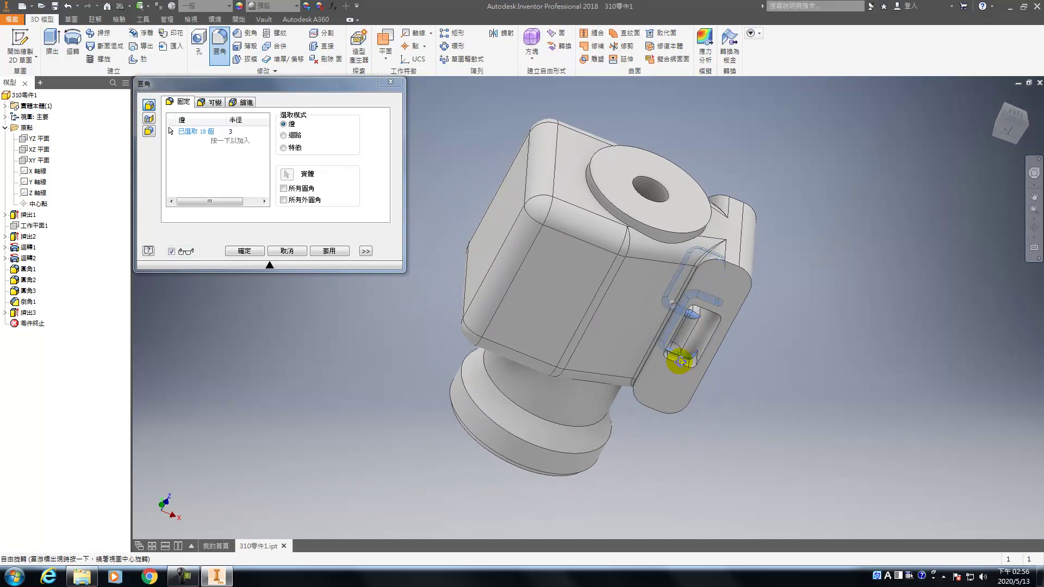
left_click(330, 251)
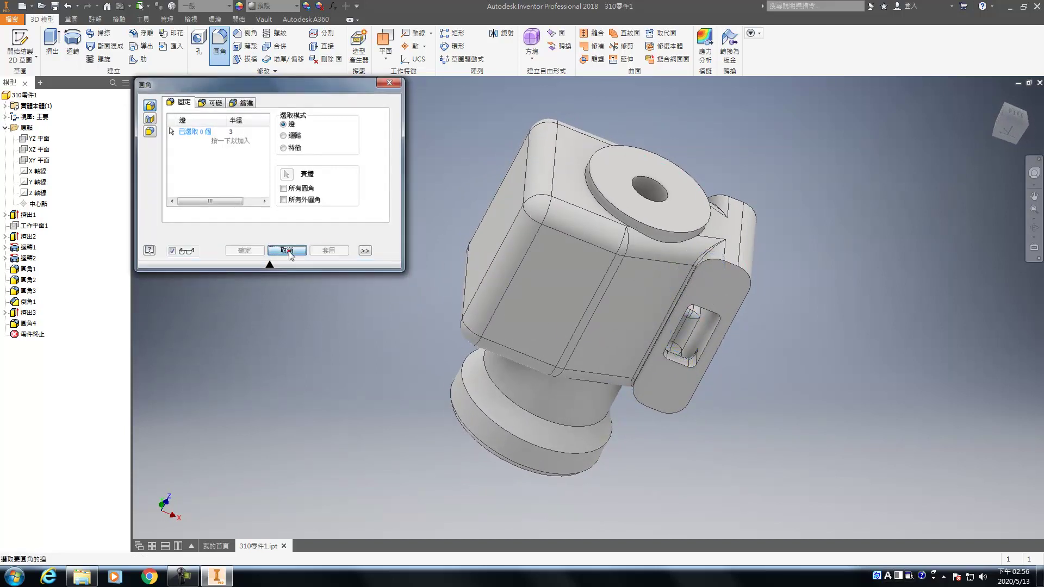
key("Escape")
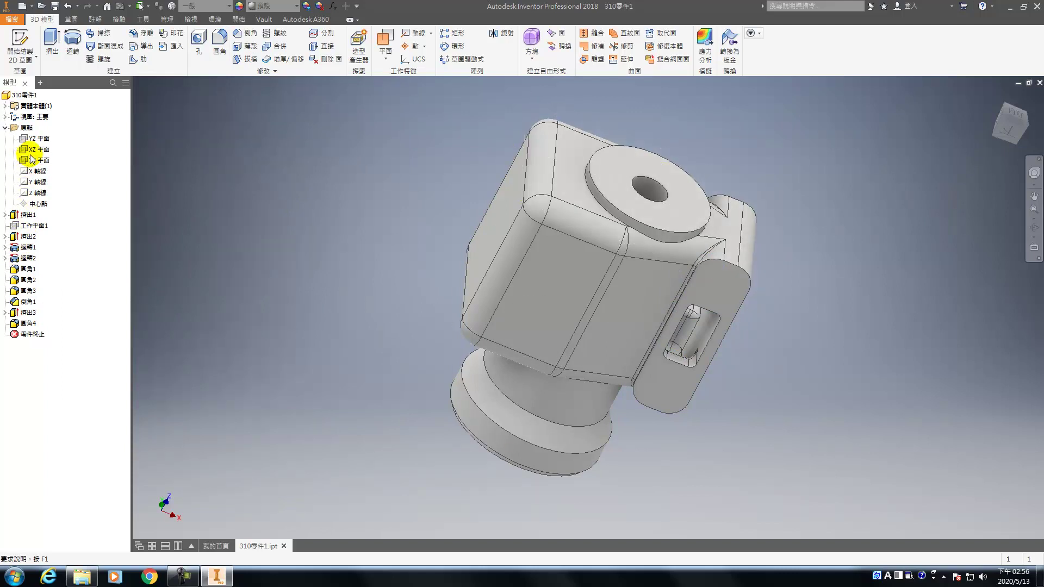
- Start a sketch on the flat face around the rectangular opening and place one point above and one below the opening
left_click(728, 291)
key("s")
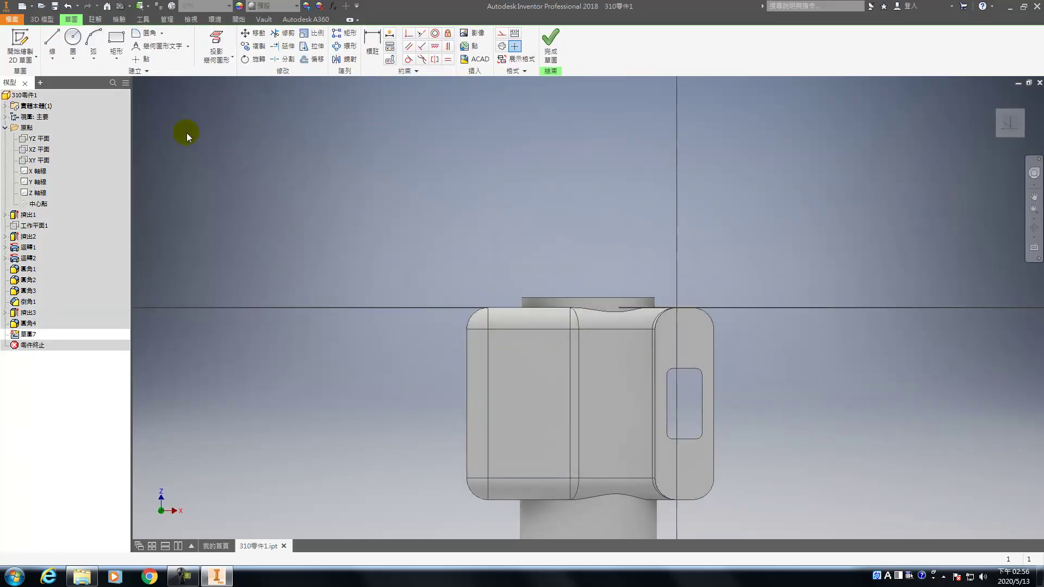
left_click(147, 59)
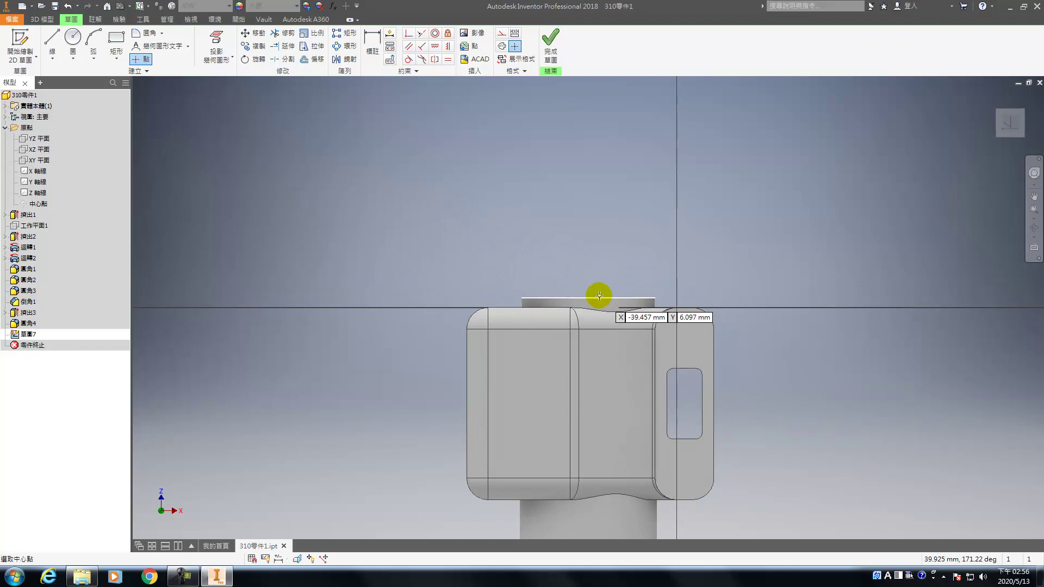
left_click(682, 344)
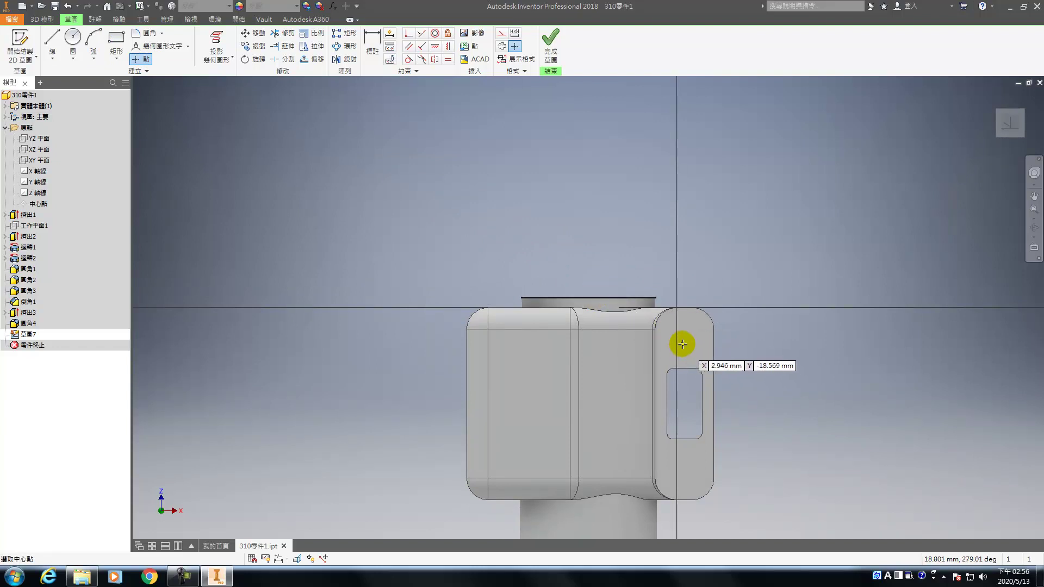
left_click(683, 468)
key("Escape")
- Slice the part at the sketch plane and align the two points with a vertical constraint
key("F7")
middle_click_drag(587, 415, 437, 327)
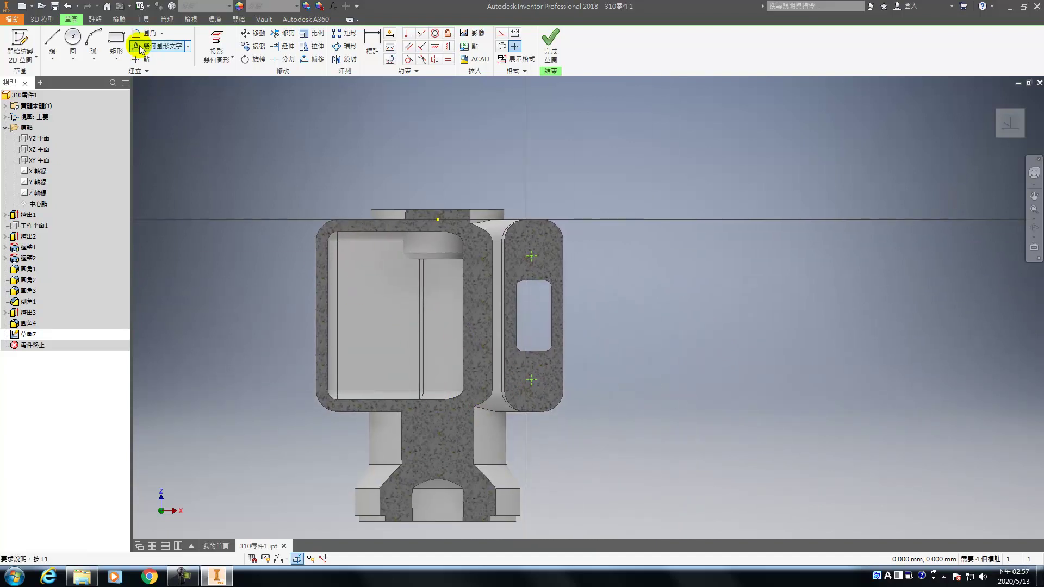
left_click(448, 45)
left_click(531, 255)
left_click(531, 380)
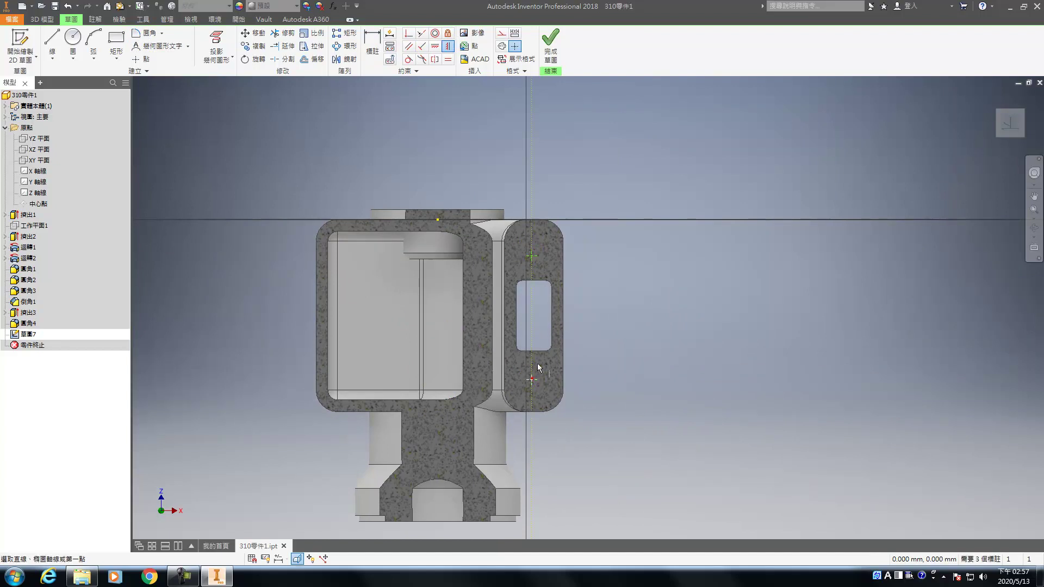
key("Escape")
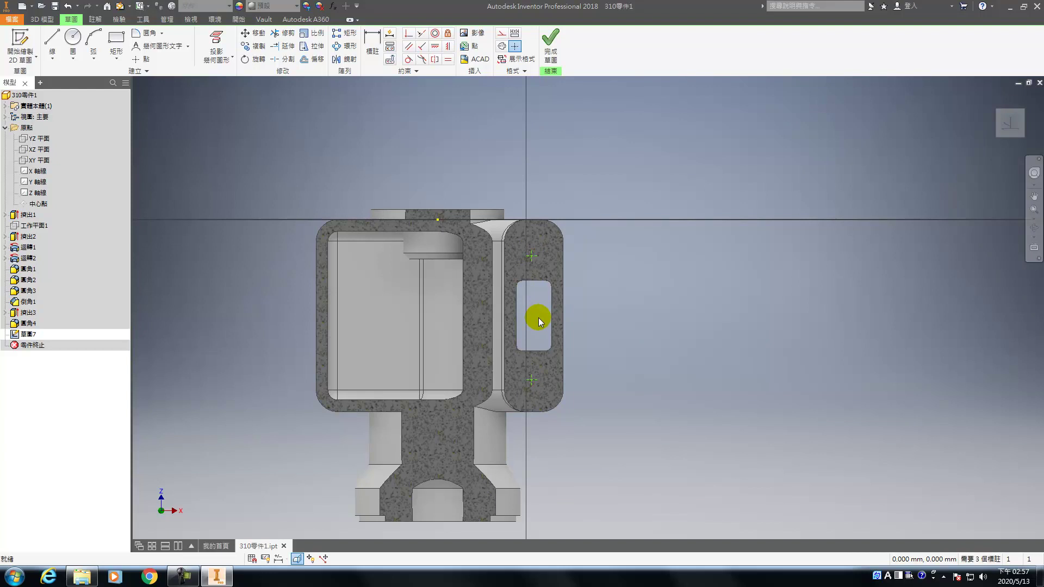
- Dimension the vertical distance between the two sketch points as 66 mm
key("d")
left_click(532, 256)
left_click(532, 380)
left_click(626, 320)
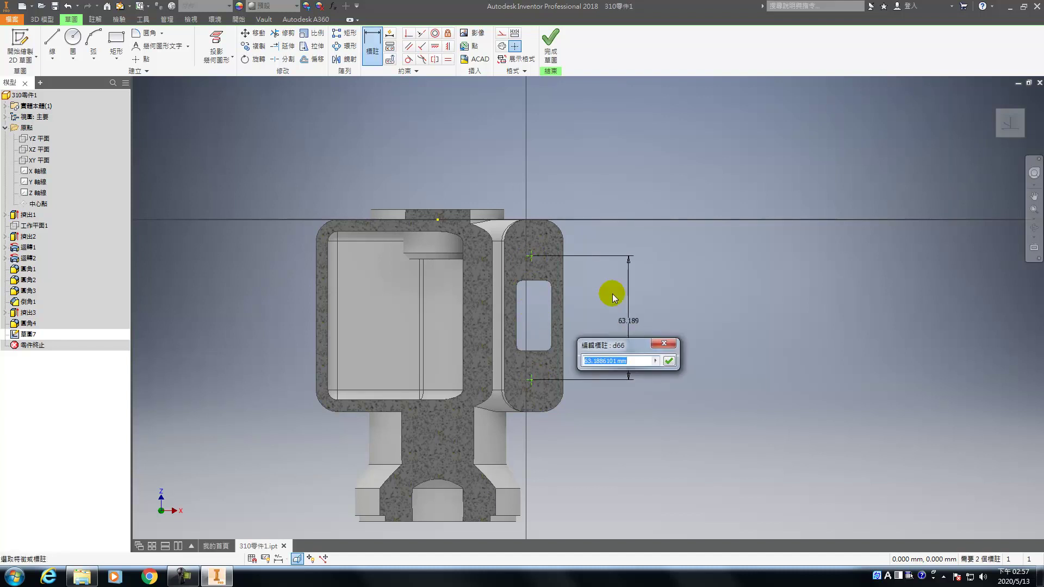
type("66")
key("Return")
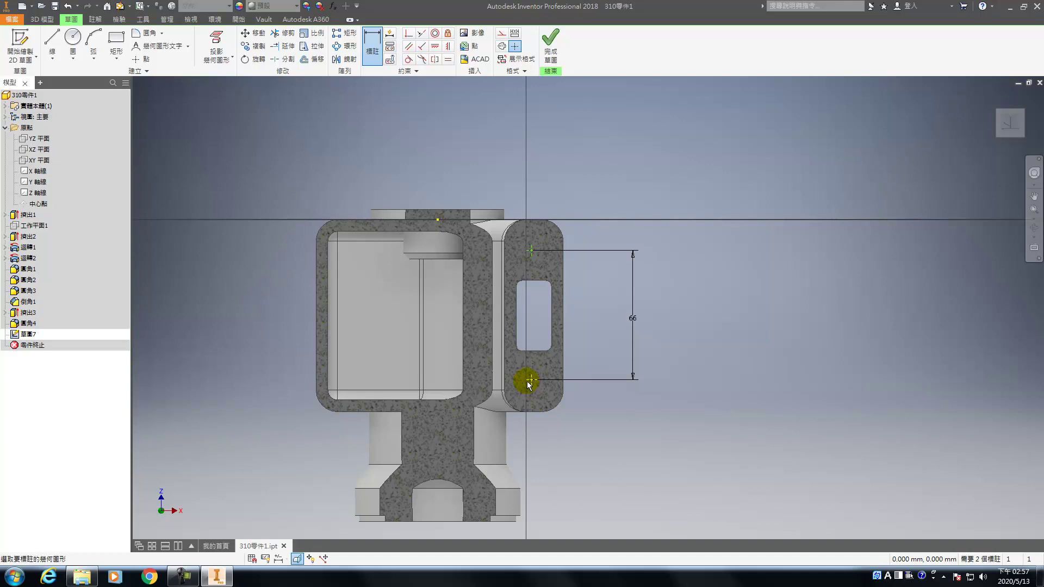
- Dimension the lower point 73 mm above the bottom edge of the part's base
left_click(529, 380)
left_click(499, 521)
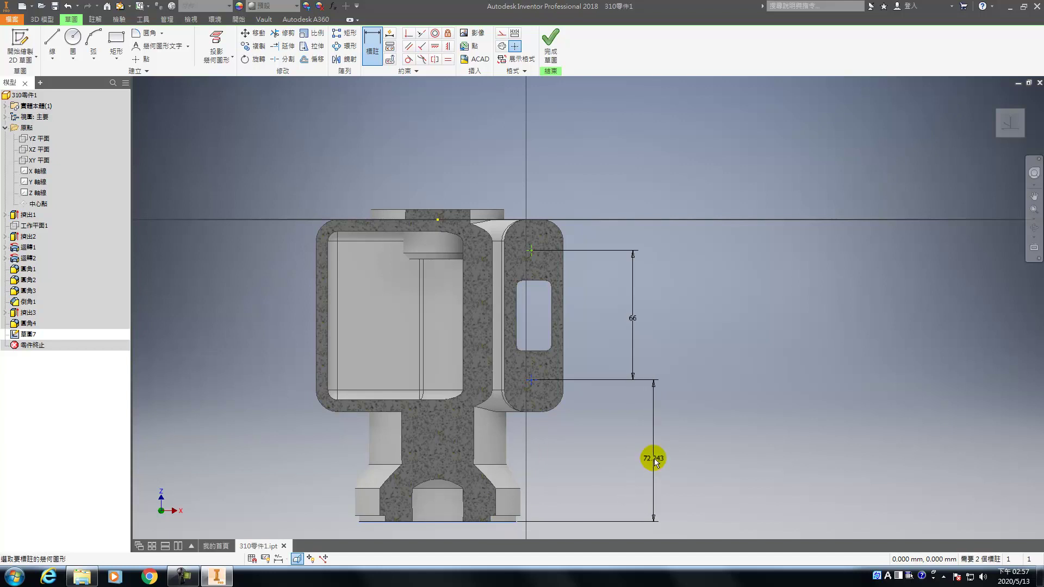
left_click(662, 452)
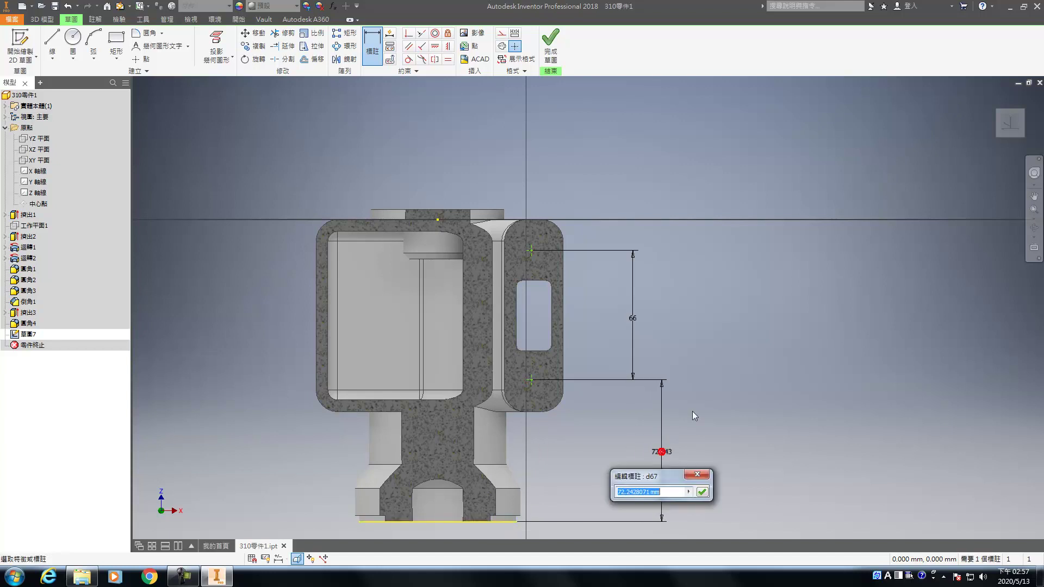
type("73")
key("Return")
key("Escape")
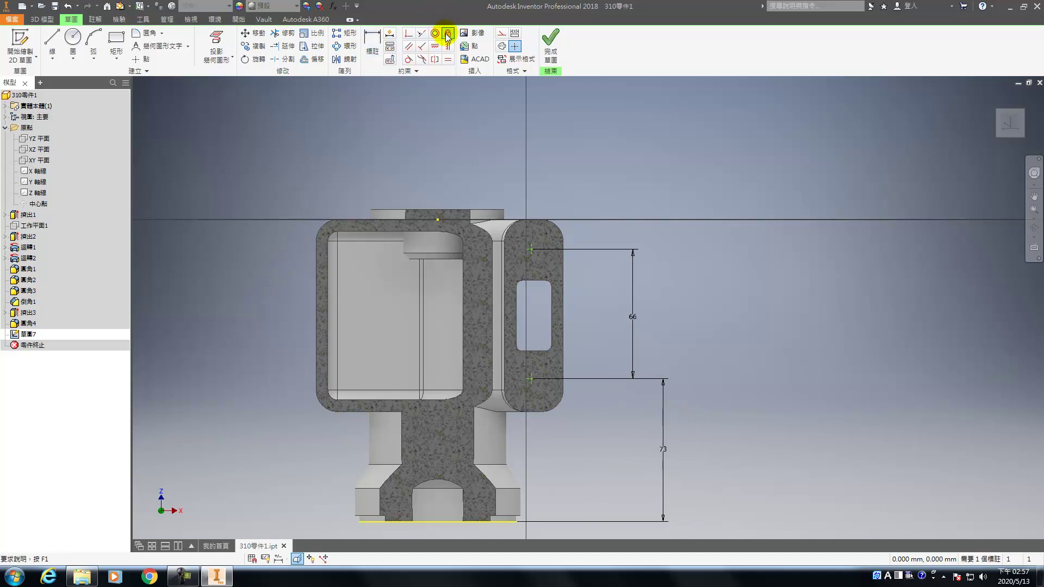
- Try to apply the vertical constraint between the upper and lower points again
left_click(448, 48)
left_click(531, 249)
left_click(531, 377)
key("Escape")
key("Escape")
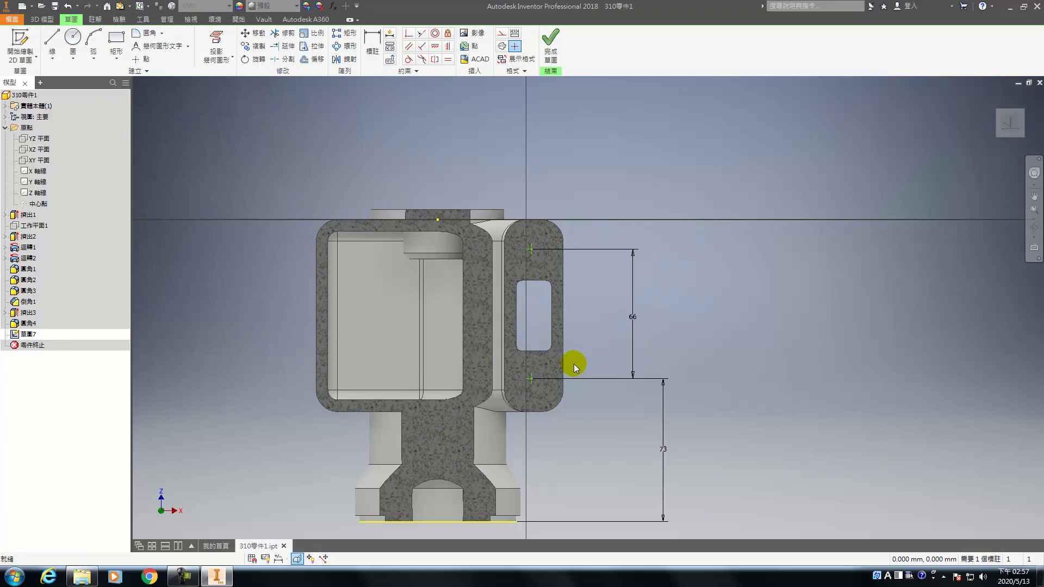
- Dimension the upper point 49 mm horizontally from the projected part origin and finish the sketch
key("d")
left_click(531, 250)
left_click(437, 220)
left_click(499, 185)
type("49")
key("Return")
left_click(551, 52)
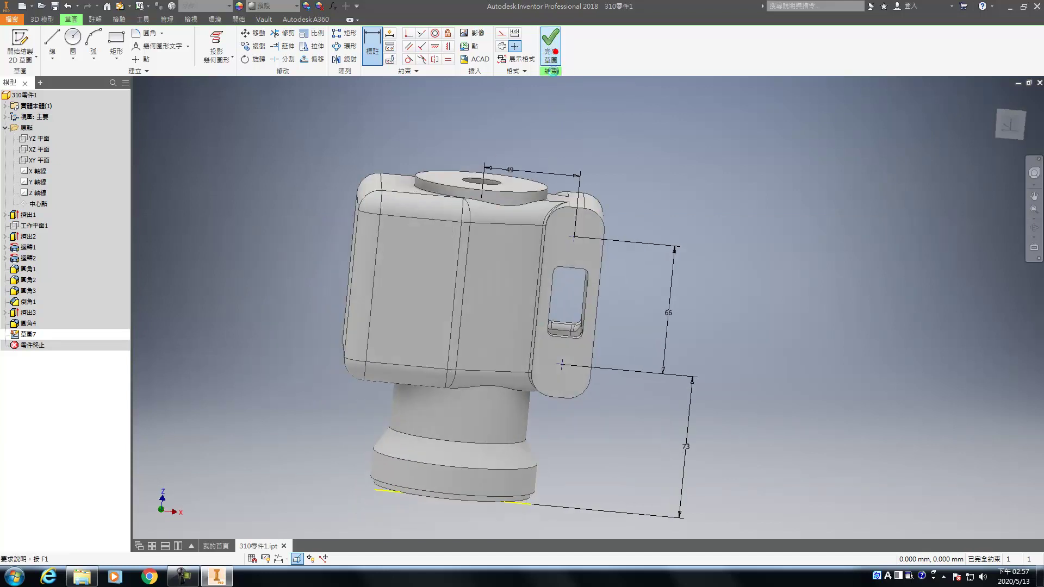
- Start a hole feature at the two sketch points and define it as tapped with ISO Metric profile threads, size 10, M10x1.5
key("h")
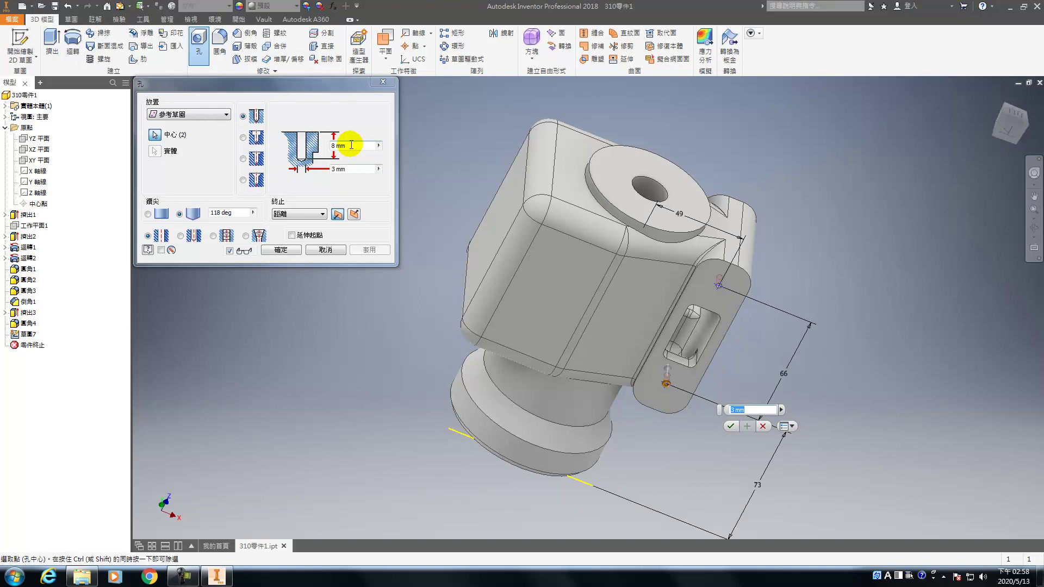
left_click(230, 228)
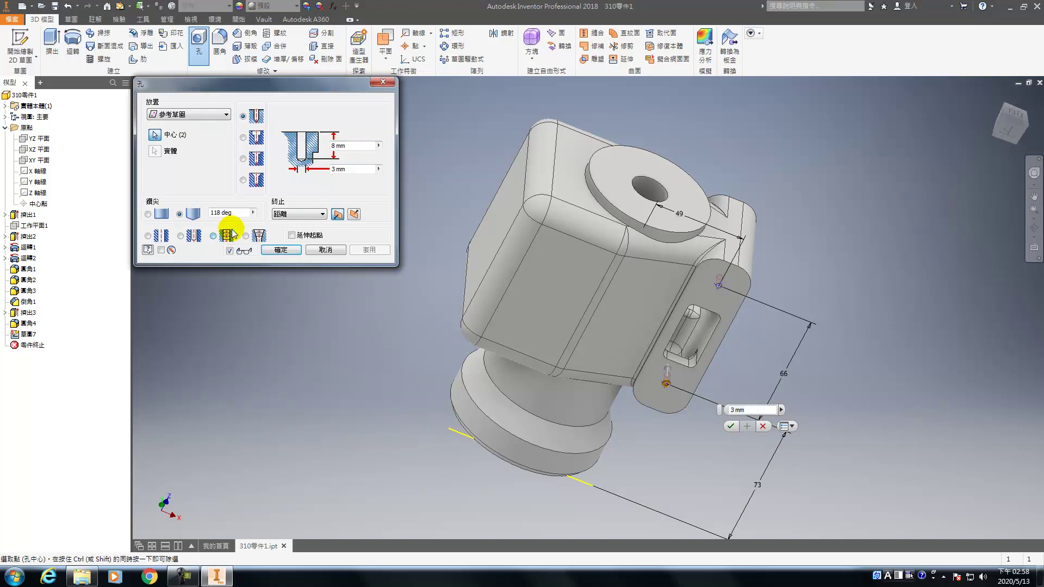
left_click(231, 234)
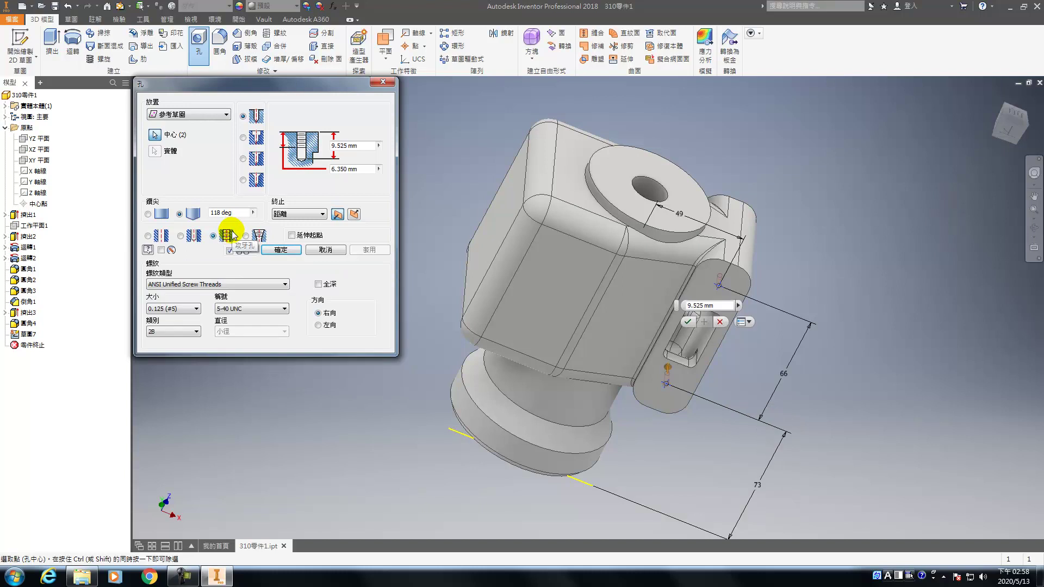
left_click(212, 284)
left_click(189, 308)
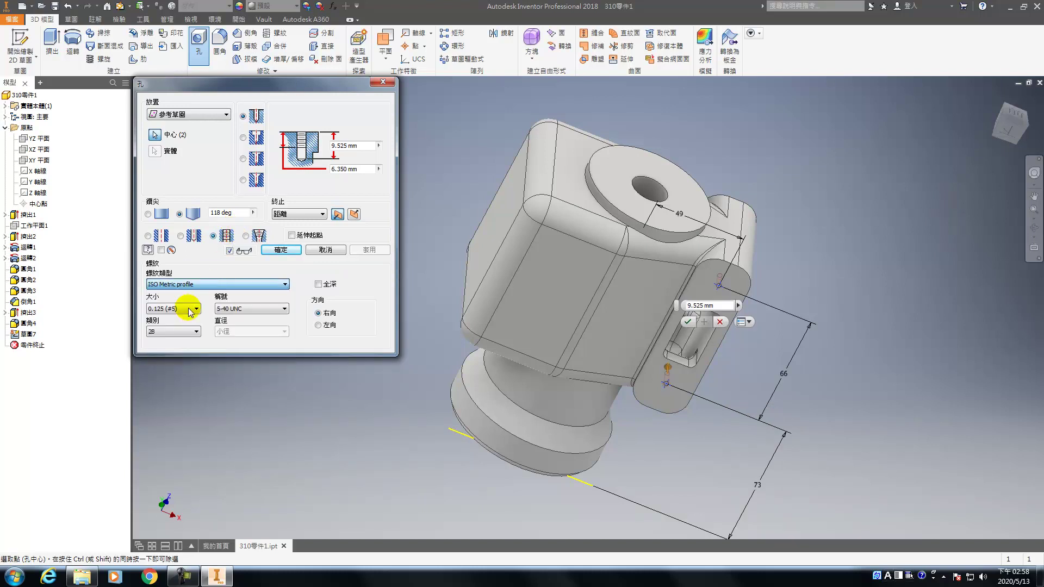
left_click(189, 308)
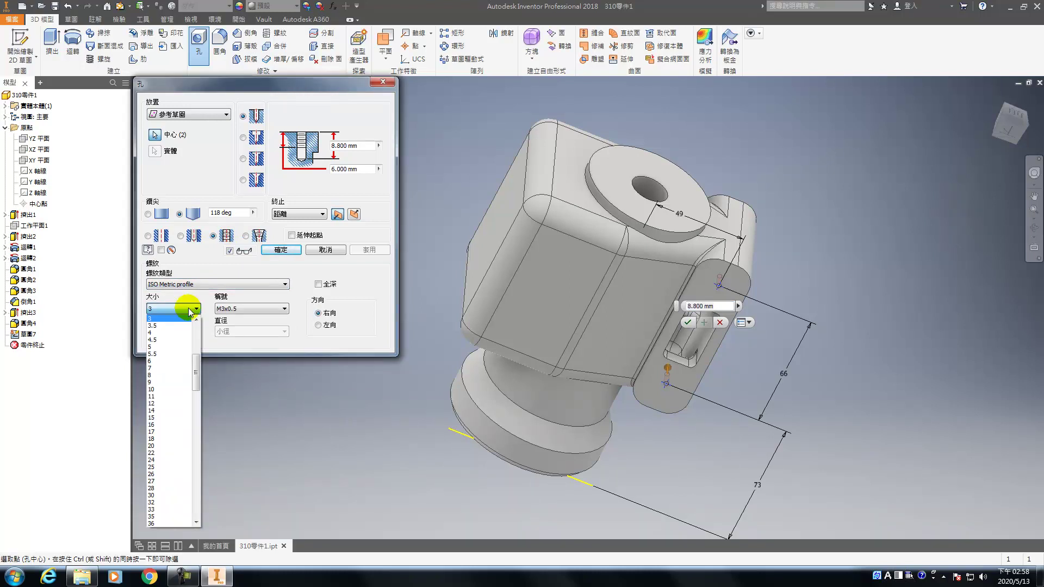
left_click(159, 389)
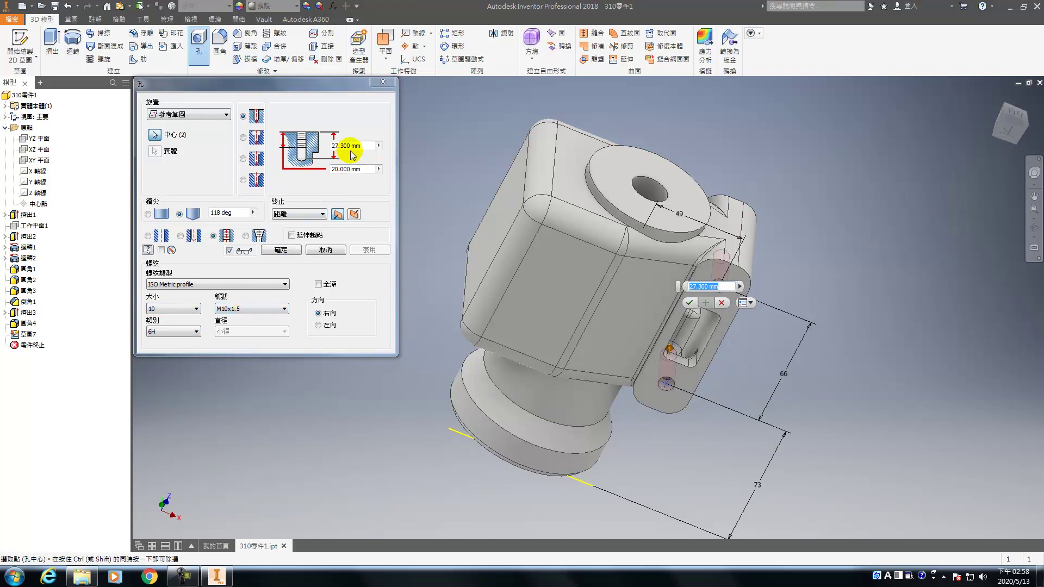
- Make the two tapped holes go through all with full-depth threads and create them
left_click(300, 213)
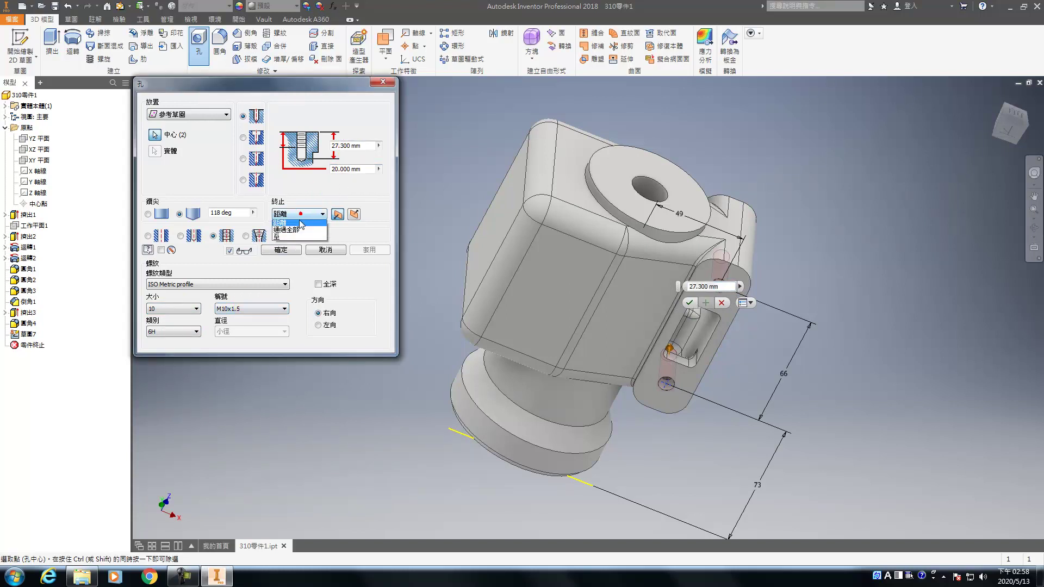
left_click(298, 230)
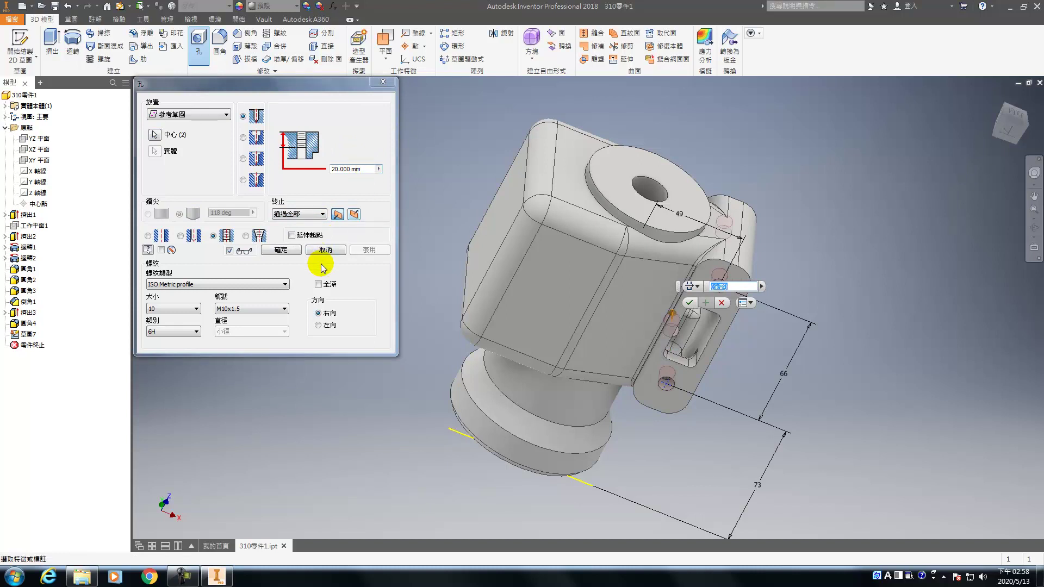
left_click(318, 284)
left_click(280, 249)
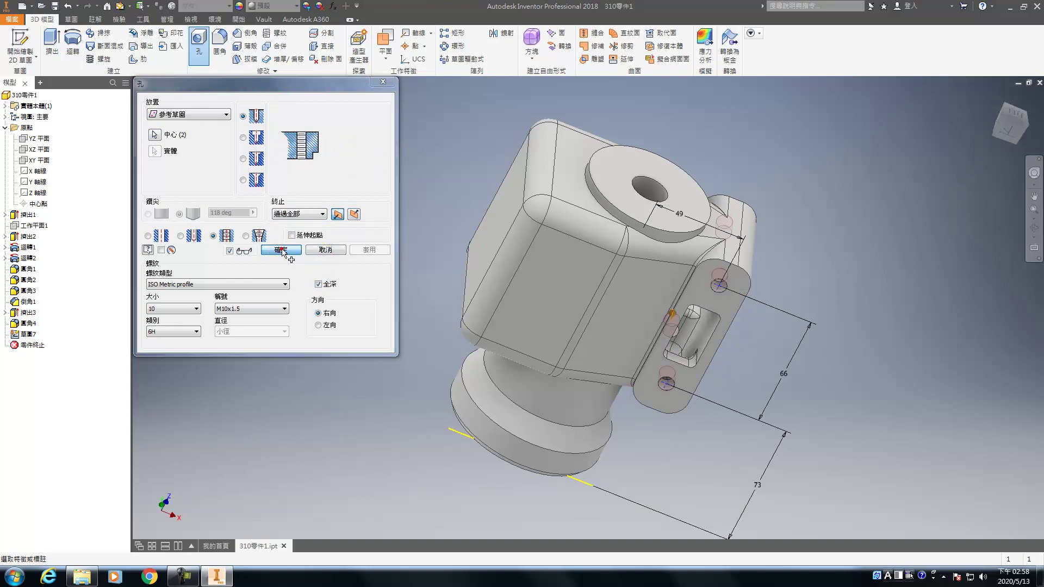
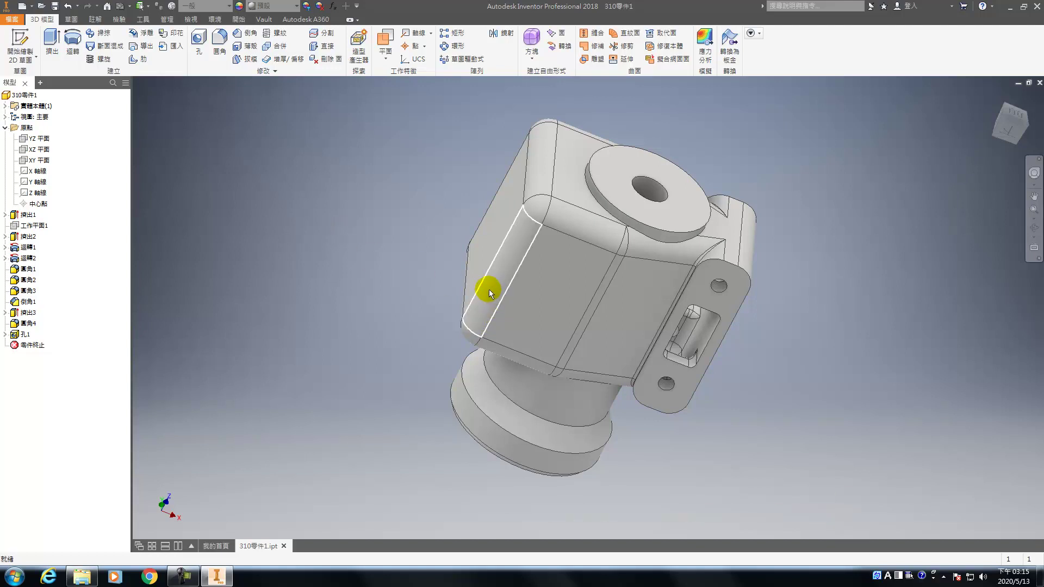
- Start a sketch on the narrow outer ring face on the underside of the revolved base and orient its view
mouse_move(506, 307)
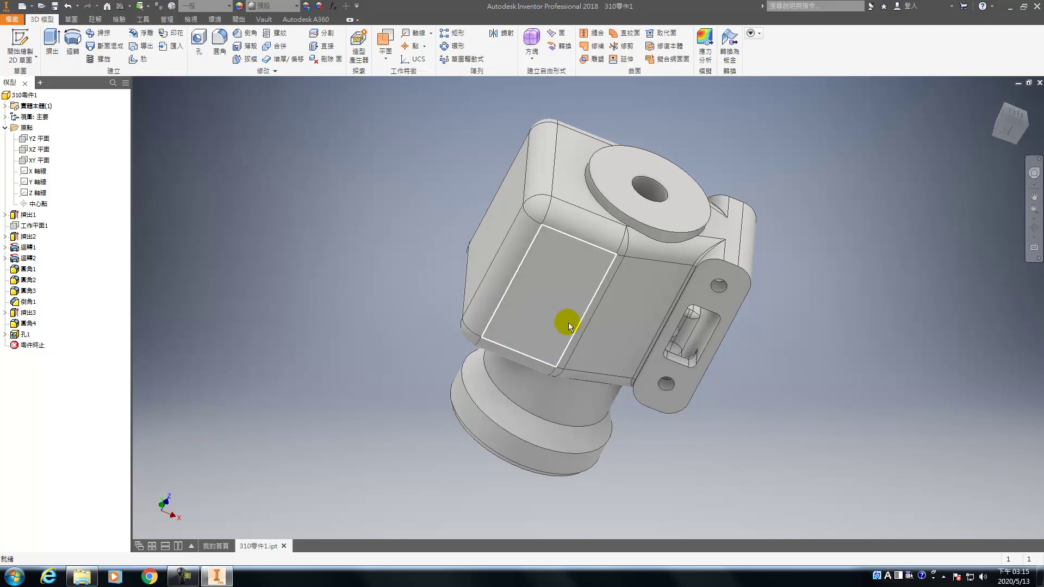
mouse_move(585, 341)
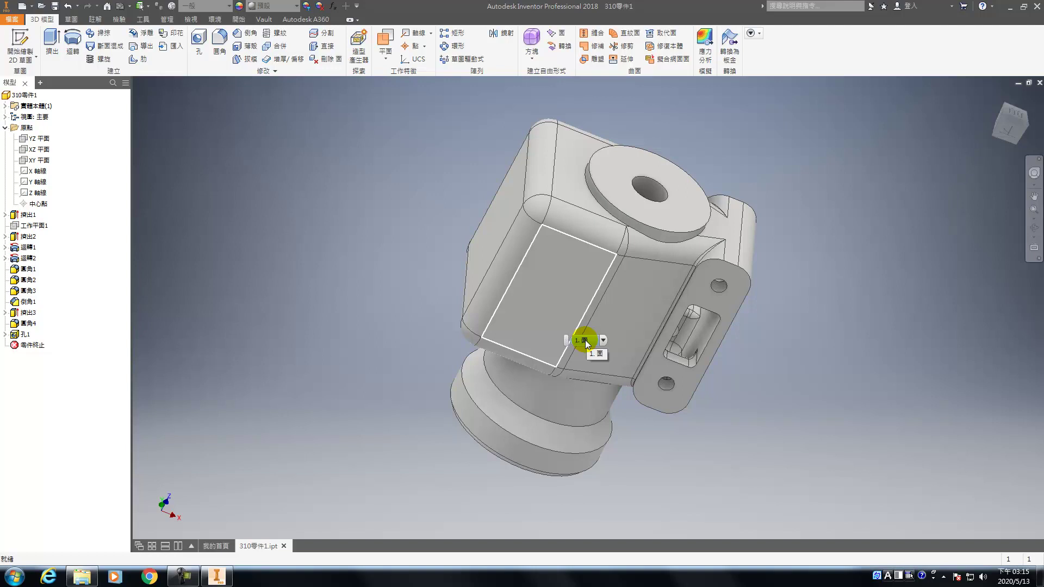
key("F4")
left_click_drag(520, 388, 568, 285)
scroll(472, 358, "down", 3)
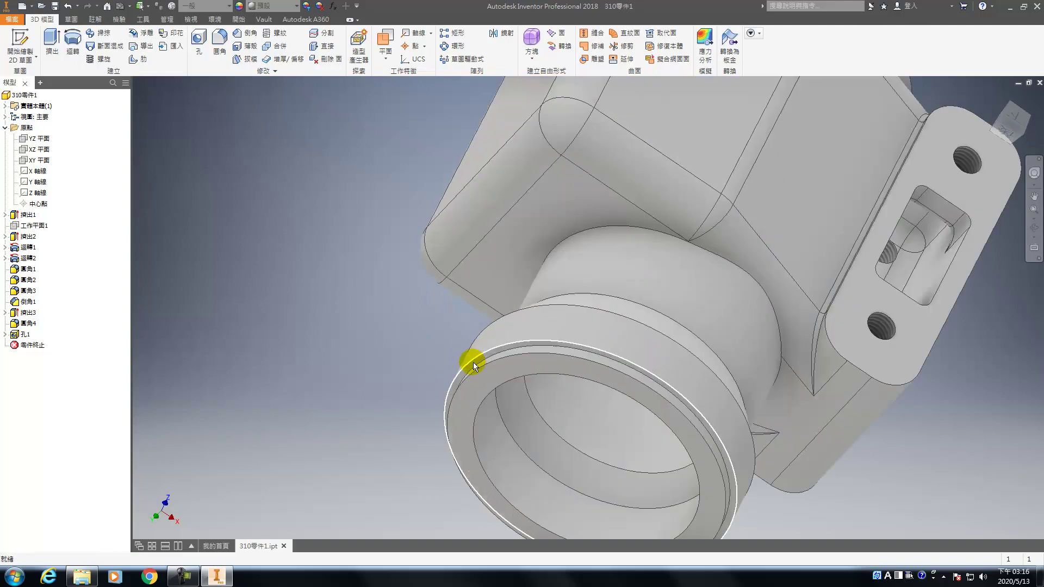
left_click(473, 363)
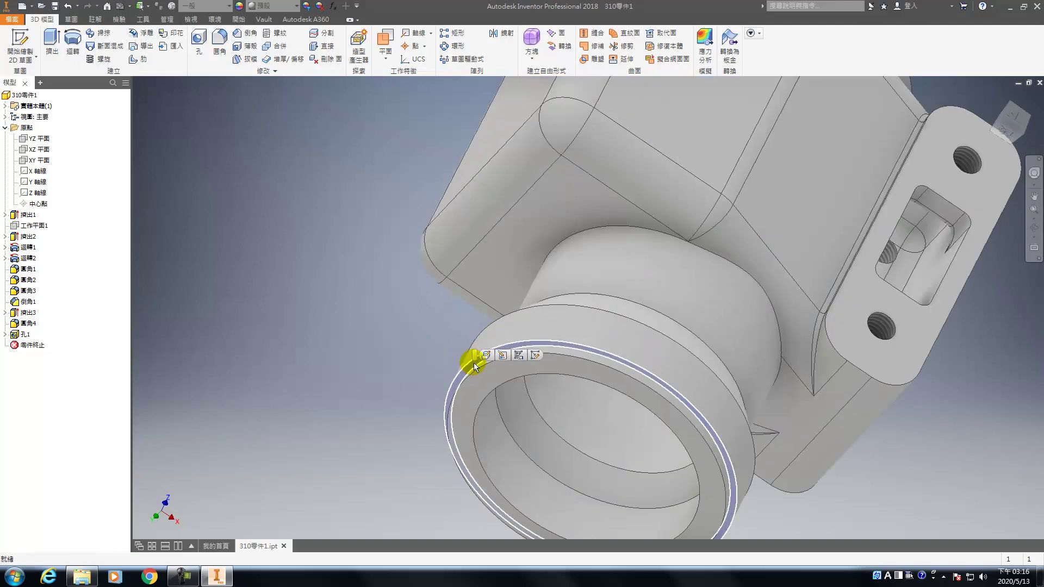
key("s")
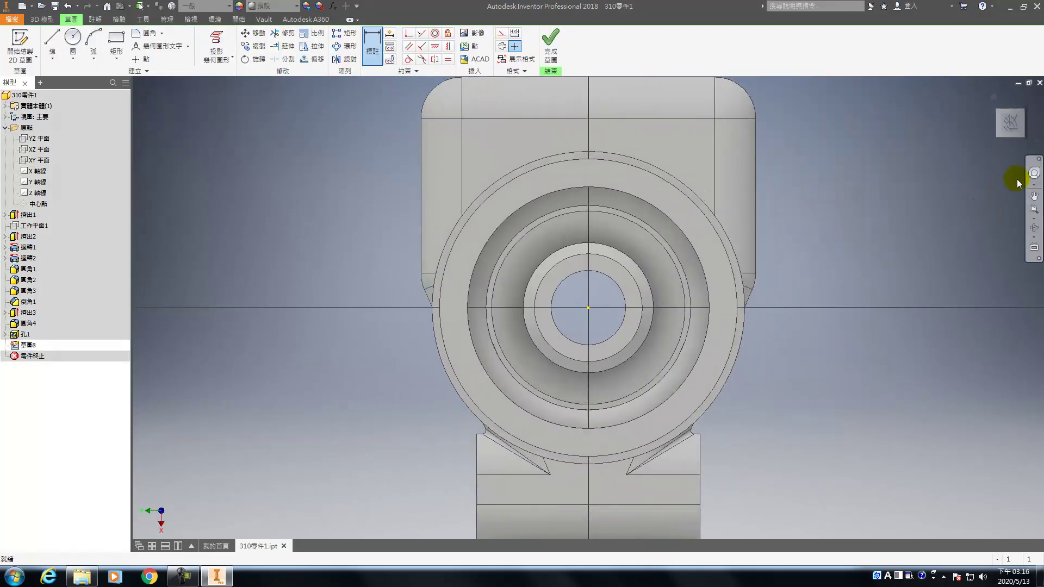
left_click(1027, 109)
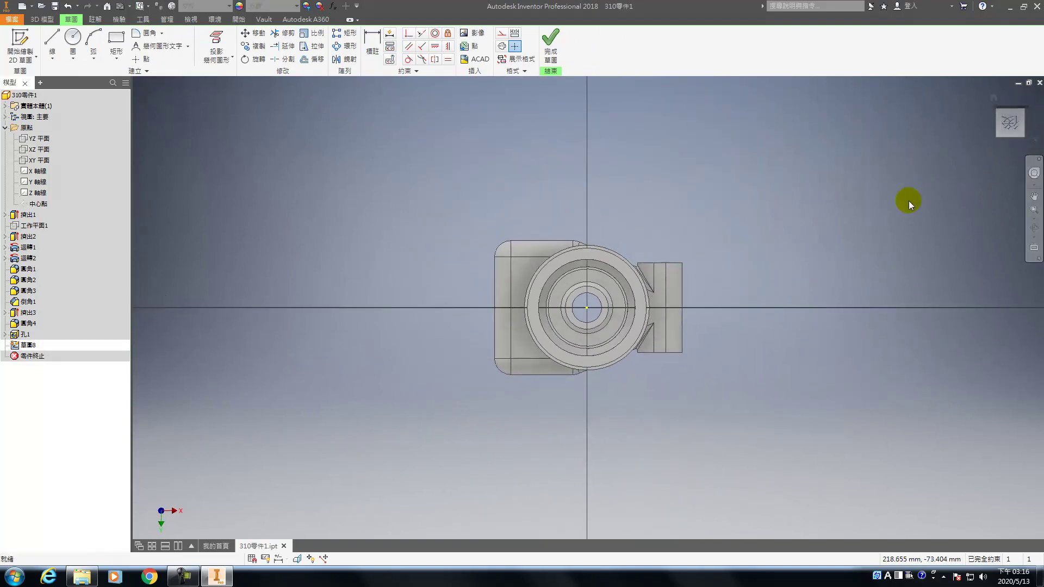
- Draw a 90 x 90 mm two-point center rectangle centred on the base's origin
left_click(117, 58)
left_click(136, 123)
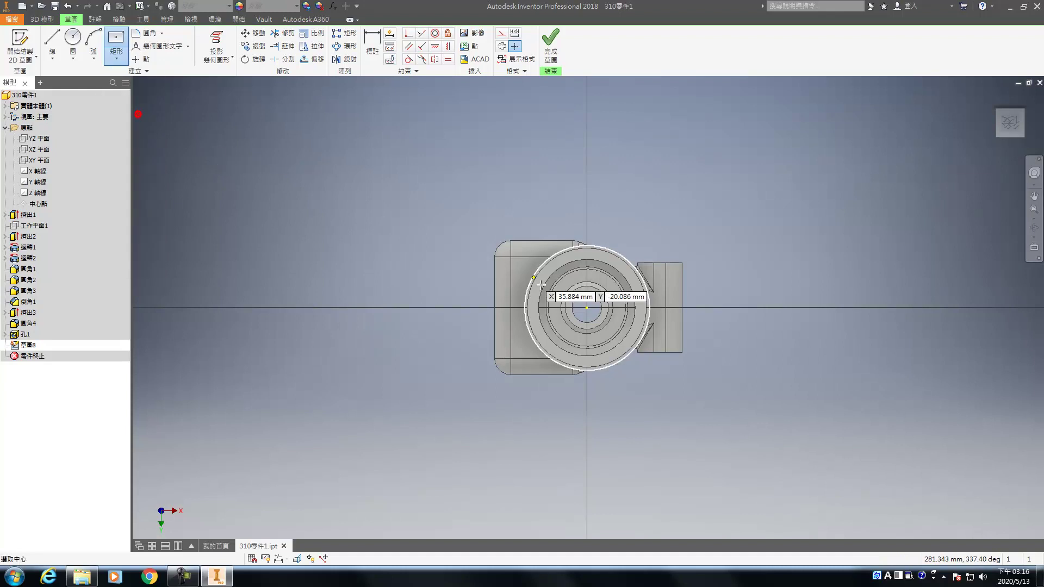
left_click(587, 308)
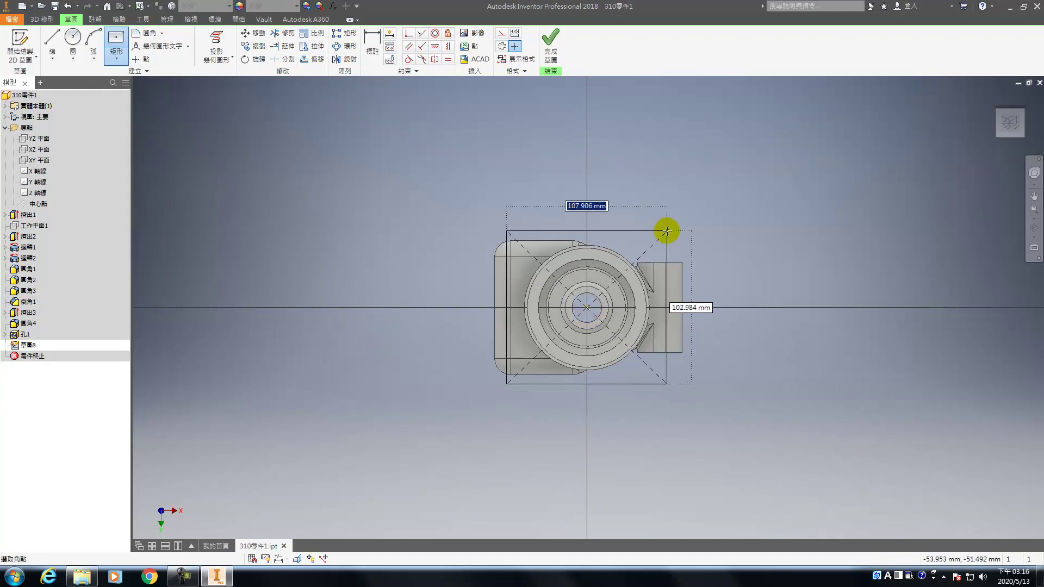
type("90")
key("Tab")
type("90")
key("Return")
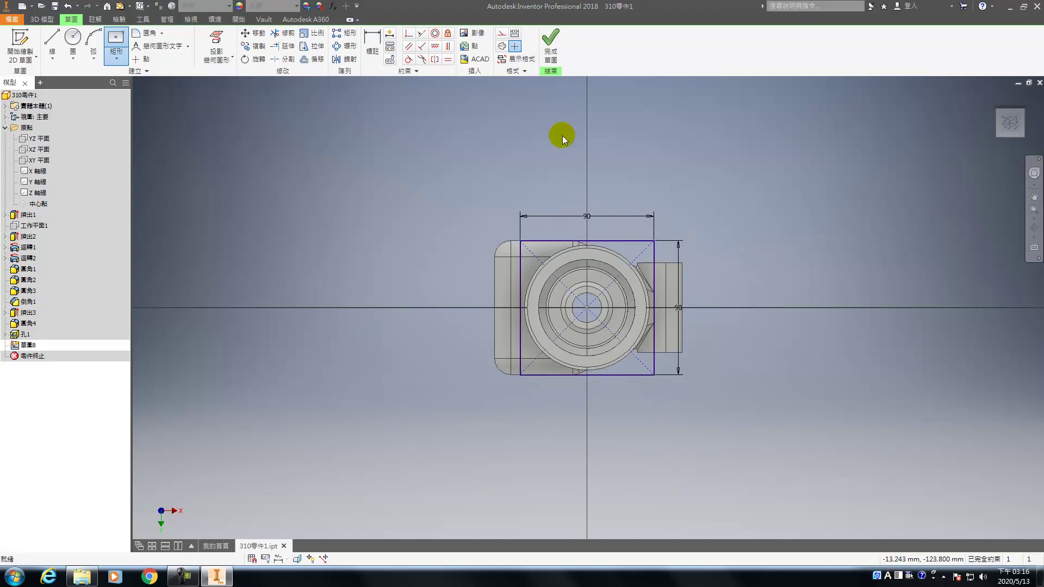
key("Escape")
- Round all four corners of the square with 12 mm sketch fillets
left_click(149, 33)
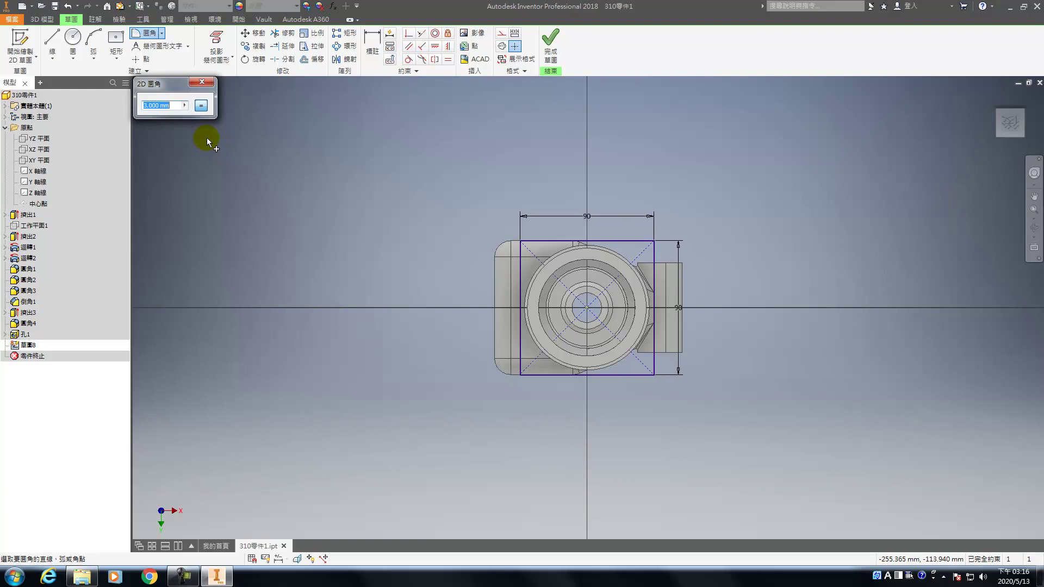
type("12")
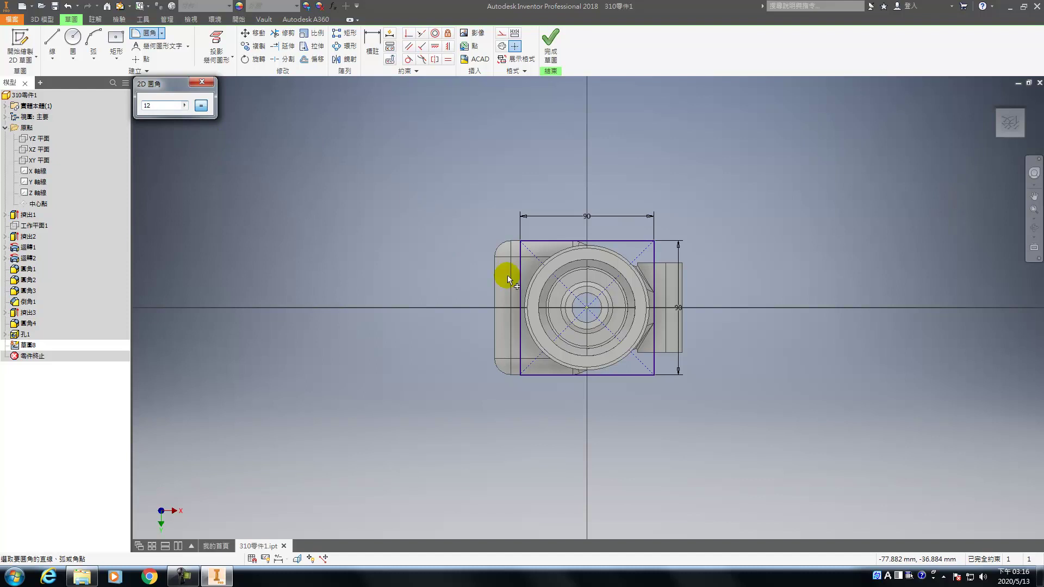
left_click(640, 363)
left_click(634, 377)
left_click(551, 379)
left_click(550, 379)
left_click(521, 320)
left_click(517, 275)
left_click(537, 240)
left_click(560, 240)
left_click(652, 250)
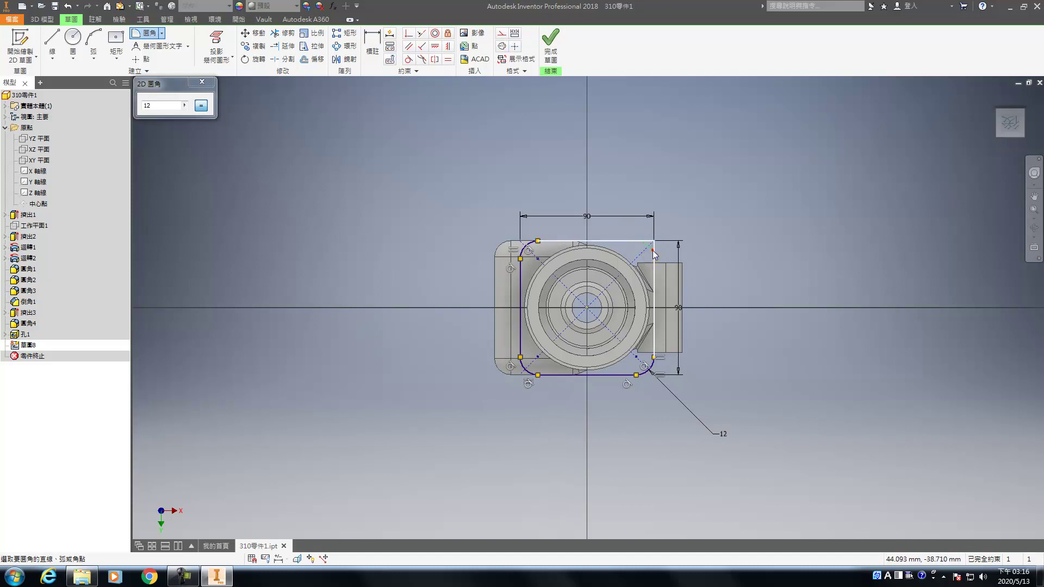
key("Escape")
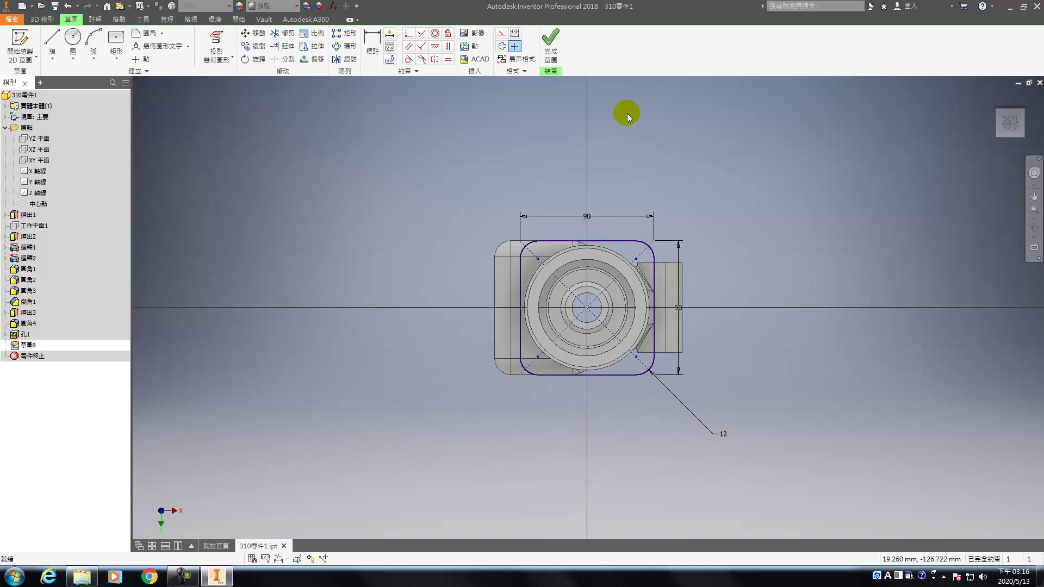
- Finish the sketch and extrude the rounded square 14 mm toward the body as a join
left_click(553, 53)
key("e")
left_click(260, 155)
left_click(215, 138)
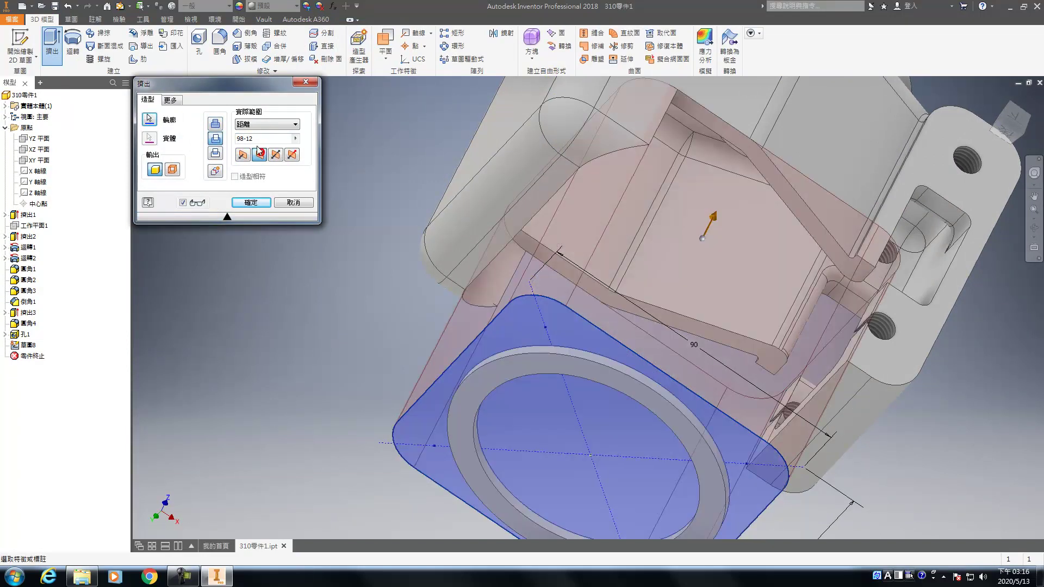
left_click(215, 124)
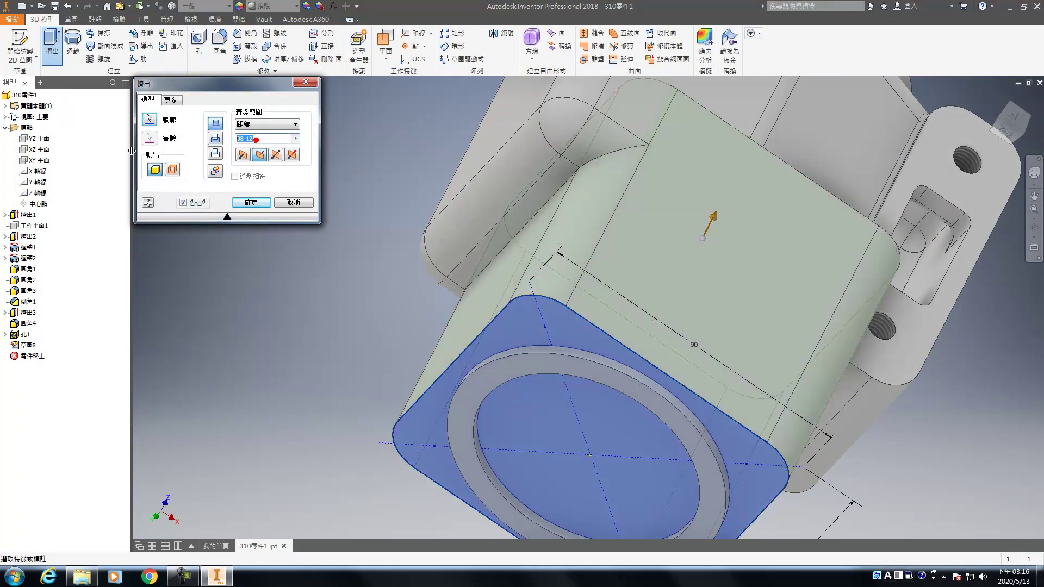
type("14")
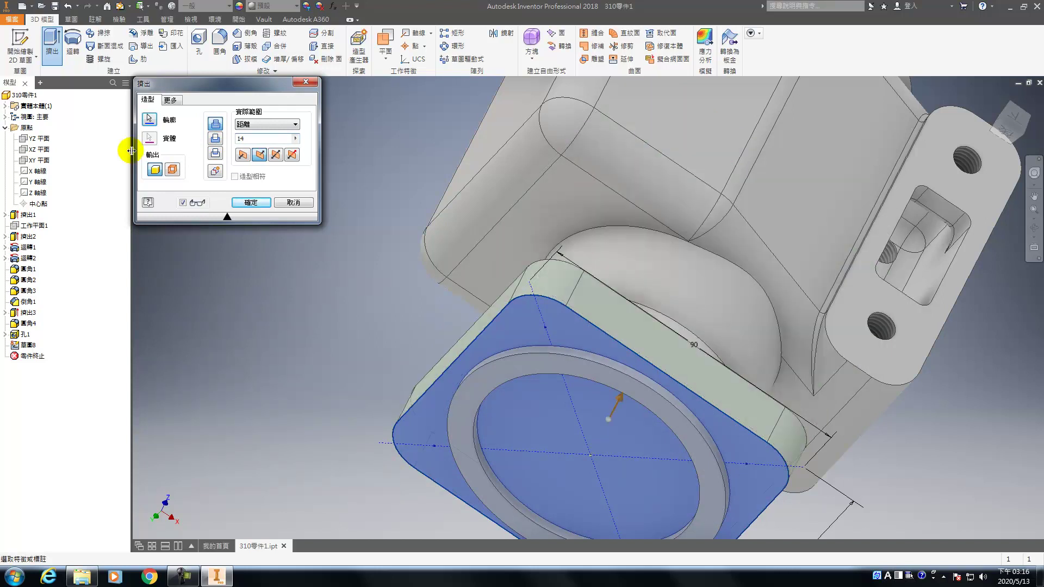
key("Return")
- Make the sketch under the base plate's extrusion visible on the plate's underside
left_click(988, 99)
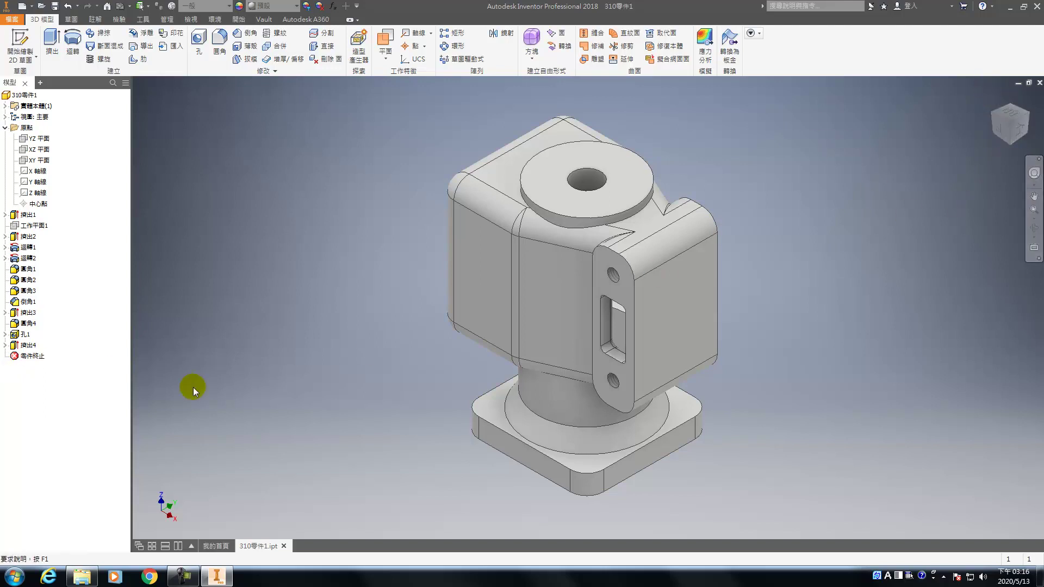
key("F4")
left_click_drag(543, 373, 560, 207)
left_click(6, 345)
right_click(22, 356)
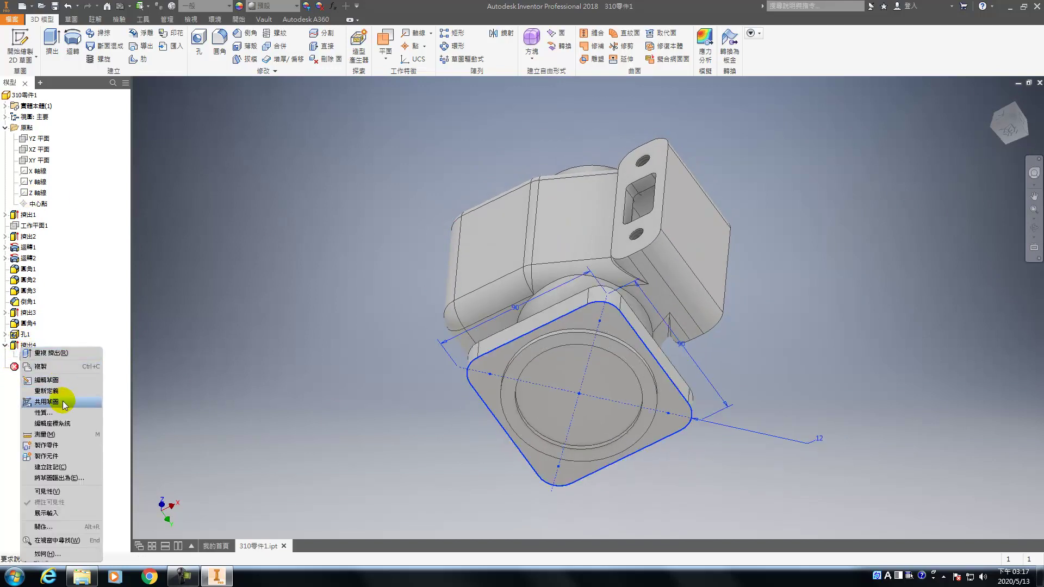
left_click(49, 491)
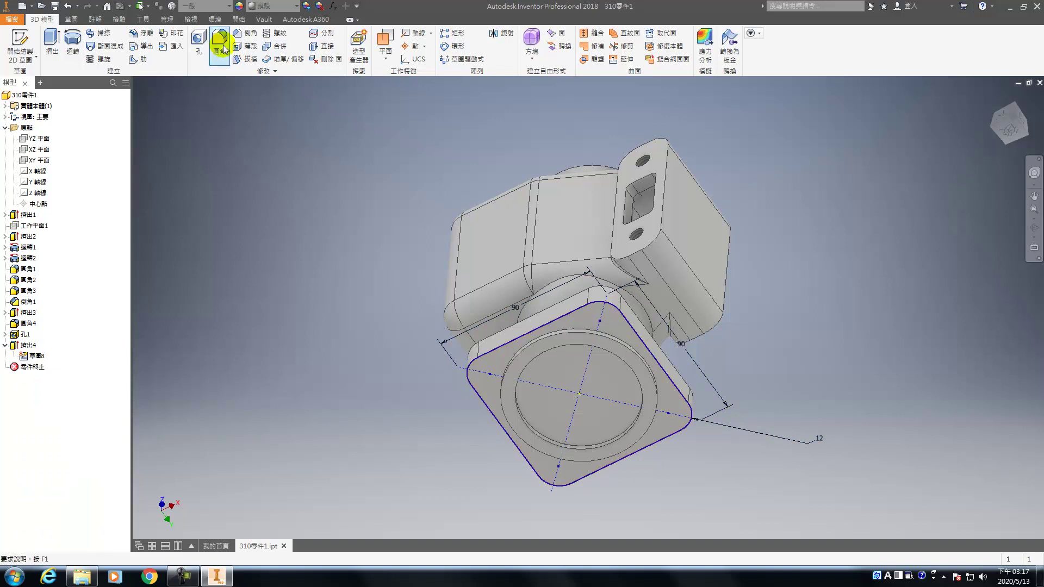
- Try to use a corner-arc centre of the visible base plate sketch as the centre for a hole feature
left_click(199, 41)
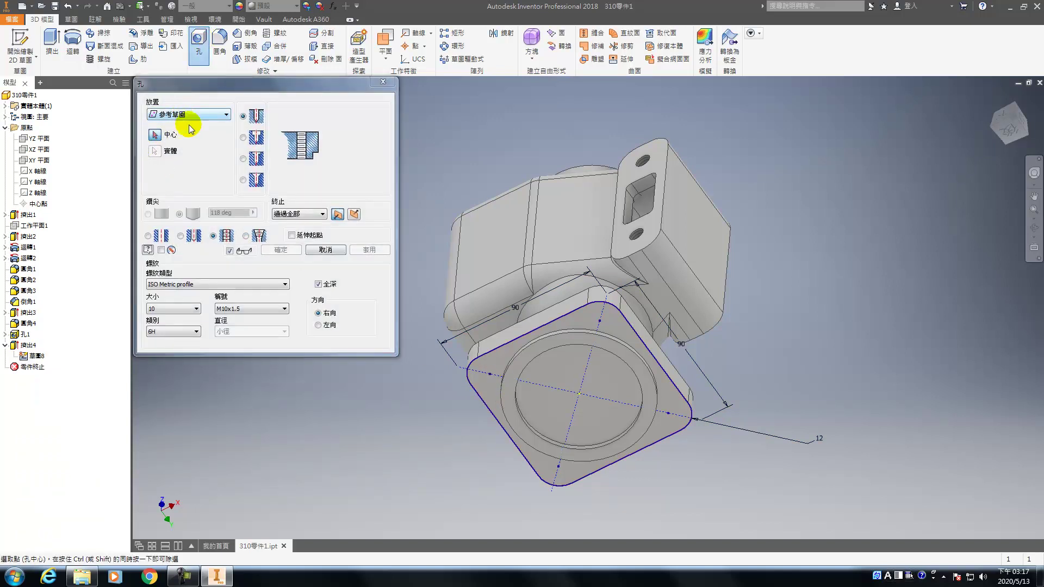
left_click(383, 85)
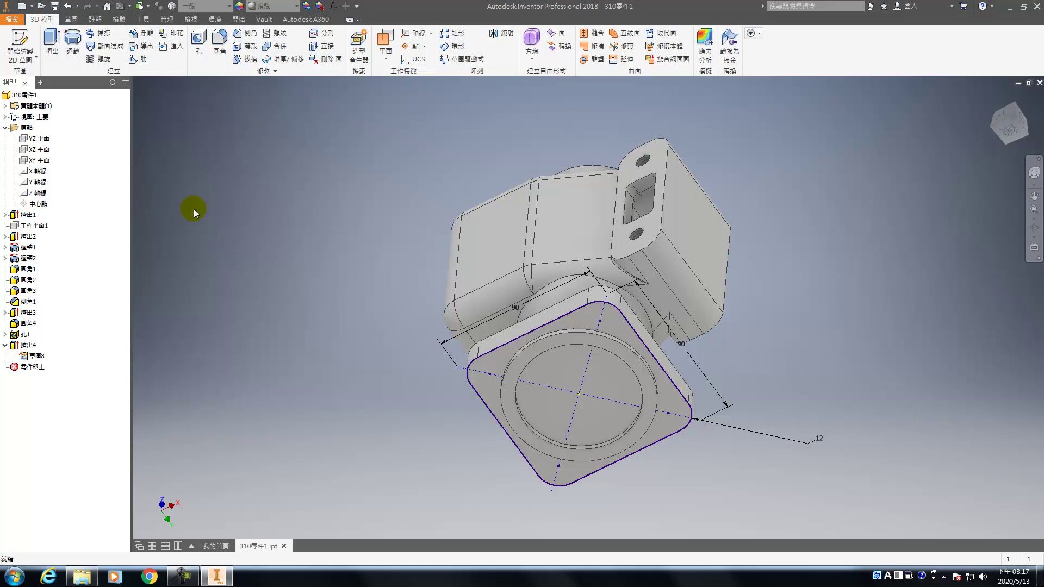
left_click(199, 39)
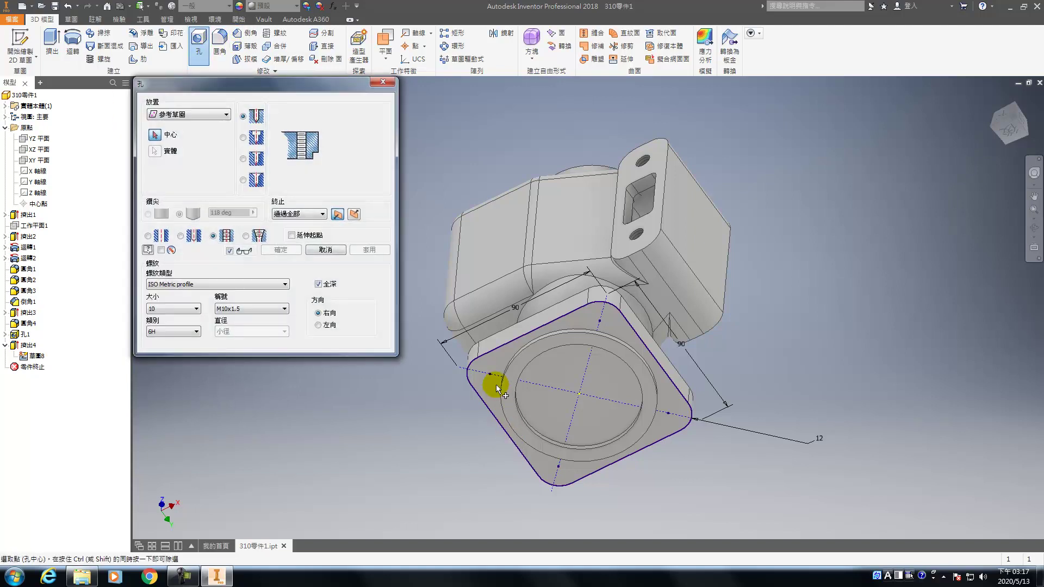
scroll(497, 386, "down", 4)
left_click(481, 354)
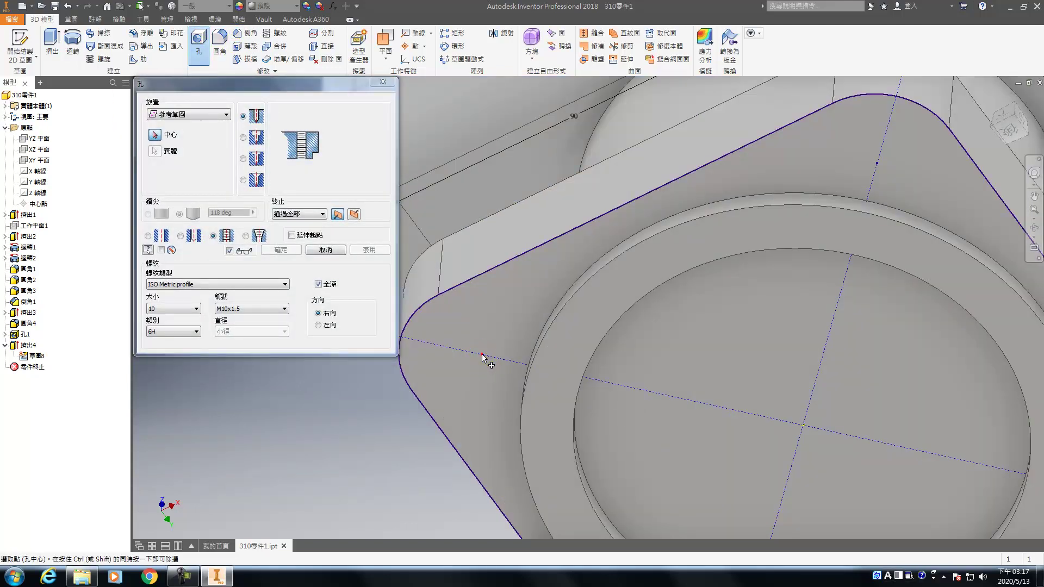
left_click(172, 136)
left_click(483, 355)
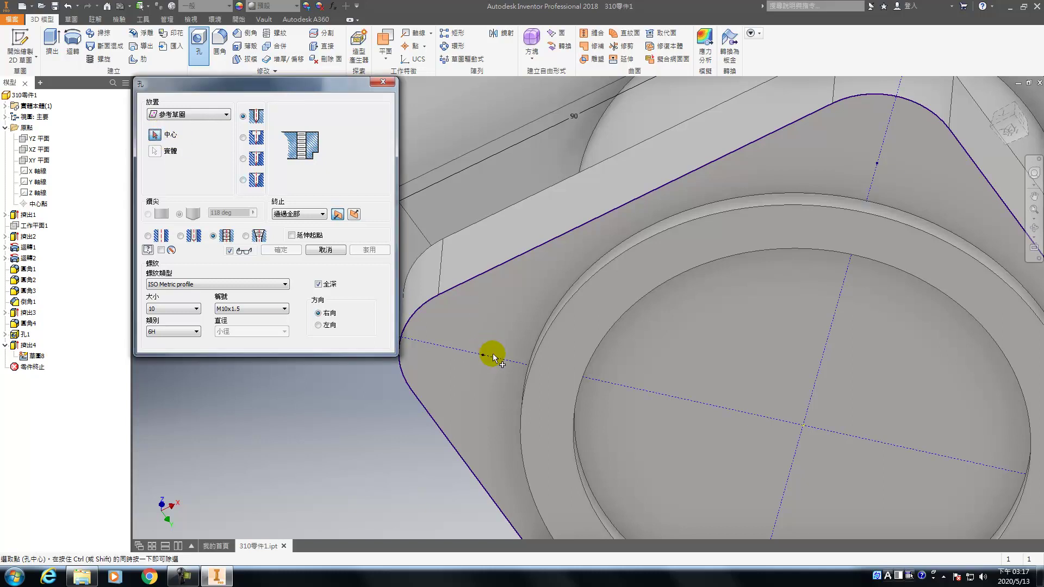
left_click(377, 81)
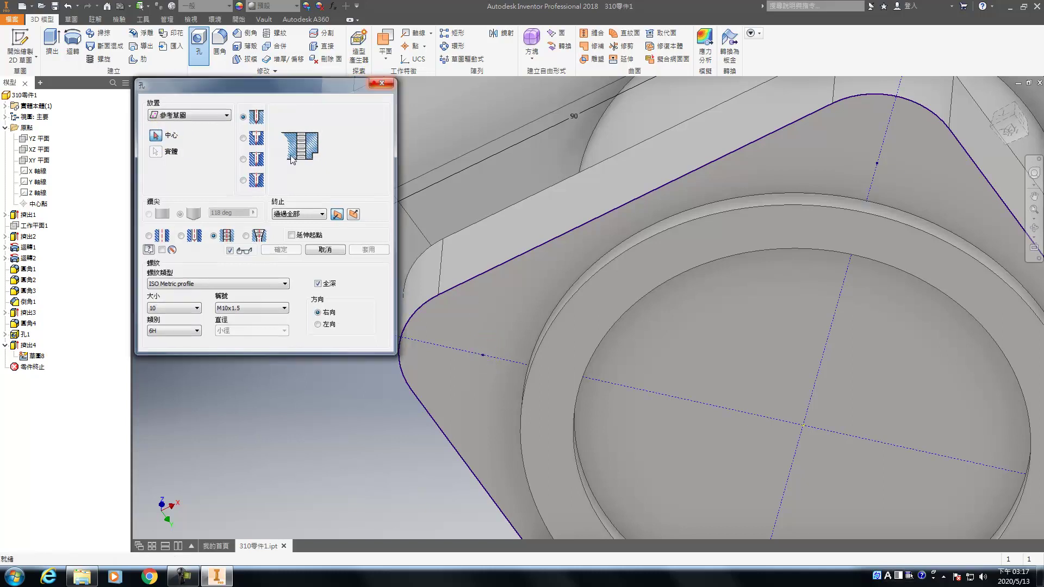
- Share the base plate's sketch and start a hole feature centred on its four corner-arc centres
right_click(25, 356)
left_click(56, 402)
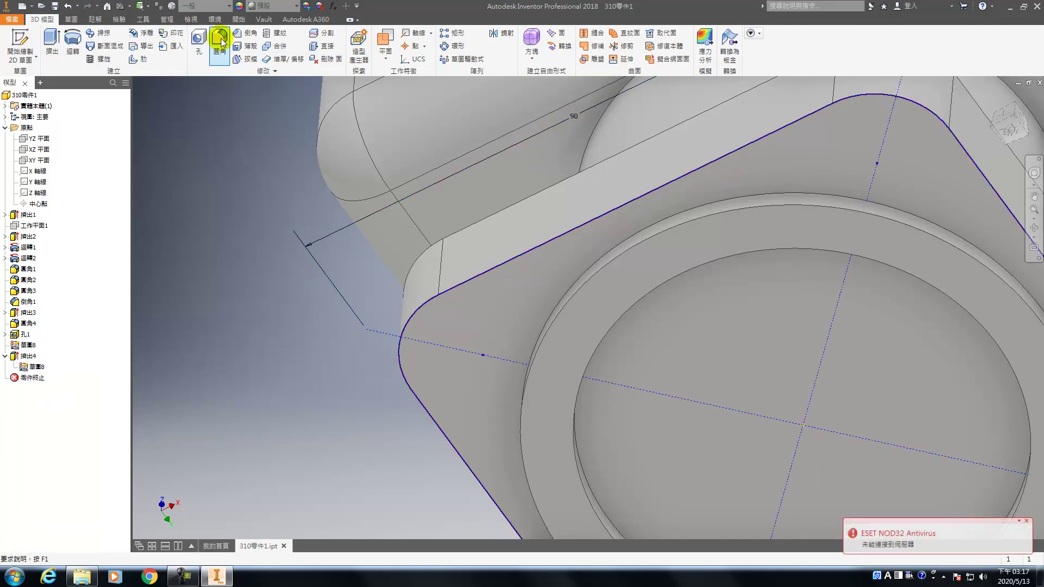
left_click(198, 40)
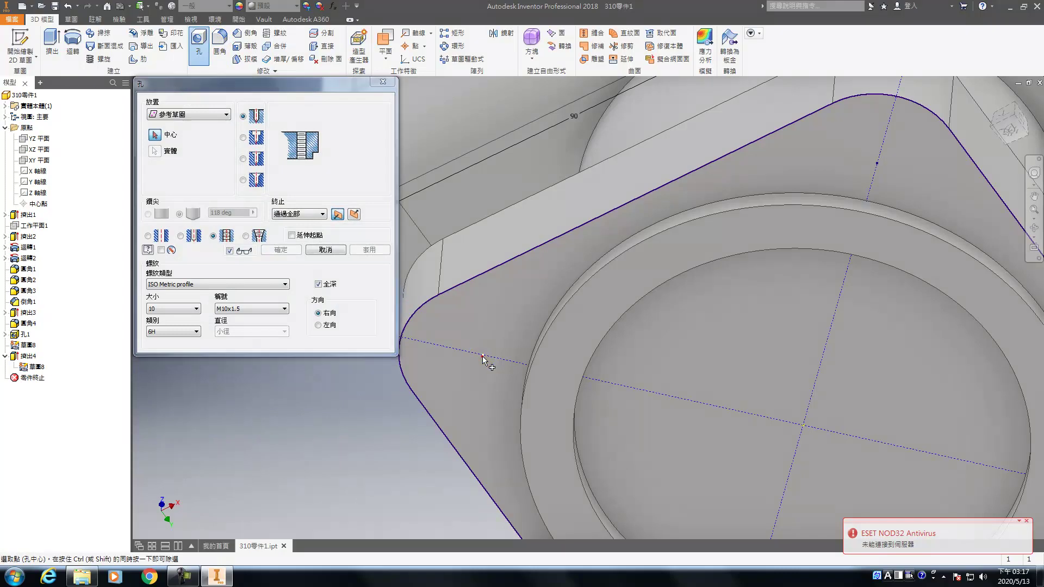
scroll(675, 238, "down", 3)
left_click(757, 185)
left_click(931, 419)
middle_click_drag(932, 418, 918, 277)
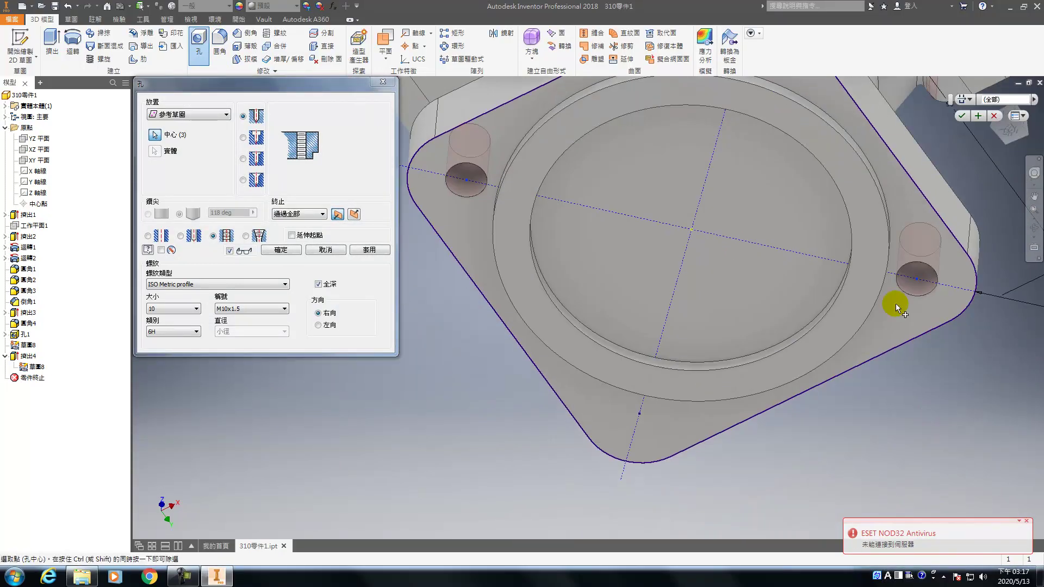
left_click(638, 416)
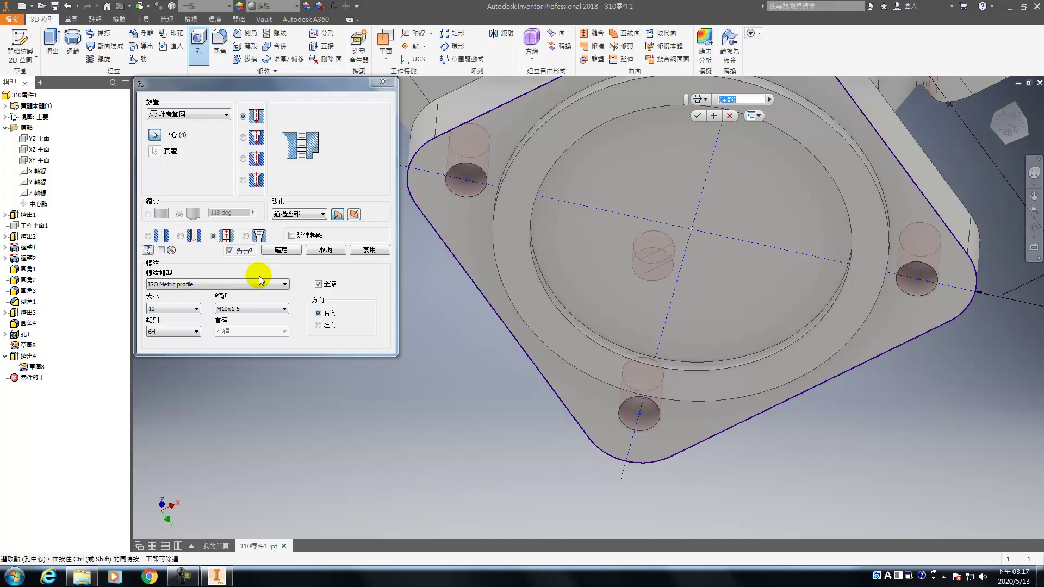
- Set the M10x1.5 tapped holes to terminate at a distance of 14 mm and create them
left_click(309, 214)
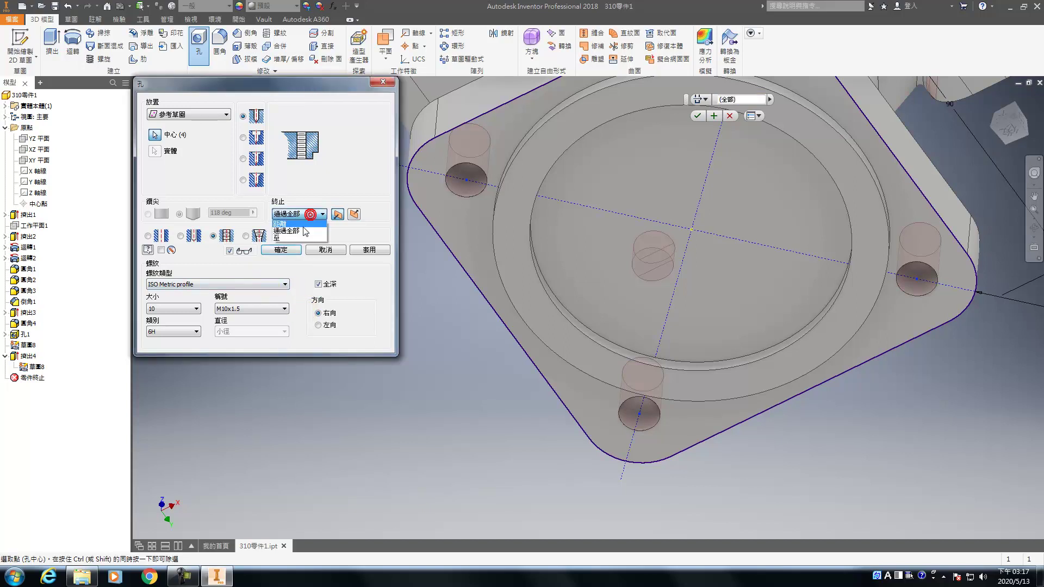
left_click(288, 223)
type("14")
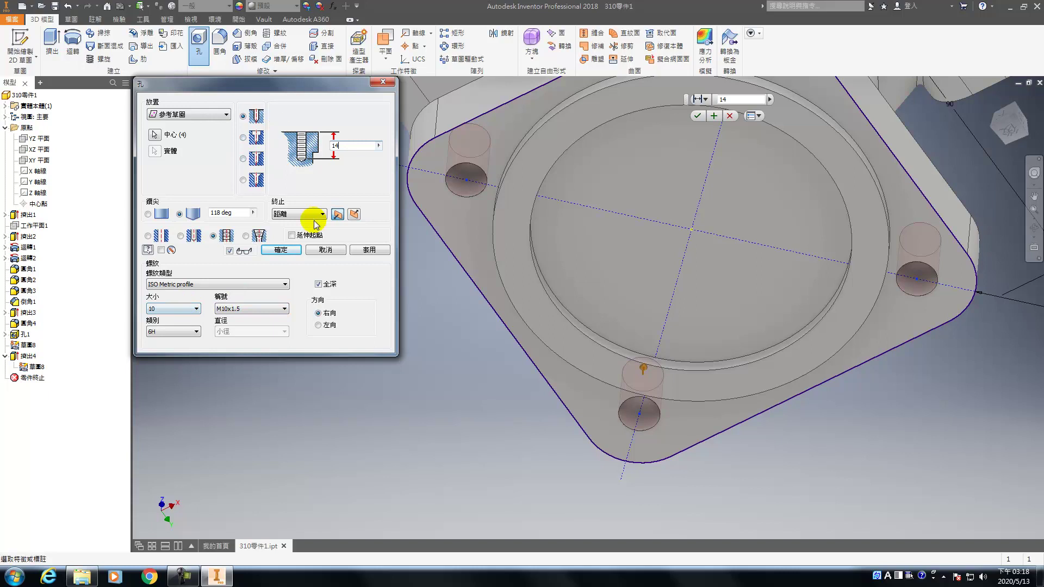
left_click(292, 250)
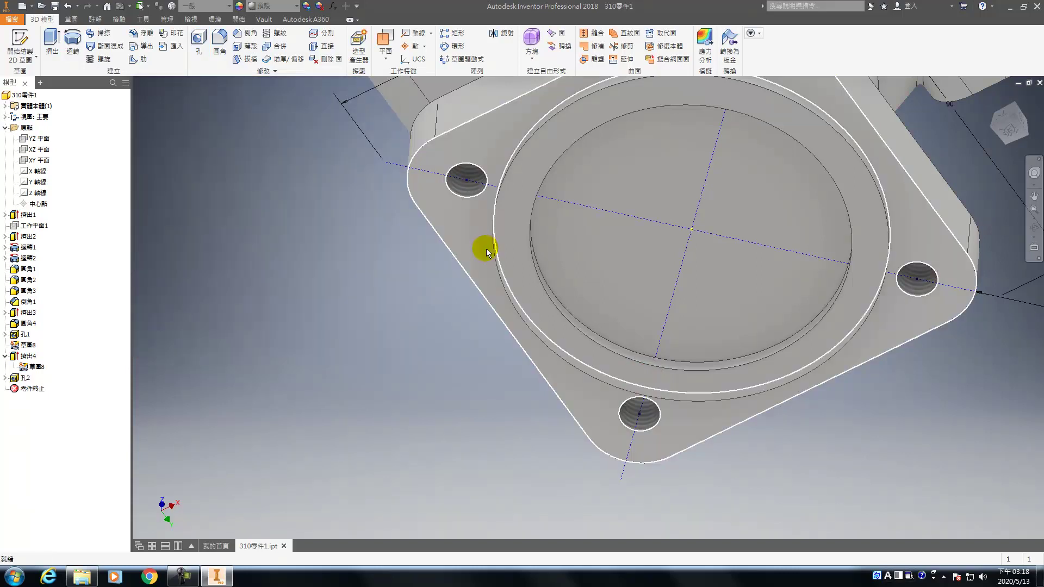
- Hide the shared base plate sketch
scroll(485, 245, "up", 5)
right_click(22, 356)
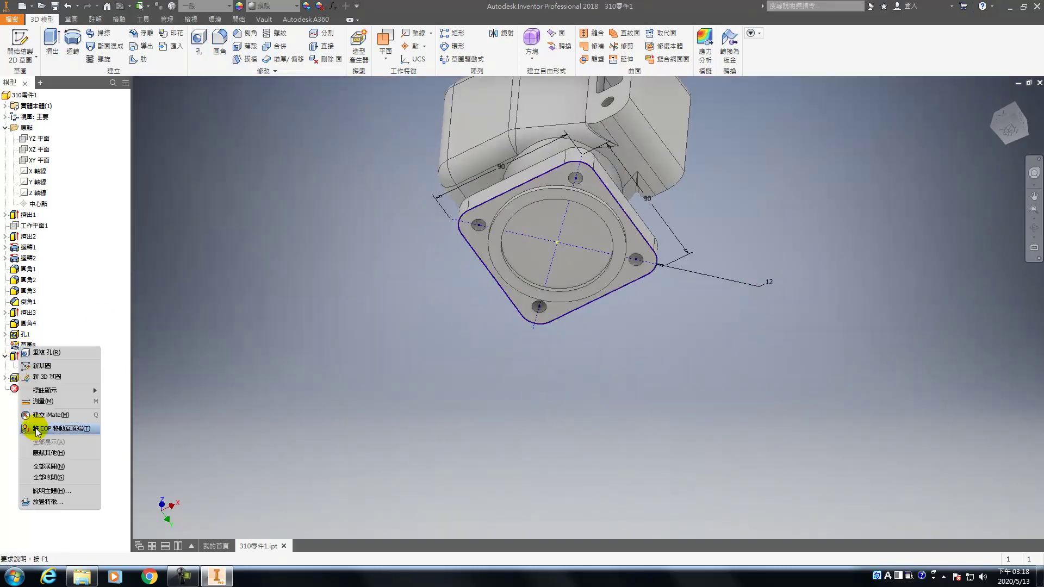
left_click(27, 425)
right_click(22, 367)
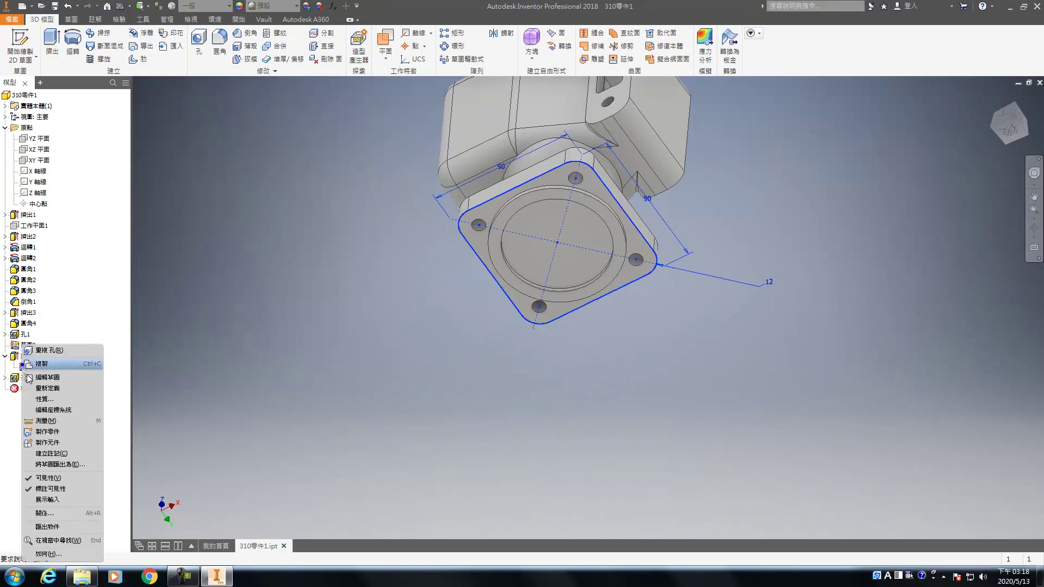
left_click(52, 473)
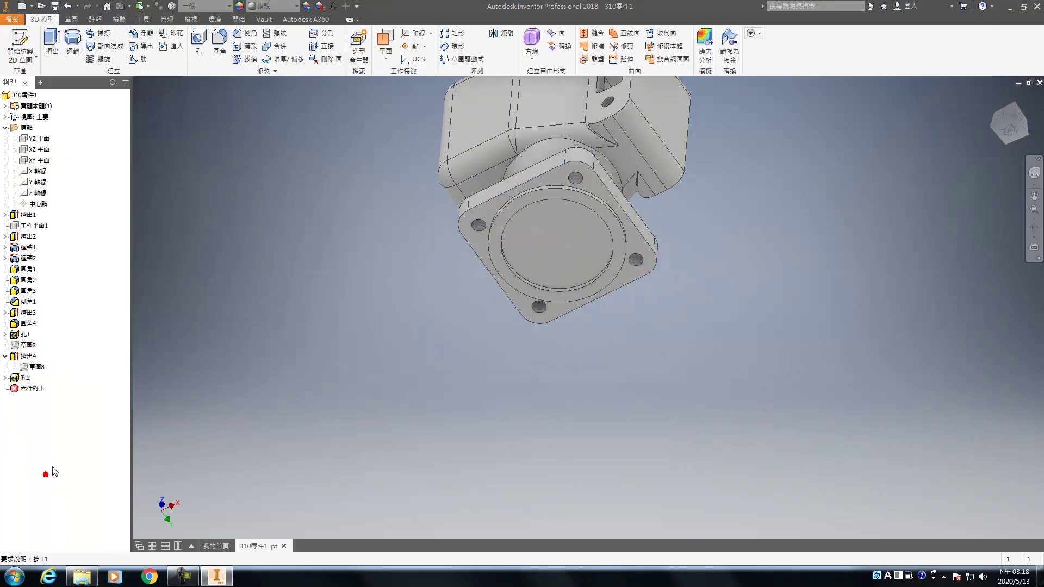
- Fillet the upper and lower outer edges of the square base plate with a 2 mm radius
left_click(4, 356)
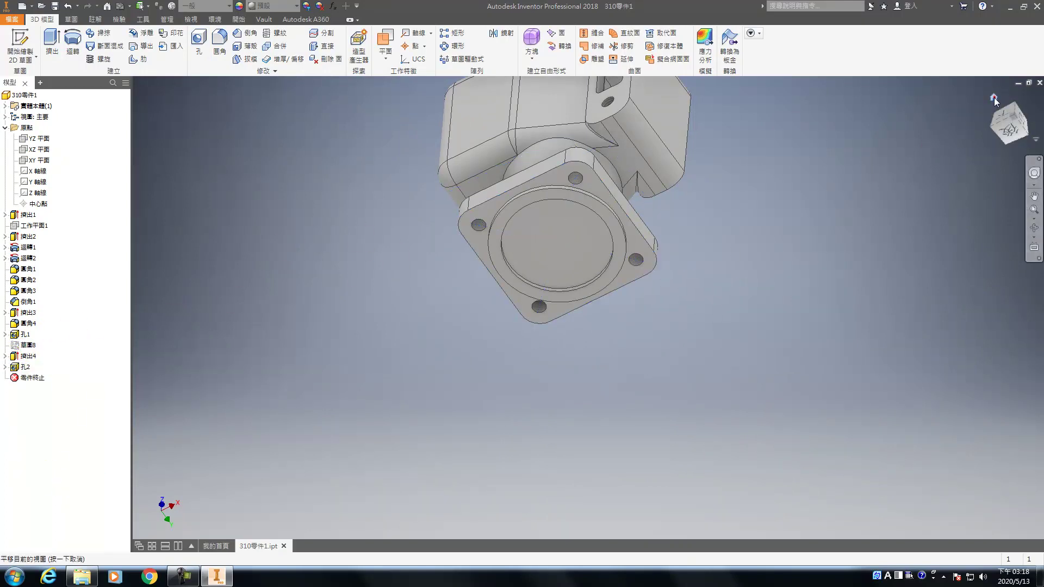
left_click(980, 111)
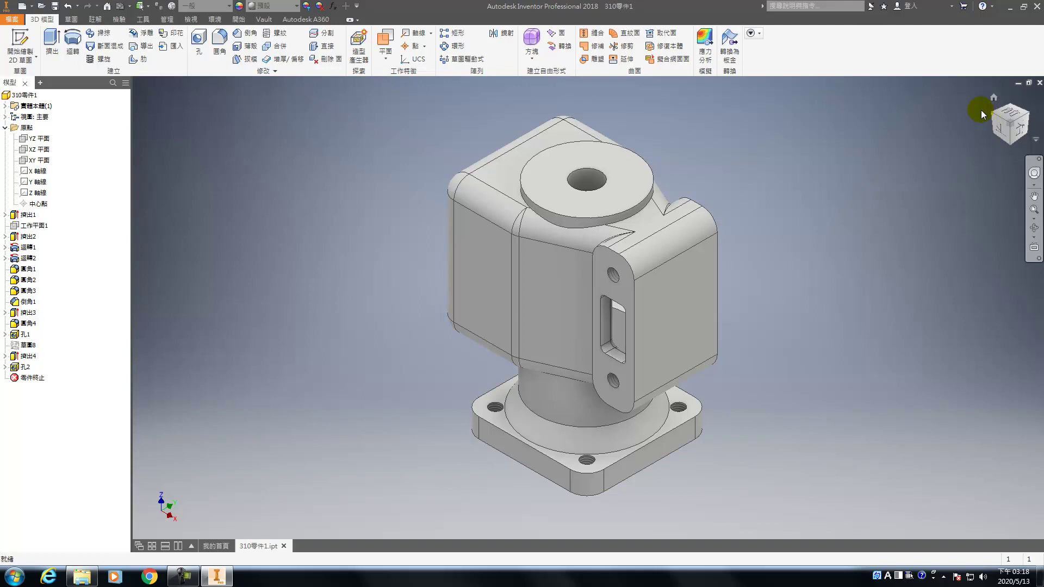
key("e")
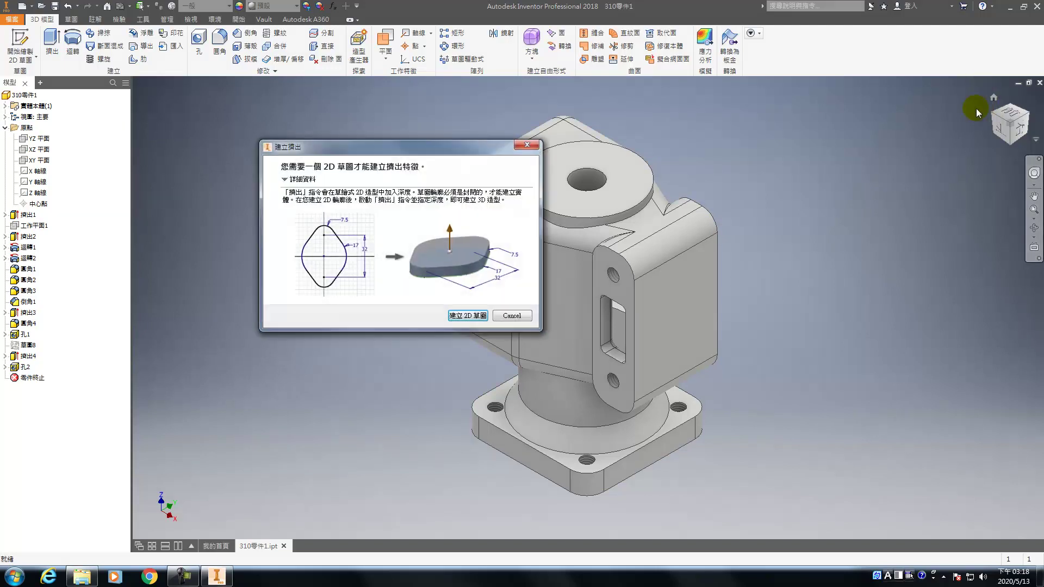
left_click(526, 145)
key("f")
left_click(236, 130)
type("2")
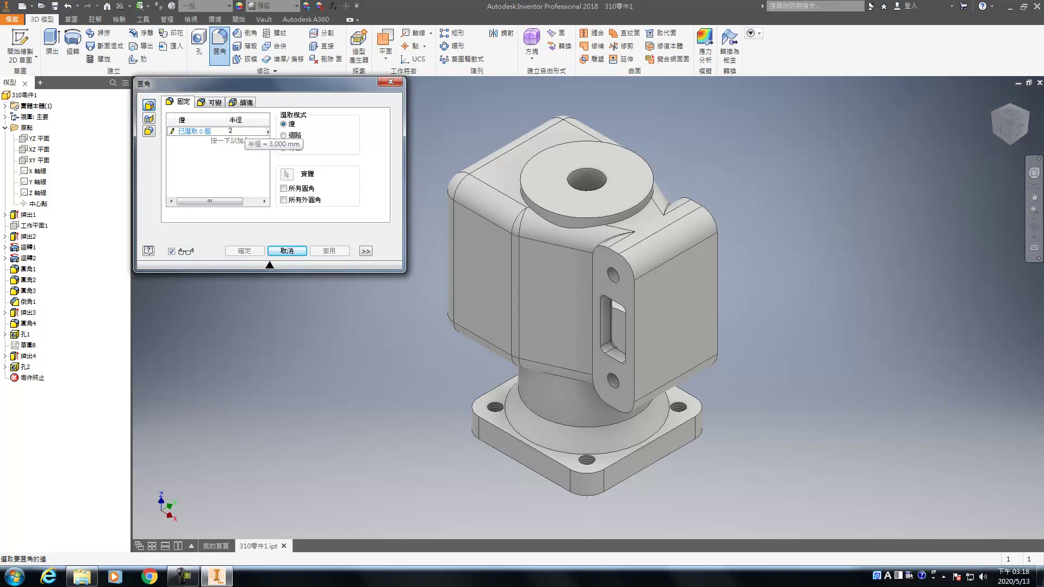
left_click(503, 435)
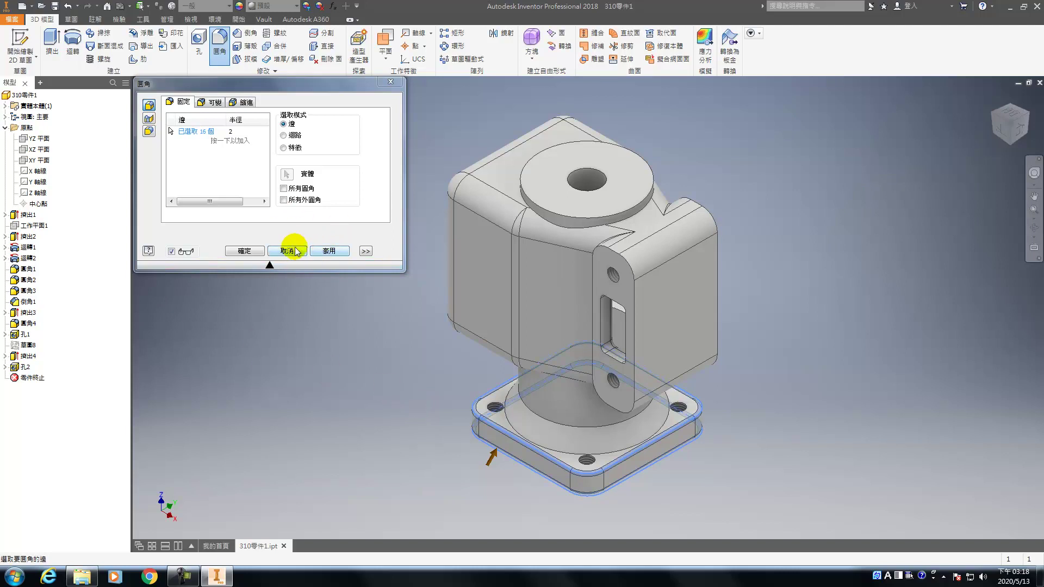
left_click(244, 251)
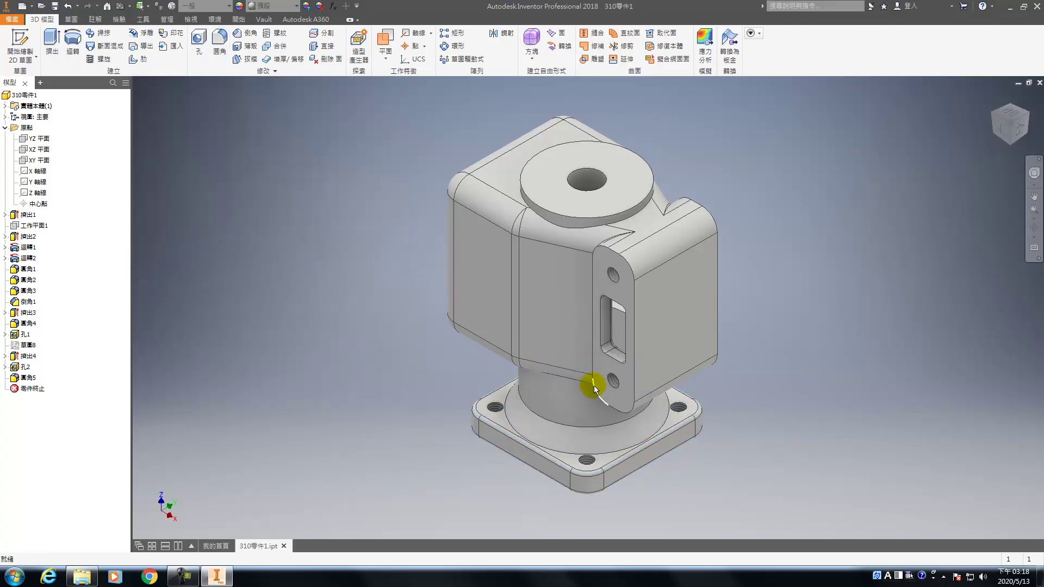
- Create a work plane parallel to the YZ plane, offset outward past the side block with the tapped openings
mouse_move(610, 403)
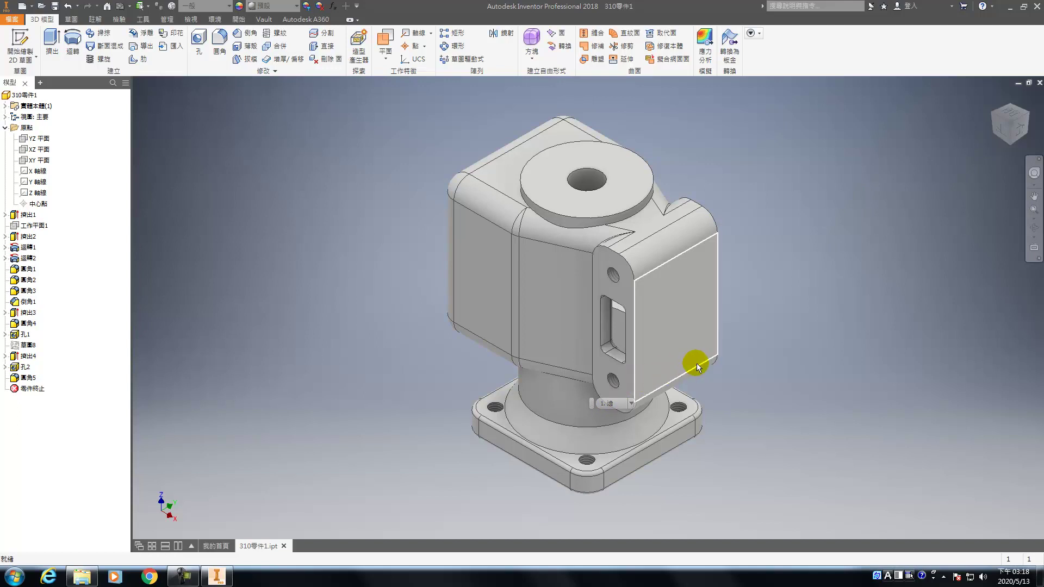
key("s")
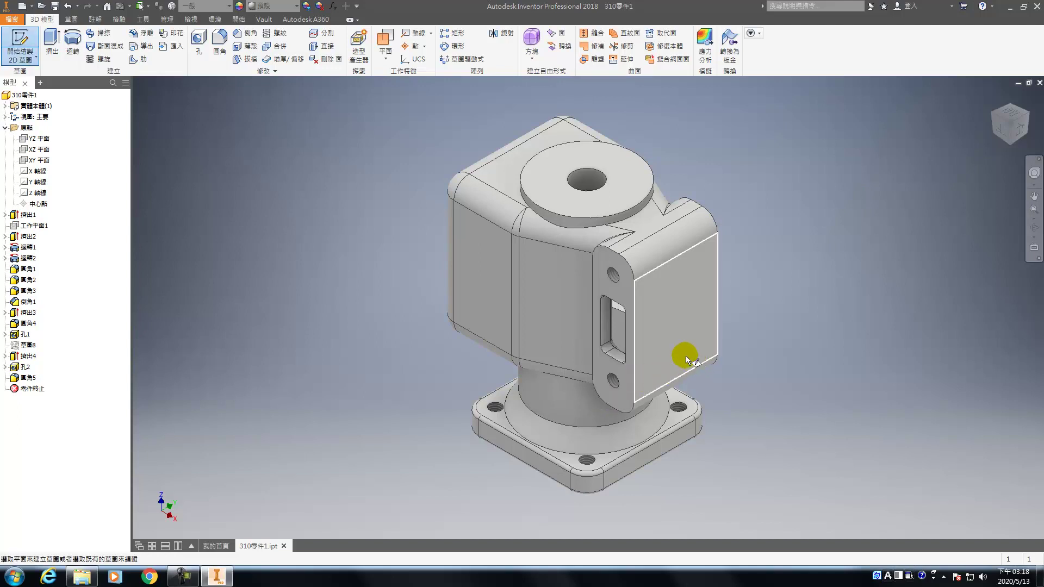
left_click(33, 150)
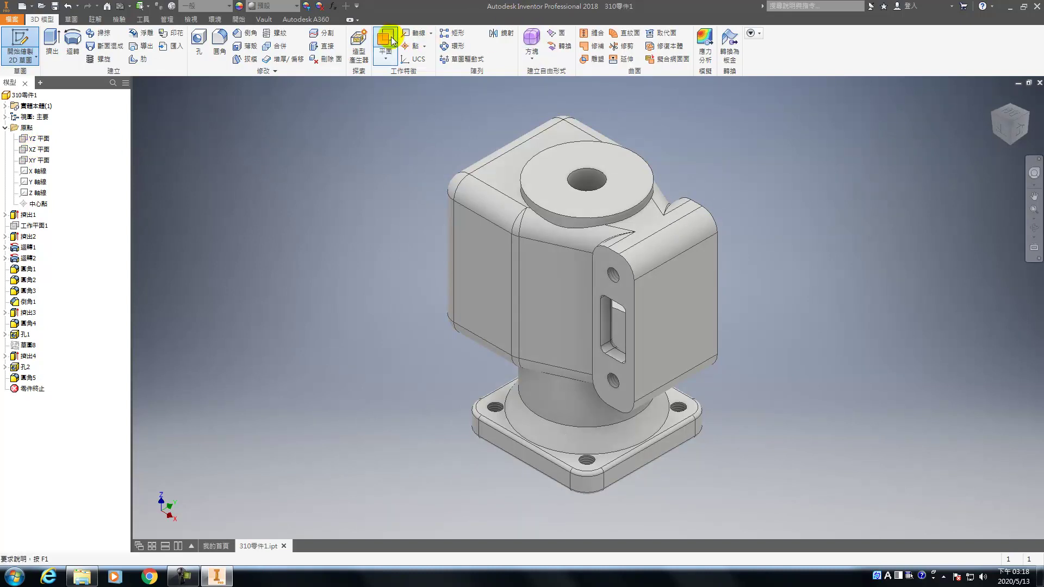
left_click(394, 41)
left_click(38, 139)
left_click_drag(376, 211, 420, 263)
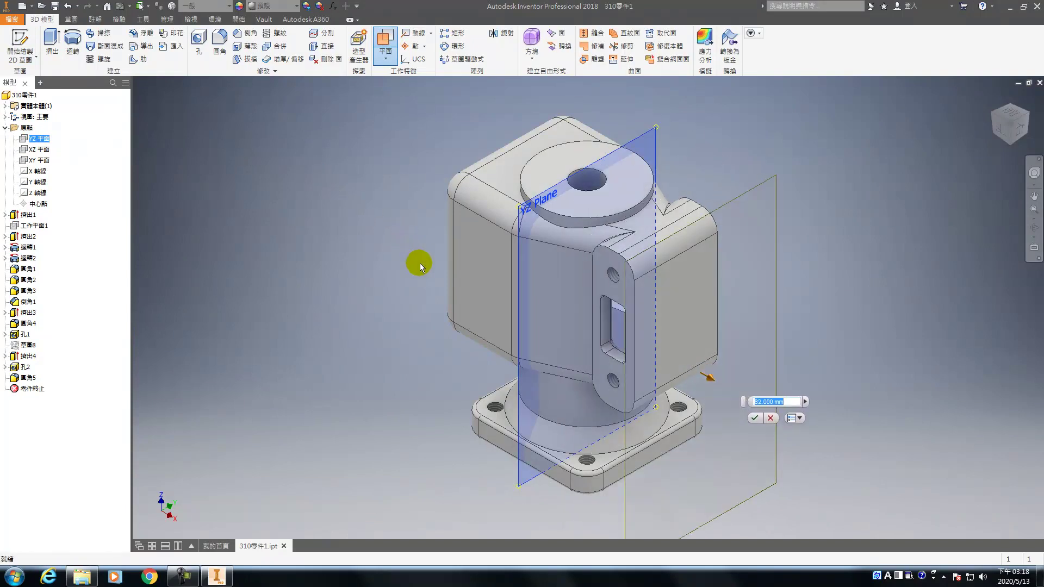
type("10")
key("Return")
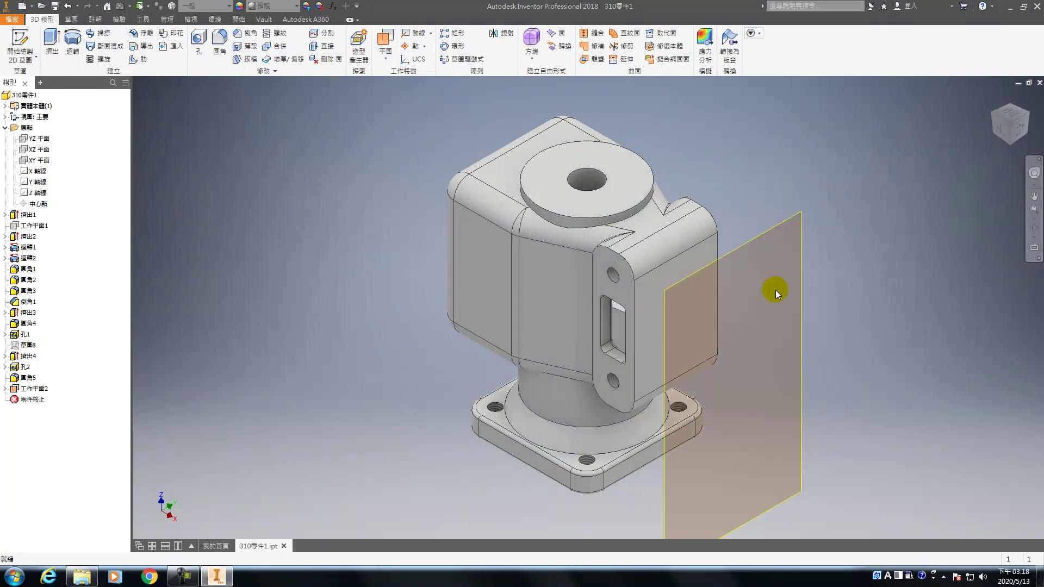
- Start a sketch on the offset work plane and draw a 34 mm circle on the vertical centreline near the base plate
left_click(798, 276)
left_click(775, 298)
middle_click_drag(543, 308, 547, 279)
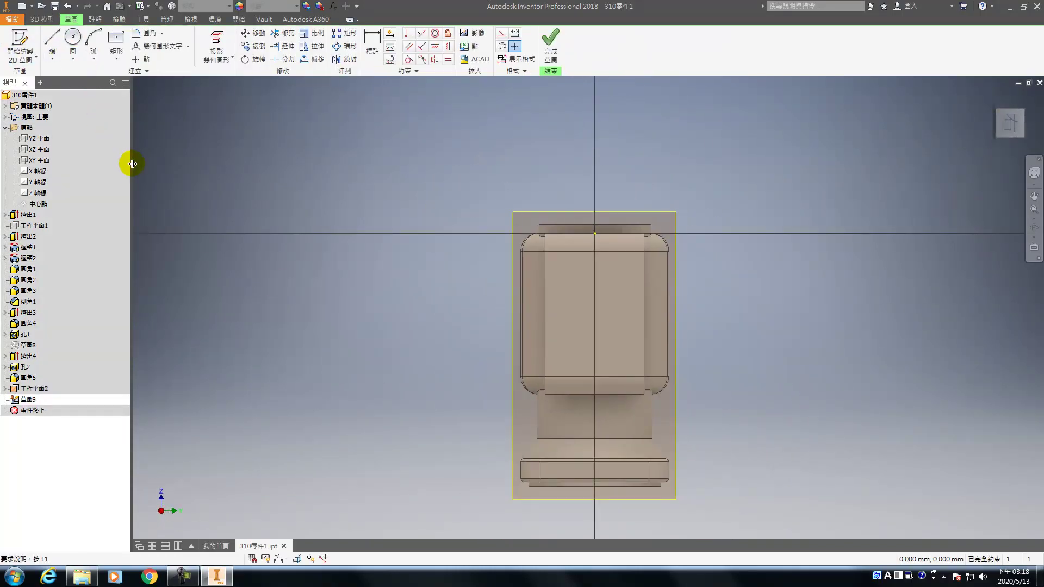
left_click(73, 36)
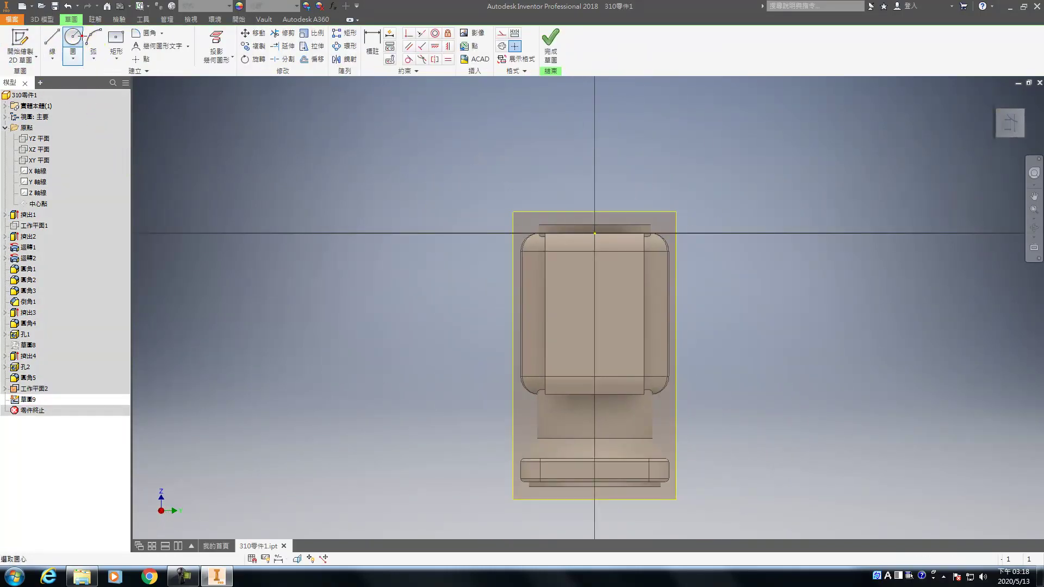
left_click(595, 453)
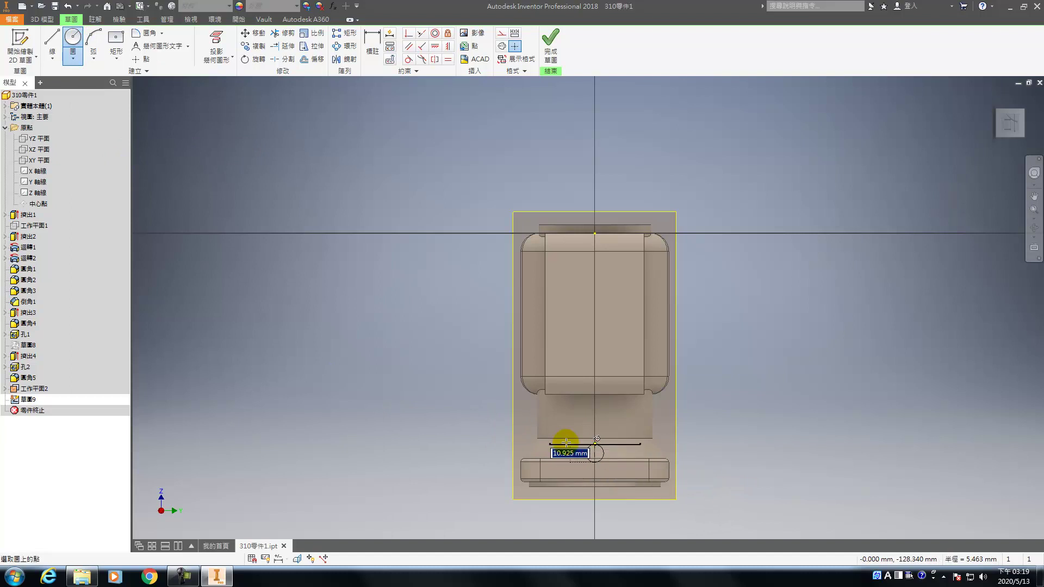
type("34")
key("Return")
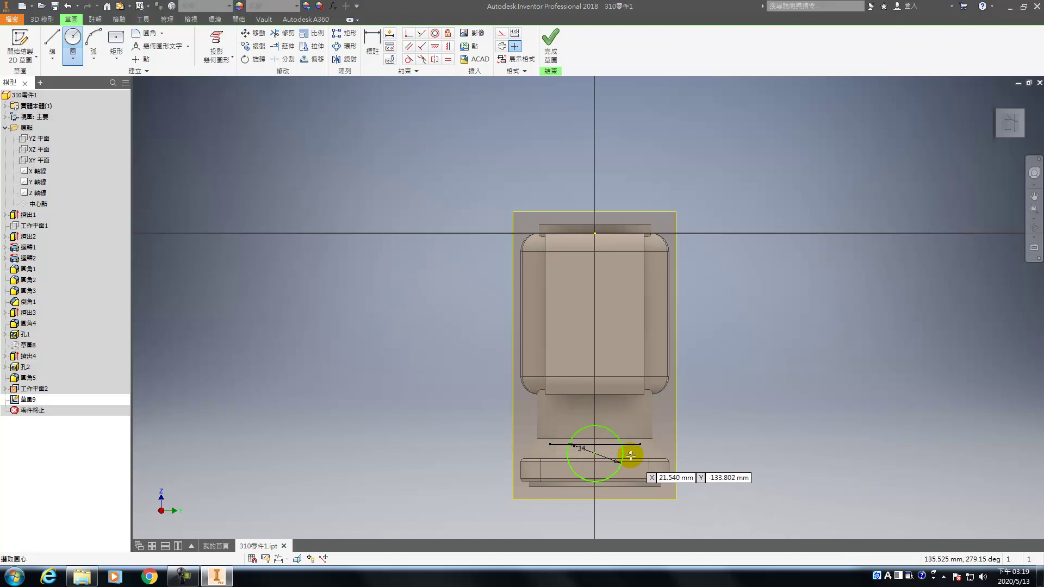
- Draw two 16 mm circles, one on each side of the 34 mm circle and roughly level with its centre
left_click(631, 453)
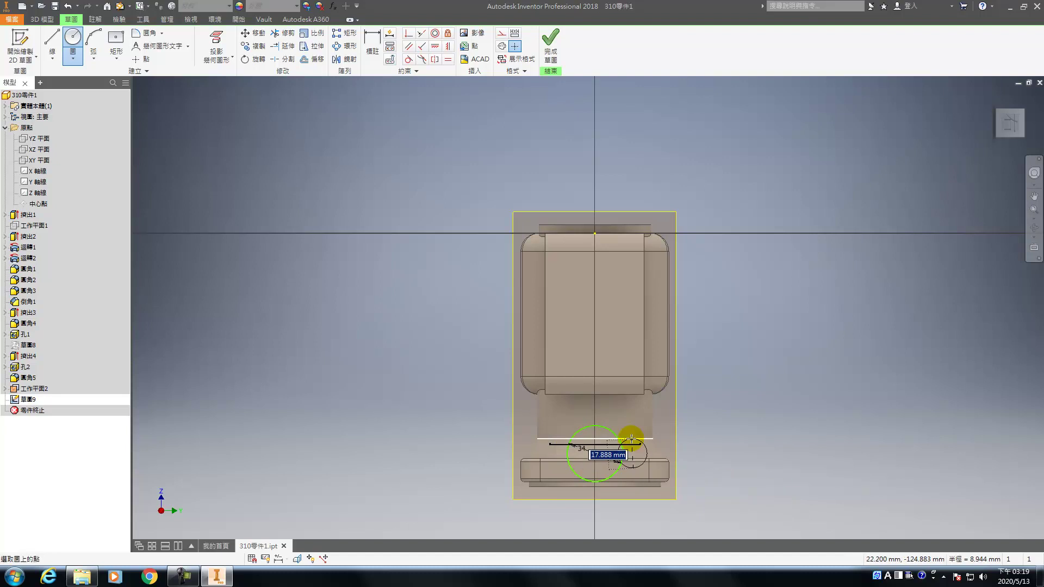
type("16")
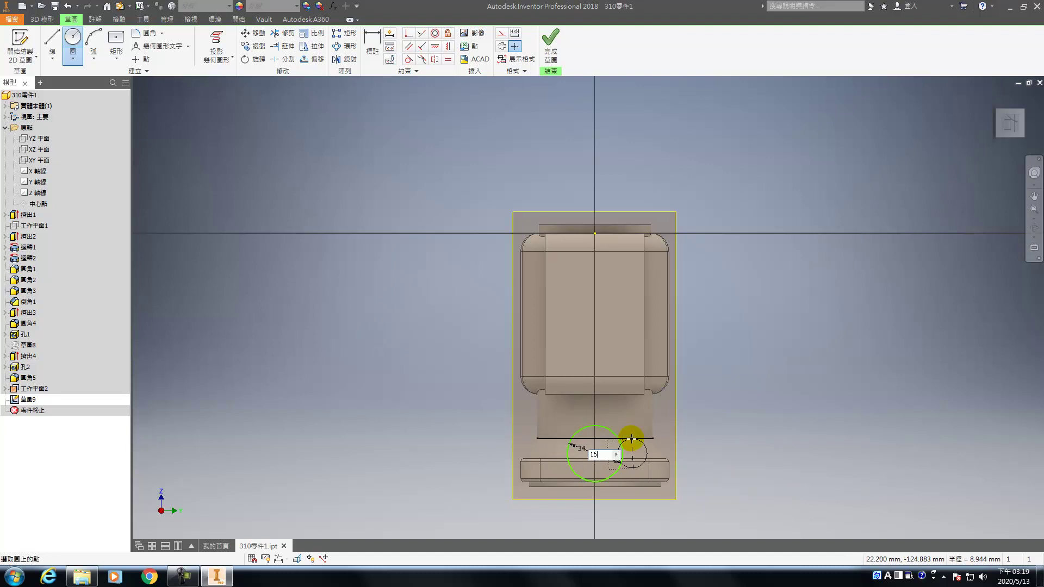
key("Return")
left_click(554, 452)
type("16")
key("Return")
key("Escape")
- Constrain the centres of both 16 mm circles to be horizontally aligned with the 34 mm circle's centre
scroll(596, 464, "up", 3)
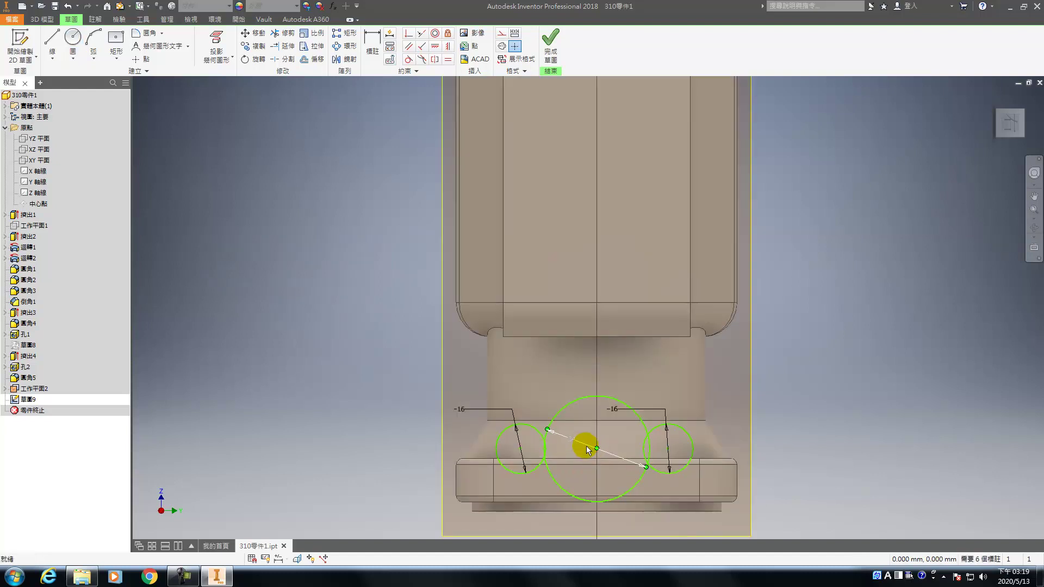
left_click(434, 48)
left_click(523, 455)
left_click(595, 450)
left_click(596, 449)
left_click(665, 448)
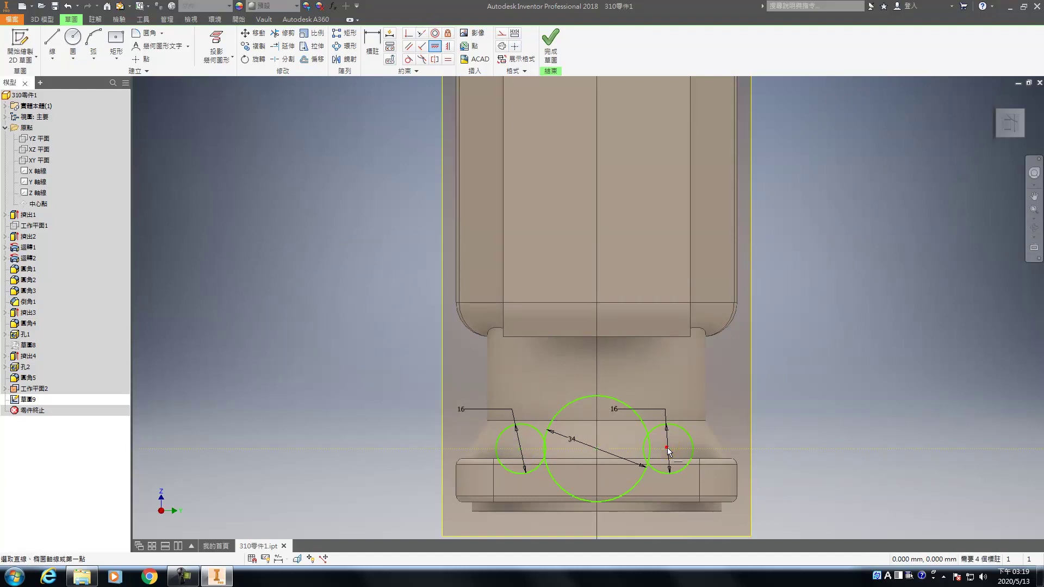
- Constrain the 34 mm circle's centre to be vertically aligned with the sketch origin
scroll(507, 207, "down", 2)
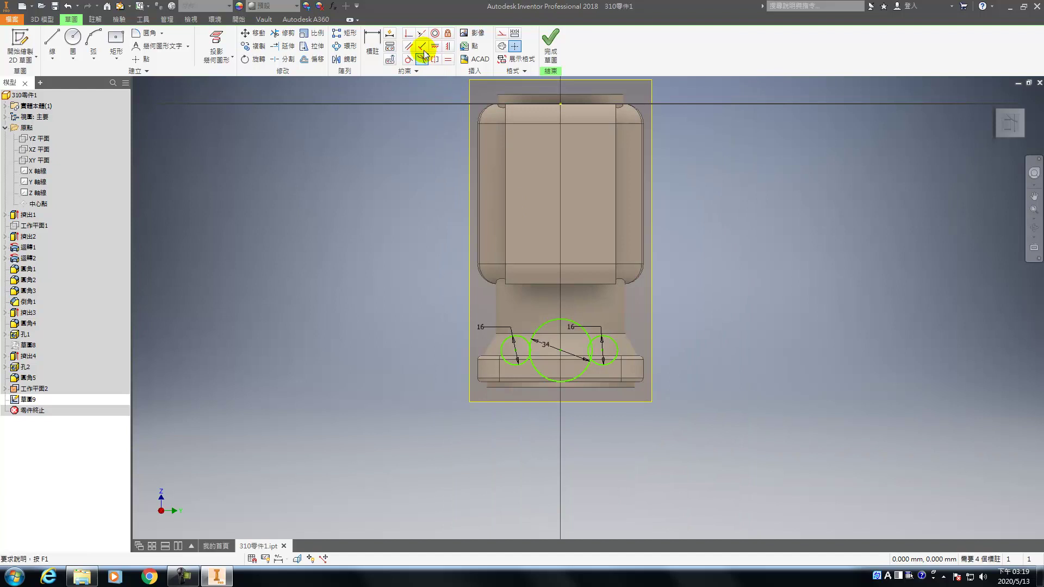
left_click(446, 46)
left_click(561, 351)
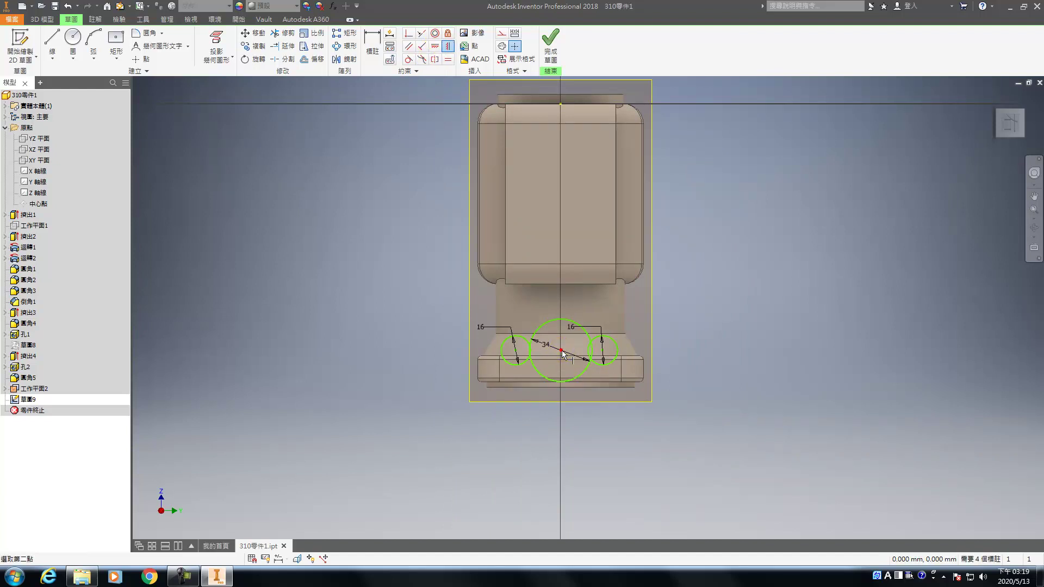
left_click(561, 103)
left_click(434, 46)
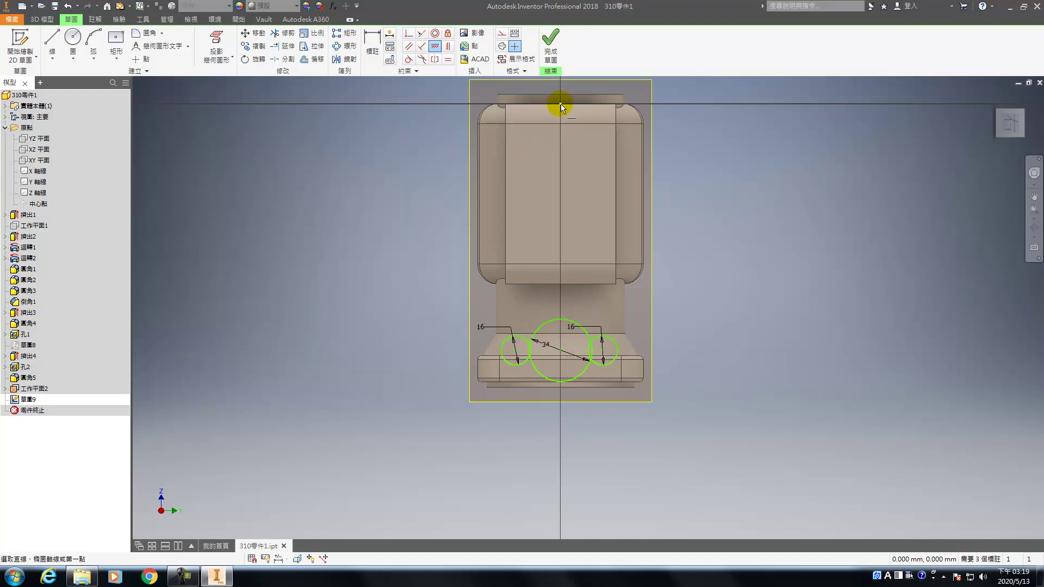
left_click(560, 104)
key("Escape")
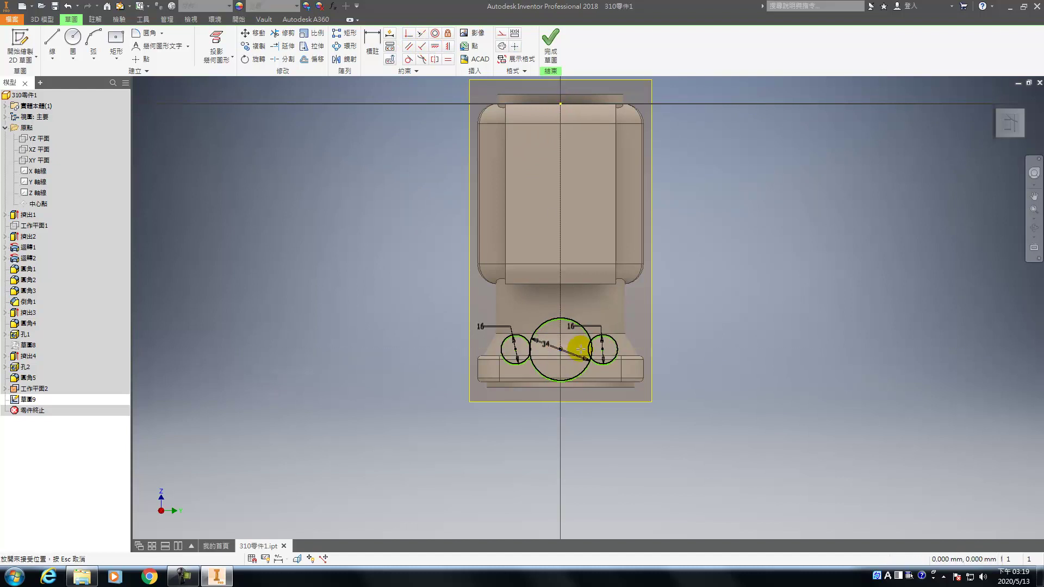
- Dimension the 34 mm circle's centre 17 mm above the lowest edge of the base
key("d")
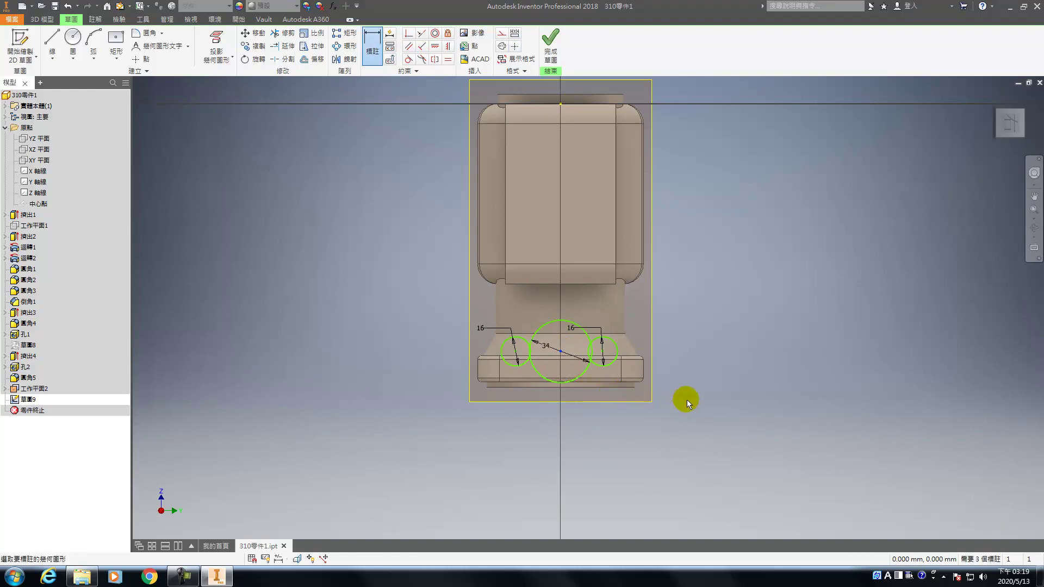
left_click(634, 384)
left_click(674, 369)
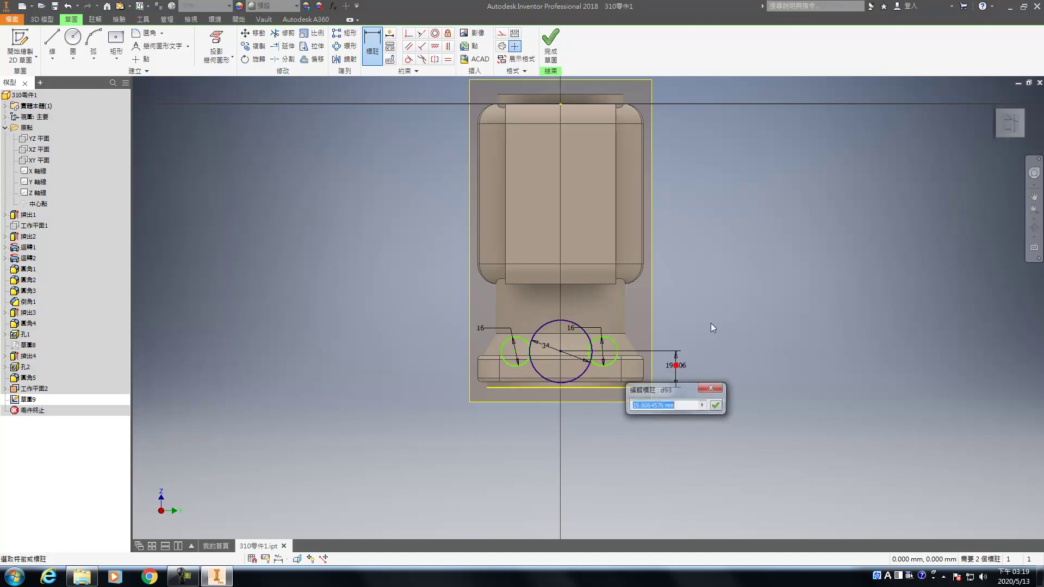
type("17")
key("Return")
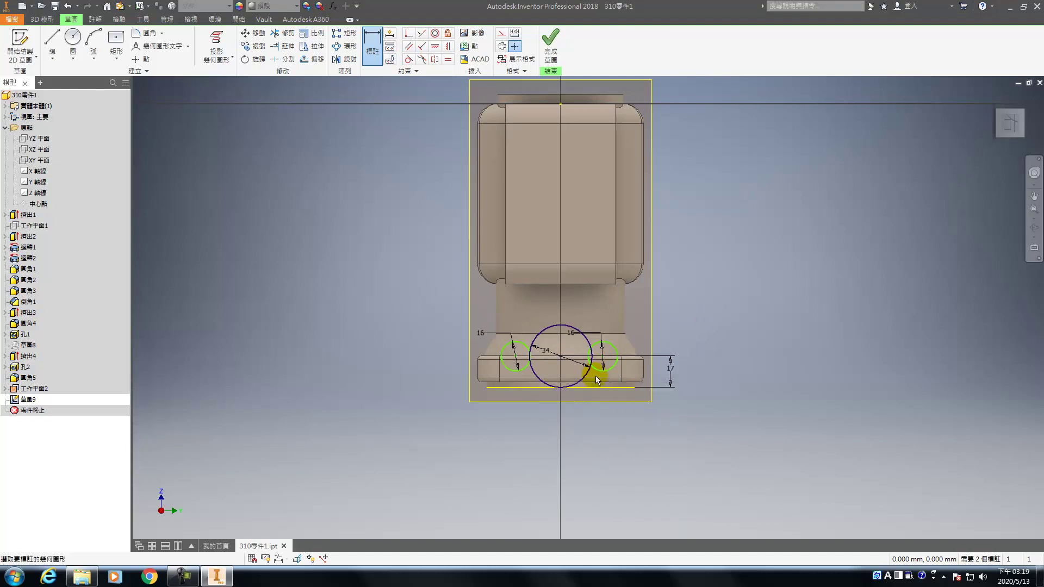
left_click(546, 386)
mouse_move(525, 378)
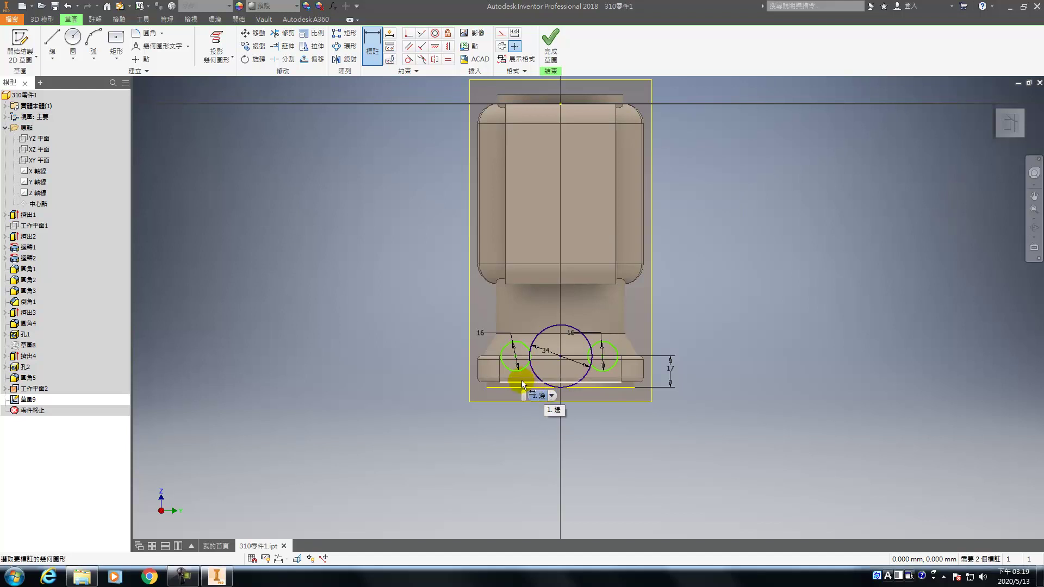
- Dimension the left 16 mm circle's centre 22 mm horizontally from the 34 mm circle's centre
scroll(526, 372, "down", 3)
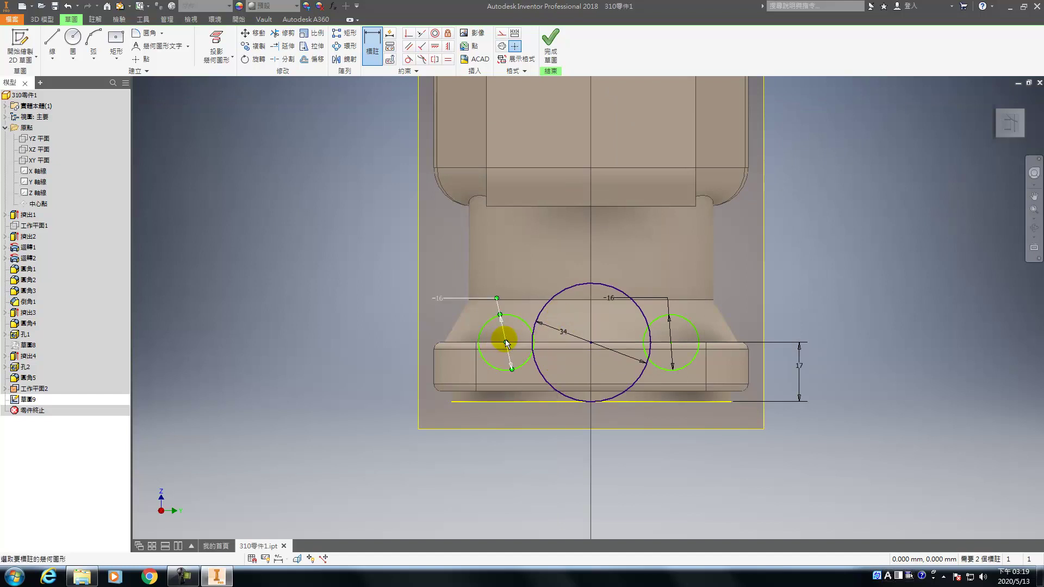
left_click(591, 342)
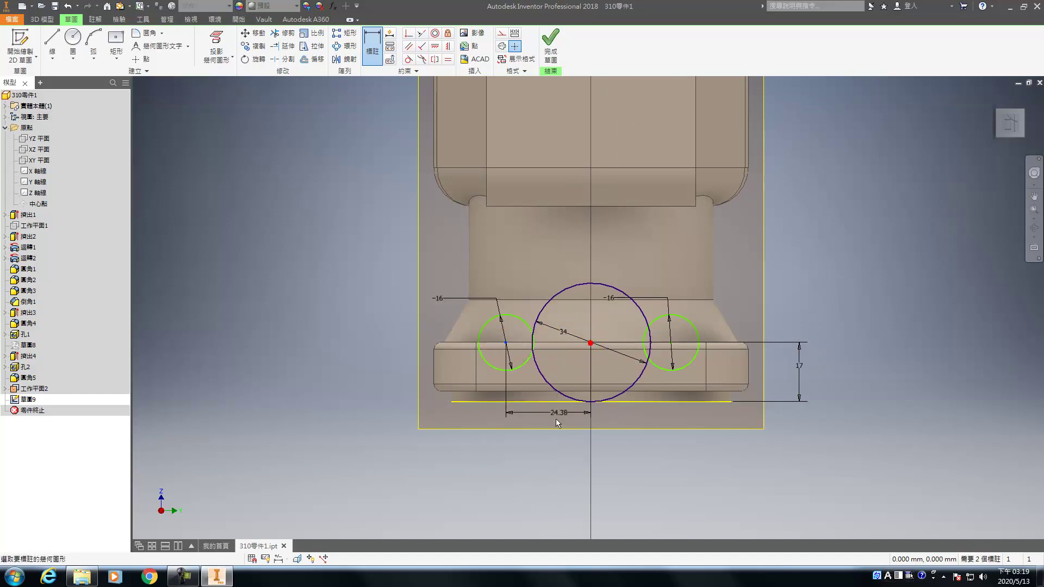
left_click(550, 425)
left_click(546, 425)
type("22")
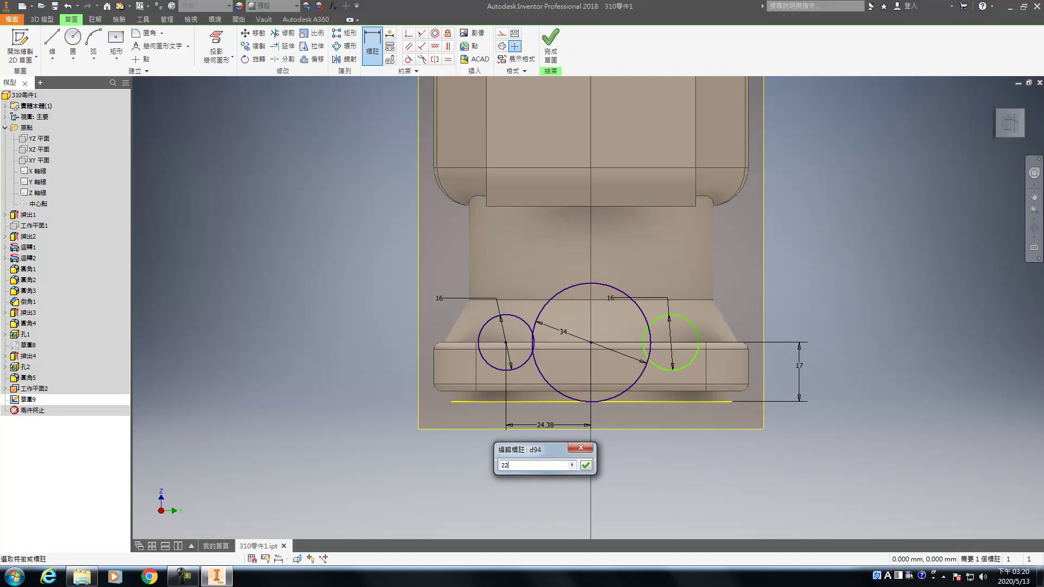
key("Return")
- Dimension the right 16 mm circle's centre from the 34 mm circle's centre, linking the value to the left 22 mm dimension
left_click(671, 343)
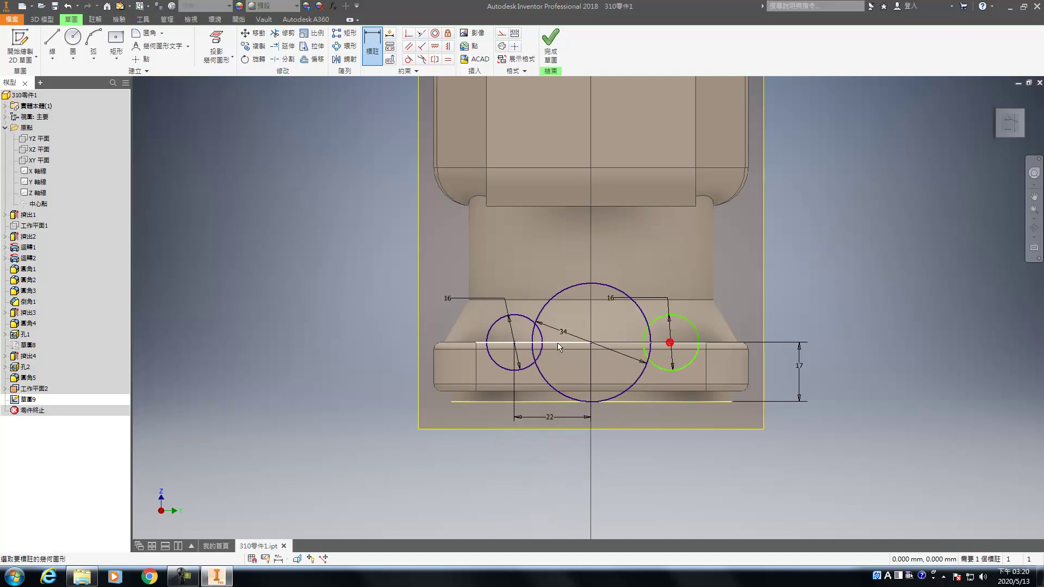
left_click(590, 342)
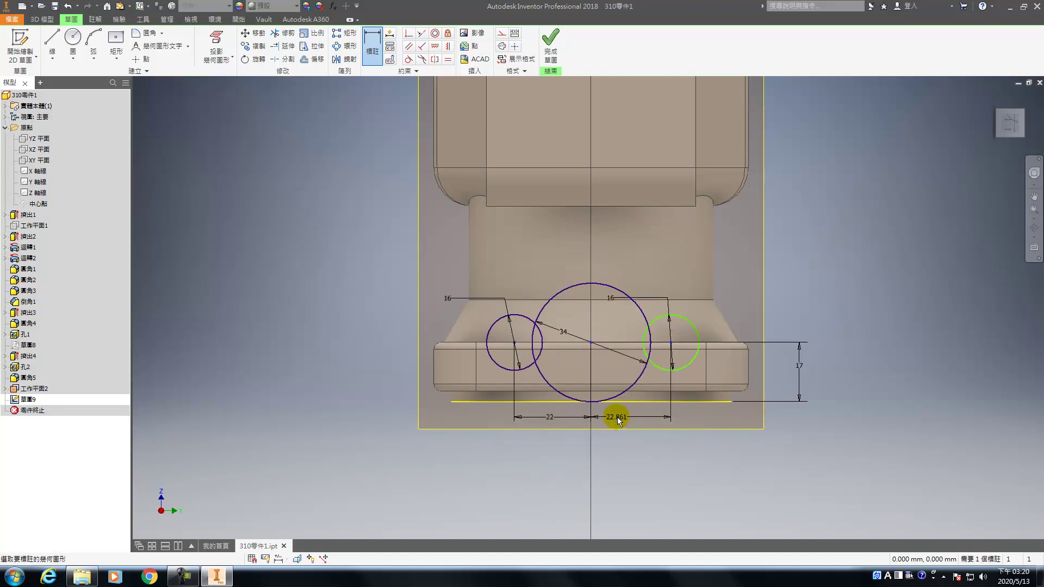
left_click(618, 417)
left_click(549, 417)
left_click(657, 457)
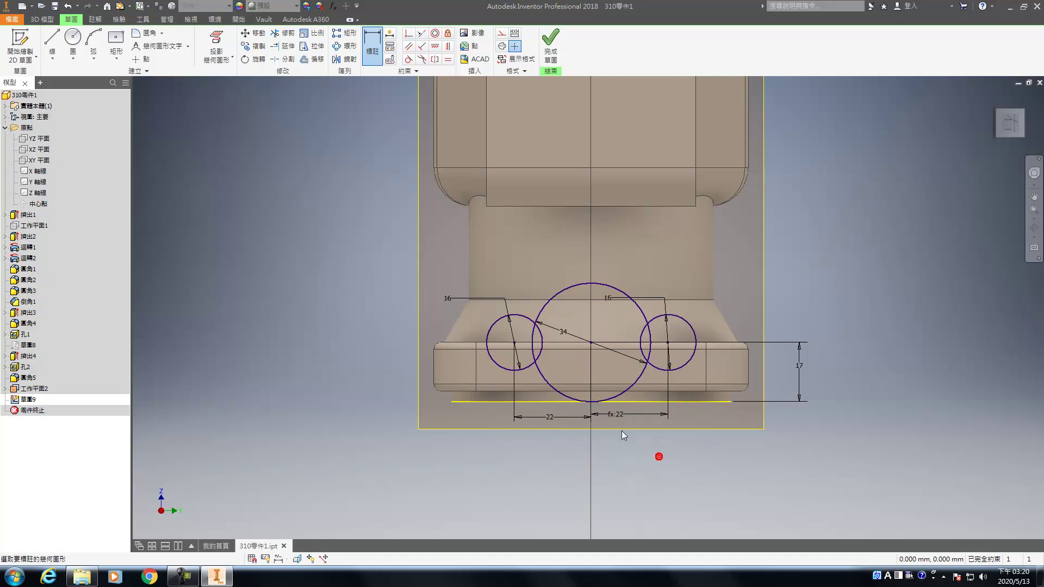
- Draw four lines joining the 34 mm circle to the two 16 mm circles, above and below on both sides
key("l")
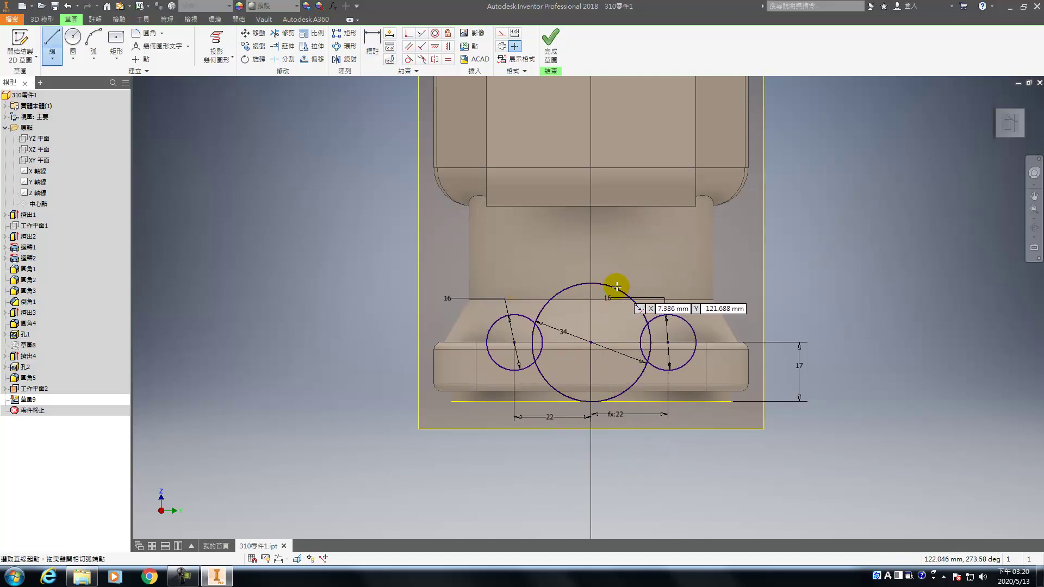
left_click(609, 285)
left_click(687, 323)
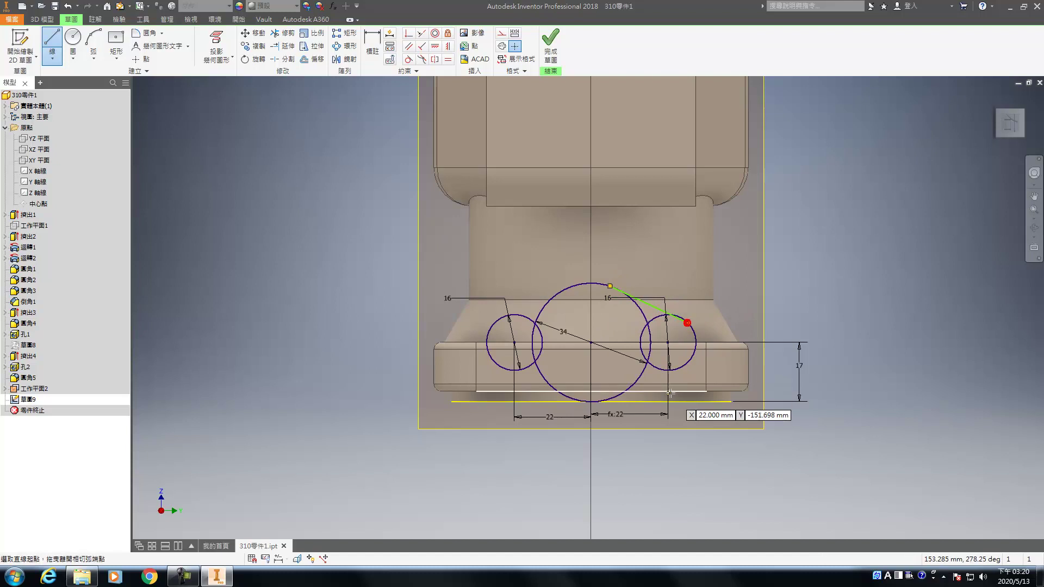
left_click(616, 396)
left_click(565, 395)
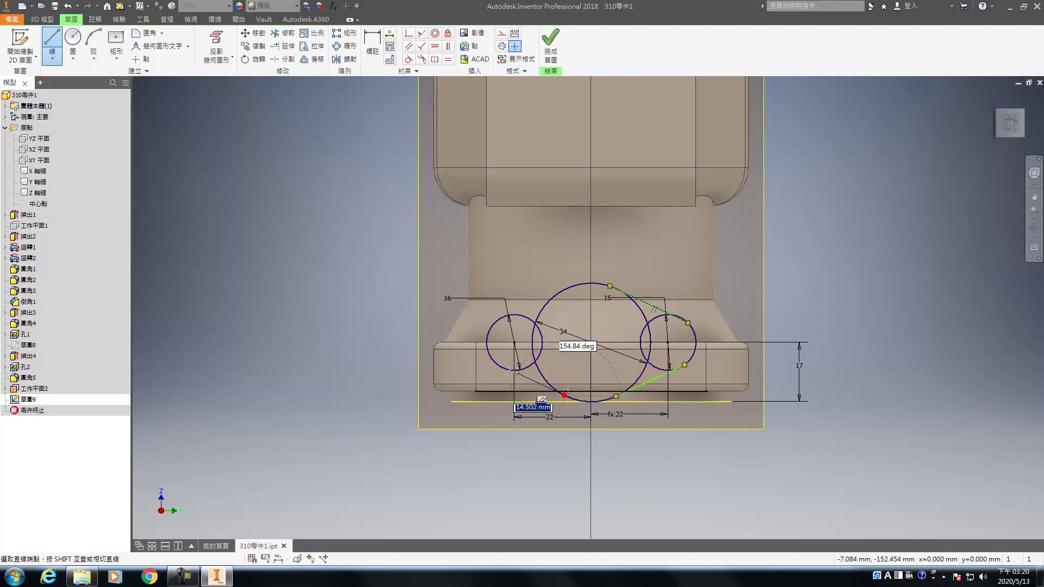
left_click(494, 362)
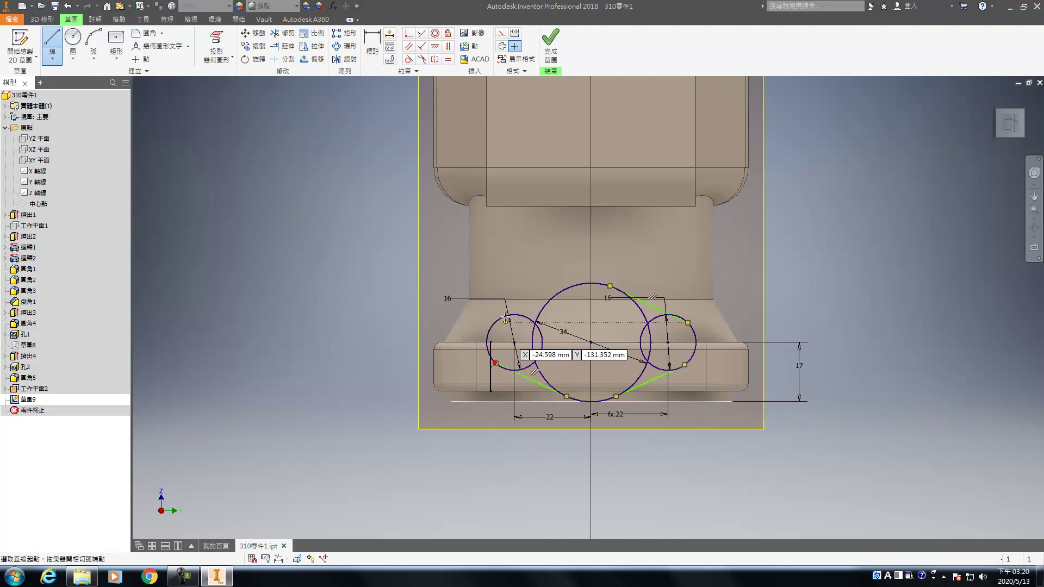
left_click(571, 289)
key("Escape")
- Make the four connecting lines tangent to the 34 mm circle and the adjacent 16 mm circles
left_click(408, 58)
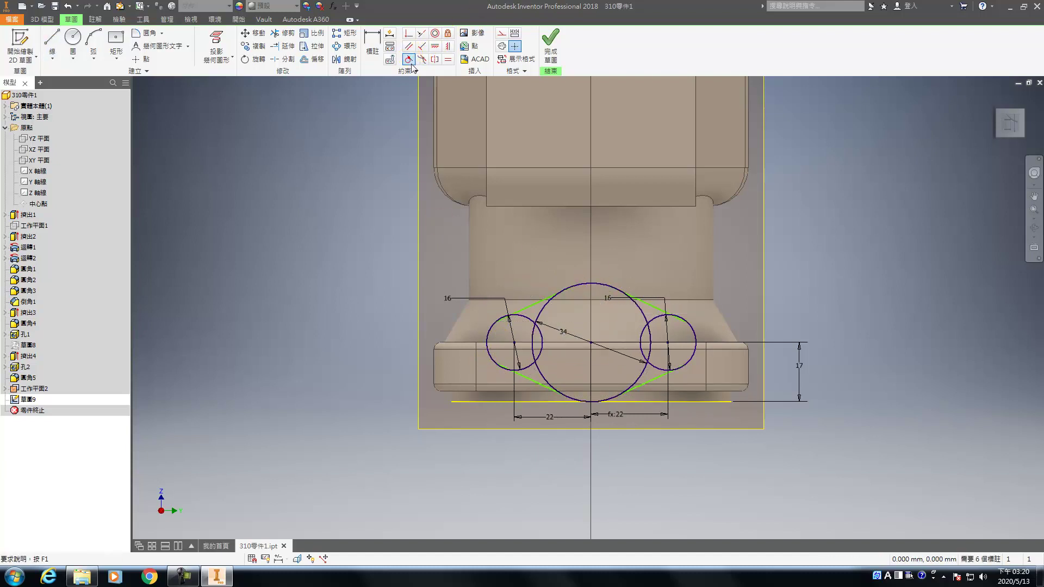
left_click(620, 297)
left_click(644, 304)
left_click(678, 318)
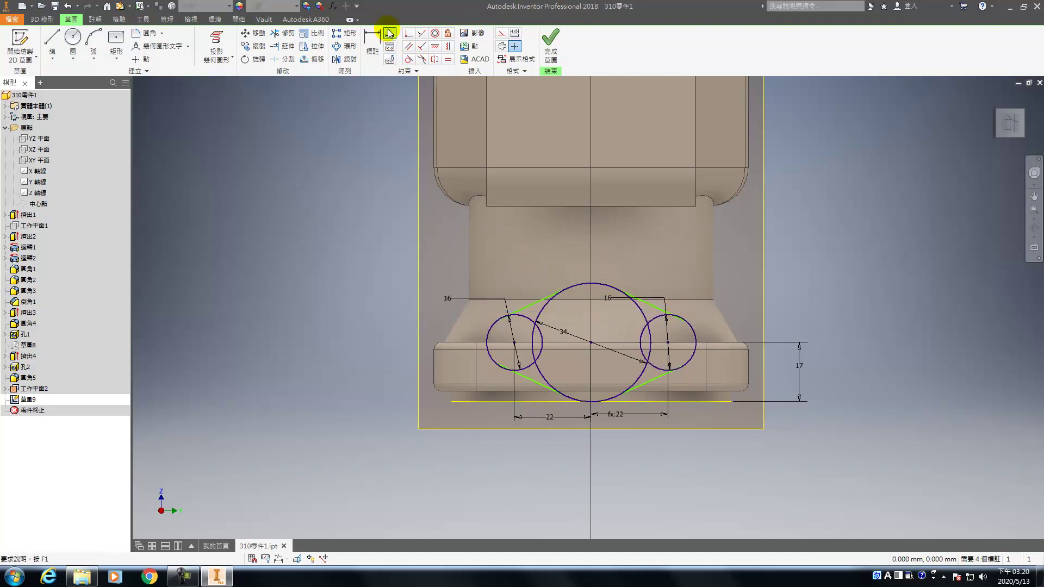
left_click(686, 325)
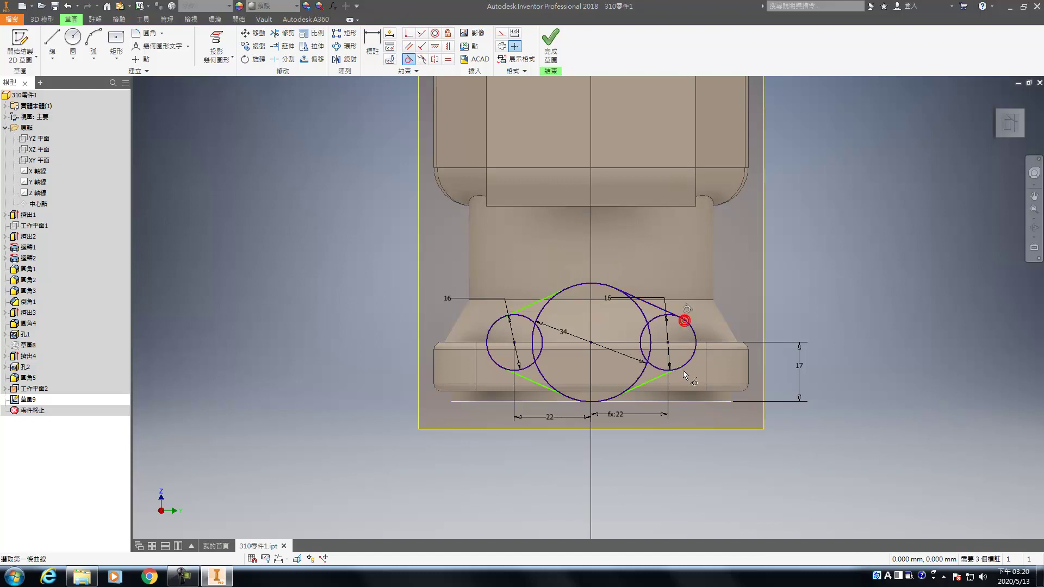
left_click(676, 368)
left_click(660, 376)
left_click(567, 396)
left_click(558, 394)
key("Escape")
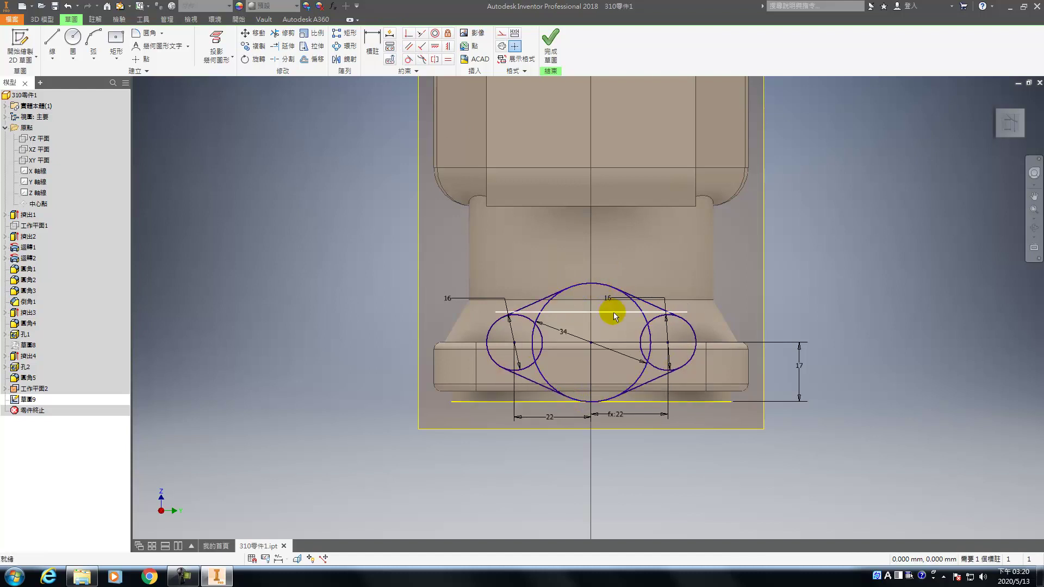
- Trim away the inner arcs of the circles inside the flange outline
key("x")
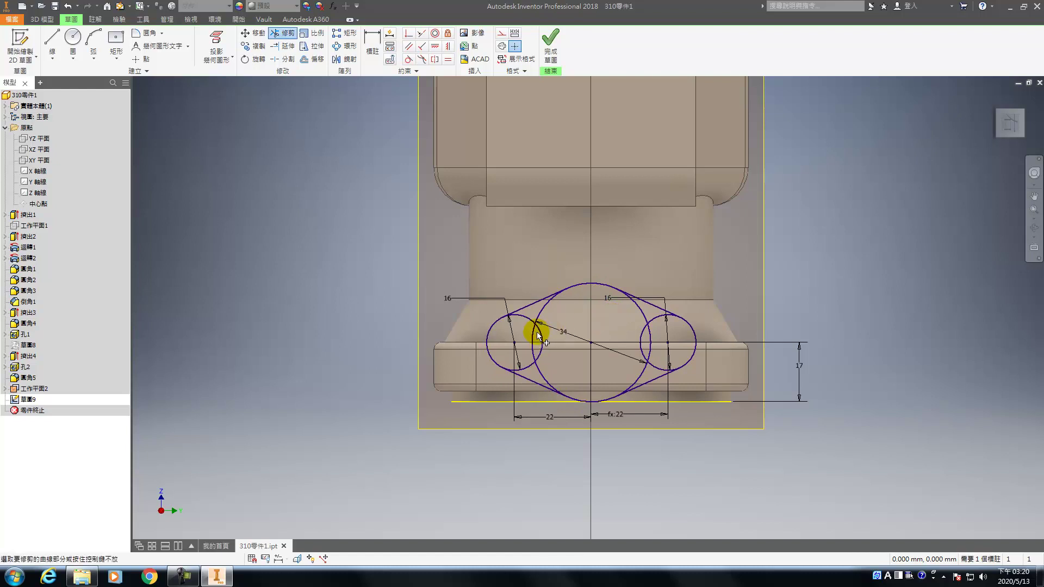
left_click(541, 339)
left_click(527, 366)
left_click(651, 343)
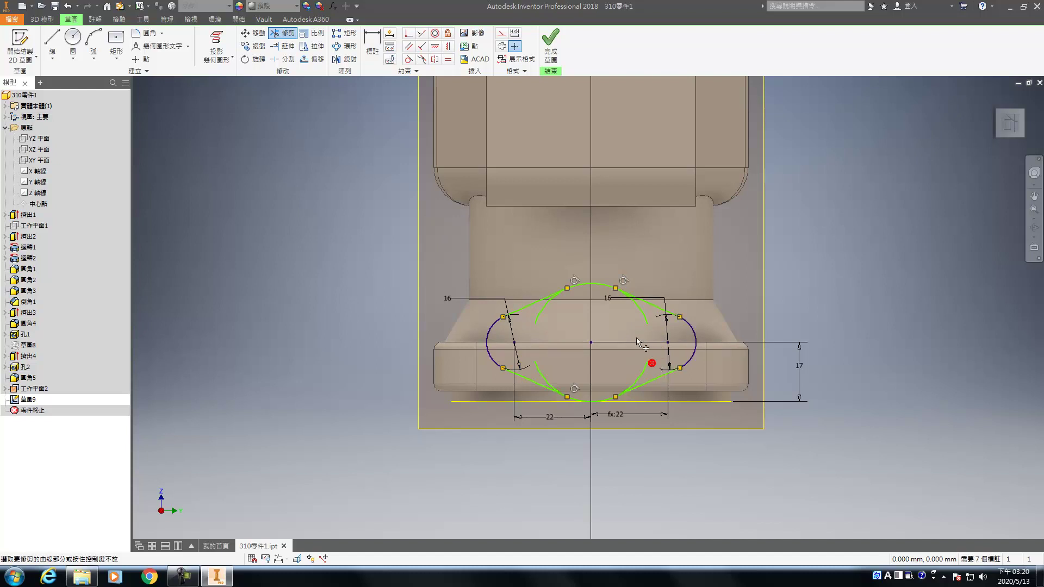
- Add a 17 mm radius dimension to the large upper arc of the flange profile
key("d")
left_click(584, 283)
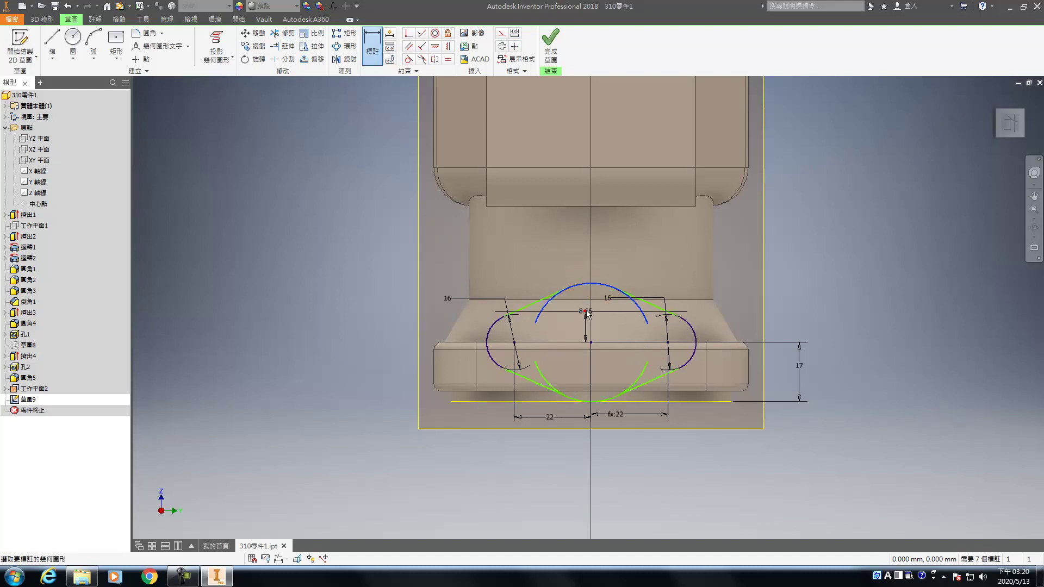
left_click(585, 282)
key("Return")
key("Escape")
- Extrude the flange profile 10 mm in the reversed direction, toward the body, and hide the flange's work plane
key("e")
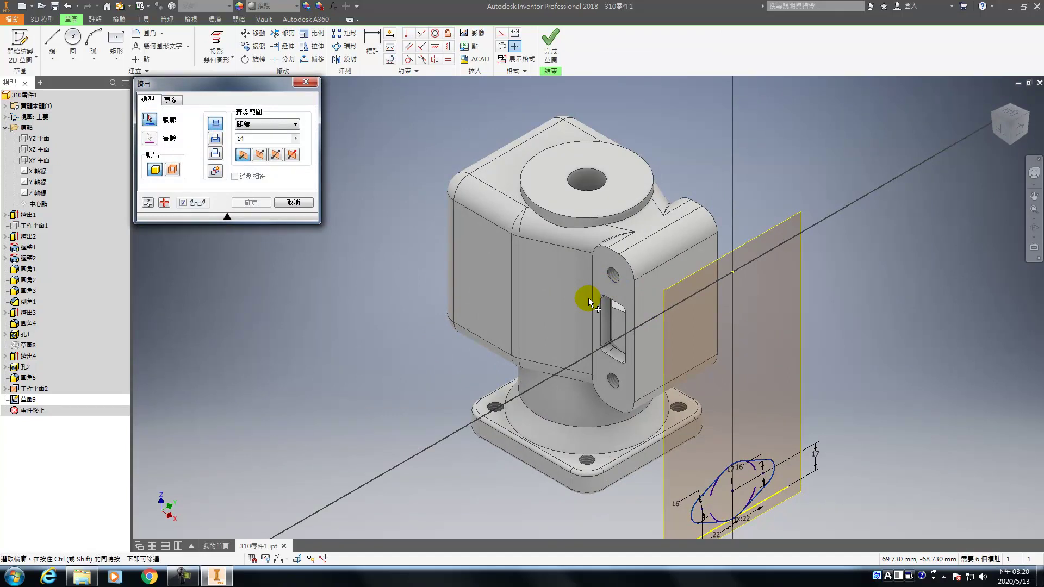
left_click(727, 491)
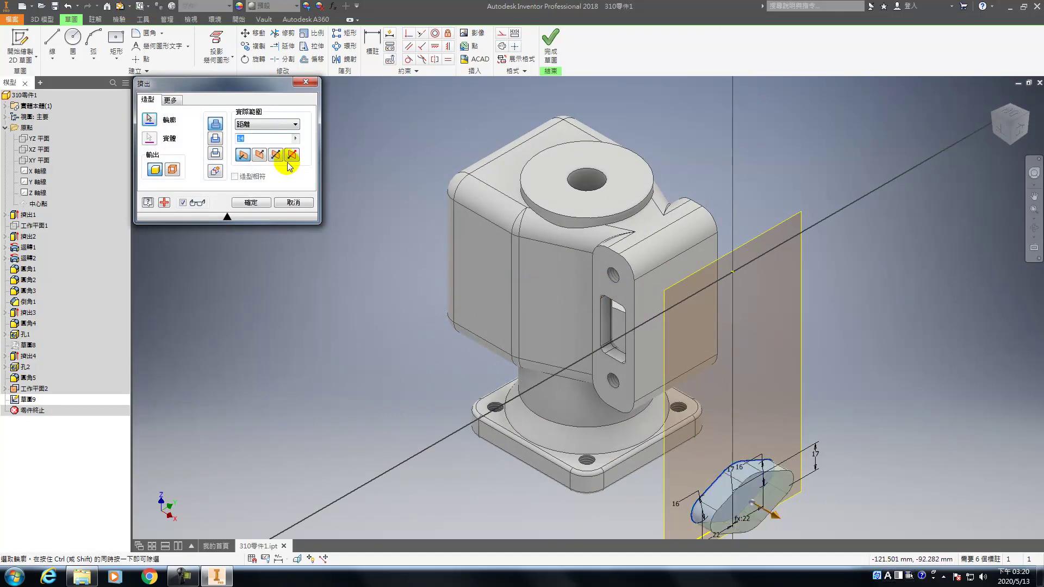
left_click(261, 155)
double_click(257, 138)
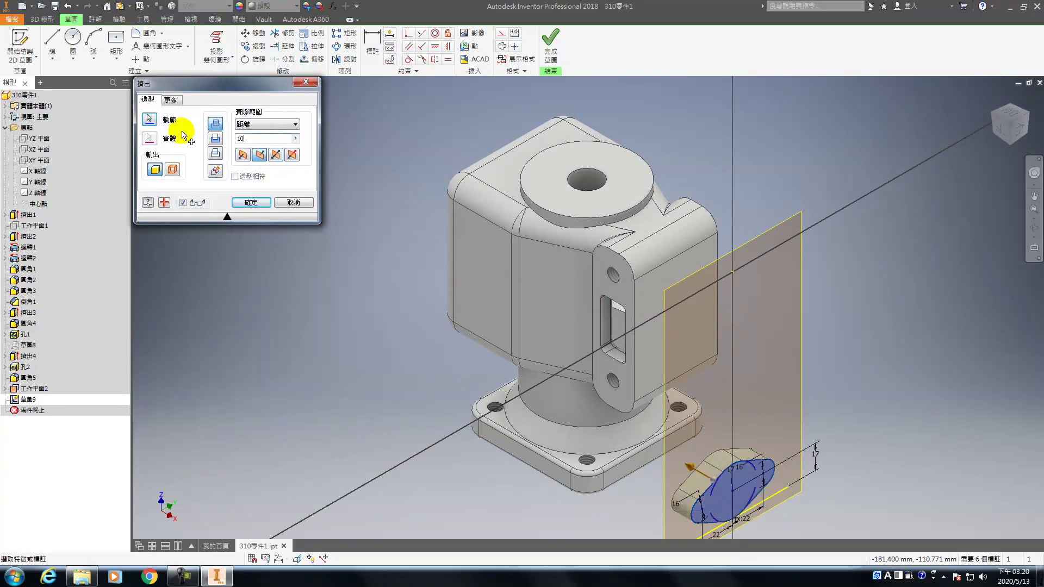
type("10")
key("Return")
right_click(798, 262)
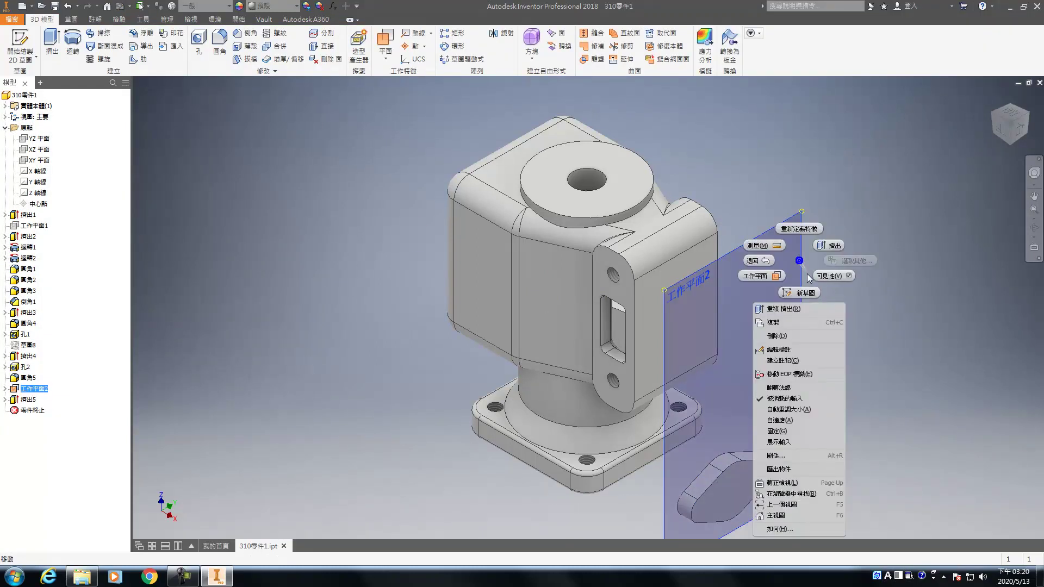
left_click(818, 275)
- Start a sketch on the flange face that points toward the body and project the flange's upper arc into it
mouse_move(682, 379)
middle_mouse_down("shift")
mouse_move(745, 392)
mouse_move(674, 375)
middle_mouse_up("shift")
left_click(609, 464)
key("s")
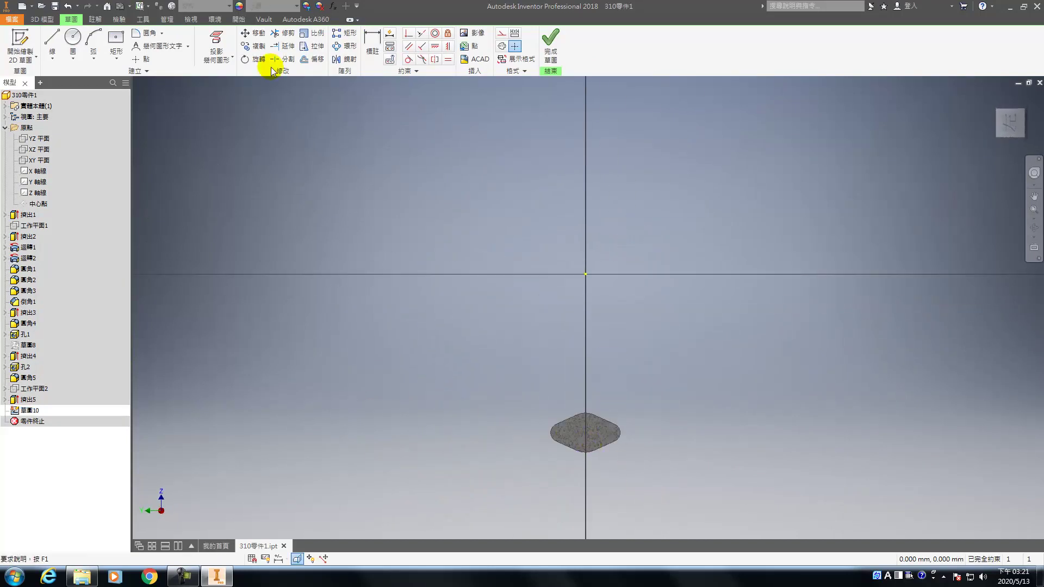
key("p")
left_click(583, 412)
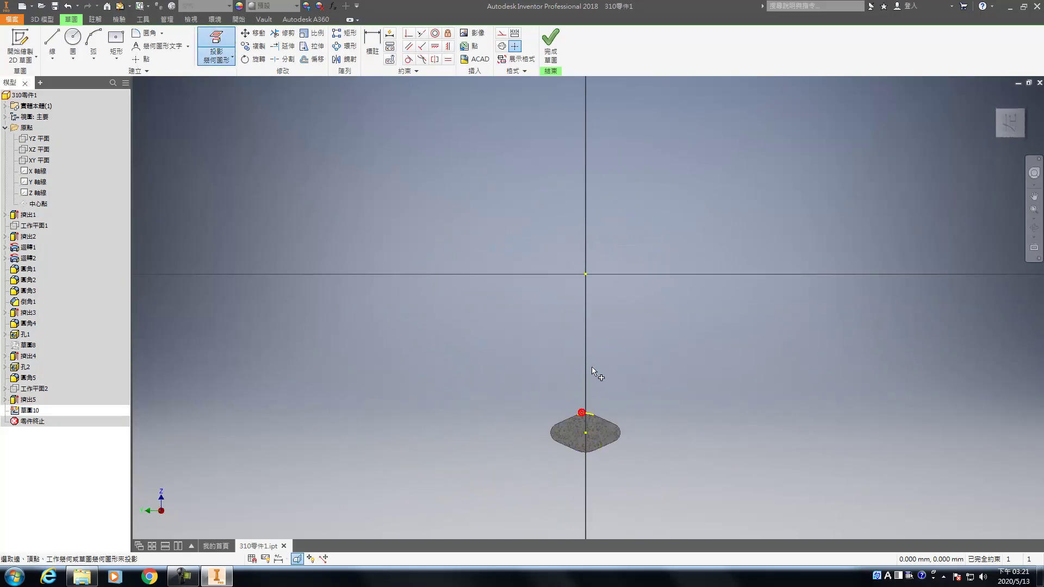
- Draw a 28 mm diameter circle centred on the projected arc's centre and finish the sketch
key("c")
left_click(586, 434)
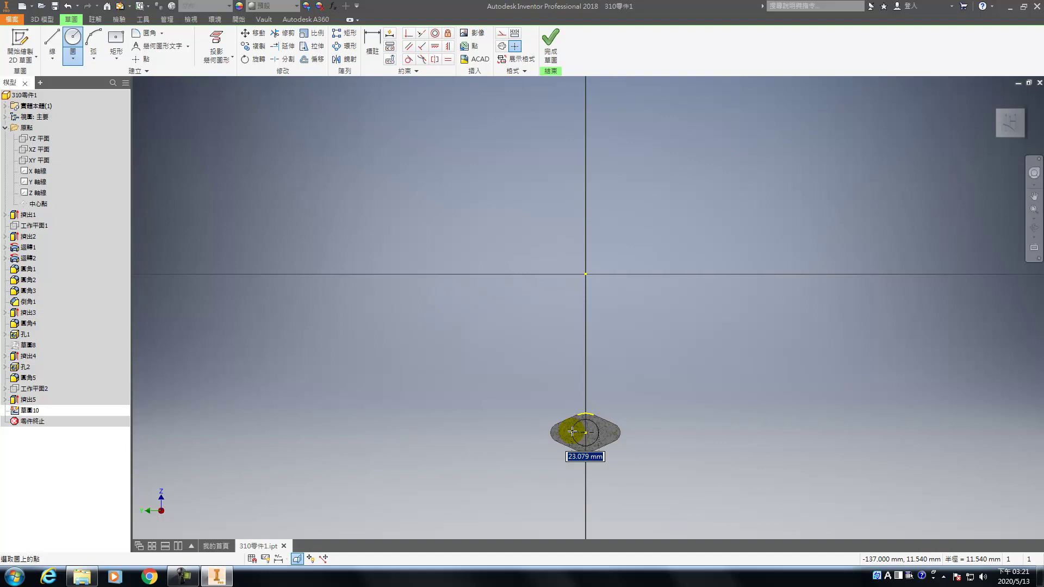
key("Return")
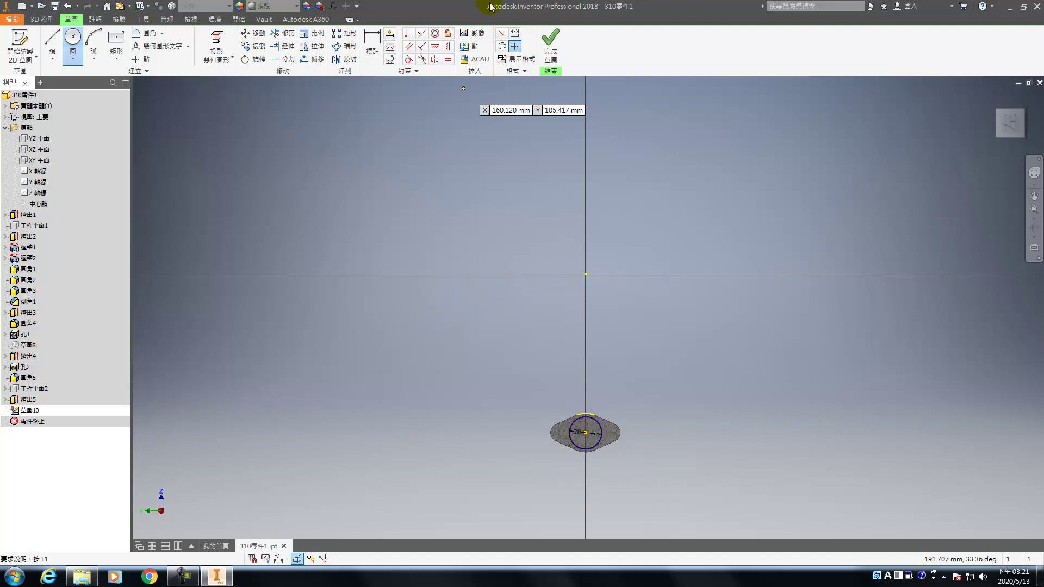
left_click(550, 46)
- Extrude the 28 mm circle toward the body with the extent set to To Next (到下一個)
key("e")
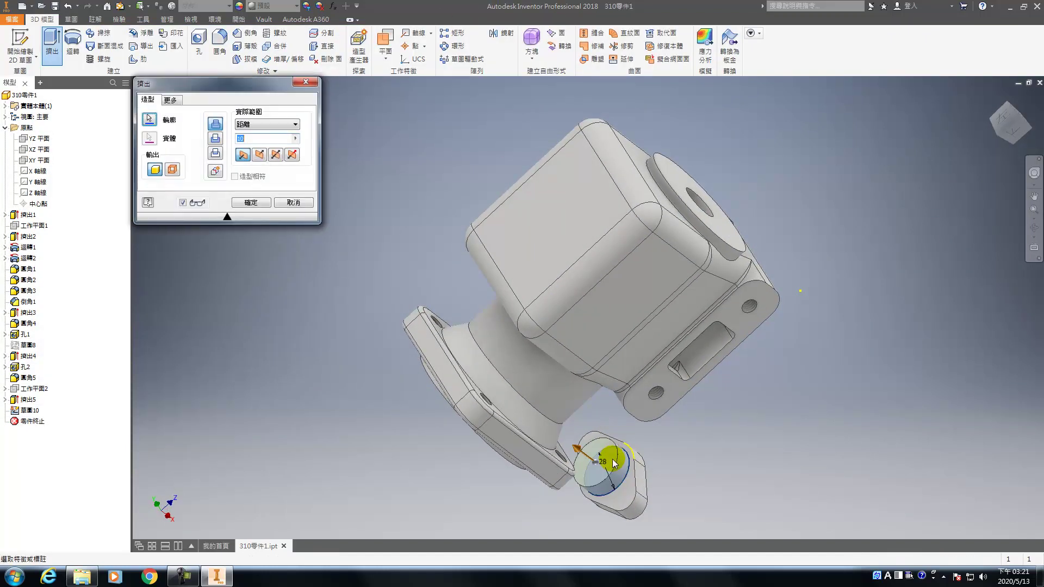
left_click(283, 124)
left_click(266, 141)
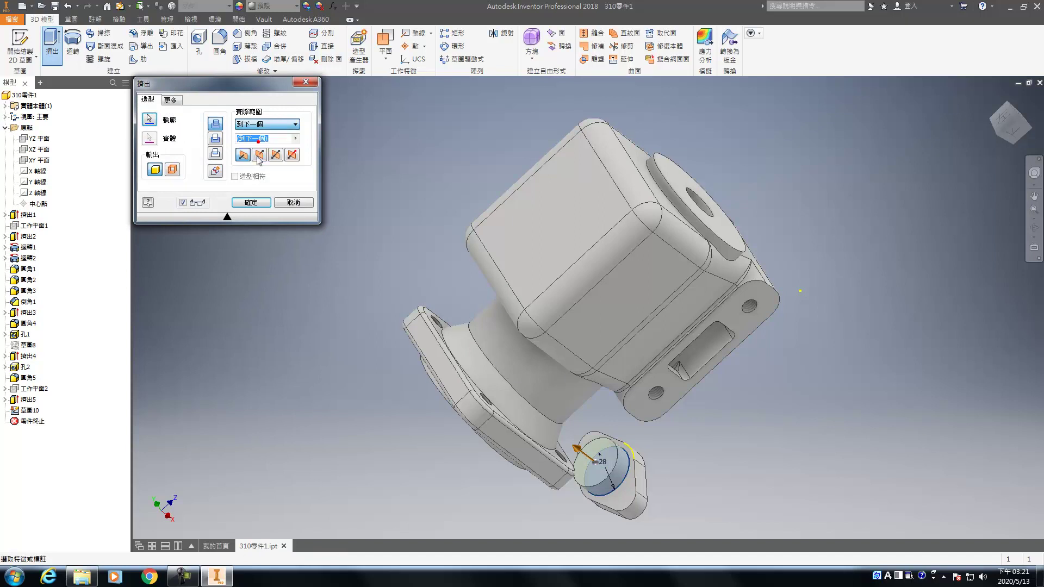
left_click(251, 203)
- Start a sketch on the flange's outer face and project its upper arc
key("F4")
left_click_drag(601, 397, 537, 349)
middle_click_drag(537, 349, 431, 298, "shift")
left_click(587, 406)
left_click(613, 410)
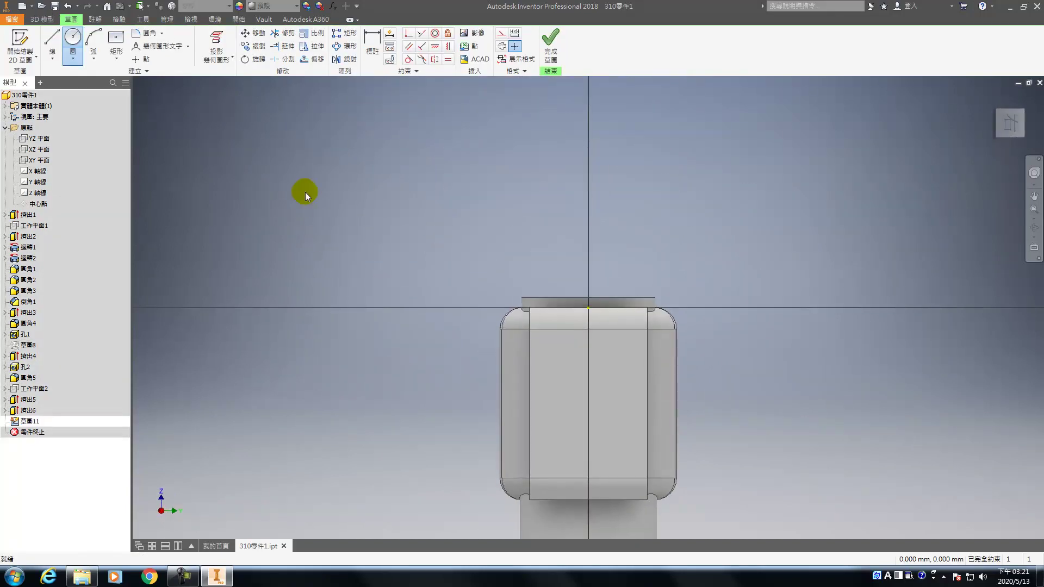
left_click(216, 44)
scroll(457, 391, "up", 3)
left_click(471, 387)
- Place two sketch points on the flange's vertical centreline, one above and one below the arc centre
left_click(140, 59)
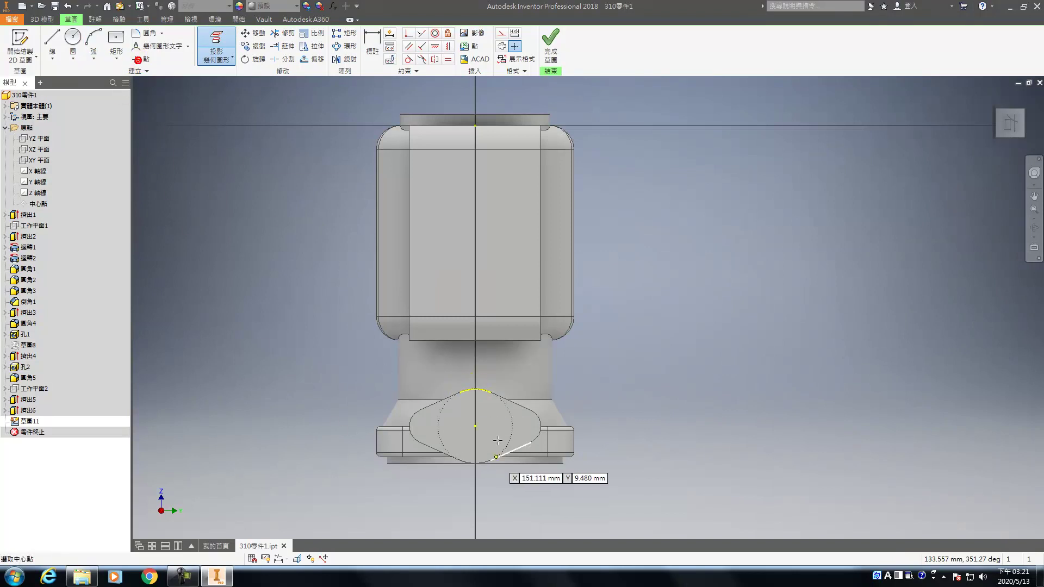
left_click(474, 415)
left_click(475, 443)
key("Escape")
- Dimension the upper point 7 mm above the projected arc's centre
scroll(479, 442, "up", 3)
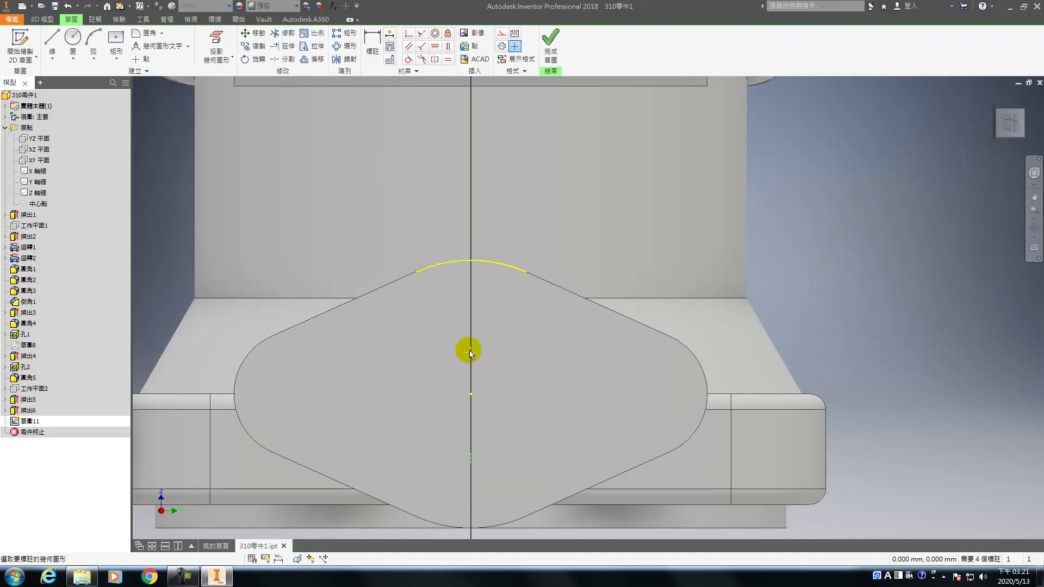
left_click(471, 393)
left_click(511, 353)
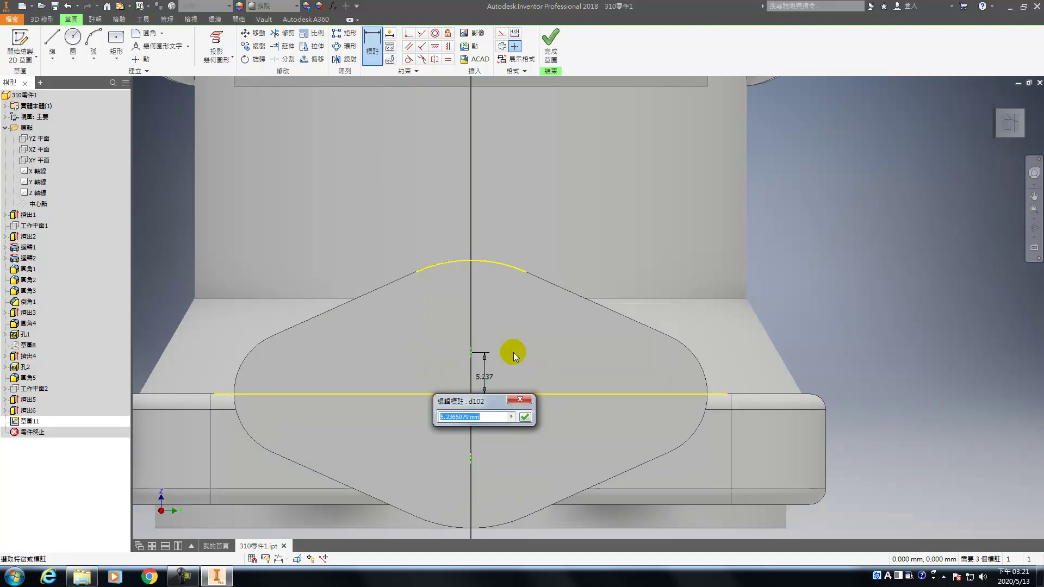
type("7")
key("Return")
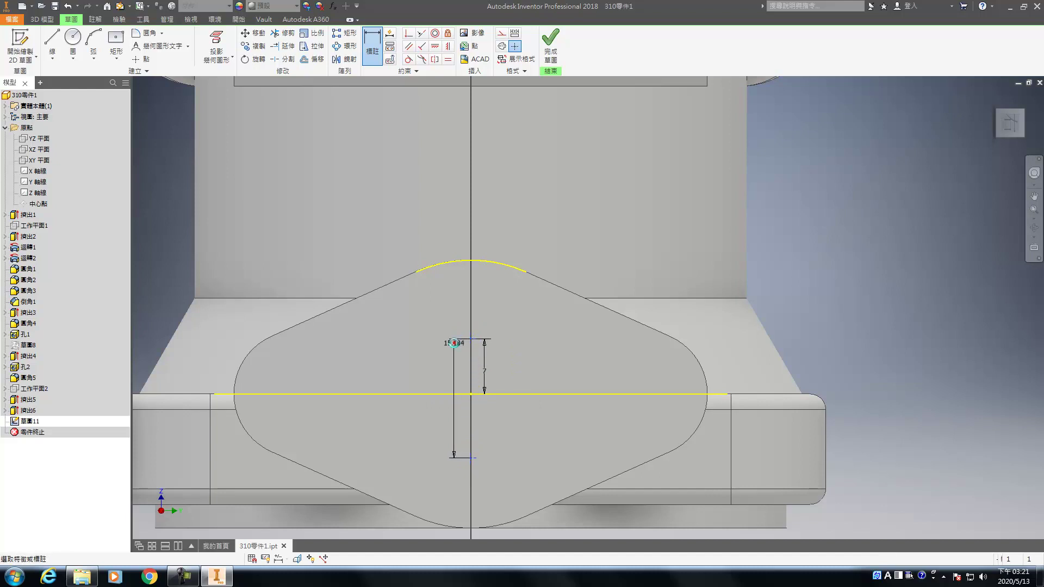
- Dimension the vertical distance between the two sketch points as 14 mm
left_click(456, 348)
type("14")
key("Return")
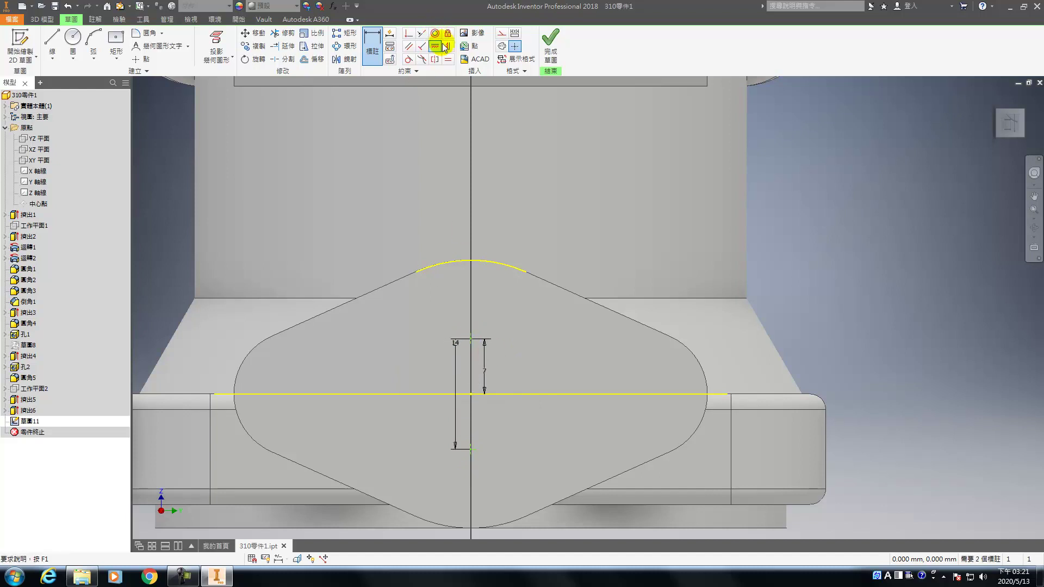
- Constrain the upper and lower points to be vertically aligned with the projected arc's centre
left_click(469, 341)
left_click(438, 42)
left_click(469, 339)
left_click(471, 394)
left_click(469, 449)
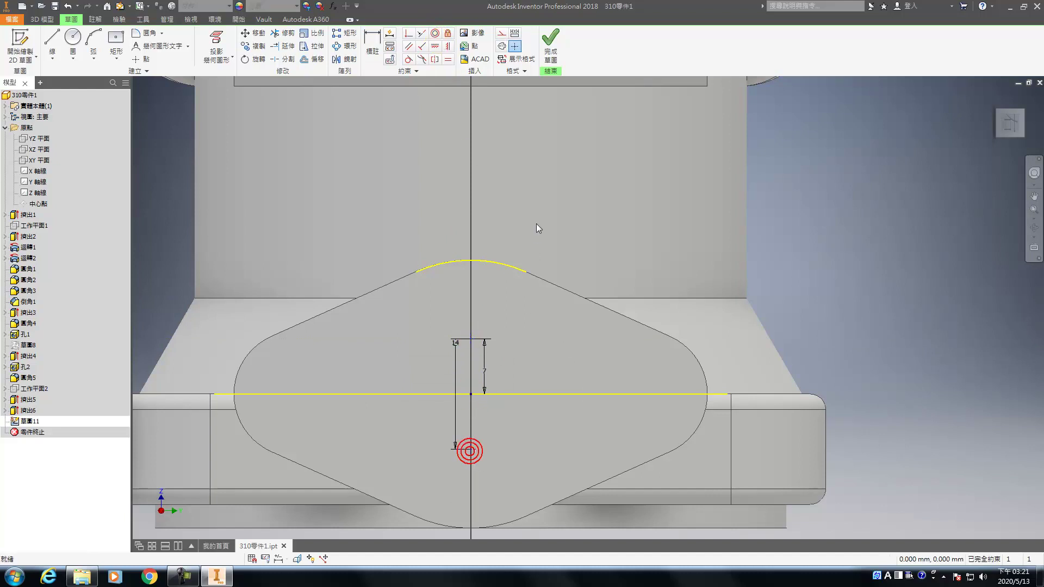
key("h")
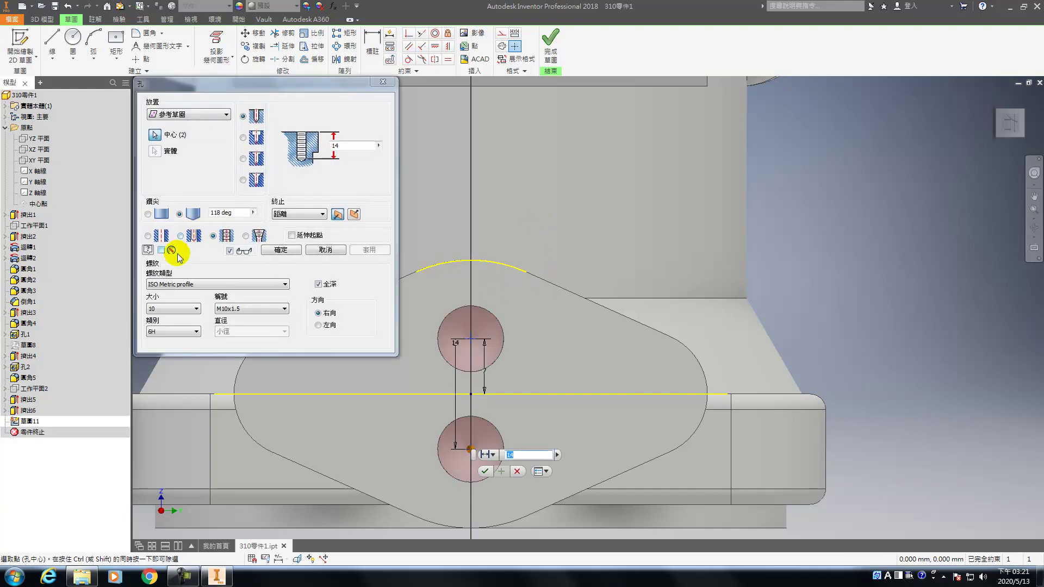
left_click(147, 236)
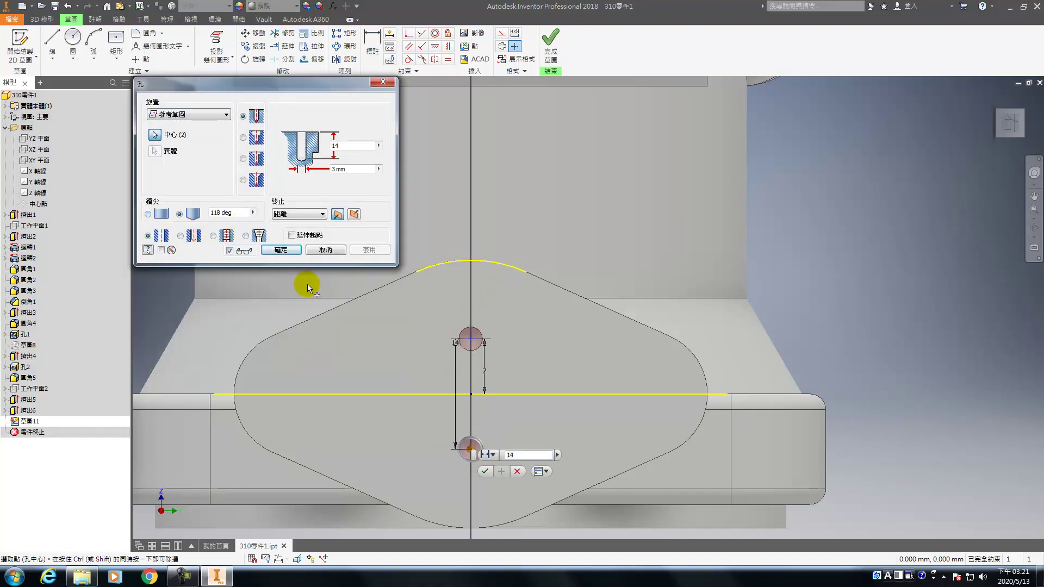
left_click(326, 252)
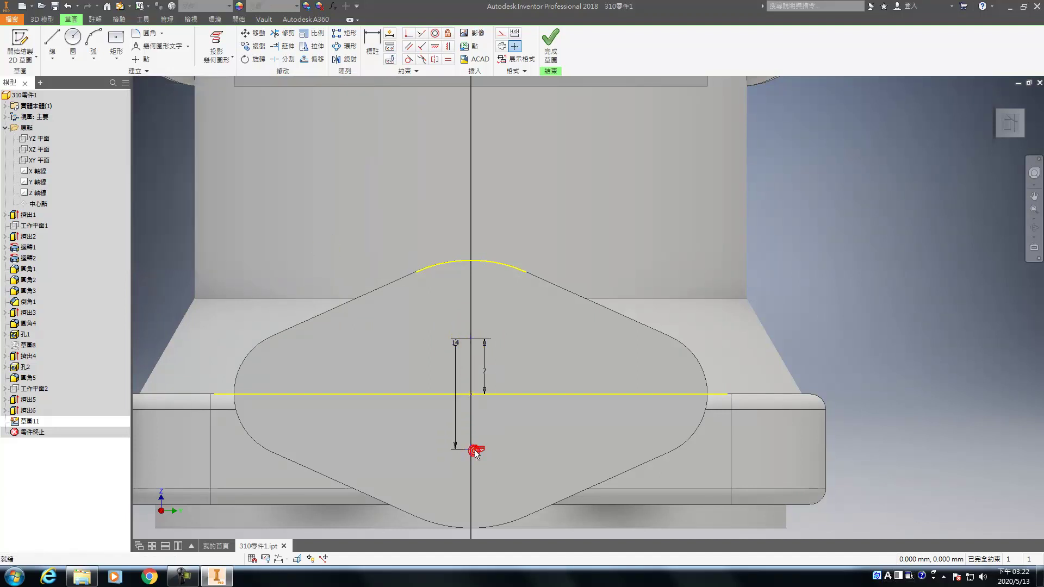
key("h")
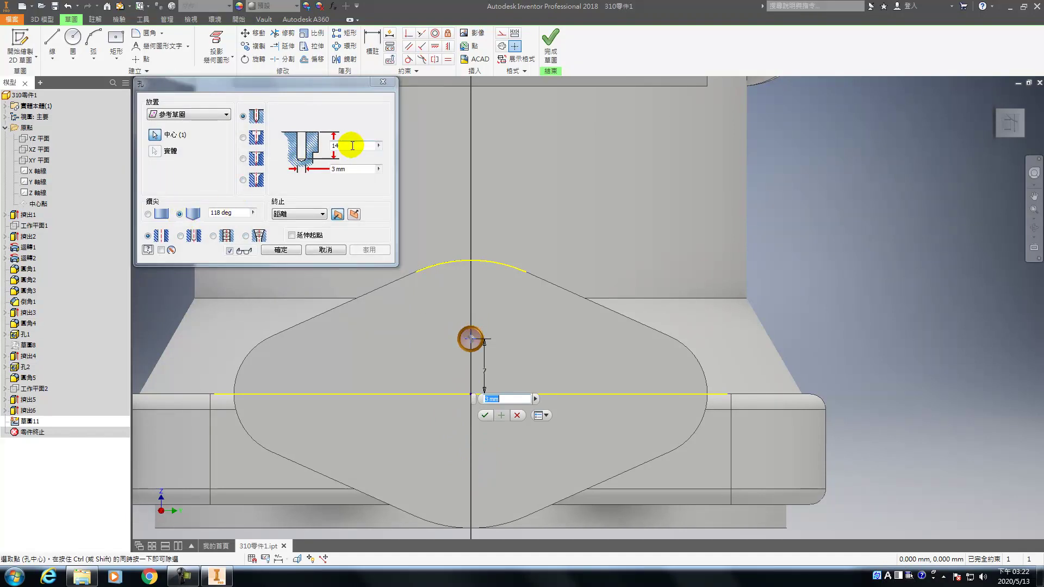
middle_click_drag(497, 285, 525, 245, "shift")
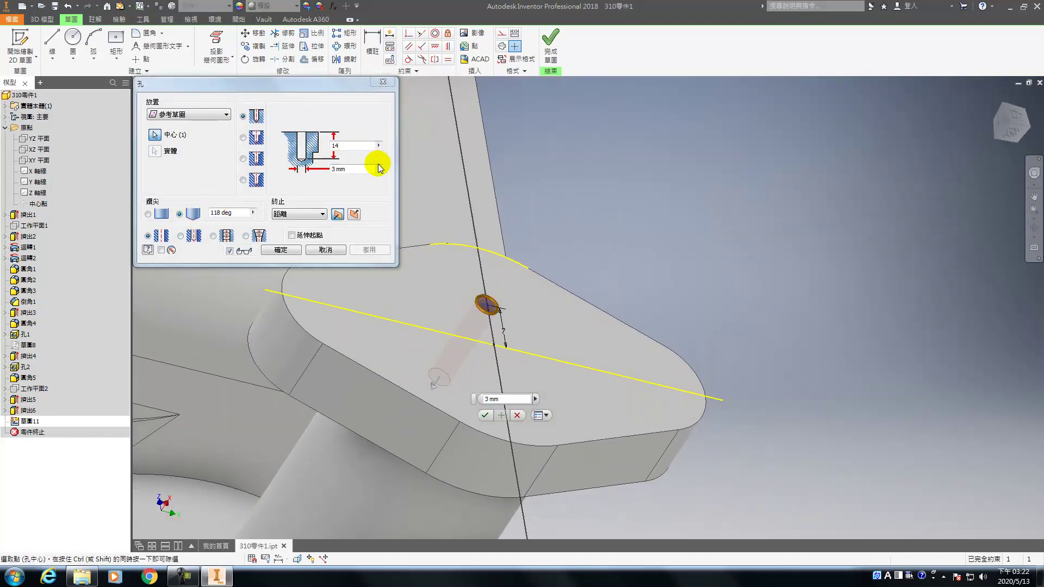
left_click(298, 214)
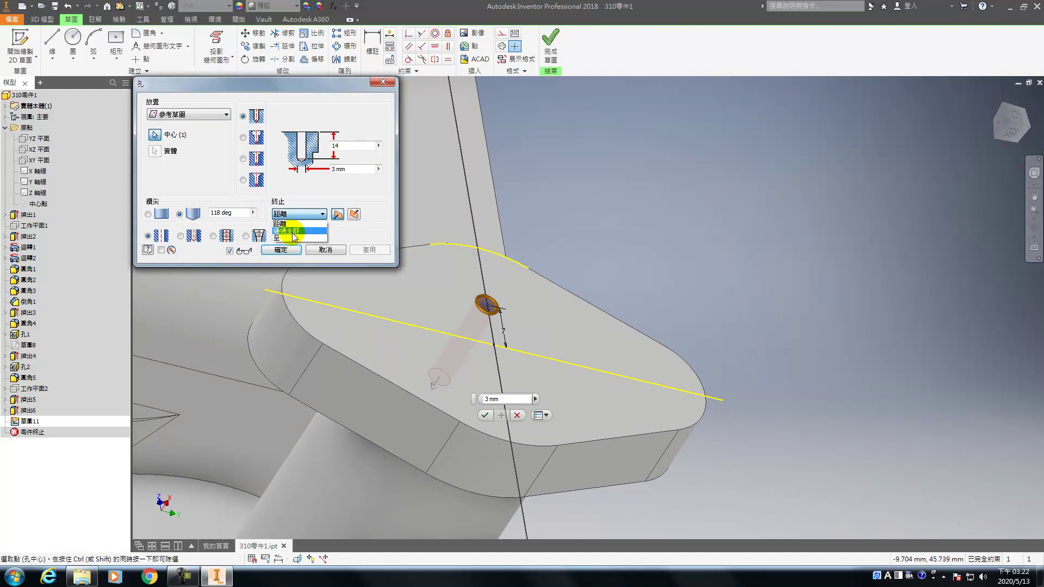
left_click(287, 238)
scroll(501, 210, "up", 3)
middle_click_drag(501, 210, 560, 122)
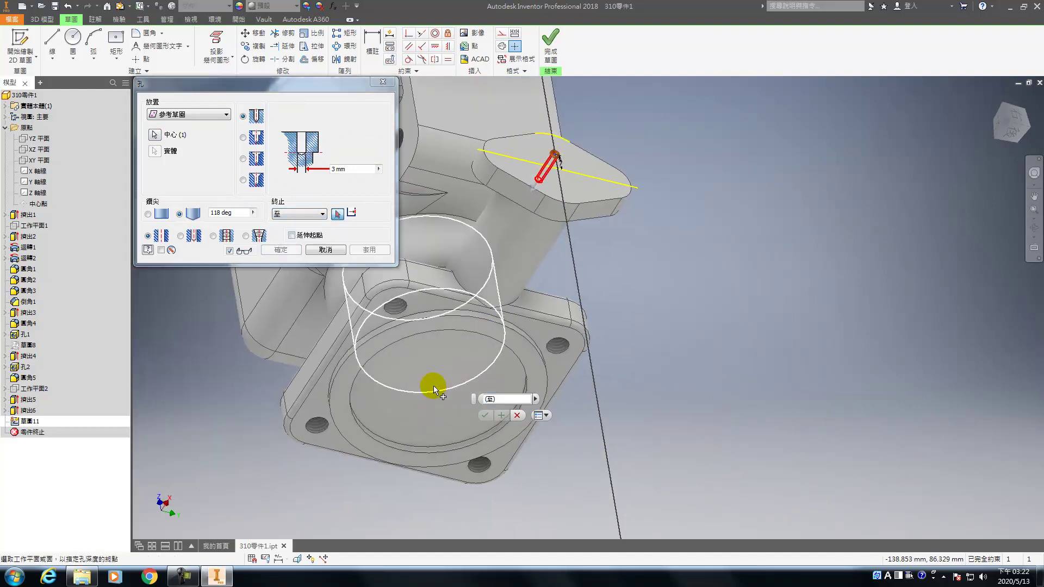
middle_click_drag(496, 280, 496, 321, "shift")
left_click(331, 251)
- Finish the flange point sketch and review the second revolved cut's profile without changing it
left_click(565, 48)
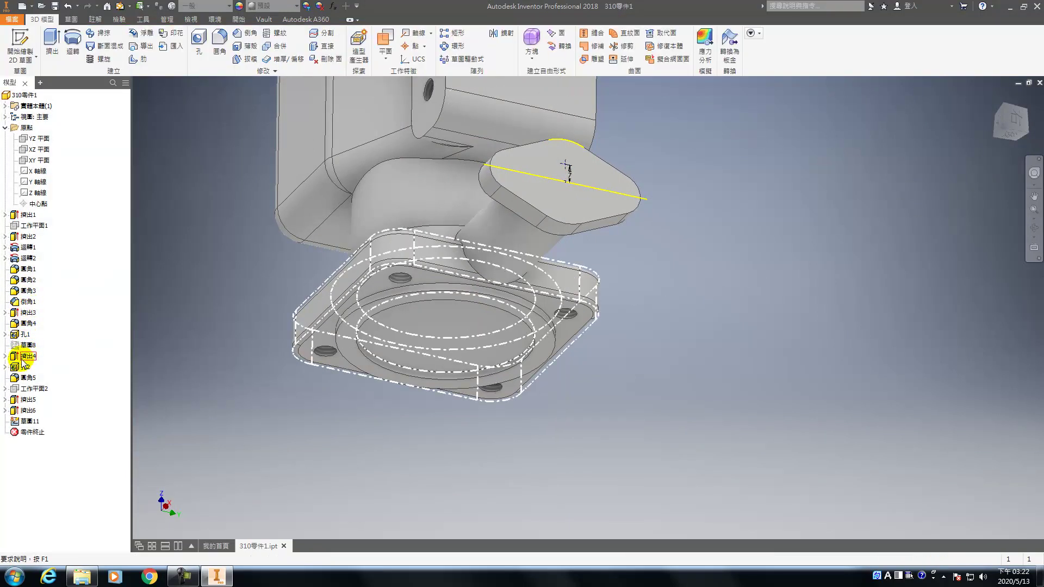
double_click(19, 258)
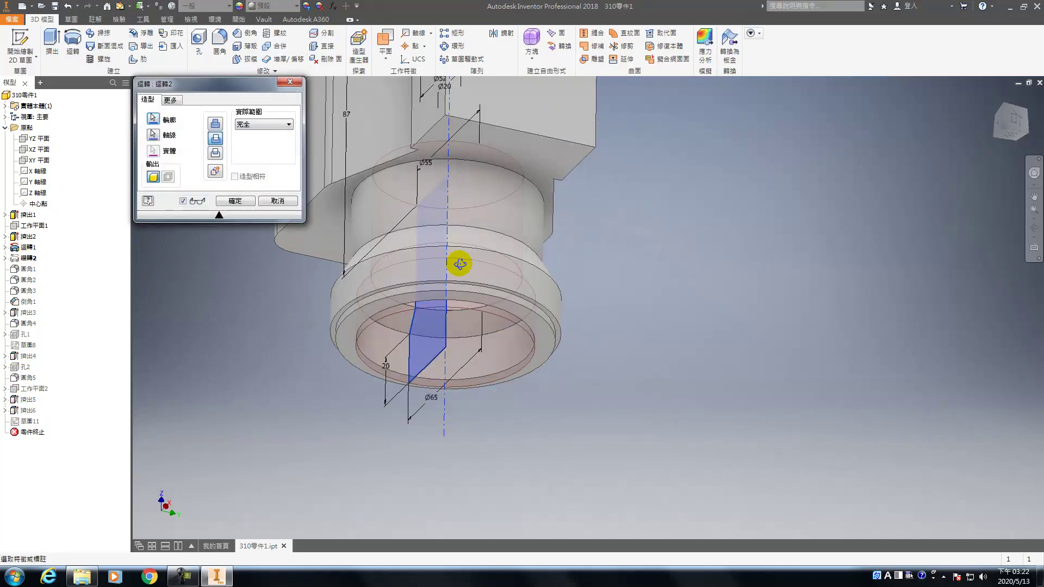
left_click_drag(512, 253, 485, 210)
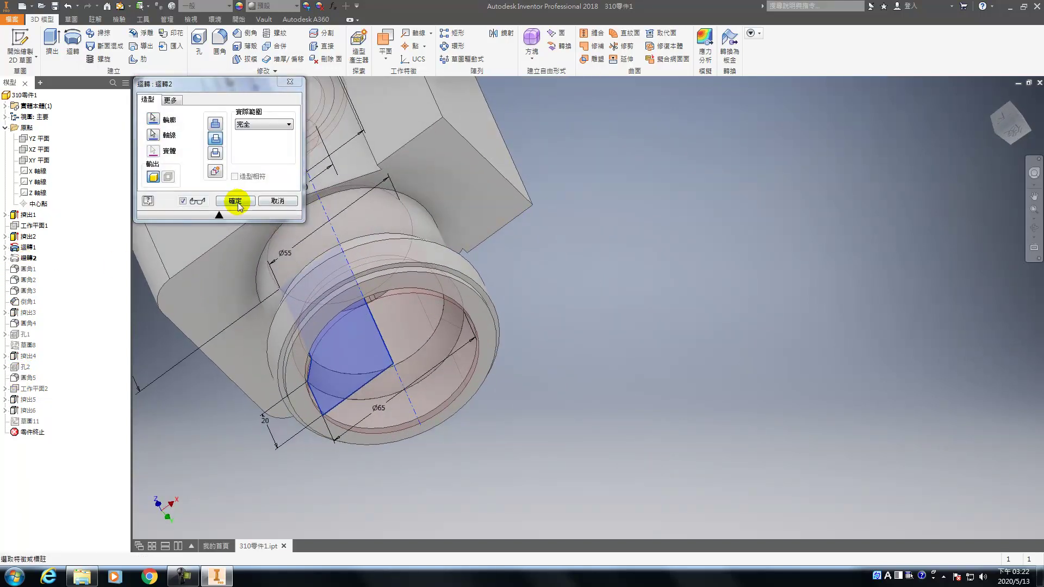
left_click(235, 201)
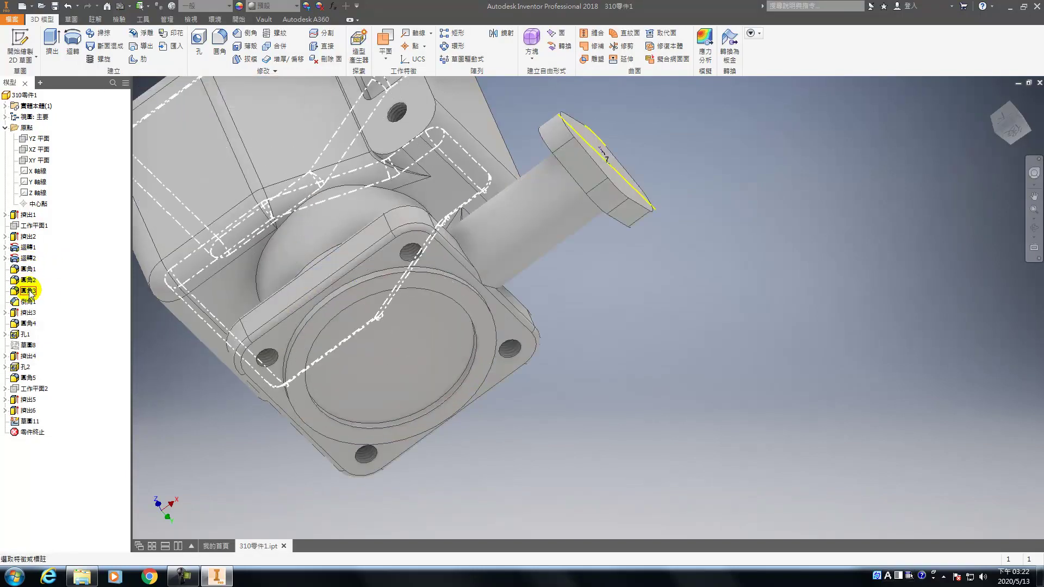
- Project the bore's inner circular edge into the 90 mm square base plate sketch and finish the sketch
double_click(29, 344)
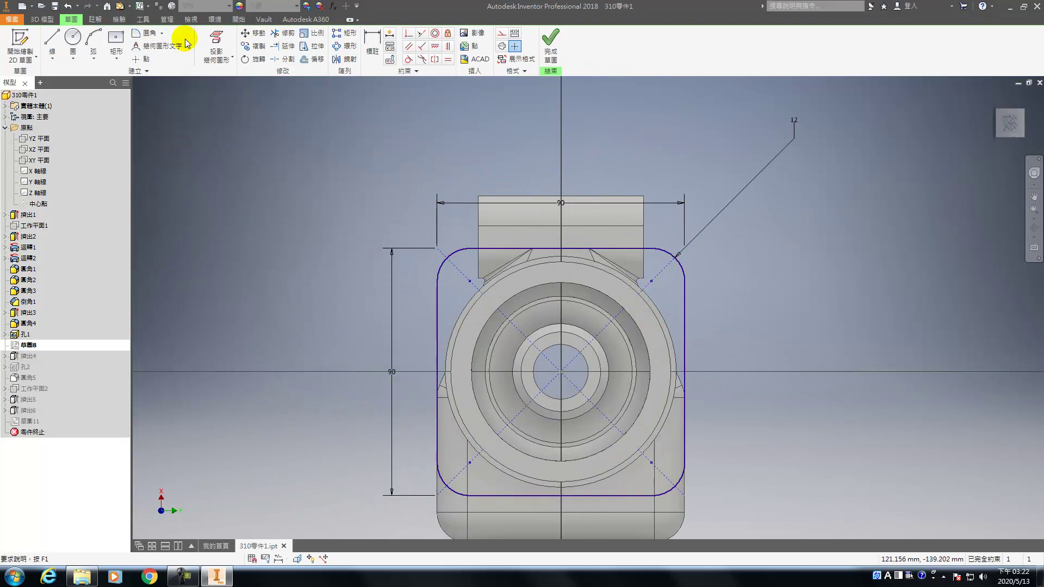
left_click(216, 48)
left_click(493, 317)
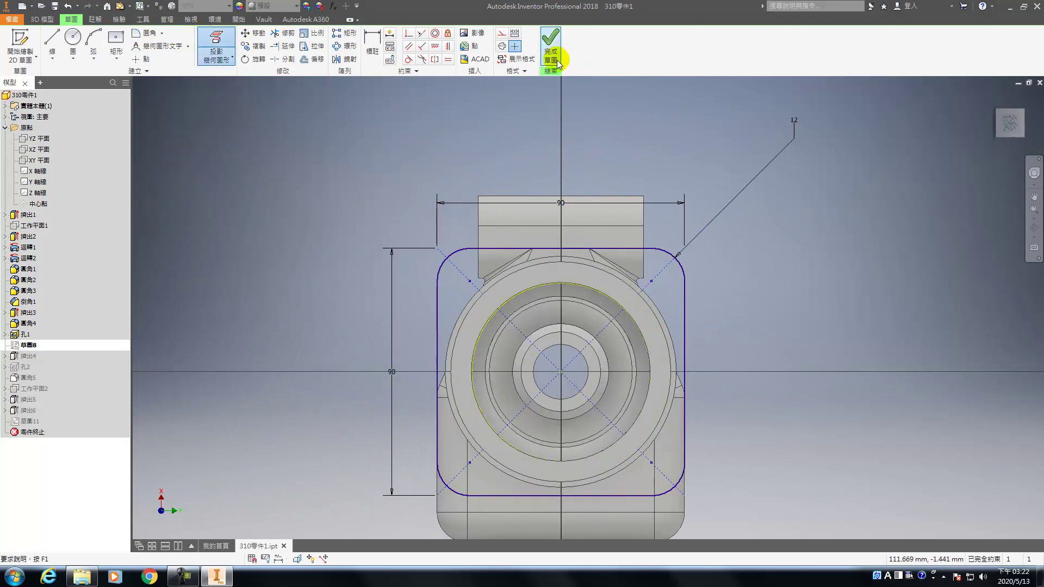
left_click(550, 49)
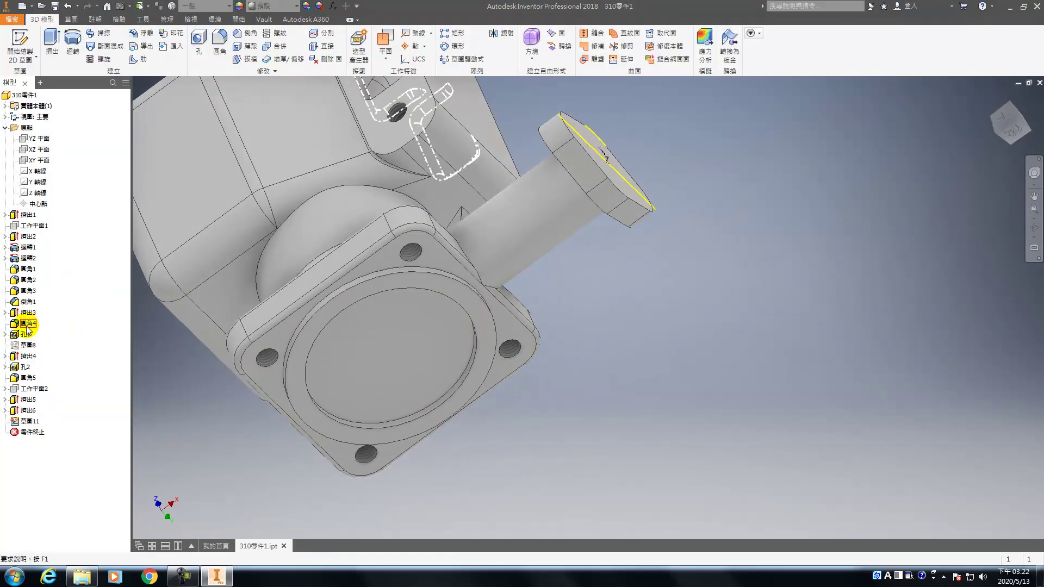
- Try to reselect the base plate extrusion's profile so that it leaves out the projected bore circle
double_click(16, 356)
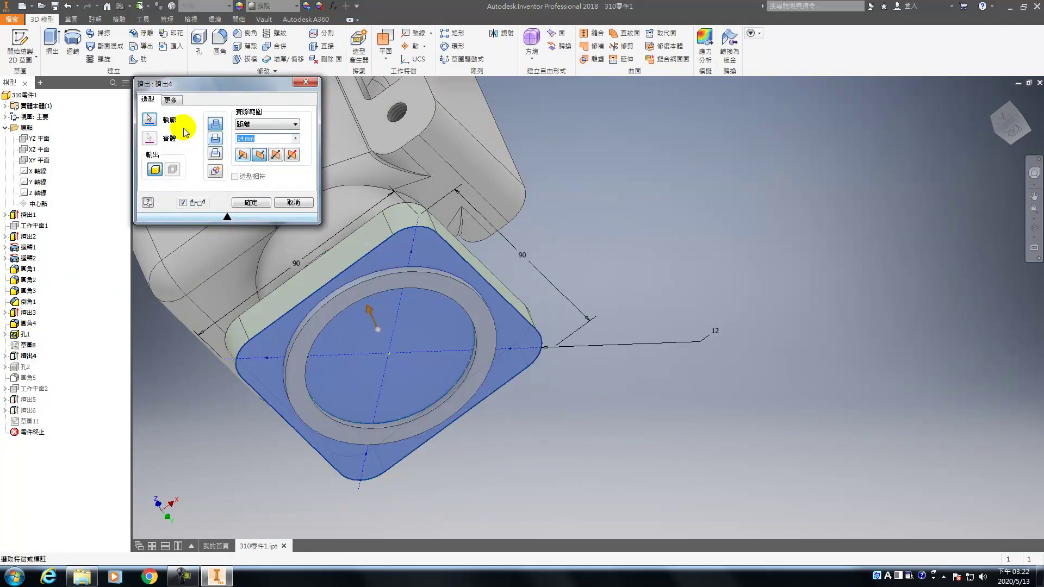
left_click(150, 119)
left_click(408, 246)
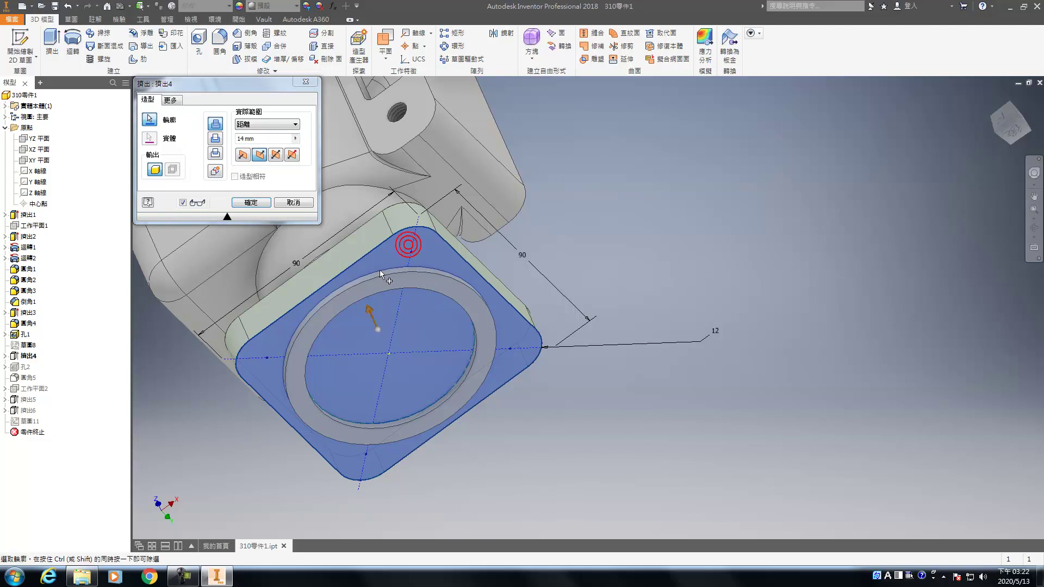
left_click(250, 202)
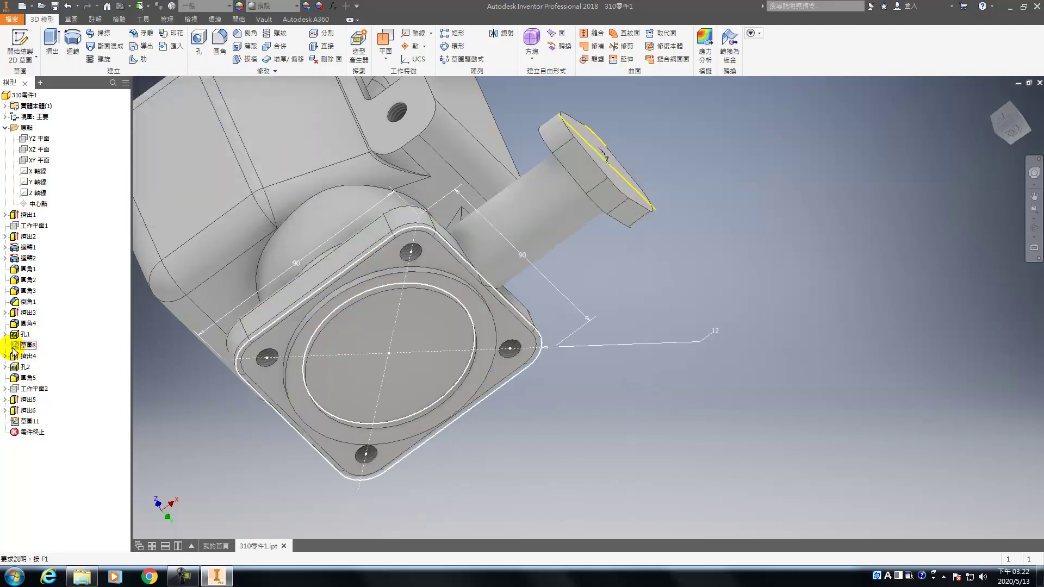
- Delete the base plate extrusion while keeping its sketch and the dependent sketches and features
double_click(24, 368)
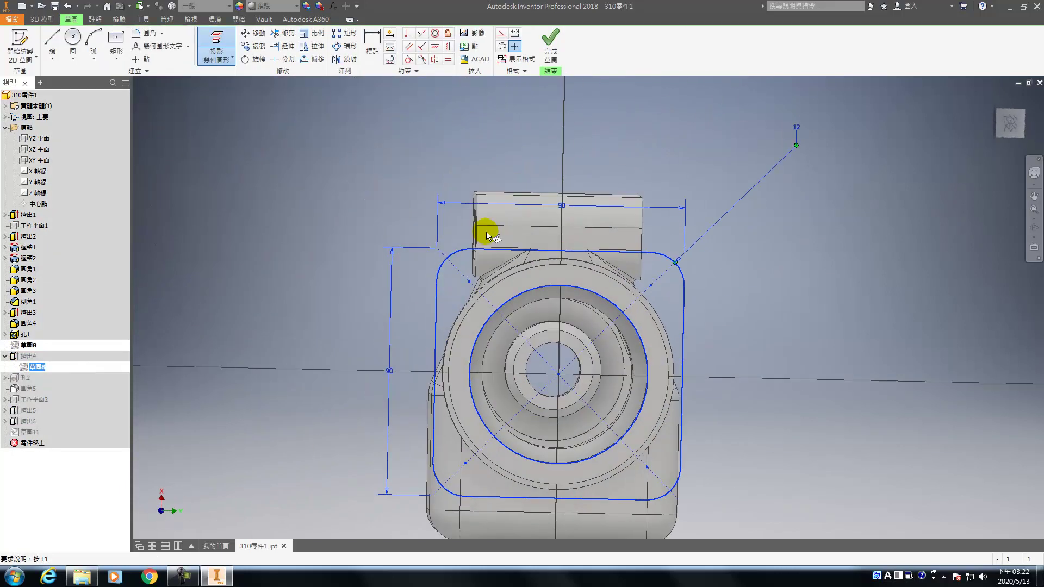
left_click(25, 356)
key("Delete")
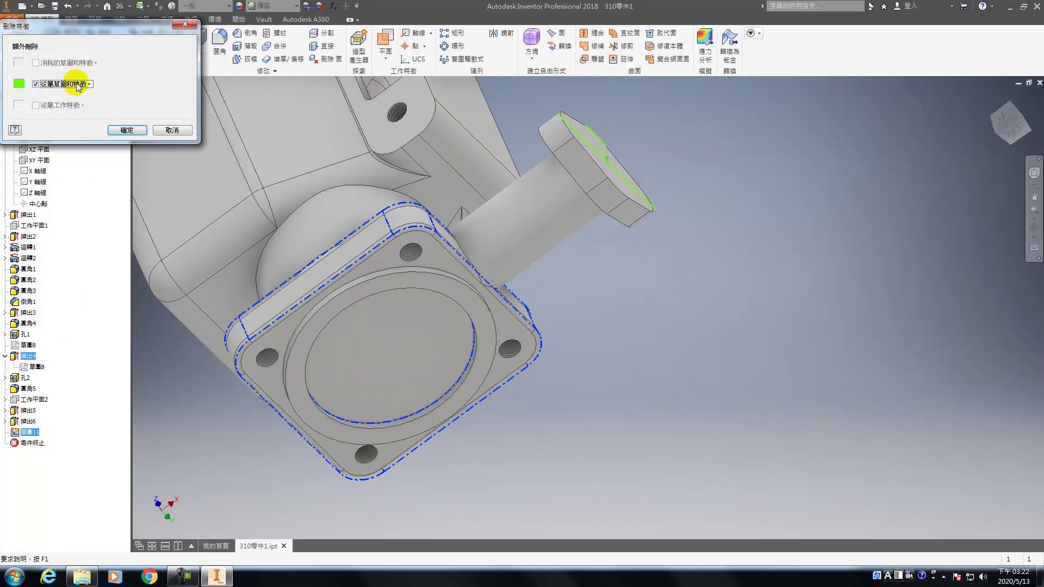
left_click(131, 130)
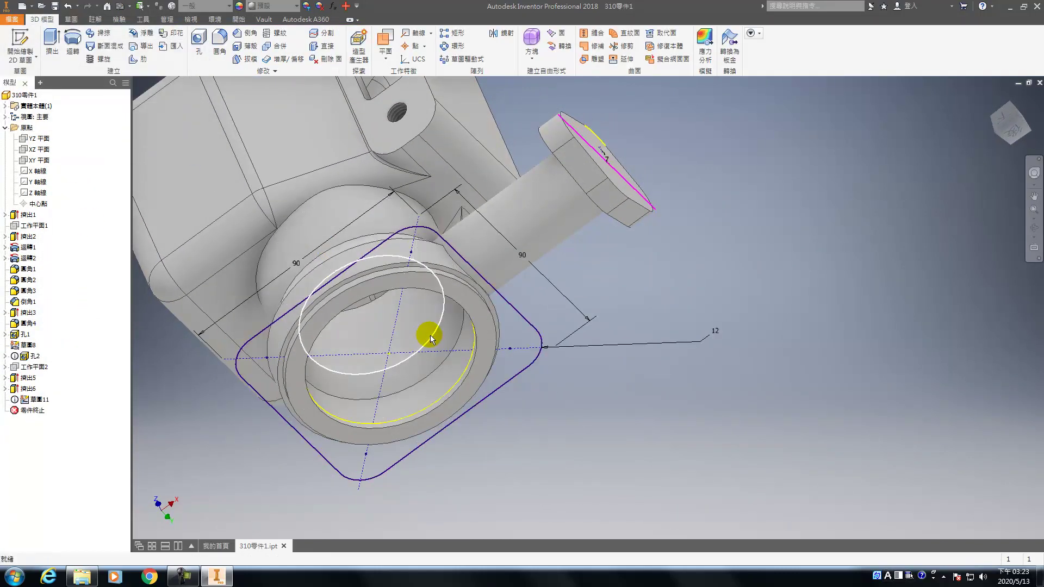
- Extrude the rounded-square plate profile around the open bore 14 mm toward the housing, joined to the solid
key("e")
left_click(386, 253)
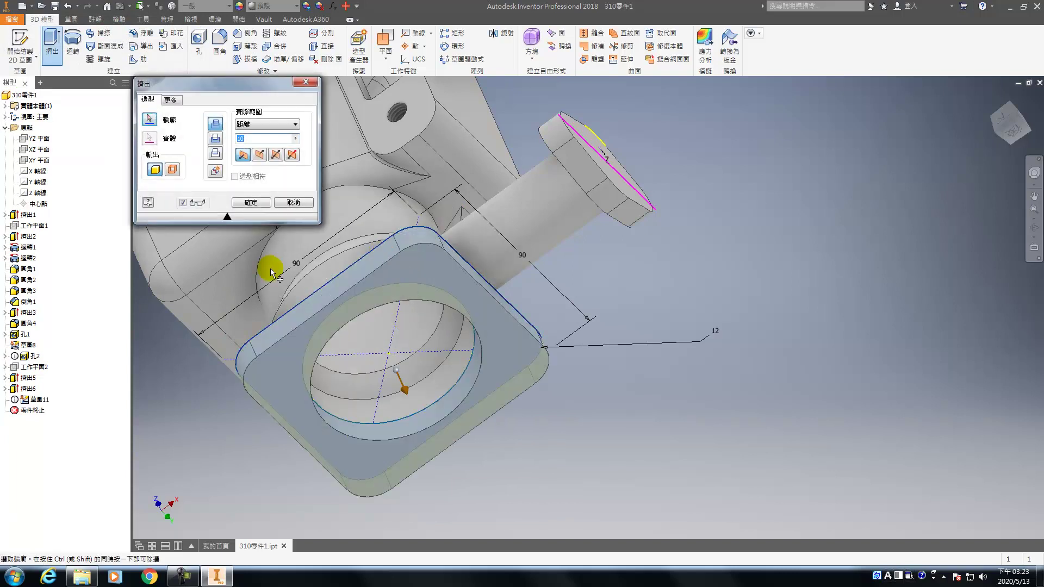
left_click(216, 138)
left_click(215, 124)
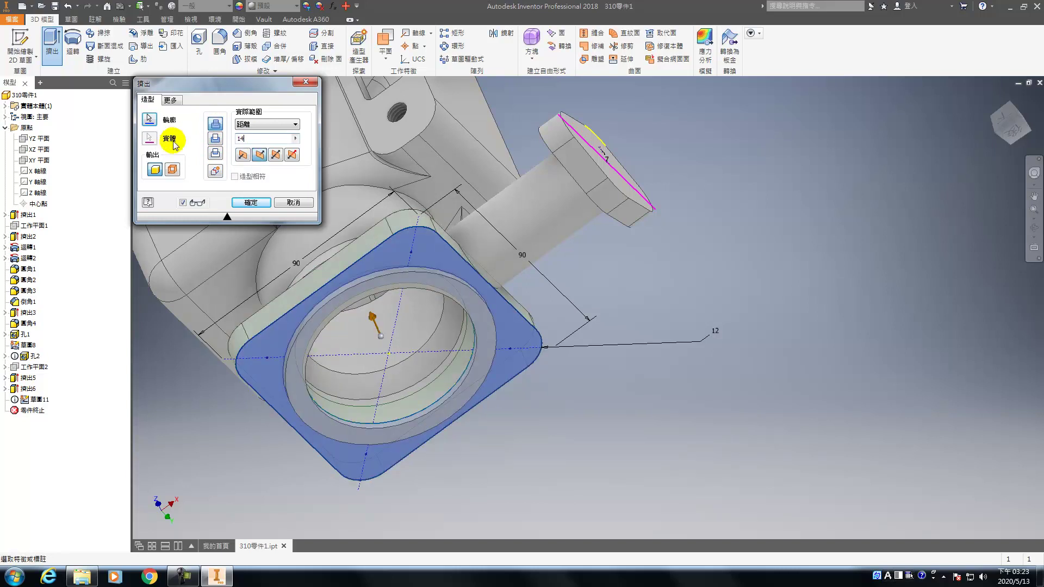
left_click(251, 203)
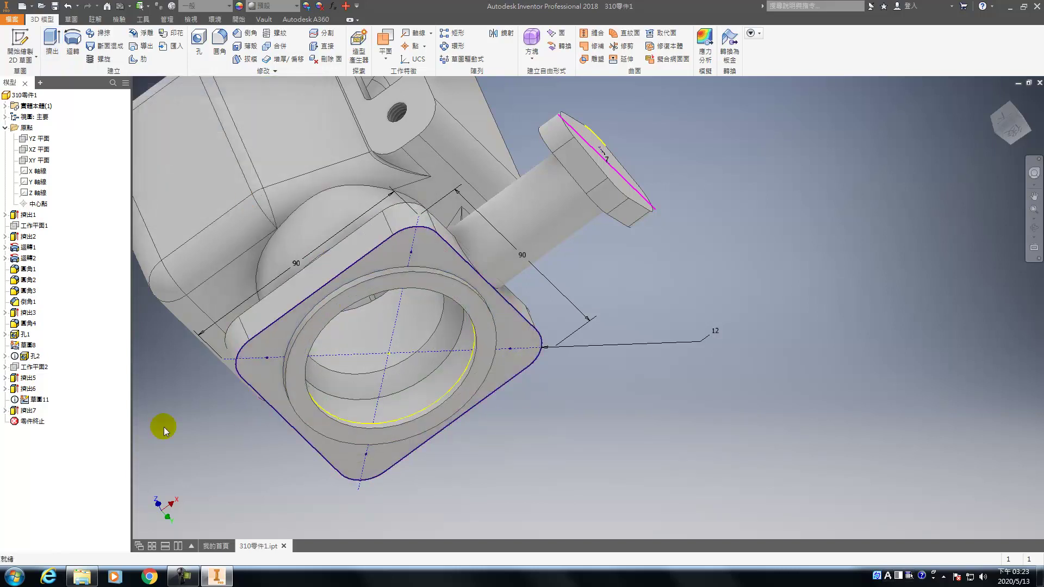
- Review the settings of the base plate's old M10 hole feature and delete that feature
double_click(22, 355)
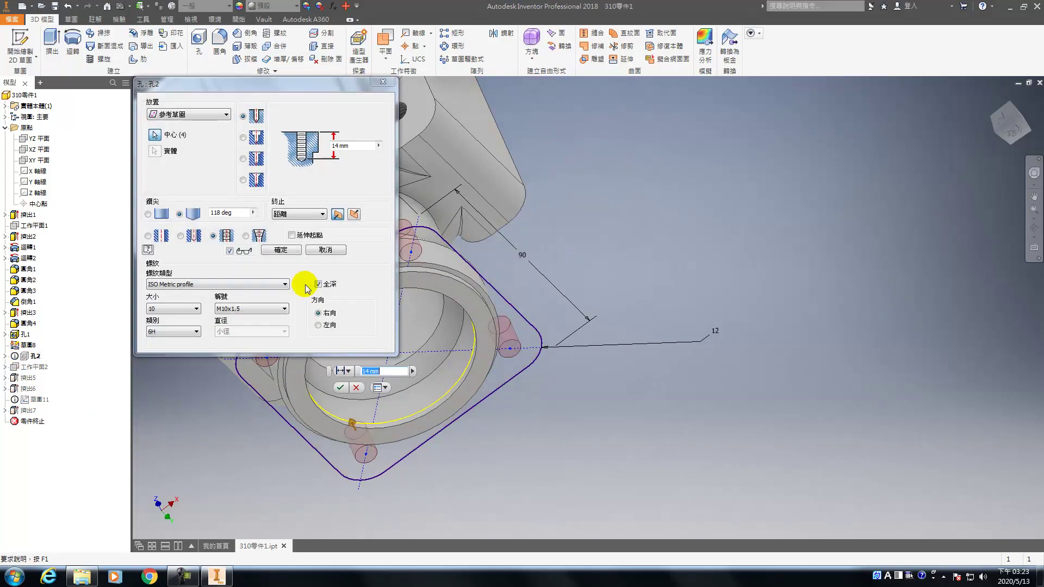
left_click(282, 250)
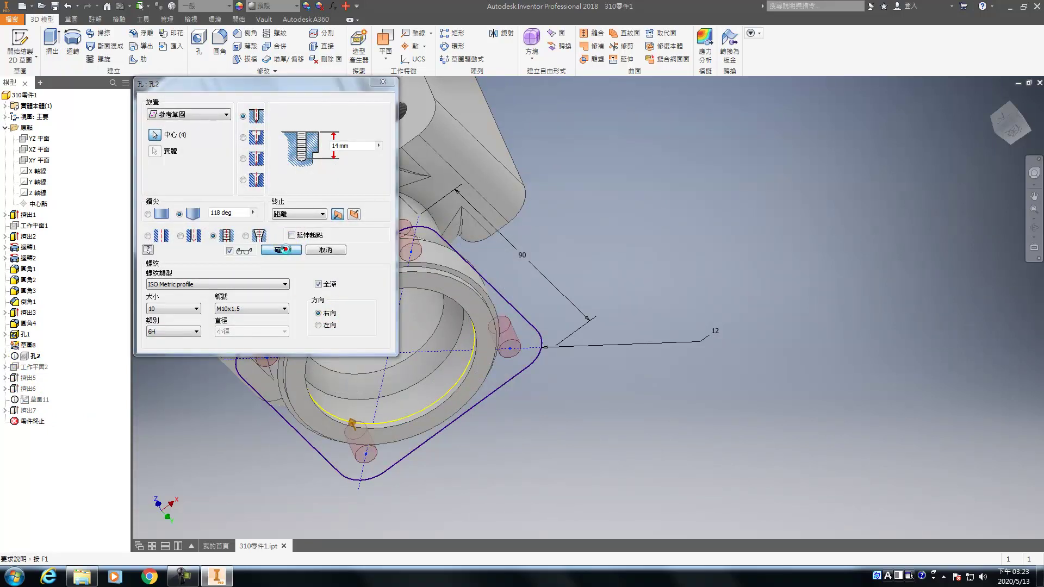
left_click(24, 358)
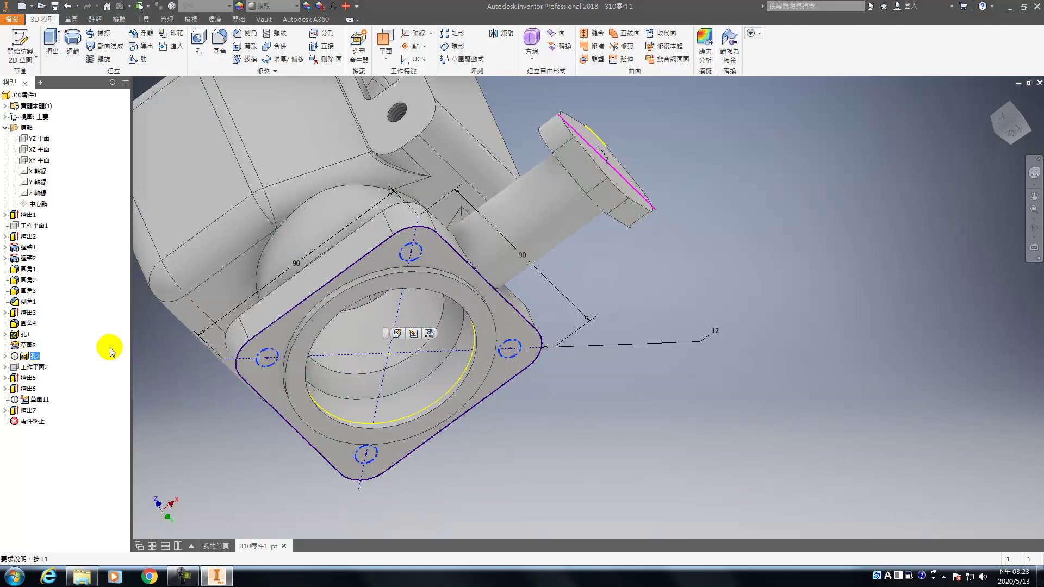
key("Delete")
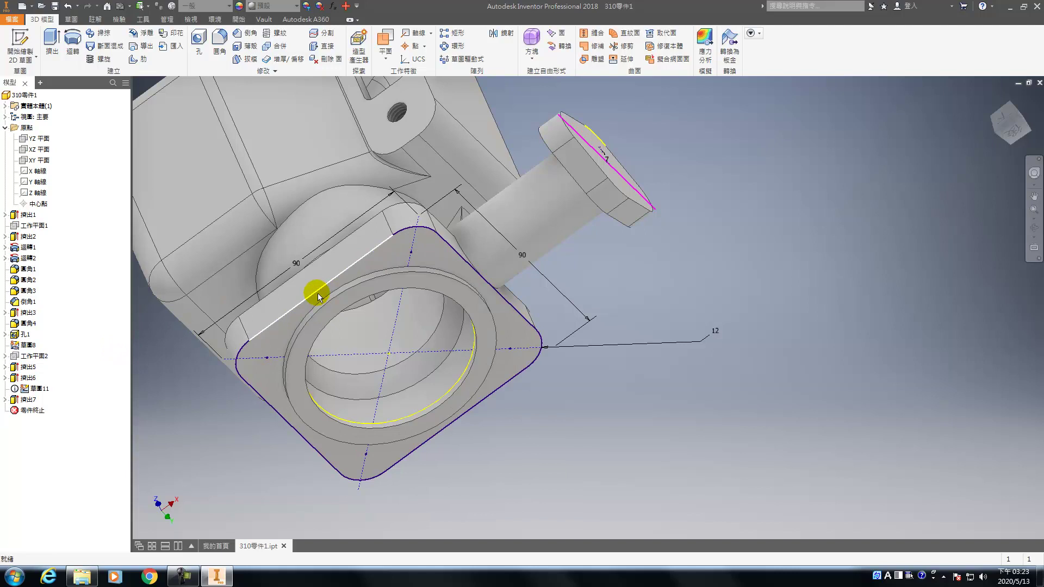
- Start a hole feature on the four corner centre points of the base plate sketch, terminated by distance
key("h")
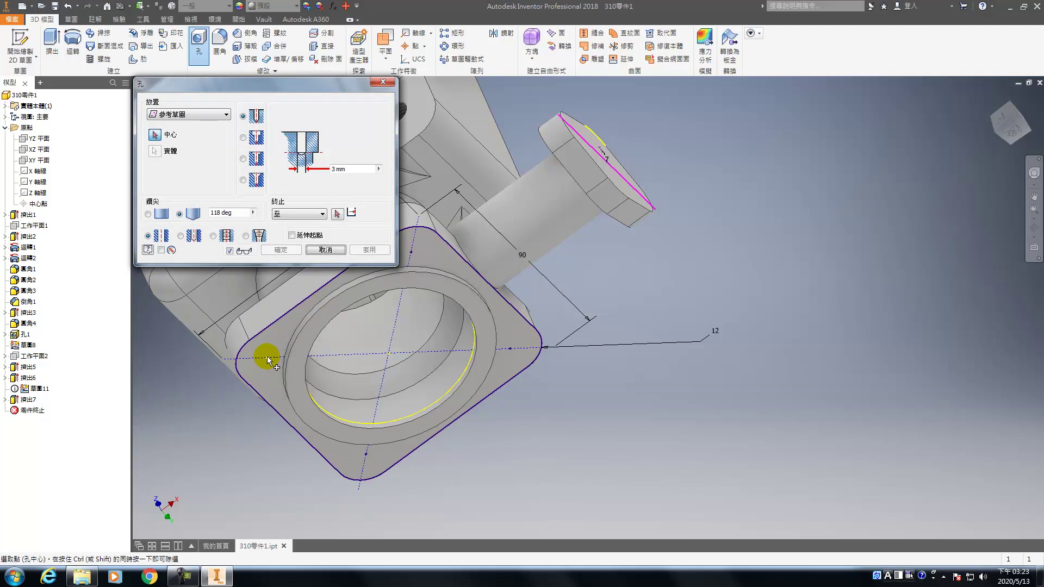
left_click(267, 357)
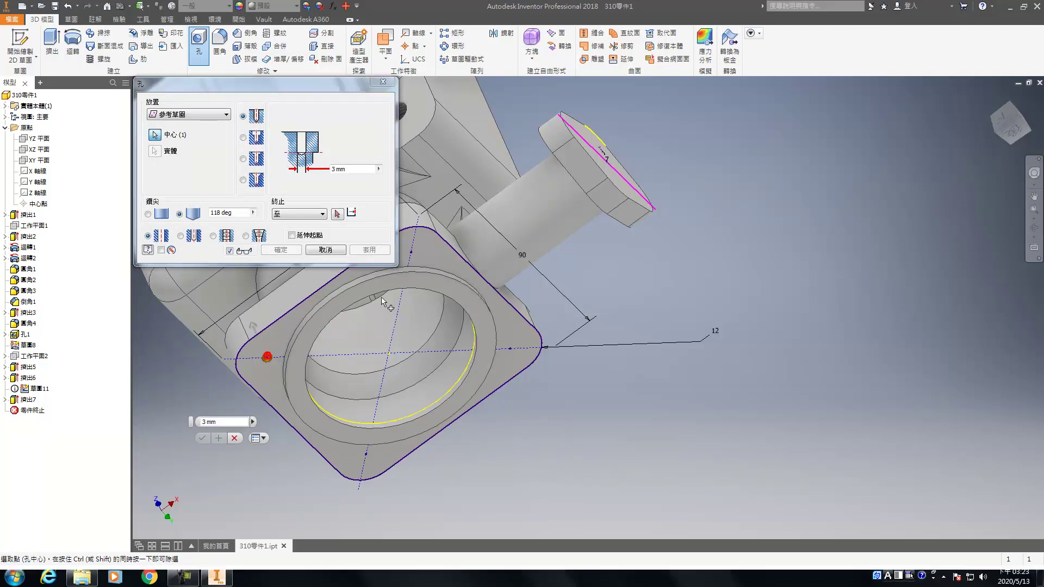
left_click(413, 252)
left_click(509, 348)
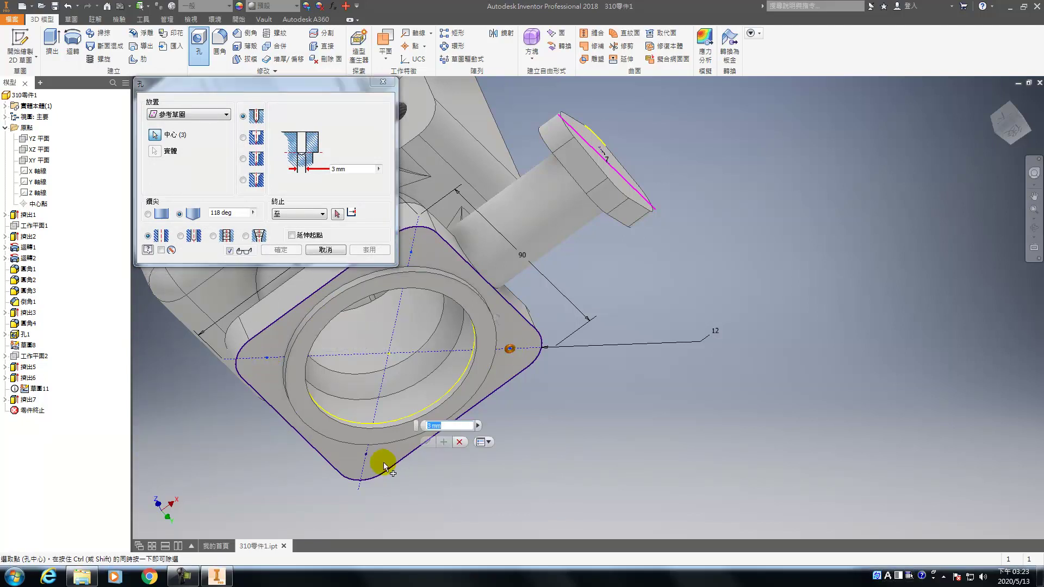
left_click(367, 454)
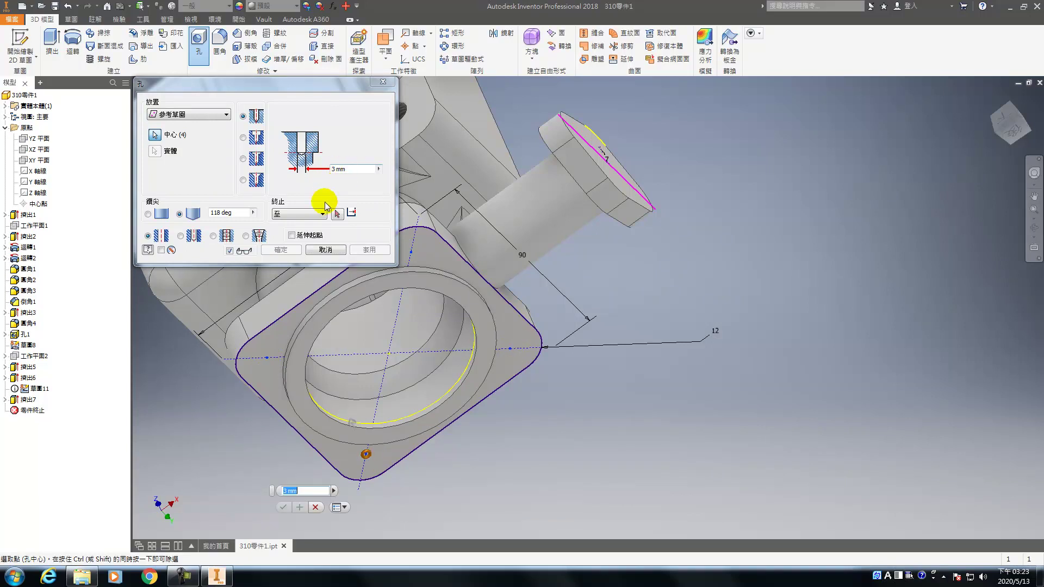
left_click(313, 213)
left_click(296, 224)
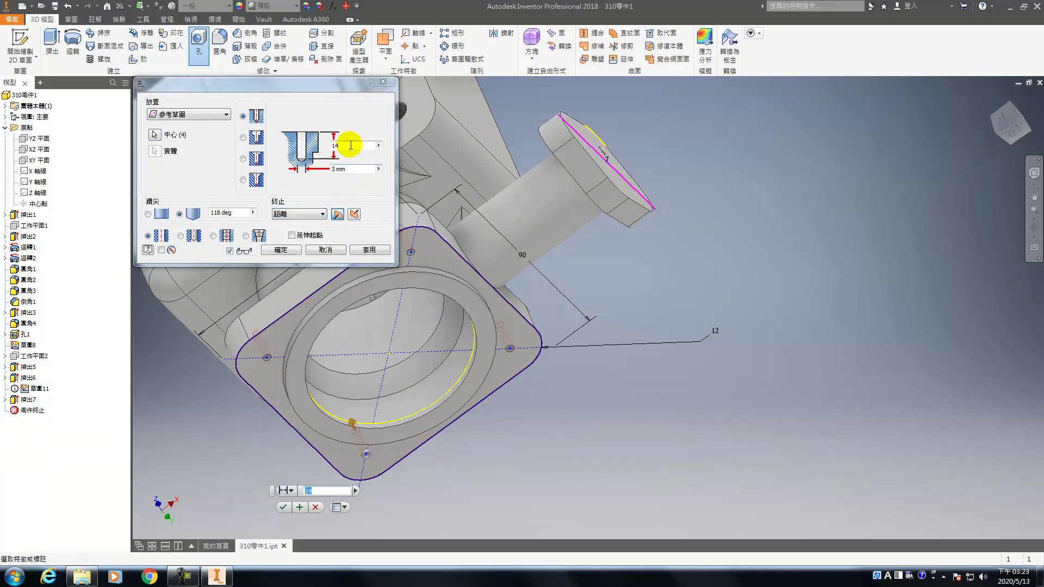
left_click(351, 147)
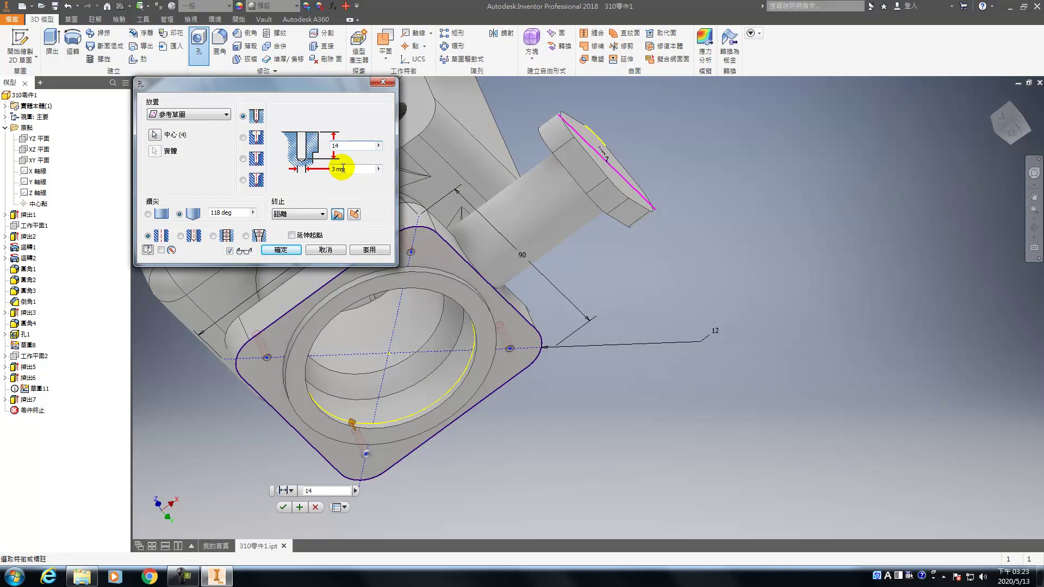
- Make the four base plate holes tapped ISO Metric M10x1.5, full thread depth, 14 mm deep
left_click(213, 236)
double_click(356, 145)
type("14")
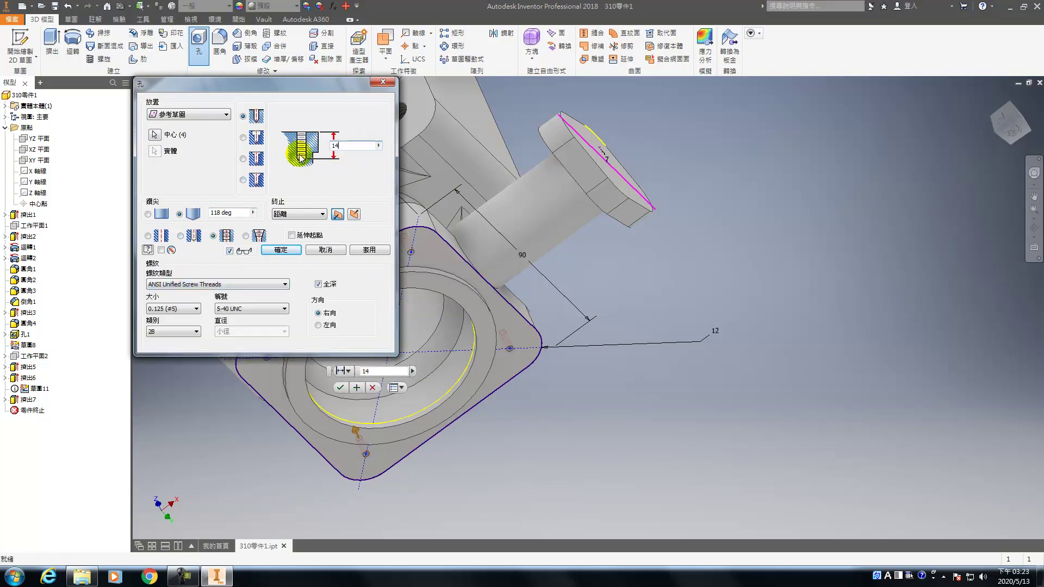
left_click(217, 284)
left_click(179, 307)
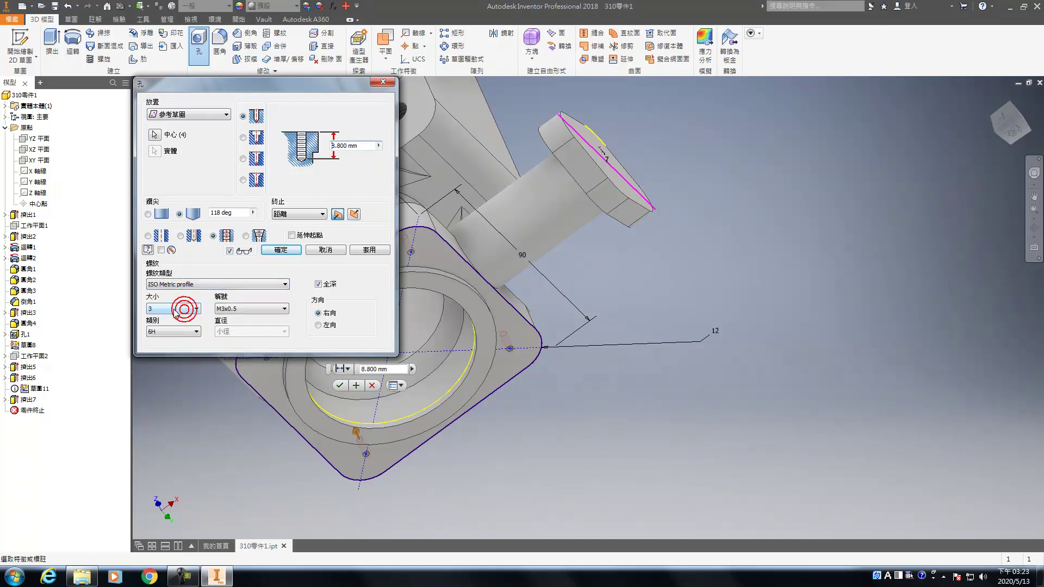
left_click(163, 390)
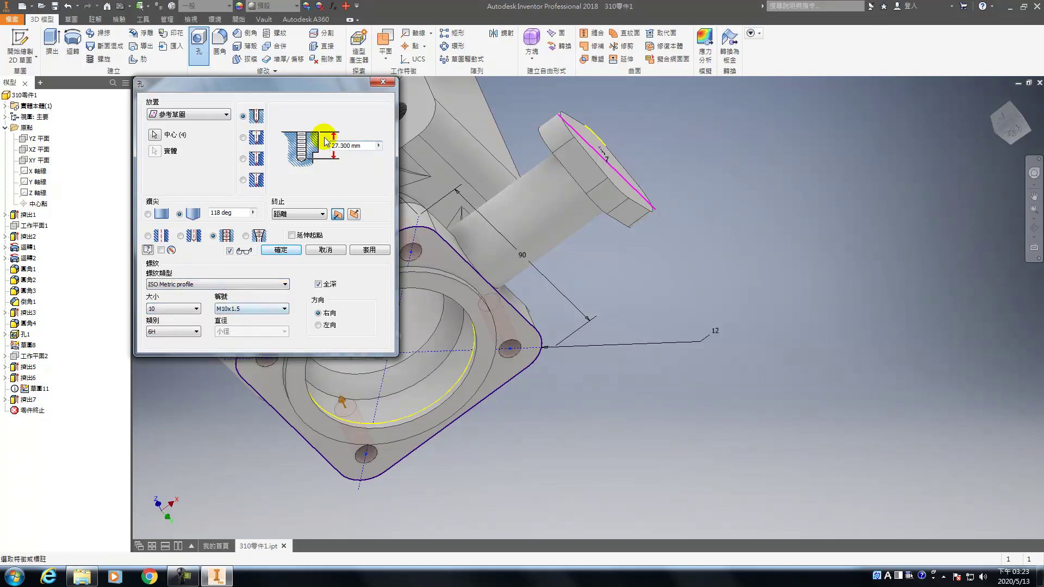
left_click_drag(357, 147, 215, 164)
type("14")
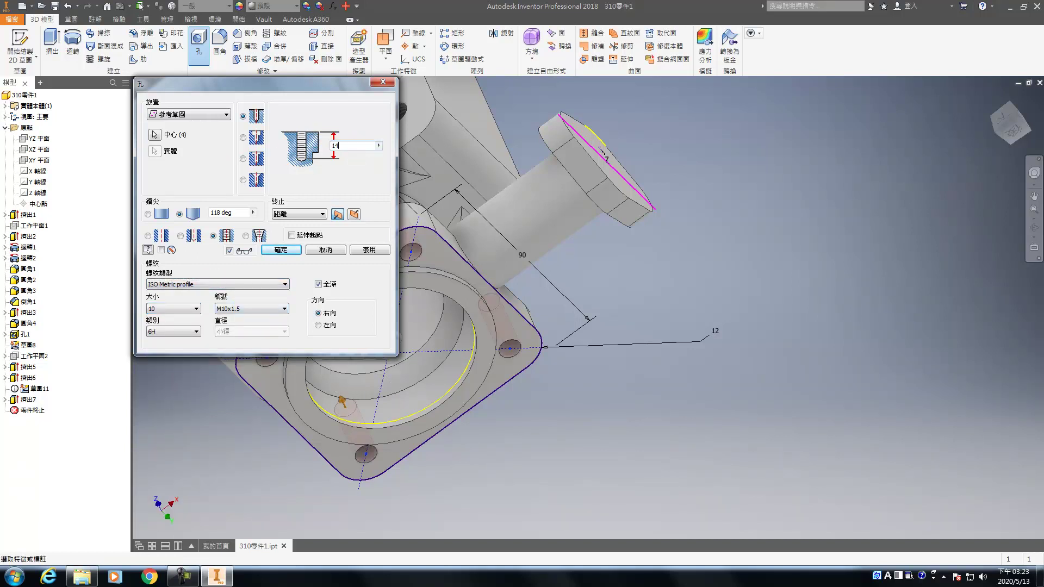
left_click(280, 250)
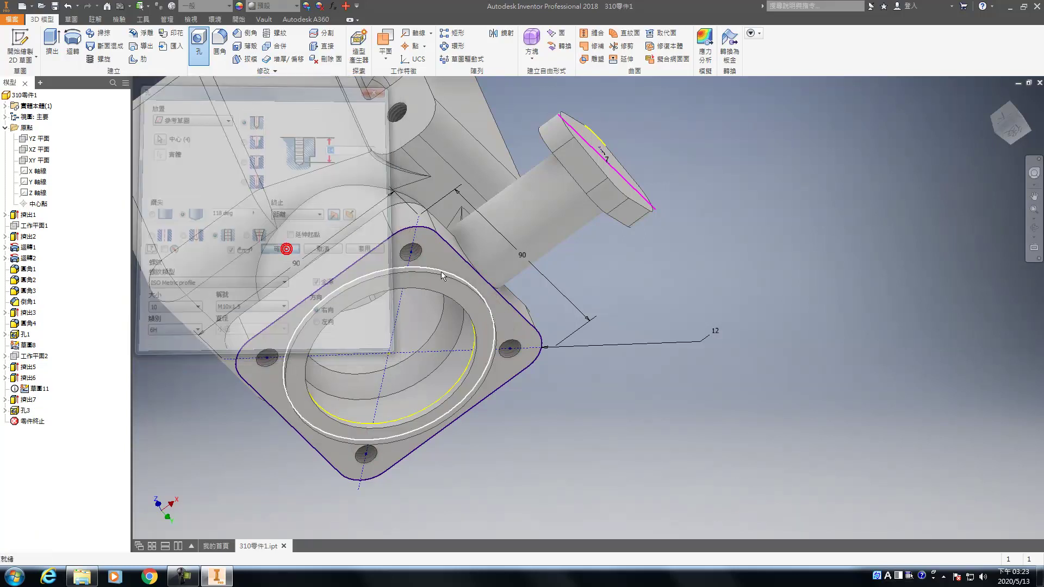
- Hide the leftover base plate sketch and delete the horizontal centre line from the side flange's sketch
right_click(16, 344)
left_click(47, 463)
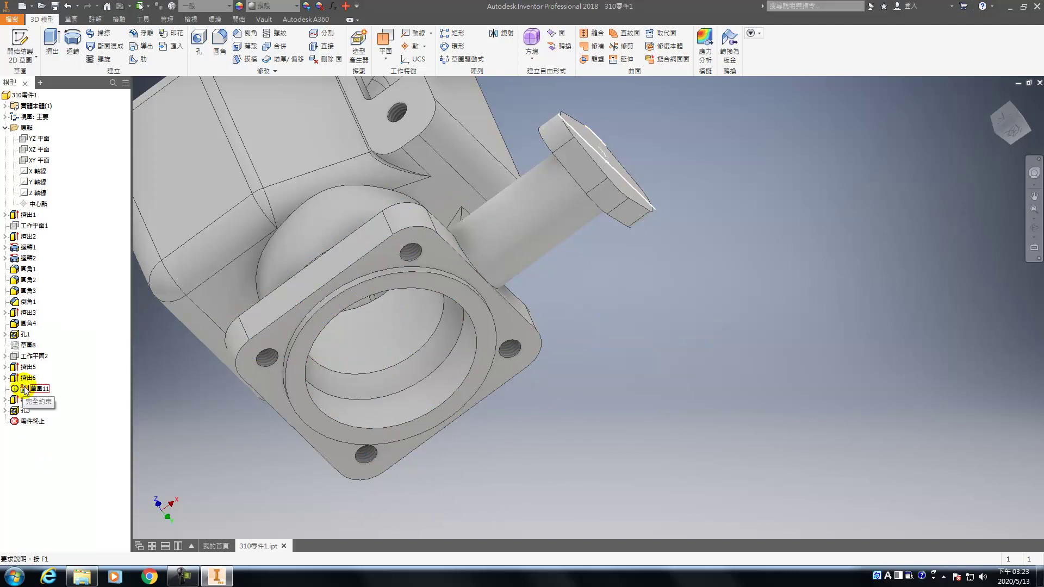
double_click(25, 389)
middle_click_drag(497, 471, 350, 288)
left_click(347, 338)
left_click(468, 381)
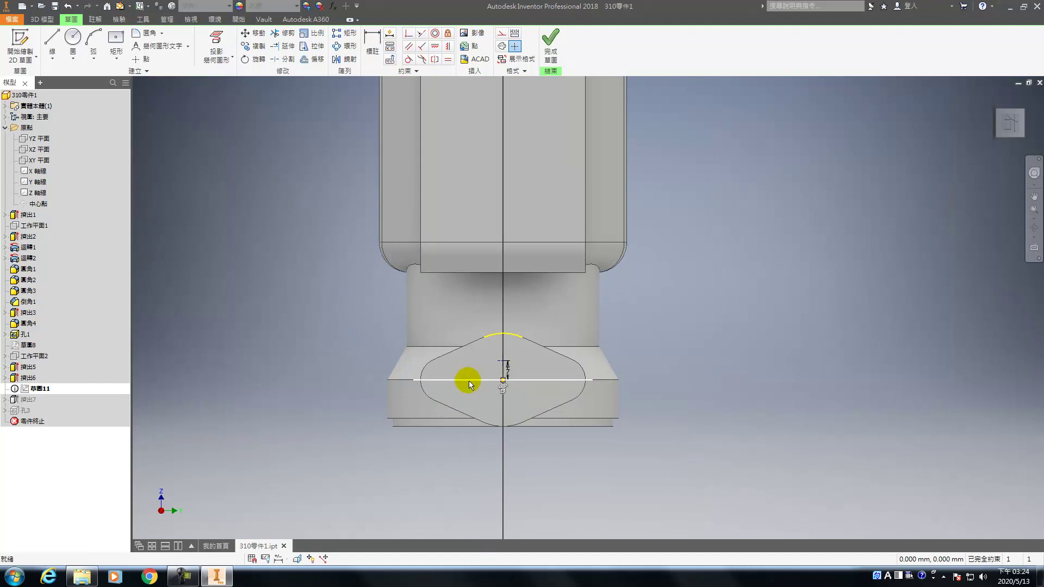
scroll(539, 393, "up", 3)
left_click(568, 365)
key("Delete")
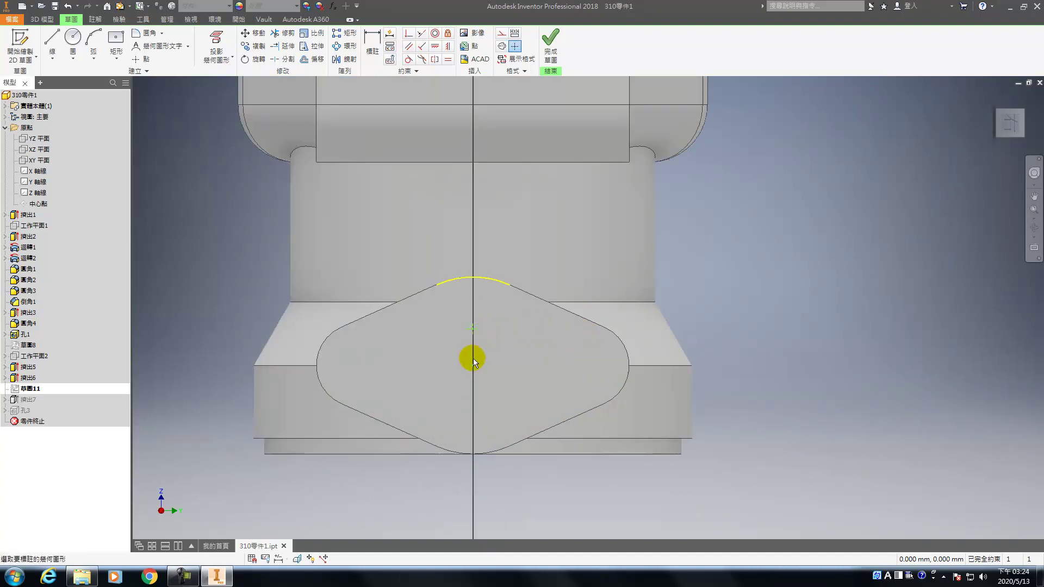
- Try dimensioning the existing upper point 7 mm from the flange centre and constraining the two points horizontally
left_click(474, 334)
left_click(473, 363)
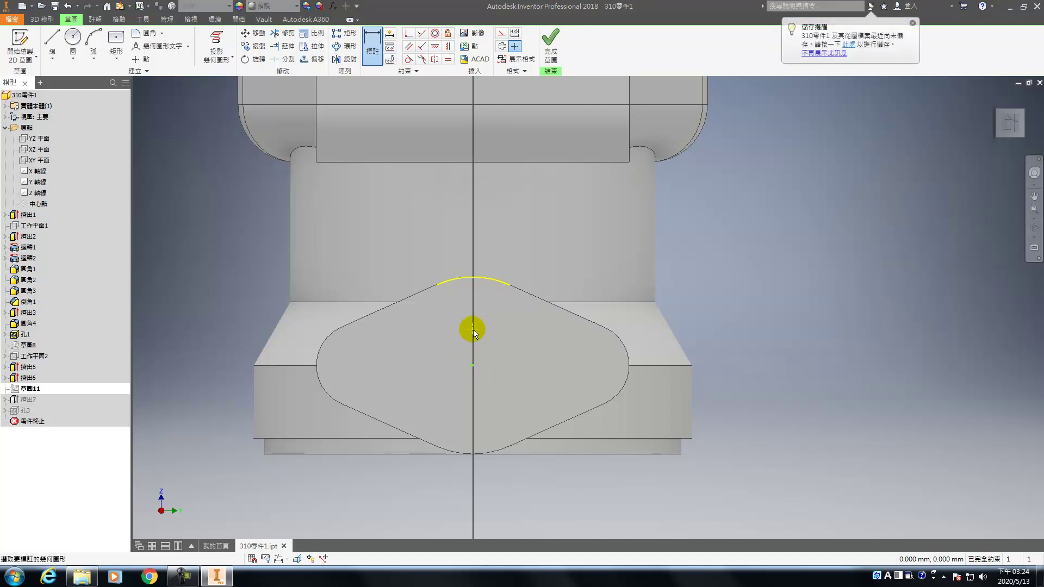
left_click(519, 350)
key("Return")
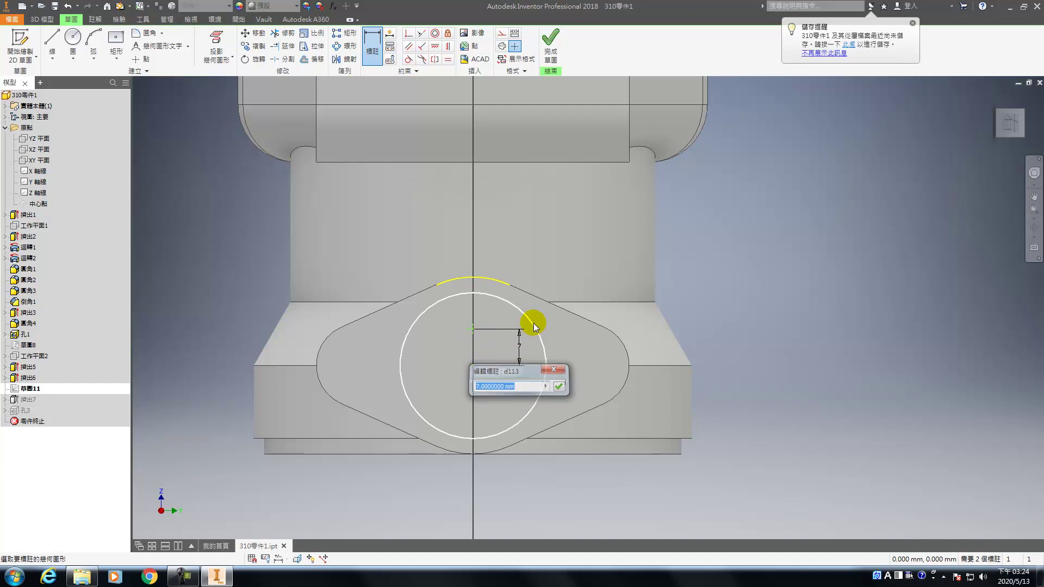
key("Escape")
left_click(441, 48)
left_click(472, 328)
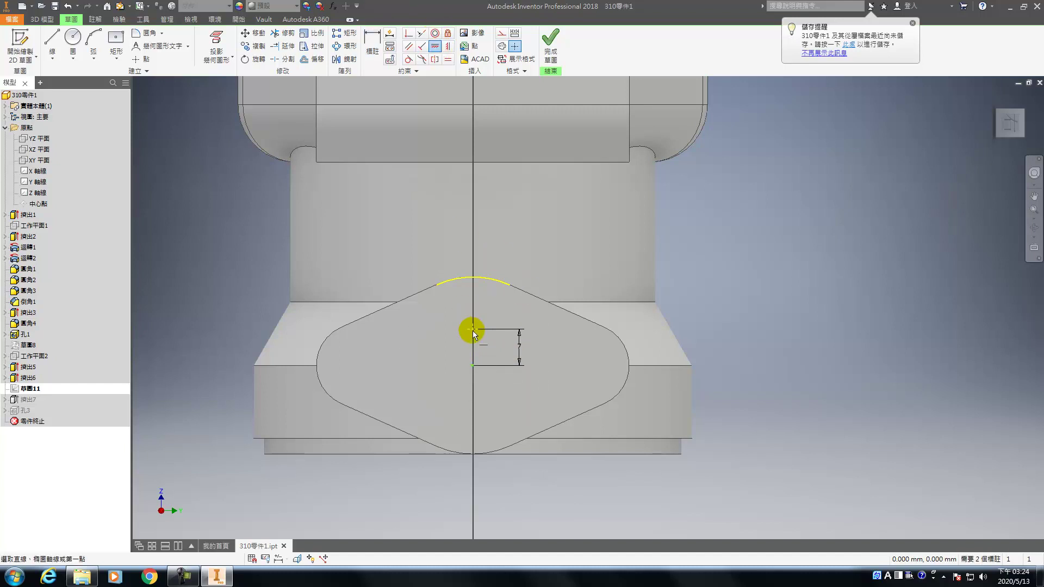
left_click(472, 365)
left_click(472, 366)
key("Escape")
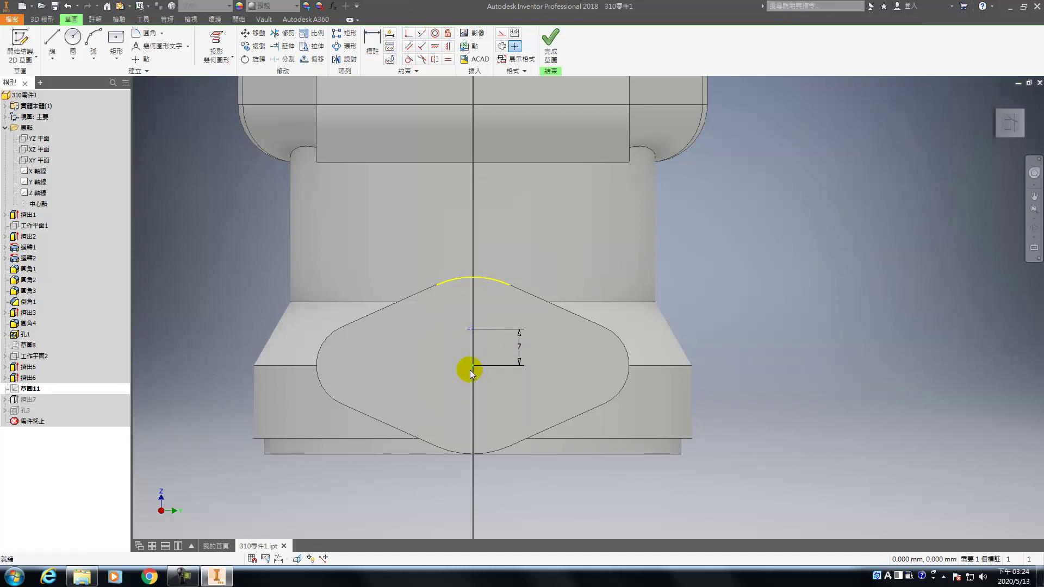
- Project the horizontal centre line into the flange sketch and apply a coincident constraint at the flange centre
left_click(473, 366)
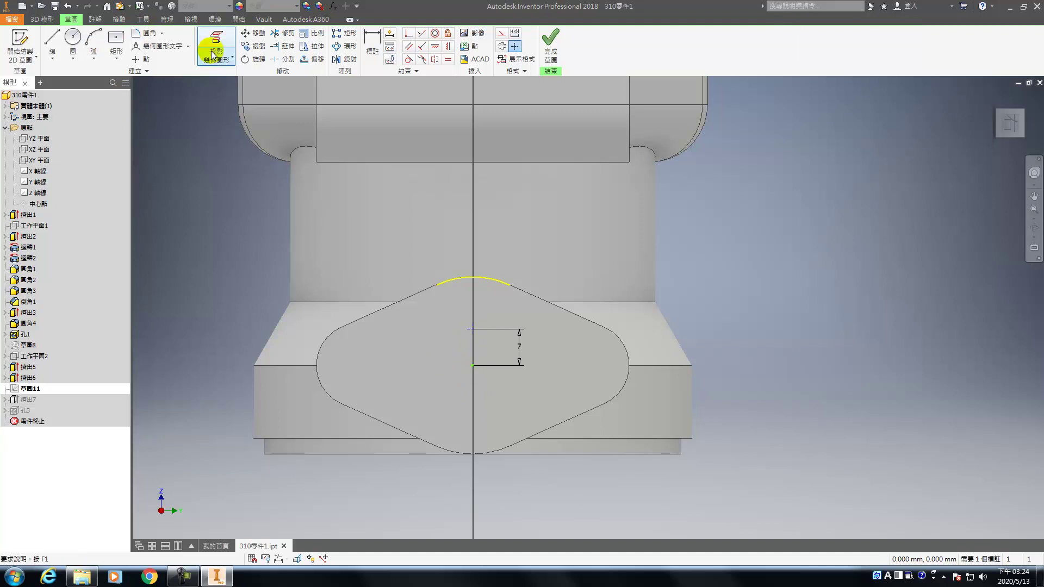
left_click(215, 45)
left_click(445, 365)
key("Escape")
left_click(406, 34)
left_click(471, 363)
left_click(471, 366)
key("Escape")
left_click(472, 365)
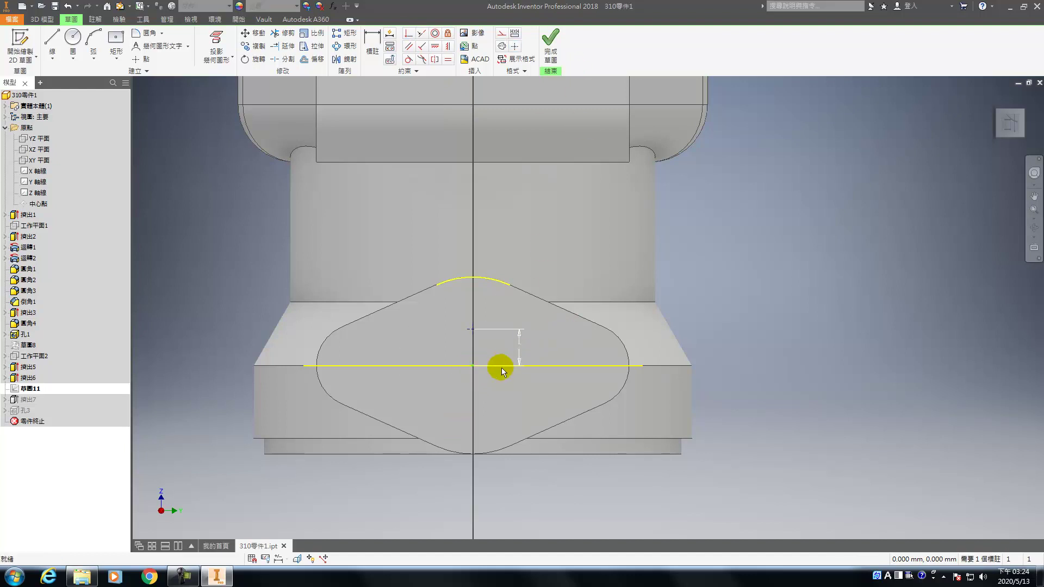
- Delete the 7 mm dimension and the old sketch points near the flange centre
scroll(470, 364, "down", 5)
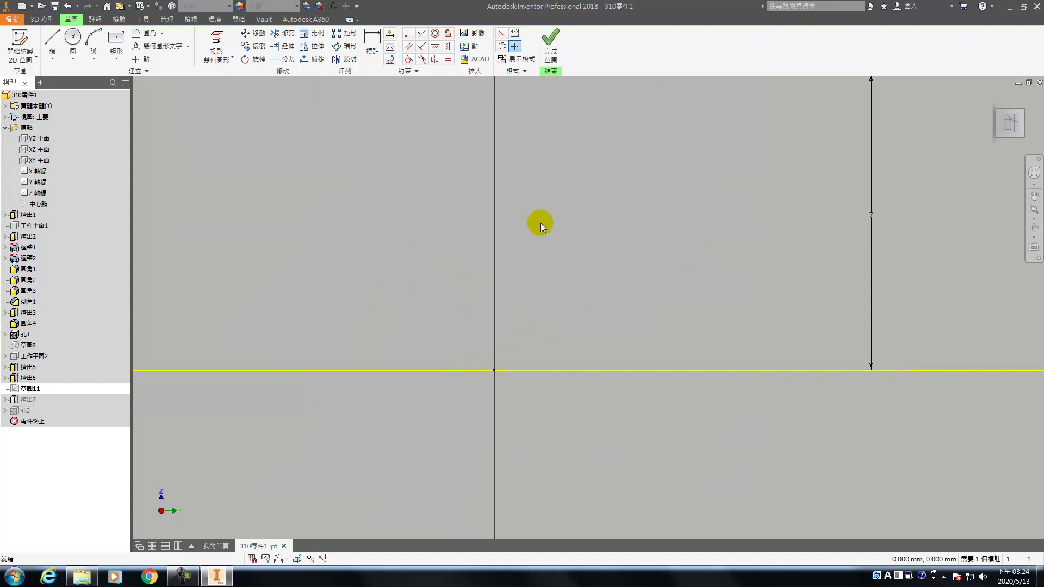
scroll(547, 251, "down", 8)
scroll(552, 253, "up", 8)
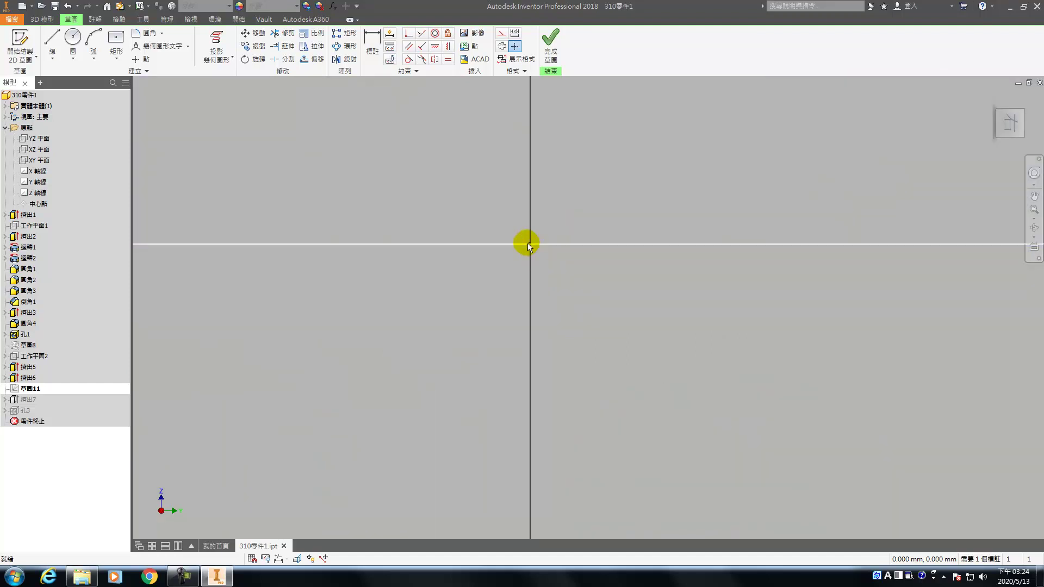
scroll(528, 246, "down", 3)
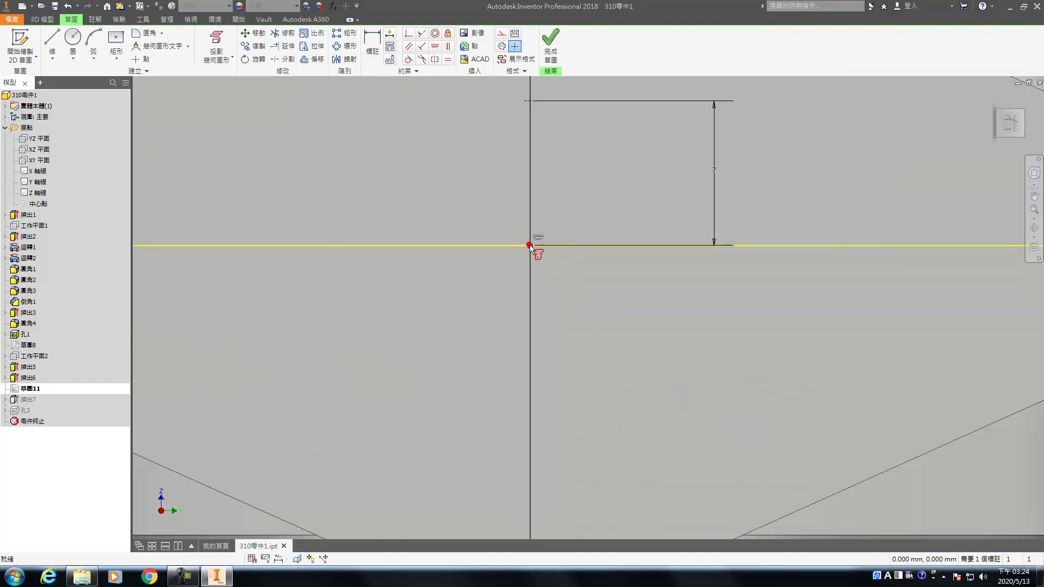
left_click(711, 168)
key("Delete")
scroll(598, 230, "down", 2)
middle_click_drag(597, 229, 577, 296)
left_click_drag(501, 150, 592, 331)
key("Delete")
- Place a new point above the flange centre and dimension it 7 mm from the centre
left_click(140, 59)
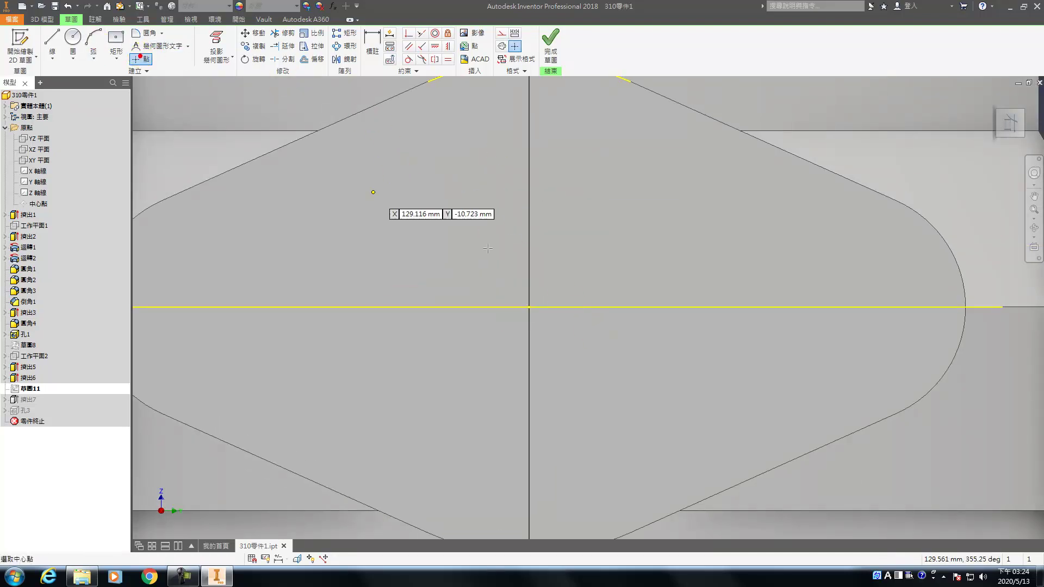
left_click(529, 228)
key("Escape")
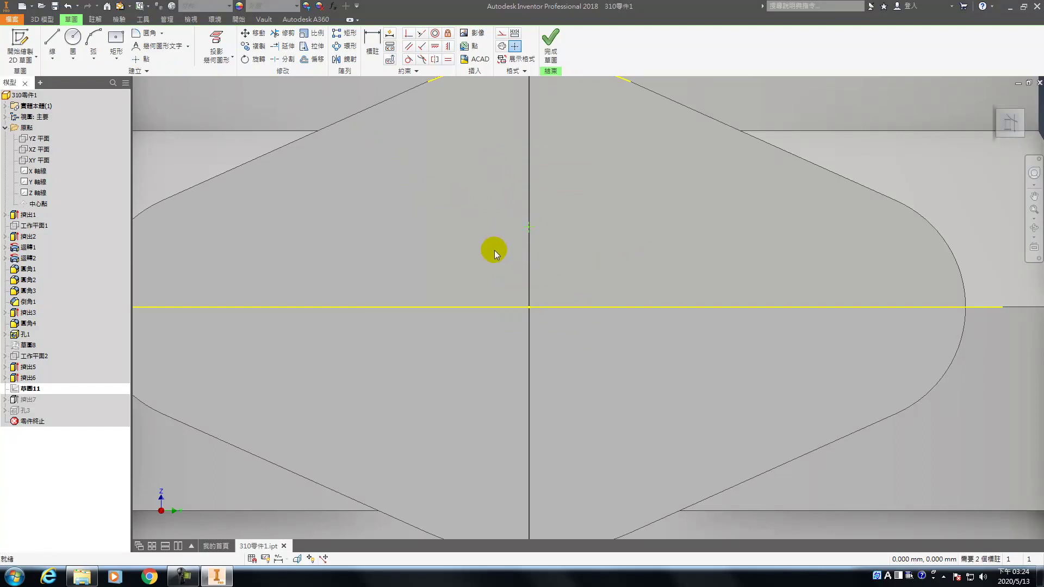
left_click(530, 230)
key("d")
left_click(528, 305)
left_click(594, 247)
type("7")
key("Return")
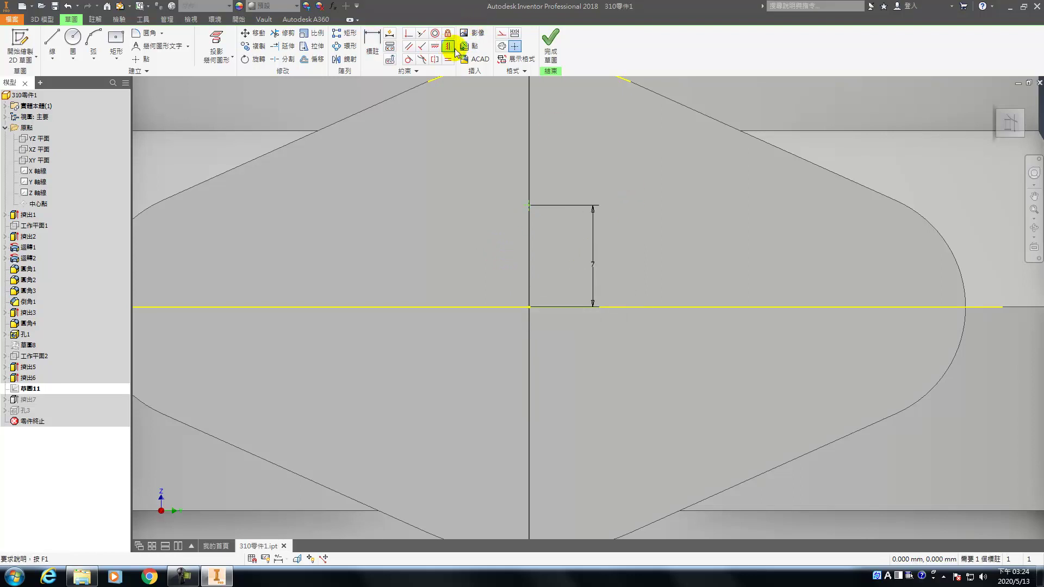
- Apply a horizontal constraint between the upper hole point and the flange centre, and finish the sketch
left_click(467, 48)
left_click(700, 194)
left_click(435, 46)
left_click(529, 205)
left_click(529, 308)
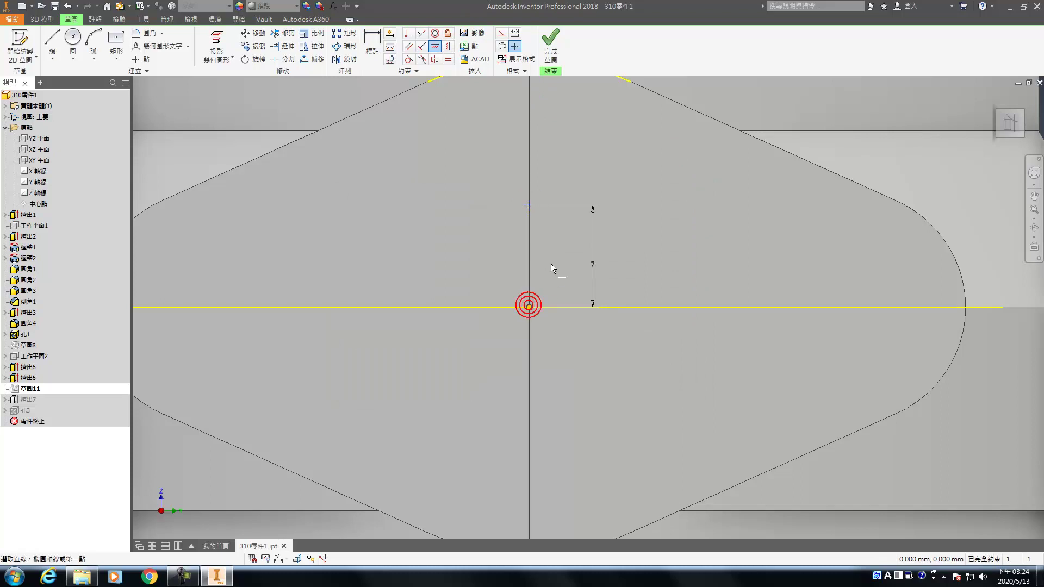
scroll(564, 233, "down", 5)
left_click(551, 45)
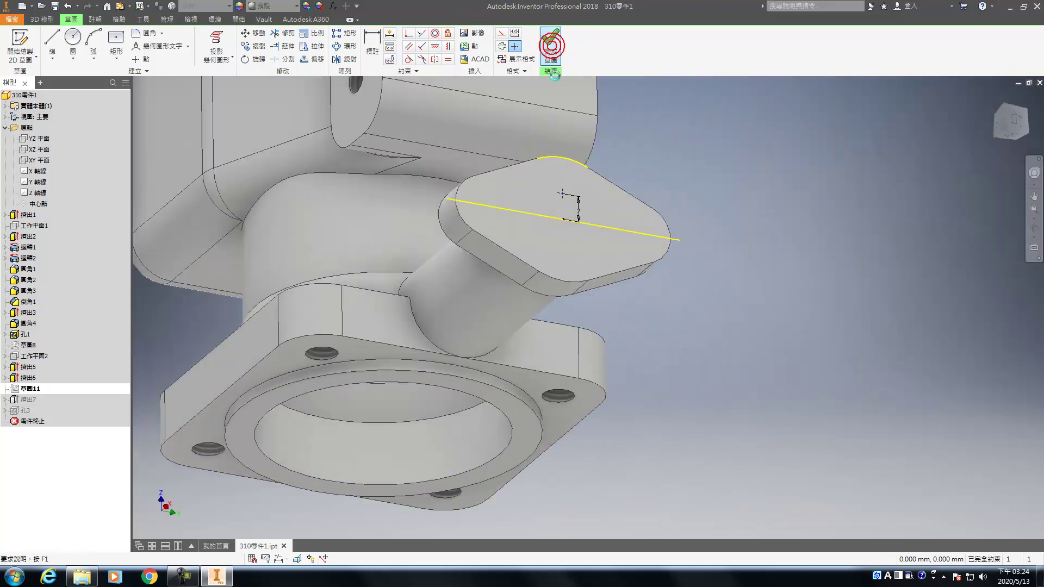
- Start a plain drilled hole at the flange's upper point and terminate it at the base plate's bore wall
key("h")
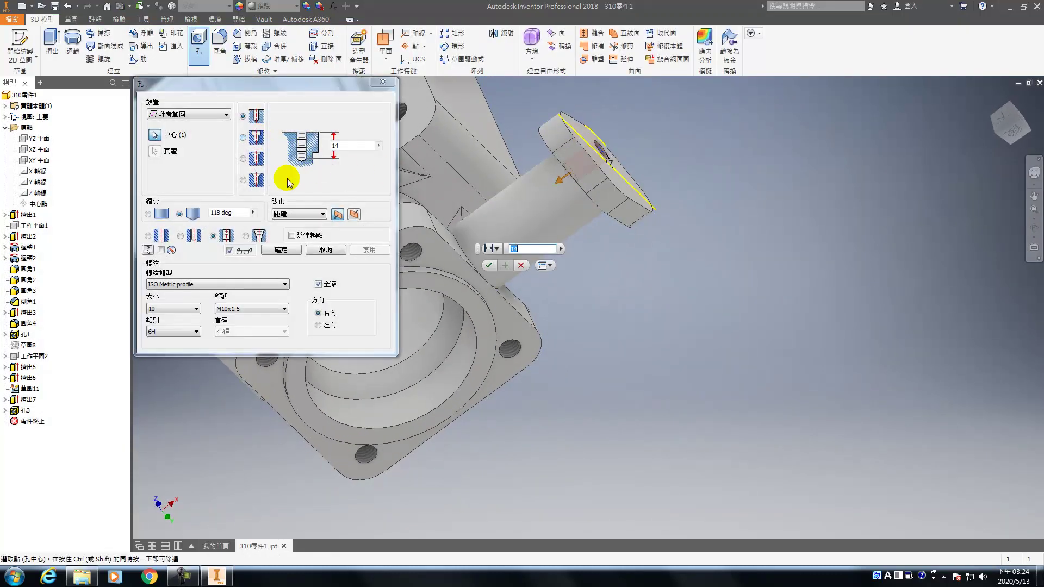
left_click(148, 236)
left_click(314, 216)
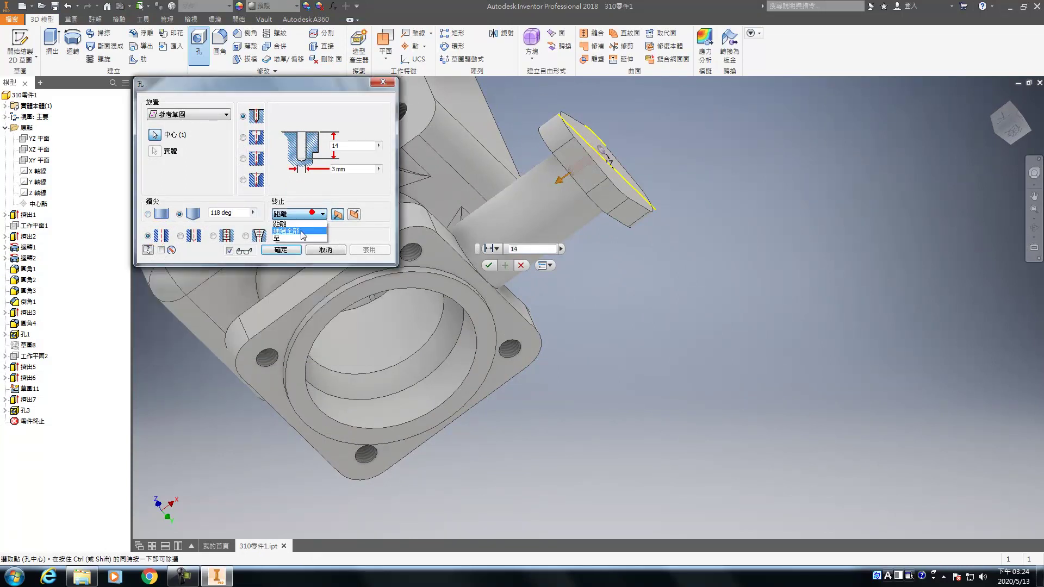
left_click(287, 231)
left_click(301, 213)
left_click(300, 231)
left_click(299, 214)
left_click(296, 238)
left_click(348, 405)
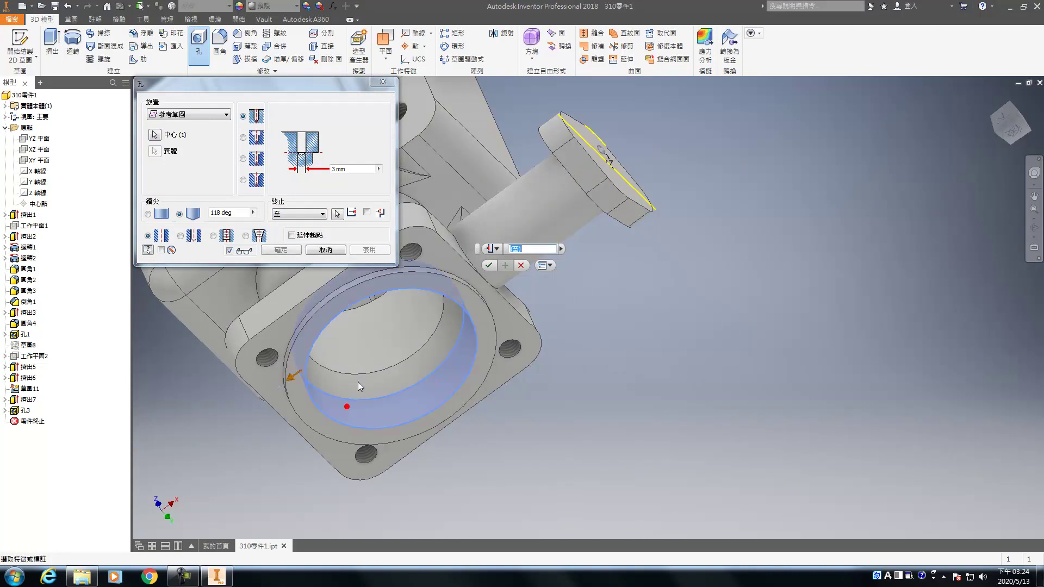
- Reselect the housing's inner bore wall as the hole's end face and create the hole with a 6 mm diameter
left_click(303, 213)
left_click(288, 231)
left_click(298, 214)
left_click(299, 238)
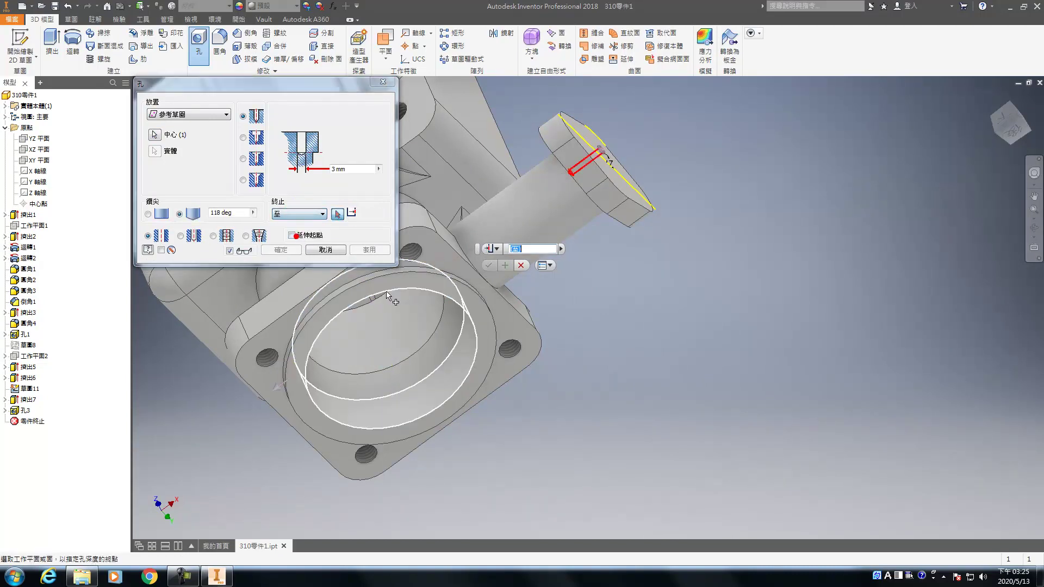
middle_click_drag(473, 322, 446, 329, "shift")
left_click(437, 295)
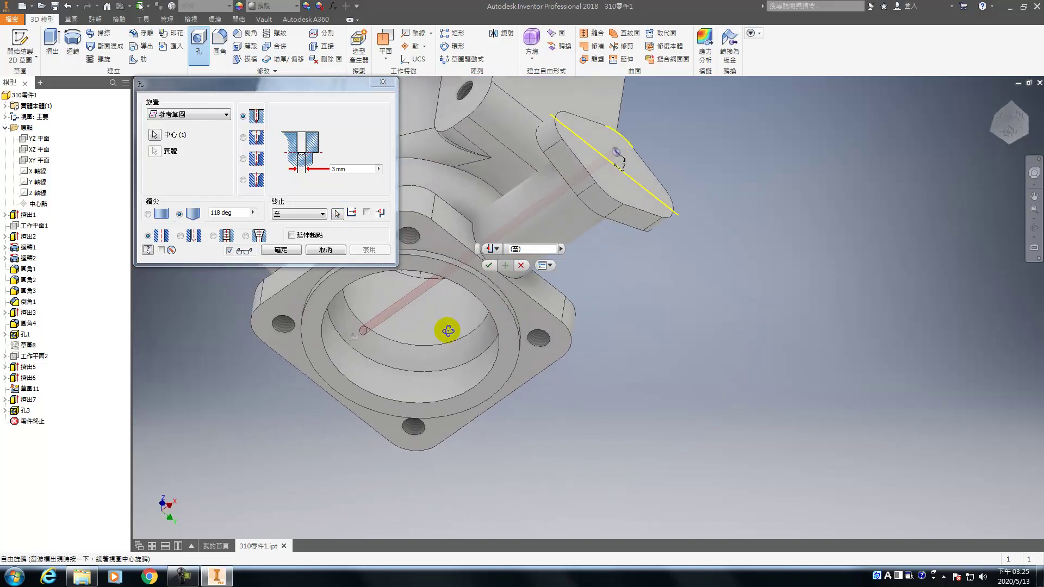
left_click(354, 169)
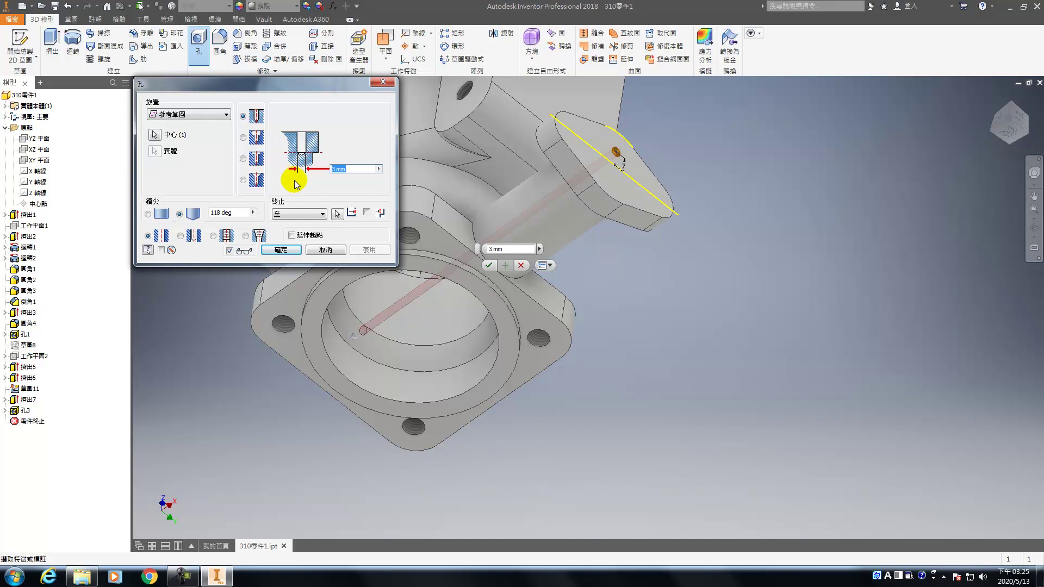
type("6")
key("Return")
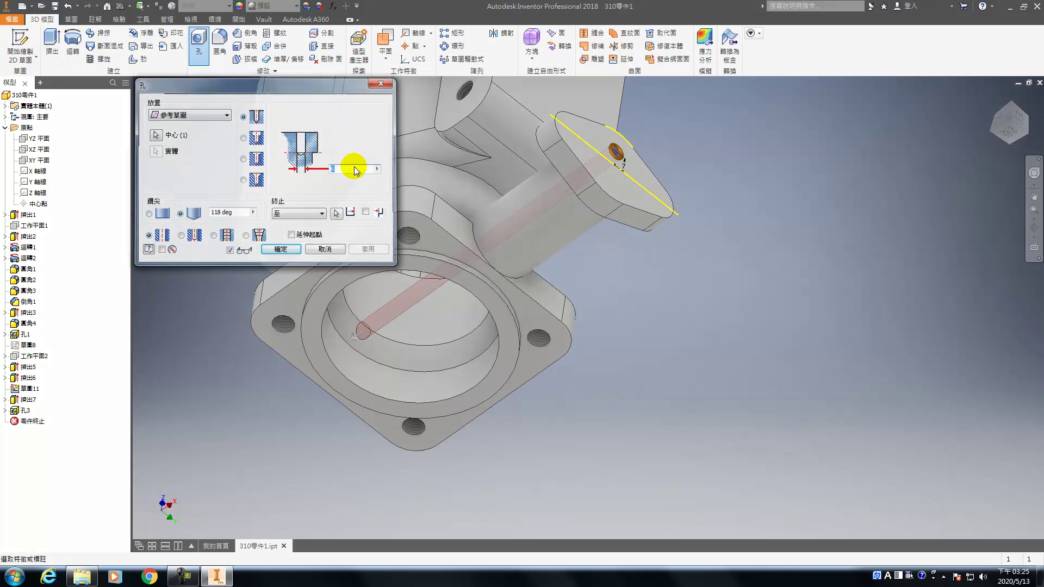
- Place a point below the flange centre in a new sketch on the flange face, with the lower rounded edge projected
left_click(625, 175)
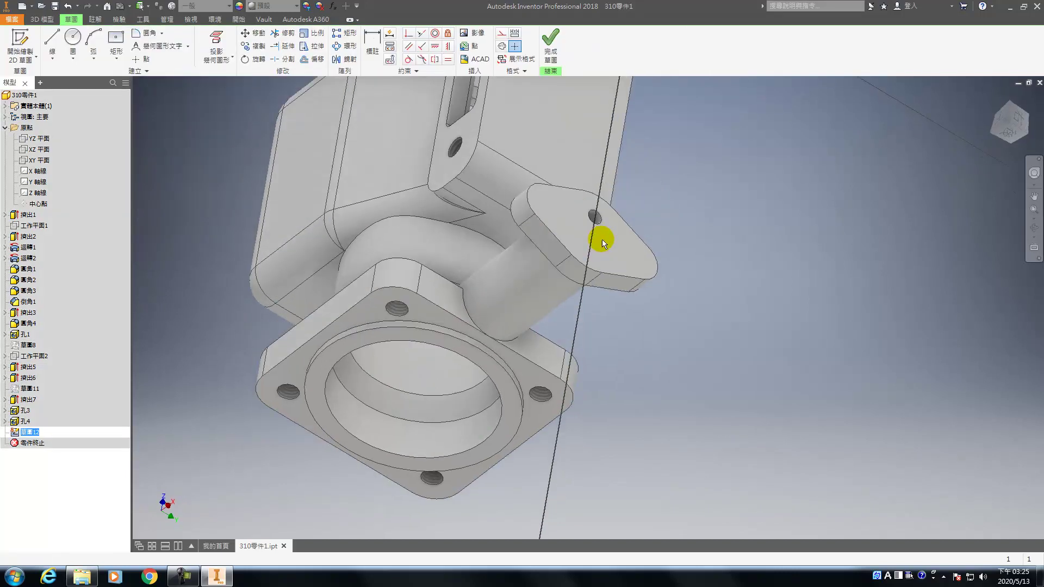
left_click(217, 47)
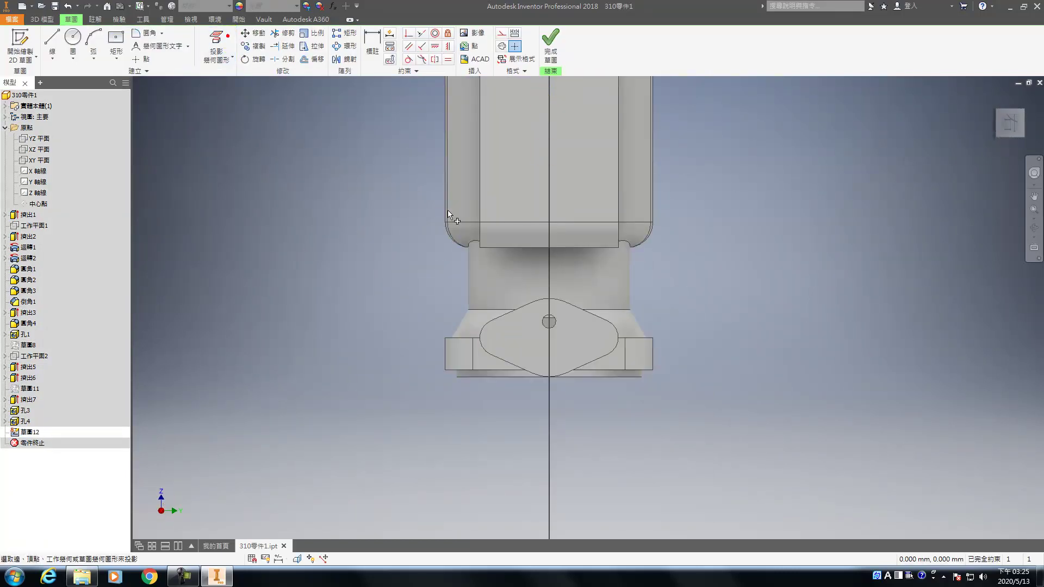
left_click(557, 374)
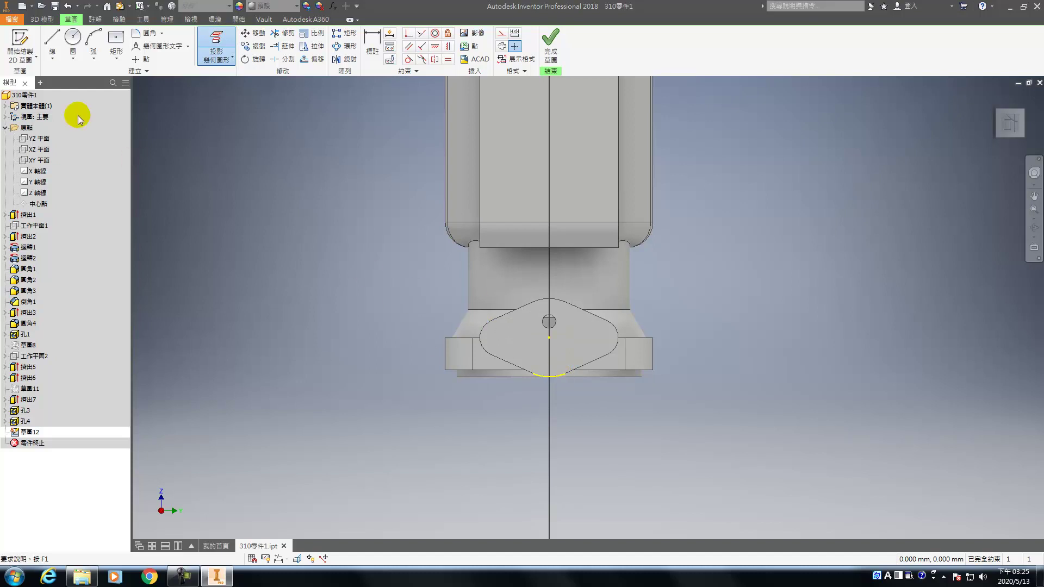
left_click(136, 59)
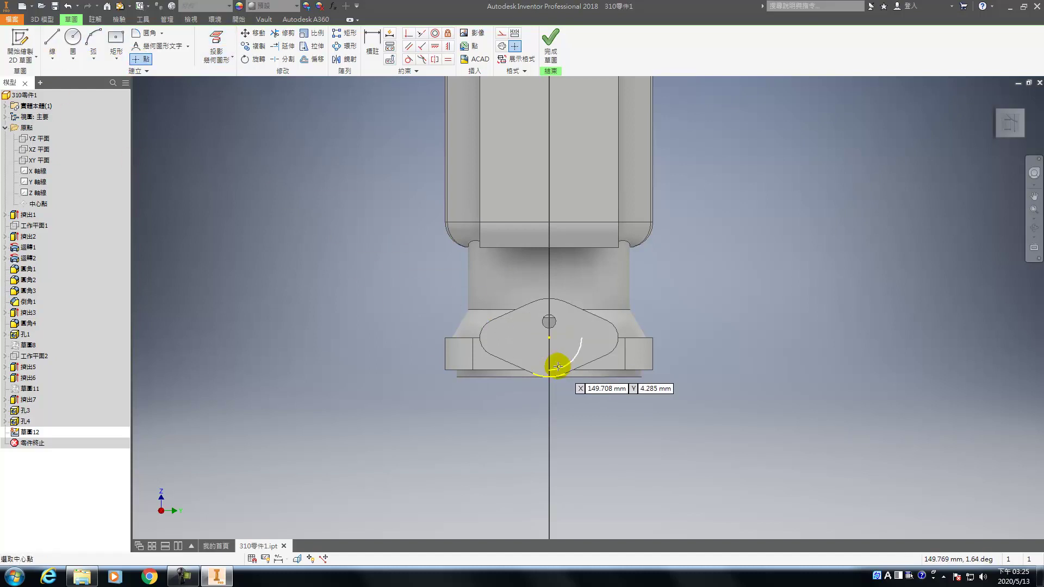
left_click(548, 351)
scroll(549, 352, "down", 4)
- Dimension the lower point 7 mm from the flange centre, constrain both points horizontally, and finish the sketch
key("d")
left_click(553, 364)
left_click(551, 303)
left_click(567, 326)
type("7")
left_click(599, 291)
left_click(439, 46)
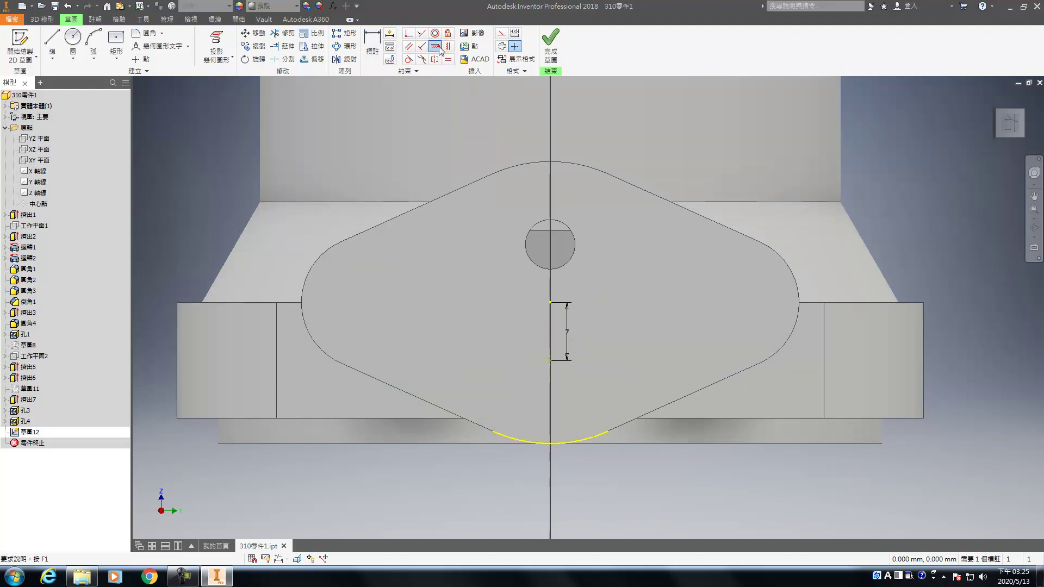
left_click(550, 360)
left_click(551, 303)
left_click(550, 44)
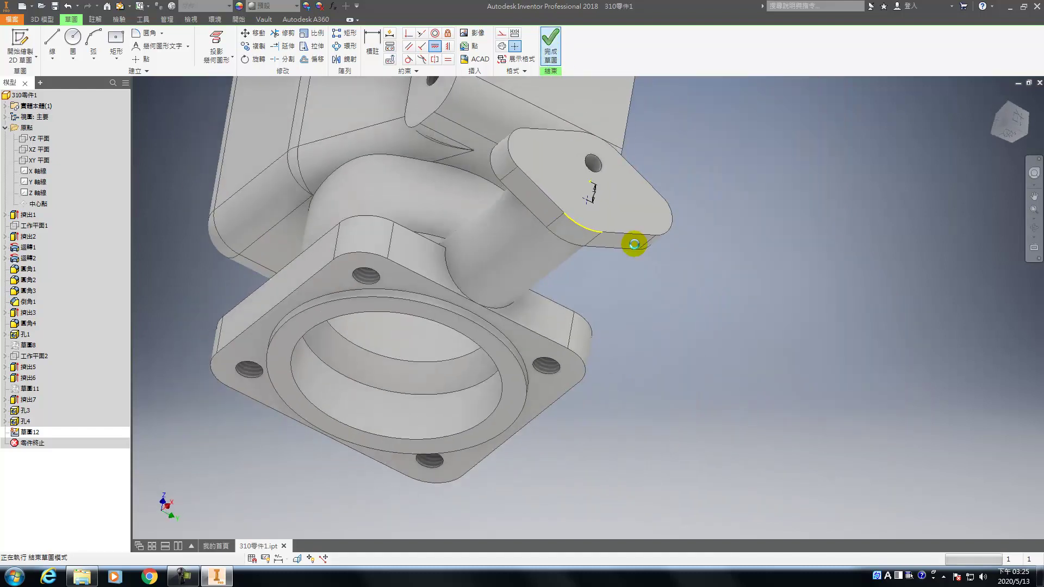
- Start a plain drilled hole at the flange's lower point, terminated by distance
key("h")
left_click(310, 214)
left_click(294, 224)
left_click(181, 155)
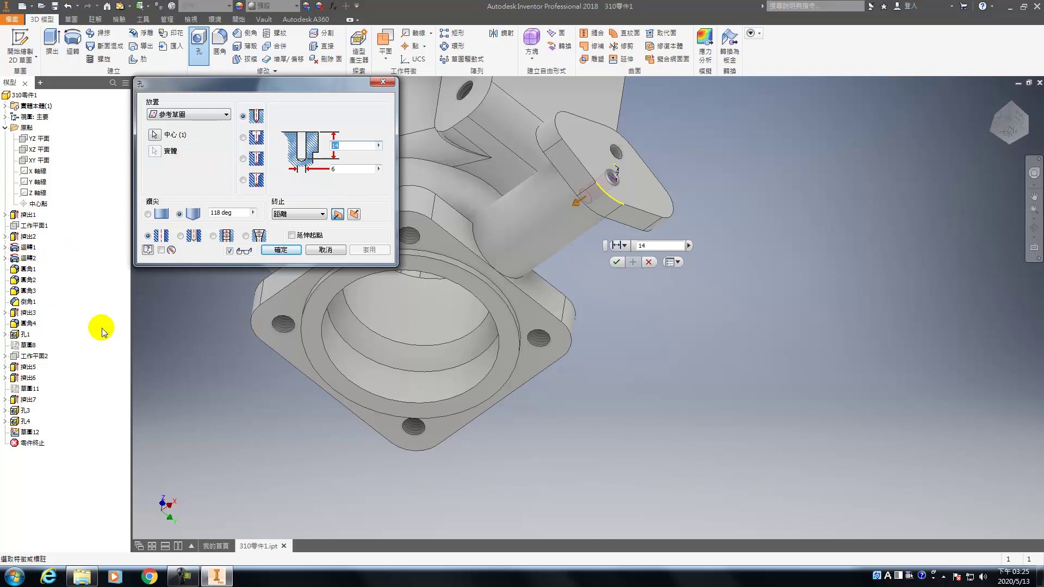
- Try making the lower flange hole a tapped ISO Metric M8x1.25 hole with full thread depth
left_click(212, 236)
left_click(202, 284)
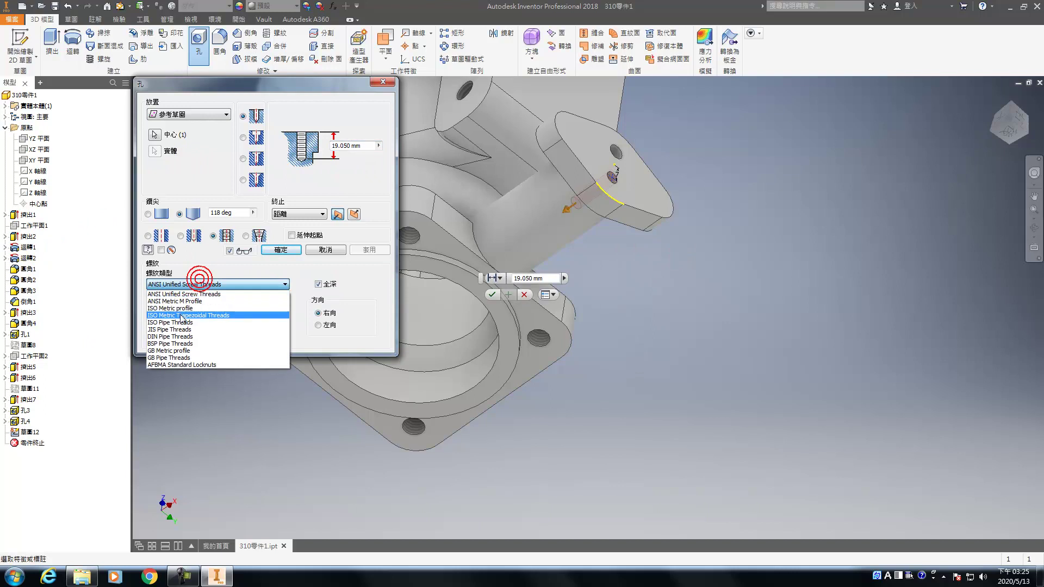
left_click(173, 314)
left_click(173, 314)
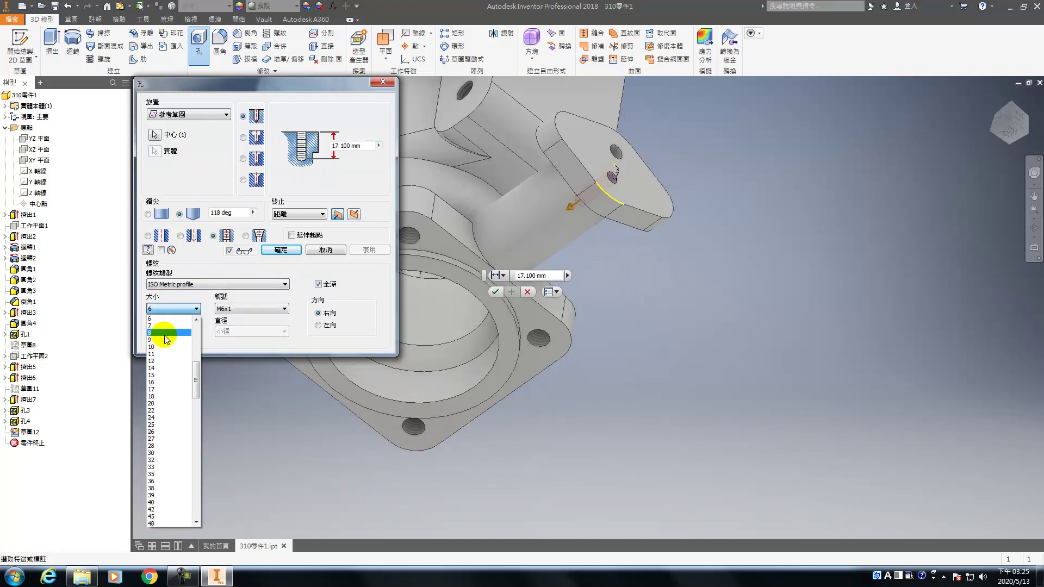
left_click(163, 335)
left_click(361, 144)
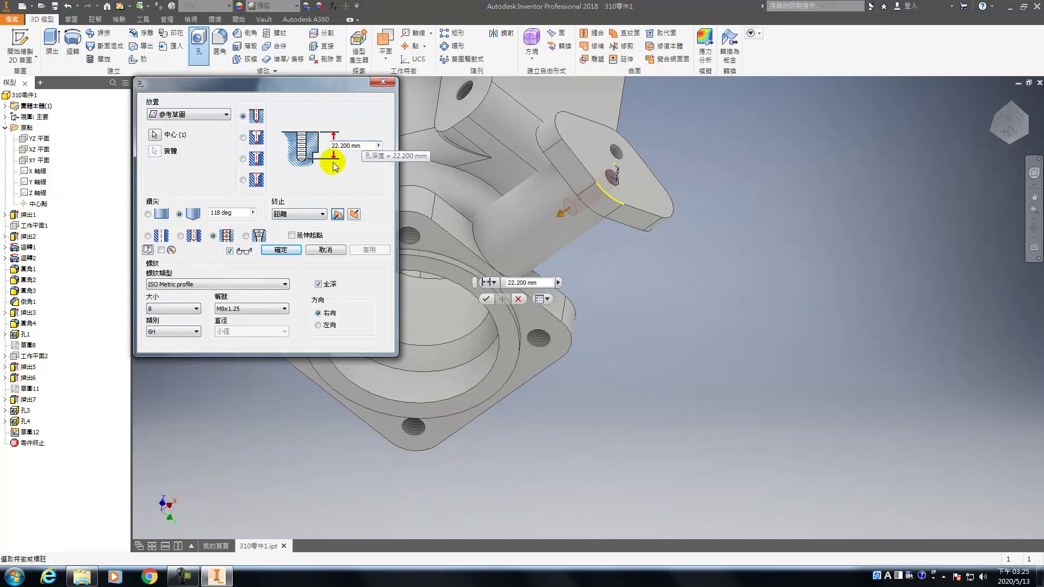
- Make the lower flange hole a plain drilled hole 6 mm in diameter and 45 mm deep
left_click(158, 236)
left_click(359, 143)
double_click(359, 143)
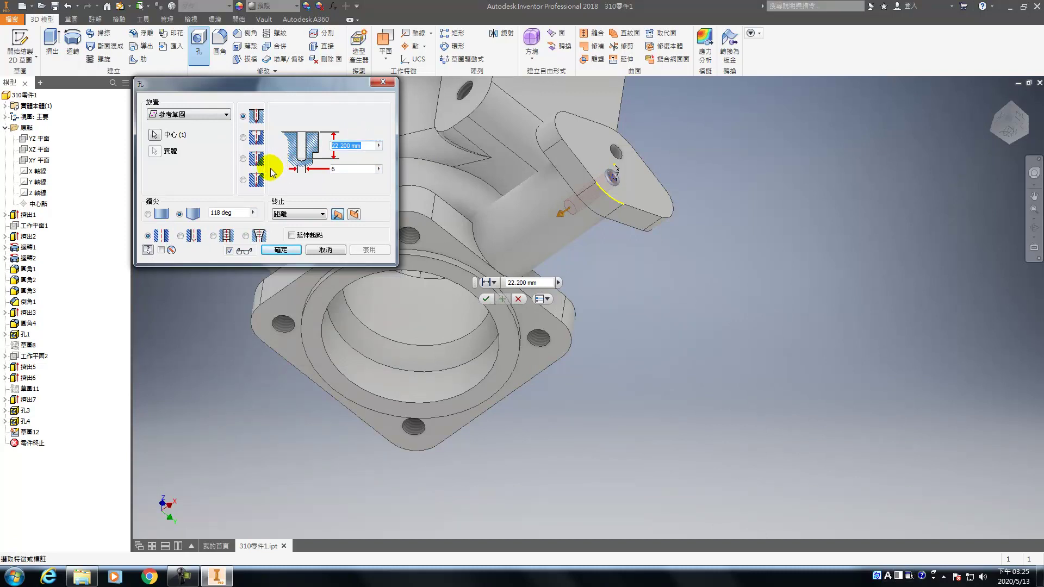
type("45")
key("Tab")
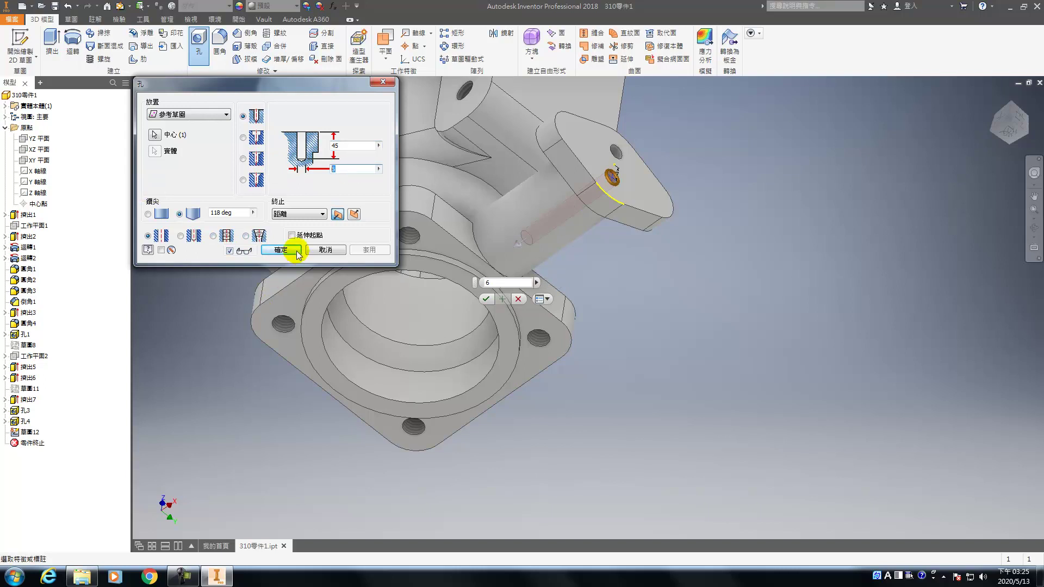
left_click(283, 250)
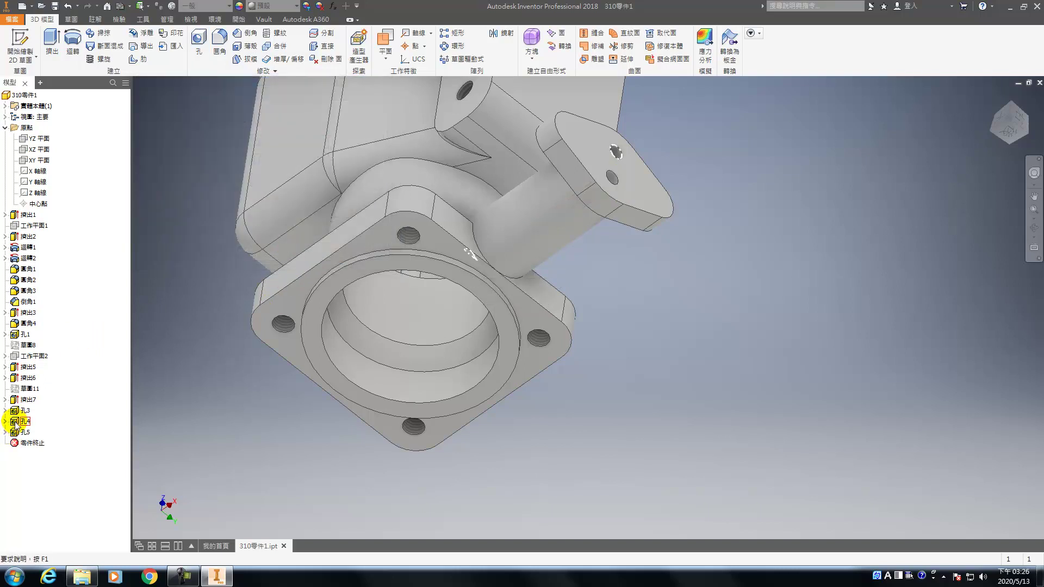
- Share the flange's profile sketch 草圖9 so its points can be reused
left_click(6, 367)
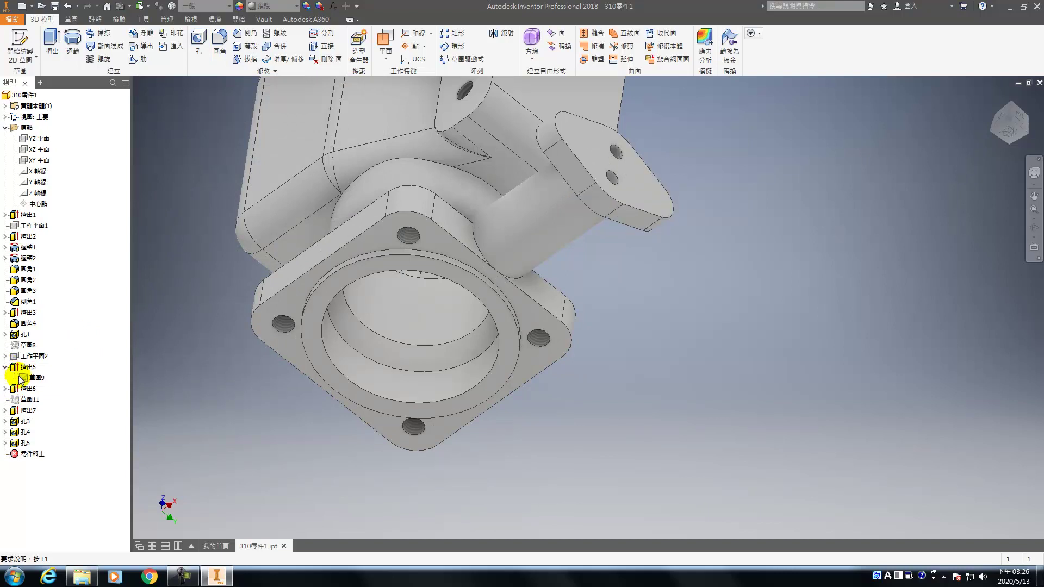
right_click(26, 378)
left_click(48, 401)
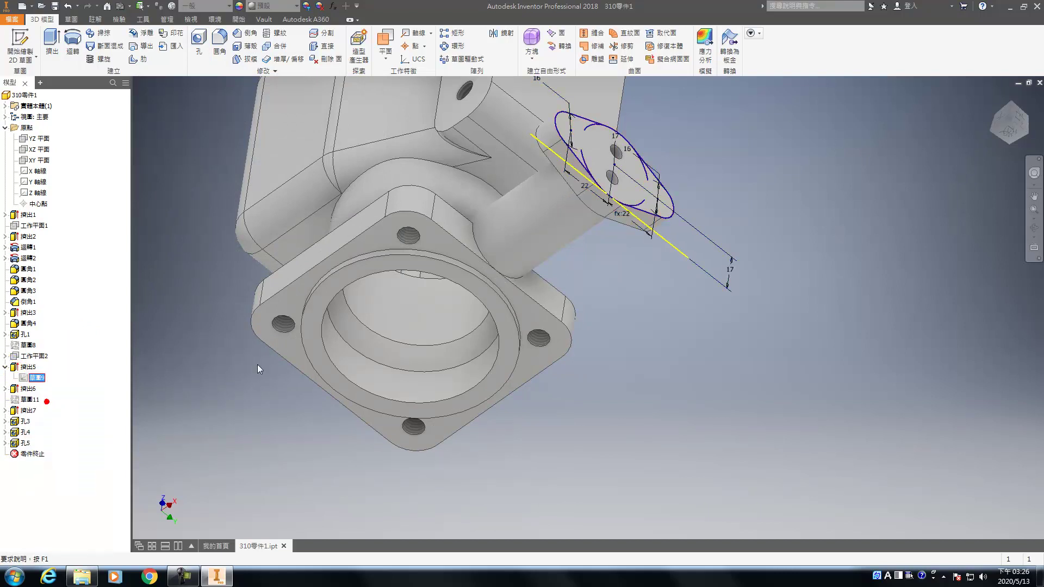
- Add two tapped ISO Metric M8x1.25 holes, 10 mm deep with full thread, at the flange's outer arc centres
scroll(601, 112, "up", 5)
mouse_move(602, 113)
middle_mouse_down()
mouse_move(579, 208)
mouse_move(550, 227)
middle_mouse_up()
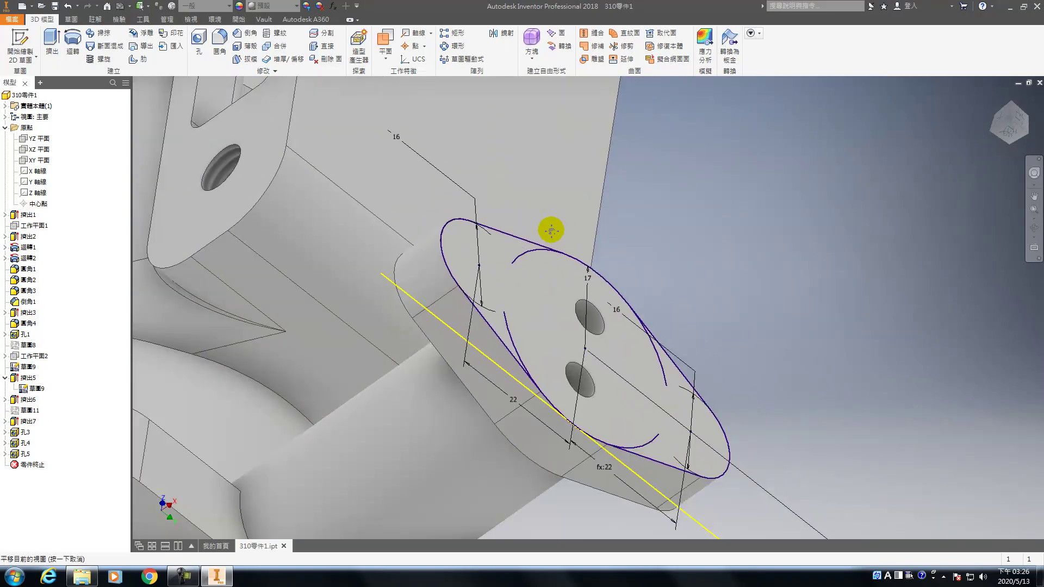
key("h")
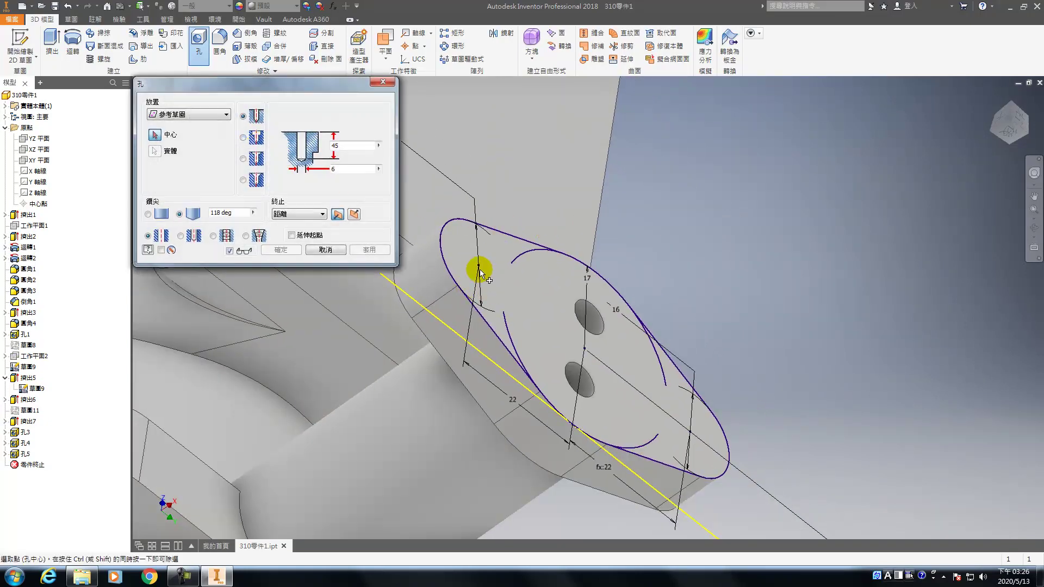
left_click(478, 265)
left_click(689, 431)
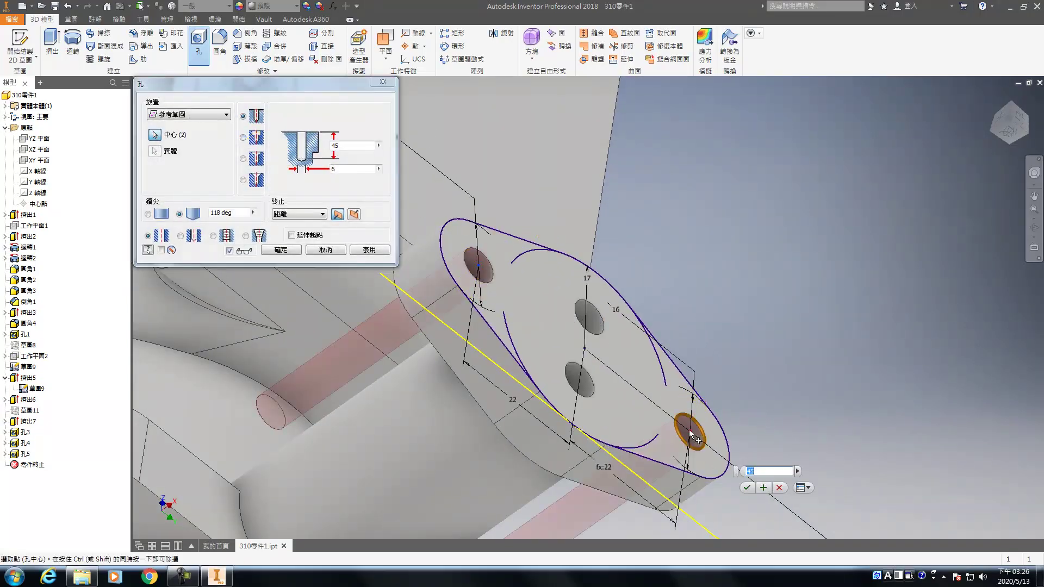
left_click(213, 236)
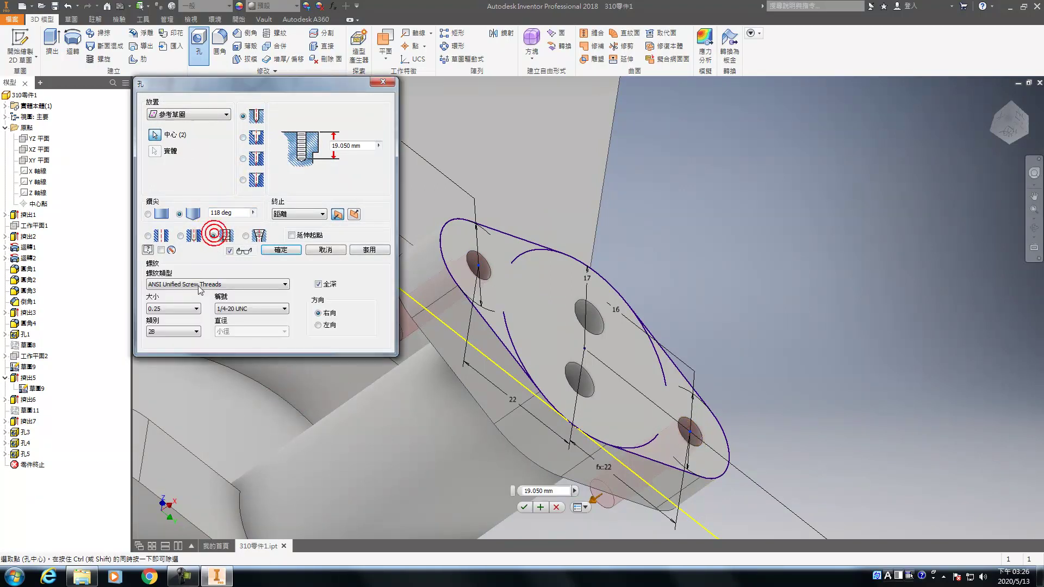
left_click(187, 284)
left_click(183, 311)
left_click(184, 309)
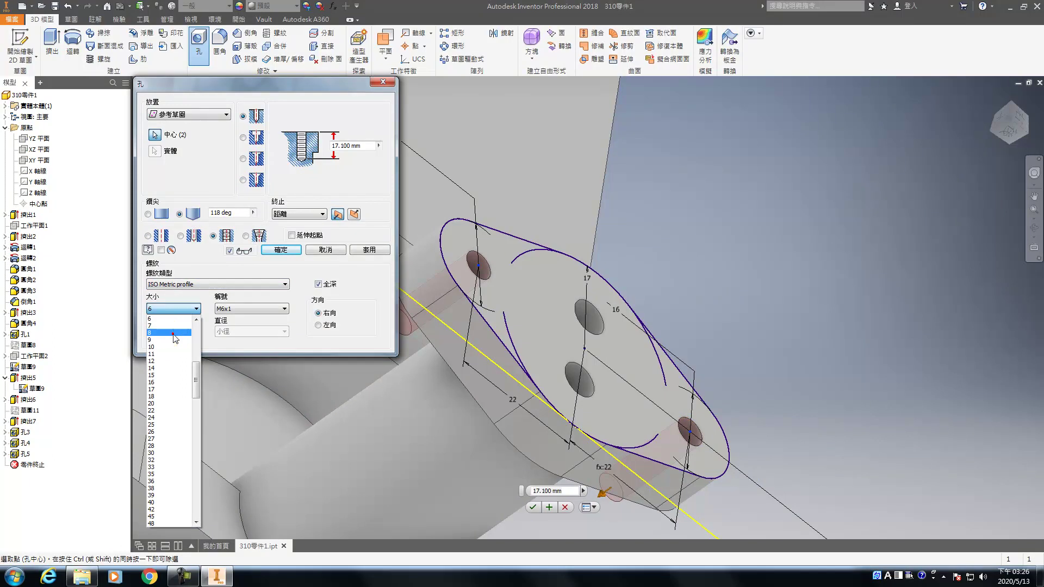
left_click(169, 332)
left_click(354, 146)
left_click(194, 150)
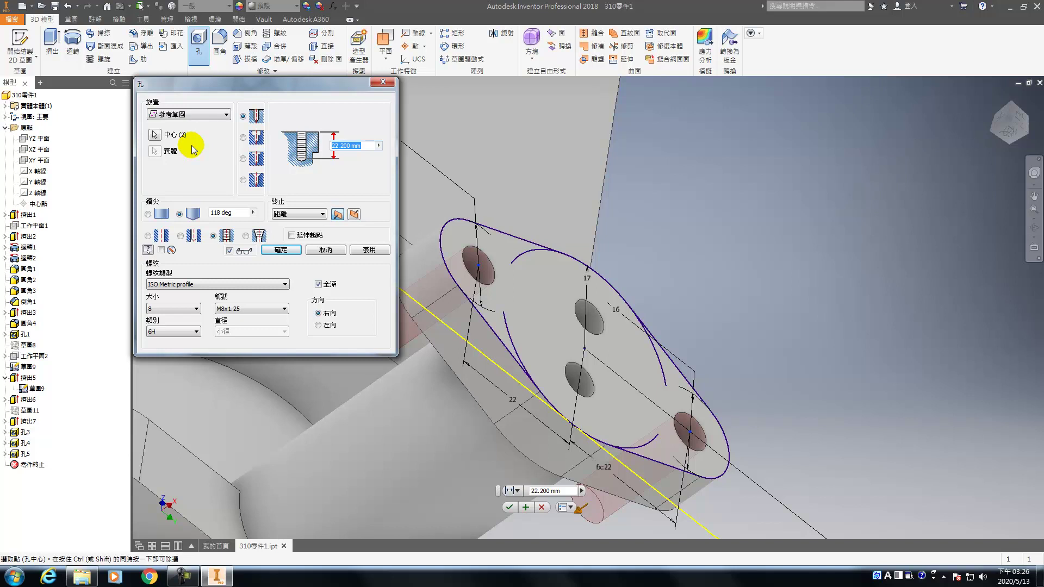
type("10")
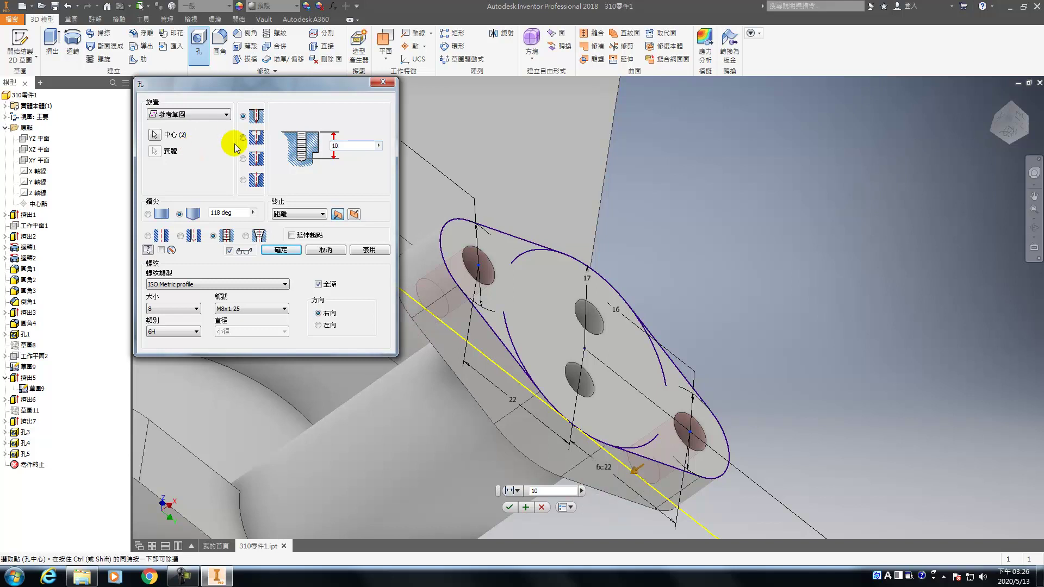
left_click(279, 260)
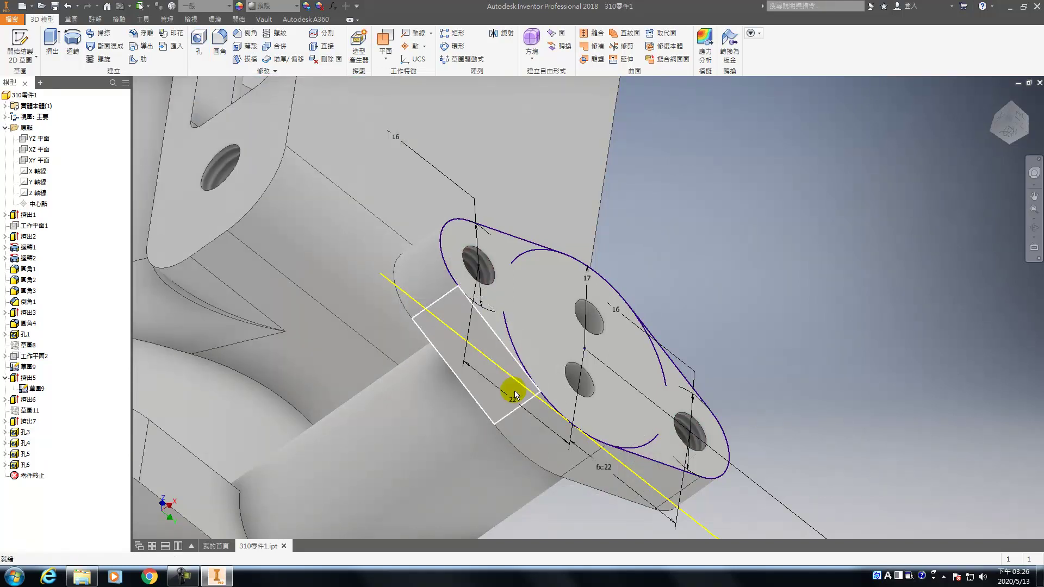
- Hide the shared flange sketch
scroll(477, 370, "down", 5)
right_click(20, 367)
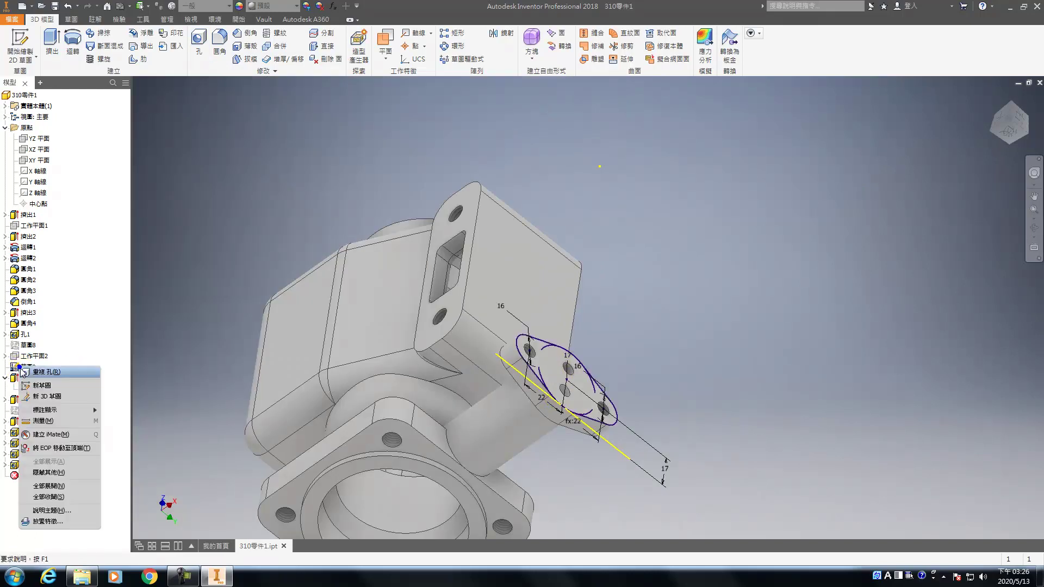
left_click(46, 471)
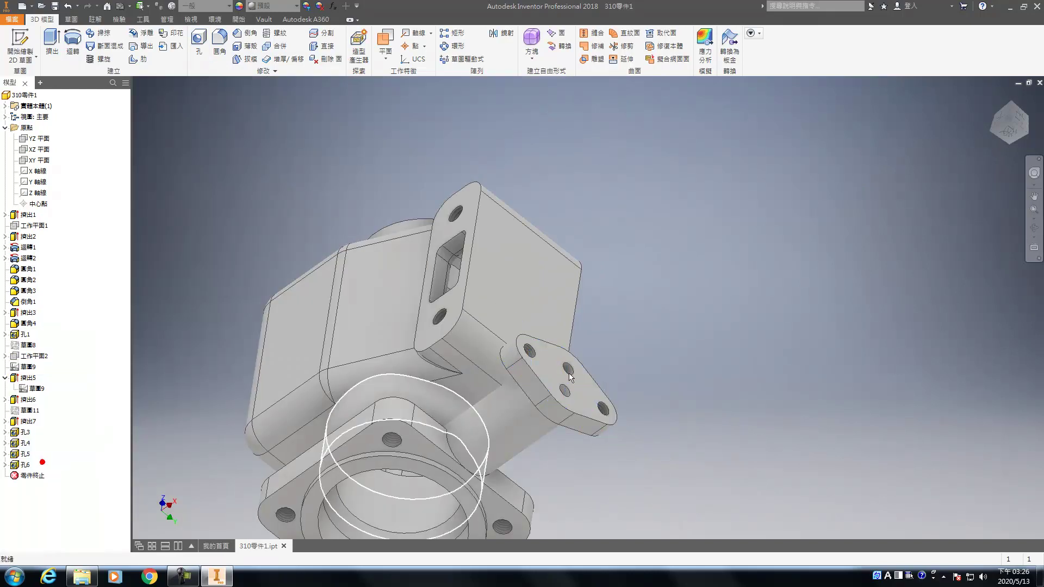
- Fillet the base plate's outer edges with a 2 mm radius
left_click(994, 98)
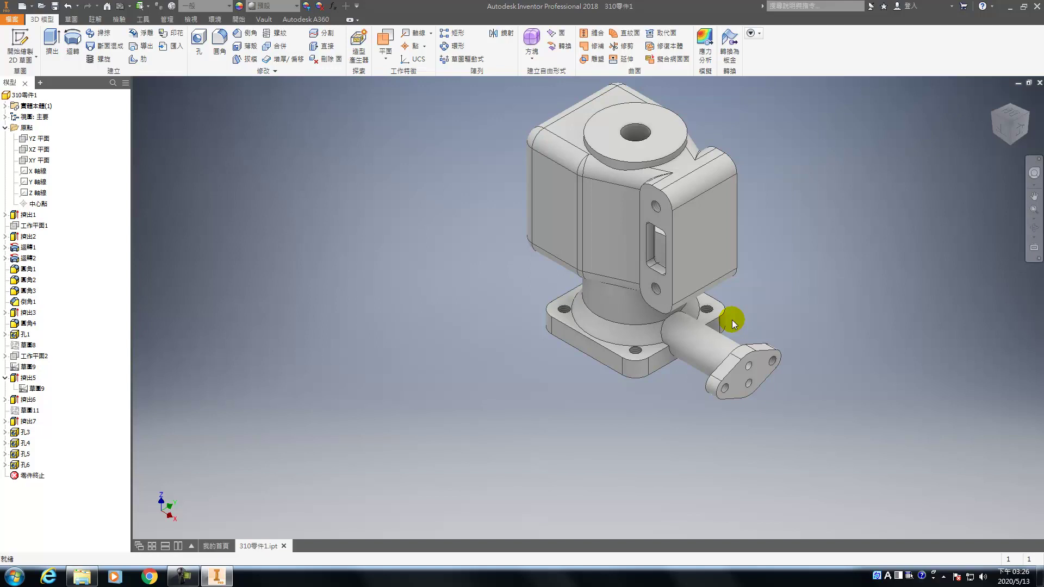
left_click(384, 38)
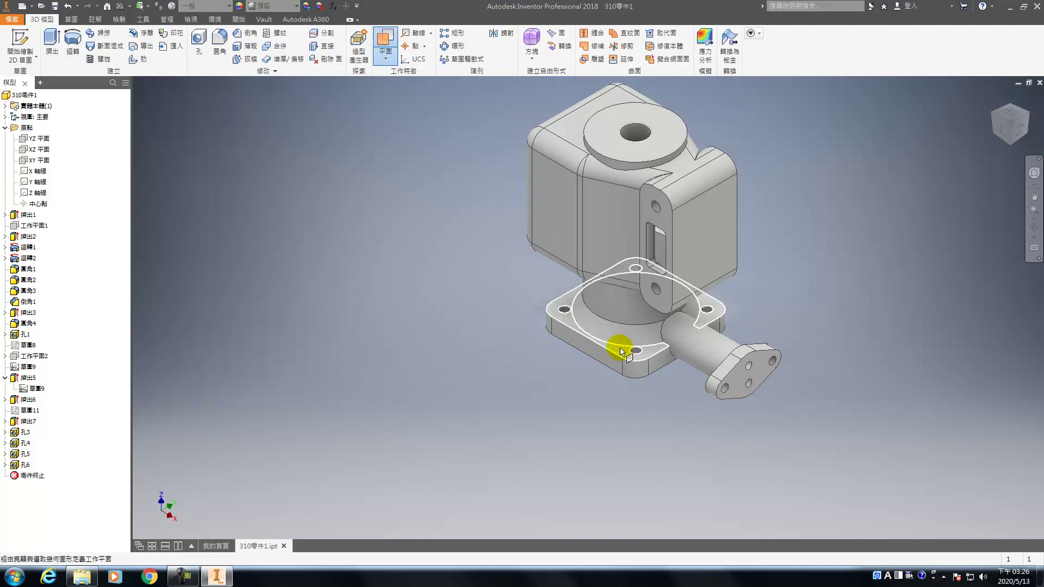
key("Escape")
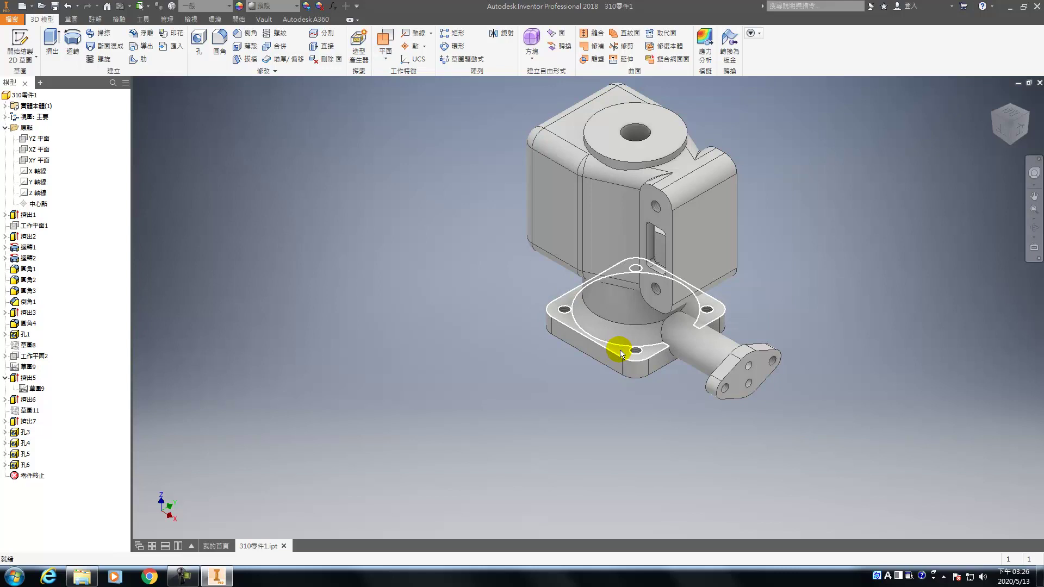
key("f")
left_click(609, 351)
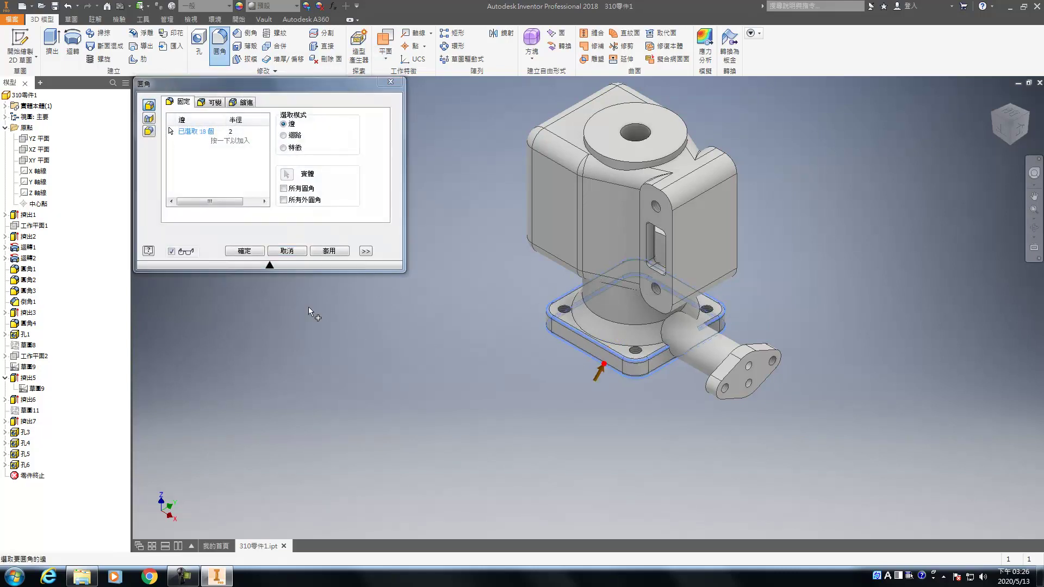
left_click(292, 252)
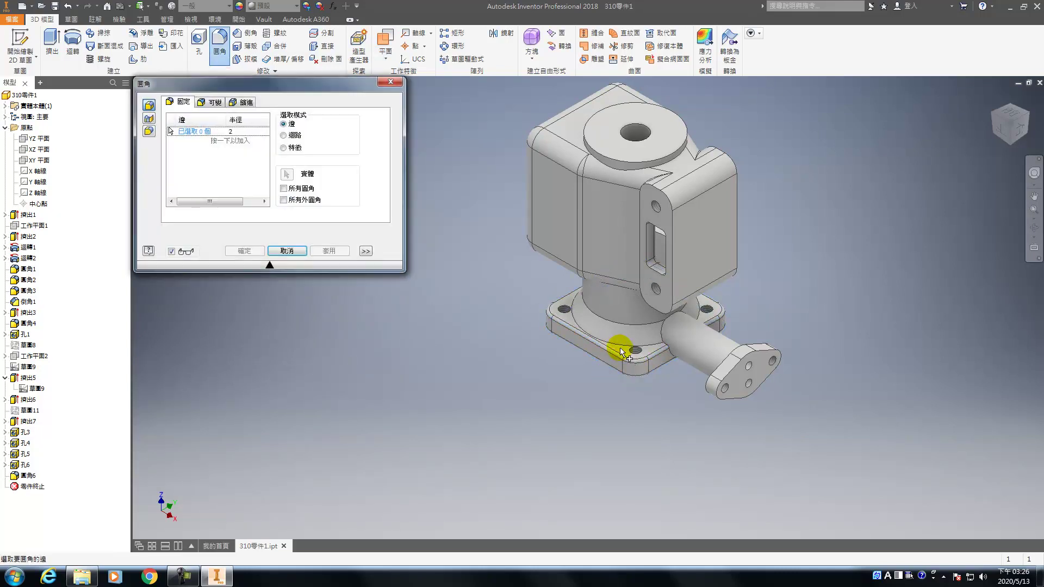
left_click(390, 81)
- Create a work plane offset 25 mm from the base plate's upper face
left_click(385, 41)
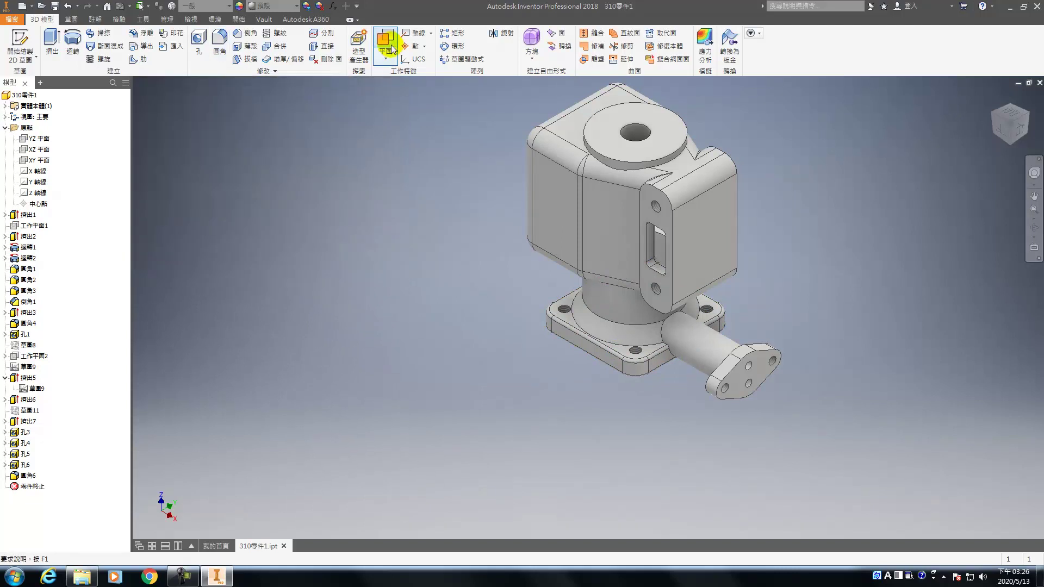
left_click(620, 349)
left_click_drag(621, 349, 614, 384)
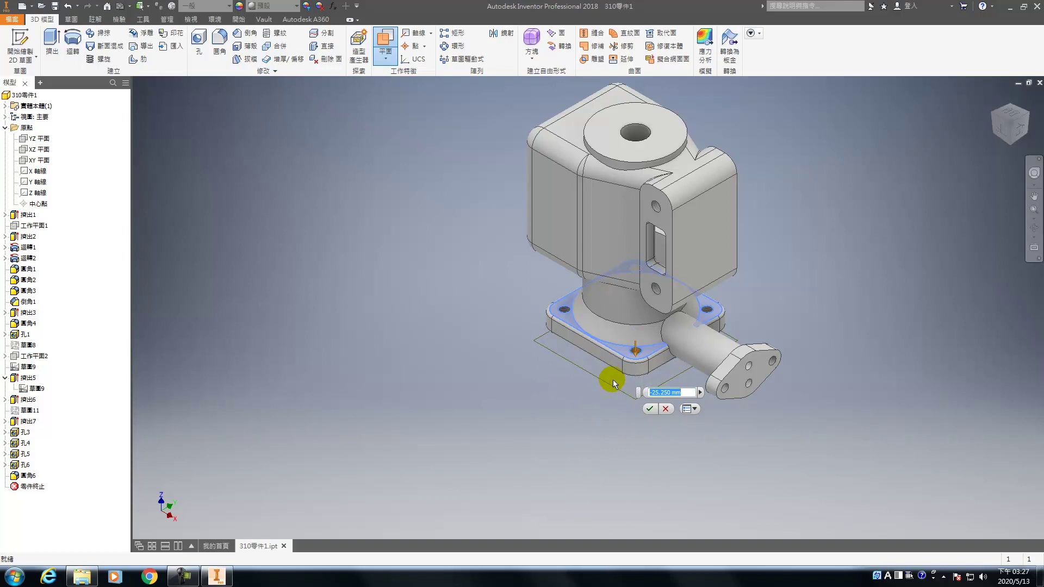
type("25")
key("Return")
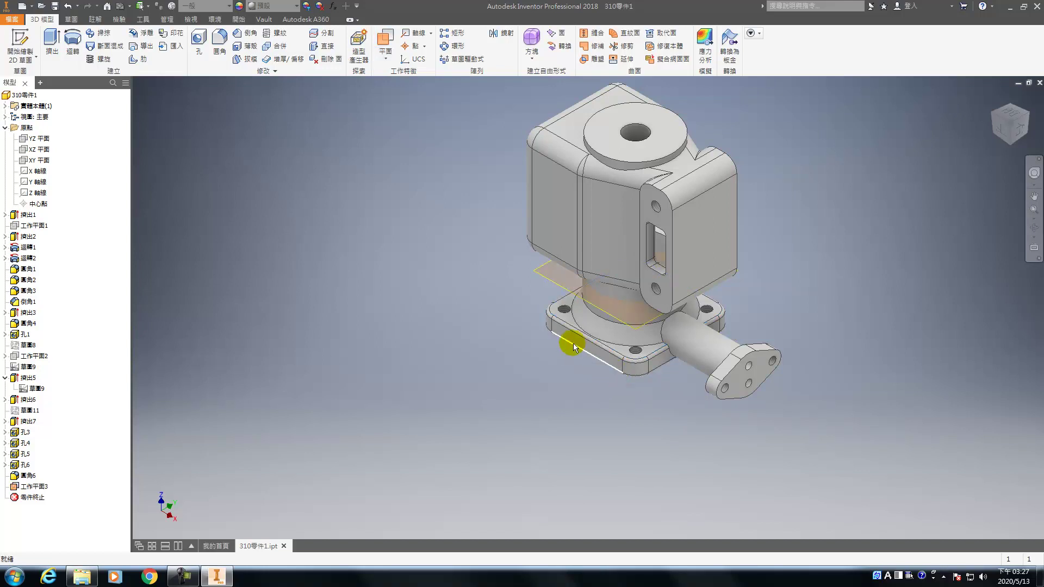
- Change the new work plane's offset to a negative value so it lies below the base plate's upper face
left_click(566, 289)
right_click(566, 288)
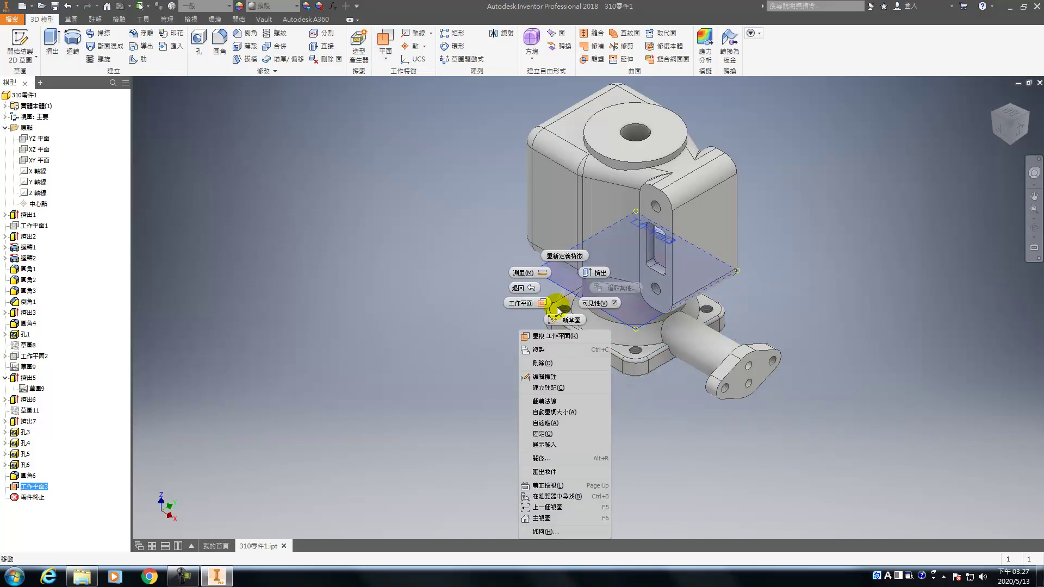
left_click(539, 376)
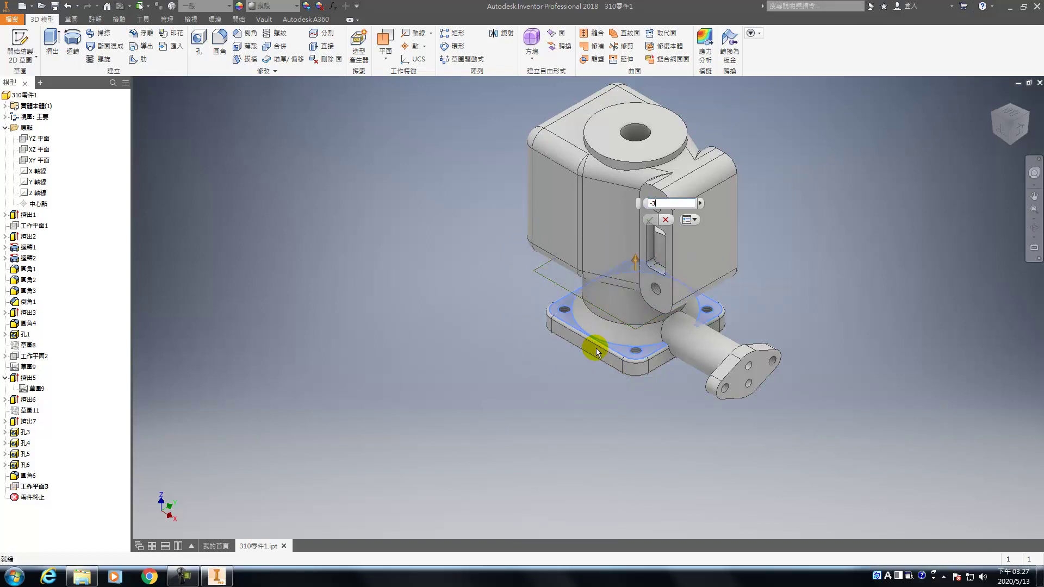
key("Return")
- Start a sketch on the offset work plane and draw a 22 mm diameter circle over the side pipe
left_click(592, 379)
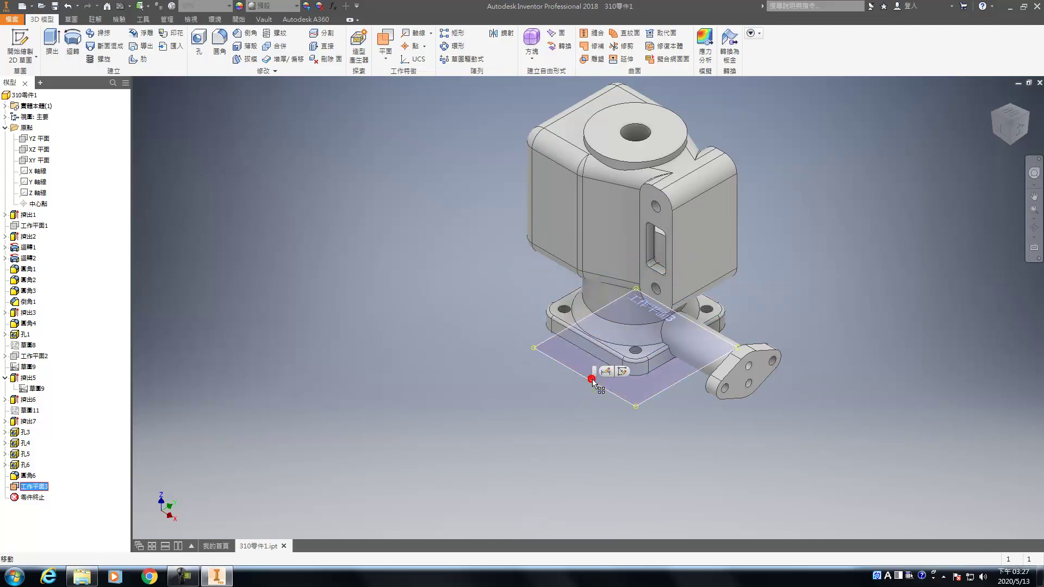
left_click(621, 373)
left_click(1011, 143)
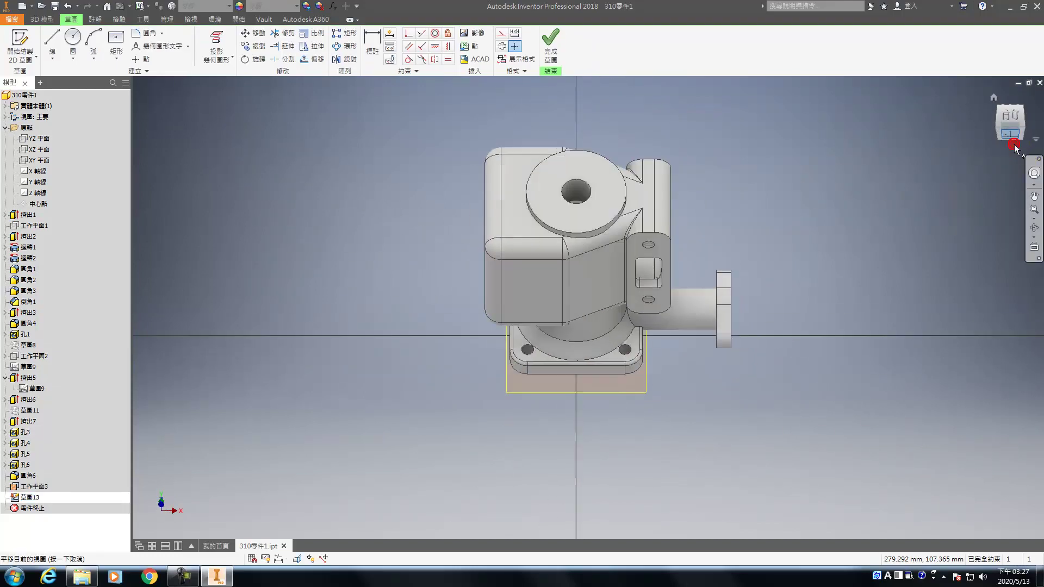
left_click(1011, 144)
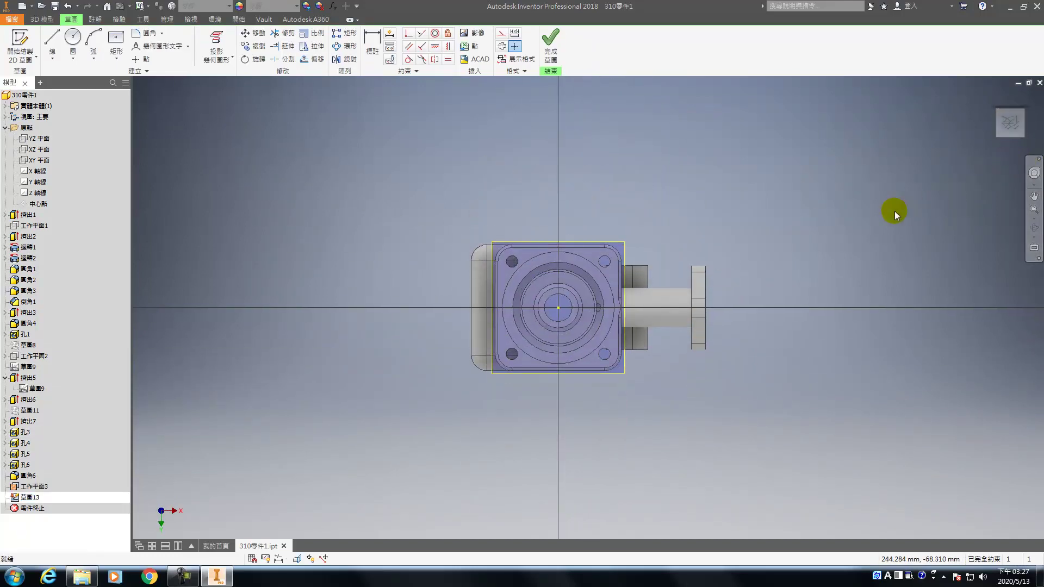
key("c")
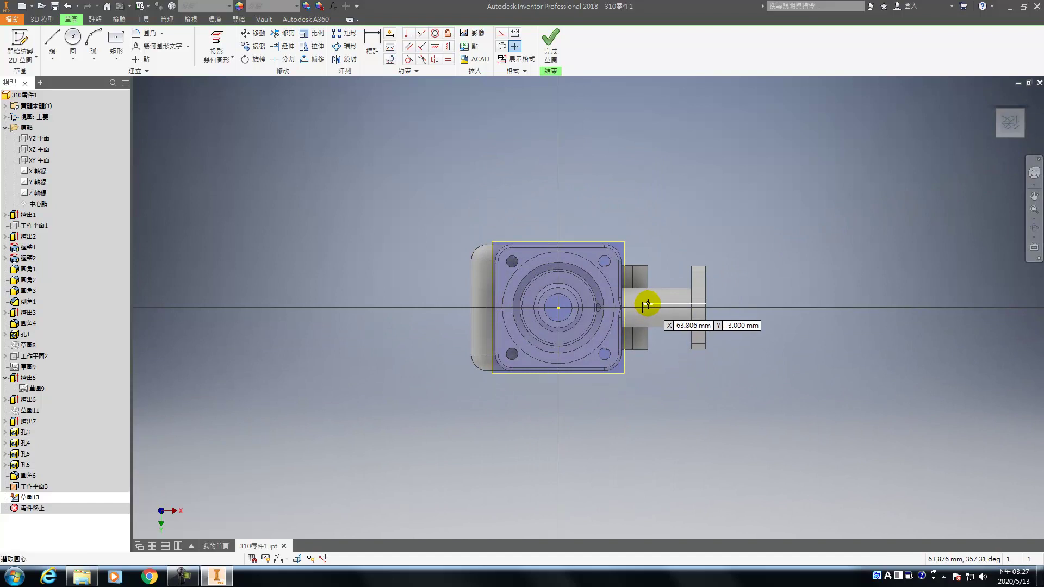
left_click(650, 303)
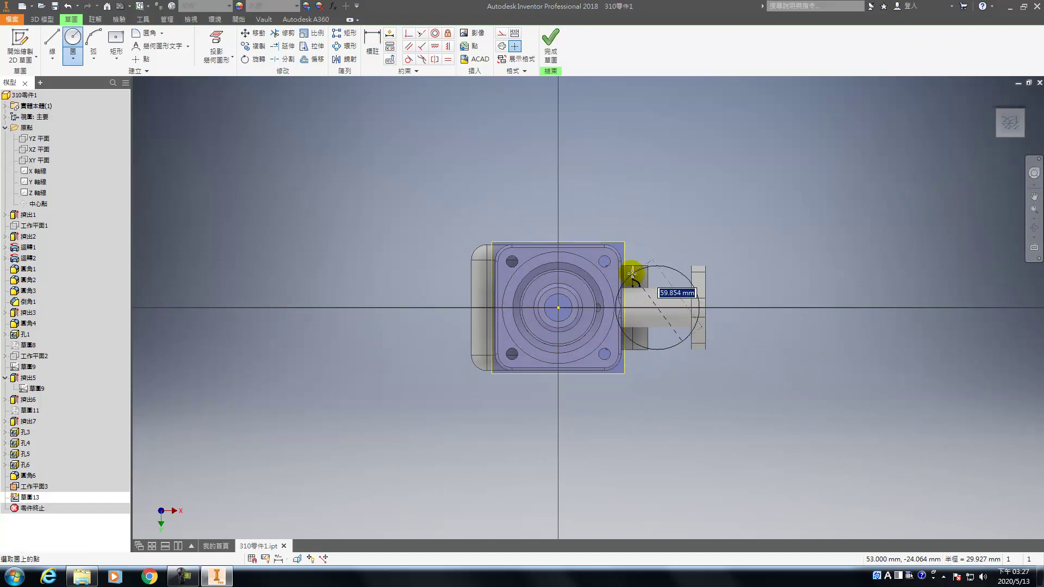
type("22")
key("Return")
key("Escape")
scroll(666, 312, "up", 3)
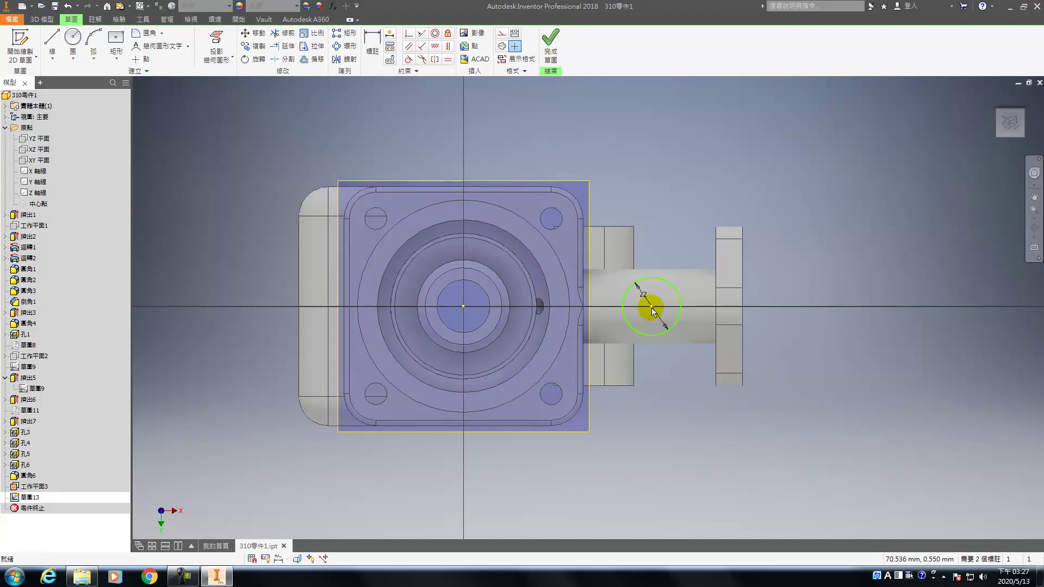
- Constrain the circle's centre horizontally to the sketch origin
left_click(435, 47)
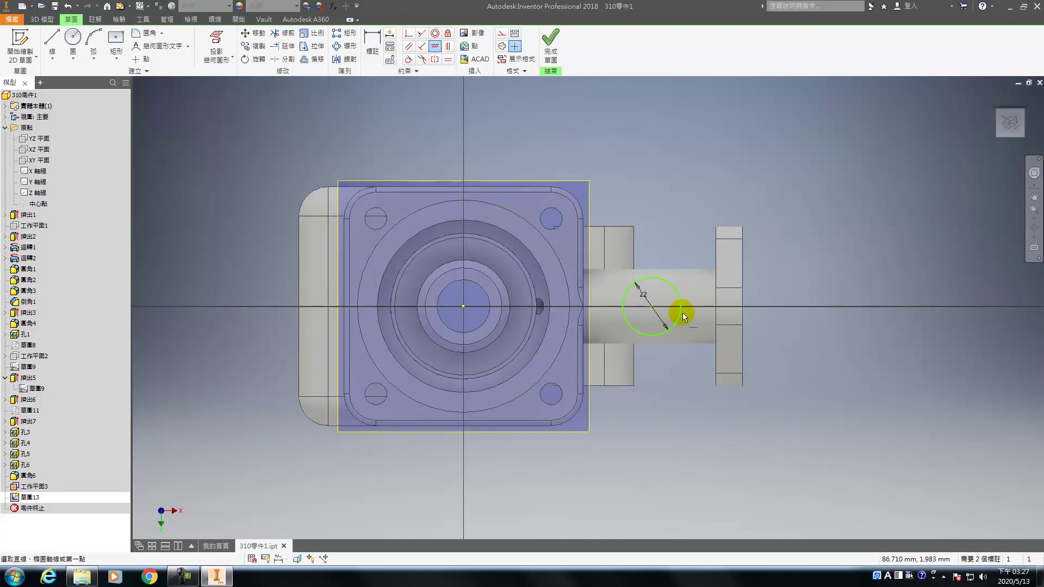
left_click(650, 311)
left_click(464, 307)
key("d")
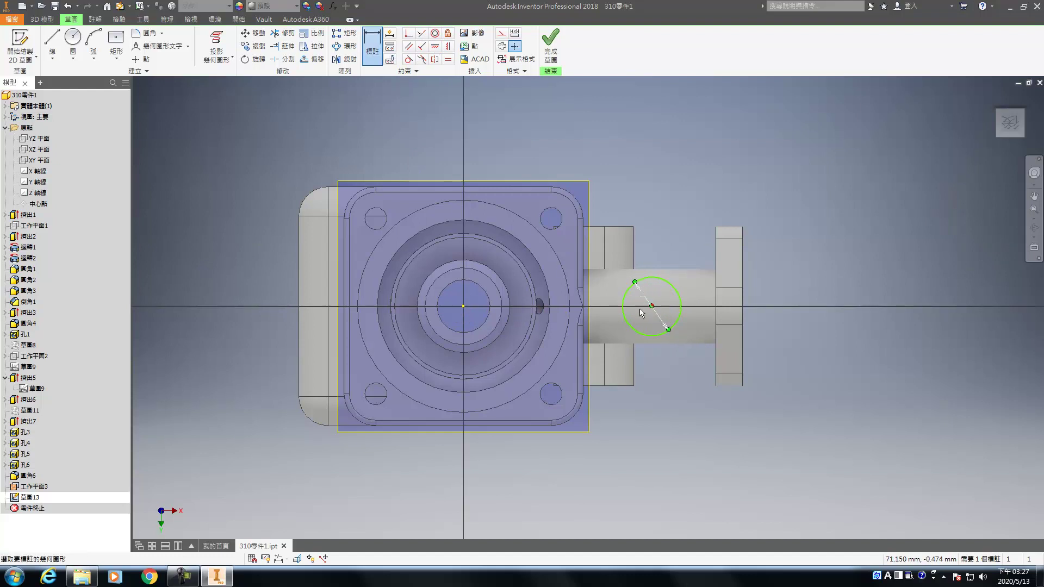
left_click(462, 307)
left_click(525, 444)
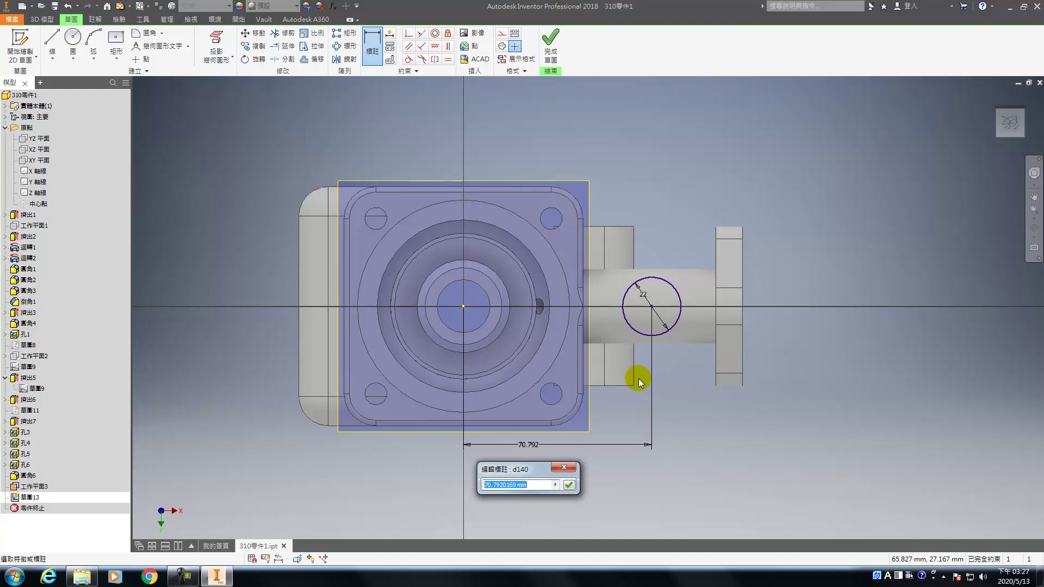
key("Return")
key("Escape")
left_click(543, 445)
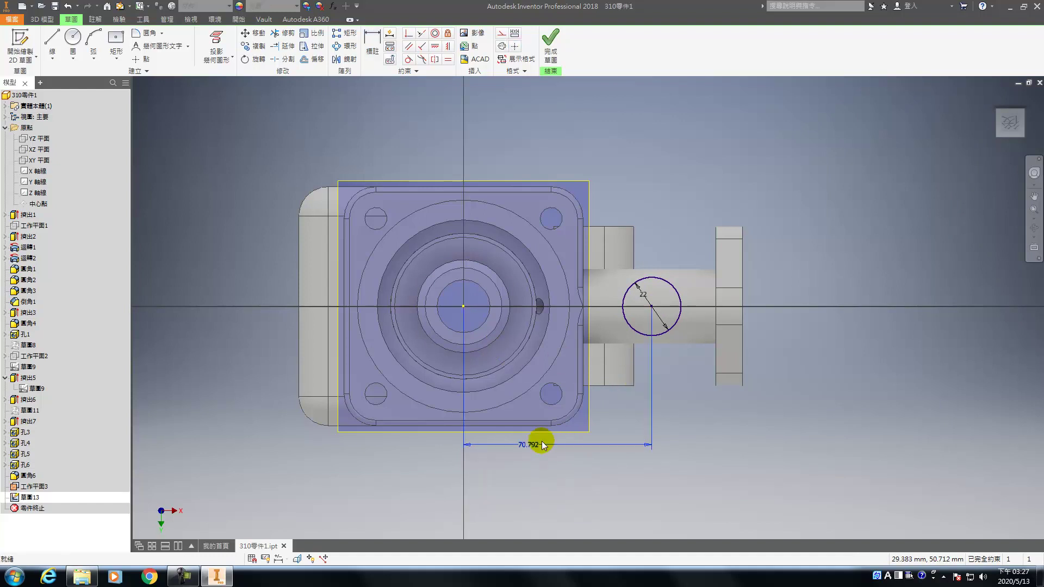
key("Delete")
- Dimension the circle's centre 36 mm horizontally from the side flange's outer face
key("d")
left_click(738, 301)
left_click(695, 352)
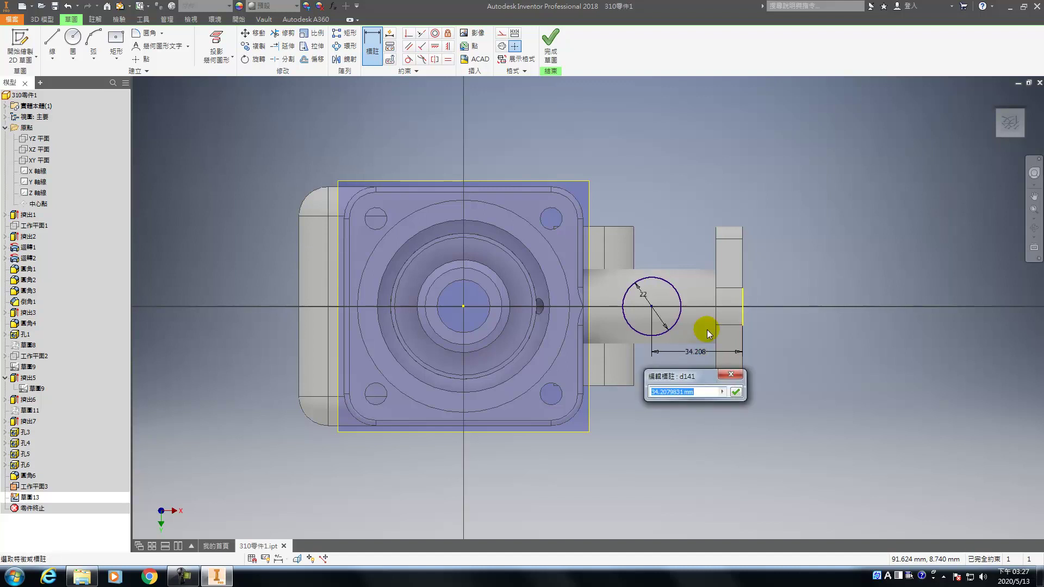
type("36")
key("Return")
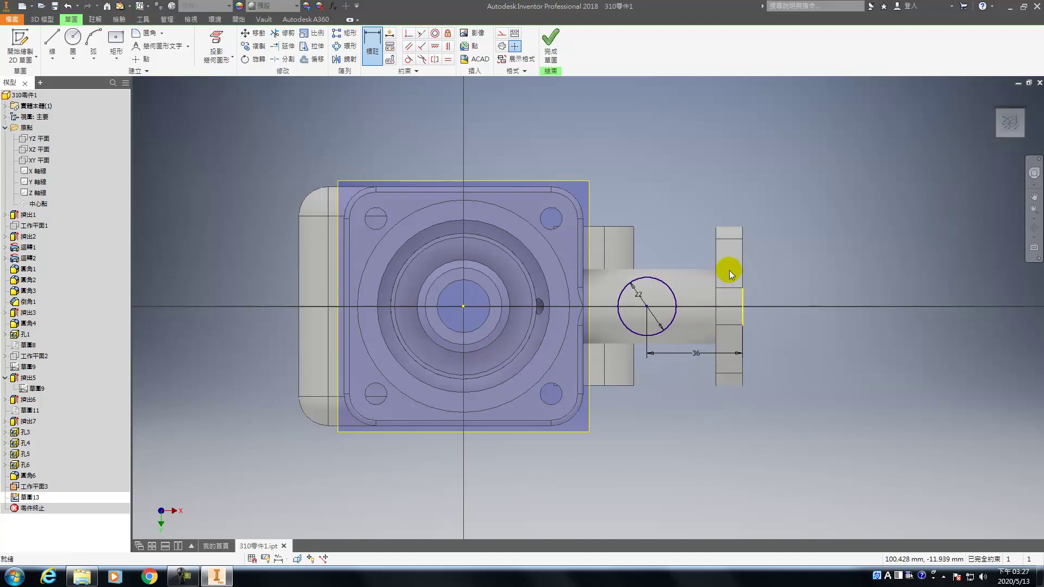
- Extrude the 22 mm circle up to the next face so it forms a boss under the side pipe
key("e")
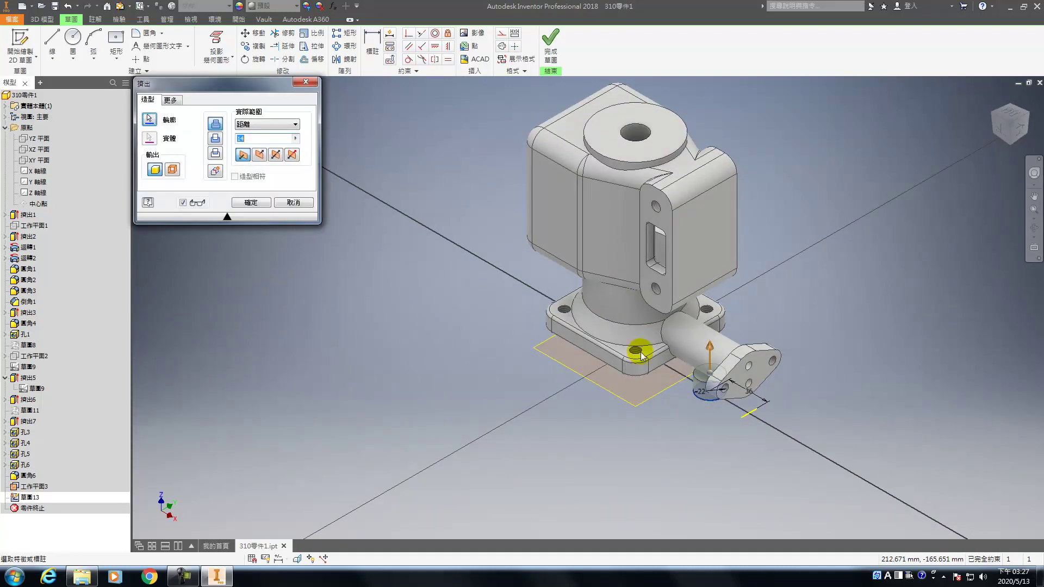
left_click(253, 124)
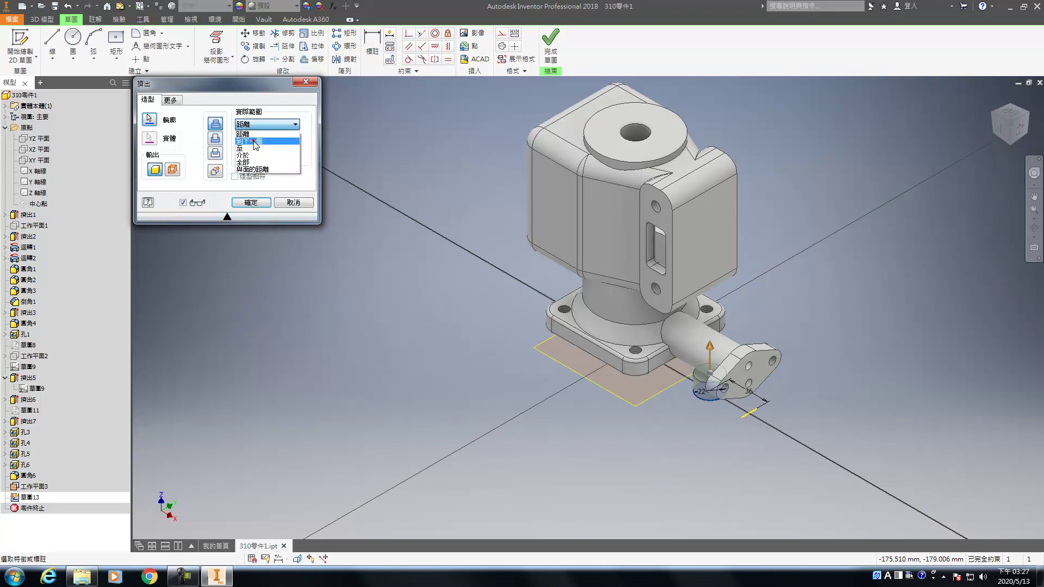
left_click(254, 143)
left_click(250, 202)
- Hide the offset work plane below the base plate
key("F4")
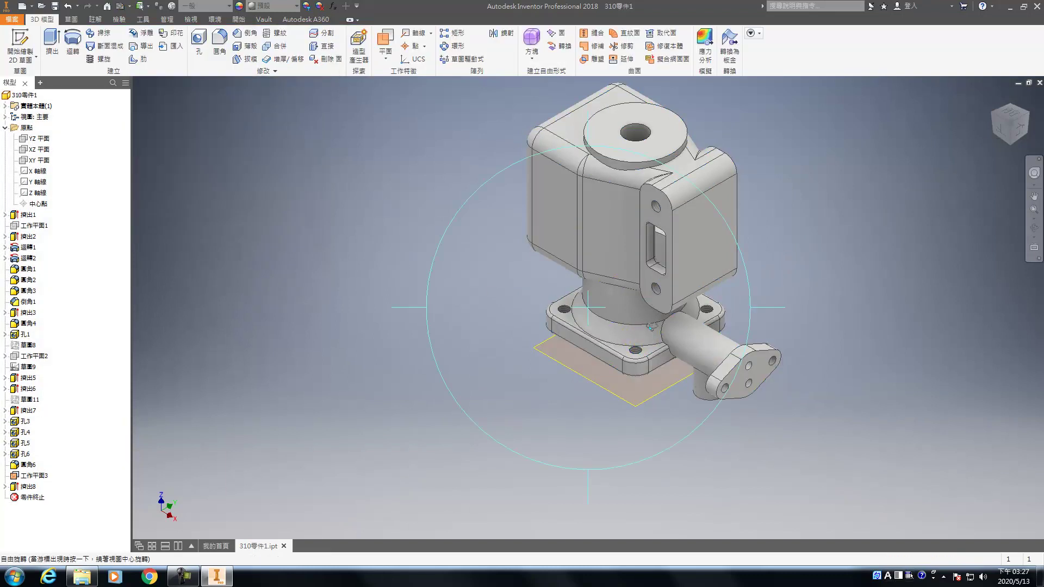
left_click_drag(648, 335, 653, 333)
key("Escape")
right_click(706, 429)
left_click(721, 444)
left_click(707, 383)
key("s")
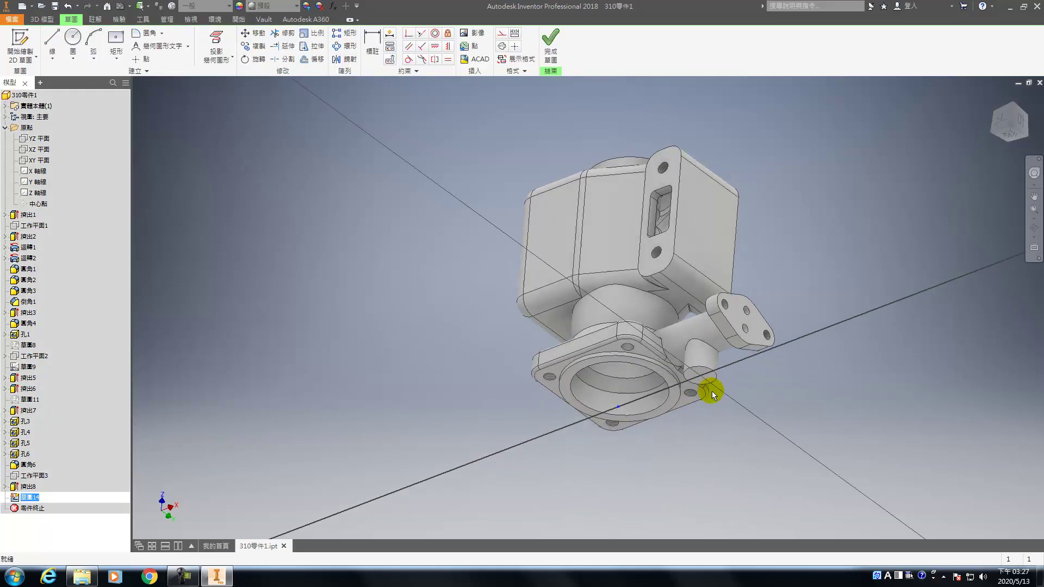
left_click(216, 47)
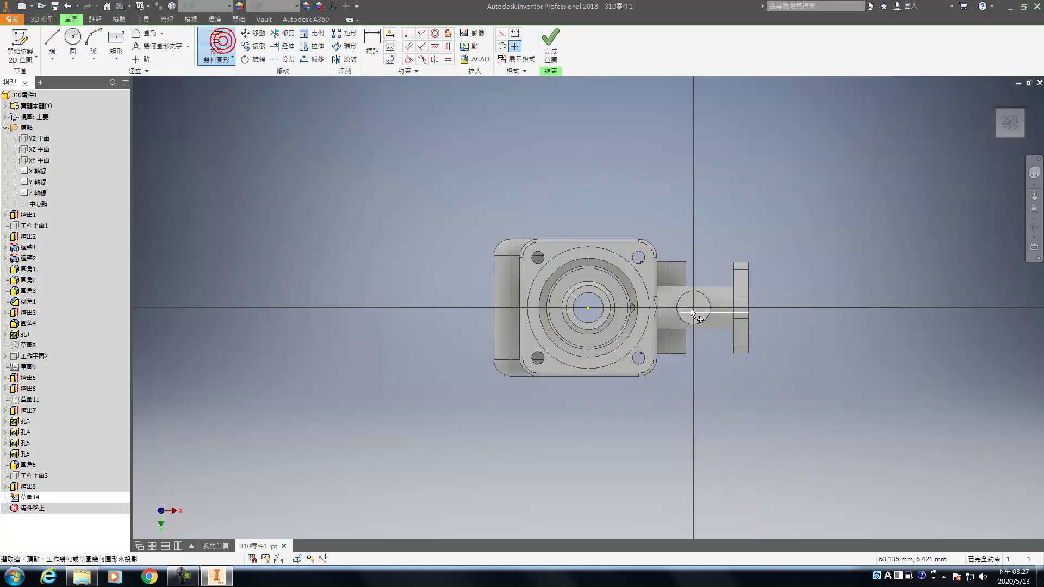
left_click(698, 292)
key("c")
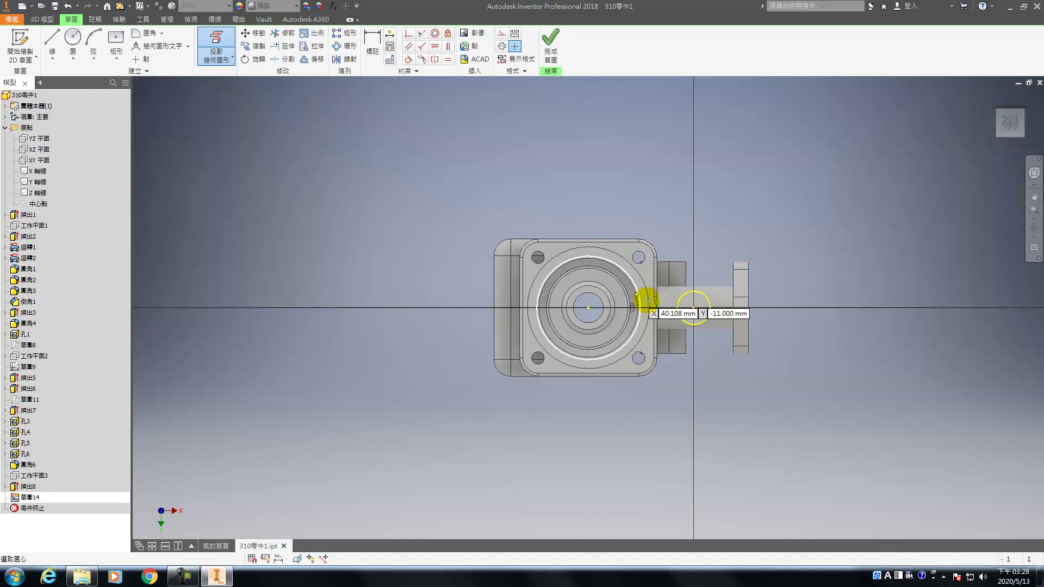
left_click(693, 308)
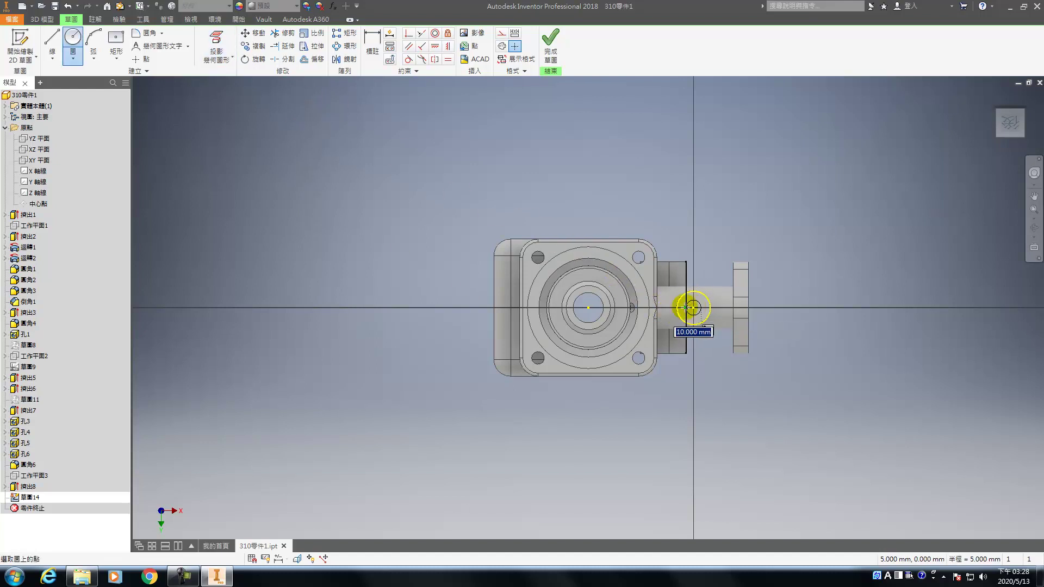
key("Escape")
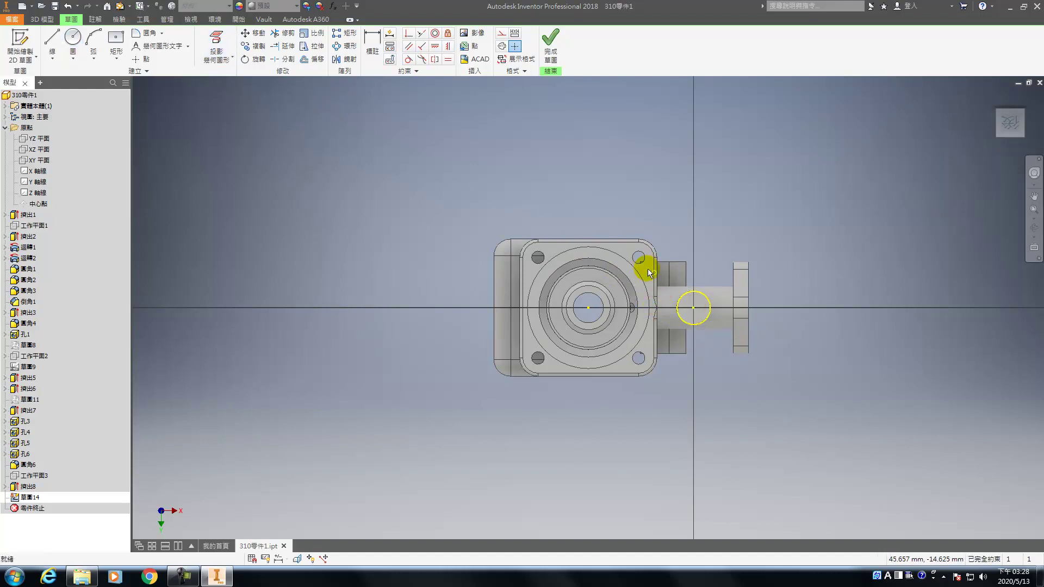
left_click(549, 54)
left_click(25, 497)
key("Delete")
- Drill a plain 6 mm diameter hole 30 mm deep, concentric with the end face of the boss under the side pipe
key("F4")
left_click_drag(569, 490, 639, 387)
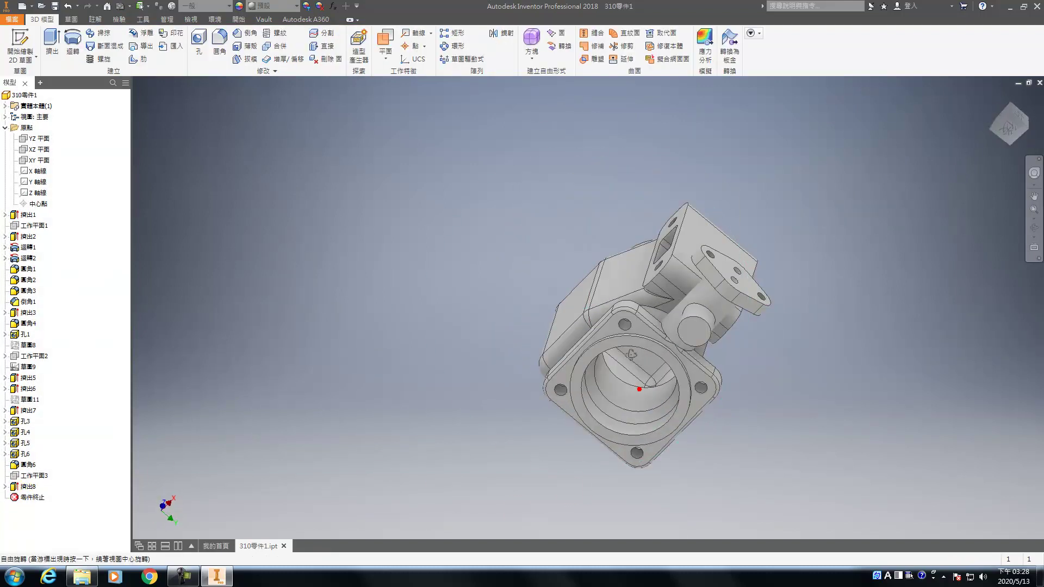
key("h")
left_click(694, 332)
left_click(693, 327)
left_click(158, 236)
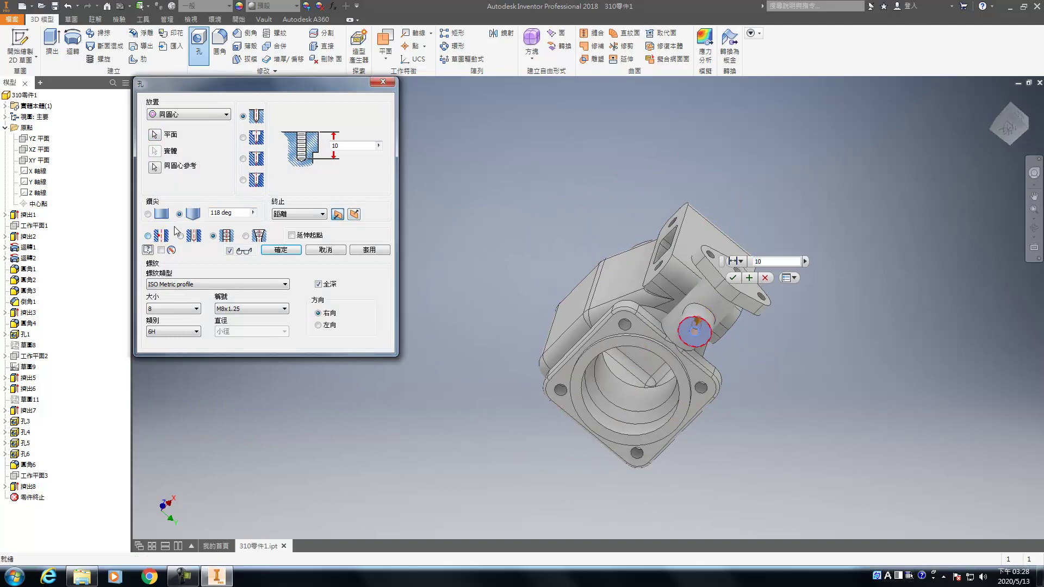
left_click(348, 146)
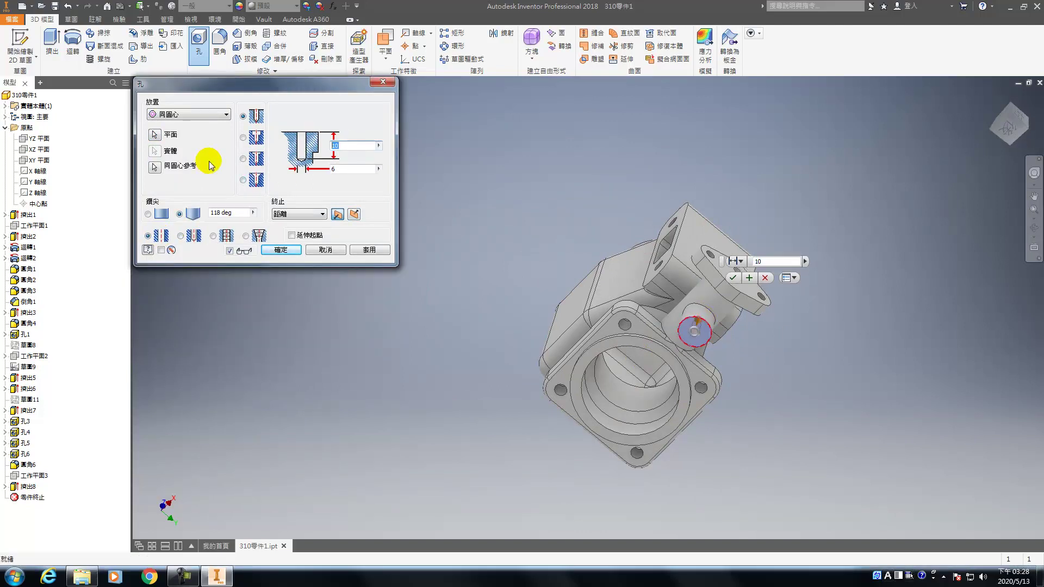
type("30")
key("Tab")
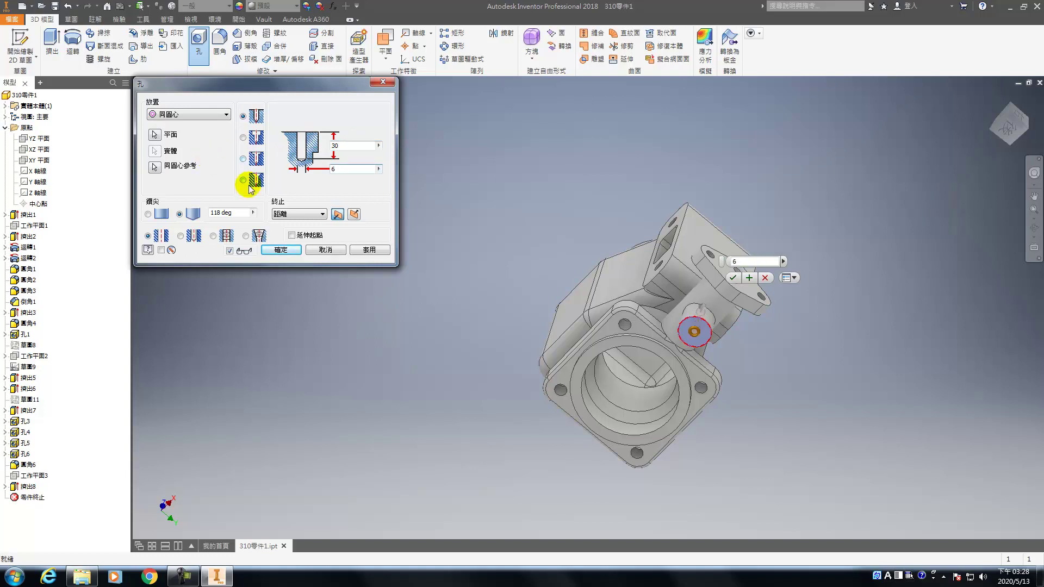
left_click(280, 250)
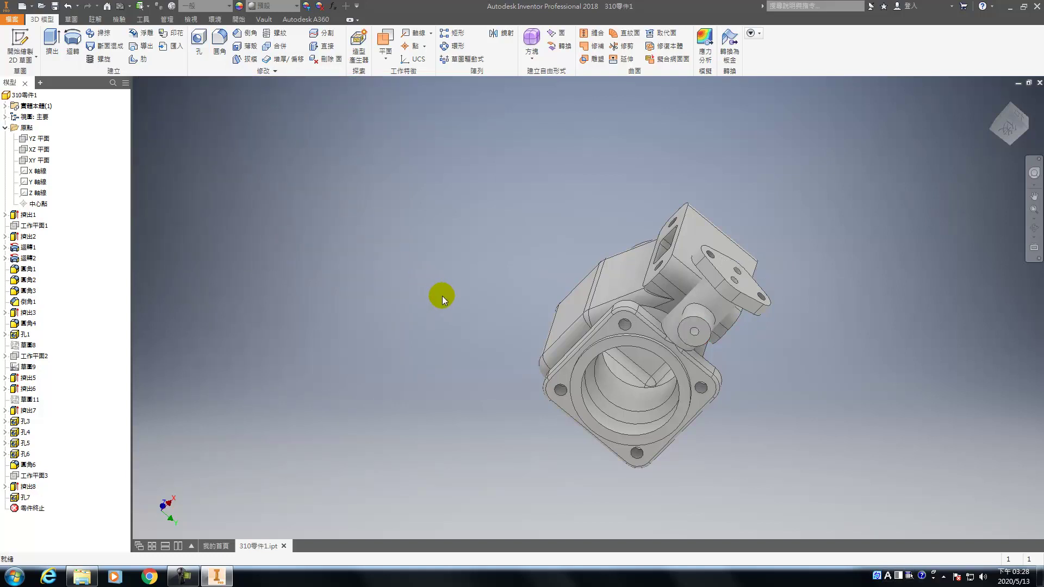
- Start a sketch on the XZ plane and slice the model graphics at the sketch plane
middle_click_drag(656, 222, 710, 298, "shift")
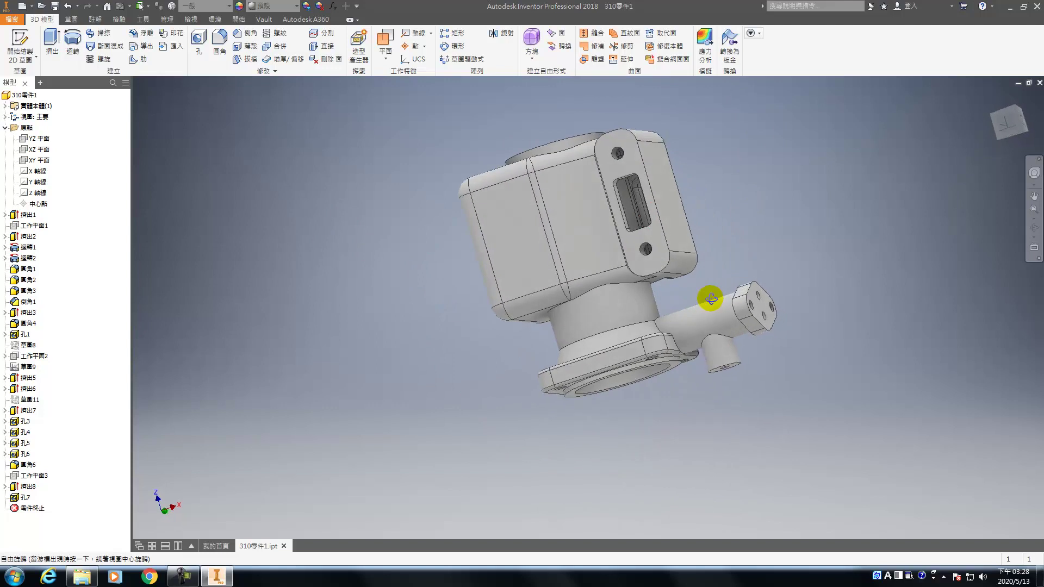
left_click(22, 150)
key("s")
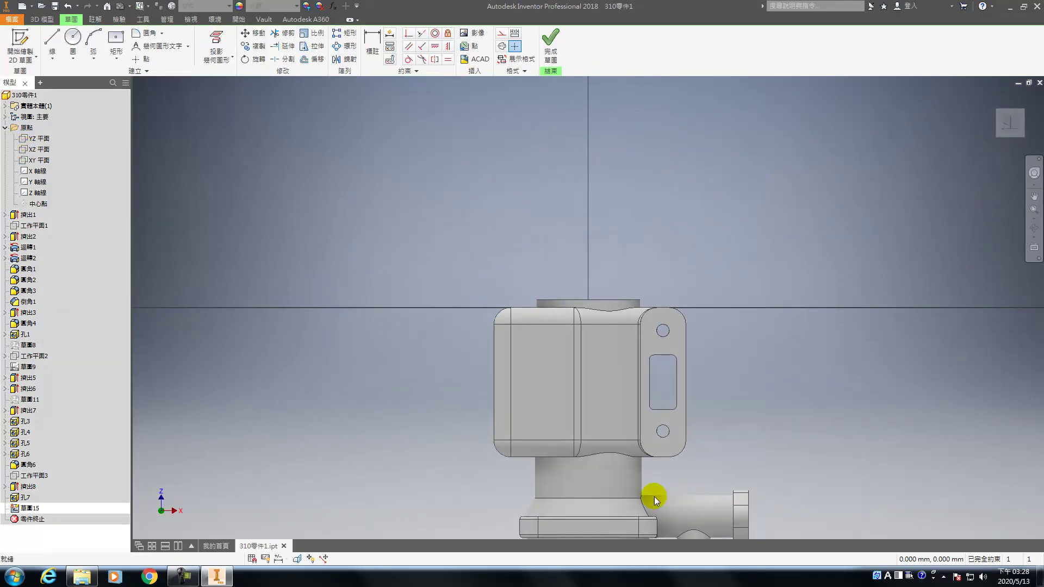
key("F7")
middle_click_drag(621, 435, 488, 331)
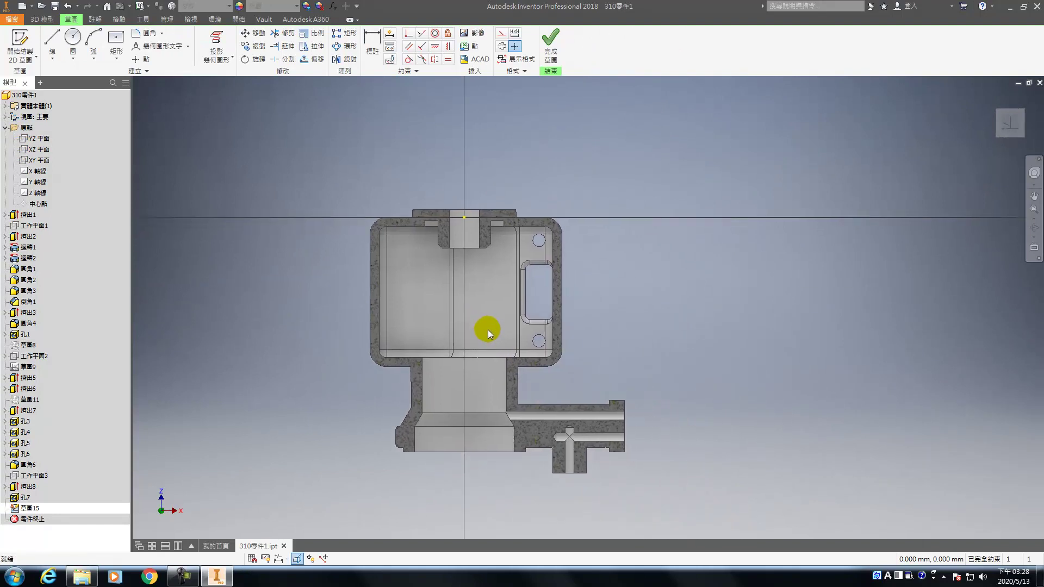
- Project the housing's outer side wall edge, its underside edge and the side flange's upper edge into the sketch
scroll(572, 383, "up", 8)
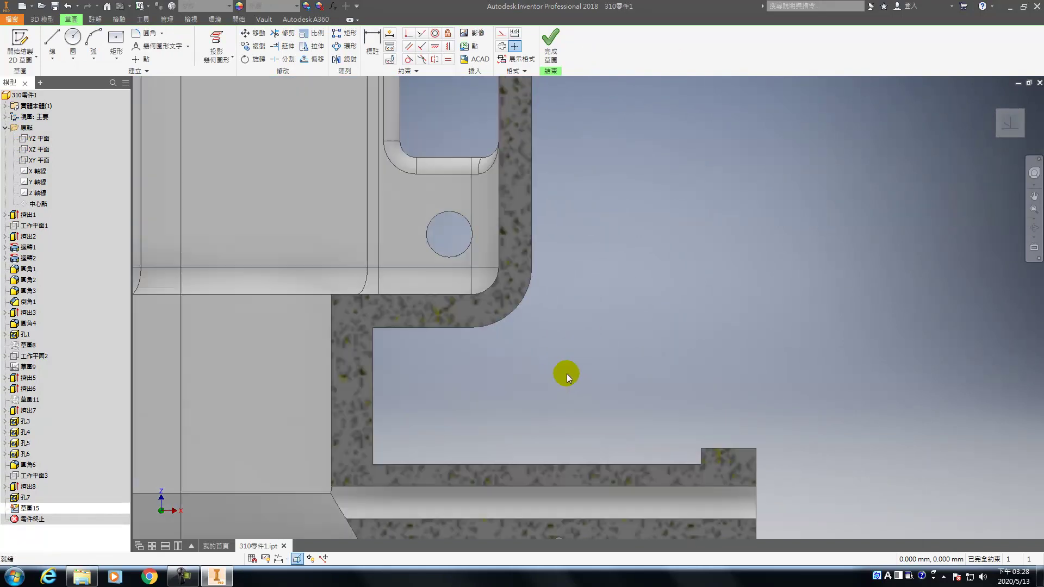
left_click(219, 50)
left_click(481, 178)
left_click(340, 262)
left_click(683, 380)
left_click(622, 337)
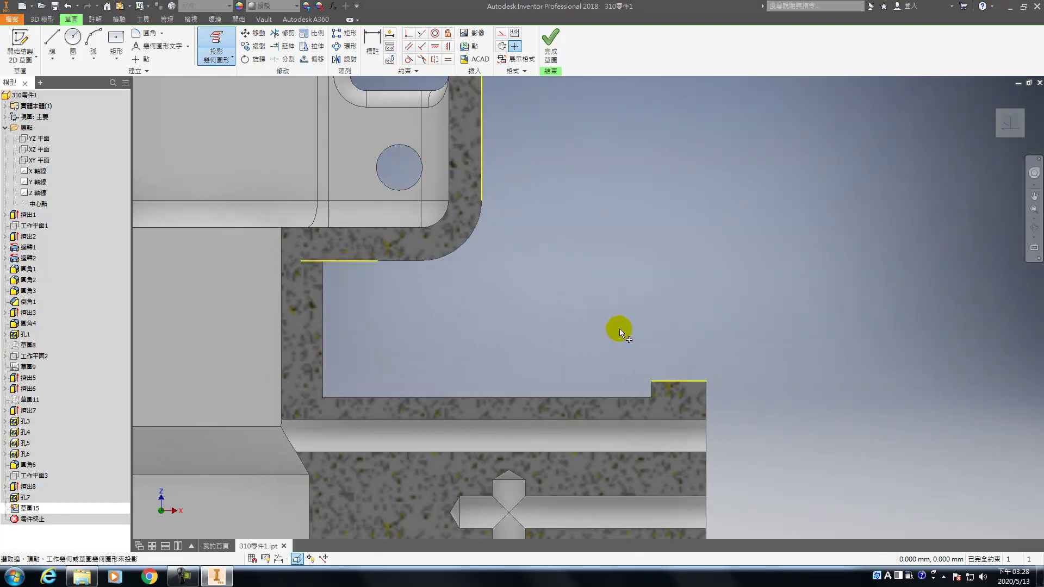
key("Escape")
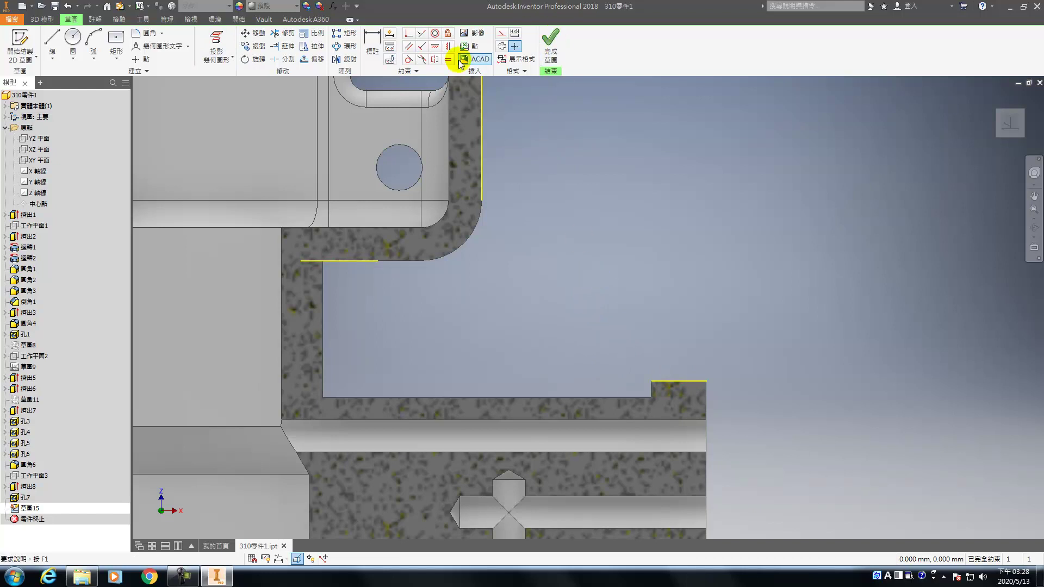
- Draw a line about 14 mm straight down from the projected wall edge's lower end, continuing with a sloped line to the flange's inner upper corner
left_click(52, 39)
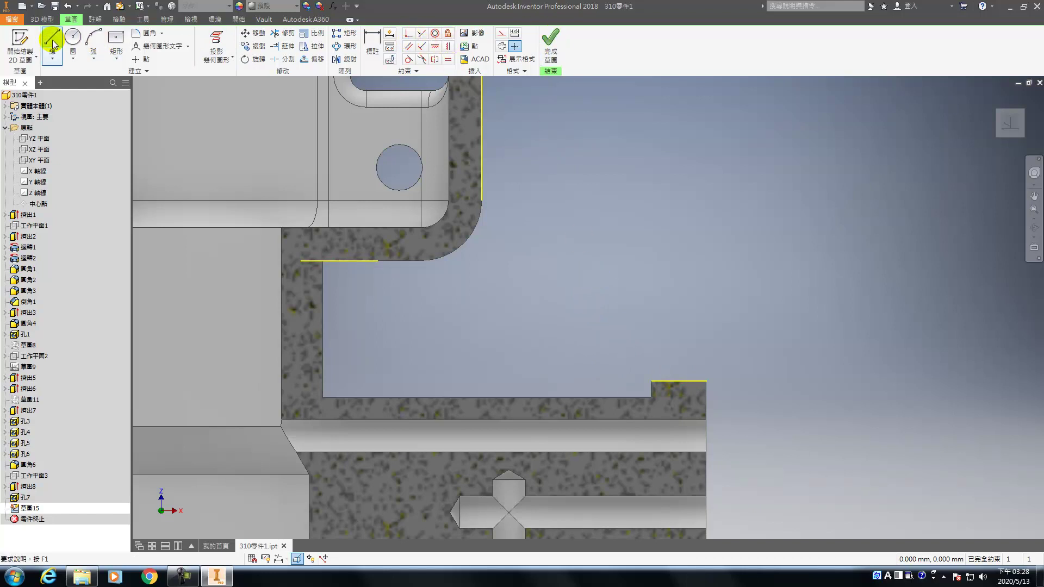
left_click(482, 200)
left_click(482, 278)
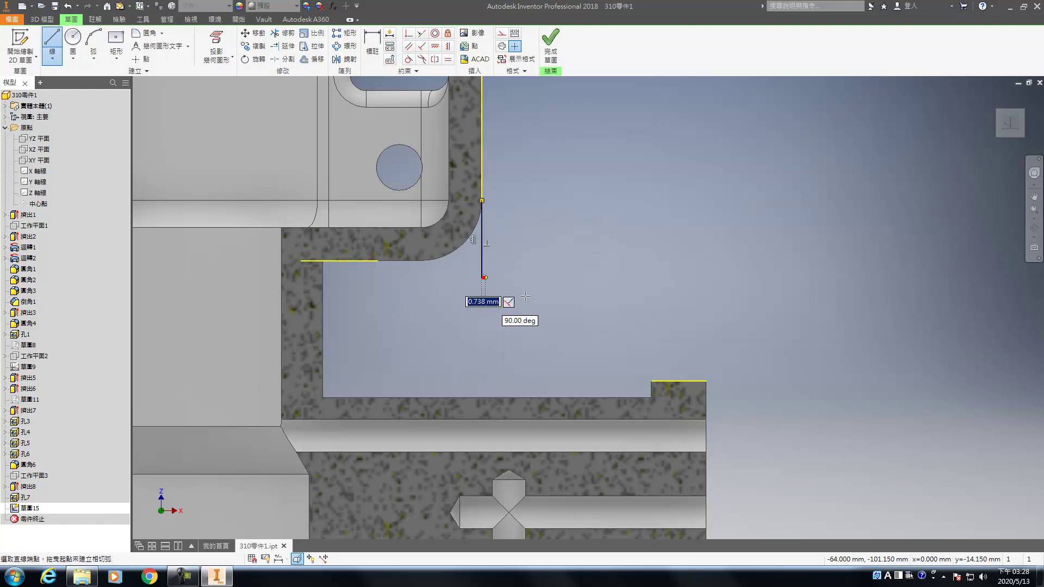
left_click(653, 380)
right_click(678, 381)
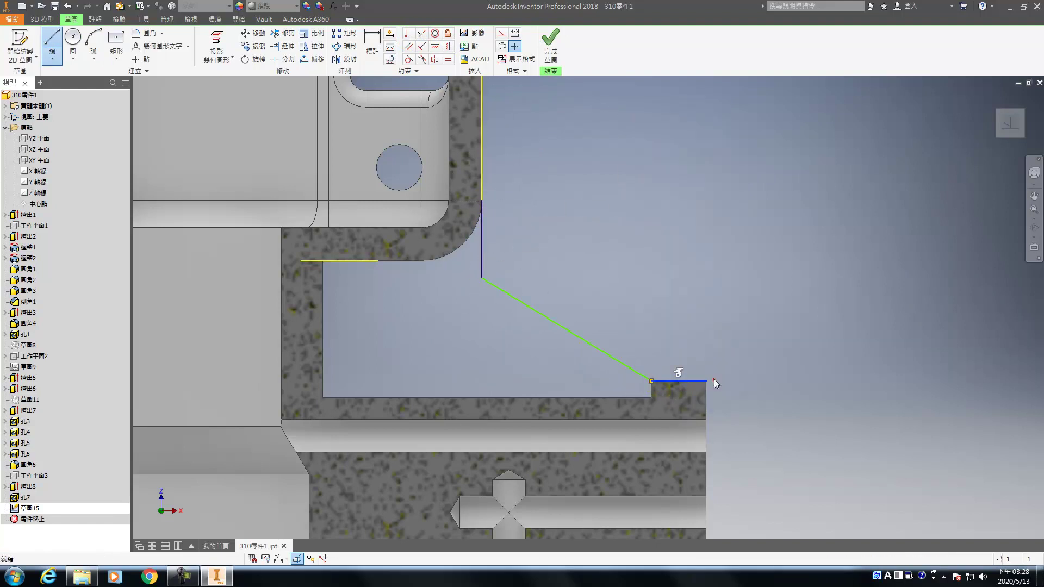
left_click(714, 381)
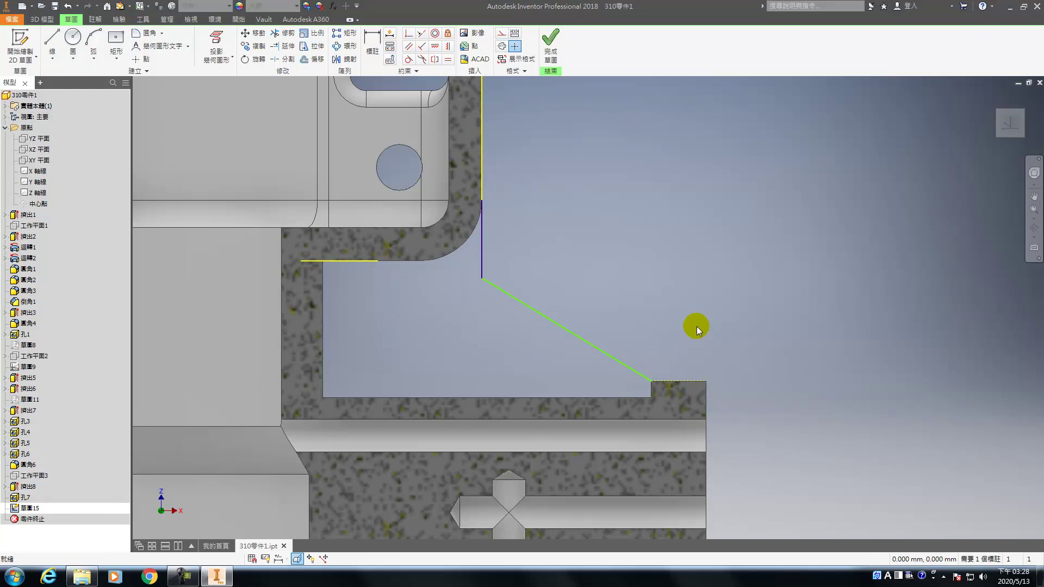
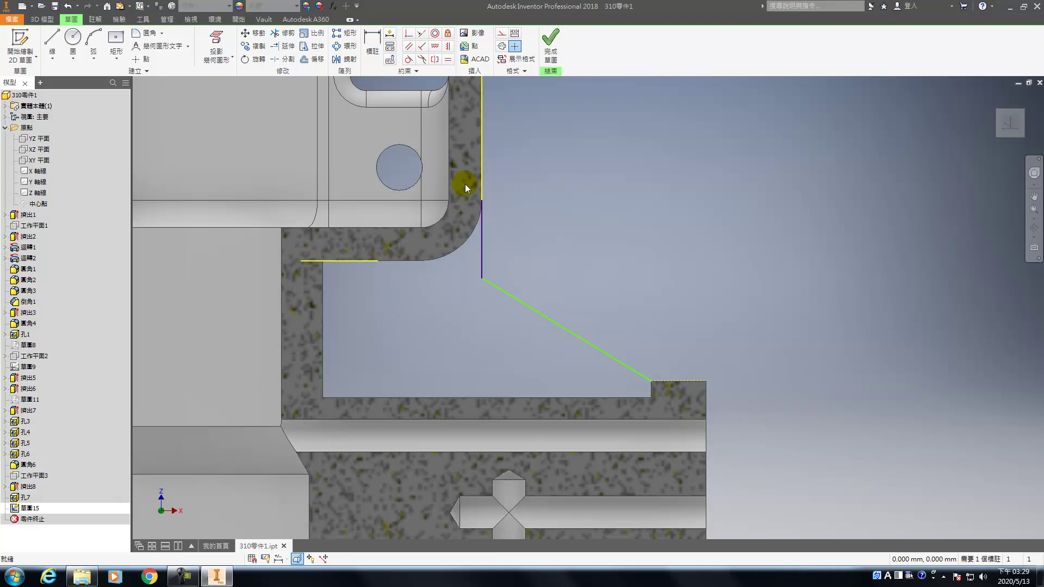
- Convert the projected housing underside edge and outer wall edge to construction lines
right_click(358, 262)
left_click(390, 265)
right_click(481, 188)
left_click(510, 184)
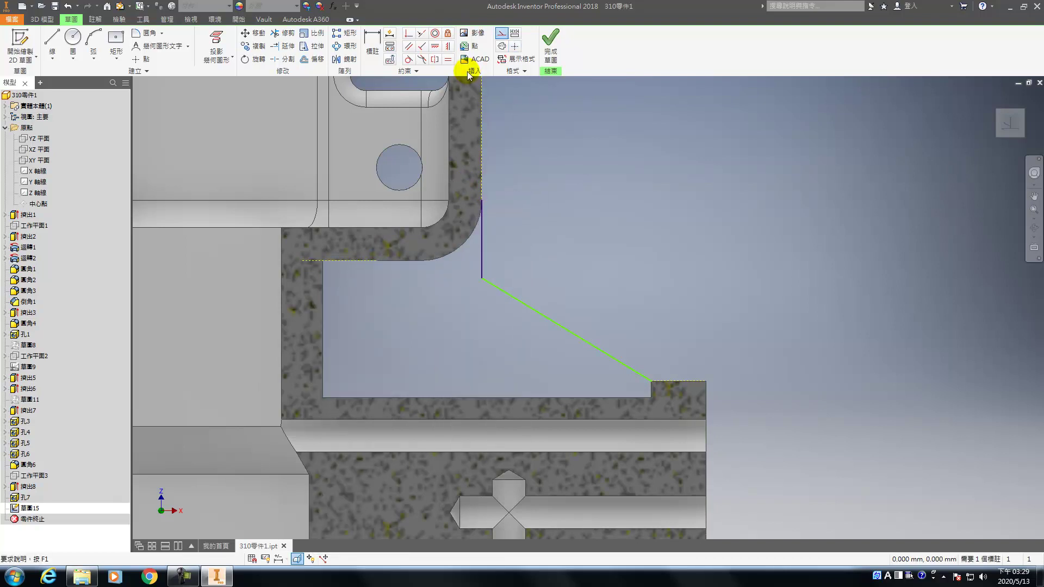
- Constrain the profile's middle corner horizontally in line with the end of the projected underside edge, and finish the sketch
left_click(434, 46)
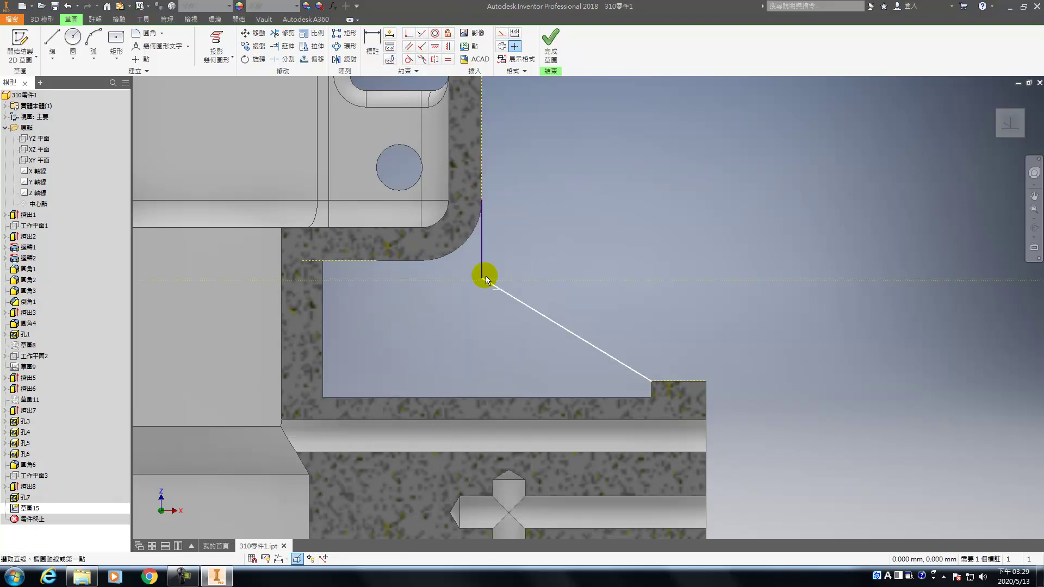
left_click(482, 277)
left_click(376, 261)
key("Escape")
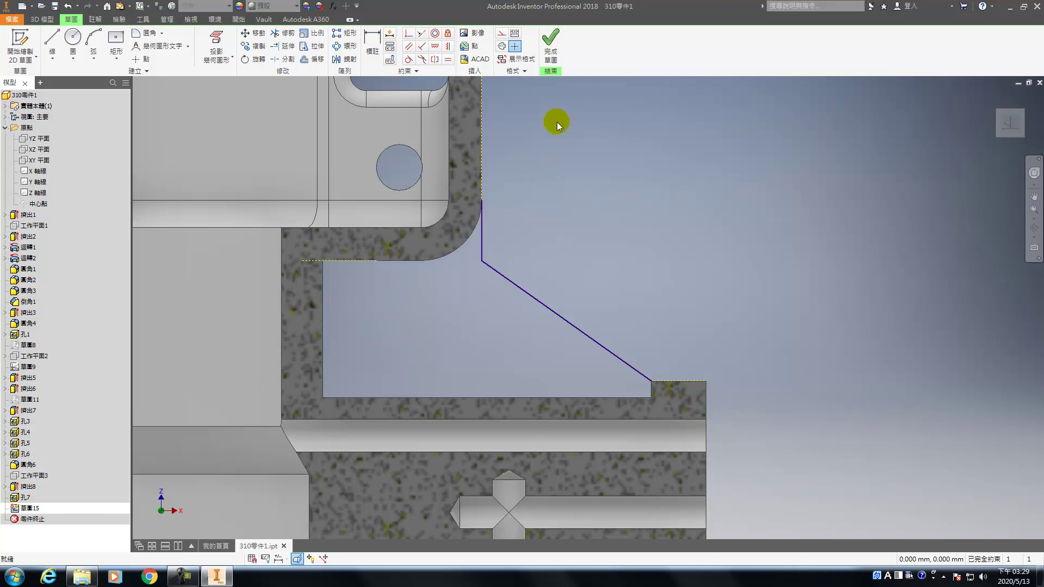
left_click(550, 46)
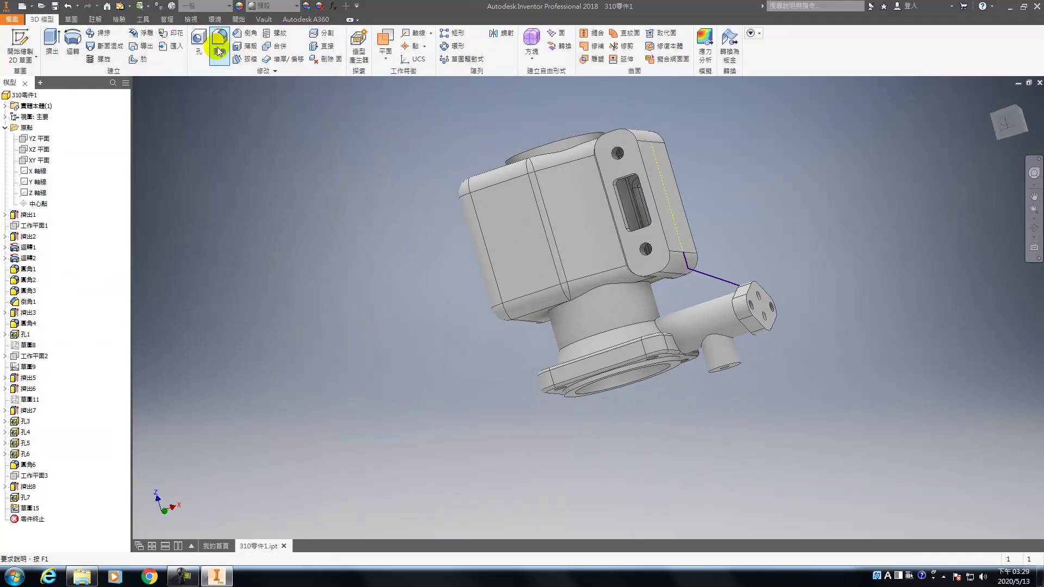
- Create an 8 mm thick rib parallel to the sketch plane from the open profile, centred and filling towards the housing and side pipe
left_click(137, 57)
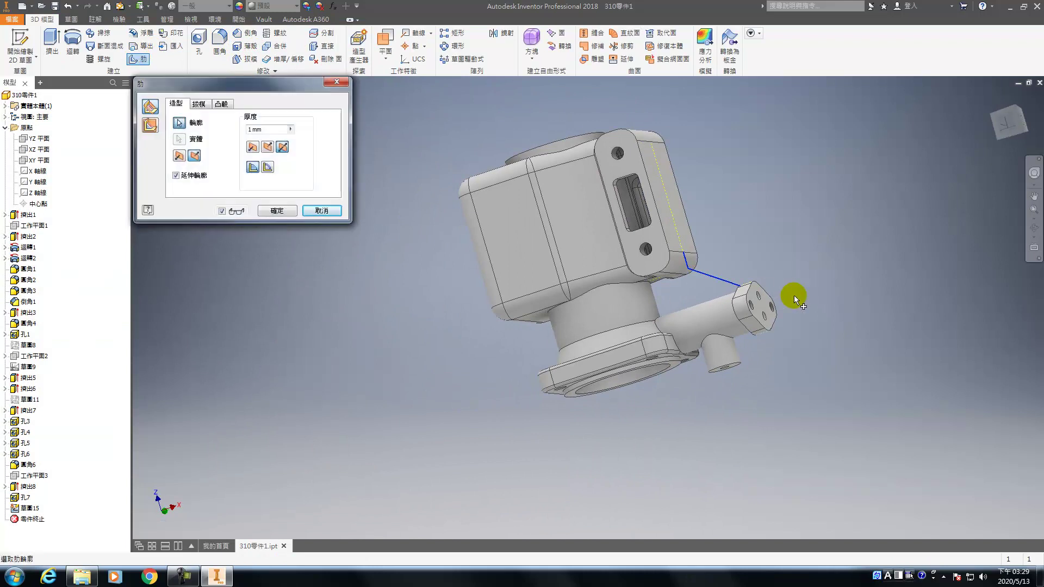
left_click(150, 125)
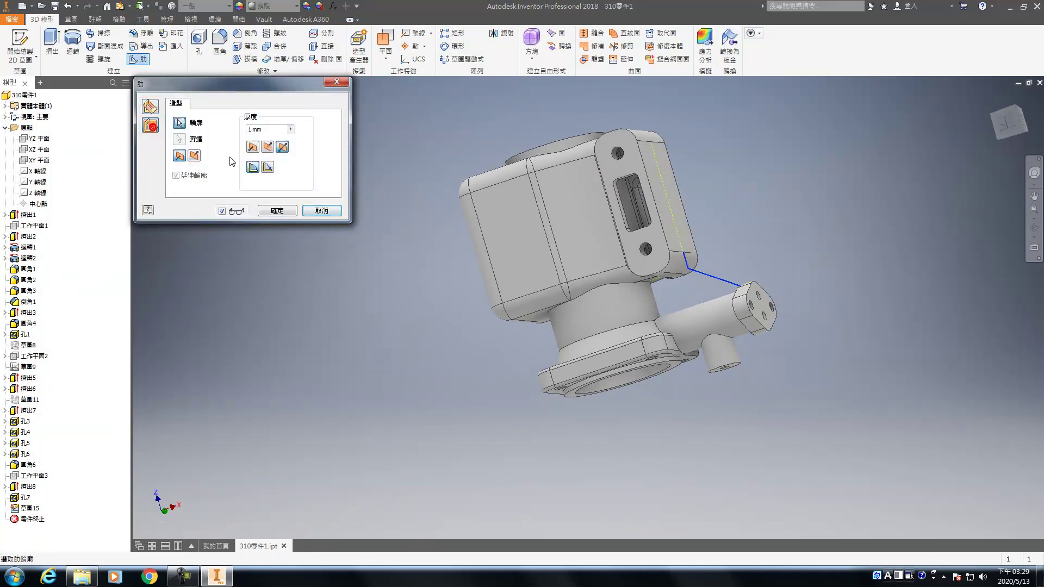
left_click(267, 129)
type("8")
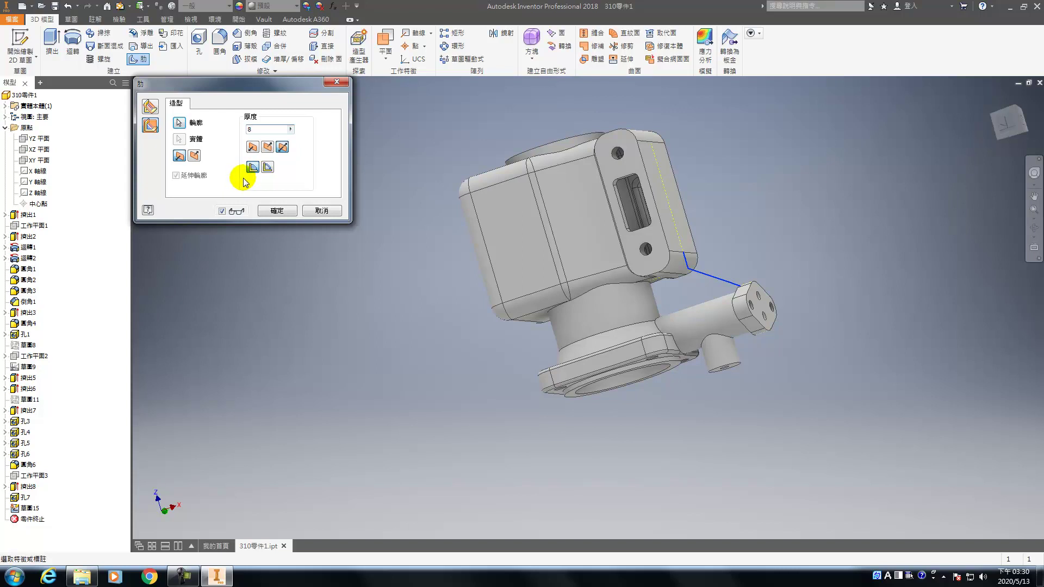
left_click(182, 155)
left_click(179, 155)
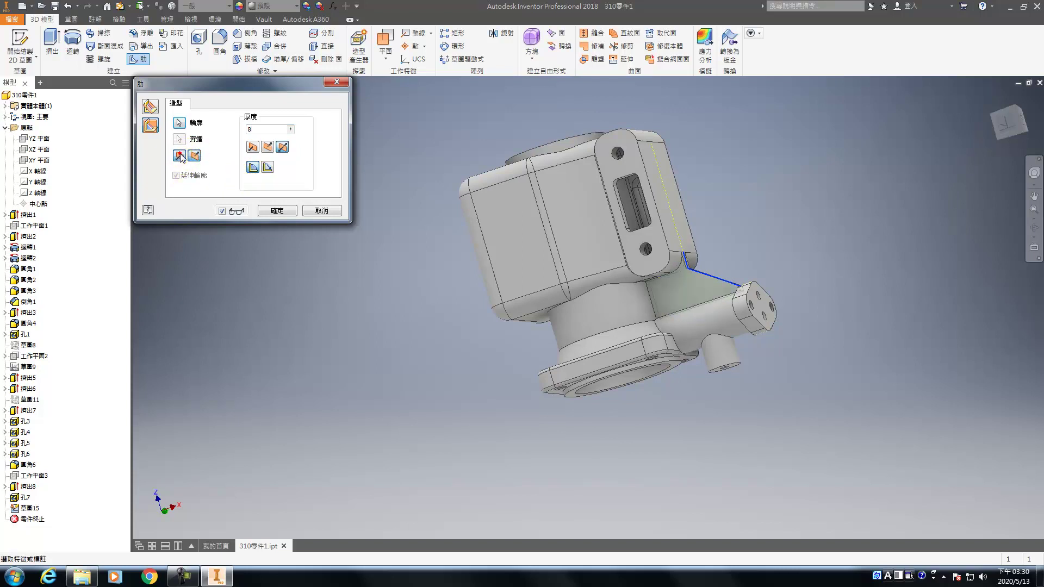
left_click(193, 156)
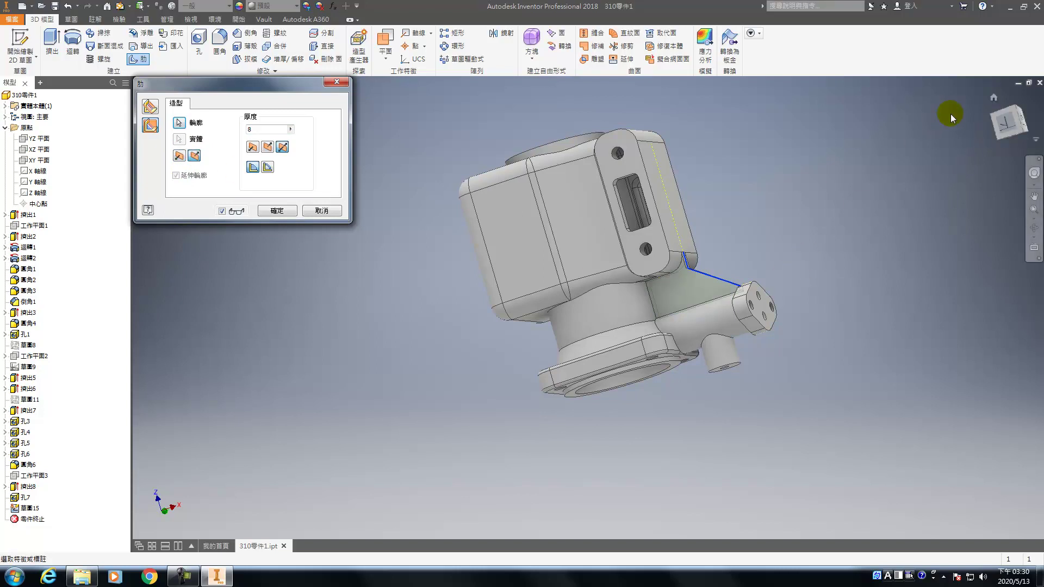
left_click(993, 97)
scroll(599, 408, "down", 3)
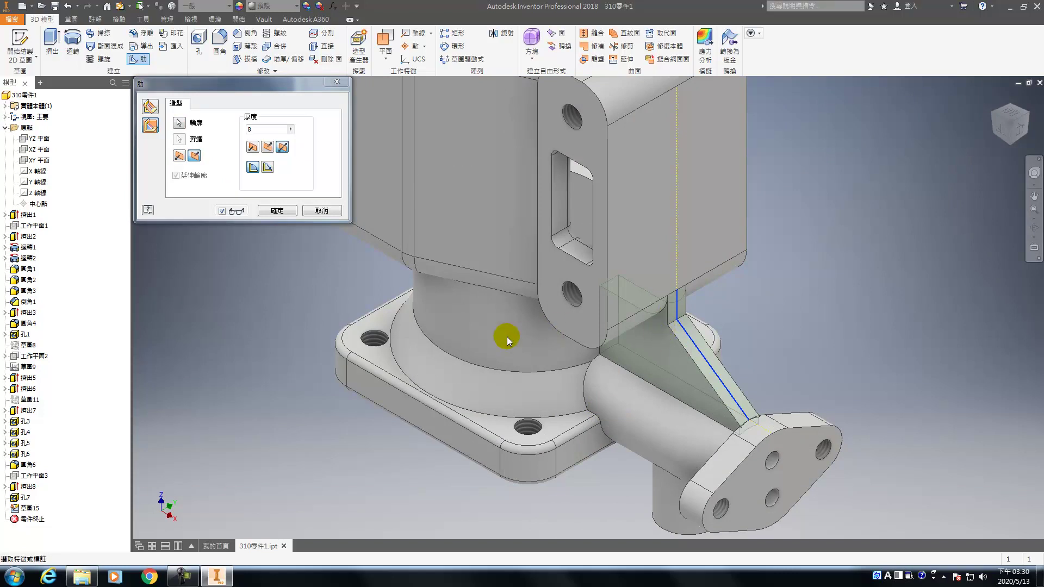
left_click(281, 212)
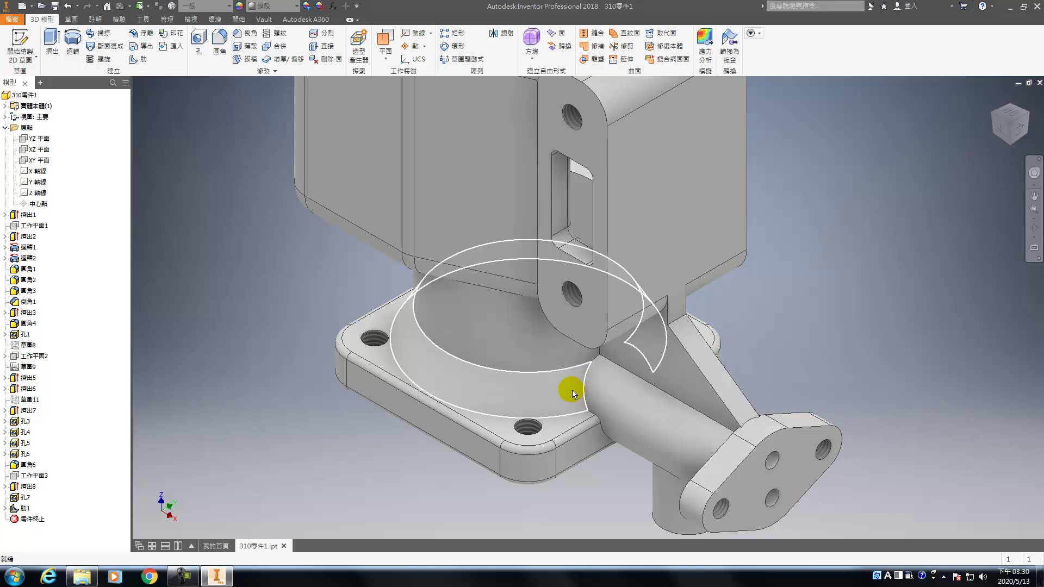
- Start a sliced sketch on the XZ plane and project the lower corner arcs of the housing and base plate opposite the side pipe
left_click(31, 150)
left_click(75, 180)
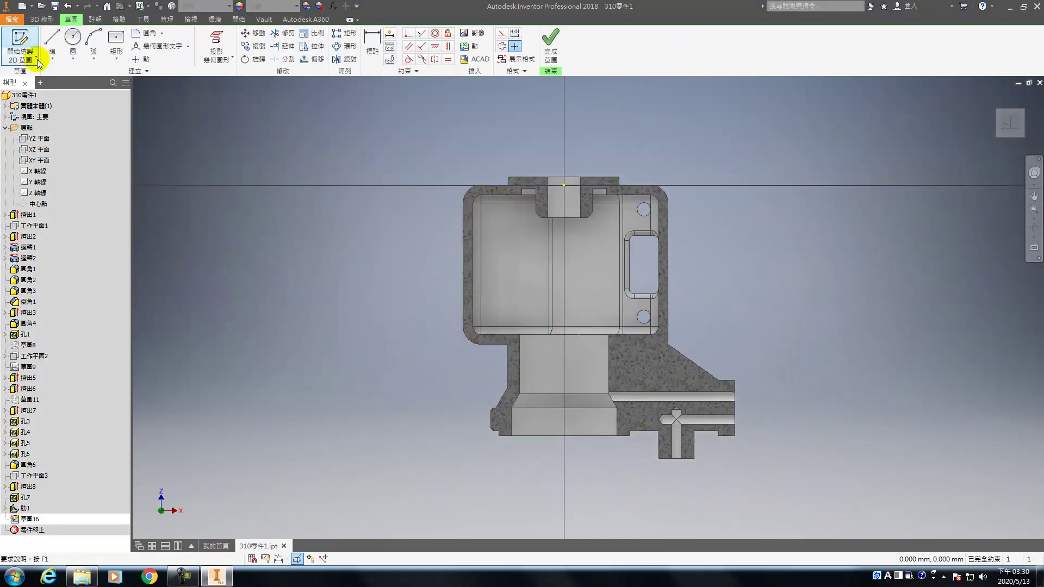
left_click(52, 38)
left_click(220, 39)
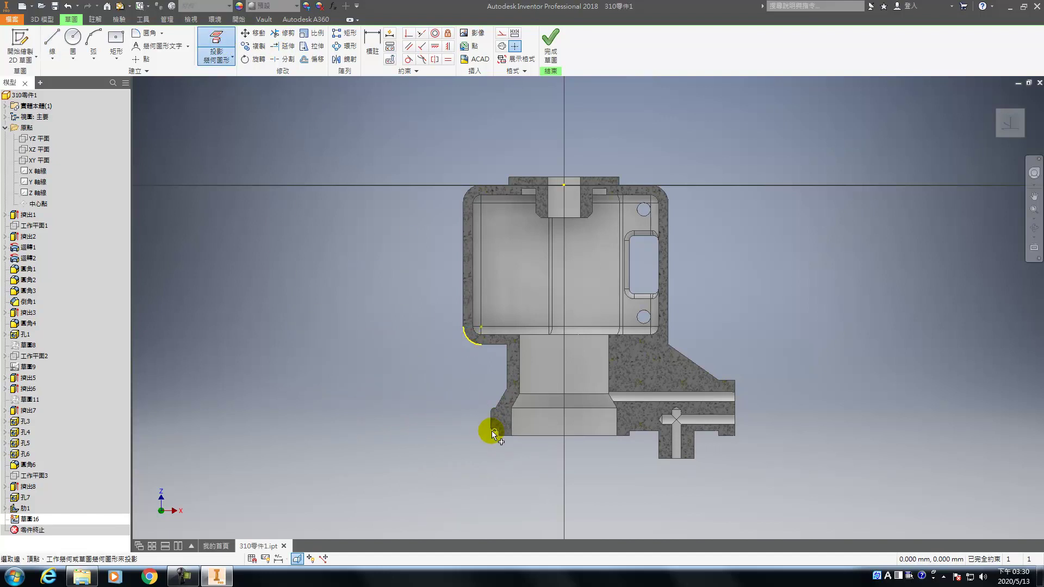
scroll(491, 430, "down", 5)
left_click(493, 428)
scroll(422, 392, "up", 2)
middle_click_drag(422, 391, 428, 405)
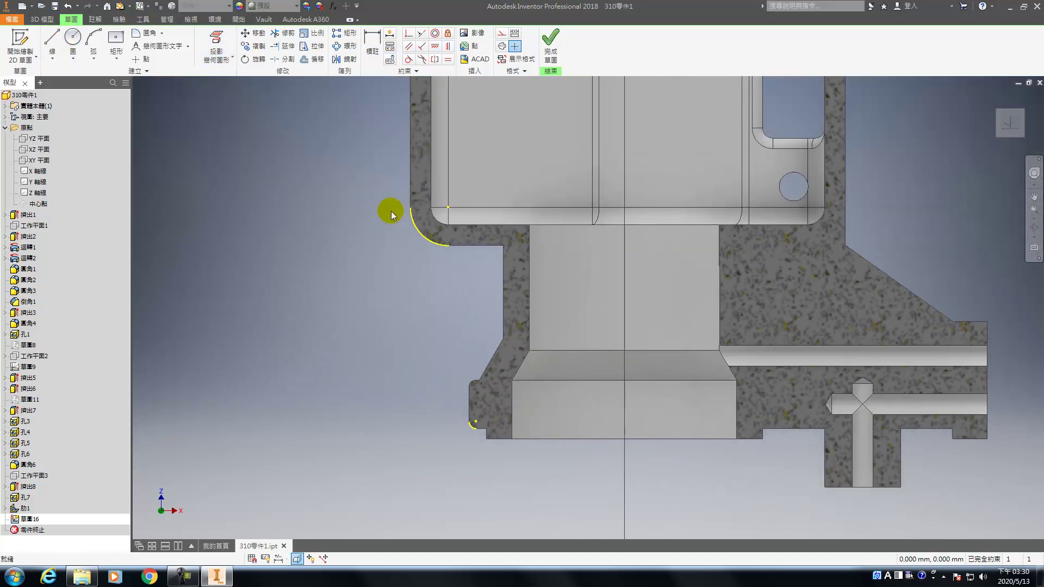
- Convert the two projected corner arcs to construction geometry
left_click(417, 227)
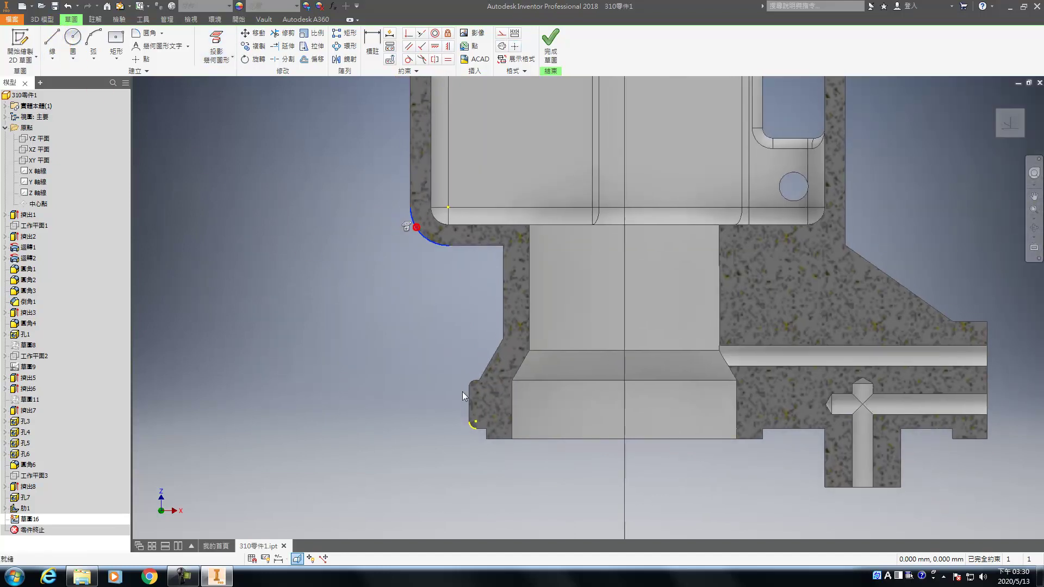
right_click(472, 431)
left_click(424, 427)
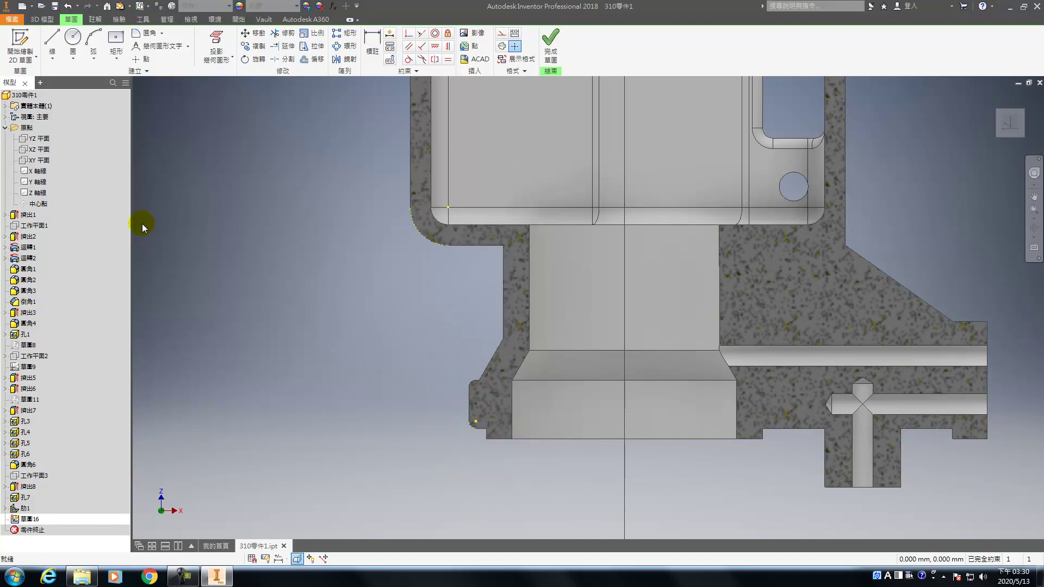
- Draw a sloped line from the housing's projected corner arc down past the base plate's projected corner arc
left_click(57, 41)
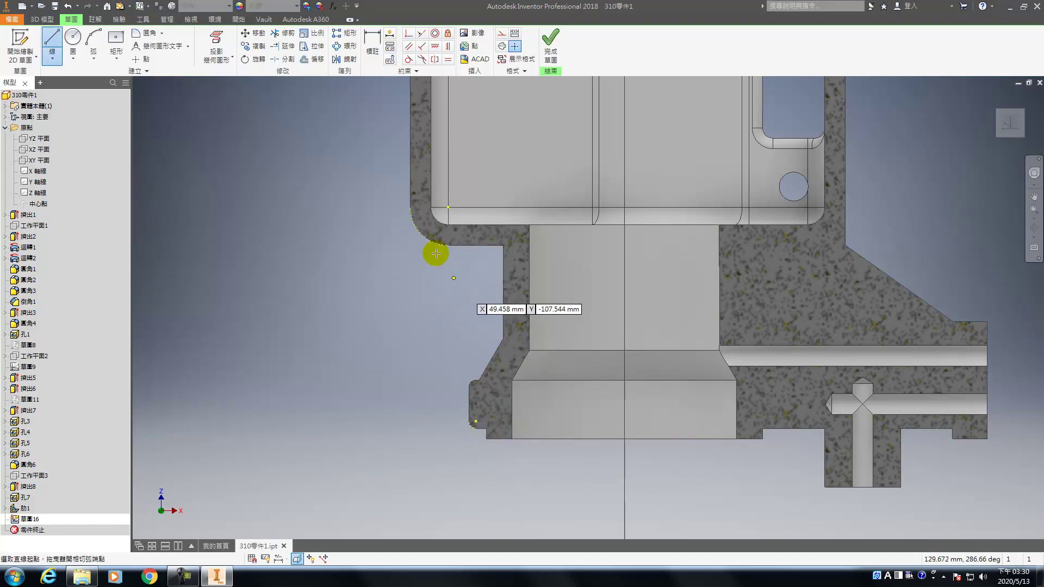
left_click(414, 224)
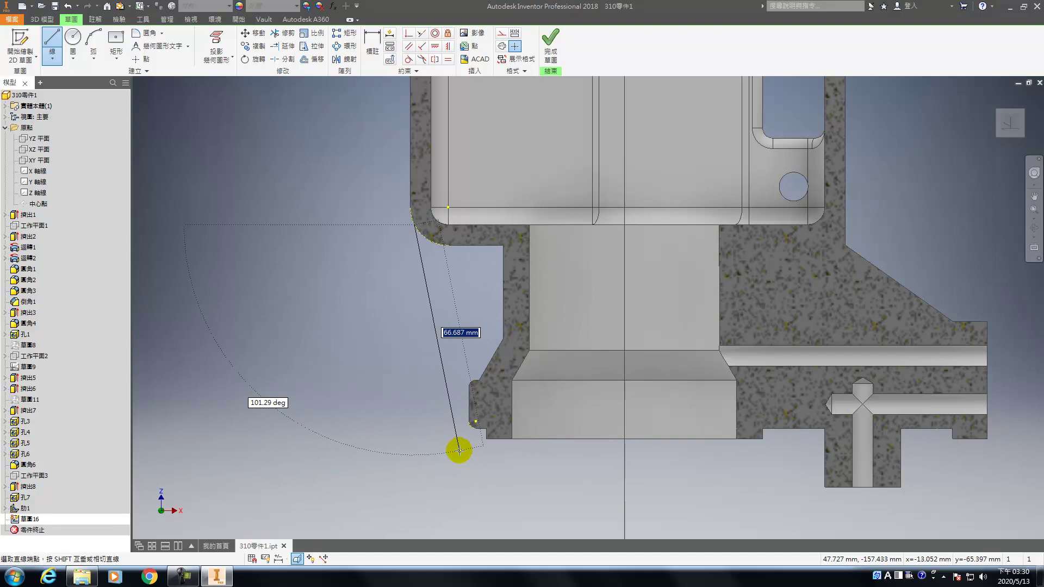
left_click(475, 454)
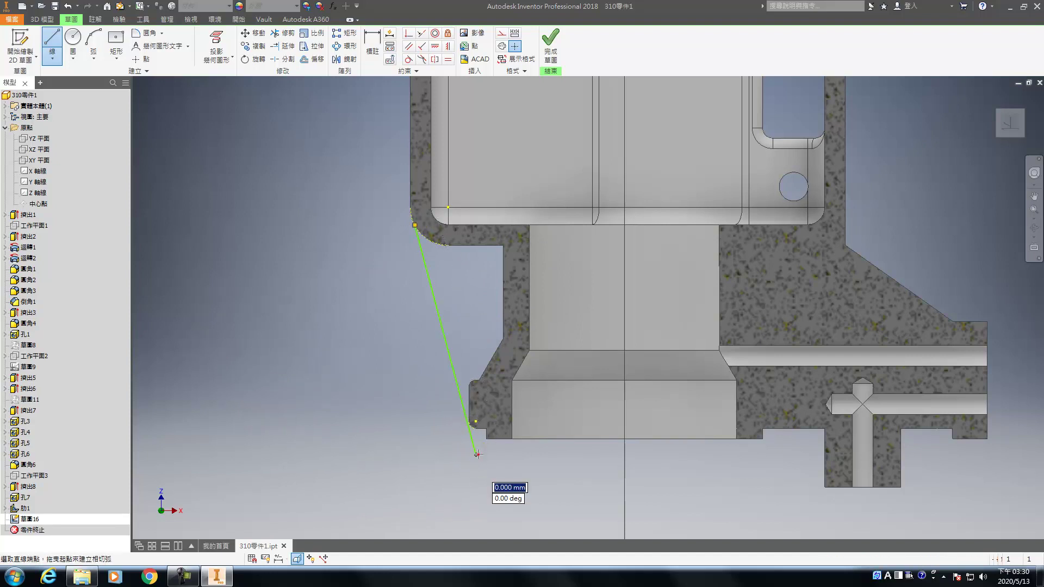
- Make the sloped line tangent to the base plate's projected corner arc
left_click(408, 58)
left_click(470, 431)
scroll(472, 426, "up", 3)
left_click(471, 427)
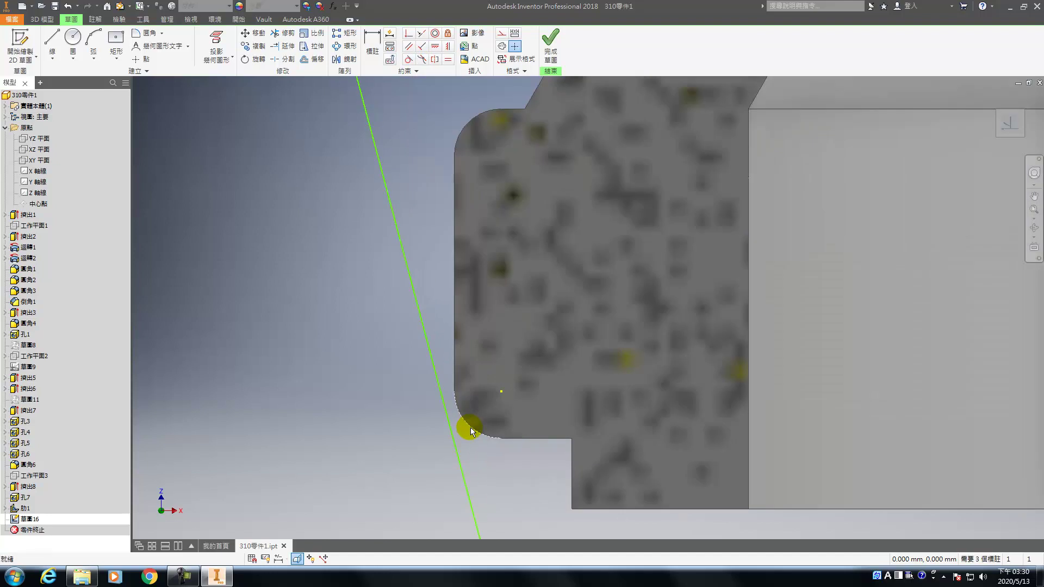
left_click(407, 60)
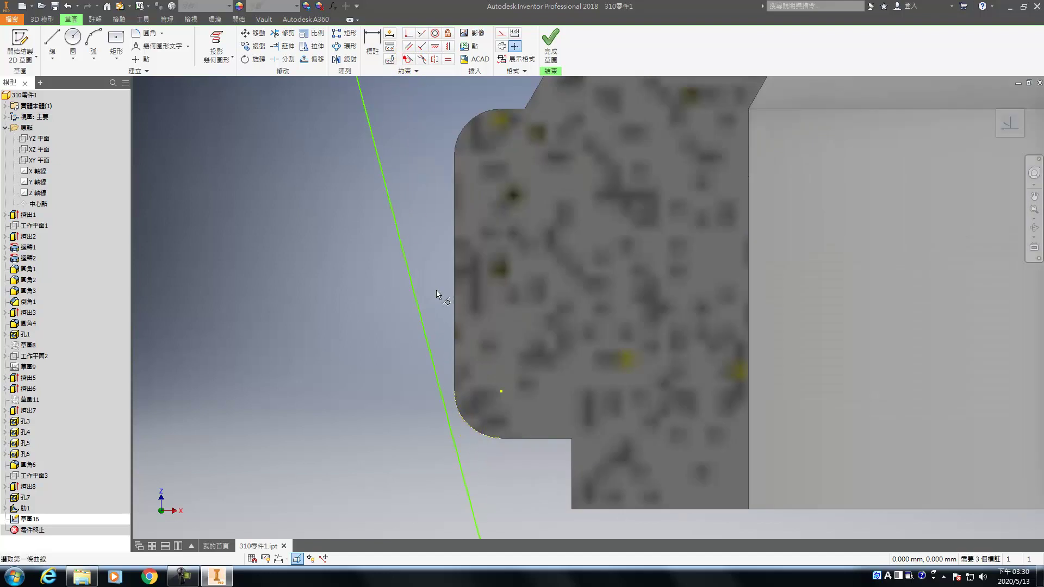
left_click(448, 413)
scroll(415, 375, "down", 2)
key("Escape")
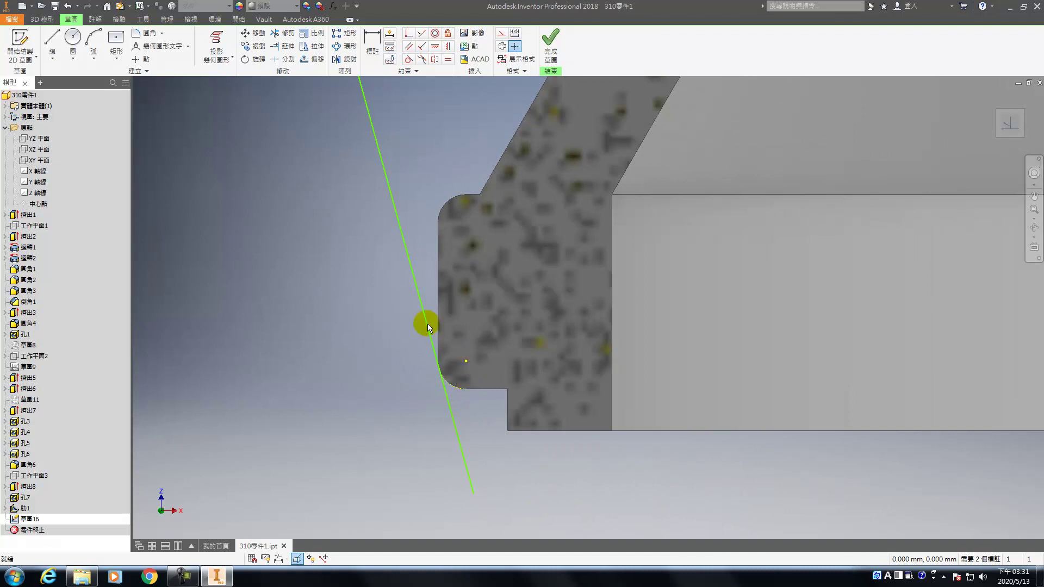
- Make the sloped line tangent to the housing's projected corner arc and finish the sketch
scroll(461, 383, "down", 4)
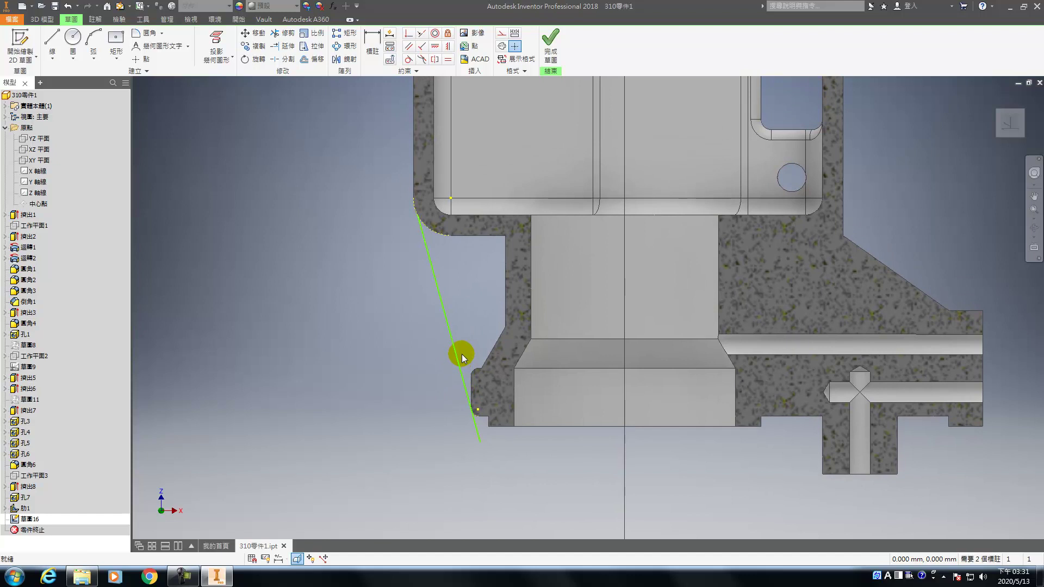
left_click(408, 58)
left_click(422, 218)
left_click(425, 225)
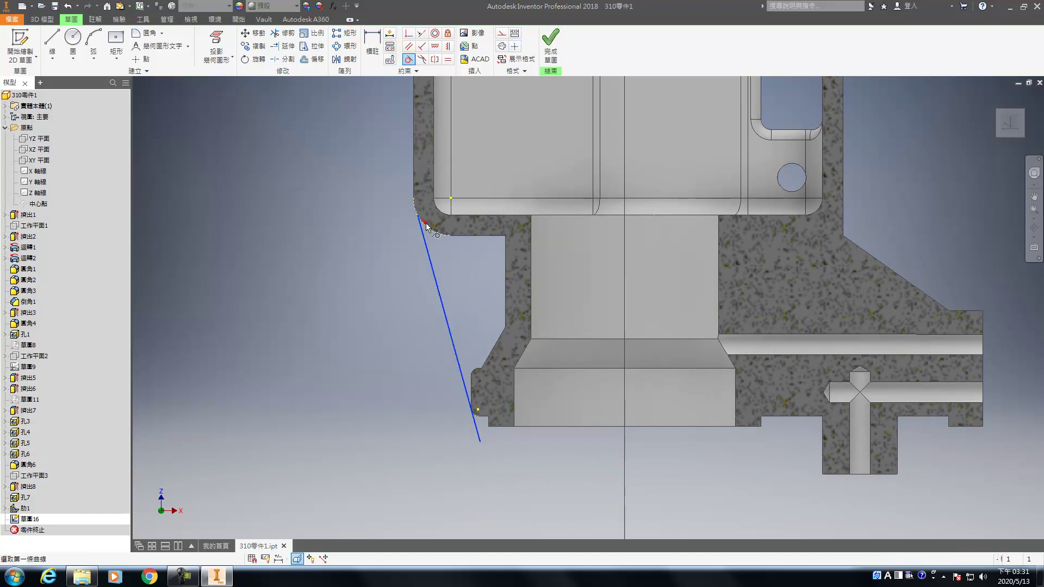
left_click(548, 45)
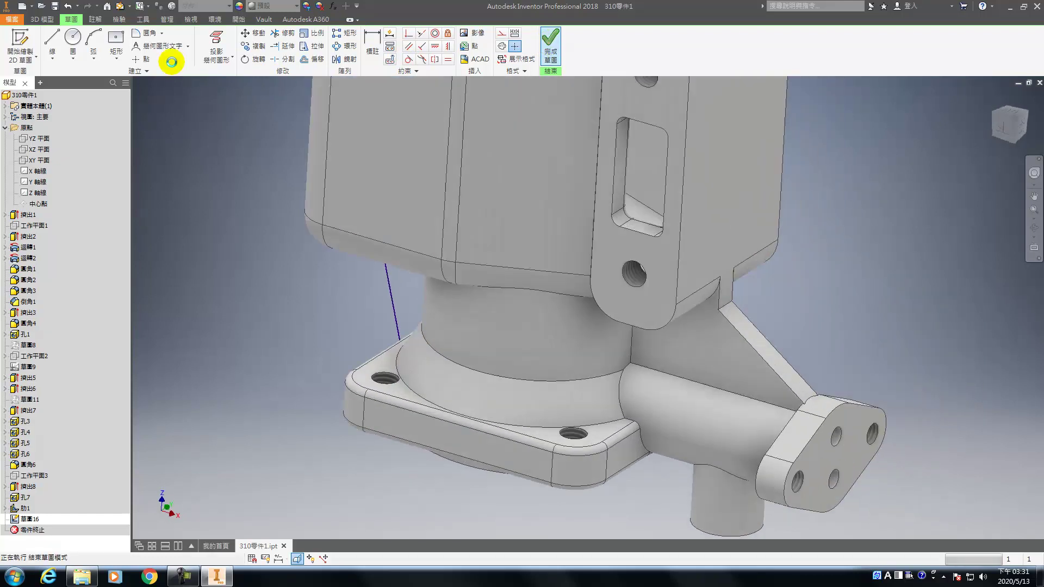
- Create a second rib 8 mm thick, parallel to the sketch plane, from the tangent line inwards between the housing and base plate
left_click(144, 59)
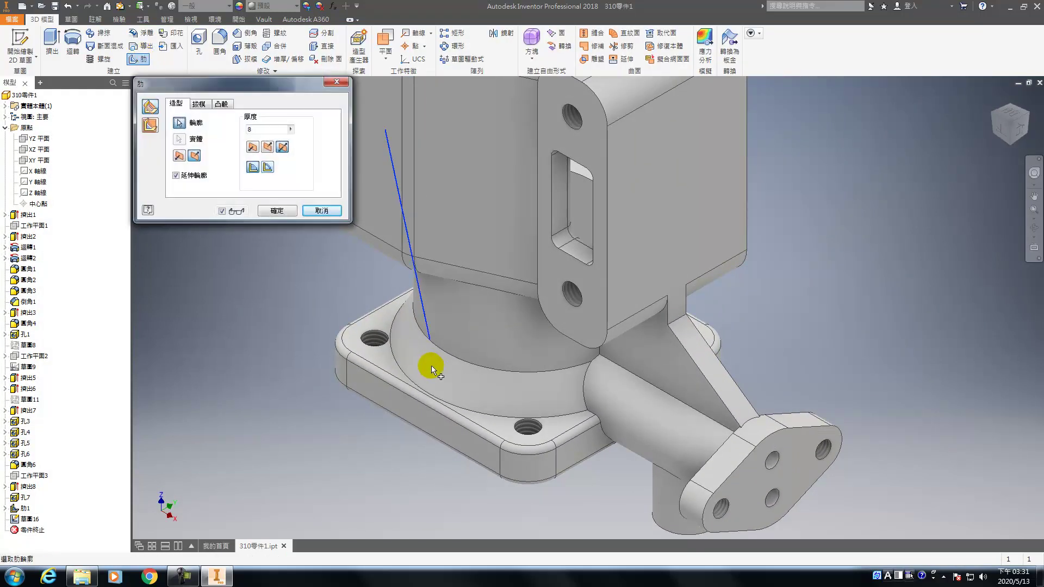
middle_click_drag(491, 315, 494, 284, "shift")
scroll(533, 307, "up", 3)
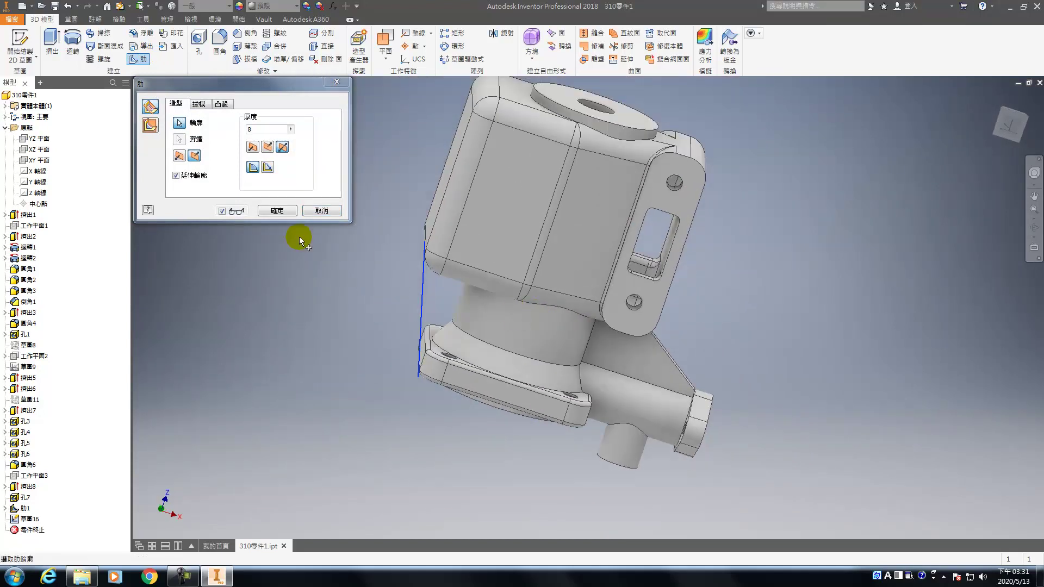
left_click(152, 126)
left_click(178, 156)
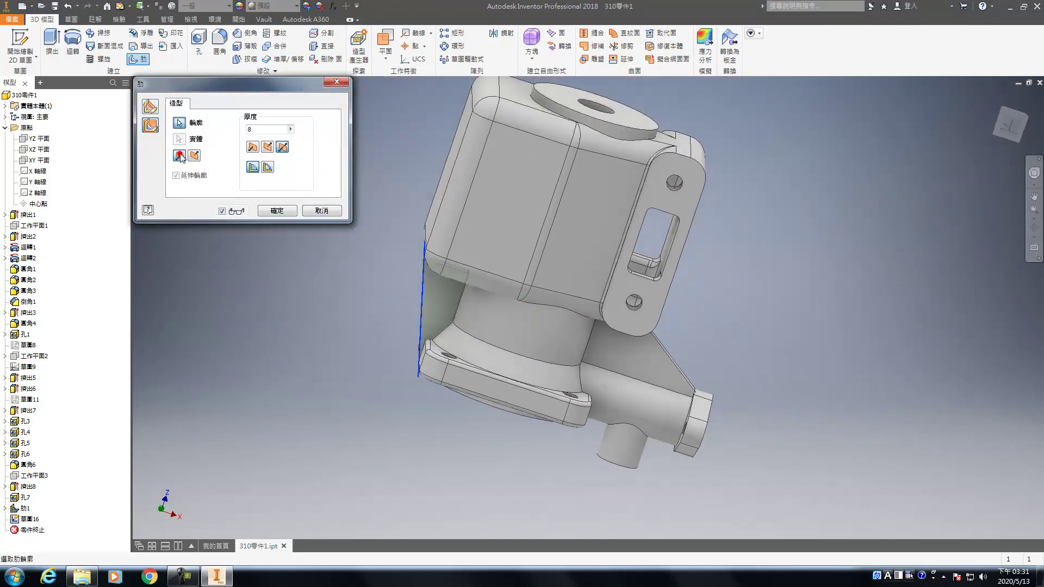
key("F4")
left_click_drag(532, 297, 527, 334)
left_click(286, 211)
left_click(285, 210)
key("F4")
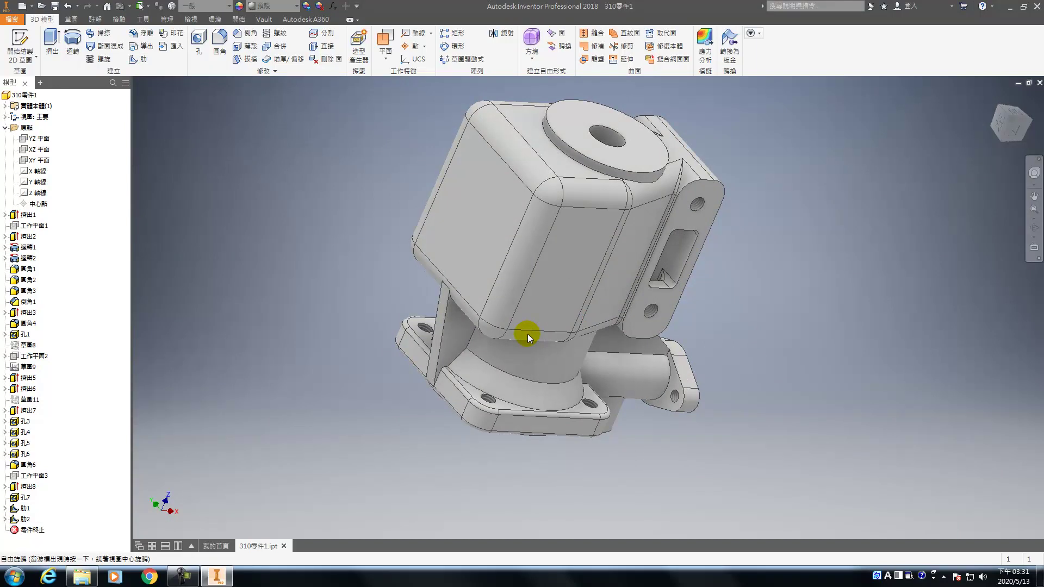
key("Escape")
- Fillet the side pipe rib's outer bend edge and its edge at the side flange with a 10 mm radius
key("f")
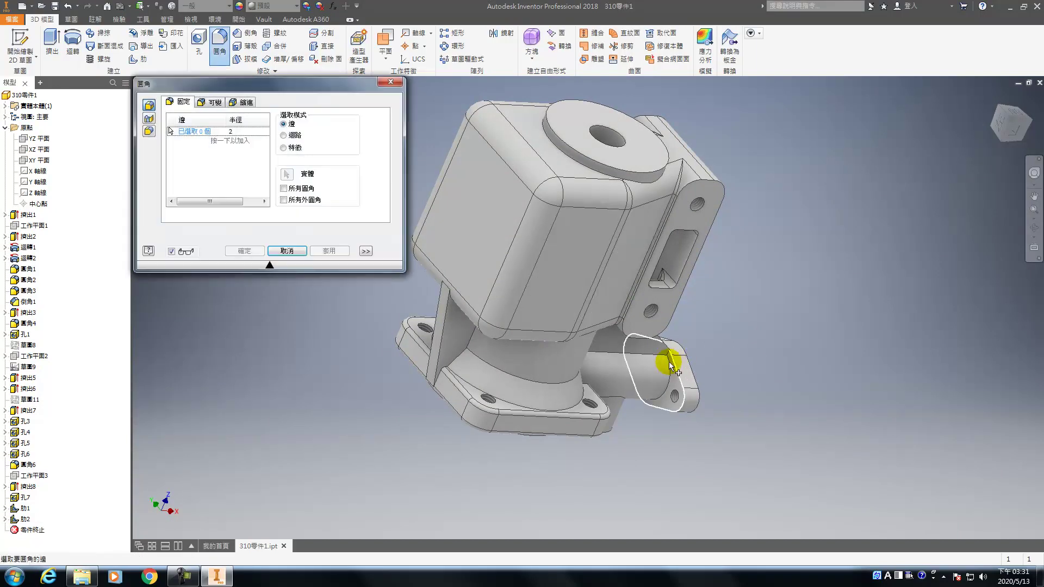
left_click(1020, 98)
left_click(237, 131)
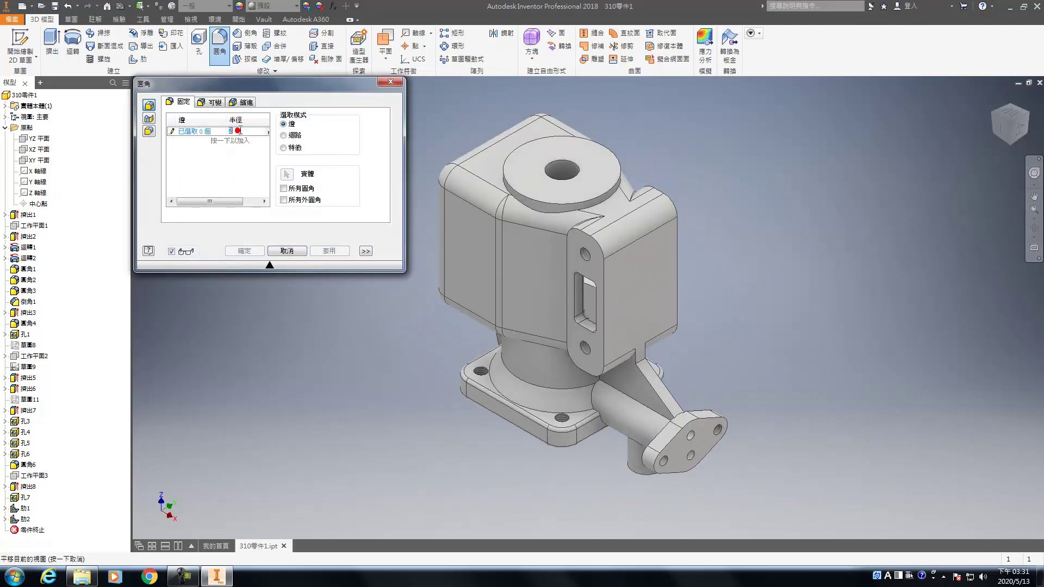
type("10")
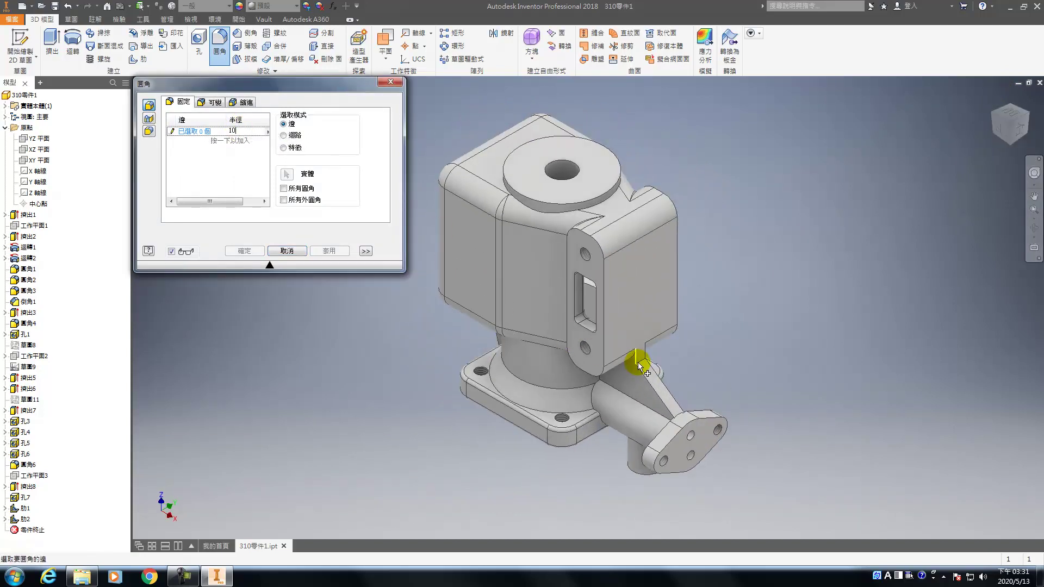
left_click(640, 368)
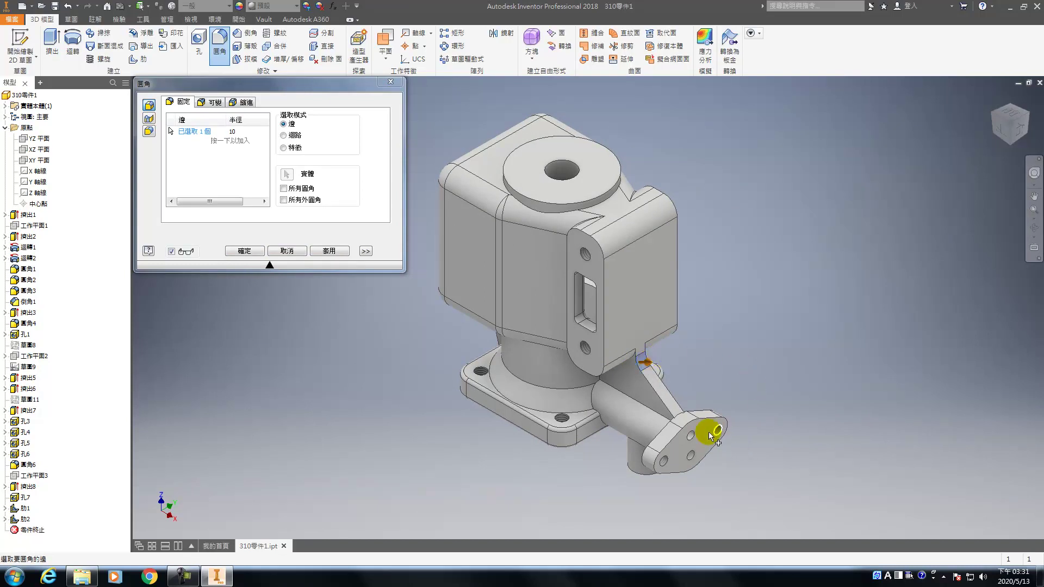
left_click(678, 416)
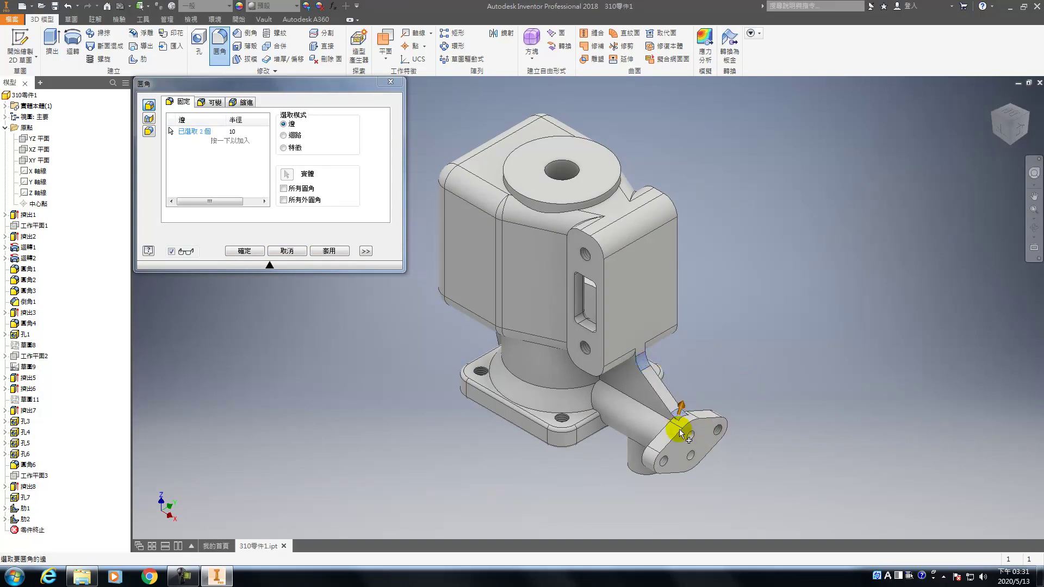
left_click(325, 251)
- Fillet the long outer edges of the side pipe rib and the second rib with a 2 mm radius
left_click(235, 131)
left_click(258, 169)
type("2")
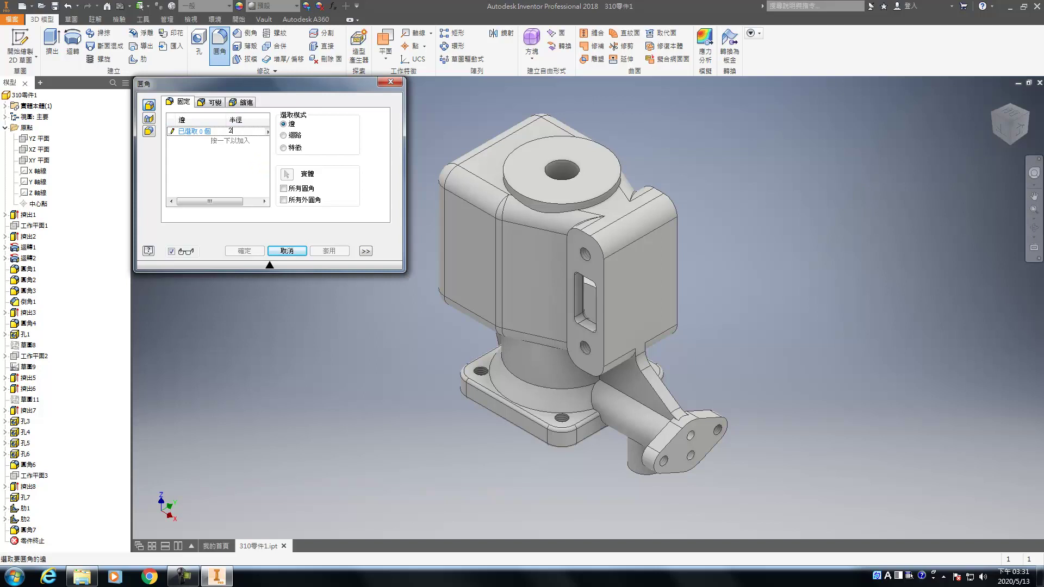
left_click(676, 384)
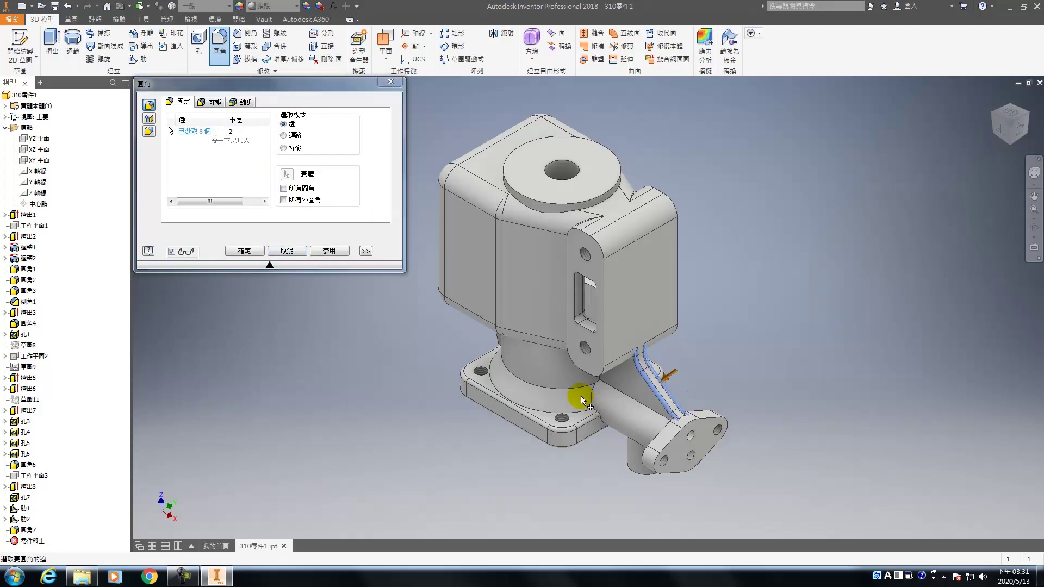
middle_click_drag(549, 356, 669, 361, "shift")
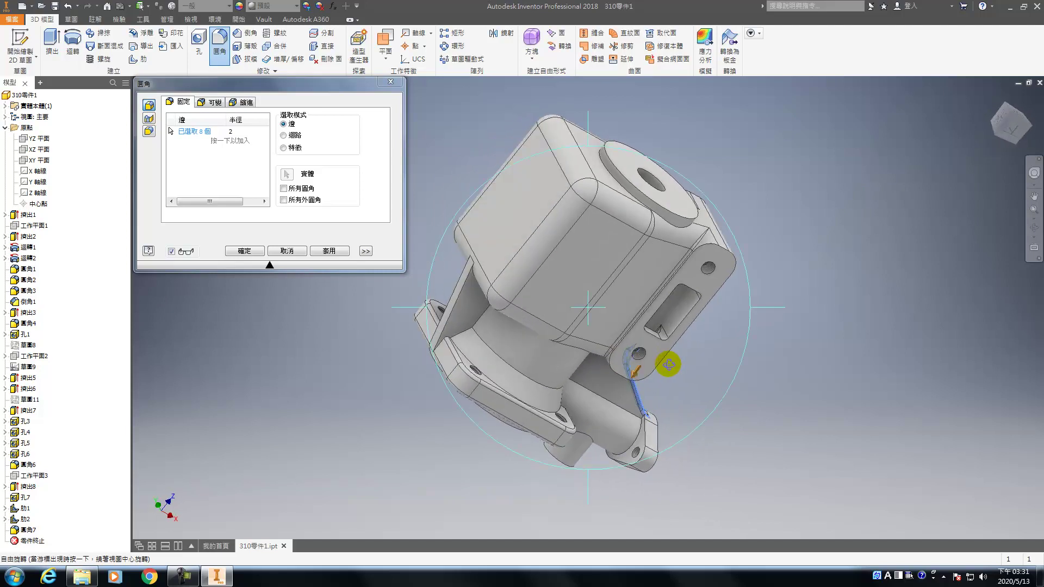
left_click(459, 294)
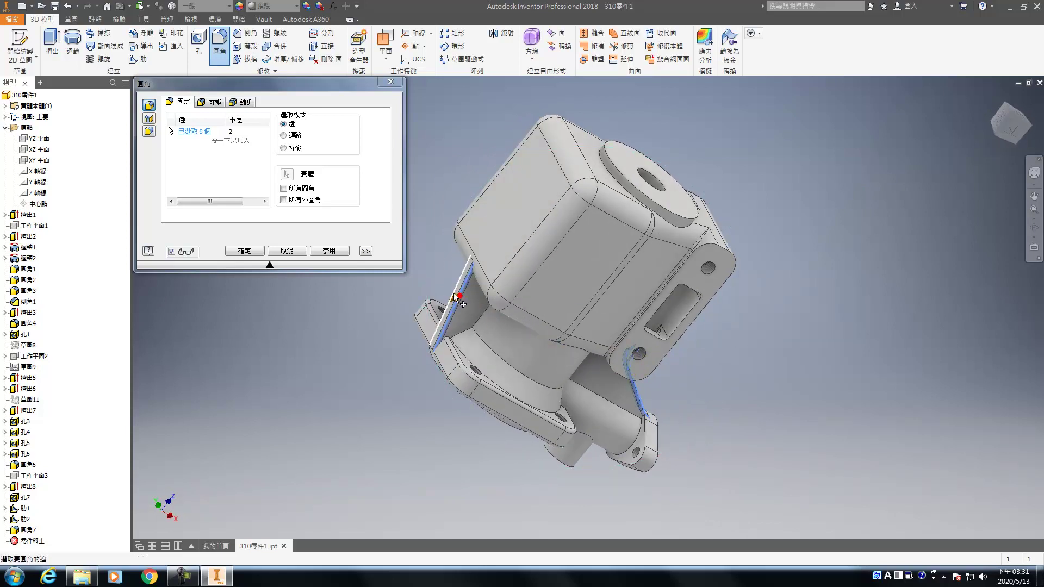
left_click(338, 259)
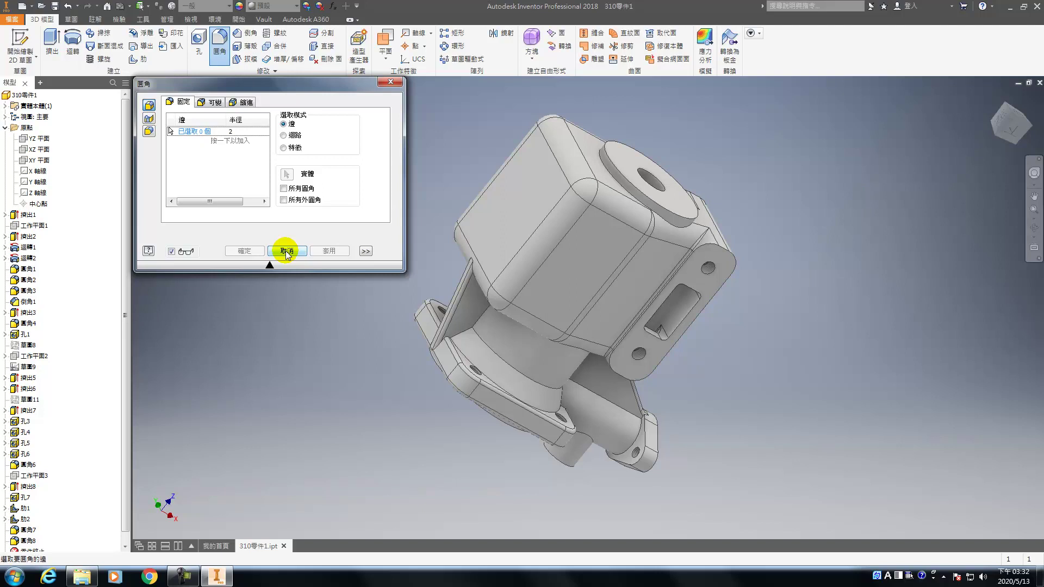
- Set a 3 mm fillet radius and select the cap's base edge and the near-side neck and rib junctions under the housing
left_click(254, 130)
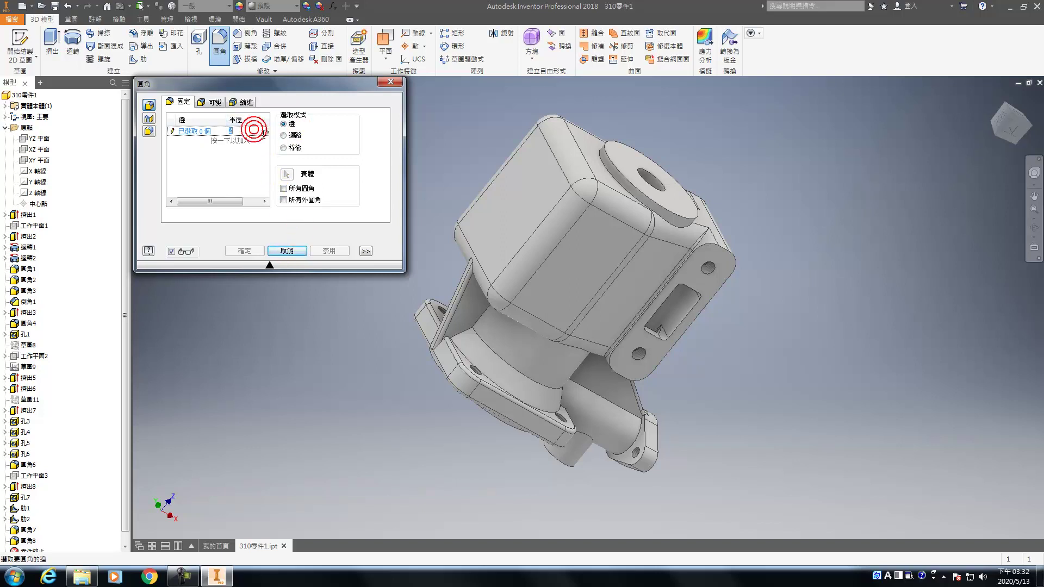
type("3")
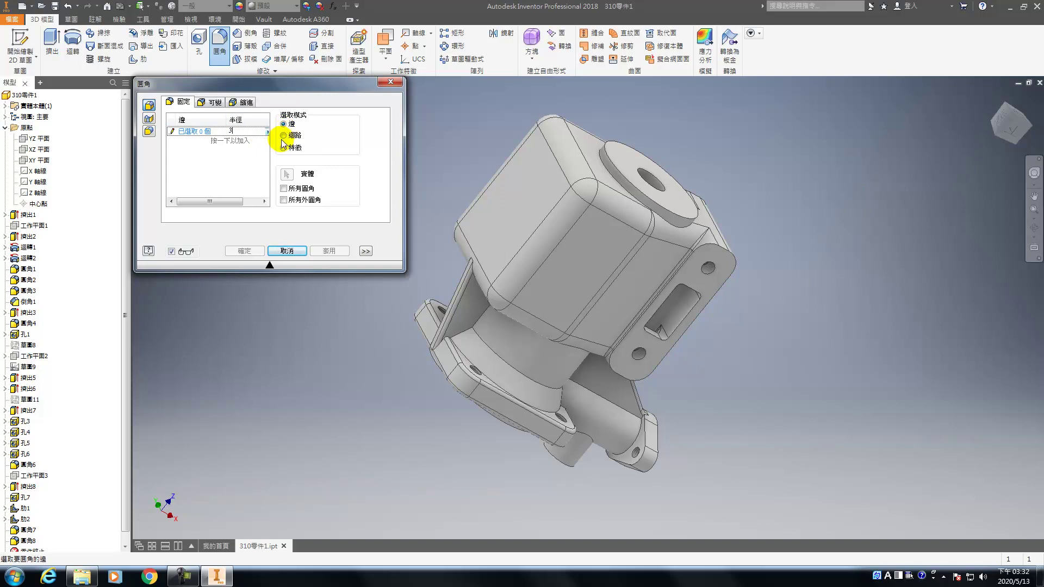
left_click(608, 167)
left_click(995, 98)
middle_click_drag(544, 387, 508, 340, "shift")
left_click(530, 326)
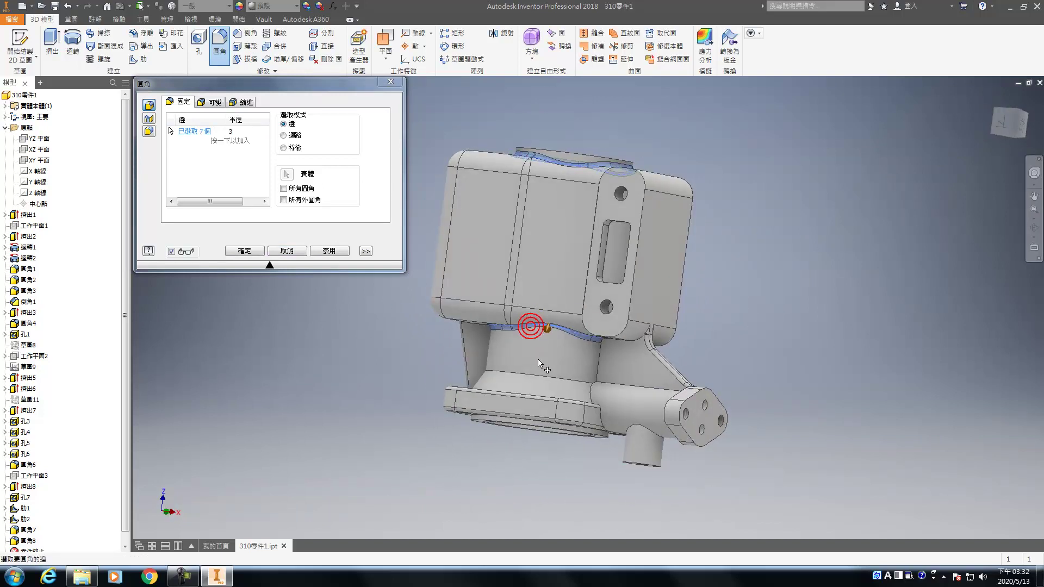
key("F4")
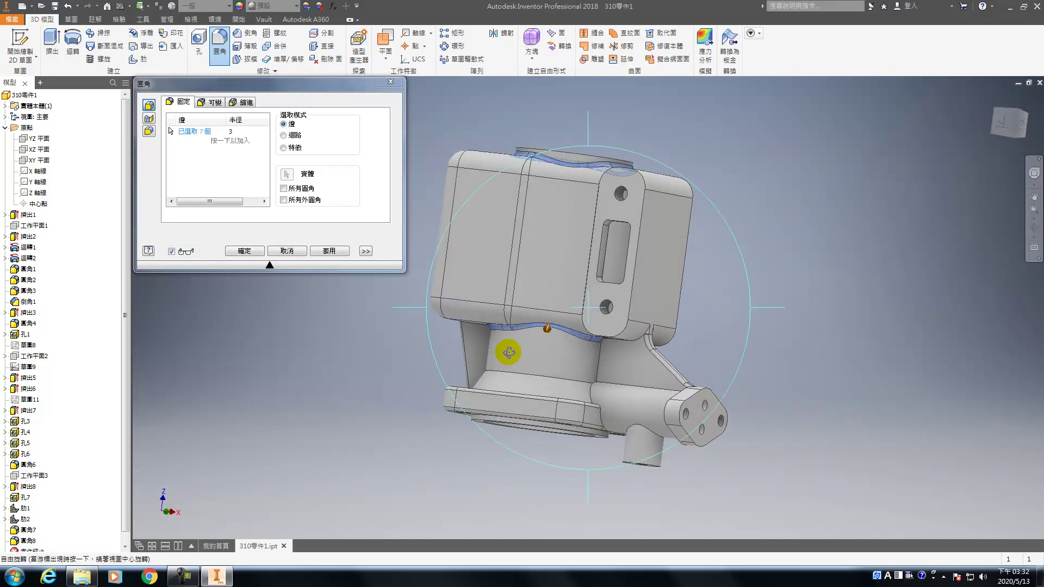
left_click(622, 340)
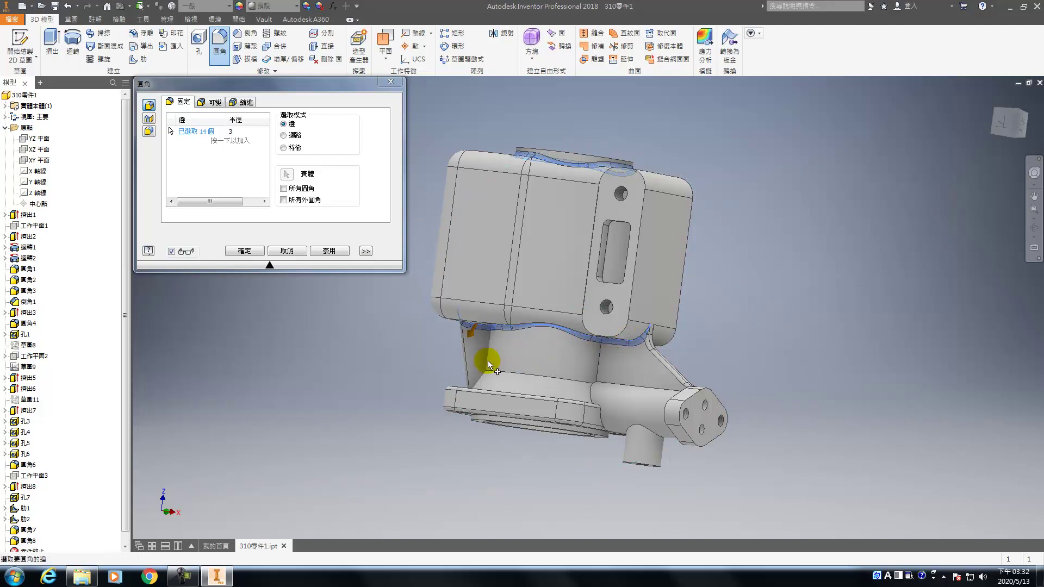
- Add the remaining neck and rib junction edges on the opposite side of the housing's underside to the 3 mm fillet
key("F4")
left_click_drag(542, 351, 326, 281)
left_click(572, 334)
left_click(530, 312)
left_click(671, 377)
left_click(521, 370)
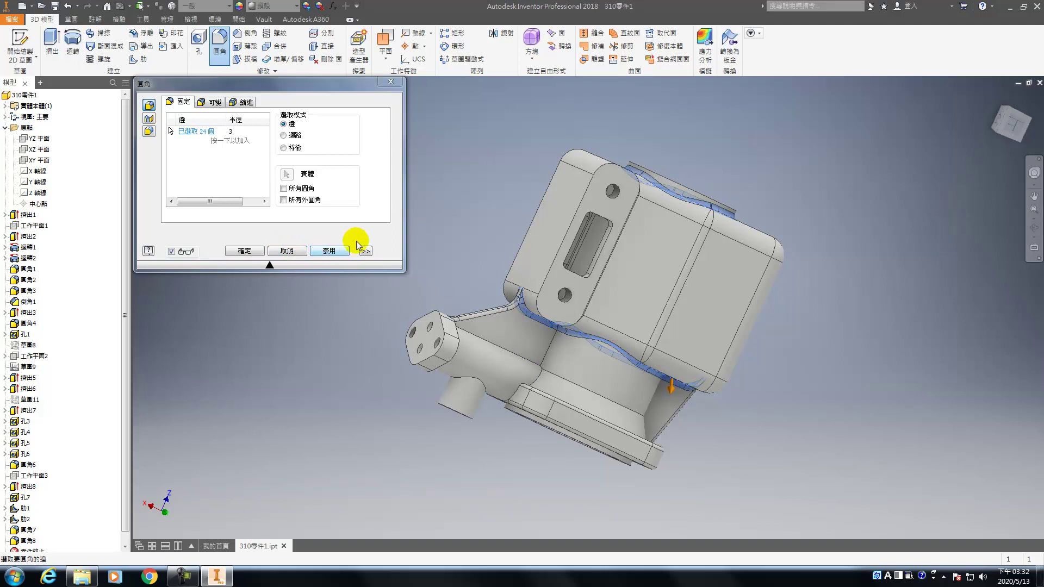
- Add the round edge on the base plate's underside and the side pipe's junction with its flange, and apply the 3 mm fillet
key("F4")
left_click_drag(623, 373, 618, 398)
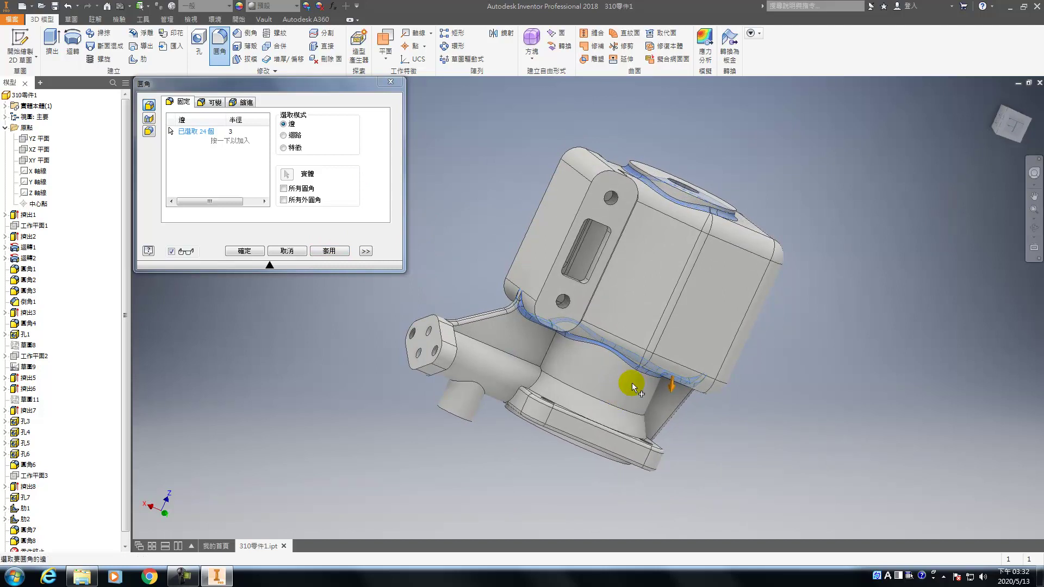
key("F4")
left_click_drag(617, 384, 631, 361)
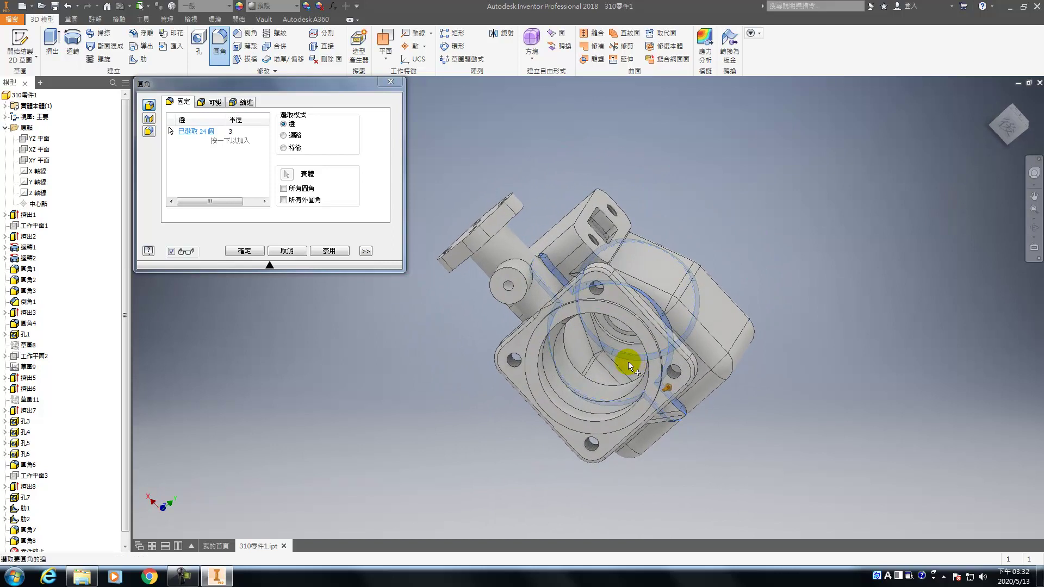
left_click(584, 299)
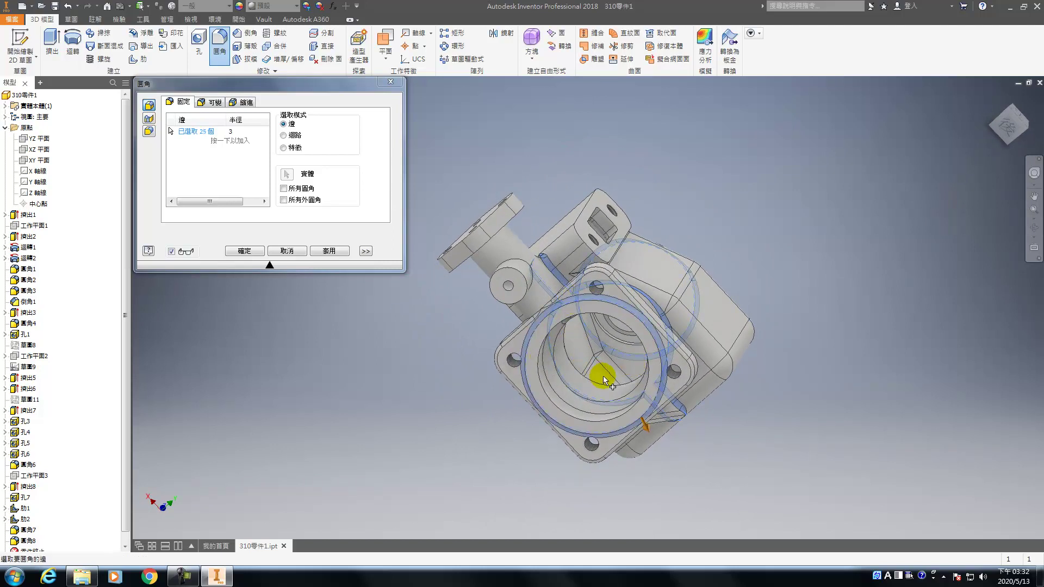
key("F4")
left_click_drag(561, 321, 862, 377)
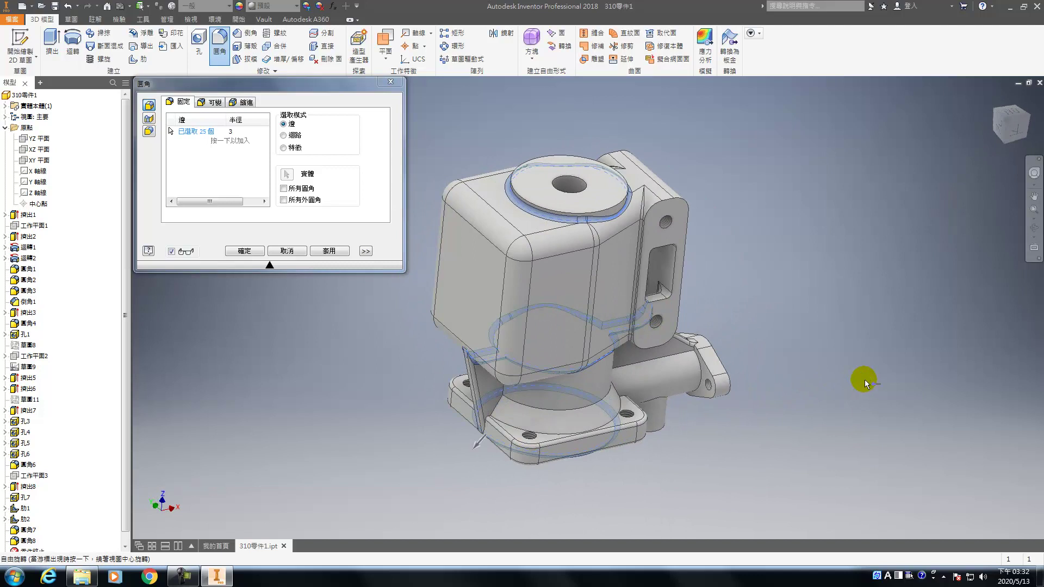
left_click(702, 369)
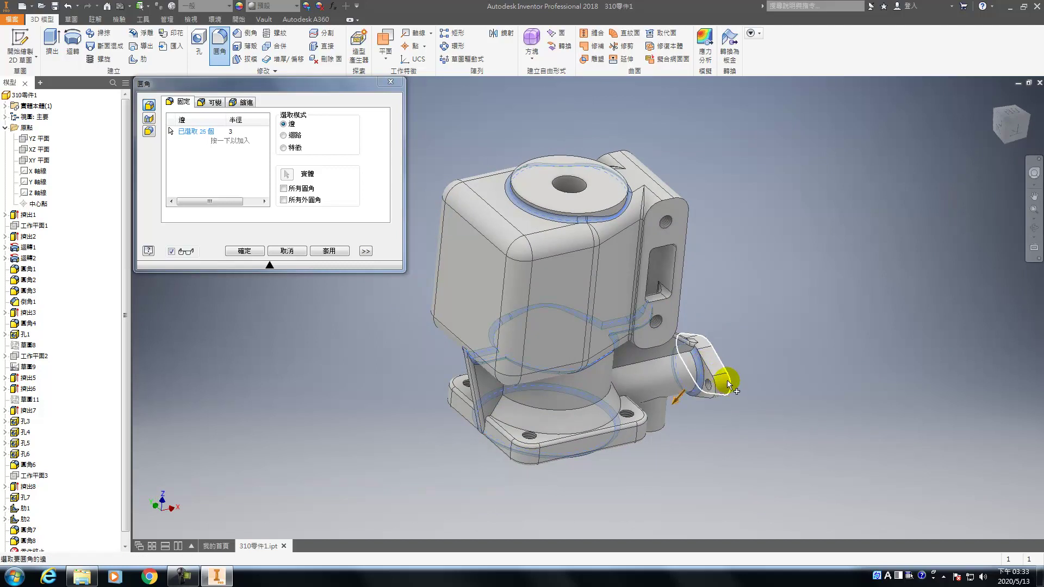
left_click(333, 251)
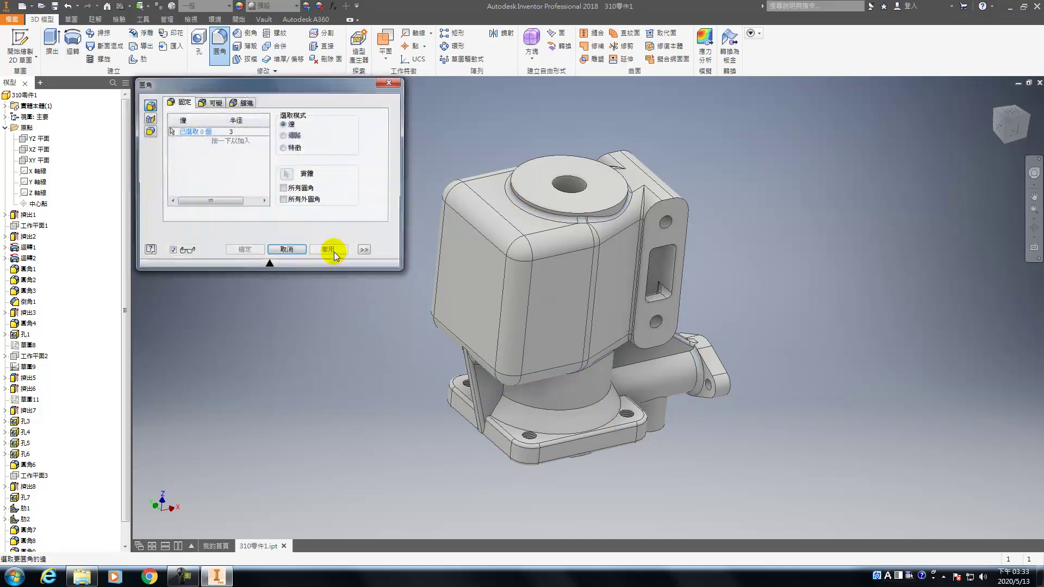
- Fillet the edges around the flared foot of the neck and its junction with the base plate with a 3 mm radius
left_click(586, 408)
key("F4")
left_click_drag(491, 390, 570, 415)
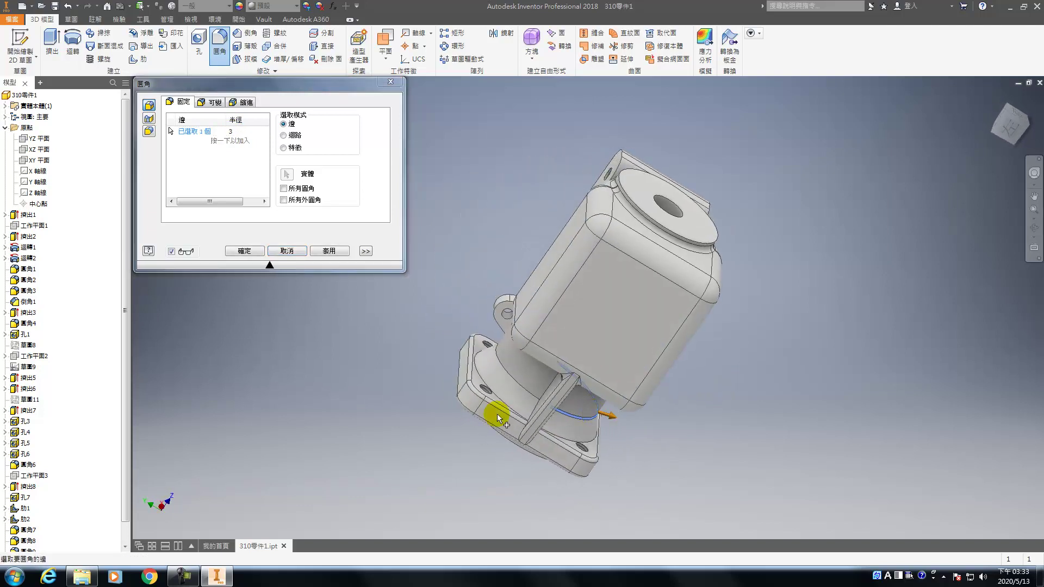
left_click(519, 383)
left_click(503, 403)
left_click(559, 431)
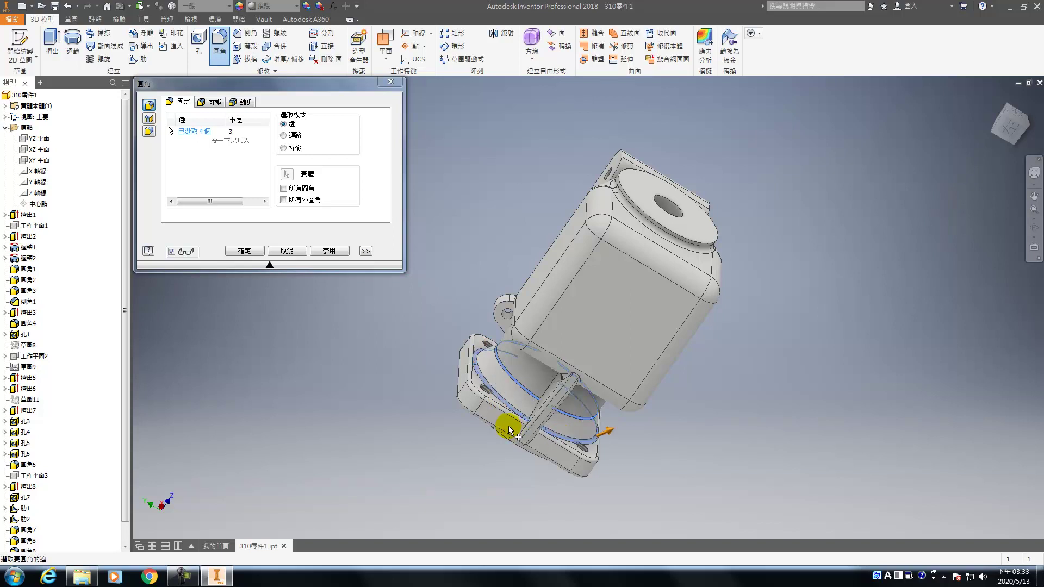
left_click(330, 251)
- Fillet both ribs' junction edges with the neck, side pipe and base plate with a 3 mm radius
middle_click_drag(593, 385, 594, 427, "shift")
left_click(494, 300)
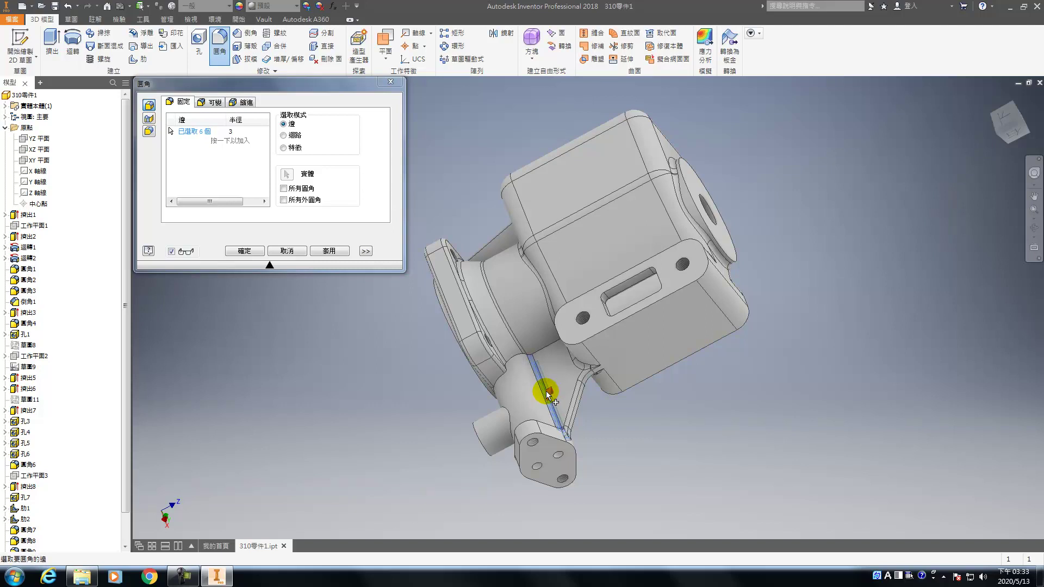
left_click(550, 354)
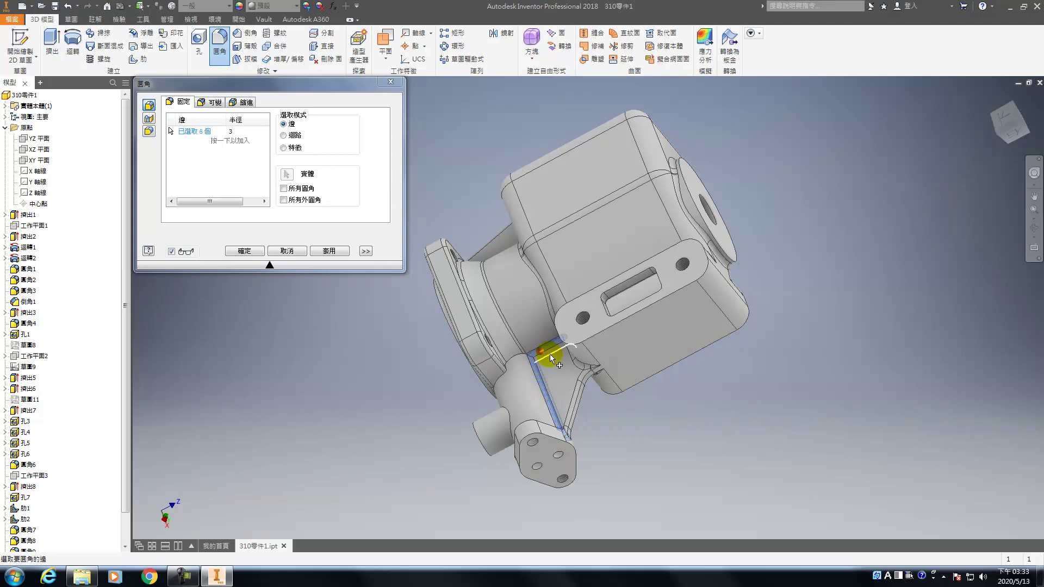
left_click(559, 386)
middle_click_drag(557, 371, 458, 396, "shift")
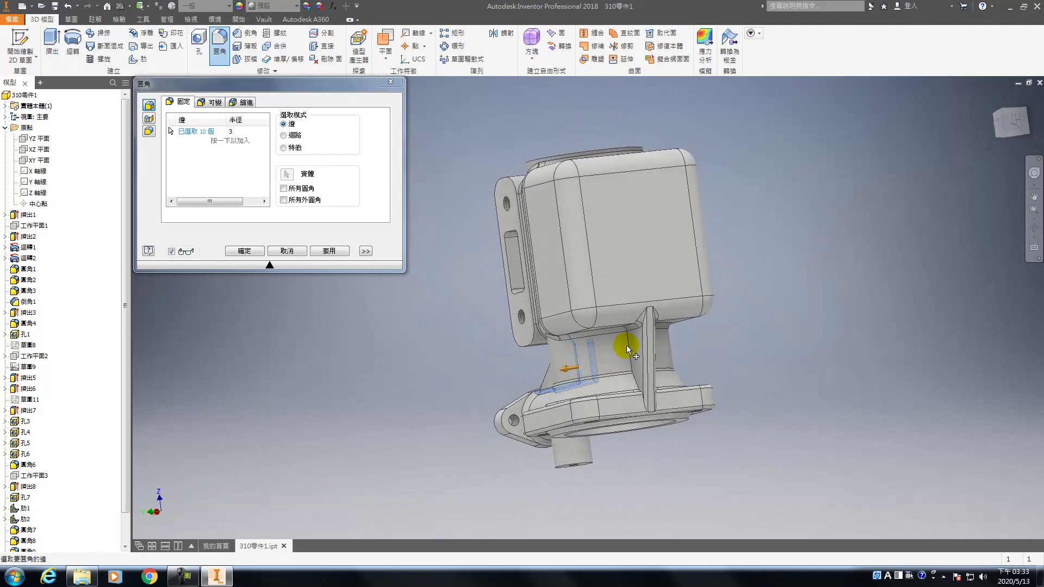
left_click(646, 348)
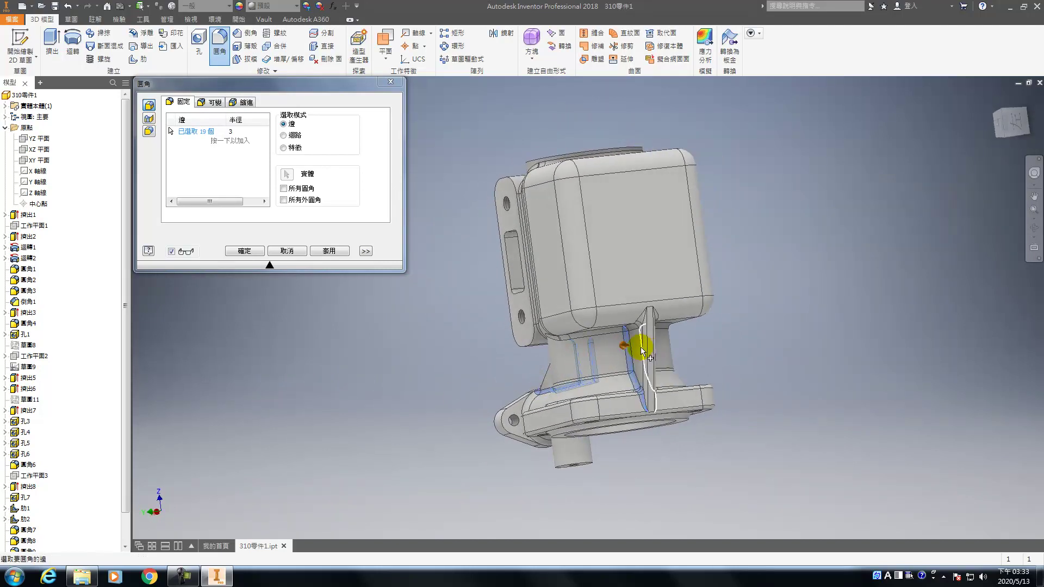
left_click(631, 370)
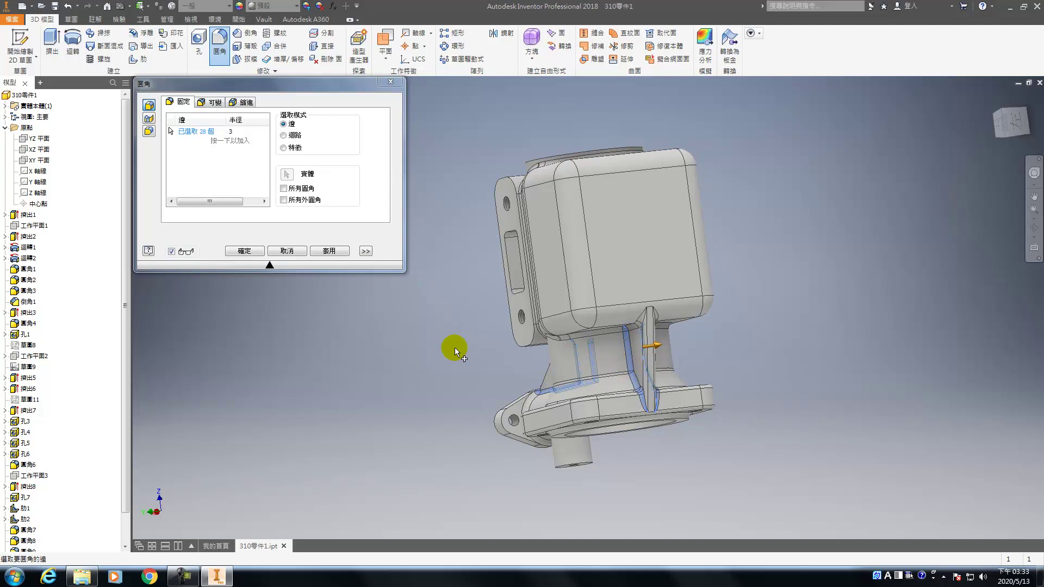
left_click(327, 251)
left_click(298, 251)
- Fillet the drilled boss's junction with the side pipe with a 3 mm radius
middle_click_drag(526, 360, 883, 441, "shift")
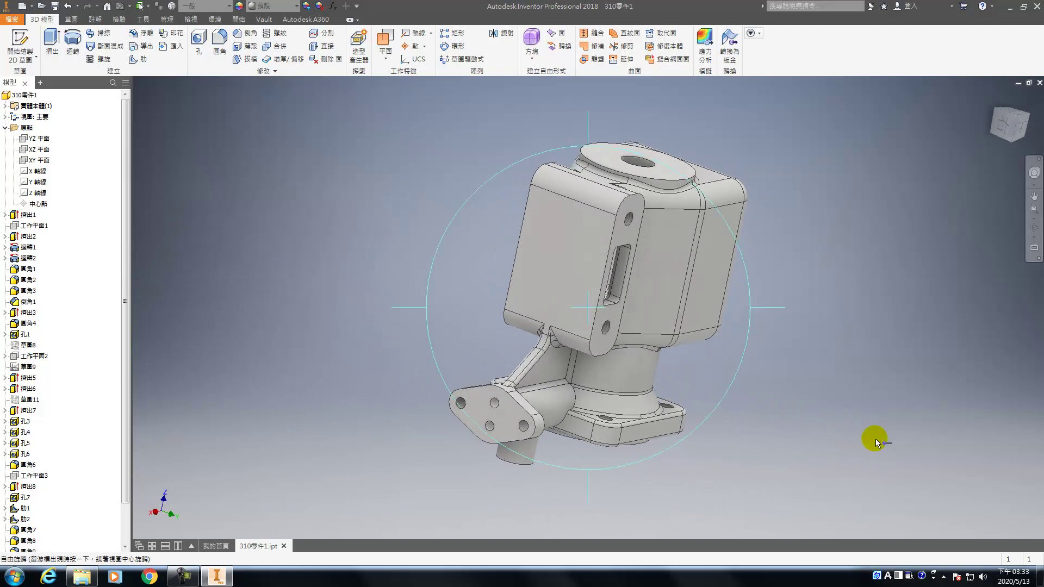
left_click_drag(660, 375, 750, 398)
left_click_drag(817, 439, 820, 460)
key("Escape")
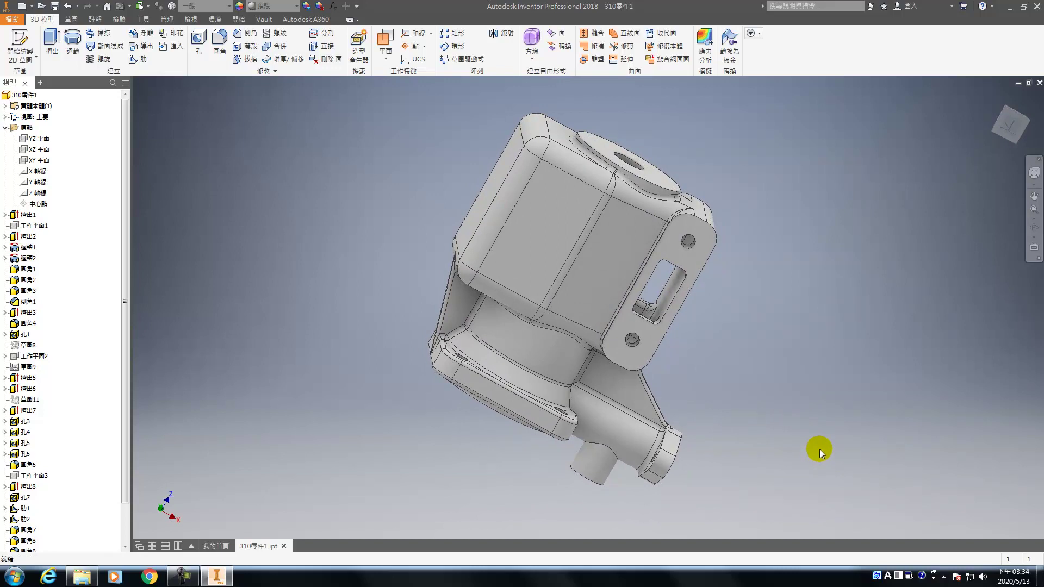
key("f")
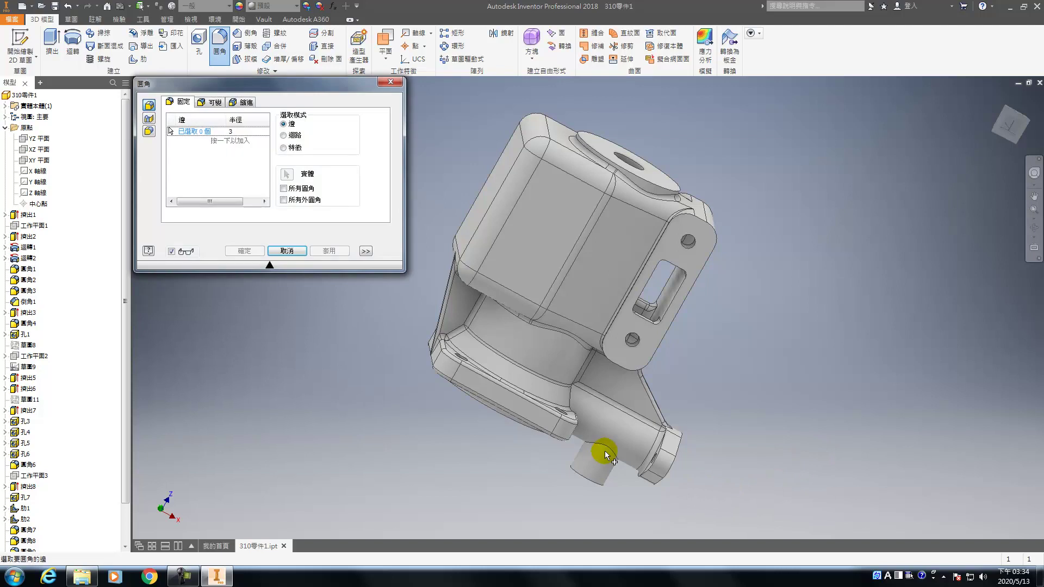
left_click(604, 450)
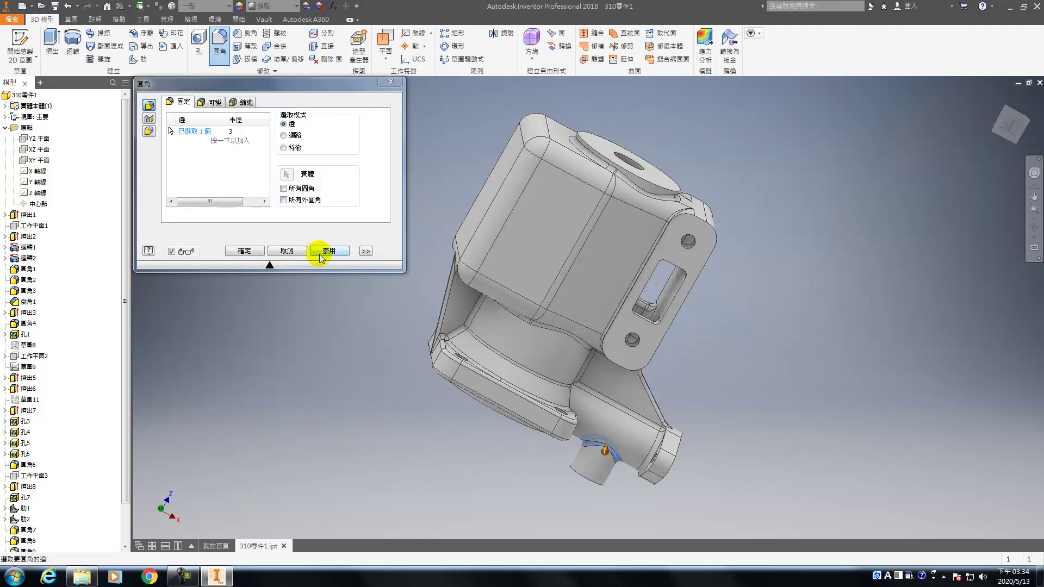
- Fillet the side pipe's junction edges with the neck and base plate with a 3 mm radius
middle_click_drag(507, 331, 496, 410, "shift")
left_click(563, 396)
left_click(594, 400)
left_click(564, 403)
left_click(321, 253)
left_click(295, 251)
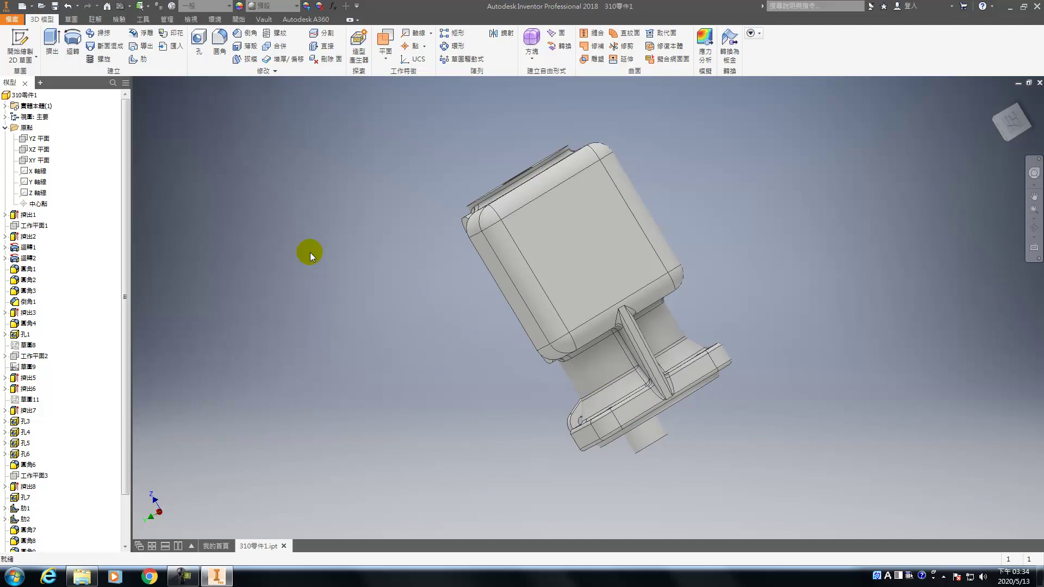
- Chamfer the upper edge of the cap's center hole with a 2 mm distance
left_click(994, 98)
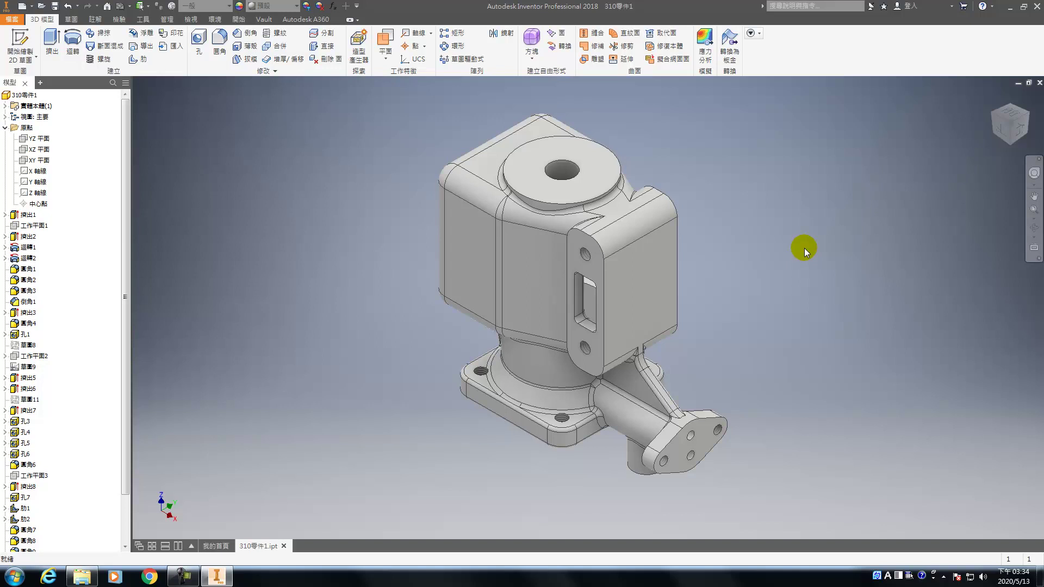
key("ctrl+shift+k")
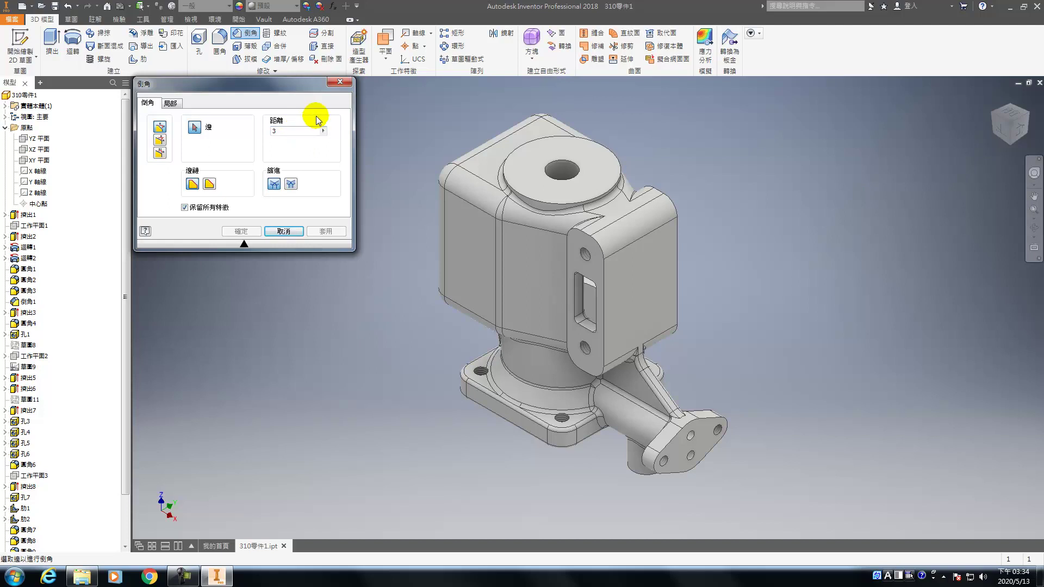
left_click_drag(284, 130, 206, 145)
type("2")
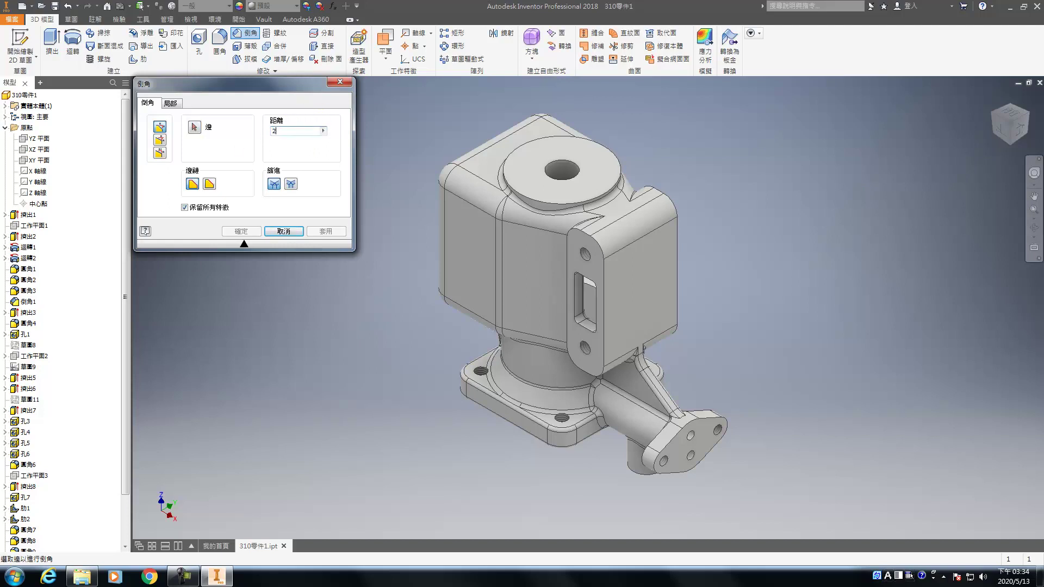
left_click(549, 178)
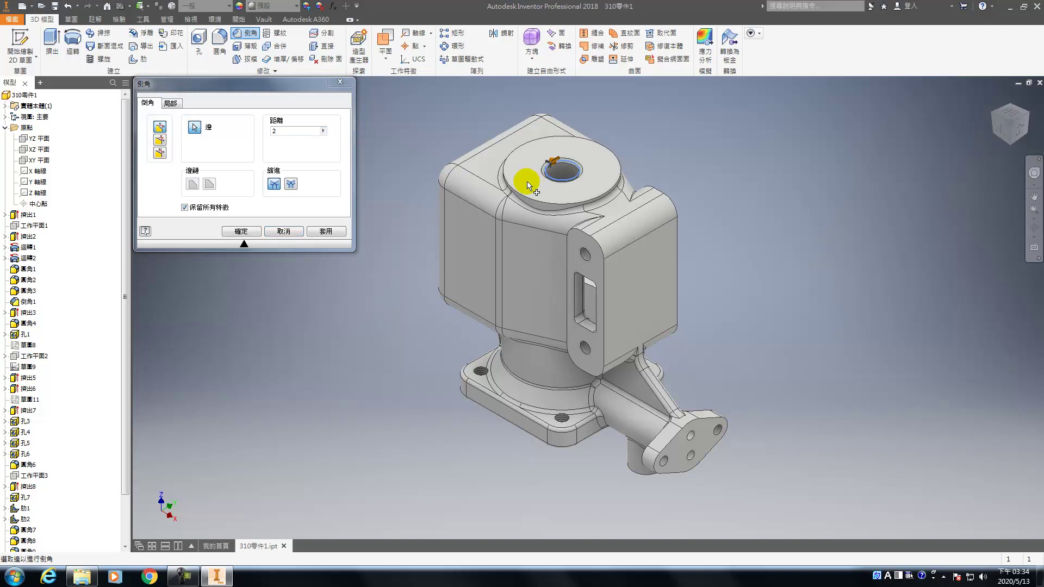
left_click(312, 231)
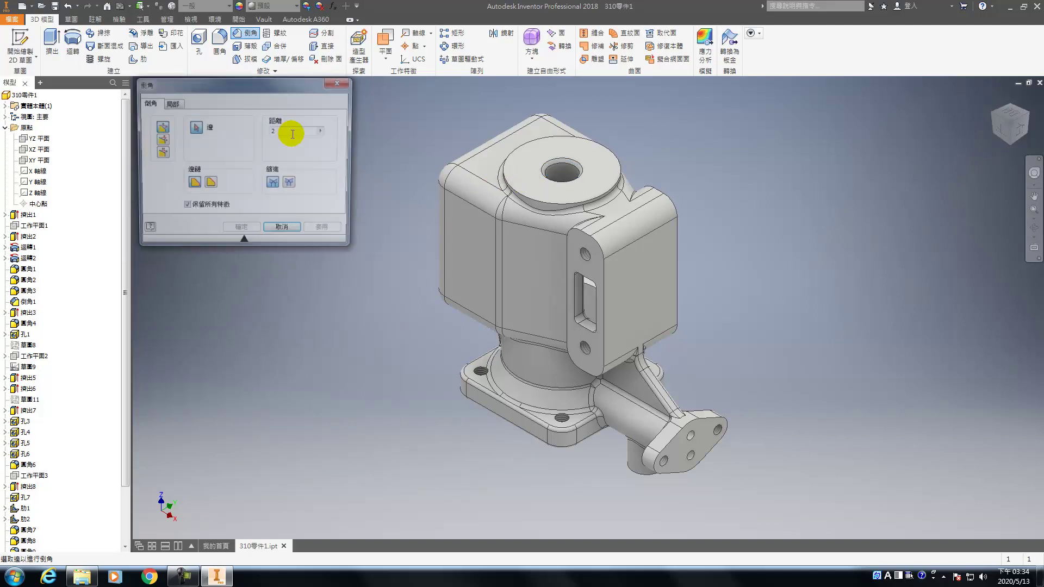
- Chamfer the inner edge of the bore opening in the base plate with a 1 mm distance
type("1")
middle_click_drag(541, 270, 551, 162, "shift")
middle_click_drag(554, 306, 554, 307, "shift")
left_click_drag(554, 306, 543, 305)
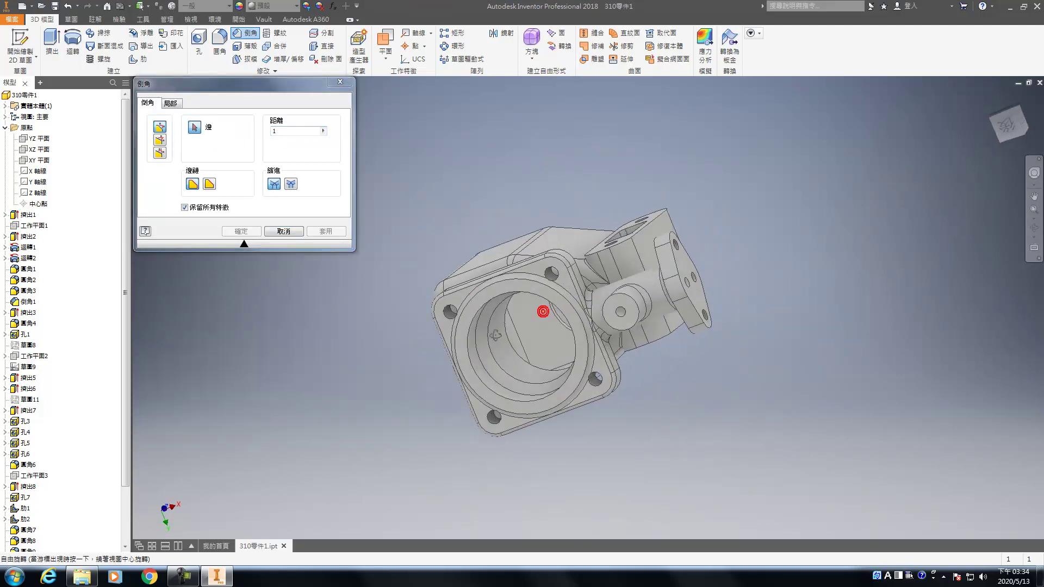
left_click(476, 366)
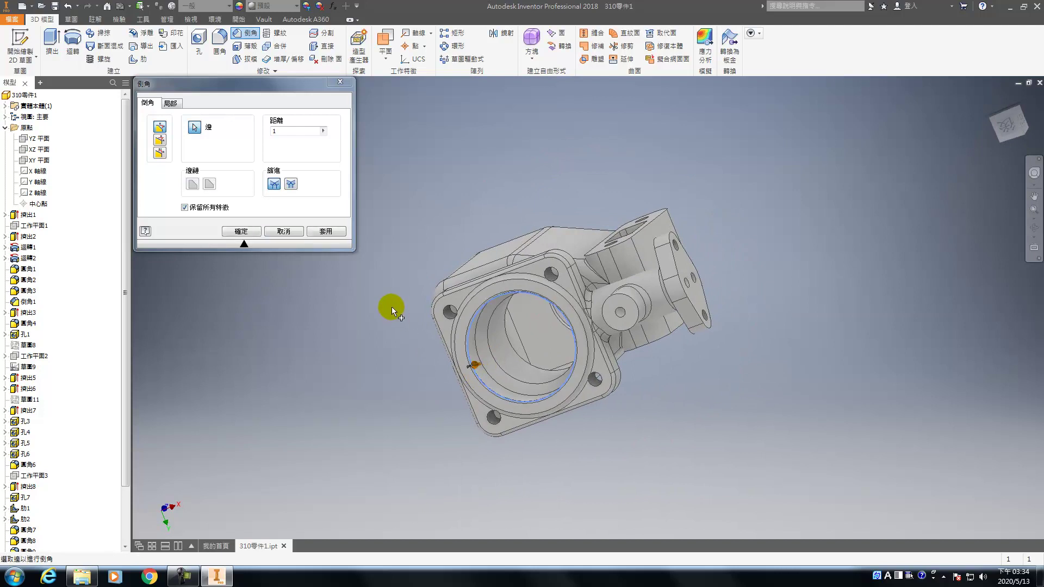
left_click(316, 231)
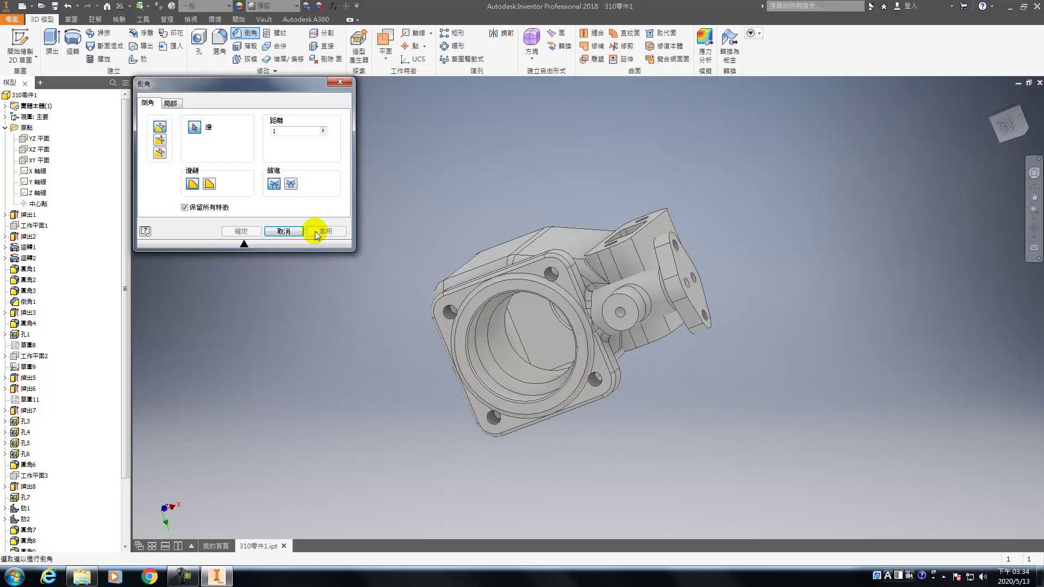
left_click(283, 231)
left_click(992, 99)
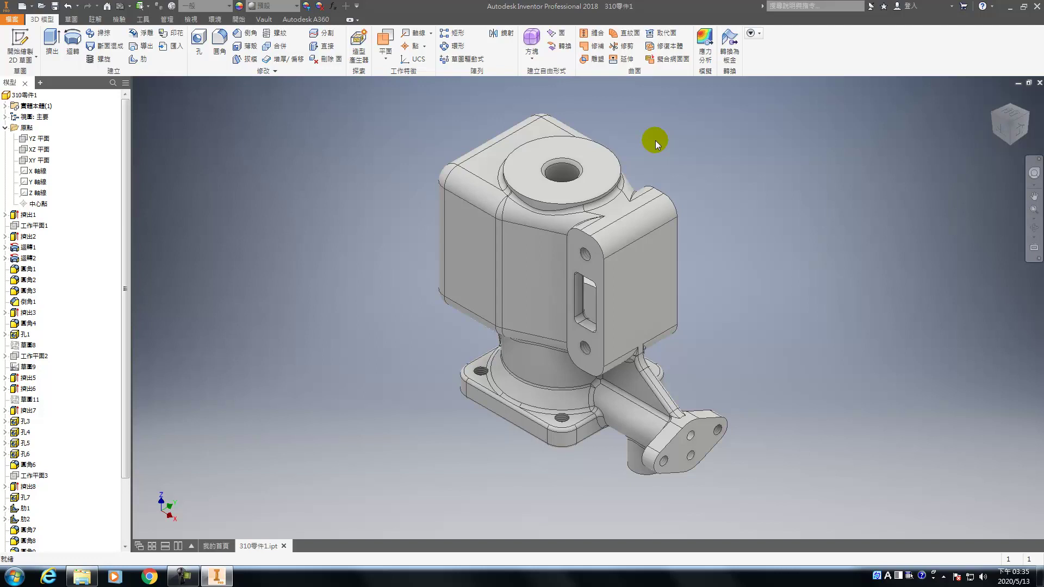
- Save the part and check the saved 310零件1 file in its folder
left_click(55, 6)
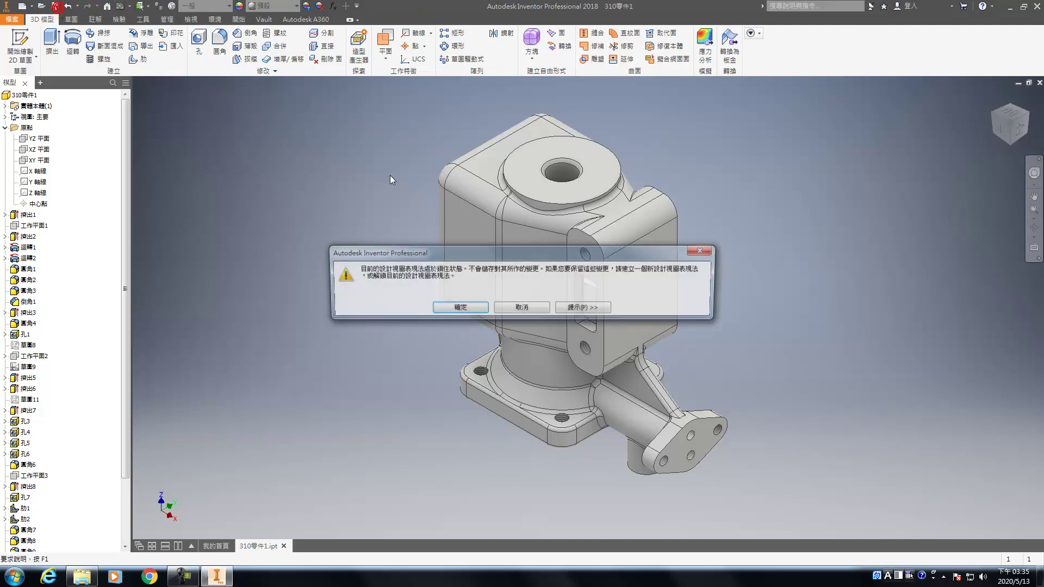
left_click(449, 308)
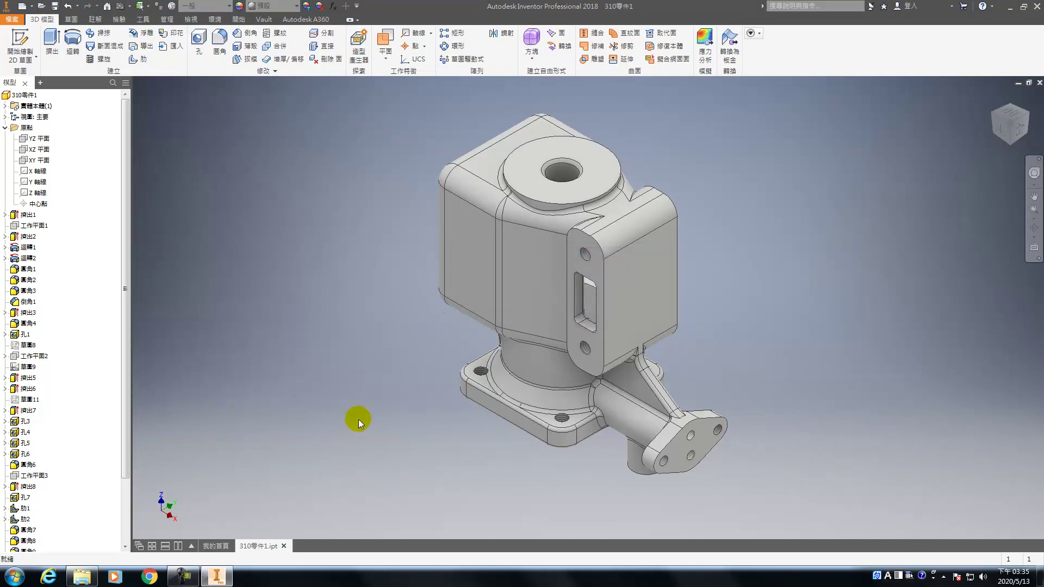
left_click(82, 576)
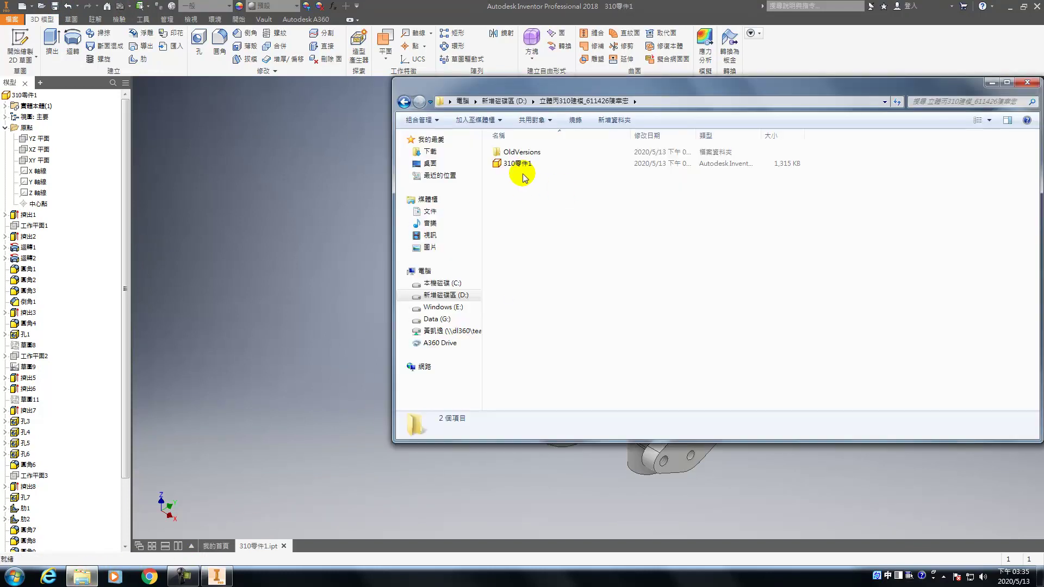
left_click(993, 83)
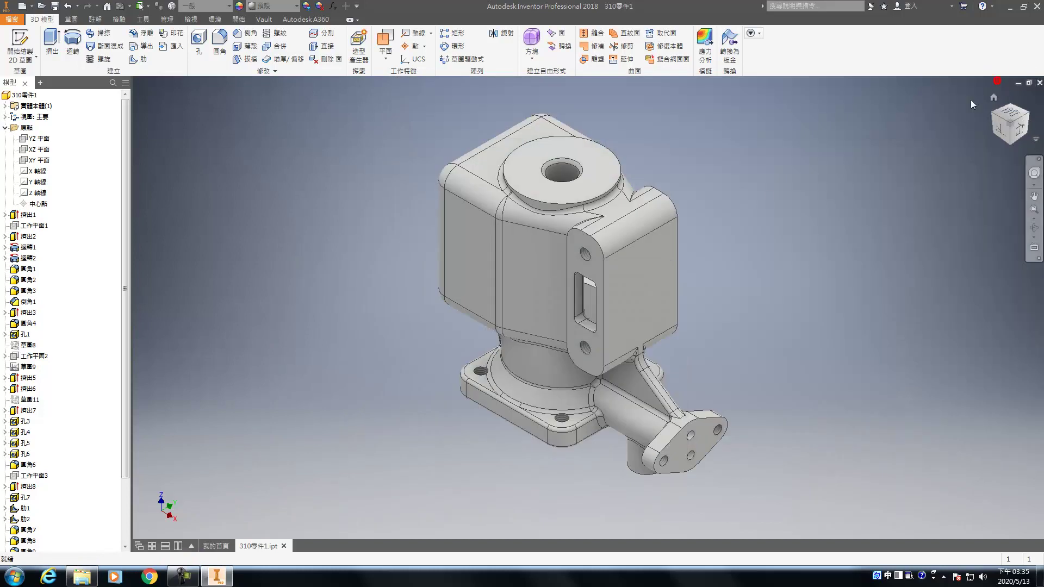
left_click(81, 576)
left_click(550, 164)
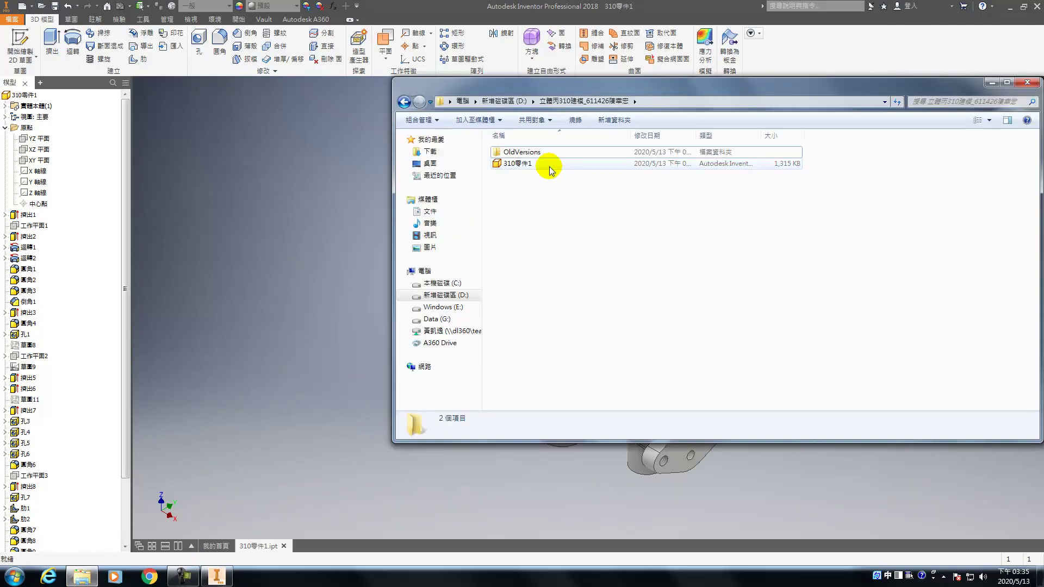
left_click(993, 82)
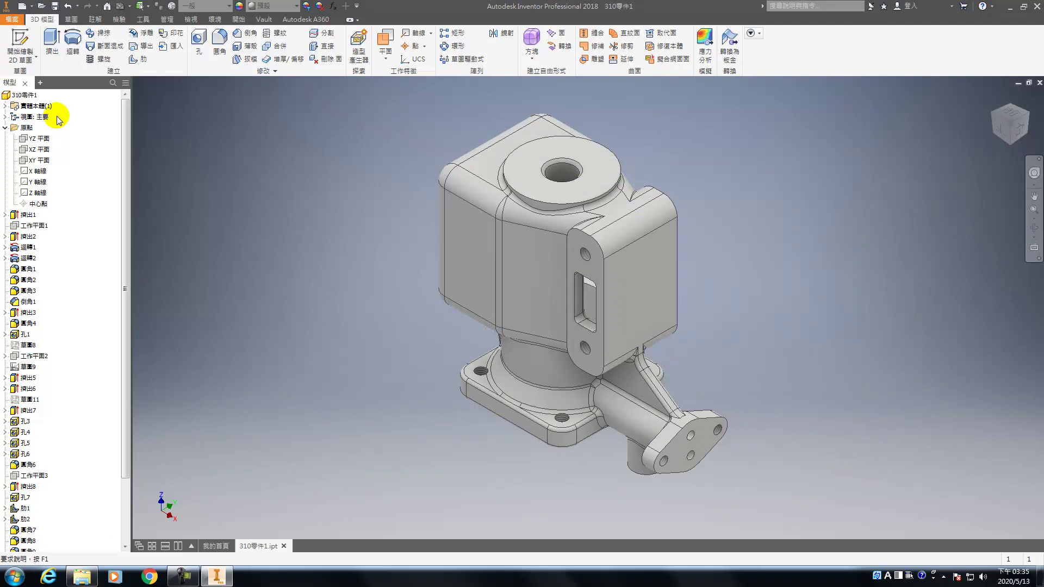
- Create a new part file for the second component
left_click(24, 7)
double_click(511, 199)
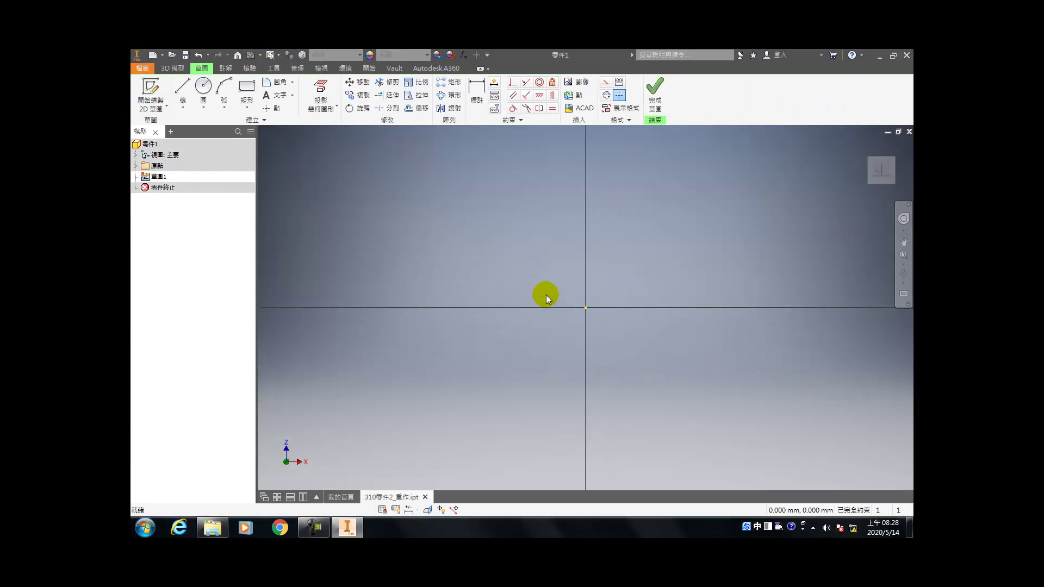
- Assign the keyboard alias C to the center-point circle command (中心點圓) in the command customization
key("c")
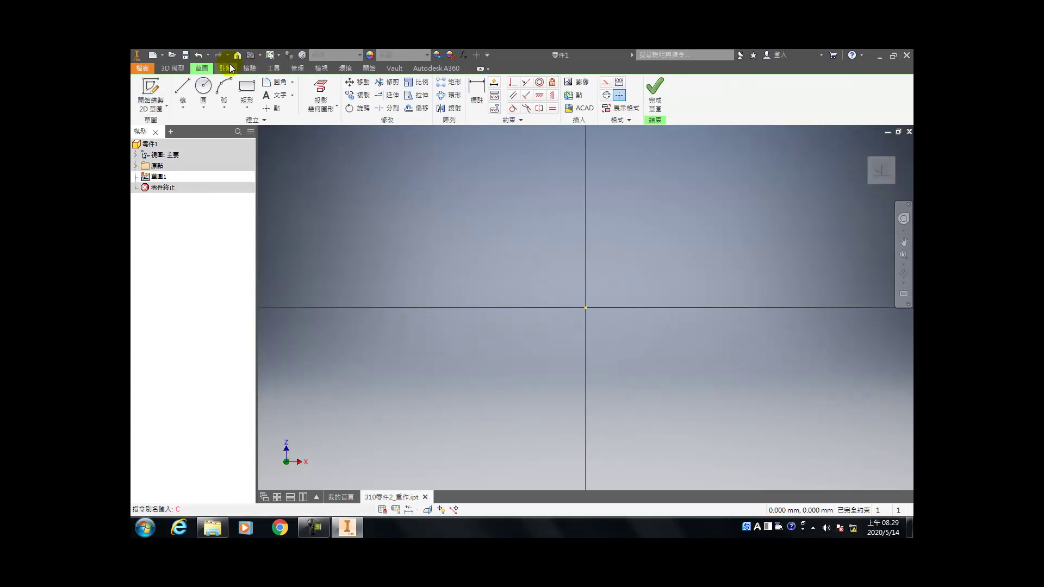
left_click(177, 69)
left_click(231, 70)
left_click(251, 67)
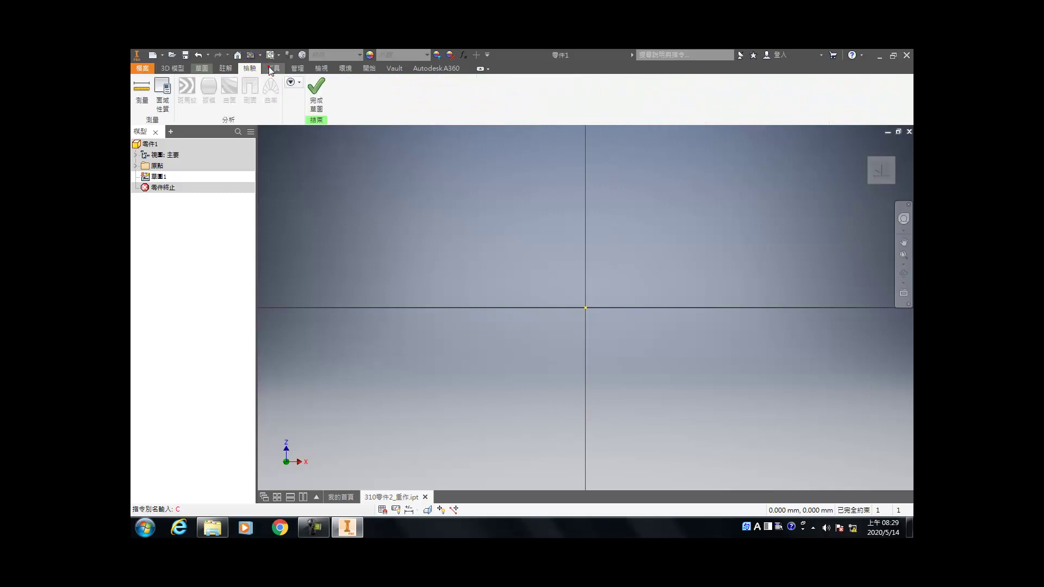
left_click(271, 69)
left_click(224, 68)
left_click(255, 68)
left_click(273, 69)
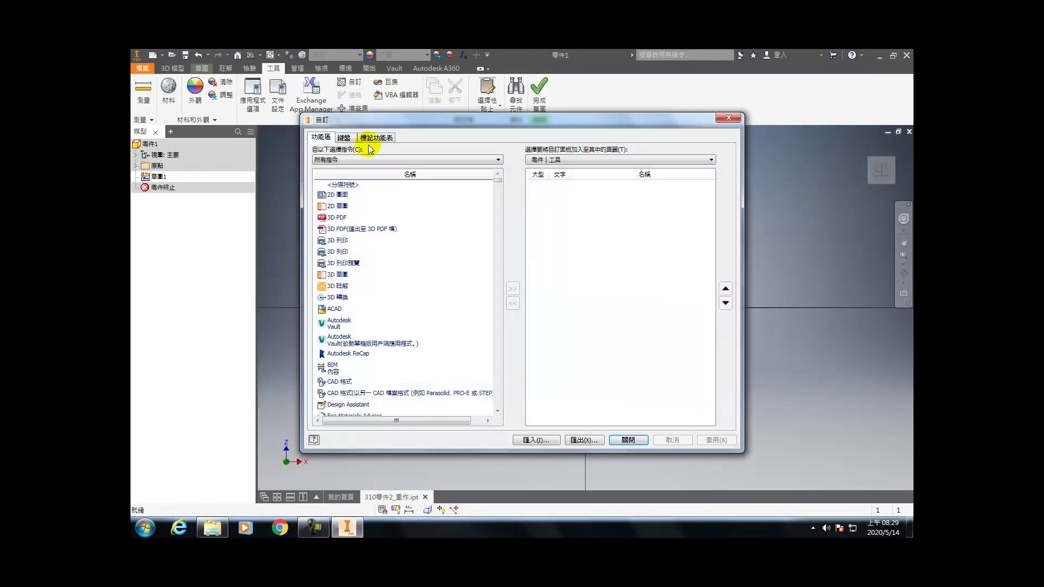
left_click(349, 138)
scroll(381, 261, "down", 20)
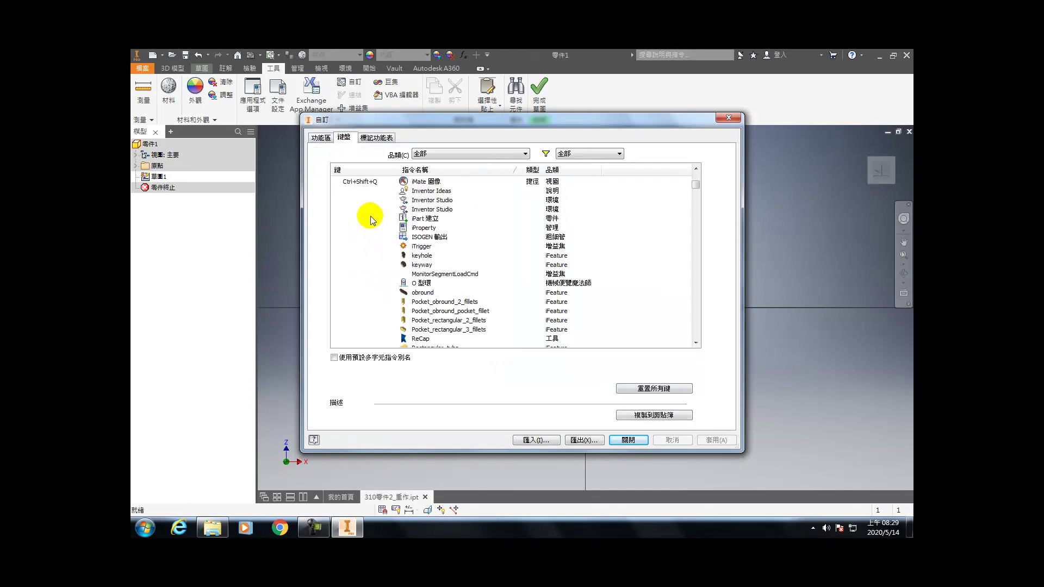
scroll(374, 261, "down", 15)
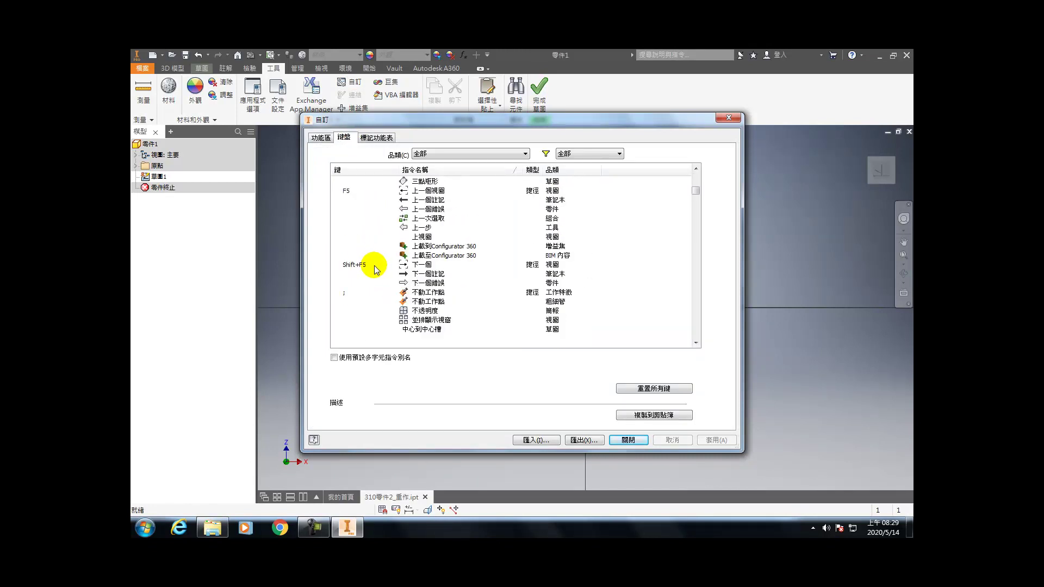
left_click(372, 282)
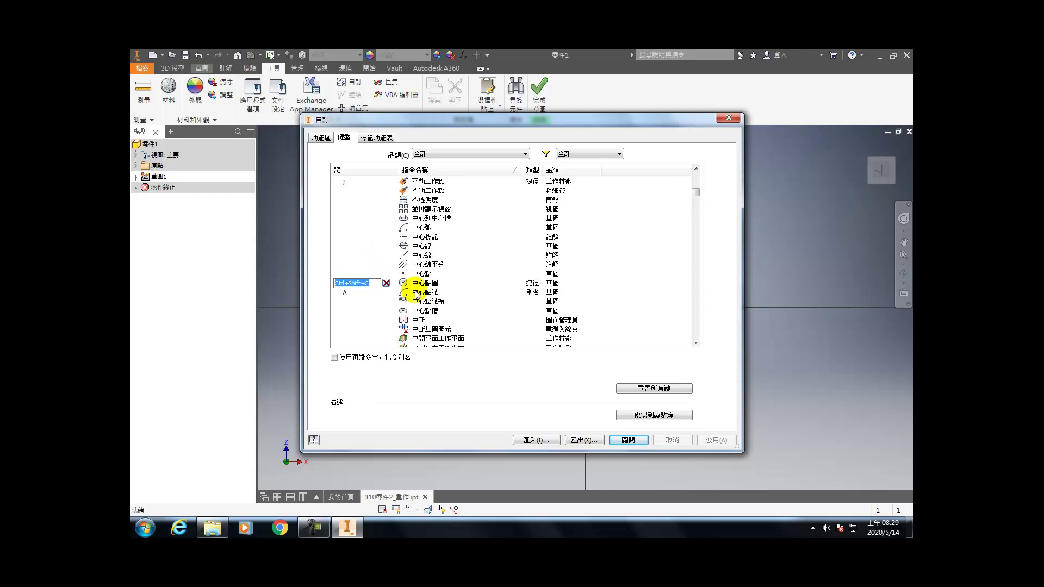
type("C")
key("Return")
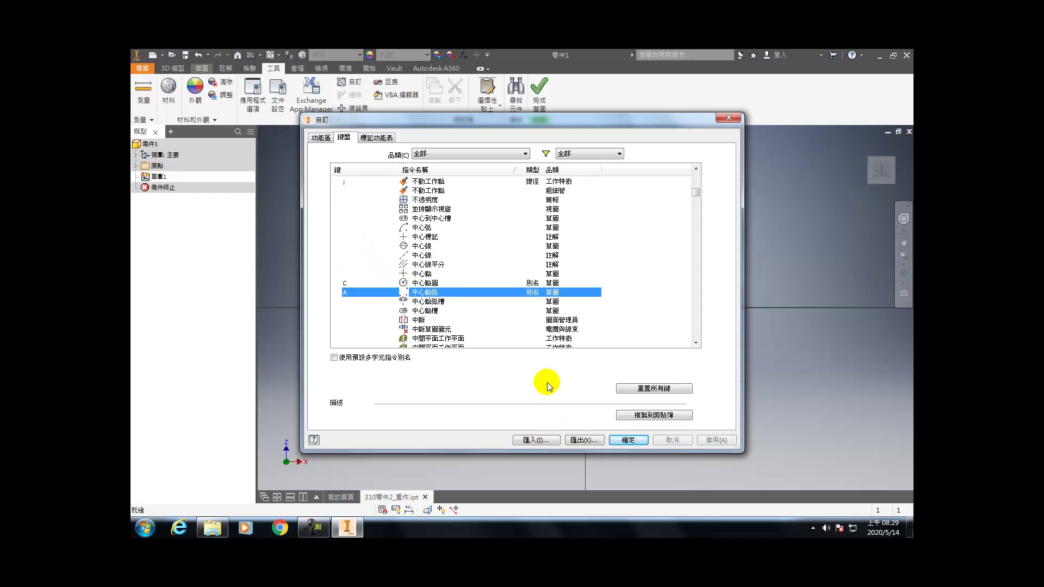
left_click(623, 441)
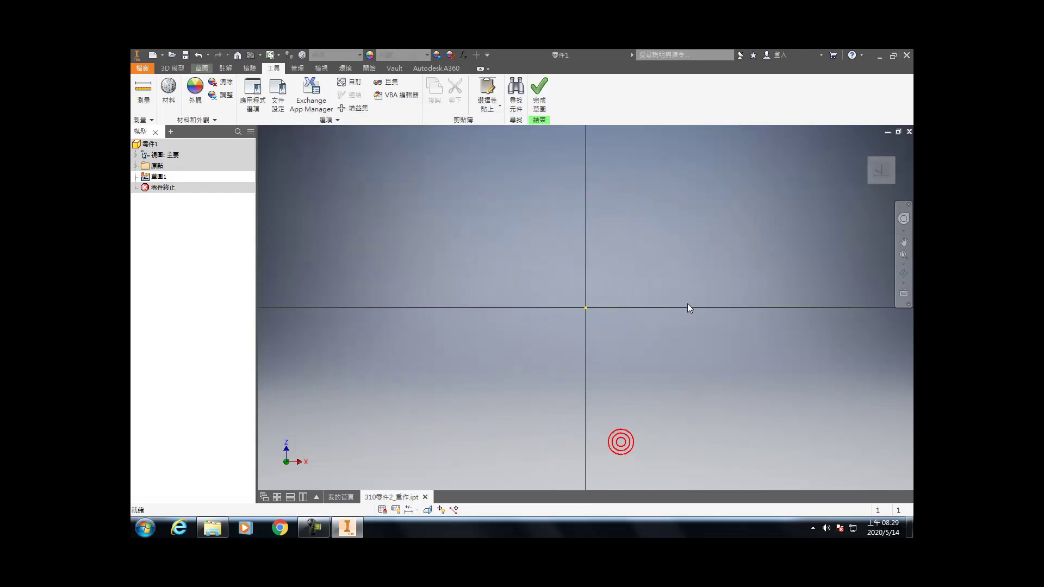
- Sketch a 76 mm diameter circle centered on the origin and extrude it into a disc
key("c")
left_click(585, 308)
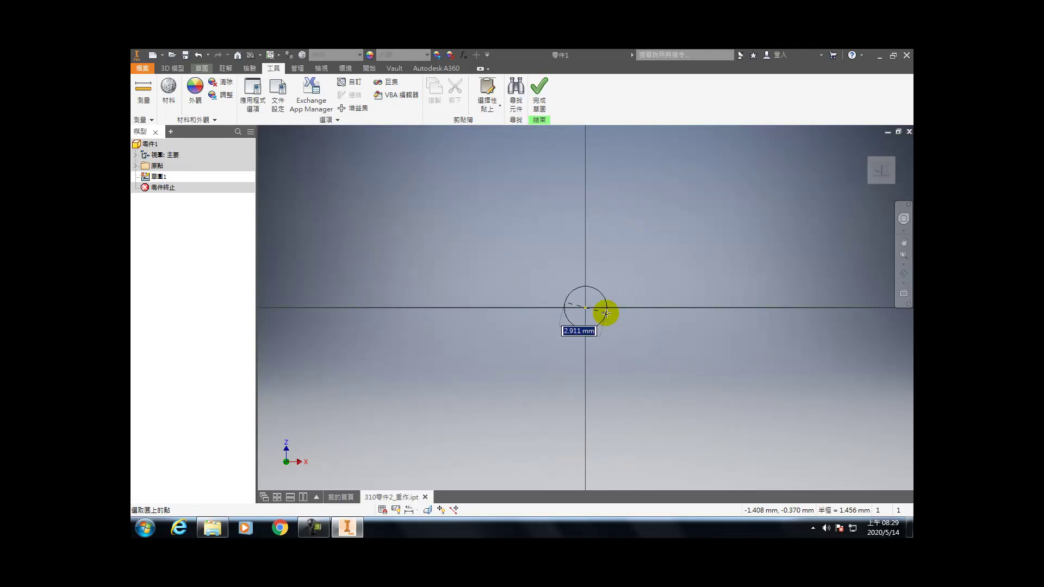
type("76")
key("Return")
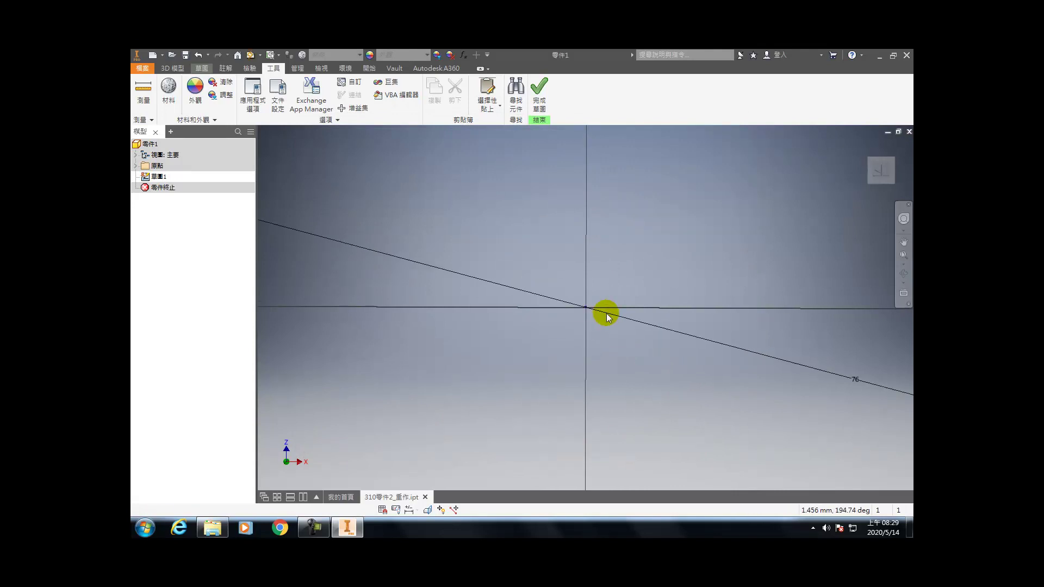
key("e")
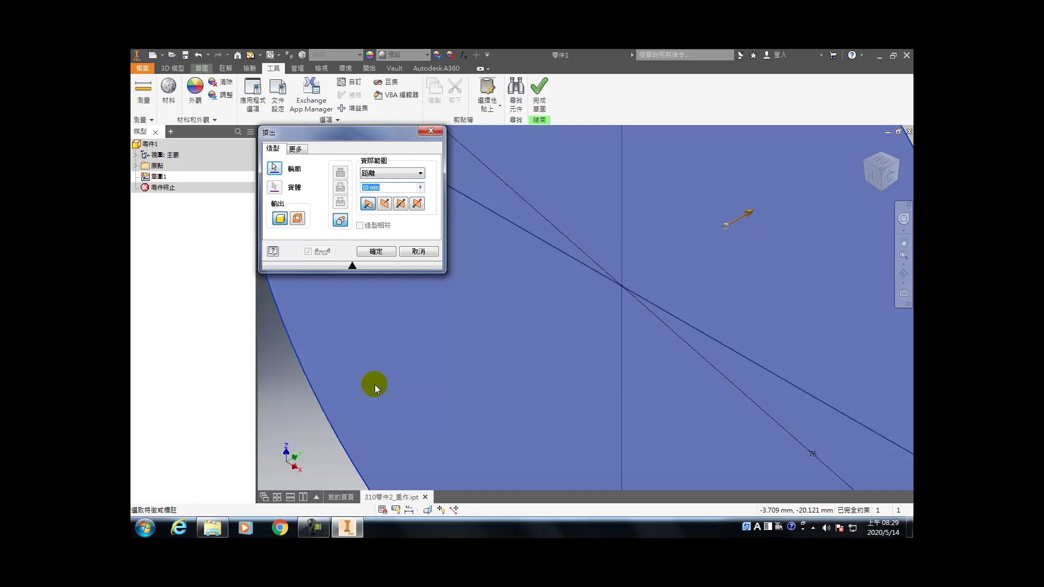
type("3")
key("Return")
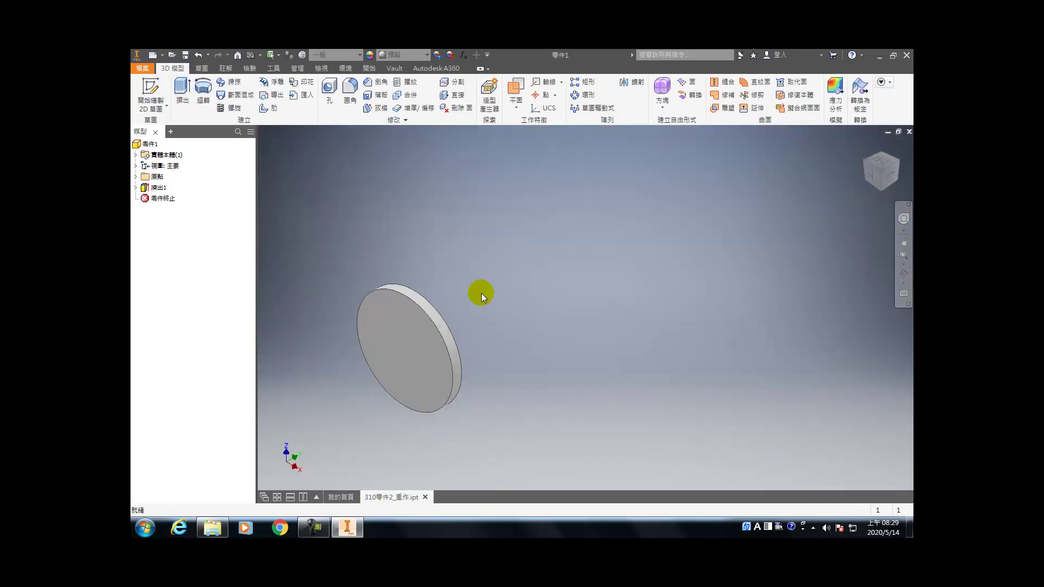
- Sketch a centered 61 mm diameter circle on the disc's rear face and extrude it outward 127 mm
middle_click_drag(479, 302, 415, 329, "shift")
key("s")
left_click(490, 342)
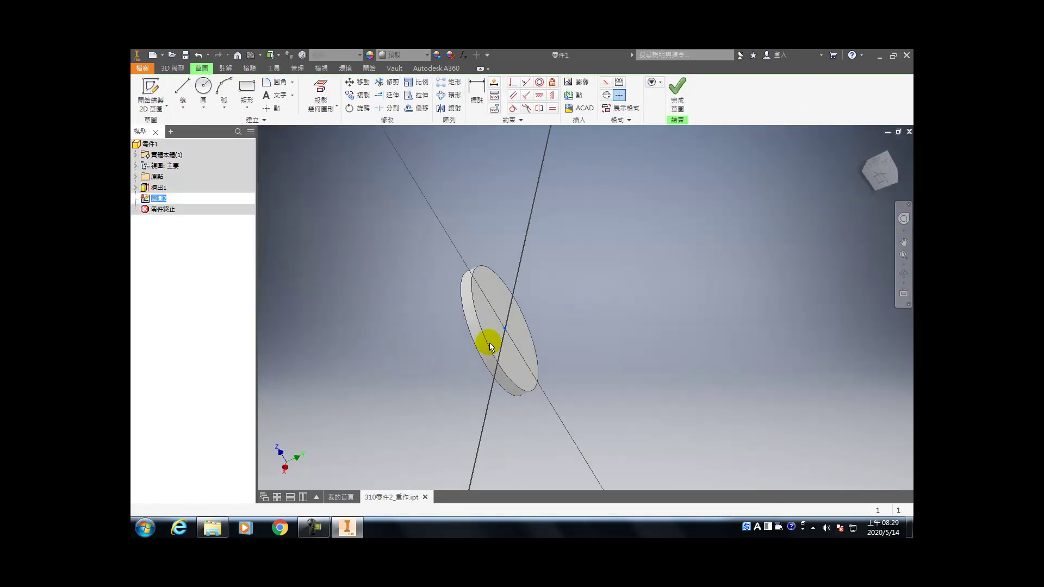
key("c")
left_click(585, 307)
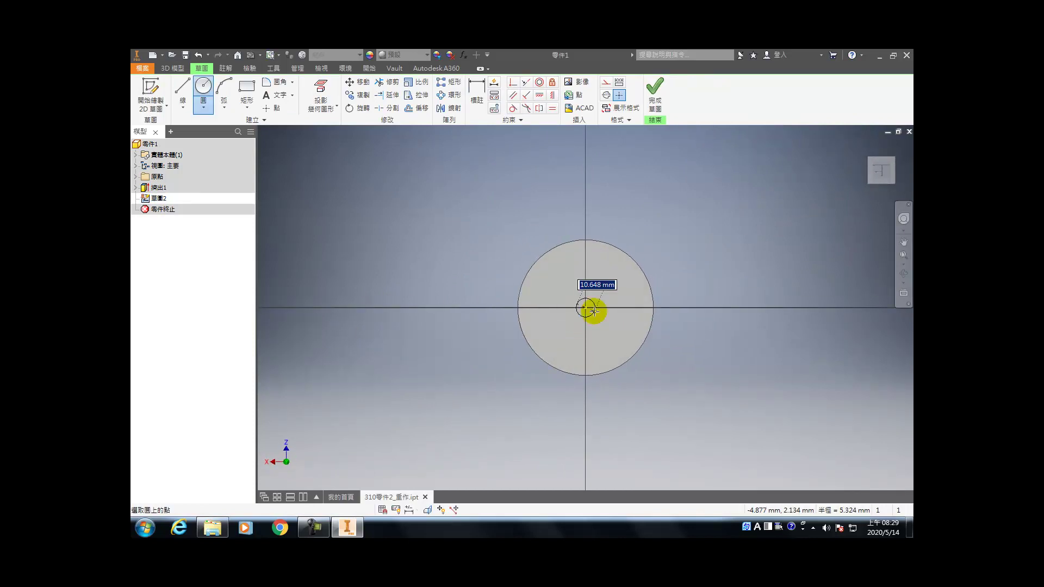
type("61")
key("Return")
key("e")
type("127")
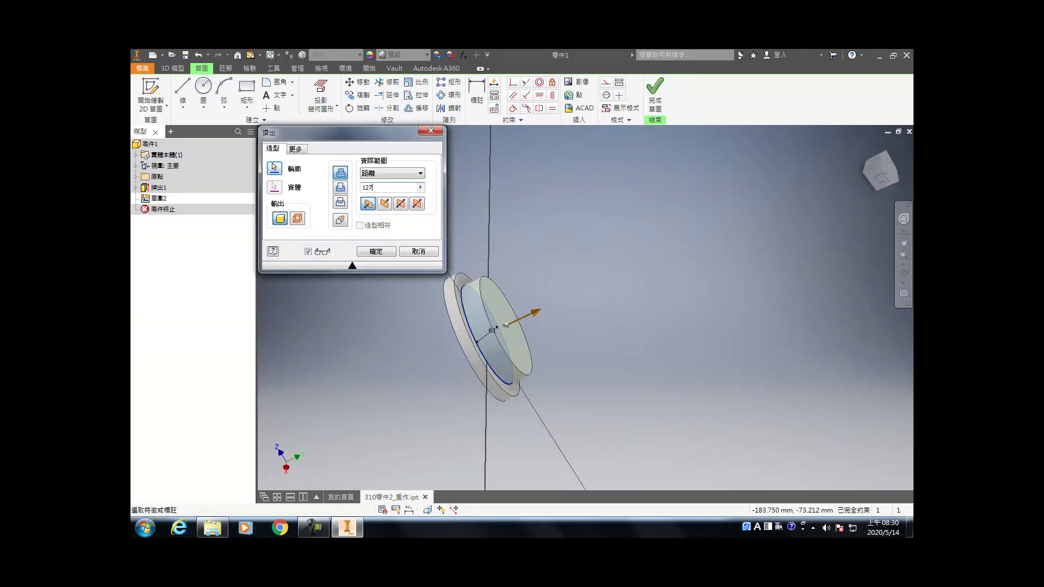
key("Return")
- Set the extrusion distance of the 61 mm diameter cylinder to 5 mm
double_click(158, 198)
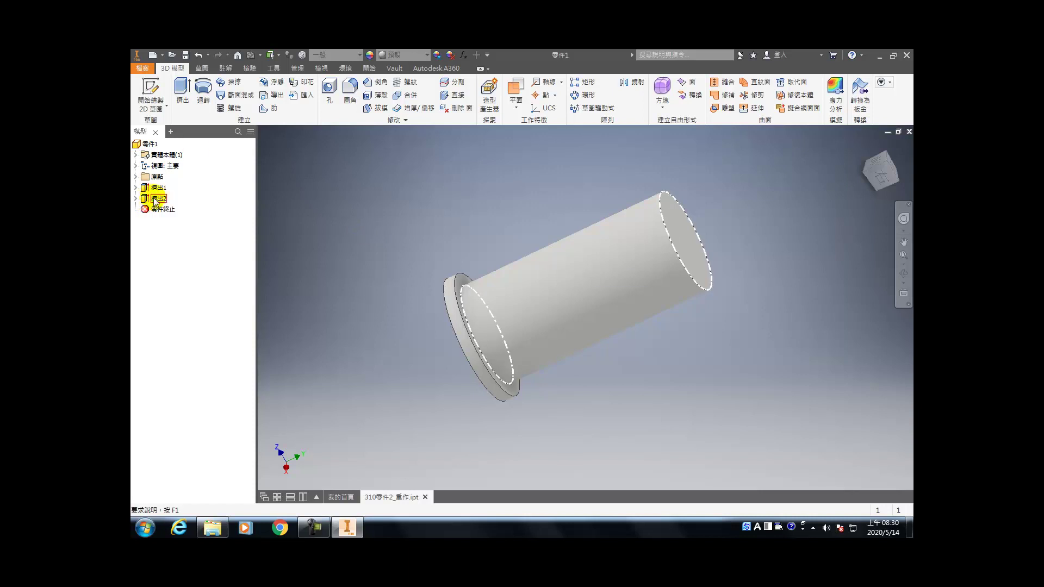
type("5")
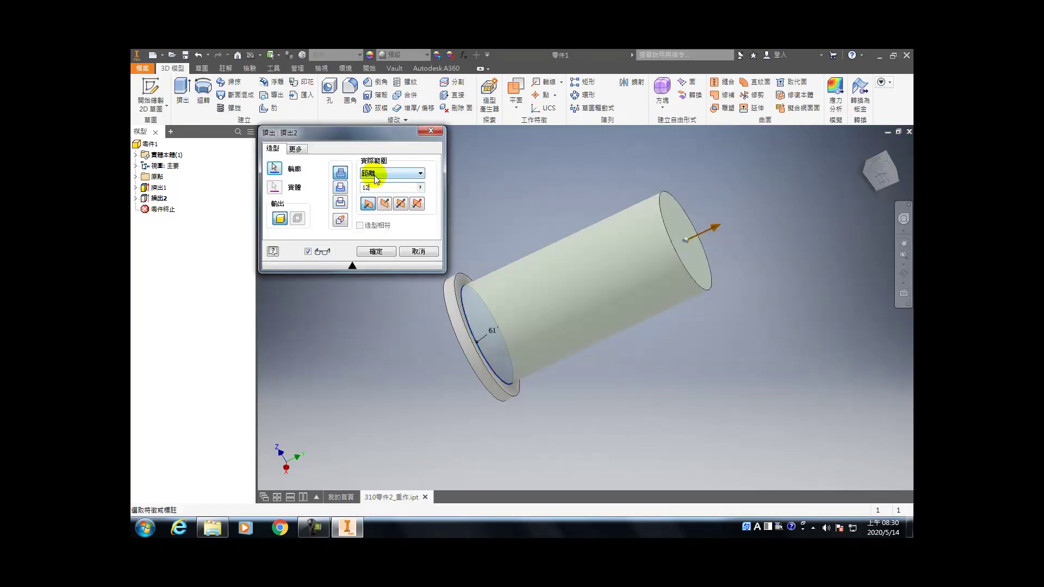
key("Return")
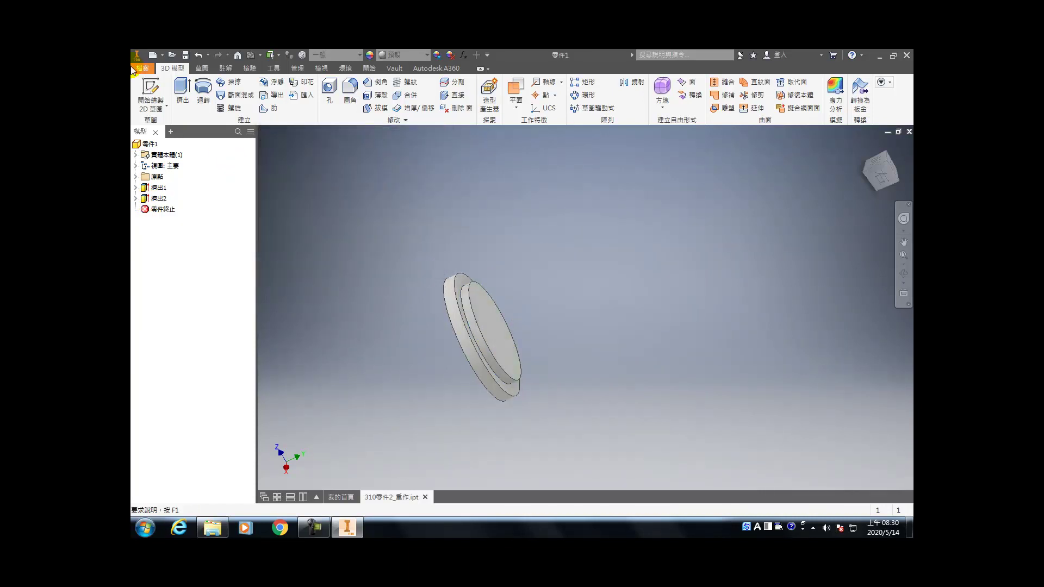
- Create a work plane offset -12.5 mm from the XY plane
left_click(895, 189)
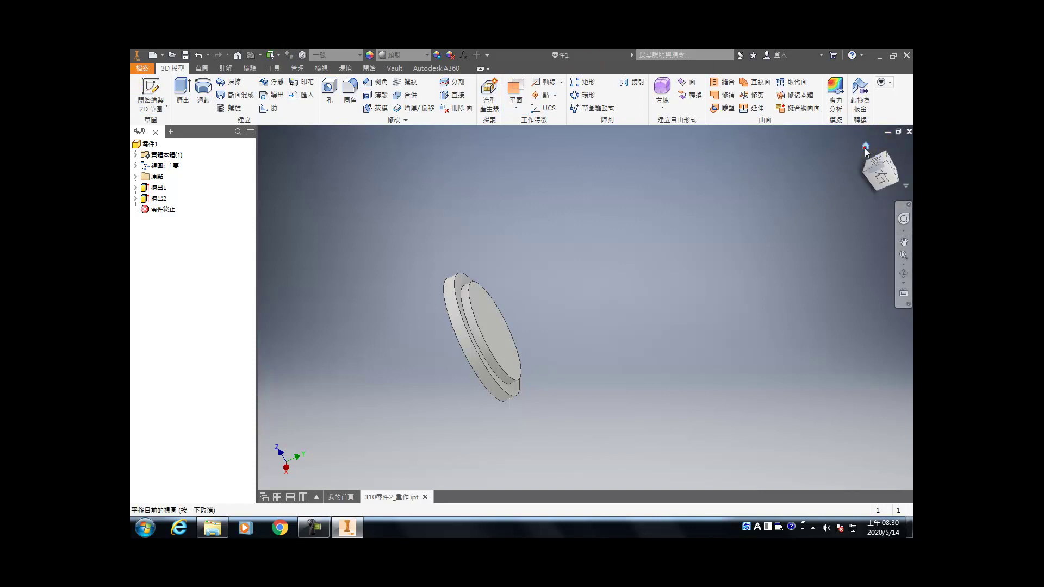
left_click(135, 176)
left_click(175, 212)
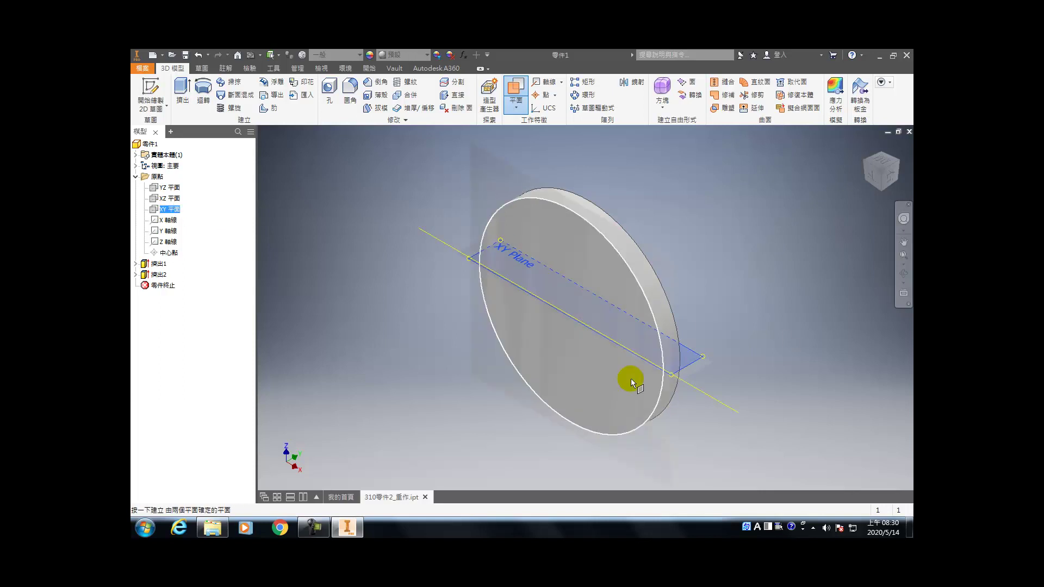
left_click(698, 364)
left_click_drag(698, 364, 705, 387)
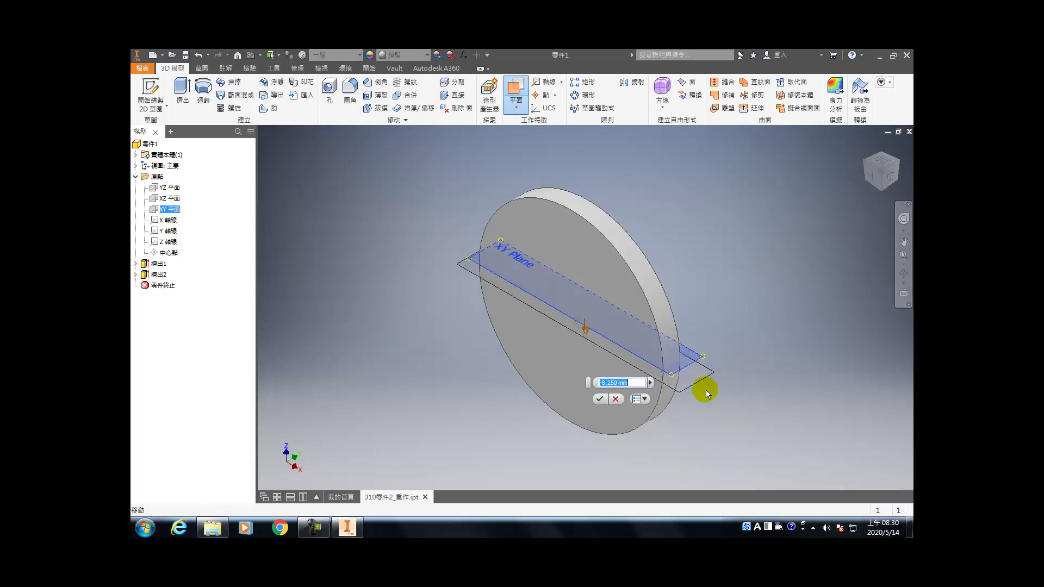
type("-12.5")
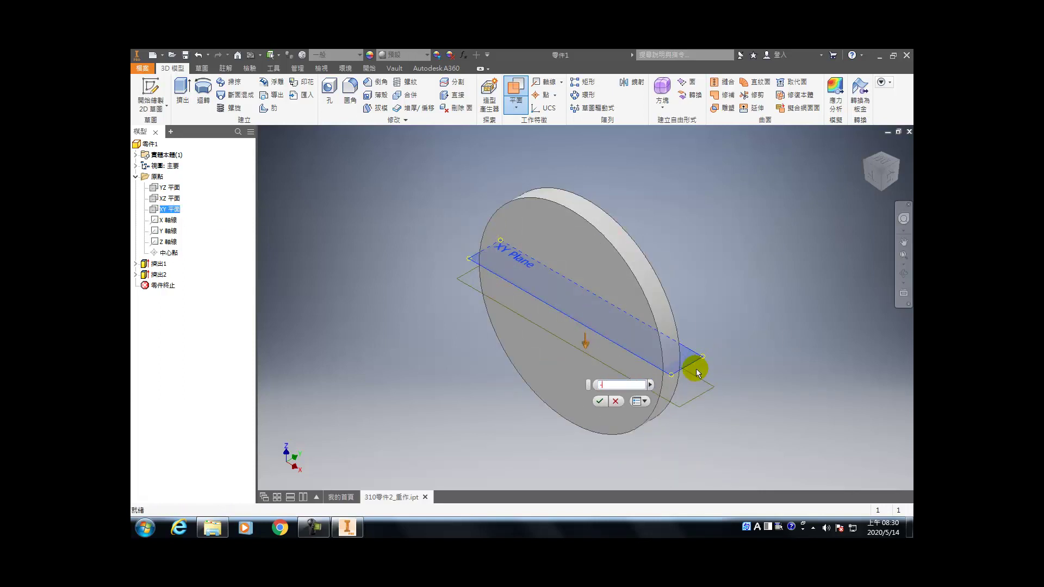
key("Return")
- Start a sketch on the offset work plane and draw an 18 mm diameter circle beyond the stepped disc's smaller face
left_click(692, 399)
key("s")
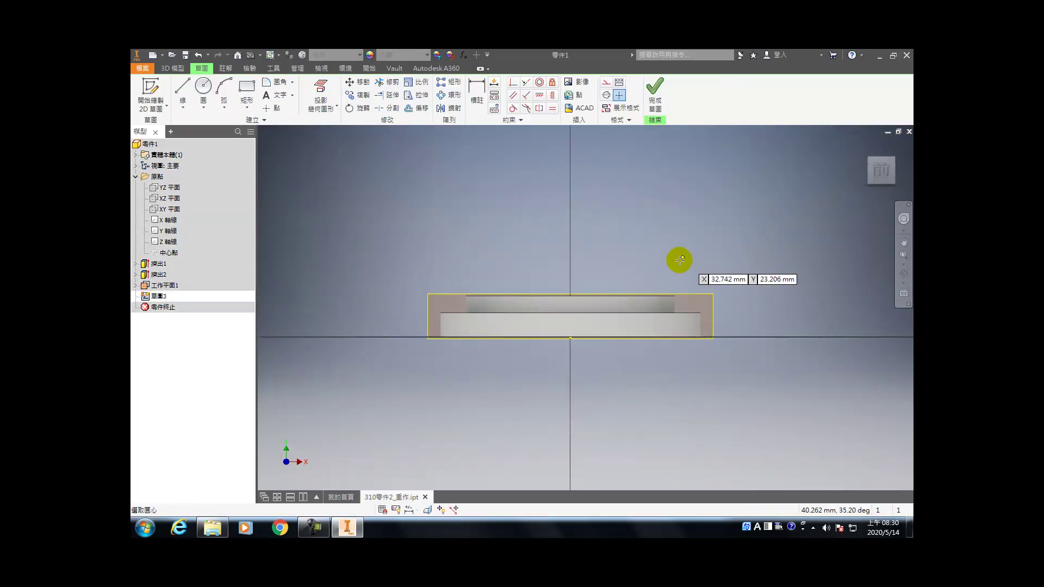
key("c")
left_click(641, 169)
type("18")
key("Return")
key("Escape")
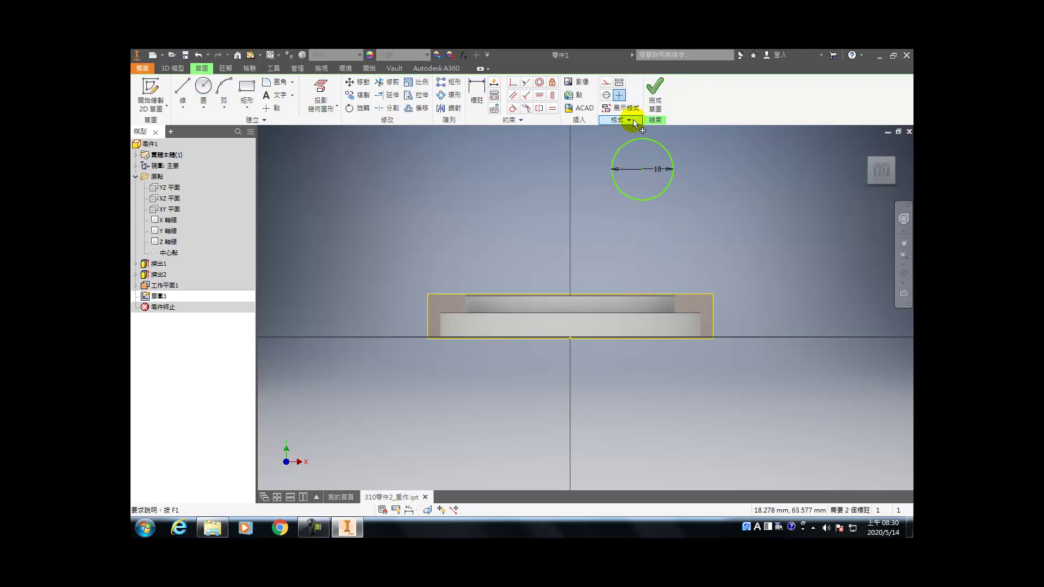
- Dimension the circle's centre horizontally 25 mm from the origin
key("d")
left_click(642, 169)
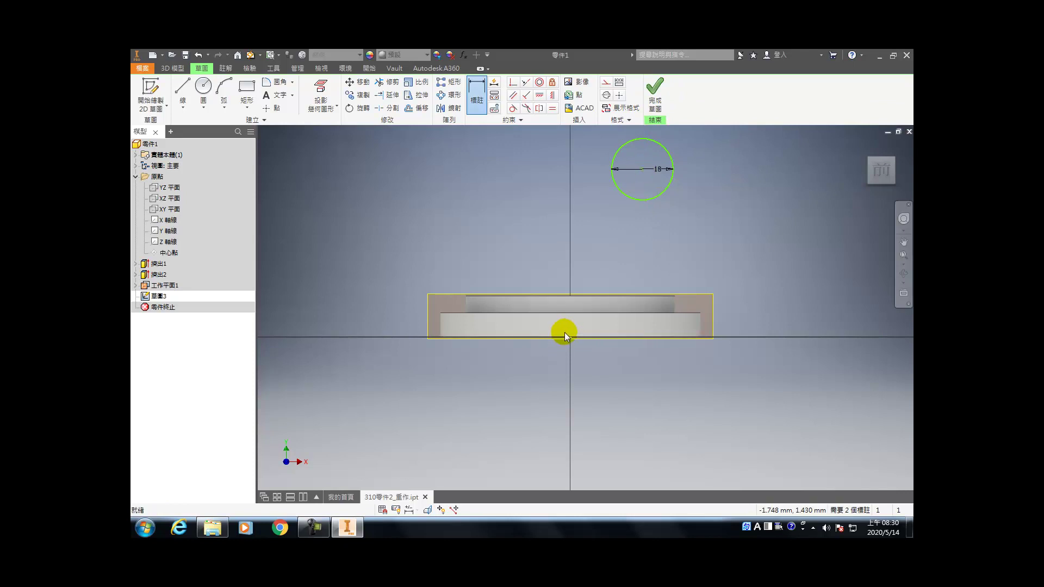
key("Escape")
left_click(602, 348)
key("d")
left_click(572, 336)
middle_click_drag(599, 311, 604, 385)
left_click(644, 243)
left_click(612, 188)
type("25")
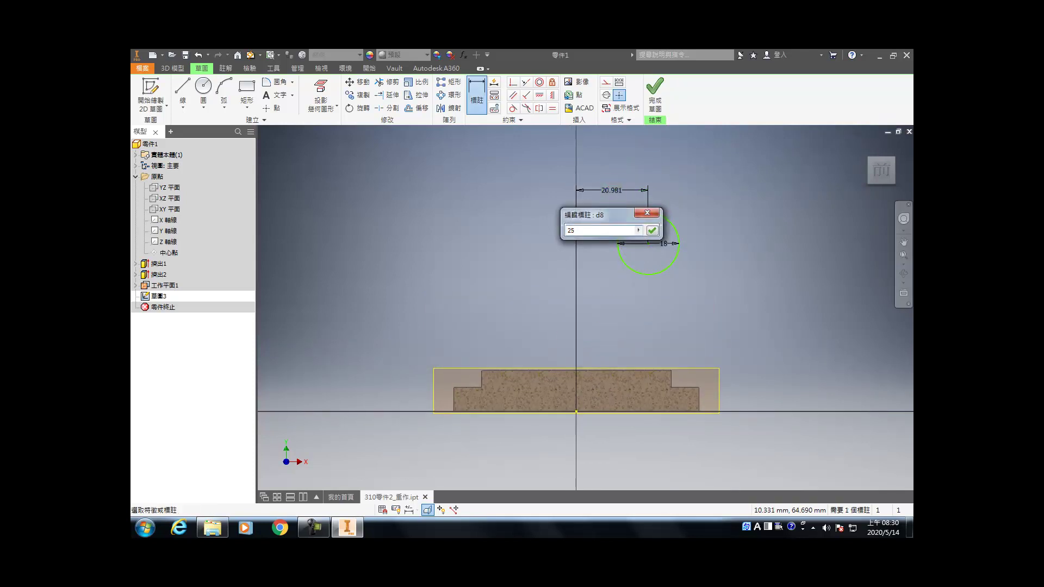
key("Return")
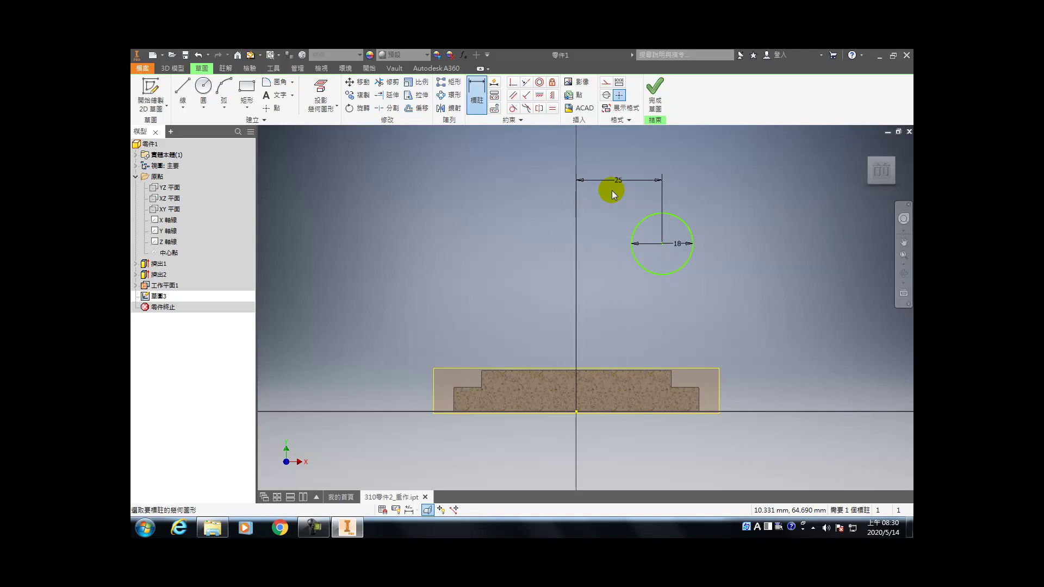
- Dimension the circle's centre vertically from the origin with the expression 46+38
left_click(662, 244)
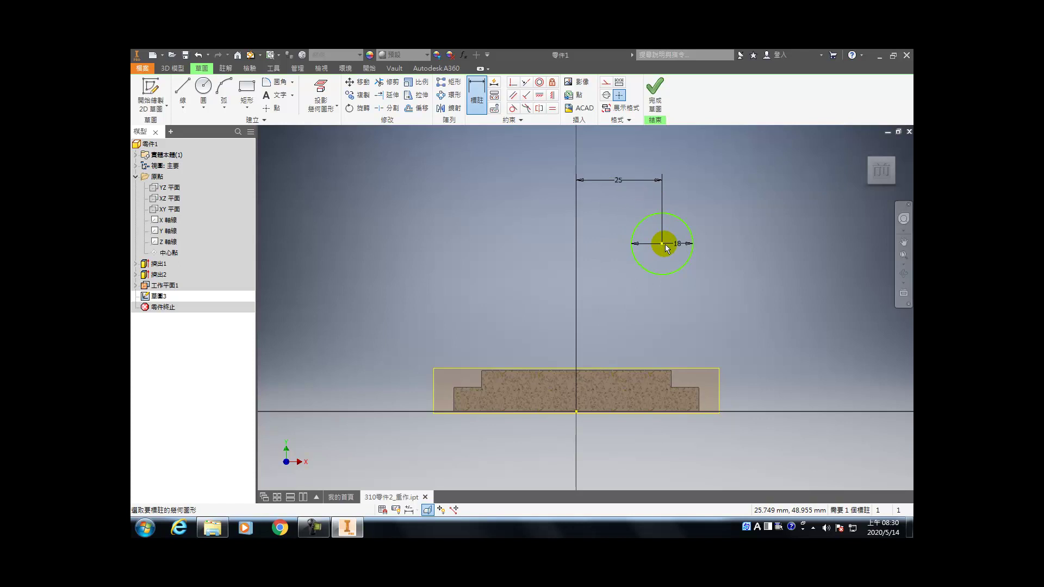
left_click(576, 412)
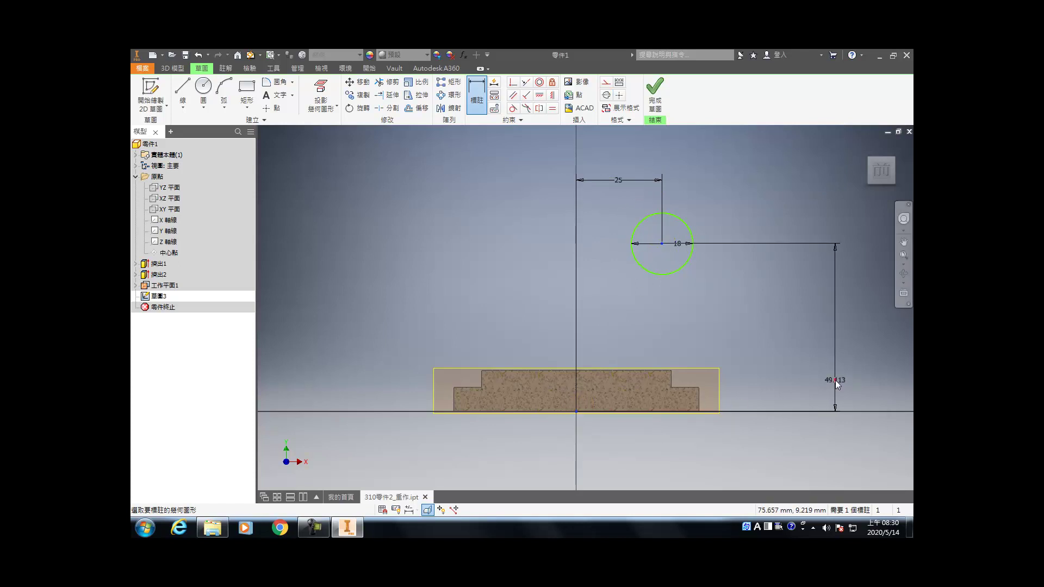
left_click(832, 380)
type("46+")
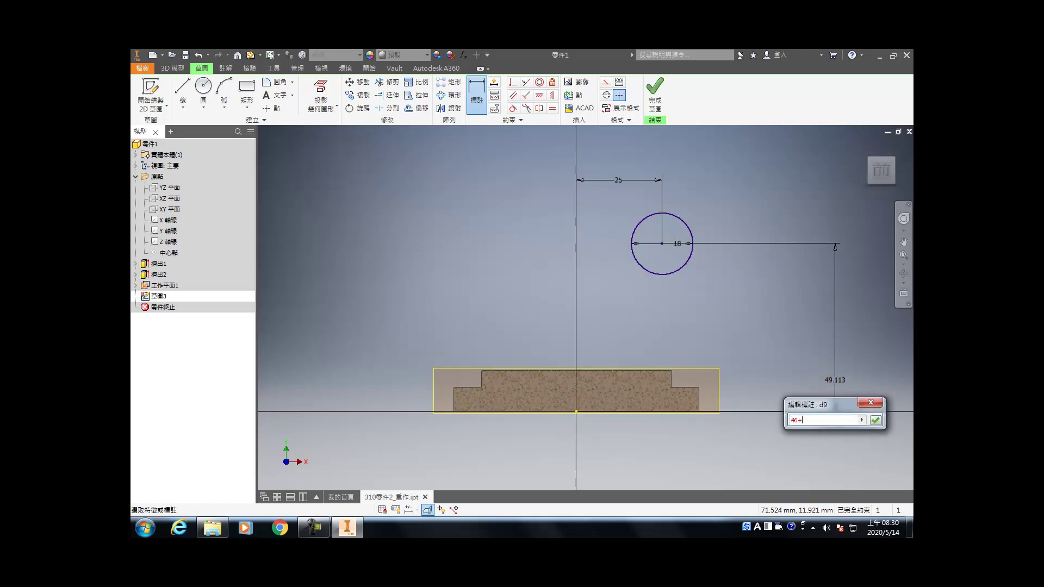
type("38")
key("Return")
scroll(653, 364, "down", 5)
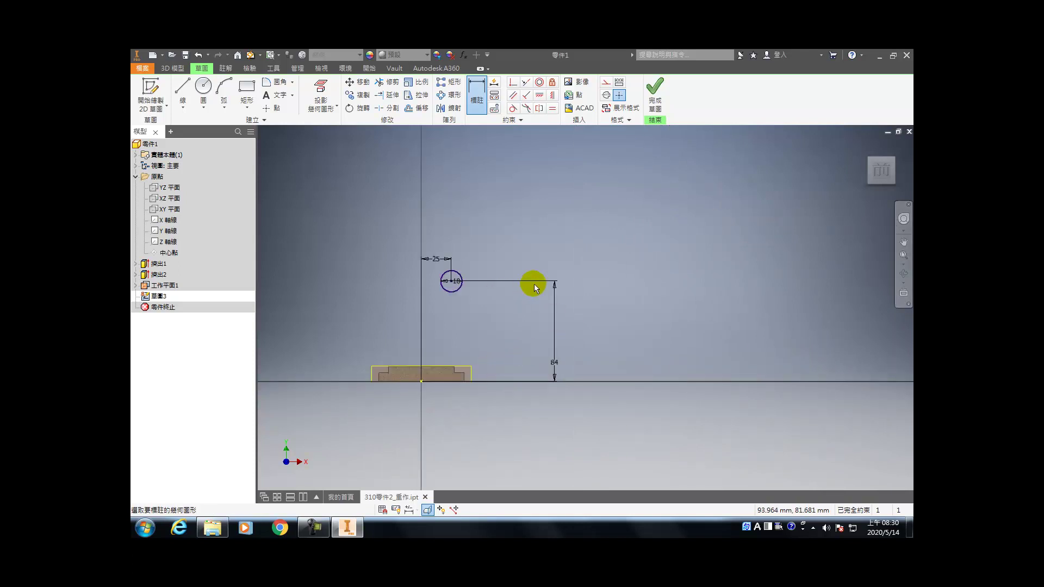
key("l")
scroll(429, 255, "up", 5)
left_click_drag(493, 215, 540, 237)
left_click(620, 340)
key("Escape")
left_click(568, 275)
key("Delete")
left_click(522, 224)
key("Delete")
- Draw a second 18 mm diameter circle beyond and slightly below the first one
left_click(203, 88)
left_click(564, 307)
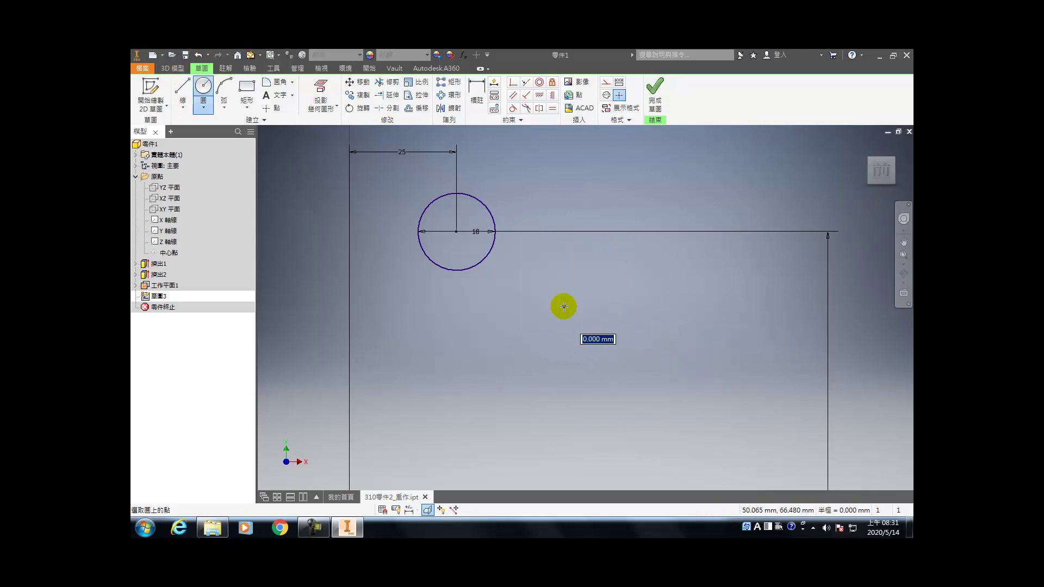
type("18")
key("Return")
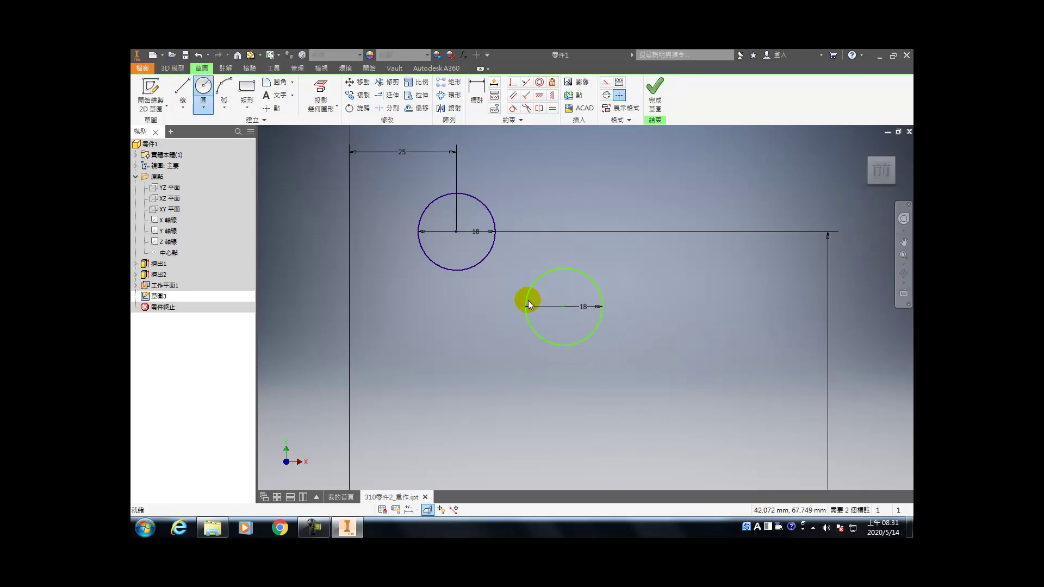
- Draw a short line from the first circle toward the second and make it tangent to both circles
key("l")
left_click(483, 202)
left_click(532, 231)
left_click(513, 107)
left_click(510, 217)
left_click(560, 270)
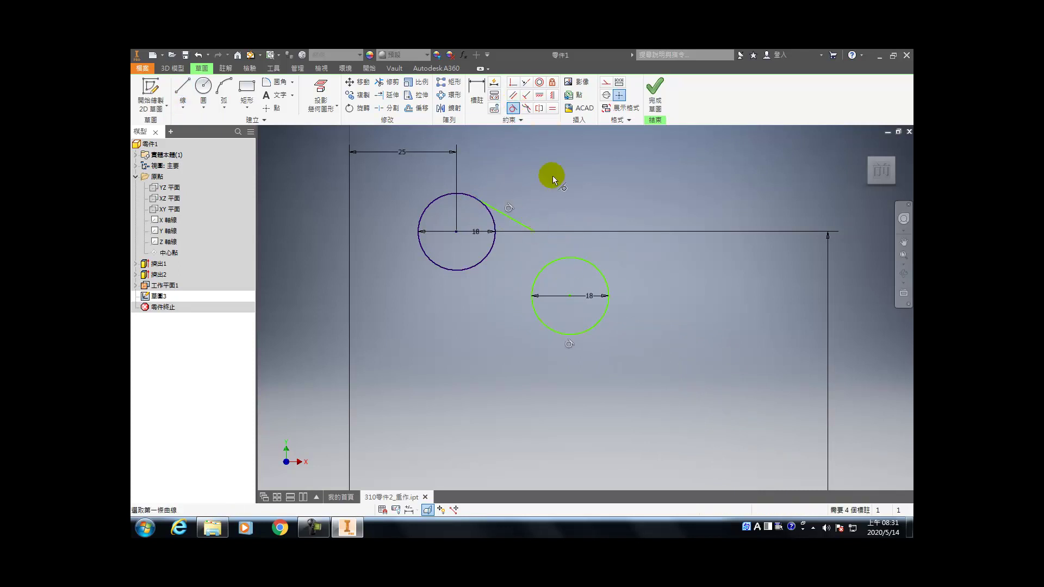
- Extend the tangent line until it meets the second circle
left_click(393, 95)
left_click(520, 226)
key("x")
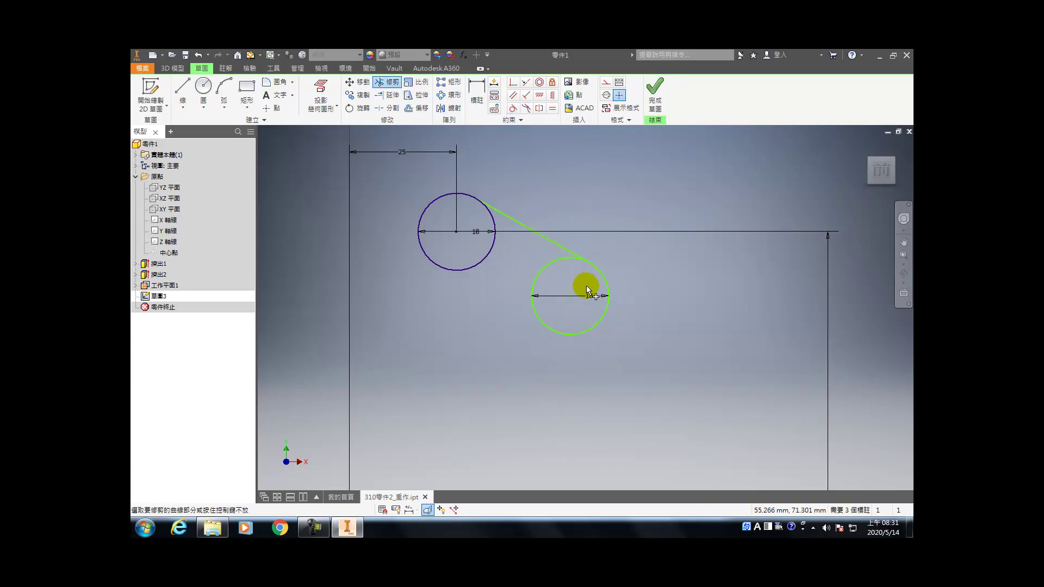
- Place a sketch point outside the two circles and dimension it 46 mm above the origin
scroll(592, 287, "up", 5)
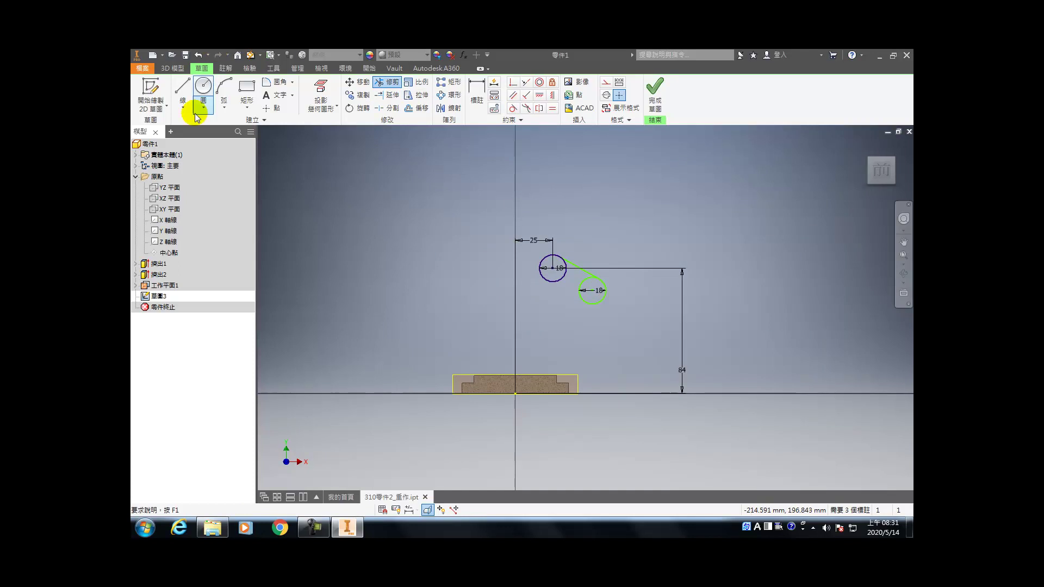
left_click(272, 108)
left_click(638, 318)
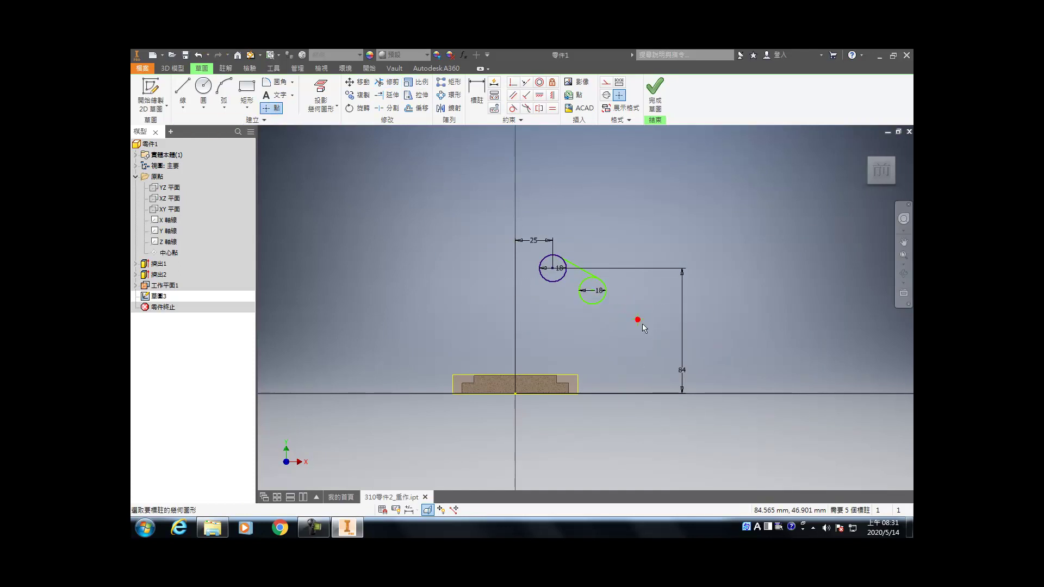
key("d")
left_click(637, 319)
left_click(515, 392)
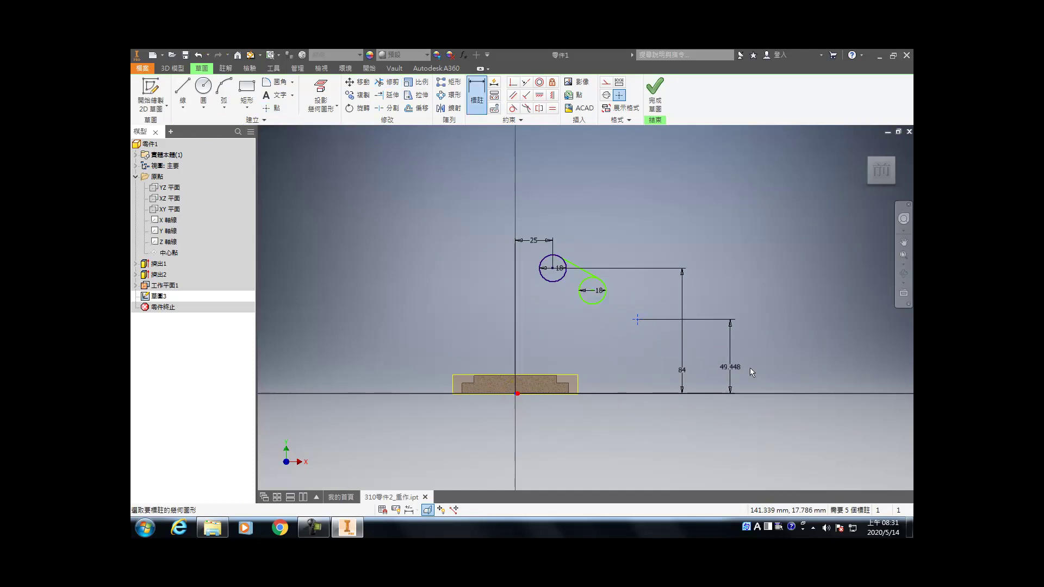
left_click(765, 359)
type("46")
left_click(764, 355)
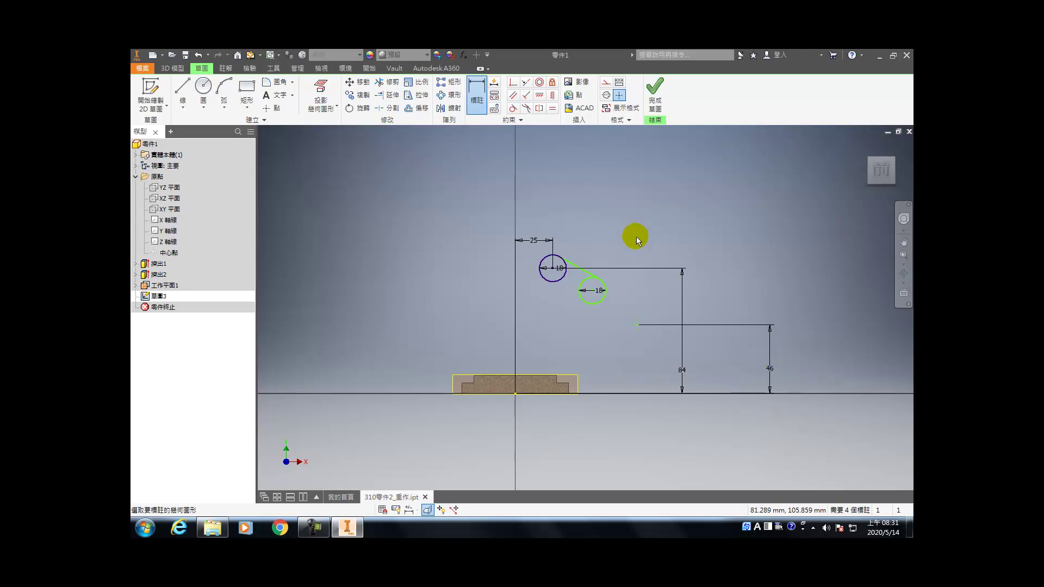
- Dimension the second circle's centre 20 mm vertically above the sketch point
left_click(592, 290)
left_click(774, 315)
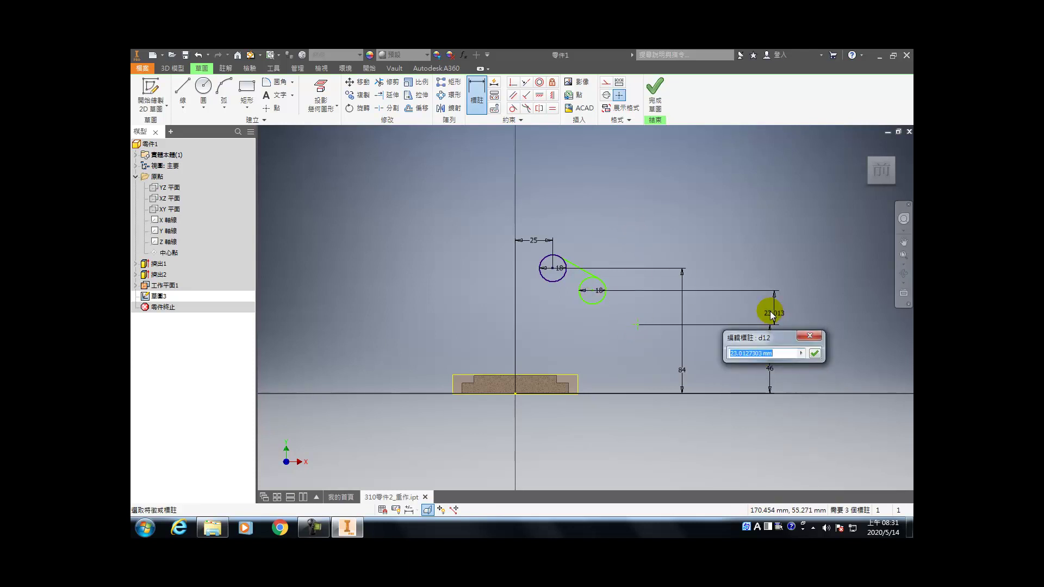
type("20")
key("Return")
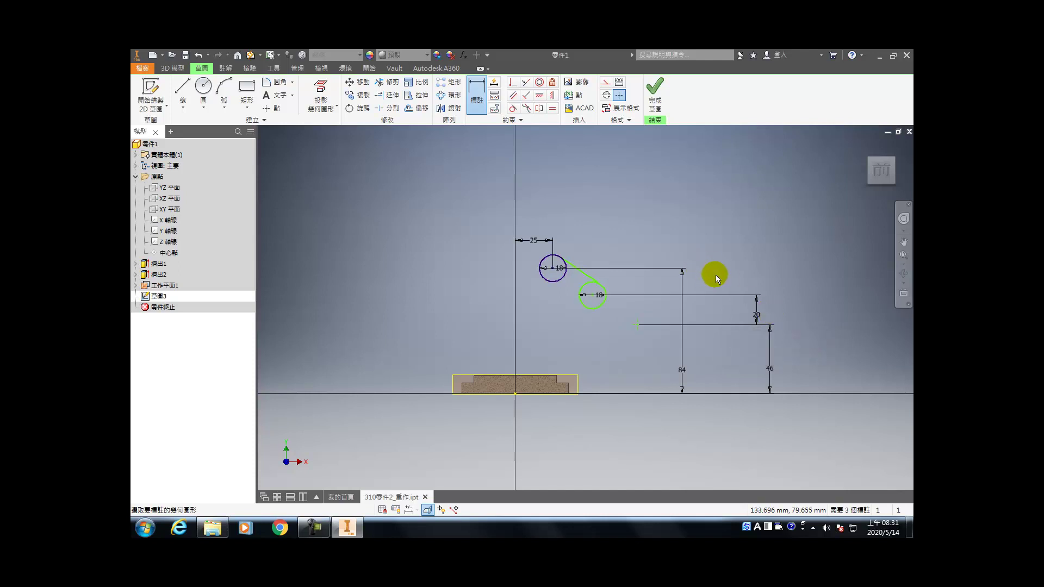
- Dimension the second circle's centre horizontally 45 mm from the origin
left_click(592, 295)
left_click(516, 393)
left_click(544, 197)
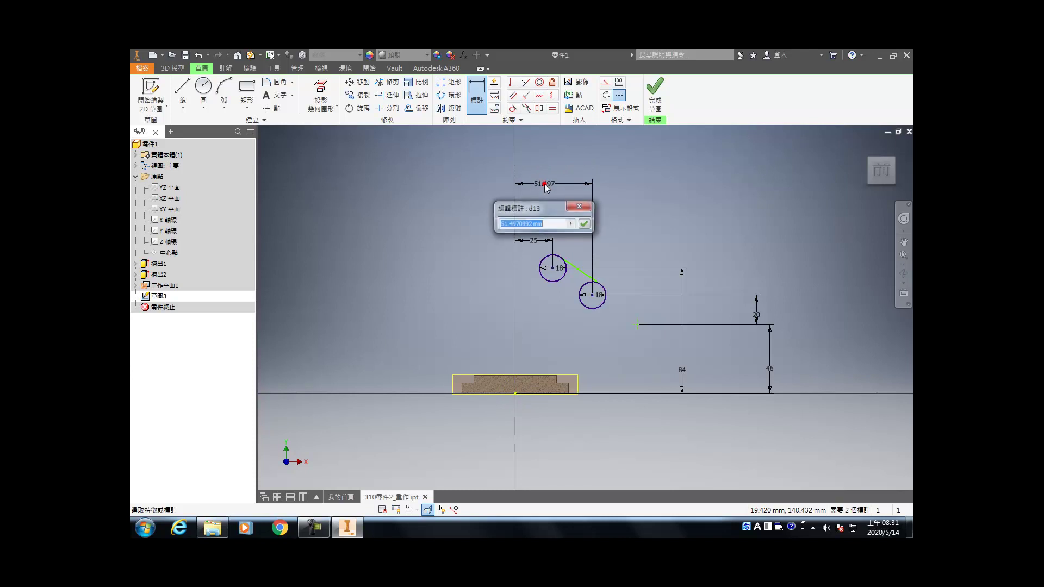
type("45")
key("Return")
- Apply a tangent constraint between the connecting line and the uppermost circle
left_click(503, 88)
left_click(513, 107)
left_click(574, 272)
left_click(564, 261)
left_click(597, 311)
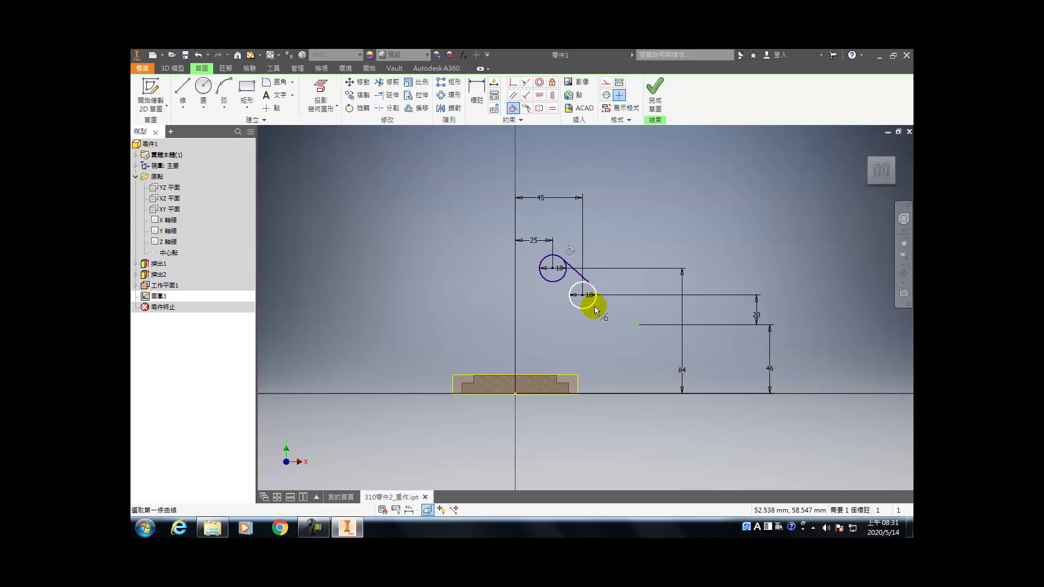
- Draw a third 18 mm diameter circle just above the stepped disc, below the other two circles
key("c")
left_click(561, 347)
left_click(561, 347)
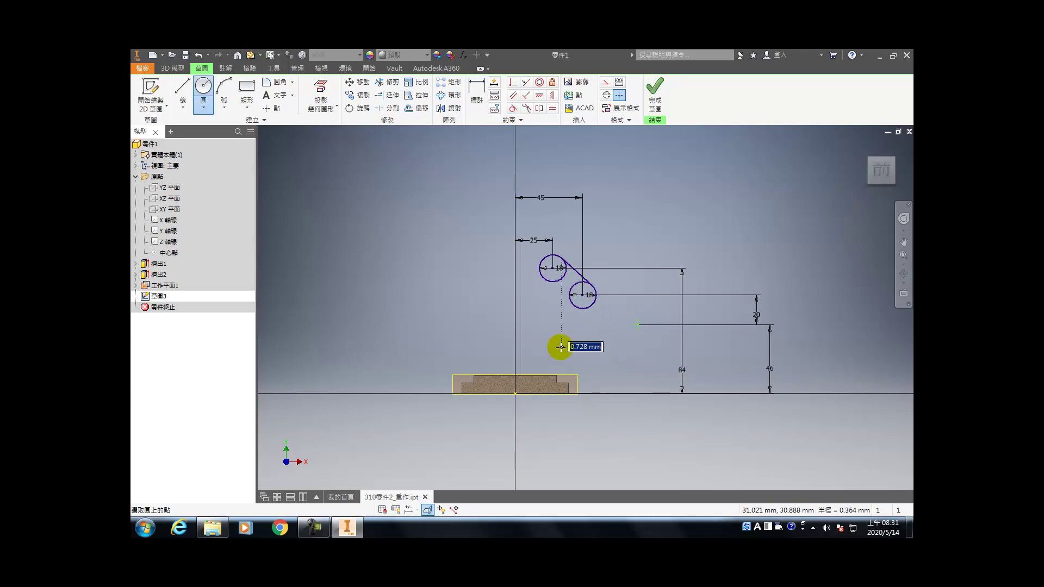
type("18")
key("Return")
- Draw a line from the third circle to the second circle and make it tangent to both
key("l")
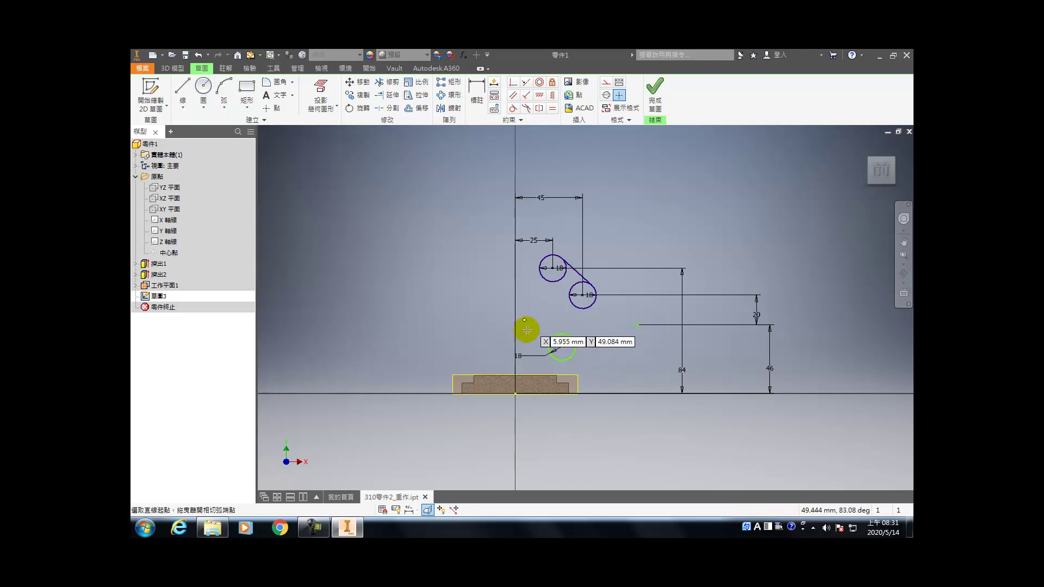
left_click(573, 357)
left_click(596, 299)
key("Escape")
left_click(513, 107)
left_click(582, 306)
left_click(584, 306)
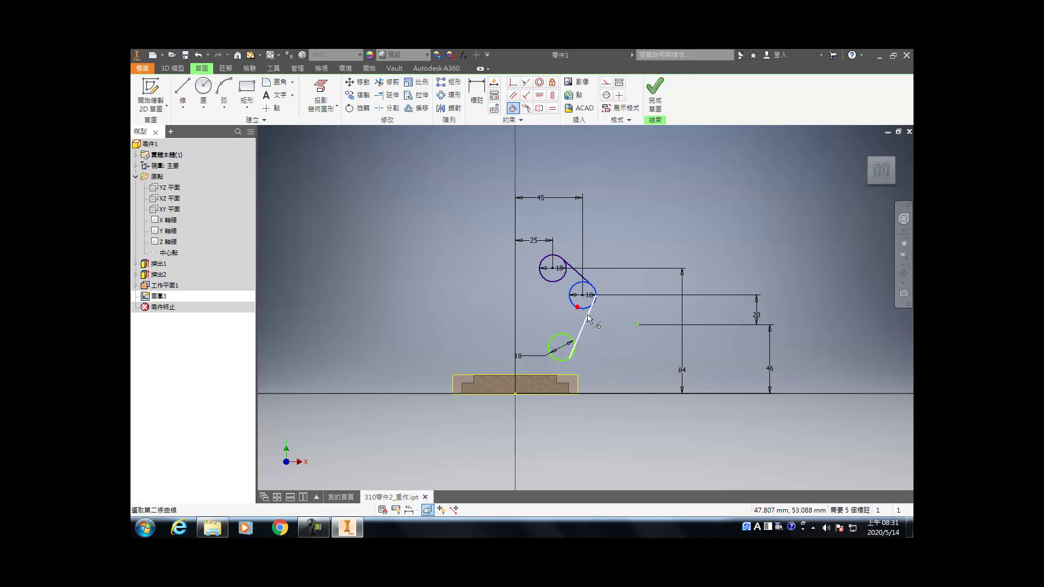
left_click(578, 342)
left_click(551, 340)
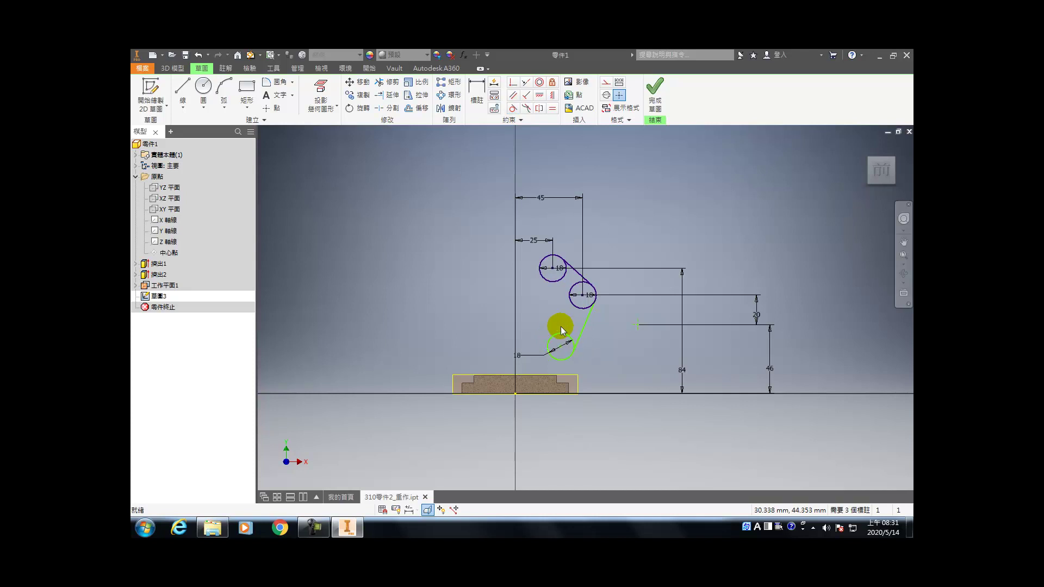
- Align the third circle's centre vertically with the first circle's centre
key("d")
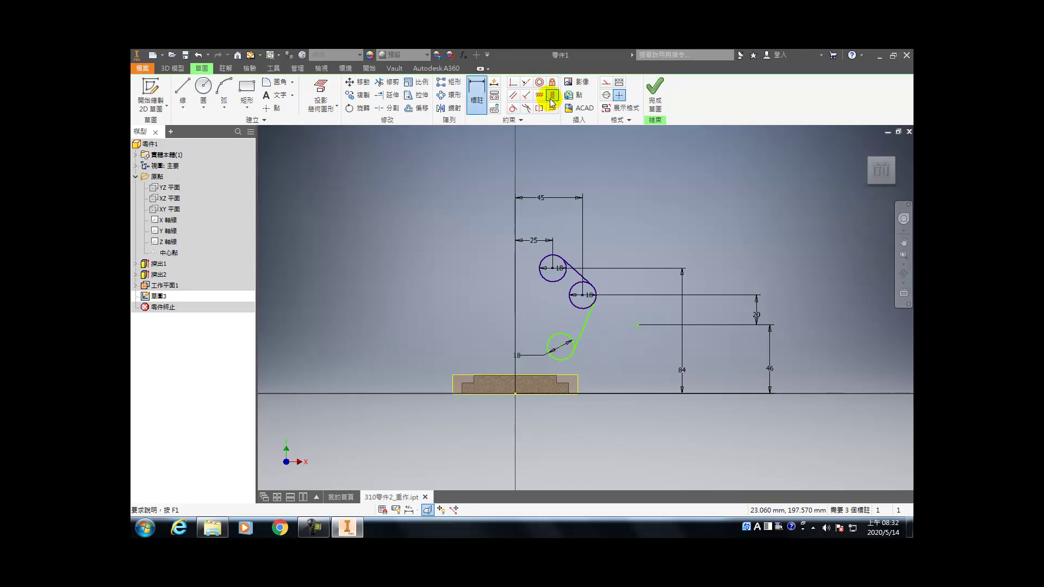
left_click(551, 97)
left_click(552, 268)
left_click(562, 347)
key("Escape")
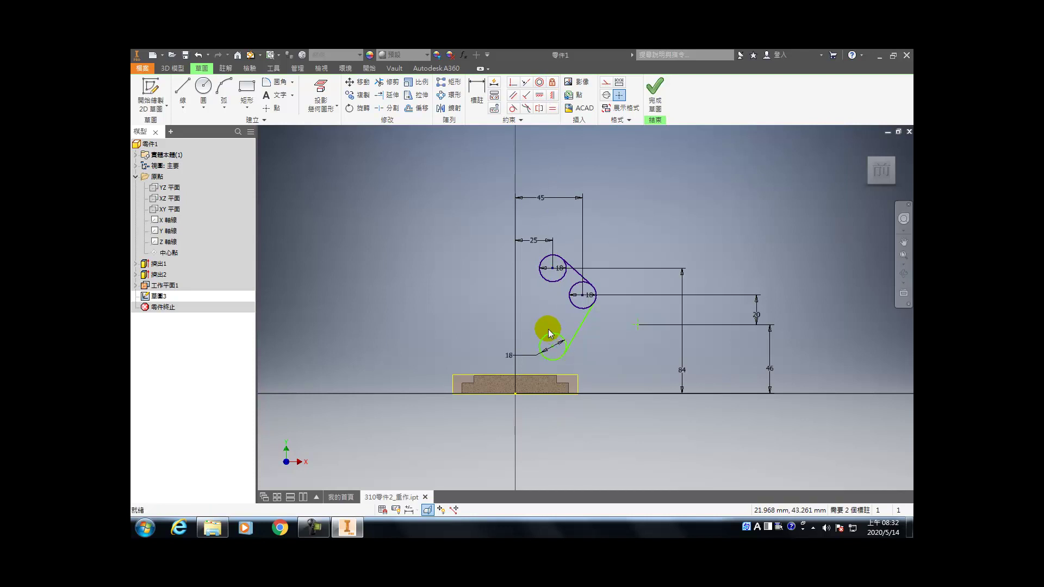
- Dimension the third circle's centre 24 mm vertically below the sketch point
key("d")
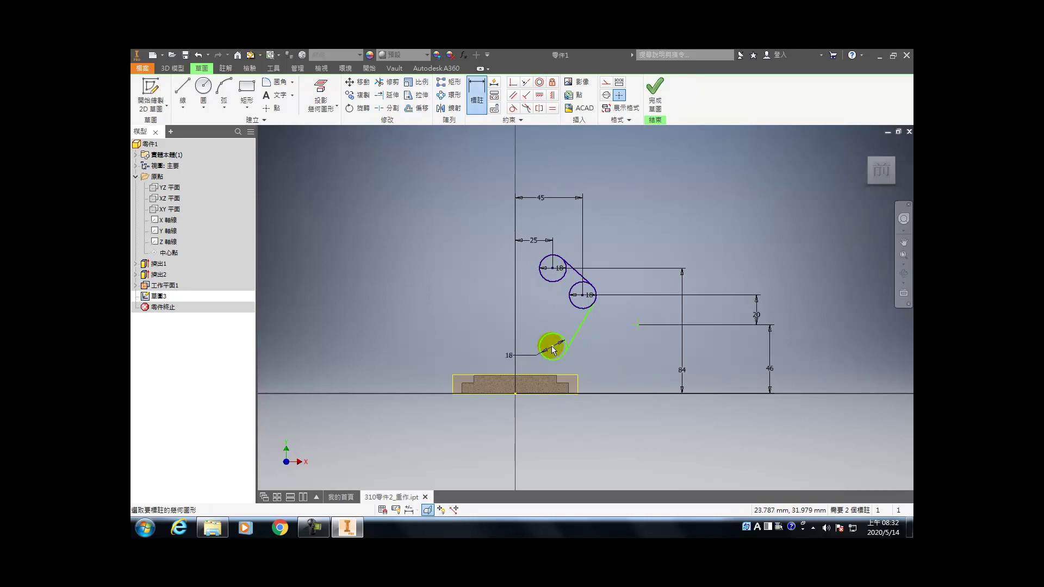
left_click(631, 329)
left_click(726, 369)
type("24")
left_click(705, 333)
left_click(600, 202)
scroll(551, 401, "up", 5)
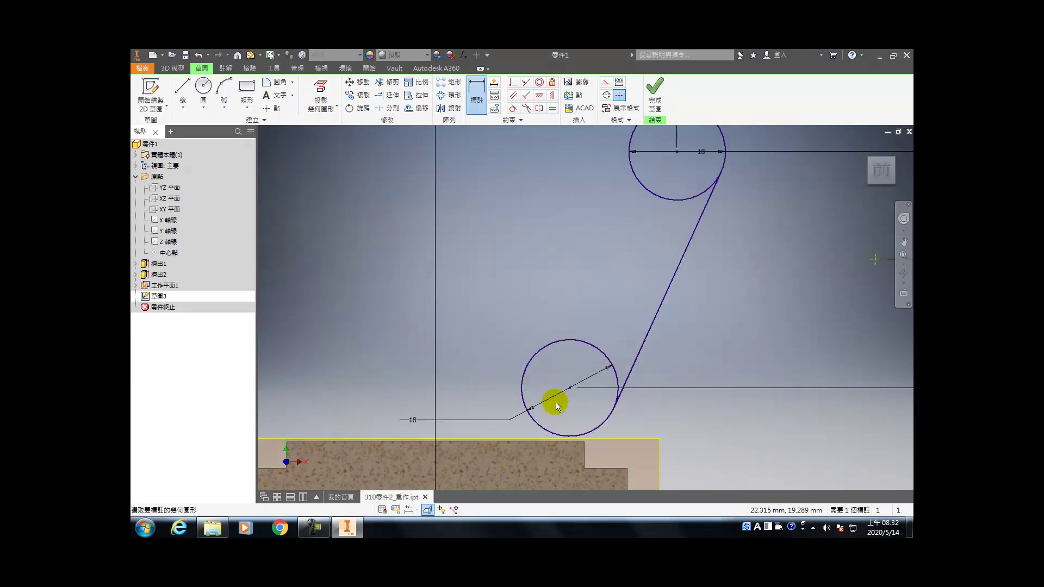
scroll(575, 427, "down", 4)
scroll(583, 441, "up", 4)
scroll(583, 440, "down", 4)
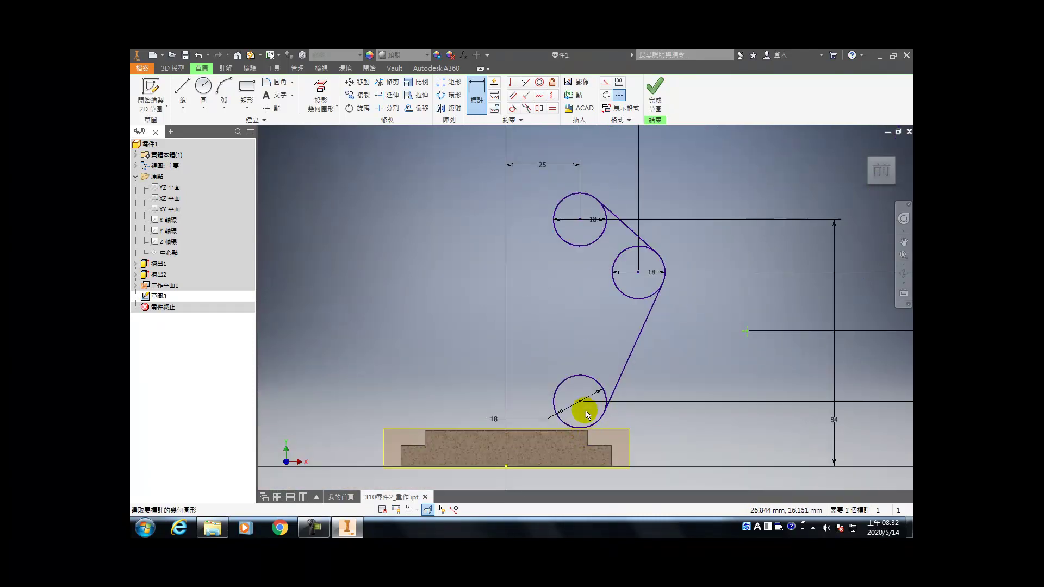
scroll(402, 357, "down", 3)
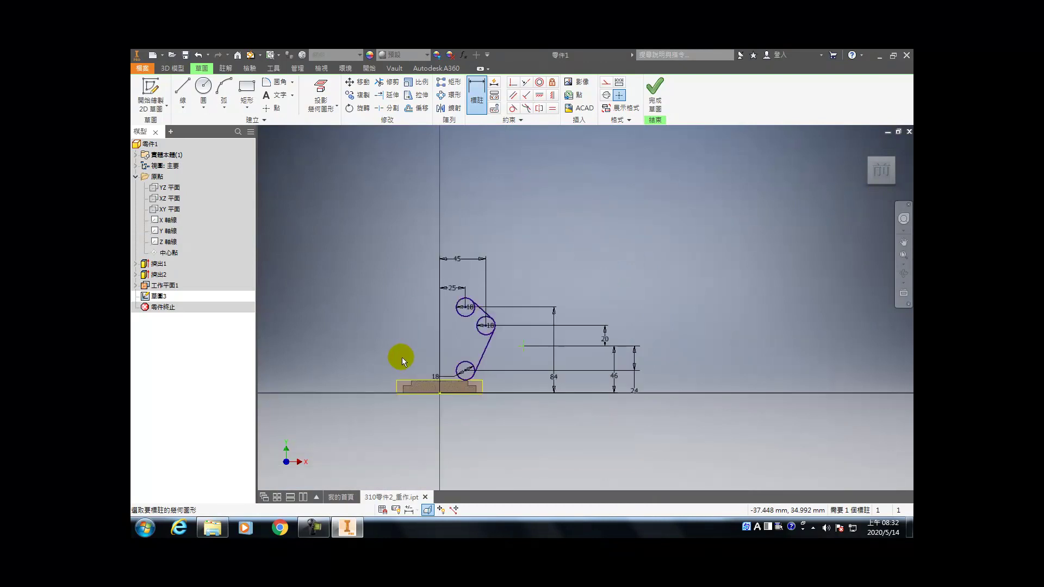
- Draw a fourth 18 mm diameter circle above the disc, on the opposite side of the vertical axis
scroll(396, 350, "up", 4)
key("c")
left_click(395, 372)
type("18")
key("Return")
- Draw a line from the fourth circle's underside to the third circle's underside and make it tangent to the circles
key("l")
mouse_move(378, 401)
left_mouse_down()
mouse_move(540, 415)
mouse_move(634, 430)
mouse_move(631, 438)
left_mouse_up()
key("Escape")
left_click(513, 108)
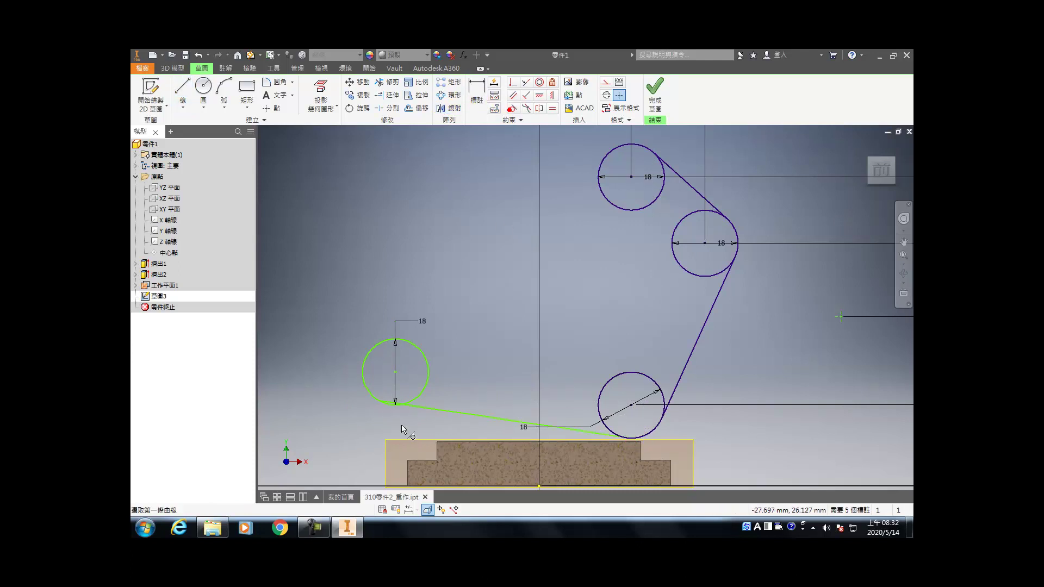
left_click(424, 392)
left_click(604, 396)
left_click(455, 387)
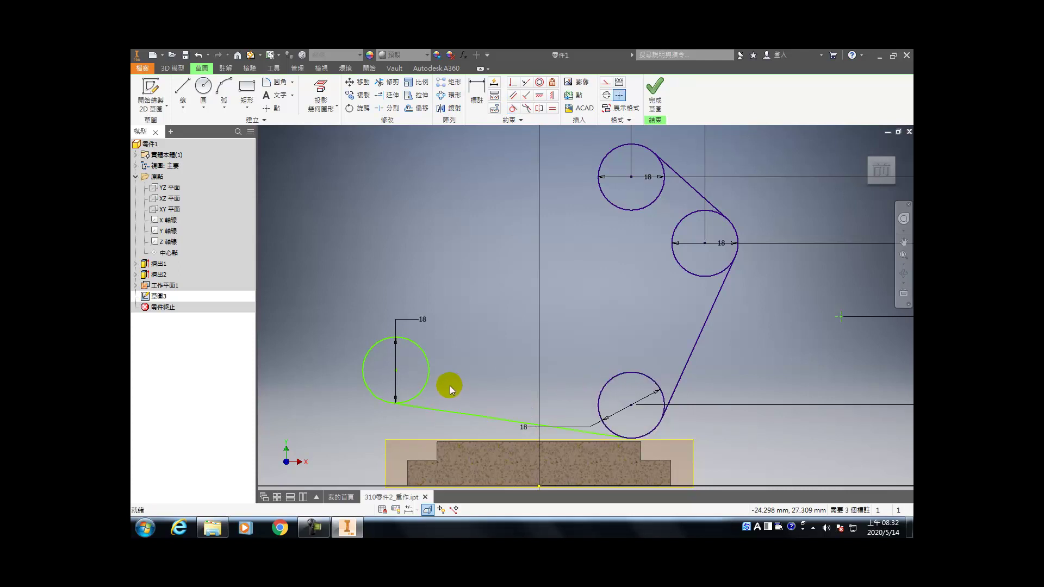
- Trim away the inner portions of the second and third circles between their tangent lines
key("x")
left_click(641, 369)
left_click(680, 221)
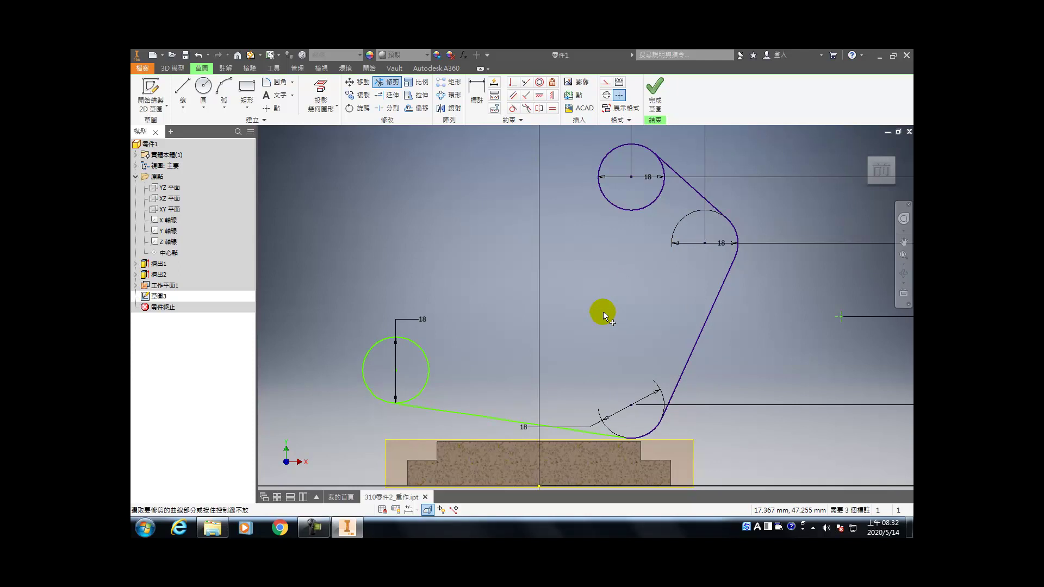
- Dimension the fourth circle's centre 7.5 mm vertically below the sketch point
scroll(593, 340, "down", 3)
key("d")
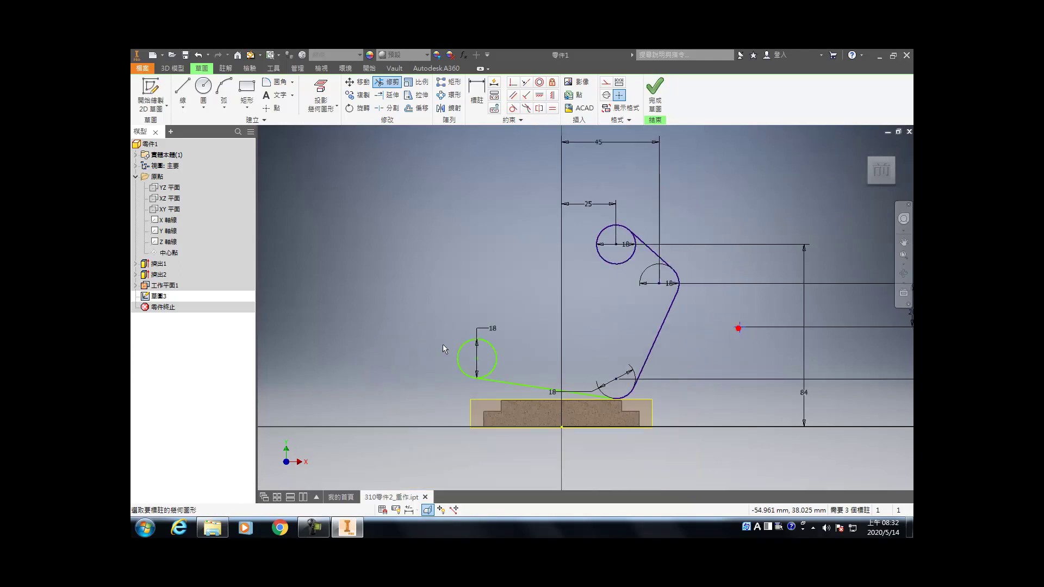
left_click(477, 360)
key("Return")
left_click(737, 326)
left_click(329, 338)
type("7")
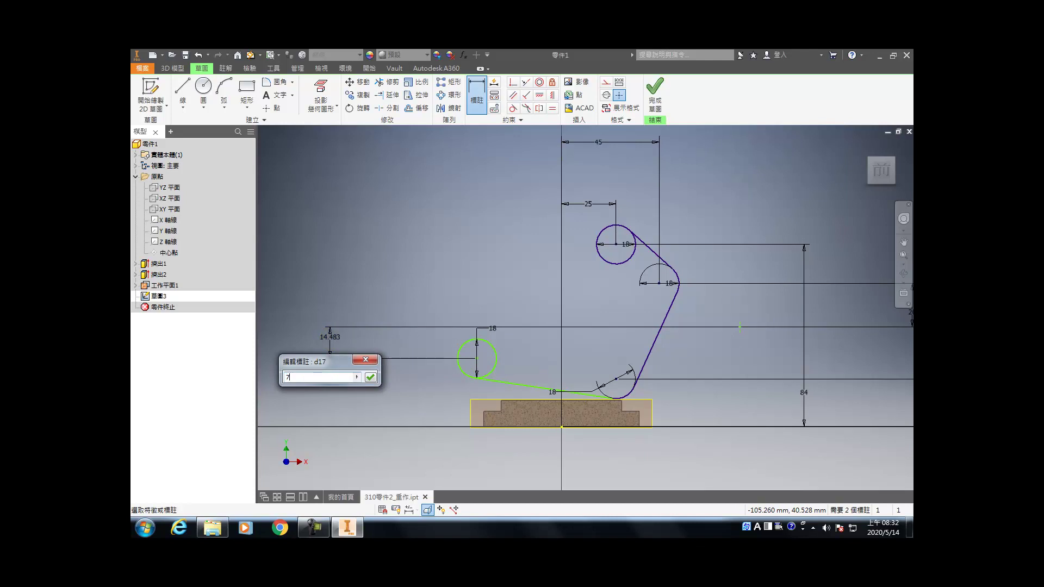
type(".5")
key("Return")
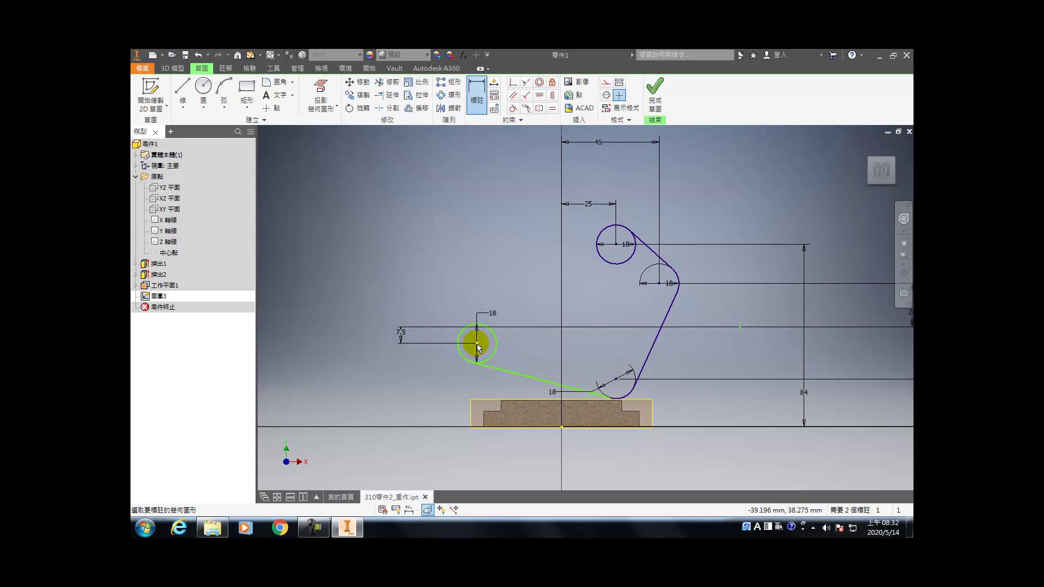
- Dimension the fourth circle's centre 30 mm horizontally from the origin
left_click(561, 427)
left_click(551, 463)
type("30")
key("Return")
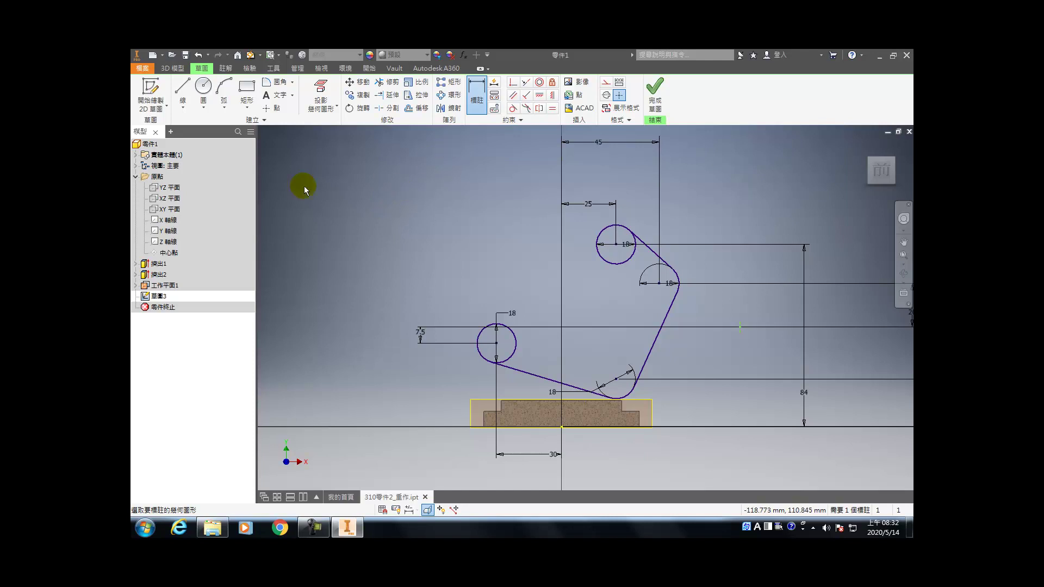
- Draw a three-point arc with a 38 mm radius from the uppermost circle to a point above the fourth circle
left_click(224, 92)
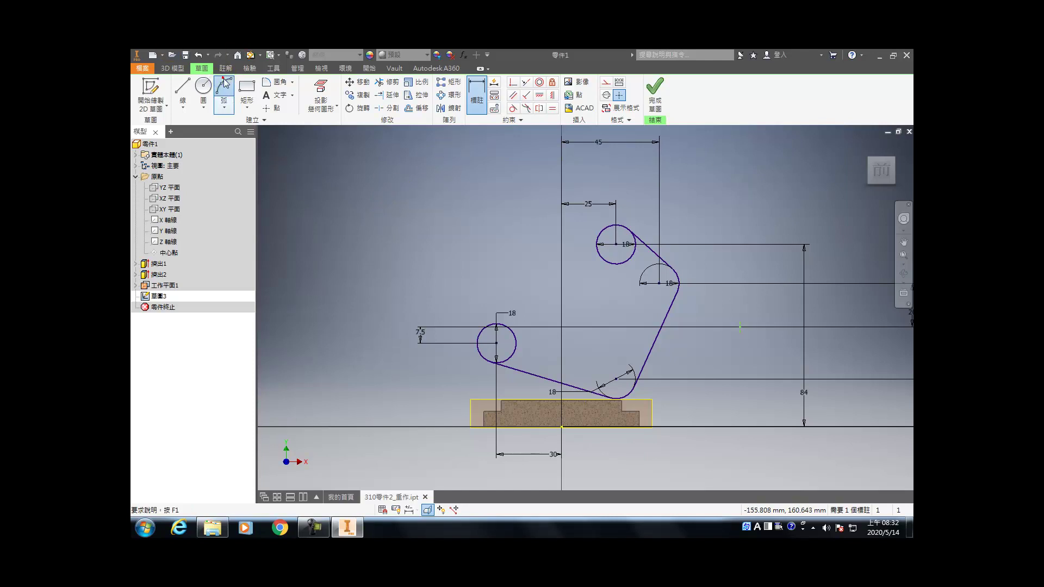
left_click(605, 227)
left_click(498, 266)
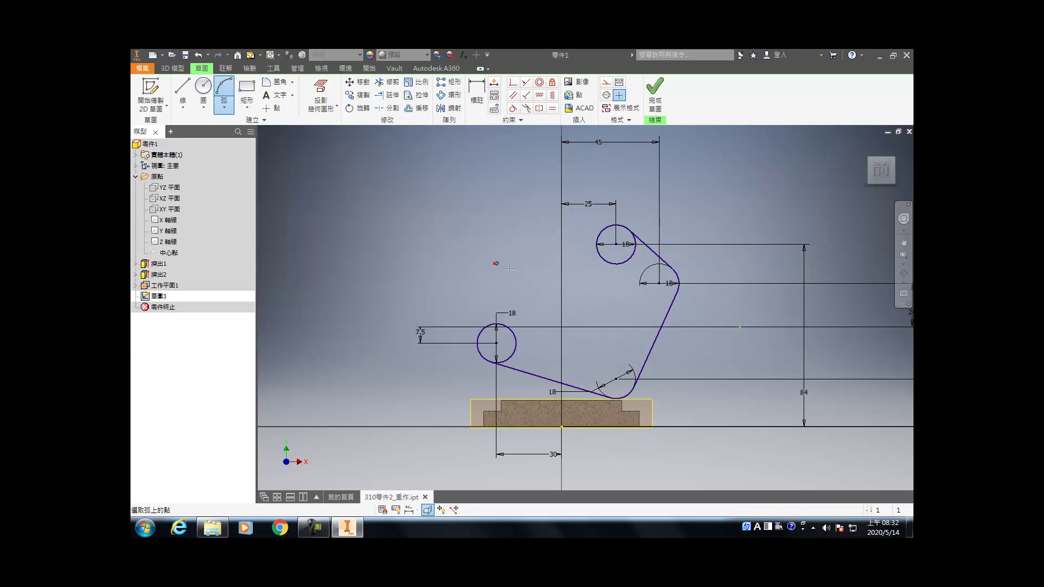
left_click(547, 263)
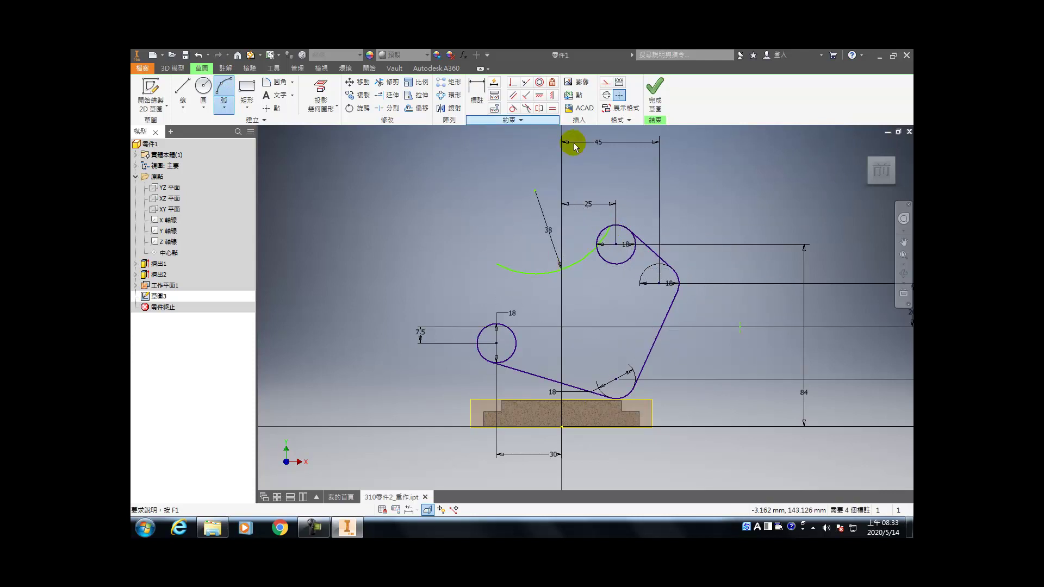
- Dimension the 38 mm arc's centre 50 mm vertically above the sketch point
key("d")
left_click(535, 193)
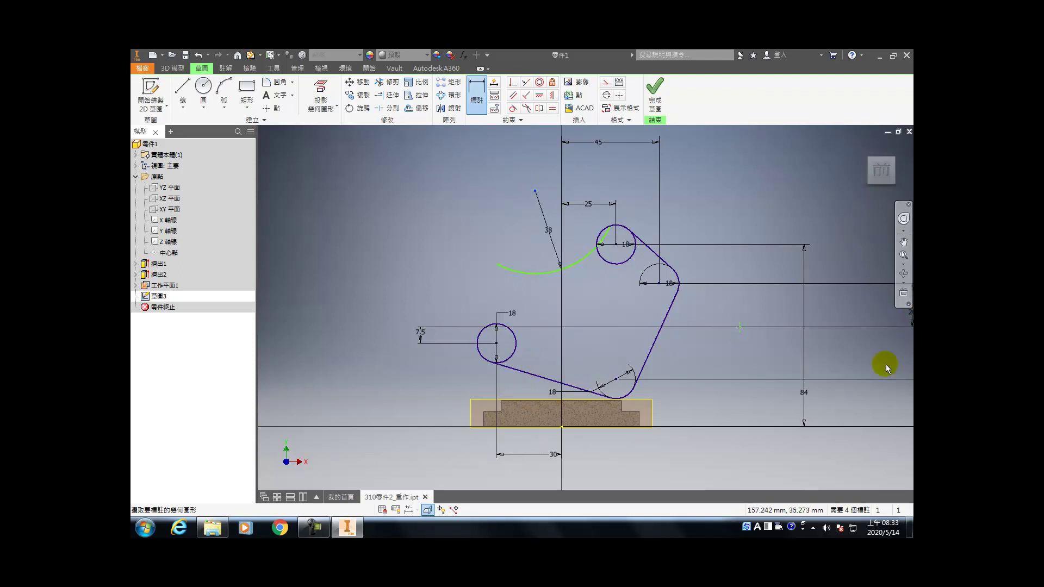
left_click(734, 326)
left_click(535, 191)
left_click(270, 291)
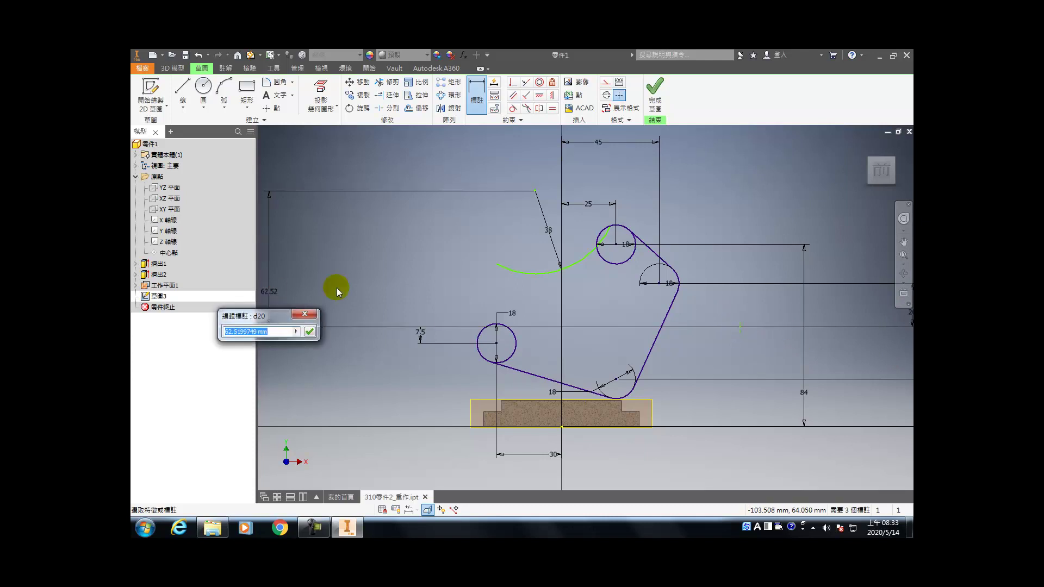
type("50")
key("Return")
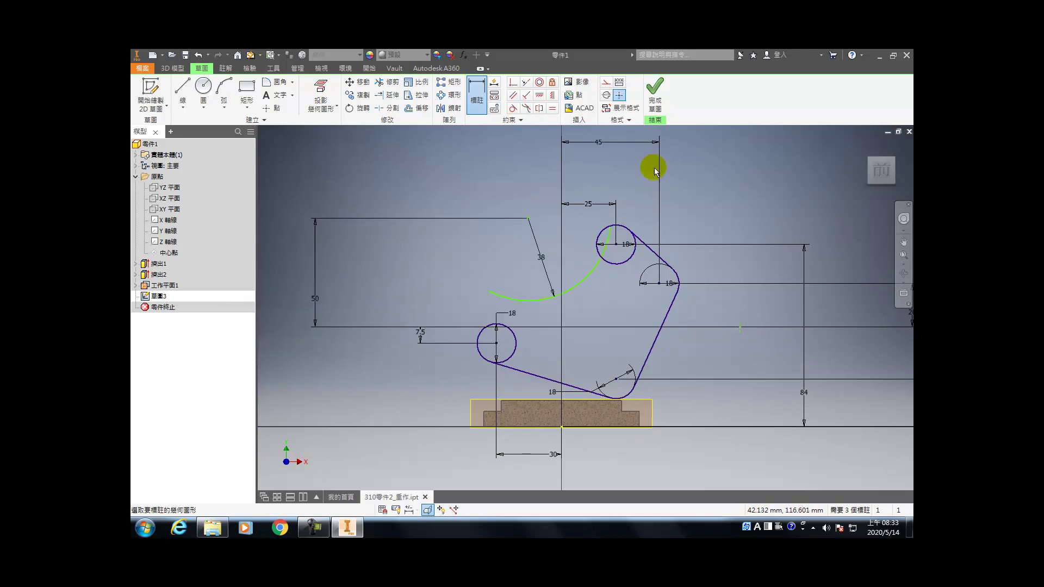
- Make the 38 mm arc tangent to the uppermost 18 mm circle
left_click(513, 108)
left_click(598, 258)
left_click(598, 253)
- Trim away the inner portion of the uppermost circle between the arc and the tangent line
key("x")
key("c")
key("Escape")
key("c")
key("Escape")
key("x")
left_click(610, 264)
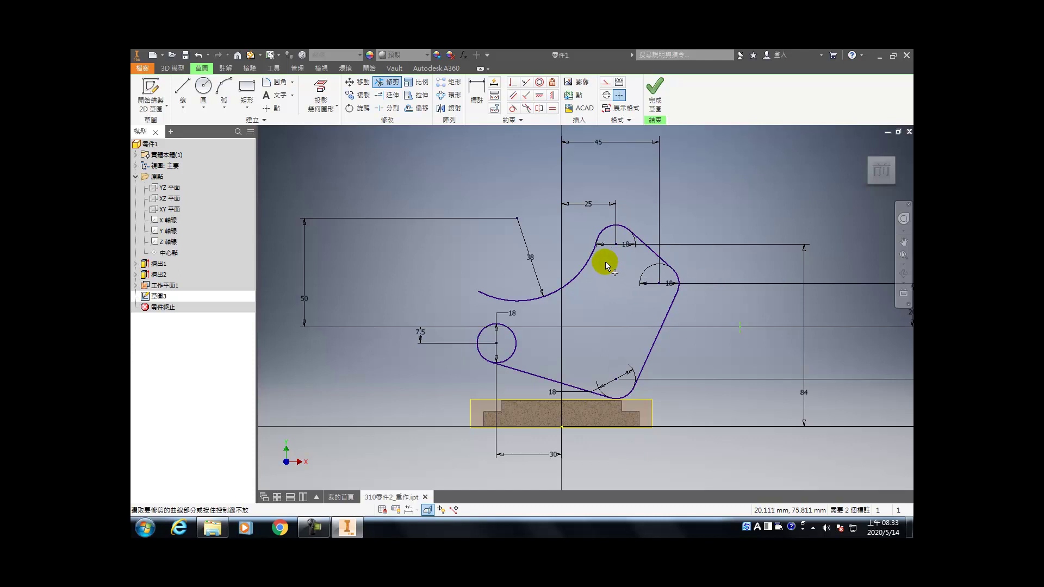
- Draw an 8 mm diameter circle beside the free end of the 38 mm arc
key("c")
left_click(464, 296)
type("8")
key("Return")
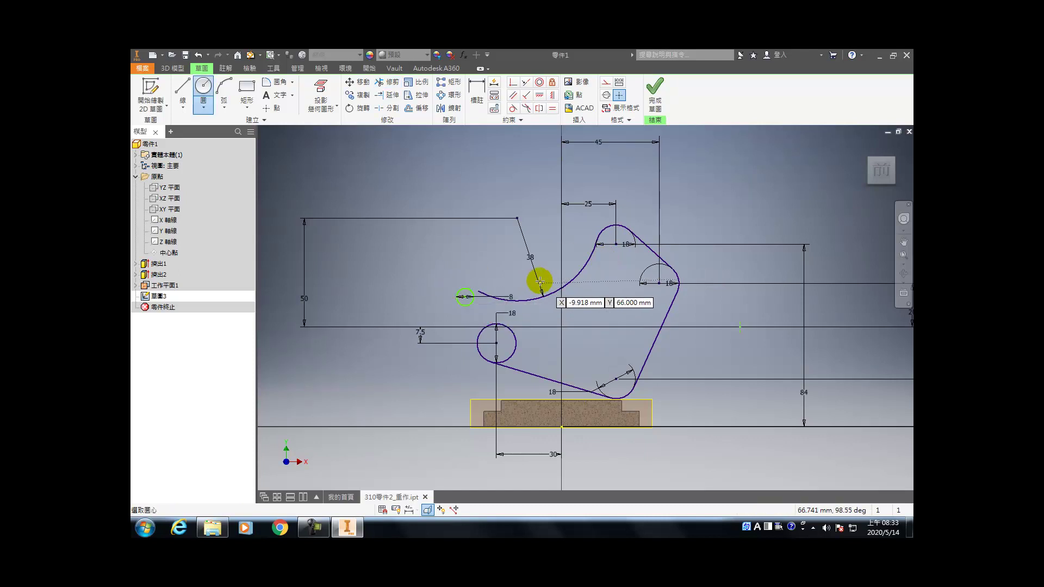
- Dimension the 8 mm circle's centre 14 mm vertically above the sketch point
key("Escape")
key("d")
left_click(464, 297)
left_click(740, 325)
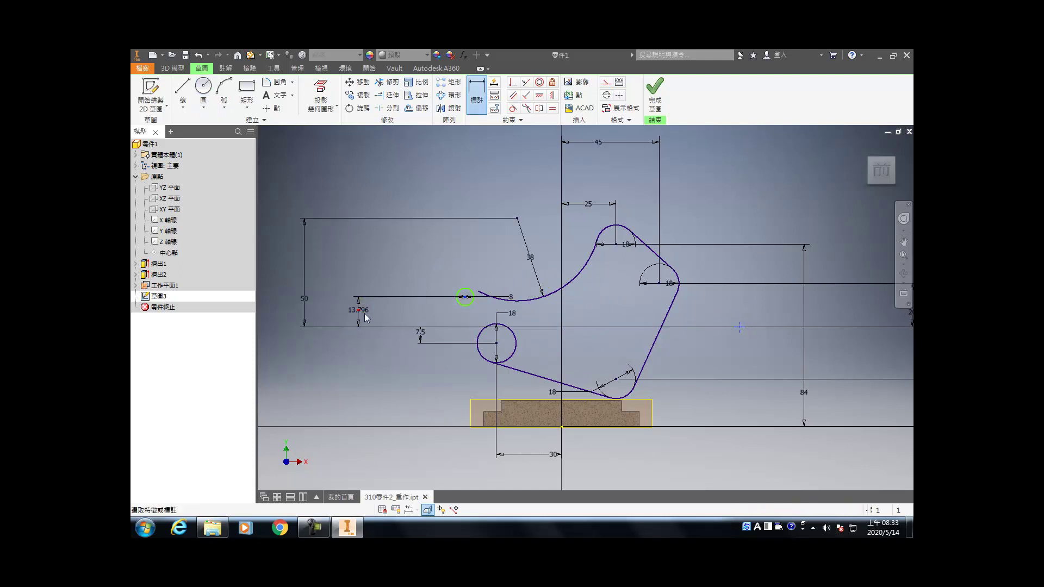
left_click(360, 313)
type("14")
key("Return")
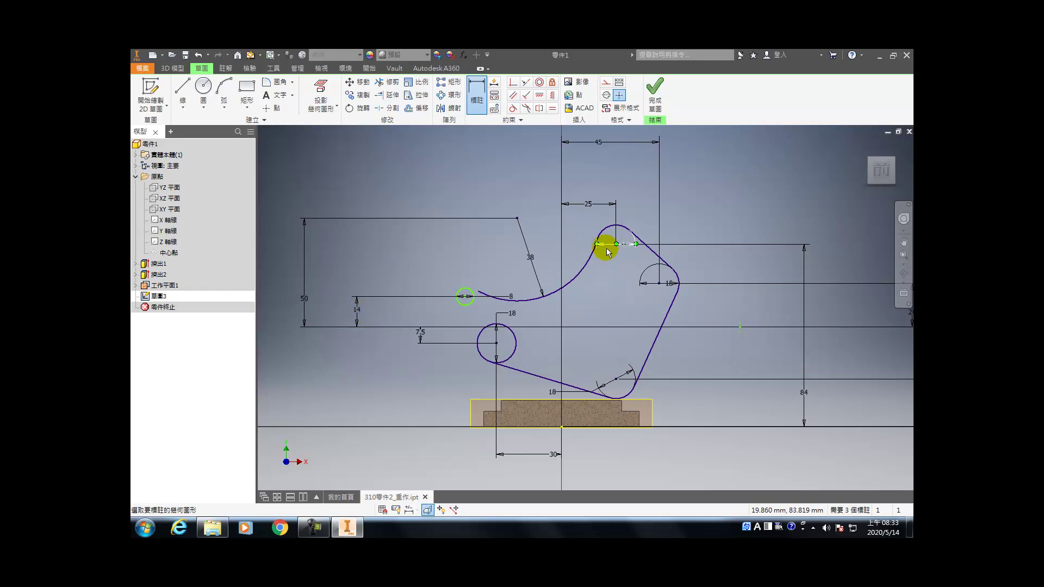
- Make the 8 mm circle tangent to the 38 mm arc
scroll(492, 243, "down", 3)
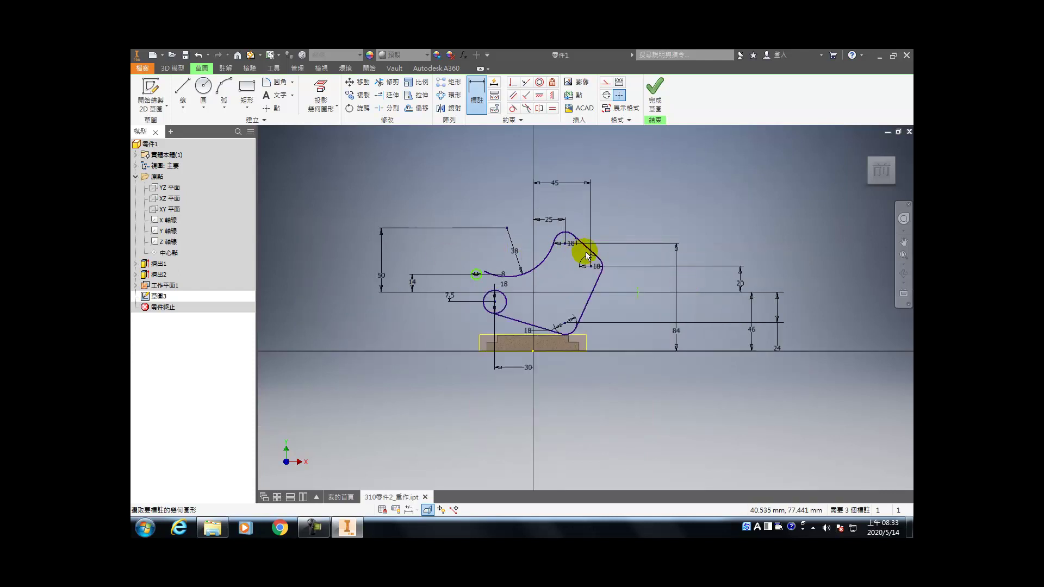
scroll(488, 259, "up", 3)
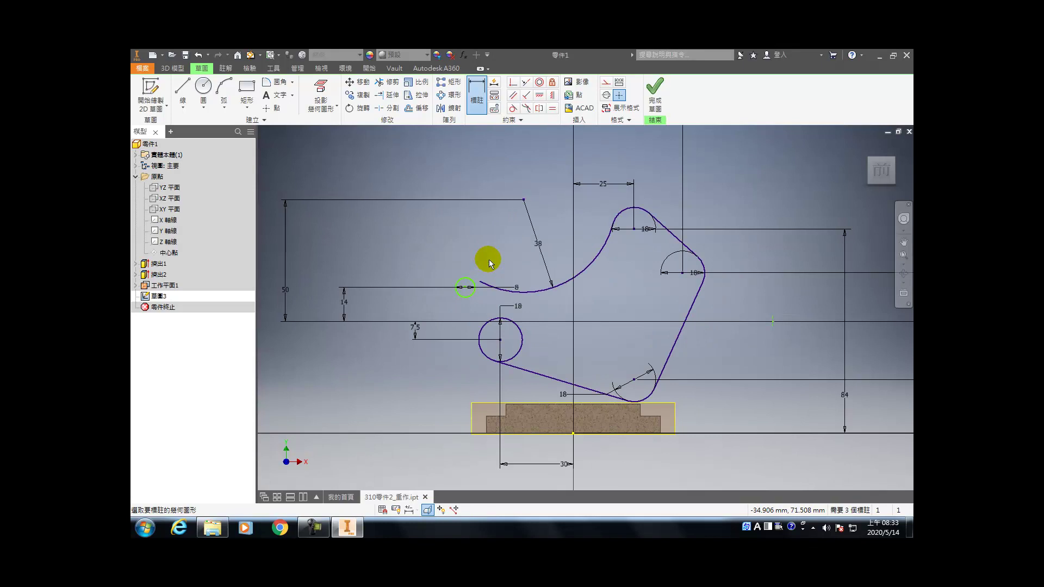
scroll(488, 259, "up", 1)
scroll(488, 259, "down", 2)
left_click(512, 108)
left_click(479, 277)
left_click(480, 278)
scroll(513, 277, "down", 5)
- Extend the free end of the 38 mm arc to meet the 8 mm circle
left_click(381, 82)
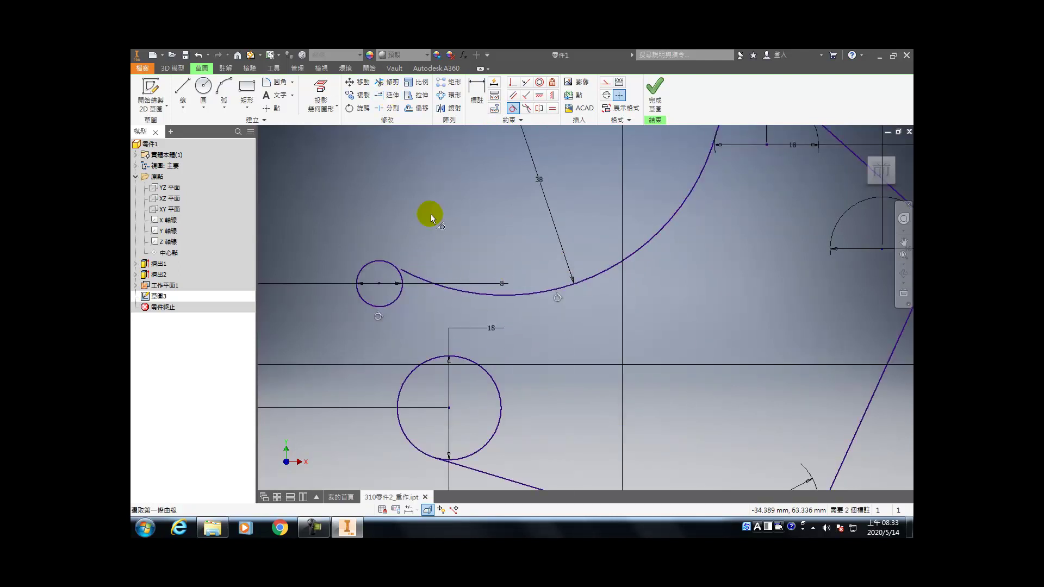
left_click(386, 94)
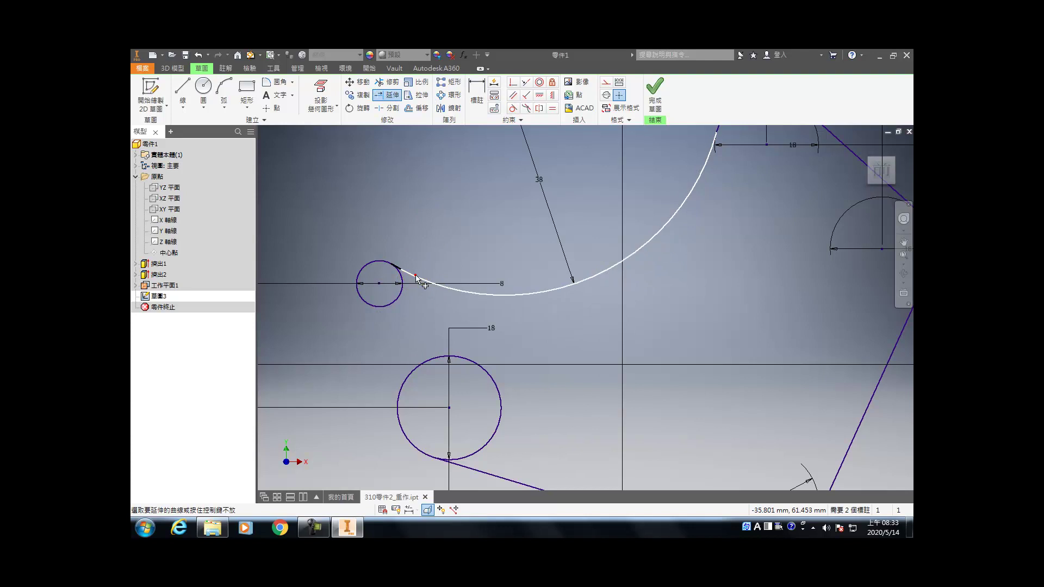
left_click(416, 275)
scroll(416, 278, "up", 5)
key("x")
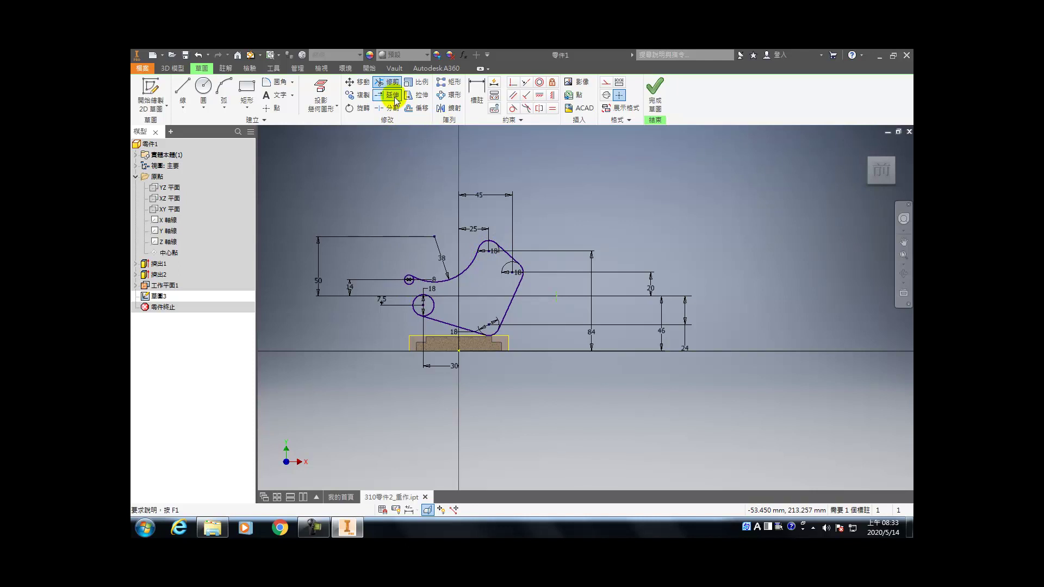
left_click(416, 108)
key("Escape")
left_click(224, 93)
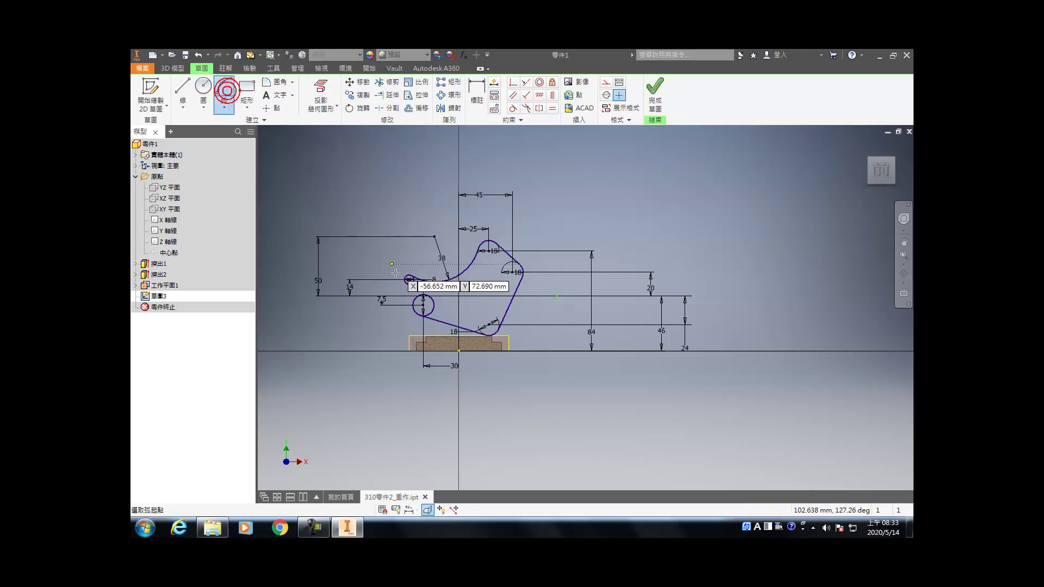
scroll(419, 286, "down", 5)
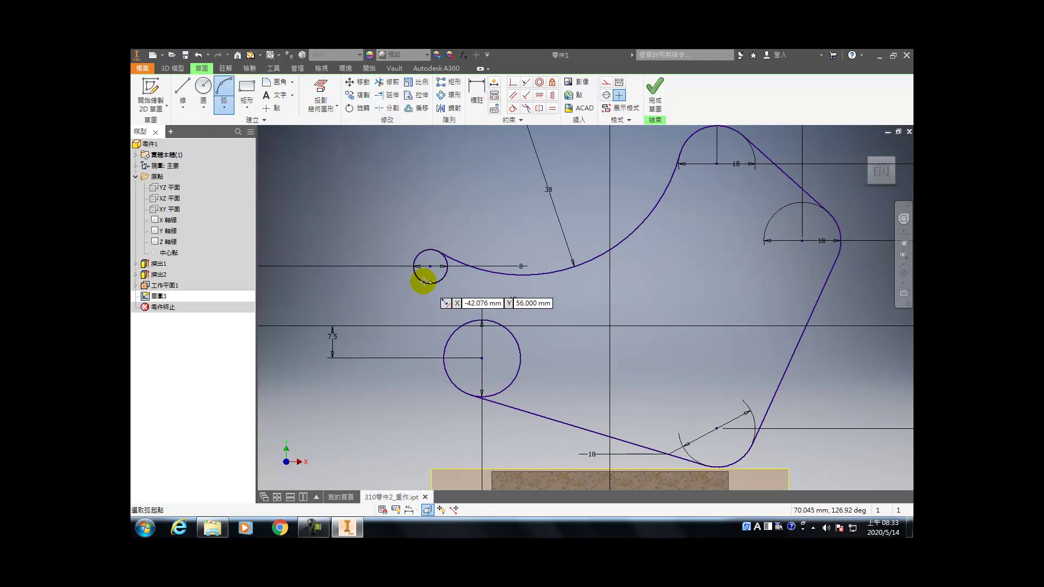
left_click(423, 281)
scroll(454, 282, "up", 3)
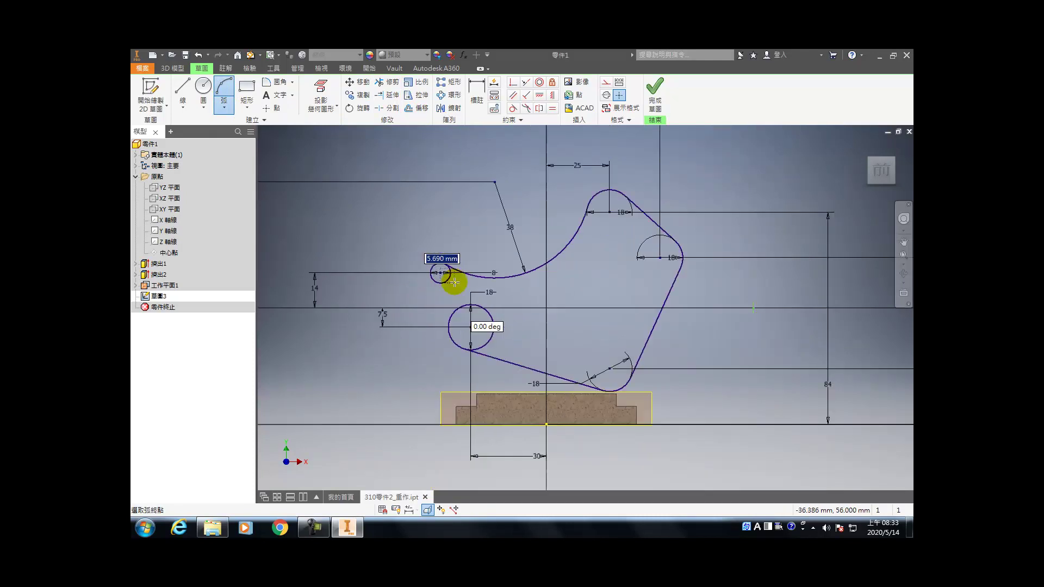
left_click(605, 252)
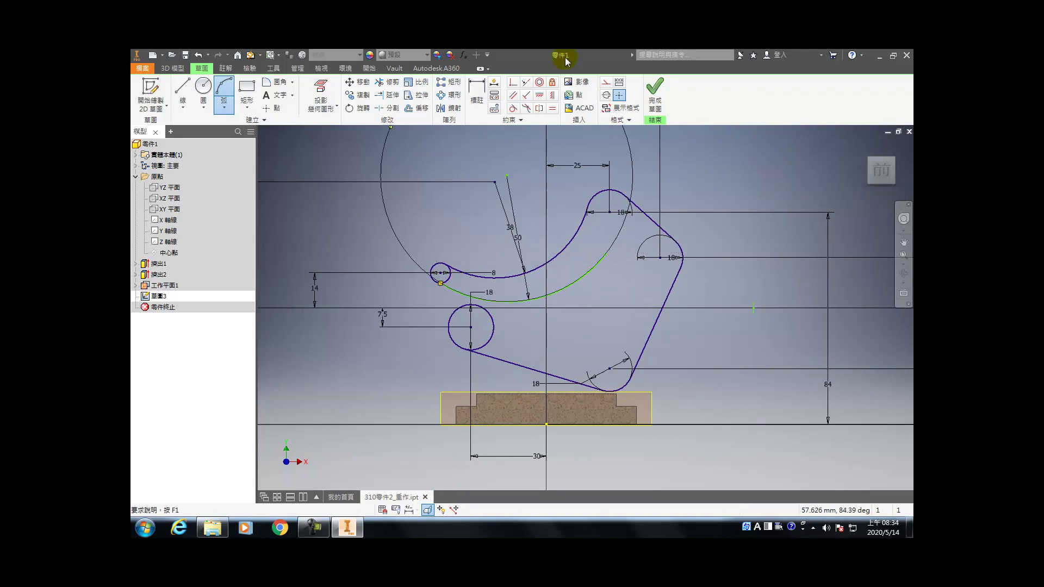
key("Escape")
left_click(511, 83)
left_click(506, 176)
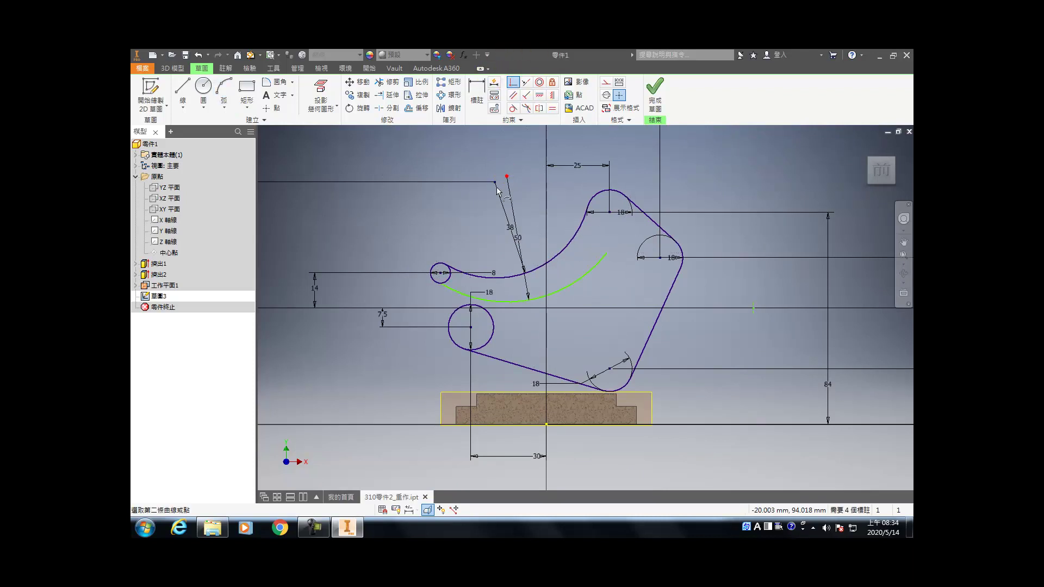
left_click(495, 183)
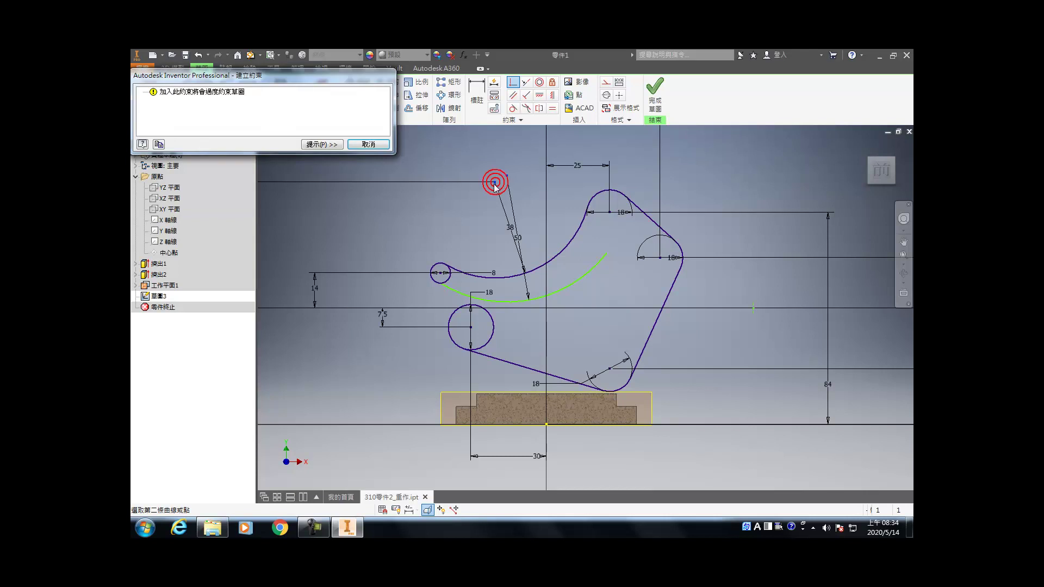
key("Escape")
left_click(441, 283)
key("Delete")
- Draw a three-point arc with a 46 mm radius from the 8 mm circle's underside, running below the 38 mm arc
left_click(224, 87)
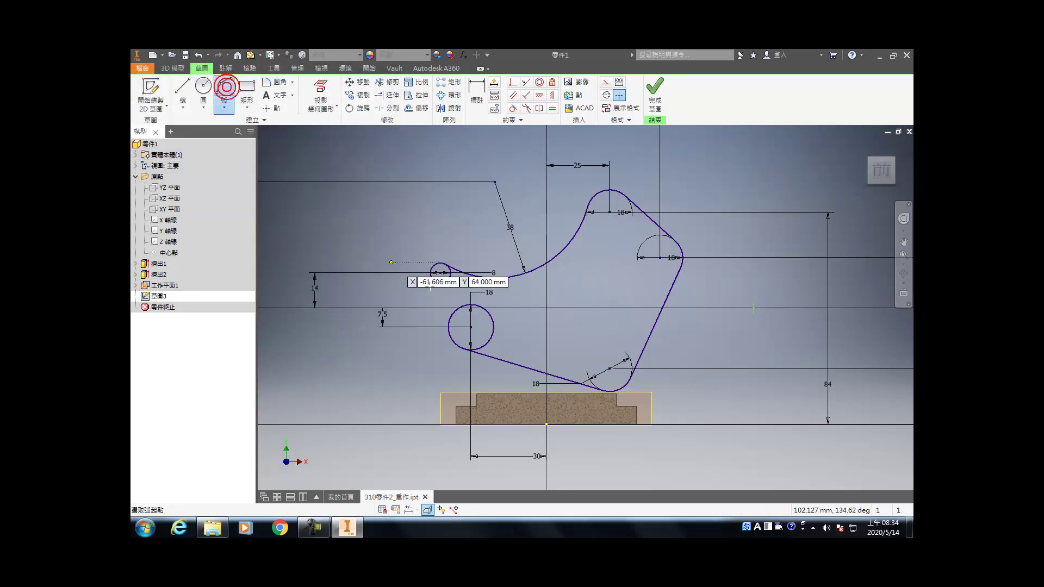
scroll(456, 319, "up", 3)
left_click(413, 242)
left_click(739, 210)
left_click(689, 245)
scroll(668, 228, "down", 5)
key("Escape")
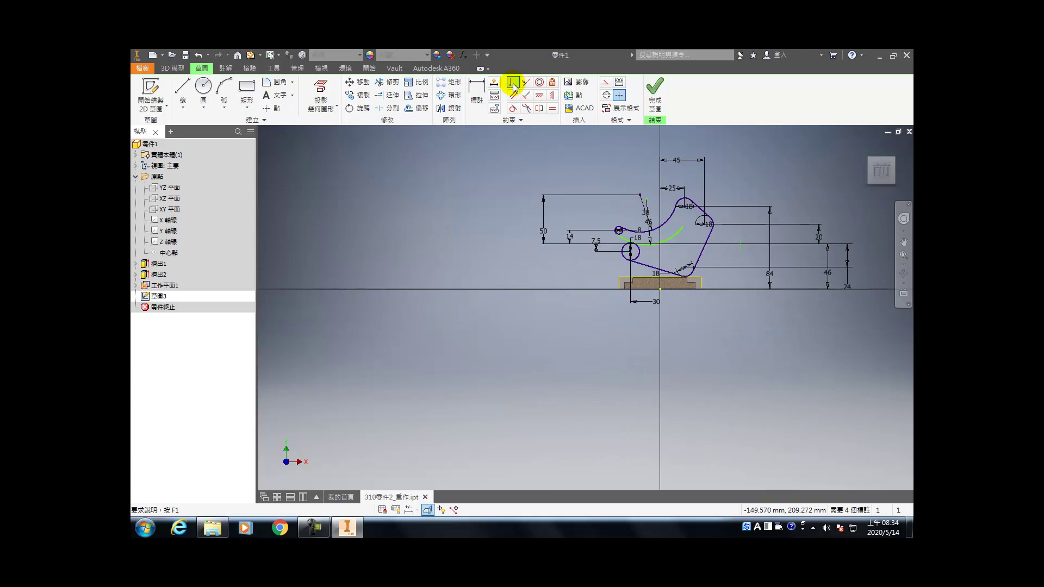
- Make the 46 mm arc's centre coincident with the 38 mm arc's centre and convert the 46 mm arc to construction geometry
left_click(644, 197)
scroll(649, 228, "up", 5)
key("Escape")
left_click(663, 262)
left_click(605, 82)
- Draw a three-point arc with a 6 mm radius from the construction arc to the upper edge of the fourth circle
left_click(222, 87)
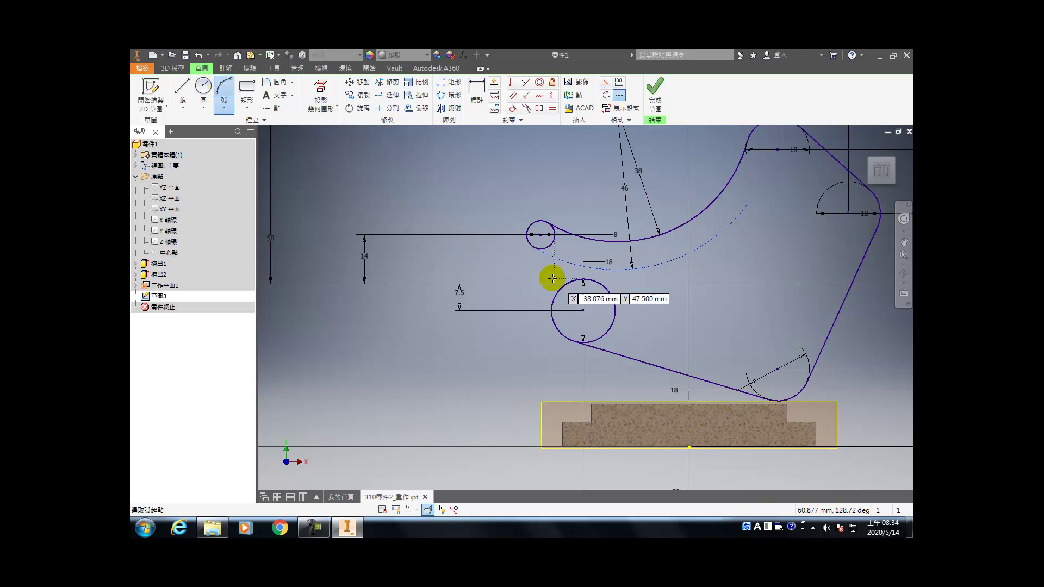
scroll(594, 299, "up", 5)
scroll(545, 239, "down", 4)
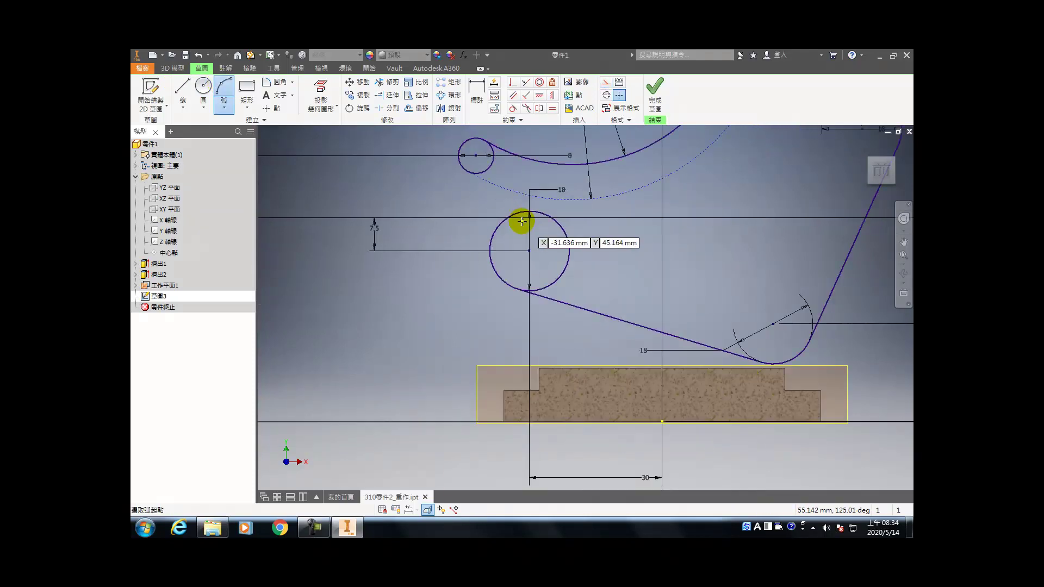
left_click(500, 188)
left_click(503, 220)
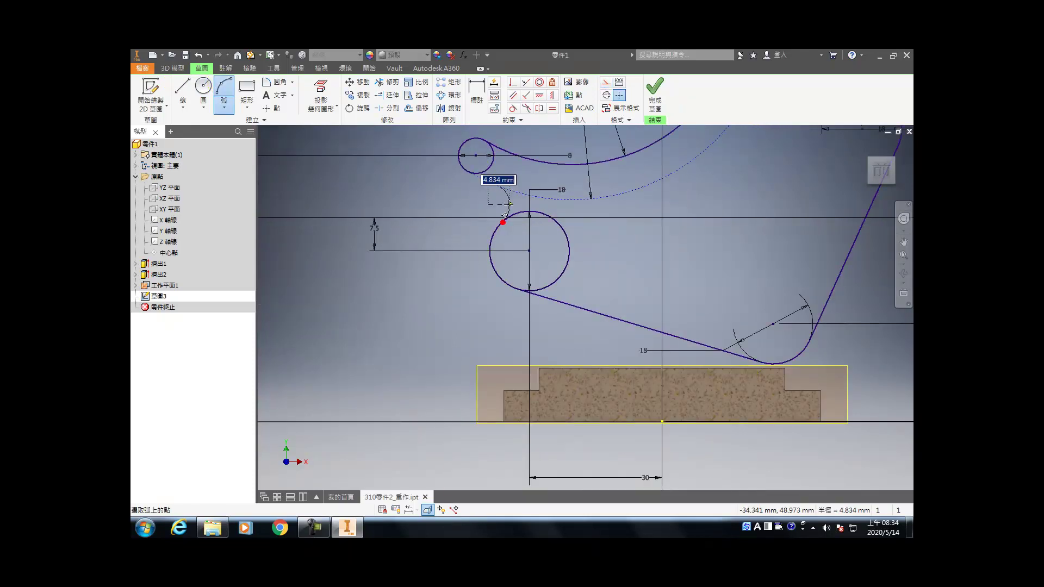
left_click(506, 205)
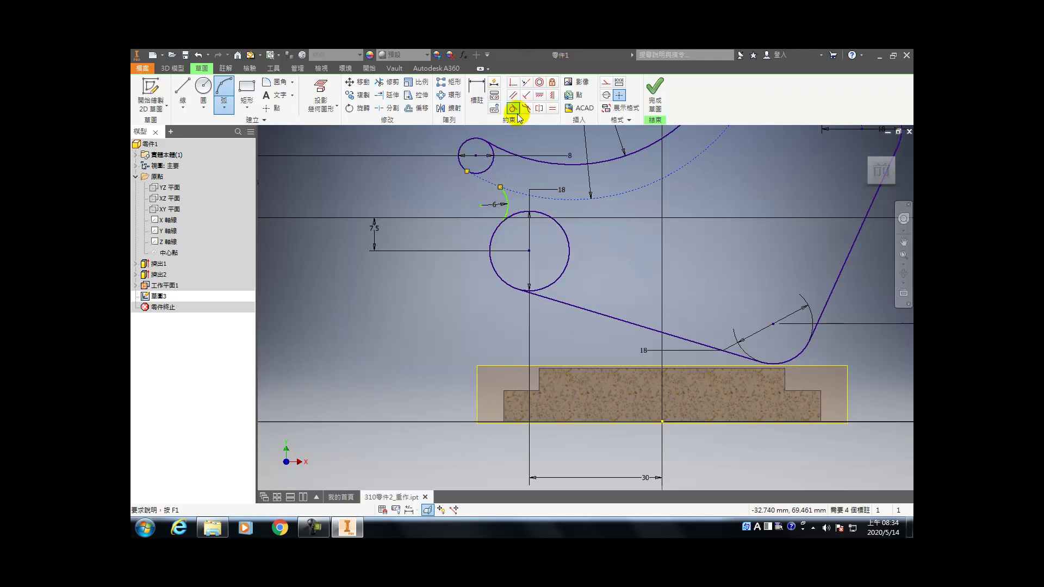
- Make the 6 mm arc tangent to the construction arc and to the fourth circle
left_click(513, 108)
left_click(508, 206)
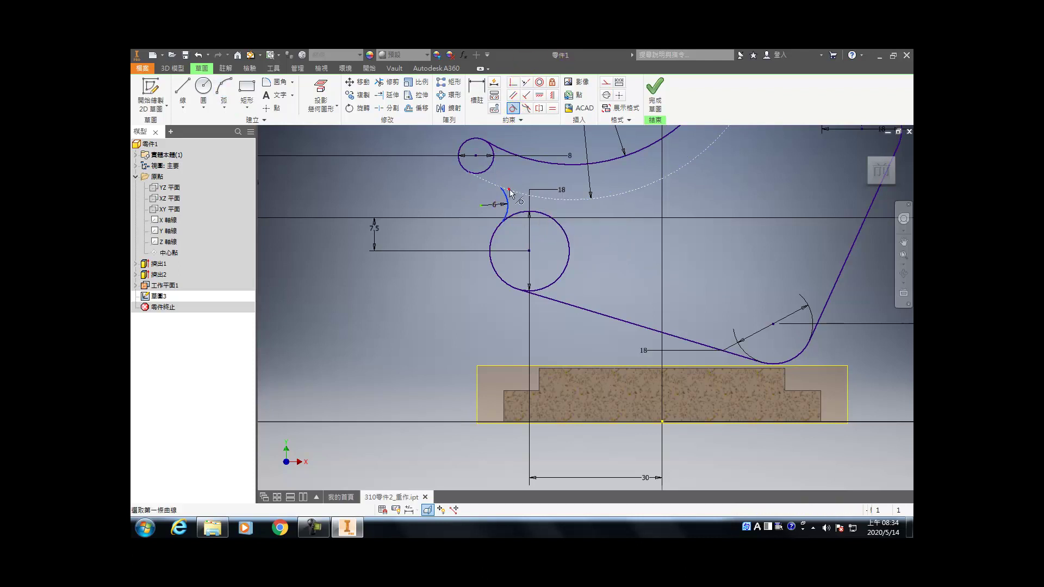
left_click(503, 220)
- Draw a 46 mm radius arc along the construction arc, from the 8 mm circle to the 6 mm arc's end
left_click(224, 94)
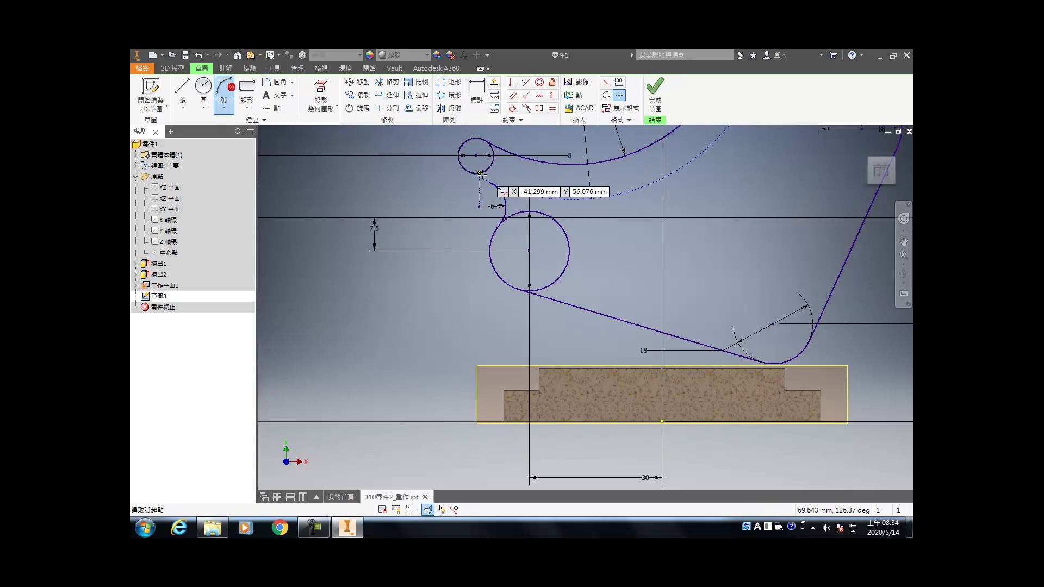
scroll(482, 175, "up", 3)
left_click(457, 173)
left_click(497, 190)
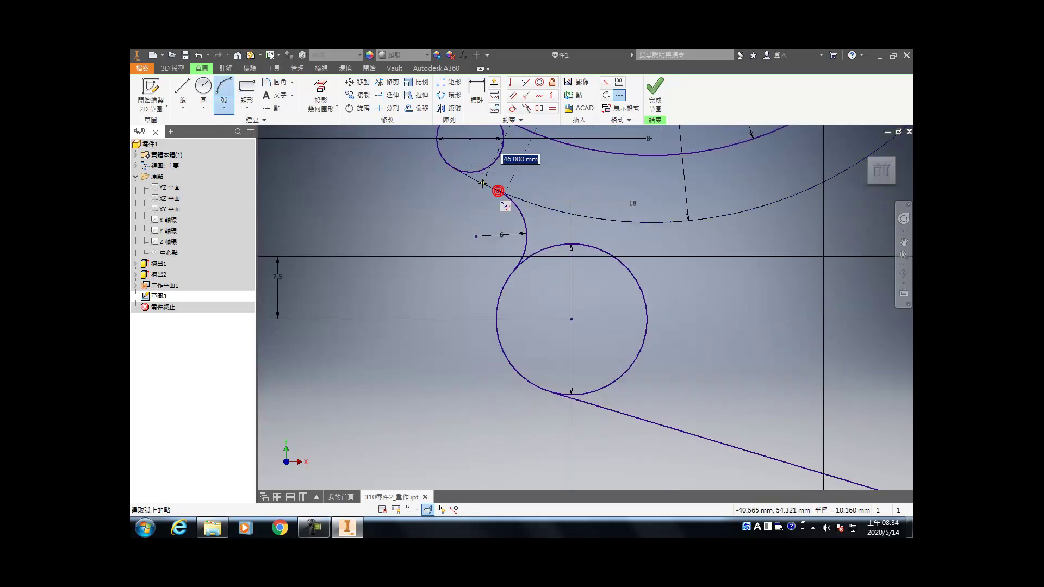
left_click(479, 180)
- Trim away the inner portions of the 8 mm circle and the fourth circle to close the profile
key("x")
left_click(499, 153)
left_click(597, 247)
- Extrude the closed profile by a distance of 12.5 mm
key("e")
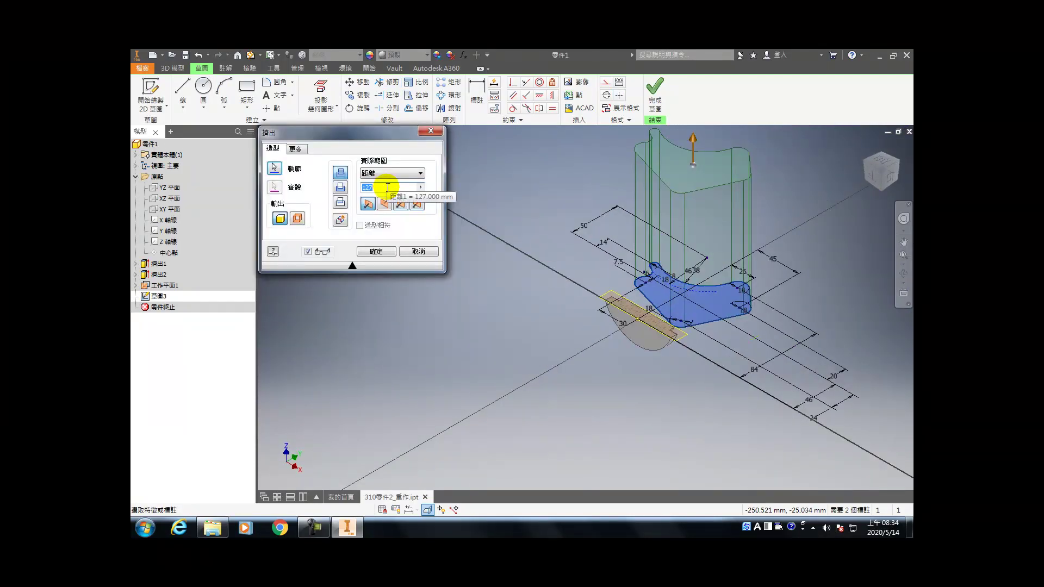
type("12")
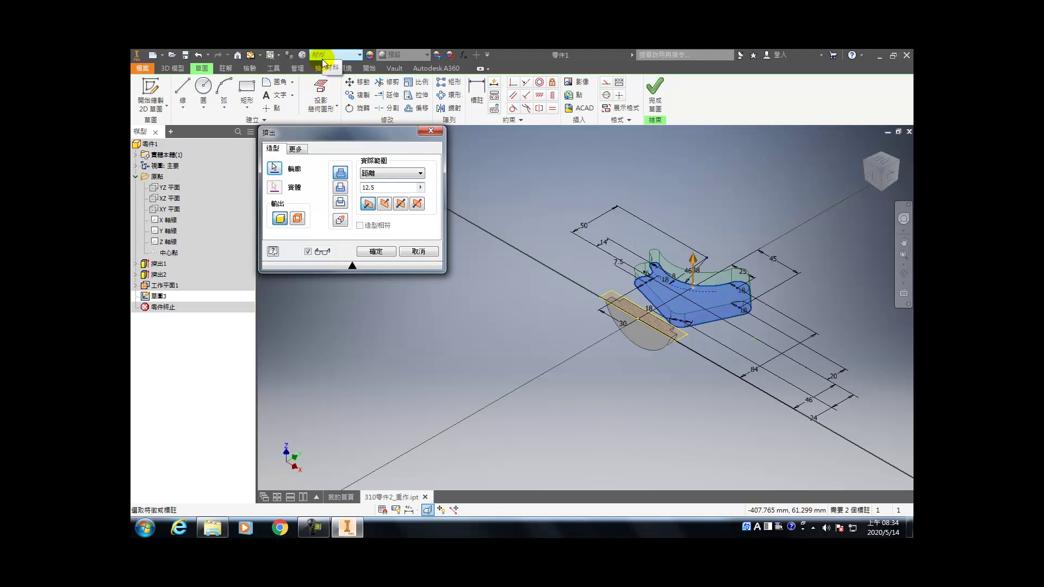
key("Return")
- Hide the work plane at the disc and start a new sketch on the XY plane
right_click(686, 338)
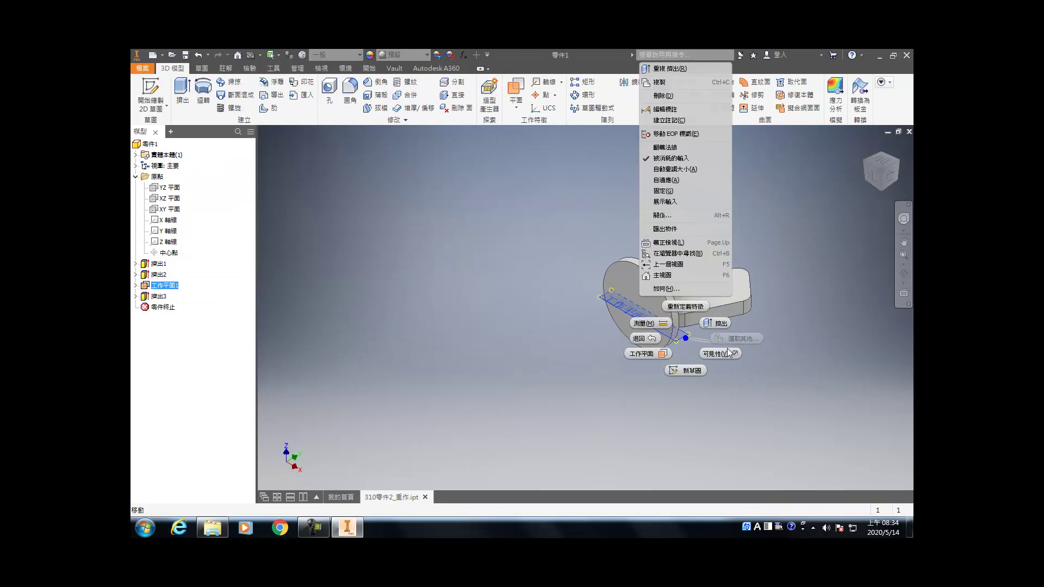
left_click(726, 351)
left_click(134, 102)
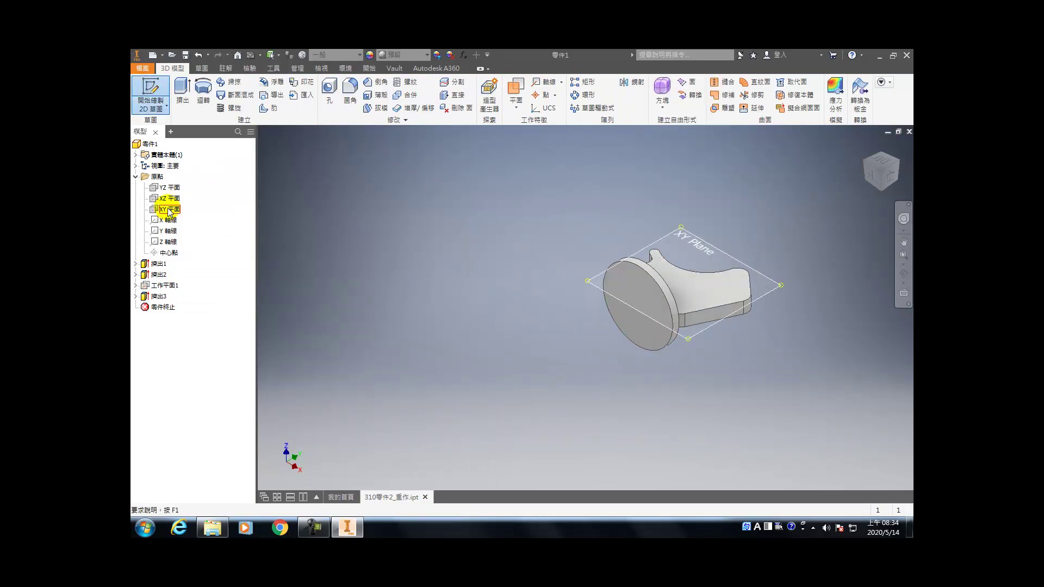
left_click(169, 209)
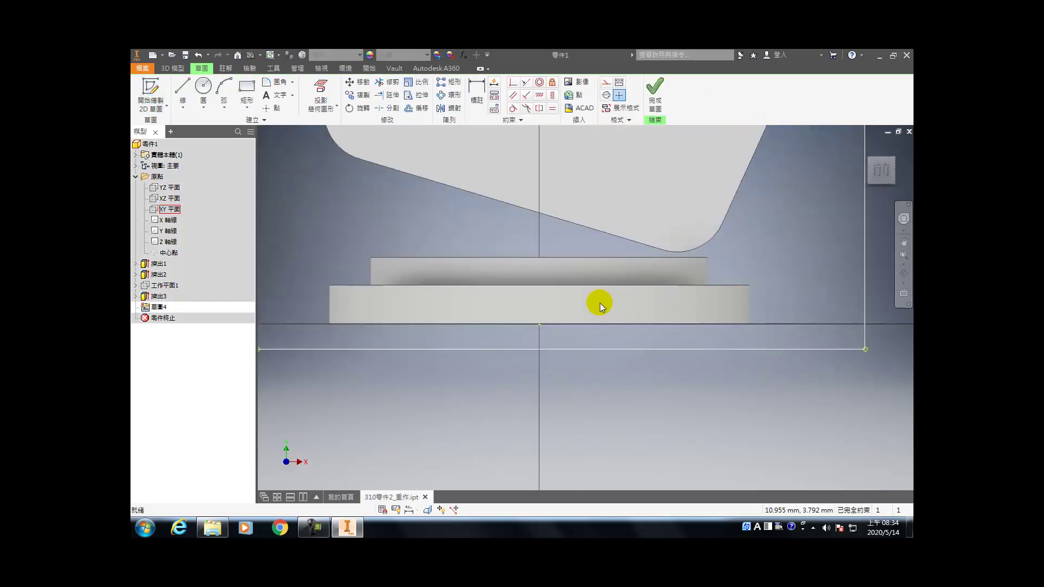
- Project the smaller disc's two long horizontal edges into the sketch
left_click(303, 87)
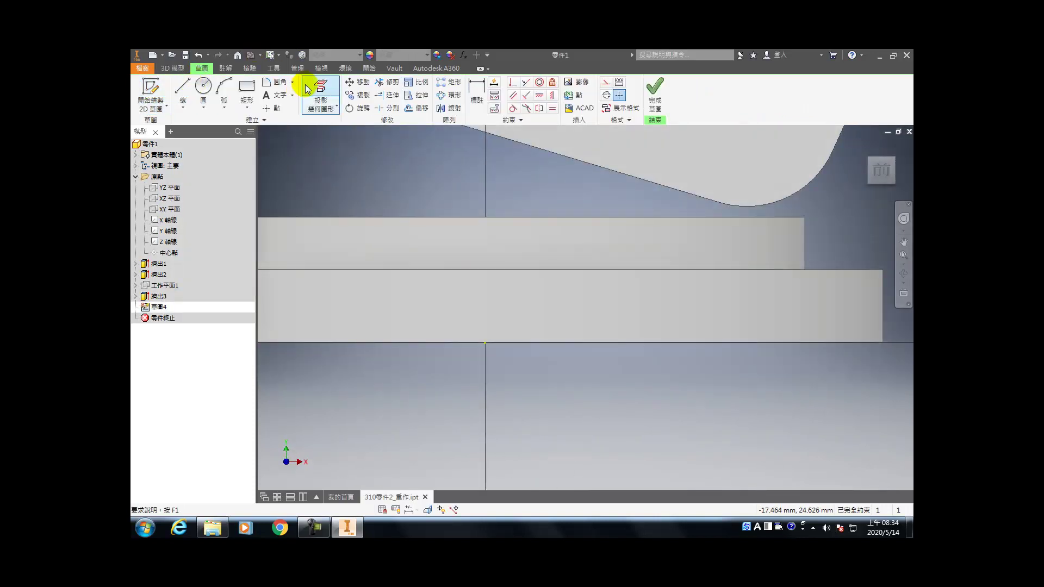
left_click(583, 225)
left_click(609, 243)
key("Escape")
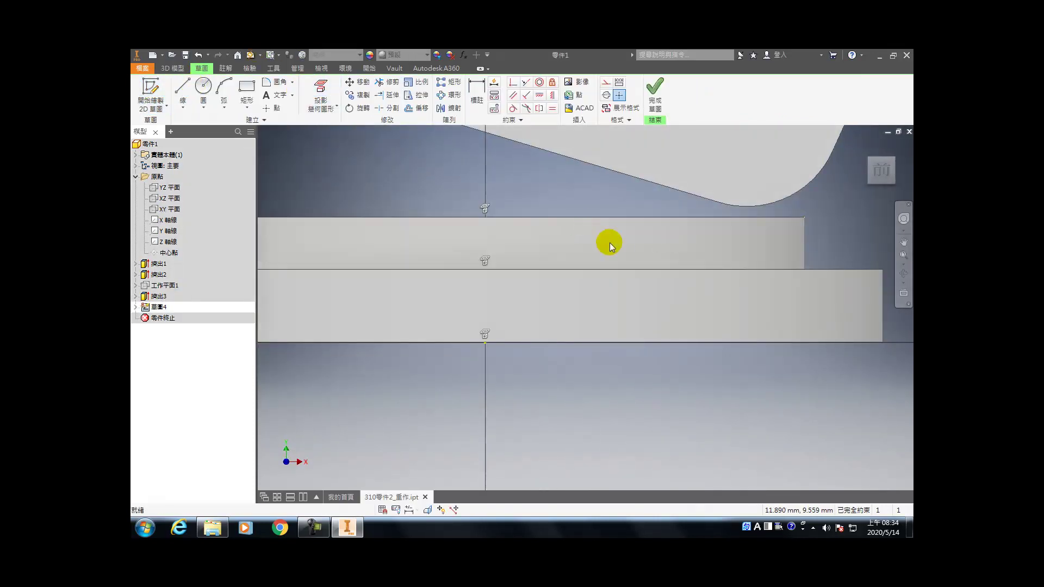
- Draw a slanted line from the midpoint of the upper projected edge to the lower one and dimension it at 30° to the lower edge
key("l")
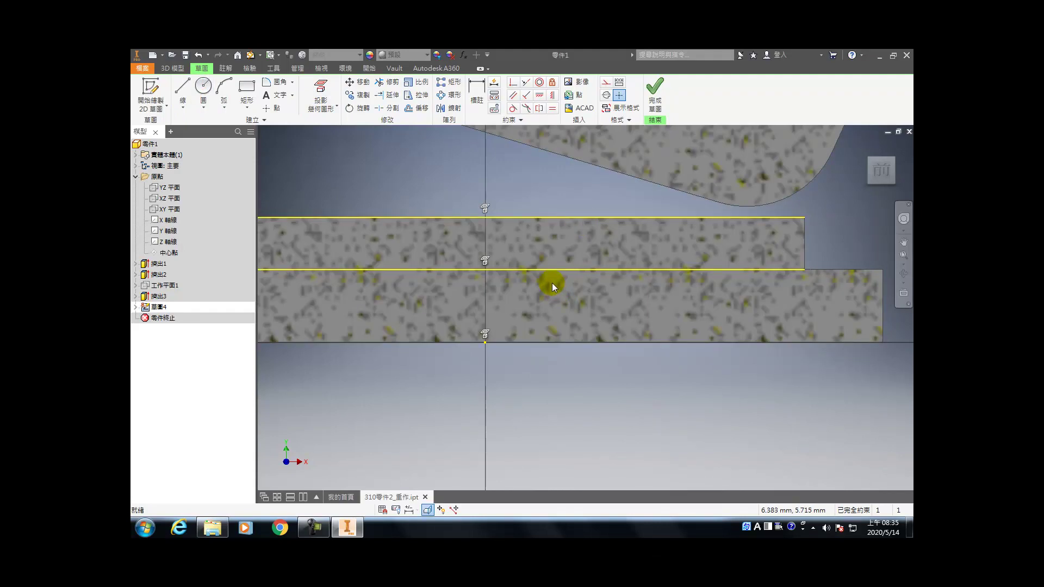
left_click(485, 218)
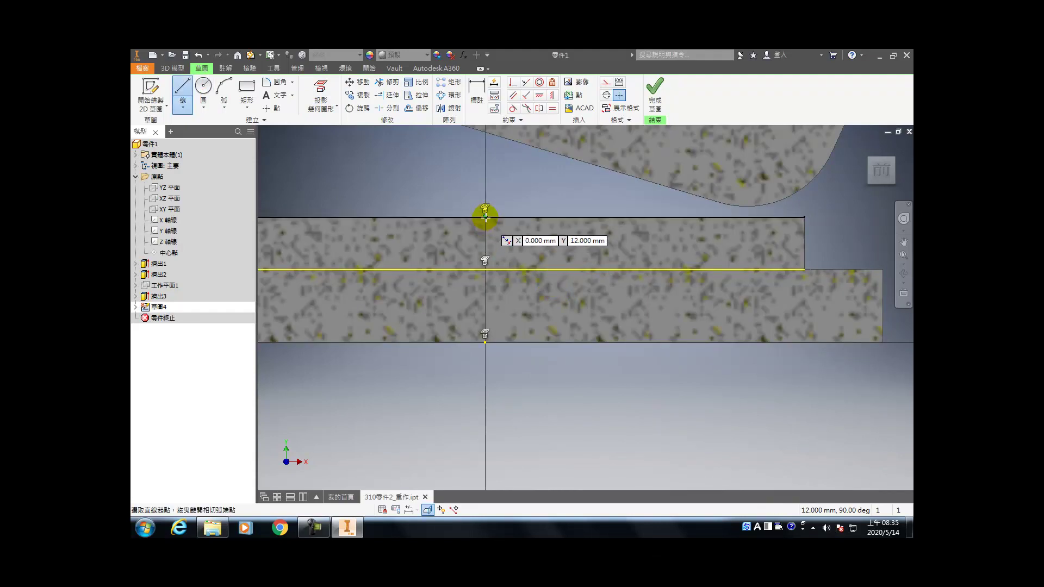
left_click(599, 269)
right_click(597, 269)
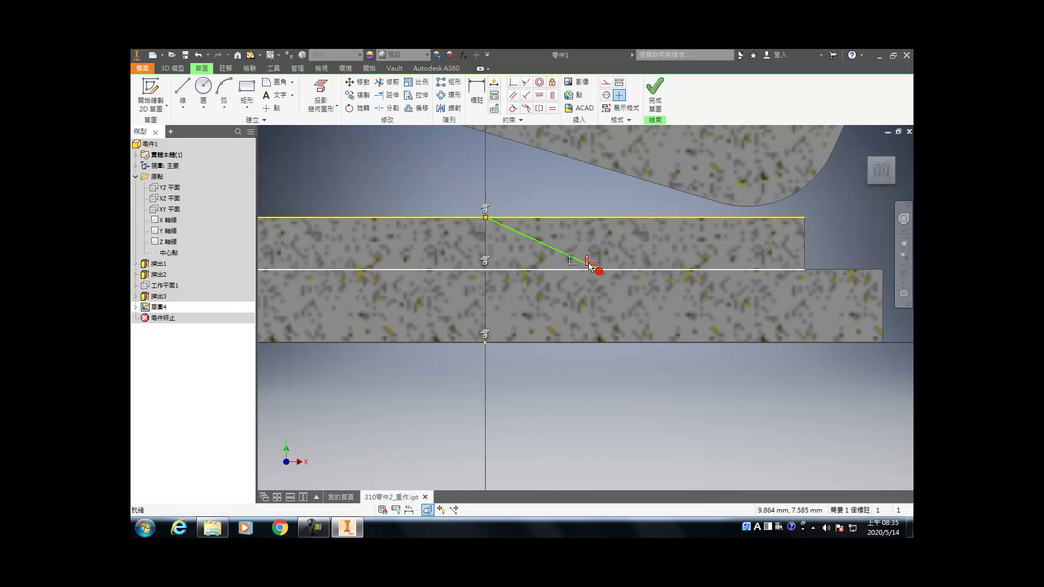
left_click(544, 251)
left_click(545, 244)
left_click(530, 268)
left_click(533, 260)
type("30")
key("Return")
key("F6")
key("e")
key("Escape")
left_click(320, 94)
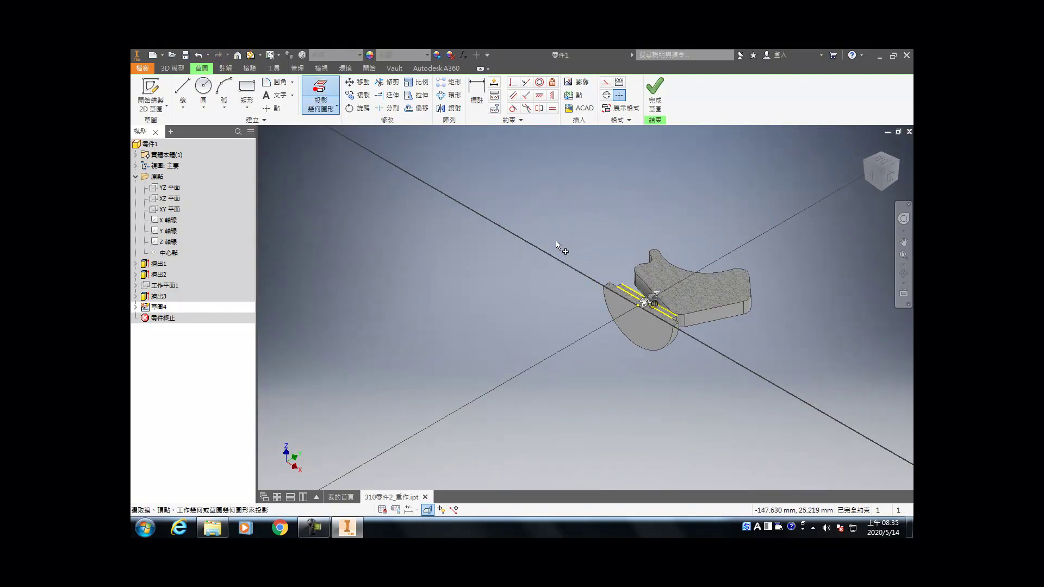
scroll(672, 323, "up", 5)
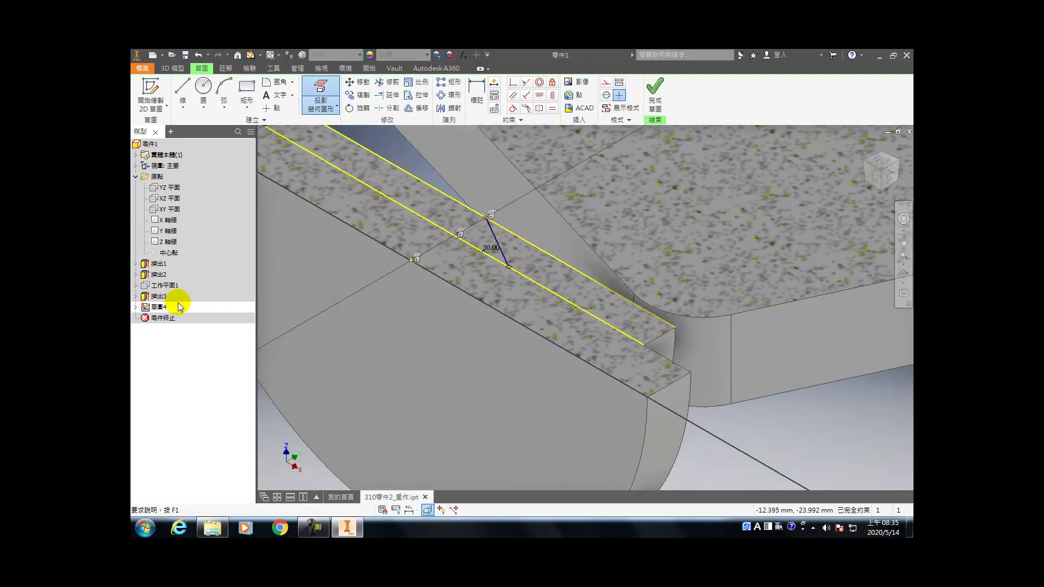
key("Escape")
- Project the smaller disc's short side edge into the sketch to close the profile beside the slanted line
left_click(891, 165)
left_click(307, 94)
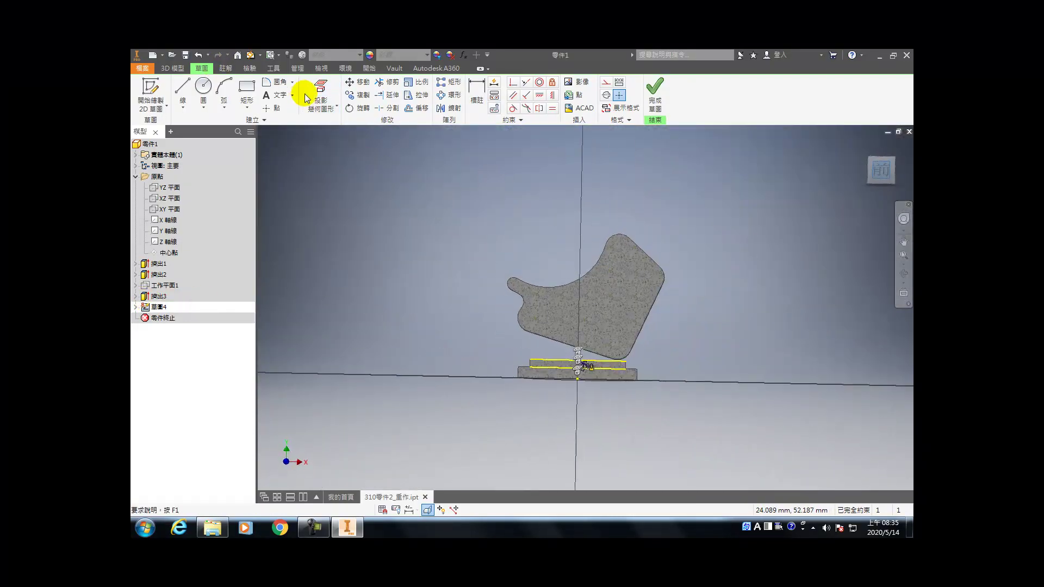
scroll(629, 386, "up", 8)
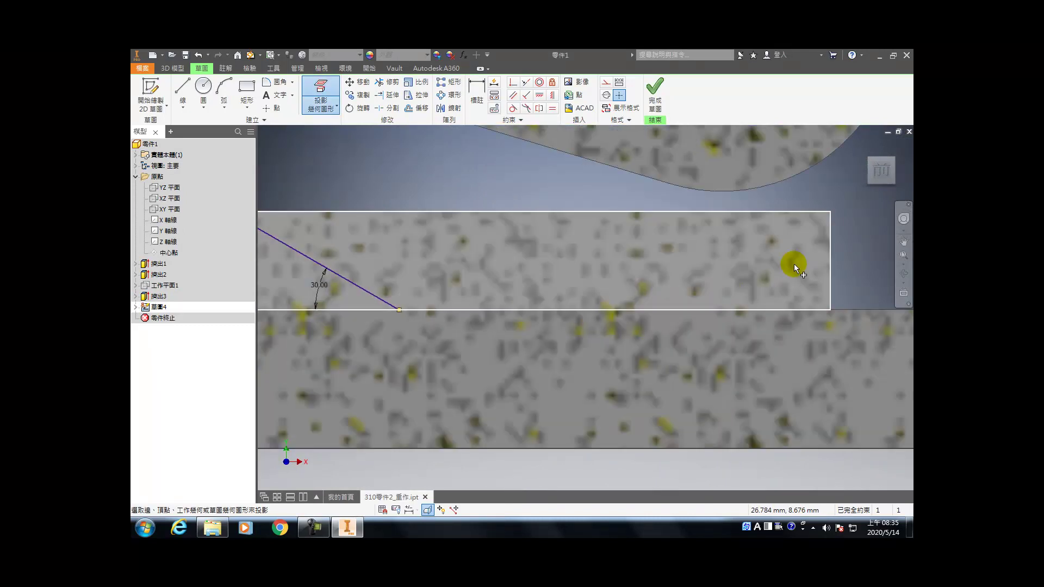
left_click(832, 271)
- Cut the closed profile out of the smaller disc with Extrude, using the extent 全部 (All)
scroll(474, 278, "down", 7)
key("F6")
key("e")
left_click(556, 347)
scroll(556, 347, "up", 5)
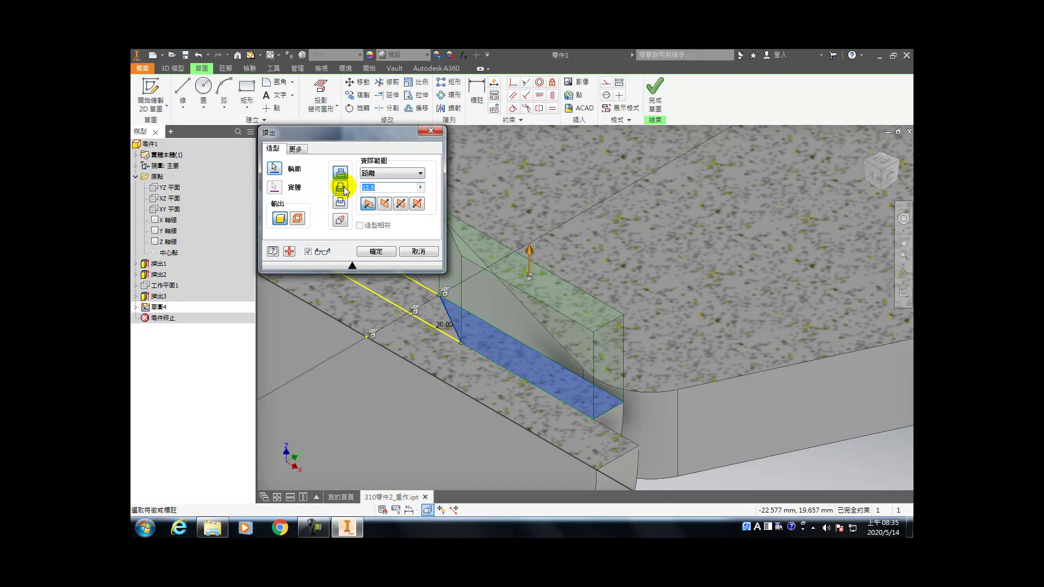
left_click(340, 187)
left_click(372, 205)
left_click(383, 173)
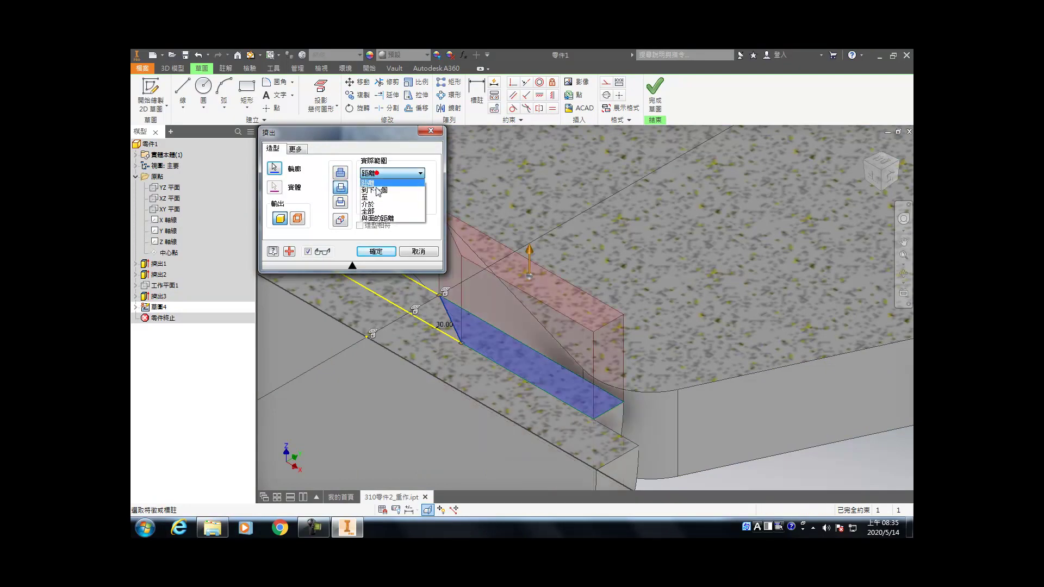
left_click(375, 211)
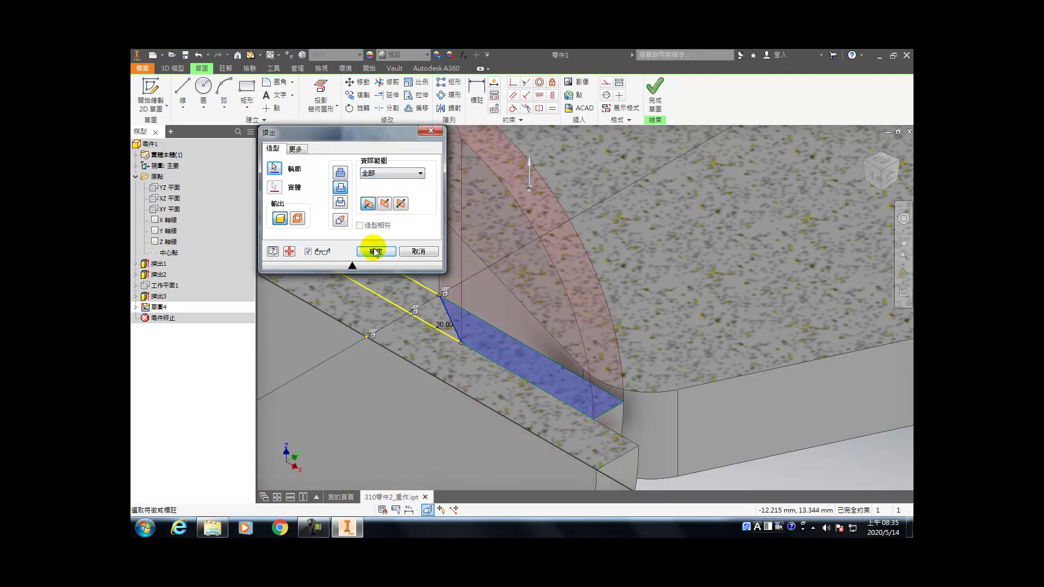
left_click(374, 250)
- Create a work plane offset -39.5 mm from the plate's underside face
middle_click_drag(442, 294, 496, 307, "shift")
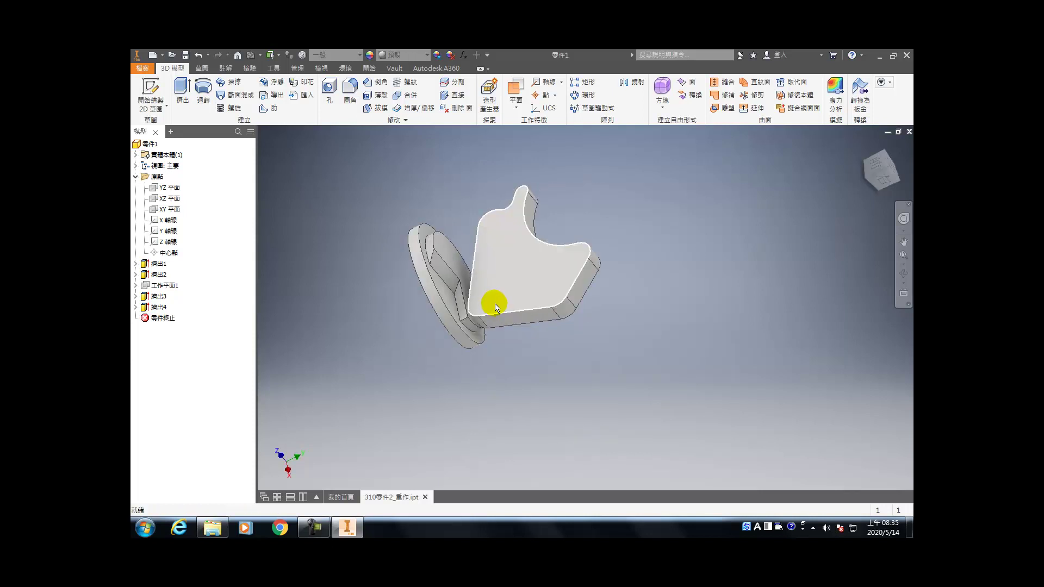
mouse_move(511, 321)
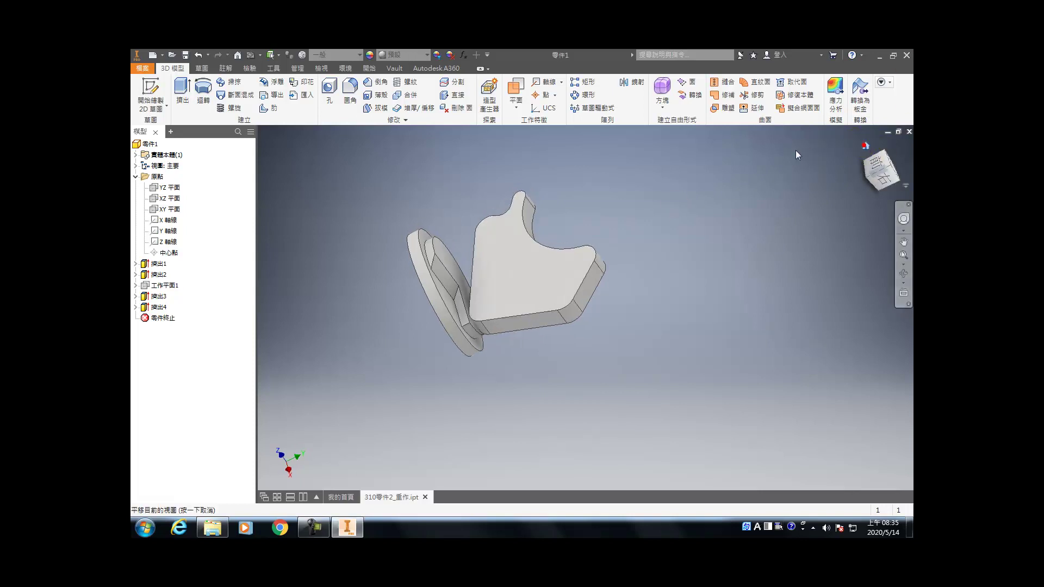
left_click(865, 146)
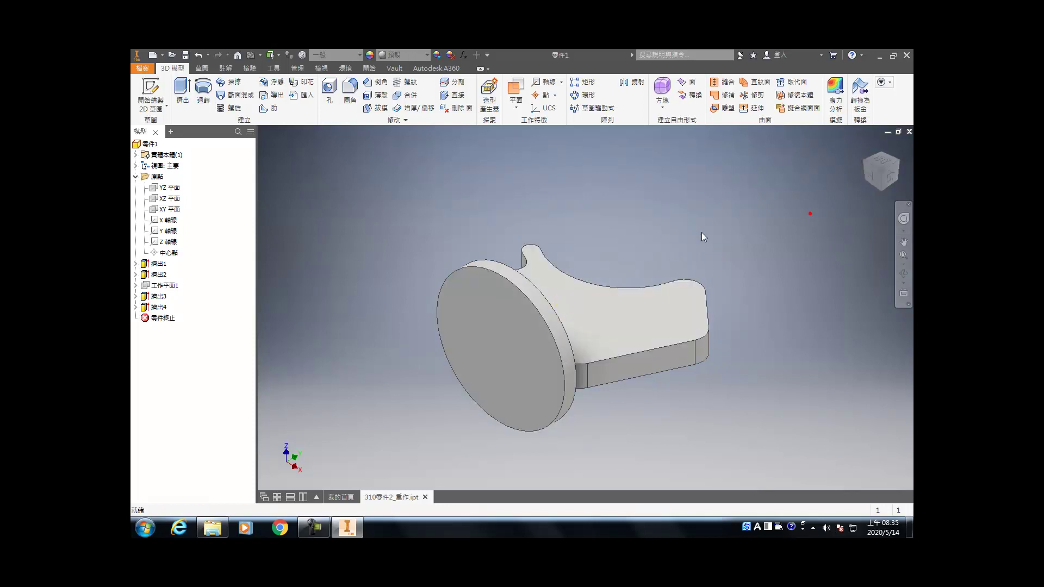
key("F4")
left_click_drag(647, 251, 660, 279)
key("]")
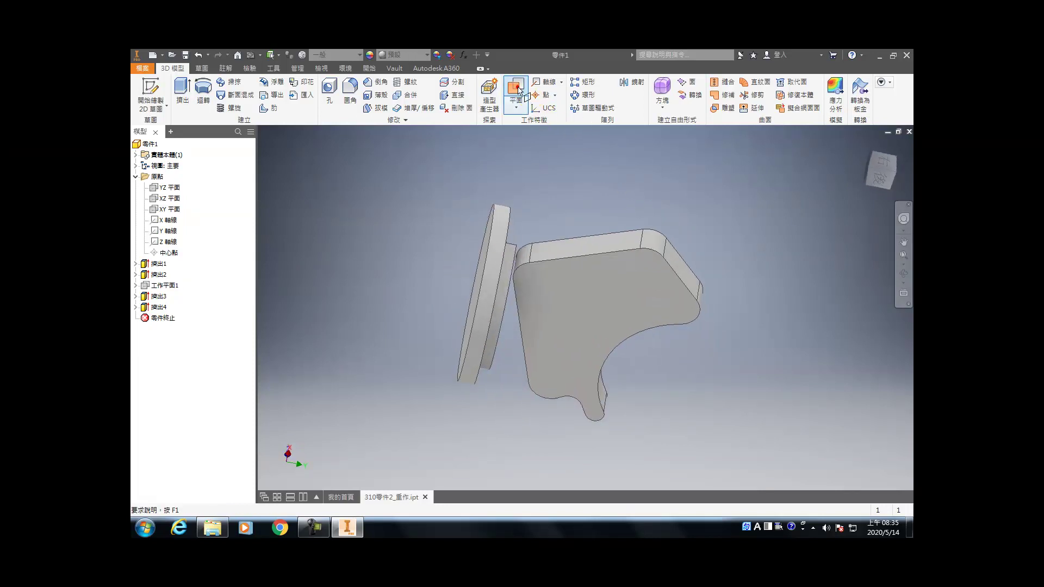
left_click(659, 279)
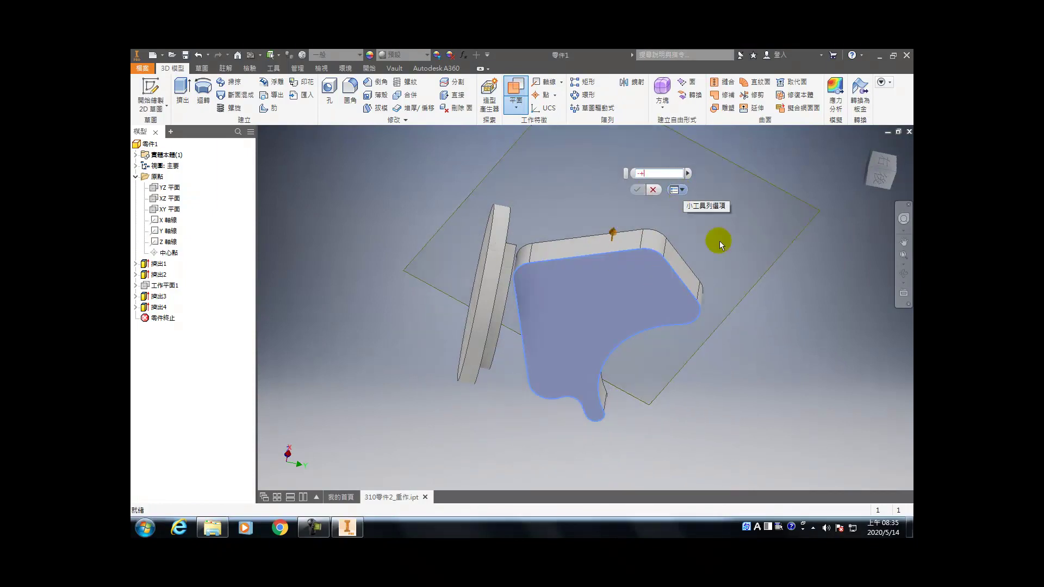
type("-39.5")
key("Return")
- Start a sketch on the offset work plane and draw a 23 mm diameter circle over the plate
left_click(723, 212)
left_click(729, 207)
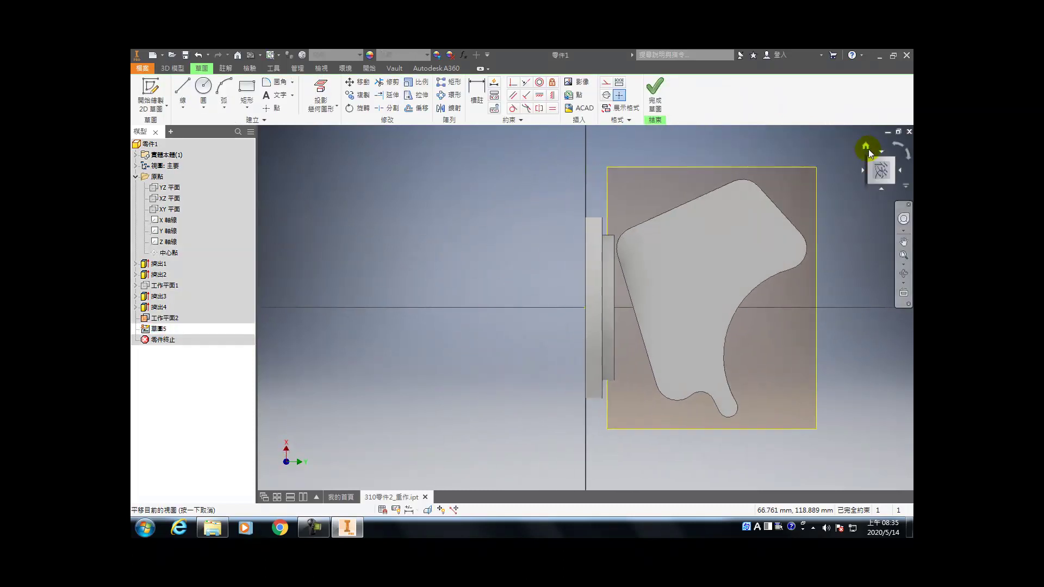
left_click(869, 149)
left_click(884, 163)
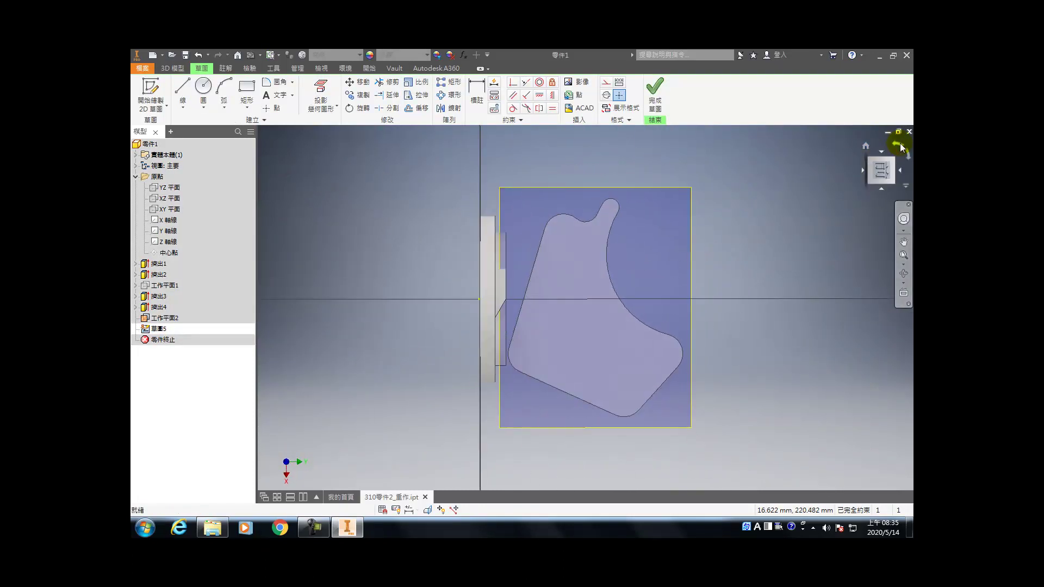
key("c")
left_click(630, 295)
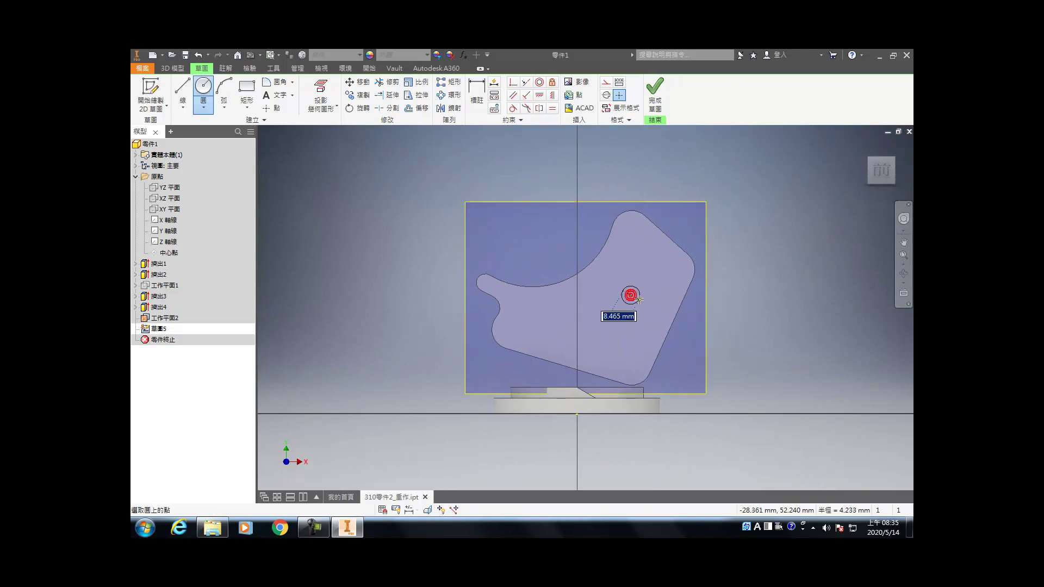
type("23")
key("Return")
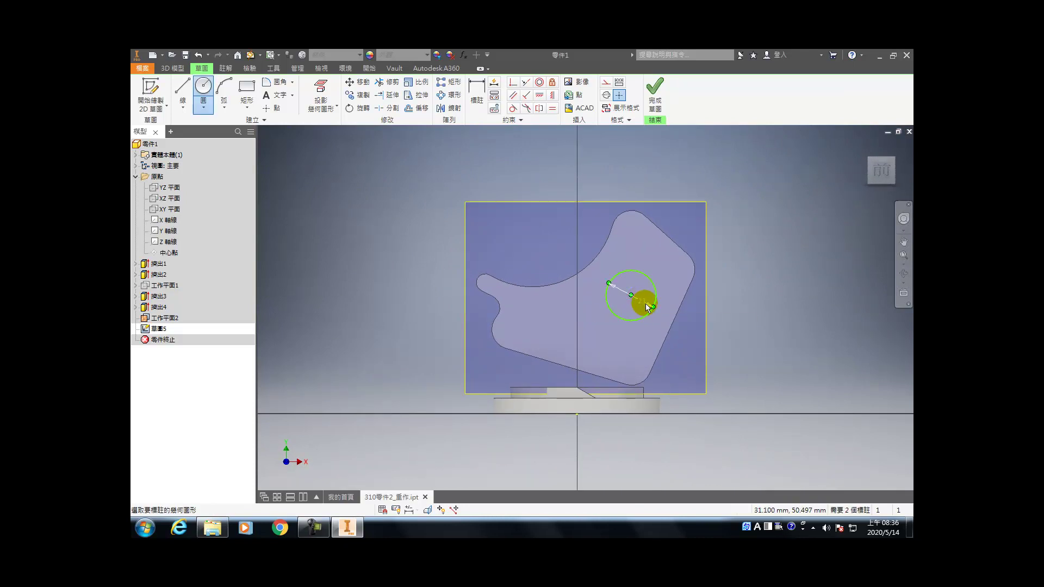
- Dimension the circle's centre 25 mm horizontally from the origin, with the graphics sliced at the sketch plane
key("d")
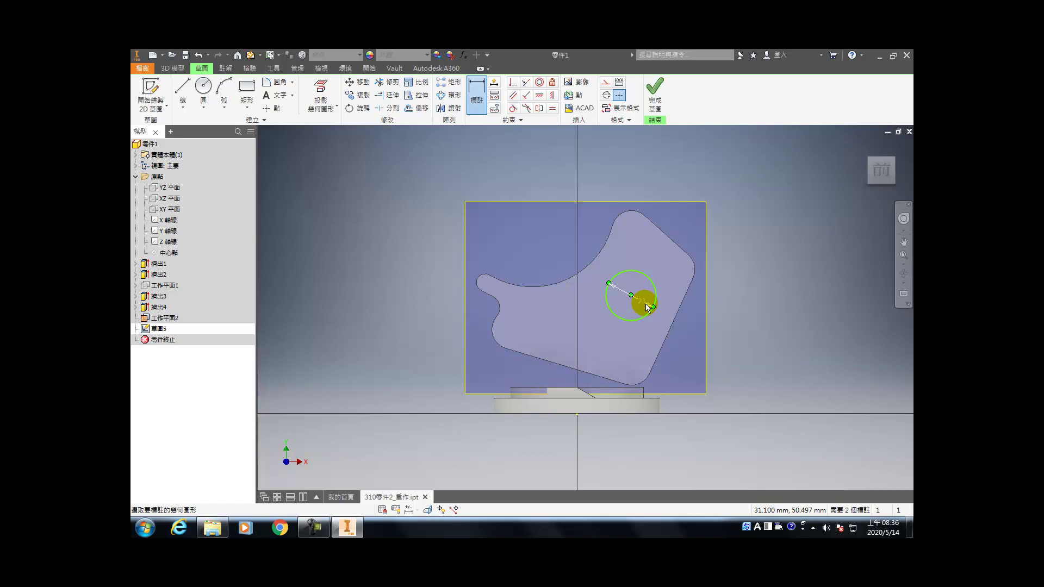
left_click(635, 302)
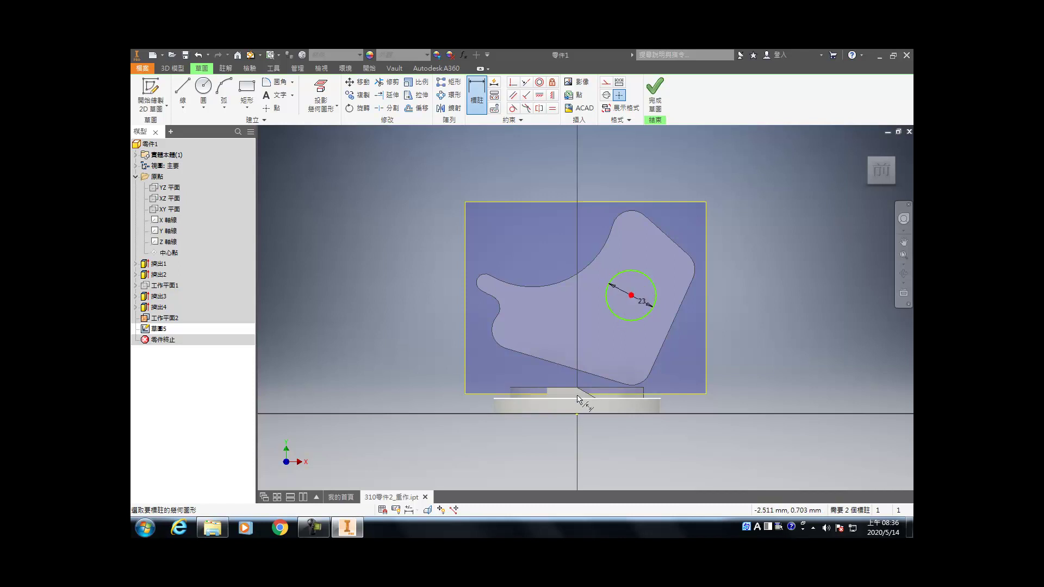
key("F7")
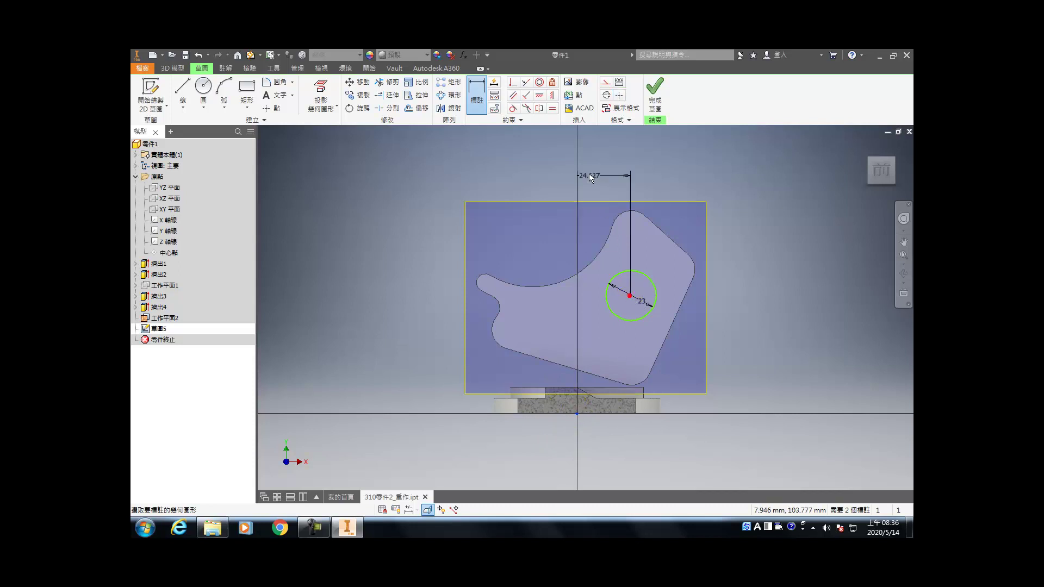
left_click(589, 171)
type("25")
key("Return")
- Dimension the circle's centre 53 mm vertically from the large disc's base edge
left_click(630, 295)
left_click(579, 415)
left_click(835, 344)
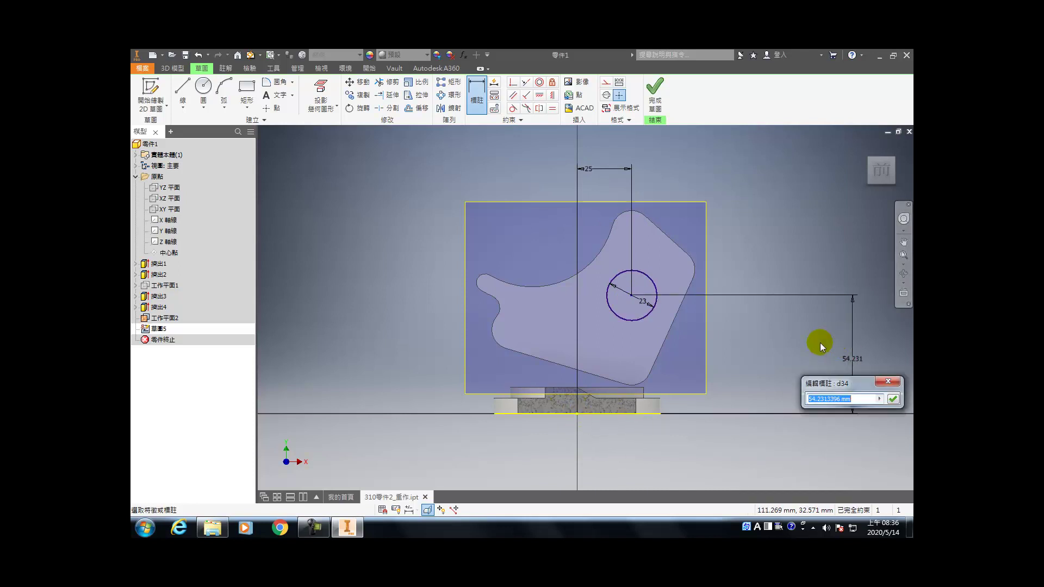
type("53")
key("Return")
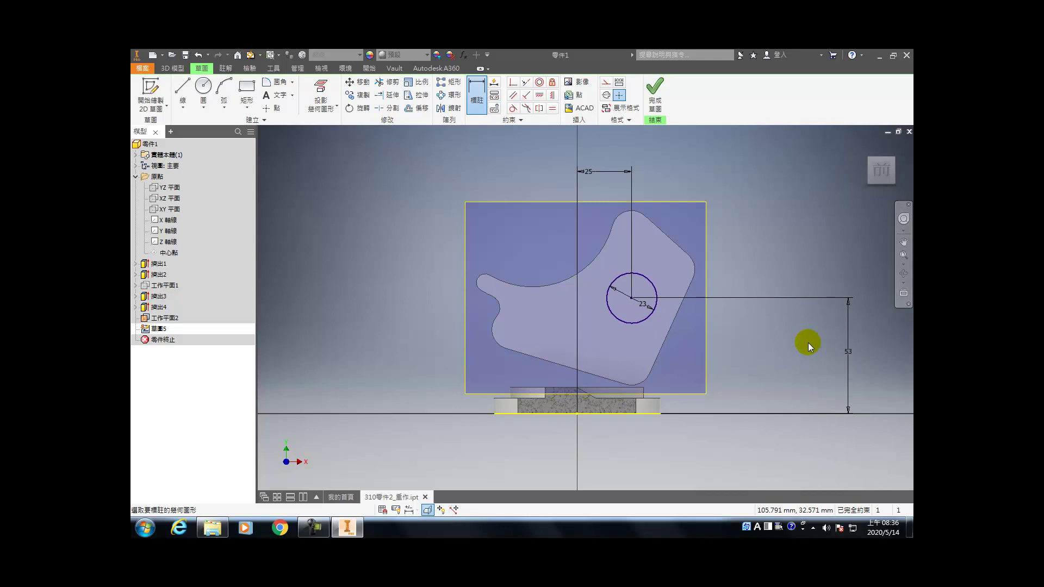
- Extrude the 23 mm circle down to the plate as a post with a taper of 2 degrees
key("e")
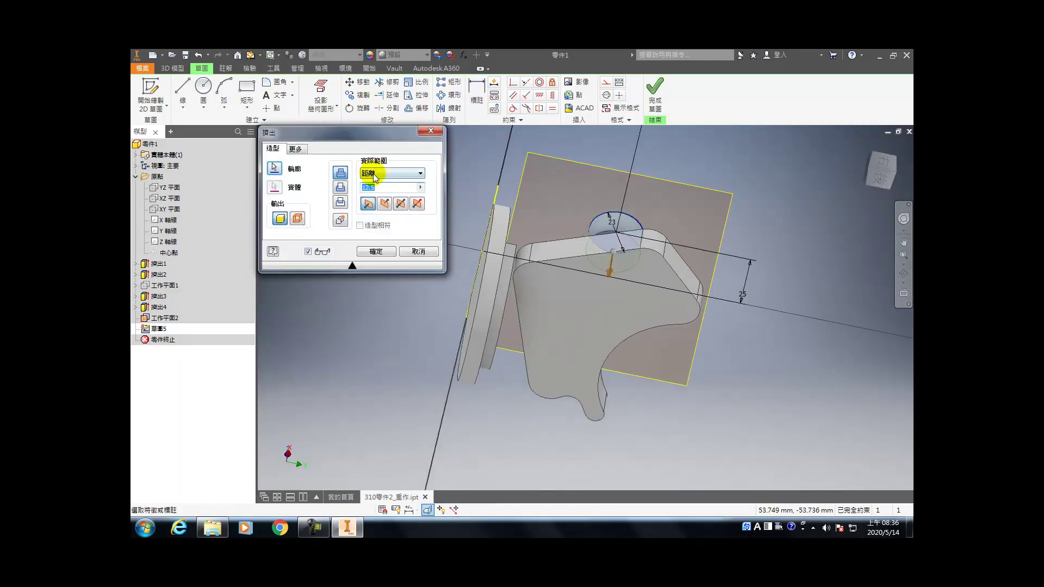
left_click(374, 179)
left_click(380, 180)
left_click(294, 149)
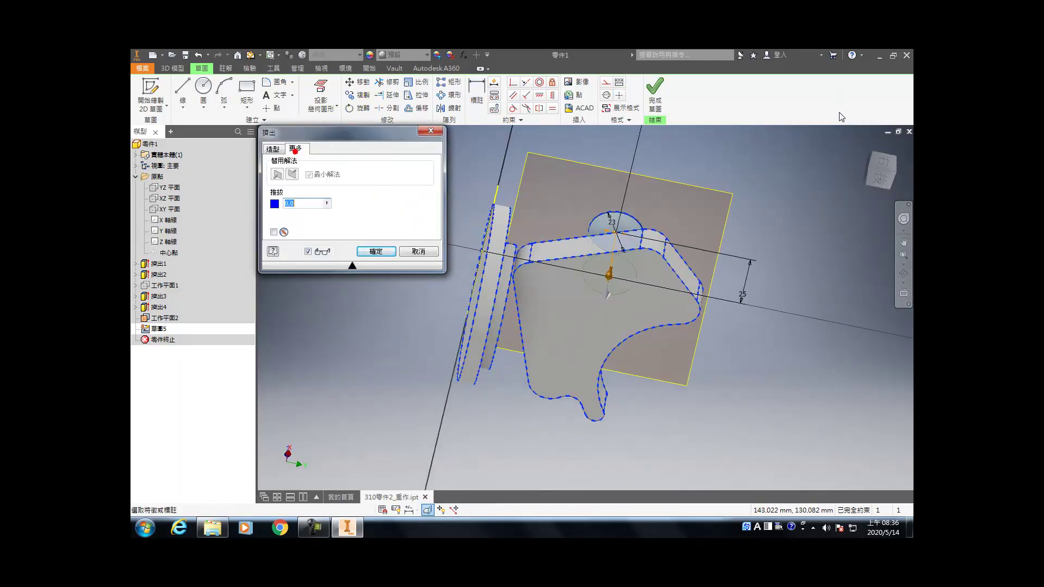
left_click(881, 167)
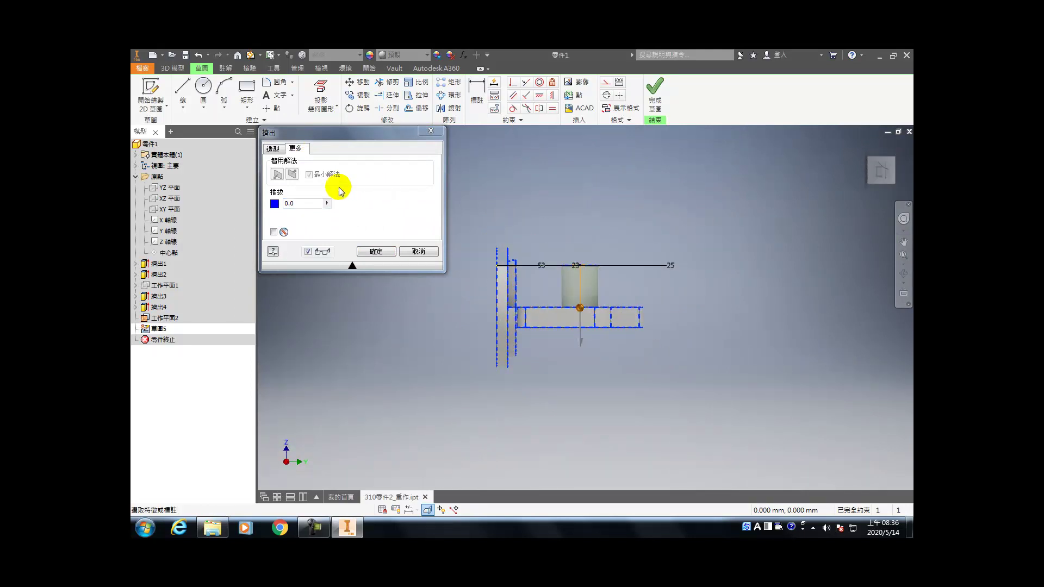
left_click(289, 204)
type("-2")
key("BackSpace")
key("BackSpace")
type("2")
key("Return")
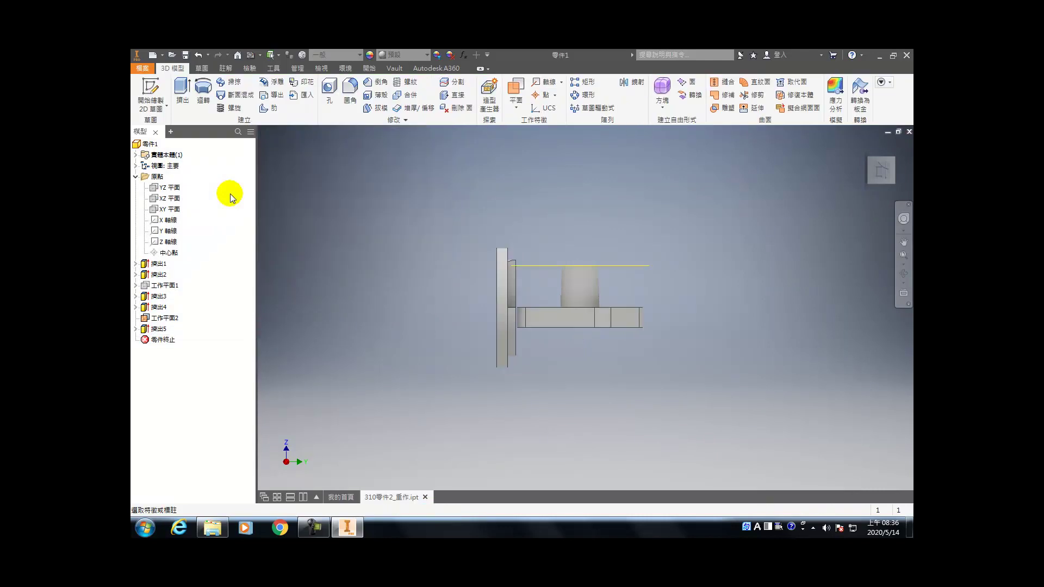
- Hide the offset work plane at the tapered post's end
left_click(873, 152)
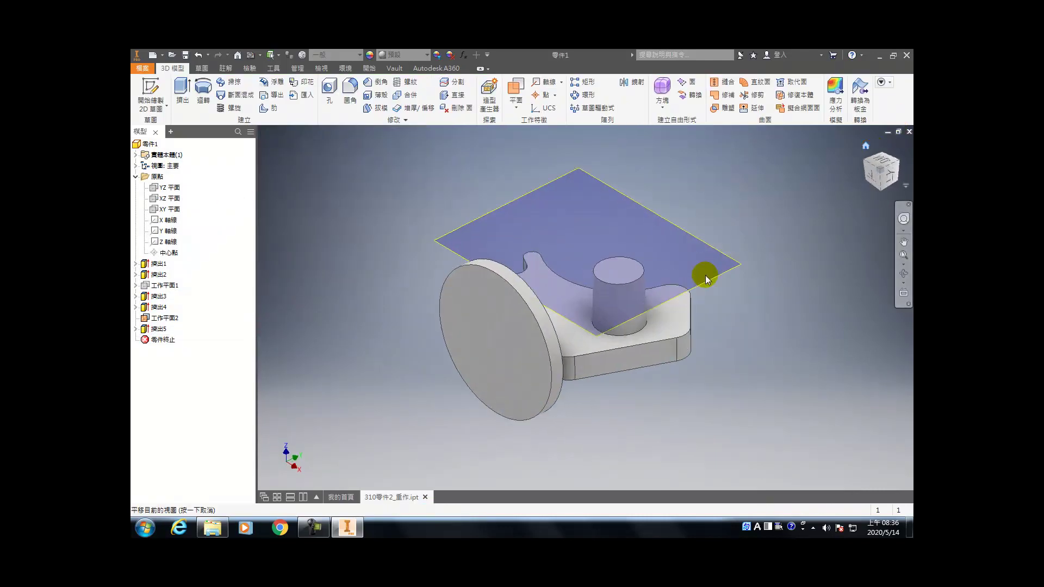
left_click(729, 276)
right_click(734, 239)
left_click(686, 234)
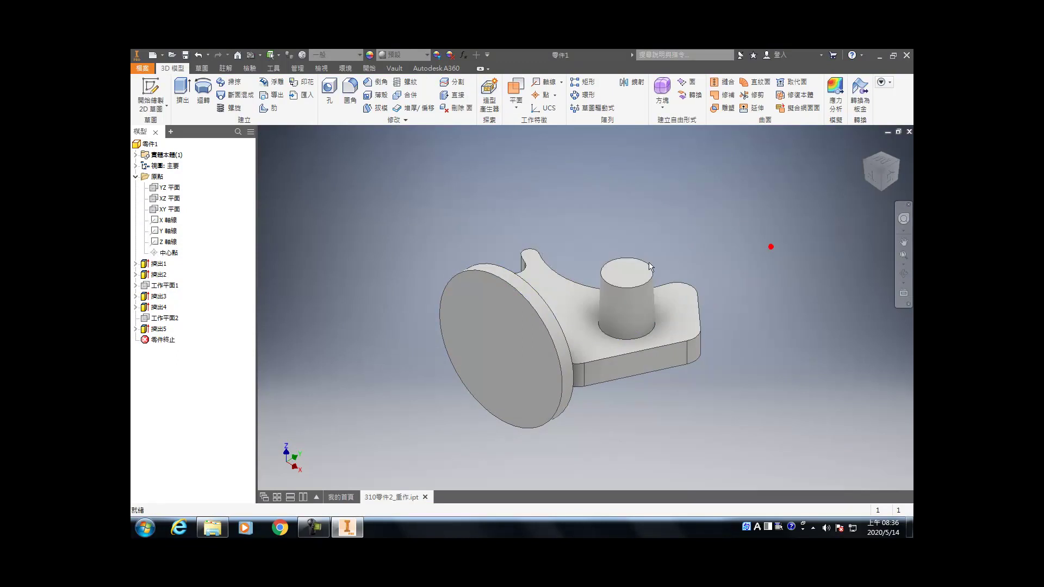
- Start a sketch on the plate's face beside the tapered post, project the post's circular edge and slice the graphics at the sketch plane
left_click(679, 307)
key("s")
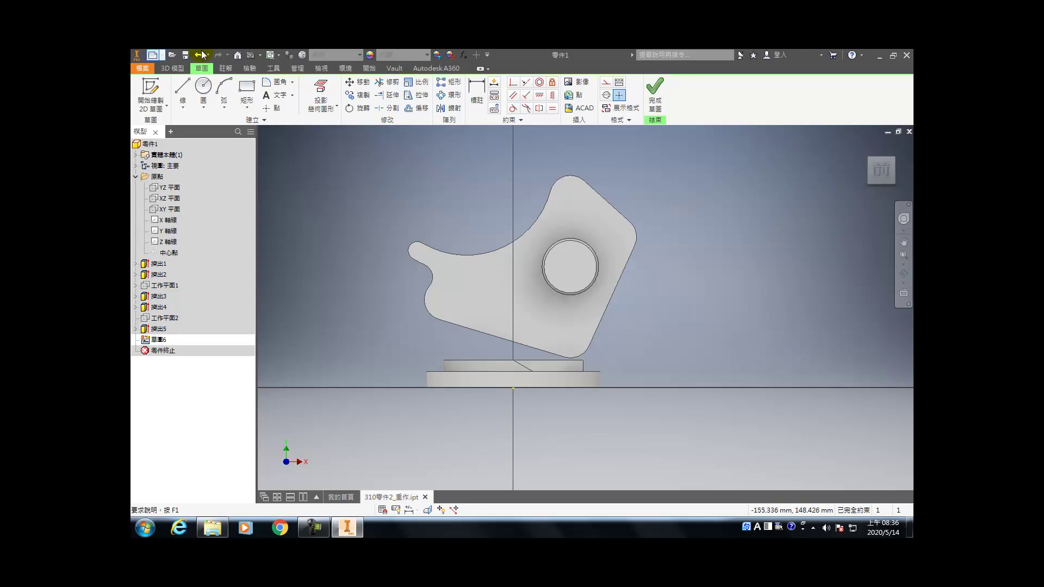
left_click(321, 95)
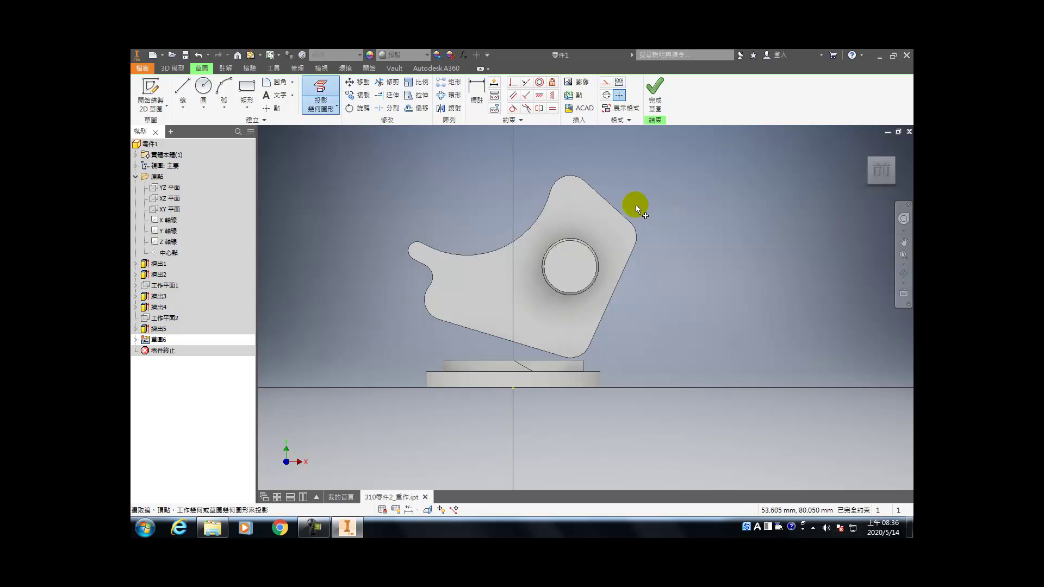
key("F7")
- Sketch a line about 71 mm long from the post circle's centre, rising to the right at about 48 degrees
key("l")
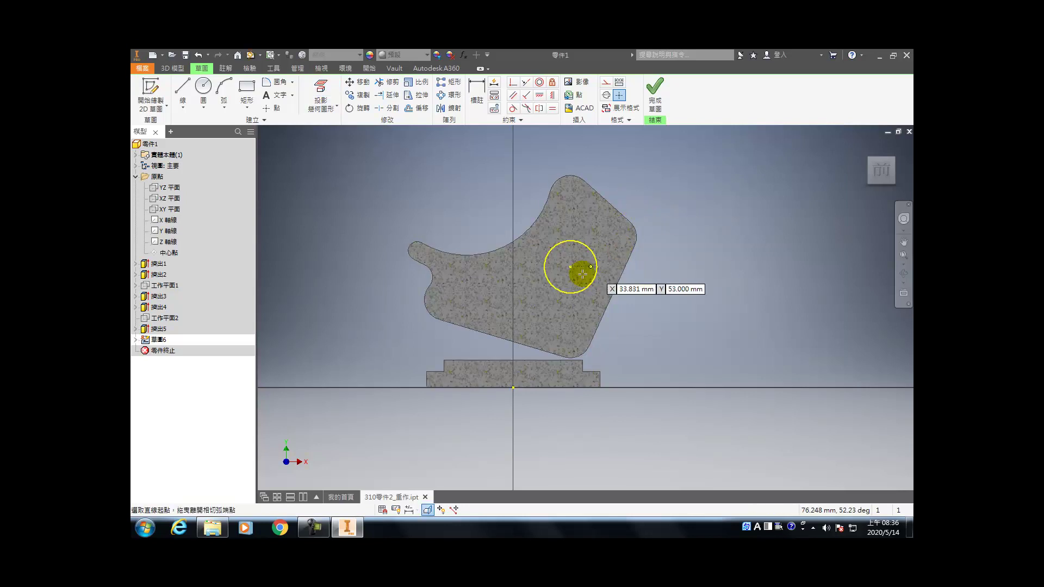
left_click(570, 267)
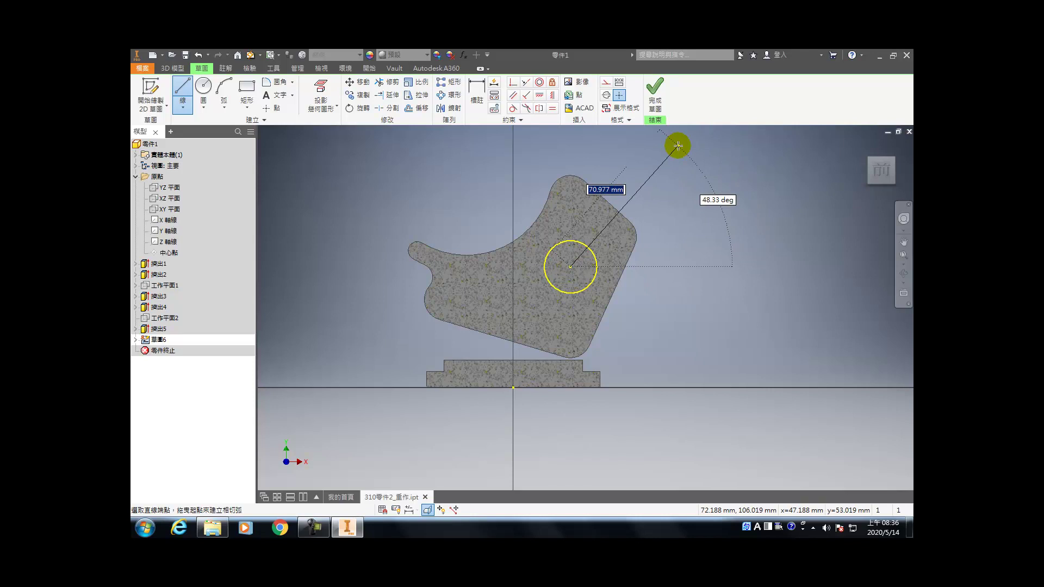
left_click(678, 146)
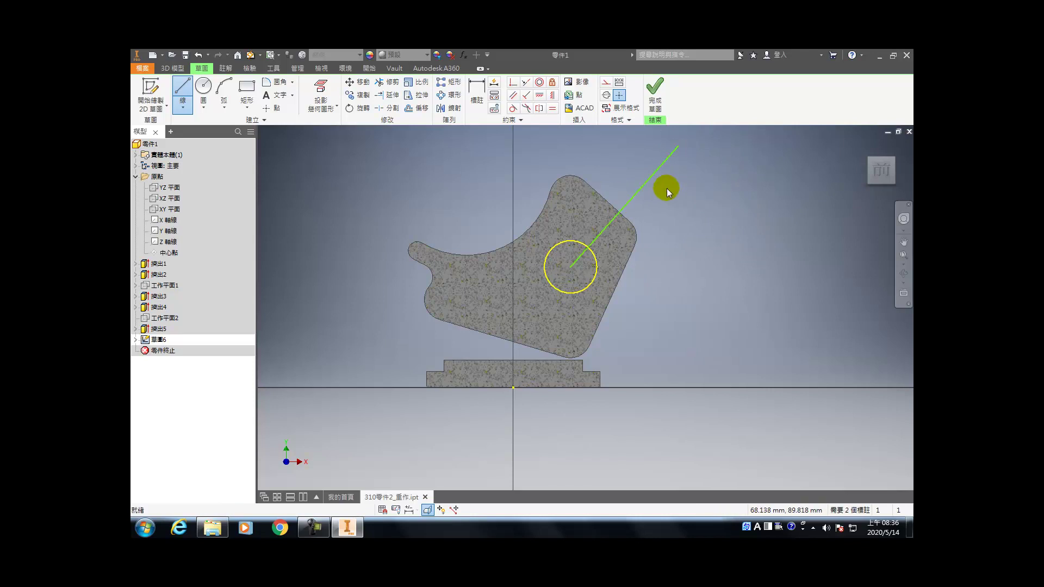
key("Escape")
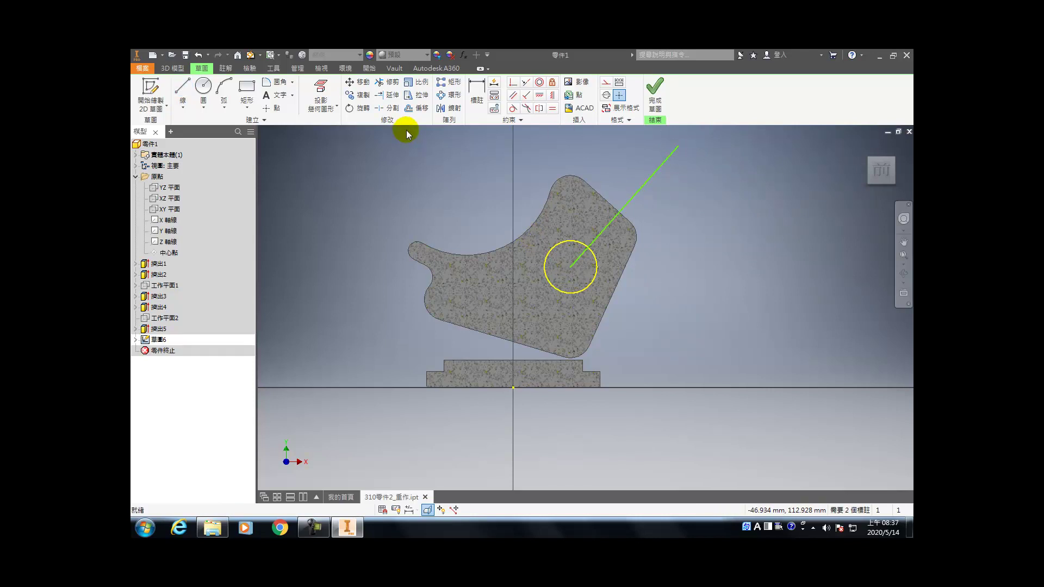
- Draw a horizontal construction line rightward from the post circle's centre
key("l")
left_click(570, 266)
left_click(705, 267)
key("Escape")
left_click(667, 269)
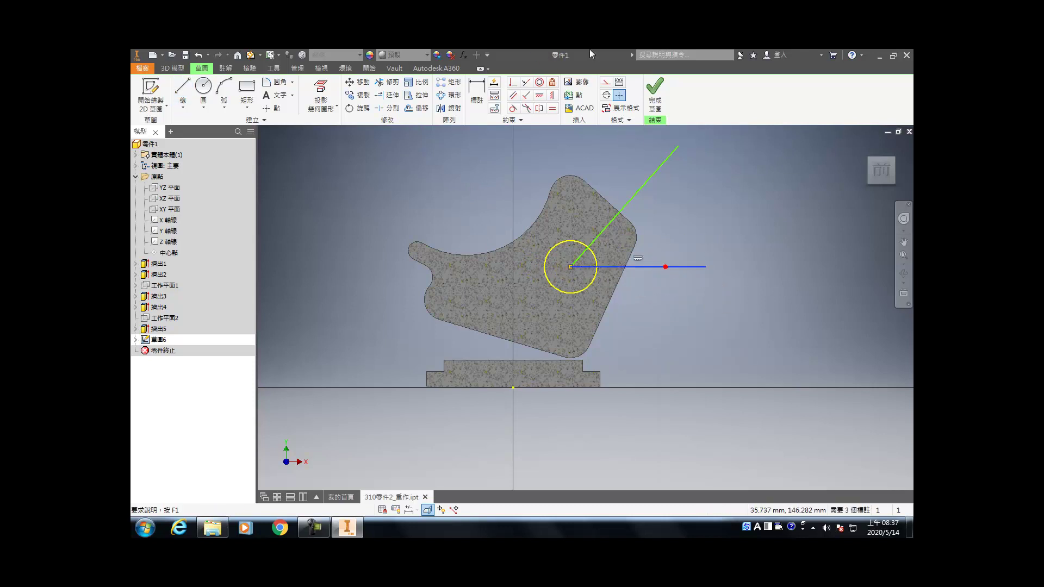
left_click(606, 82)
- Dimension the angle between the rising line and the horizontal construction line as 45 degrees
key("d")
left_click(625, 205)
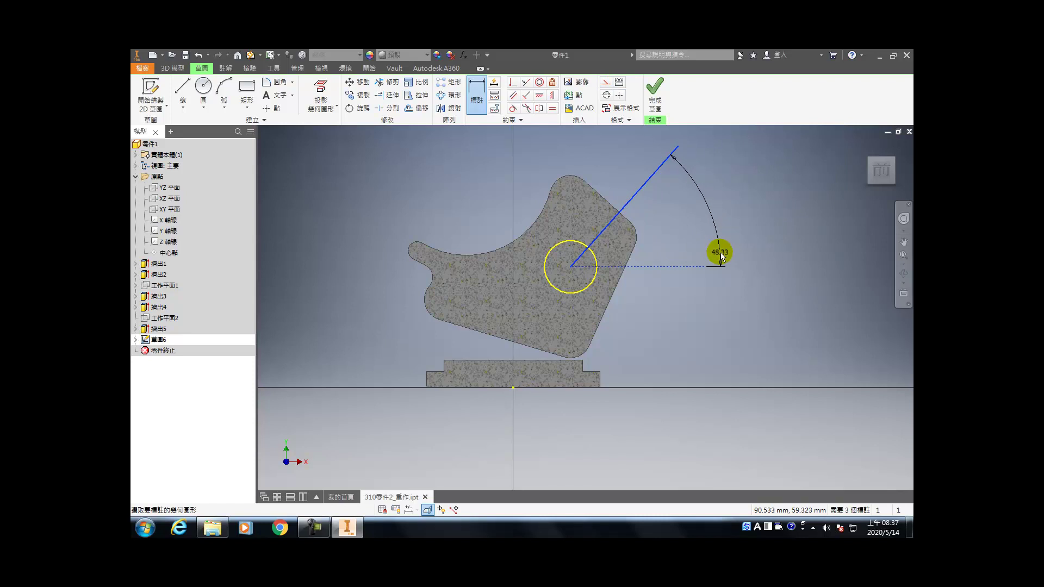
left_click(728, 246)
type("45")
key("Return")
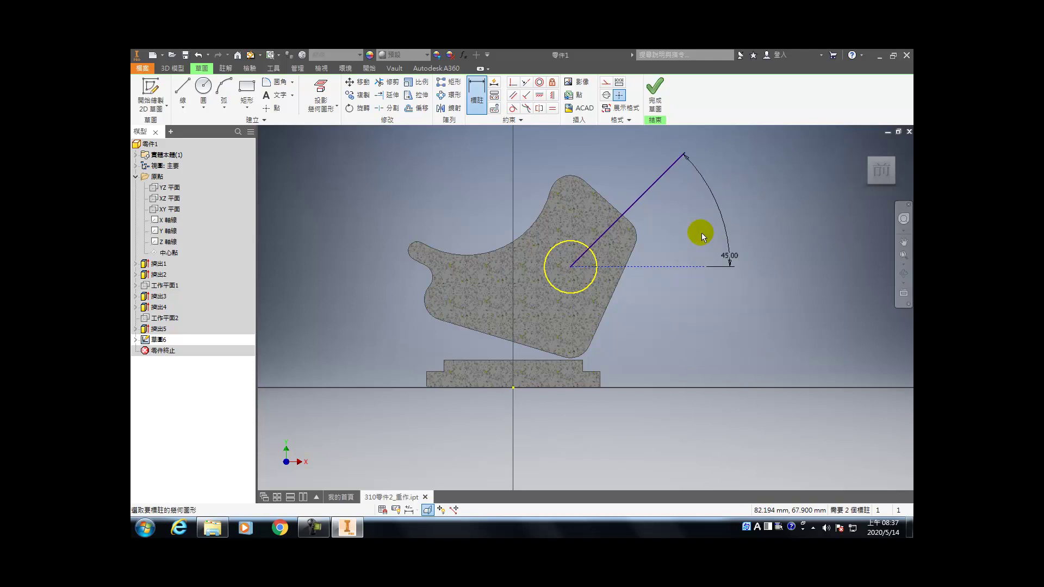
- Sketch a second line from the post circle's centre, sloping down to the left past the disc's base edge
key("l")
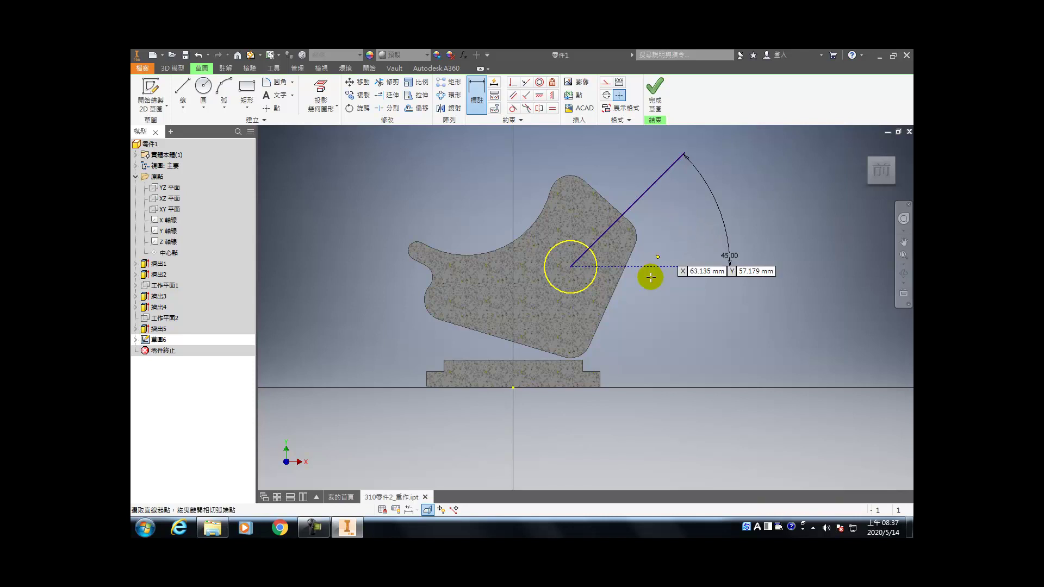
left_click(571, 266)
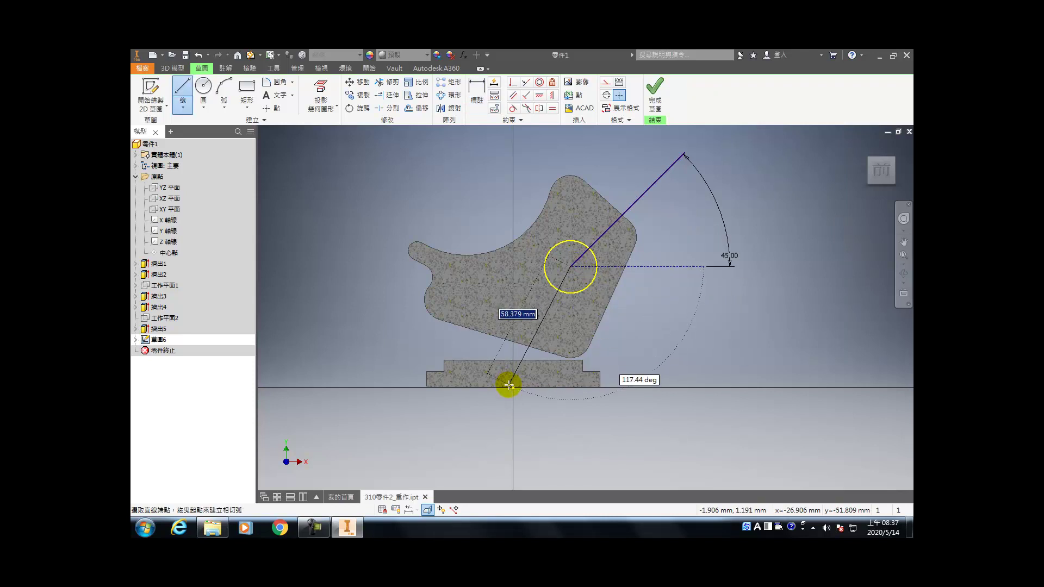
left_click(476, 413)
key("Escape")
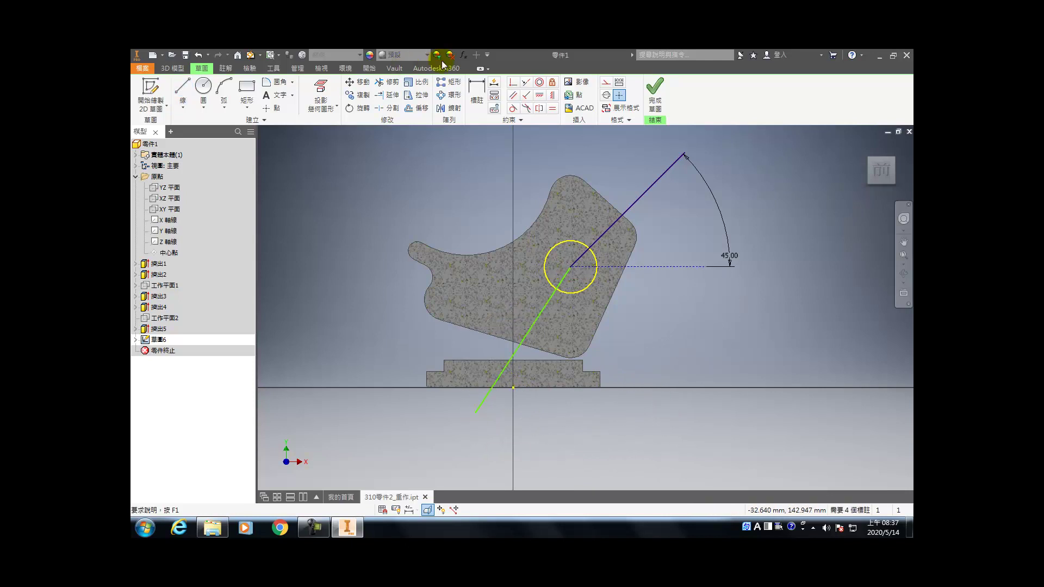
- Draw a short vertical construction line downward from the post circle's centre
key("l")
scroll(560, 262, "up", 5)
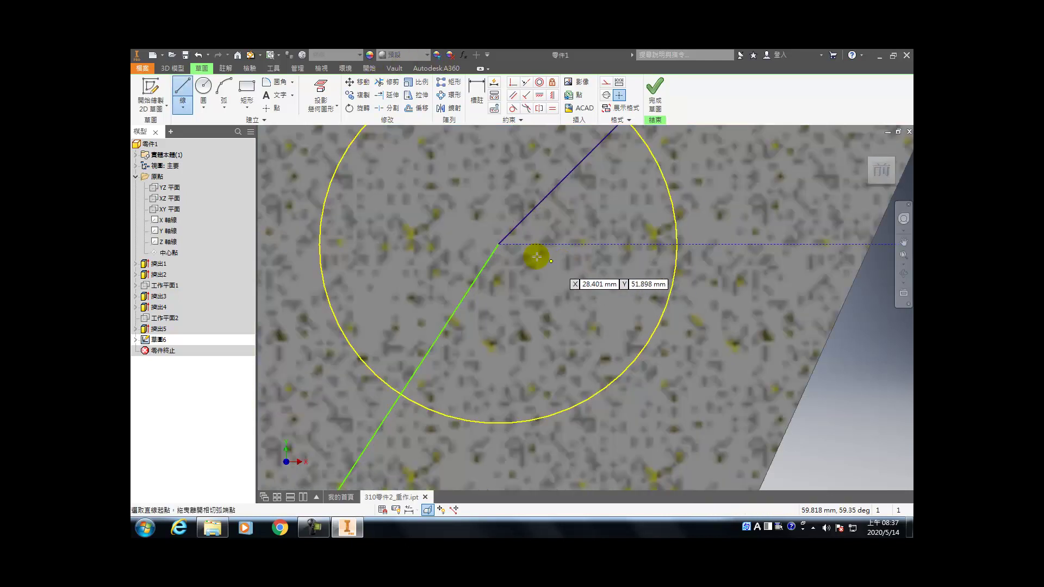
left_click(498, 244)
left_click(497, 288)
key("Escape")
left_click(498, 272)
left_click(605, 81)
- Dimension the angle between the descending line and the vertical construction line as 30 degrees
key("d")
left_click(485, 265)
left_click(497, 279)
left_click(488, 288)
type("30")
key("Return")
scroll(494, 316, "up", 5)
scroll(518, 339, "up", 2)
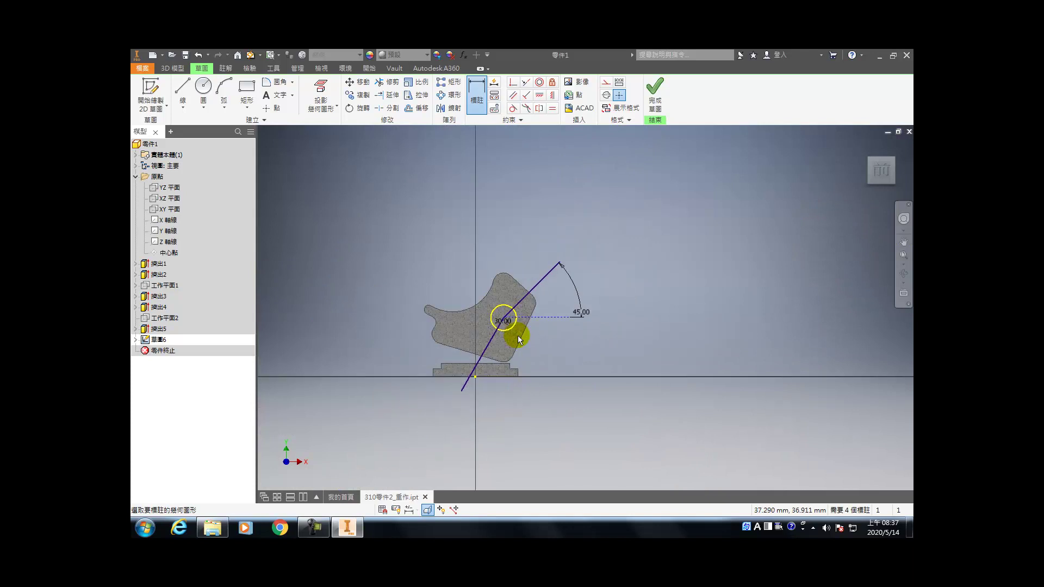
- Sketch a line about 101 mm long from the vertical axis below the circle's centre, descending rightward at about 14 degrees
key("l")
scroll(478, 320, "down", 3)
left_click(394, 303)
left_click(788, 402)
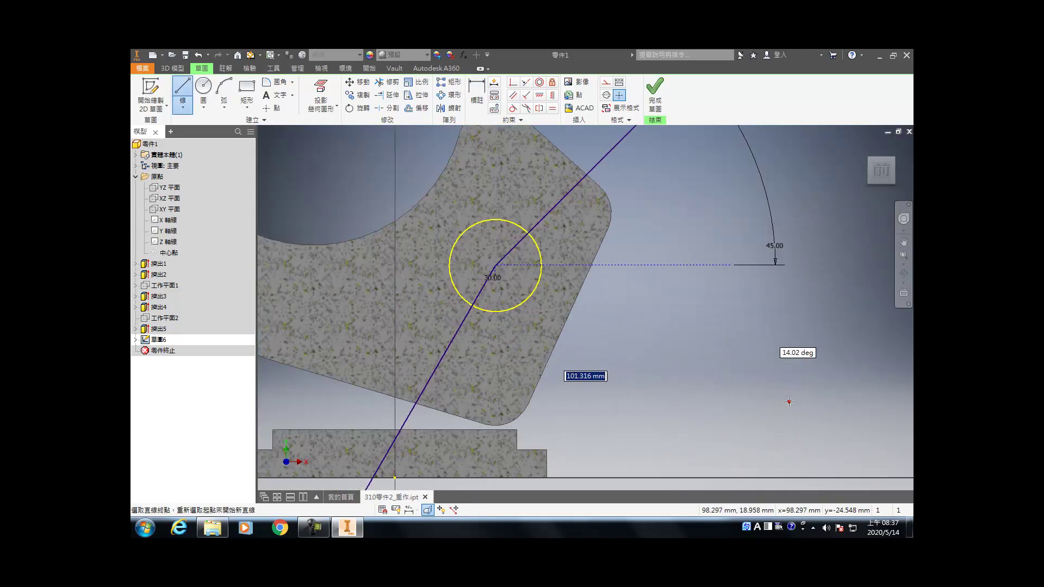
left_click(788, 401)
scroll(789, 399, "up", 4)
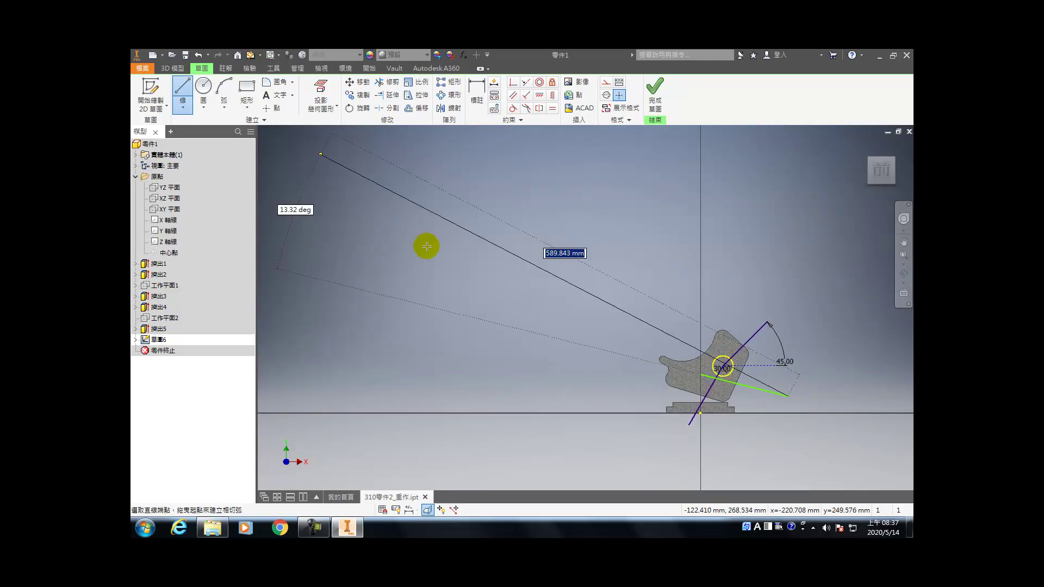
key("Escape")
- Draw a second horizontal construction line rightward from the start of the shallow sloping line
scroll(785, 434, "down", 3)
key("l")
left_click(625, 321)
left_click(726, 321)
key("Escape")
left_click(605, 82)
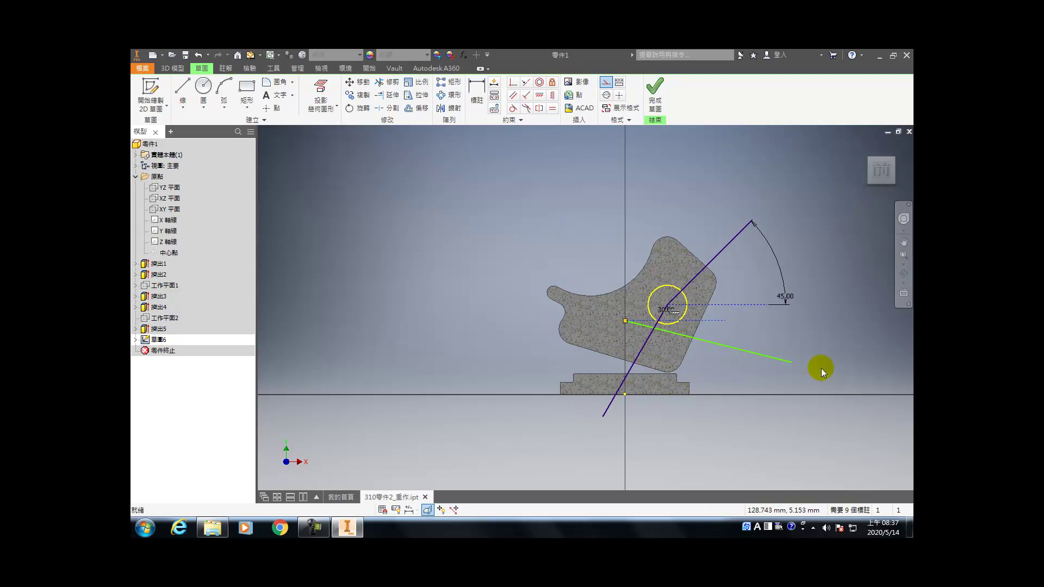
right_click(714, 321)
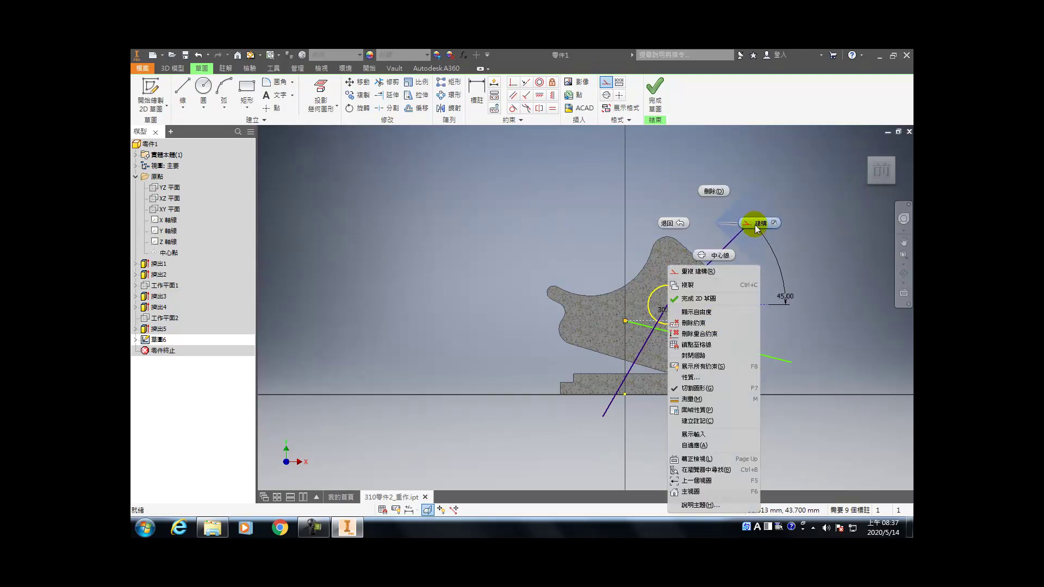
left_click(768, 176)
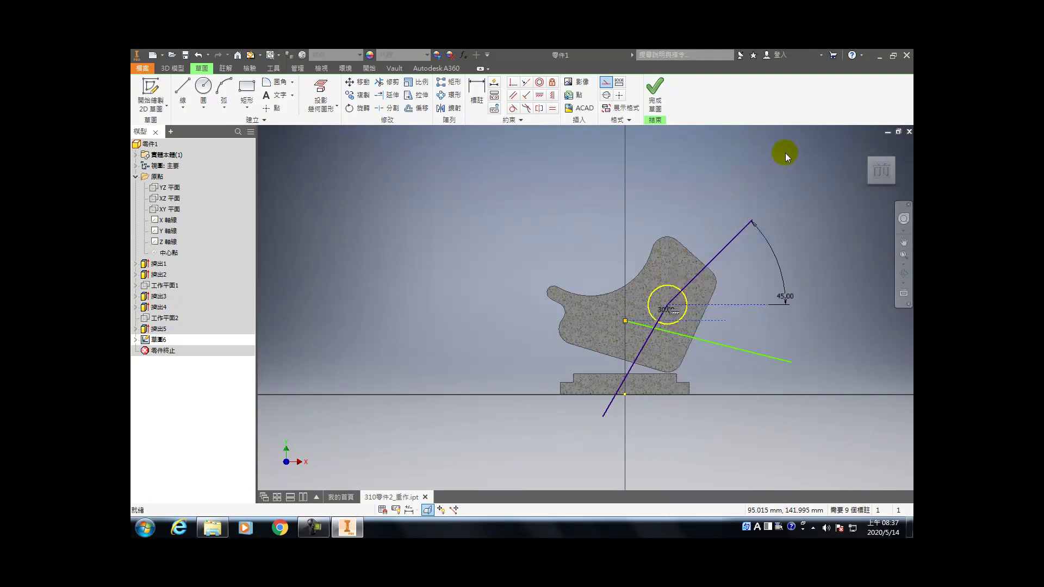
- Dimension the distance between the two horizontal construction lines as 7 mm
right_click_drag(768, 320, 713, 318)
left_click(713, 320)
left_click(707, 306)
left_click(740, 317)
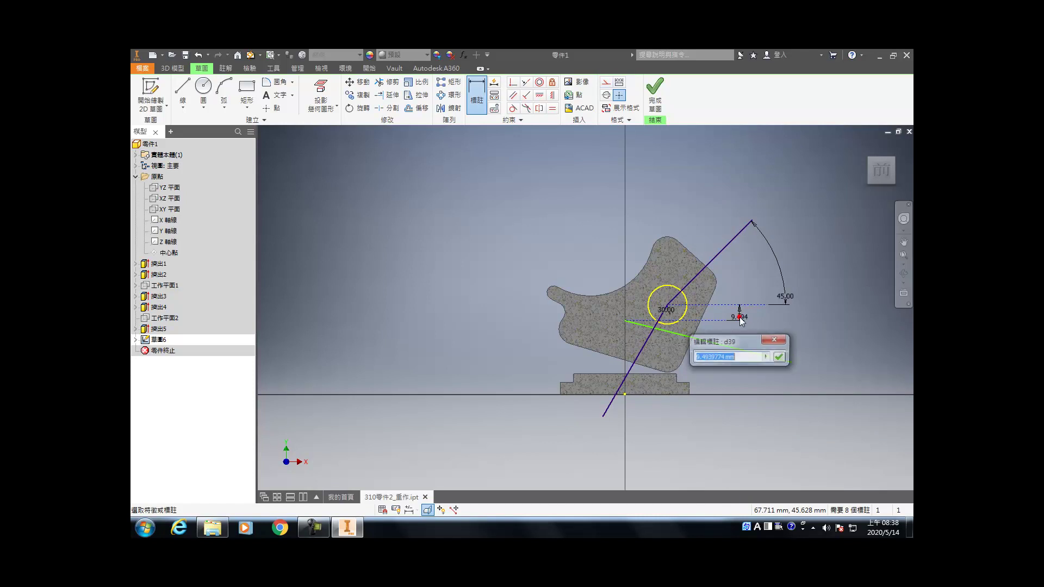
type("7")
key("Return")
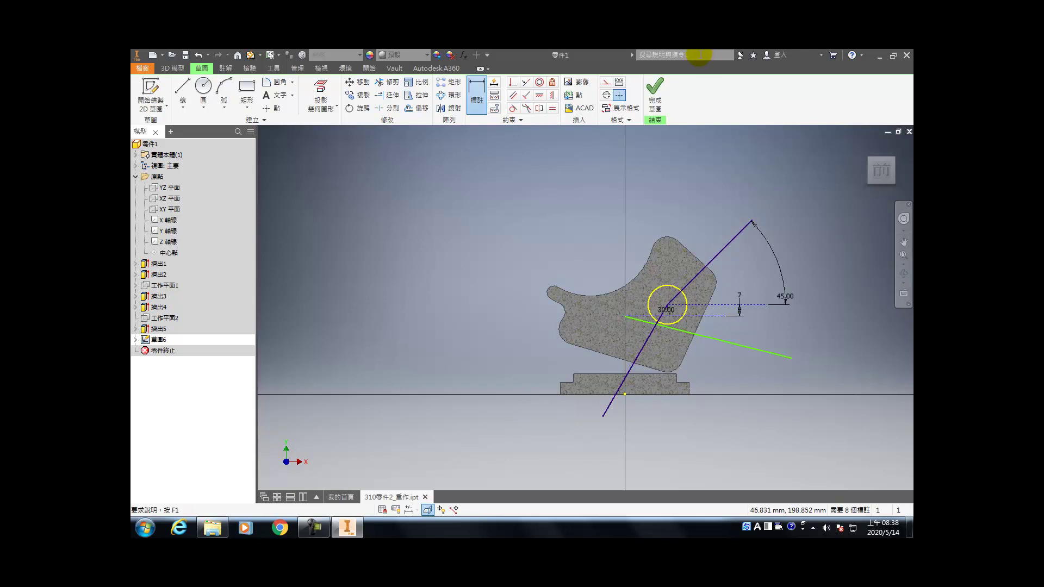
- Delete the shallow line sloping down from the lower construction line's start
key("Escape")
left_click(636, 318)
key("Delete")
left_click(647, 339)
- Extend the lower construction line leftward past the vertical axis and sketch a descending line rightward from its new end
left_click_drag(624, 316, 600, 316)
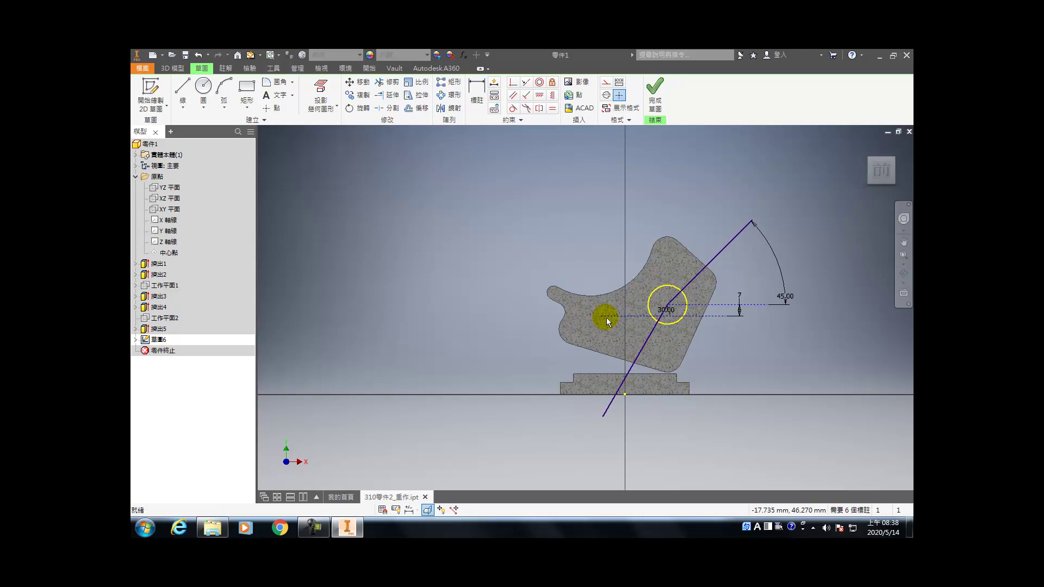
key("l")
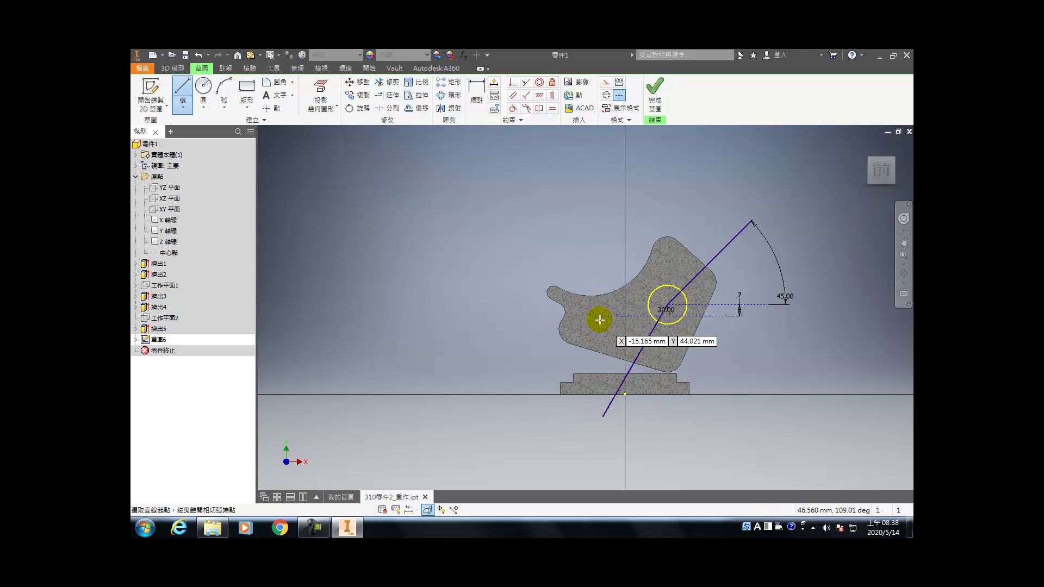
left_click(601, 317)
left_click(759, 374)
- Dimension the descending line's start 25 mm horizontally from the sketch origin
key("d")
left_click(601, 317)
left_click(624, 394)
left_click(605, 245)
type("25")
key("Return")
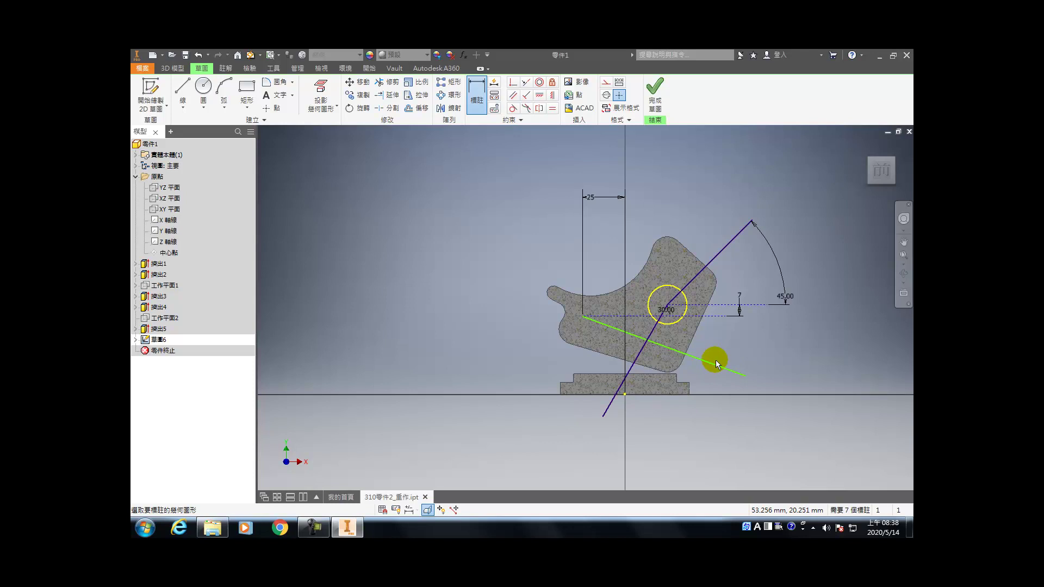
- Undo the 25 mm dimension, the new descending line and the leftward extension of the lower construction line
left_click(199, 55)
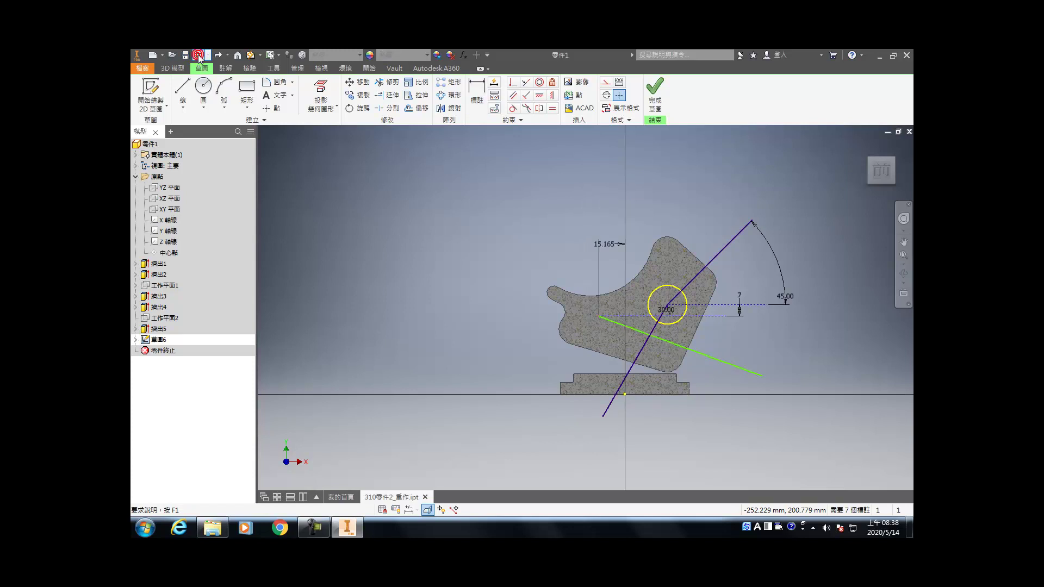
left_click(198, 55)
left_click(199, 55)
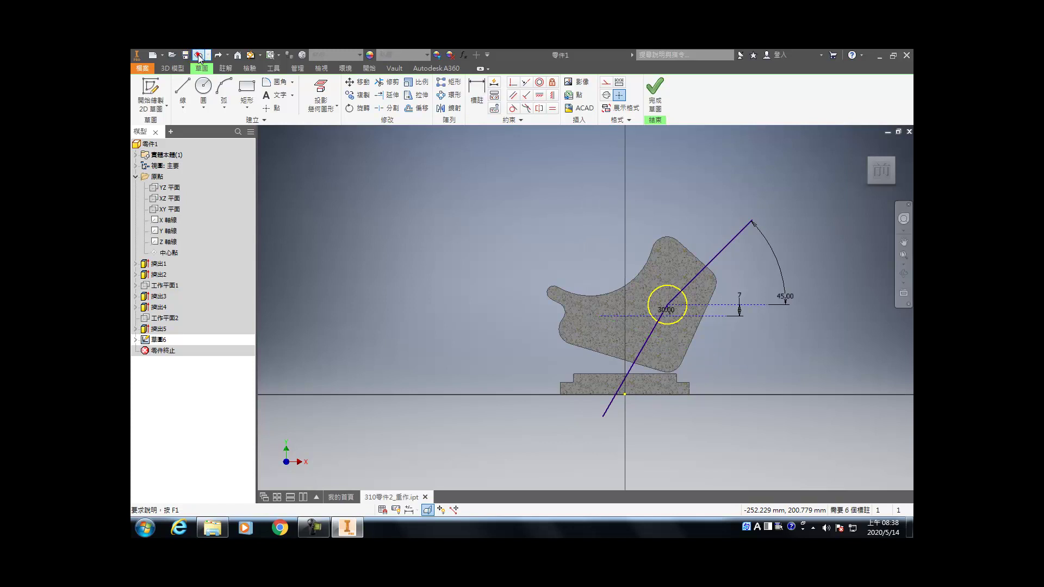
- Sketch a line from the lower construction line's start, descending rightward at about 30 degrees across the plate
key("l")
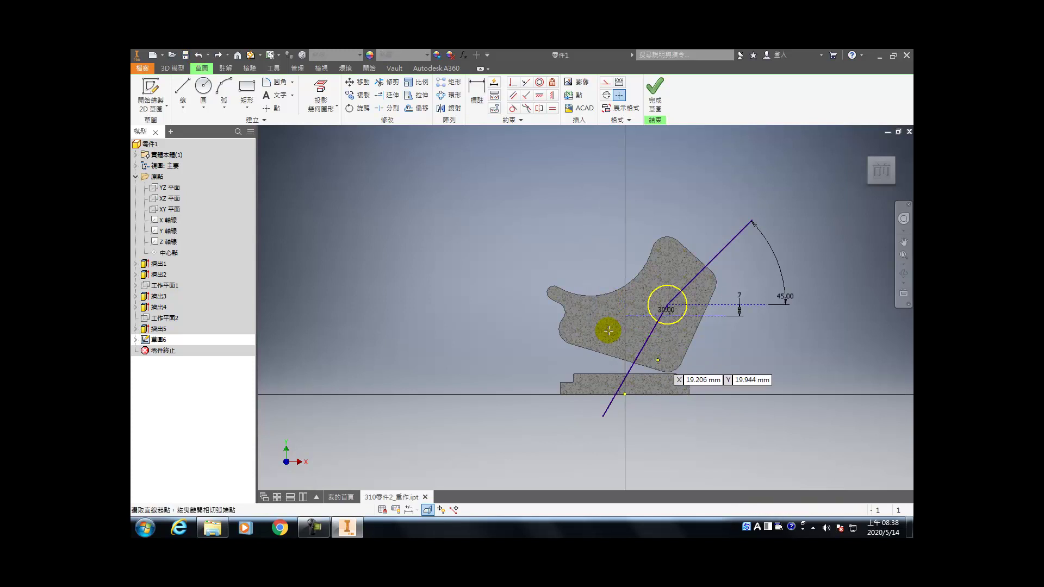
left_click(626, 317)
left_click(738, 381)
- Dimension the angle between the new descending line and the lower construction line as 20 degrees
key("d")
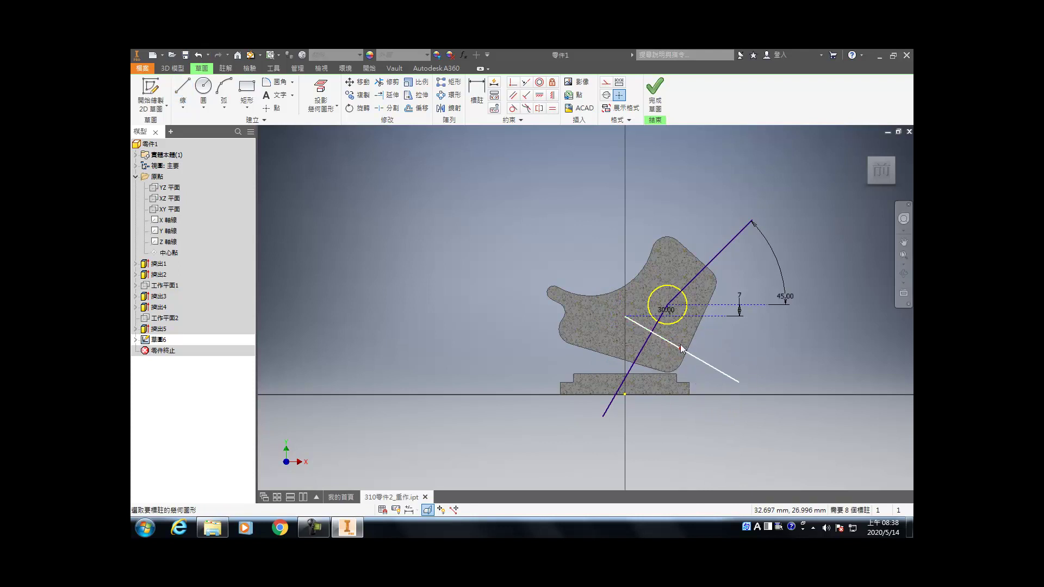
left_click(748, 351)
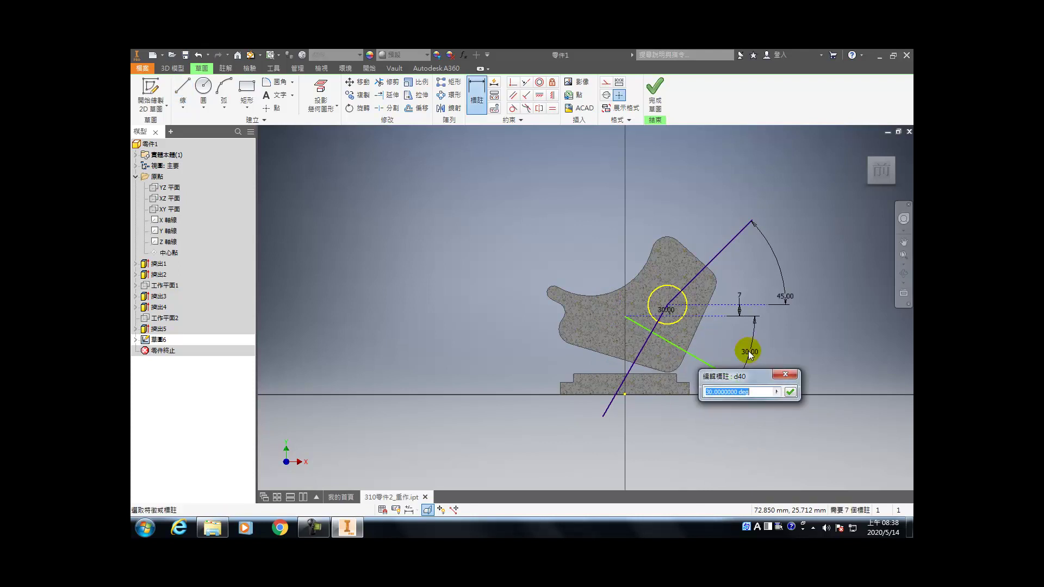
type("20")
key("Return")
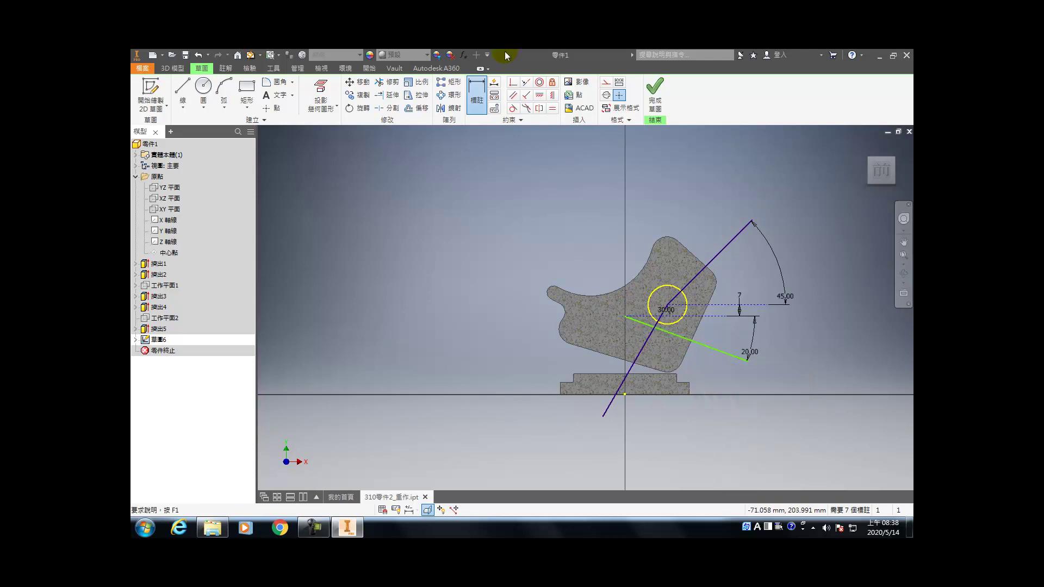
- Constrain the 20-degree line's start point vertically in line with the sketch origin
left_click(625, 316)
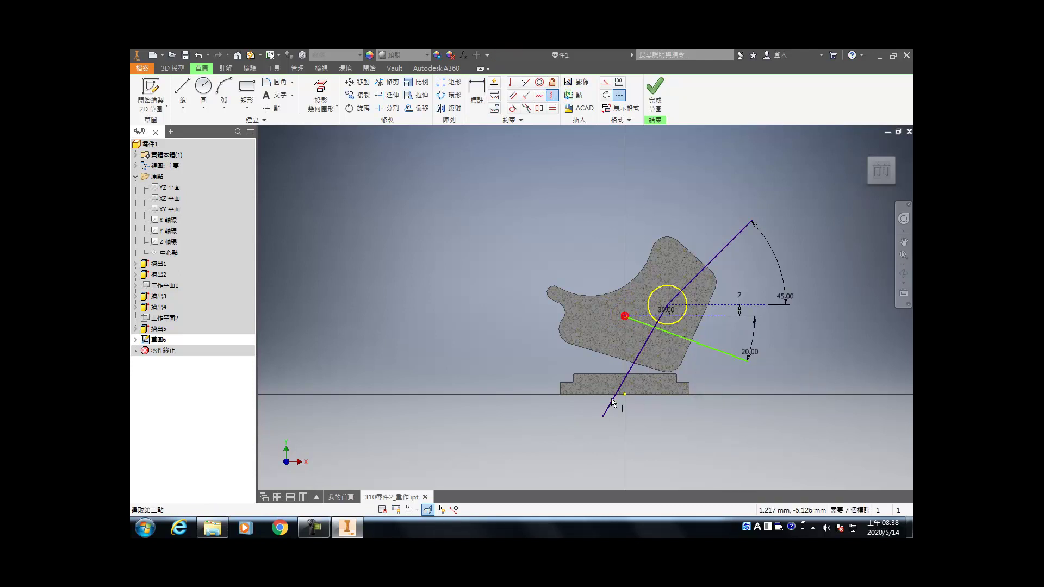
left_click(624, 394)
left_click(701, 319)
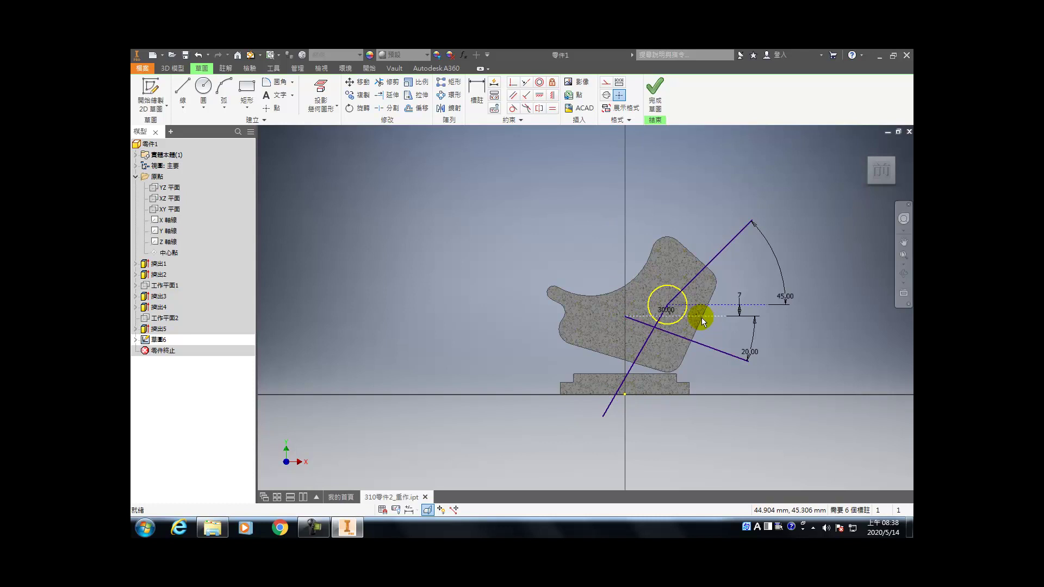
mouse_move(719, 335)
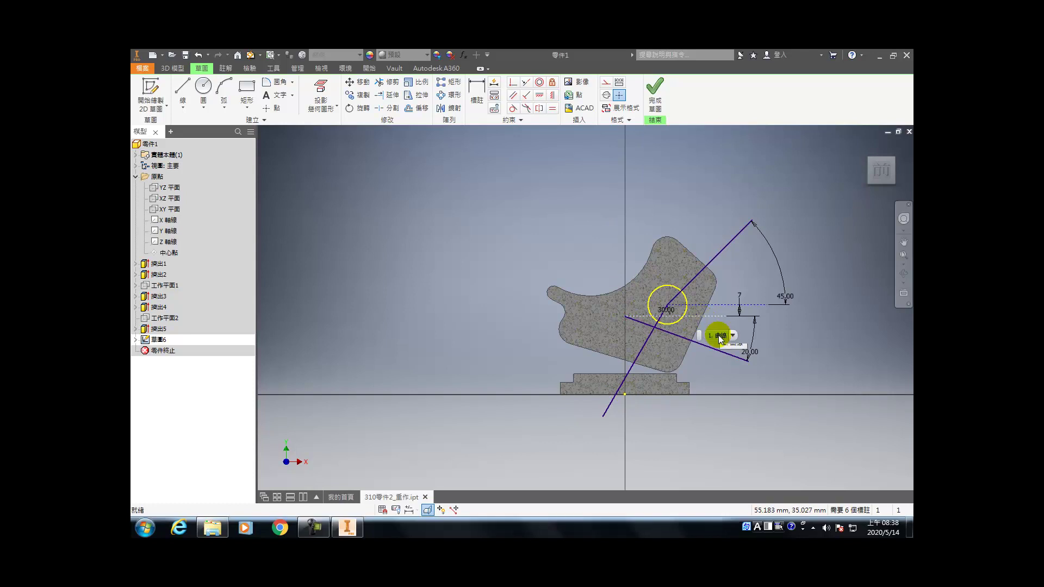
left_click(667, 311)
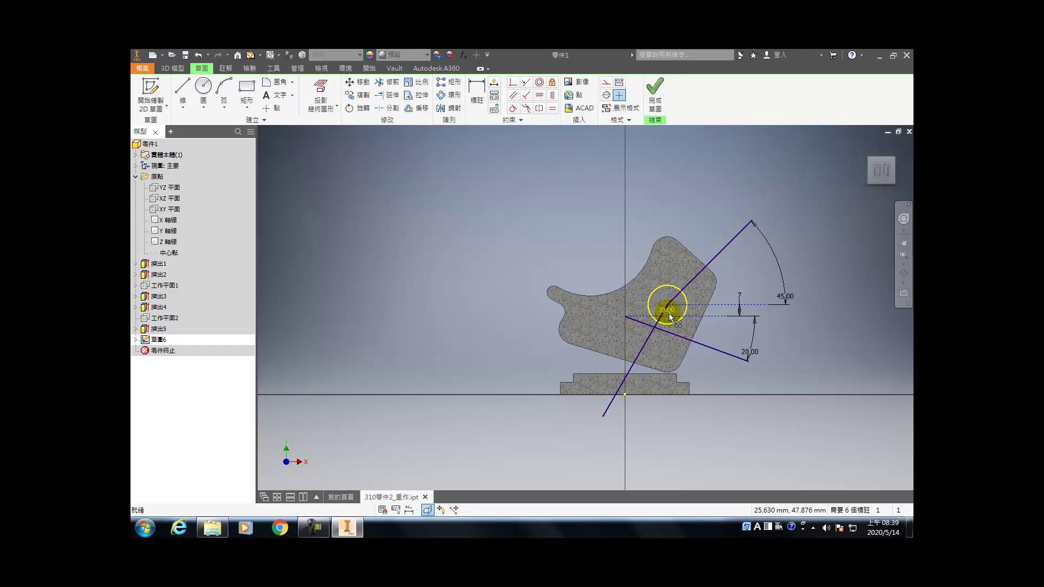
- Finish the sketch and, in a new sketch on the plate's face, draw a 22 mm circle centred on the projected start of the 20-degree line
left_click(659, 102)
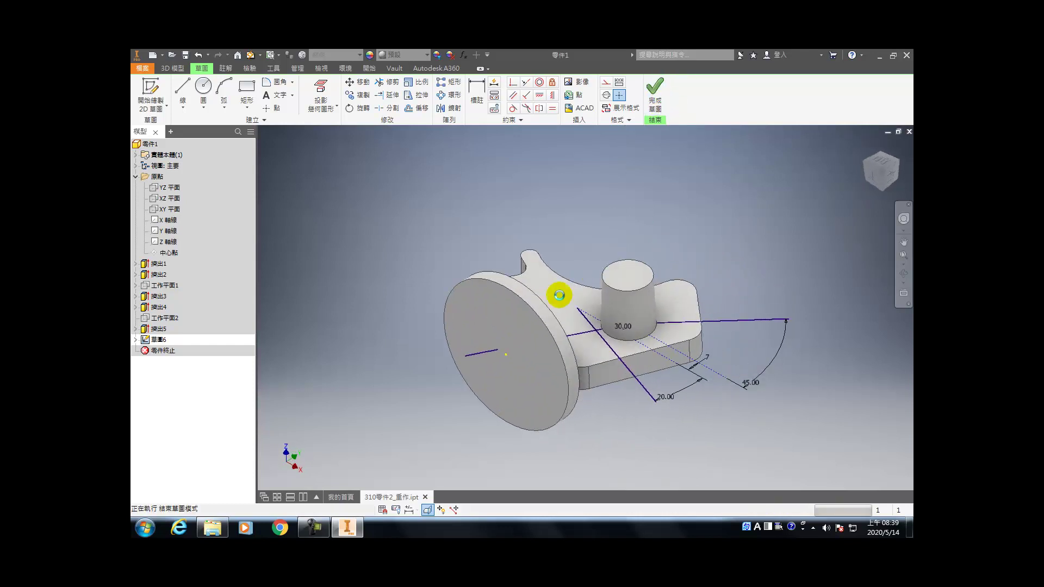
left_click(563, 299)
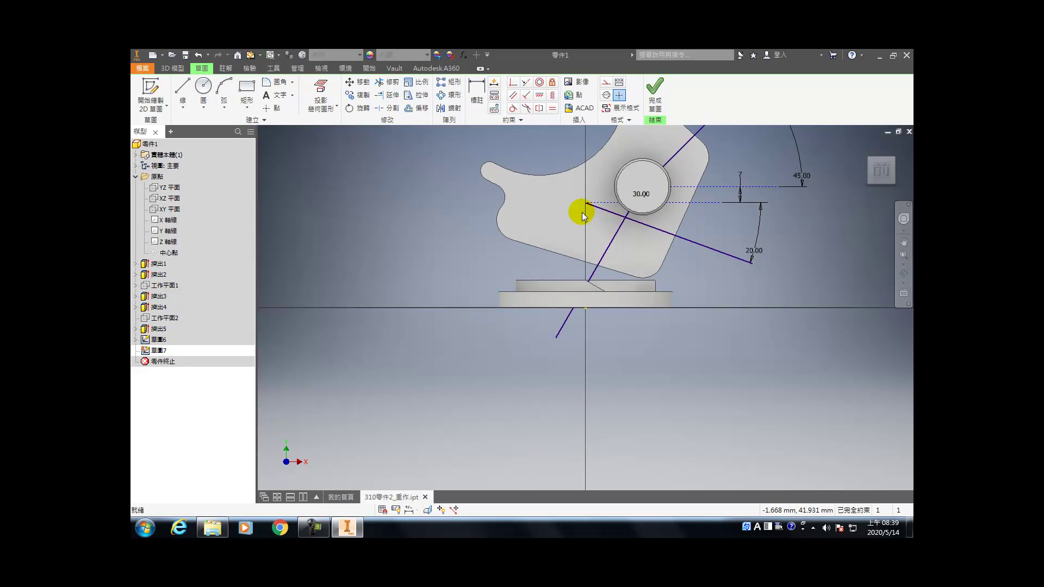
key("c")
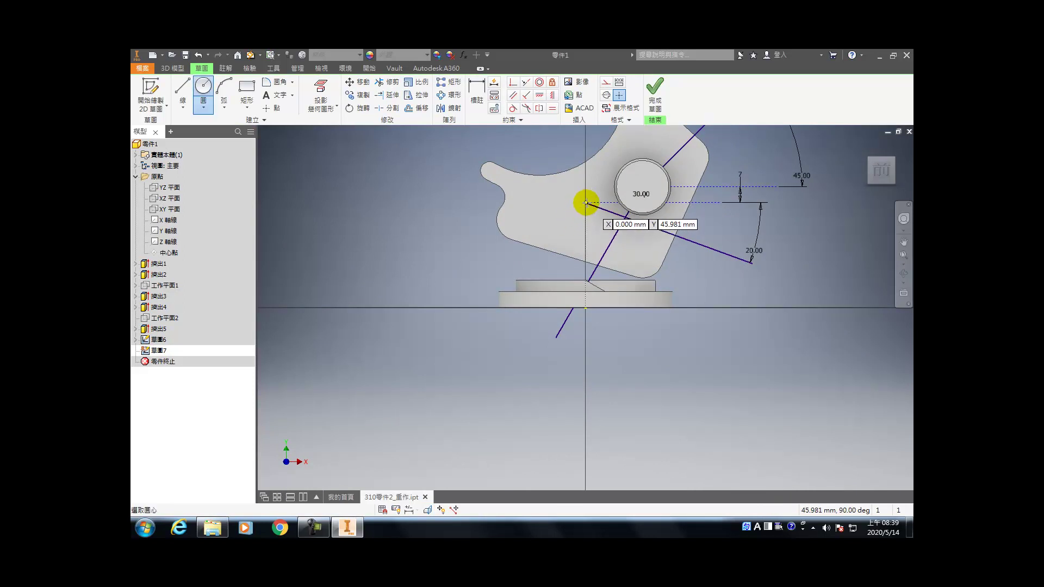
left_click(322, 94)
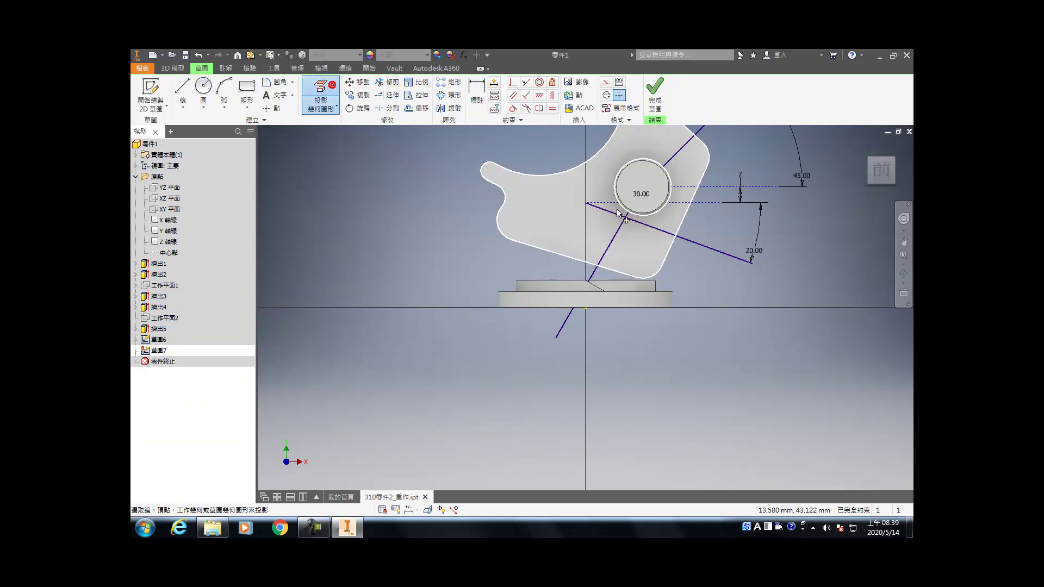
left_click(585, 203)
key("c")
left_click(586, 203)
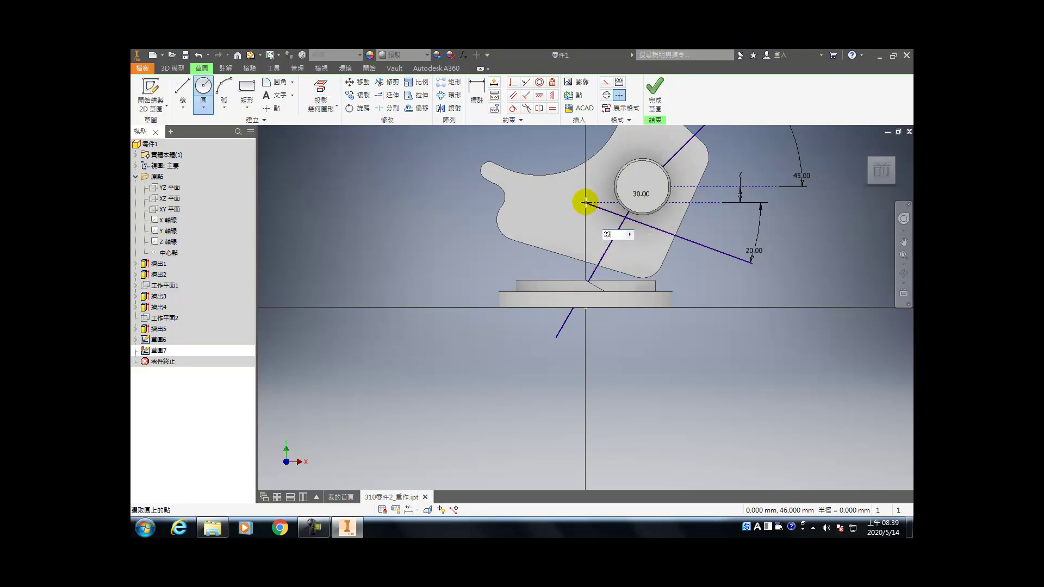
middle_click_drag(584, 185, 614, 263)
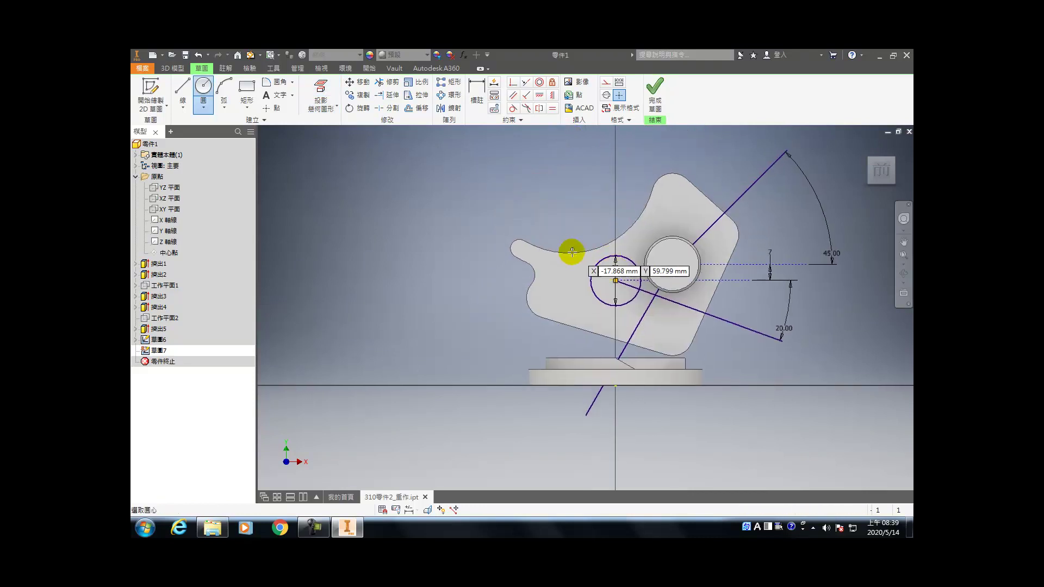
- Sketch an 18 mm diameter circle on the plate beside the 22 mm circle, on the side away from the tapered post
left_click(575, 285)
type("18")
key("Return")
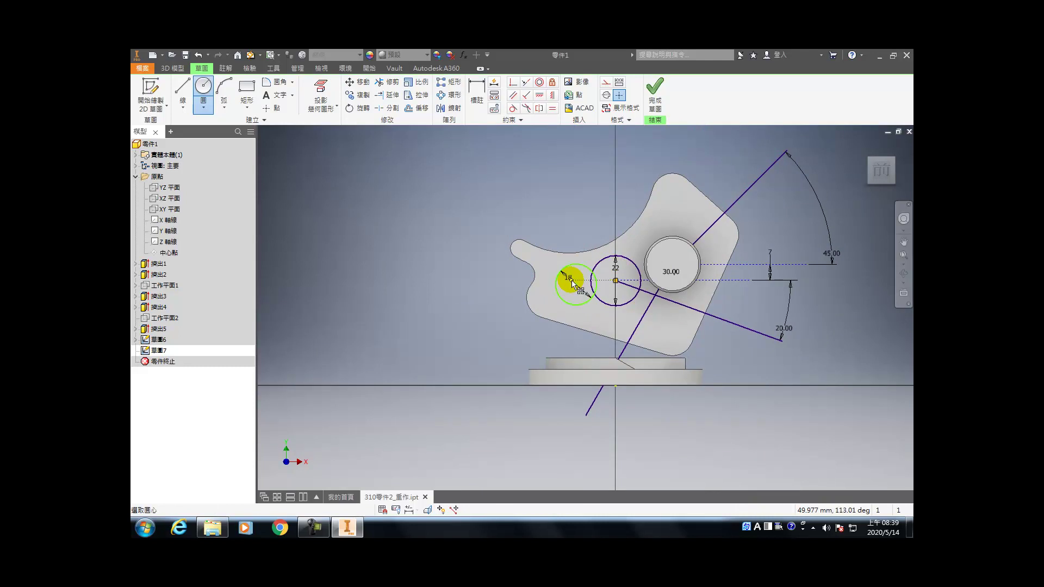
key("Escape")
- Constrain the 18 mm circle's centre horizontally in line with the 22 mm circle's centre
left_click(539, 95)
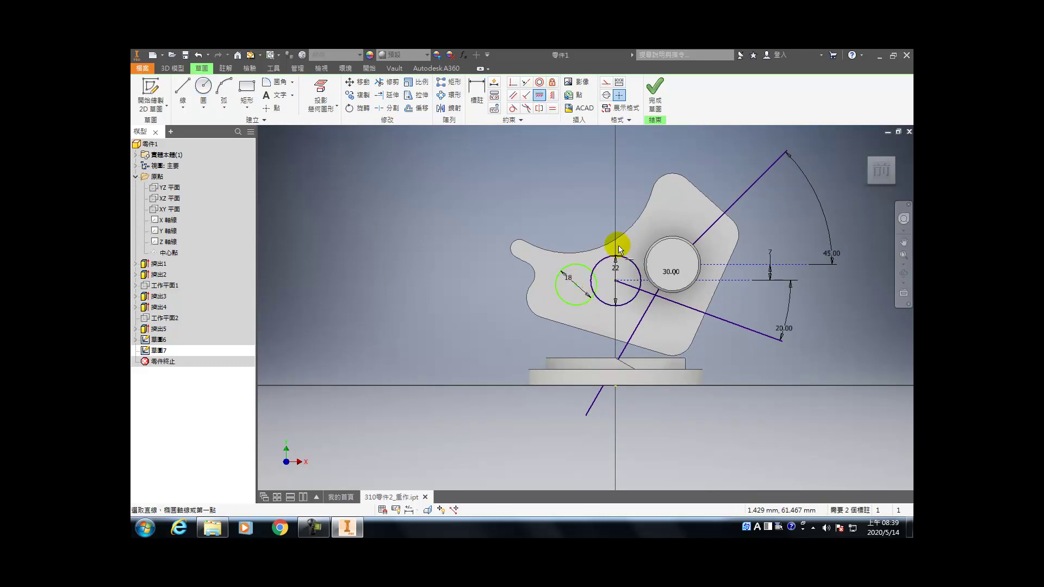
left_click(575, 283)
left_click(614, 280)
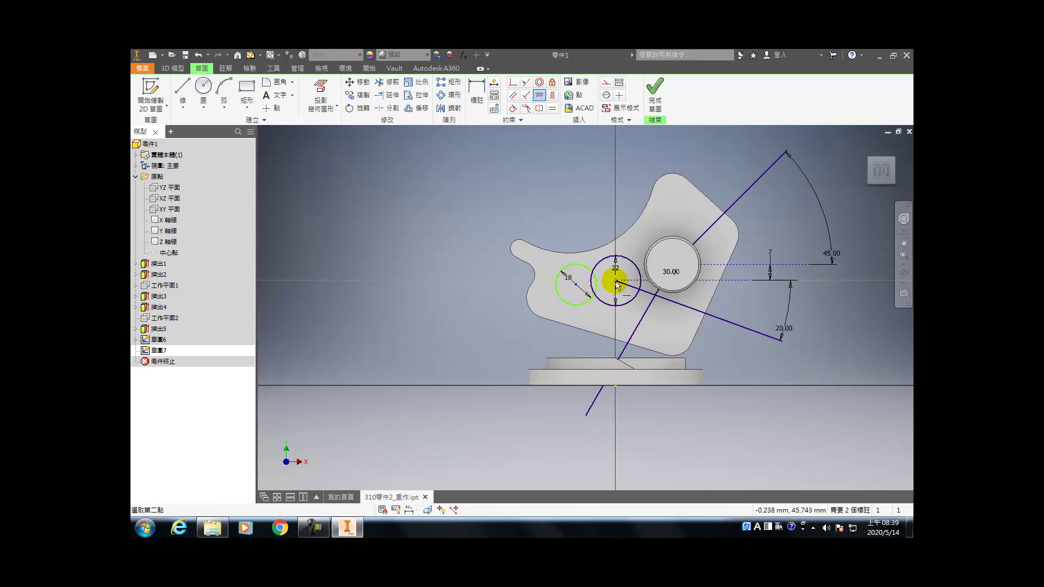
left_click(539, 263)
- Dimension the horizontal distance between the centres of the two circles as 11 mm
left_click(574, 279)
key("d")
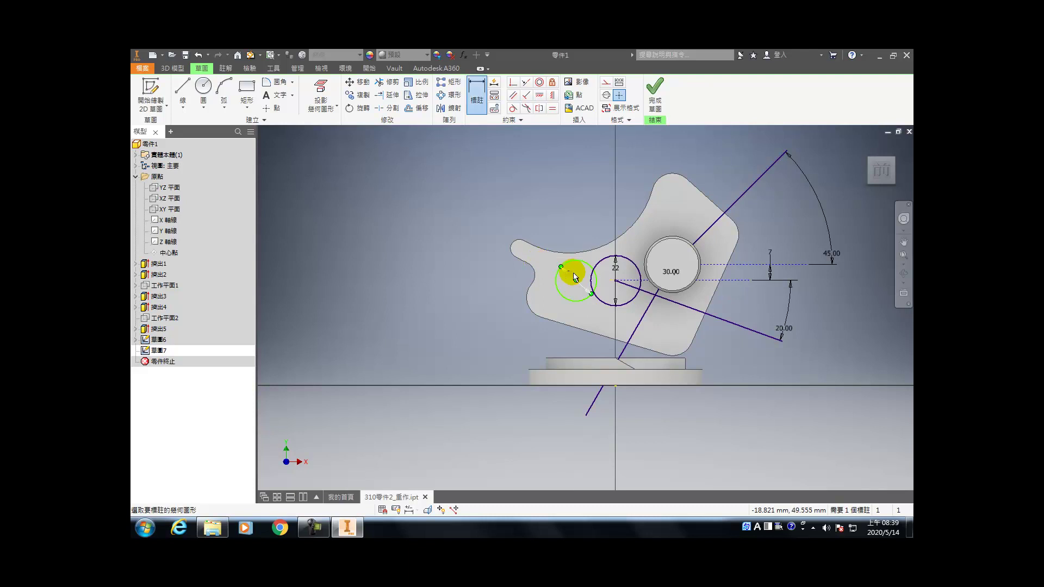
left_click(614, 282)
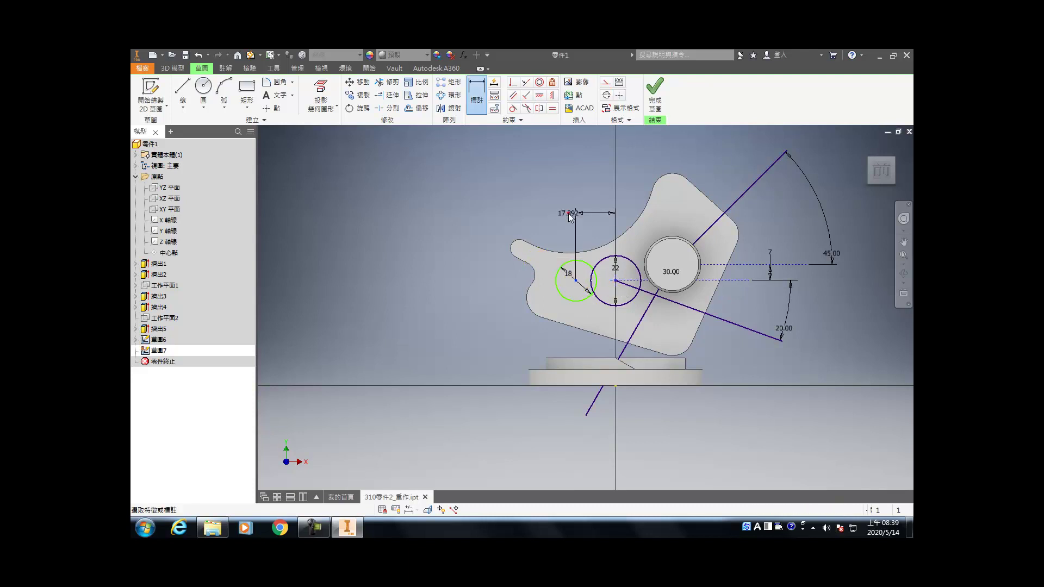
left_click(567, 213)
type("11")
key("Return")
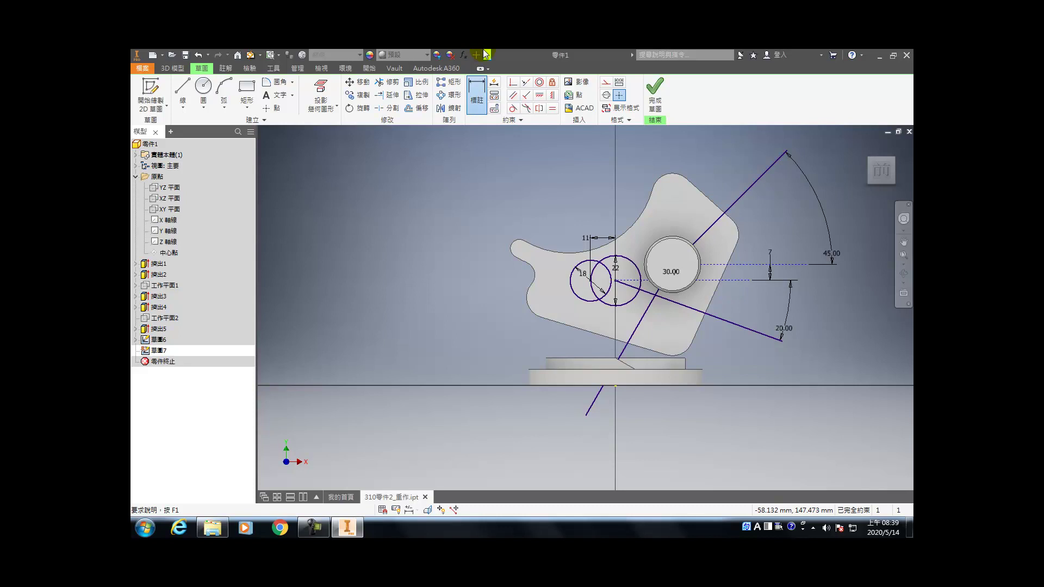
- Project the short lower edge of the plate's arm and sketch a three-point arc from its end to the 22 mm circle
left_click(327, 88)
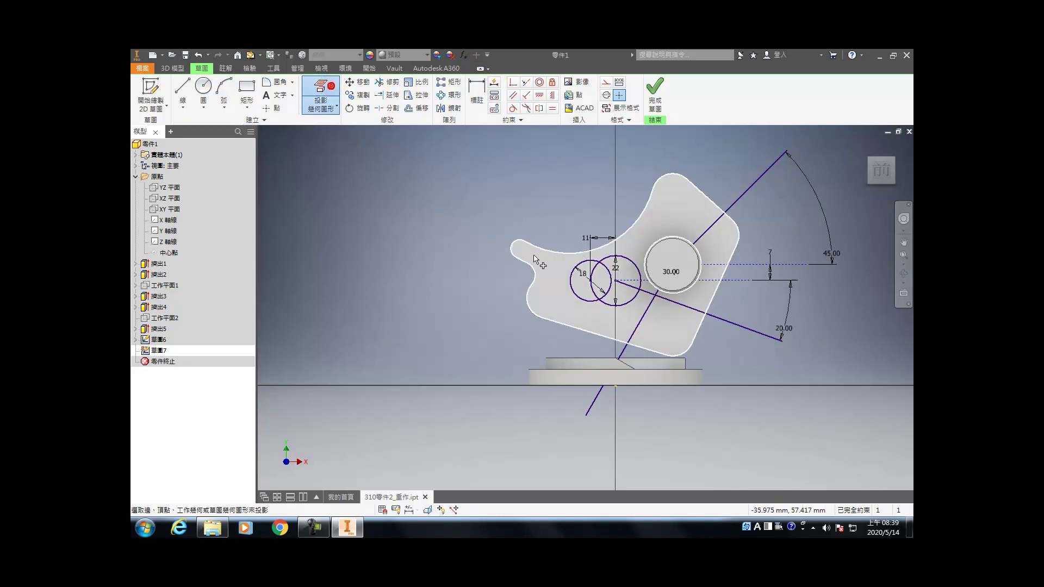
left_click(519, 259)
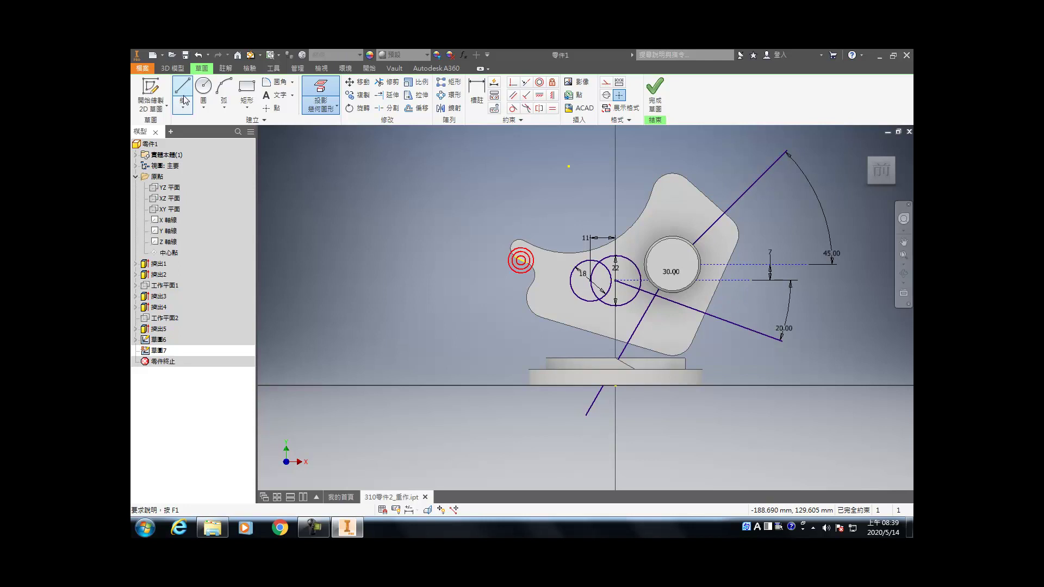
left_click(224, 92)
left_click(513, 256)
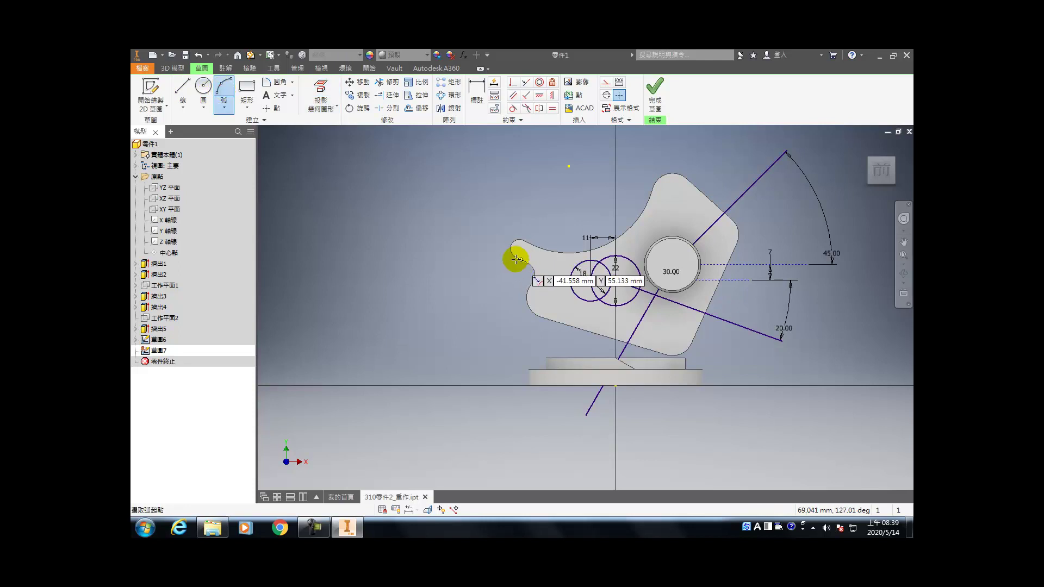
left_click(616, 254)
scroll(594, 260, "up", 5)
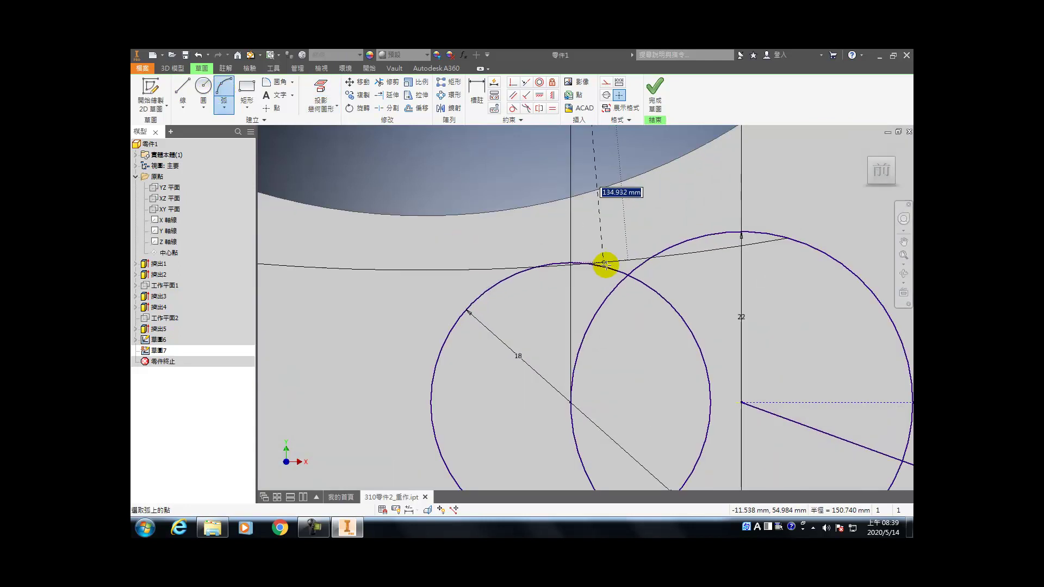
left_click(603, 260)
key("Escape")
- Make the new arc concentric with the projected edge of the plate's arm
scroll(552, 260, "down", 5)
left_click(539, 82)
left_click(518, 299)
left_click(518, 299)
- Trim the 18 mm circle's upper part, the arc's portion leading to the plate's arm, and the 22 mm circle's portion above the arc
scroll(604, 289, "up", 4)
key("x")
left_click(512, 331)
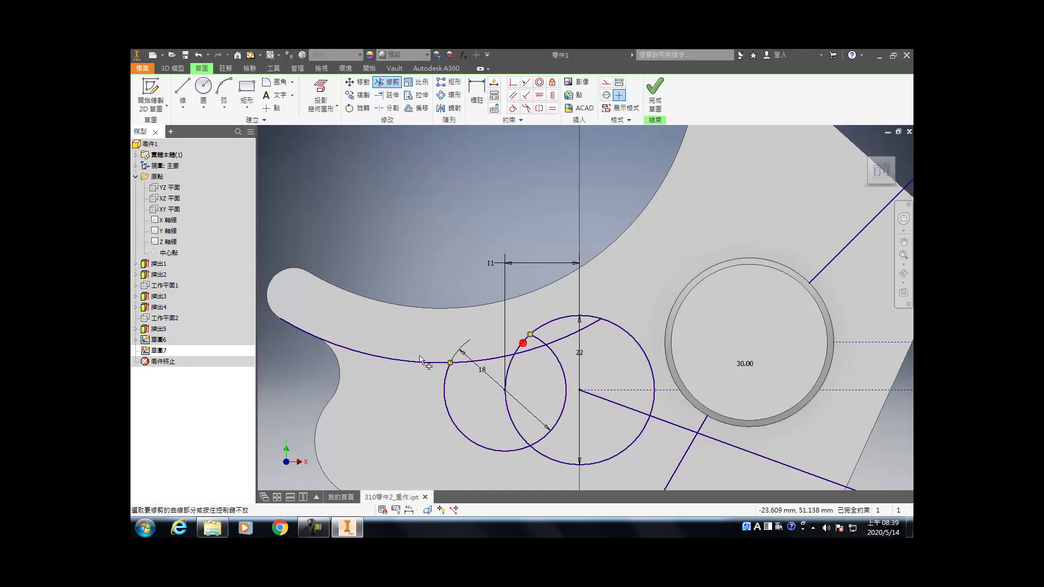
left_click(418, 361)
left_click(553, 320)
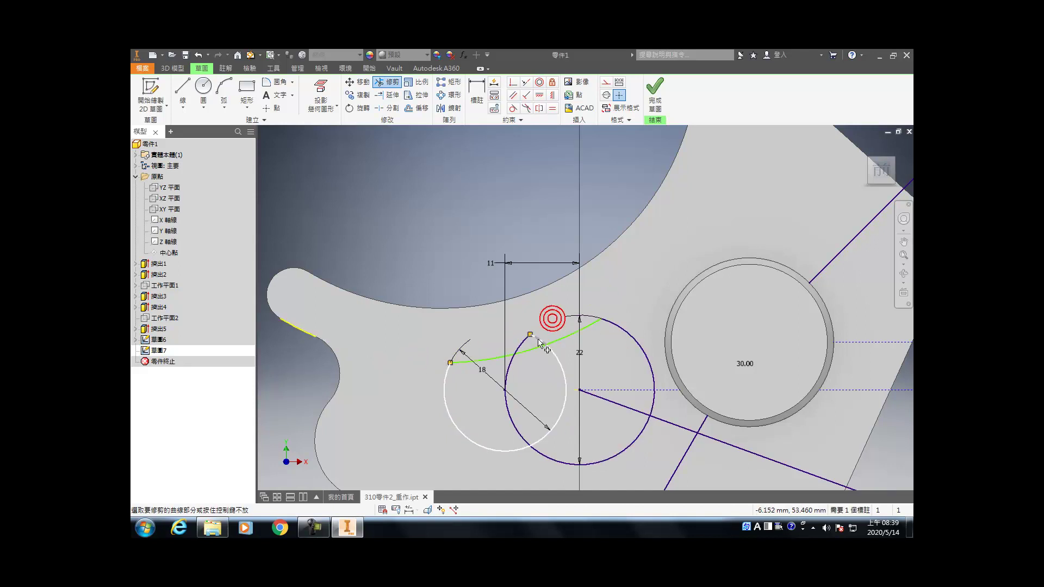
left_click(519, 344)
- Dimension the radius of the remaining upper arc as 46 mm
key("d")
left_click(533, 348)
left_click(536, 313)
key("Return")
- Trim the remaining overlapping circle segments so that only the closed outer outline of the kidney-shaped profile is left
scroll(536, 311, "up", 5)
scroll(544, 334, "down", 4)
key("x")
left_click(557, 321)
left_click(517, 314)
- Fillet the lower junction between the 18 mm and 22 mm arcs with a 10 mm radius
left_click(270, 84)
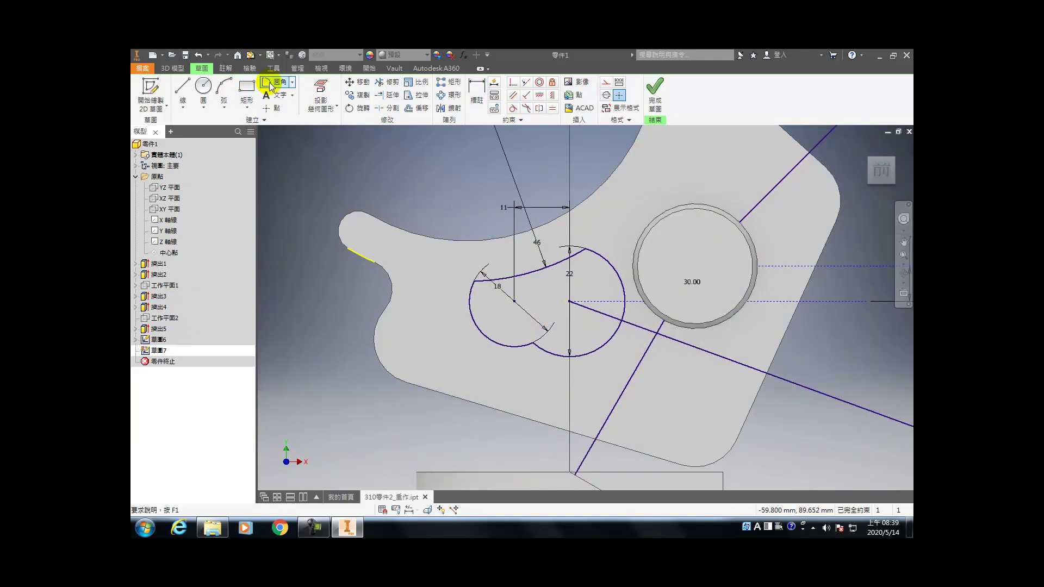
left_click(223, 87)
scroll(549, 370, "up", 3)
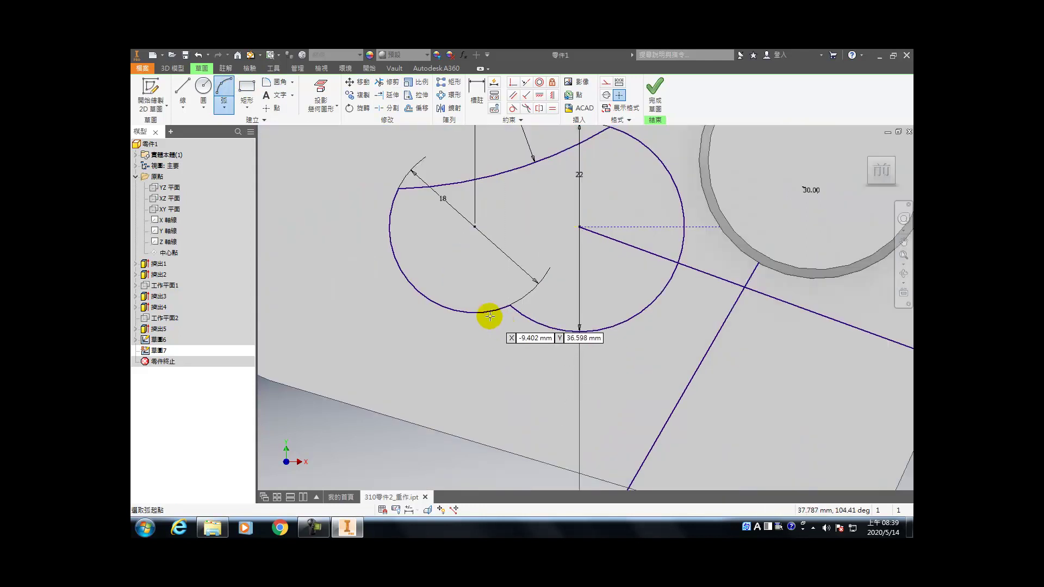
left_click(272, 83)
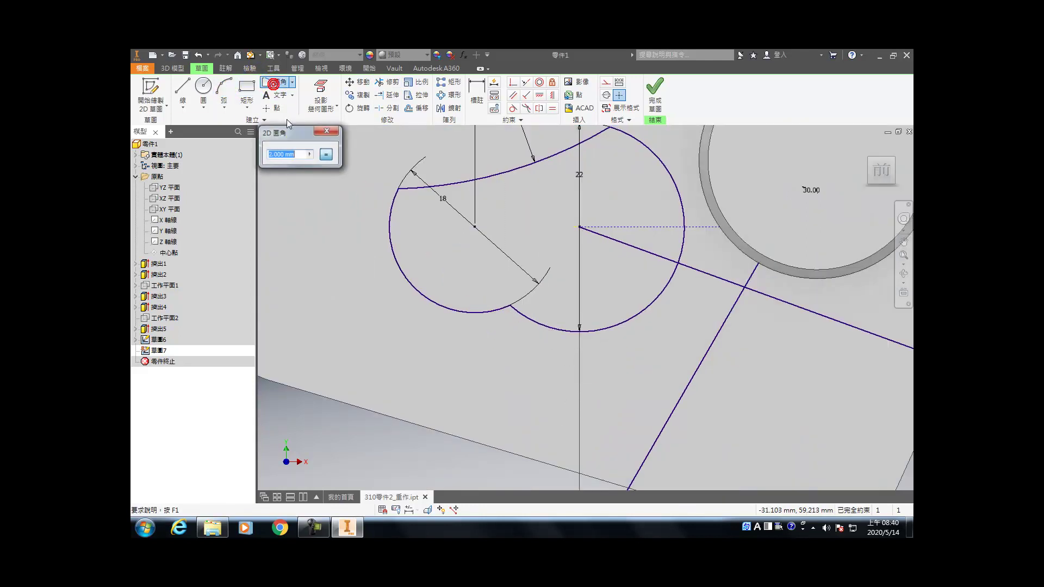
type("10")
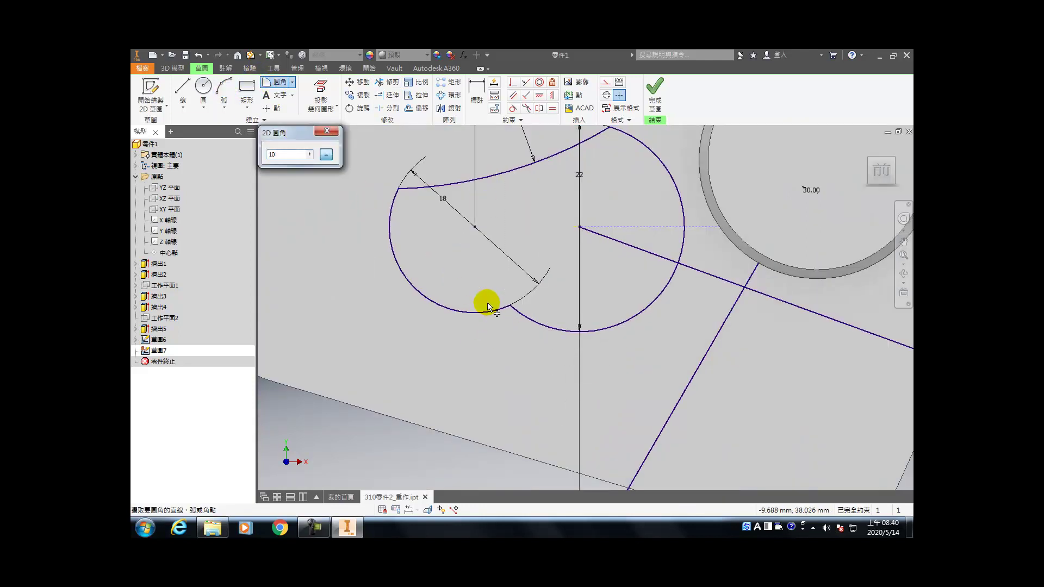
left_click(488, 306)
left_click(497, 313)
scroll(526, 291, "down", 2)
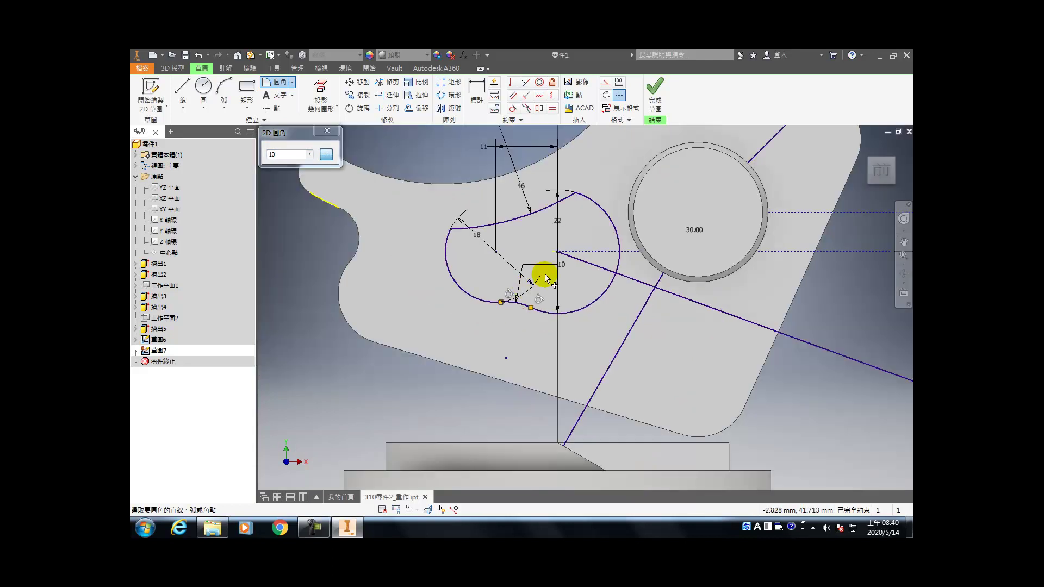
- Extrude the kidney-shaped profile 13 mm upward from the plate with a taper angle
key("e")
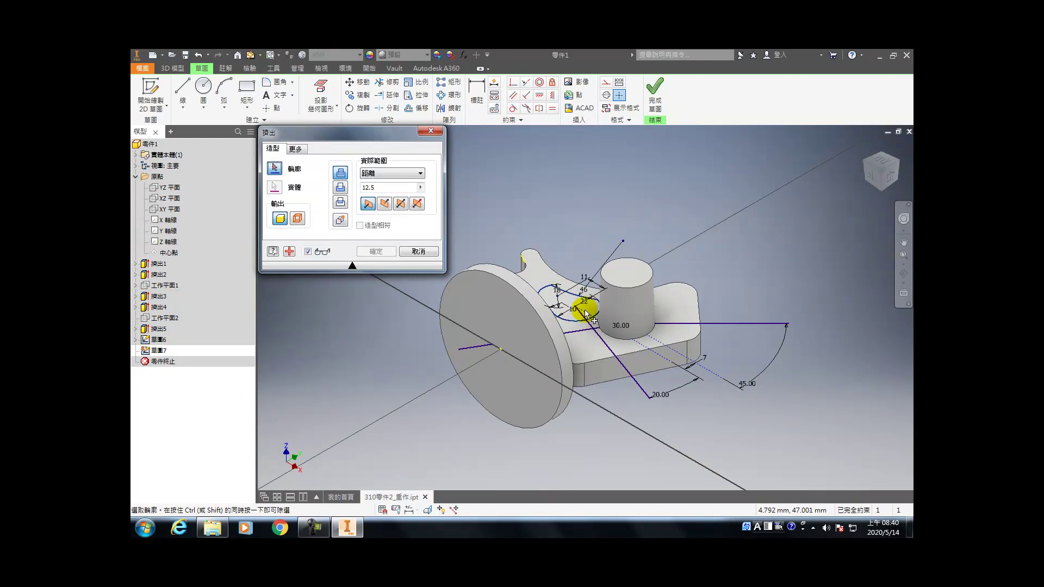
left_click(586, 315)
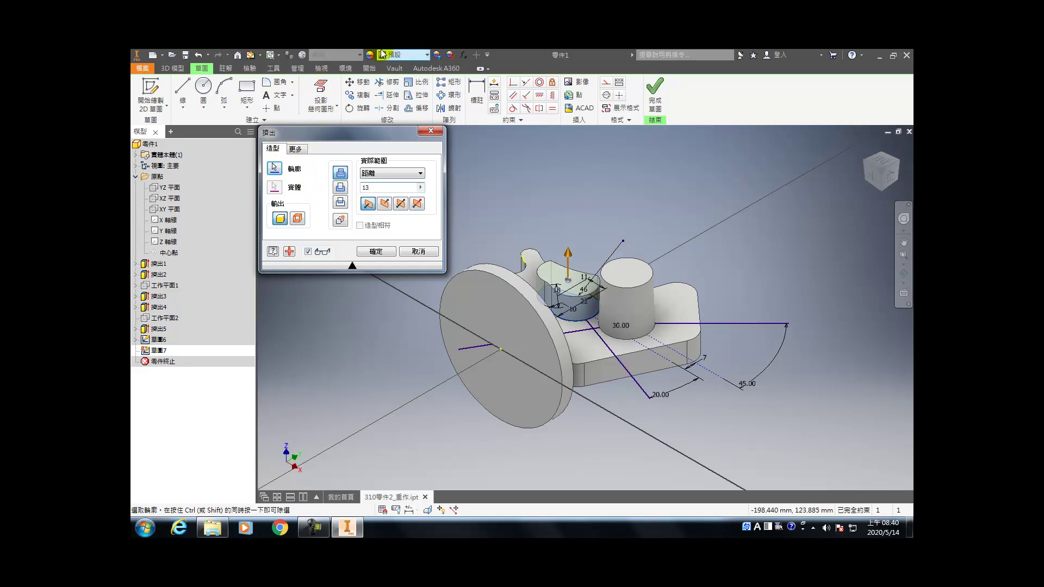
left_click(295, 148)
left_click(308, 181)
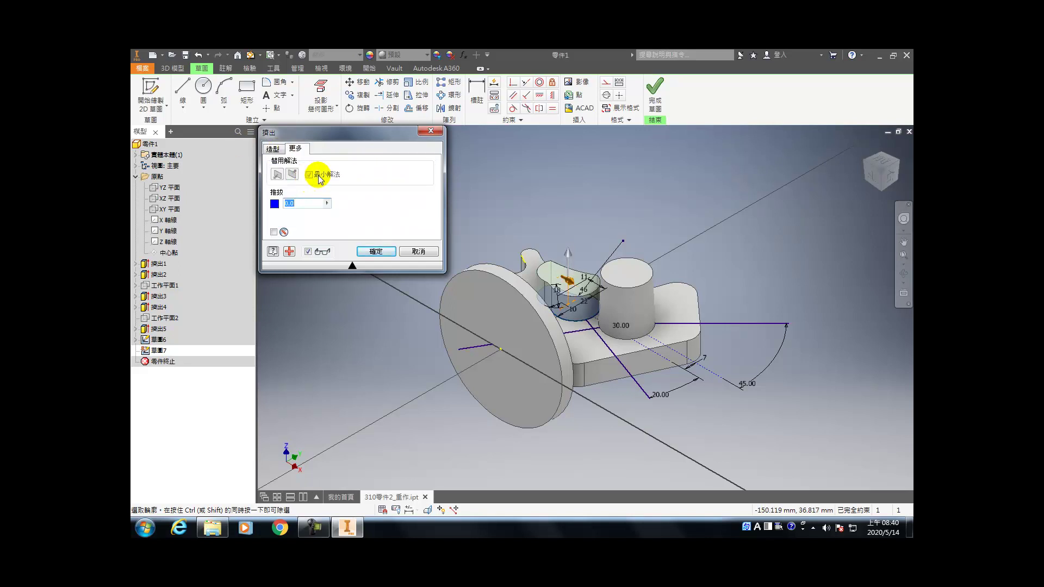
left_click(318, 175)
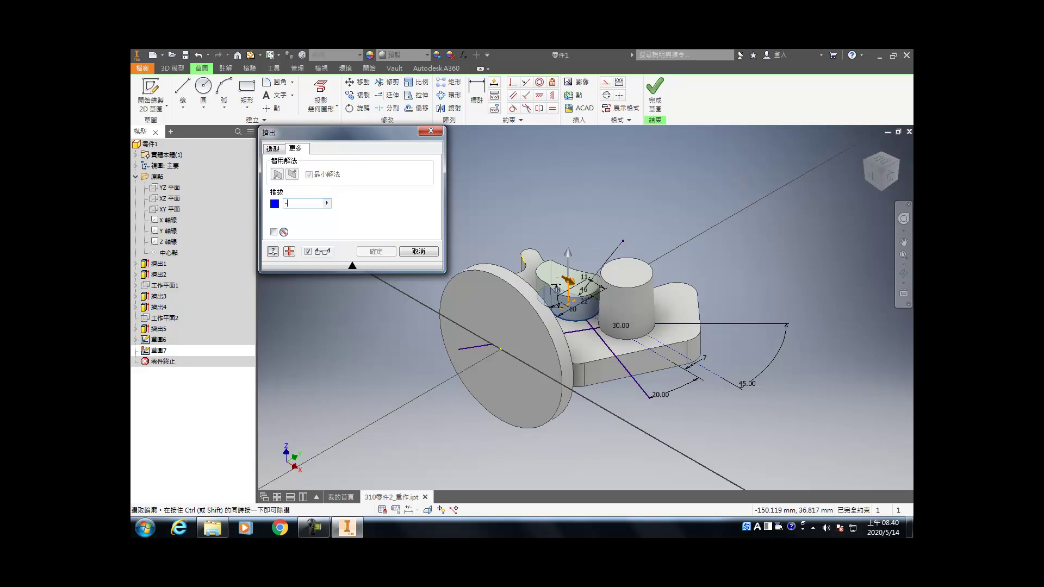
key("Return")
key("Return")
key("Escape")
- Extrude the connected 45-degree and 30-degree reference lines 50 mm as a surface
scroll(602, 327, "up", 3)
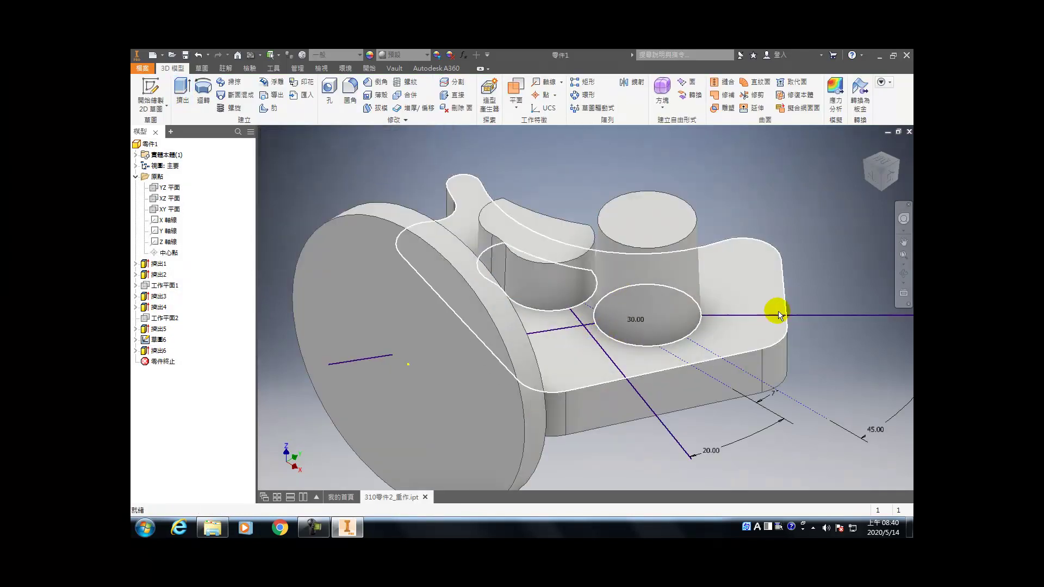
left_click(759, 319)
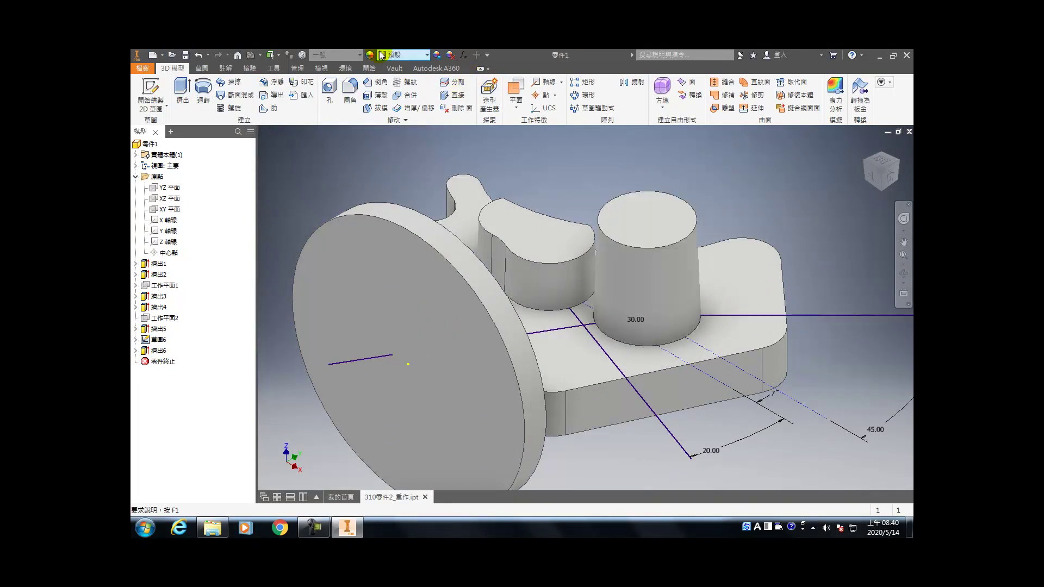
key("e")
left_click(820, 315)
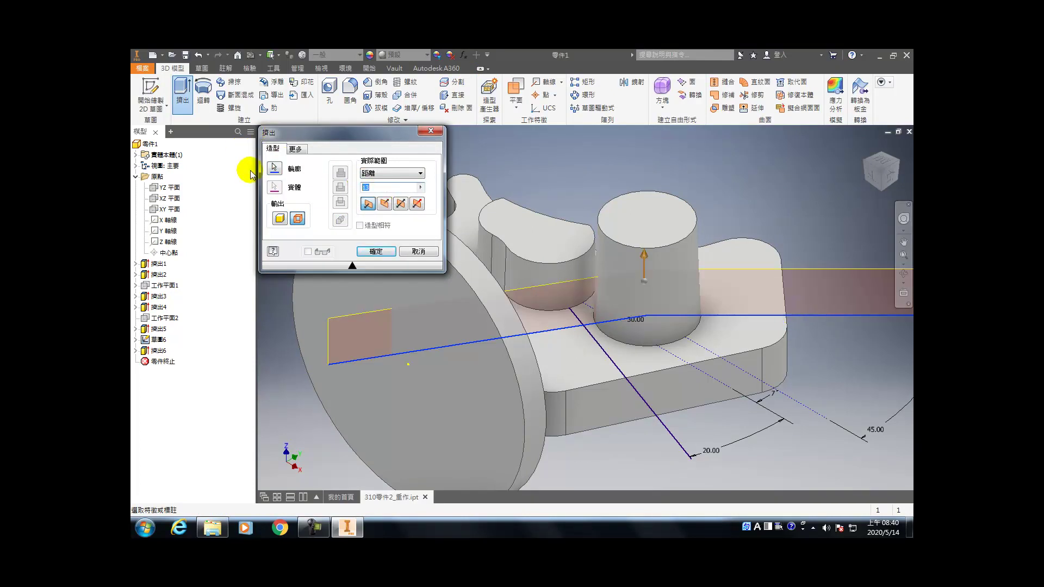
key("Return")
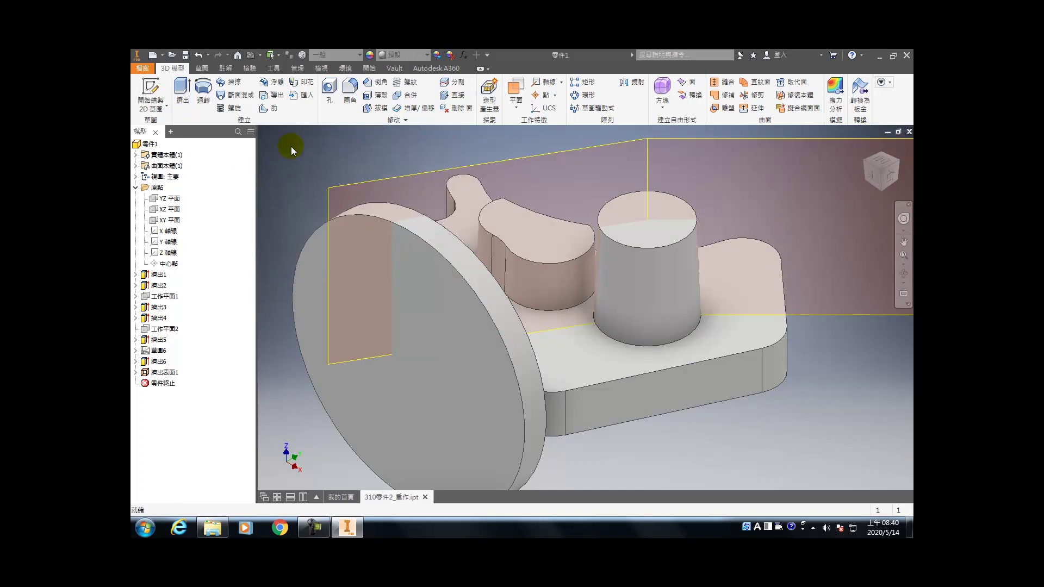
- Try a symmetric 50 mm extent for the extruded surface on the reference lines, and undo the surface extrusion
scroll(645, 290, "up", 5)
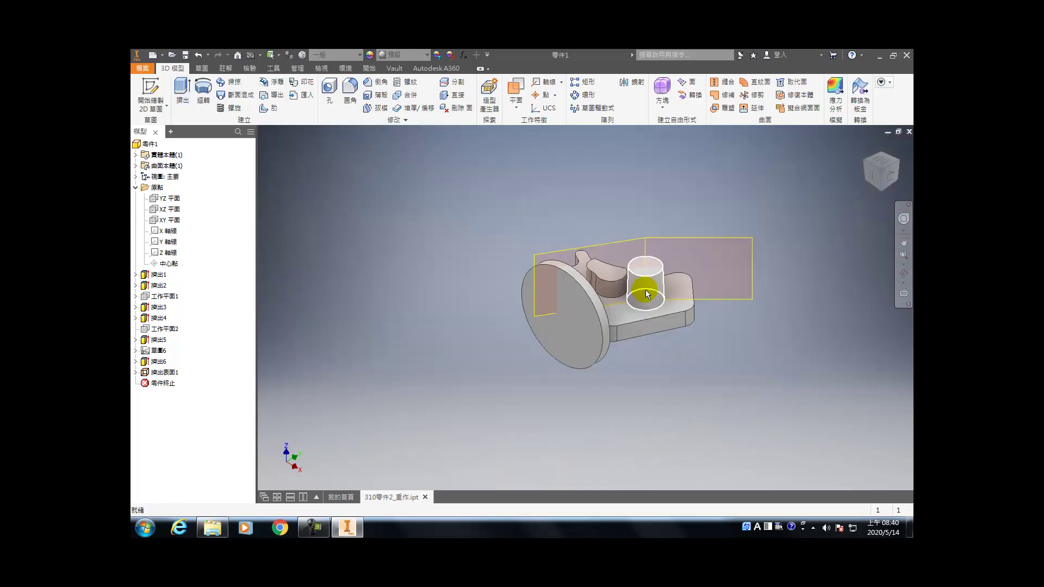
double_click(163, 372)
scroll(572, 320, "down", 5)
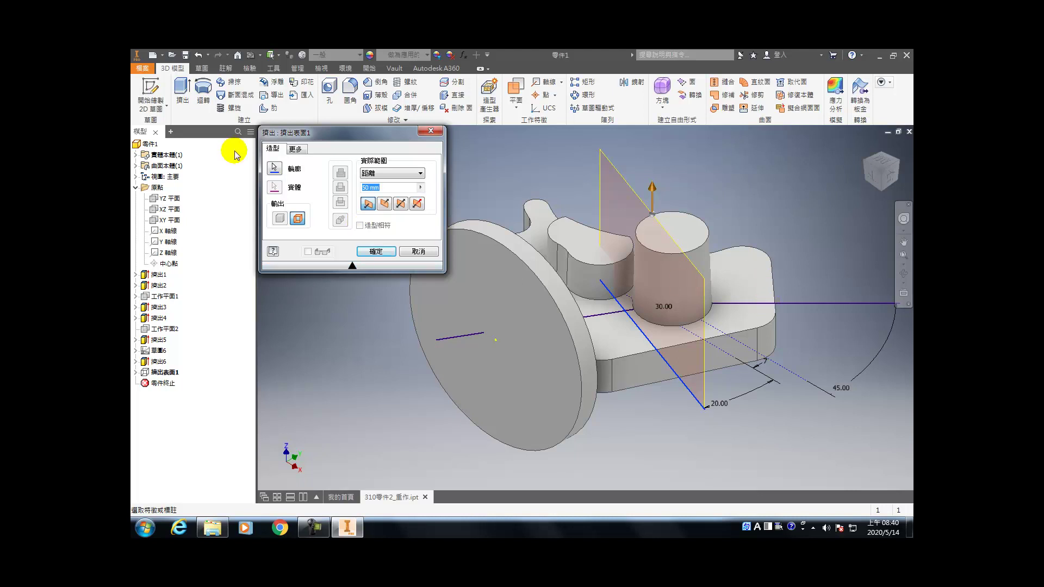
left_click(617, 314)
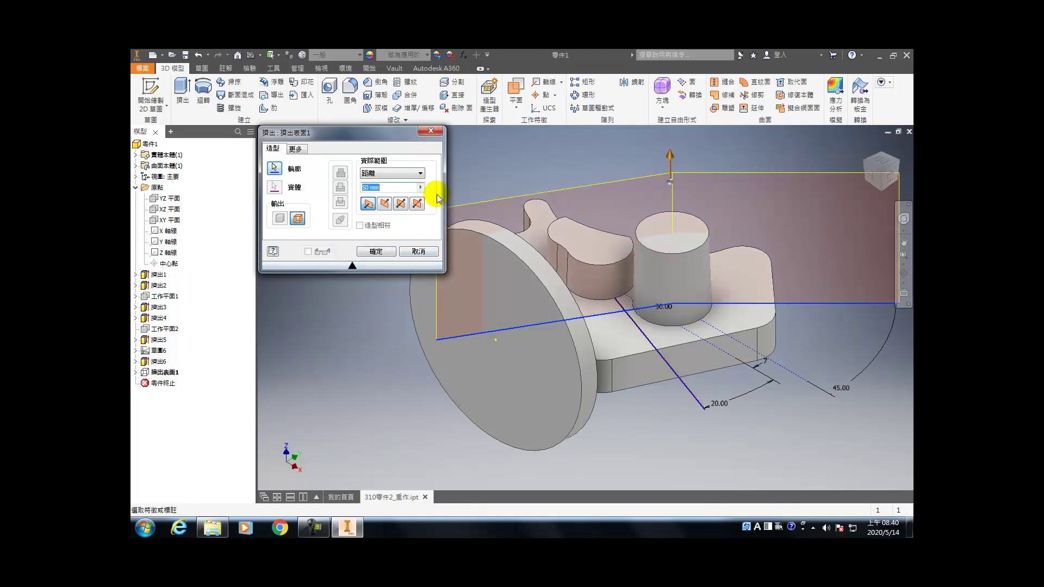
left_click(400, 203)
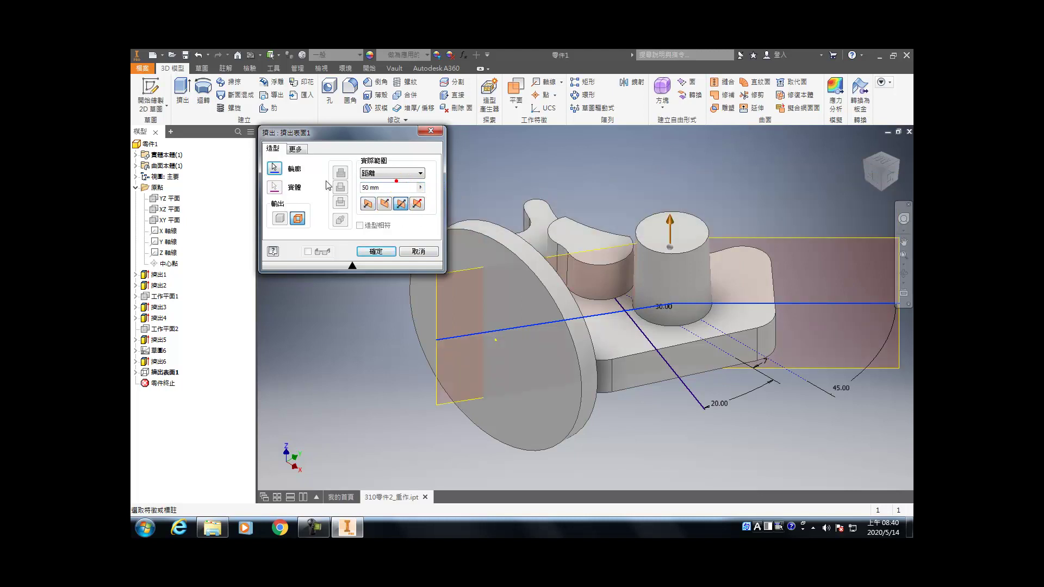
key("Return")
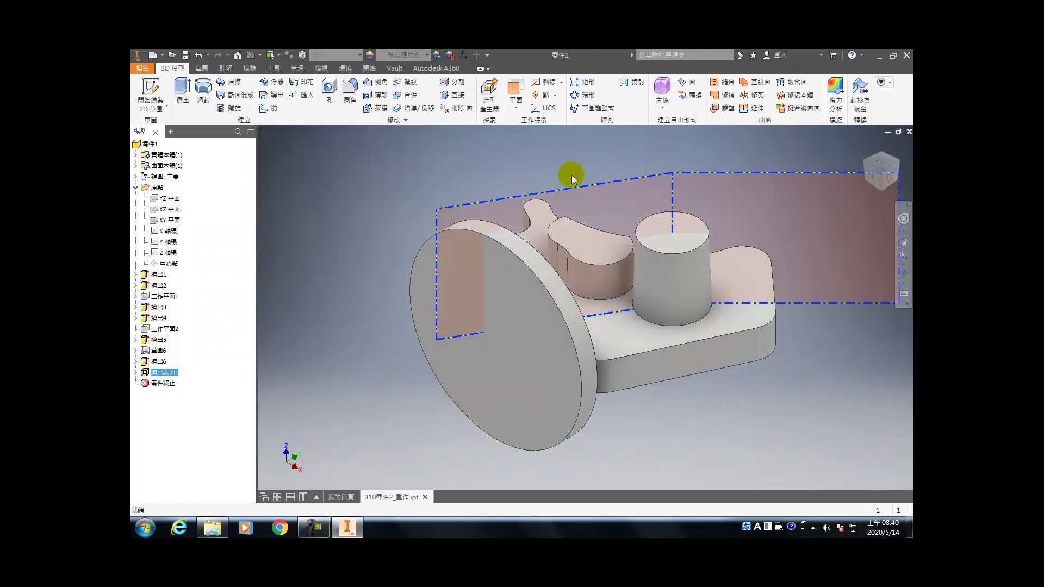
left_click(198, 55)
- Create a work plane through the 45-degree reference line at 90 degrees to the plate's top face
left_click(514, 88)
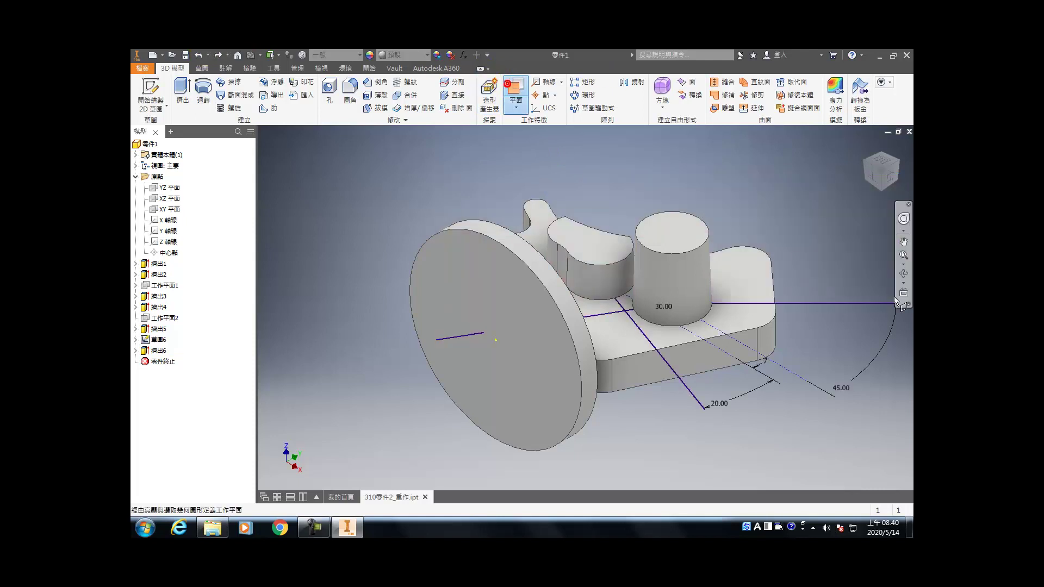
left_click(829, 305)
scroll(789, 310, "down", 4)
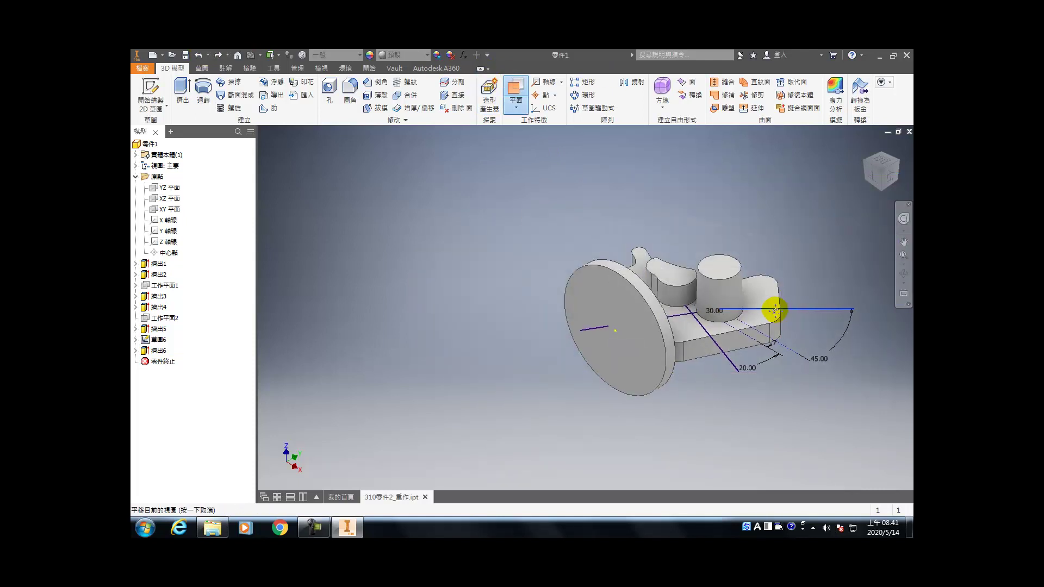
left_click(657, 328)
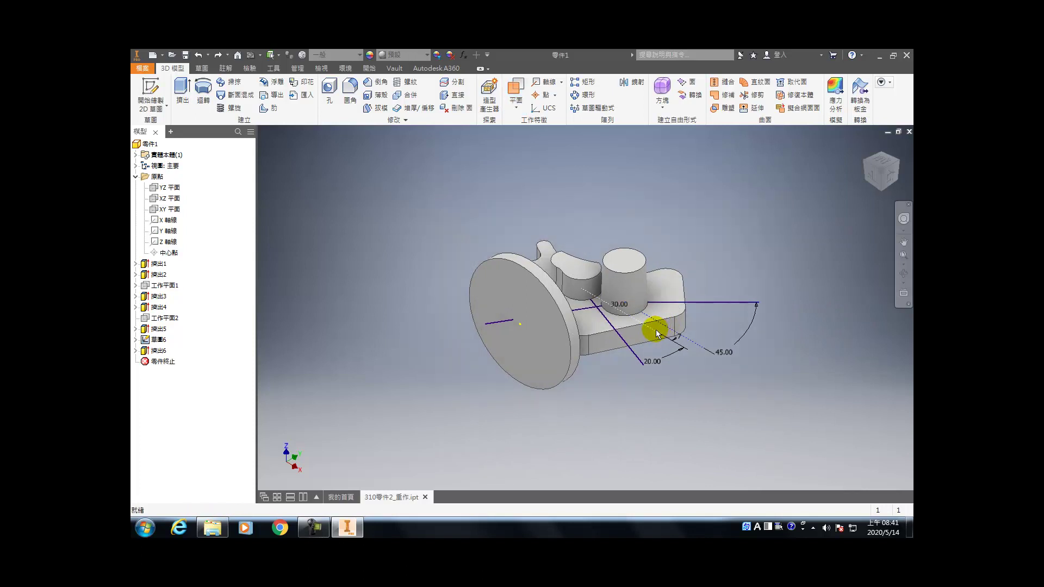
left_click(516, 87)
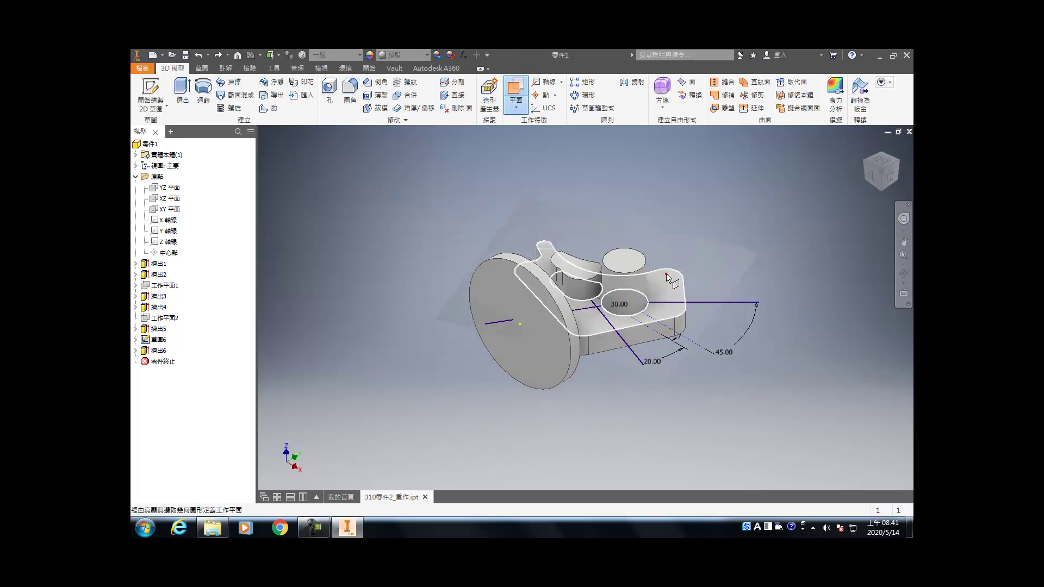
left_click(663, 273)
left_click(704, 303)
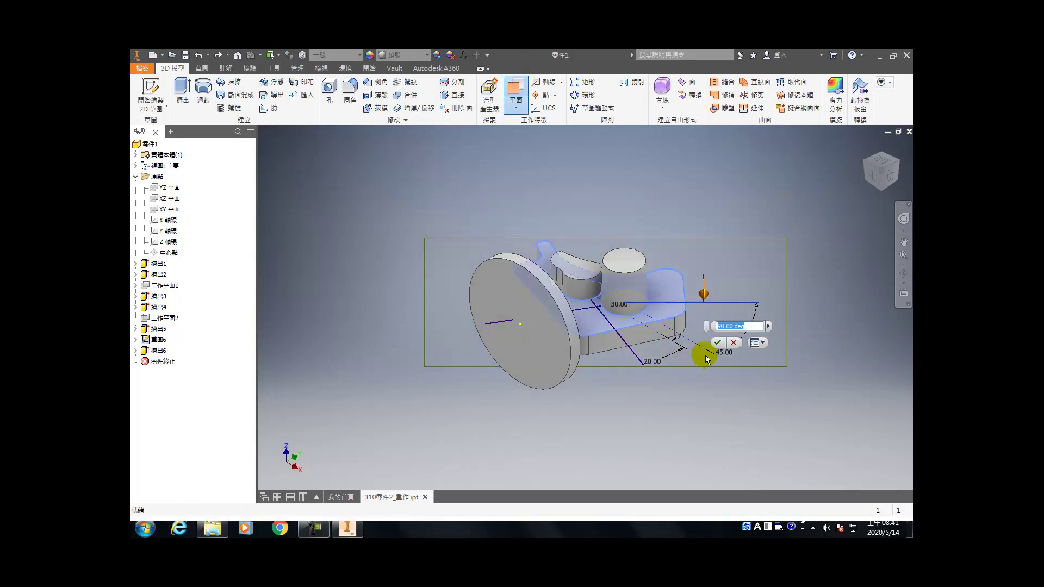
left_click(713, 341)
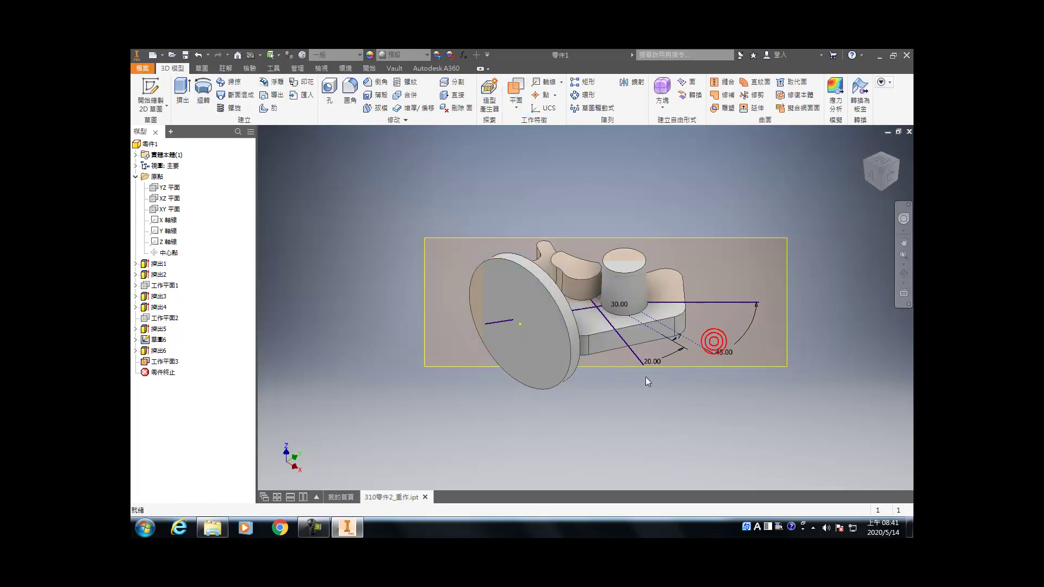
- Create a work plane through the 30-degree reference line, perpendicular to the plate's top face
left_click(516, 87)
left_click(582, 319)
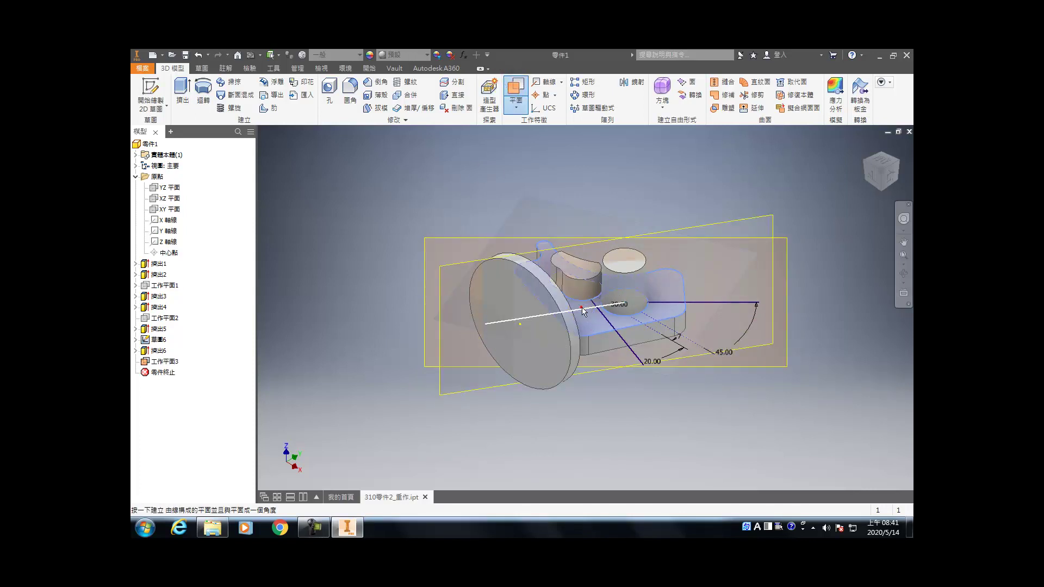
left_click(582, 306)
left_click(612, 396)
- Create a work plane through the 20-degree reference line, perpendicular to the plate's top face
left_click(515, 87)
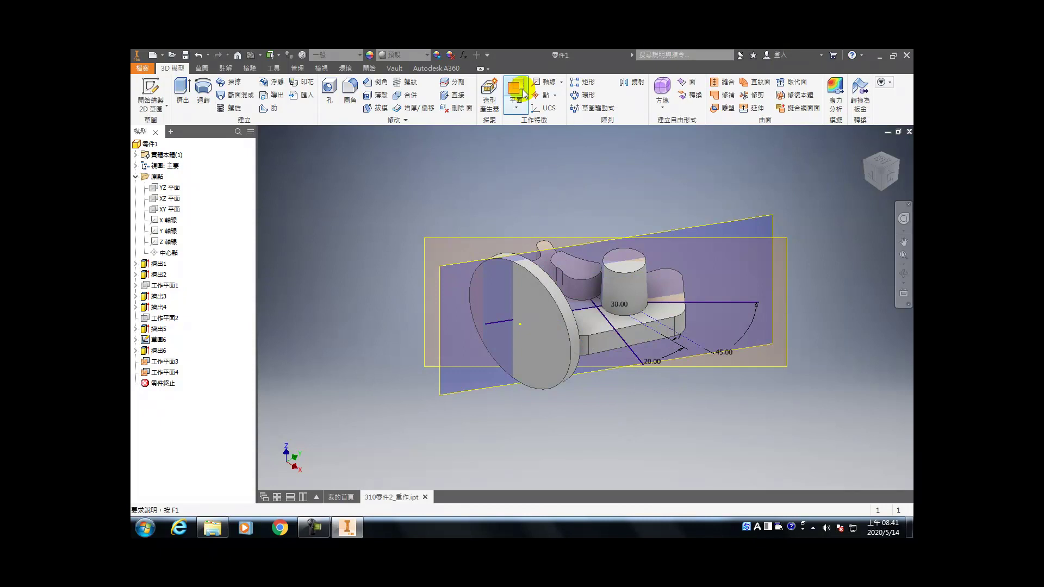
left_click(603, 328)
left_click(624, 345)
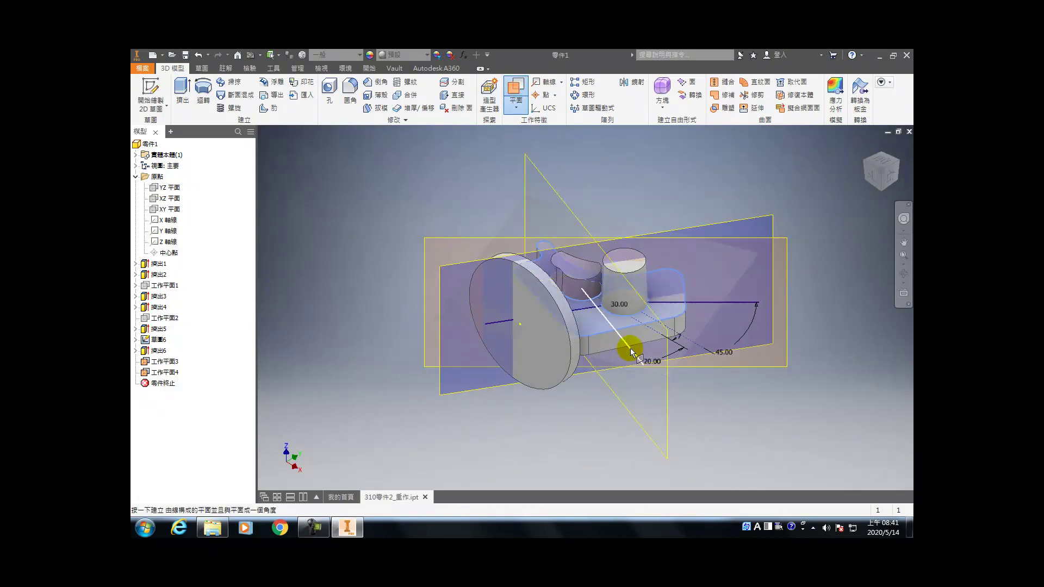
left_click(552, 381)
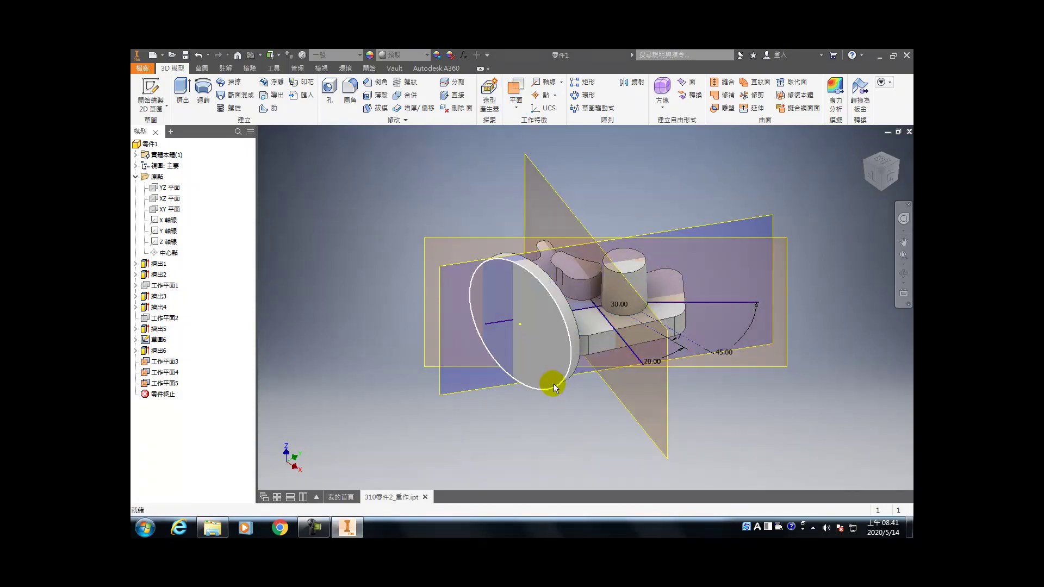
- Hide the work planes through the 30-degree and 20-degree lines (工作平面4 and 工作平面5)
left_click(157, 383)
left_click(161, 372, "ctrl")
right_click(164, 374)
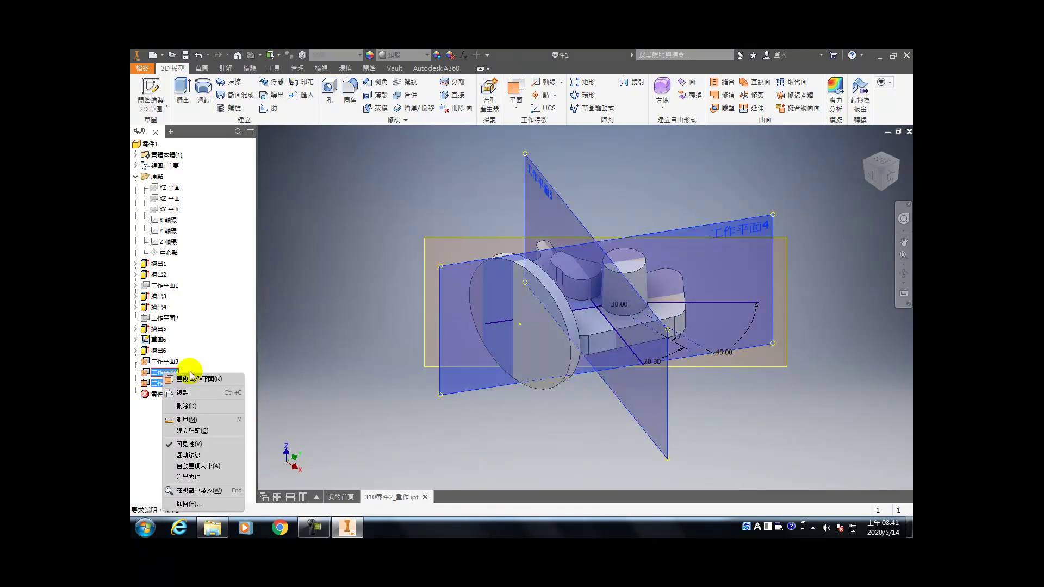
left_click(188, 444)
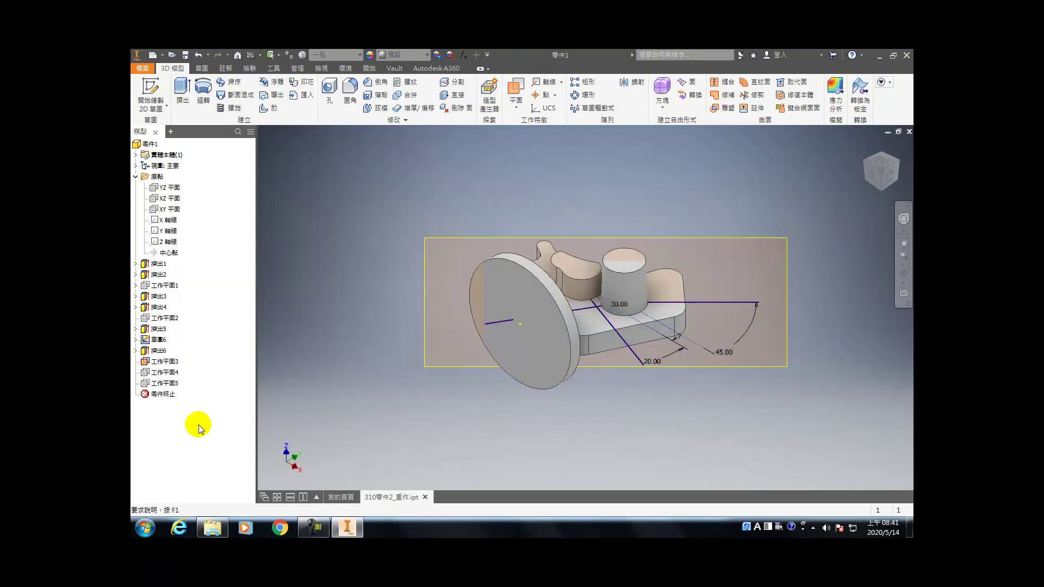
- Sketch a closed, upward-tilted bar outline with a raised step at its outer end on 工作平面3, running through the post
scroll(707, 323, "down", 3)
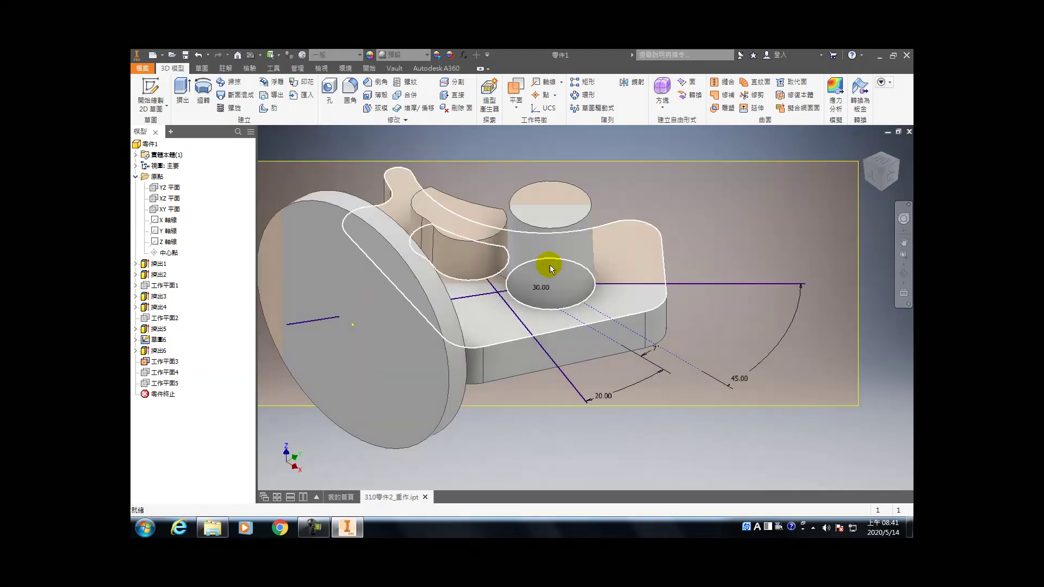
left_click(857, 238)
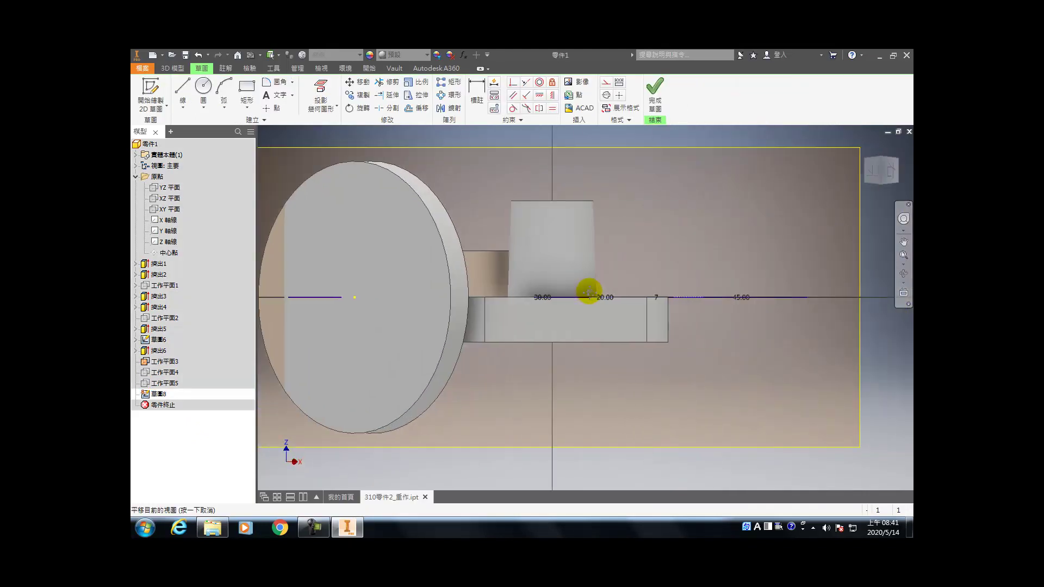
key("l")
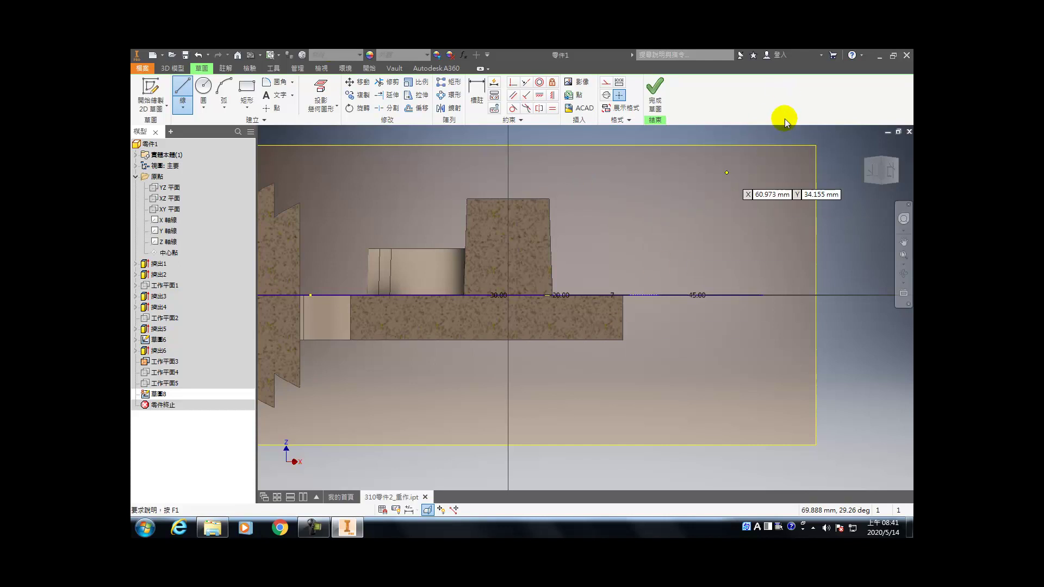
left_click(681, 209)
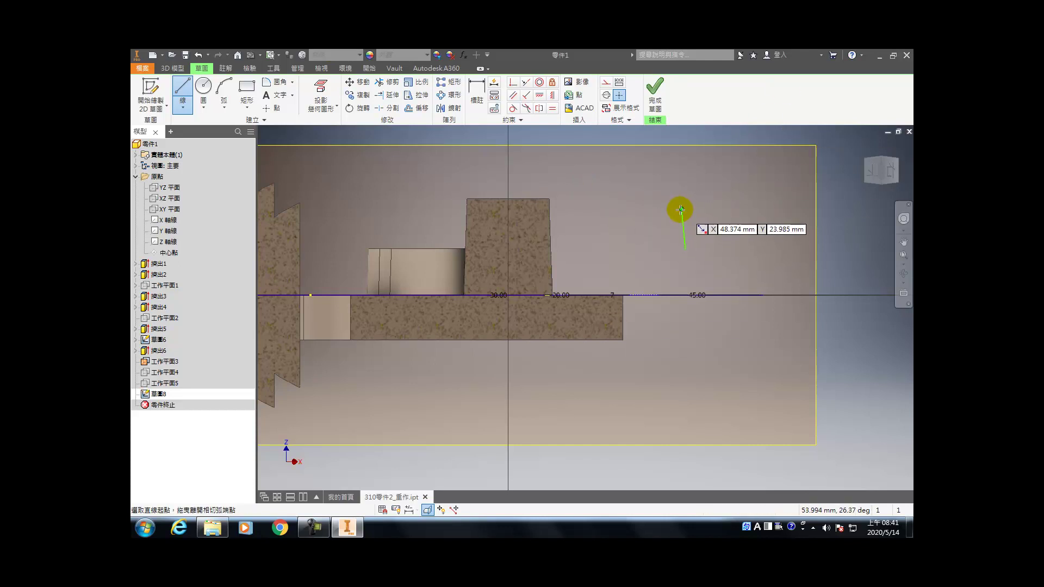
left_click_drag(681, 210, 633, 214)
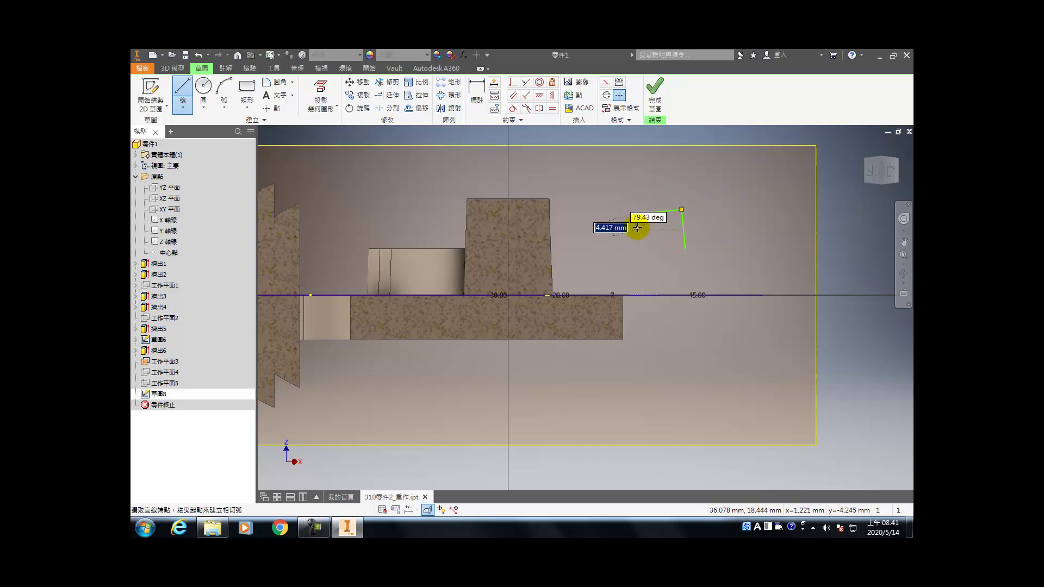
left_click(637, 228)
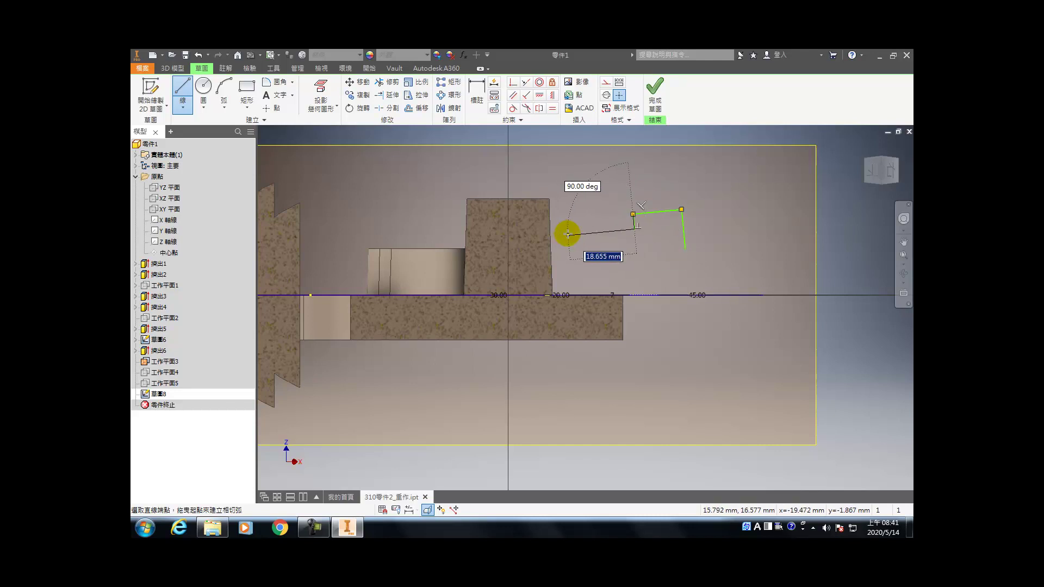
left_click(465, 254)
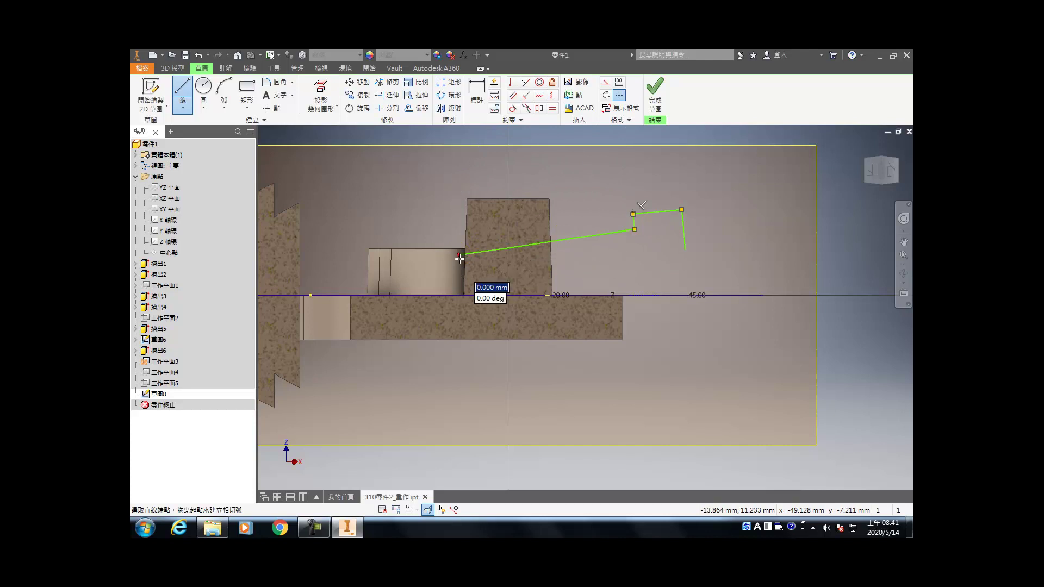
left_click(465, 303)
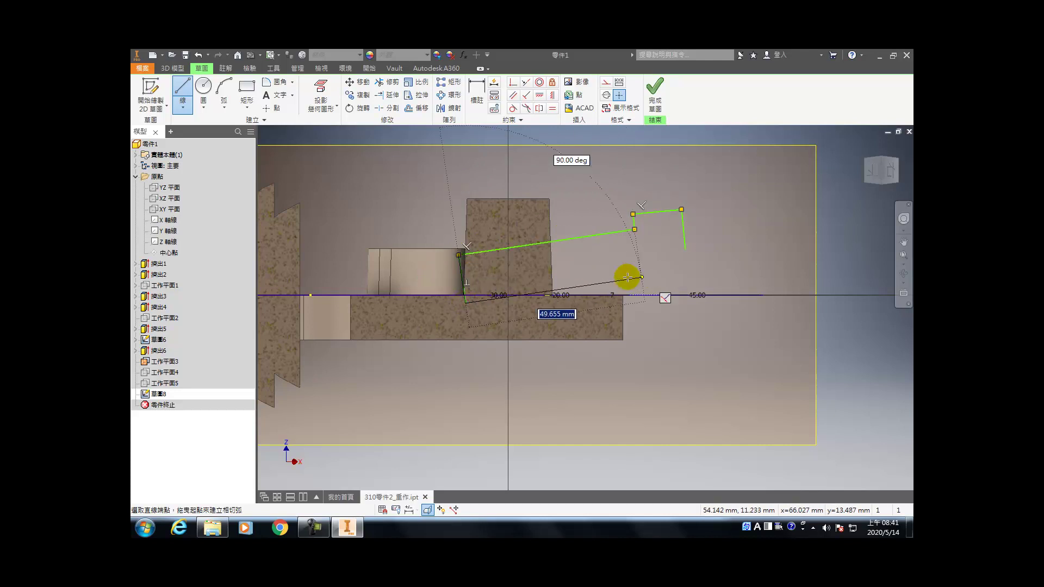
left_click(685, 250)
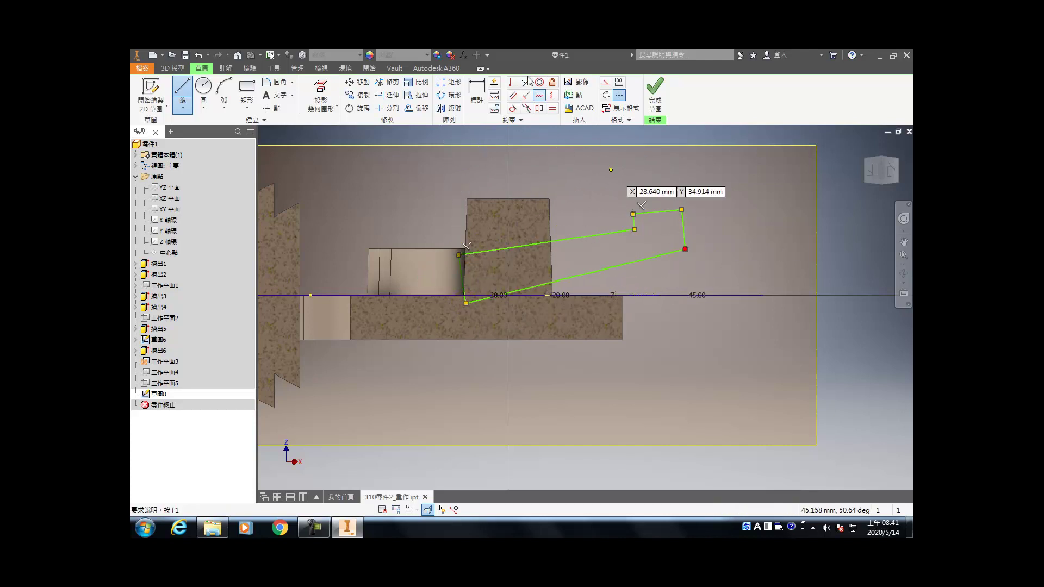
- Constrain the adjacent sides of the tilted stepped outline to be perpendicular to each other
key("Escape")
left_click(485, 302)
left_click(464, 284)
left_click(688, 253)
left_click(638, 223)
left_click(623, 230)
left_click(676, 213)
left_click(683, 217)
key("Escape")
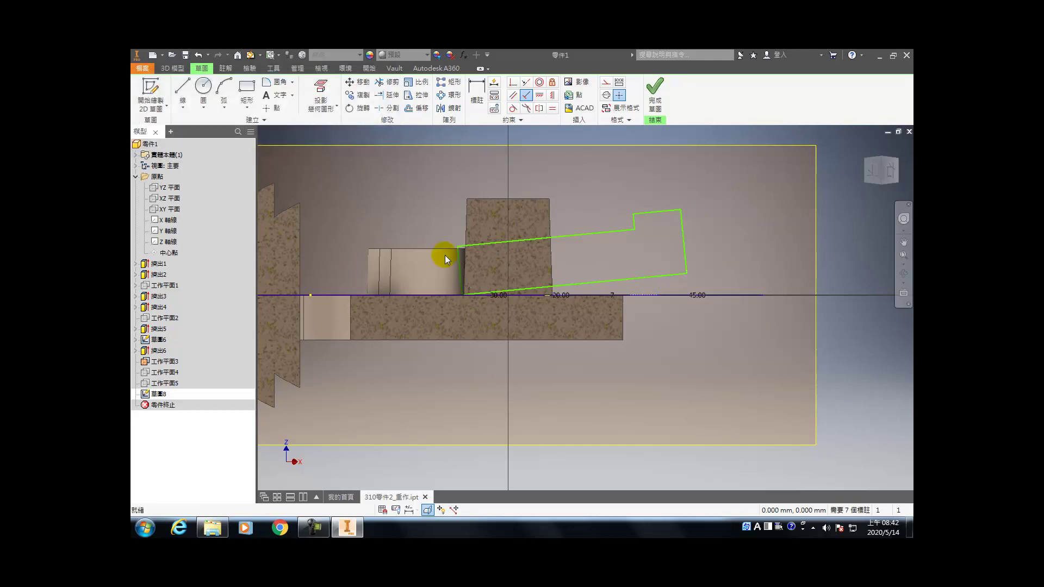
- Project the post's top edge into the sketch and place a sketch point at its midpoint
left_click(270, 109)
key("d")
left_click(506, 202)
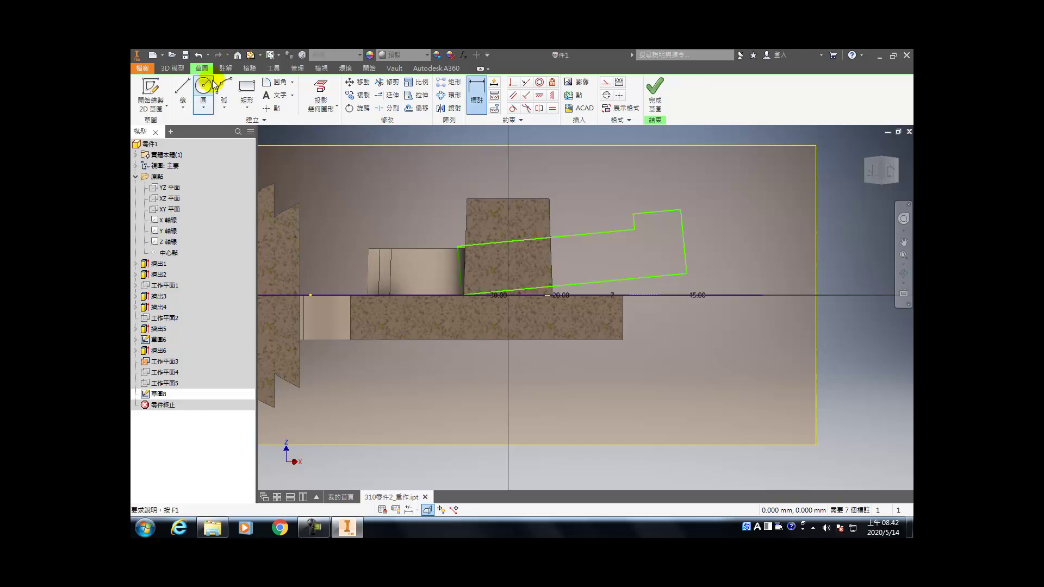
left_click(315, 90)
left_click(507, 199)
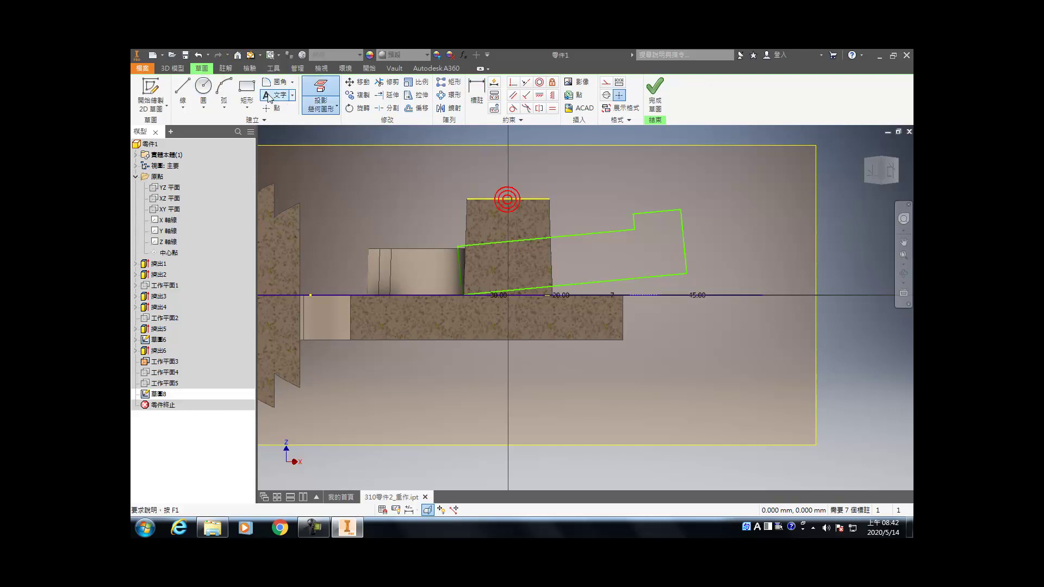
left_click(278, 111)
left_click(508, 202)
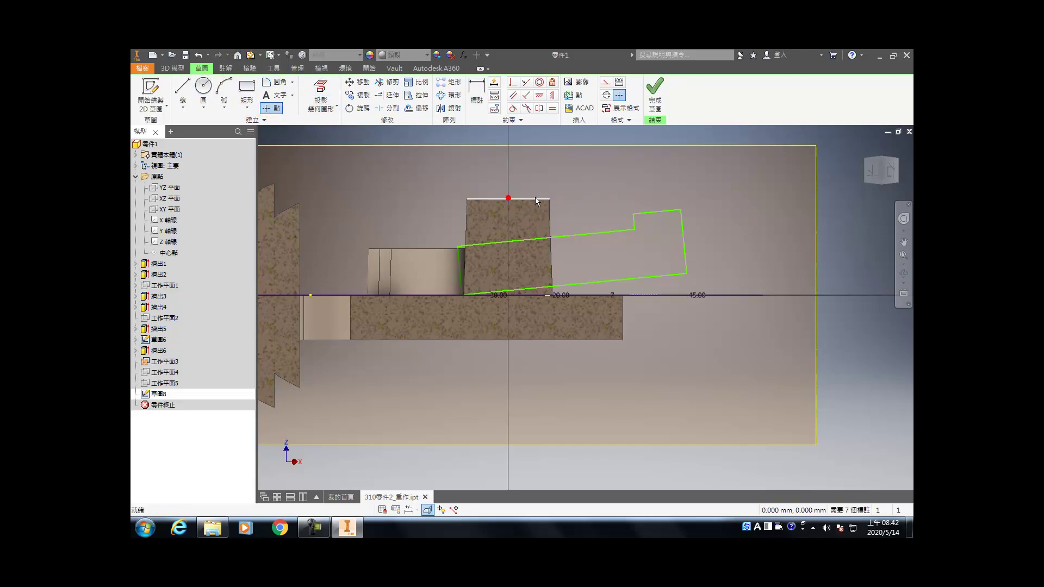
- Dimension the horizontal distance from the post's top midpoint to the outline's lower outer corner as 49 mm
key("d")
left_click(511, 200)
left_click(686, 273)
left_click(625, 174)
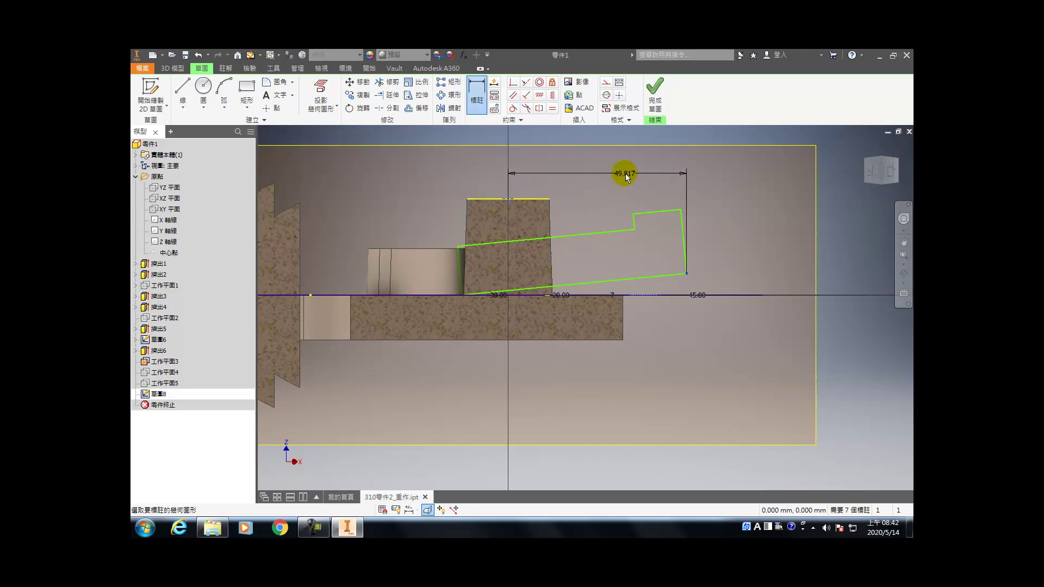
type("49")
key("Return")
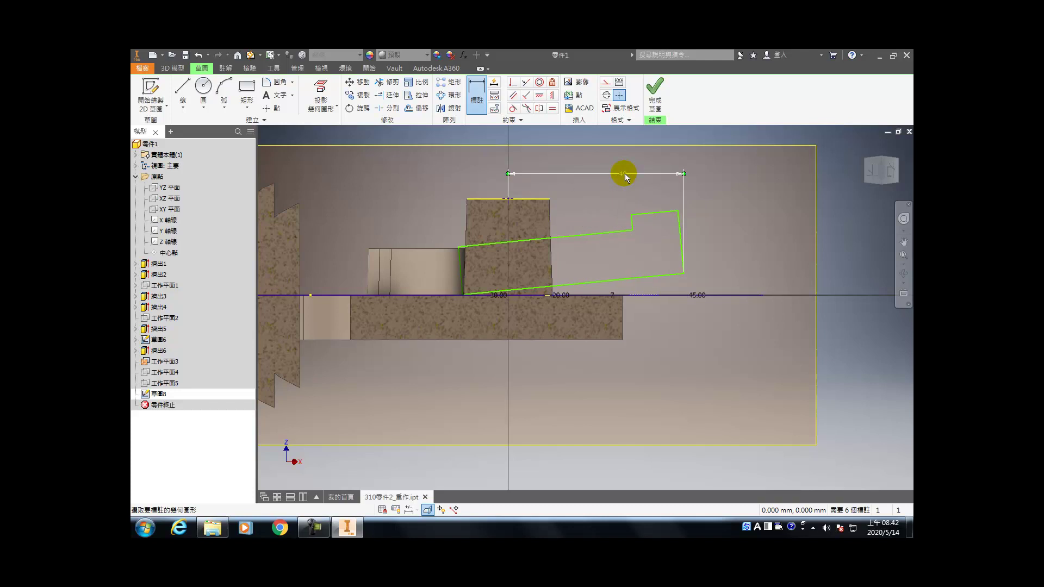
- Try to dimension the outer end side of the tilted outline
left_click(681, 231)
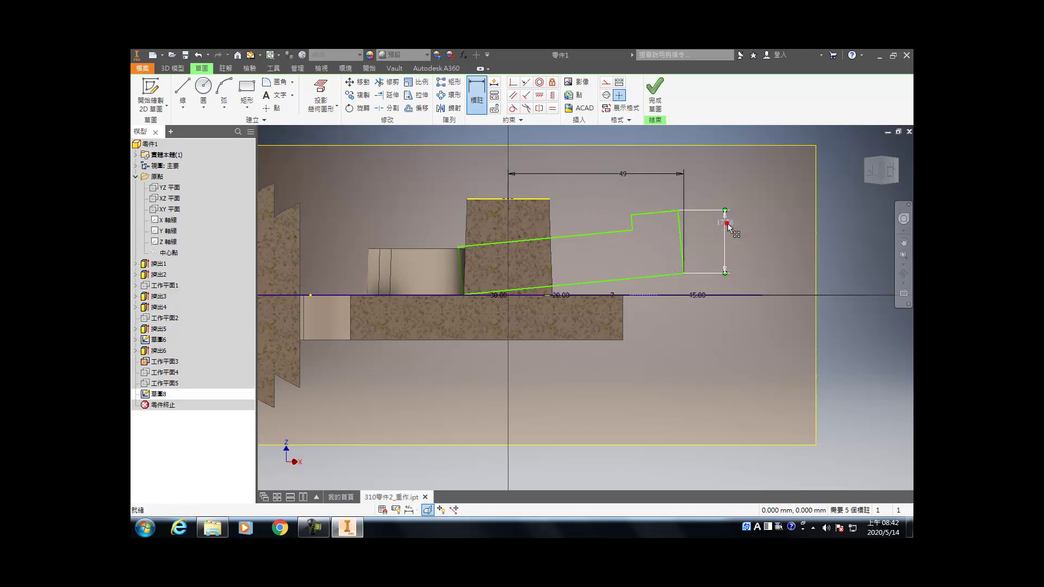
key("Escape")
key("d")
left_click(683, 227)
right_click(719, 223)
left_click(711, 273)
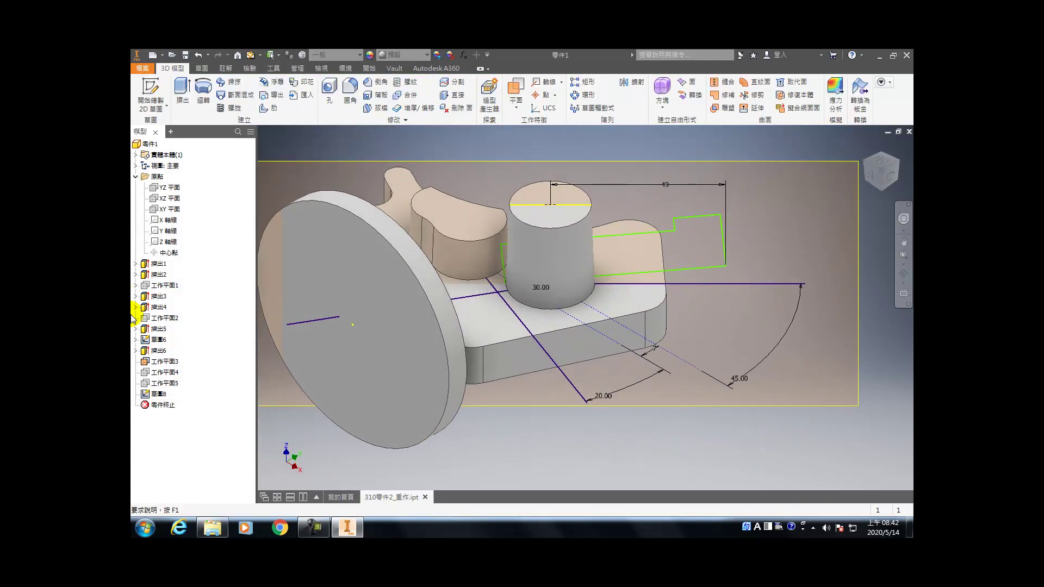
- Reopen the tilted arm profile sketch and dimension the outline's outer end side as 13 mm
left_click(158, 394)
double_click(158, 395)
key("d")
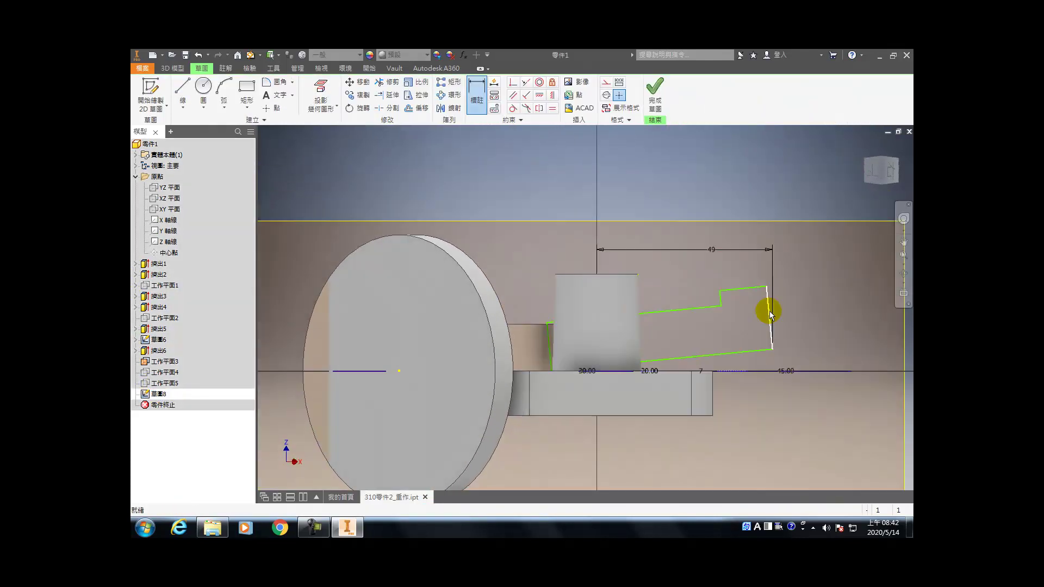
left_click(770, 311)
right_click(809, 304)
left_click(768, 352)
left_click(789, 308)
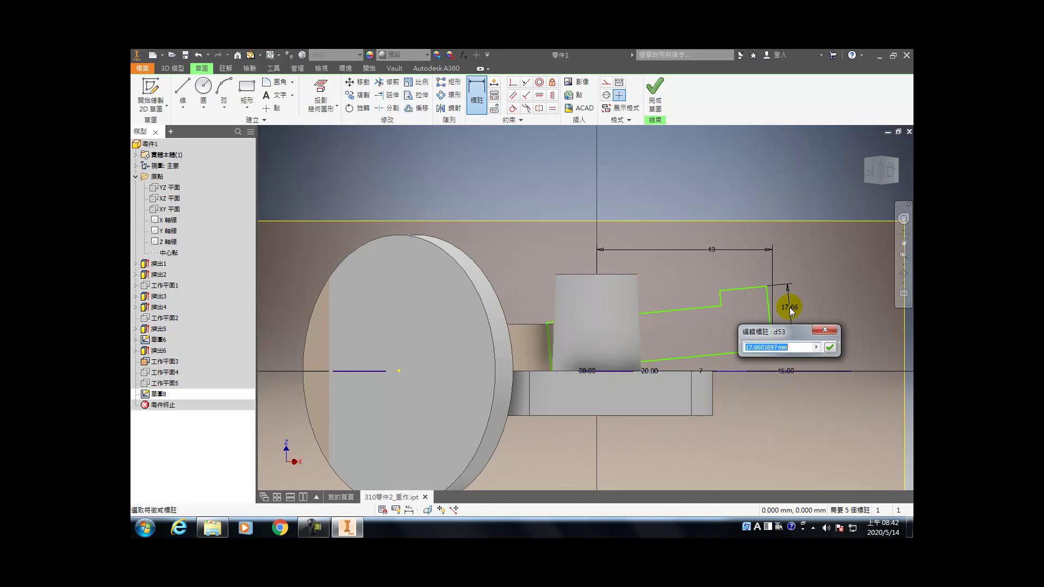
type("13")
key("Return")
- Dimension the distance between the outline's long upper side and its lower side as 11 mm
scroll(739, 293, "up", 4)
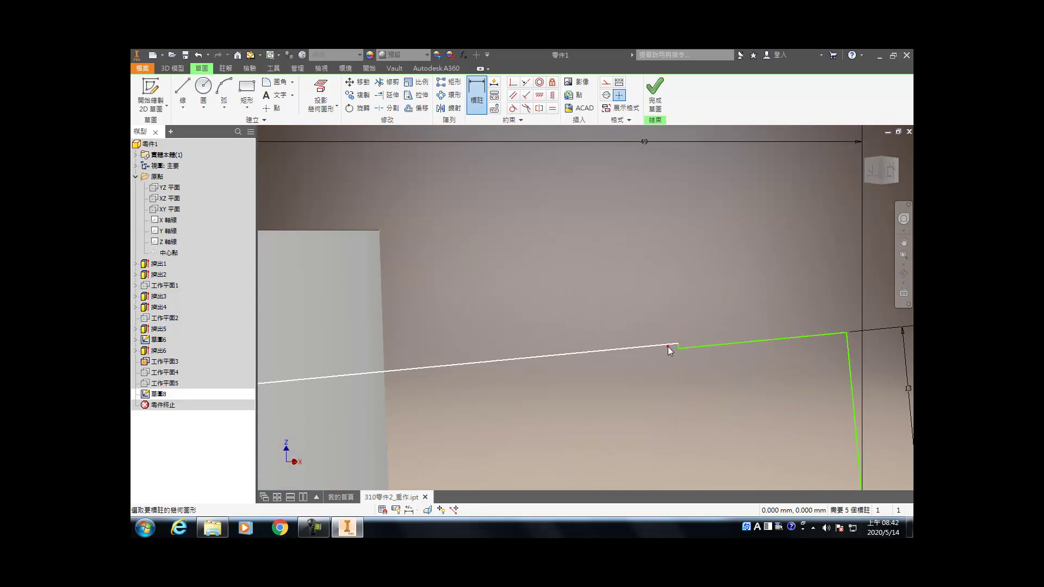
left_click(668, 347)
scroll(668, 347, "down", 4)
left_click(700, 373)
left_click(763, 338)
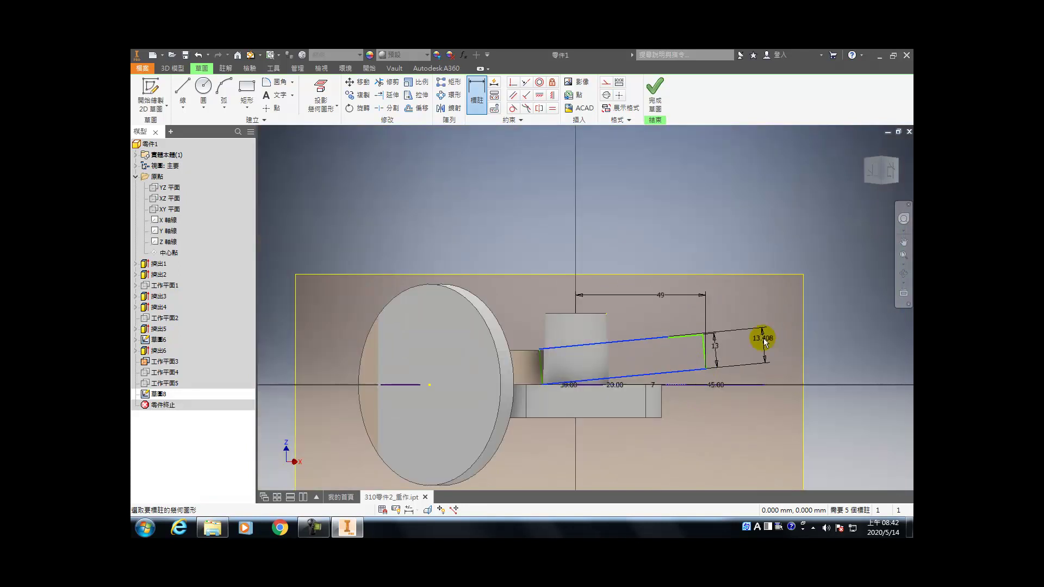
type("11")
key("Return")
- Constrain the short step side to be perpendicular to the raised upper side of the outline
scroll(646, 355, "up", 5)
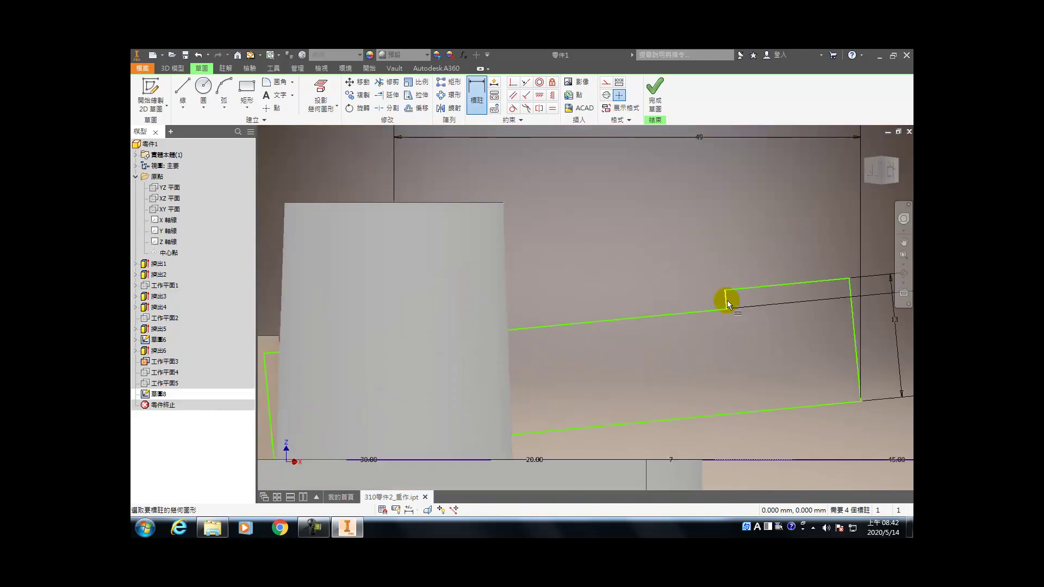
key("Escape")
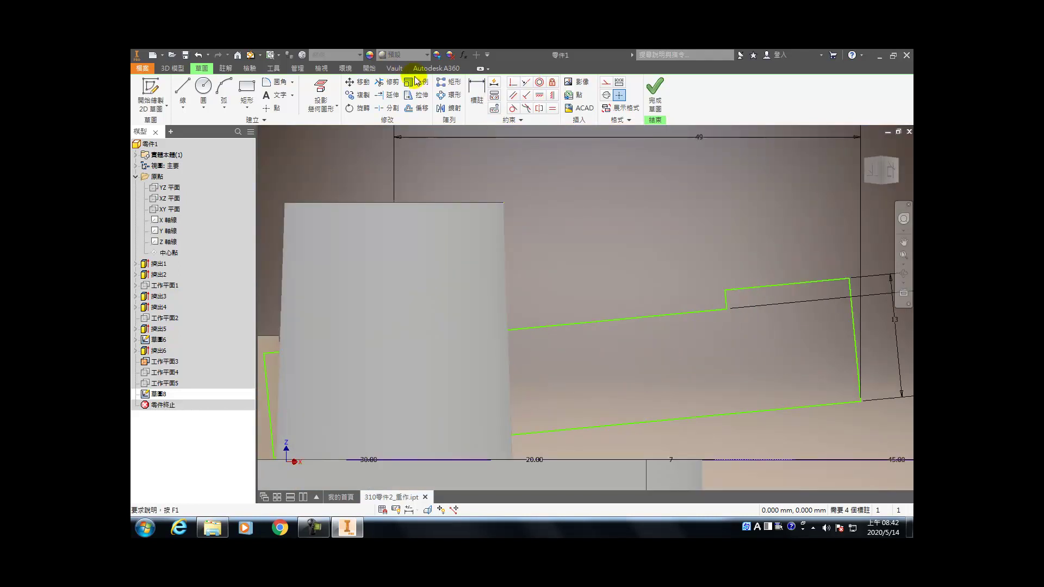
left_click(526, 95)
left_click(727, 304)
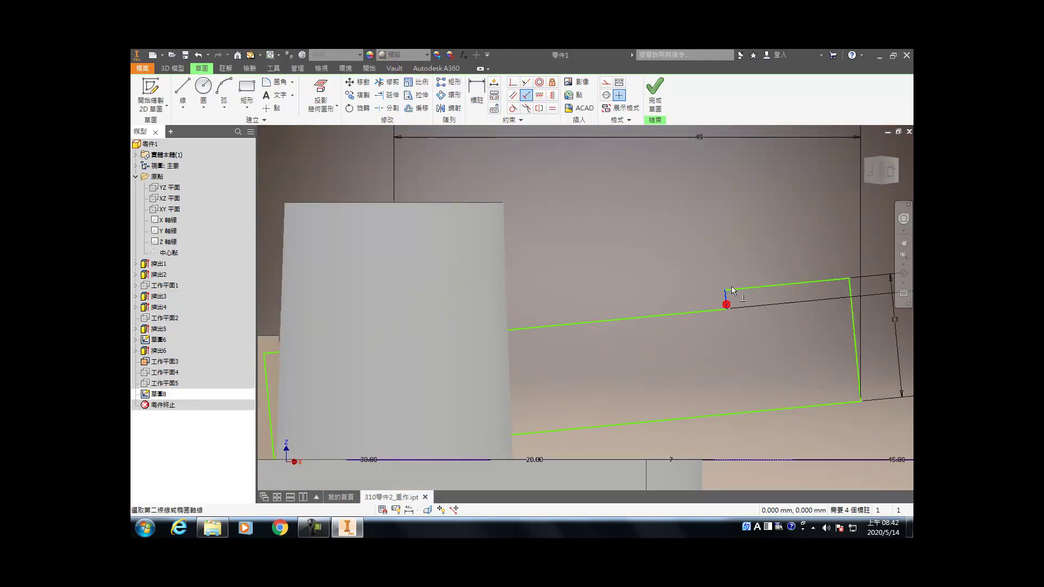
left_click(732, 289)
key("Escape")
- Dimension the raised step's length between the short step side and the outer end side as 15 mm
left_click(727, 297)
key("d")
left_click(771, 287)
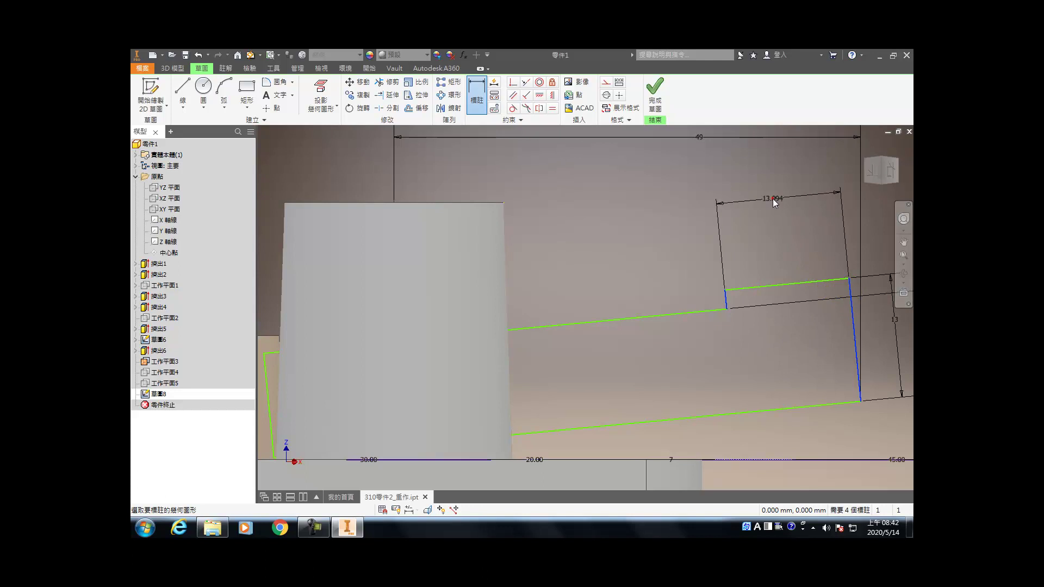
left_click(773, 199)
left_click(772, 198)
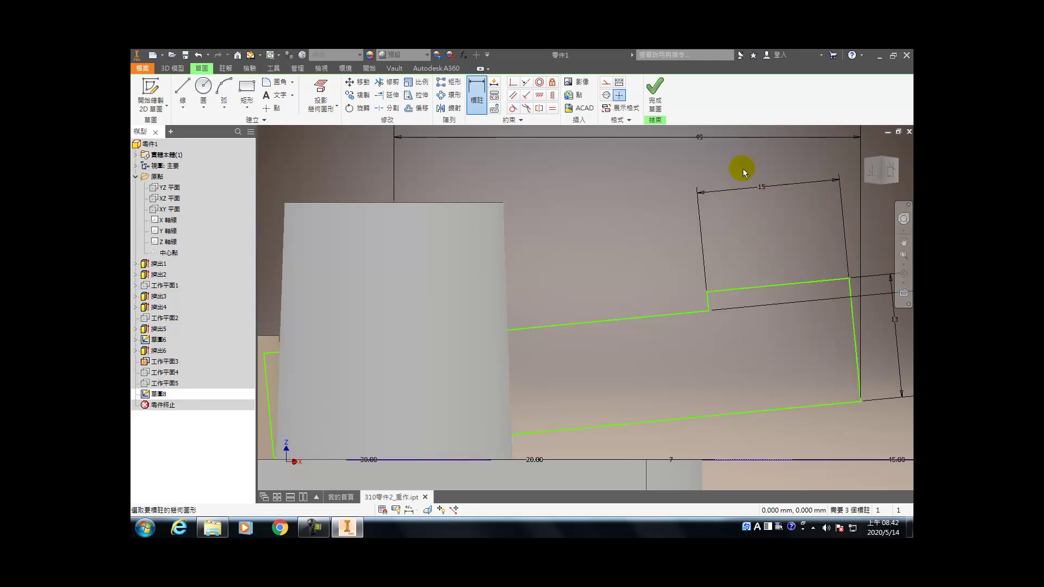
- Dimension the vertical distance from the base plate's lower edge to the outline's lower outer corner as 25 mm
scroll(762, 210, "down", 5)
left_click(799, 278)
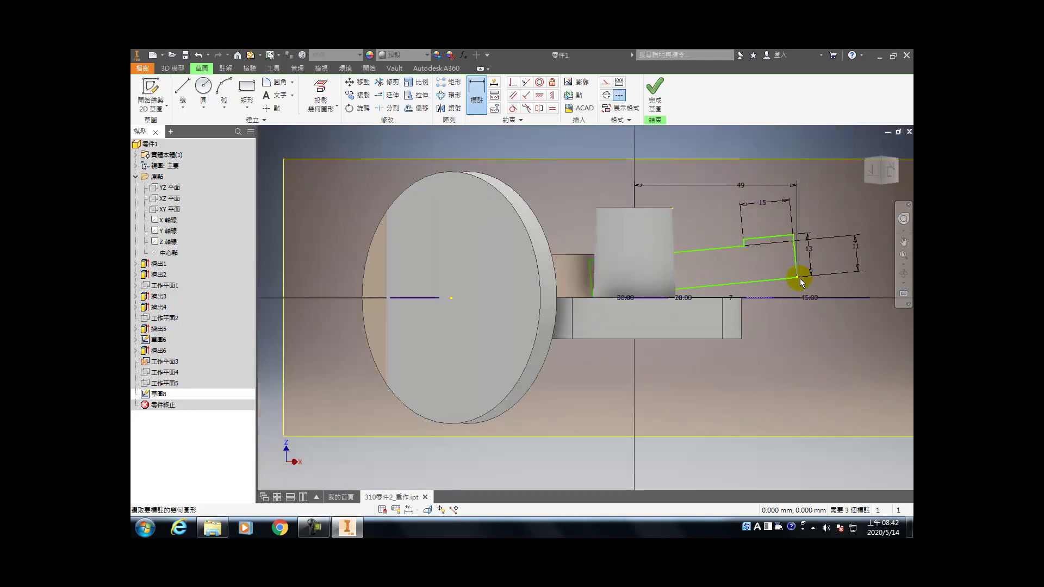
left_click(731, 339)
left_click(820, 338)
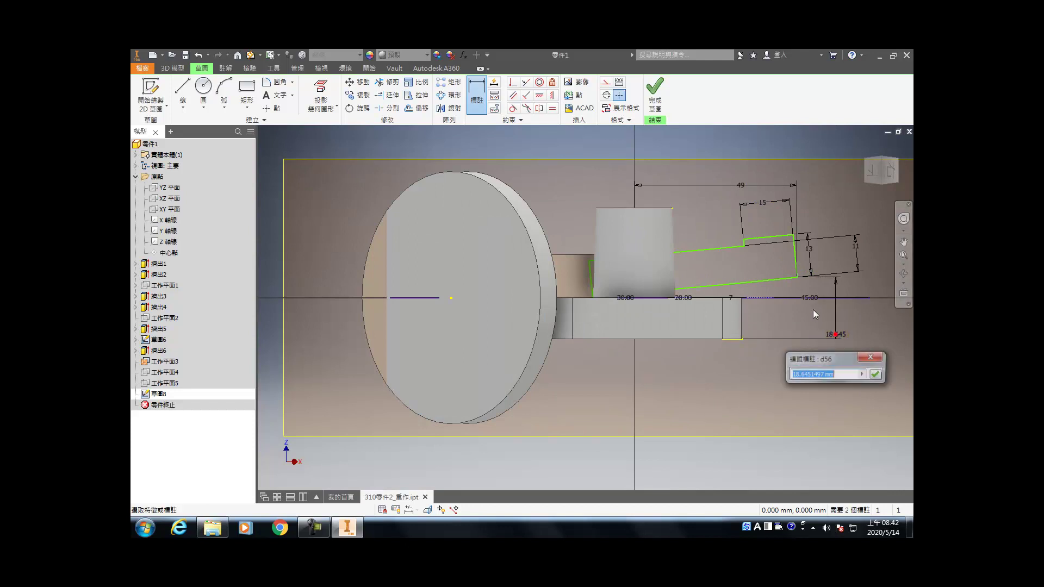
type("25")
key("Return")
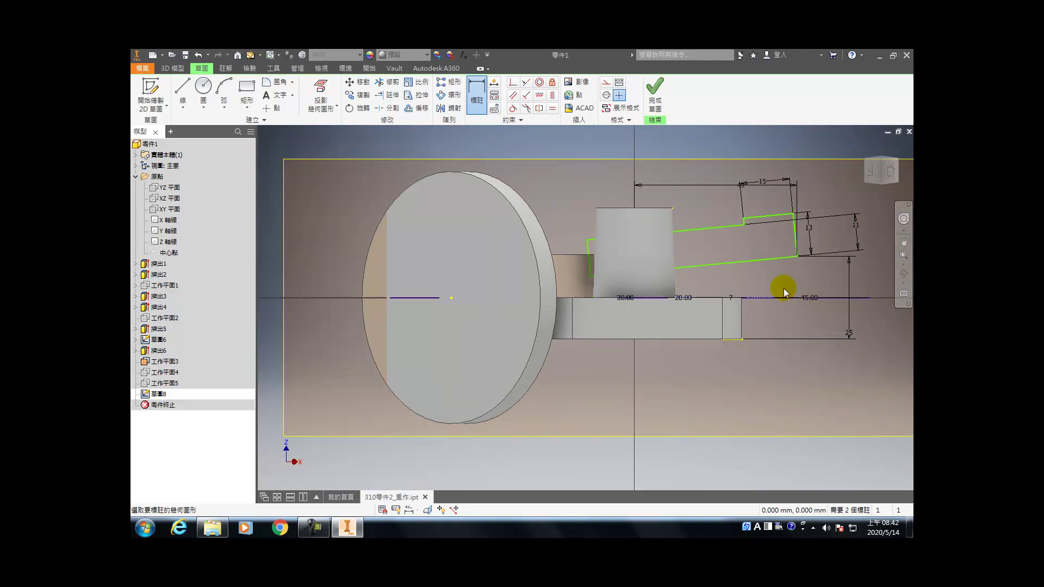
- Draw a short horizontal reference line from the outline's lower outer corner back towards the post
key("l")
scroll(762, 240, "up", 5)
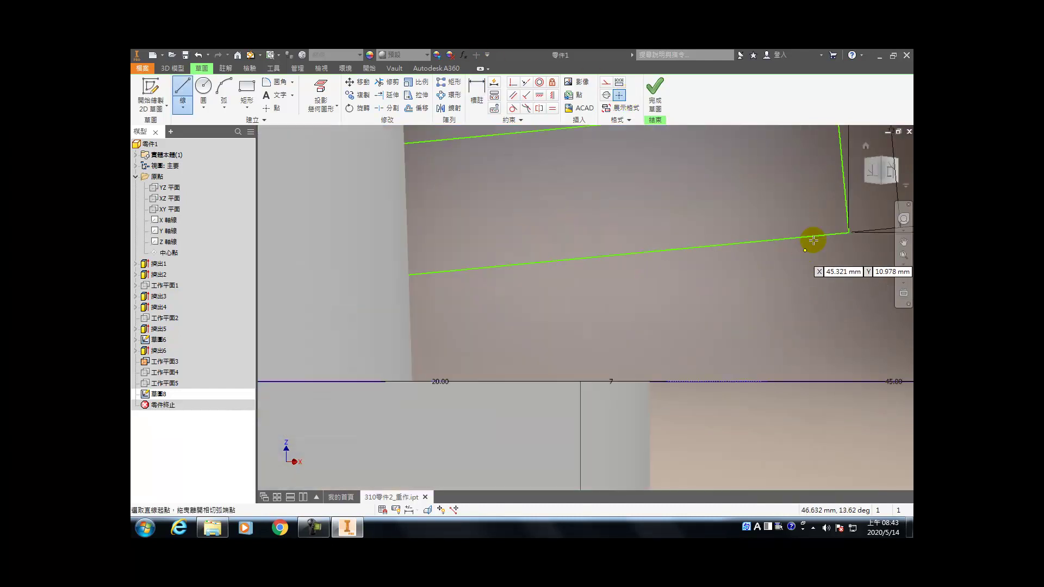
left_click(849, 233)
left_click(762, 230)
key("Escape")
- Dimension the angle between the horizontal reference line and the outline's lower side as 10 degrees
key("d")
left_click(801, 237)
left_click(799, 233)
left_click(733, 238)
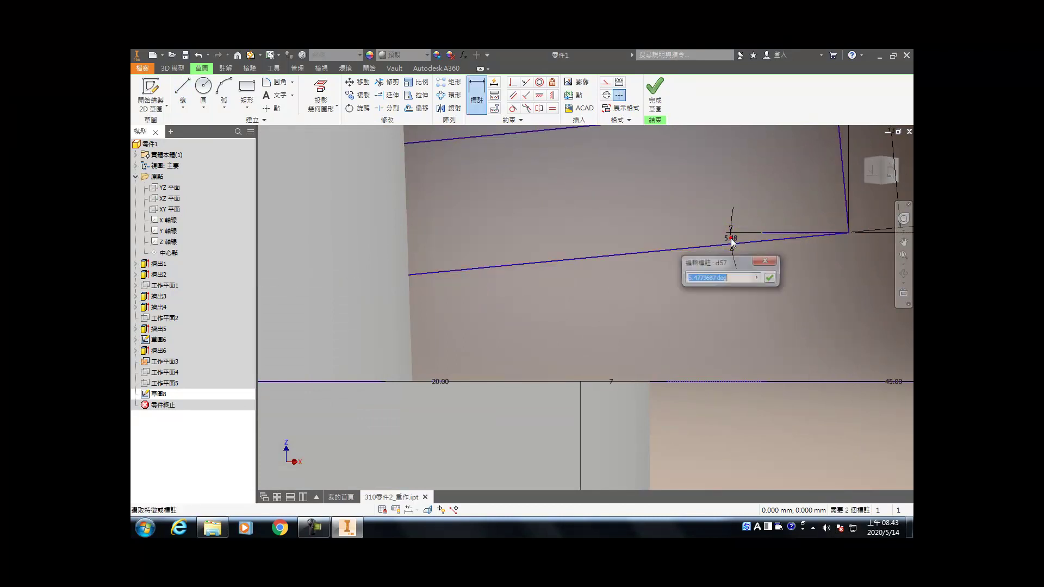
type("10")
key("Return")
- Convert the short horizontal reference line into construction geometry and leave construction mode off for new geometry
left_click(807, 232)
left_click(606, 81)
left_click(679, 285)
scroll(679, 280, "up", 5)
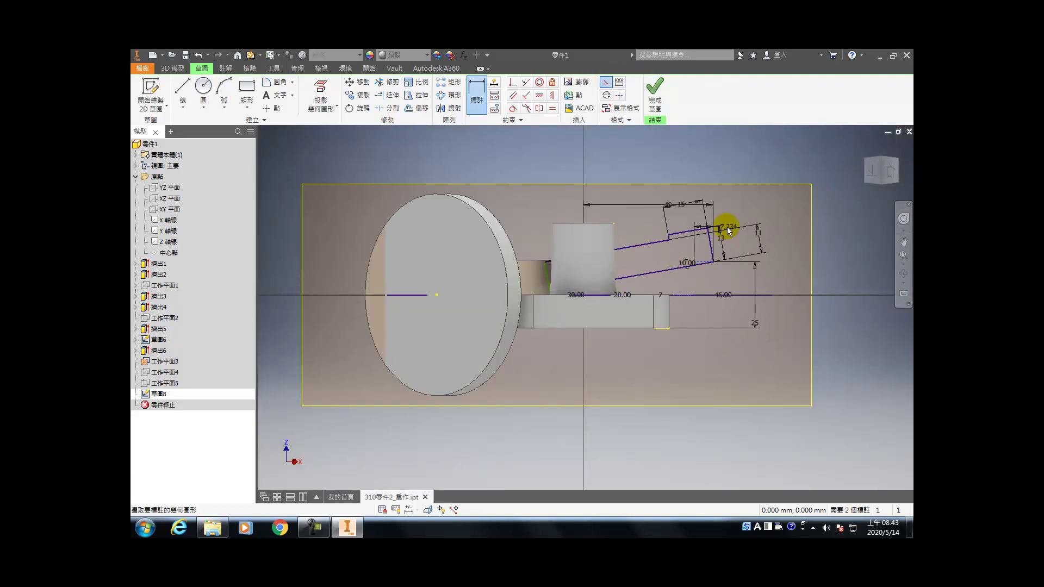
key("Escape")
scroll(700, 263, "down", 3)
left_click(604, 83)
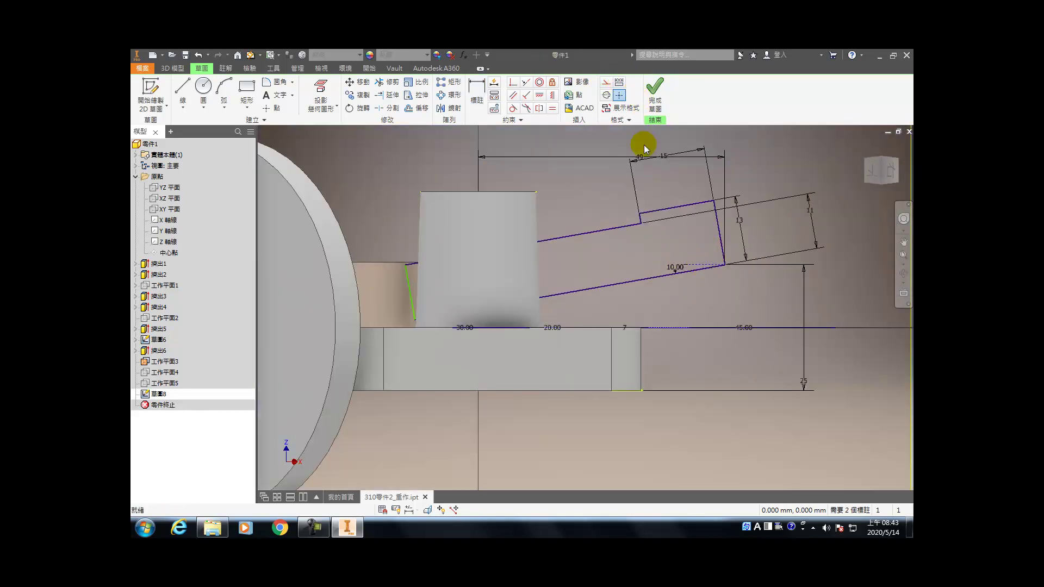
key("r")
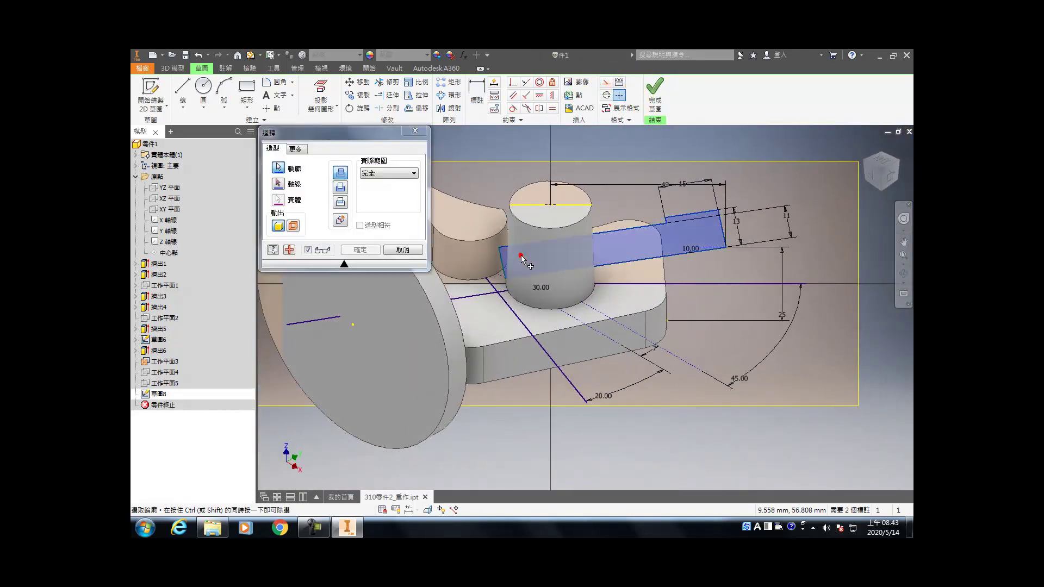
key("Escape")
key("e")
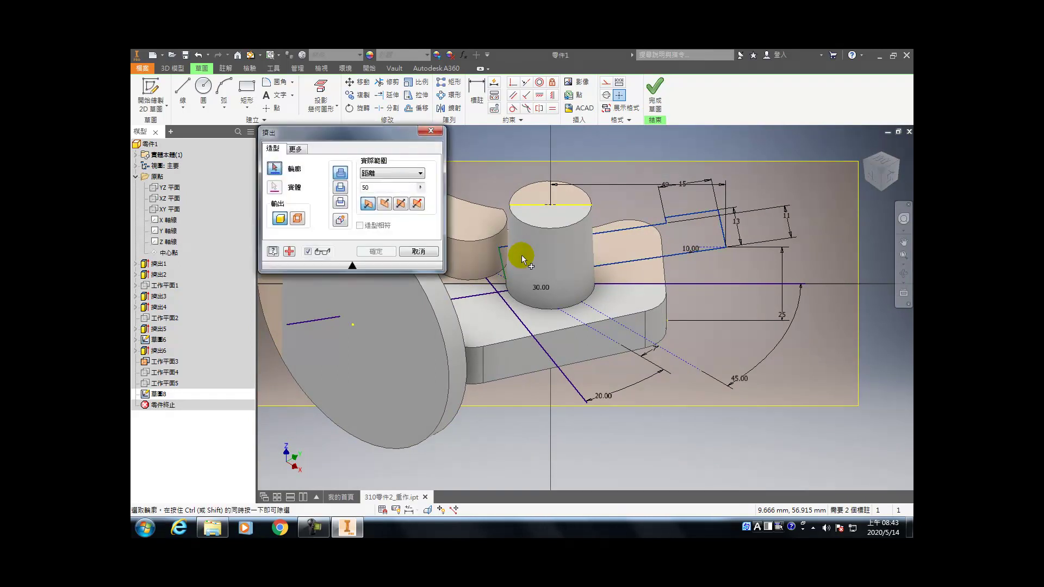
left_click(681, 232)
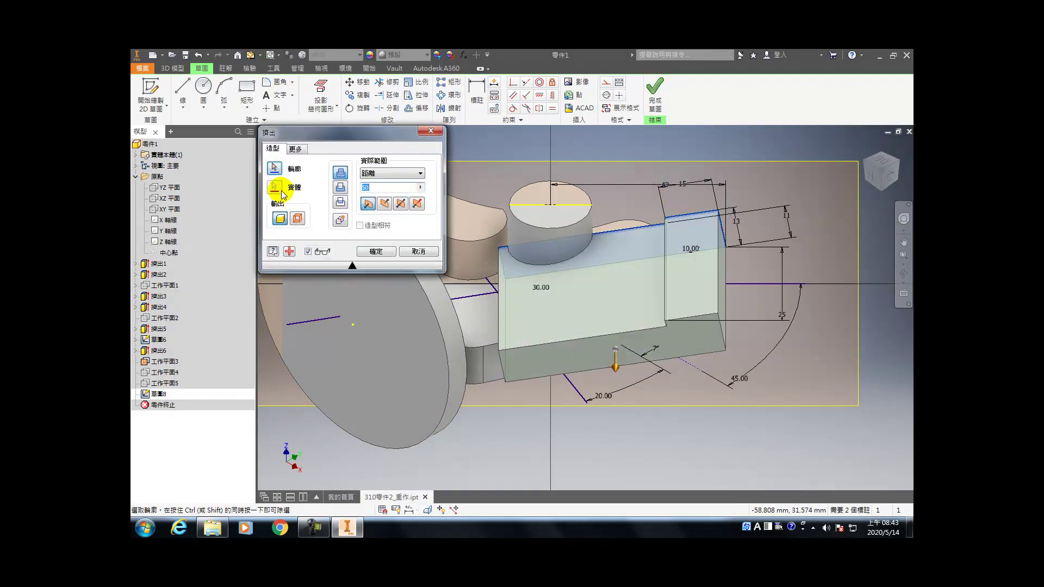
key("Escape")
- Try to revolve the tilted profile about its lower long side with the extent set to end at a face (至)
key("r")
left_click(601, 228)
left_click(278, 183)
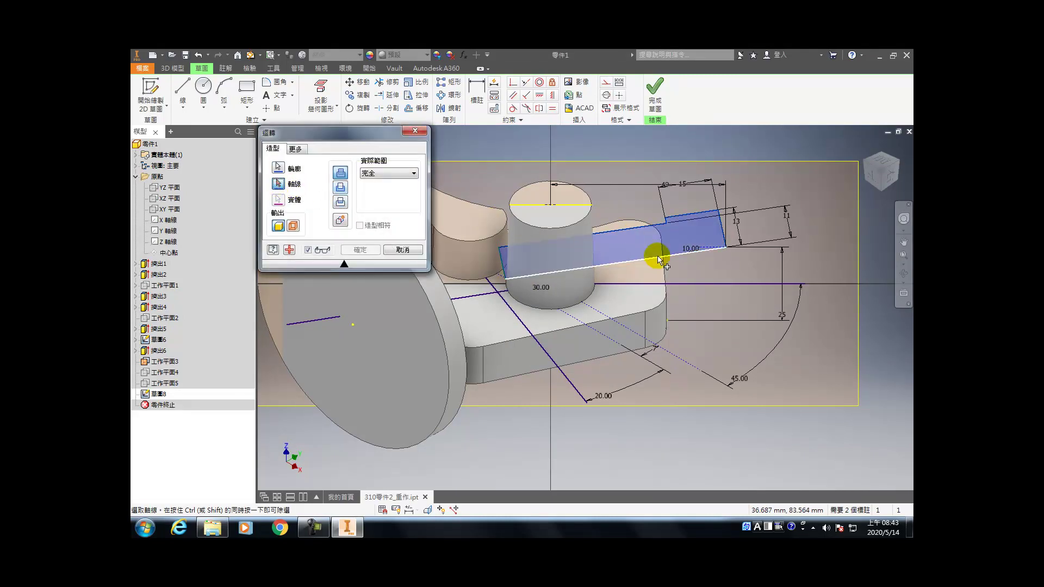
left_click(657, 257)
scroll(484, 241, "down", 5)
scroll(559, 247, "up", 3)
middle_click_drag(634, 266, 609, 239, "shift")
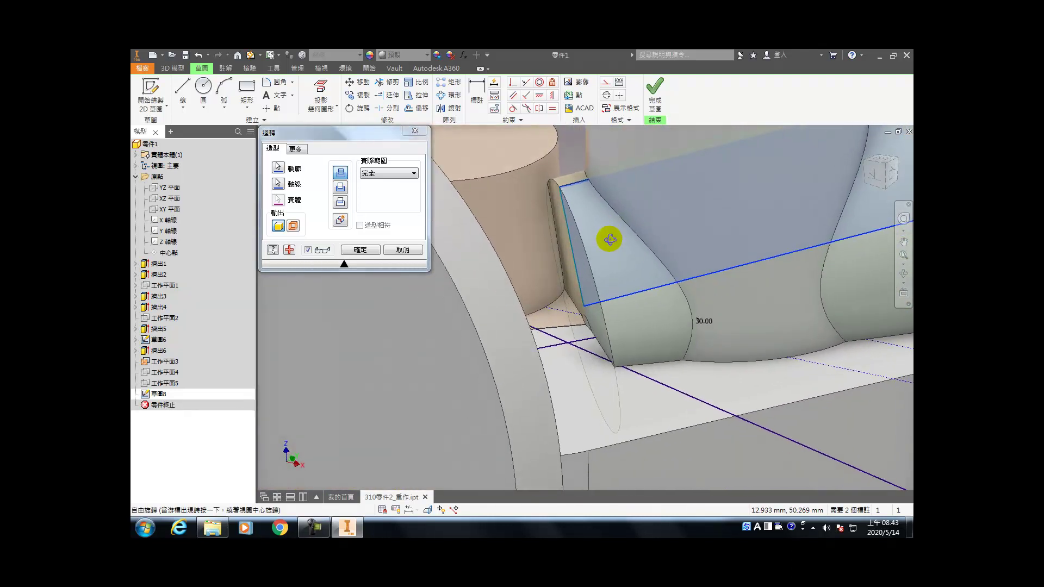
left_click(375, 173)
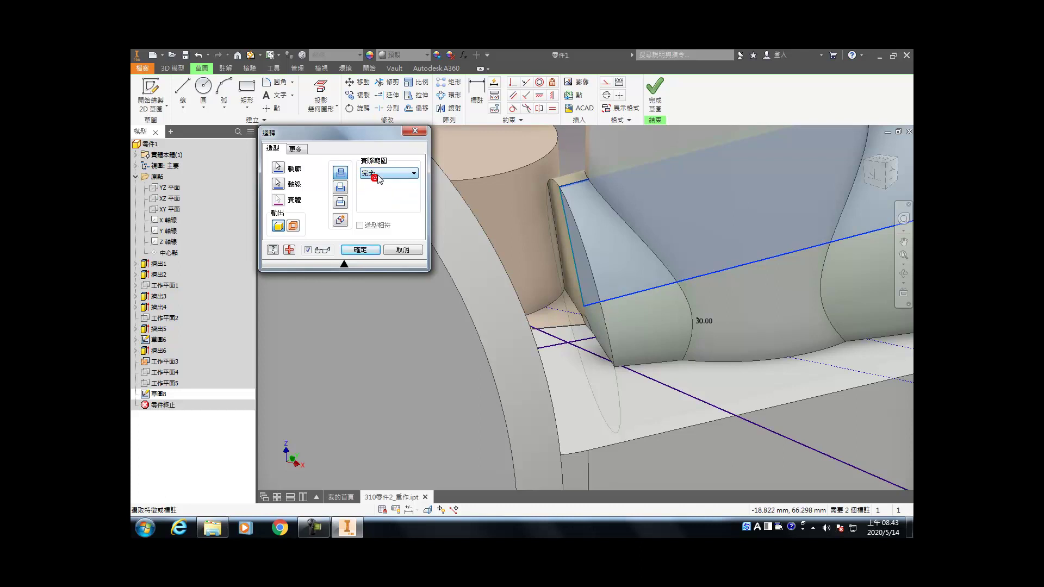
left_click(377, 174)
left_click(374, 197)
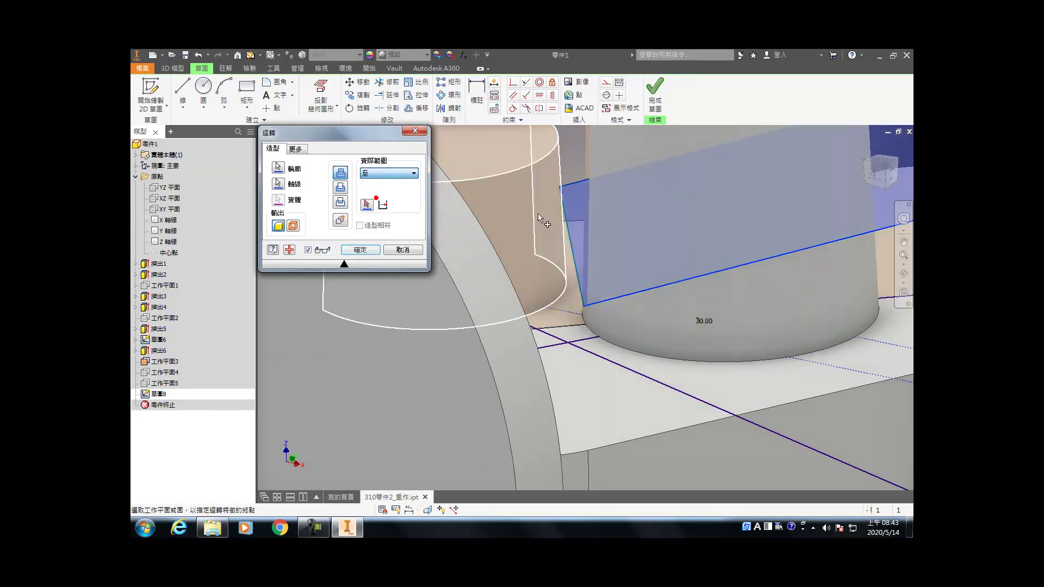
key("Escape")
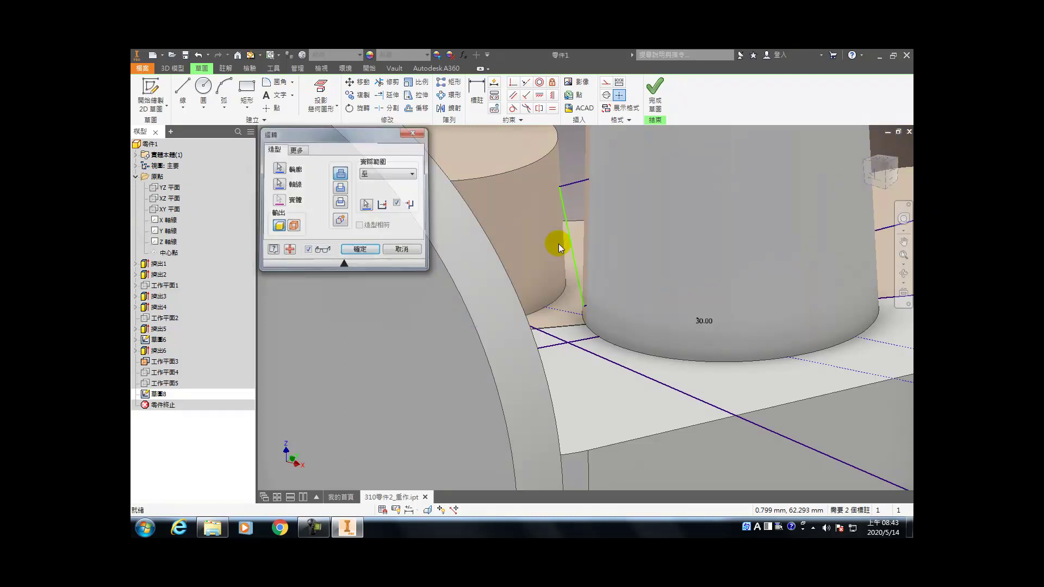
- Move the profile's inner end side farther out past the post, towards the large disc
scroll(579, 281, "down", 2)
left_click_drag(574, 283, 538, 288)
scroll(537, 285, "up", 5)
scroll(538, 272, "down", 4)
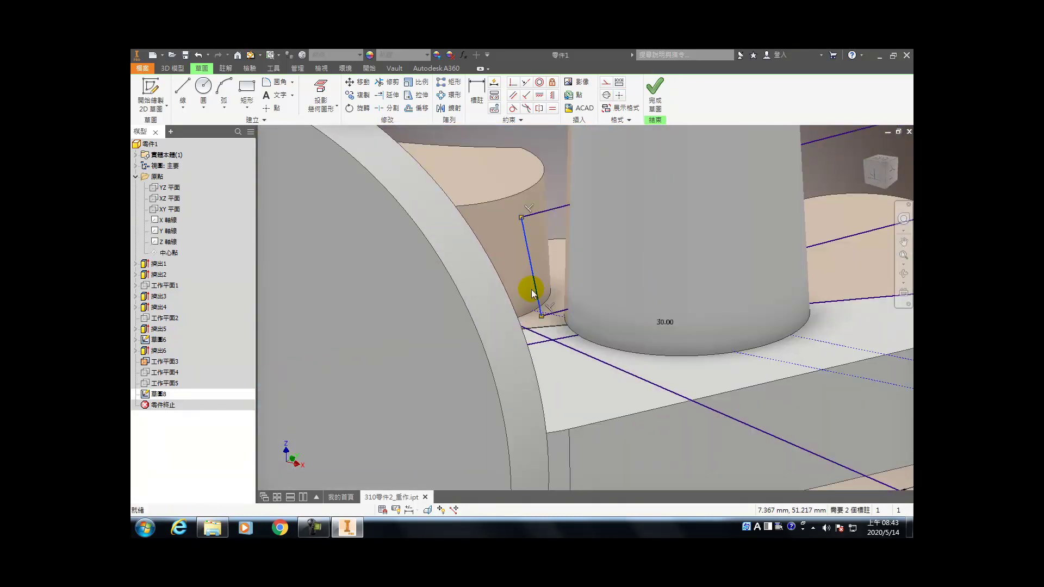
- Revolve the tilted stepped profile fully (完全) about its lower long side, joined to the part
key("r")
left_click(568, 274)
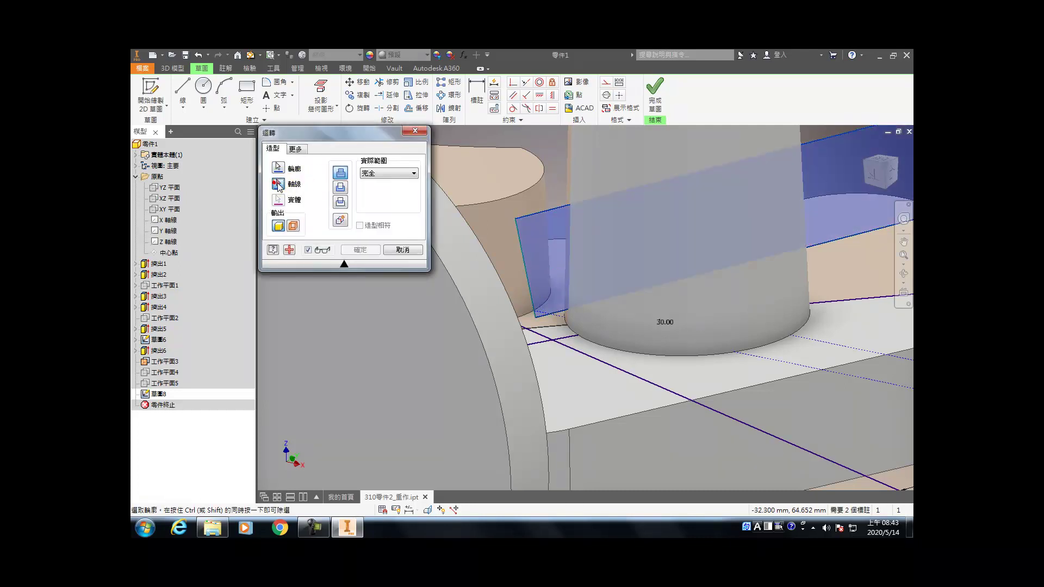
left_click(563, 318)
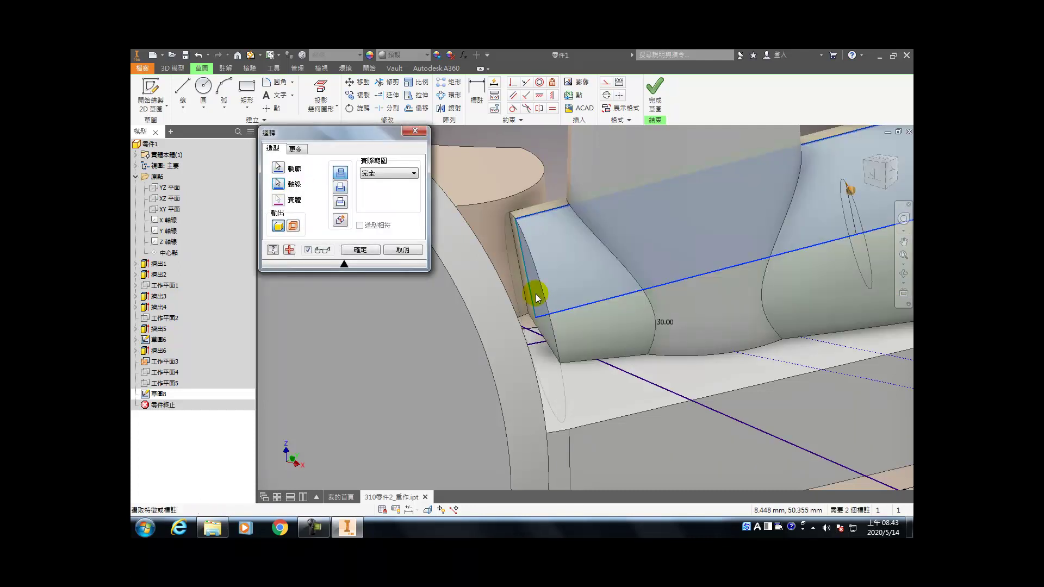
key("Return")
- Hide the work plane of the revolved profile (工作平面3) and the angled reference-line sketch (草圖6)
key("F4")
mouse_move(626, 268)
left_mouse_down()
mouse_move(636, 331)
mouse_move(597, 295)
left_mouse_up()
scroll(595, 290, "up", 8)
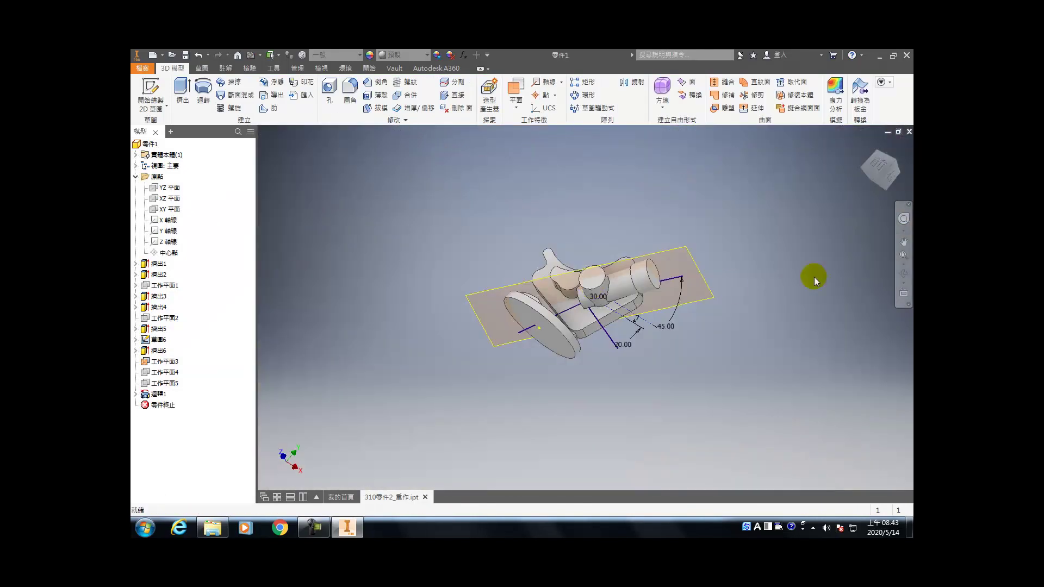
right_click(709, 284)
left_click(738, 252)
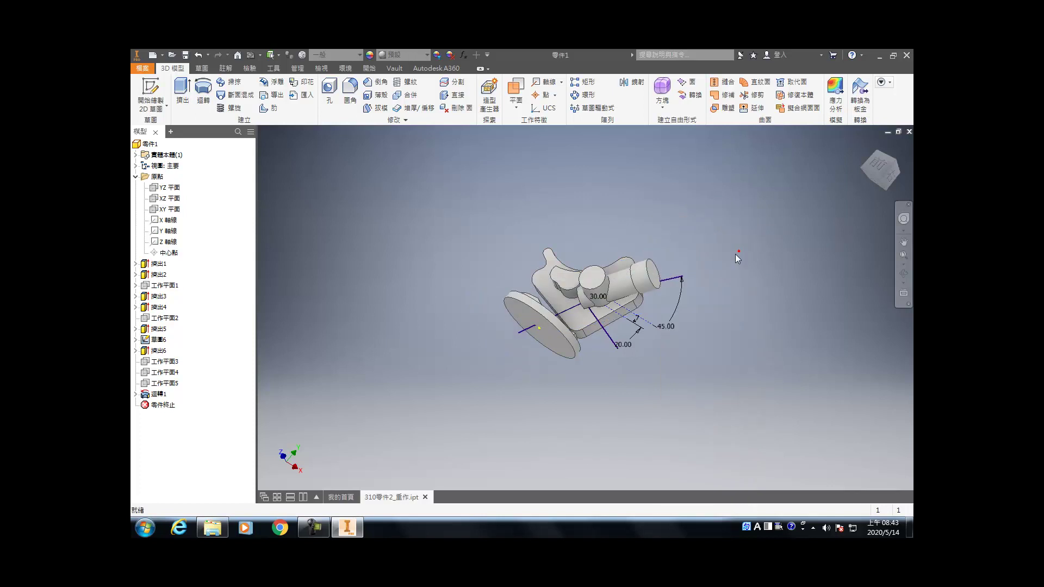
right_click(164, 361)
left_click(185, 377)
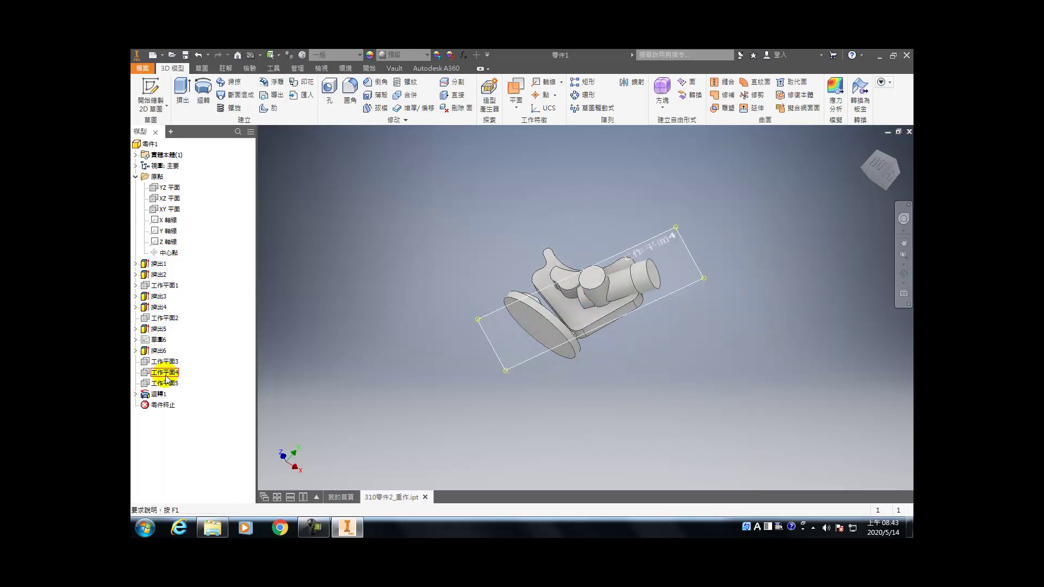
- Make 工作平面4 visible and start a sketch on it with the graphics sliced at the sketch plane
right_click(165, 375)
left_click(272, 328)
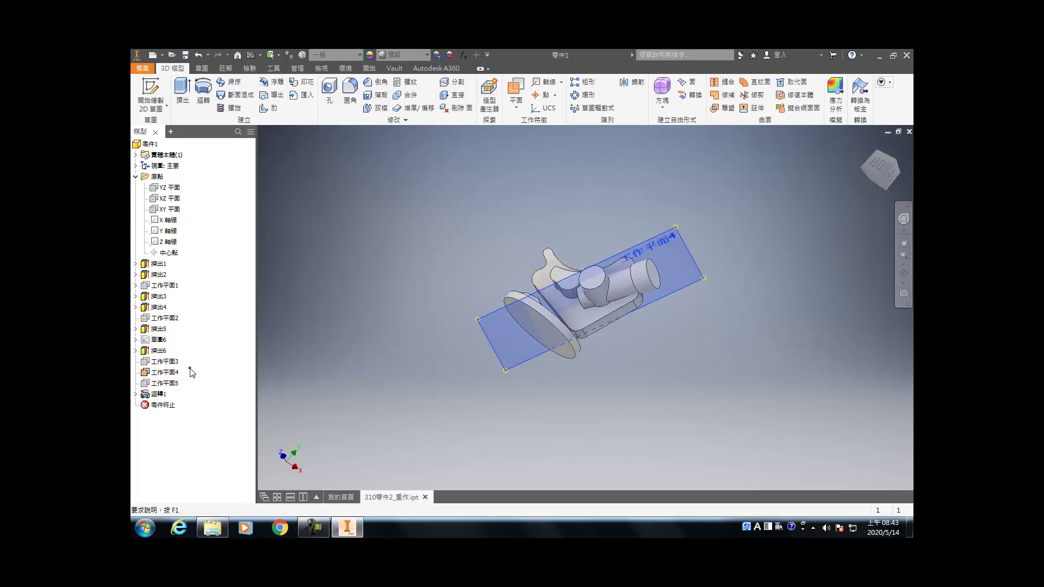
left_click(165, 375)
key("s")
scroll(621, 331, "down", 5)
middle_click_drag(612, 362, 592, 434)
key("F7")
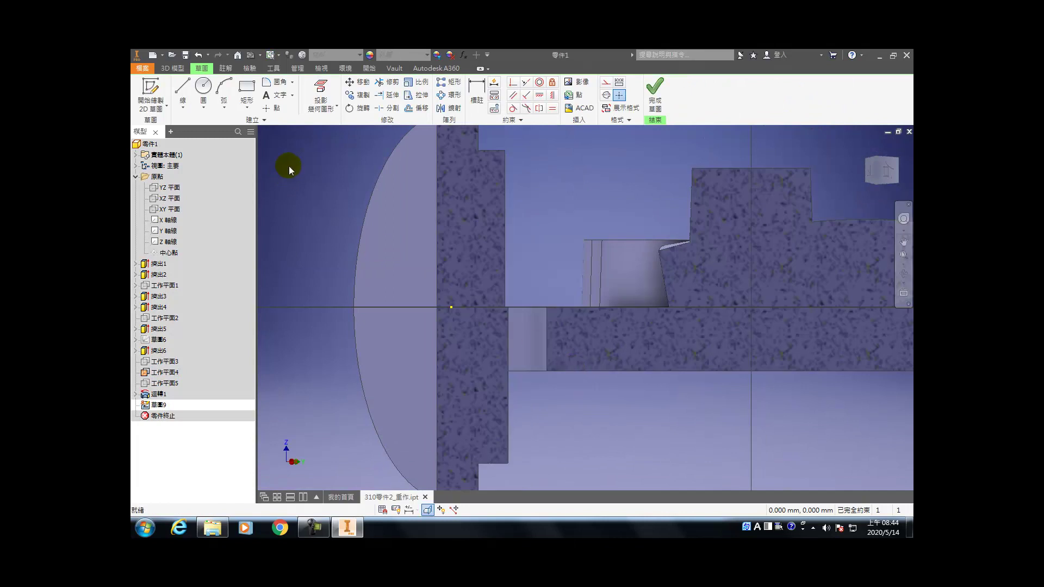
- Sketch a closed four-sided profile with a sloping top from disc to post, about 43 mm wide and 26 mm high, with its open corner made coincident
left_click(183, 86)
scroll(447, 181, "down", 3)
left_click(472, 175)
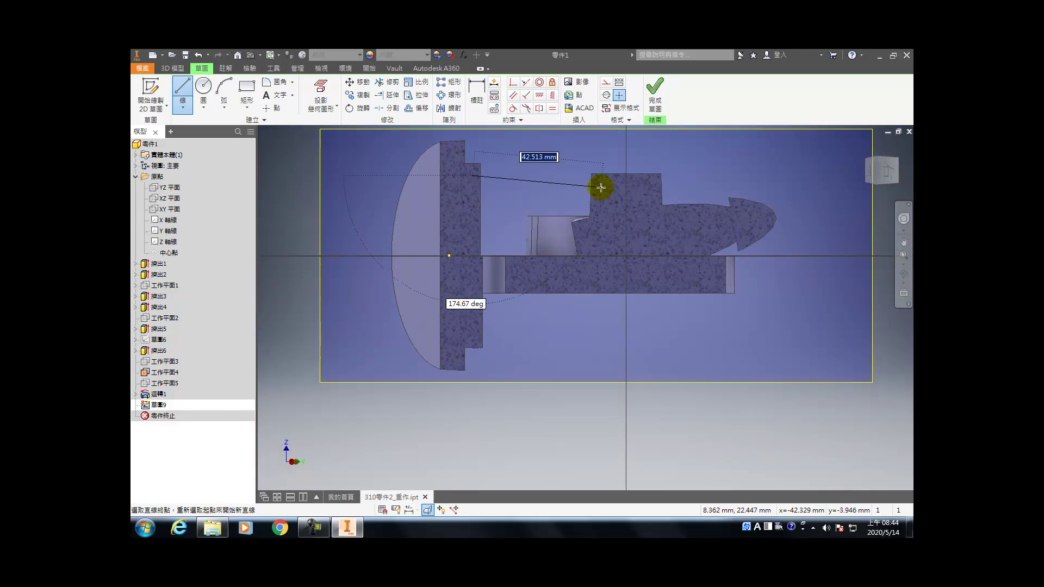
left_click(601, 188)
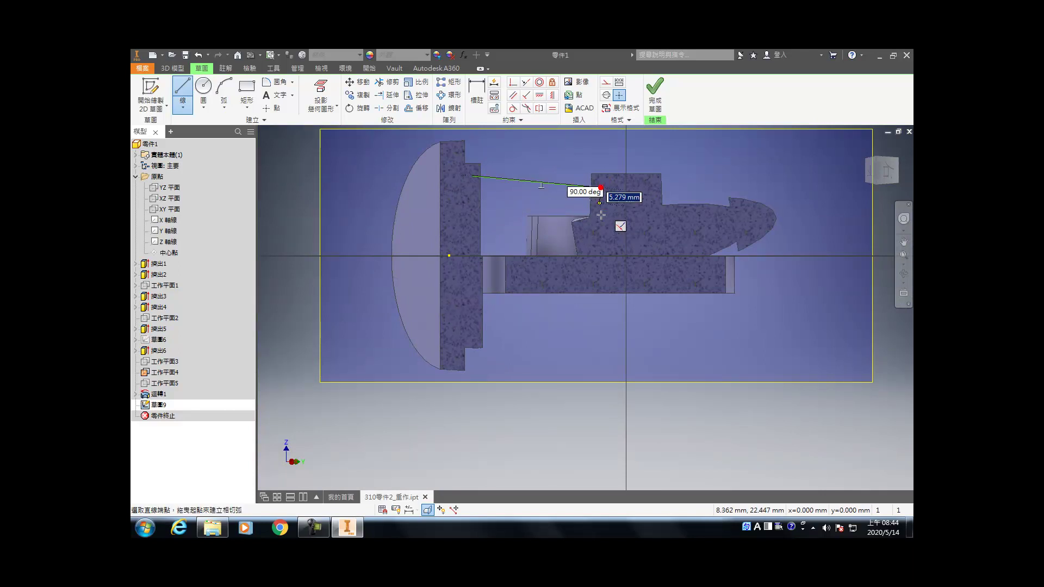
left_click(601, 255)
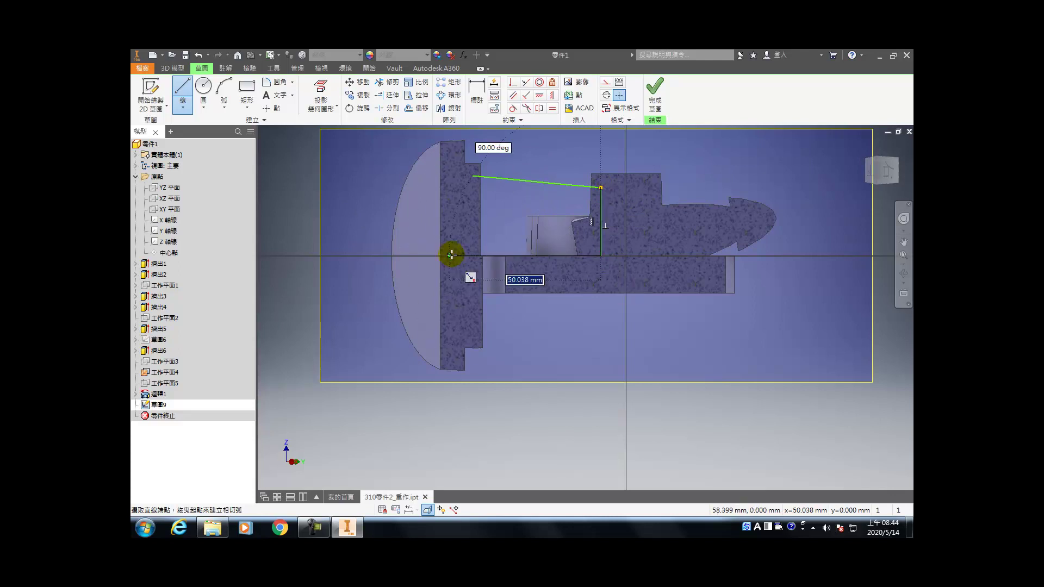
left_click(468, 256)
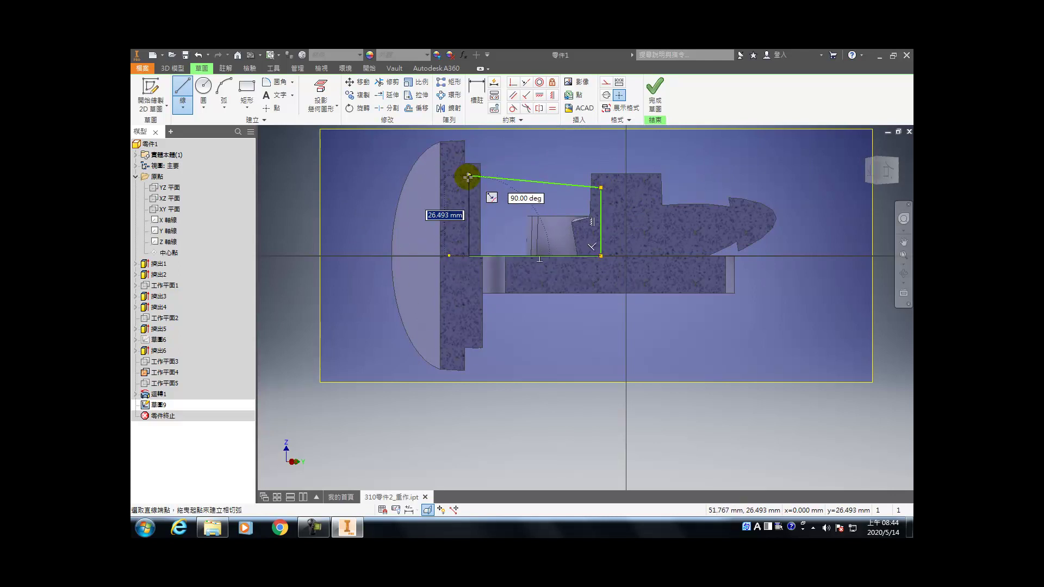
left_click(468, 176)
key("Escape")
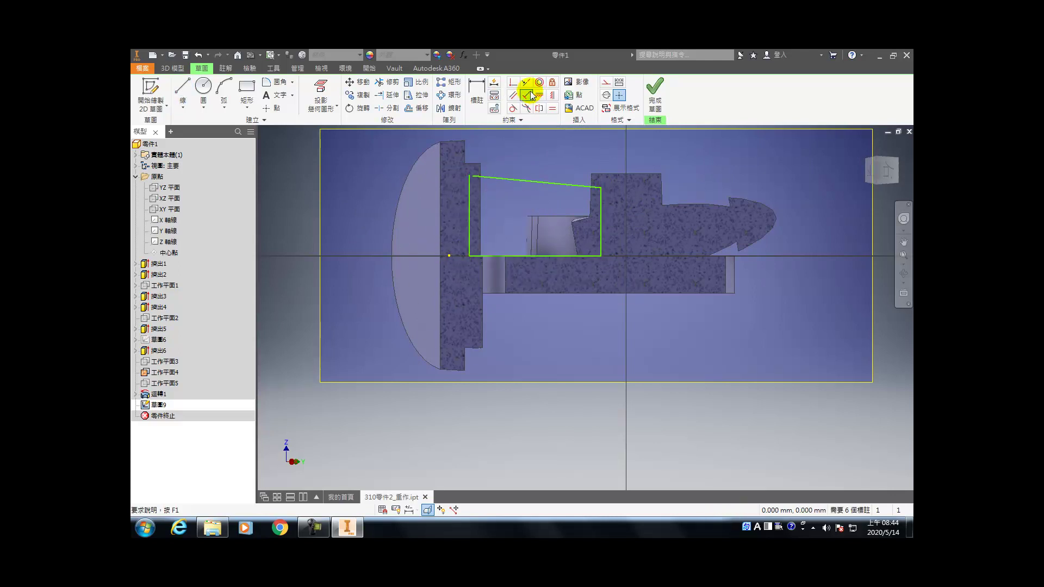
left_click(471, 176)
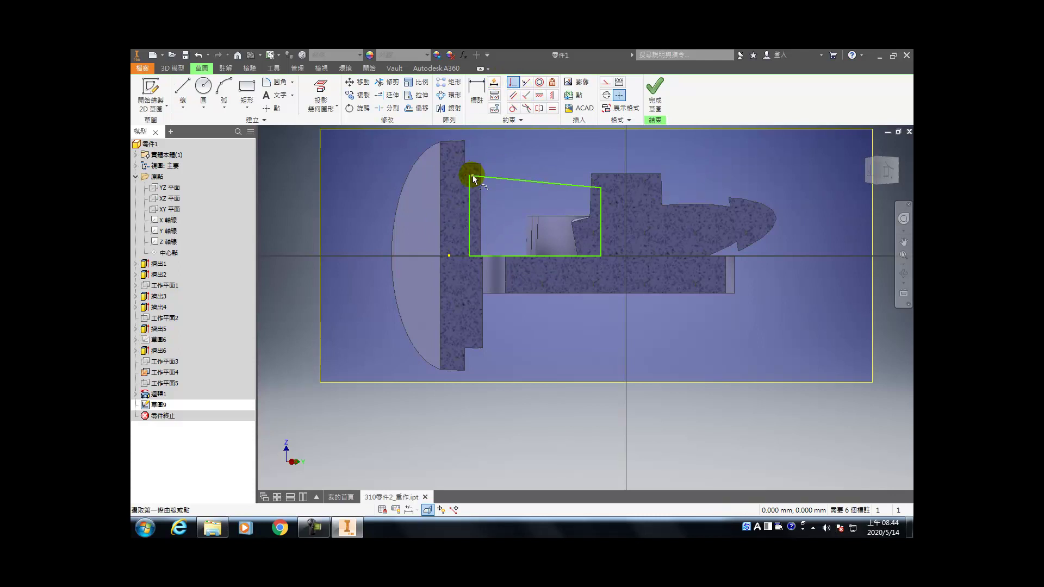
key("Escape")
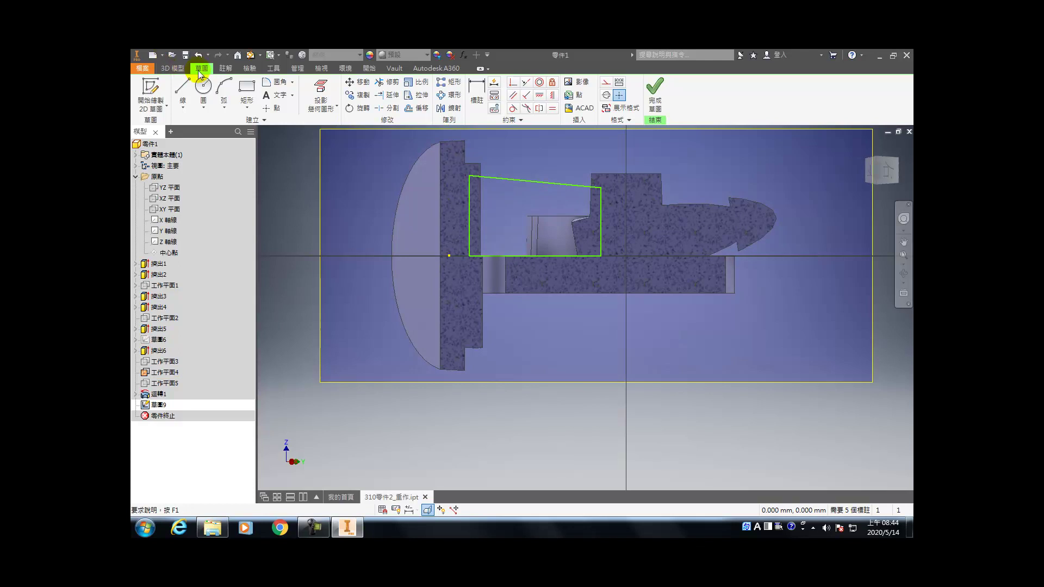
- Draw a slanted line below the profile's top edge, crossing both upright sides from the disc into the post
left_click(183, 89)
scroll(479, 174, "up", 3)
left_click(361, 207)
left_click(750, 229)
key("Escape")
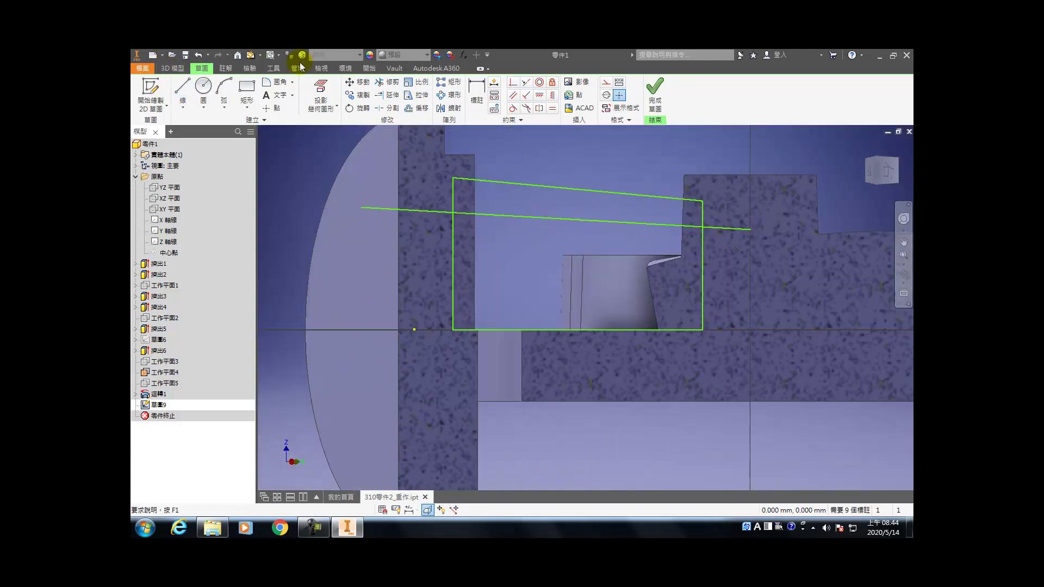
- Set the slanted line's angle to the projected Y axis to 6° and turn the line into a construction line
left_click(320, 94)
left_click(166, 231)
key("d")
left_click(426, 327)
left_click(393, 209)
left_click(367, 250)
type("6")
key("Return")
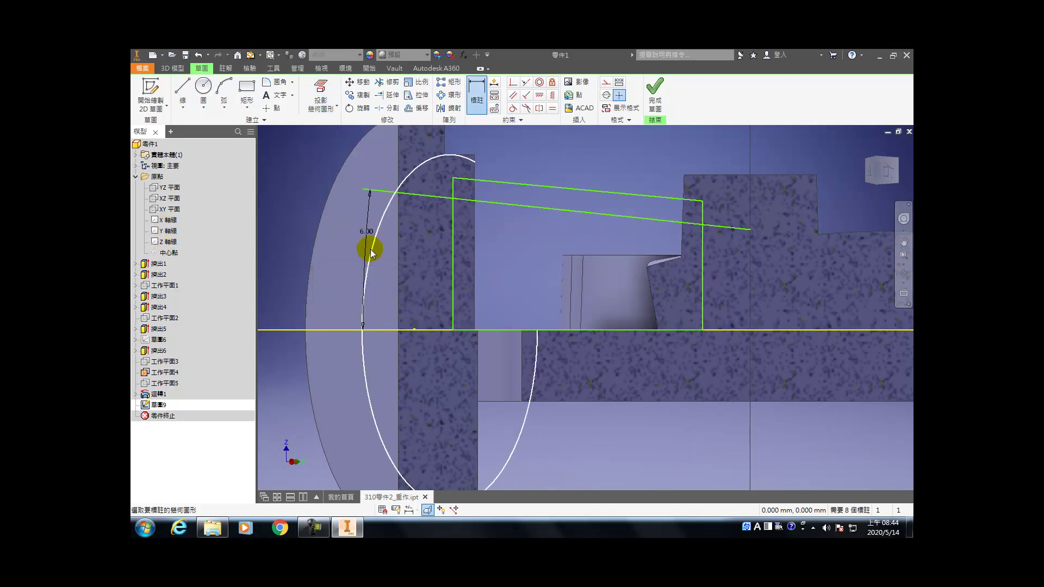
key("Escape")
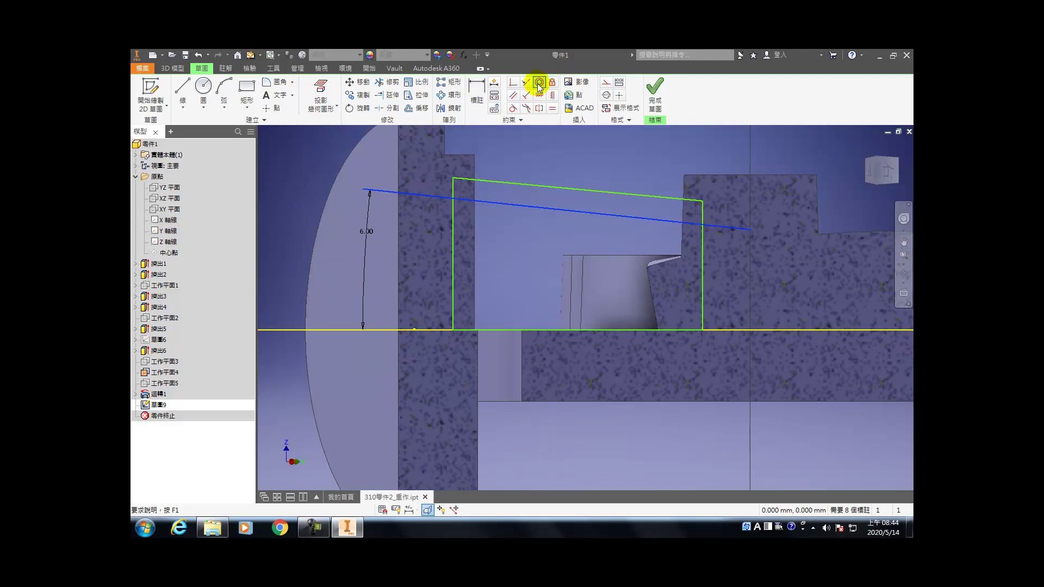
left_click(606, 82)
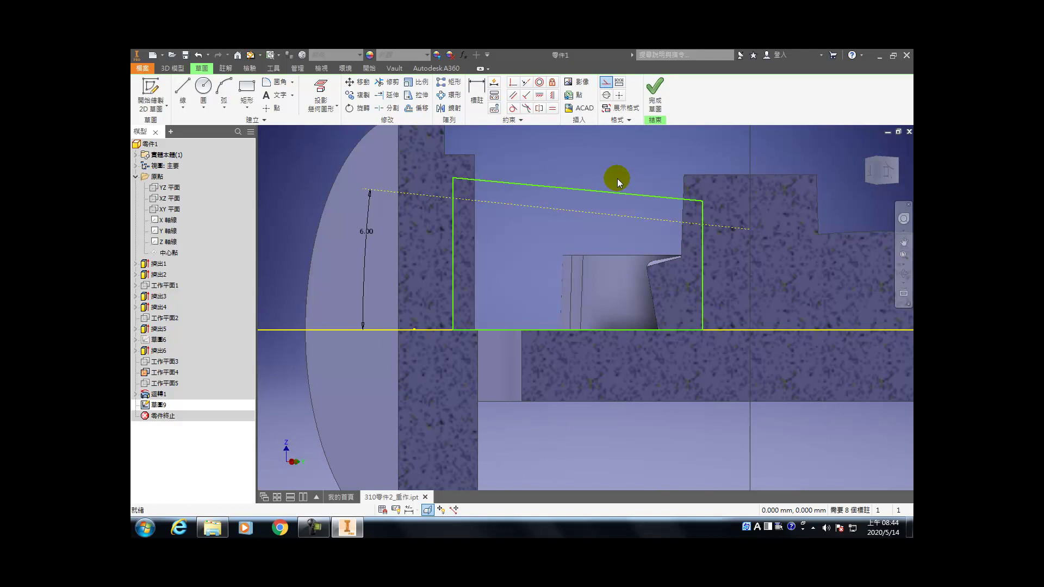
key("d")
left_click(517, 183)
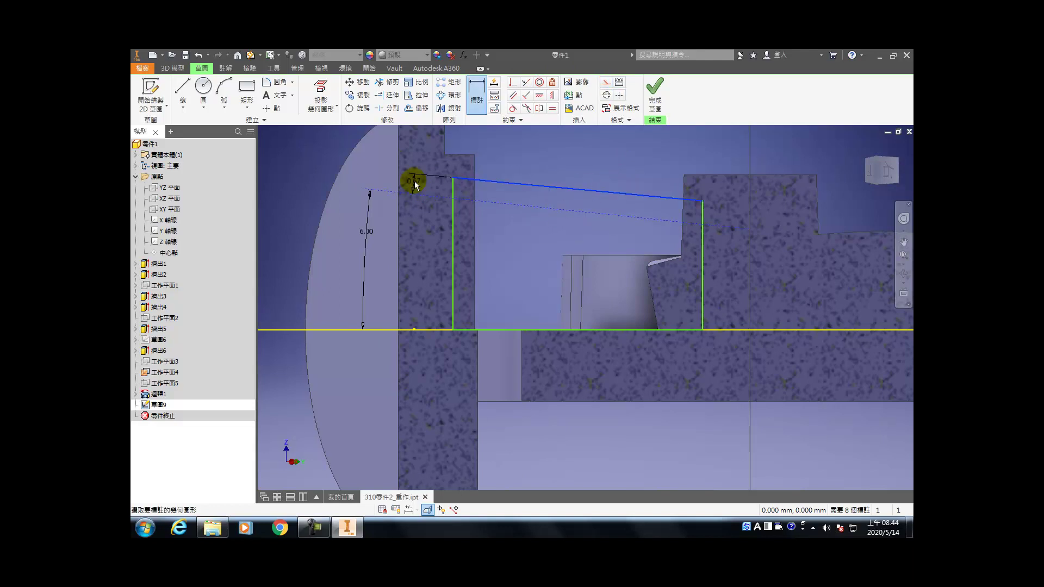
scroll(415, 182, "down", 3)
scroll(419, 192, "up", 3)
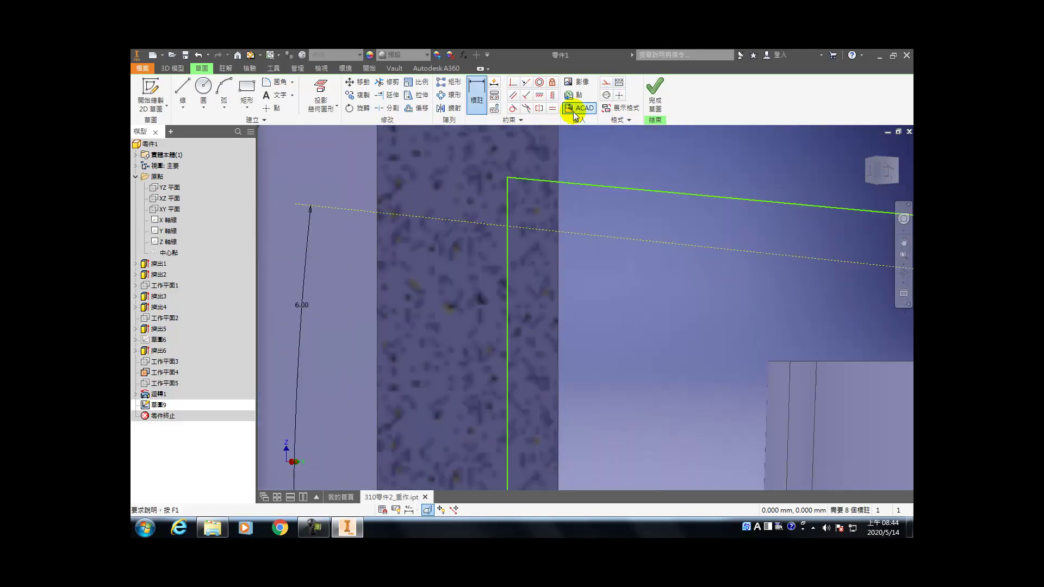
- Make the profile's sloping top edge parallel to the slanted construction line
left_click(526, 84)
left_click(512, 96)
left_click(648, 242)
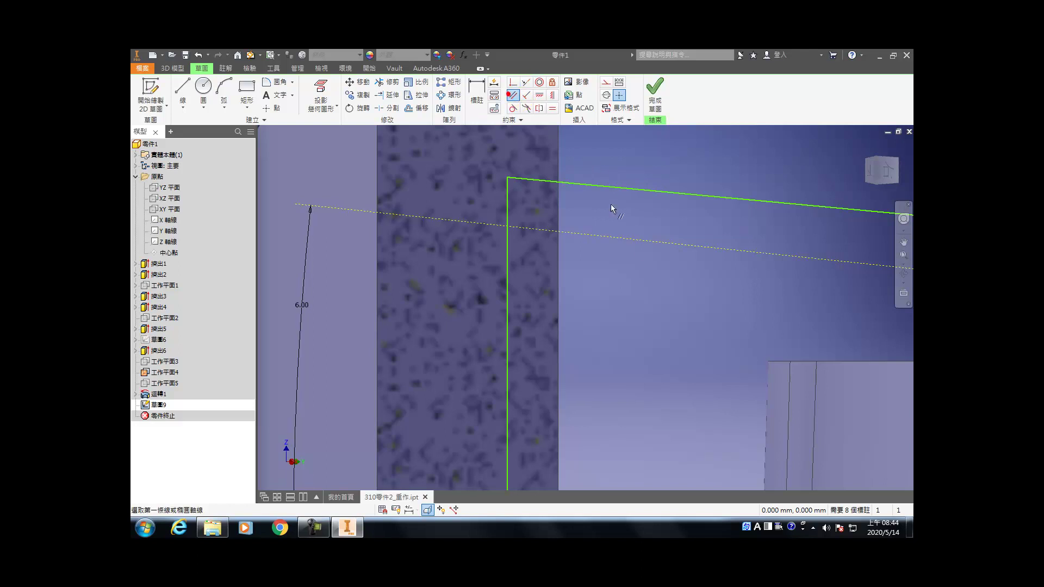
left_click(641, 189)
left_click(665, 229)
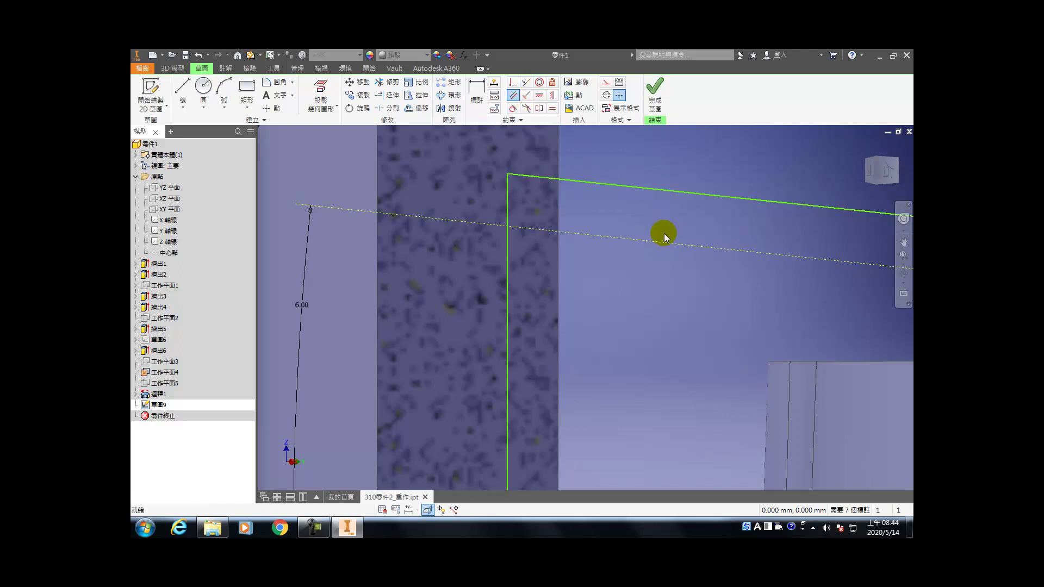
key("d")
left_click(658, 238)
left_click(651, 191)
key("Escape")
key("Escape")
left_click(651, 191)
key("Delete")
- Set the distance between the profile's top edge and the slanted construction line to 9 mm
key("d")
left_click(652, 191)
scroll(651, 191, "up", 5)
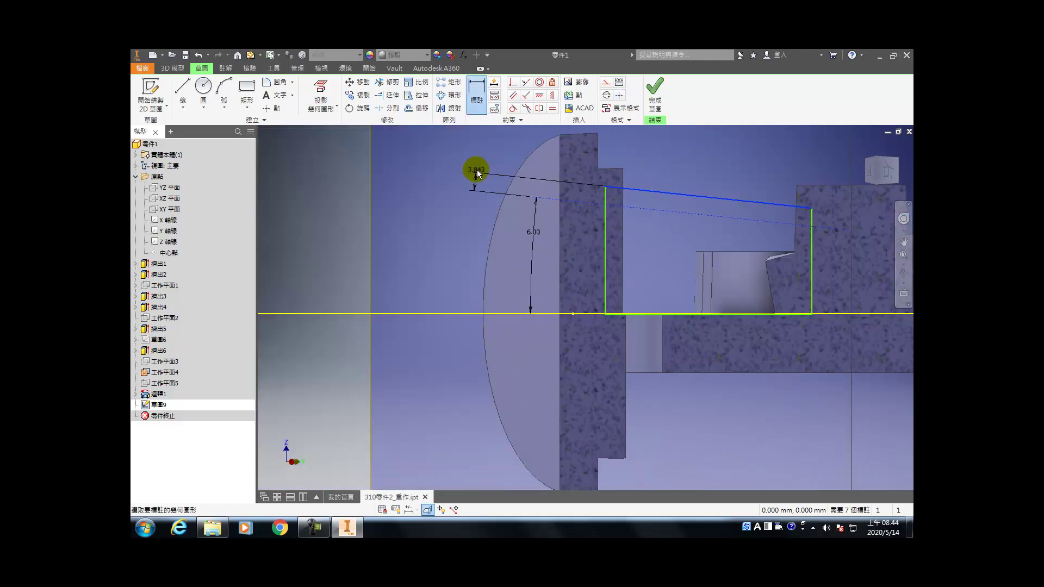
left_click(473, 179)
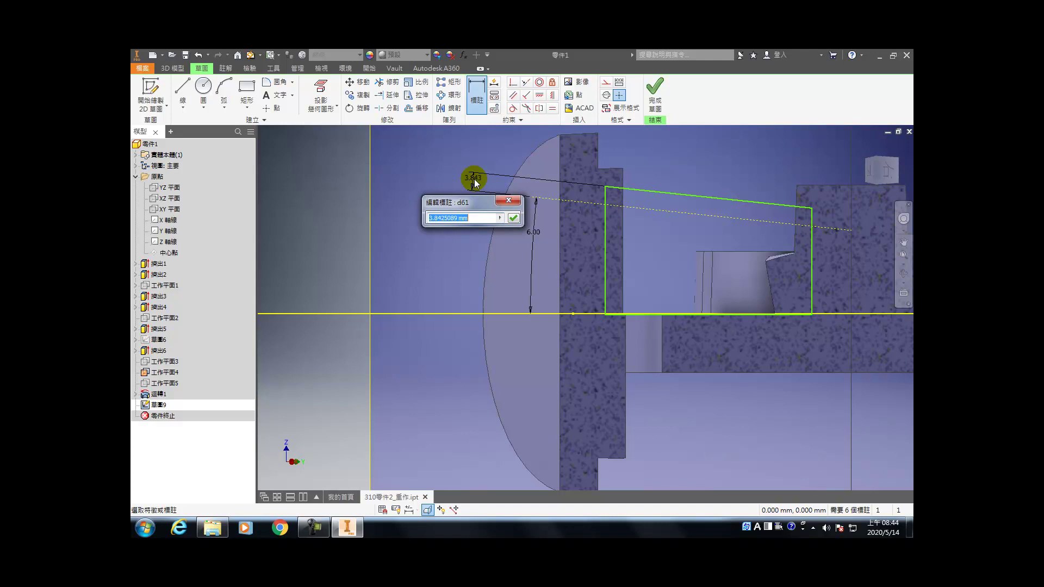
type("9")
key("Return")
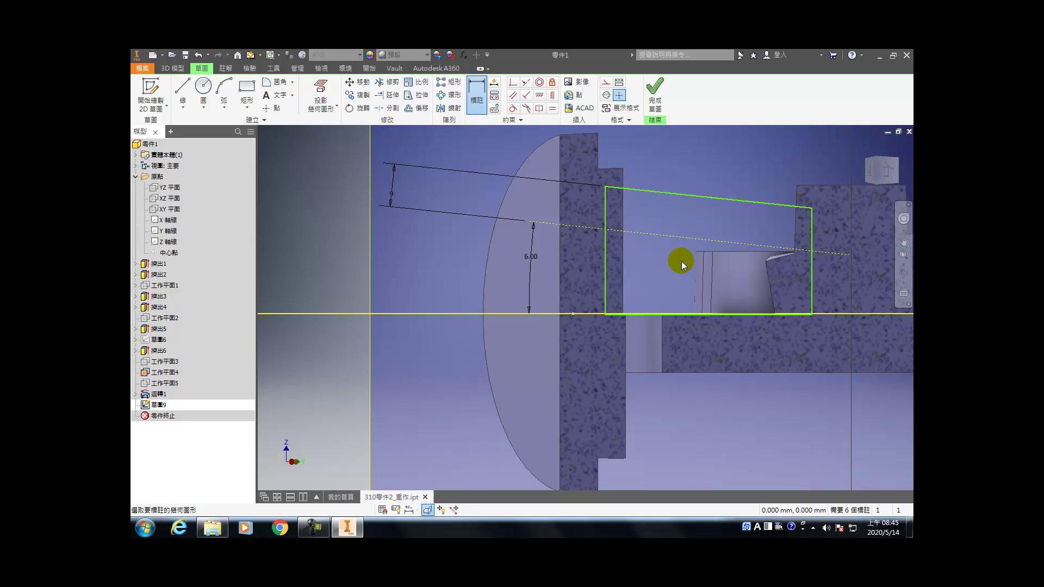
- Draw a line about 8 mm long continuing the profile's top edge along its slope to the post's vertical centreline
scroll(794, 222, "down", 3)
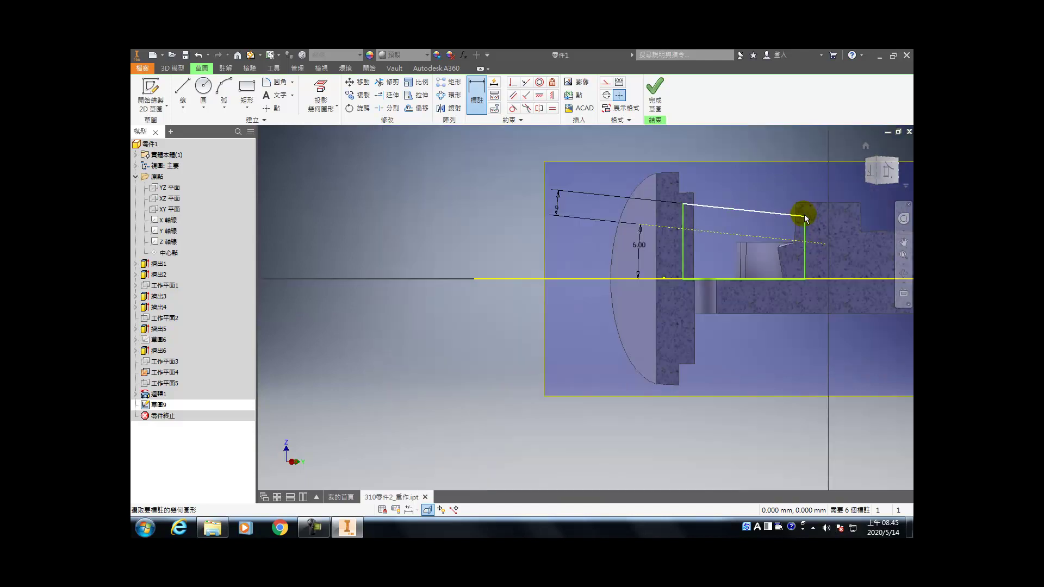
middle_click_drag(793, 235, 571, 221)
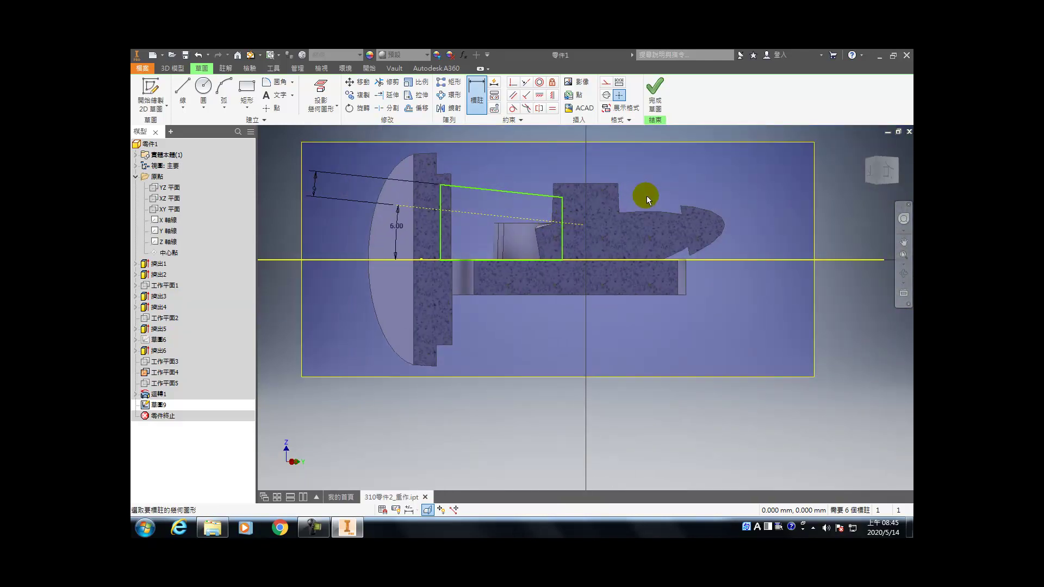
scroll(549, 189, "up", 3)
left_click(183, 90)
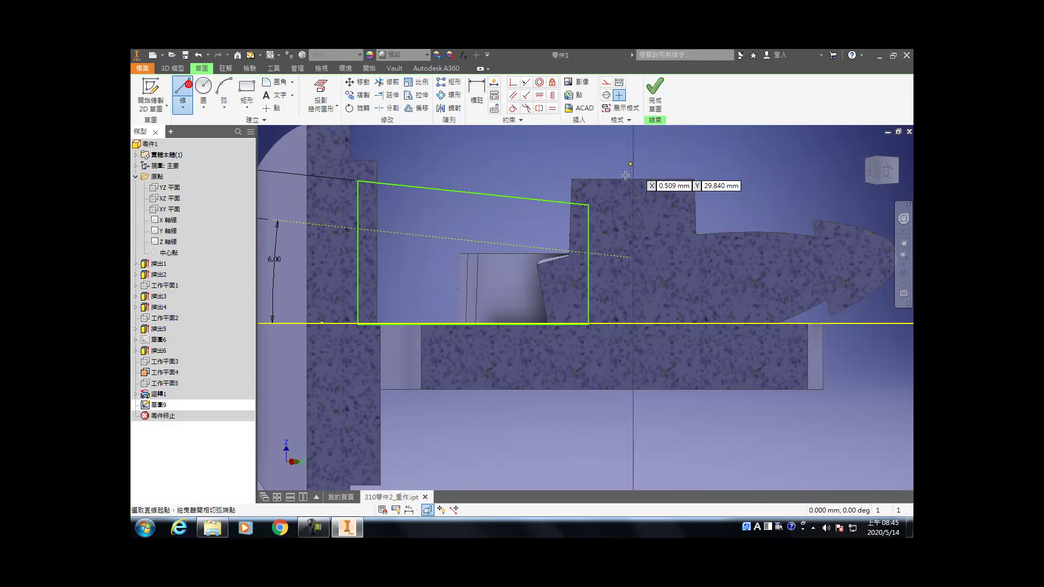
left_click(588, 204)
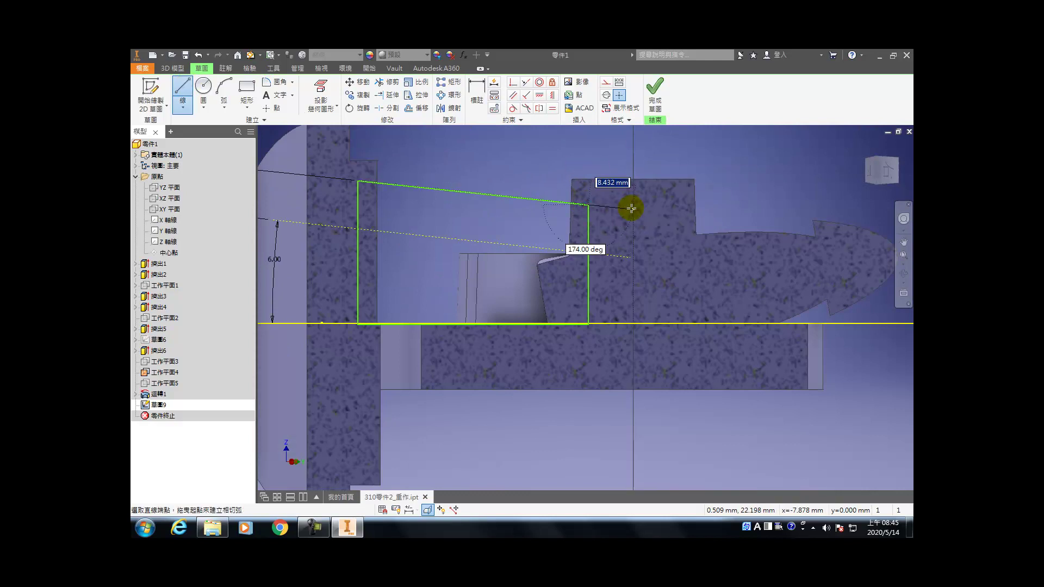
scroll(629, 205, "up", 3)
left_click(636, 210)
scroll(635, 210, "down", 5)
key("Escape")
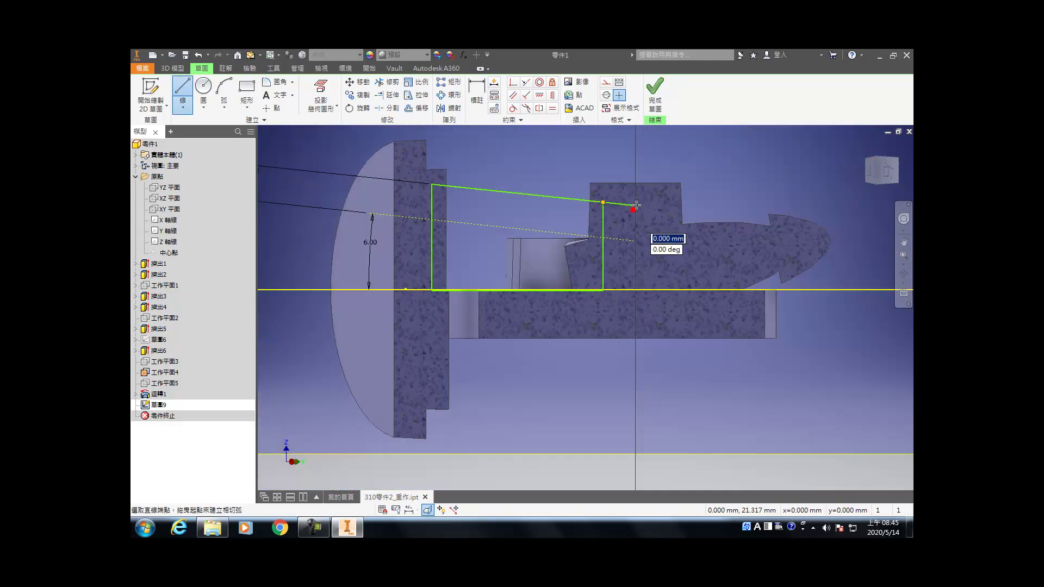
- Project the post's top edge into the sketch and vertically align the extension line's end with its midpoint
left_click(320, 93)
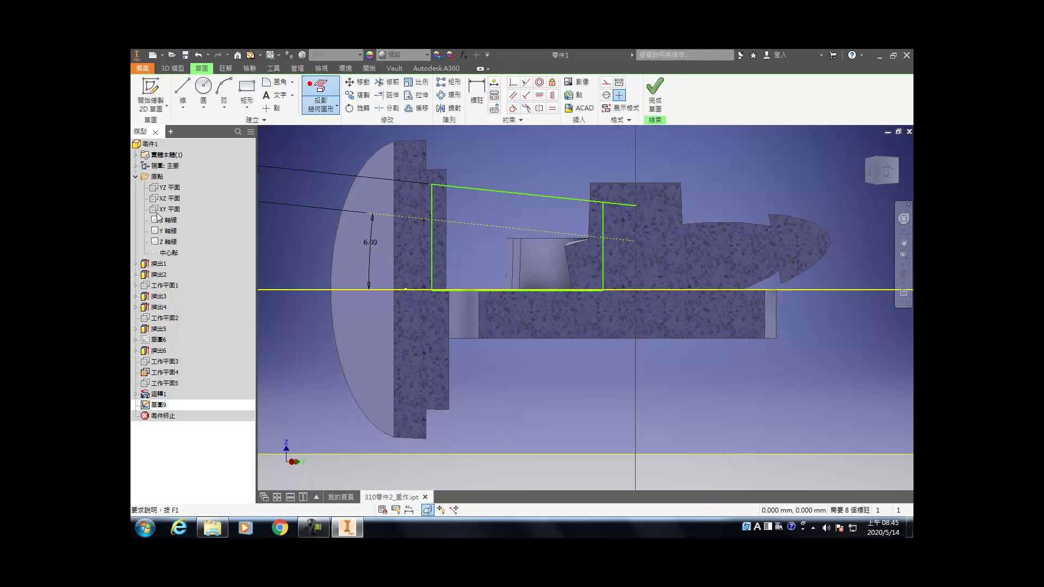
left_click(165, 233)
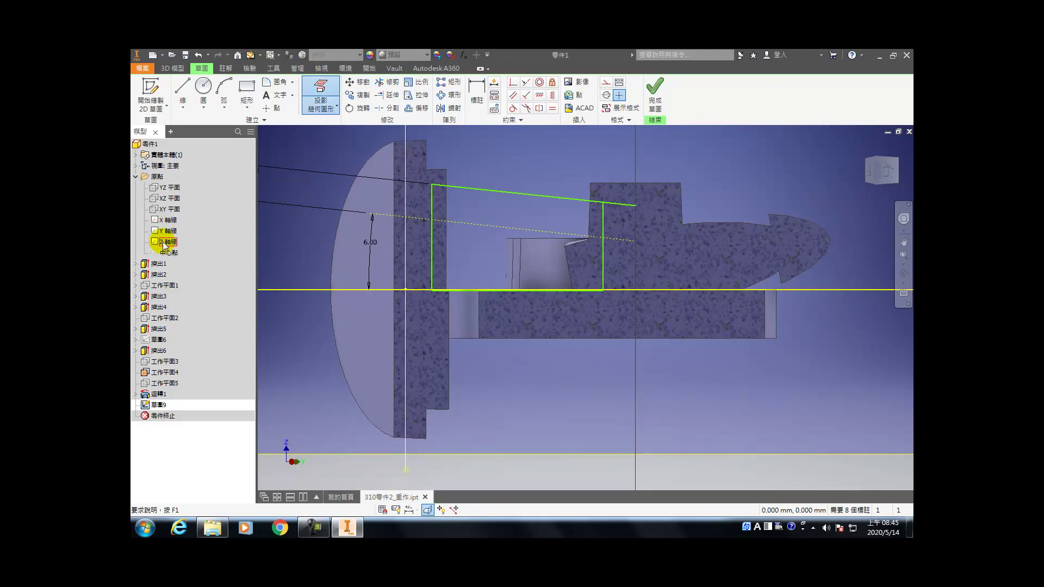
left_click(320, 90)
left_click(637, 184)
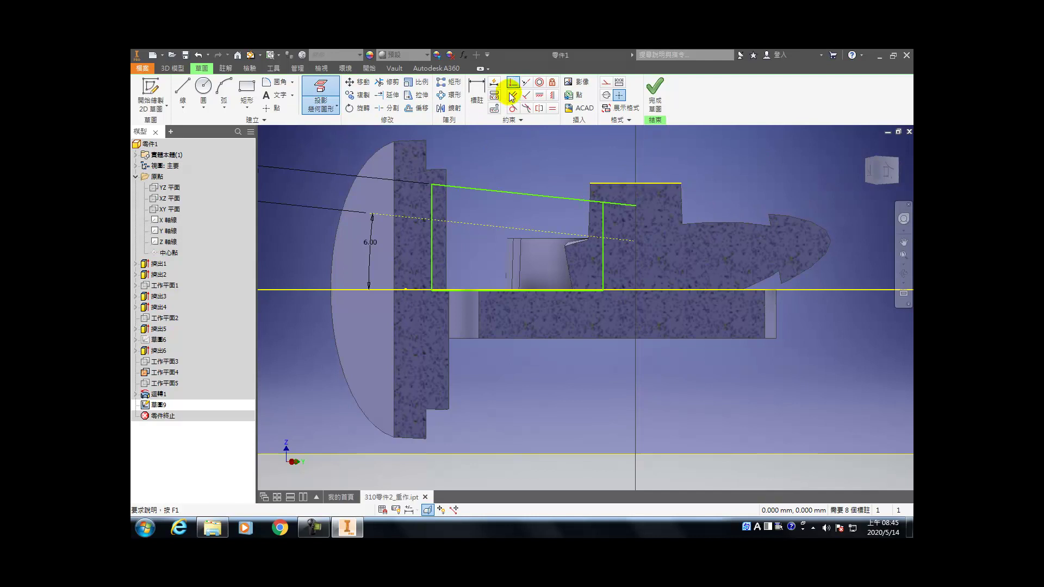
left_click(551, 96)
left_click(618, 205)
- Turn the extension line into a construction line and make it collinear with the profile's top edge
left_click(605, 84)
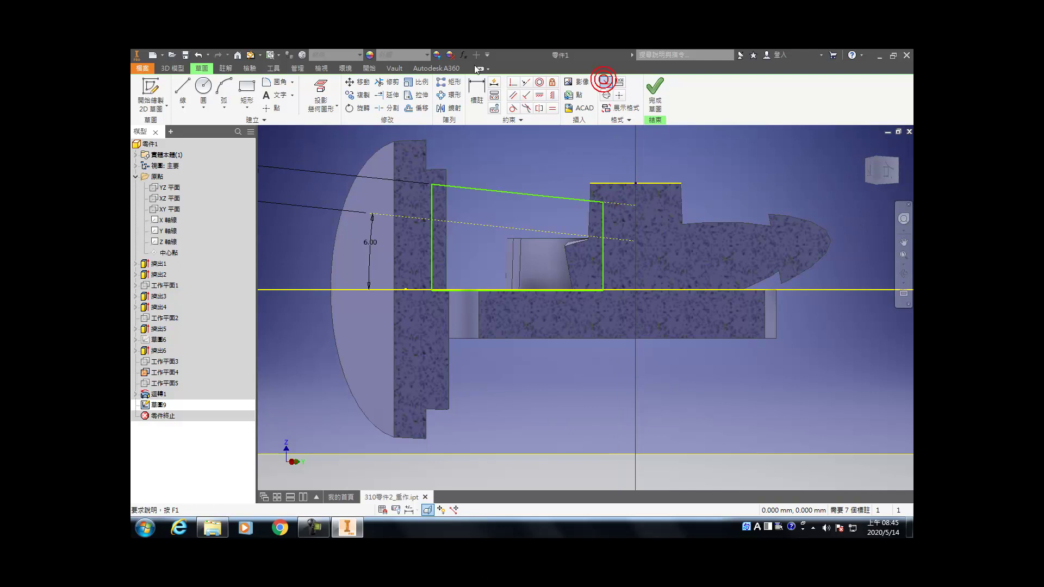
left_click(578, 201)
left_click(619, 205)
- Set the height of the extension line's end above the projected Y axis to 36.5 mm
key("d")
left_click(635, 205)
left_click(655, 290)
middle_click_drag(723, 275, 340, 284)
left_click(725, 273)
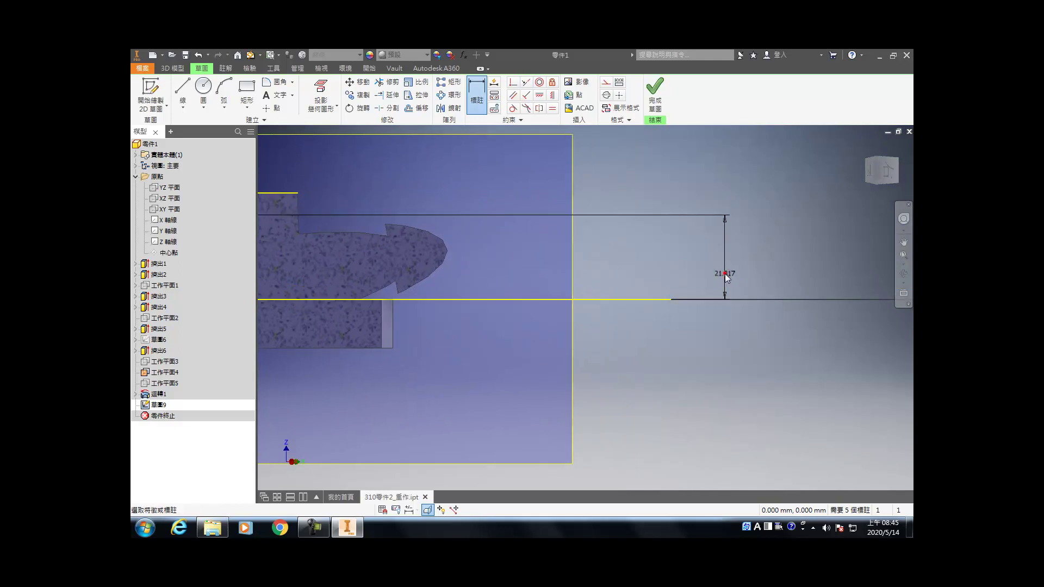
left_click(725, 273)
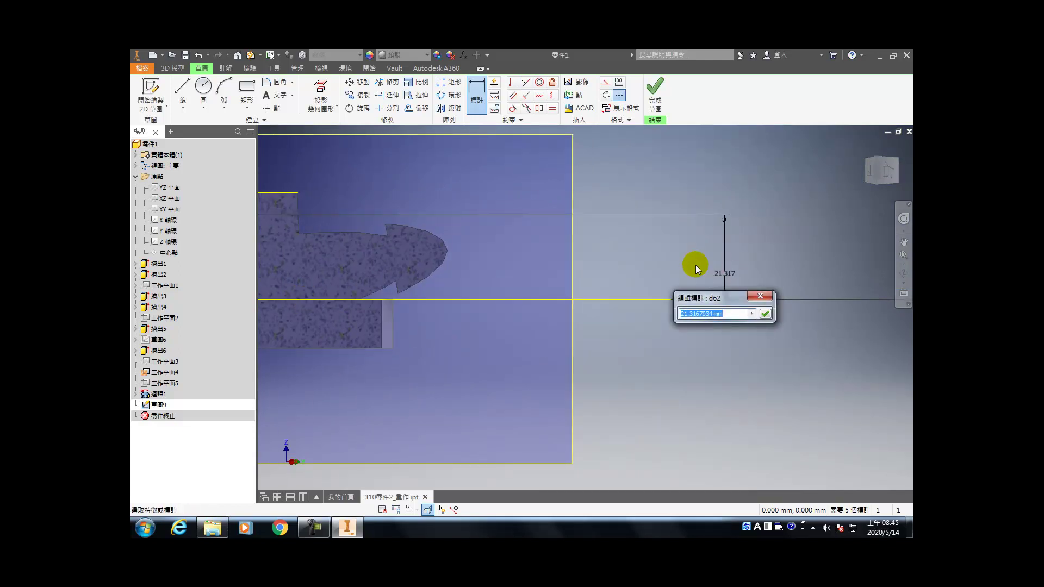
type("36.5")
key("Return")
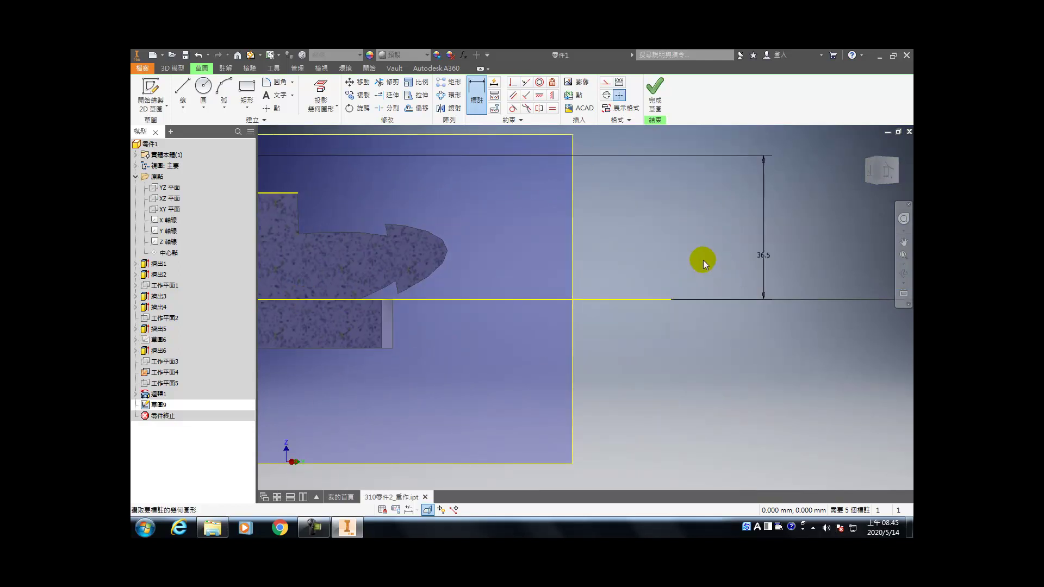
- Try making the profile's bottom edge collinear with the projected Y axis, and undo the constraint
scroll(696, 265, "down", 3)
scroll(494, 242, "up", 3)
left_click(527, 81)
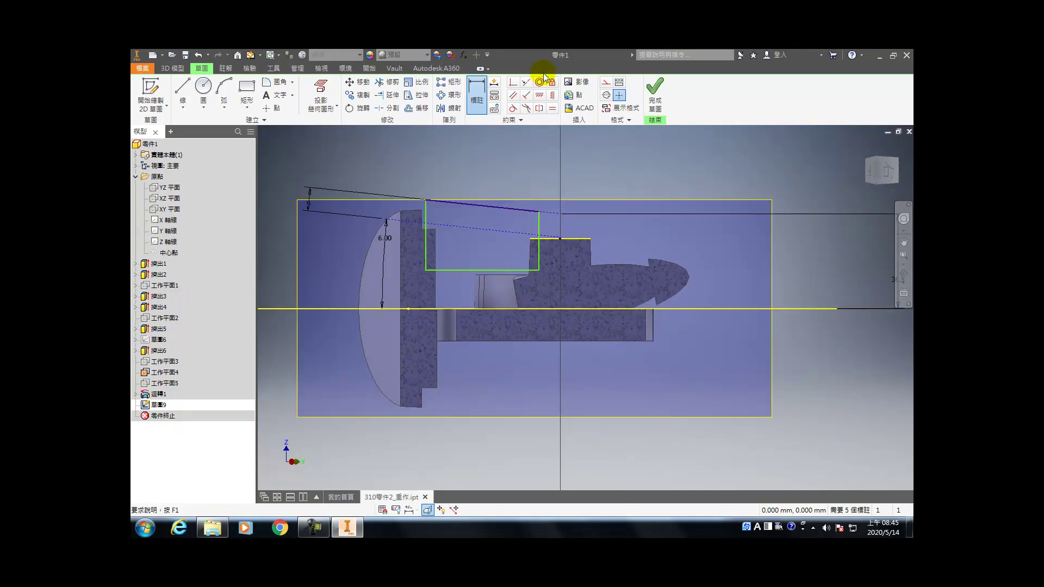
left_click(493, 269)
left_click(487, 309)
scroll(561, 283, "down", 3)
scroll(556, 278, "up", 4)
scroll(649, 272, "down", 2)
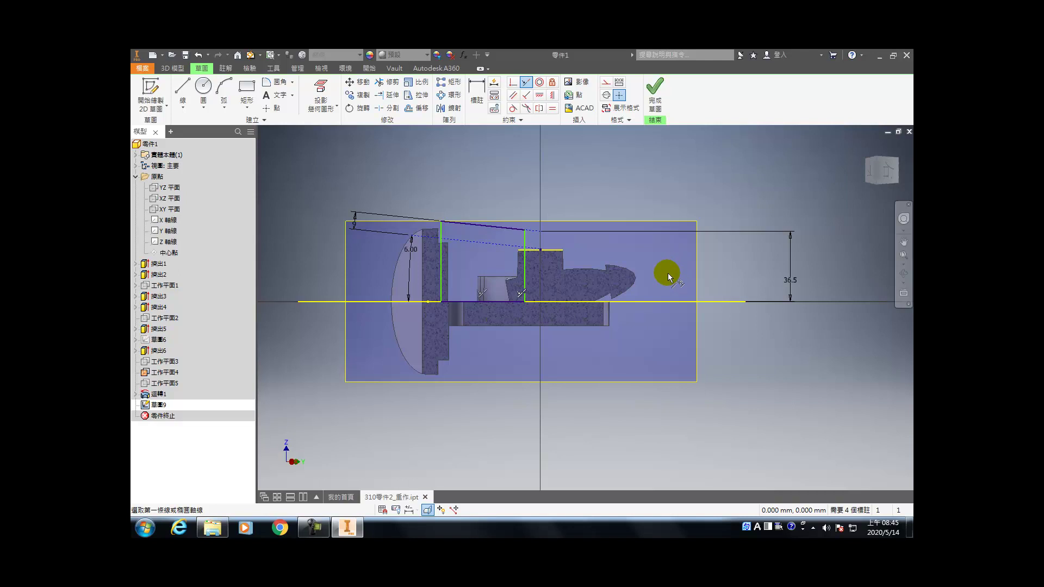
left_click(197, 56)
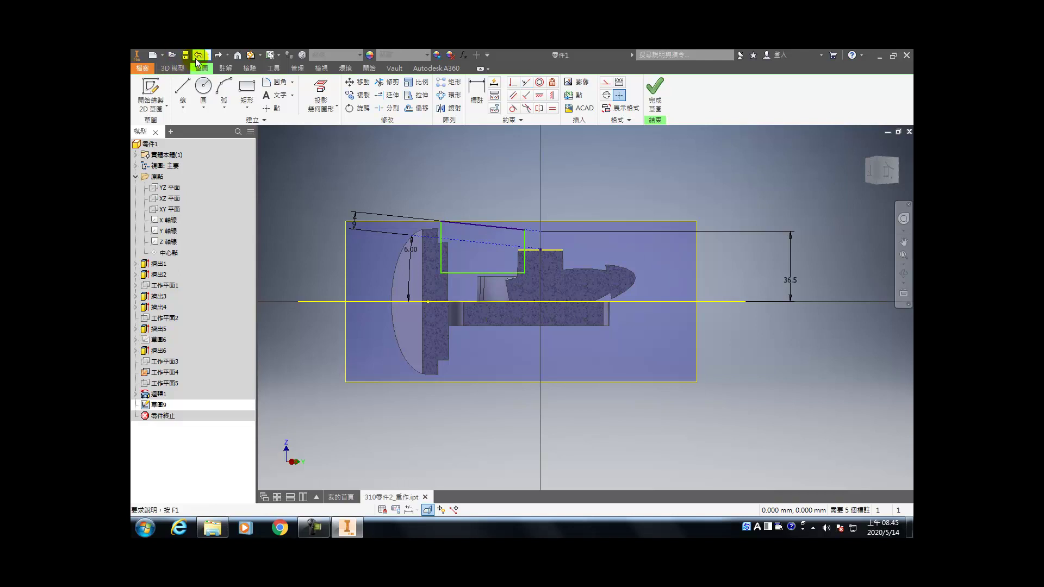
- Delete the 36.5 mm height dimension and make the profile's bottom edge collinear with the projected Y axis
left_click(794, 282)
key("Delete")
left_click(650, 294)
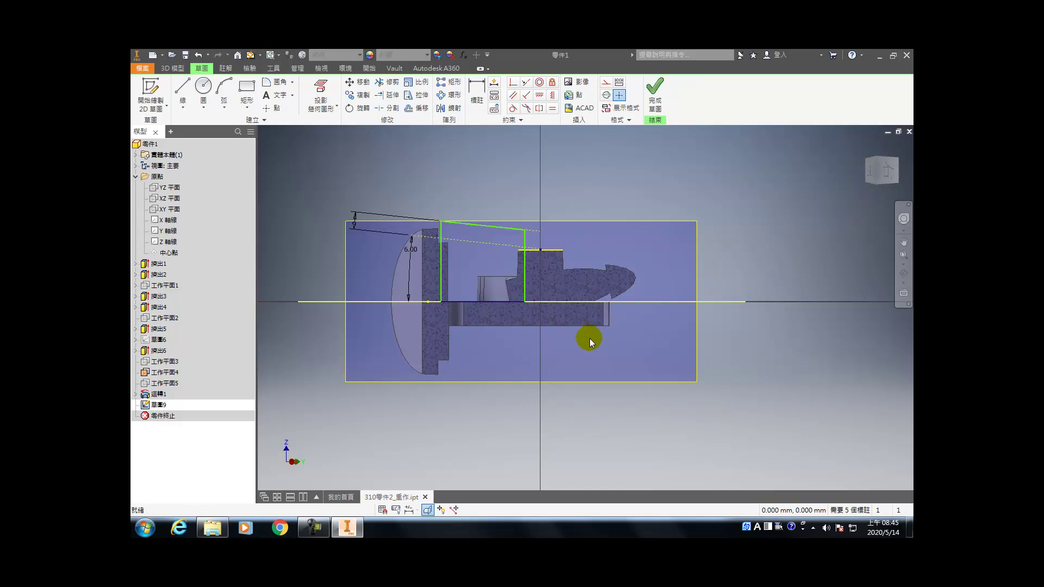
- Dimension the extension line's end 36.5 mm above the base plate's bottom edge
key("d")
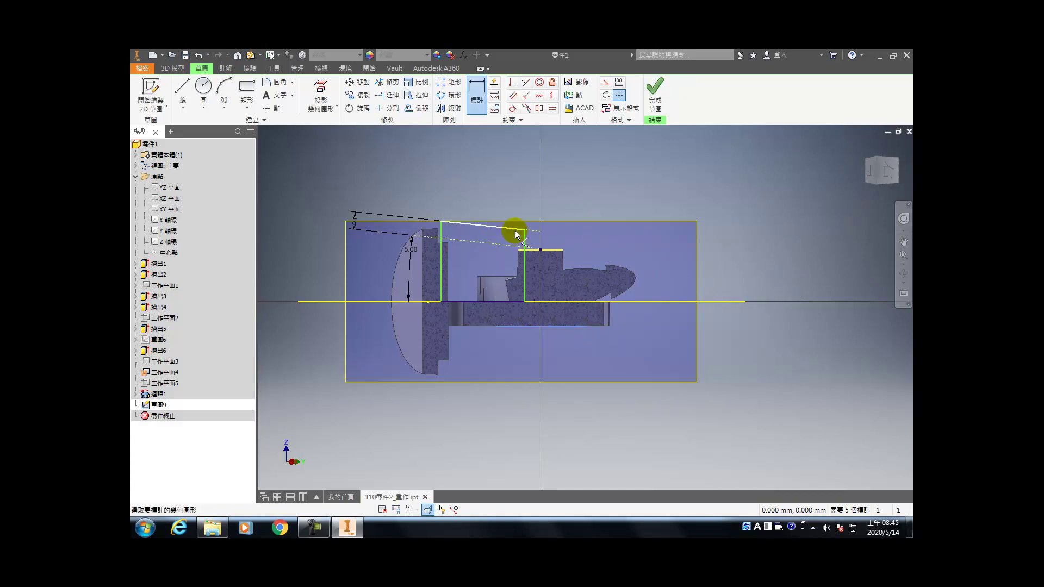
left_click(542, 231)
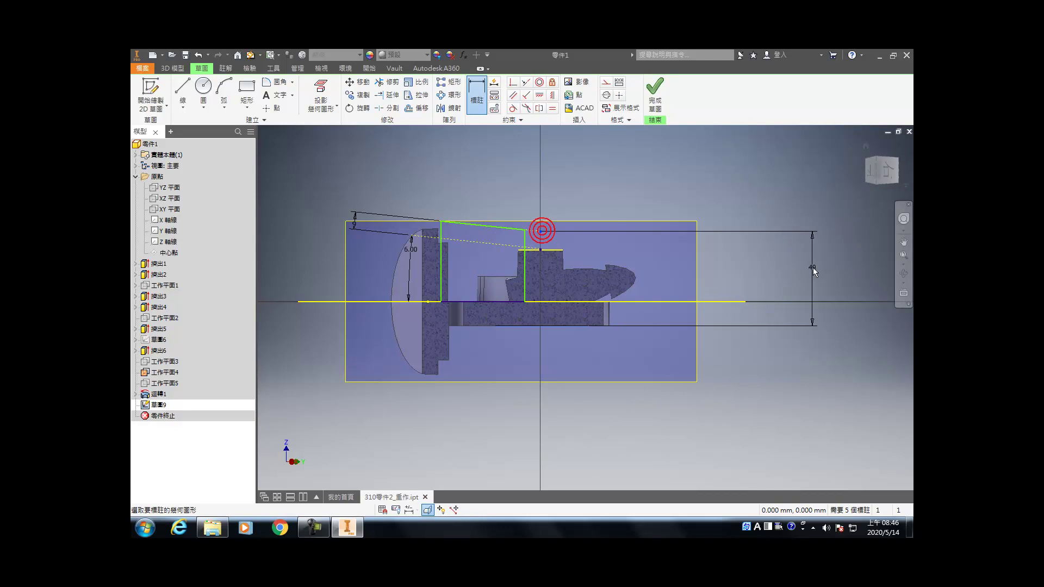
left_click(813, 268)
key("Return")
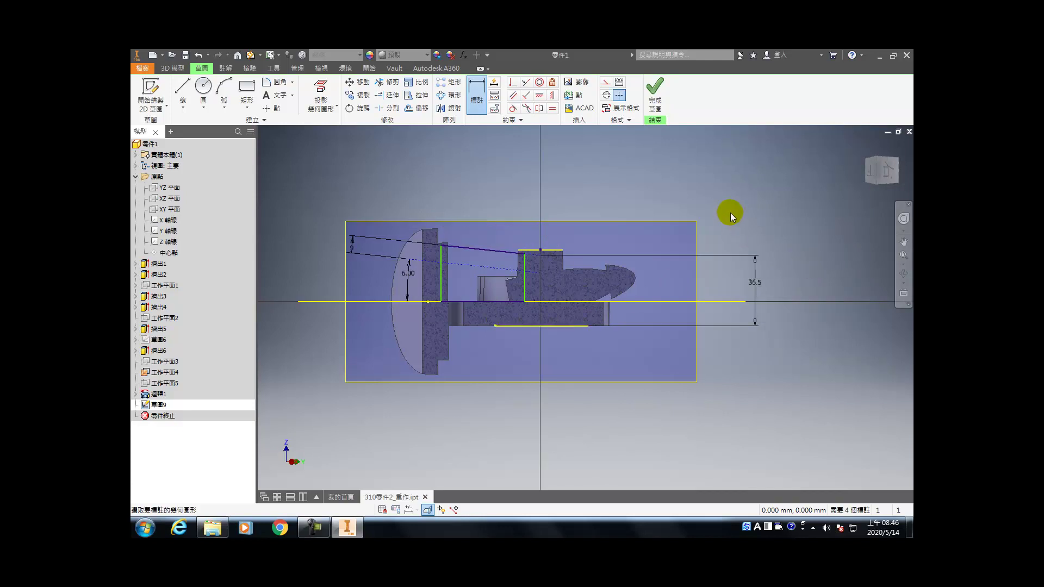
- Vertically align the profile's lower post-side corner with the midpoint of the tapered post's projected top edge
left_click(551, 95)
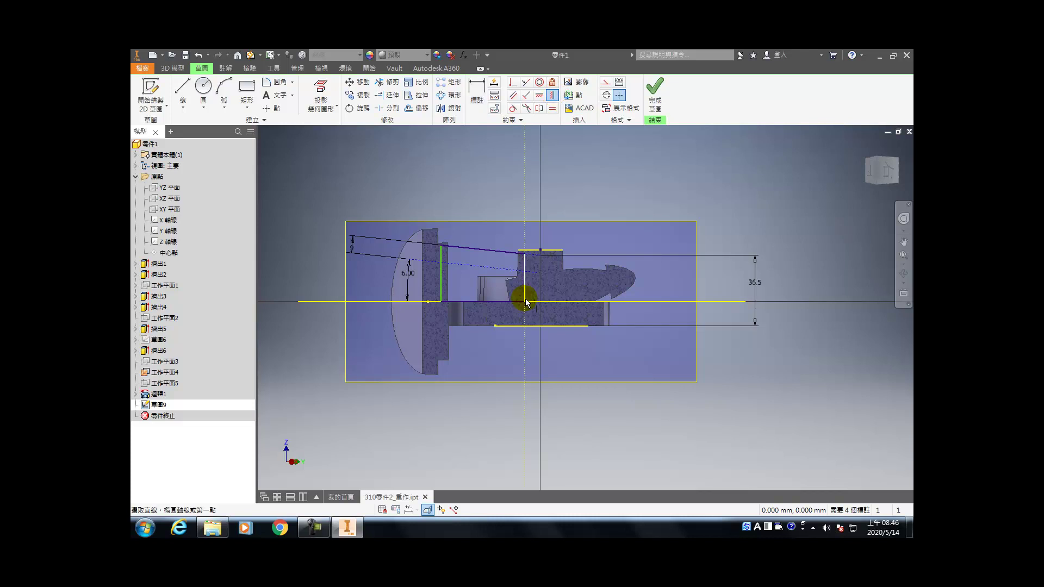
left_click(525, 302)
left_click(540, 249)
scroll(540, 273, "down", 5)
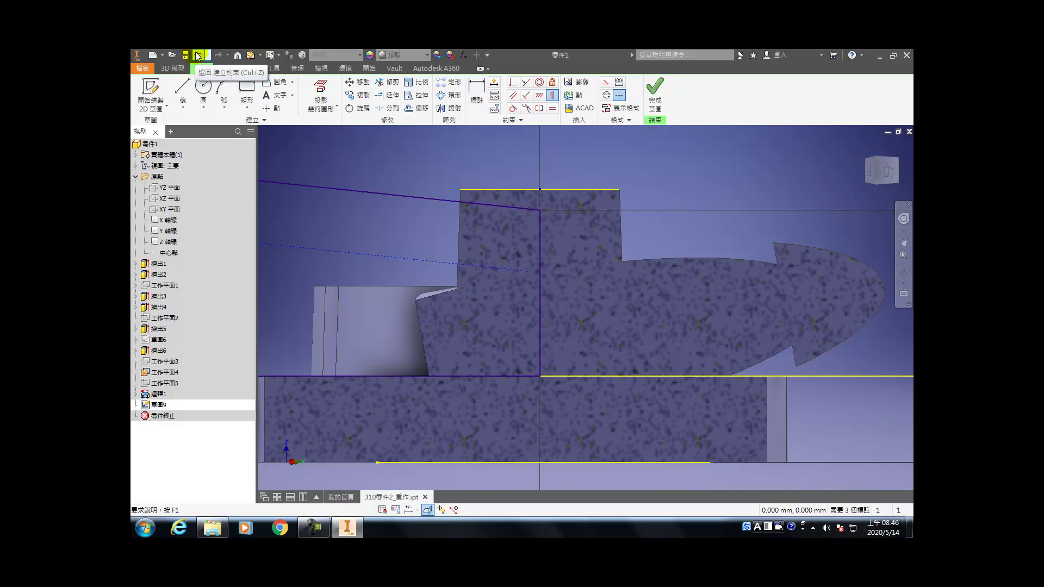
scroll(385, 229, "up", 5)
middle_click_drag(323, 242, 396, 257)
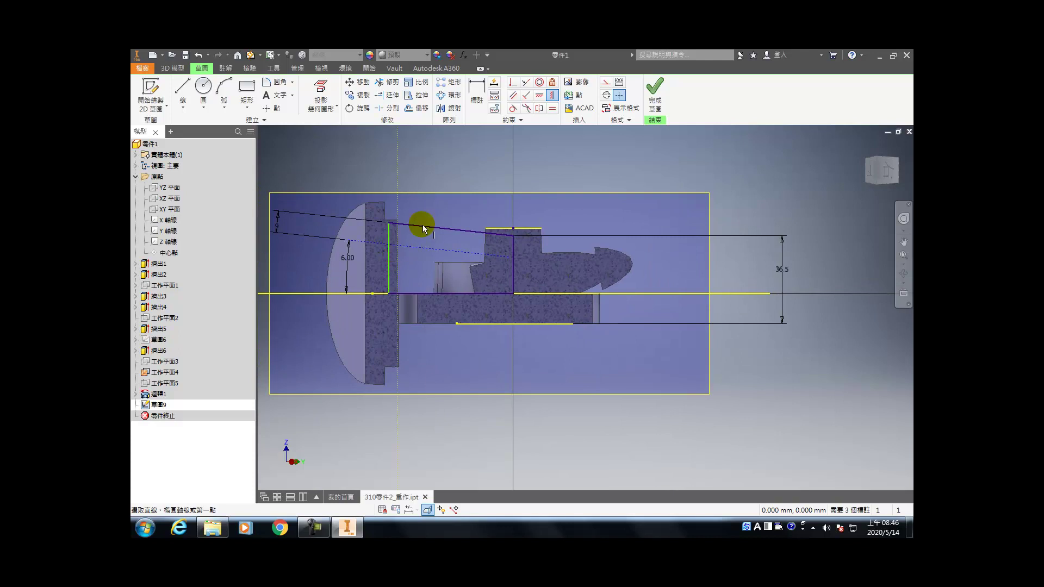
- Extrude the sloping profile symmetrically to a total distance of 18 mm, joined to the body
key("F6")
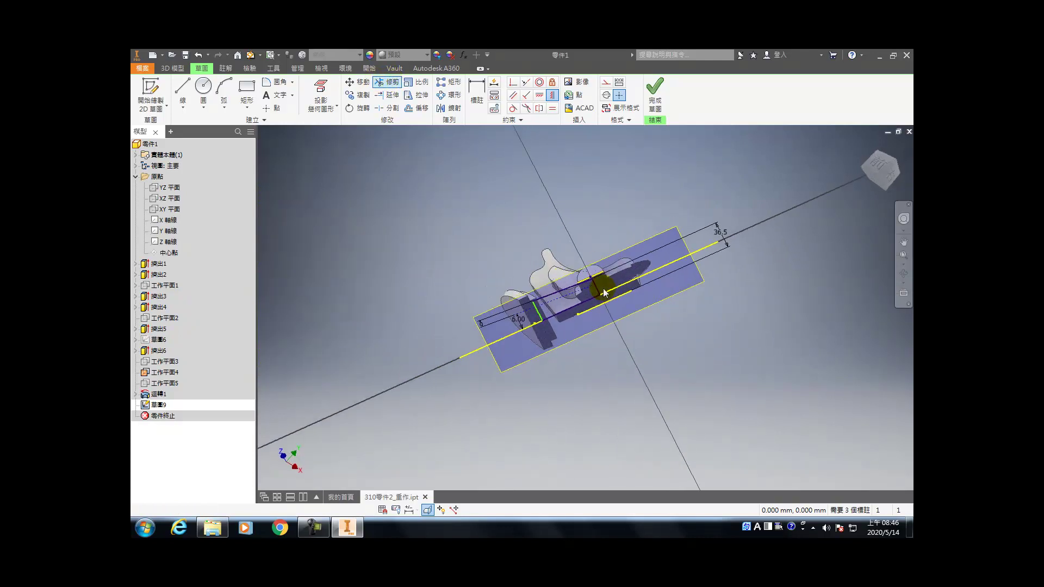
key("e")
scroll(557, 304, "down", 6)
scroll(549, 313, "up", 1)
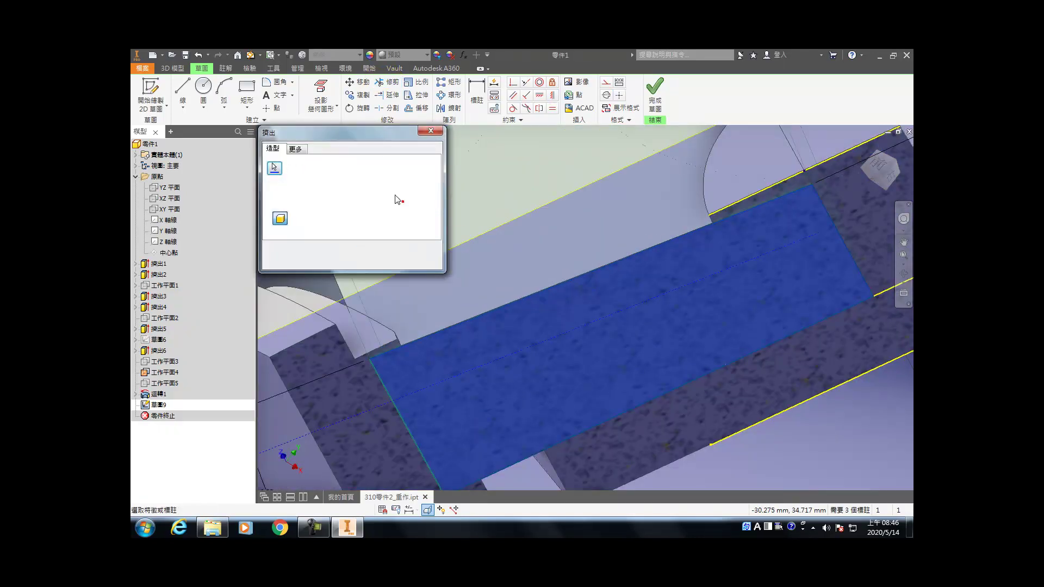
left_click(400, 203)
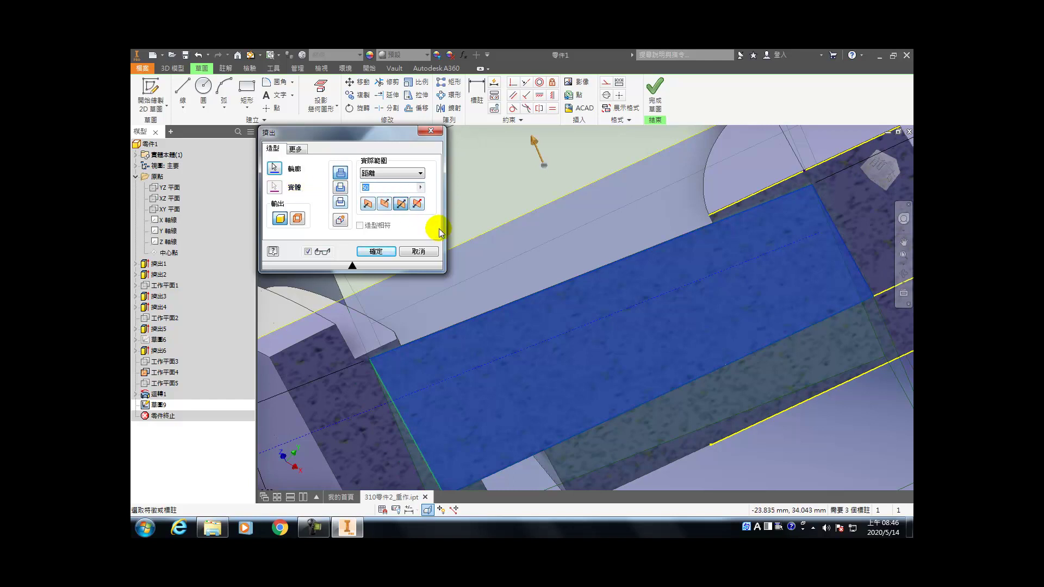
left_click(712, 277)
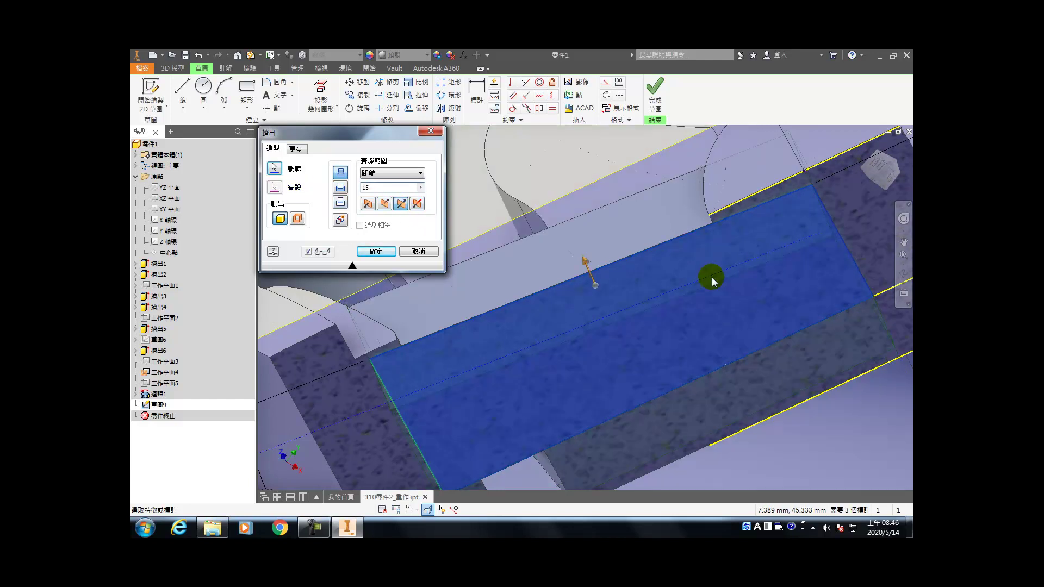
key("BackSpace")
type("8")
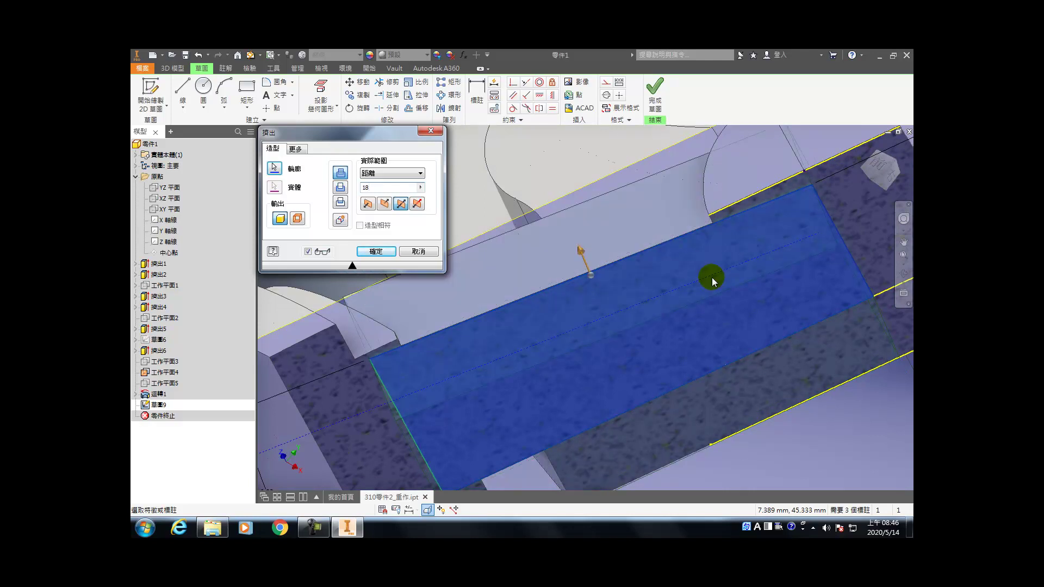
key("Return")
- Try to replace the narrow end face of the new rib with the adjacent face of the disc's raised hub
scroll(761, 294, "up", 3)
middle_click_drag(680, 308, 726, 391, "shift")
scroll(629, 343, "down", 5)
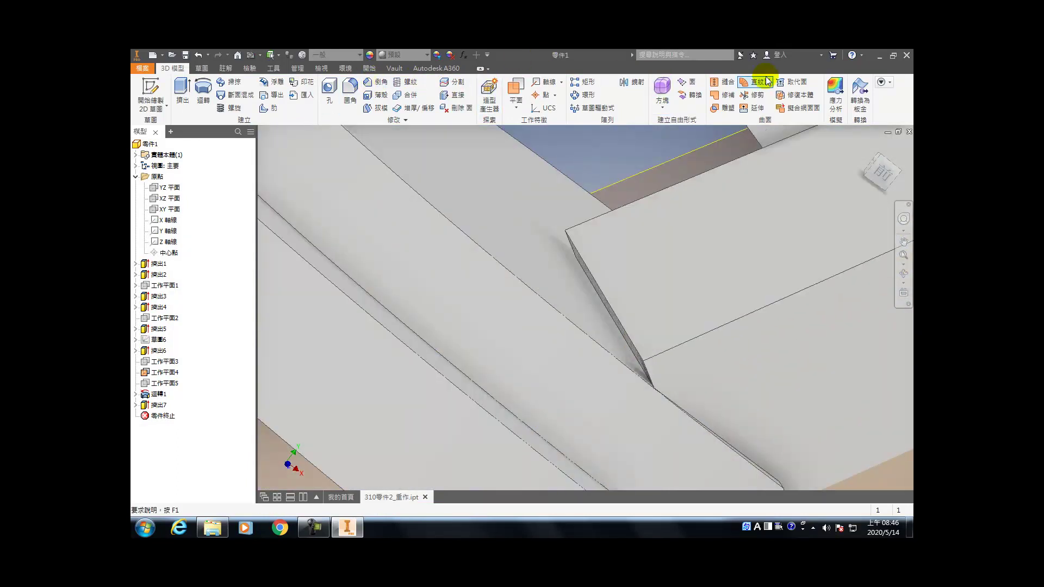
left_click(793, 85)
scroll(571, 326, "down", 4)
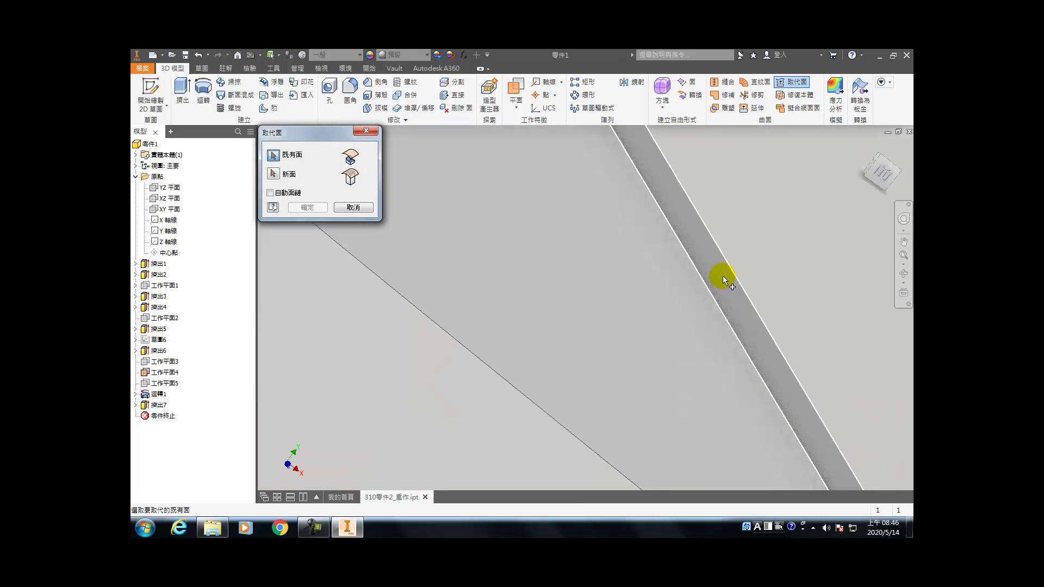
left_click(722, 276)
scroll(633, 270, "up", 2)
left_click(273, 174)
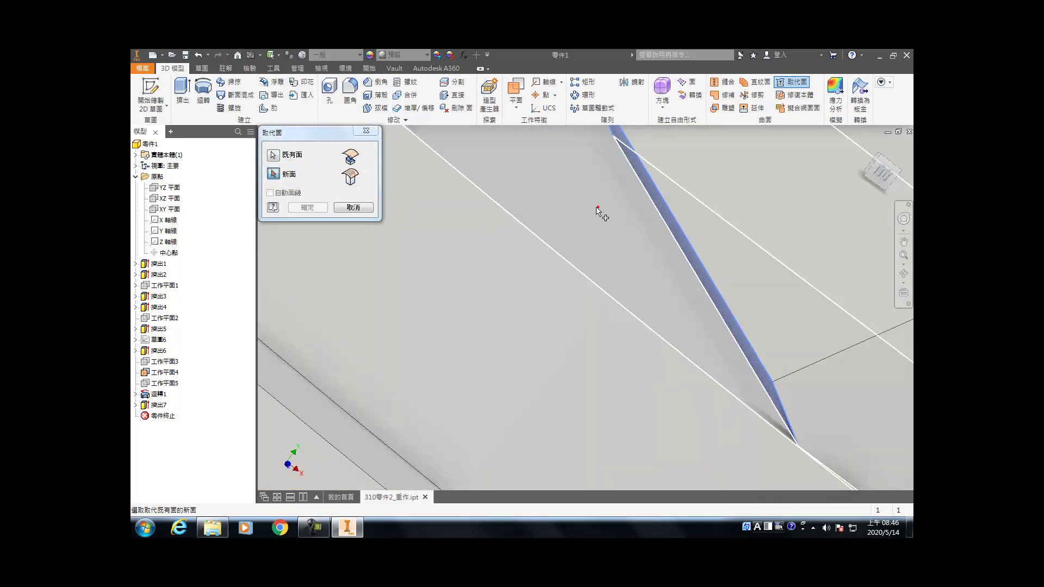
left_click(598, 207)
left_click(307, 207)
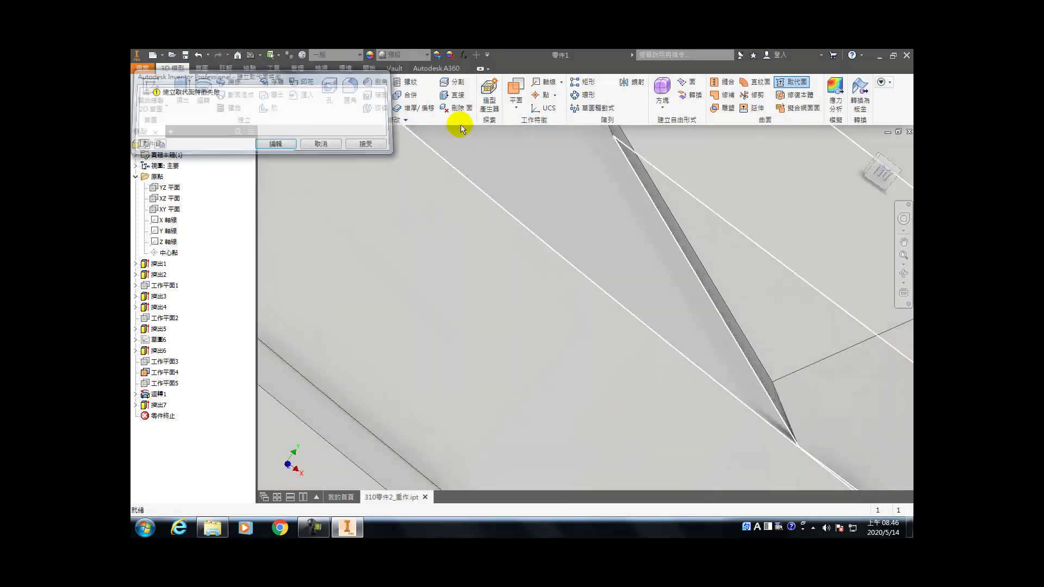
- Try to delete the large face beside the rib's end gap with the heal option
left_click(677, 237)
left_click(305, 175)
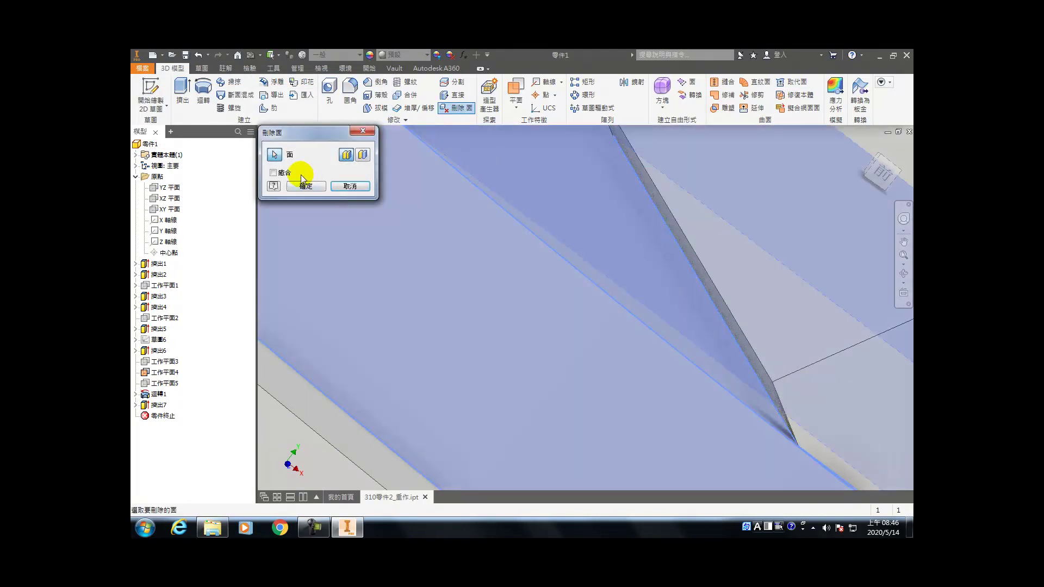
left_click(306, 186)
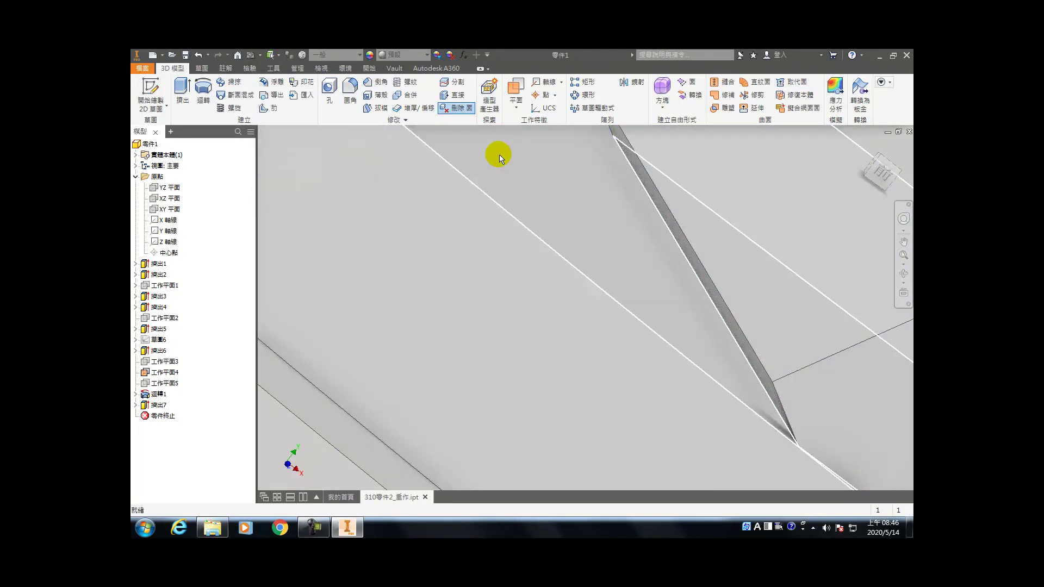
- Delete the narrow gap face at the rib's disc end with the heal option enabled
left_click(468, 111)
scroll(718, 252, "down", 3)
left_click(718, 253)
scroll(455, 240, "up", 2)
left_click(285, 174)
left_click(310, 186)
scroll(699, 251, "up", 5)
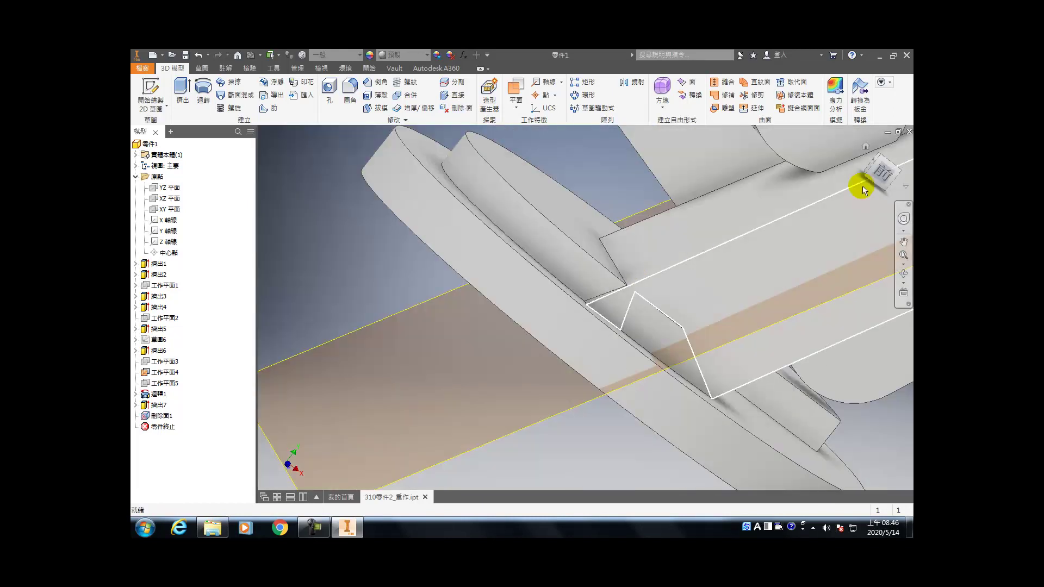
- Start a sketch on the large disc's inner face, around the raised hub
left_click(864, 148)
scroll(507, 282, "down", 3)
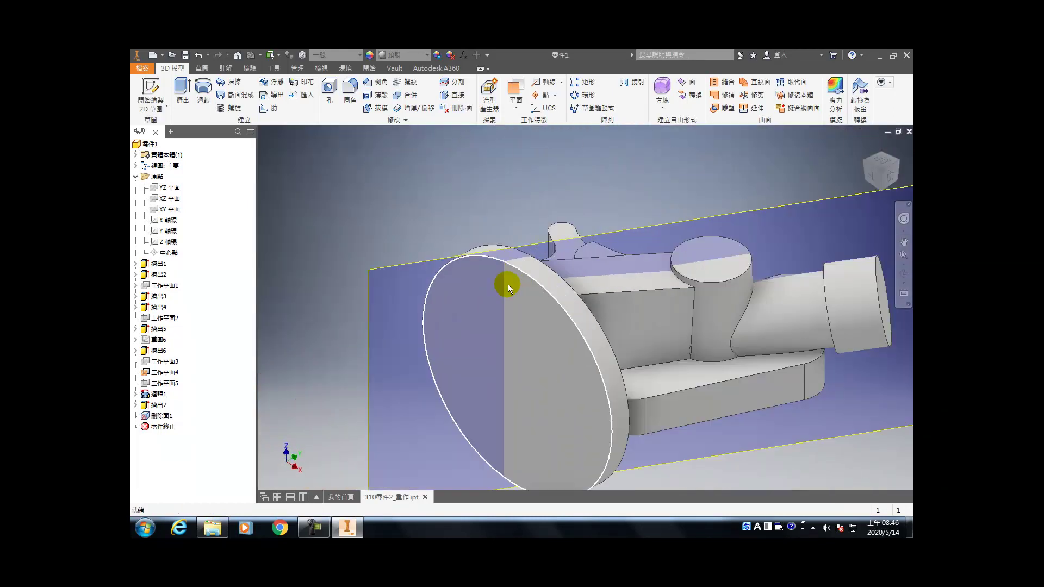
middle_click_drag(577, 305, 527, 328, "shift")
left_click_drag(527, 326, 474, 287)
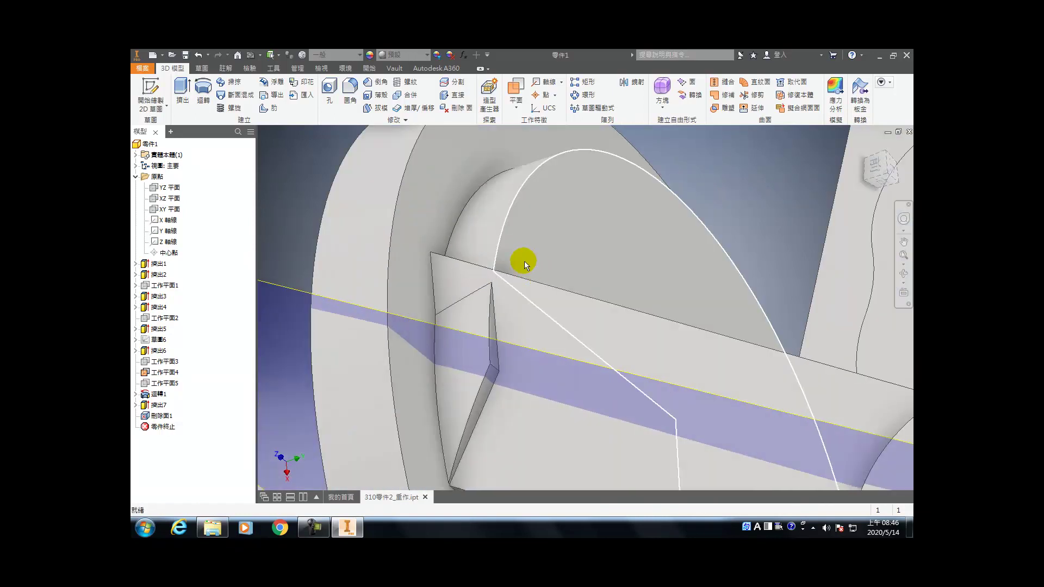
mouse_move(541, 279)
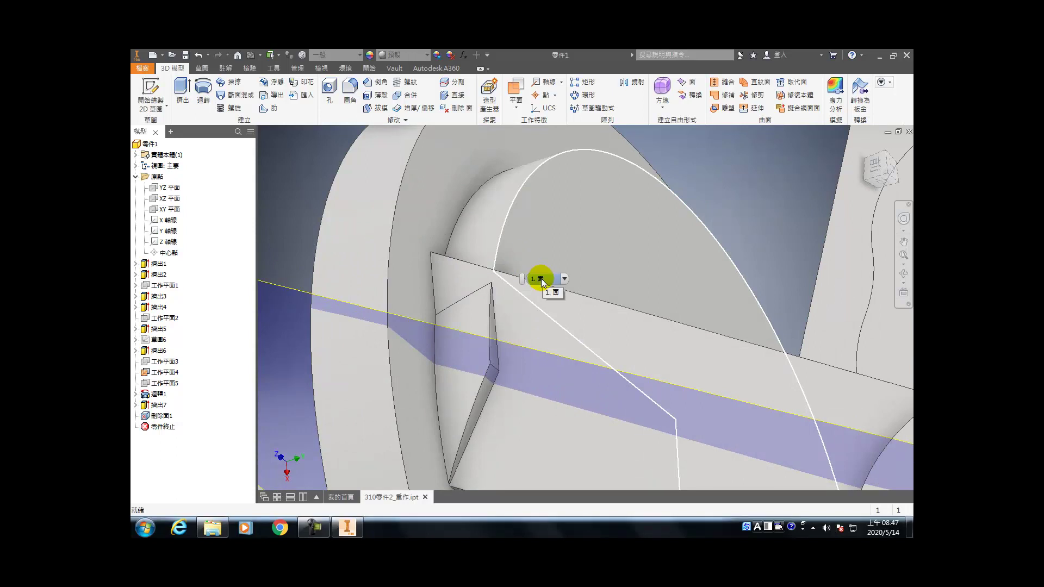
left_click(432, 213)
left_click(440, 204)
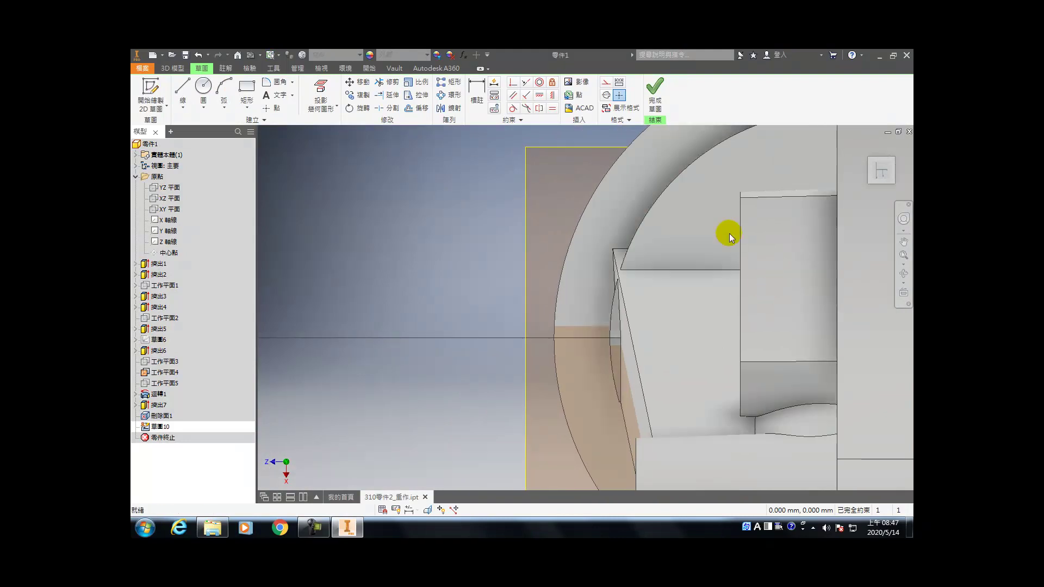
- Try to project the raised hub's circular edge, and slice the model at the sketch plane
left_click(322, 90)
left_click(670, 190)
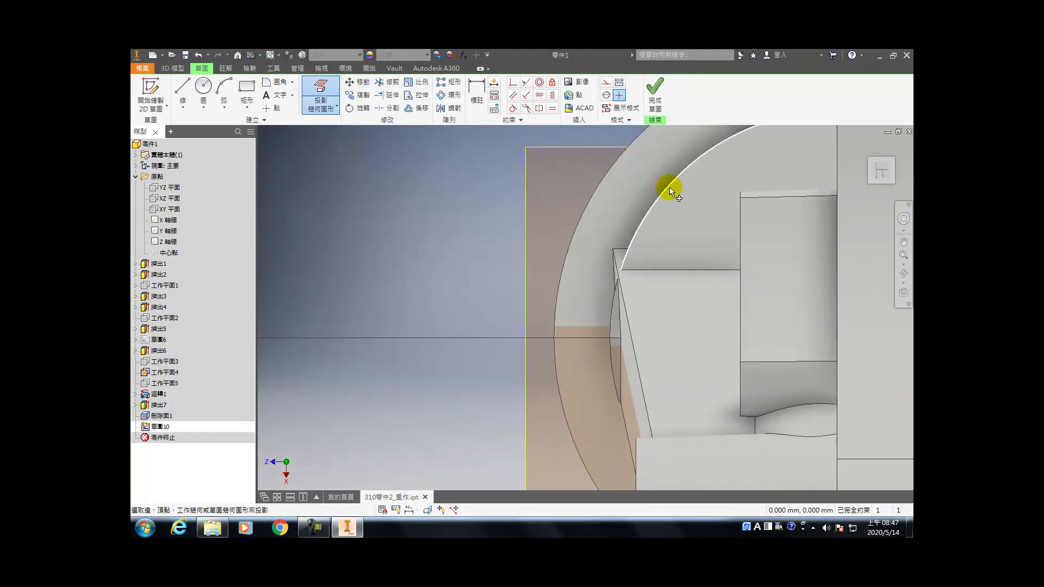
scroll(705, 243, "up", 6)
key("F7")
scroll(703, 255, "down", 5)
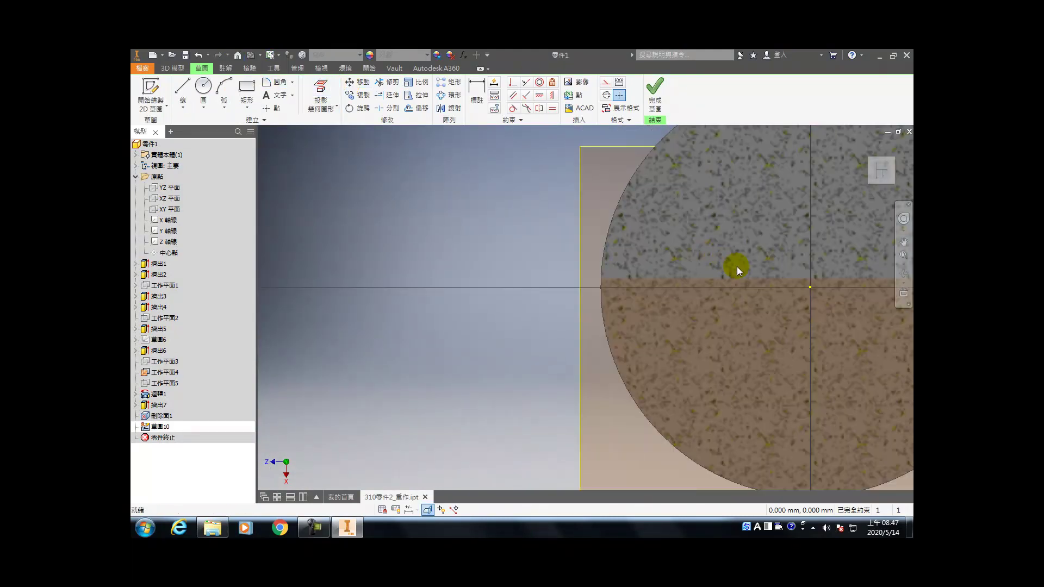
- Draw a small circle centred on the origin and project the large disc's outer edge into the sketch
key("c")
left_click(810, 286)
left_click(830, 316)
left_click(321, 89)
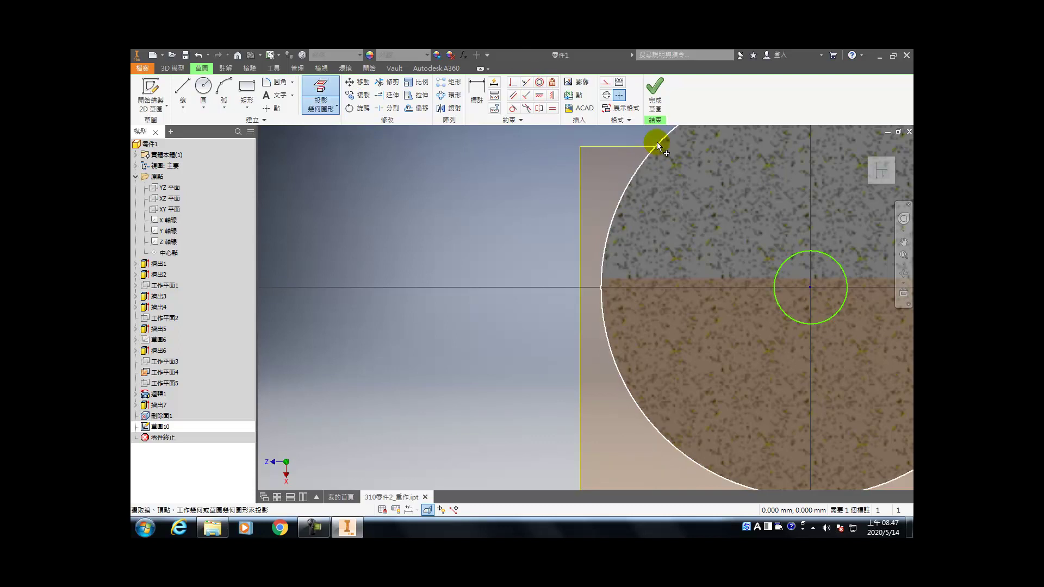
left_click(657, 142)
- Constrain the small circle to be concentric with and tangent to the projected disc edge
left_click(540, 82)
left_click(827, 254)
left_click(647, 159)
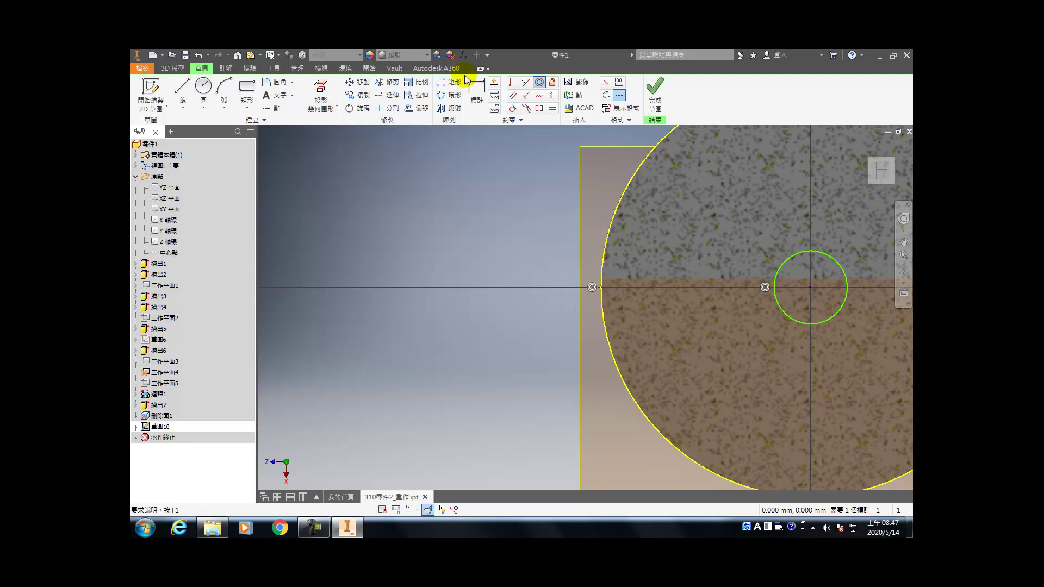
left_click(513, 109)
left_click(795, 252)
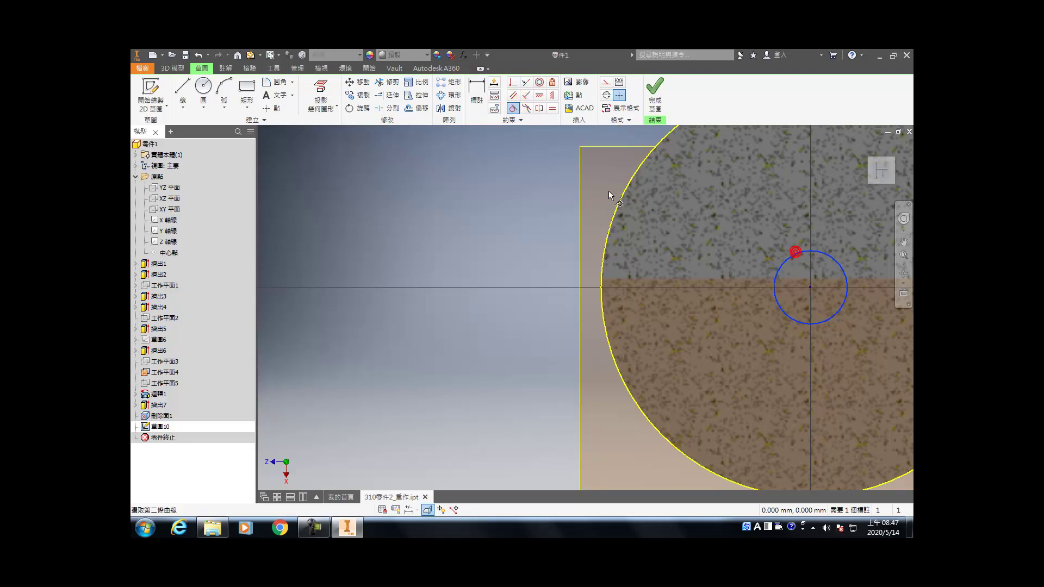
left_click(622, 196)
scroll(636, 179, "up", 5)
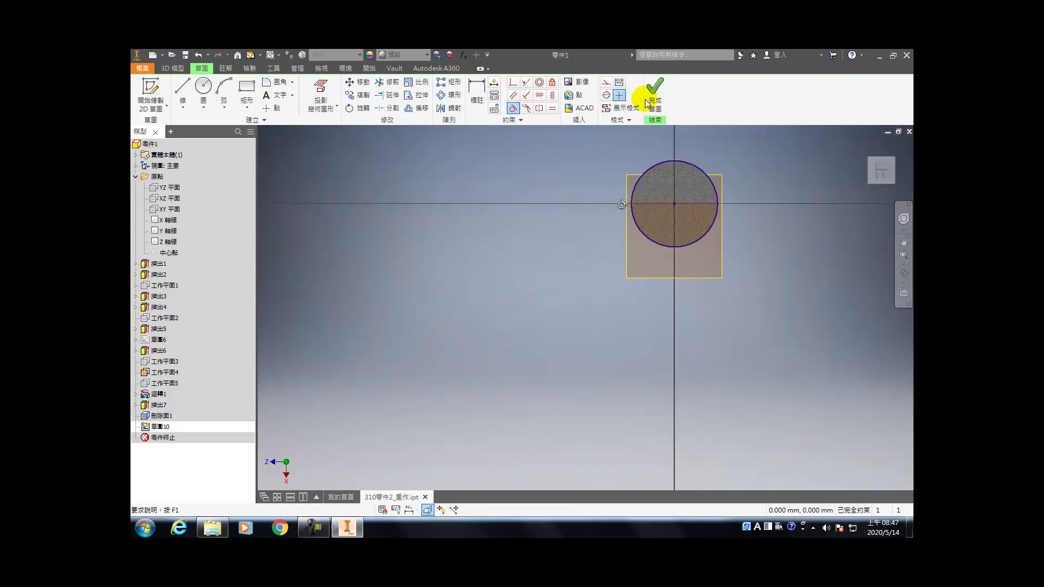
left_click(882, 169)
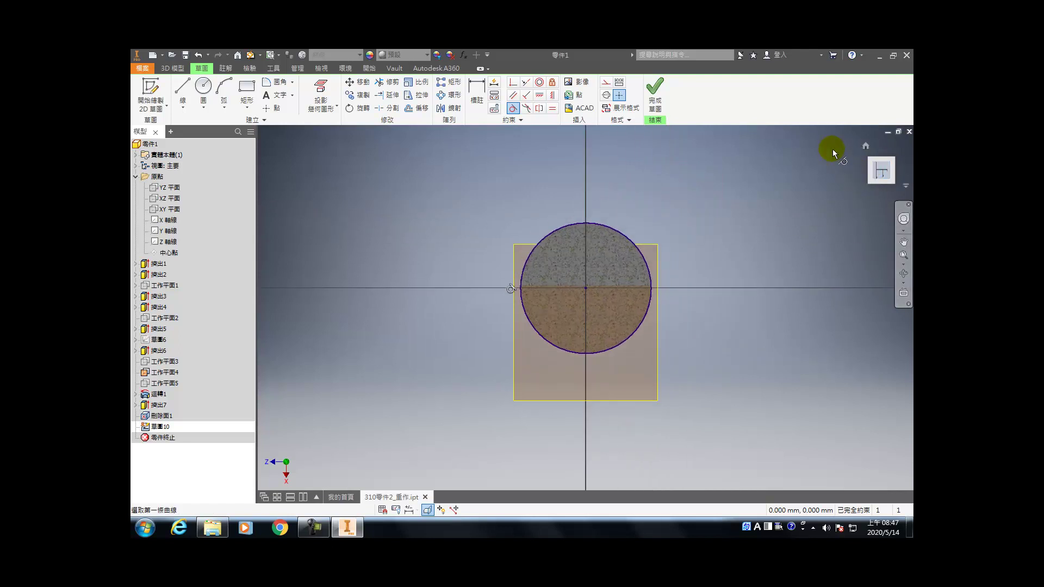
scroll(527, 260, "down", 6)
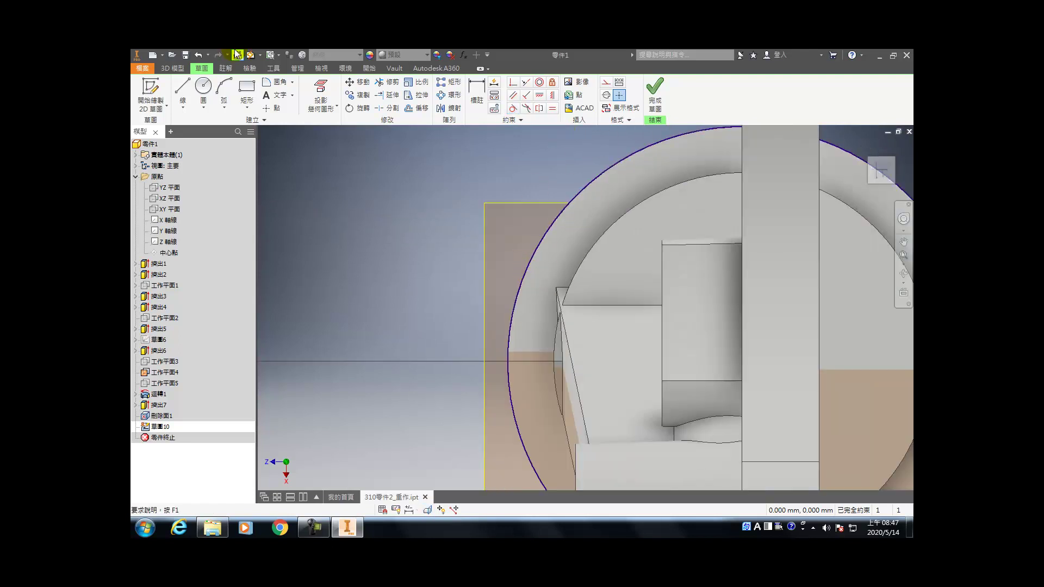
- Undo the circle's constraints, the projected edge, the circle and the new sketch on the disc's inner face
left_click(204, 59)
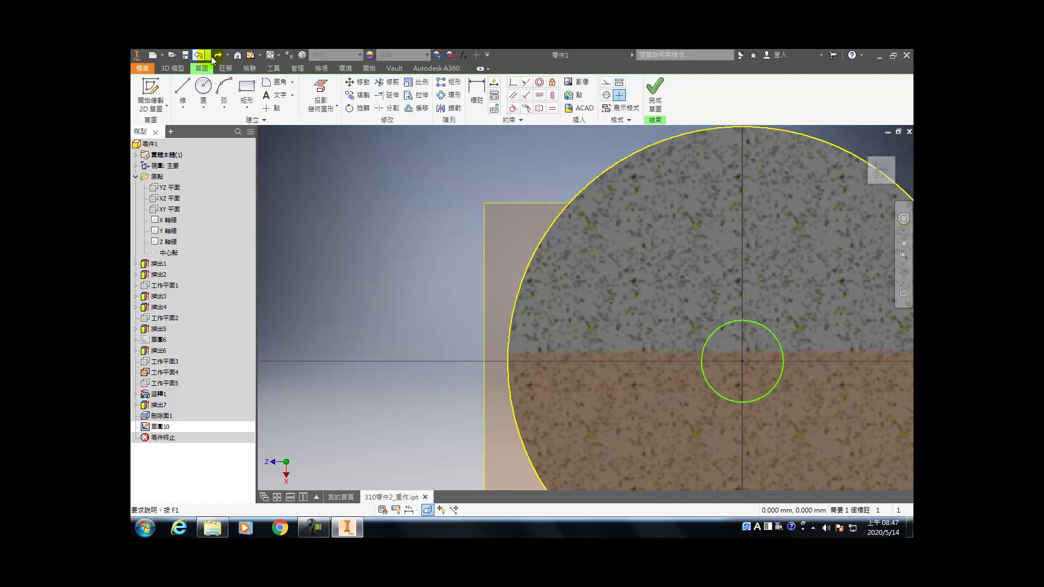
left_click(219, 55)
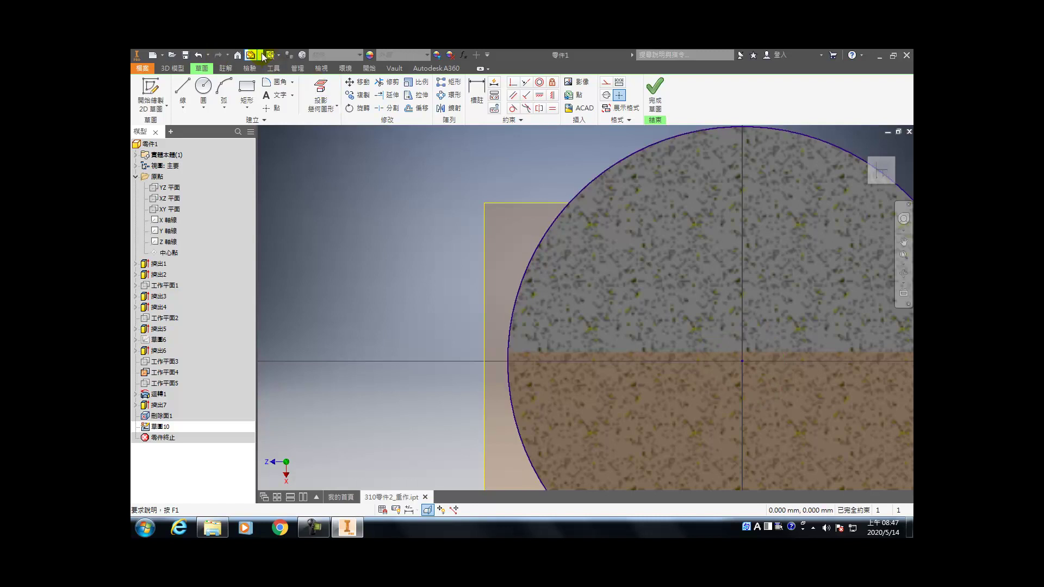
left_click(196, 56)
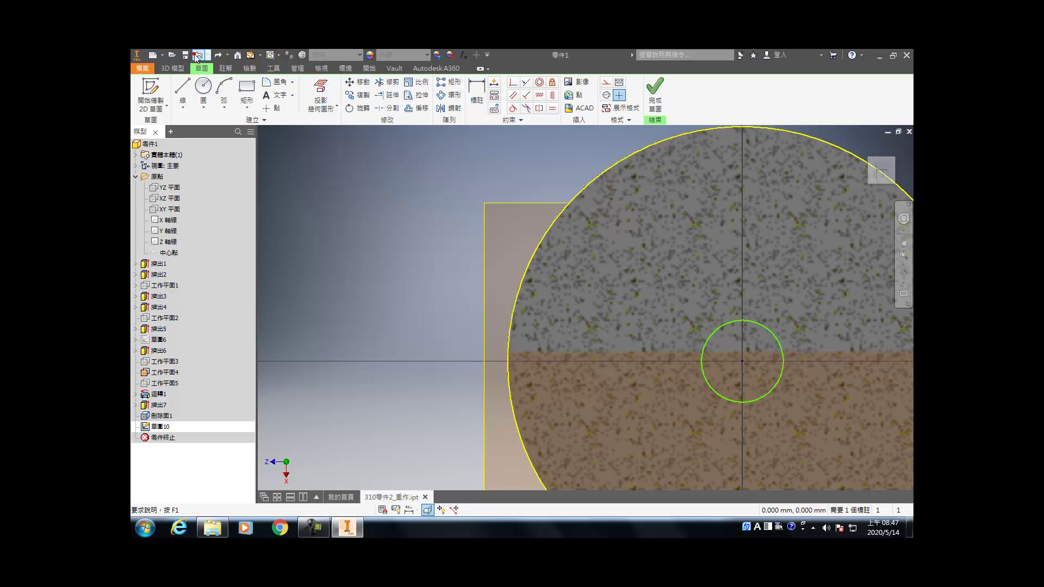
left_click(195, 56)
left_click(196, 56)
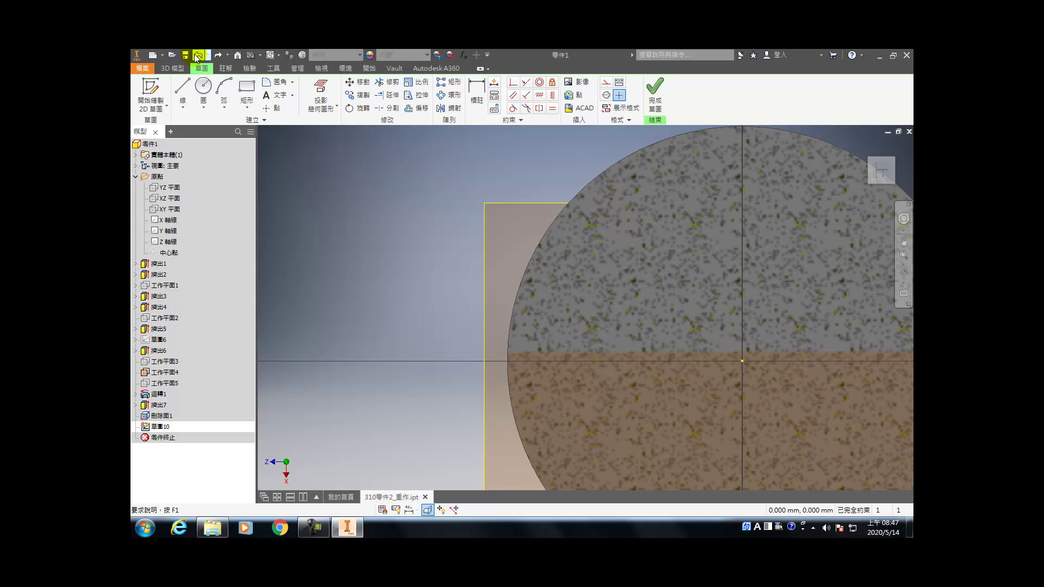
left_click(196, 56)
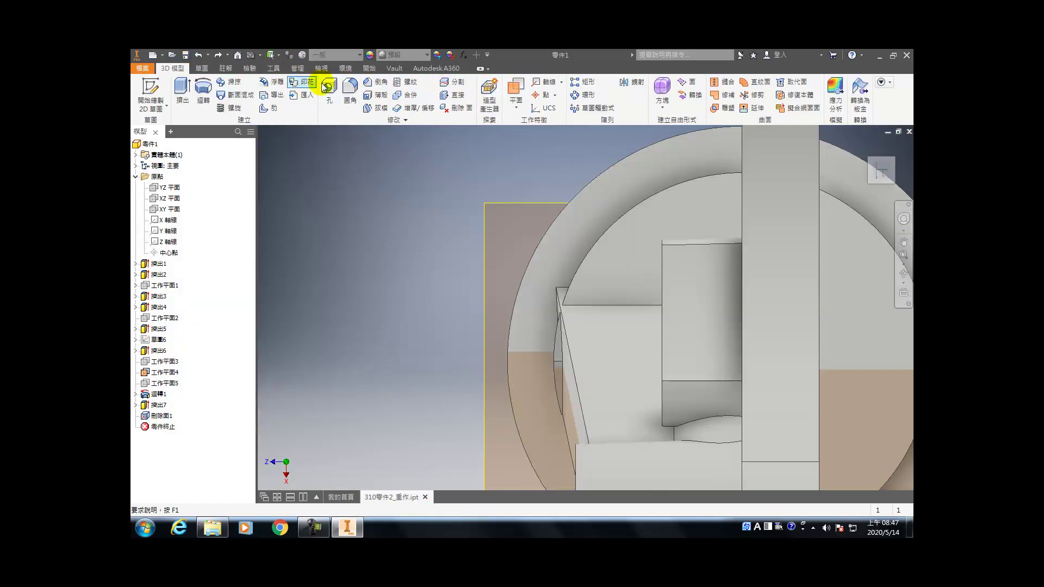
- Start a sketch on the large disc's inner face and project the raised hub's circular edge
left_click(630, 174)
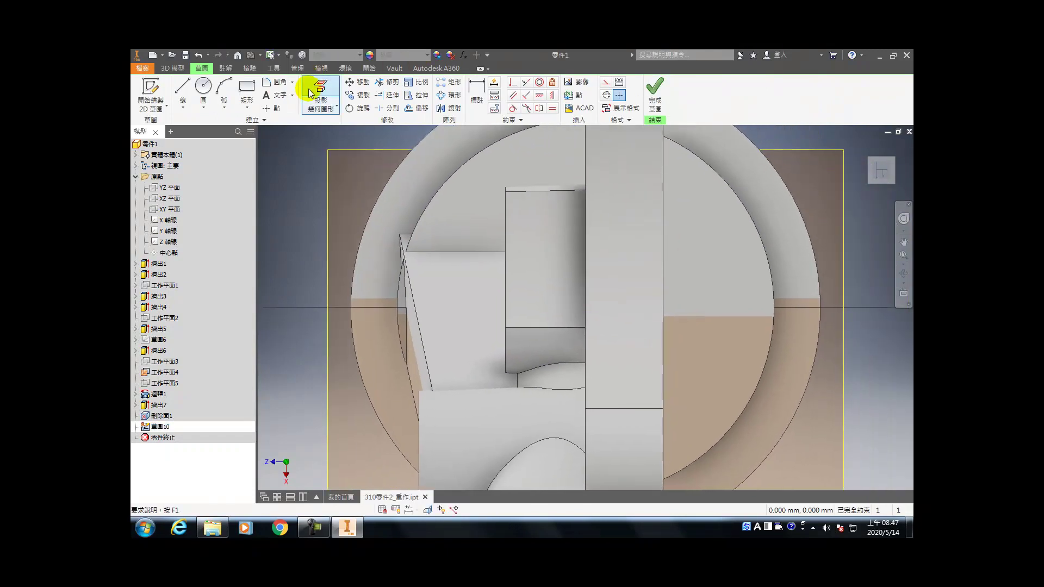
left_click(314, 86)
left_click(488, 149)
left_click(881, 169)
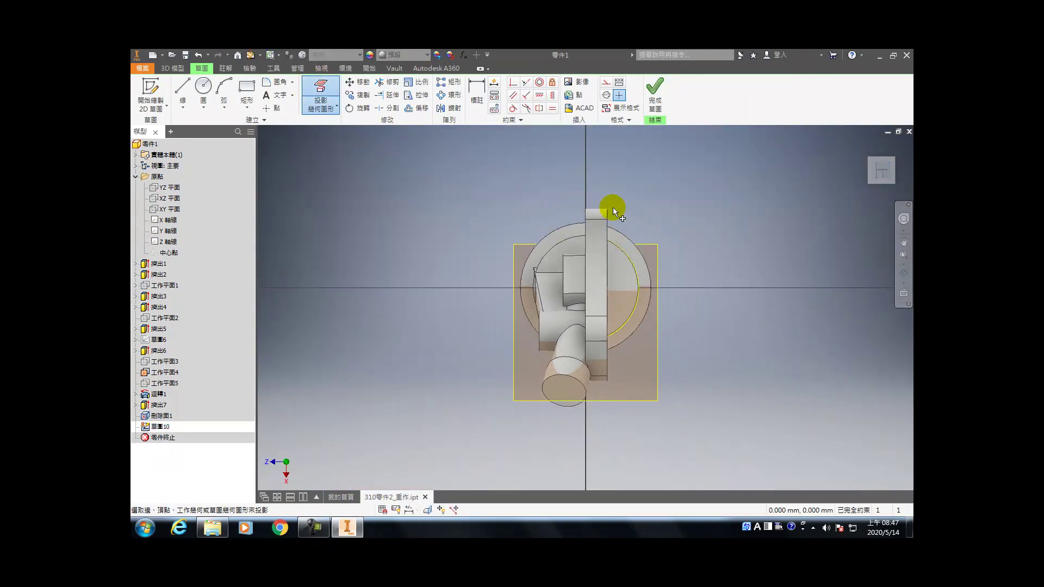
- Draw a small circle centred on the origin and constrain it tangent to the projected hub edge
key("c")
scroll(598, 275, "up", 5)
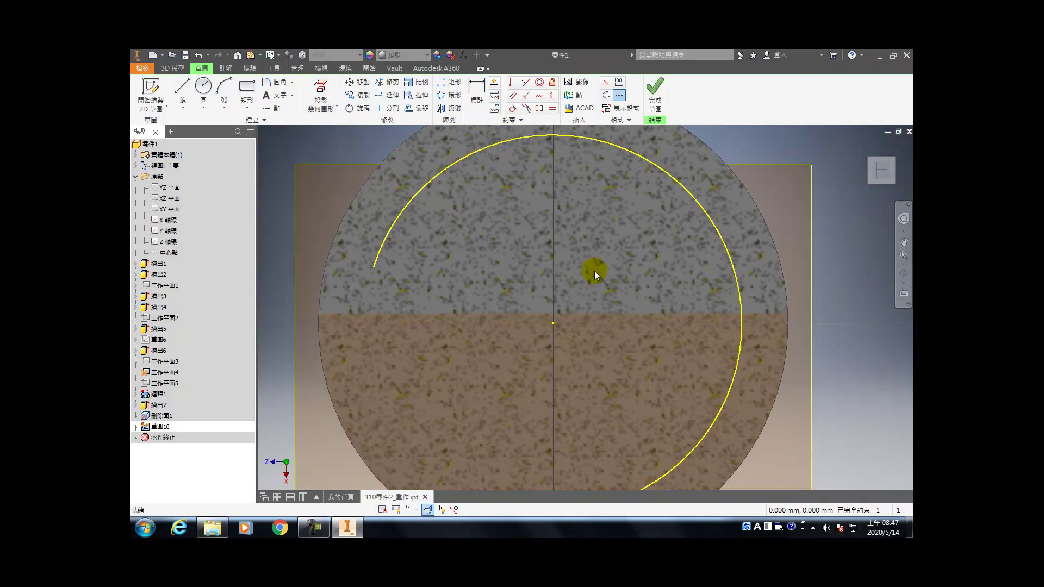
left_click(553, 323)
left_click(577, 318)
key("Escape")
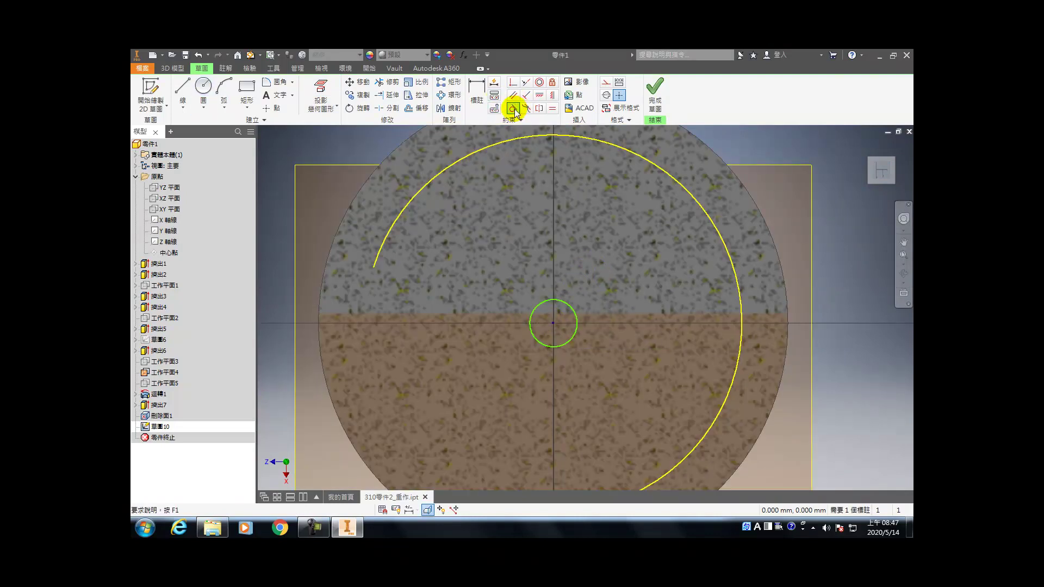
left_click(577, 320)
left_click(722, 240)
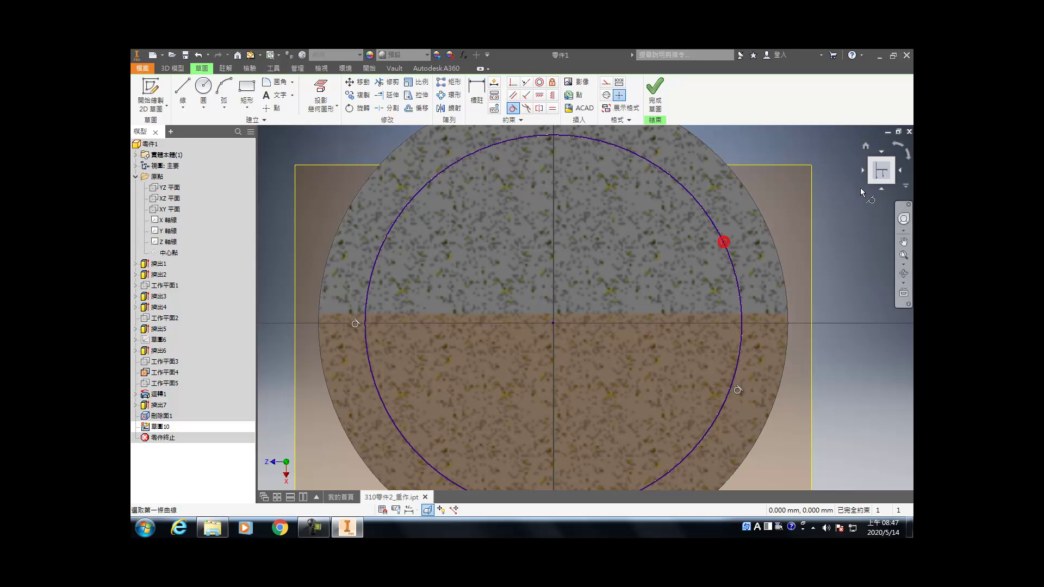
- Project the edges of the rib's small corner overhanging the hub, and slice the model at the sketch plane
left_click(878, 172)
scroll(576, 267, "up", 5)
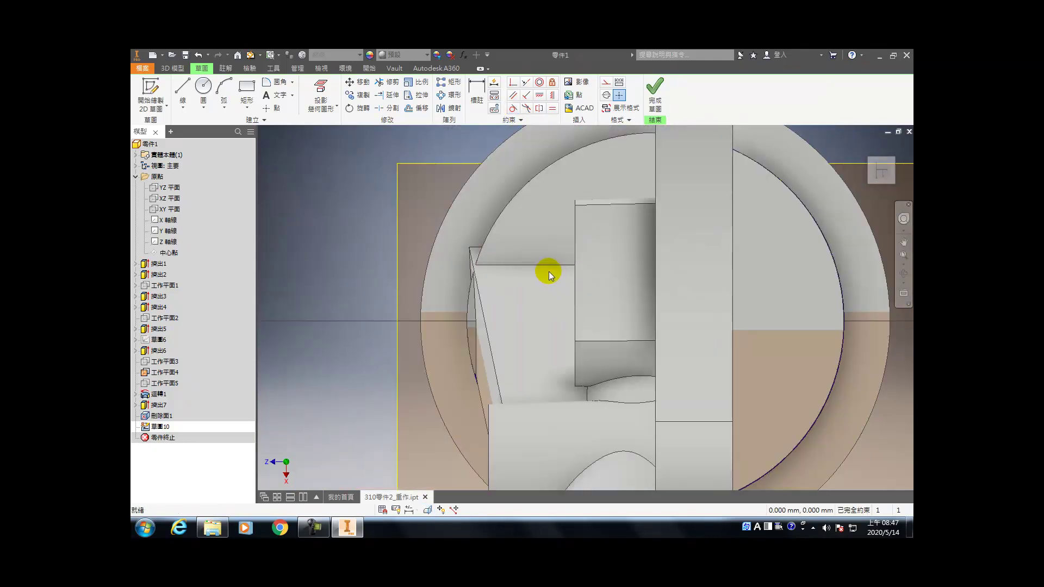
left_click(329, 109)
scroll(473, 250, "up", 5)
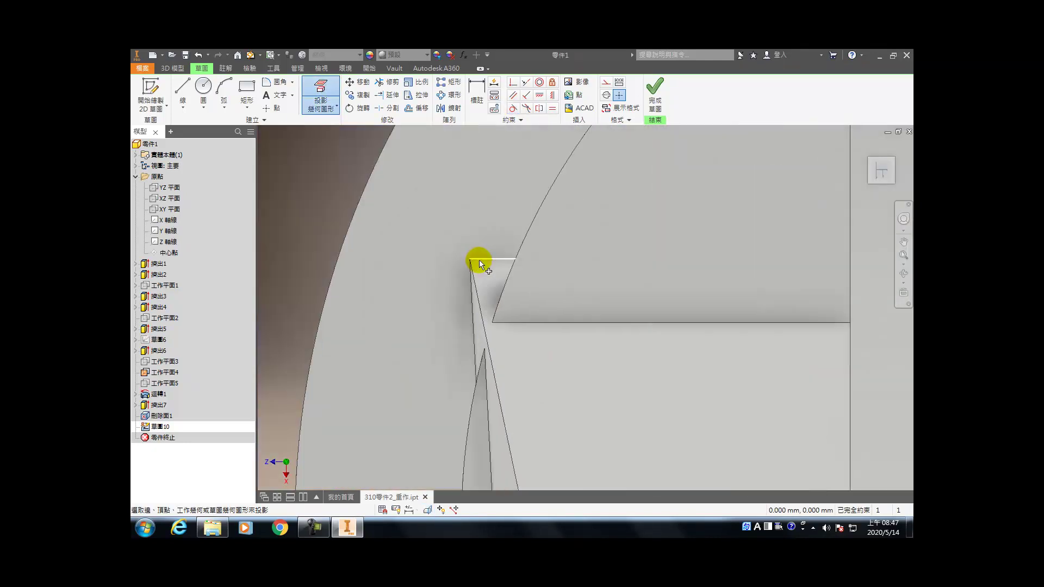
left_click(500, 258)
left_click(466, 286)
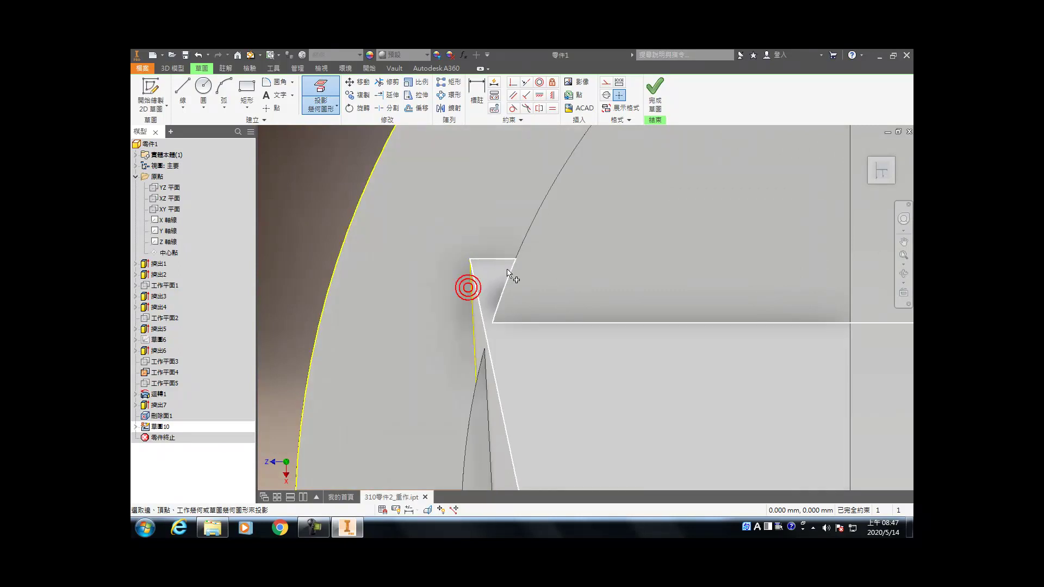
key("Escape")
key("F7")
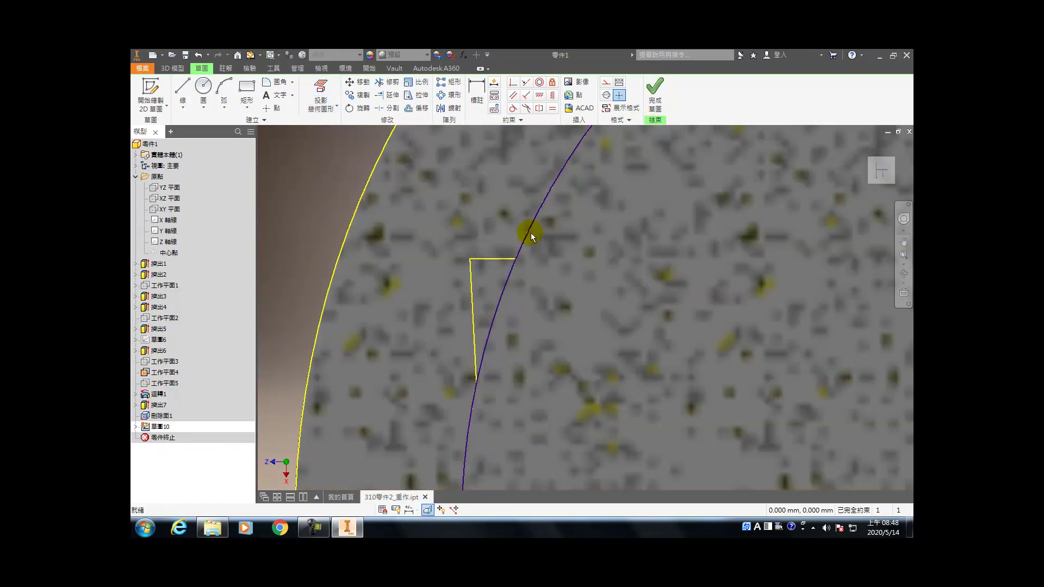
scroll(530, 228, "down", 5)
key("e")
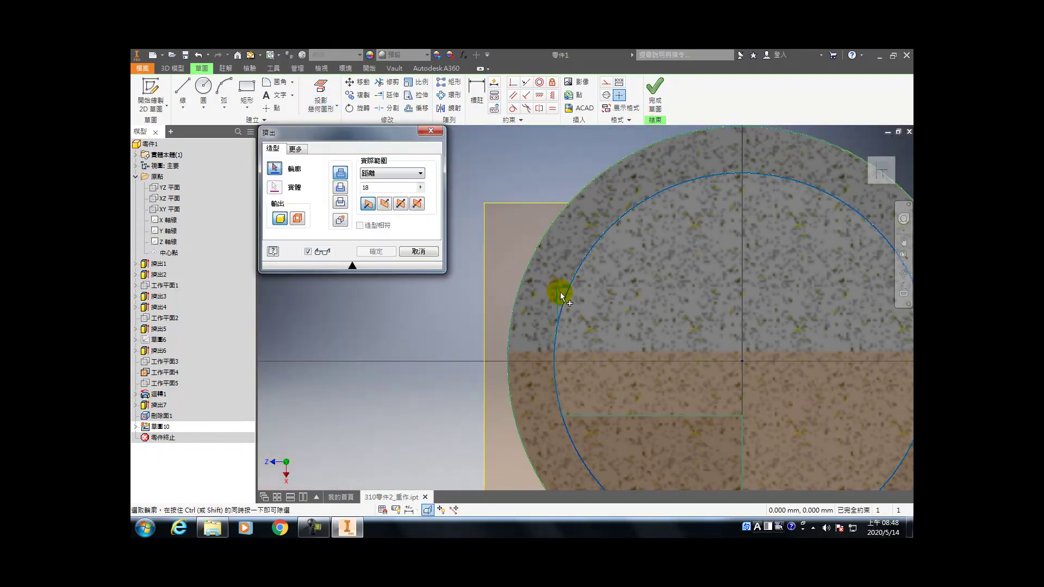
scroll(562, 300, "down", 3)
key("Escape")
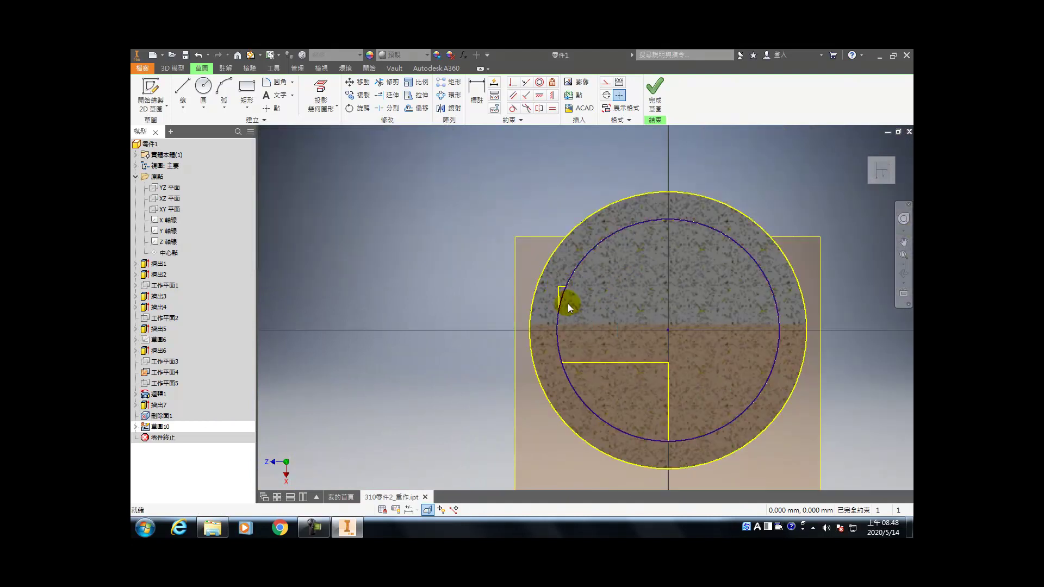
- Trim the hub-sized circle's long outer arc and its short arc beside the rib corner
key("x")
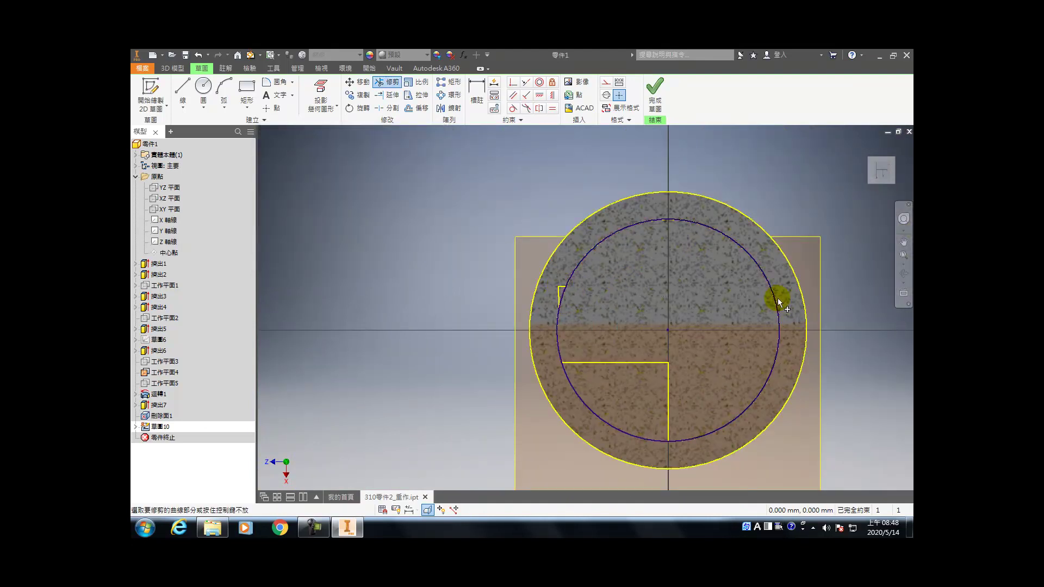
left_click(774, 302)
left_click(560, 347)
key("F6")
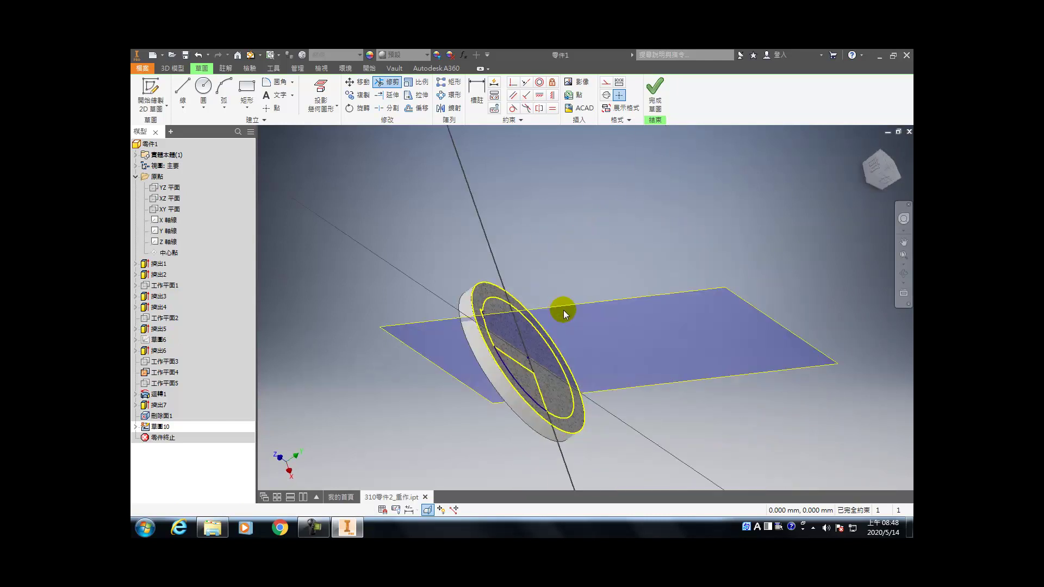
- Cut away the small corner profile beside the hub with an 18 mm extrusion in the first direction
key("e")
key("F4")
left_click_drag(553, 311, 491, 334)
scroll(496, 285, "up", 5)
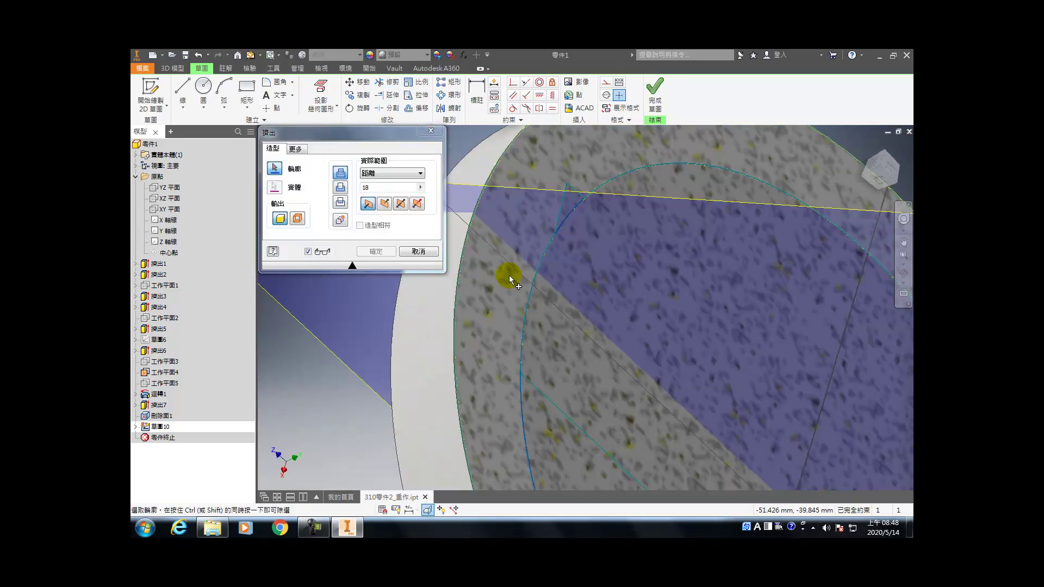
left_click(568, 203)
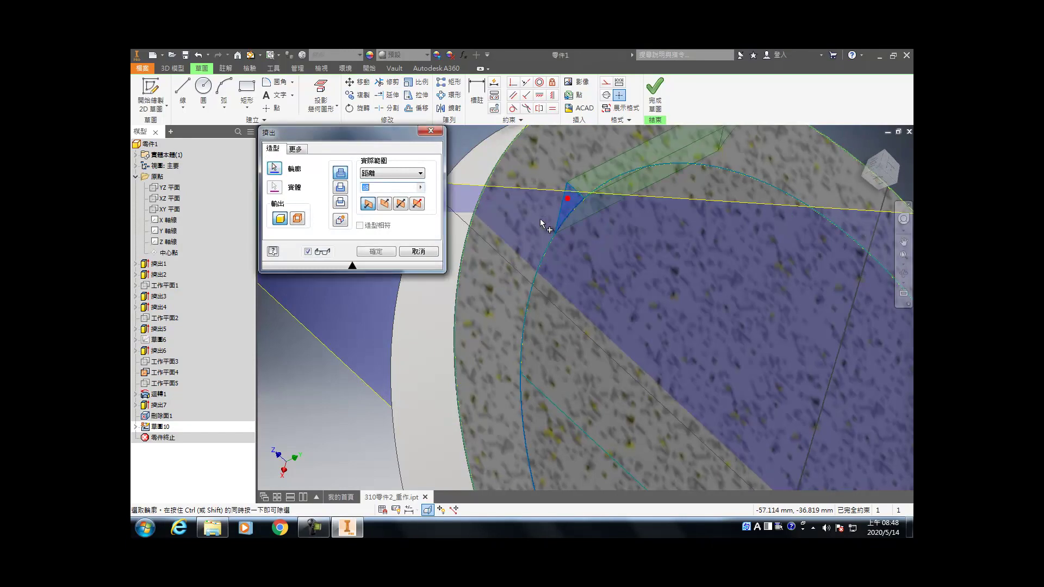
scroll(545, 224, "down", 5)
left_click(340, 187)
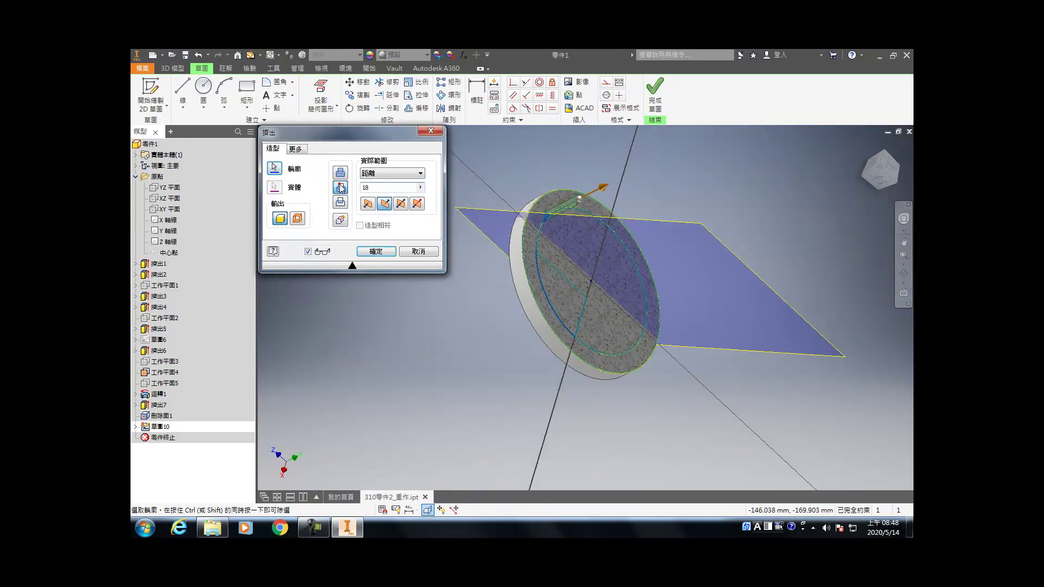
left_click(368, 205)
left_click(380, 254)
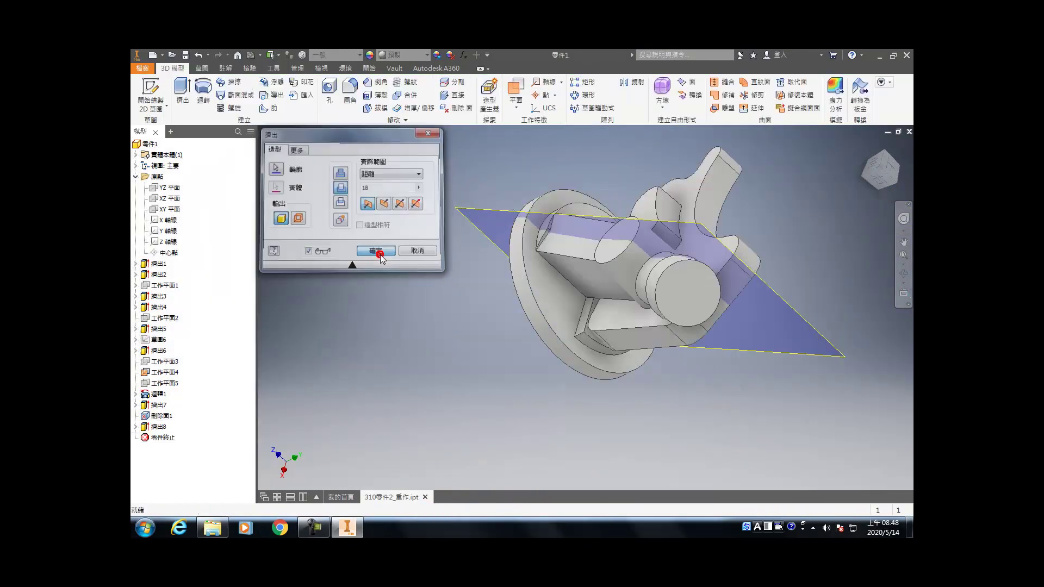
- Hide the visible work plane and return the model to the home view
right_click(808, 321)
left_click(812, 252)
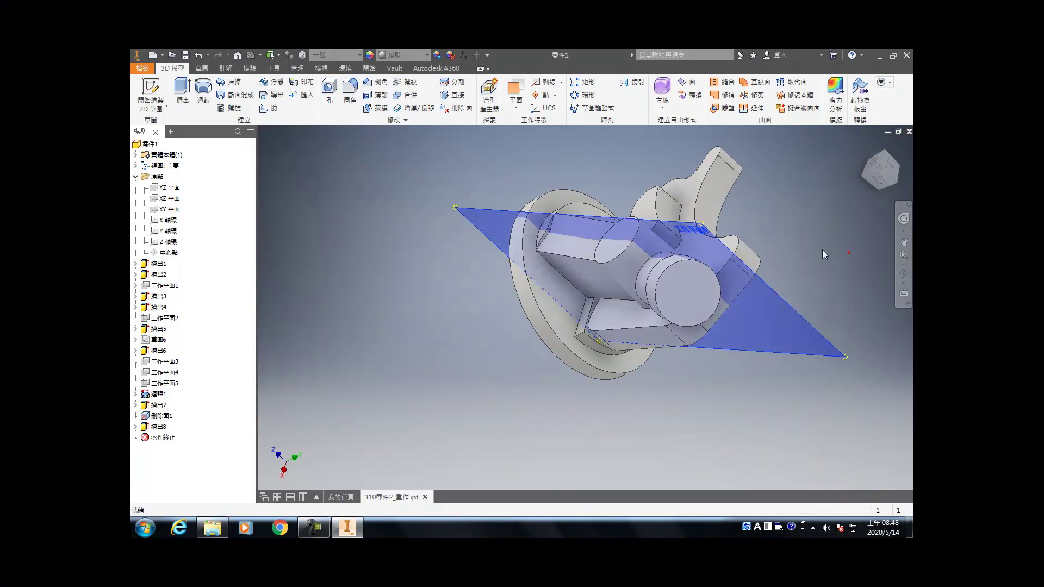
left_click(865, 146)
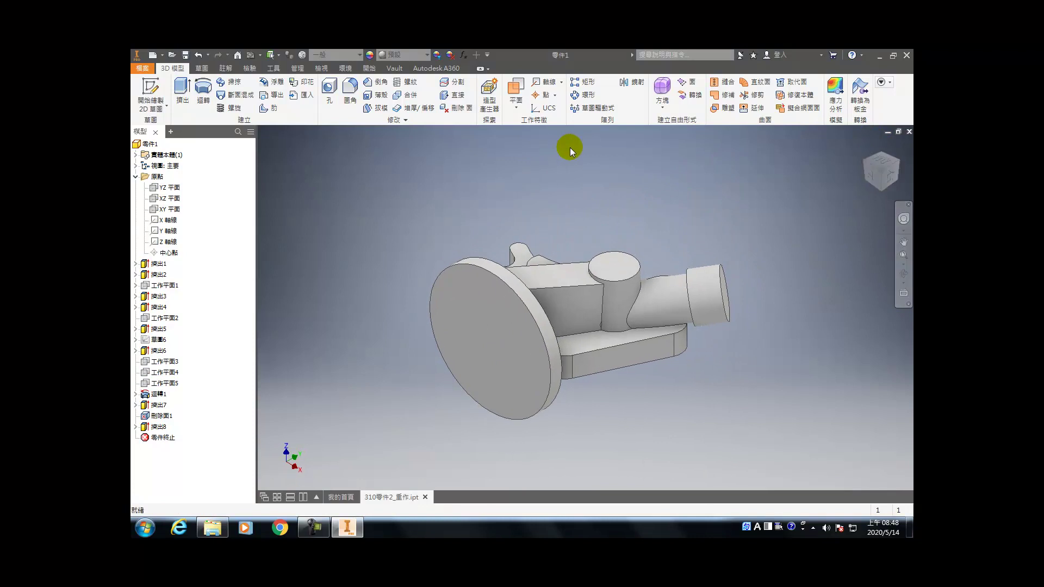
- Fillet the two long upper edges of the rib between the disc and the post with a 9 mm radius
key("f")
left_click(578, 287)
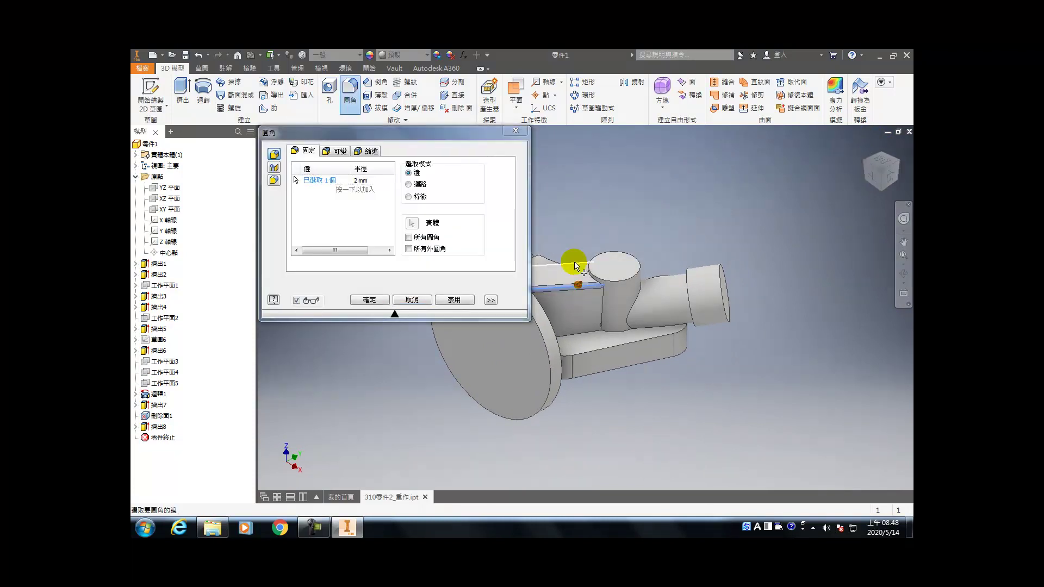
left_click(359, 180)
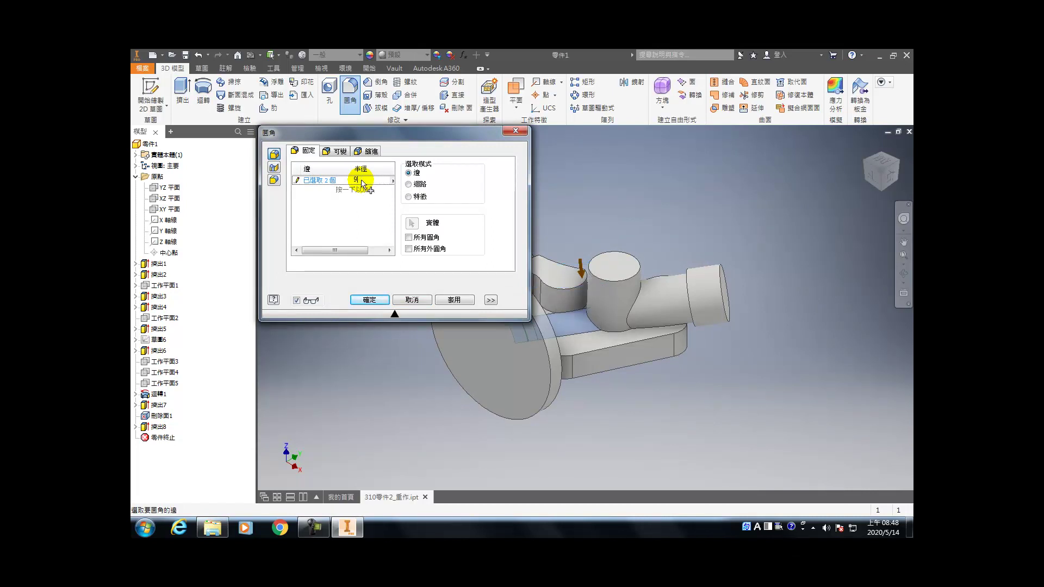
key("Return")
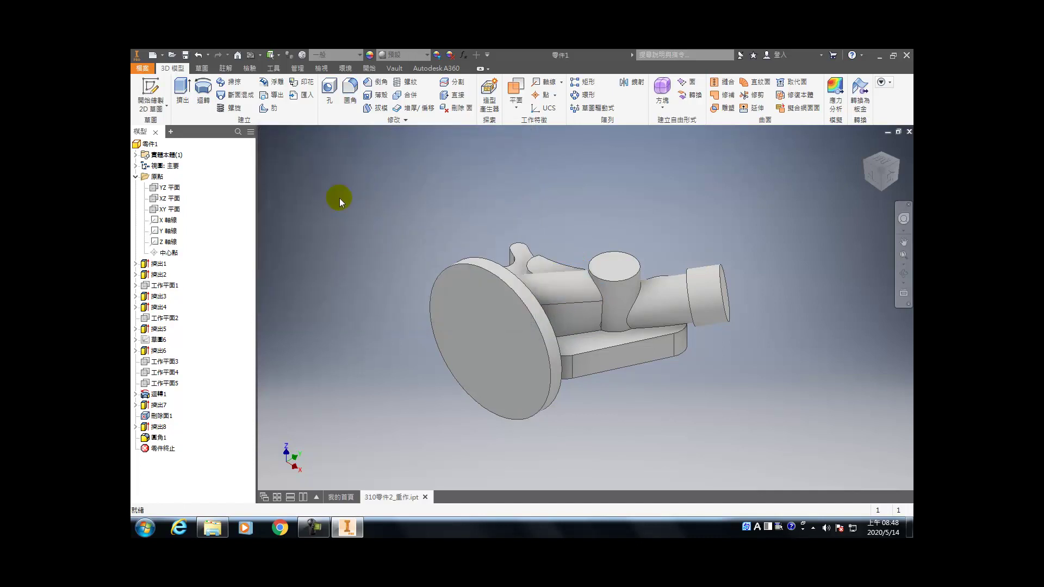
- Examine the rounded rib and its joint with the disc from several angles
key("F4")
left_click_drag(624, 307, 603, 375)
scroll(596, 296, "down", 5)
key("F4")
mouse_move(580, 331)
left_mouse_down()
mouse_move(592, 334)
mouse_move(584, 357)
mouse_move(580, 326)
left_mouse_up()
scroll(580, 326, "up", 5)
left_click(864, 149)
left_click(625, 240)
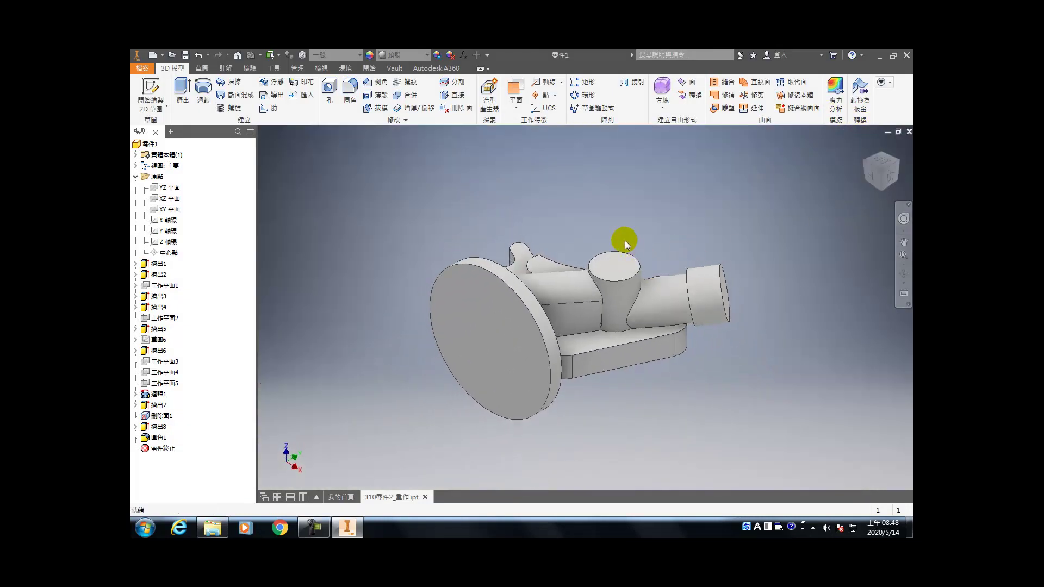
- Show 工作平面5 and try a new sketch on it with the model sliced at that plane
right_click(172, 384)
left_click(198, 368)
left_click(709, 338)
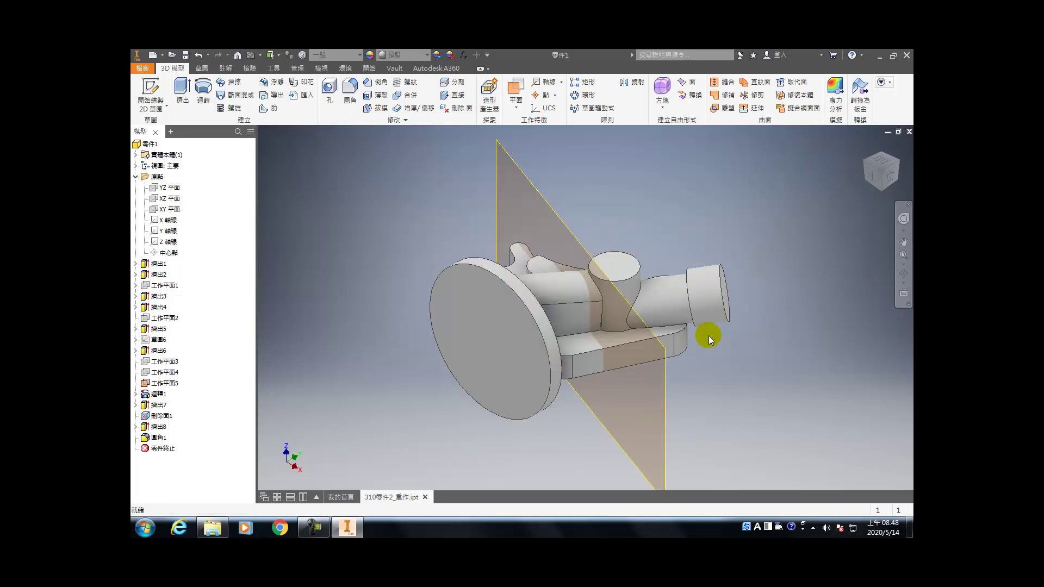
left_click(666, 423)
key("s")
middle_click_drag(679, 334, 578, 340)
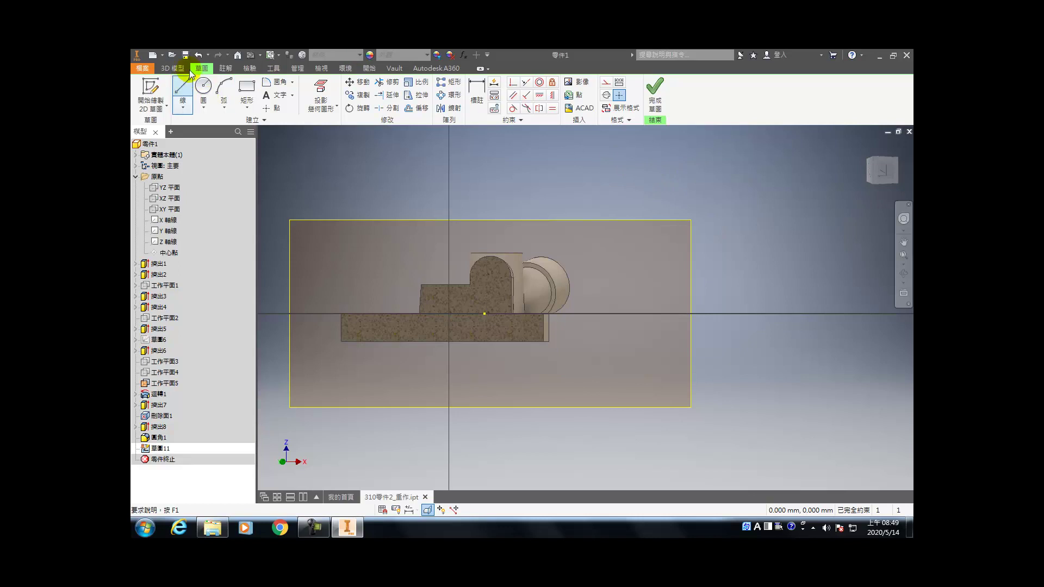
- Undo the new sketch on 工作平面5 and hide that work plane
left_click(201, 56)
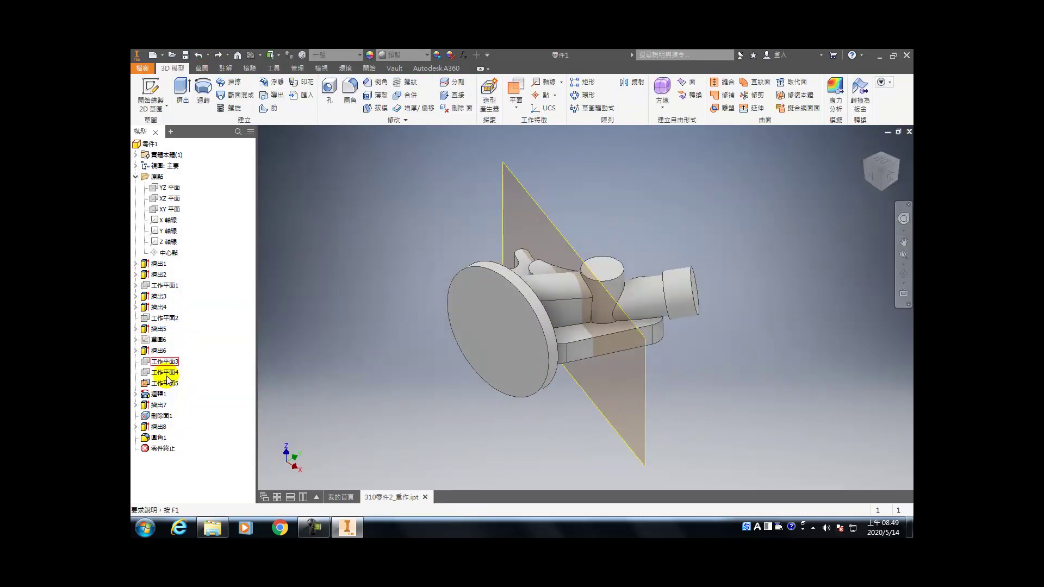
right_click(158, 383)
left_click(193, 369)
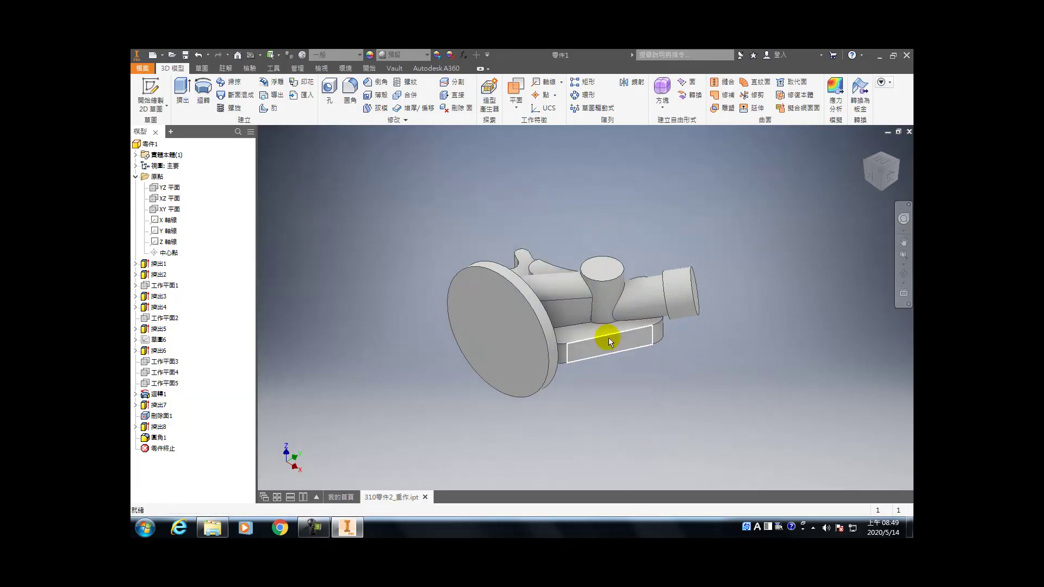
- Try a line sketch on the flat curved plate's upper face, sliced at the sketch plane, and undo the sketch
left_click(585, 328)
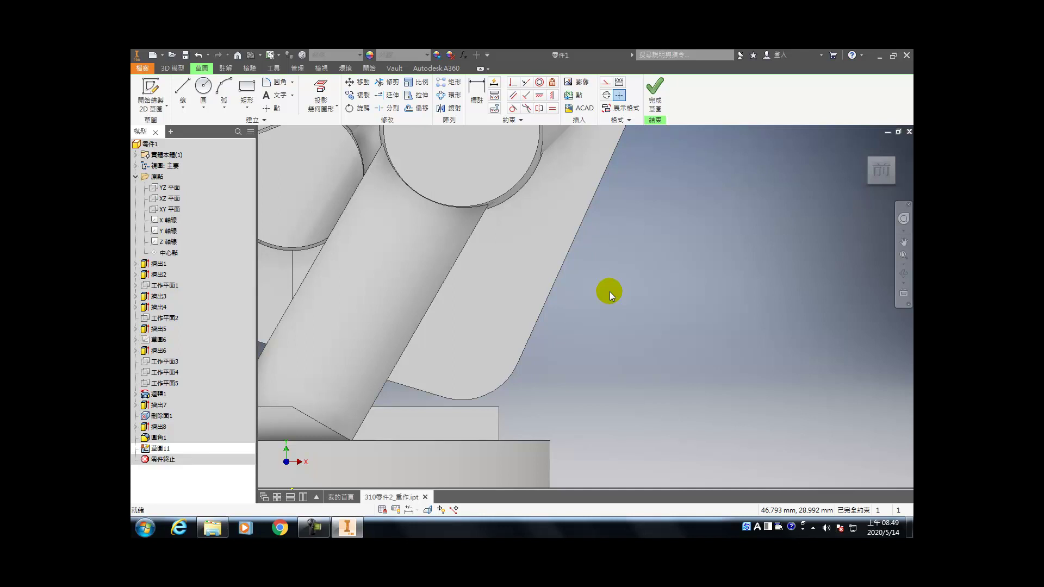
scroll(607, 237, "down", 5)
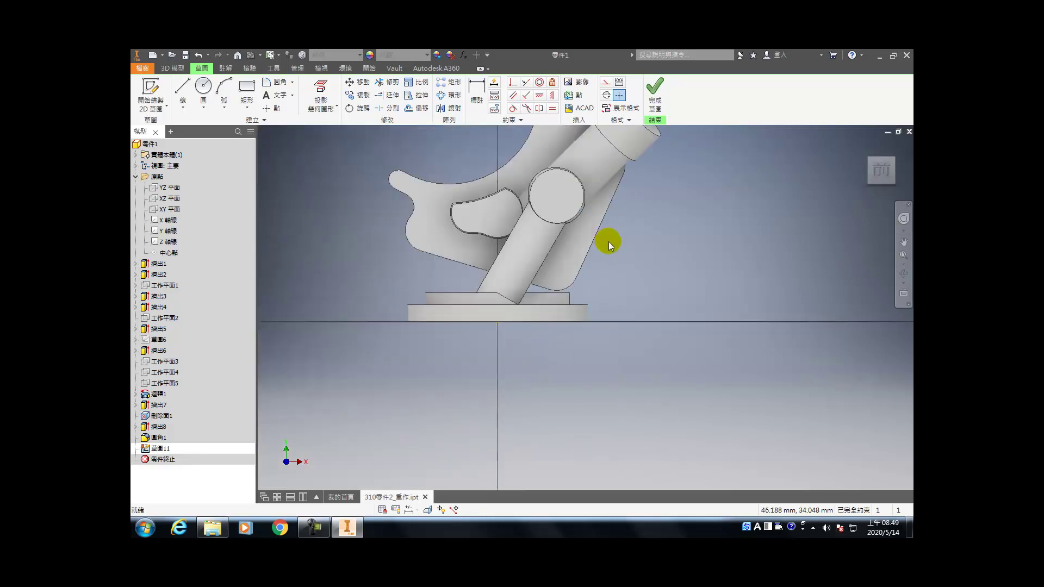
key("F7")
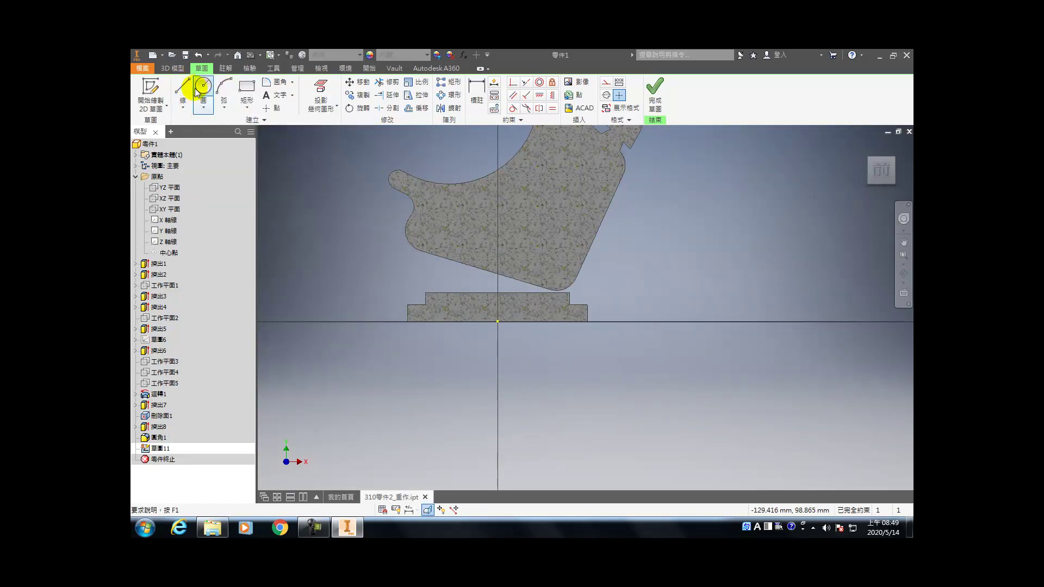
left_click(184, 87)
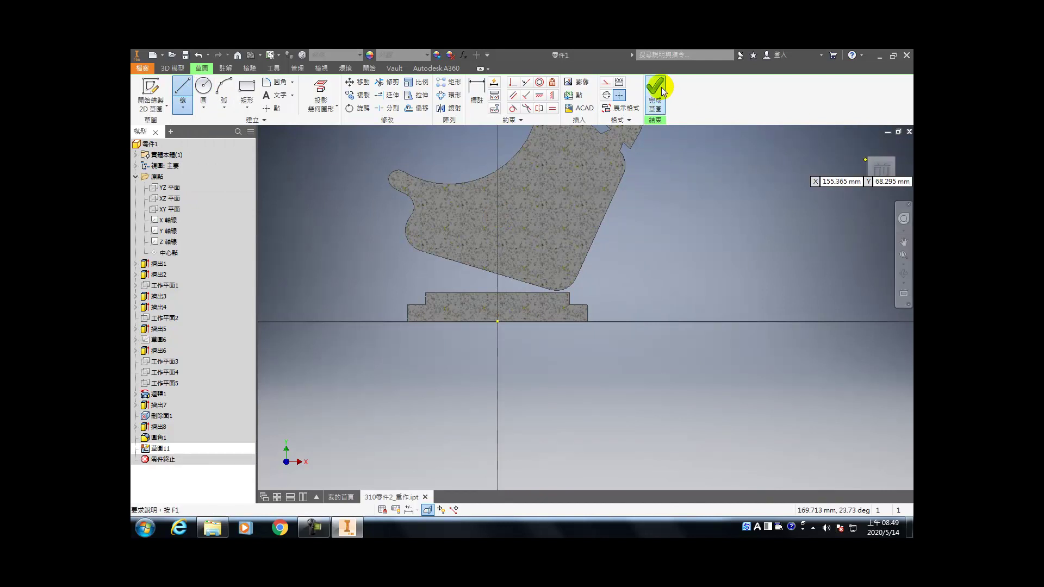
left_click(199, 56)
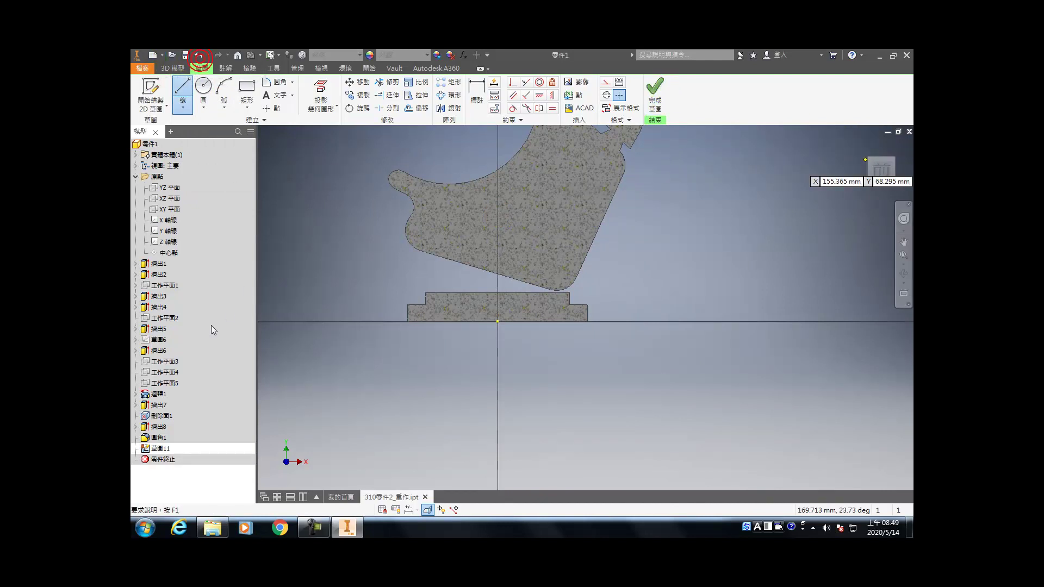
left_click(198, 55)
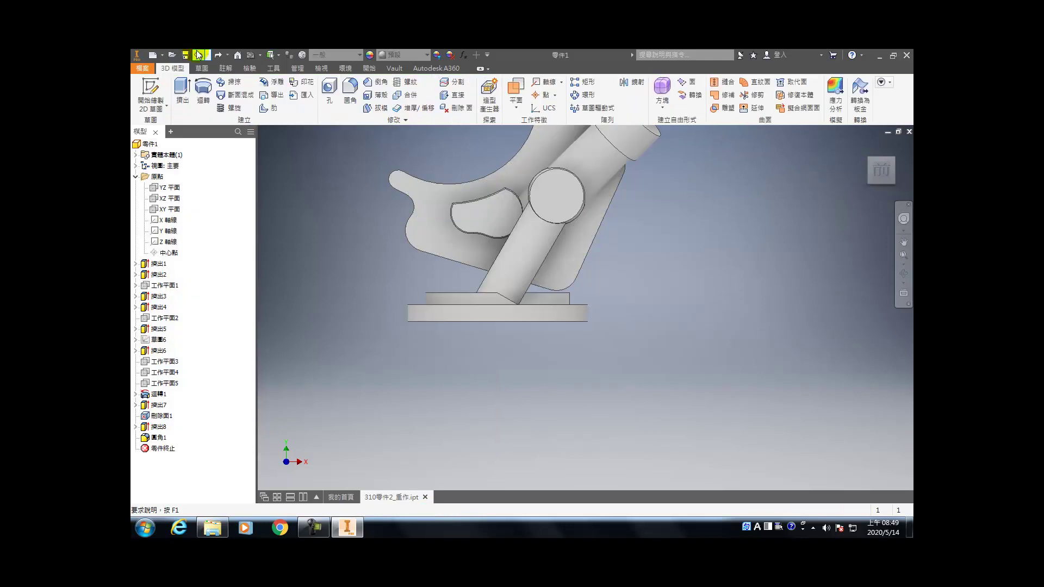
- Save the part and delete 工作平面5
left_click(185, 54)
right_click(169, 383)
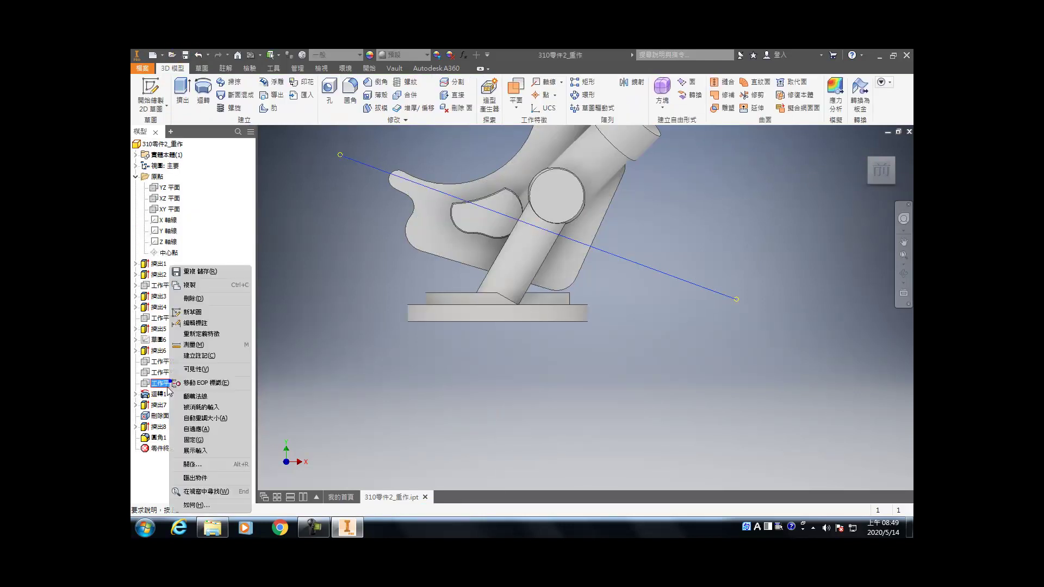
left_click(201, 298)
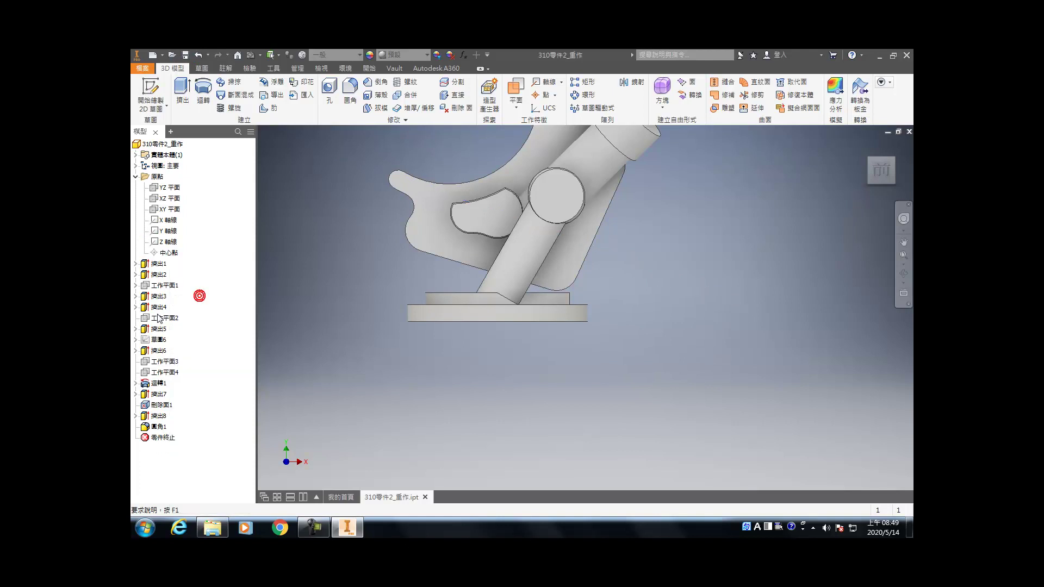
- Make 草圖6 visible and start a new sketch facing the front of the model
right_click(161, 343)
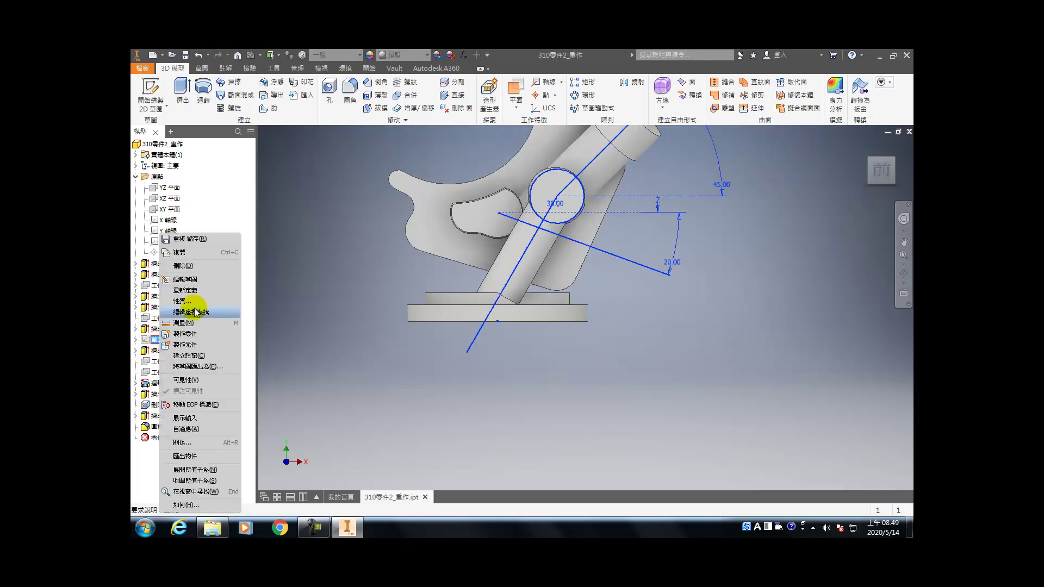
left_click(188, 379)
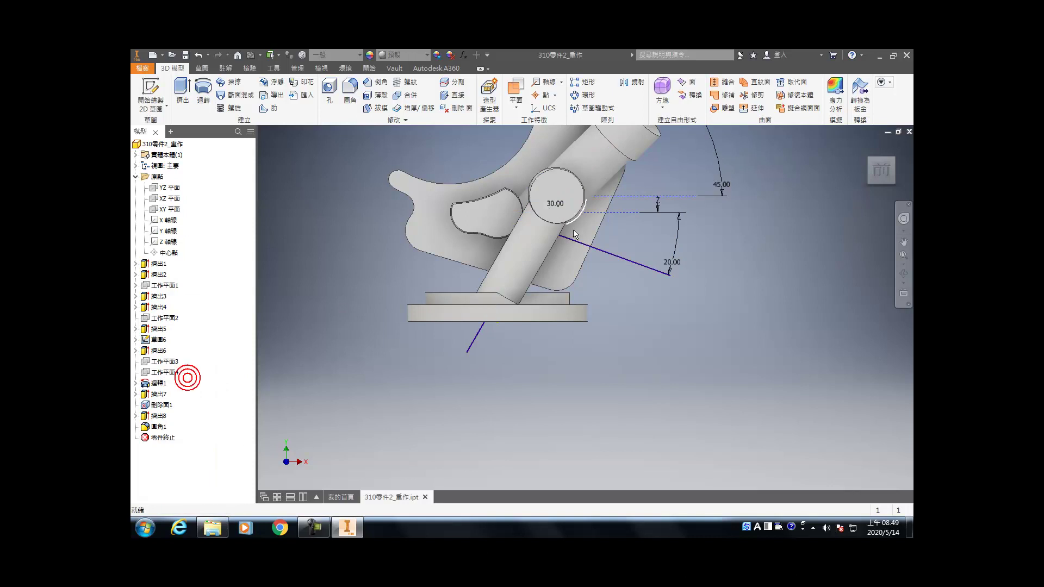
left_click(572, 264)
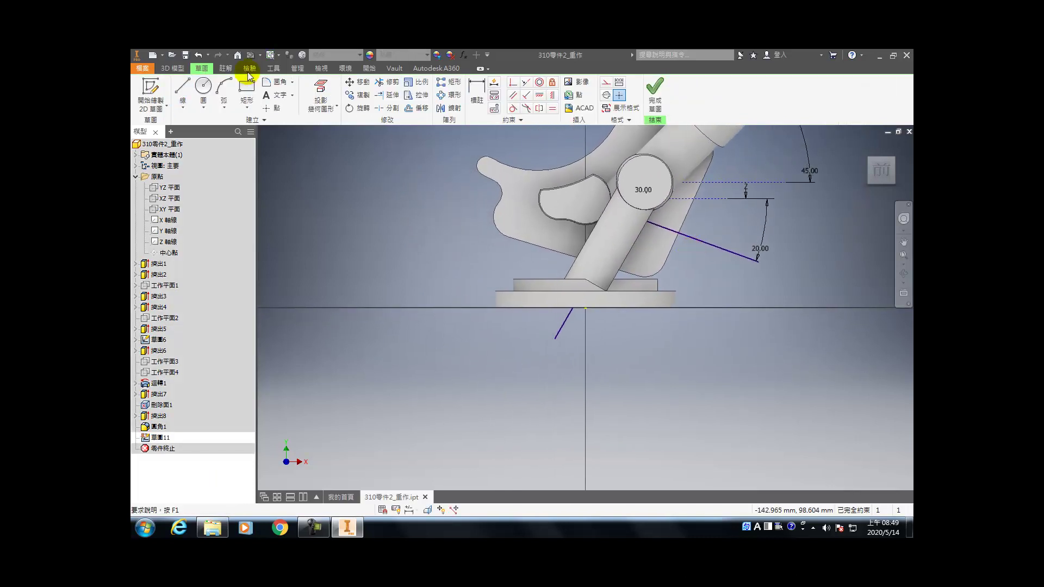
- Project the disc's circular outline and the sloping post's left edge into the sketch, with the model sliced at the sketch plane
left_click(320, 97)
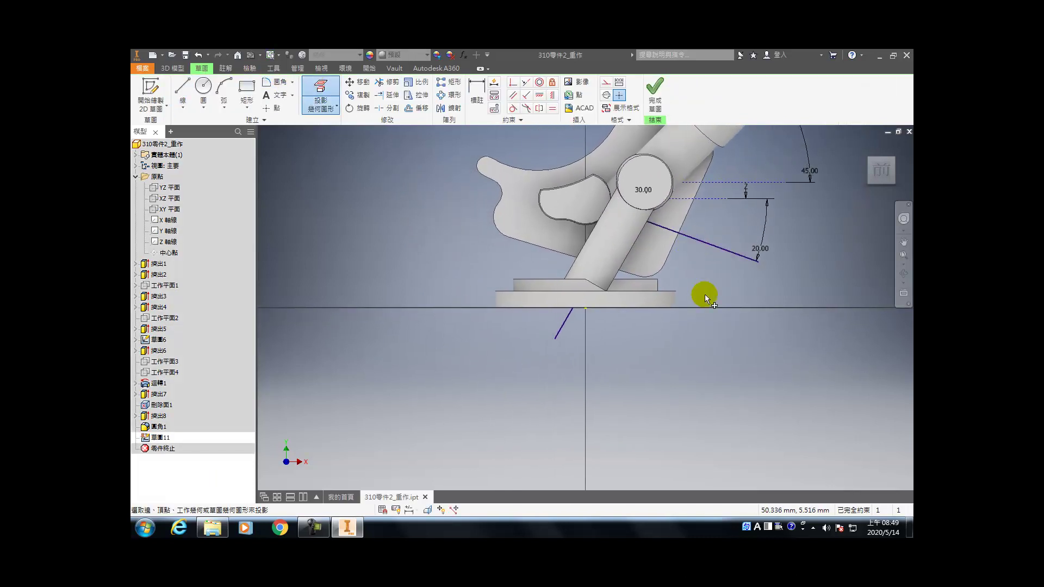
middle_click_drag(702, 294, 585, 333)
key("F7")
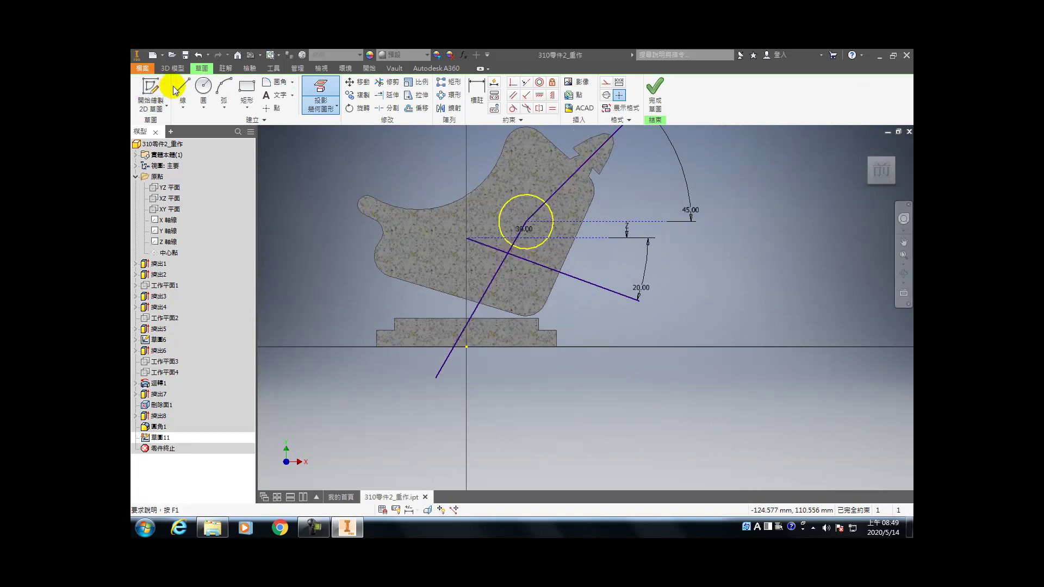
left_click(182, 90)
key("Escape")
key("F7")
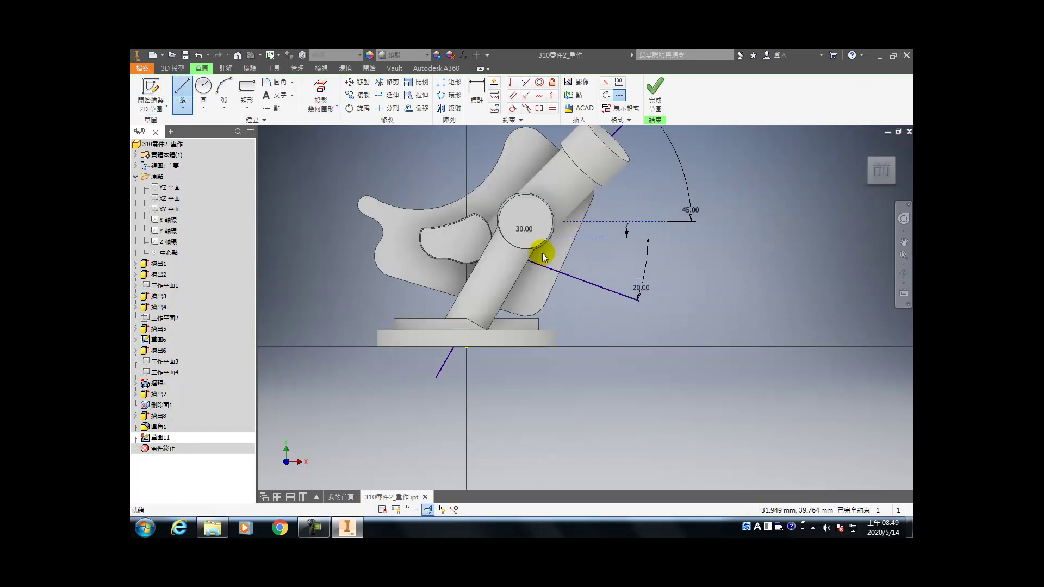
left_click(311, 95)
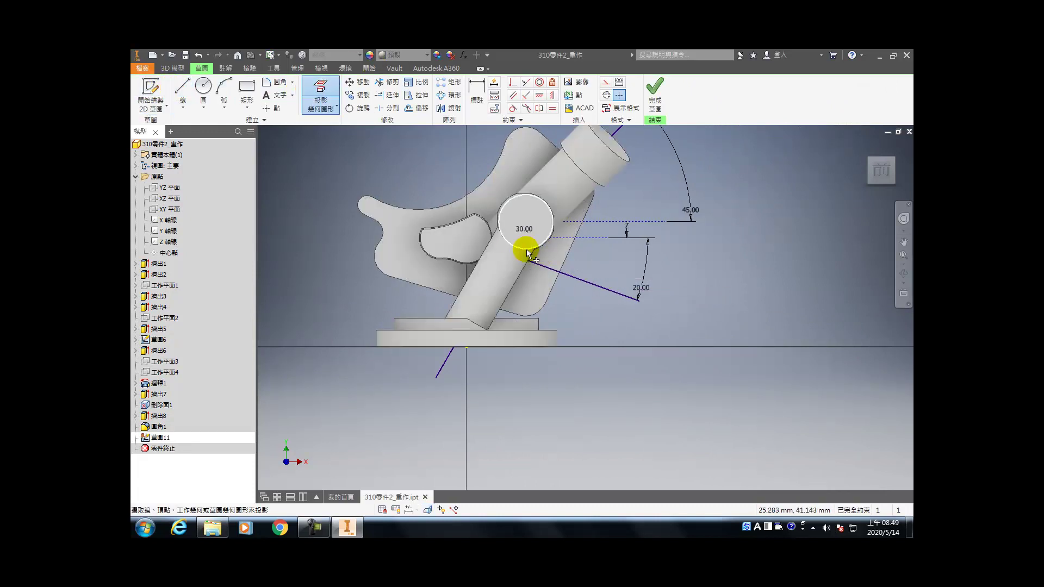
left_click(475, 249)
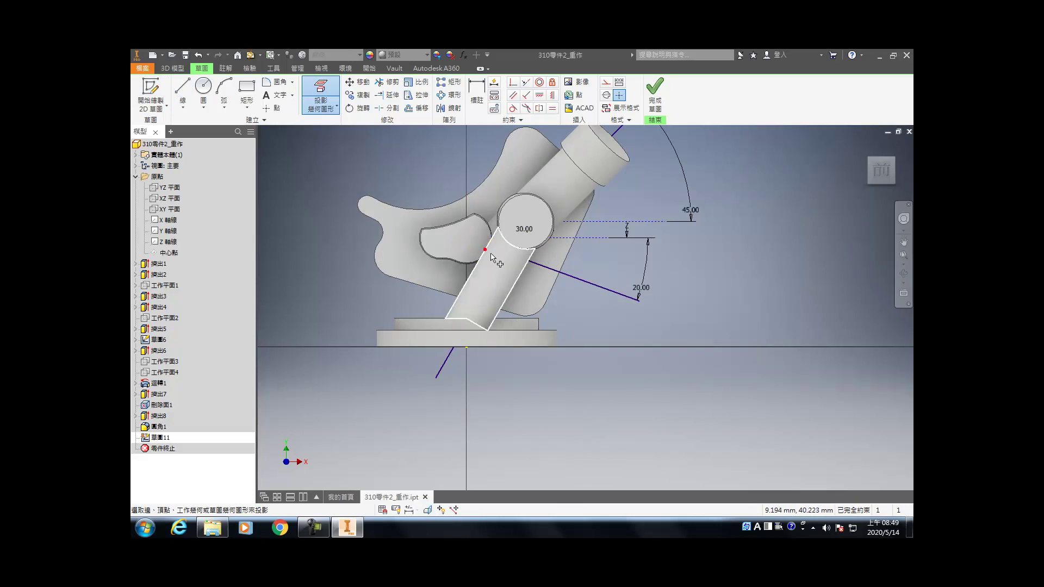
key("Escape")
key("F7")
scroll(584, 252, "up", 5)
scroll(584, 252, "down", 3)
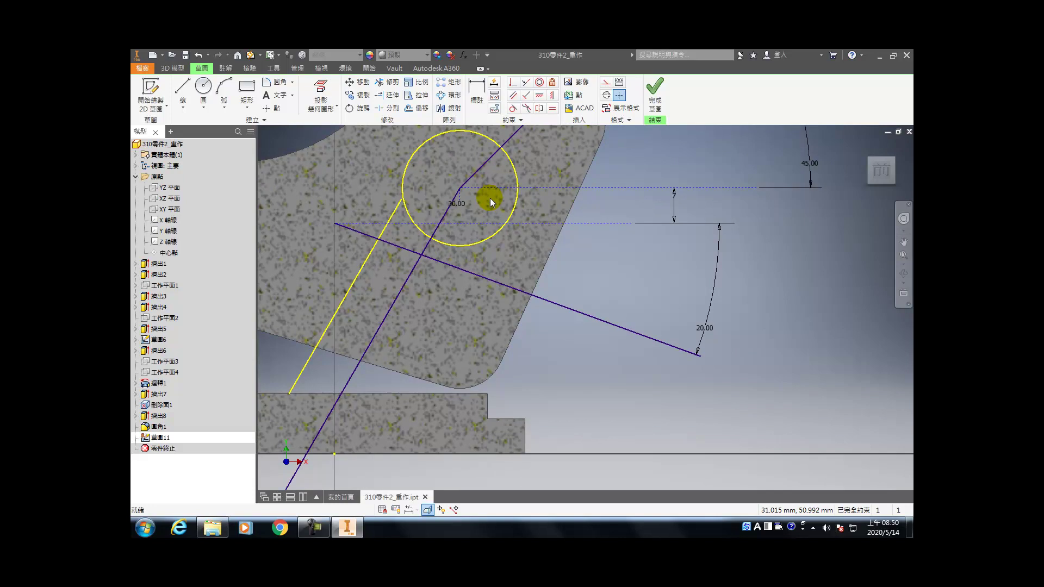
- Sketch an open five-segment stepped profile above the 20° sloping line, with both ends on that line
left_click(182, 87)
left_click(604, 321)
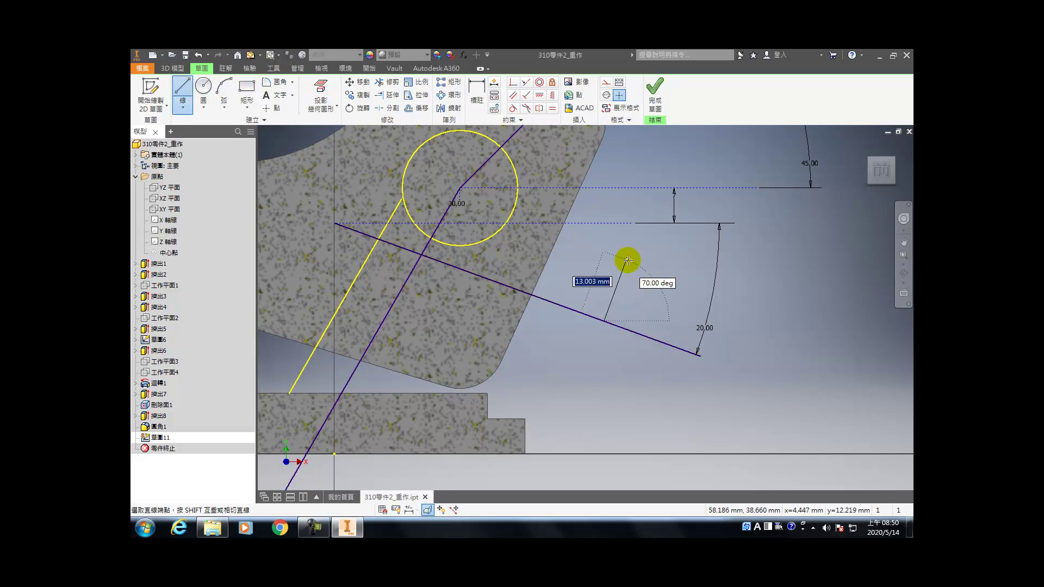
left_click(626, 260)
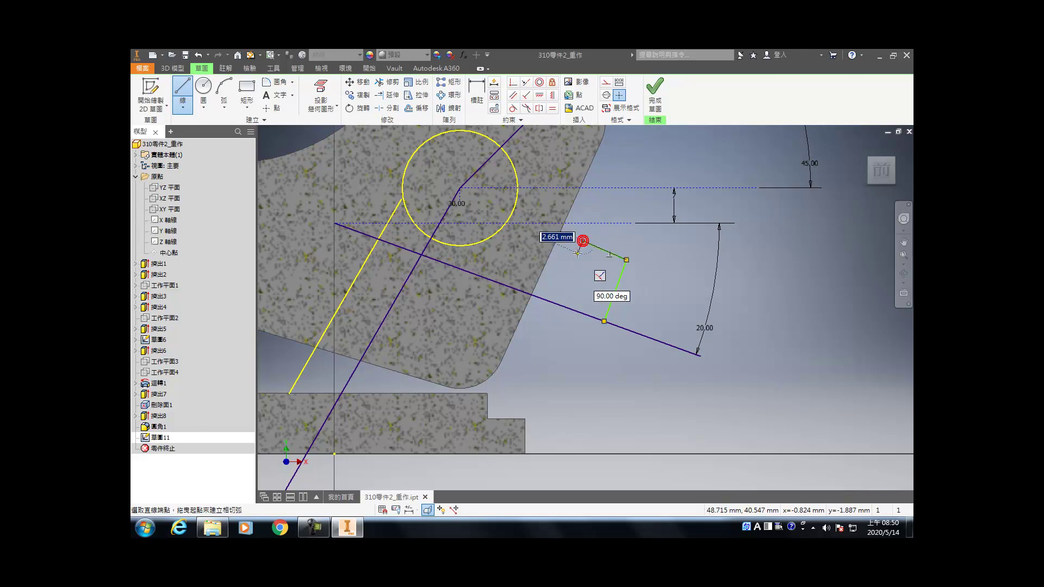
left_click(583, 240)
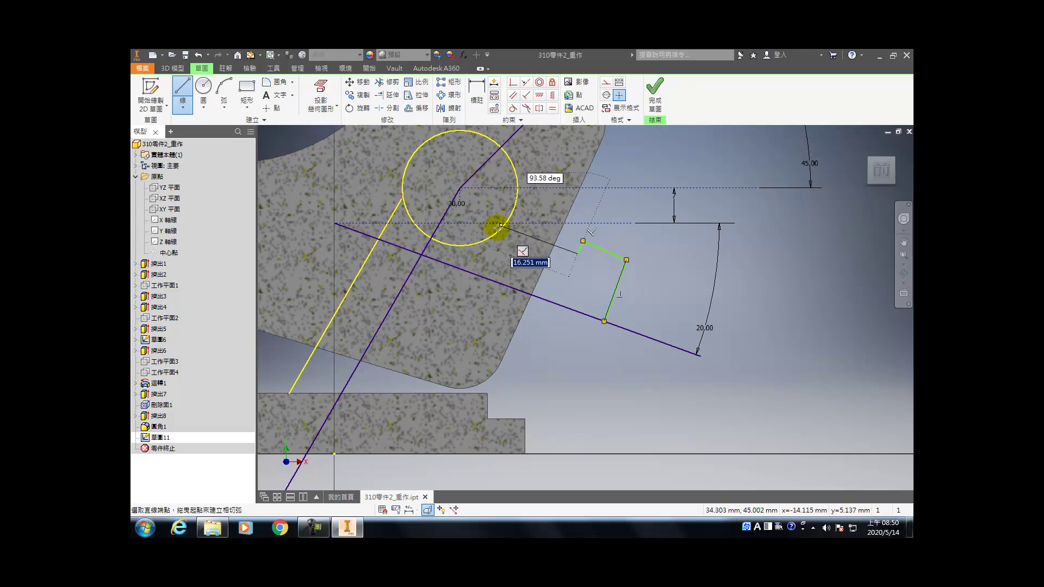
left_click(488, 226)
left_click(465, 270)
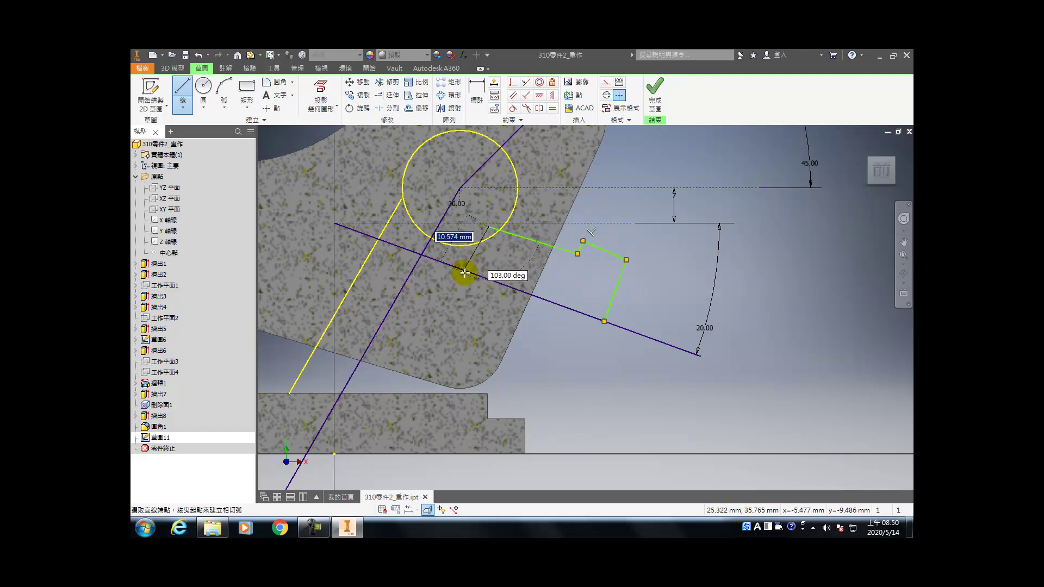
- Apply perpendicular constraints between the stepped profile's adjacent segments and between its outer end edge and the sloping line
left_click(516, 97)
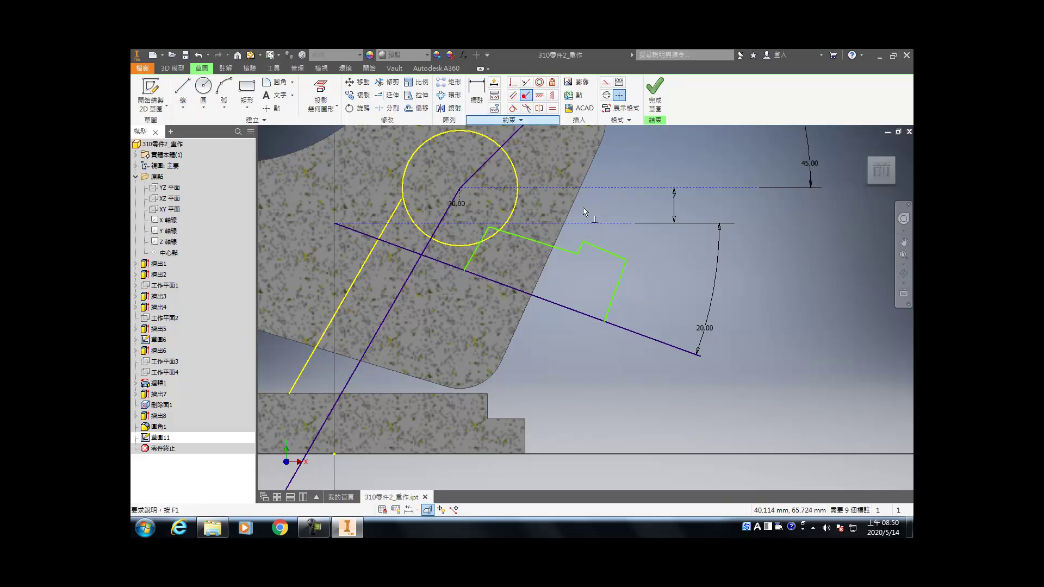
left_click(573, 253)
left_click(578, 250)
left_click(514, 237)
left_click(479, 246)
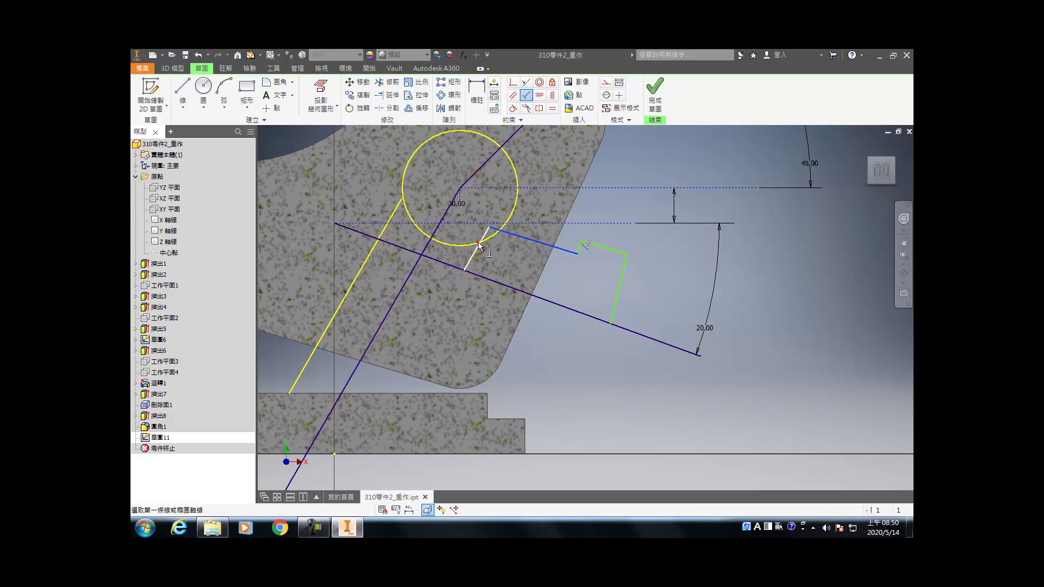
left_click(618, 249)
left_click(626, 261)
left_click(619, 298)
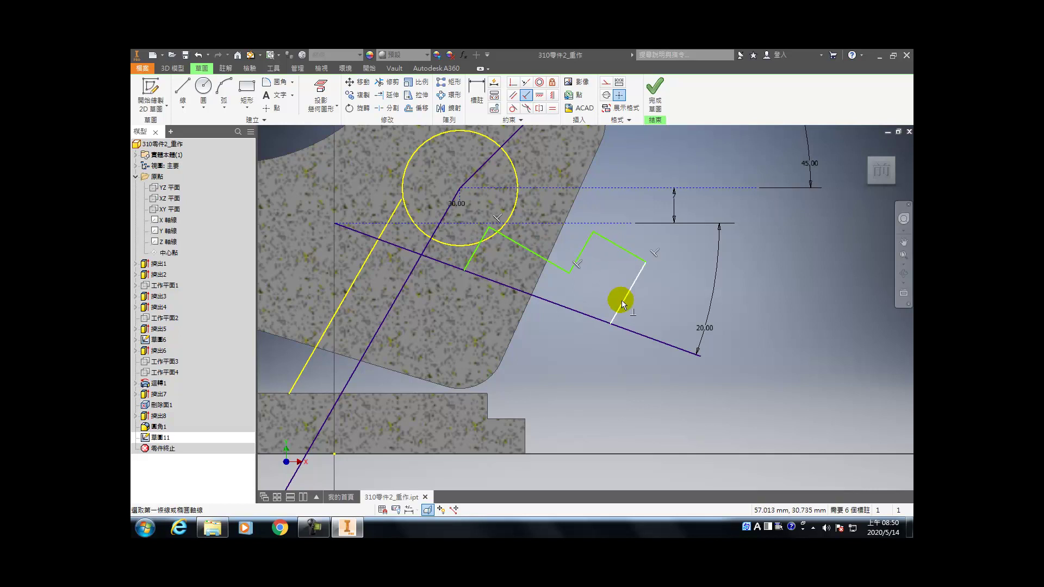
left_click(600, 318)
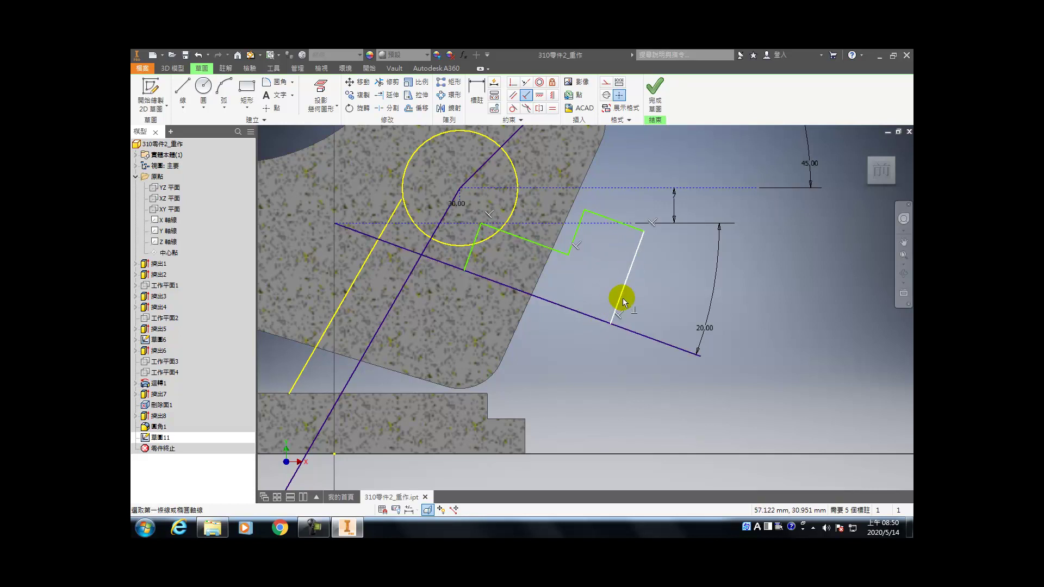
- Try a vertical dimension on the profile's outer end edge and undo it
key("d")
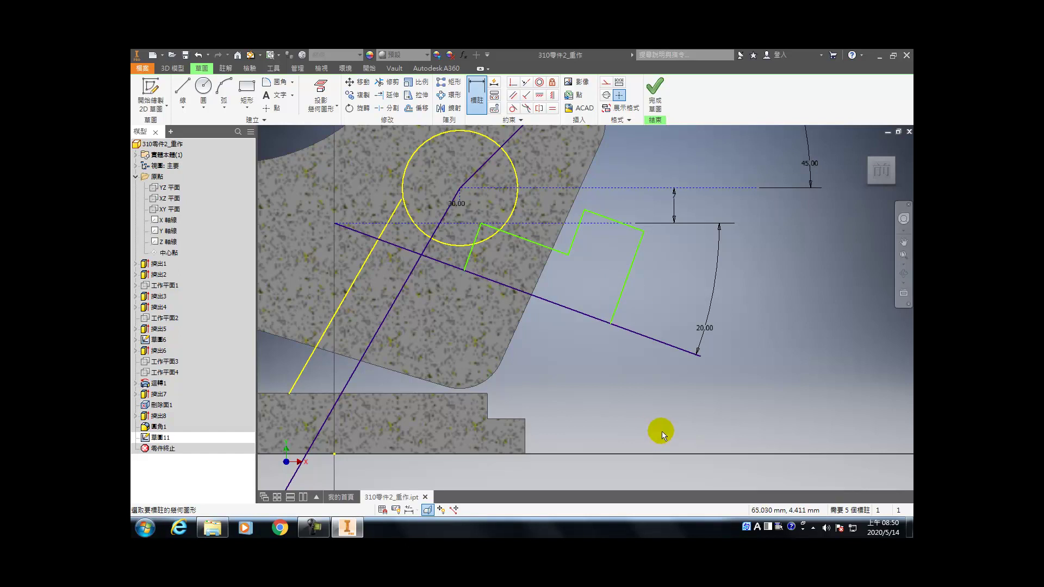
left_click(635, 268)
left_click(667, 257)
key("Return")
key("ctrl+z")
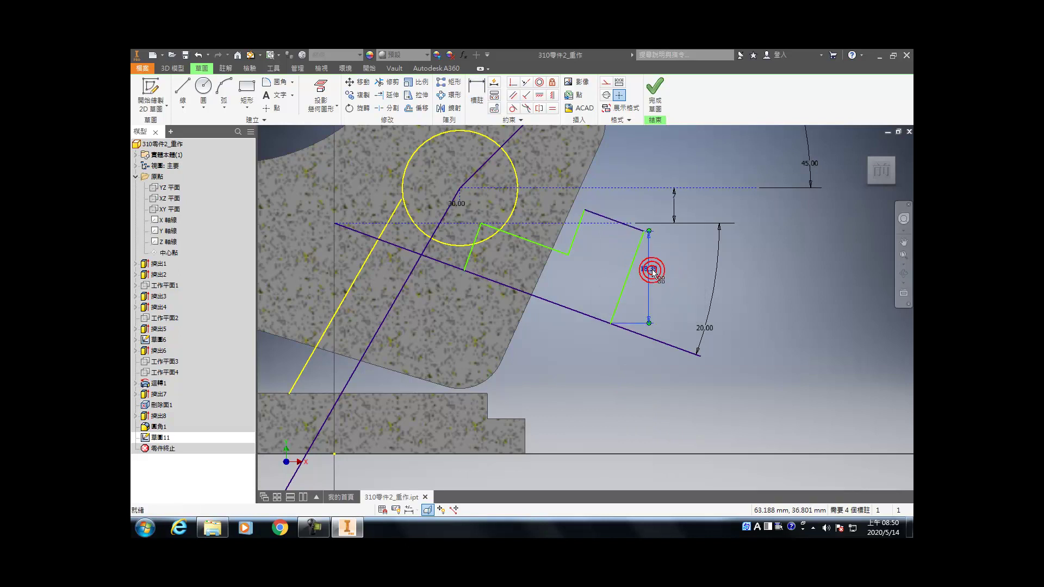
- Dimension the profile's outer step perpendicular to the 20° sloping line
left_click(636, 252)
right_click(676, 288)
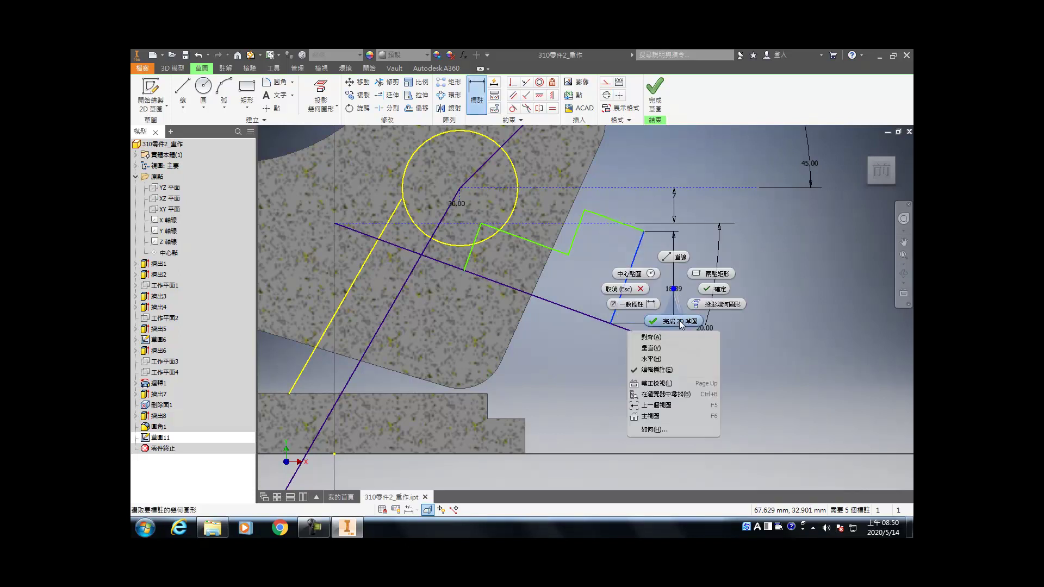
left_click(670, 339)
left_click(663, 288)
left_click(670, 275)
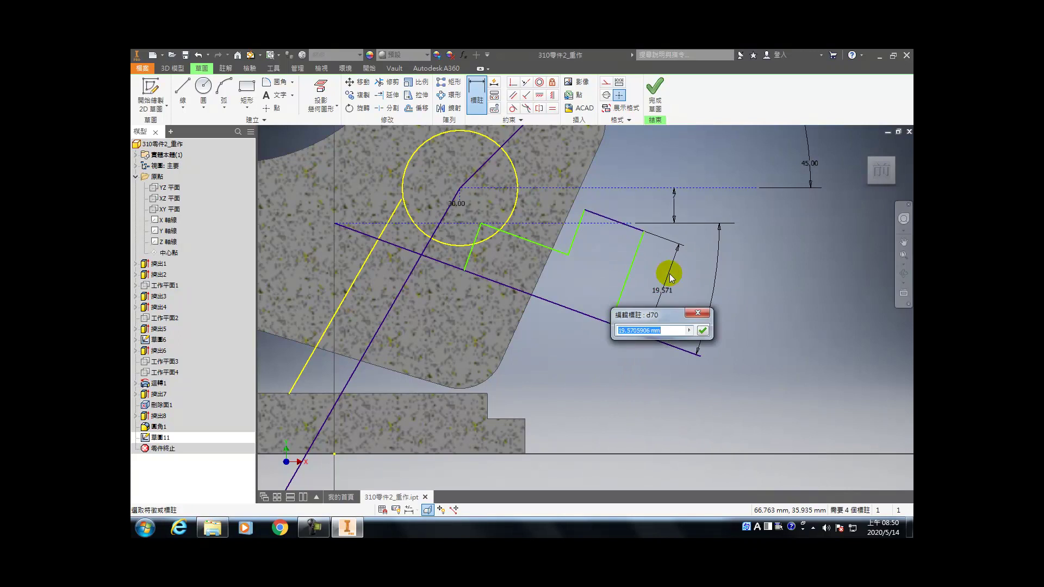
- Try setting the outer step's dimension to 11 mm and undo the value change
type("2")
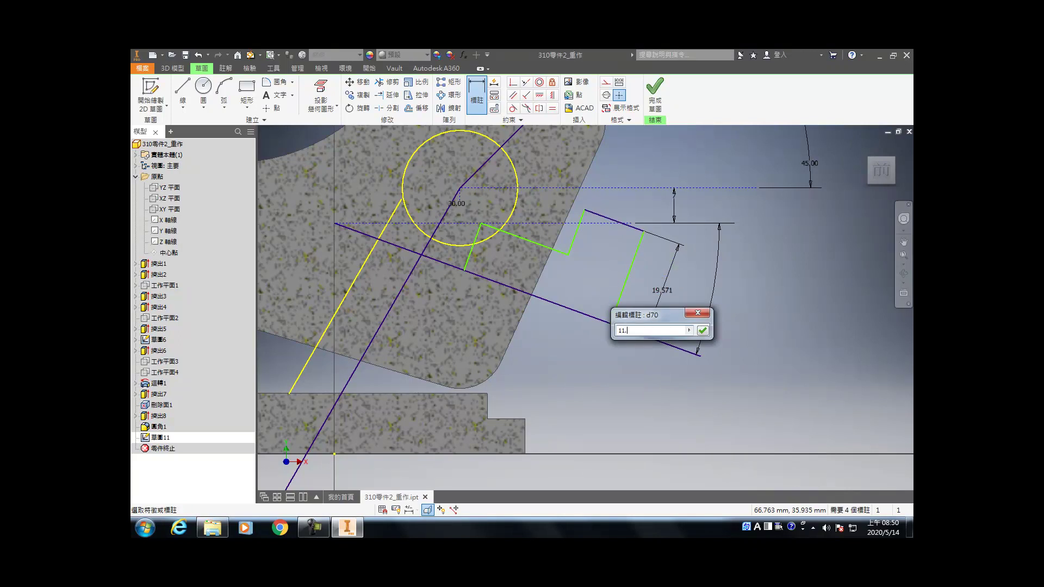
type("1.")
key("Return")
key("Escape")
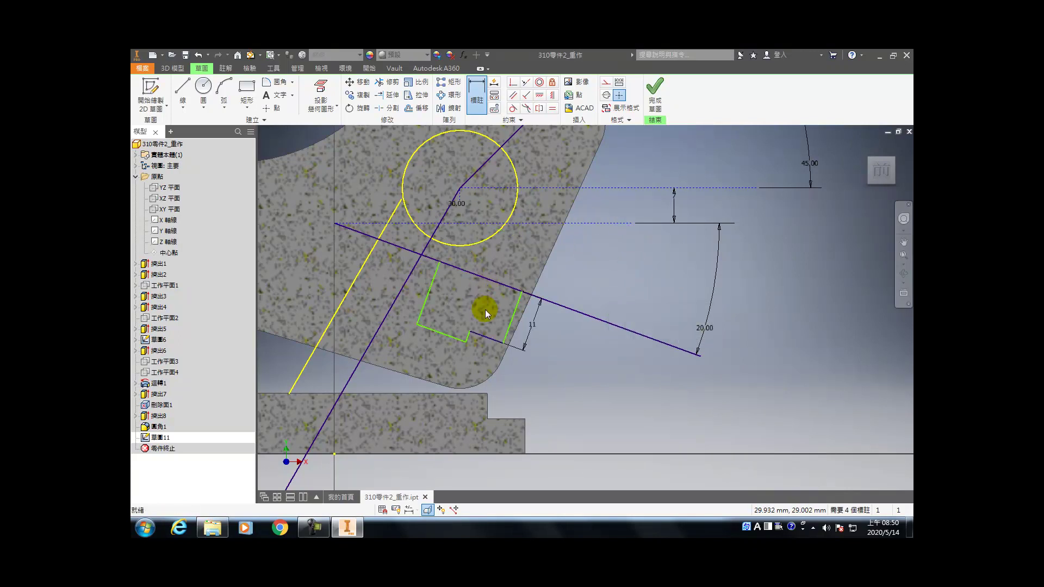
left_click(398, 279)
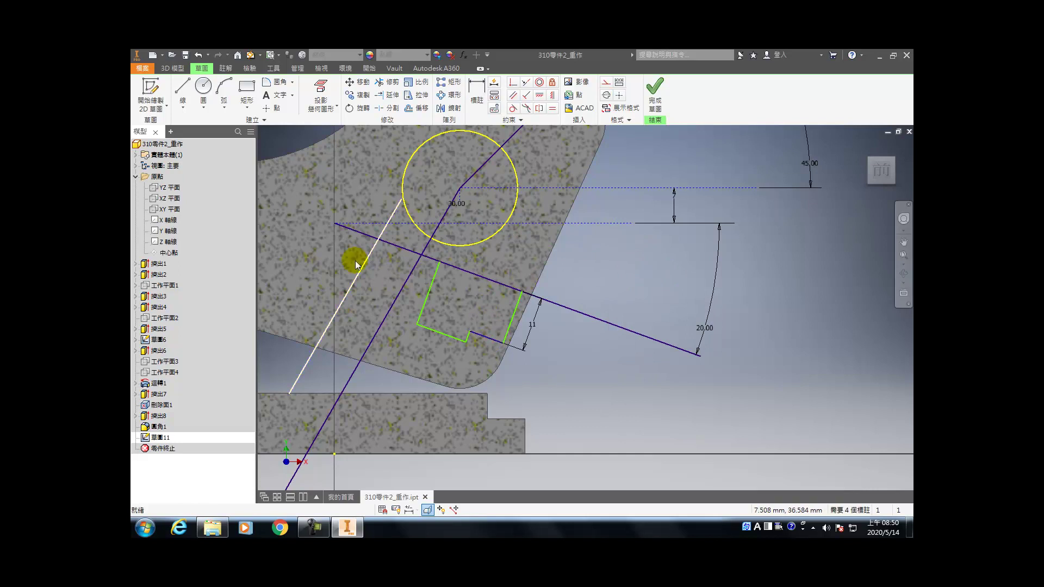
left_click(199, 56)
- Dimension the profile's inner step from the sloping line and set its height to 8 mm
left_click_drag(471, 250, 478, 229)
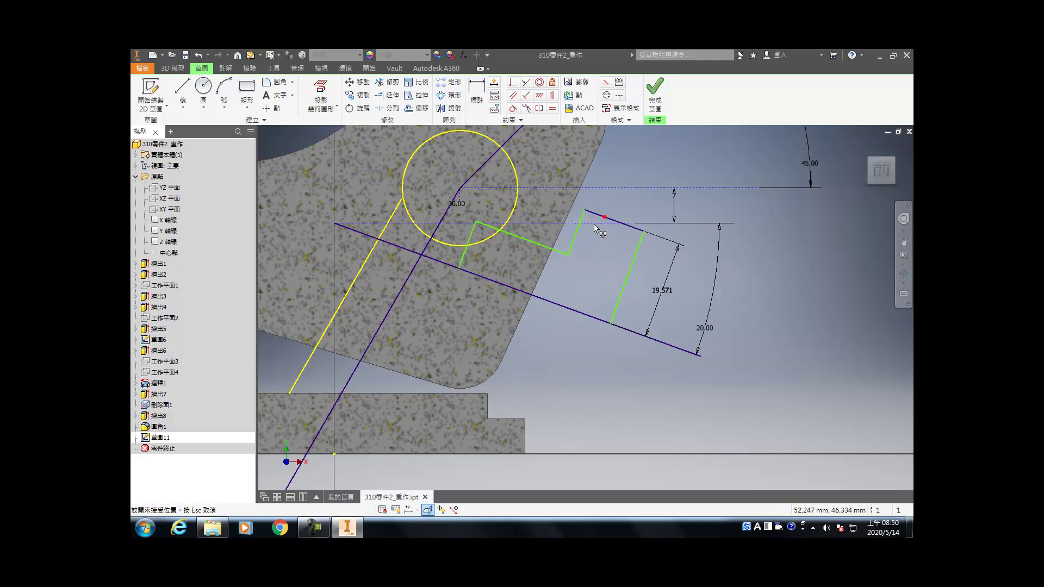
key("d")
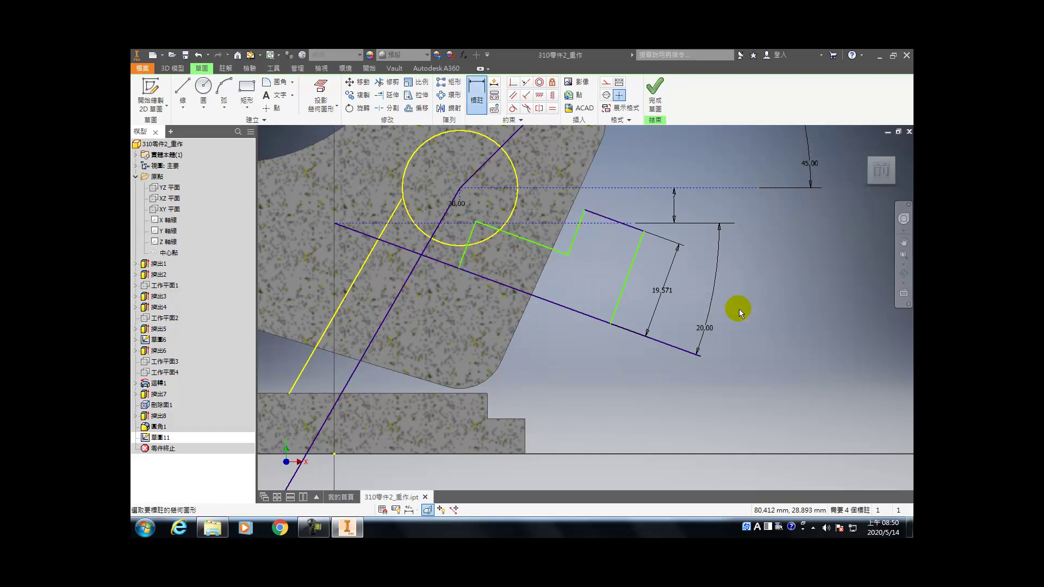
left_click(563, 257)
left_click(553, 300)
left_click(605, 275)
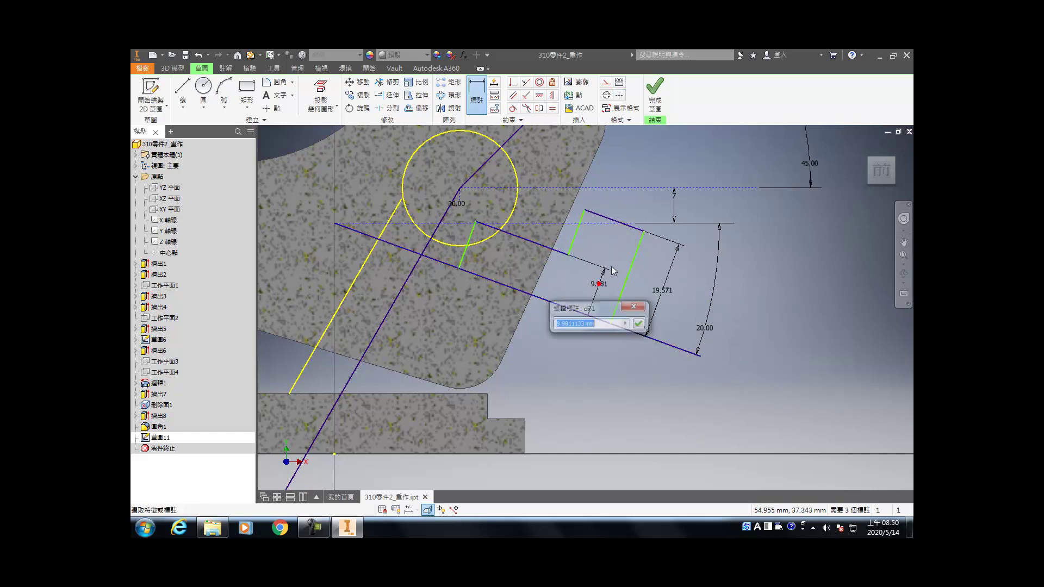
type("8")
key("Return")
- Set the height of the profile's outer step above the sloping line to 11 mm
left_click(660, 294)
type("11")
key("Return")
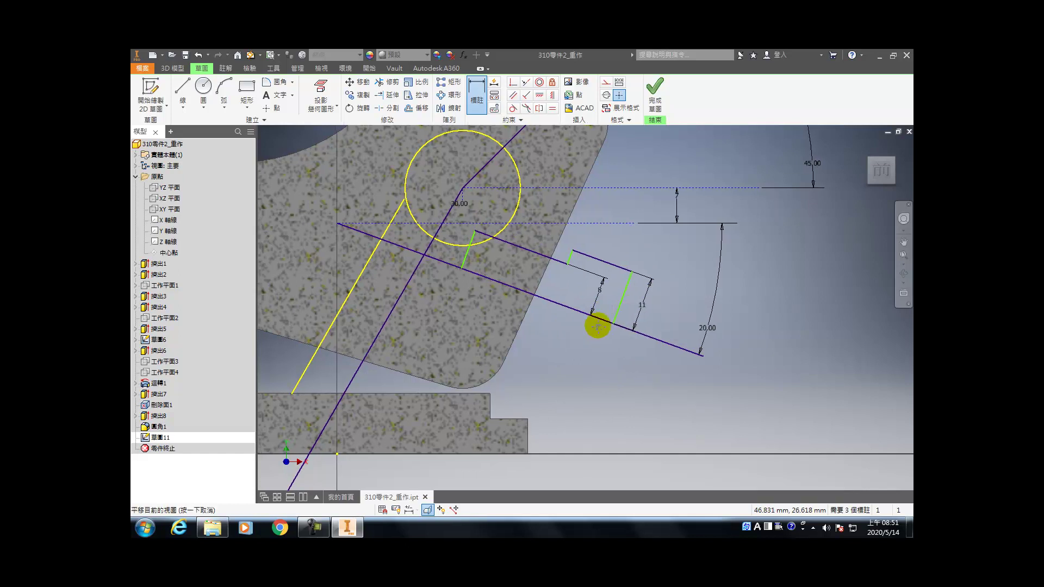
scroll(569, 320, "up", 1)
middle_click_drag(570, 320, 647, 337)
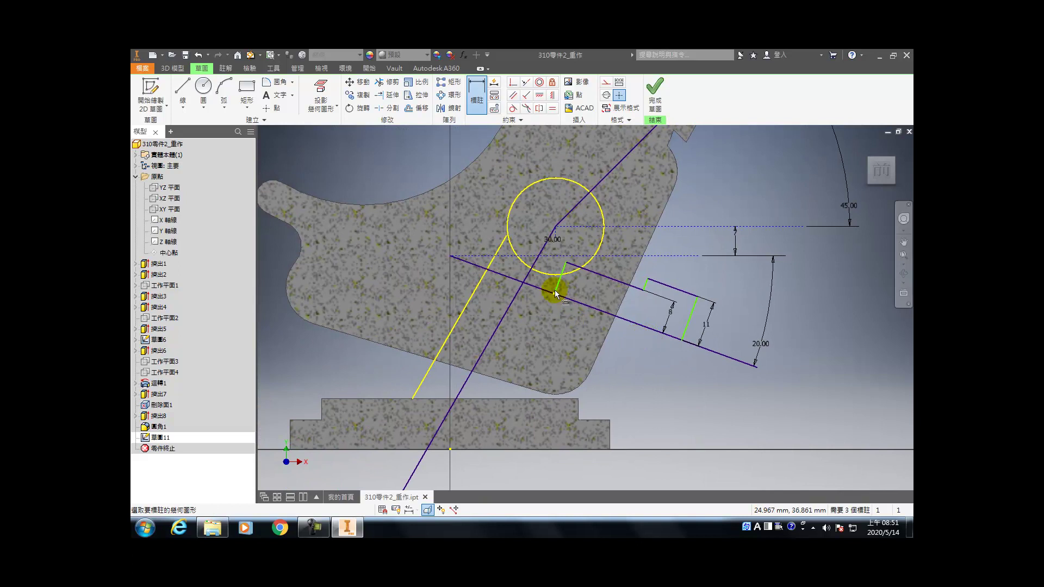
left_click(512, 96)
left_click(550, 270)
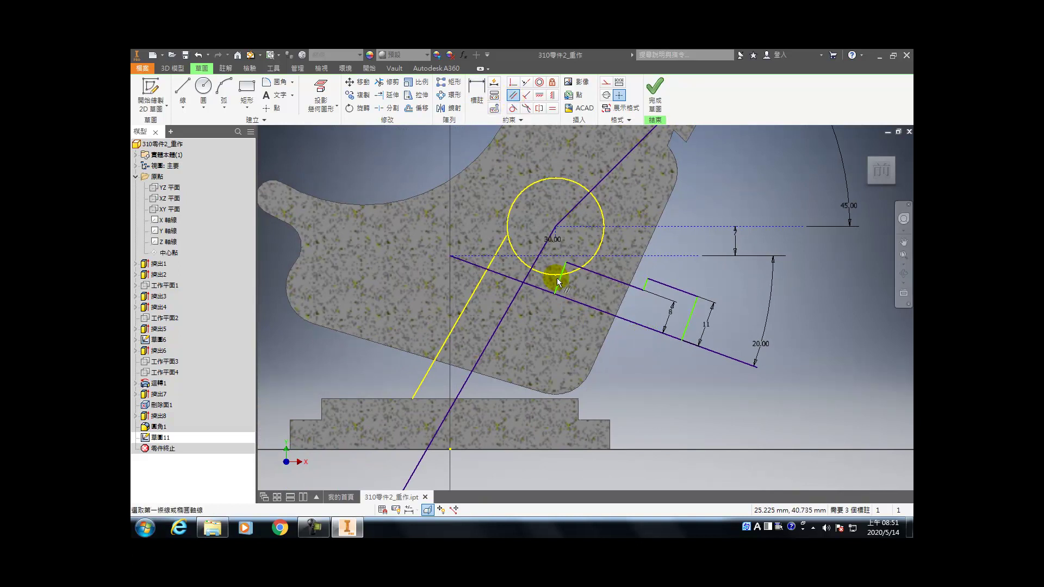
left_click(493, 250)
key("Escape")
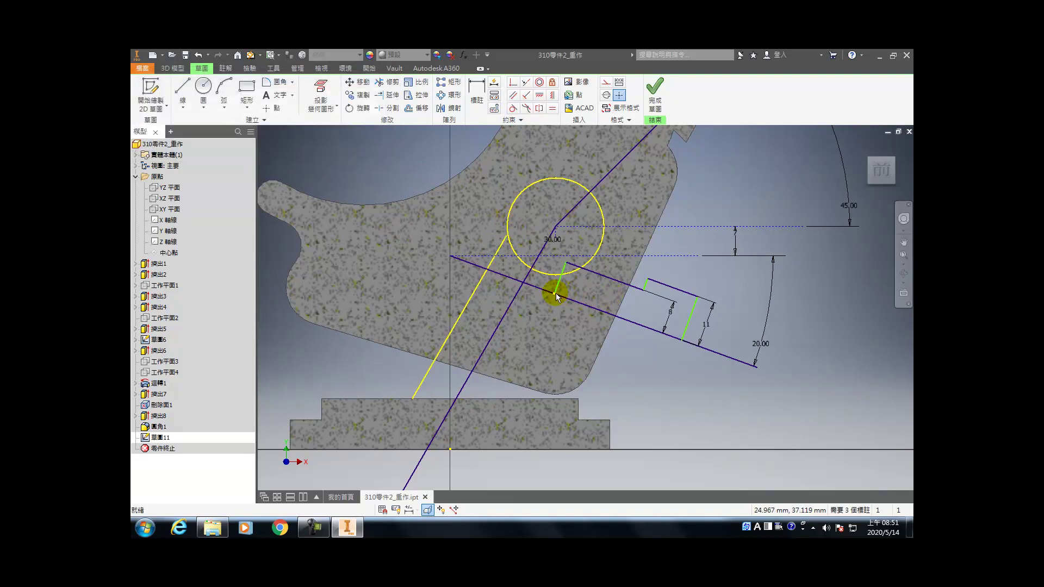
mouse_move(574, 312)
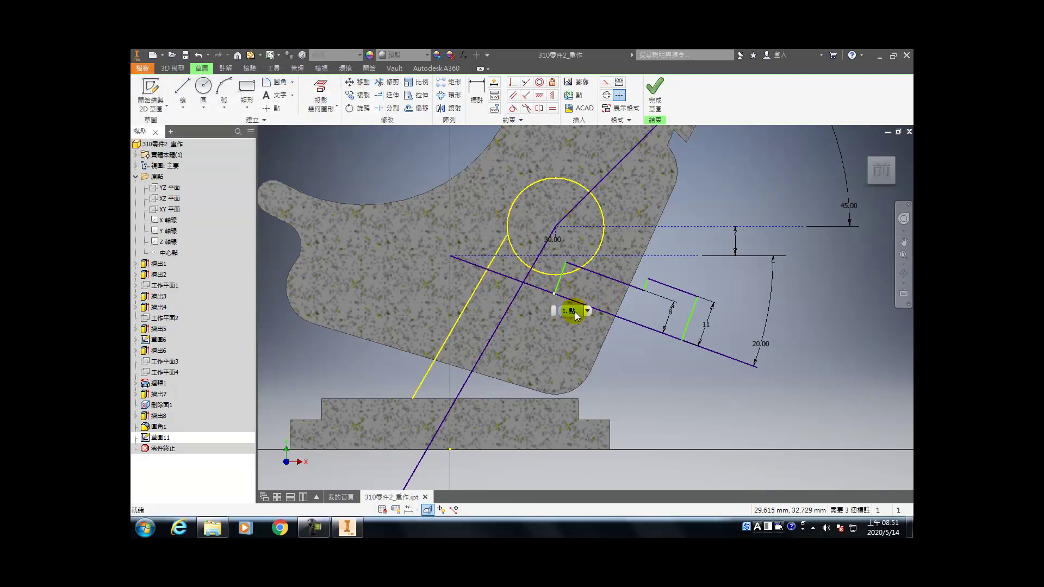
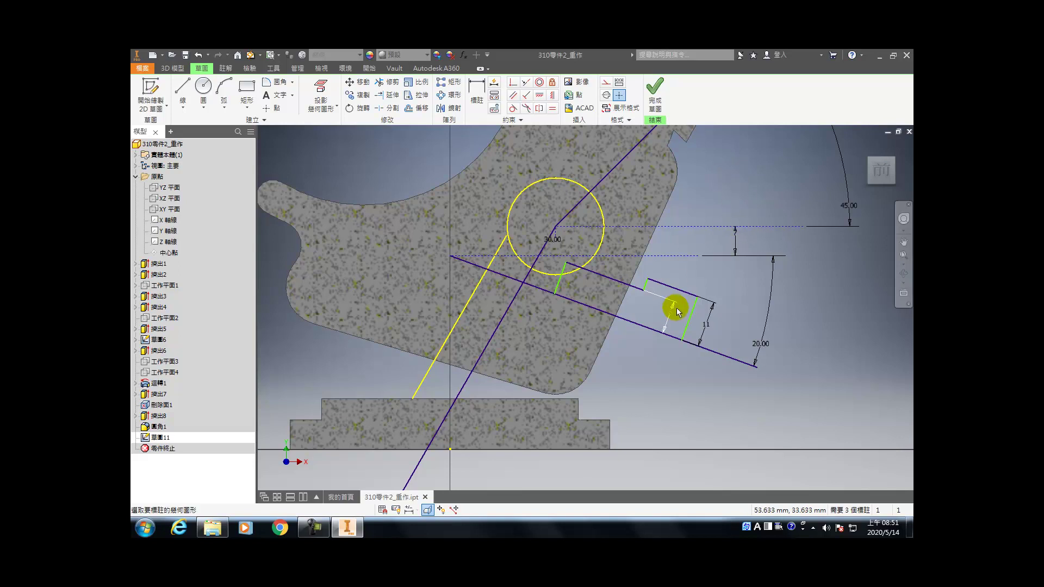
- Add an aligned 15 mm dimension along the short outer edge of the stepped profile
key("d")
left_click(683, 288)
right_click(691, 277)
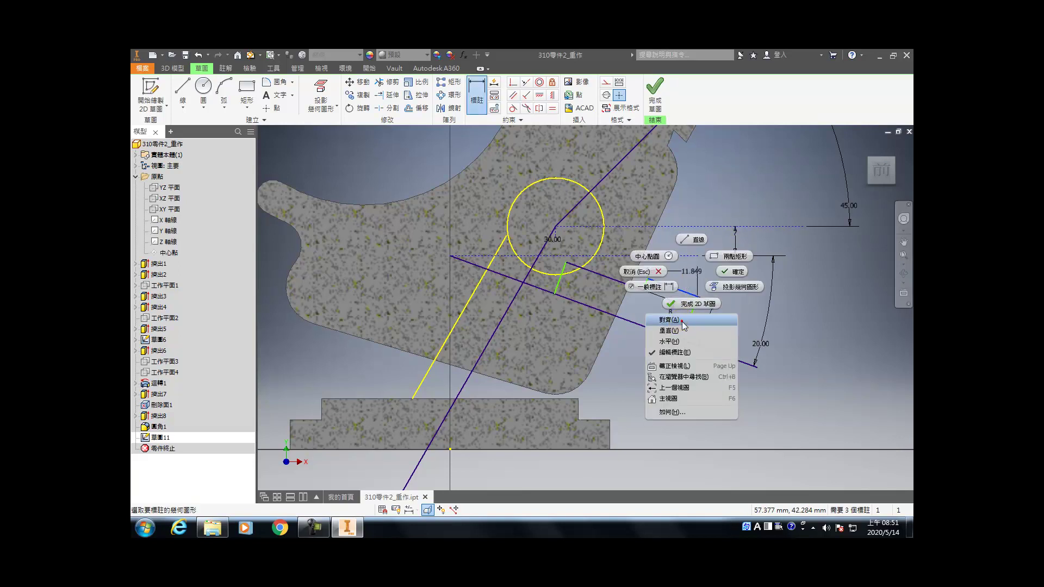
left_click(677, 311)
left_click(691, 272)
type("15")
key("Return")
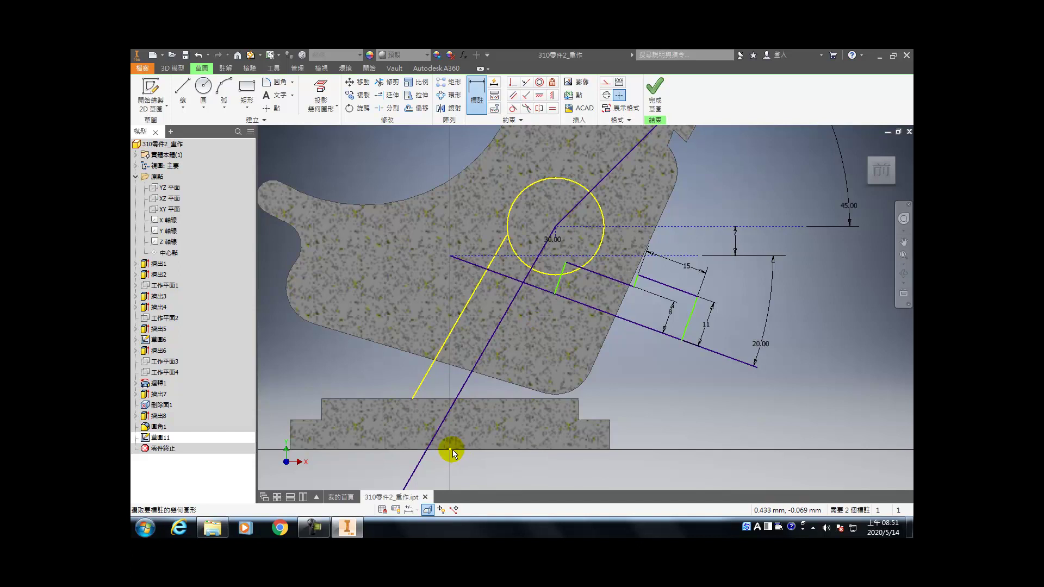
- Dimension the profile's outer end 52 mm horizontally from the origin, and move its inner end line back to the slanted centre line
left_click(681, 341)
left_click(647, 449)
left_click(630, 470)
type("52")
key("Return")
key("Escape")
left_click_drag(560, 291, 536, 278)
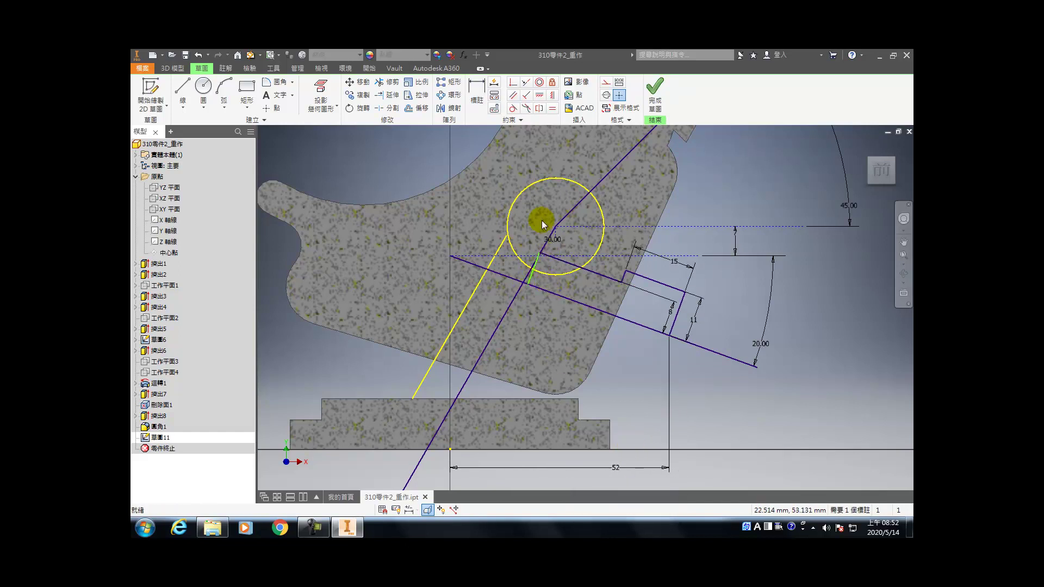
- Finish the sketch and revolve the stepped profile a full turn around the 20° inclined line
left_click(657, 104)
key("r")
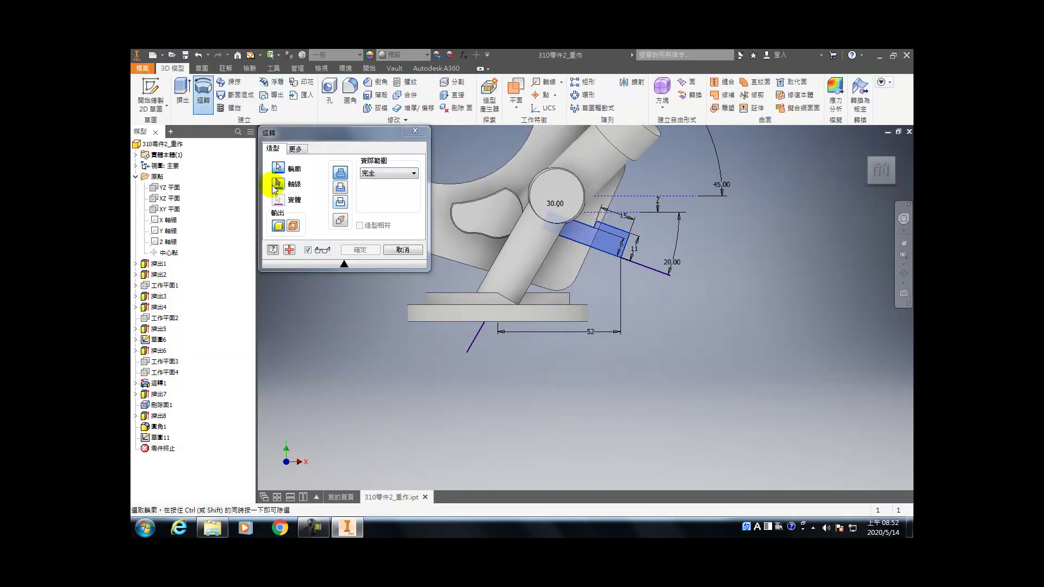
left_click(278, 183)
left_click(597, 250)
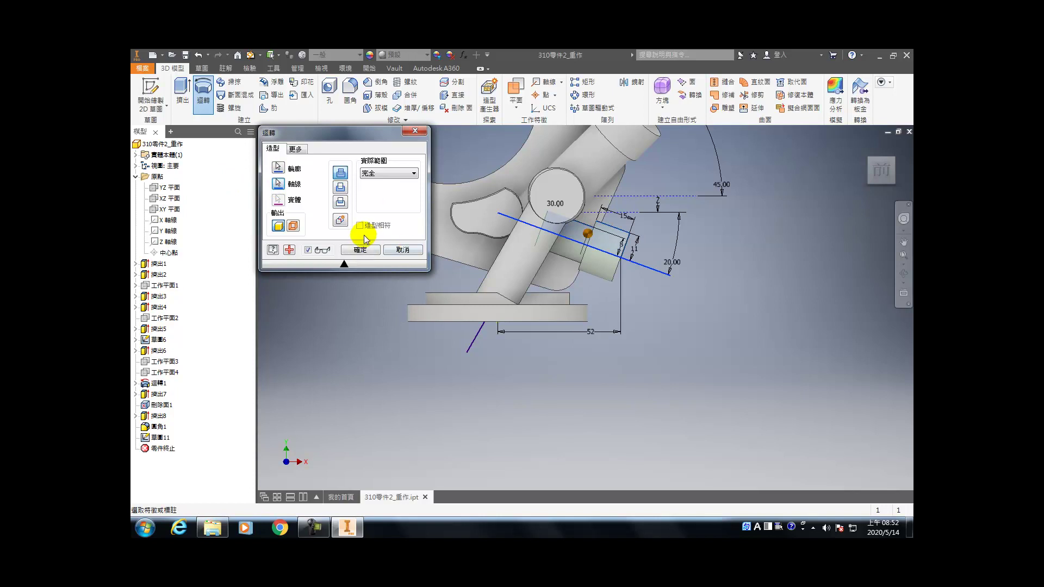
left_click(351, 256)
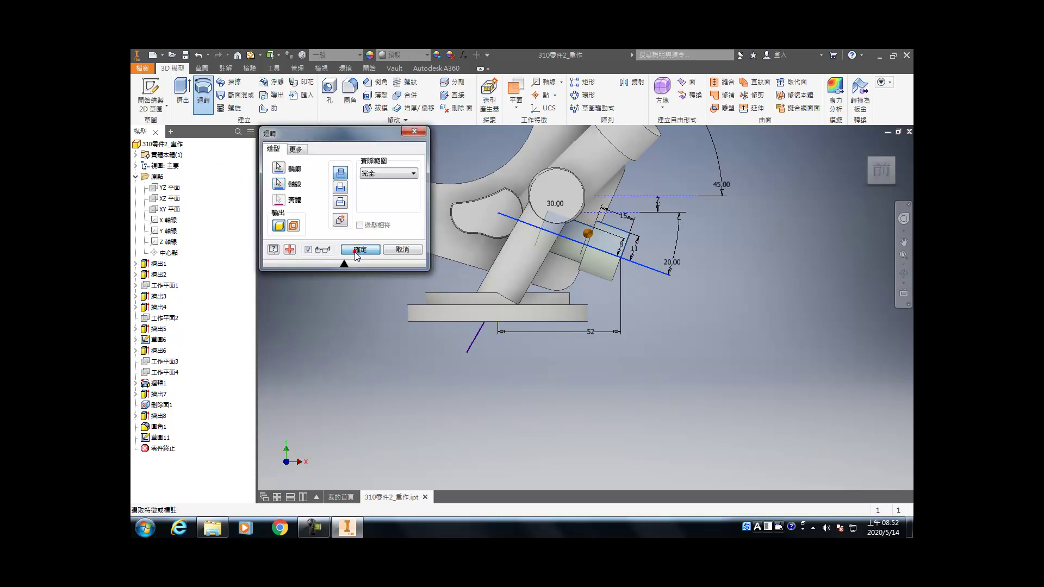
- Hide the shared sketch 草圖6 that still shows over the solid
middle_click_drag(560, 298, 538, 261, "shift")
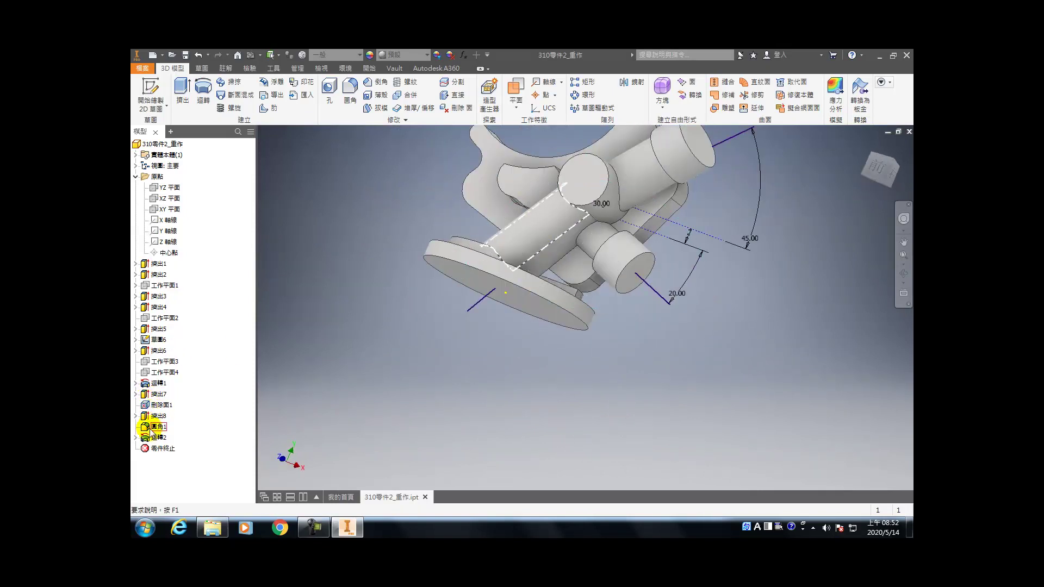
right_click(147, 344)
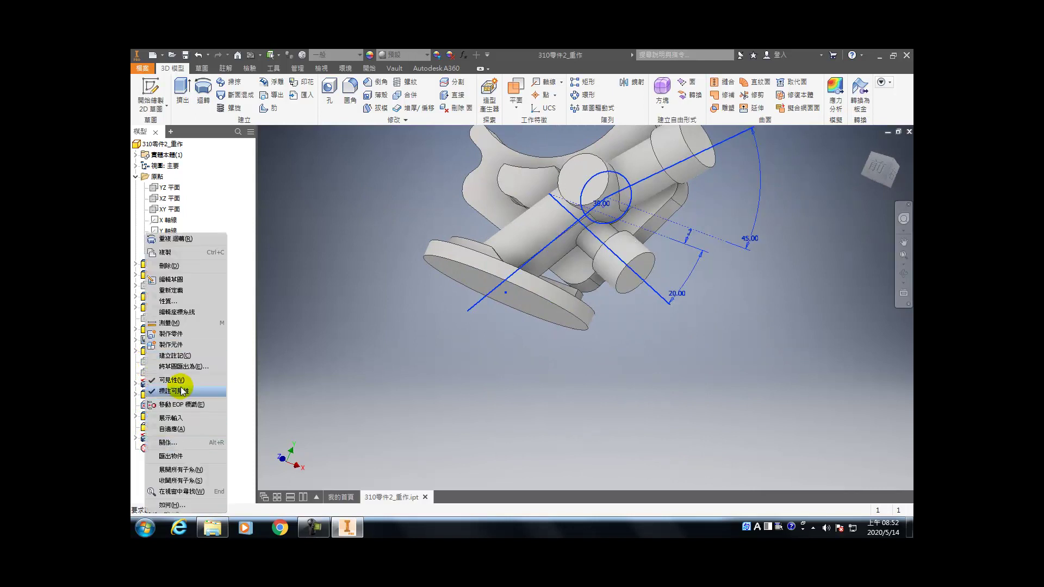
left_click(185, 390)
left_click(864, 146)
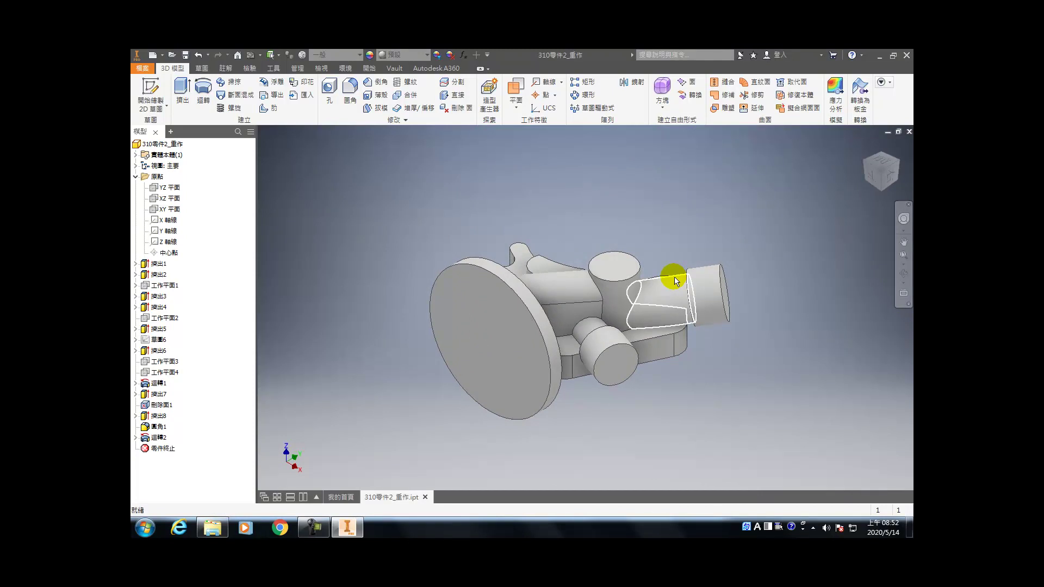
- Start a new sketch on the large flat back face of the curved plate
key("F4")
left_click_drag(648, 327, 610, 288)
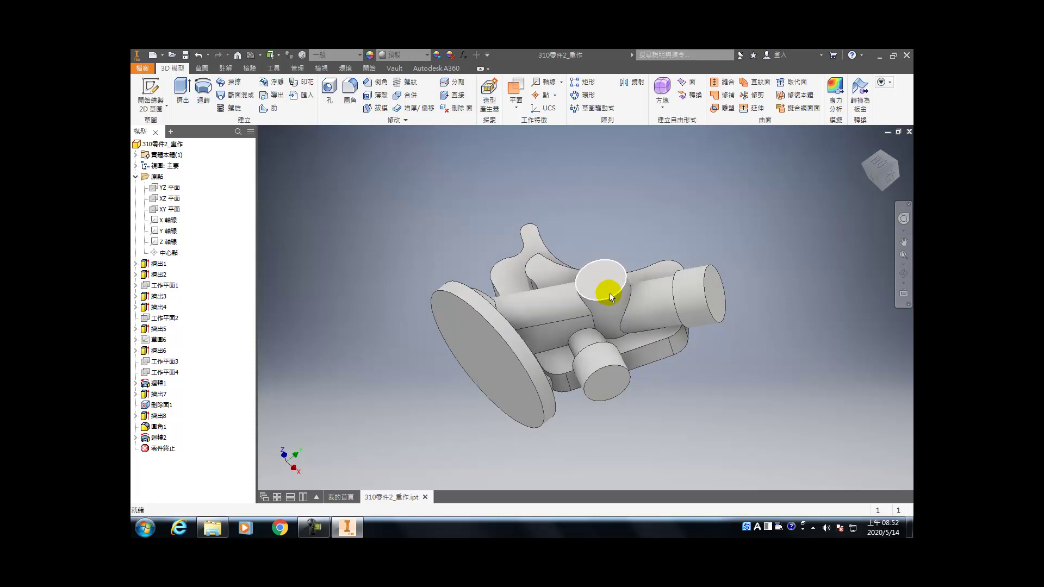
mouse_move(608, 293)
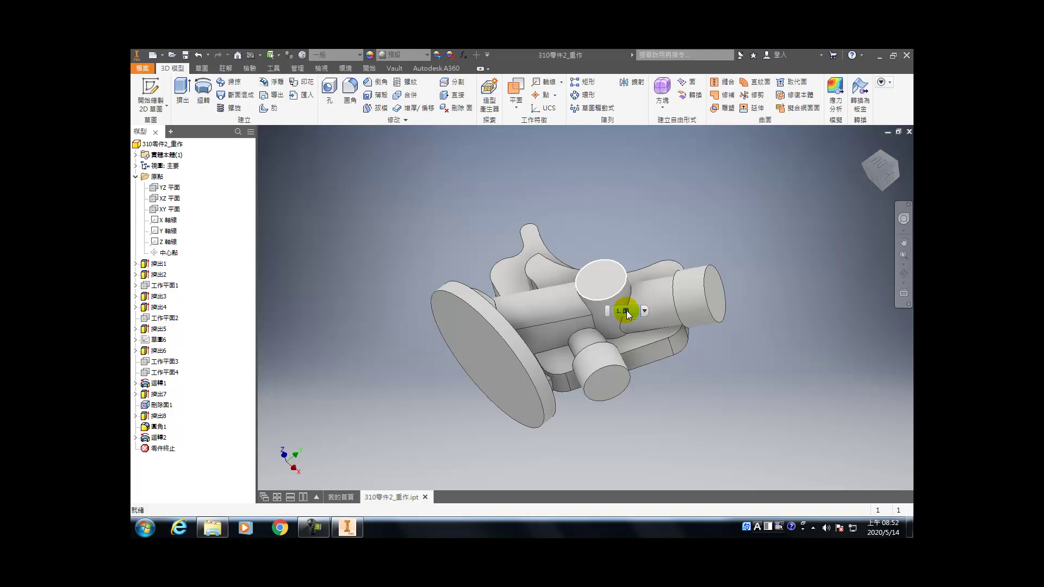
middle_click_drag(655, 308, 549, 227, "shift")
left_click(606, 328)
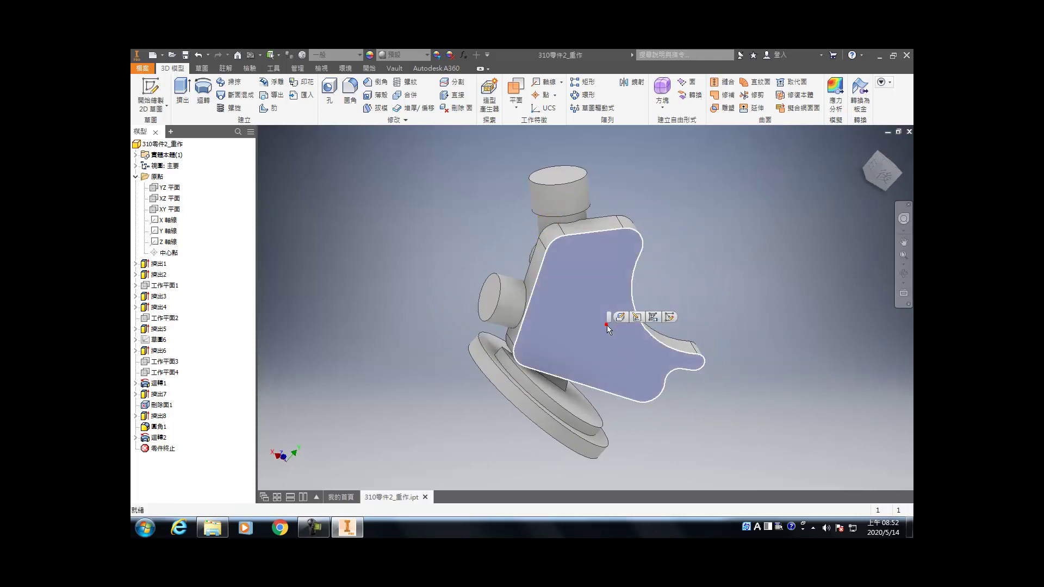
left_click(664, 317)
middle_click_drag(585, 287, 729, 368, "shift")
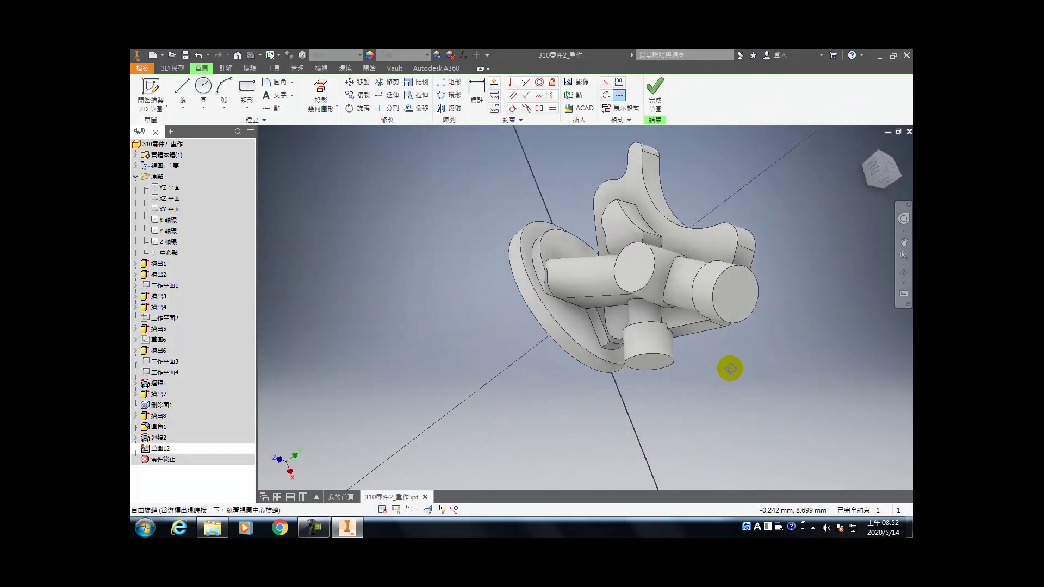
- Project the outlines of the small raised boss face and the plate's back face into the sketch
left_click(319, 93)
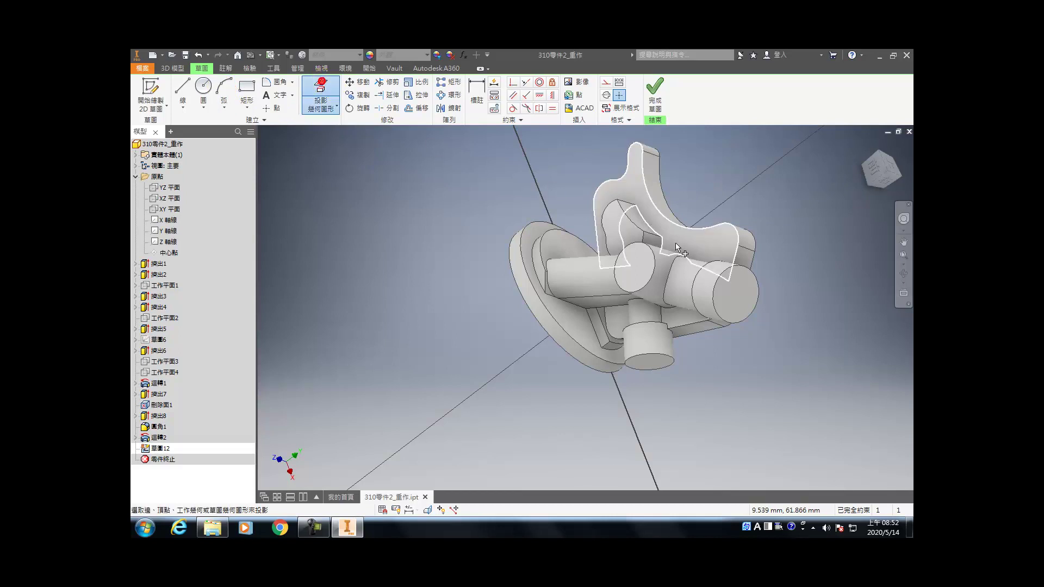
left_click(639, 238)
middle_click_drag(705, 236, 651, 226, "shift")
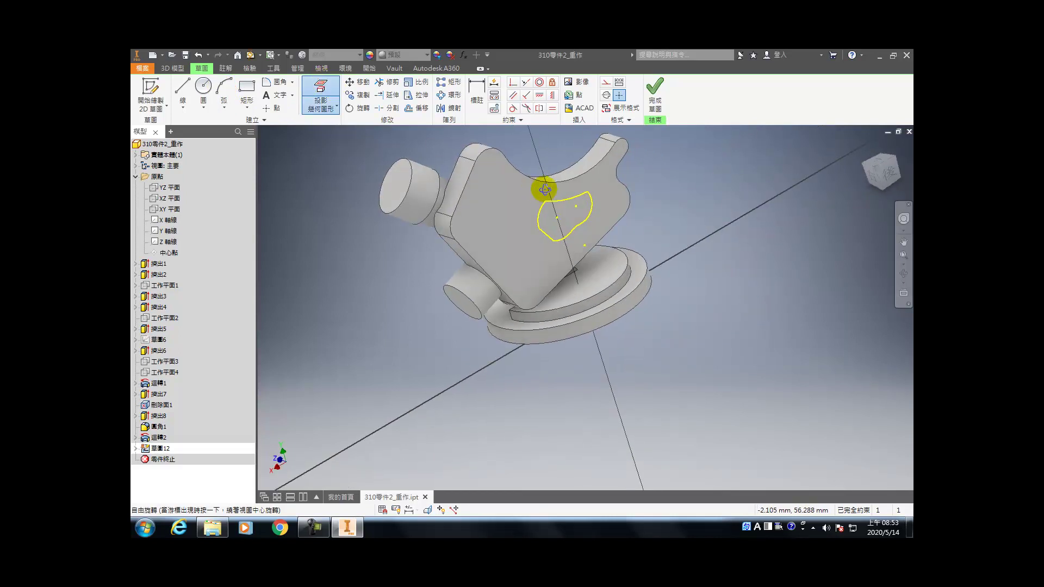
left_click(889, 178)
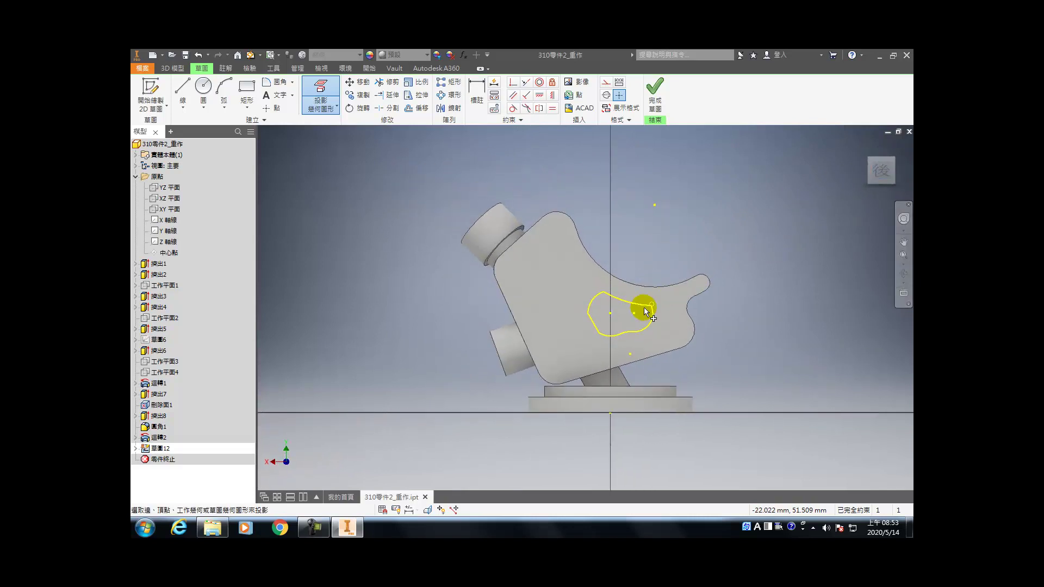
scroll(625, 305, "up", 6)
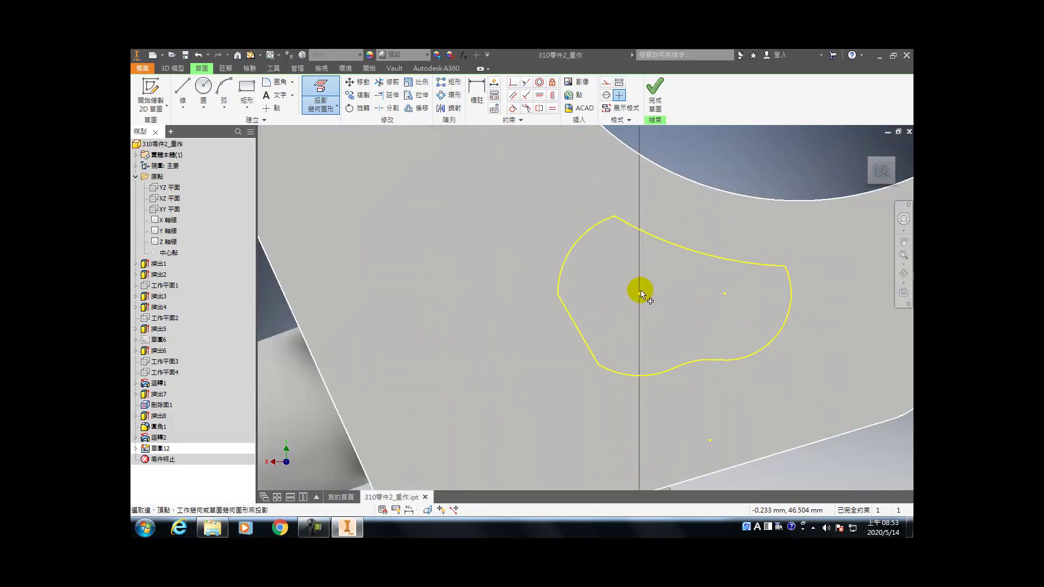
left_click(611, 278)
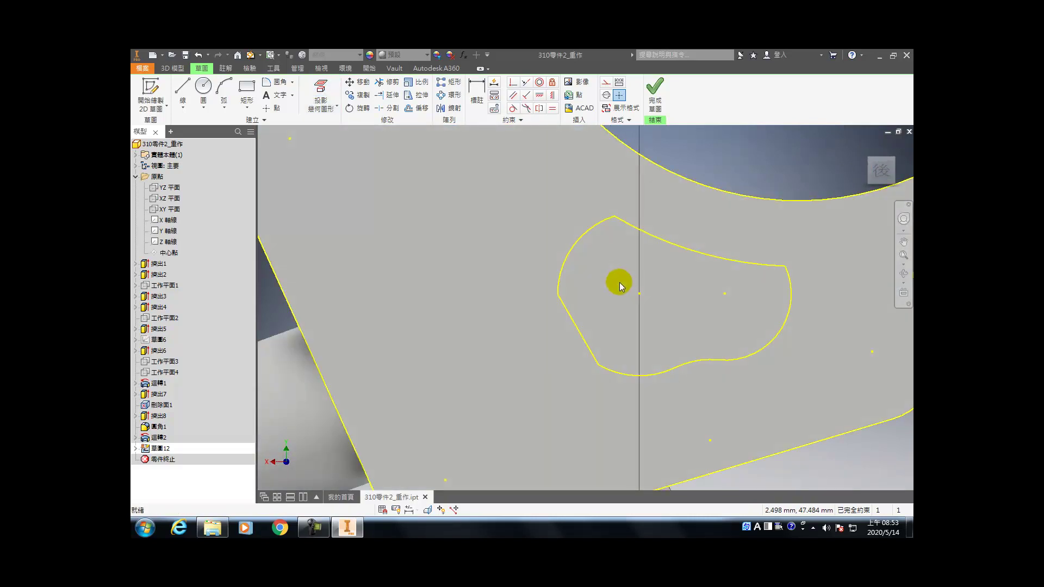
- Draw a 12 mm circle centred on the projected boss arc's centre point on the vertical axis, and finish the sketch
key("c")
left_click(638, 293)
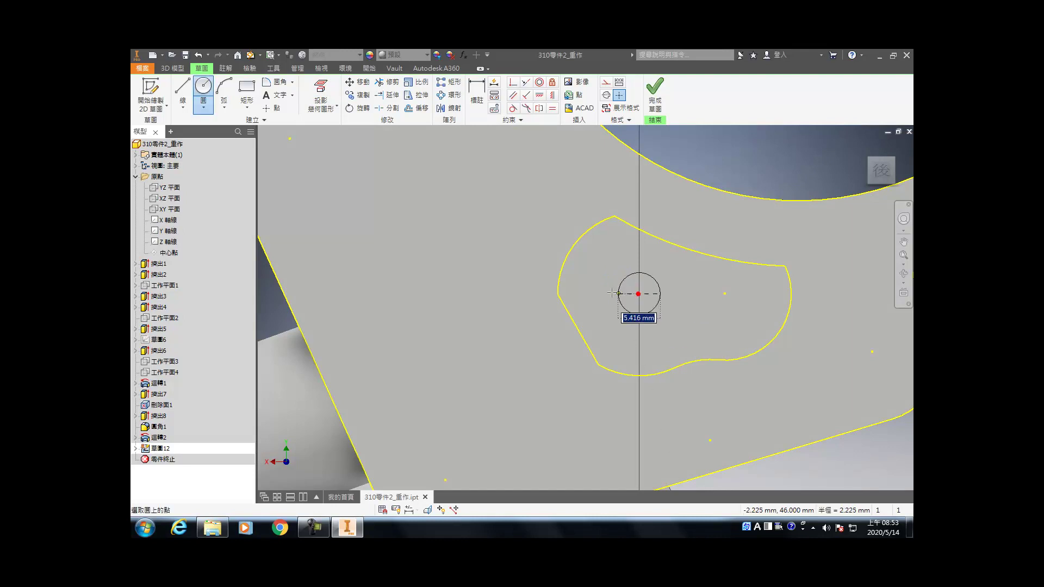
left_click(607, 292)
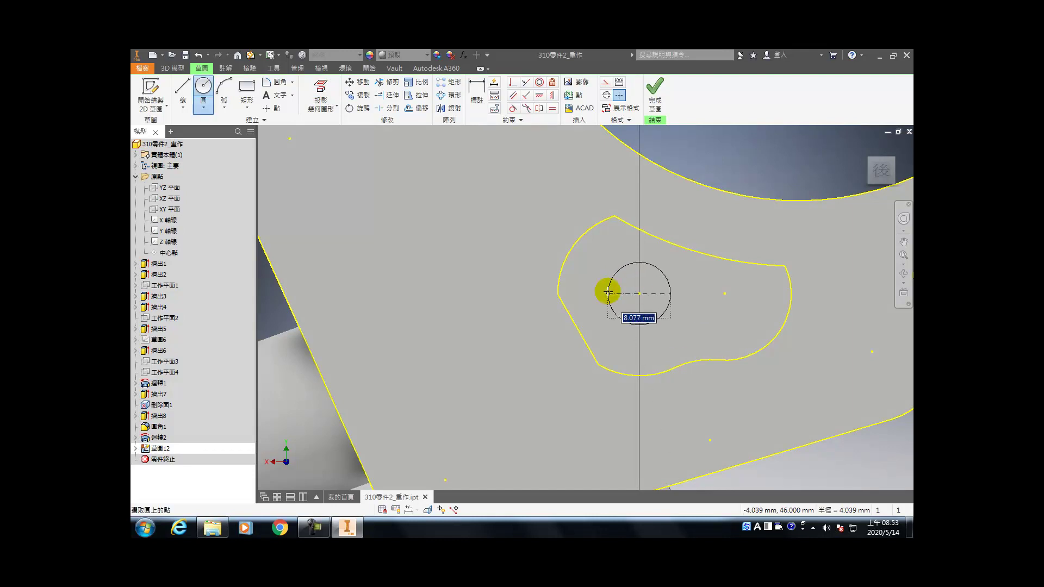
type("12")
key("Return")
left_click(652, 99)
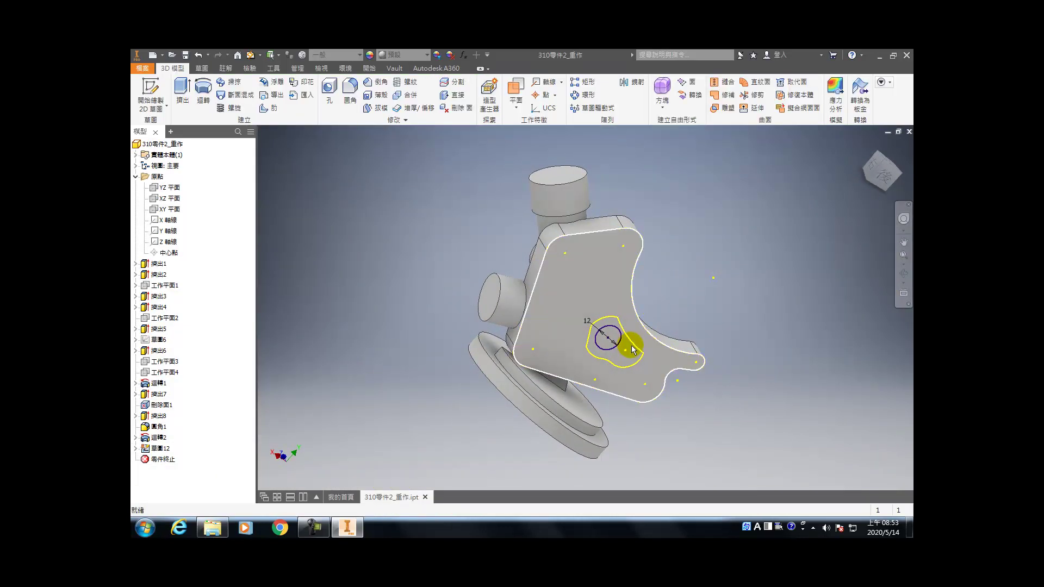
- Set up an extruded cut of the 12 mm circle, 21 mm deep and directed into the body
key("e")
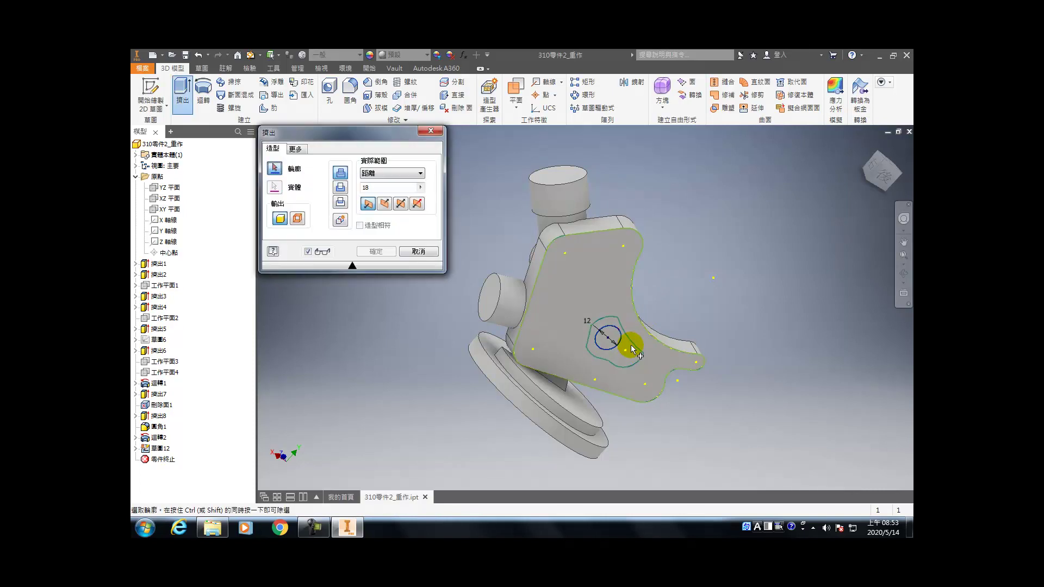
left_click(609, 336)
type("21")
left_click(340, 188)
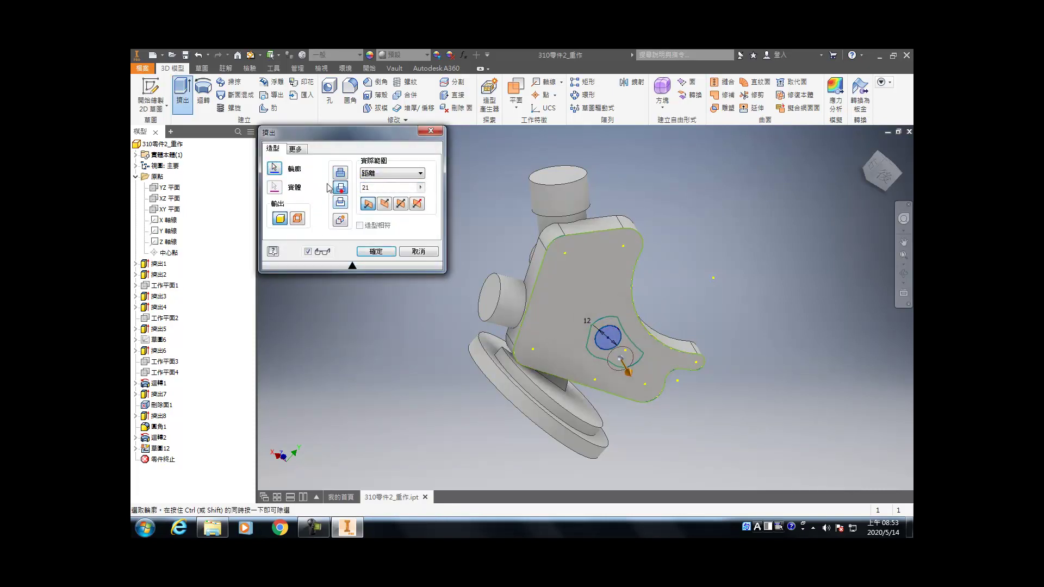
left_click(379, 205)
- Give the cut a taper angle of -2 degrees and create it
left_click(295, 148)
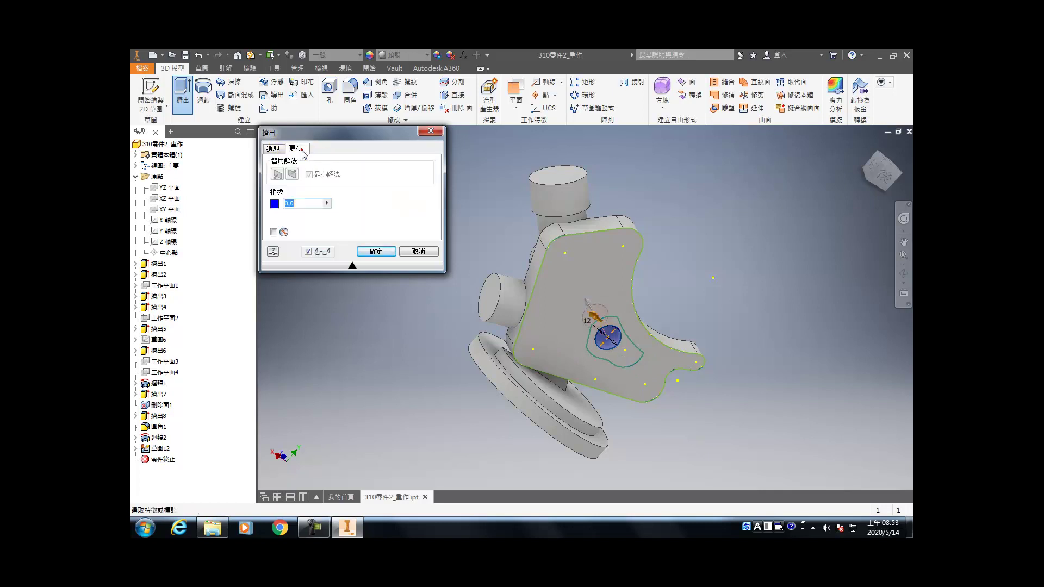
left_click(307, 203)
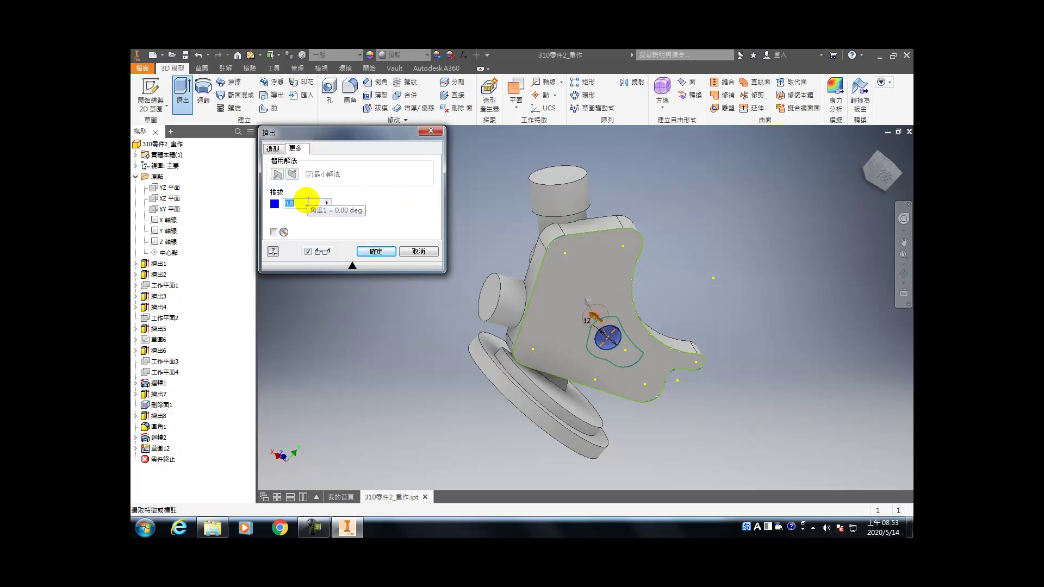
type("2")
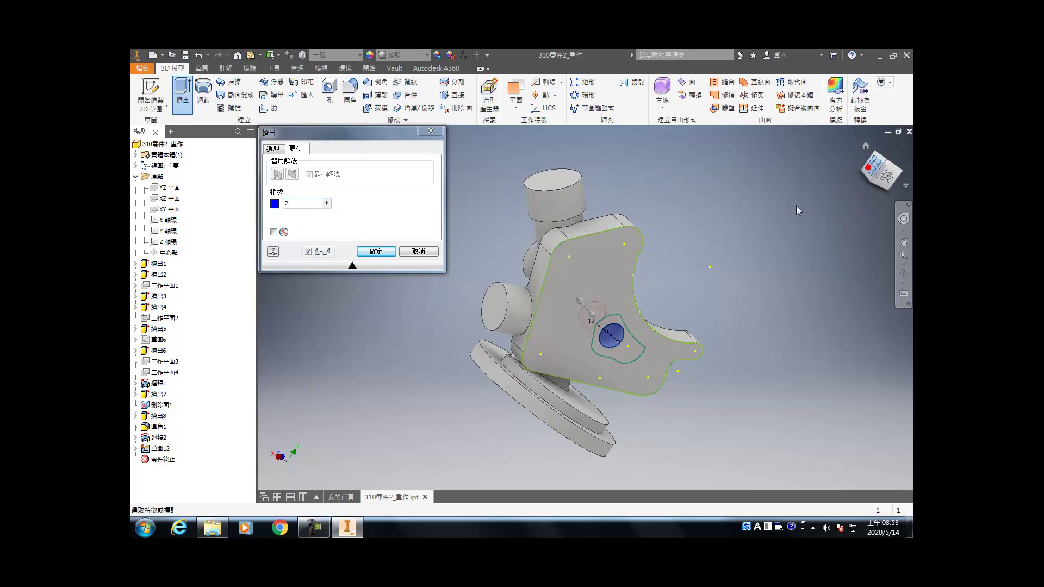
left_click_drag(303, 202, 238, 210)
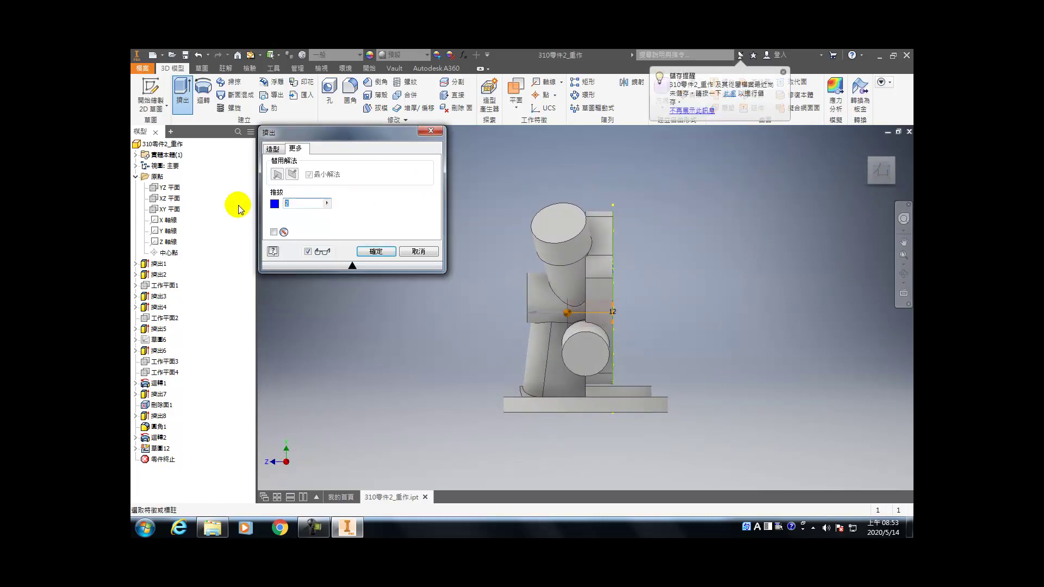
type("-2")
key("Return")
- Start another sketch on the plate's flat back face beside the tapered hole
key("F4")
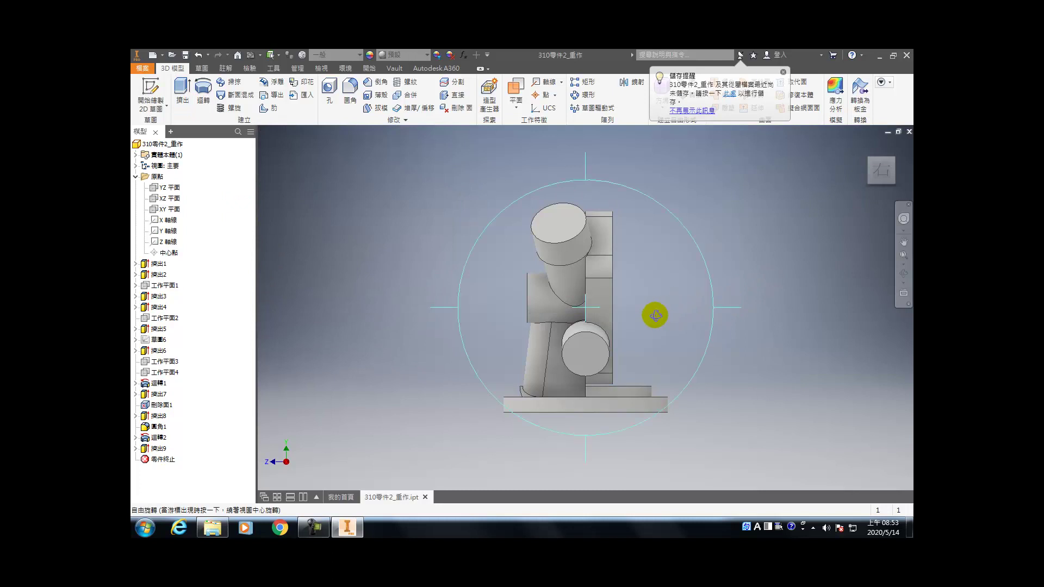
left_click_drag(597, 308, 583, 309)
left_click_drag(597, 381, 798, 465)
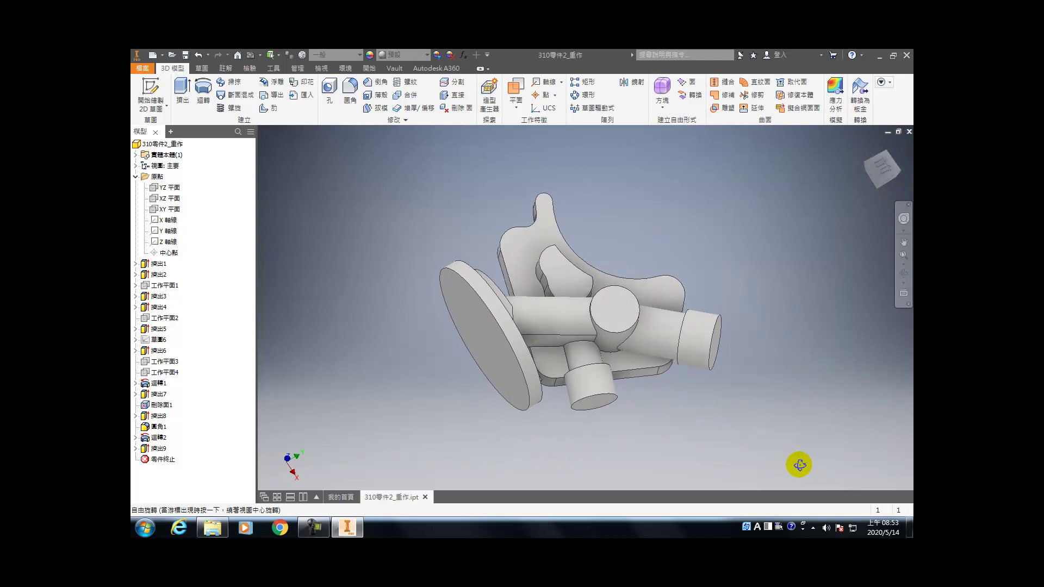
left_click_drag(798, 464, 613, 392)
key("Escape")
left_click(640, 339)
left_click(655, 334)
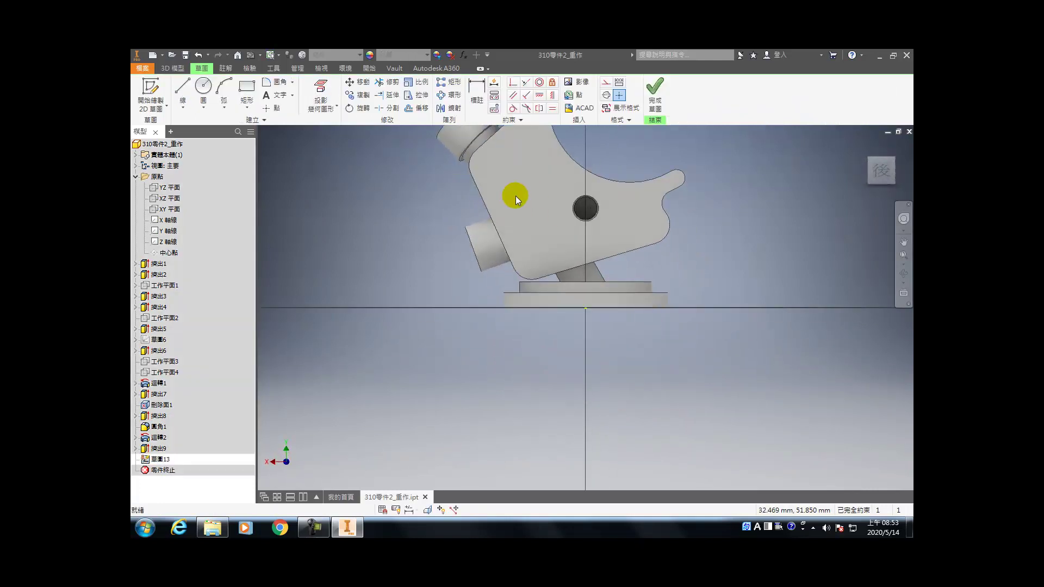
- Project the plate's upper rounded corner arc and the rounded corner arc below the hooked tip into the sketch
left_click(333, 86)
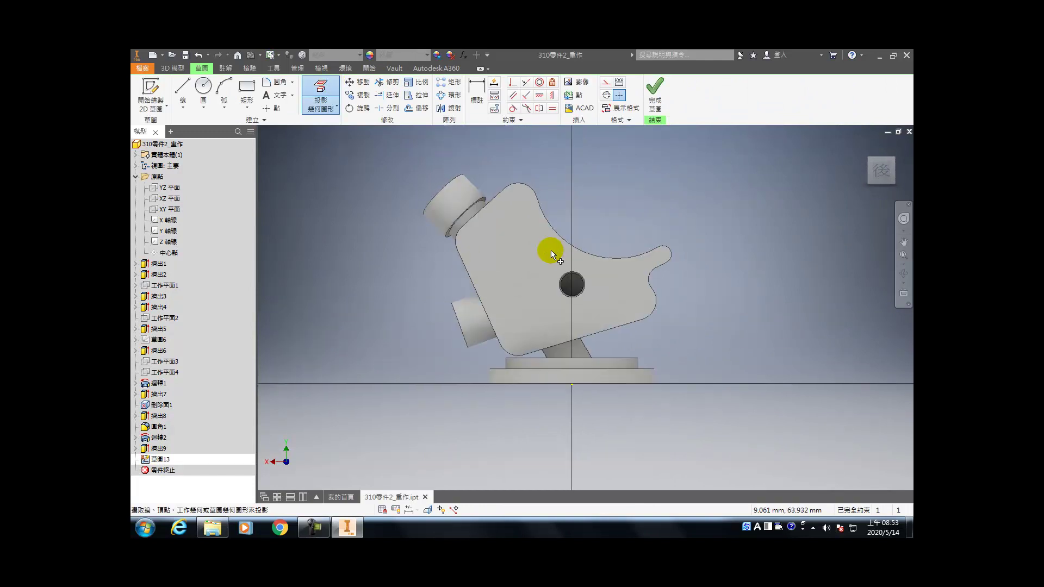
left_click(521, 180)
left_click(654, 303)
left_click(650, 277)
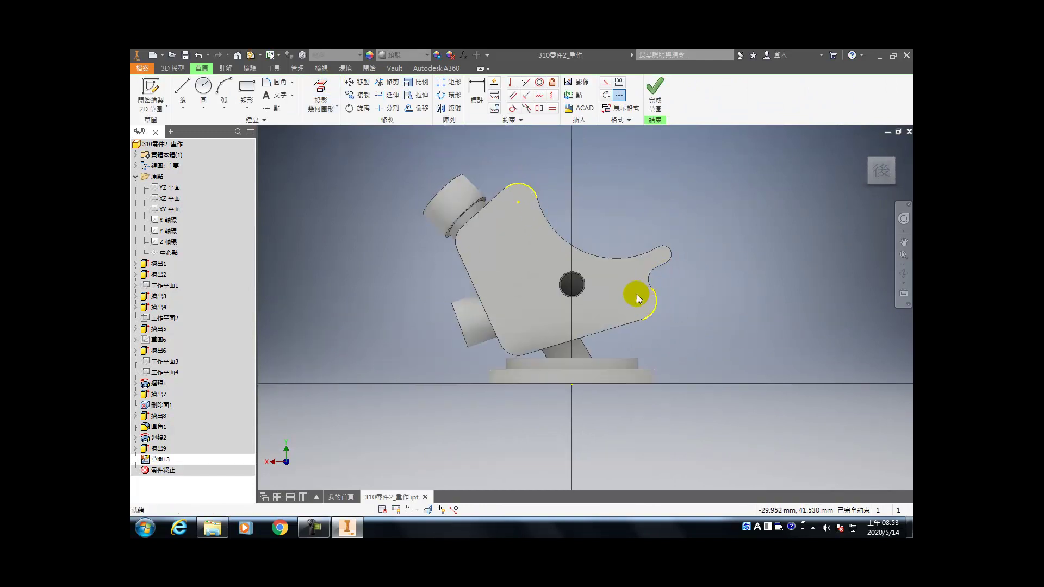
- Draw a 9 mm circle centred on each of the two projected corner arcs of the plate
key("c")
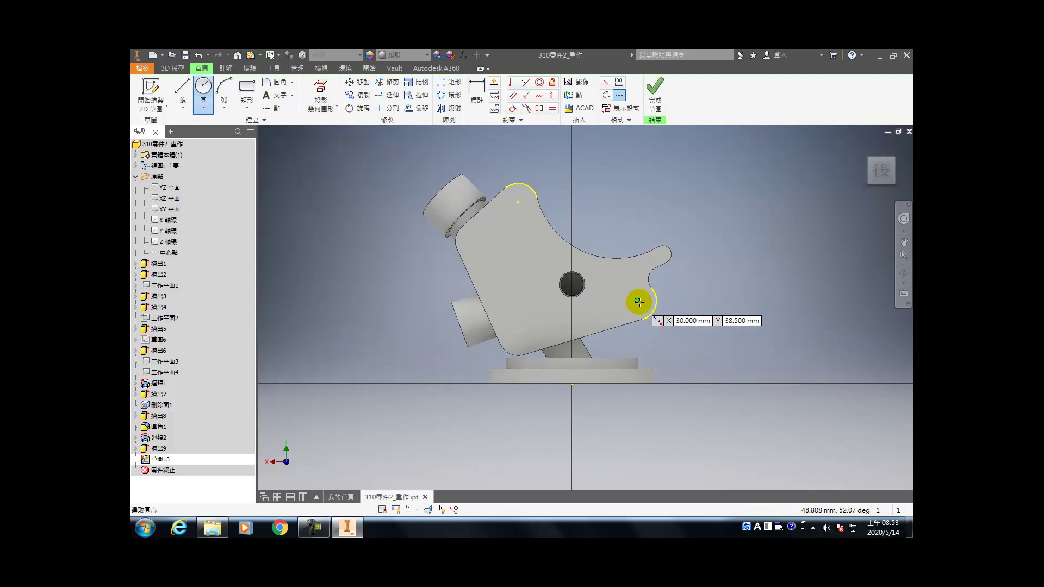
left_click(636, 301)
type("9")
key("Return")
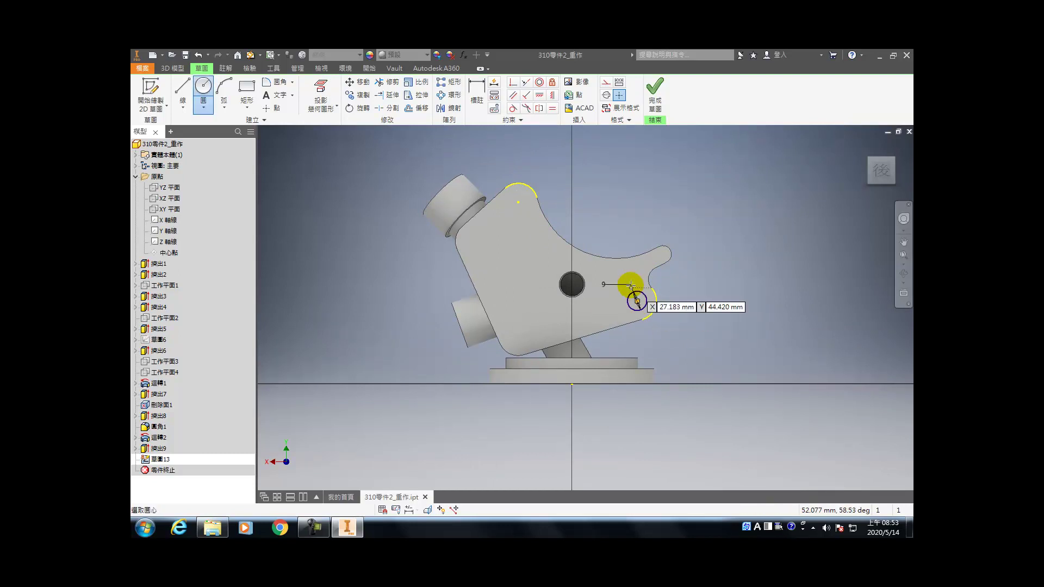
left_click(518, 203)
type("9")
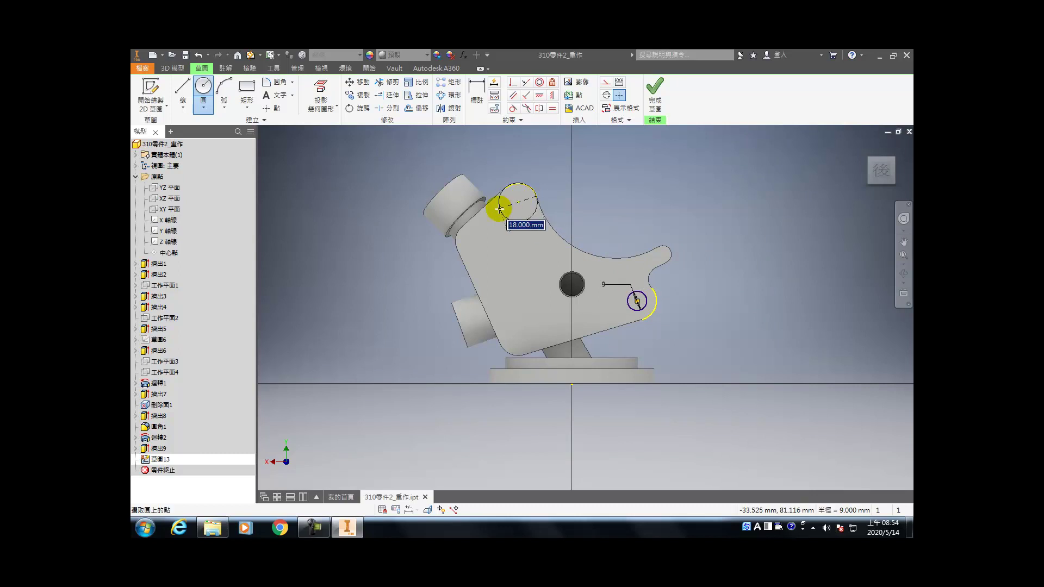
key("Return")
key("Escape")
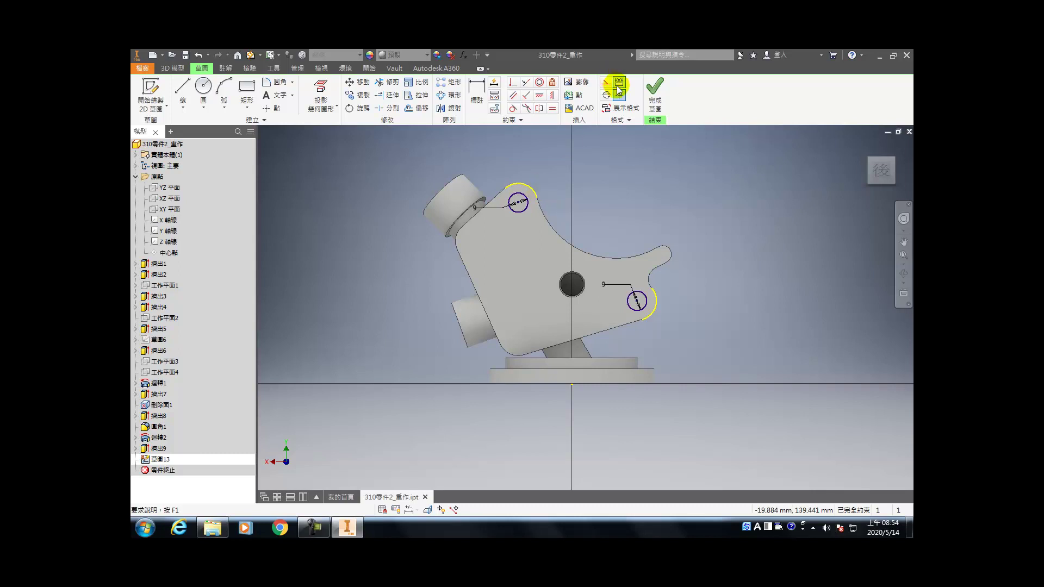
- Set up an extruded cut of both 9 mm circles into the plate with the extent set to 全部 (All)
key("e")
left_click(567, 262)
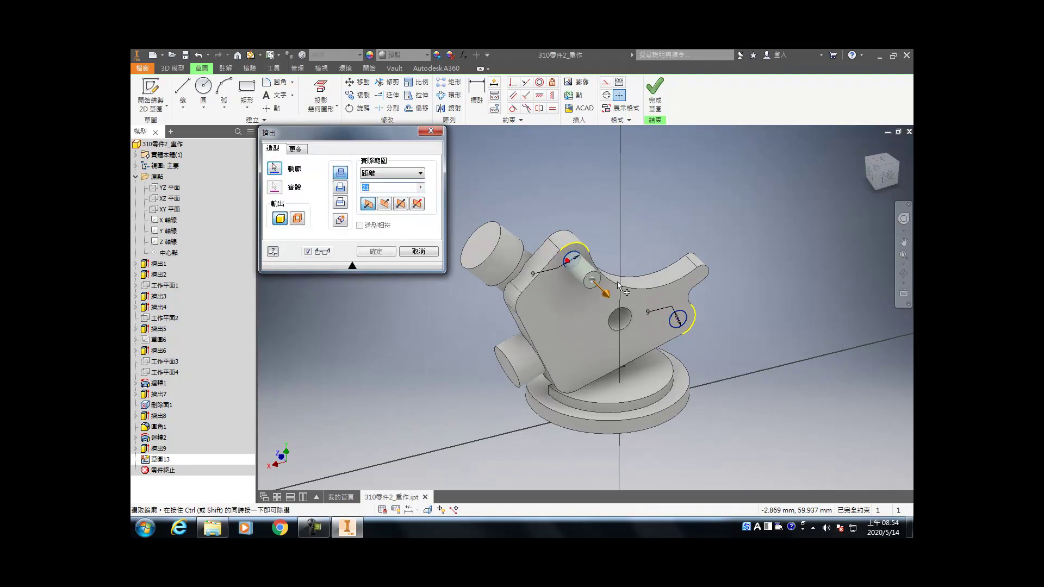
left_click(677, 319)
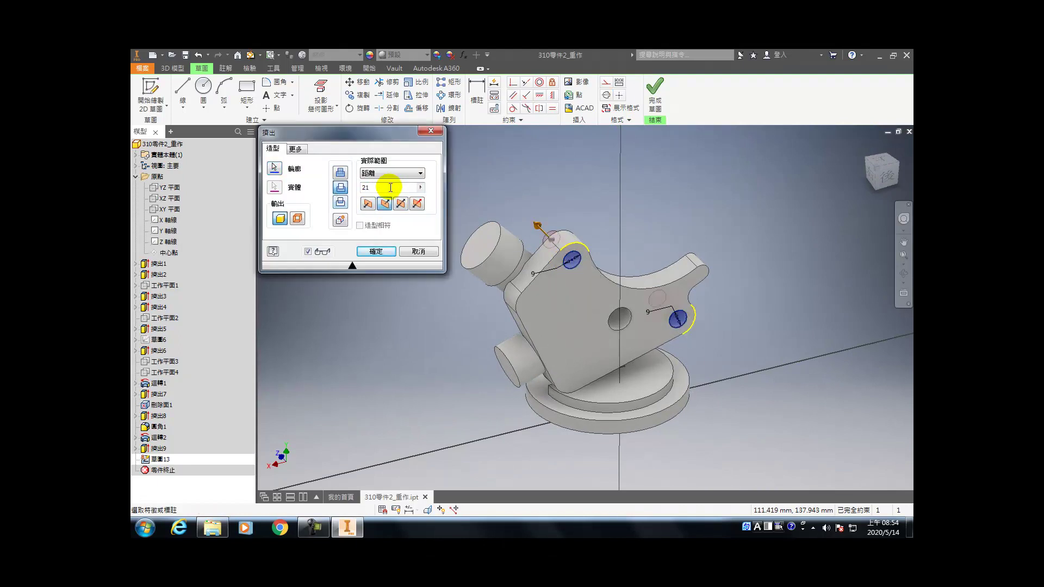
double_click(380, 186)
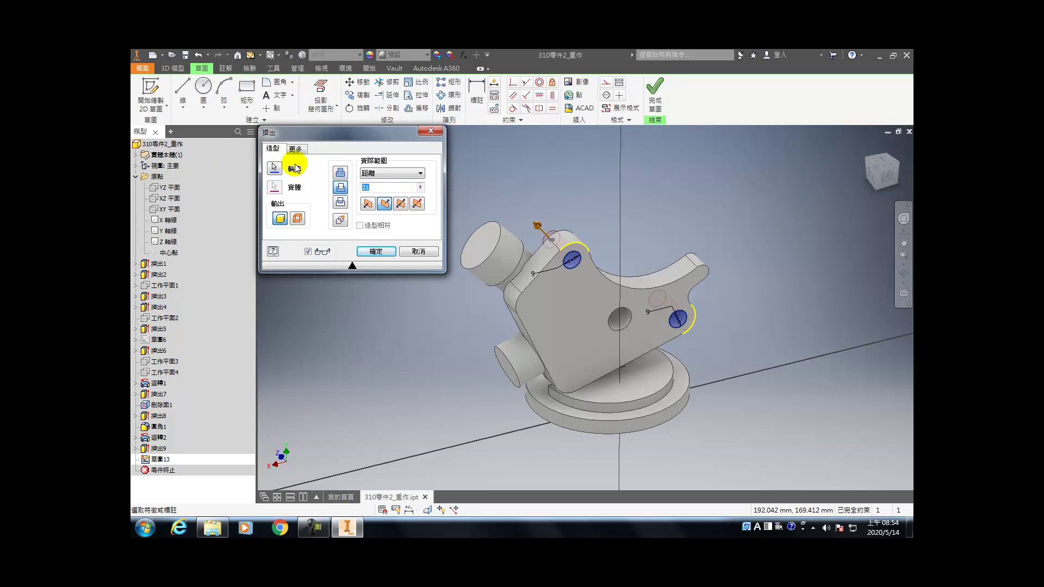
left_click(381, 173)
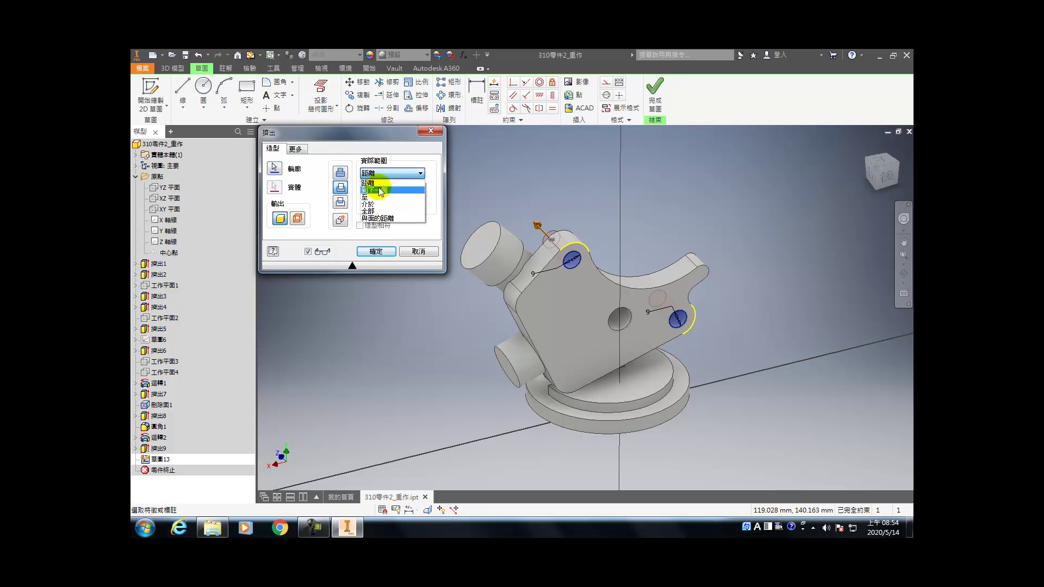
left_click(374, 211)
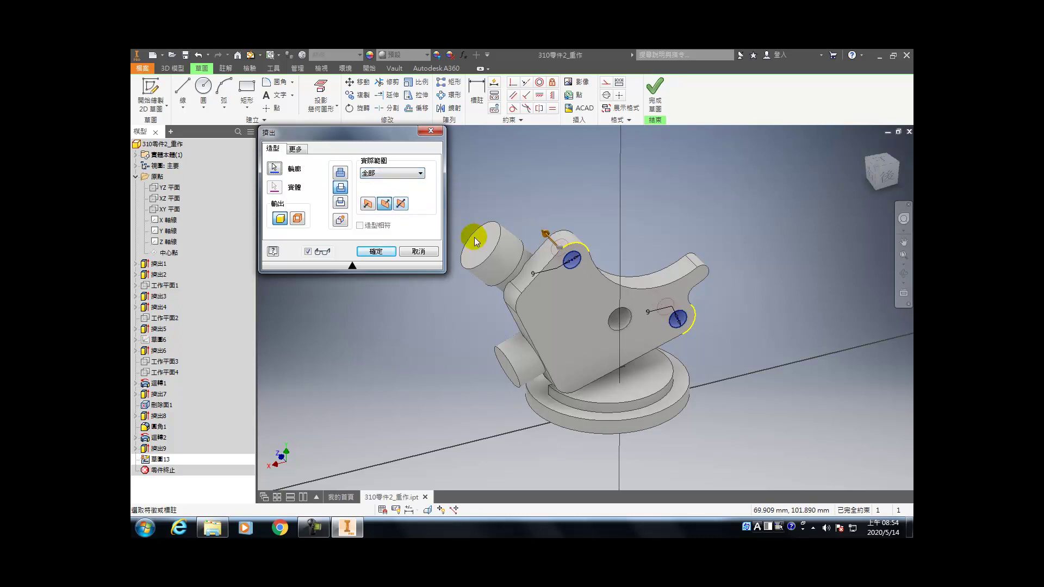
- Give the cut of the two 9 mm holes a taper angle of -2 degrees and create it
left_click(295, 149)
left_click(292, 202)
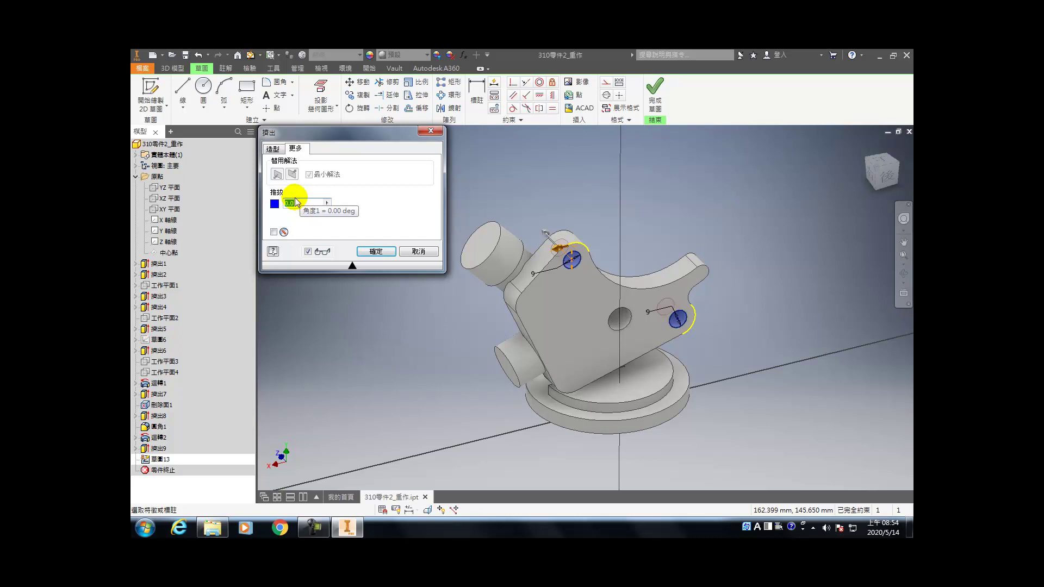
left_click(871, 180)
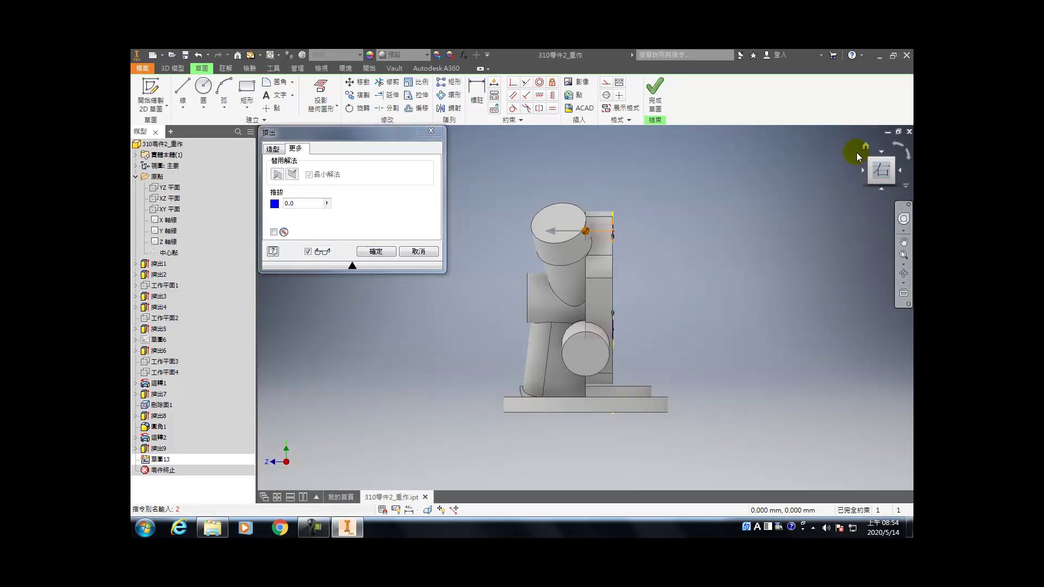
double_click(303, 203)
type("-2")
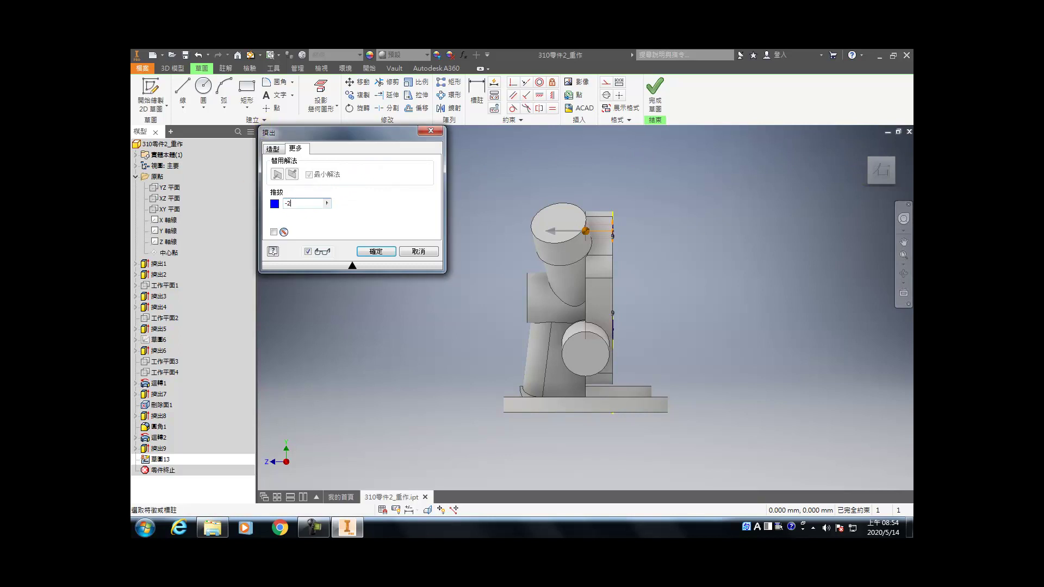
left_click(363, 250)
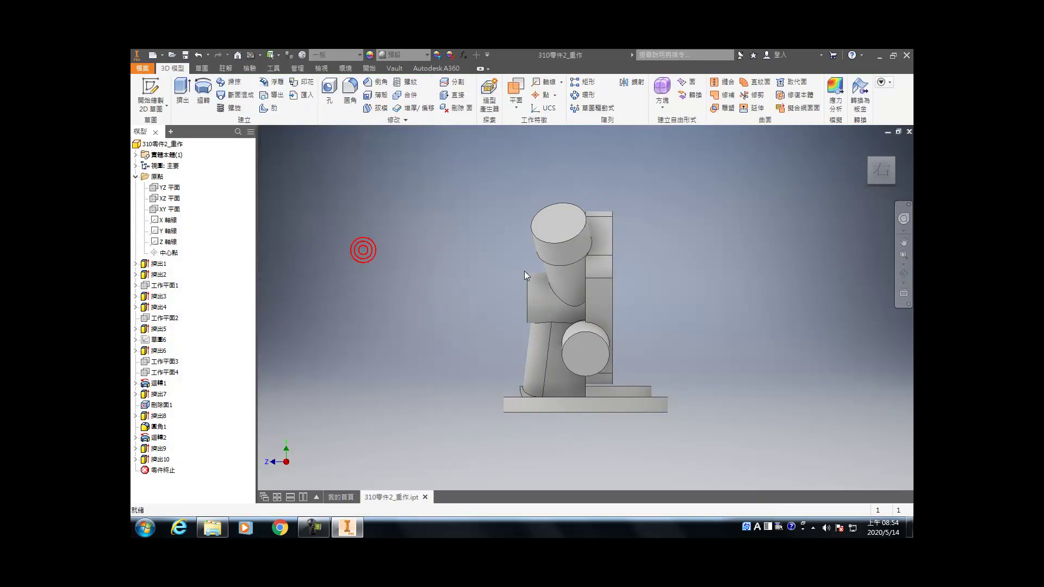
- Start a sketch on the plate's flat back face and project the end circle of the horizontal cylindrical boss on the opposite side
key("F4")
left_click_drag(601, 296, 551, 313)
left_click(551, 314)
left_click(614, 304)
key("F4")
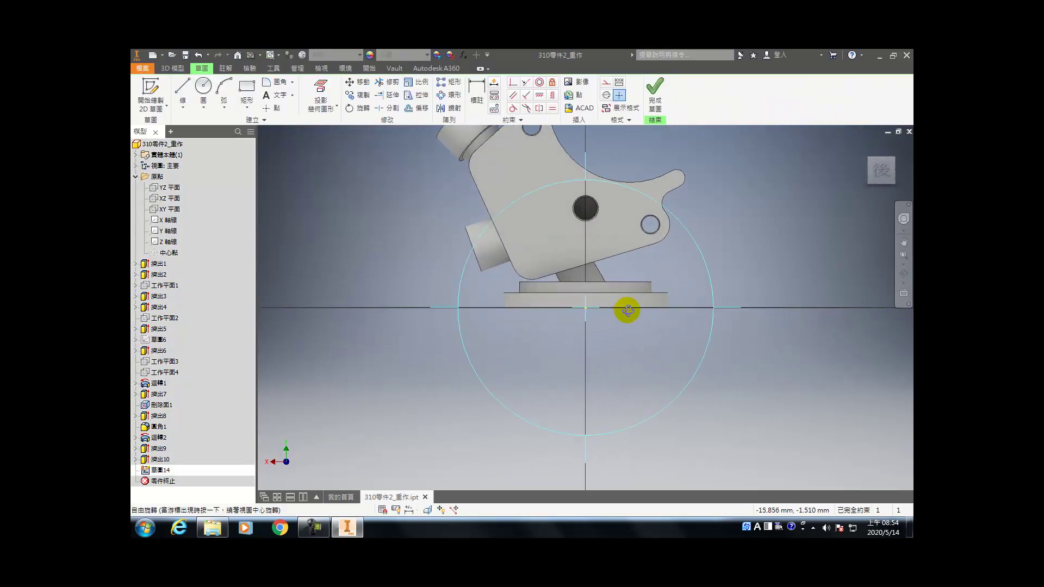
middle_click_drag(603, 296, 728, 359, "shift")
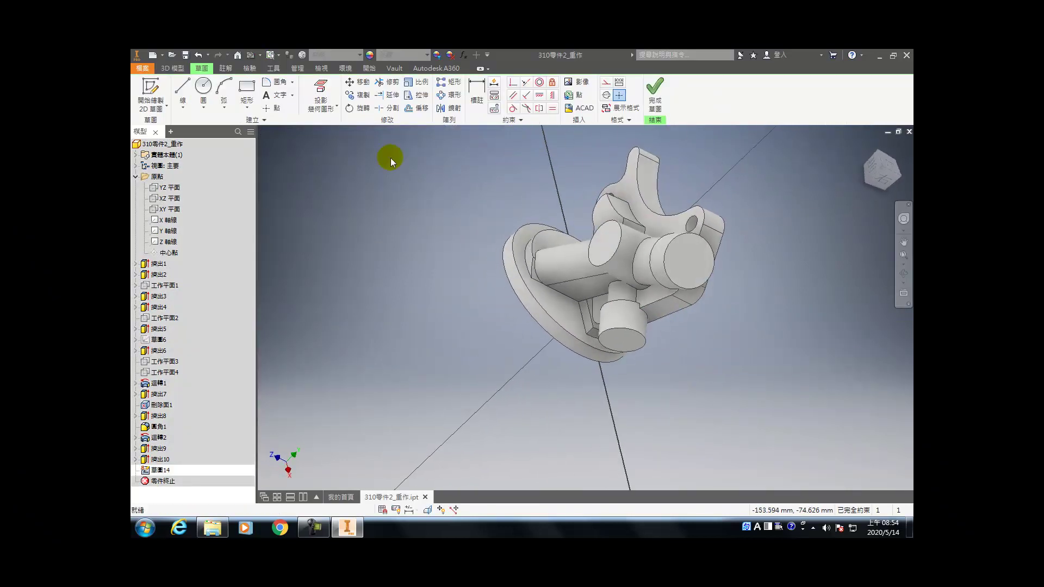
left_click(320, 91)
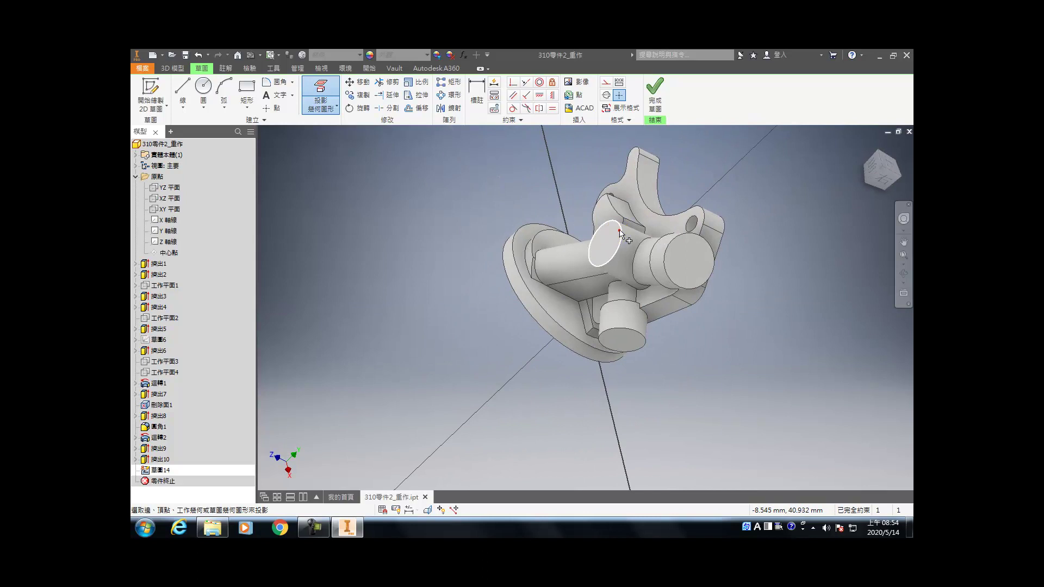
left_click(619, 234)
- Draw a 12 mm circle concentric with the projected boss circle
left_click(888, 181)
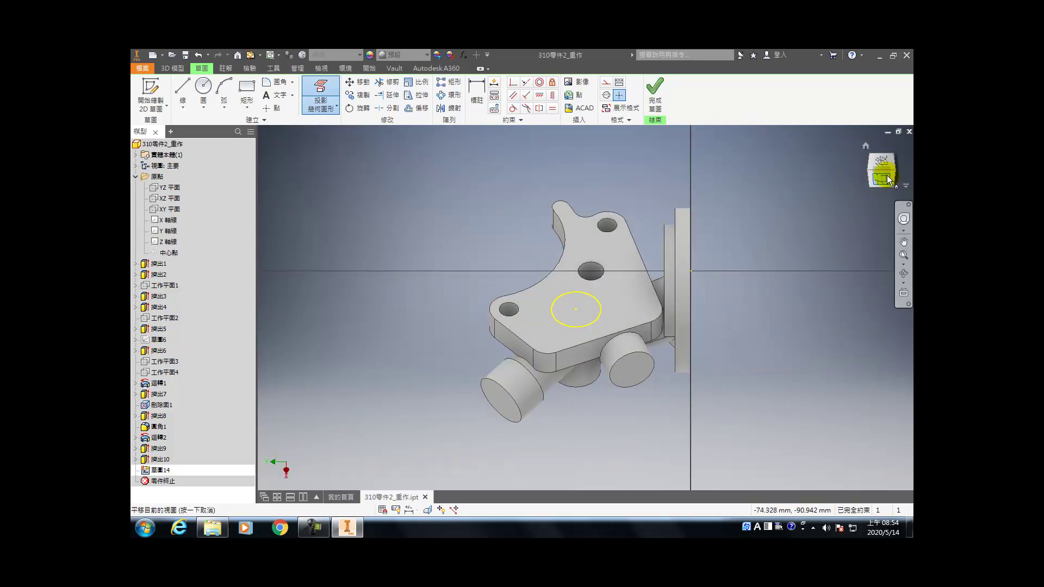
left_click(905, 152)
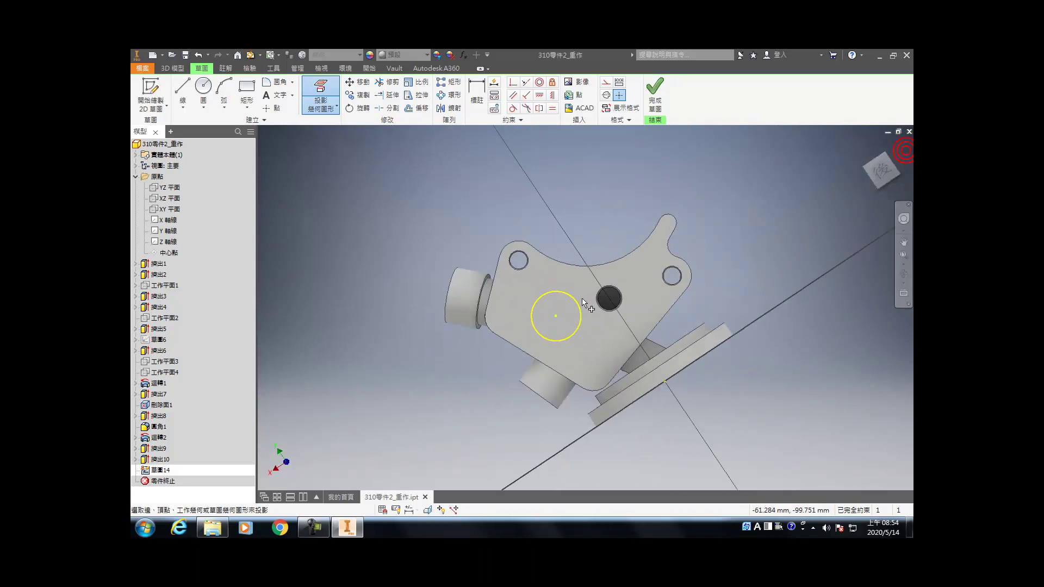
key("c")
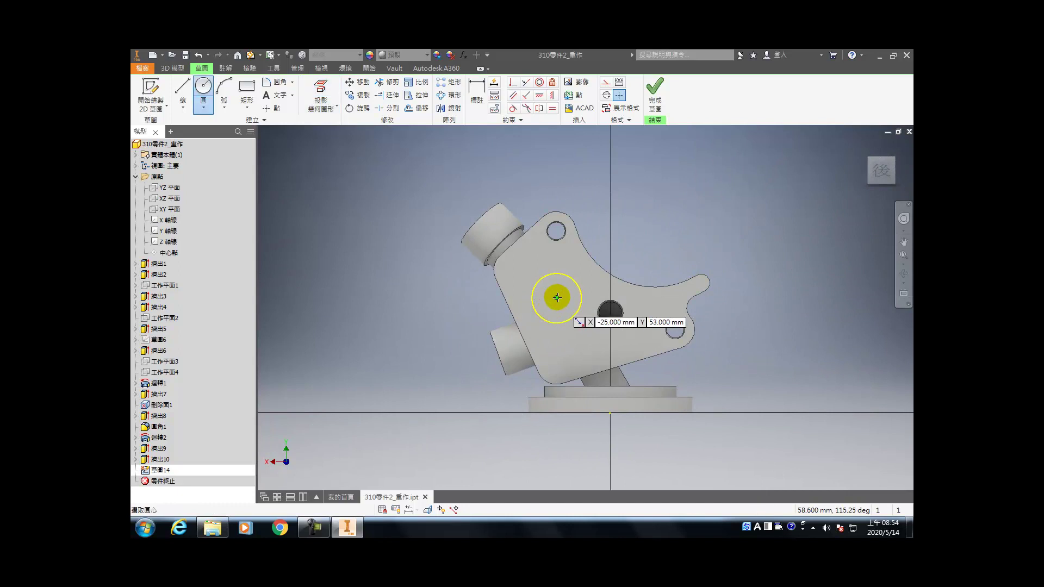
left_click(556, 298)
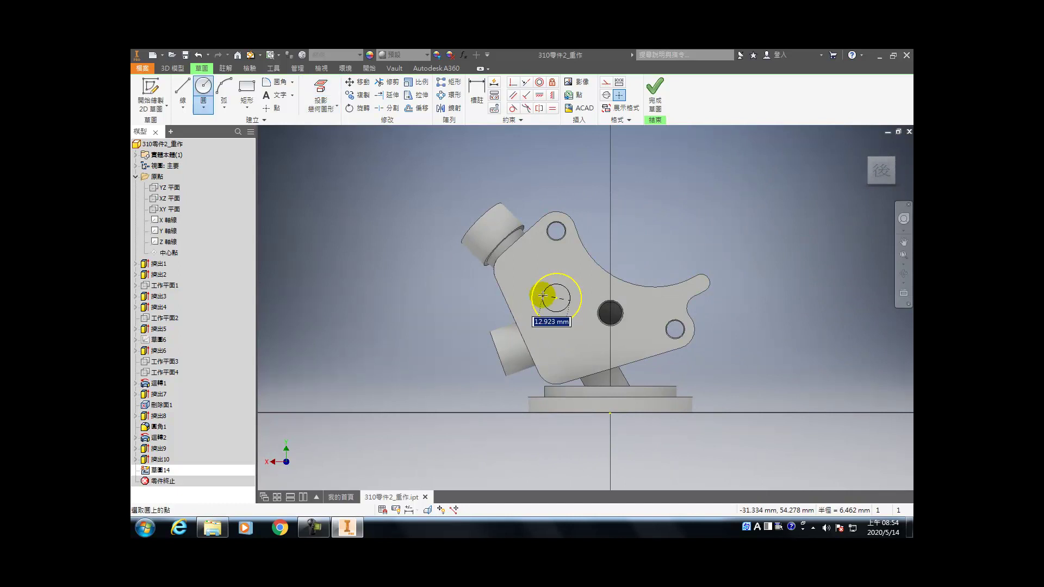
left_click(543, 296)
- Set up an extruded cut of the 12 mm circle by distance, directed through the plate into the boss
key("e")
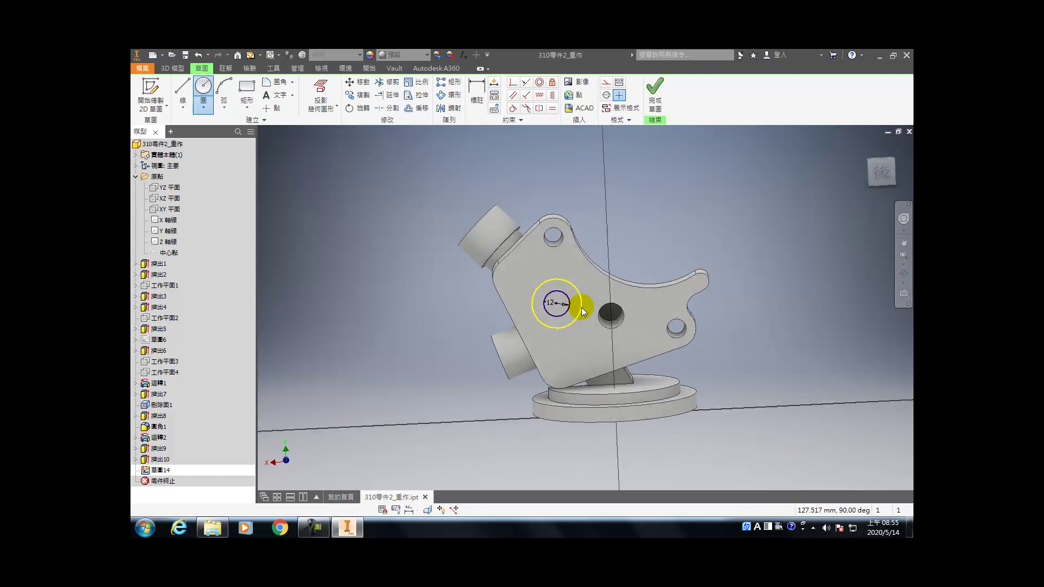
left_click(384, 203)
left_click(302, 147)
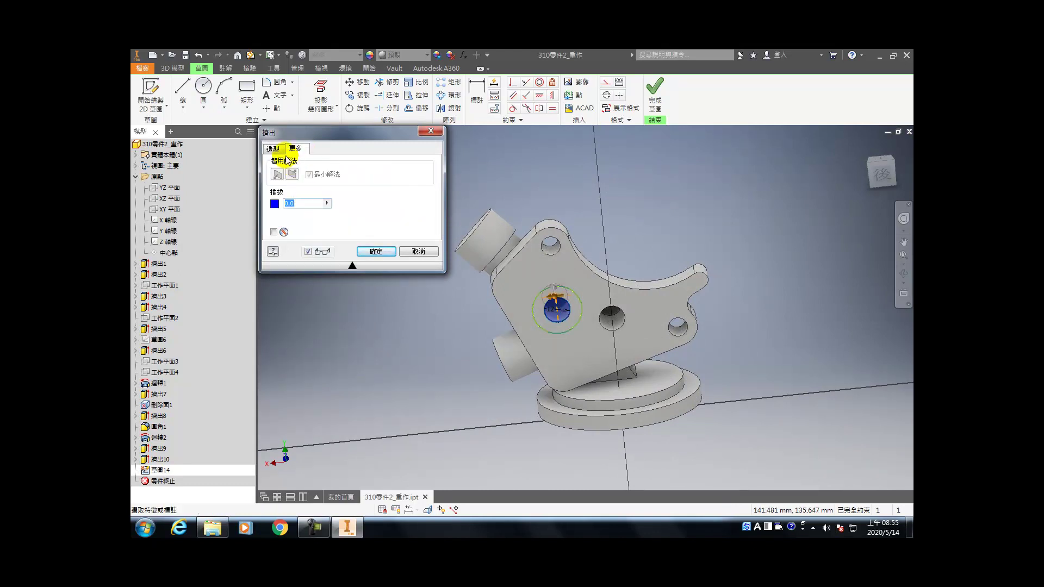
left_click(272, 149)
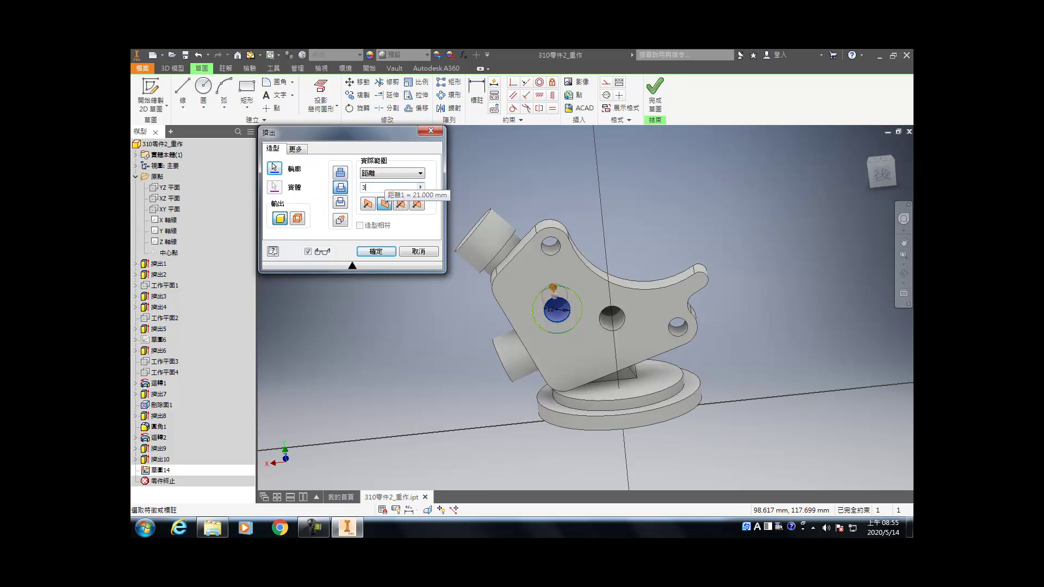
- Apply a -2 degree taper to the boss hole cut and create it
left_click(292, 148)
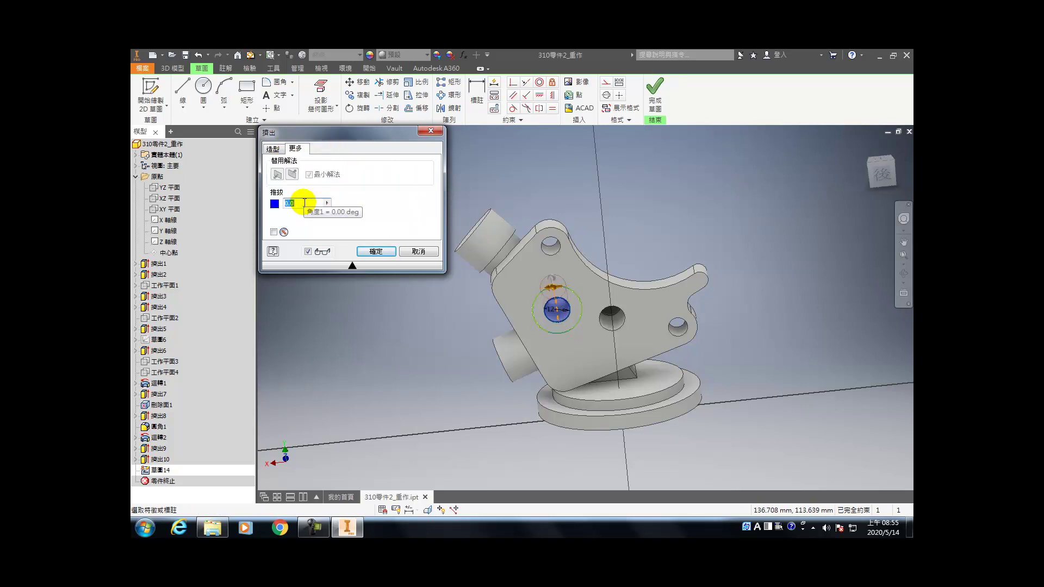
left_click(872, 179)
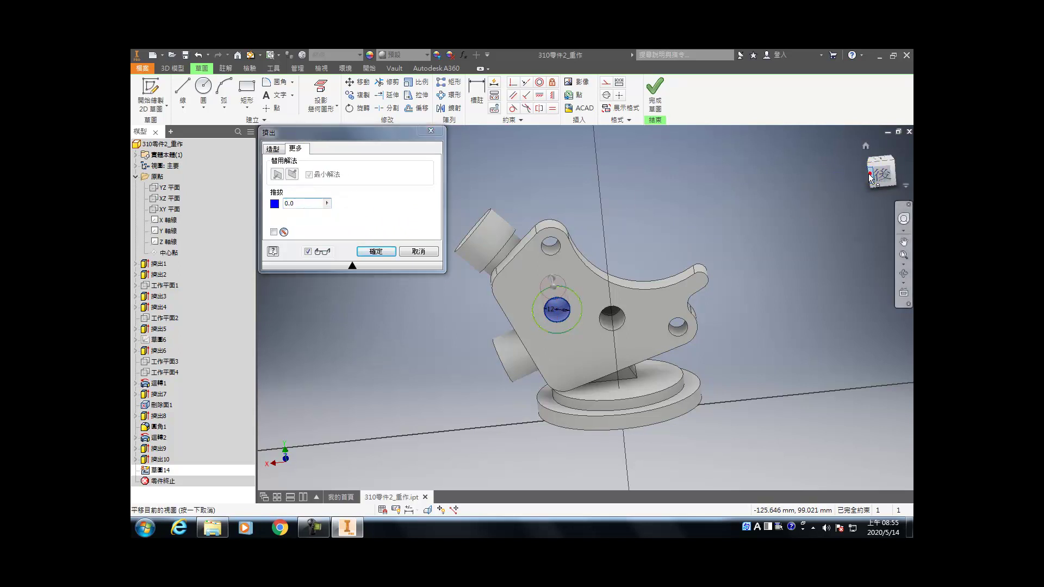
left_click(873, 178)
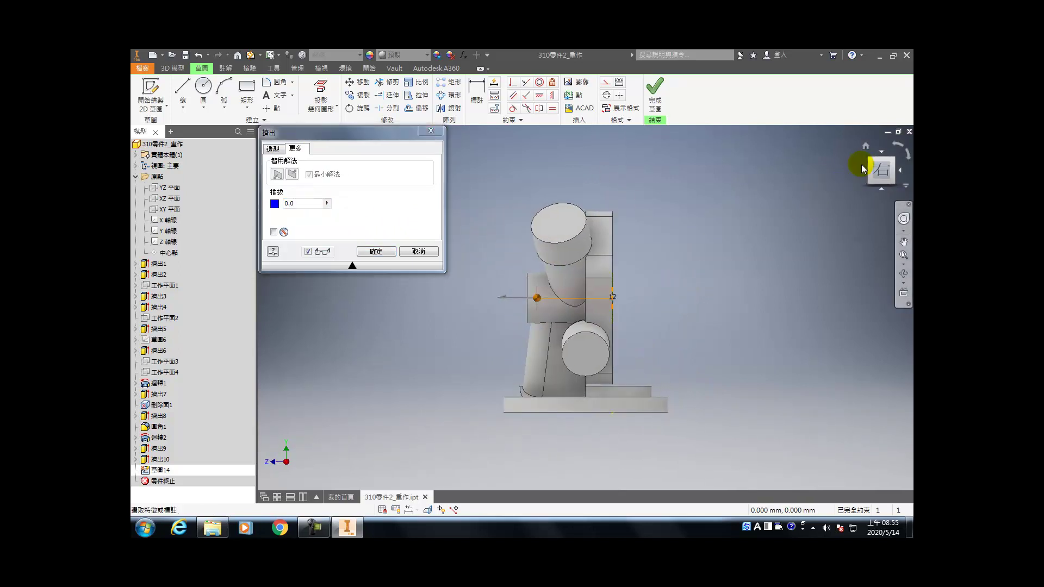
left_click(327, 203)
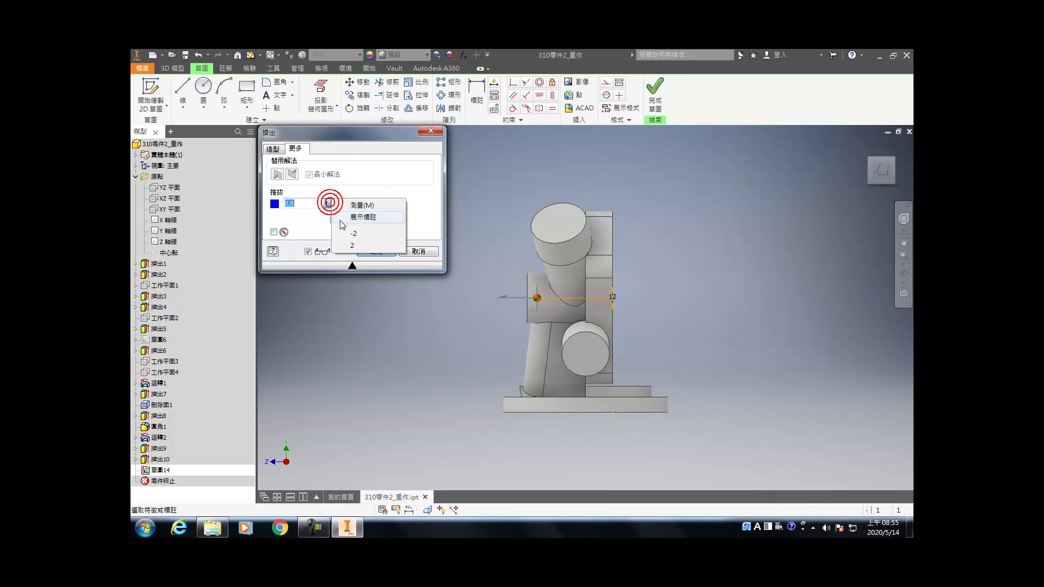
left_click(348, 233)
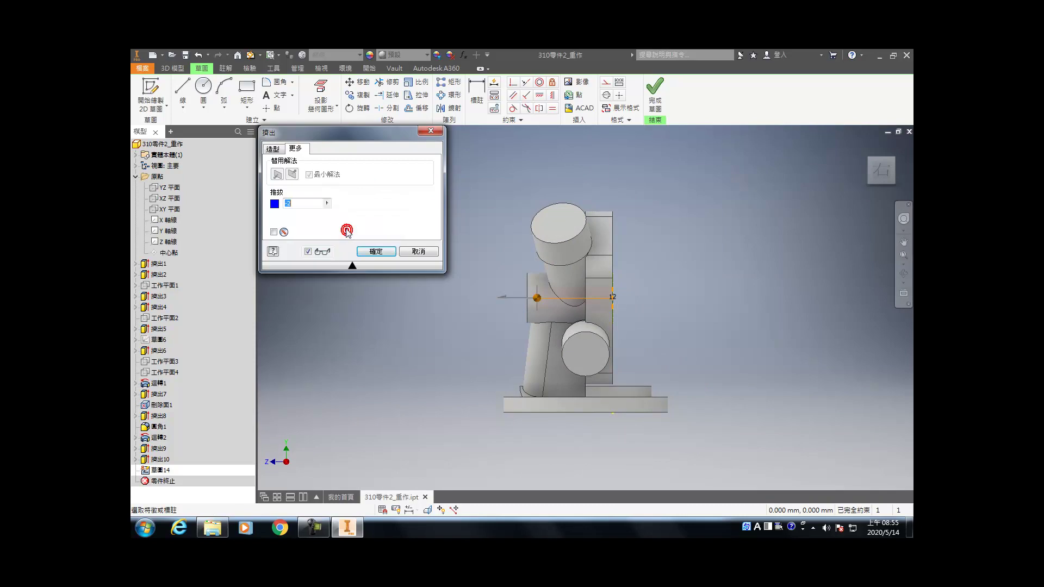
left_click(377, 252)
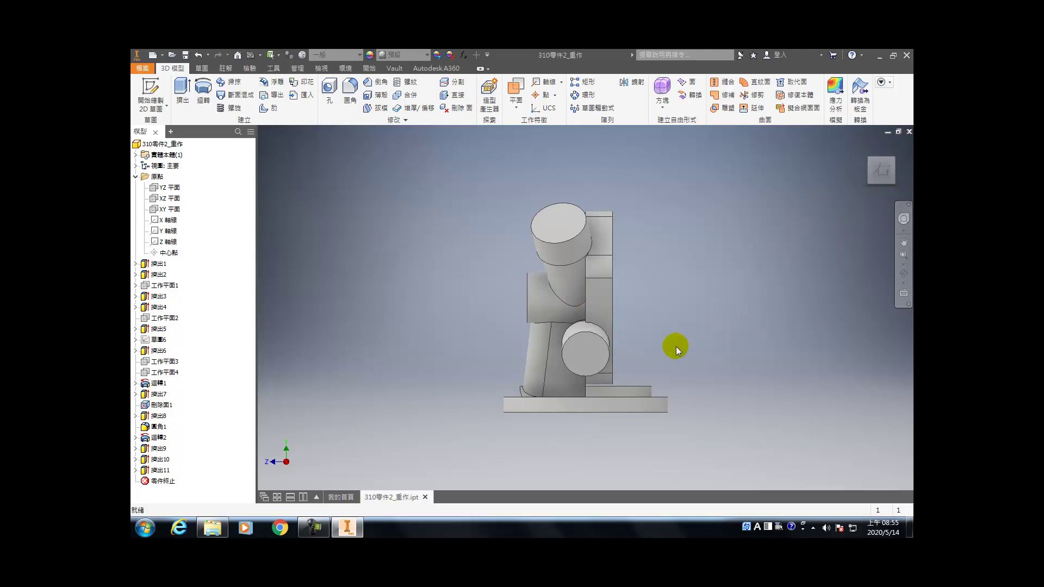
- Start a sketch on the underside of the round base flange
key("F4")
left_click_drag(658, 357, 577, 355)
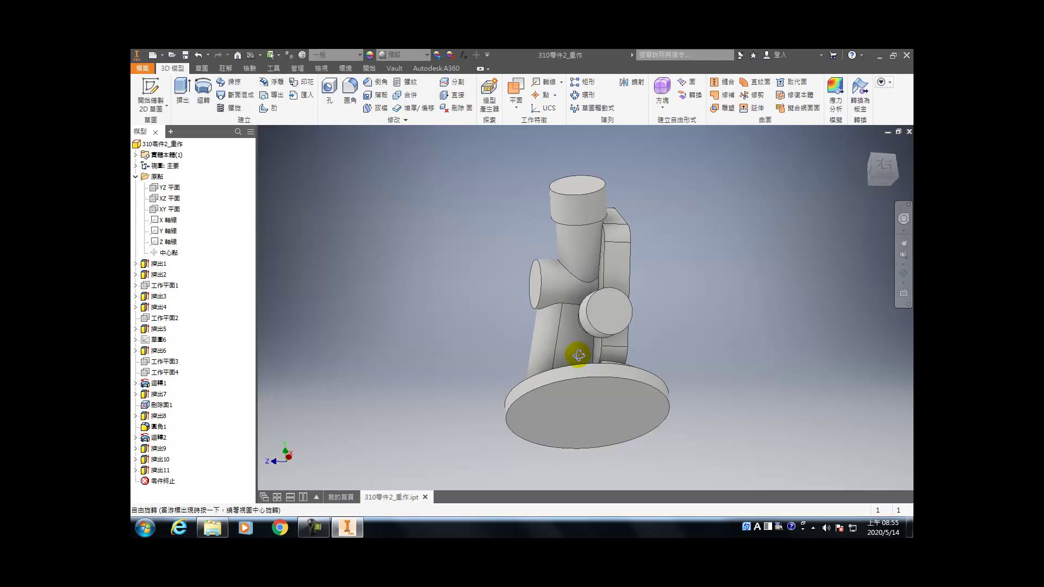
middle_click_drag(579, 354, 606, 277, "shift")
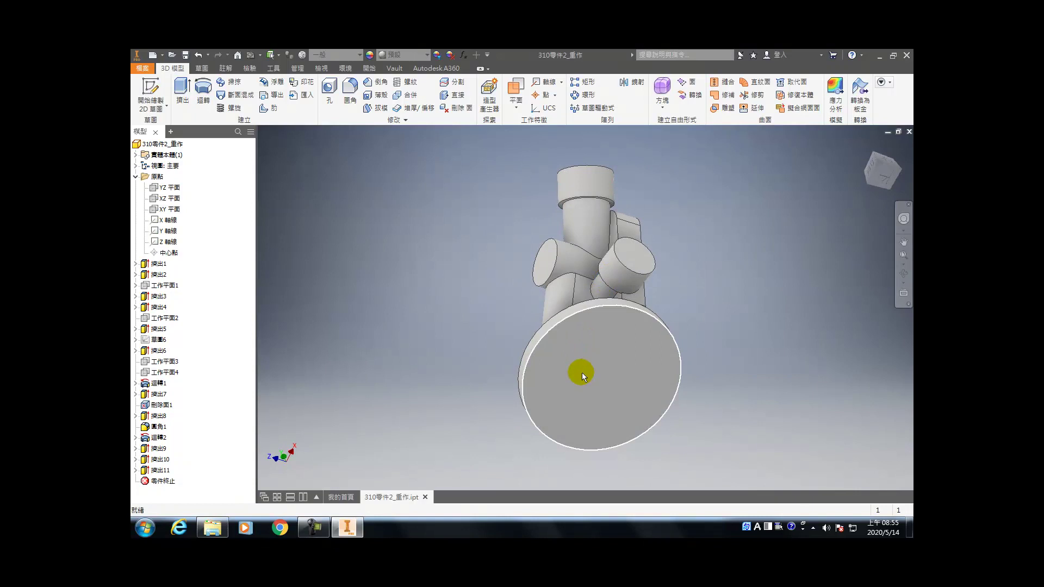
left_click(599, 390)
key("s")
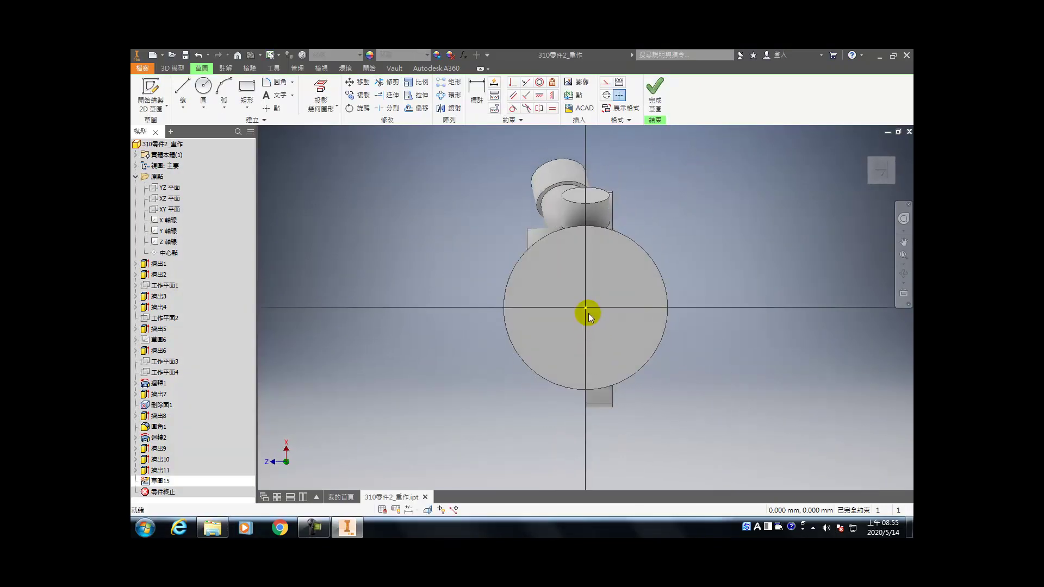
- Draw a 54 mm circle centred on the origin of the flange's underside
key("c")
left_click(586, 308)
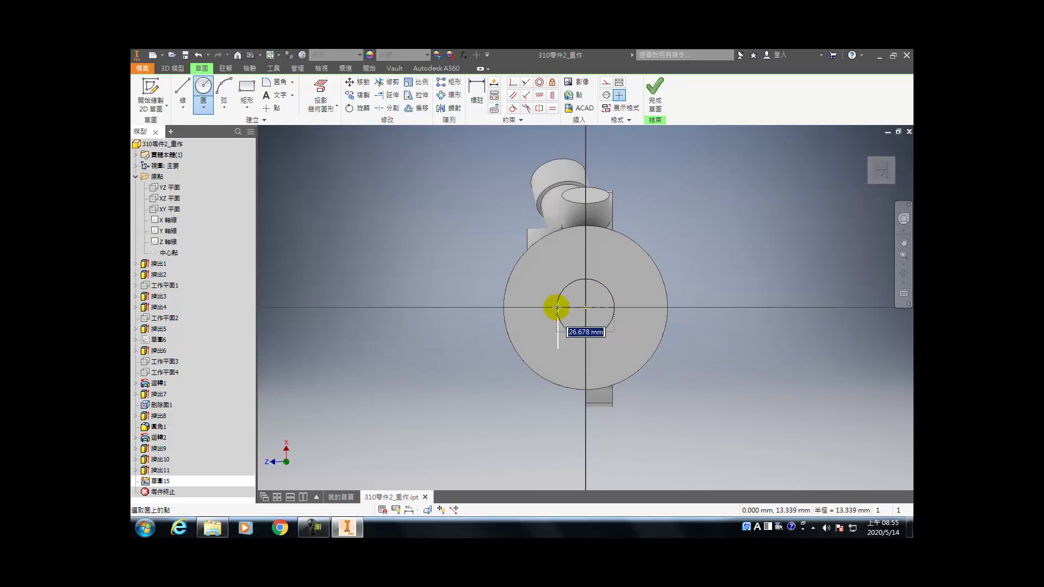
type("54")
key("Return")
- Extrude-cut the 54 mm circle by distance into the flange's underside to form the shallow recess
middle_click_drag(575, 263, 581, 306, "shift")
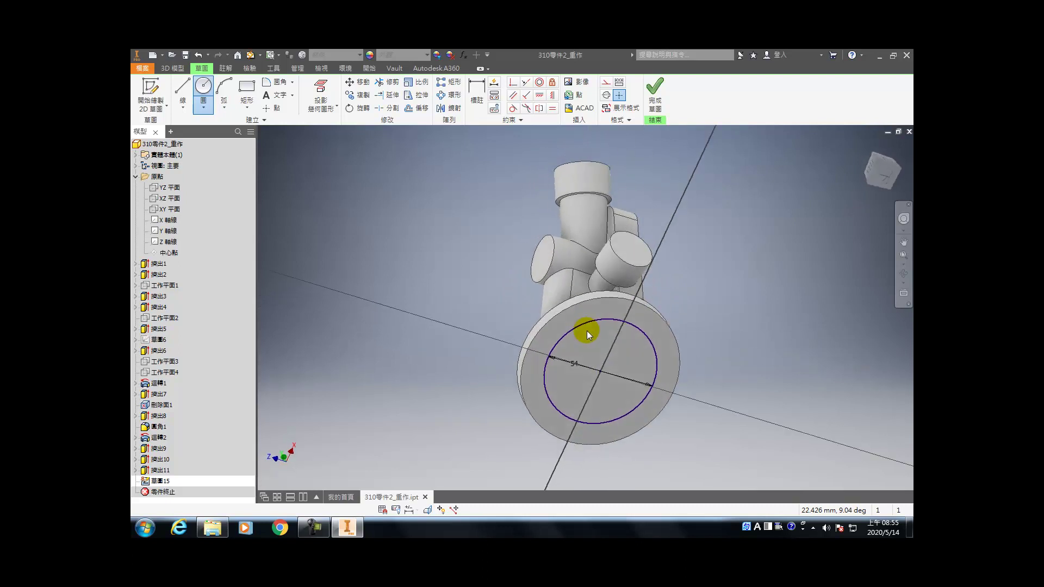
key("e")
left_click(338, 188)
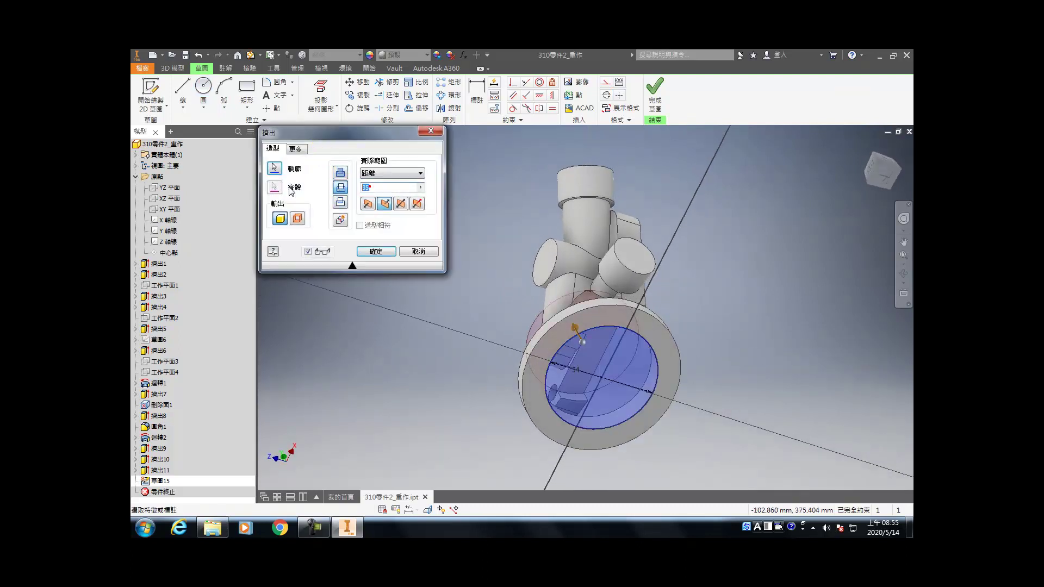
left_click(274, 187)
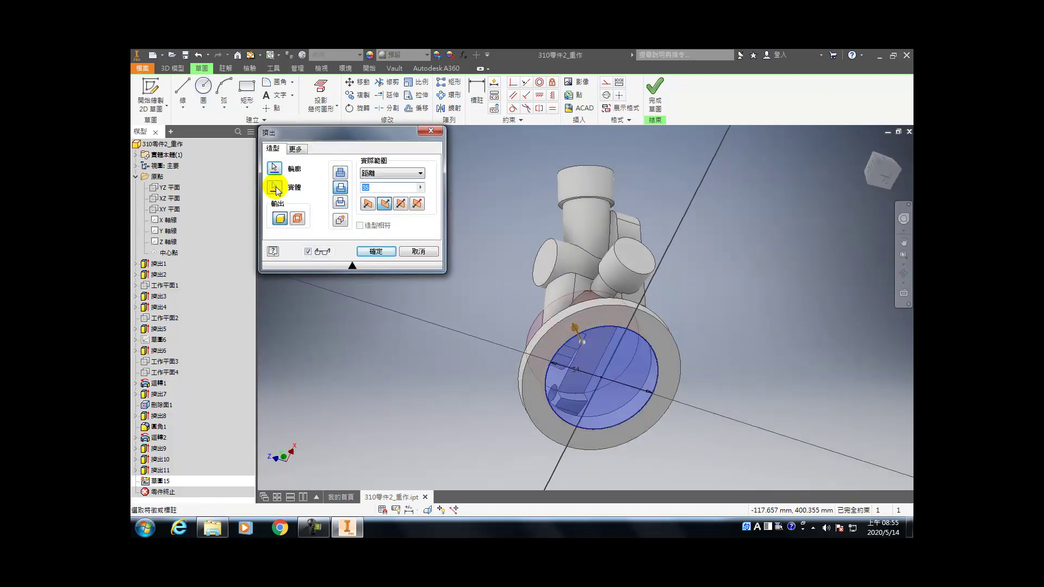
key("Return")
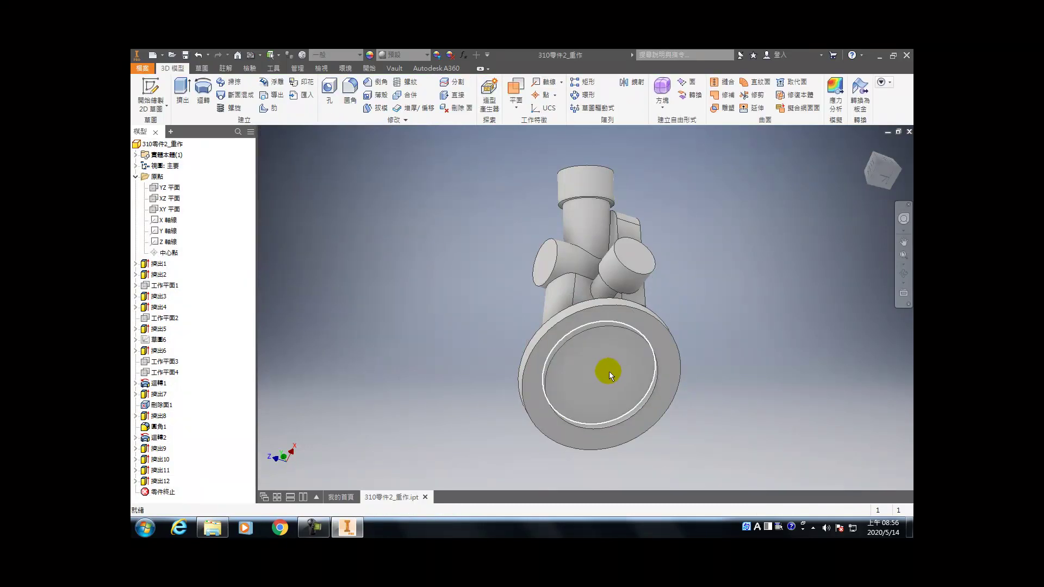
- Roll the part history back by moving the end-of-part marker above the flange recess cut
mouse_move(625, 389)
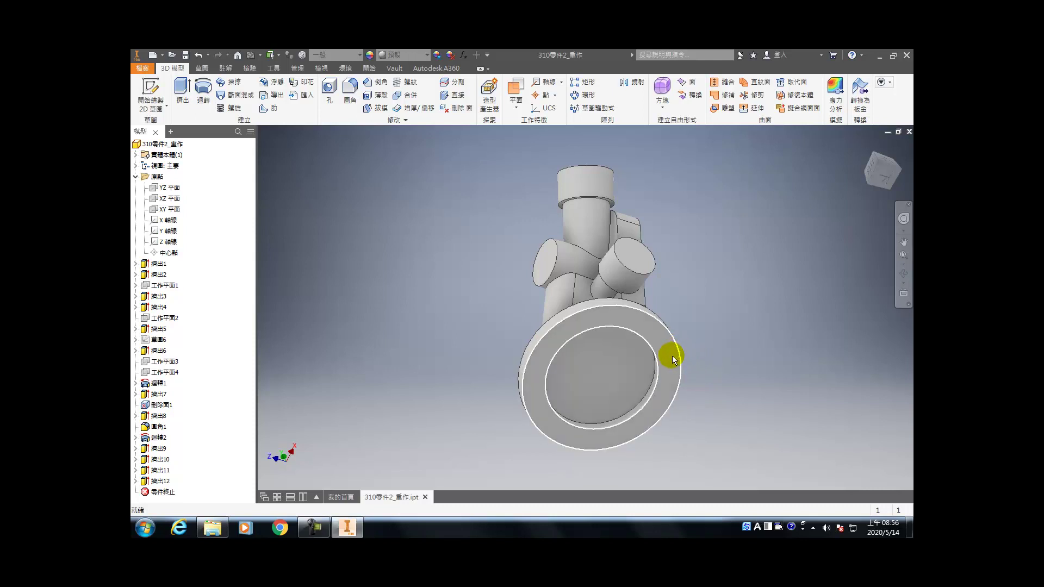
left_click(624, 364)
left_click_drag(148, 491, 159, 479)
left_click(618, 384)
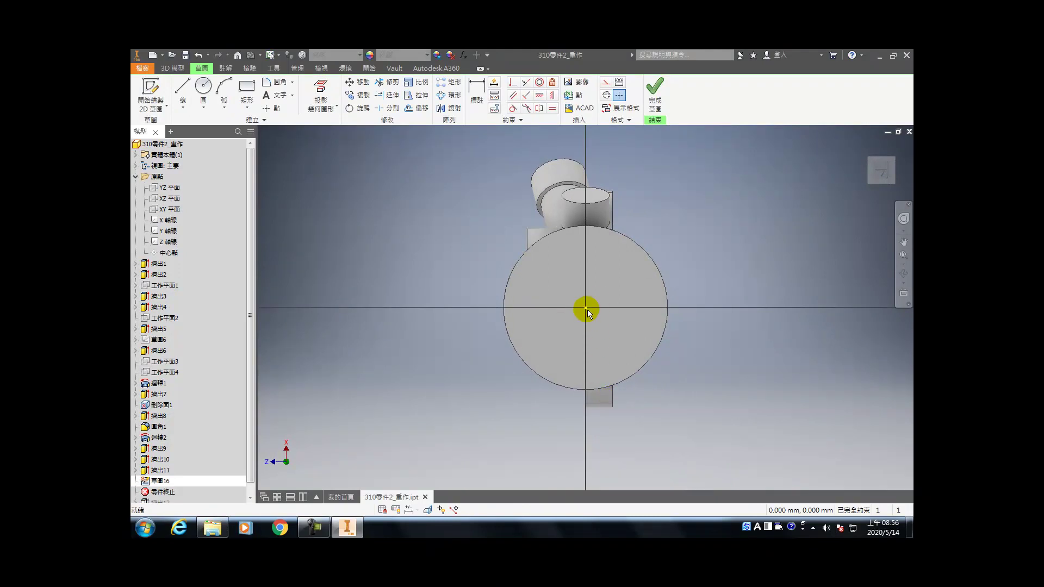
key("c")
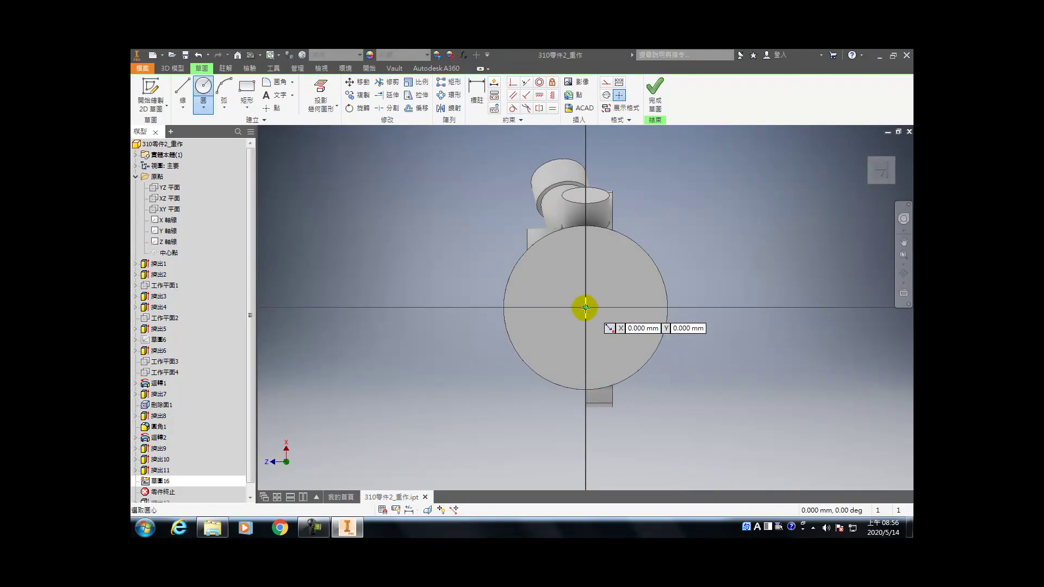
left_click(655, 92)
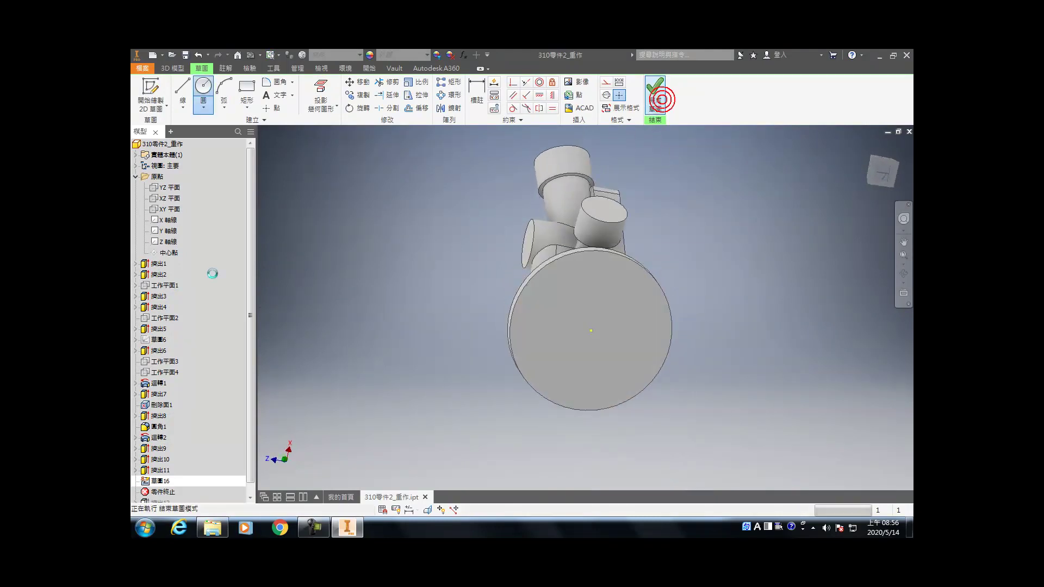
left_click(197, 54)
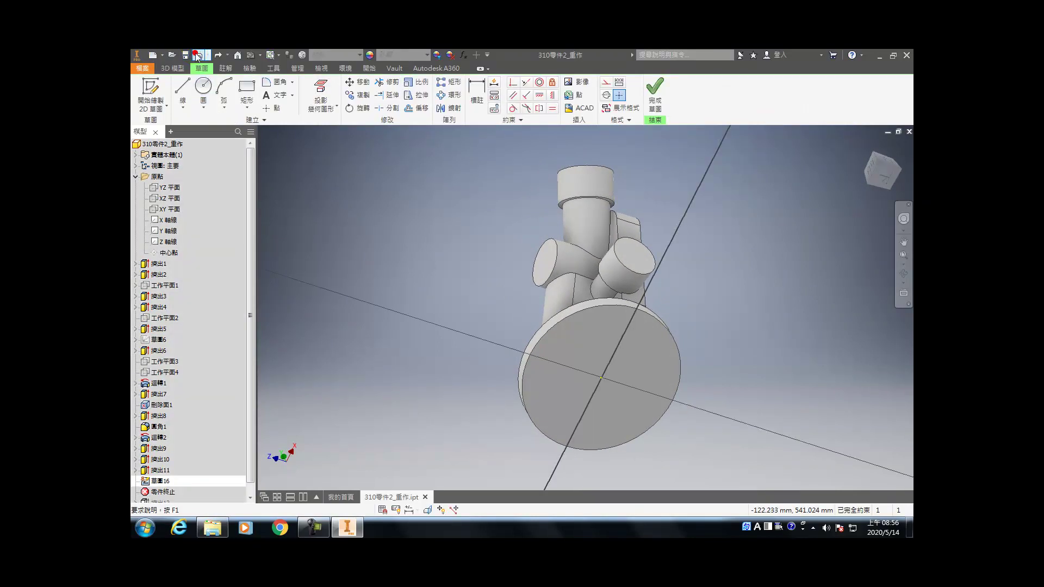
left_click(197, 55)
- Start a sketch on the YZ origin plane with the part sliced there and the flange horizontal in view
left_click(153, 104)
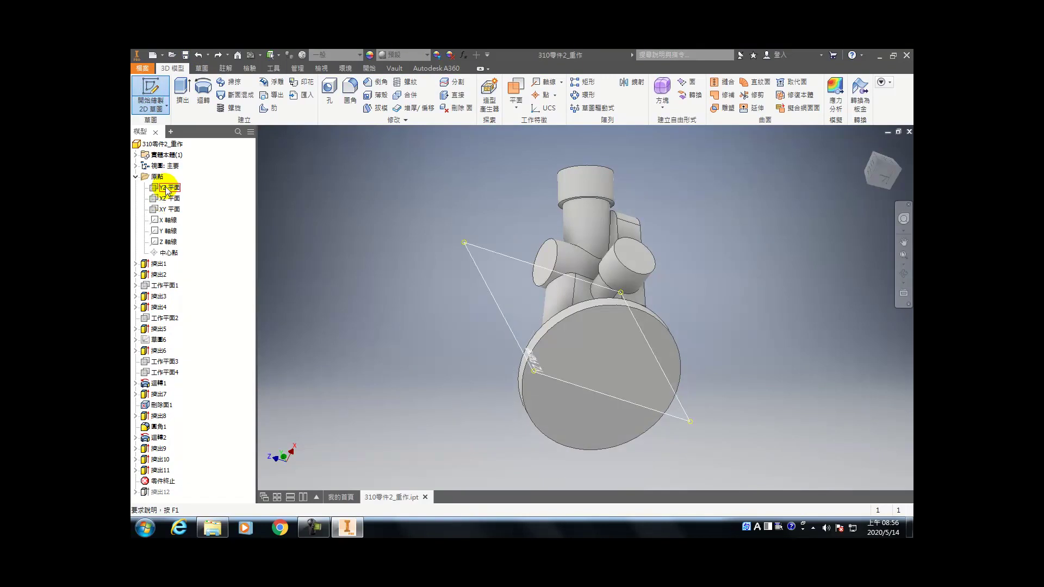
left_click(867, 148)
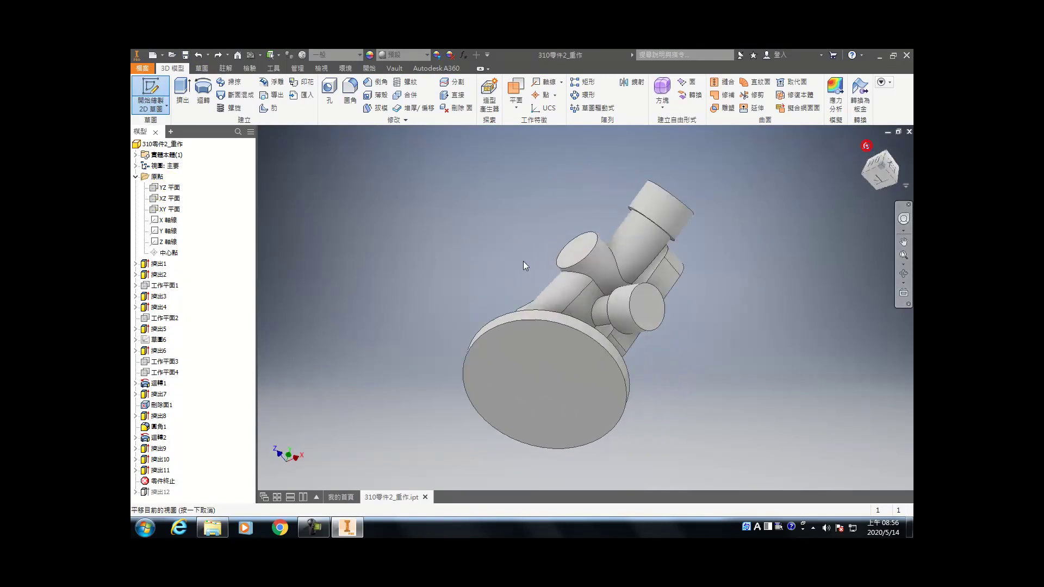
left_click(163, 187)
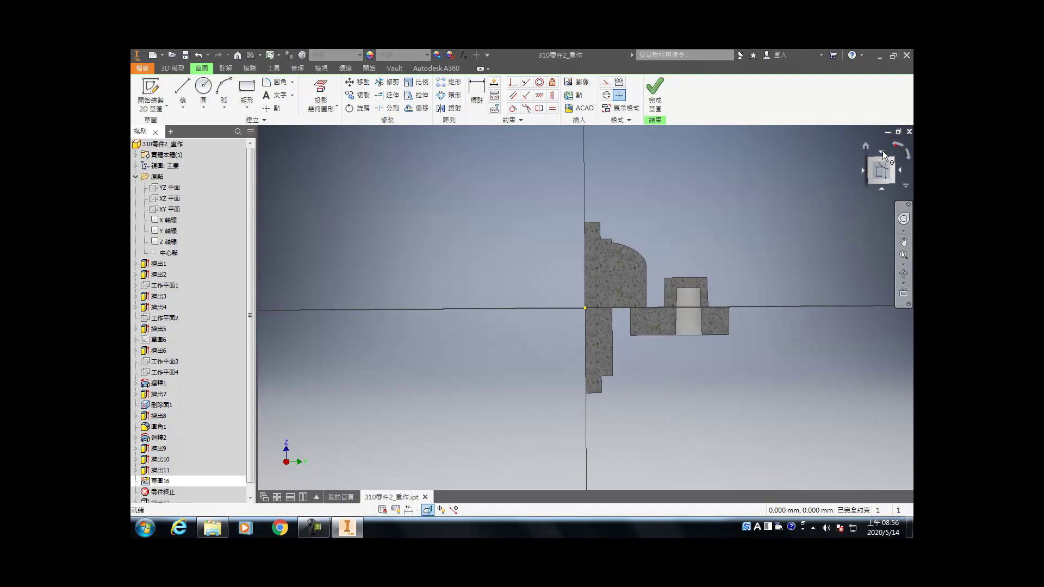
left_click(898, 148)
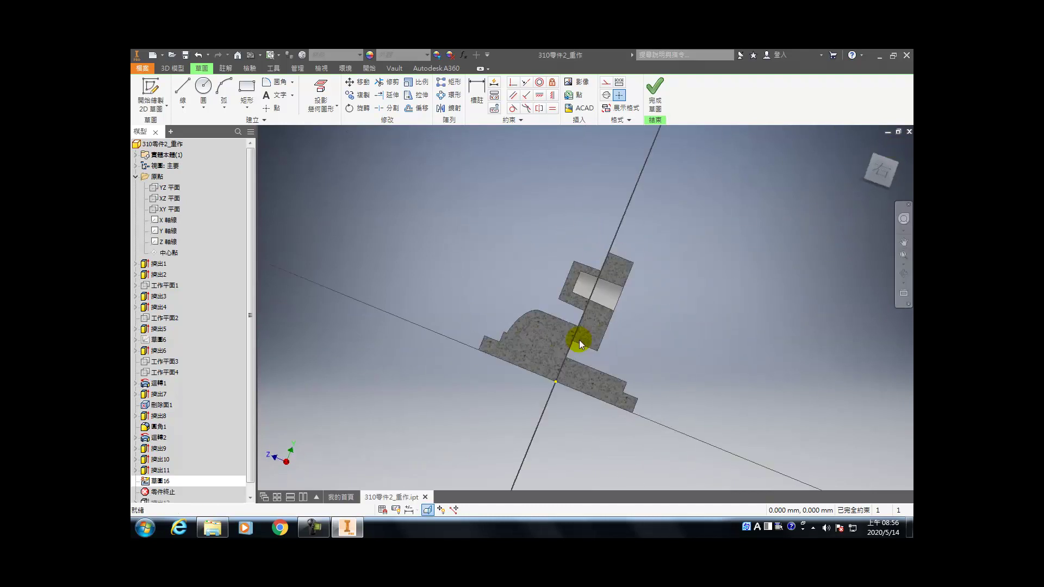
- Draw a closed stepped half-profile below the flange, starting at the origin with a 20 mm vertical centre line
left_click(183, 88)
left_click(586, 413)
left_click(586, 462)
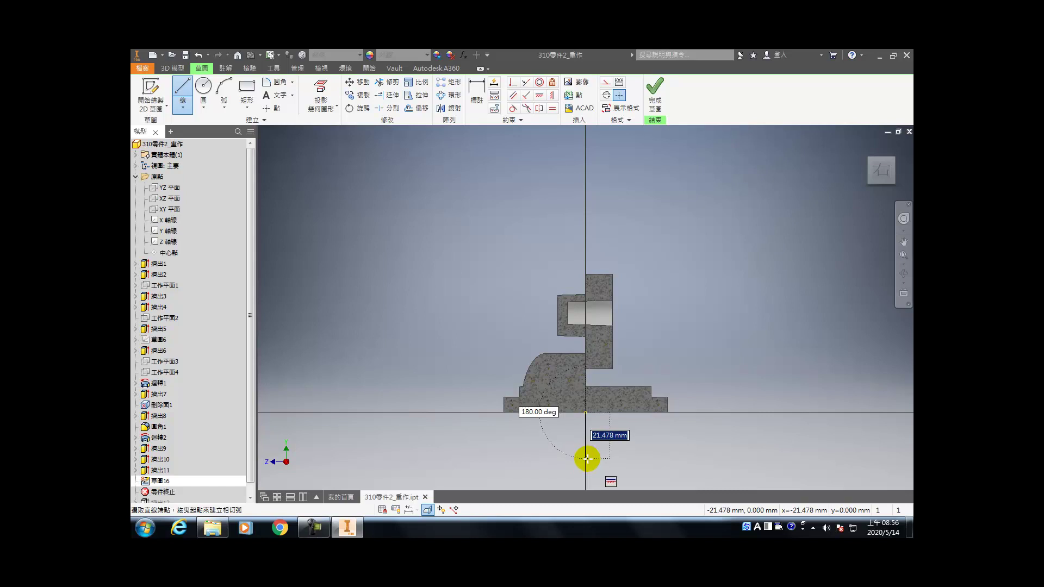
scroll(568, 456, "up", 3)
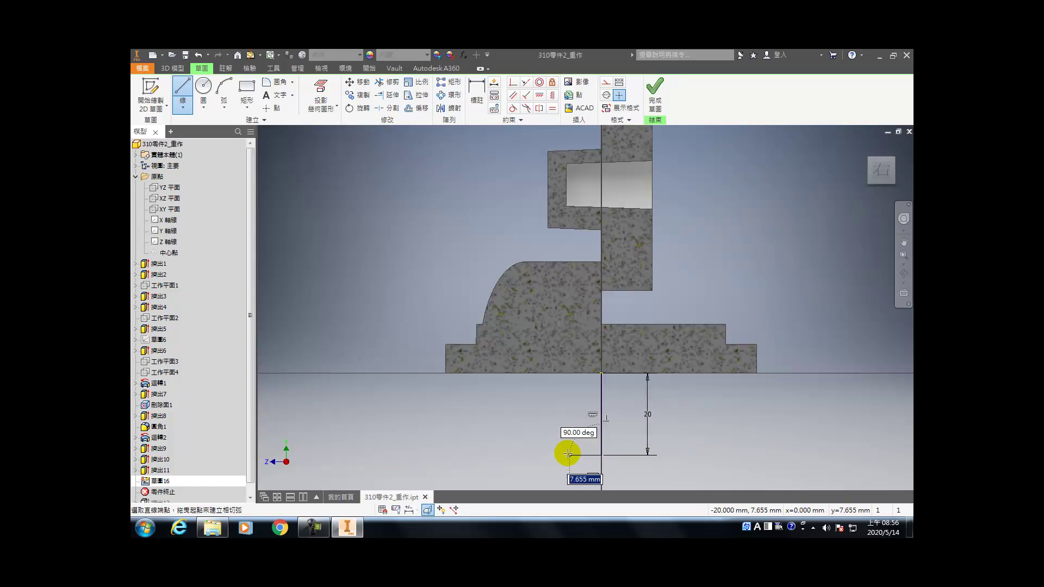
left_click(570, 456)
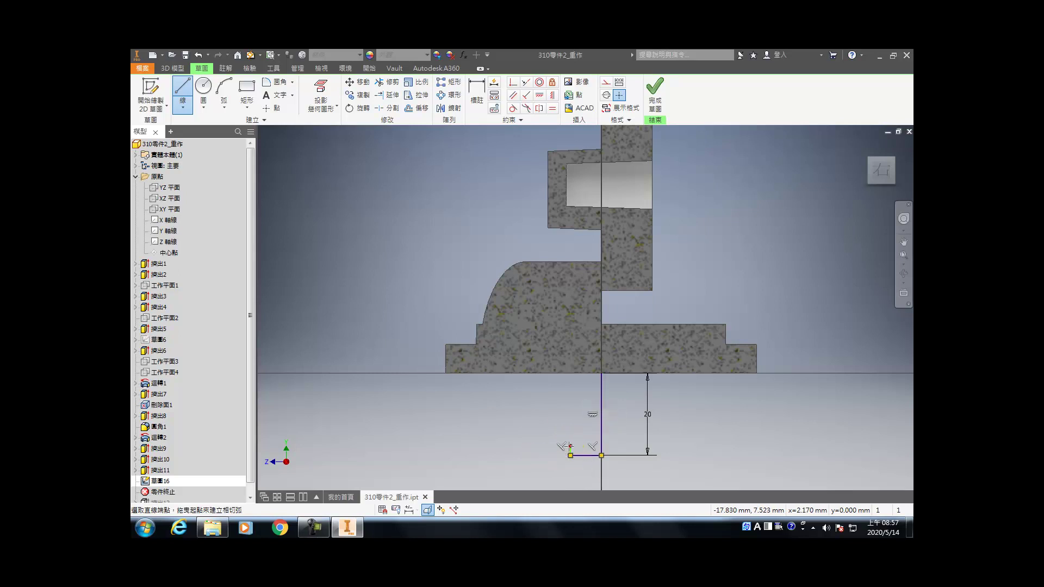
left_click(558, 432)
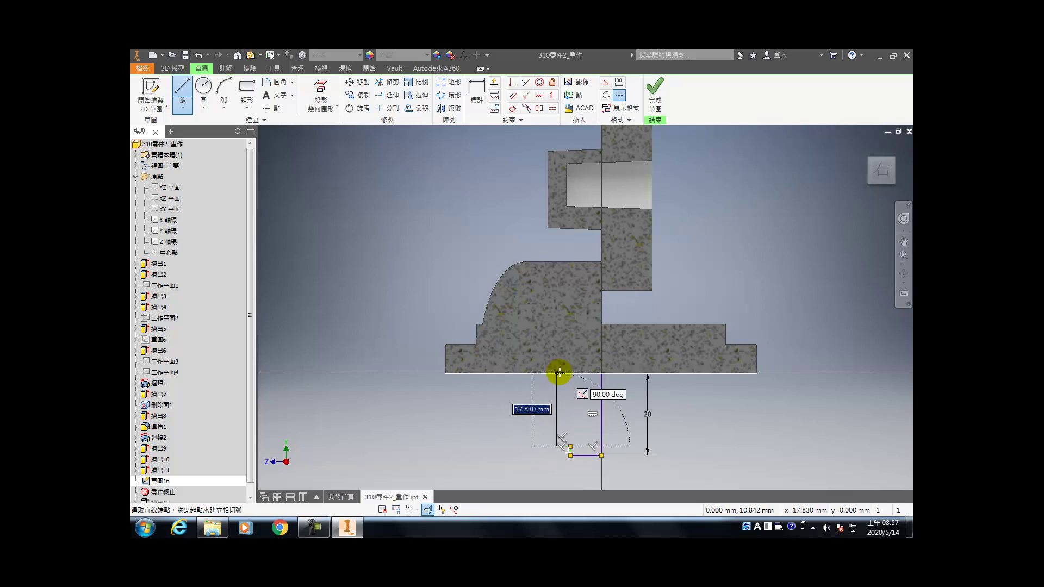
left_click(602, 374)
key("Escape")
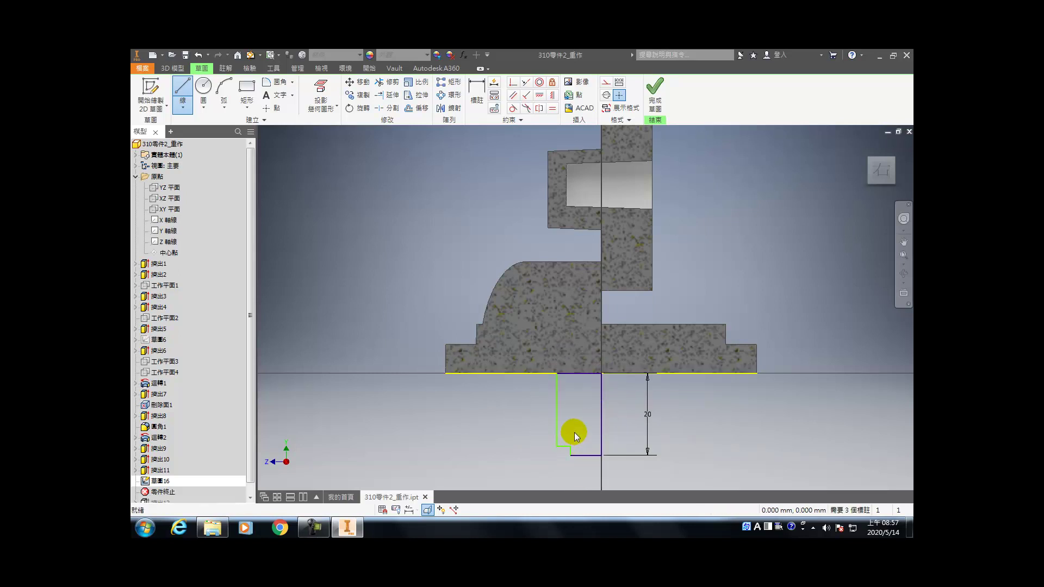
- Dimension the profile's narrow lower end at 9 mm from the centre line
scroll(573, 439, "up", 4)
scroll(577, 427, "down", 2)
middle_click_drag(577, 427, 577, 392)
key("d")
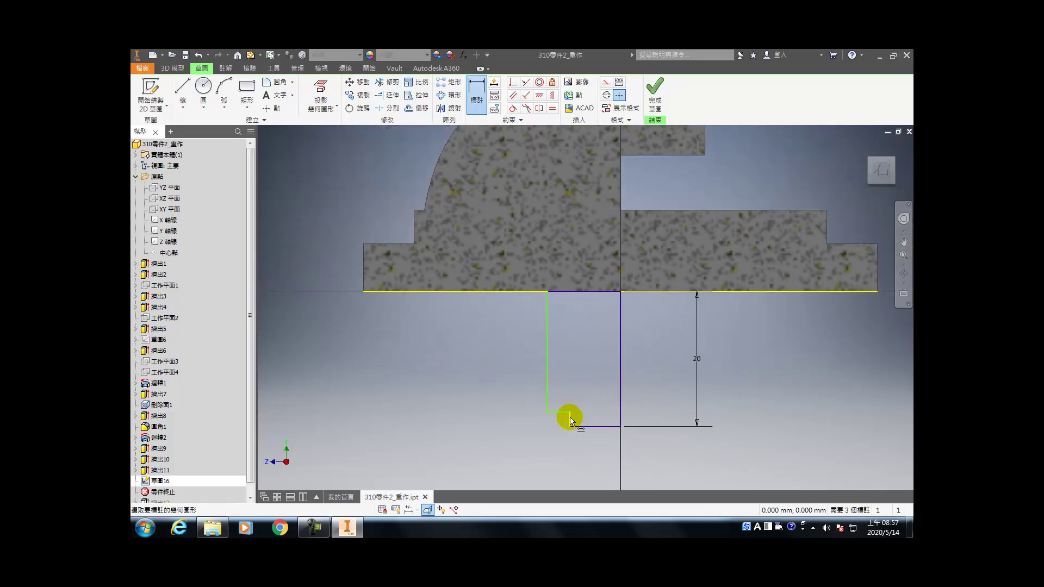
left_click(570, 419)
left_click(598, 448)
type("9")
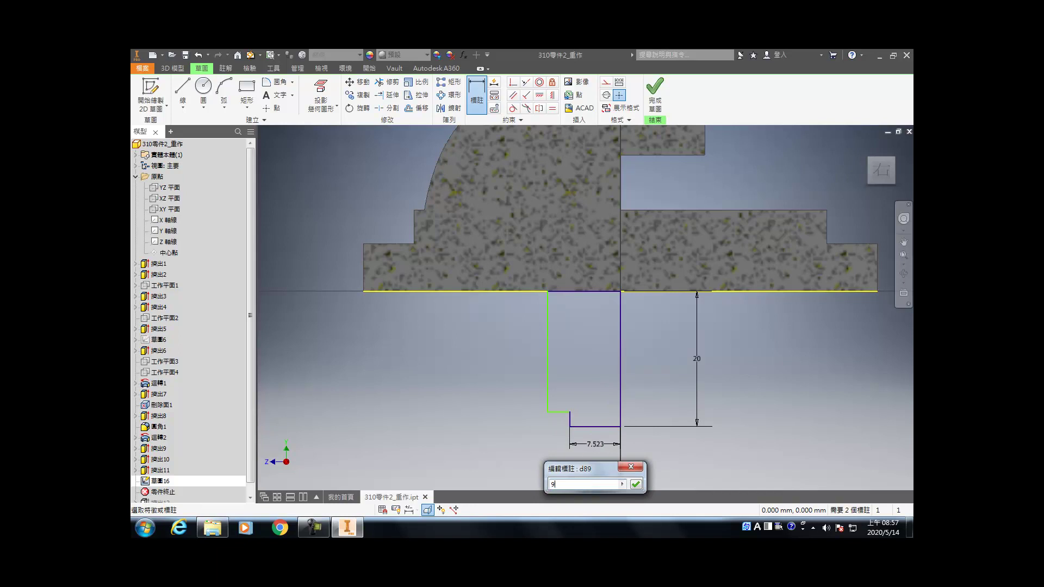
key("Return")
- Dimension the profile's wider upper section at 10 mm from the centre line
left_click(621, 396)
left_click(592, 462)
type("20")
key("Return")
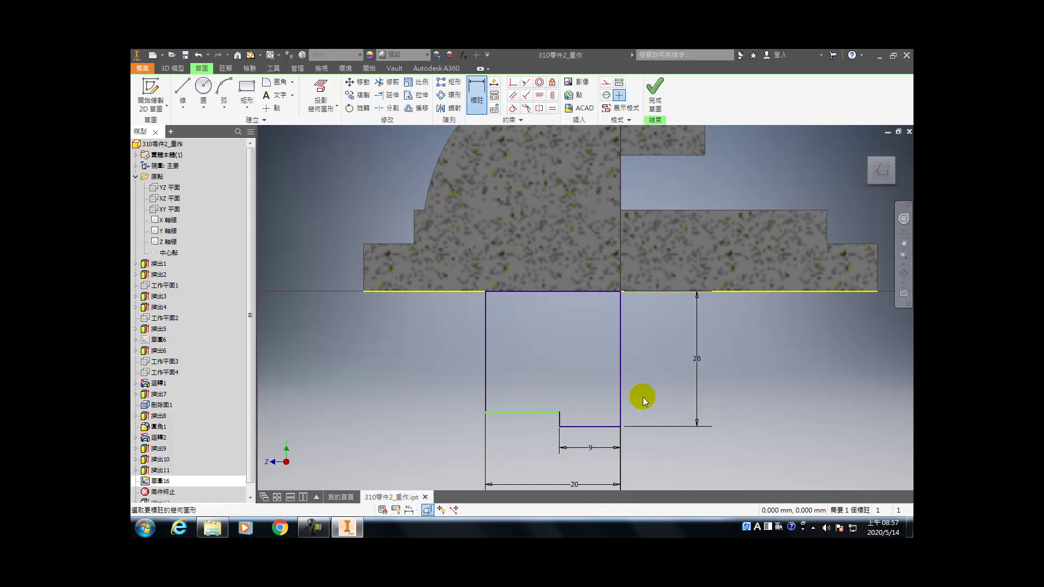
double_click(560, 484)
type("10")
key("Return")
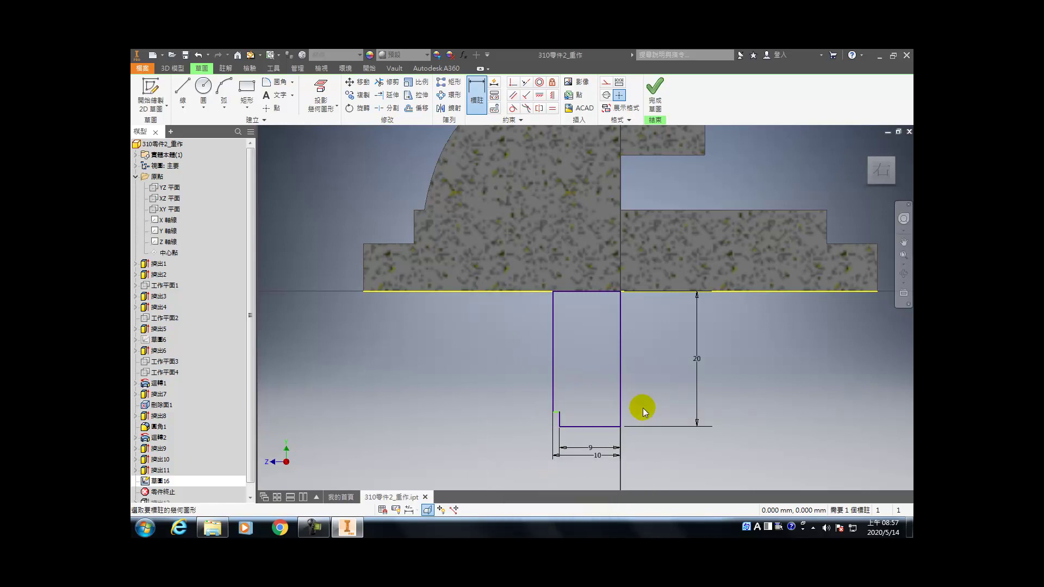
- Dimension the height of the narrow lower step at 5 mm
middle_click_drag(587, 386, 628, 347)
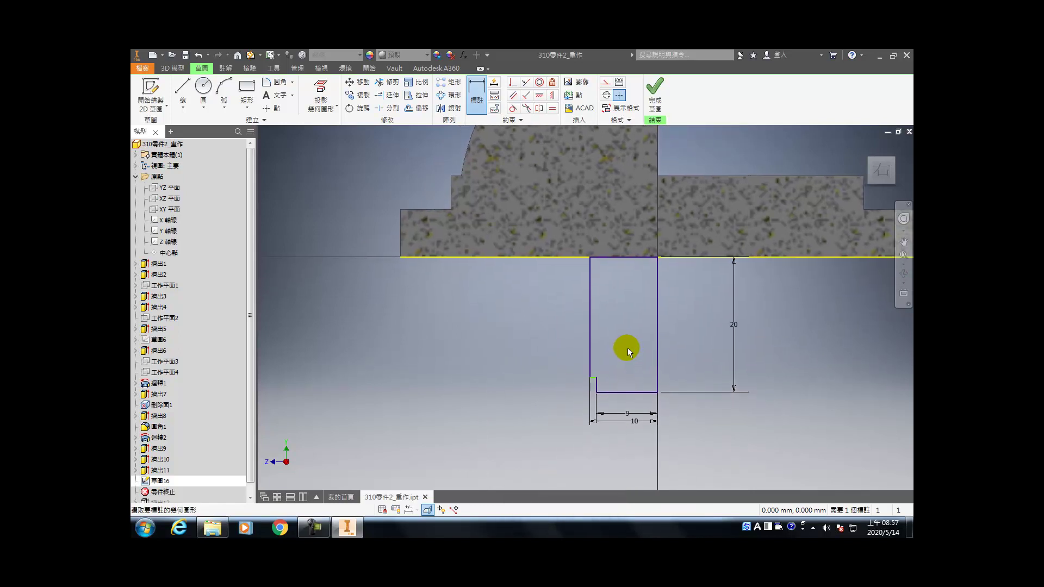
left_click(598, 380)
left_click(575, 379)
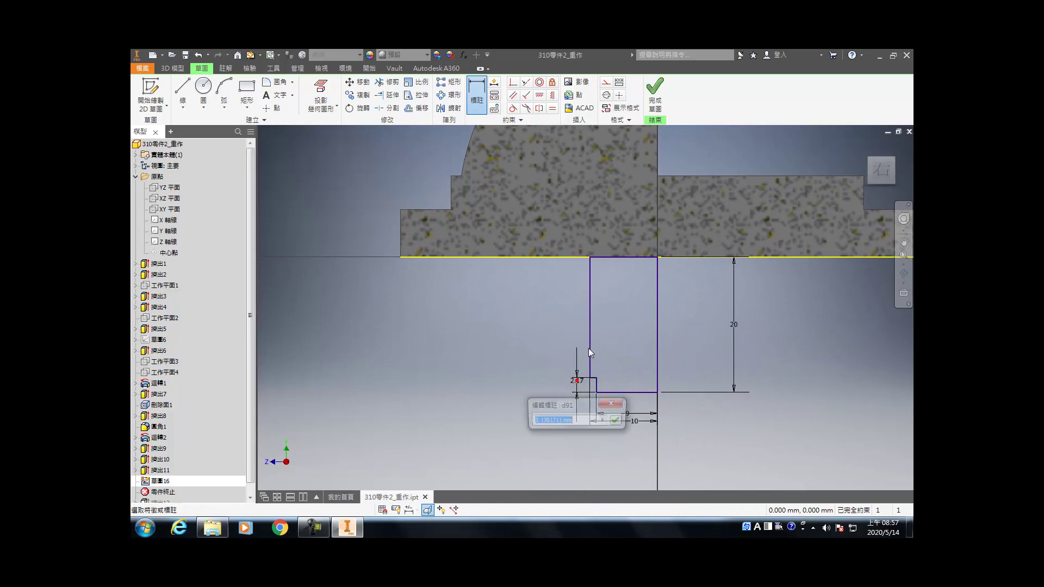
type("5")
key("Return")
key("Escape")
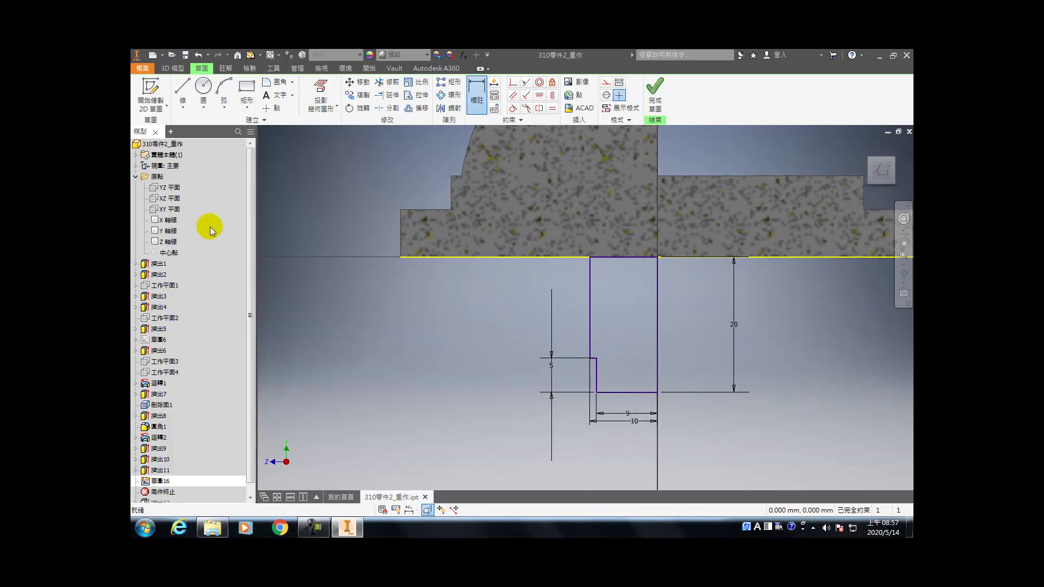
- Chamfer the outer bottom corner of the stepped profile by 2 mm
left_click(292, 82)
left_click(277, 114)
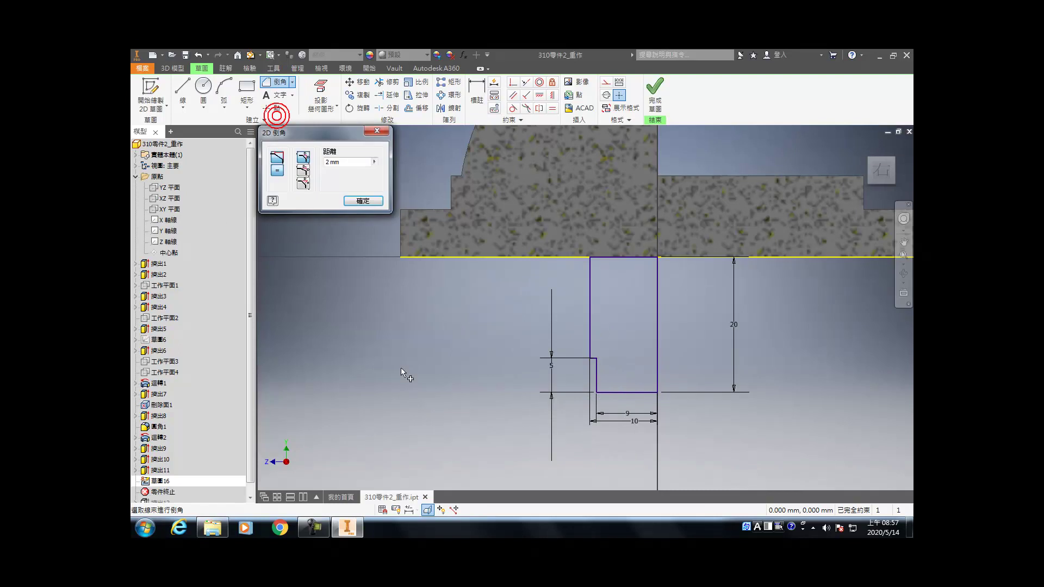
left_click(347, 162)
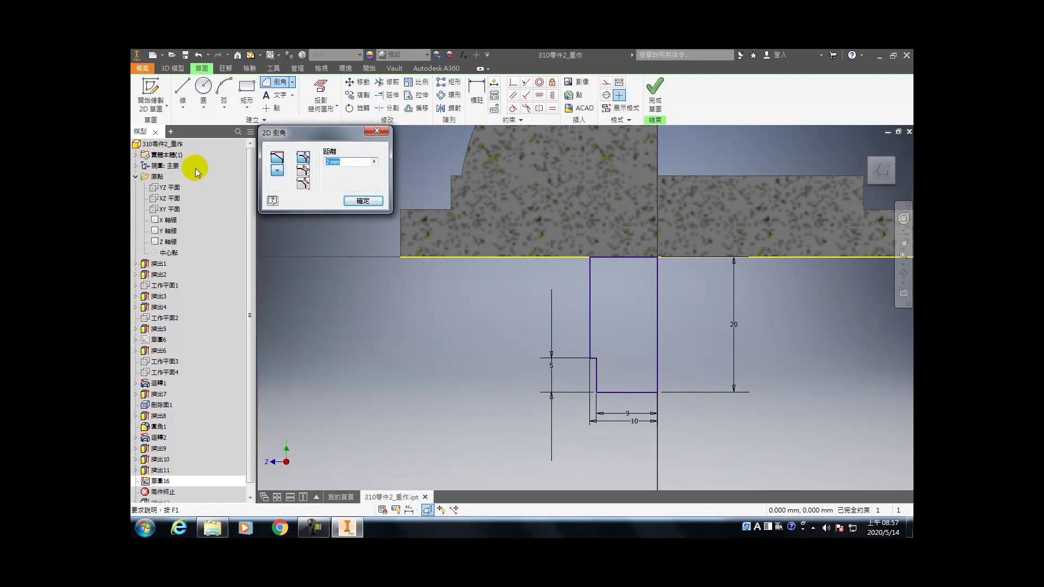
type("2")
left_click(608, 391)
left_click(597, 386)
key("Escape")
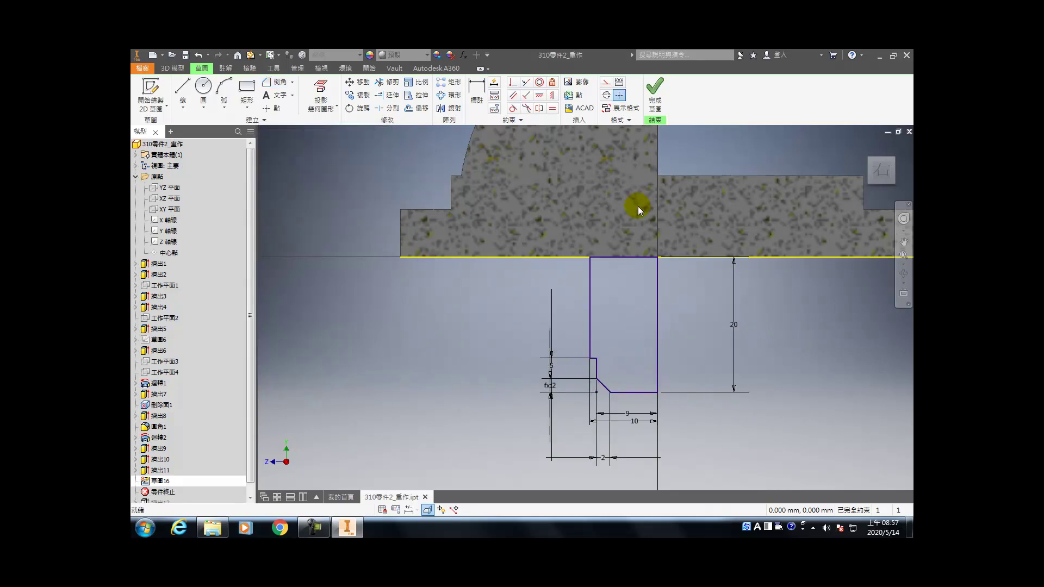
- Revolve the stepped profile a full turn into a stud and move the end-of-part marker back below the recess cut
key("r")
left_click(479, 362)
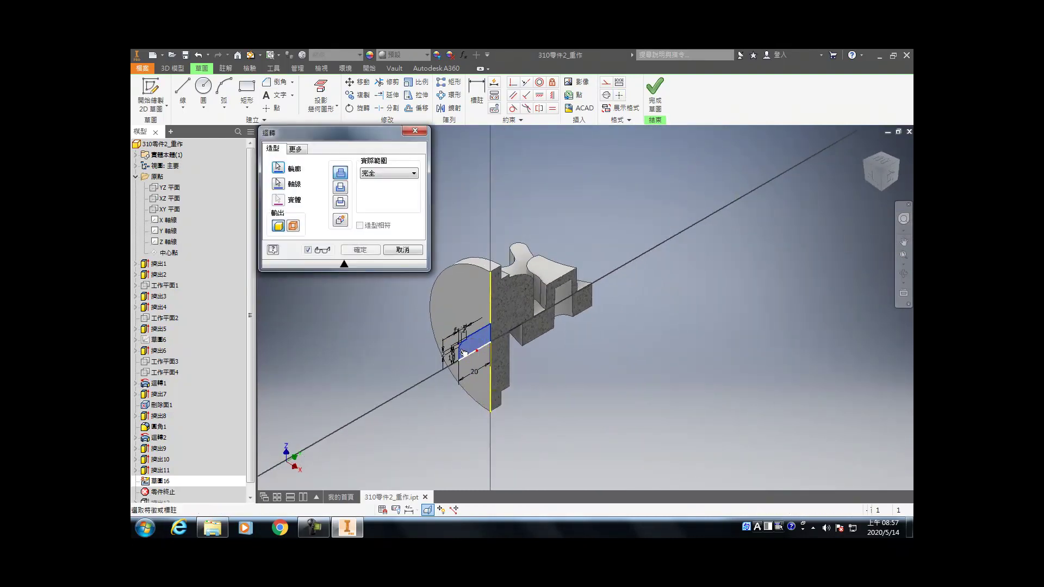
left_click(355, 247)
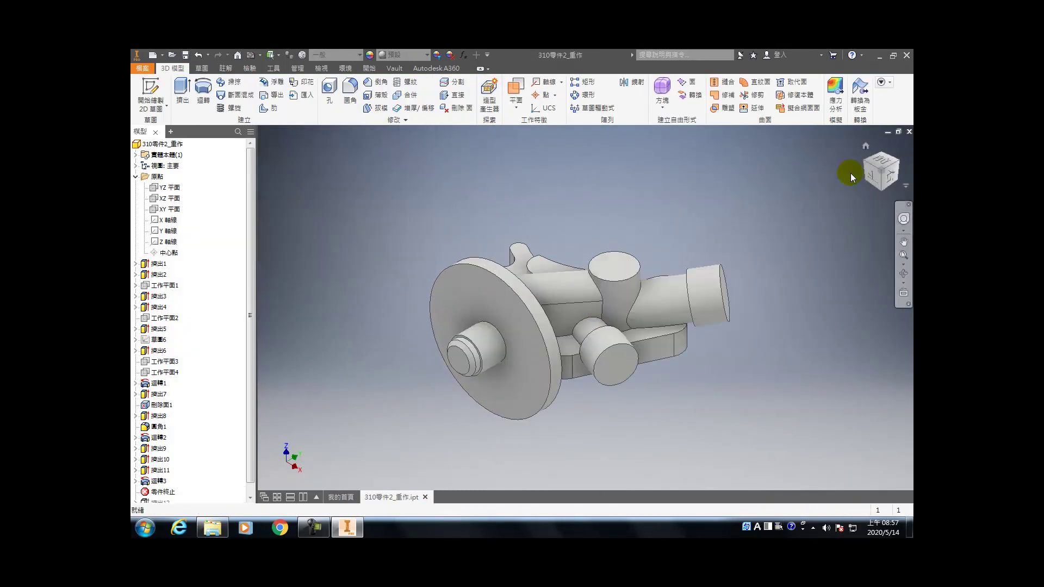
scroll(190, 486, "down", 1)
left_click_drag(168, 481, 164, 492)
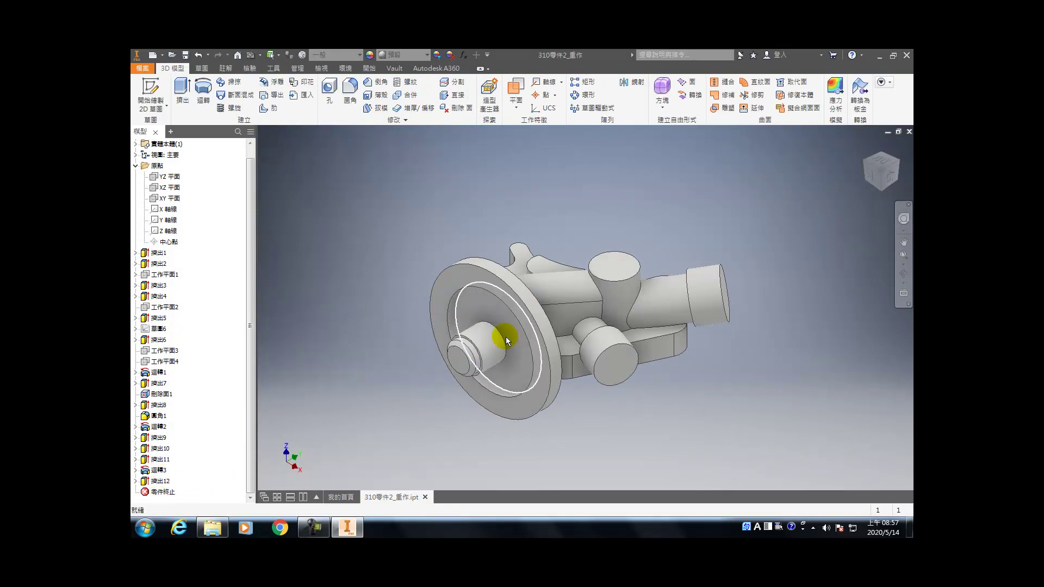
- Thicken the stud's inner end face by 5 mm so the stud reaches the recess floor
scroll(506, 337, "up", 5)
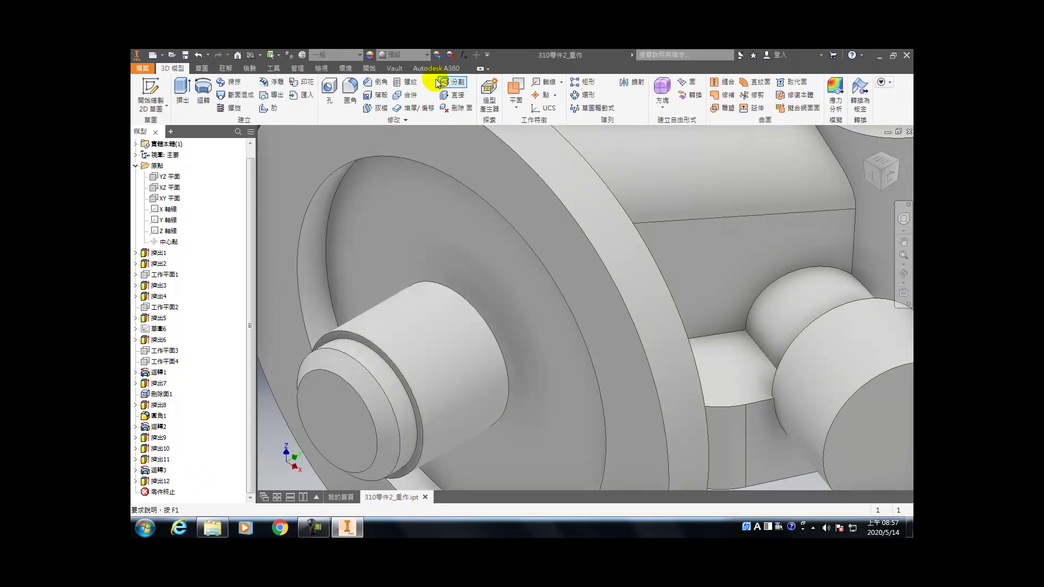
left_click(414, 108)
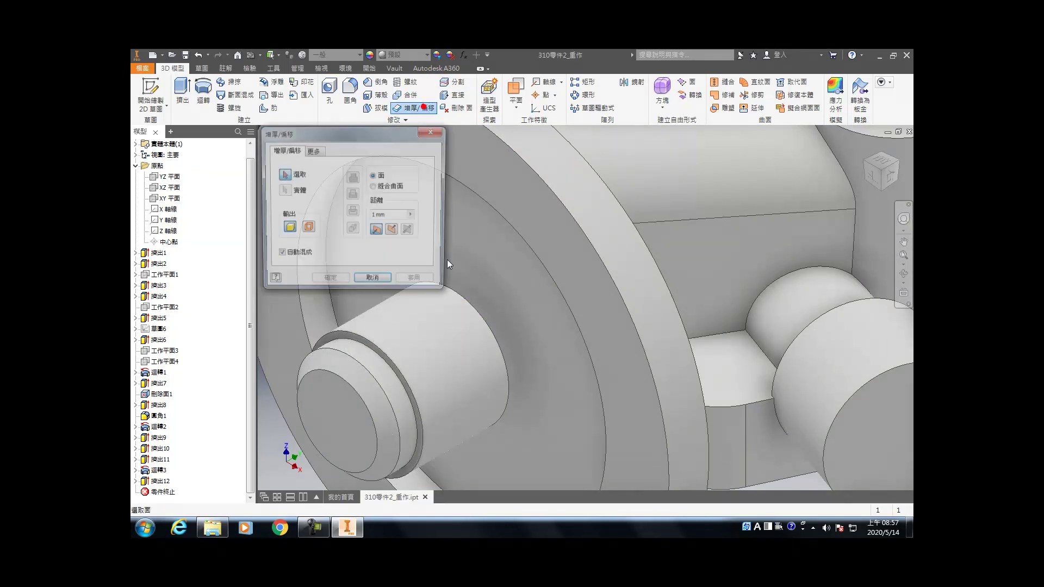
left_click(474, 306)
double_click(392, 214)
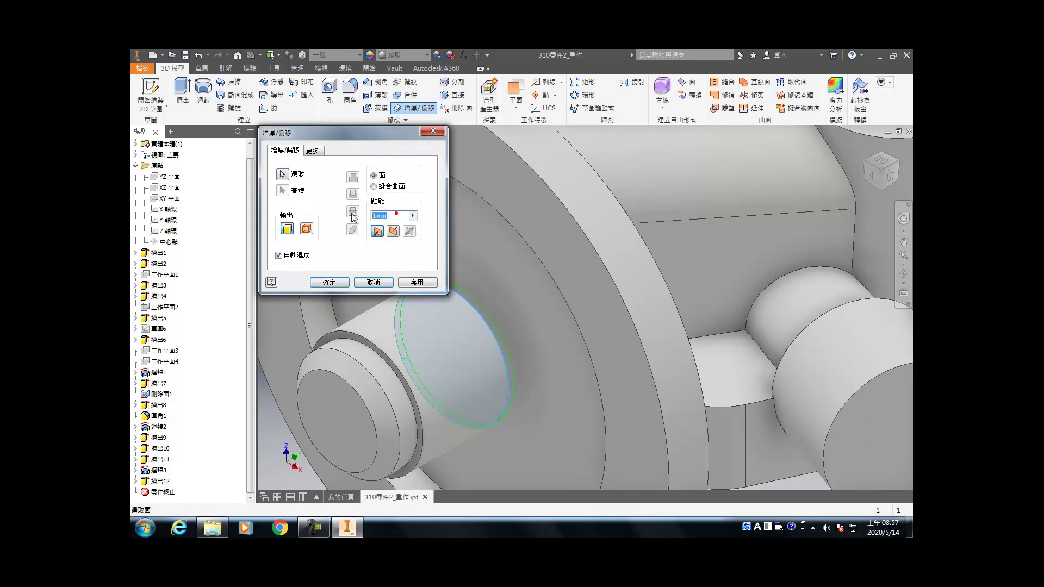
type("5")
key("Return")
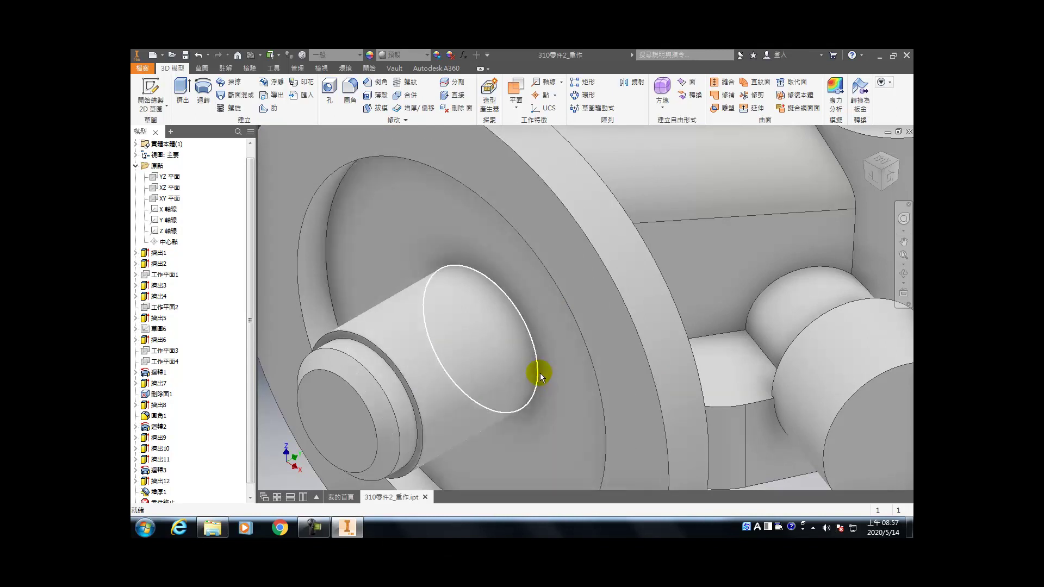
- Start a 2D sketch on 工作平面4, the work plane running lengthwise through the sloped arm
scroll(634, 362, "up", 5)
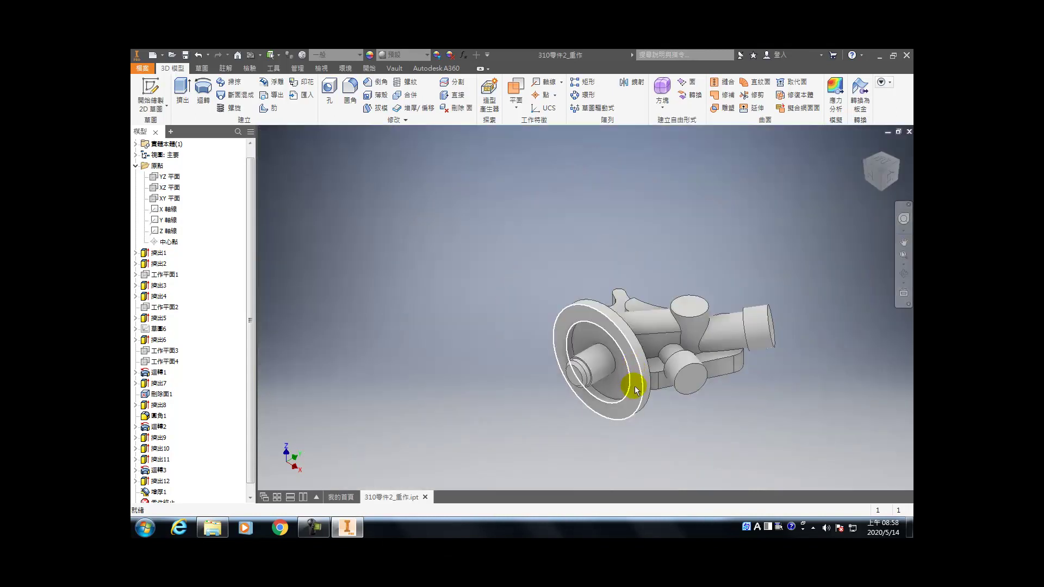
left_click(864, 146)
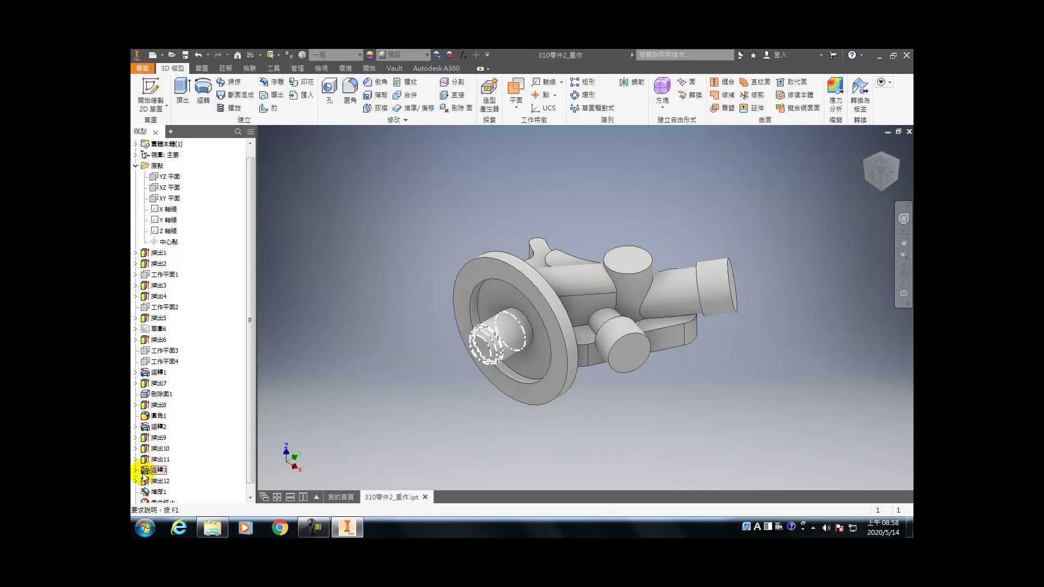
left_click(157, 362)
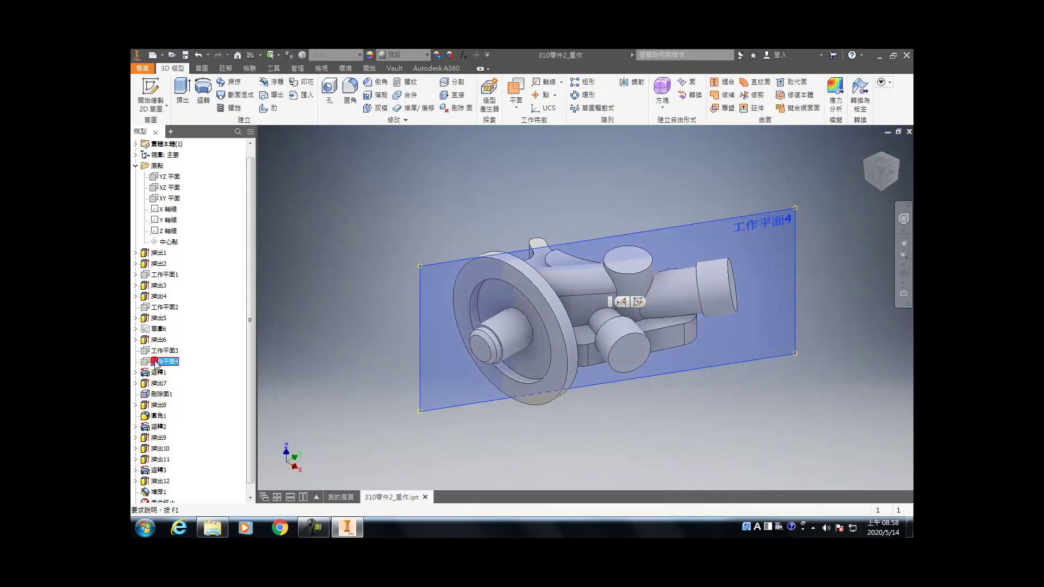
left_click(870, 164)
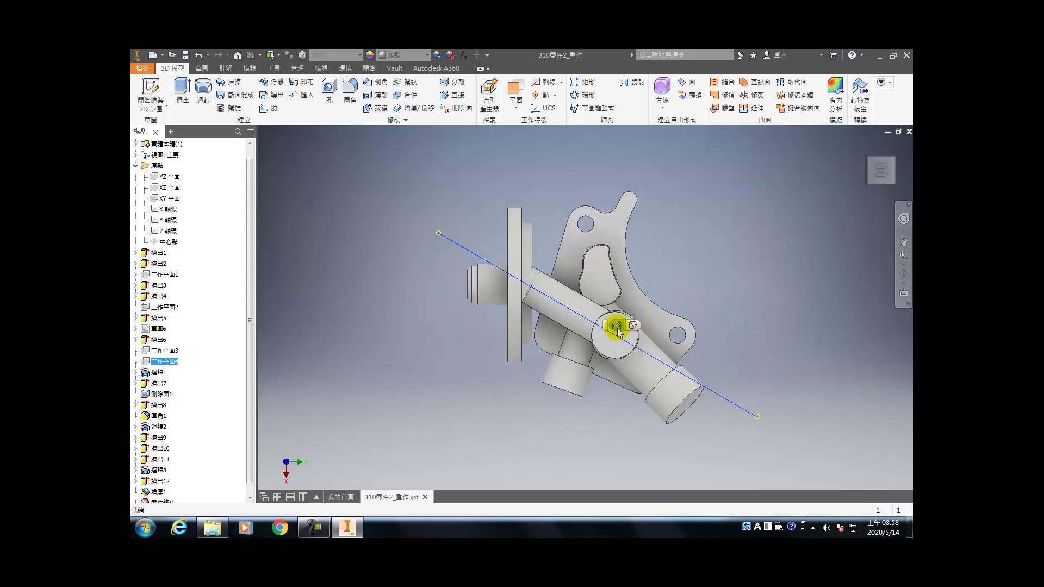
left_click(633, 325)
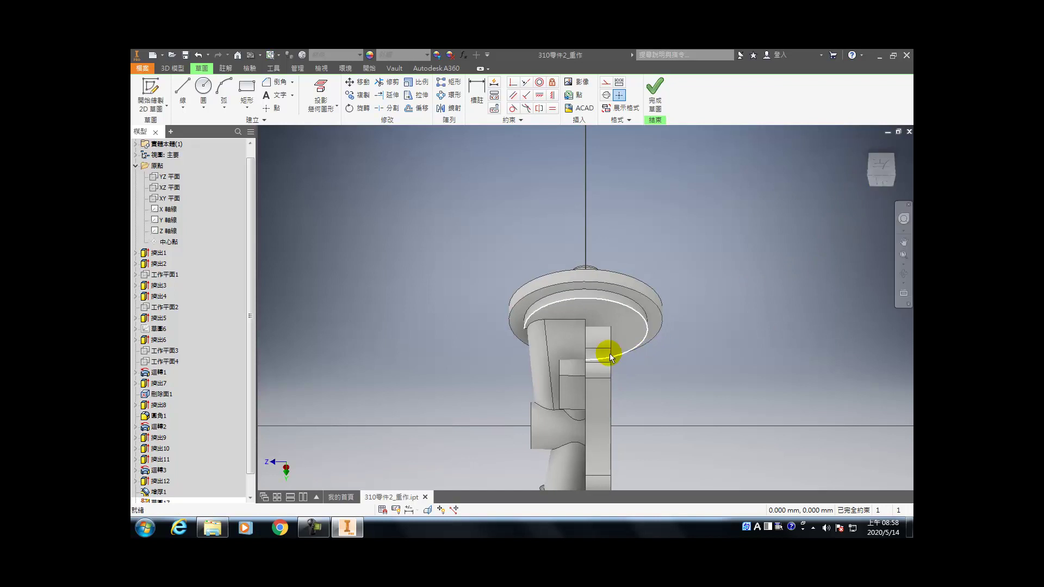
- Show 工作平面4, orient the view square to it and slice the model at the sketch plane
right_click(157, 359)
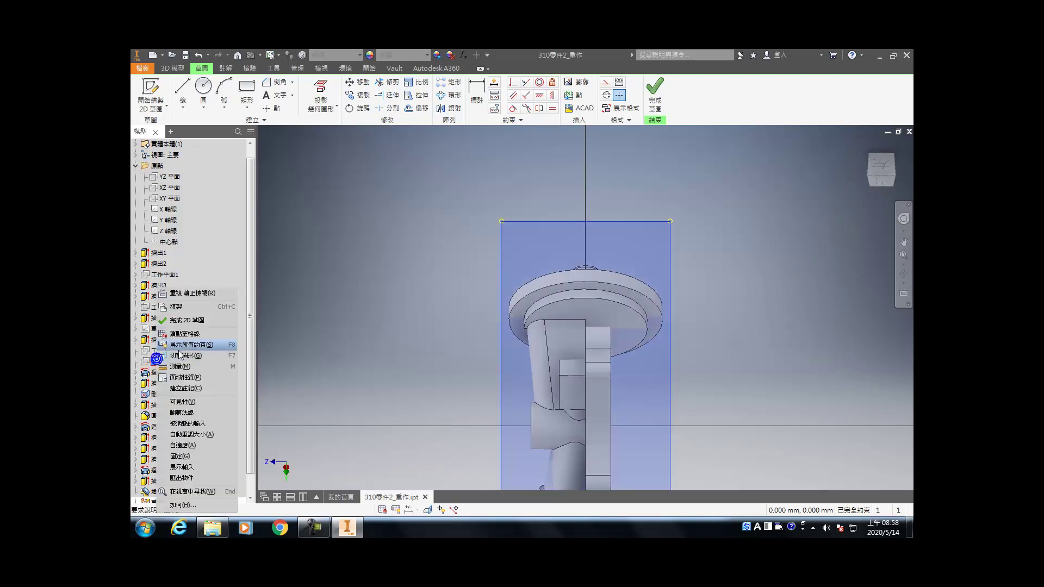
left_click(183, 412)
key("F4")
left_click_drag(592, 335, 653, 326)
left_click(902, 291)
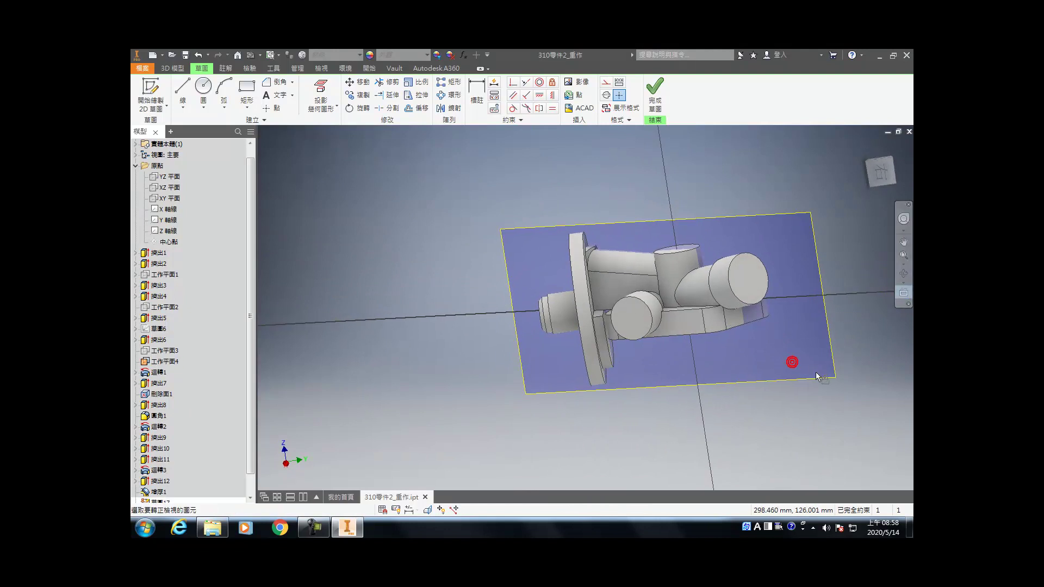
left_click(815, 373)
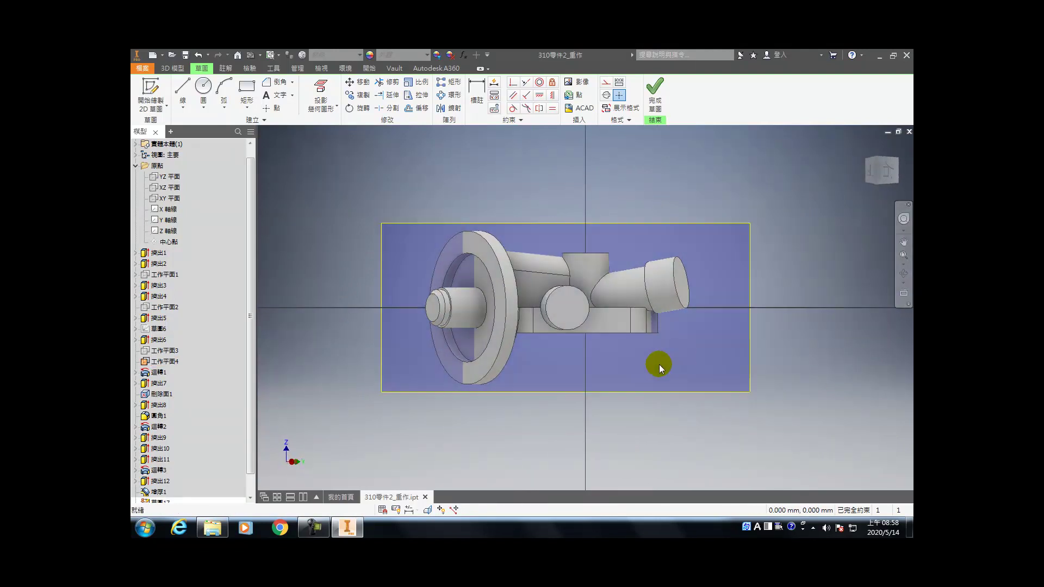
key("F7")
scroll(527, 283, "up", 3)
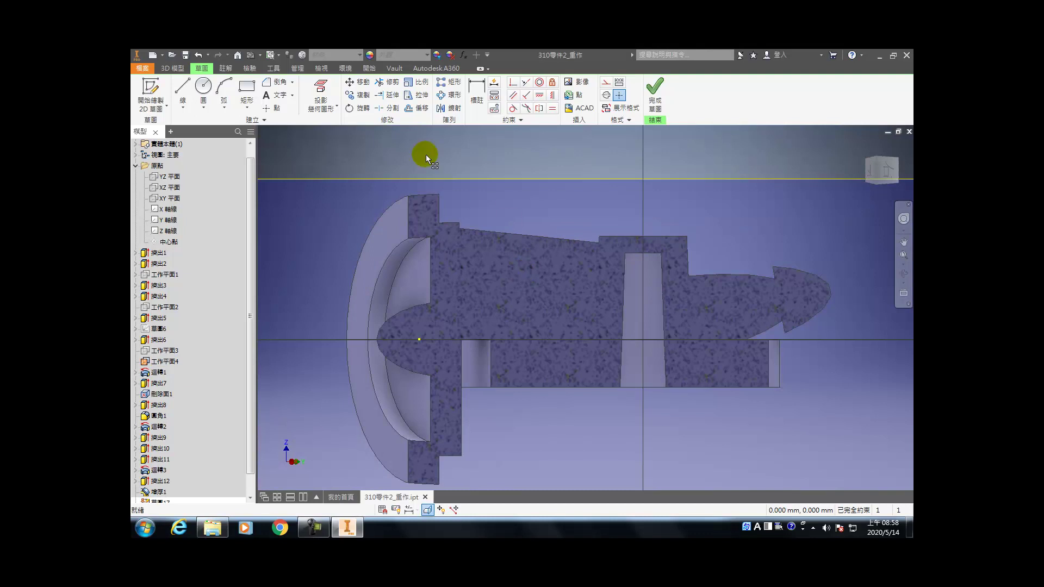
- Project the arm's sloped upper edge and draw a slanted line below it from the vertical axis towards the flange
left_click(321, 97)
left_click(501, 236)
left_click(183, 90)
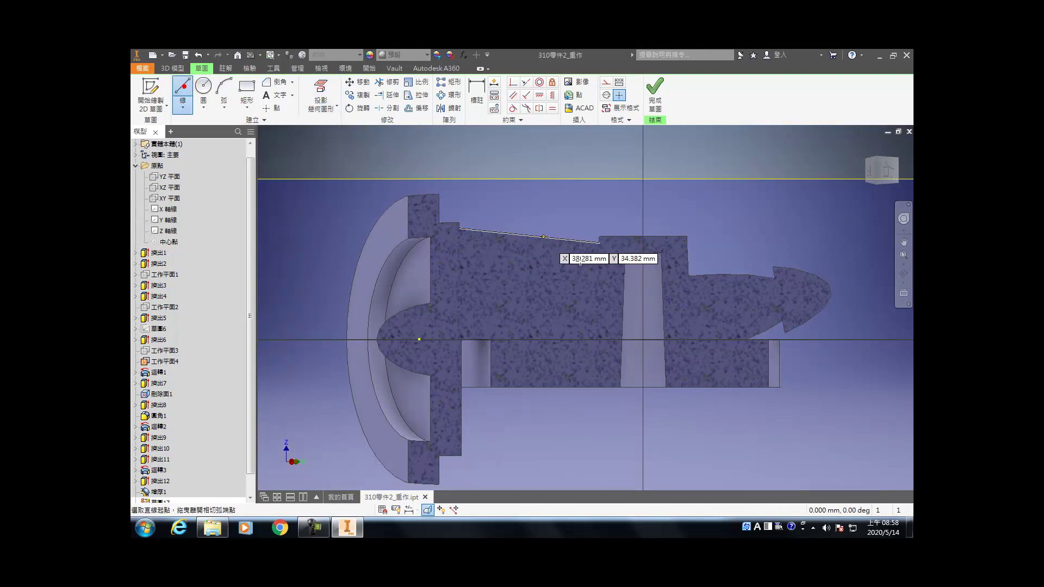
left_click(643, 280)
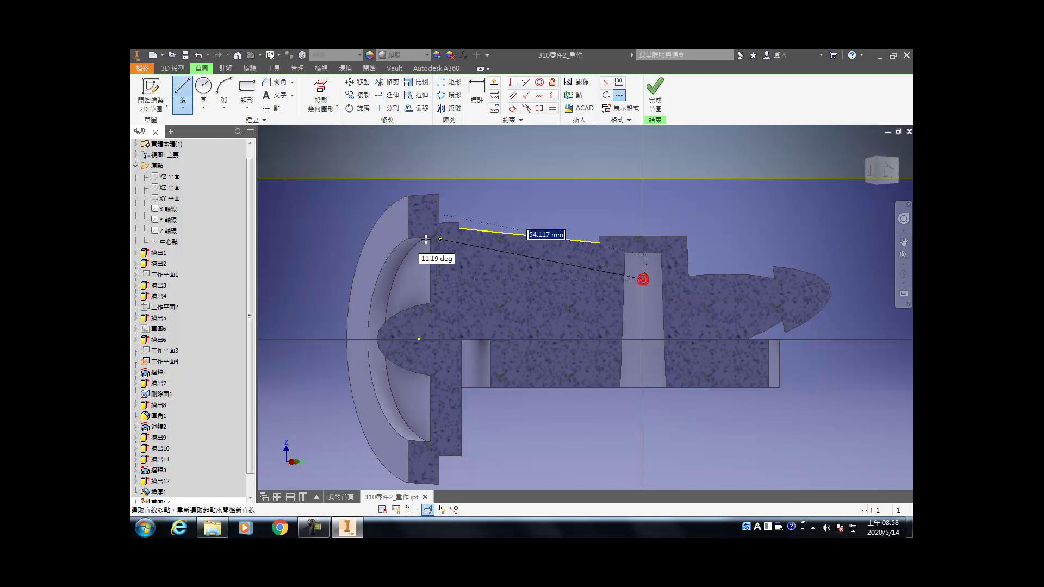
left_click(452, 250)
key("Escape")
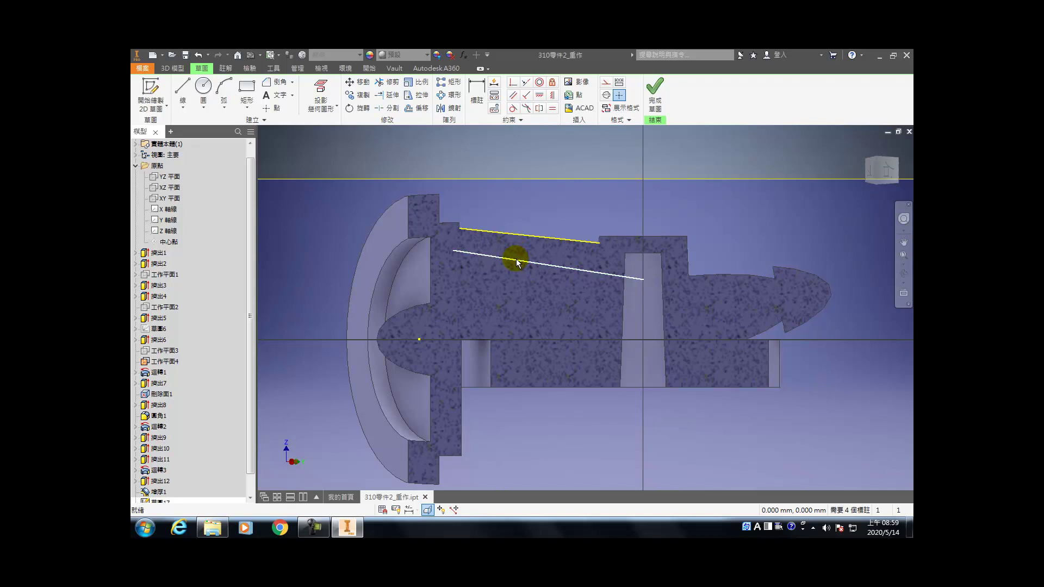
- Make the slanted line parallel to the arm's projected upper edge
left_click(512, 95)
left_click(502, 254)
left_click(508, 233)
key("Escape")
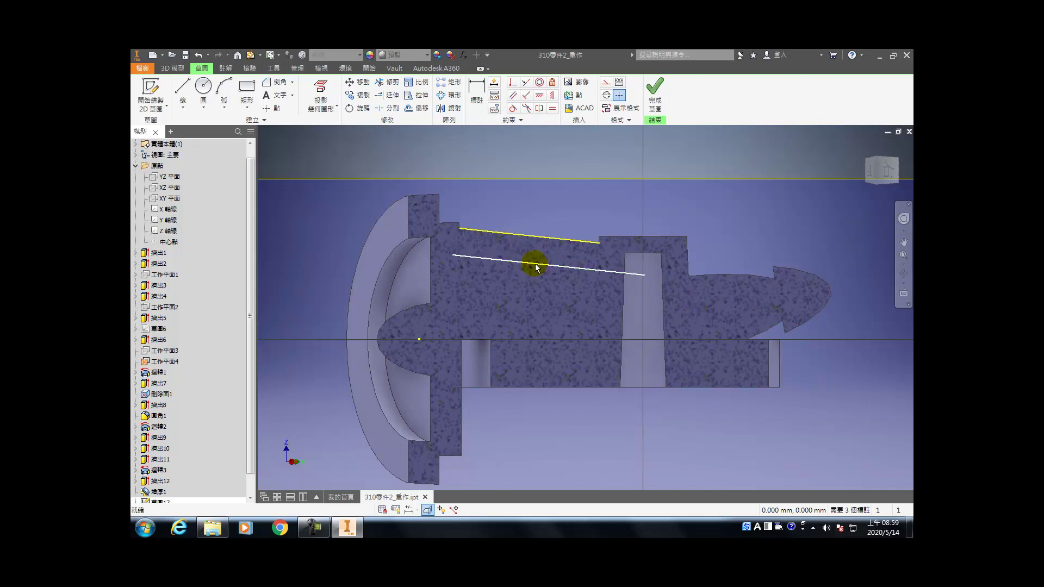
- Project the round boss's top edge and align the slanted line's inner endpoint vertically with that edge's midpoint
left_click(321, 92)
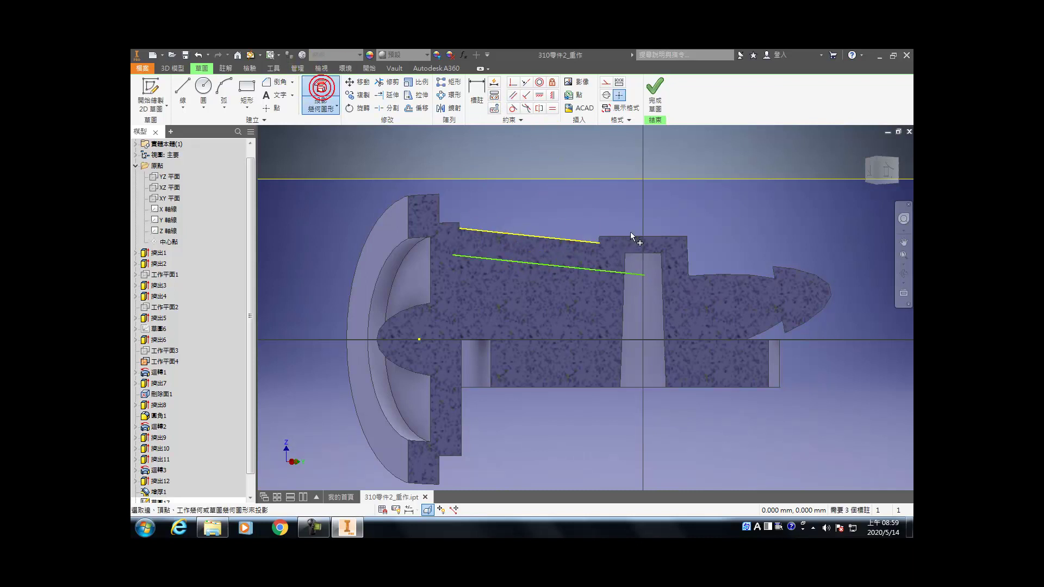
left_click(637, 236)
left_click(552, 94)
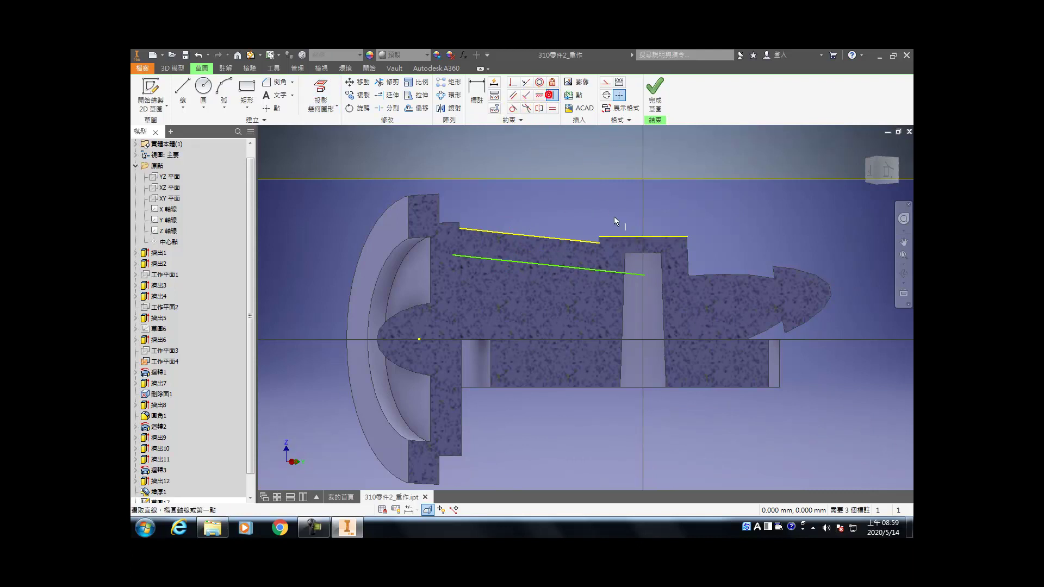
left_click(644, 237)
left_click(644, 278)
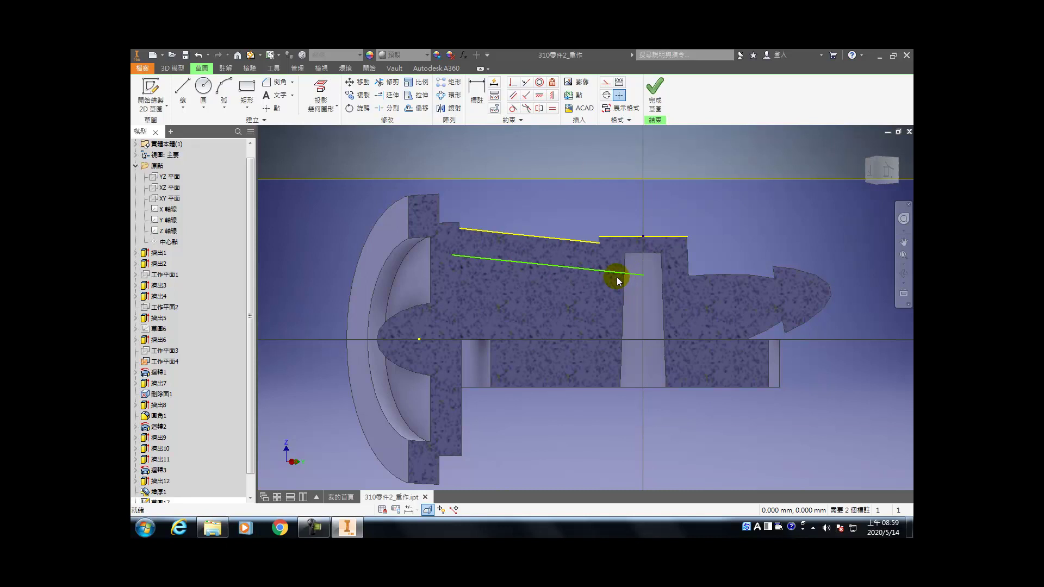
- Dimension the distance between the slanted line and the arm's projected upper edge at 9 mm
key("d")
left_click(574, 267)
left_click(567, 240)
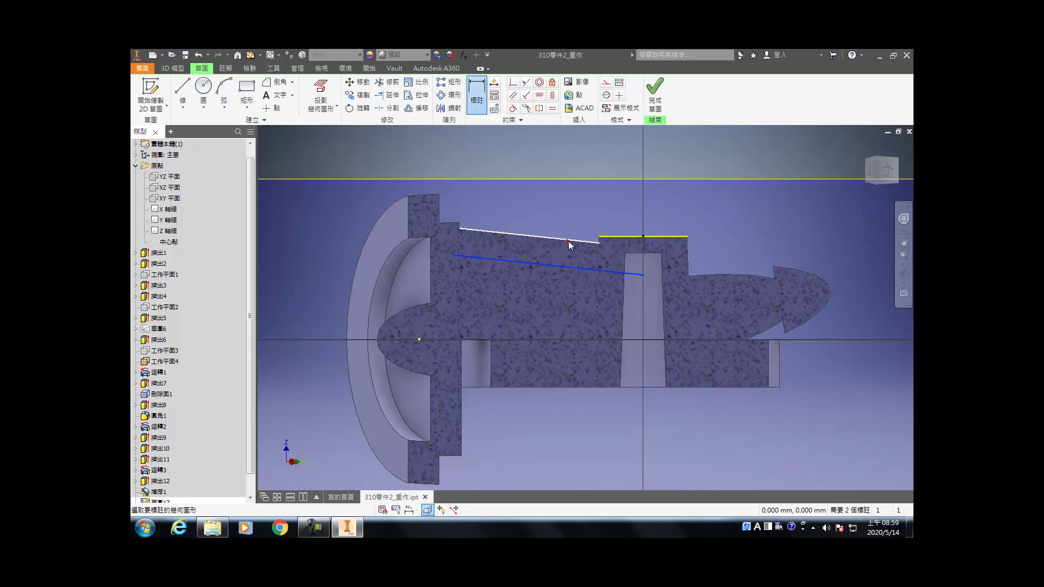
left_click(688, 267)
type("9")
key("Return")
key("Escape")
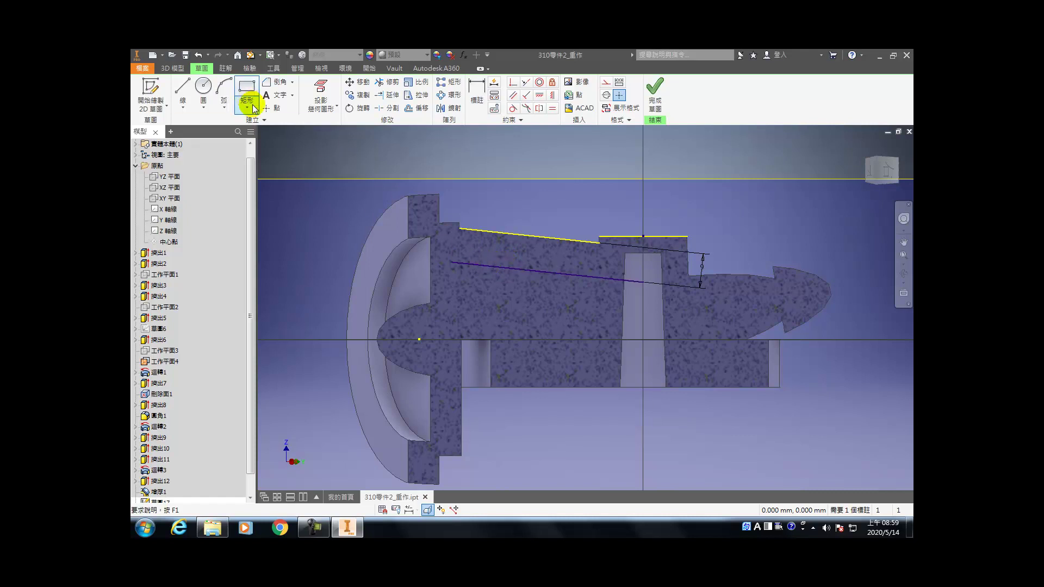
- Close a thin slanted profile above the line, about 50 mm long and 4 mm thick, using perpendicular and parallel lines
left_click(182, 87)
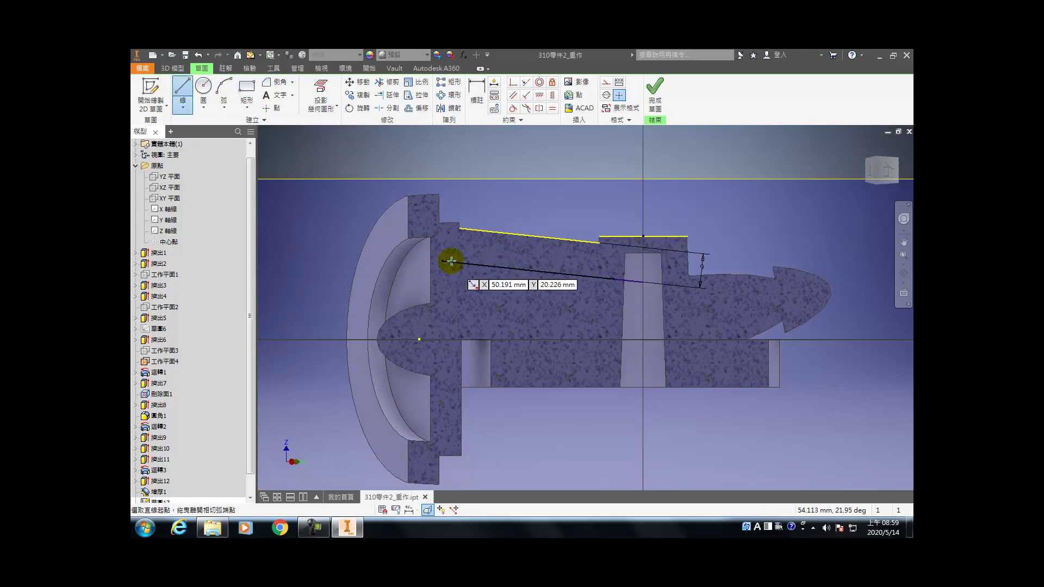
scroll(452, 260, "down", 5)
left_click(182, 87)
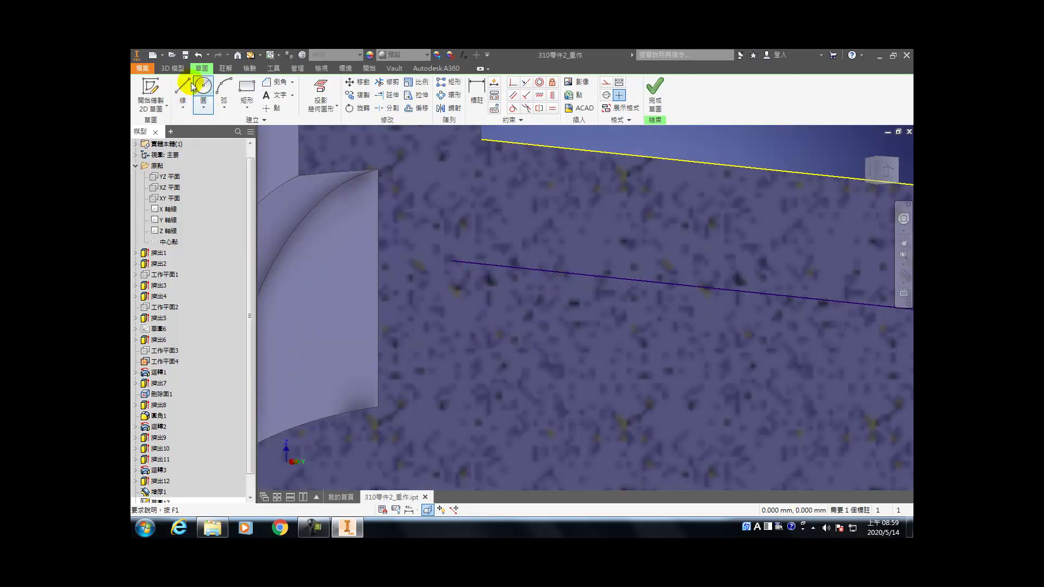
left_click(451, 260)
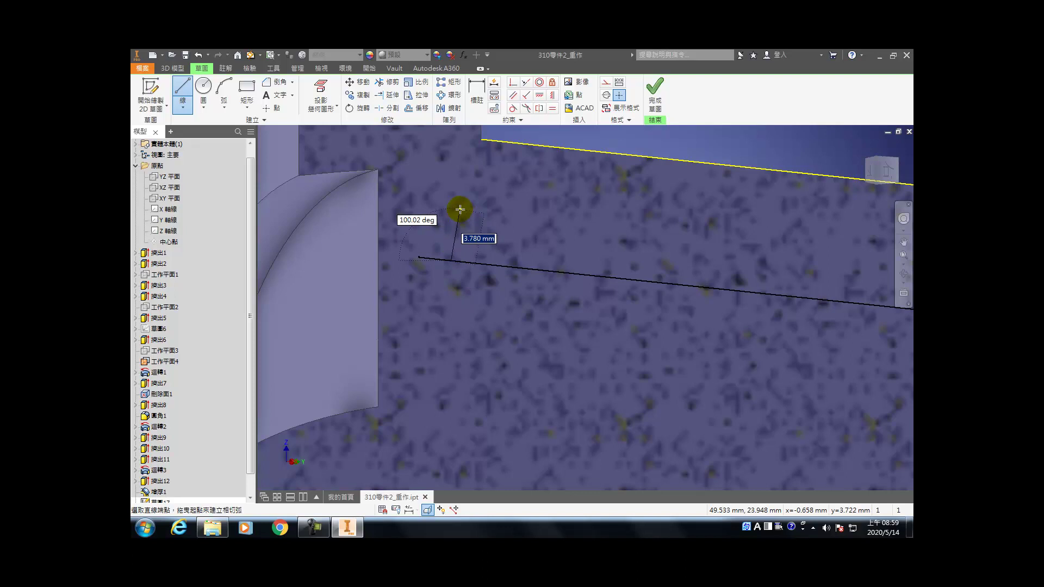
left_click(458, 208)
scroll(493, 205, "down", 5)
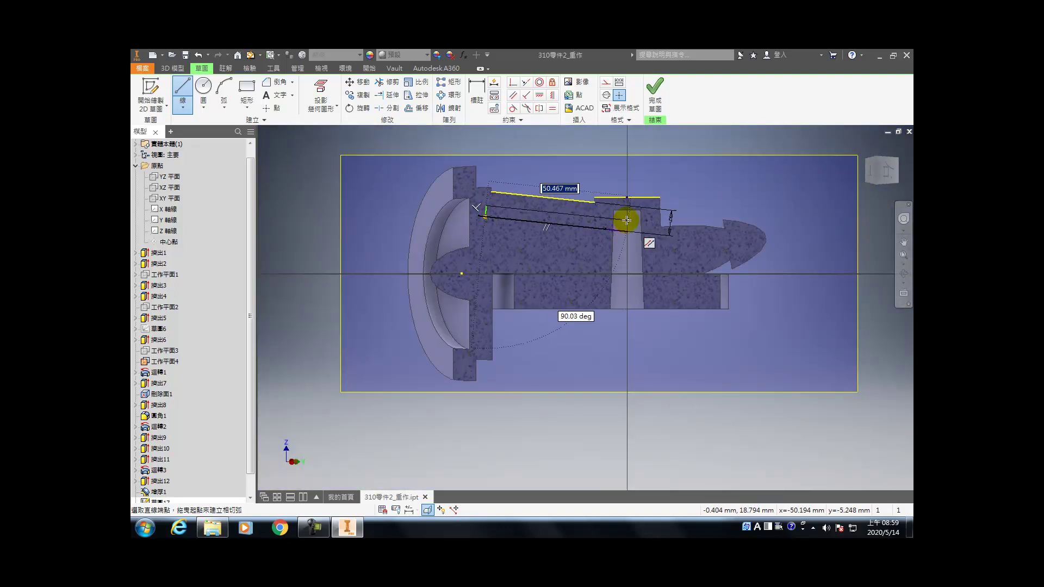
left_click(627, 220)
left_click(627, 231)
key("Escape")
scroll(533, 233, "down", 3)
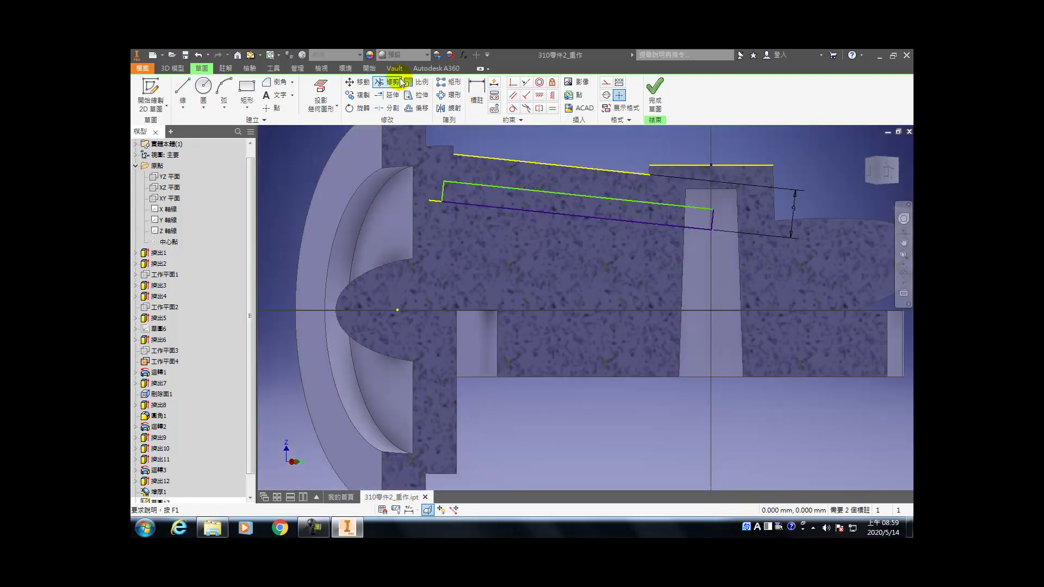
- Dimension the slanted profile's thickness at 4.5 mm and stretch its flange end out into the recess
key("d")
left_click(553, 193)
left_click(568, 214)
left_click(736, 224)
type("4.5")
key("Return")
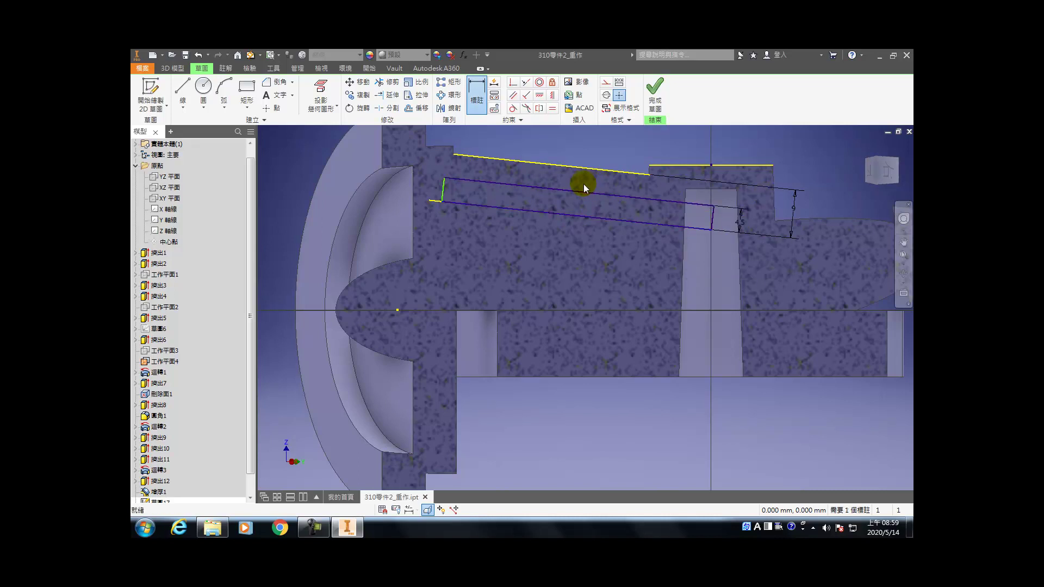
key("Escape")
left_click_drag(443, 192, 408, 188)
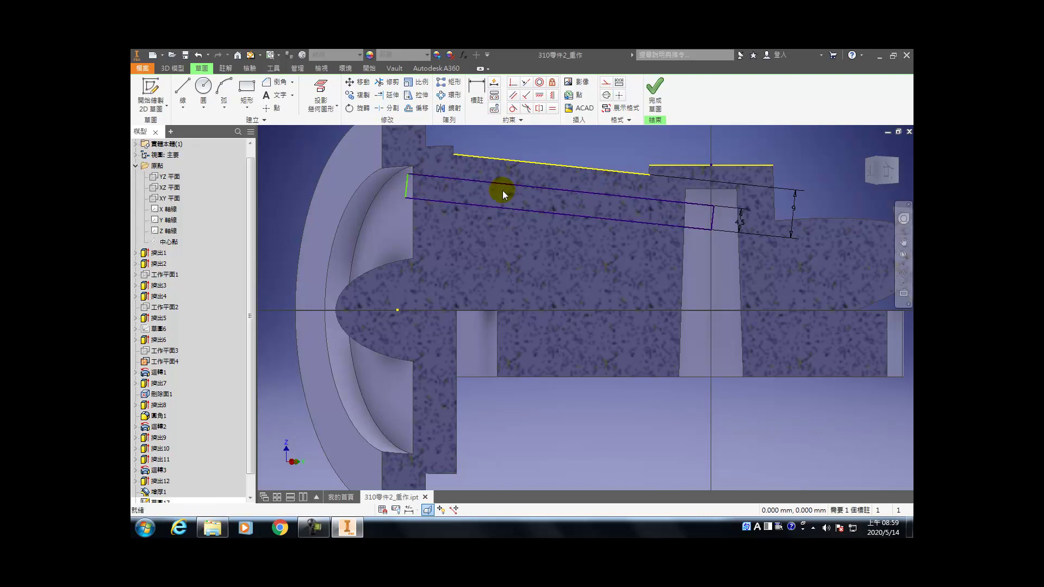
- Revolve the slanted profile a full turn about its lower long edge as a cut, forming an inclined hole through the arm
key("r")
key("F4")
left_click_drag(572, 302, 595, 218)
left_click(557, 251)
left_click(559, 255)
left_click(341, 187)
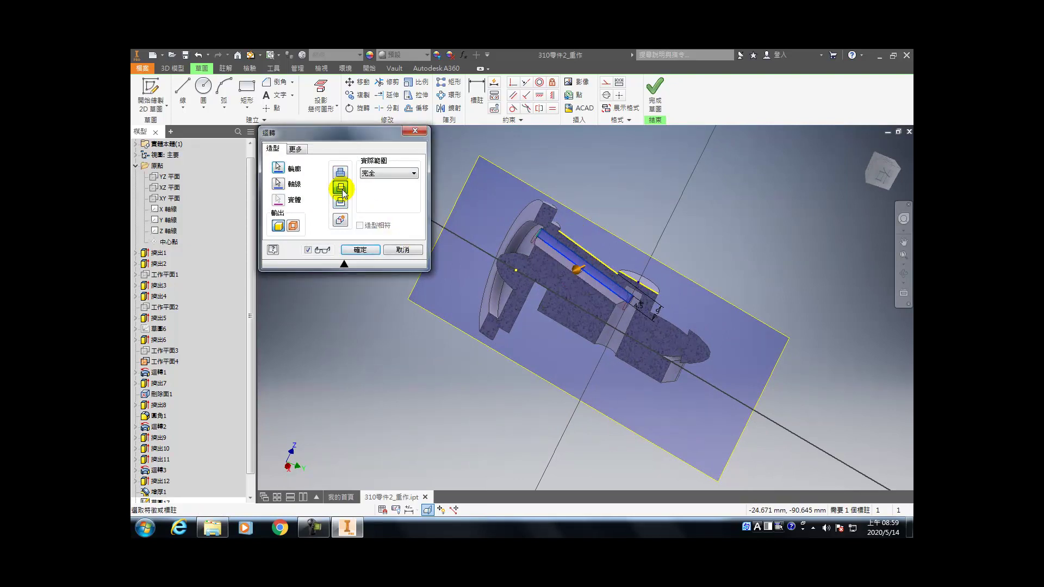
left_click(359, 250)
middle_click_drag(531, 240, 588, 255, "shift")
key("Escape")
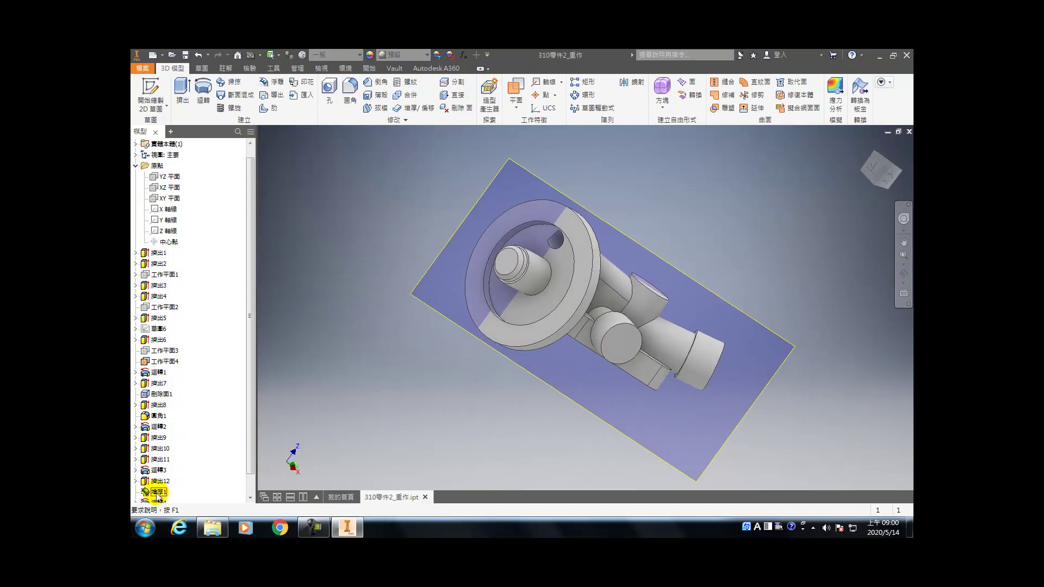
- Reopen the revolved cut's sketch, pull the profile's flange end slightly farther into the recess and finish the sketch
scroll(145, 484, "down", 1)
left_click(135, 481)
double_click(163, 492)
left_click_drag(511, 292, 507, 292)
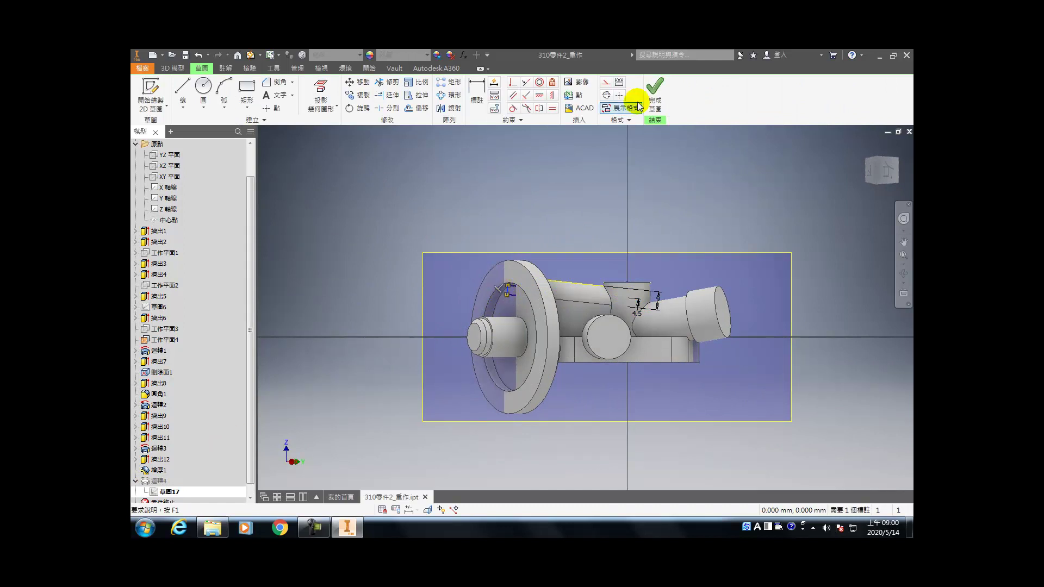
left_click(654, 96)
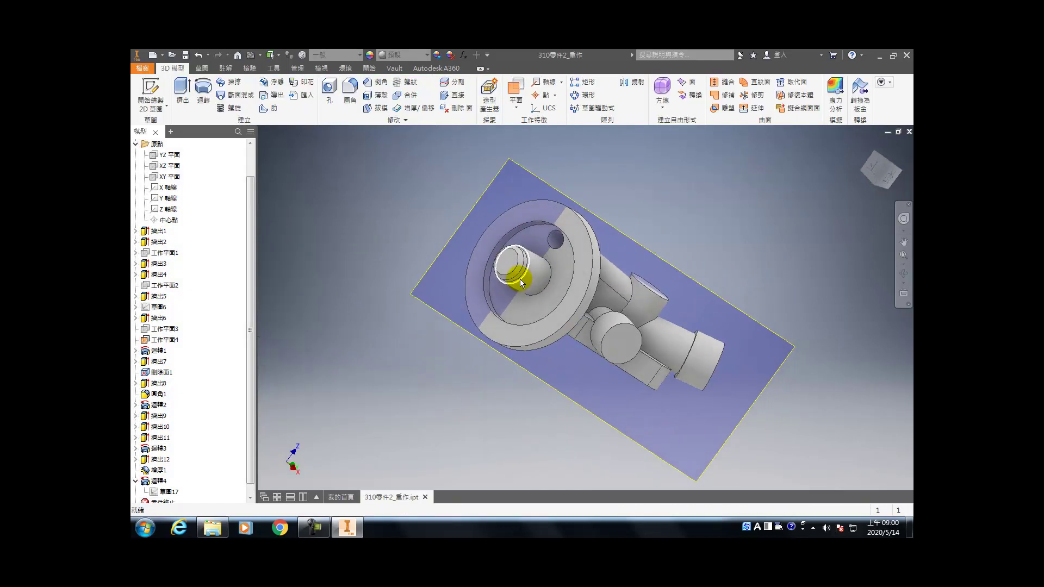
- Hide 工作平面4 and check the inclined hole's opening in the recess floor
right_click(679, 270)
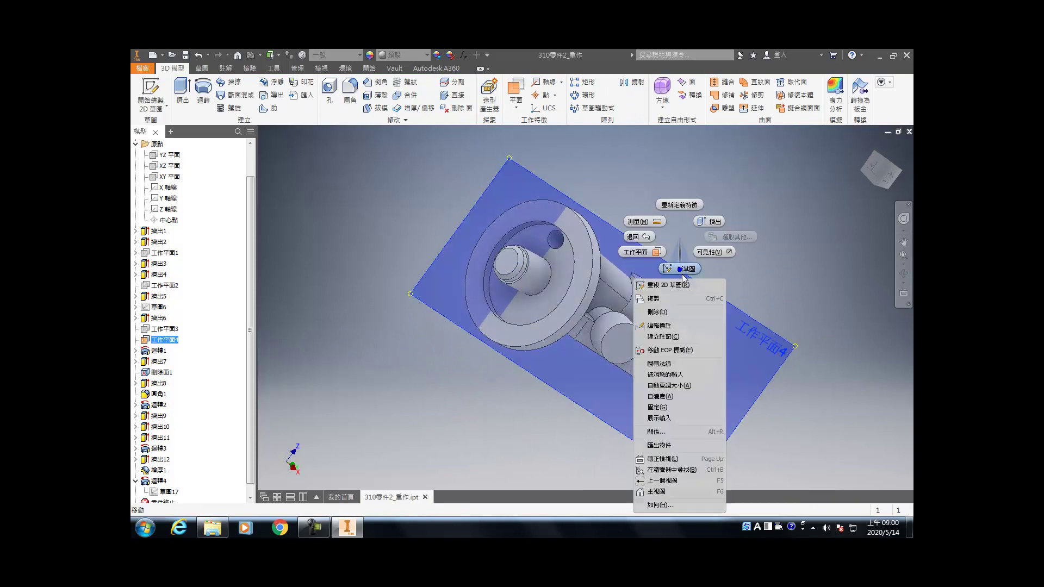
left_click(709, 257)
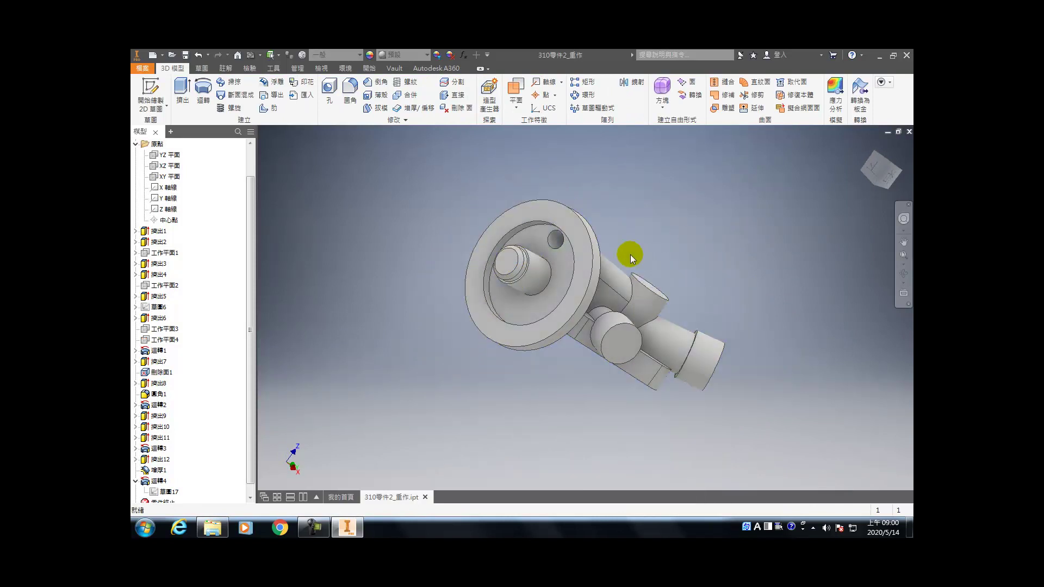
scroll(567, 245, "down", 6)
scroll(560, 246, "up", 3)
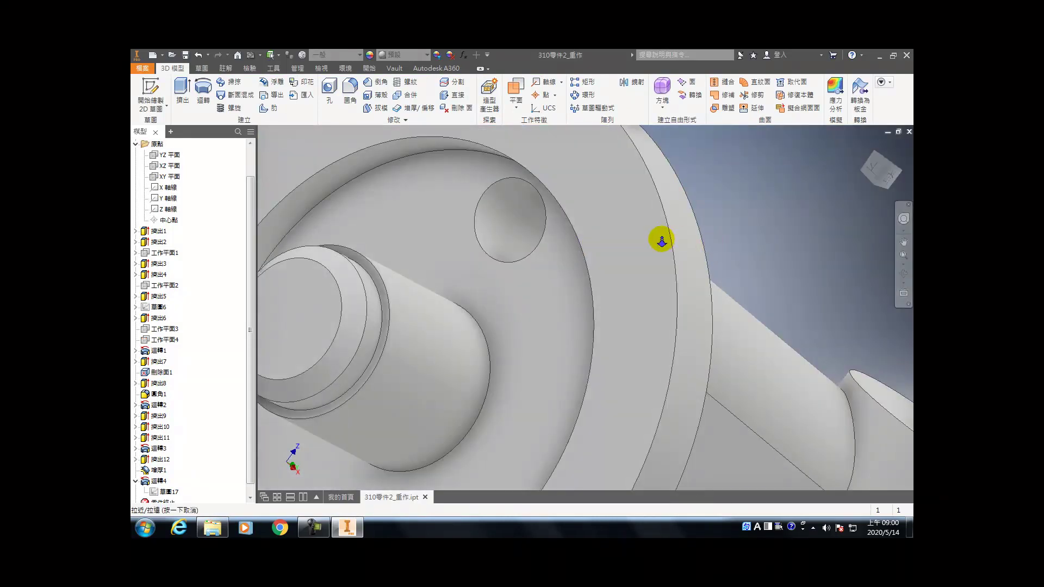
scroll(653, 238, "up", 1)
middle_click_drag(625, 238, 604, 174, "shift")
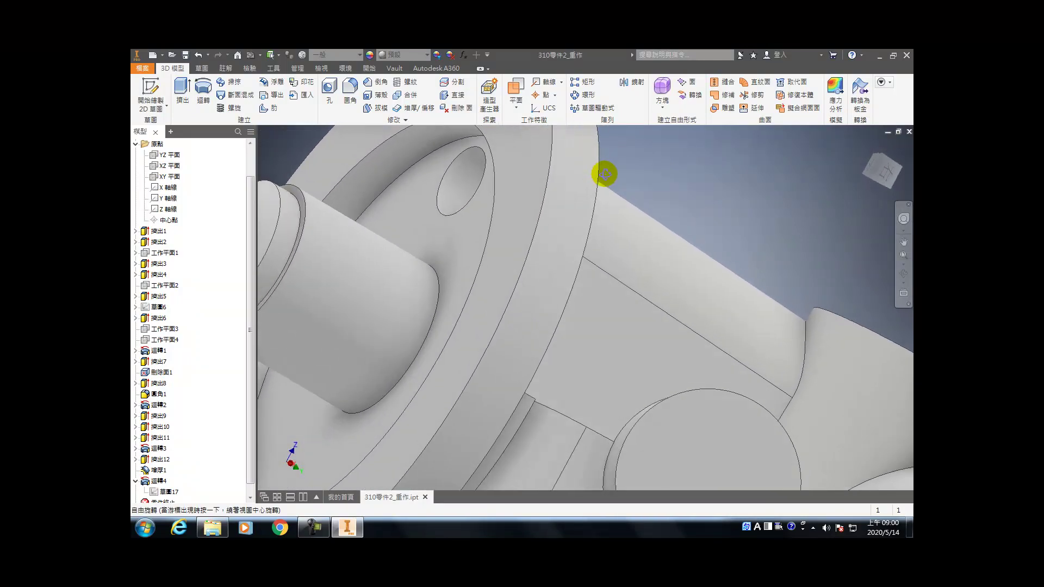
left_click(866, 150)
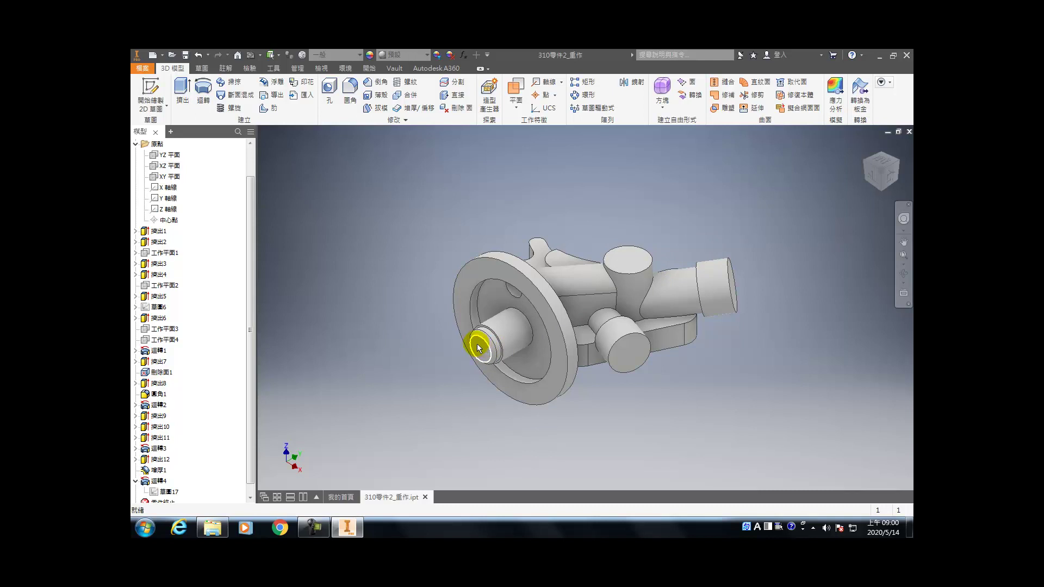
- Start a counterbored, tapped hole on the end face of the stepped boss opposite the flange, placed concentric with its circular edge
mouse_move(494, 361)
key("F4")
left_click_drag(610, 295, 571, 302)
left_click(570, 302)
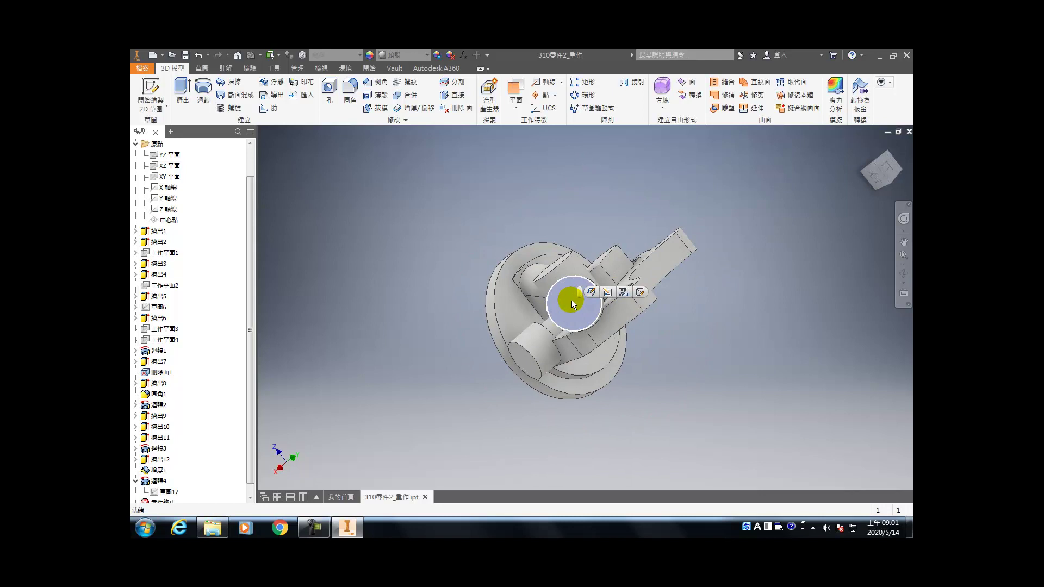
key("h")
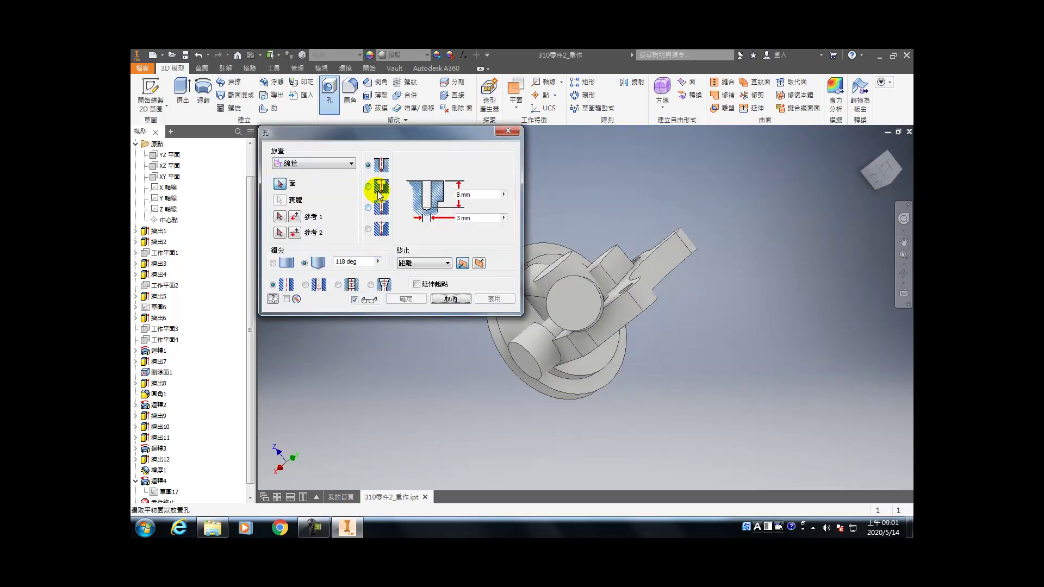
left_click(368, 188)
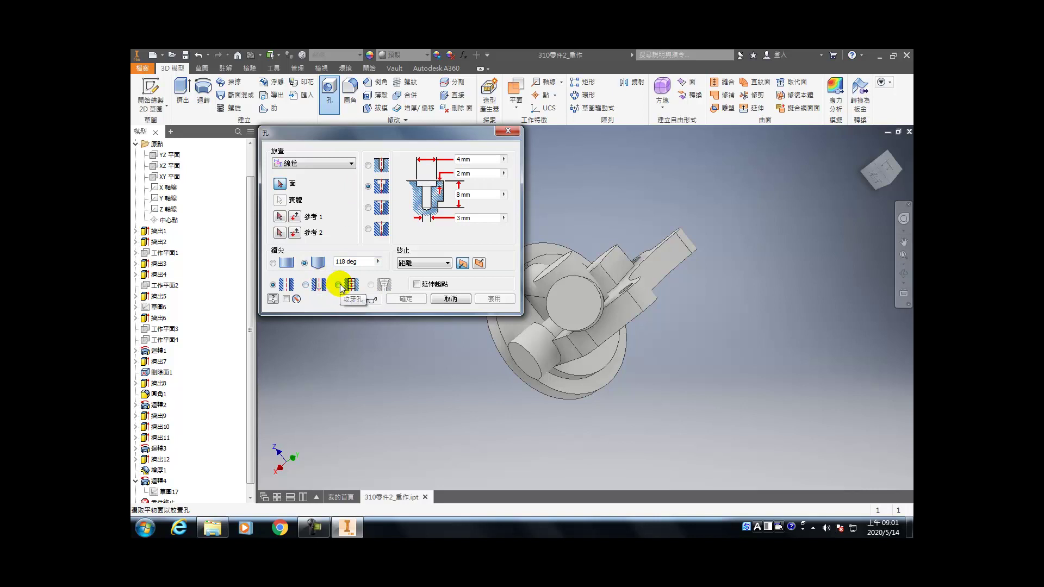
left_click(338, 285)
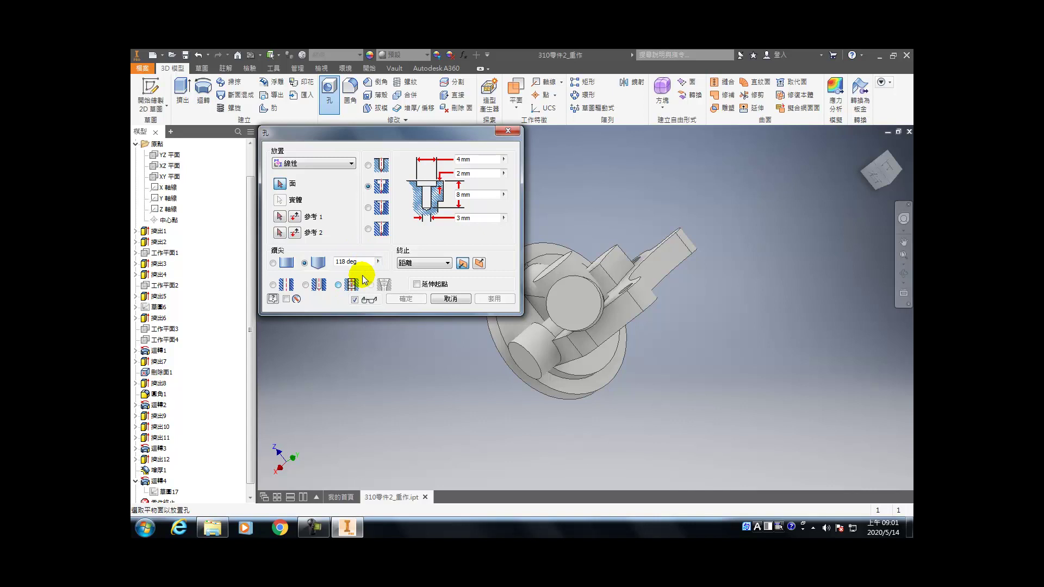
left_click(575, 299)
left_click(592, 280)
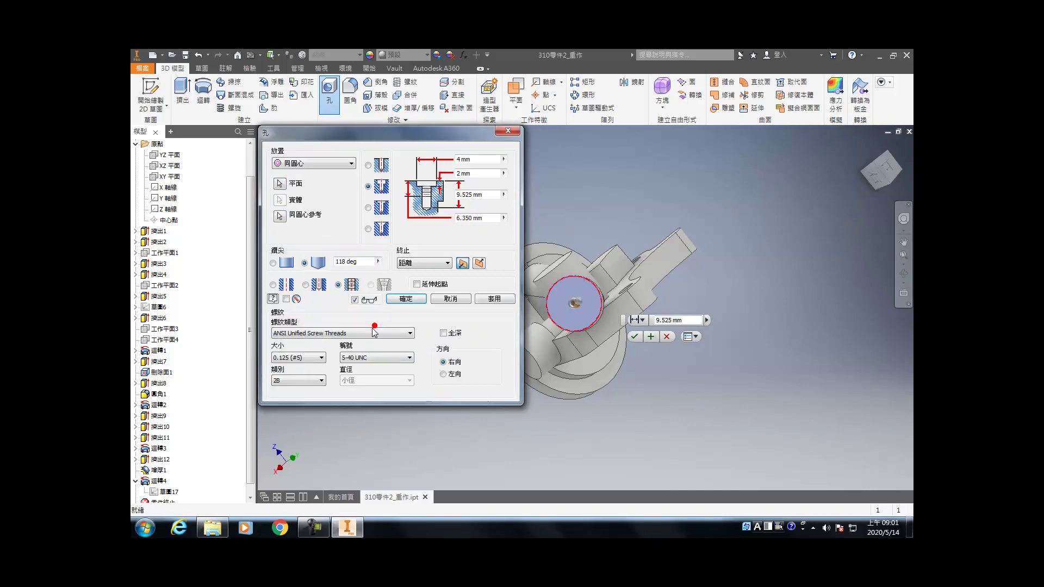
- Set the hole's thread type to ISO Pipe Threads with size 9.728
left_click(371, 333)
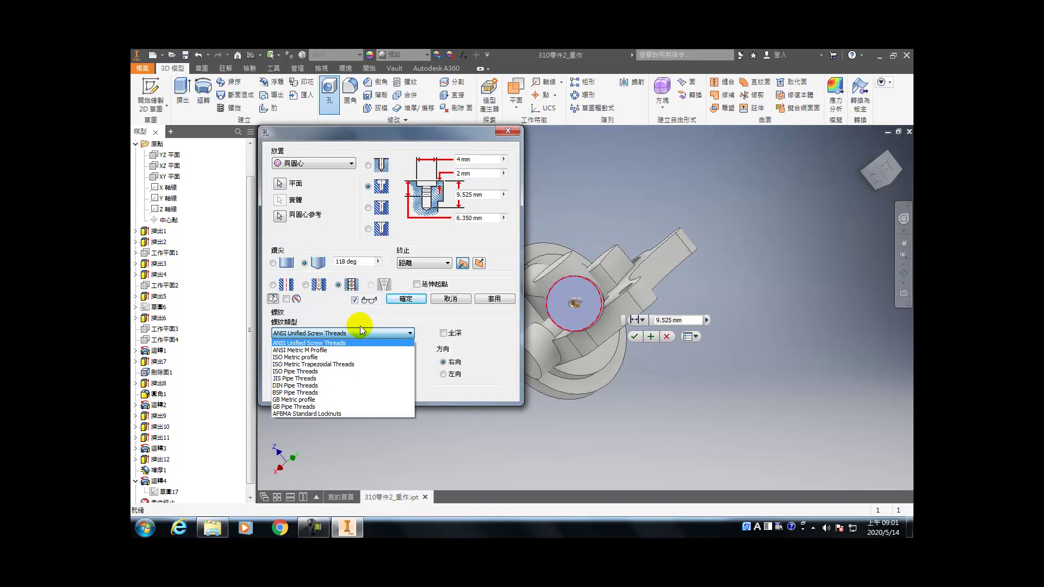
left_click(323, 371)
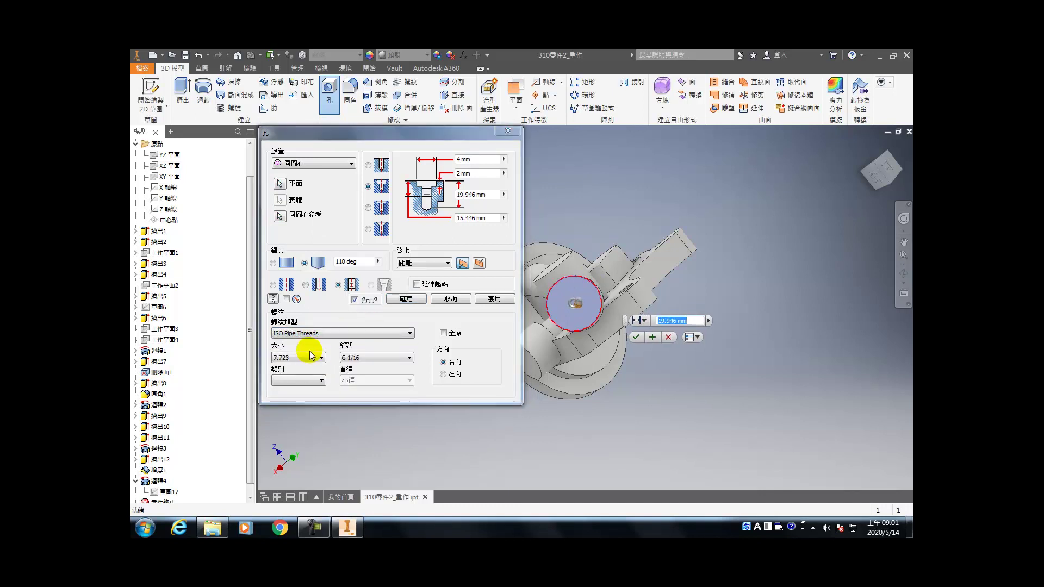
left_click(332, 333)
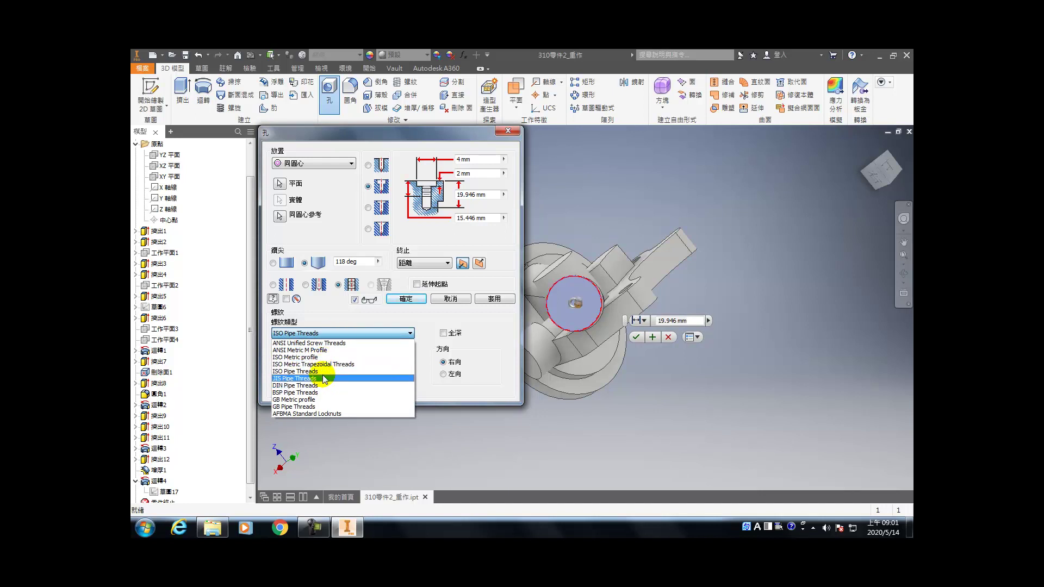
left_click(322, 372)
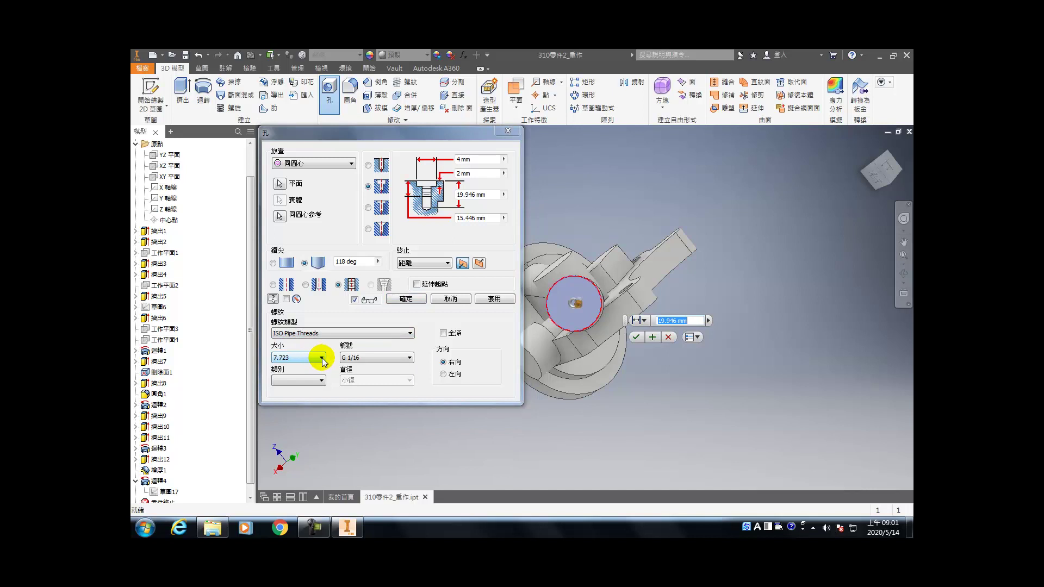
left_click(321, 358)
left_click(375, 359)
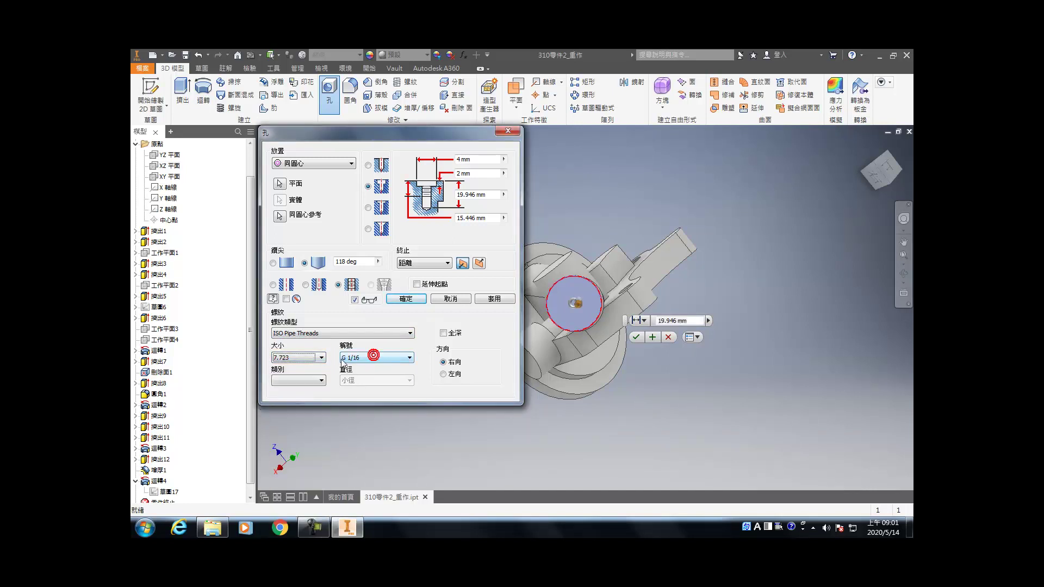
left_click(310, 362)
left_click(304, 374)
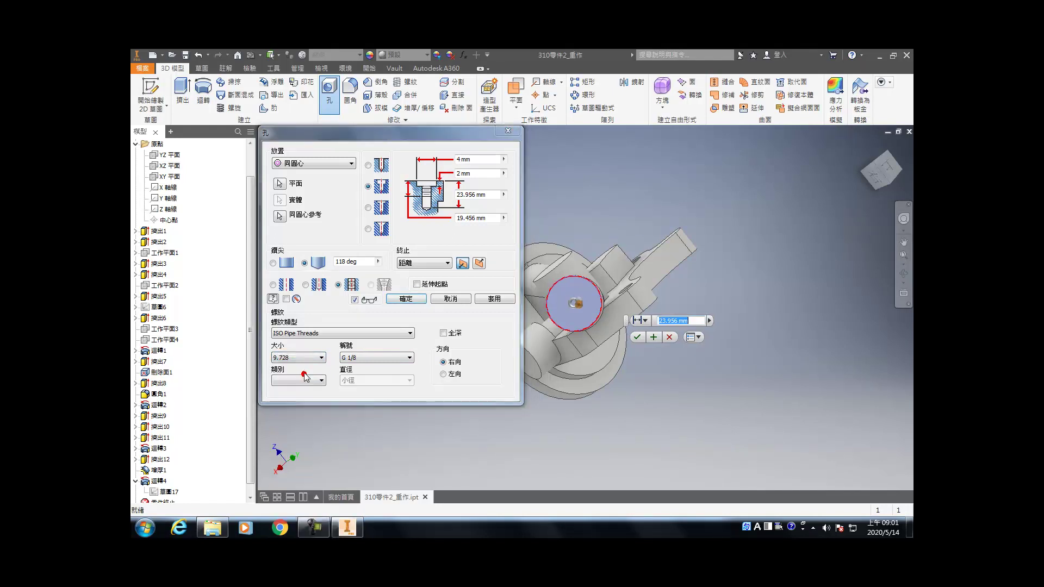
- Set the tapped hole's drilling depth to 42 mm
left_click(479, 160)
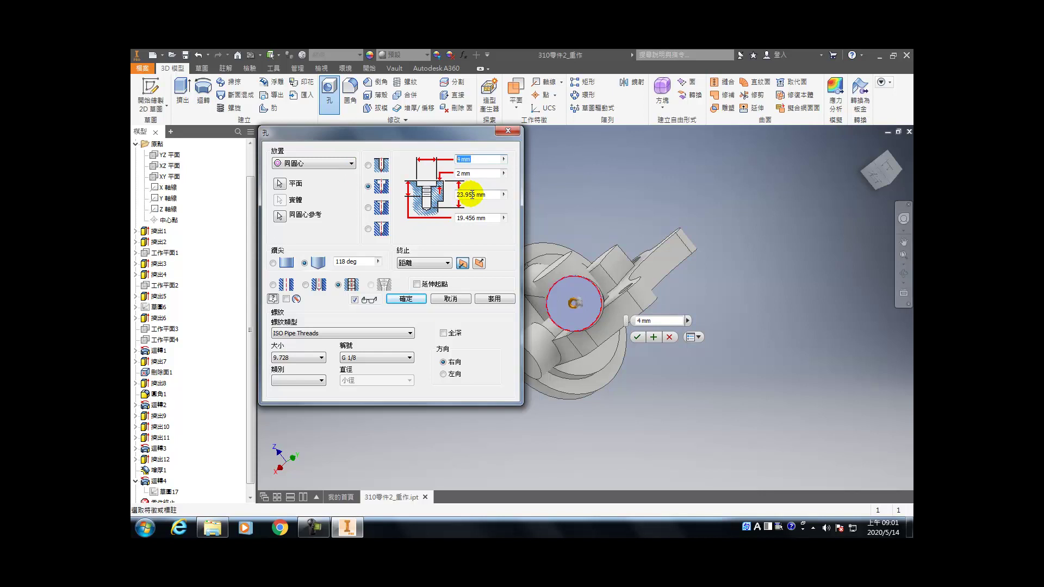
left_click(481, 194)
left_click(368, 186)
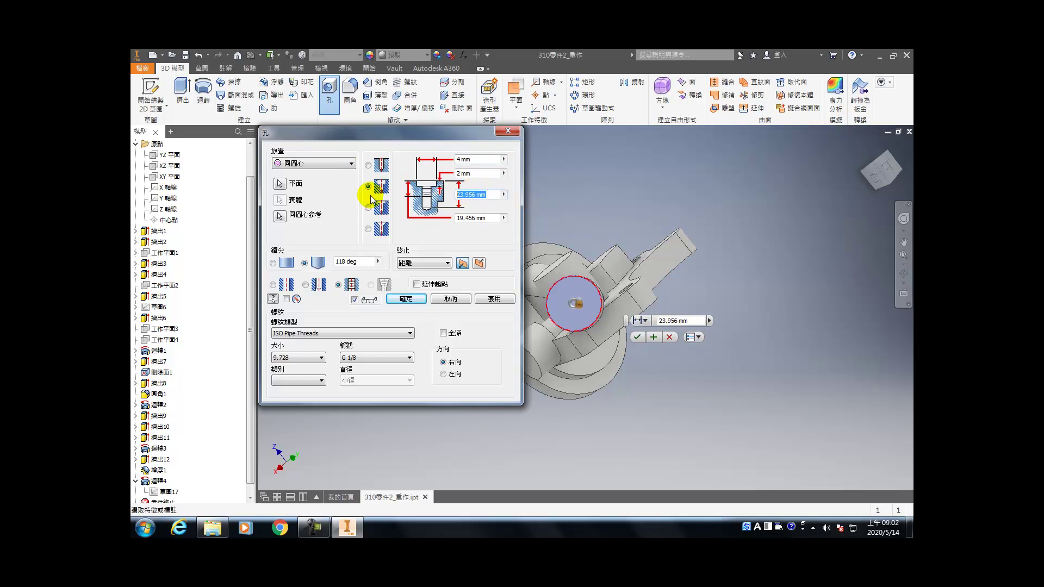
type("42")
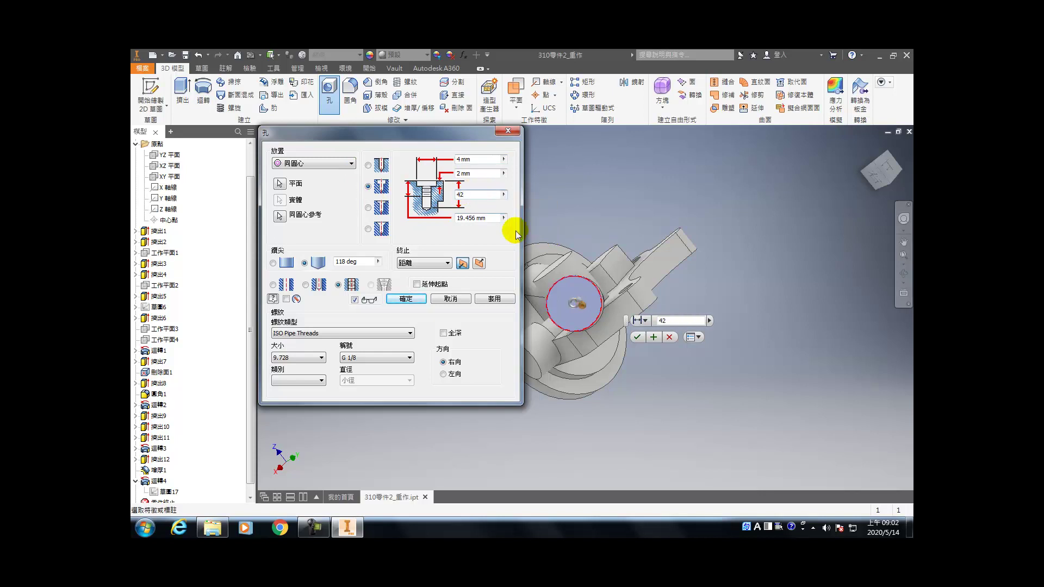
left_click(492, 220)
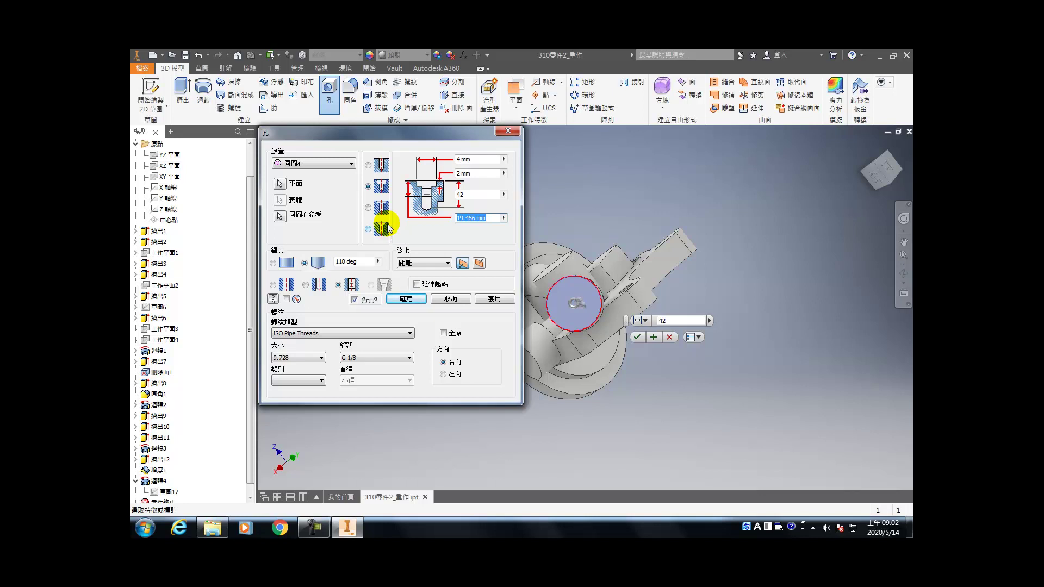
- Switch the hole to the plain drilled type and set its thread depth to 16 mm
left_click(366, 165)
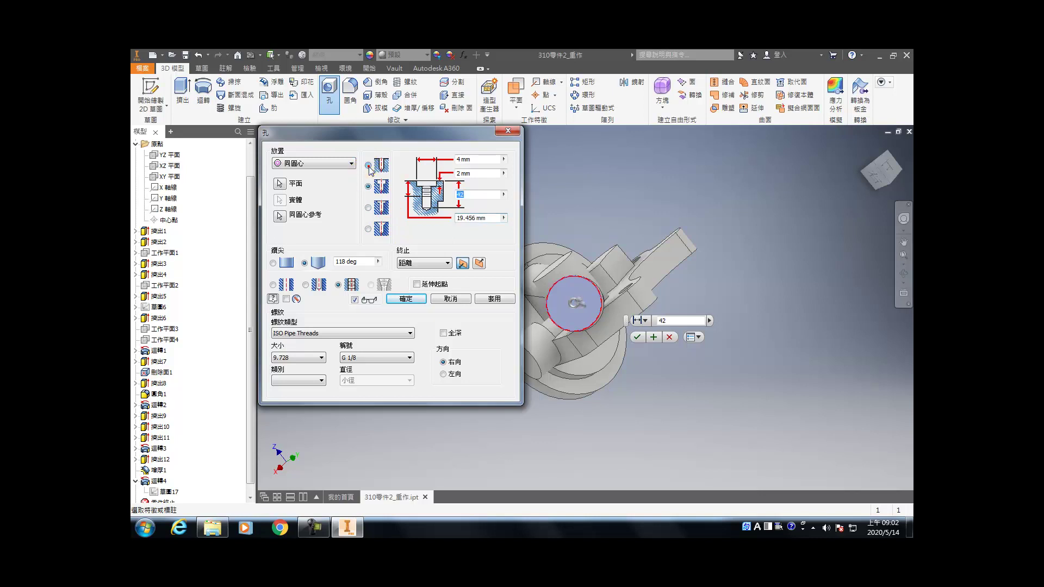
left_click(369, 208)
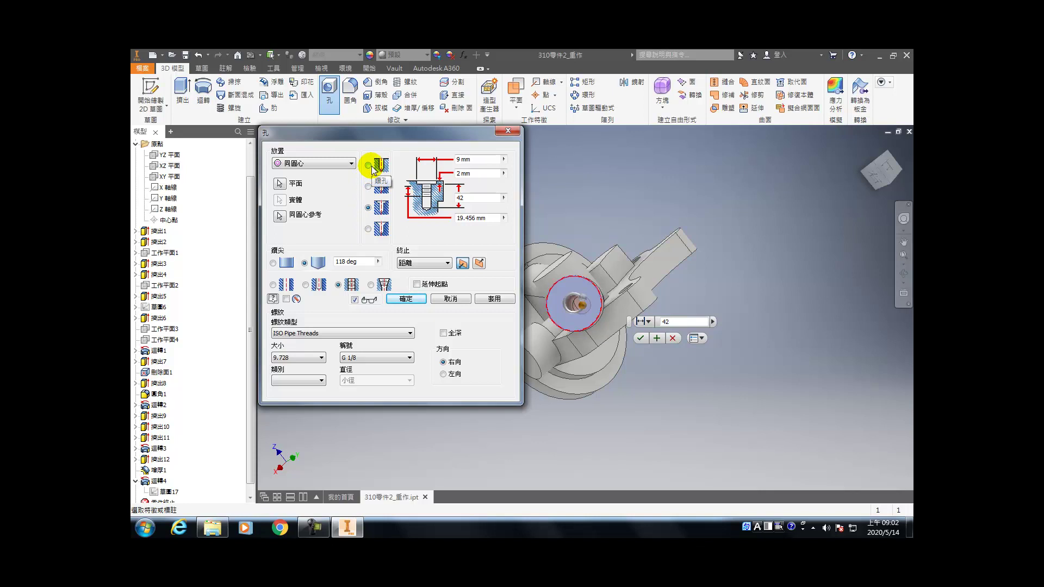
left_click(368, 186)
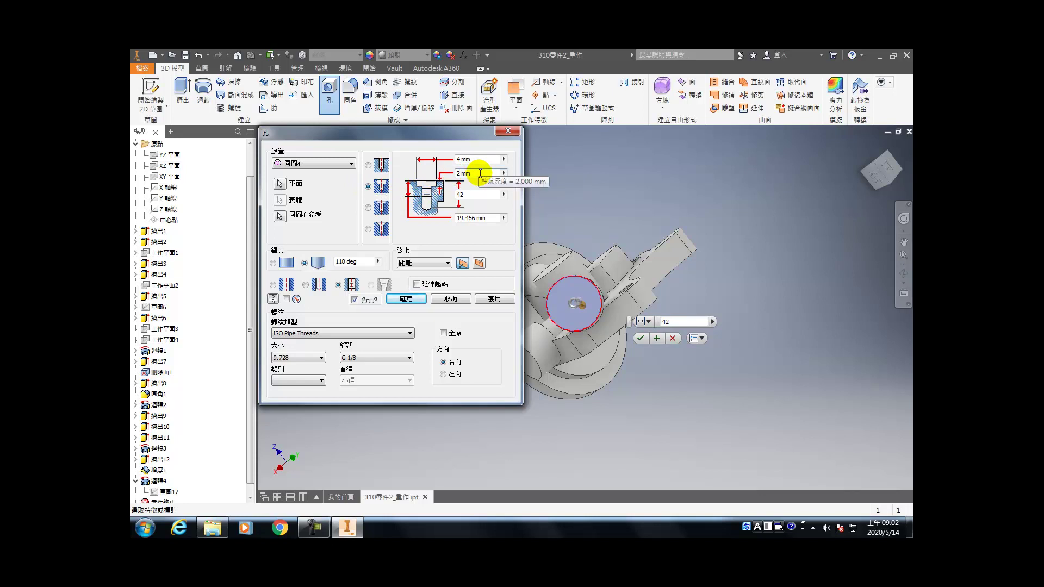
left_click(368, 165)
left_click(487, 218)
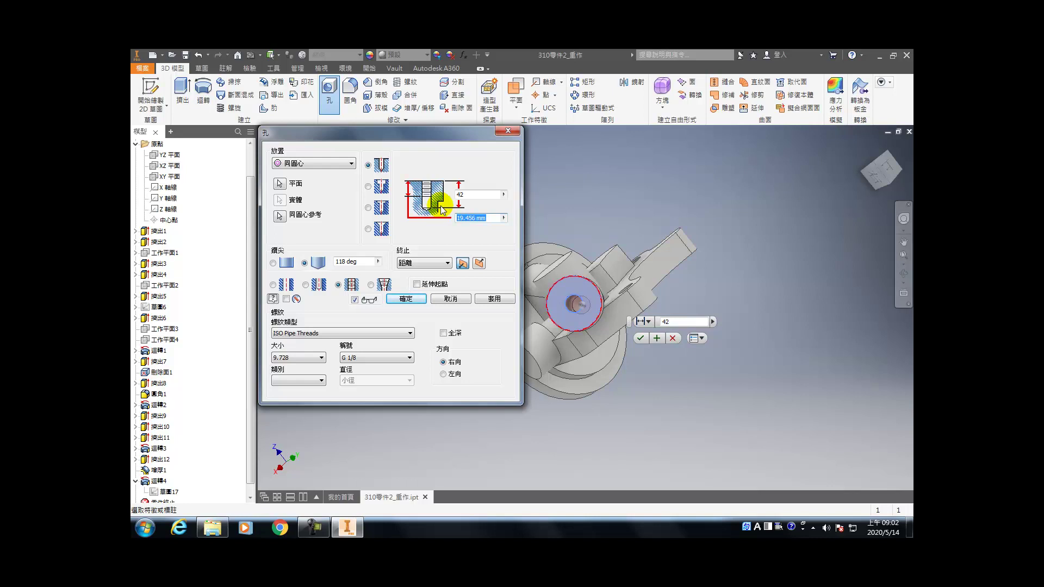
type("16")
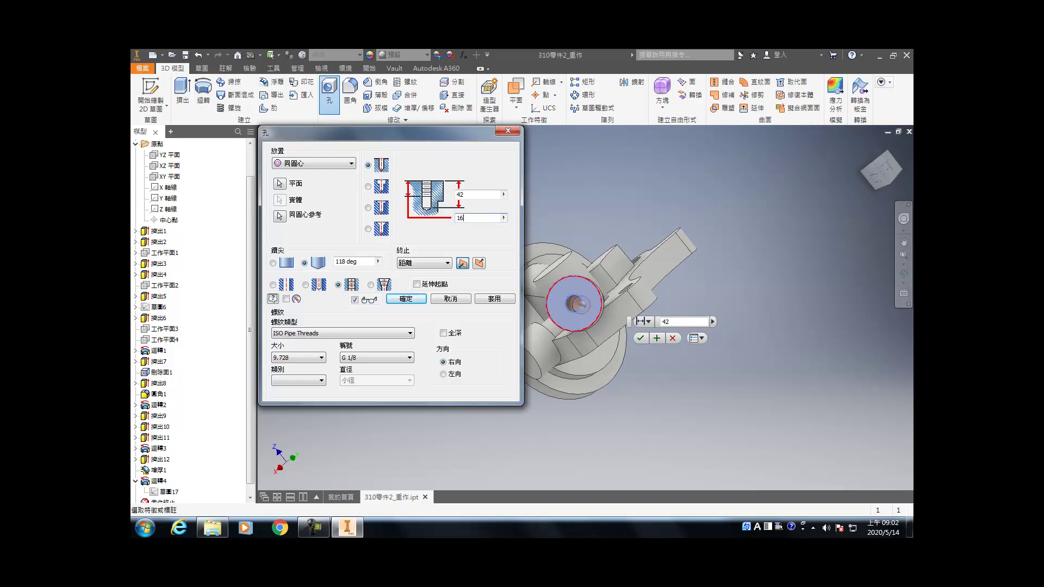
- Change the pipe thread size to 16.662 (G 3/8) and create the hole
left_click(311, 358)
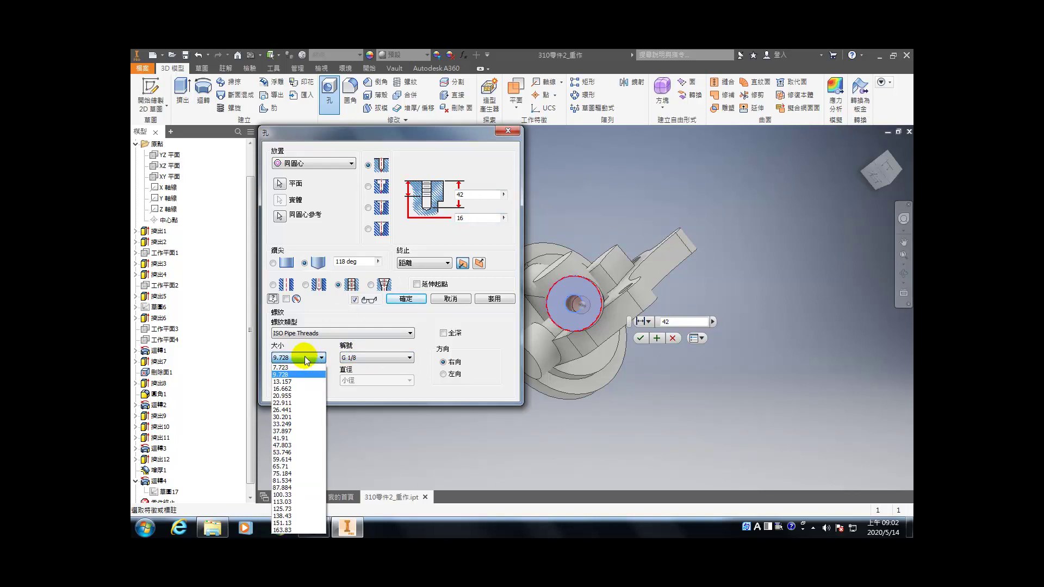
left_click(282, 396)
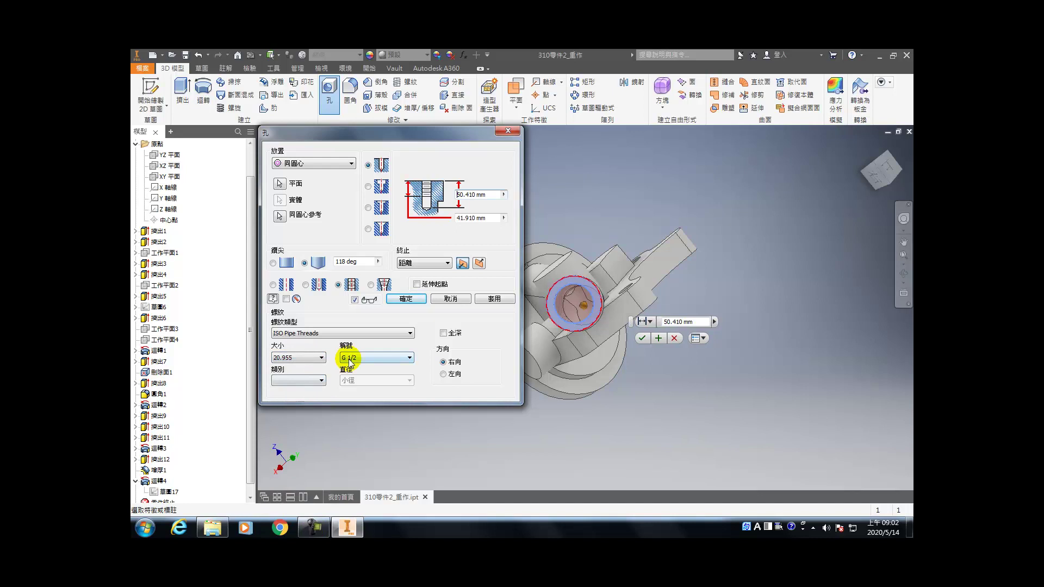
left_click(316, 357)
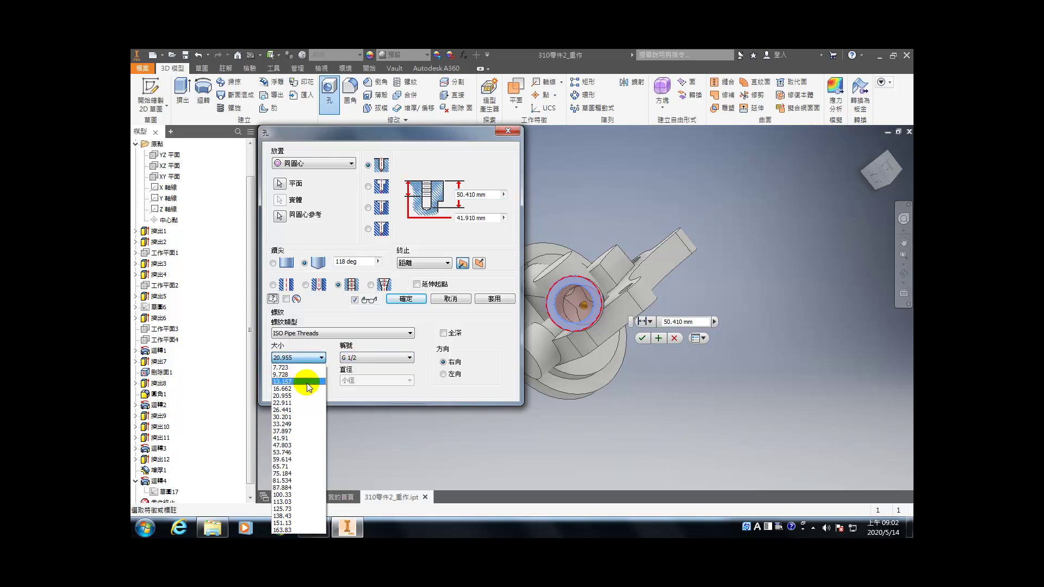
left_click(302, 389)
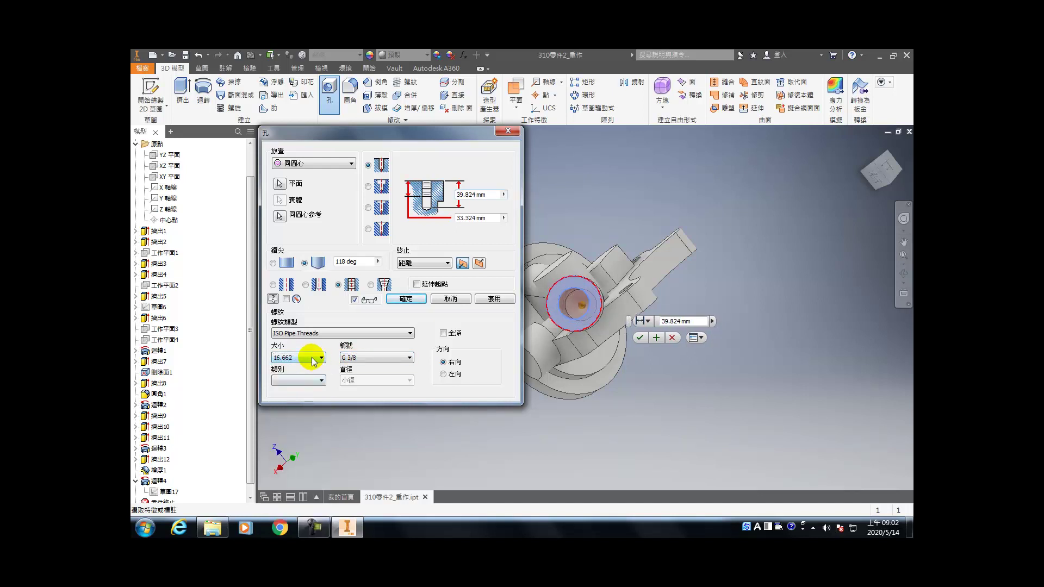
left_click(406, 299)
- Try half-section views of the part through the XY plane and the XZ plane
key("F4")
left_click_drag(568, 339, 607, 397)
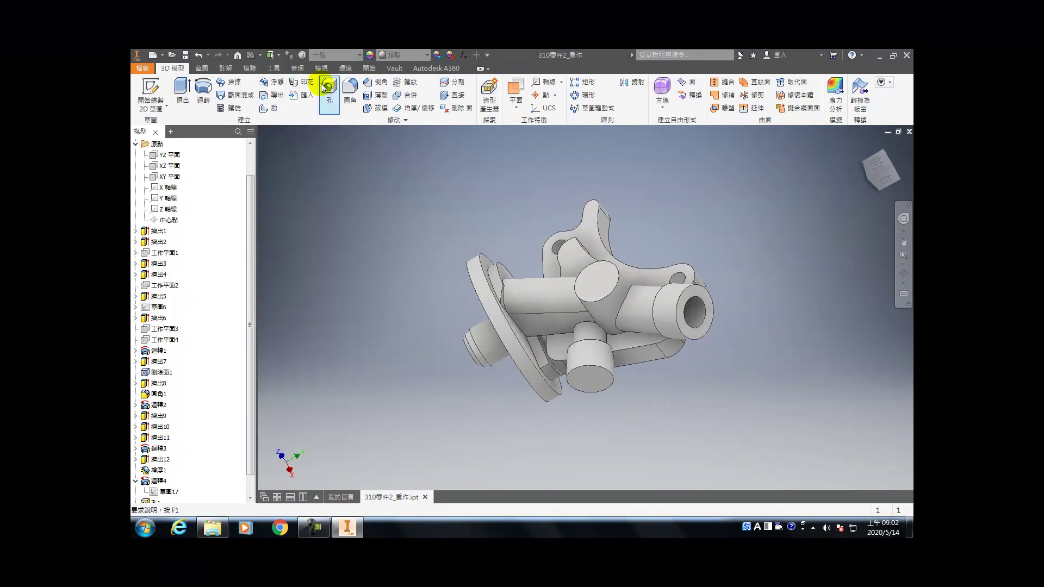
left_click(322, 69)
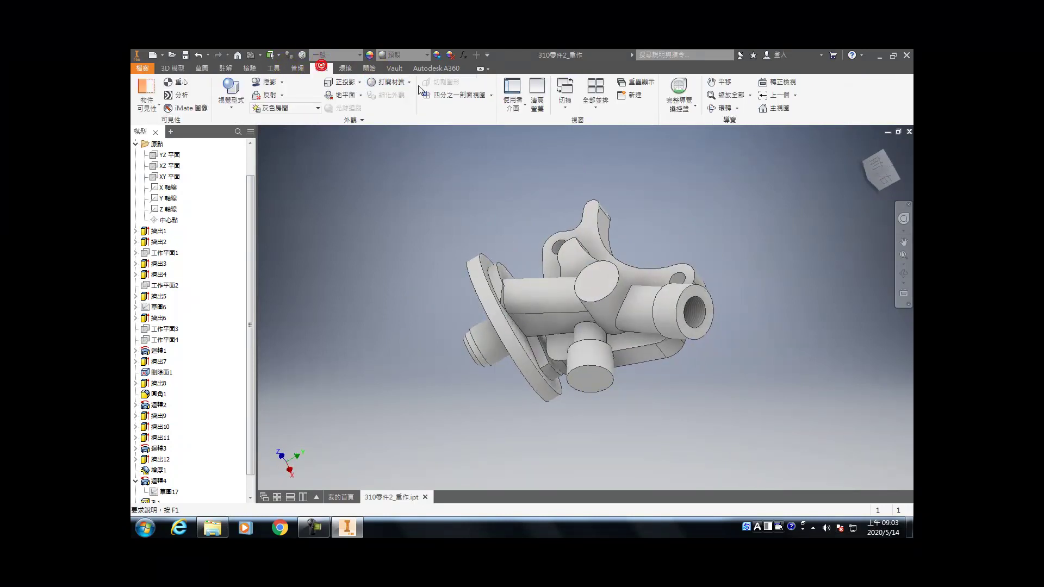
left_click(491, 96)
left_click(463, 135)
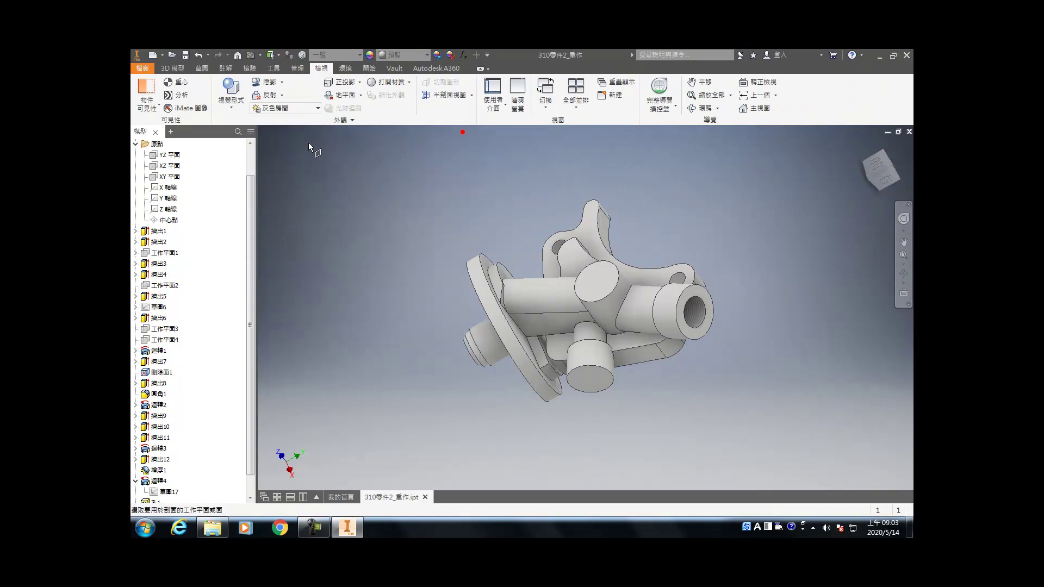
left_click(174, 177)
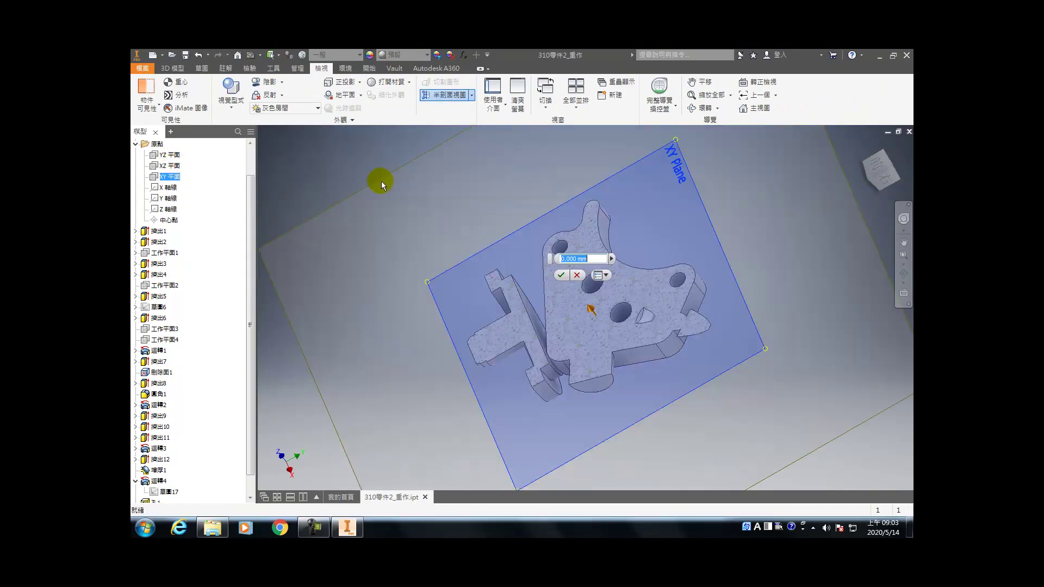
left_click(576, 275)
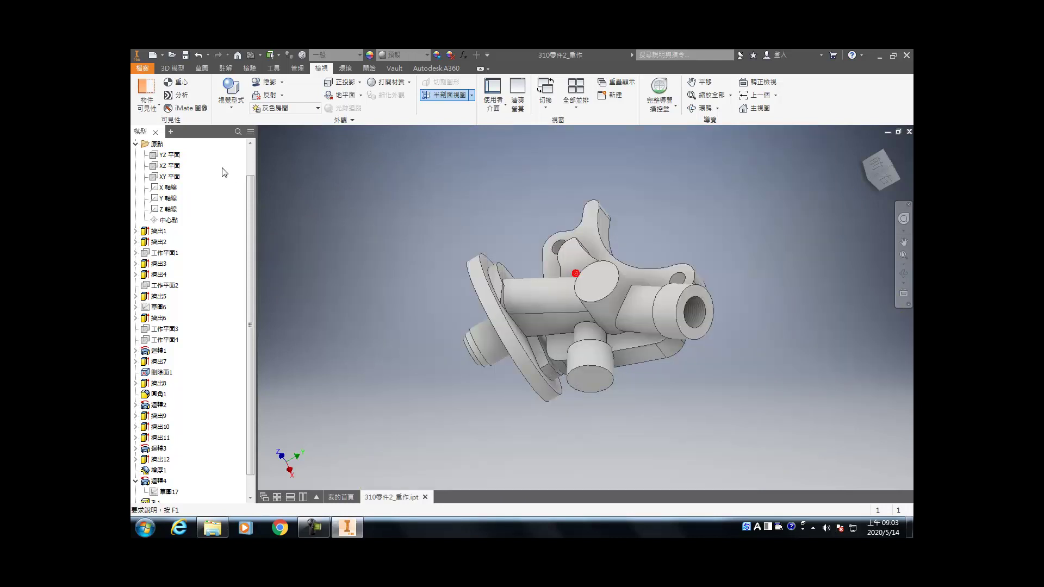
left_click(169, 166)
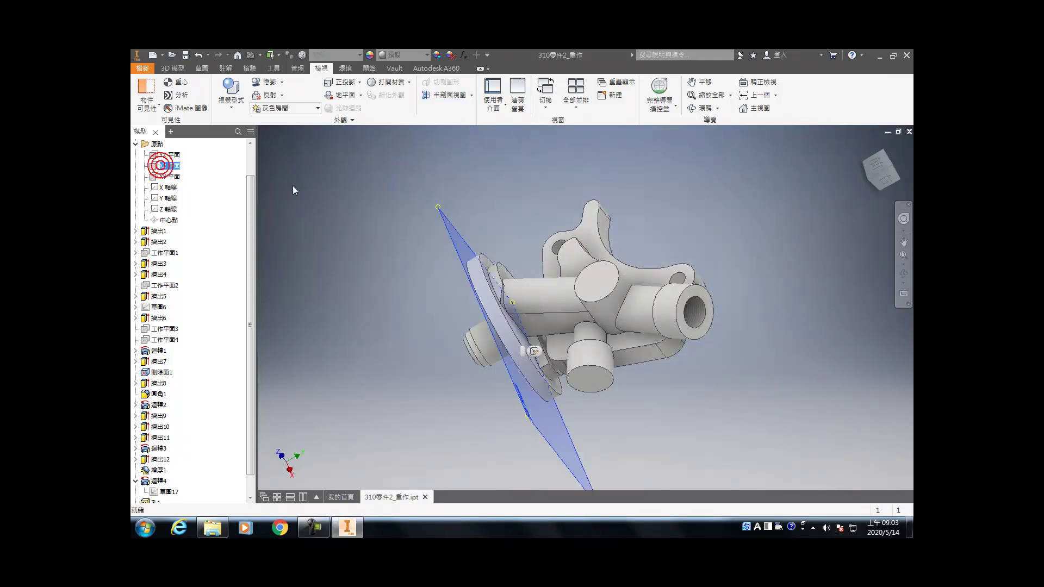
left_click(441, 94)
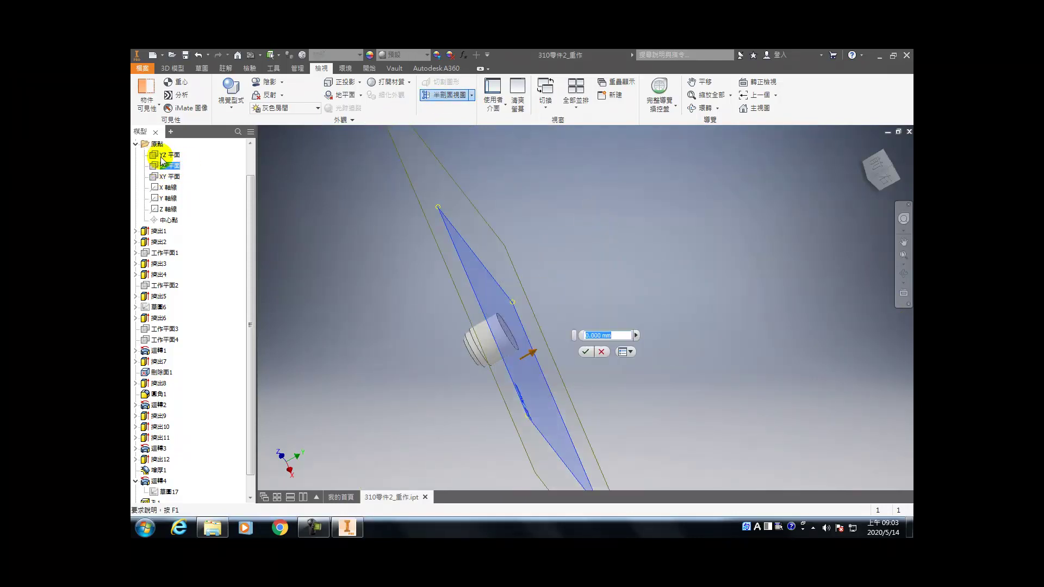
left_click(600, 352)
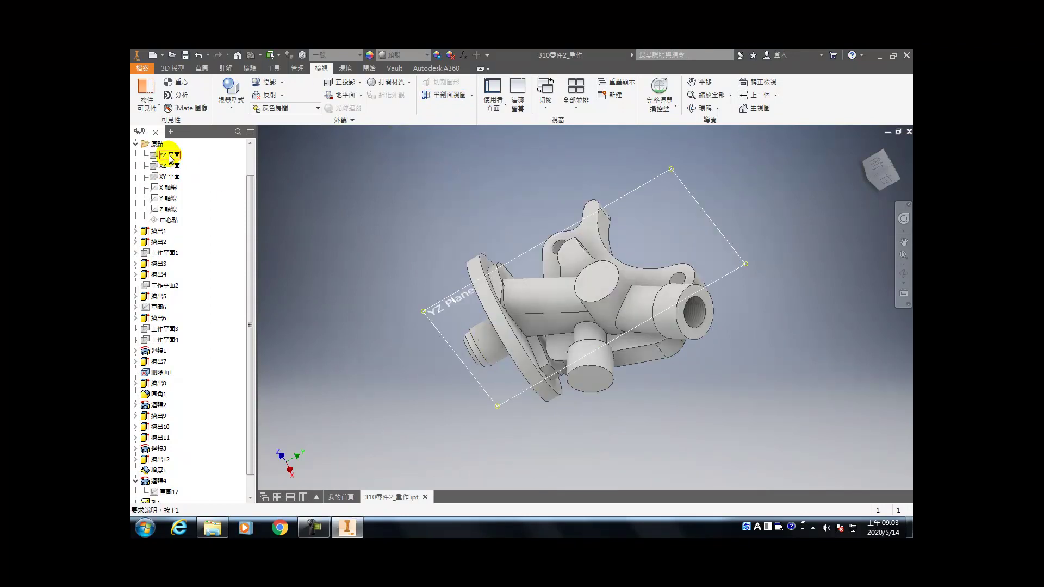
- Try a half-section view through the YZ plane, shift the cutting plane to an offset of about 31 mm, and cancel it
left_click(170, 156)
left_click(524, 191)
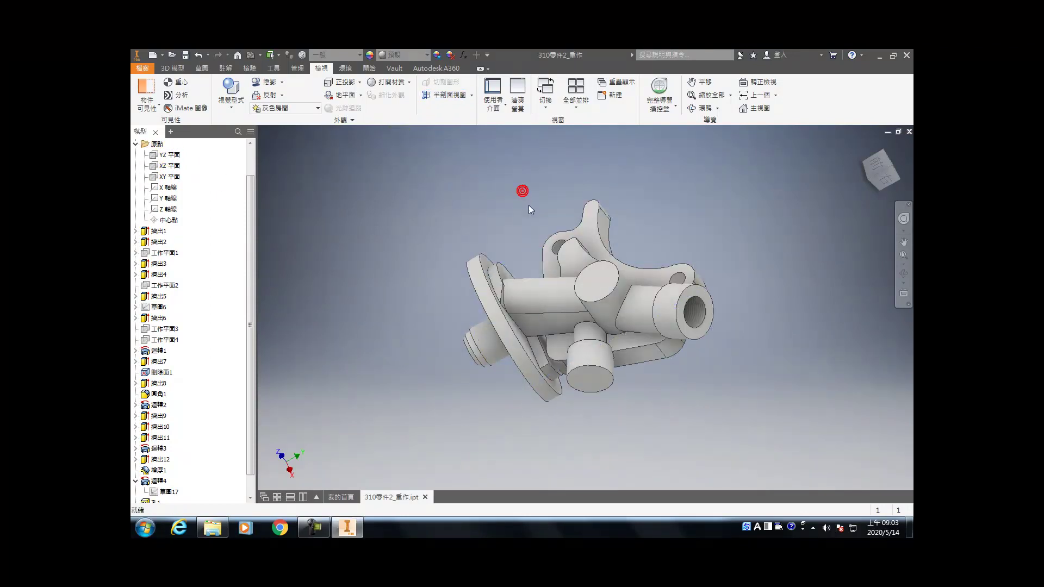
left_click(442, 94)
left_click(168, 155)
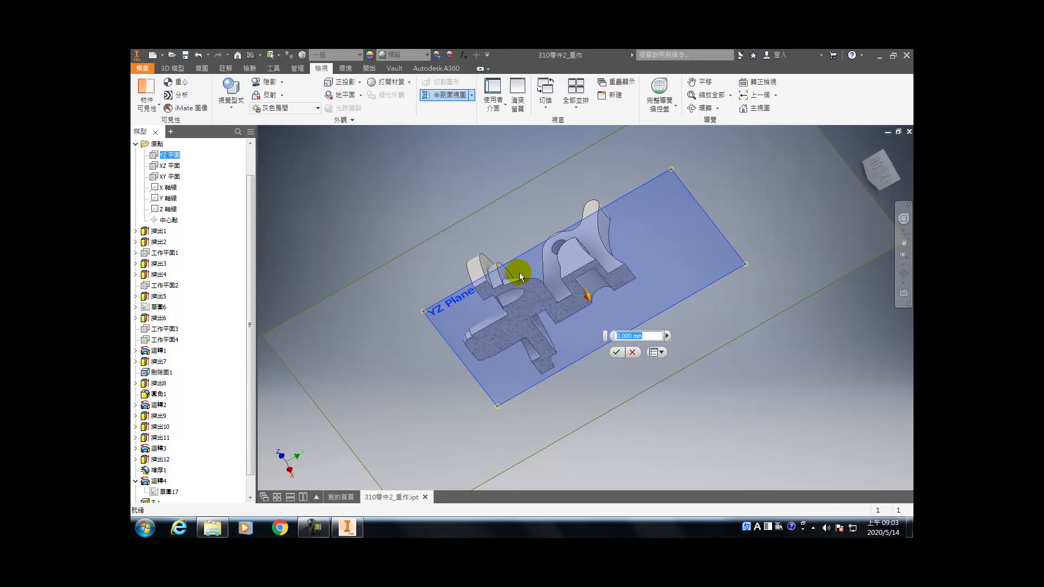
left_click_drag(481, 277, 501, 328)
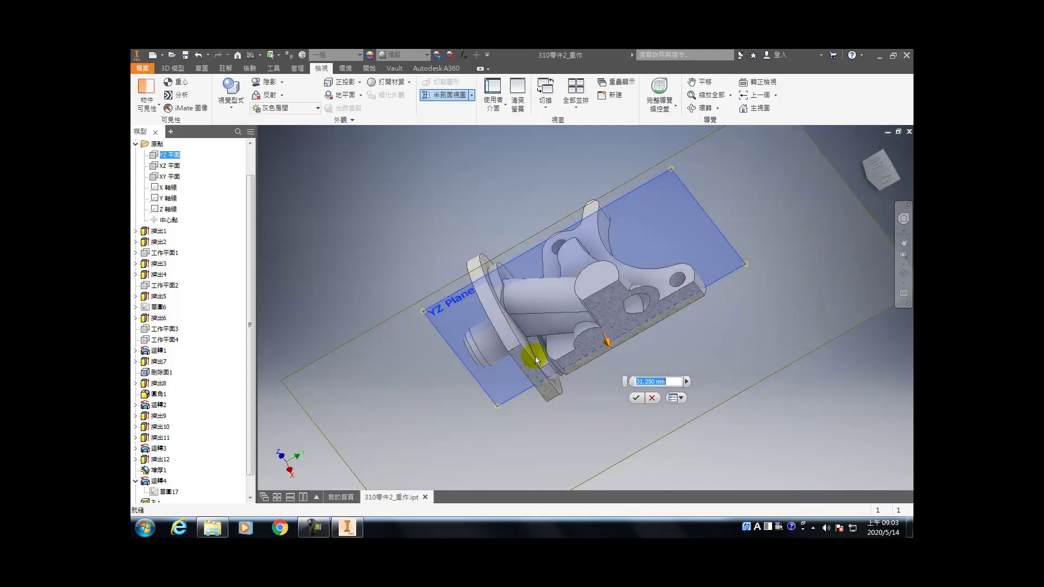
left_click(653, 399)
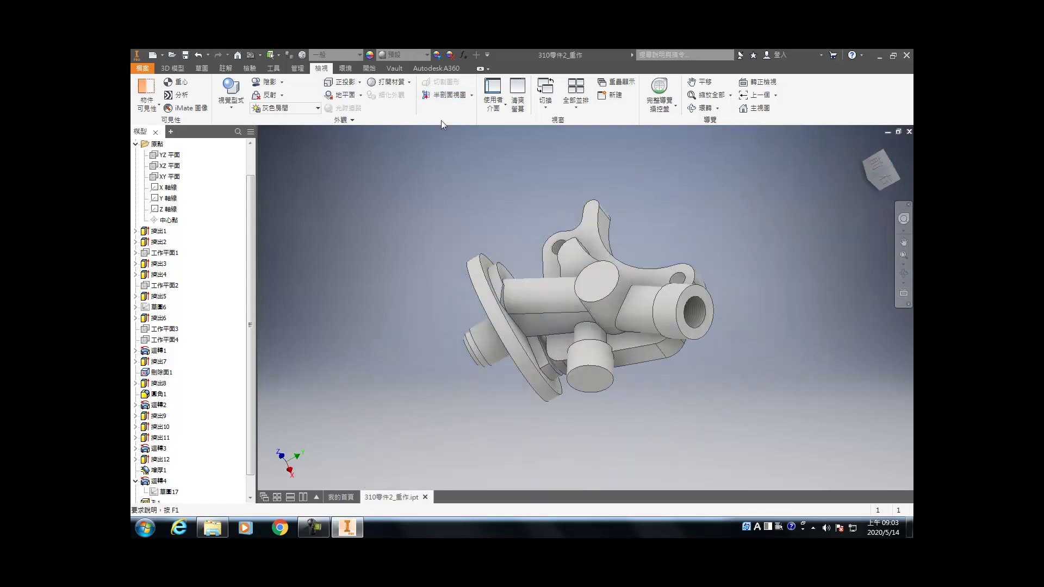
- Try a half-section view cut from a face of the mounting plate, examine the cut with the plane shifted, and cancel it
left_click(442, 94)
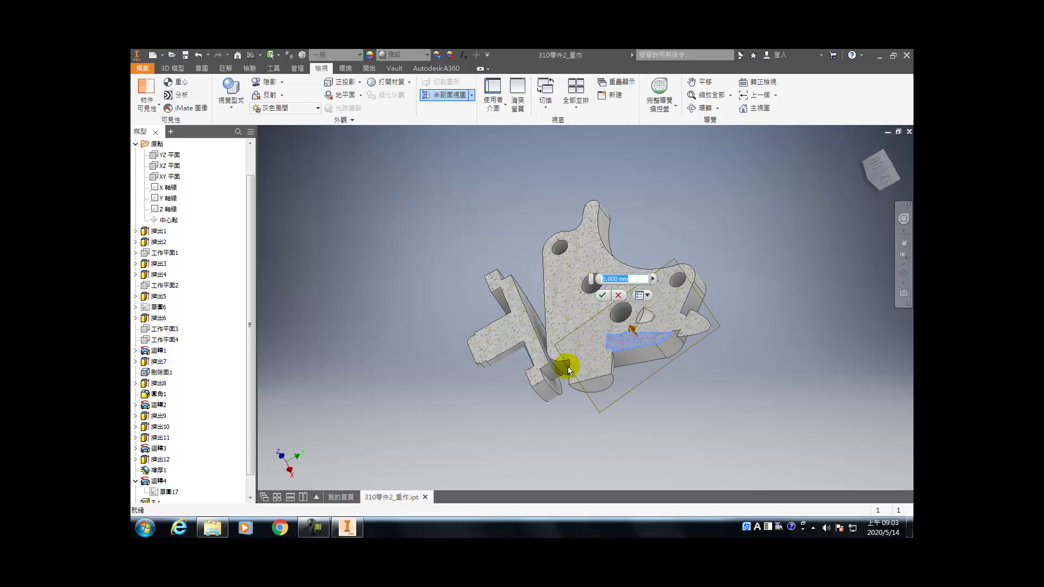
left_click_drag(604, 336, 593, 337)
scroll(592, 335, "up", 6)
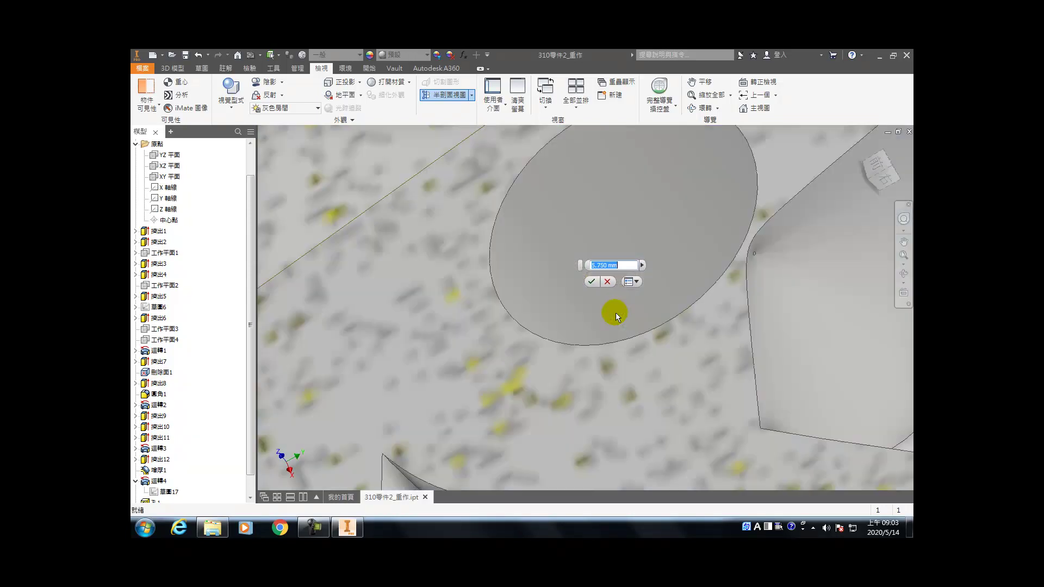
left_click(607, 283)
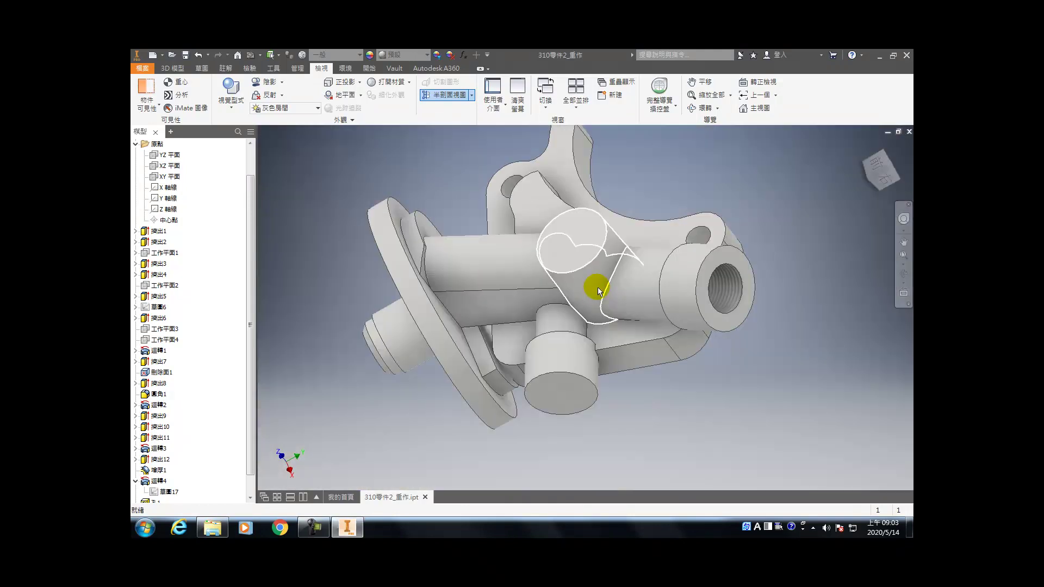
scroll(478, 318, "down", 3)
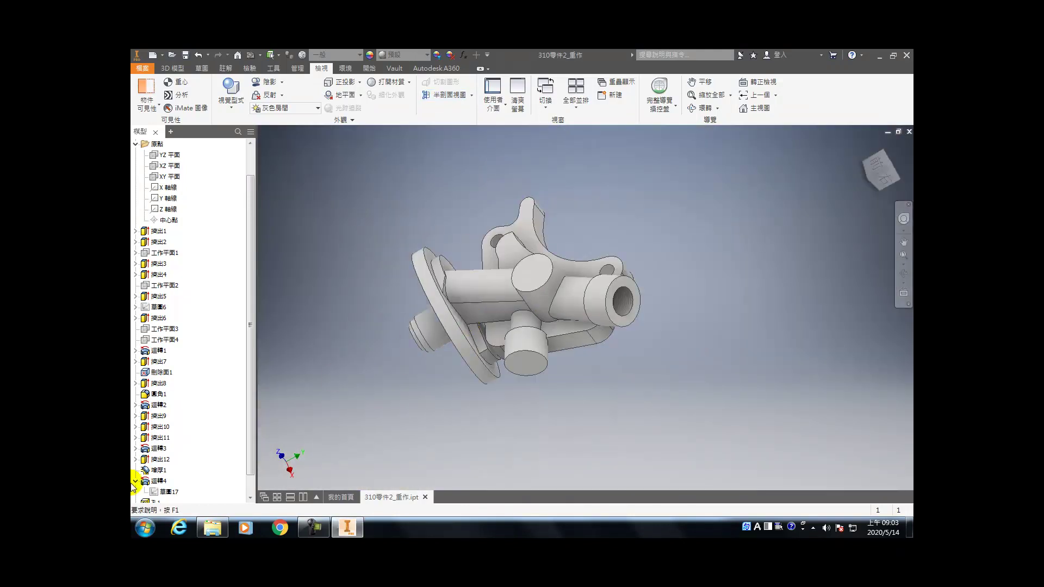
- Edit the existing G 3/8 tapped hole to a thread depth of 16 mm and a drilling depth of 42 mm
scroll(149, 481, "down", 1)
double_click(152, 481)
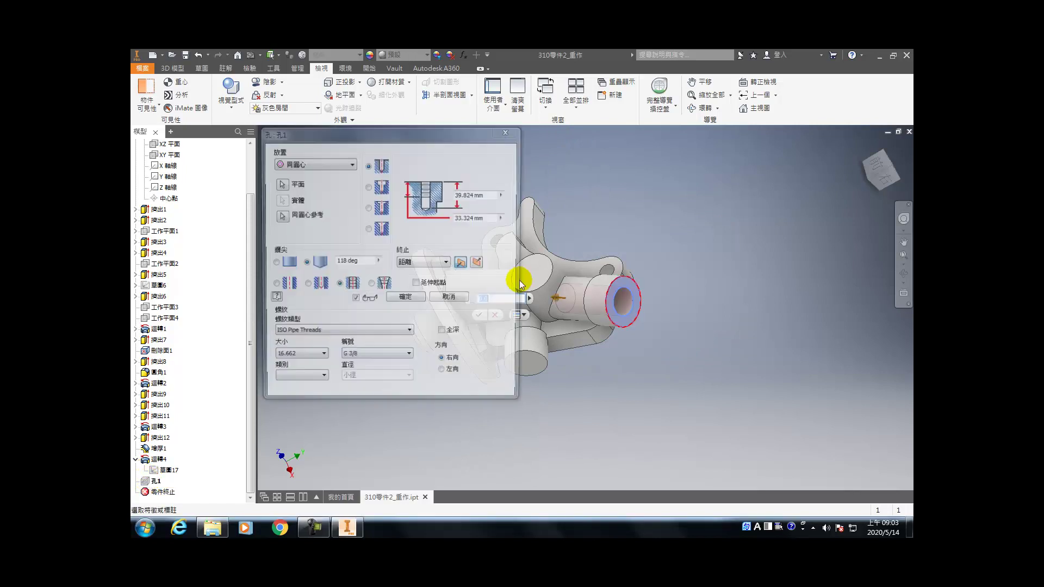
left_click(486, 218)
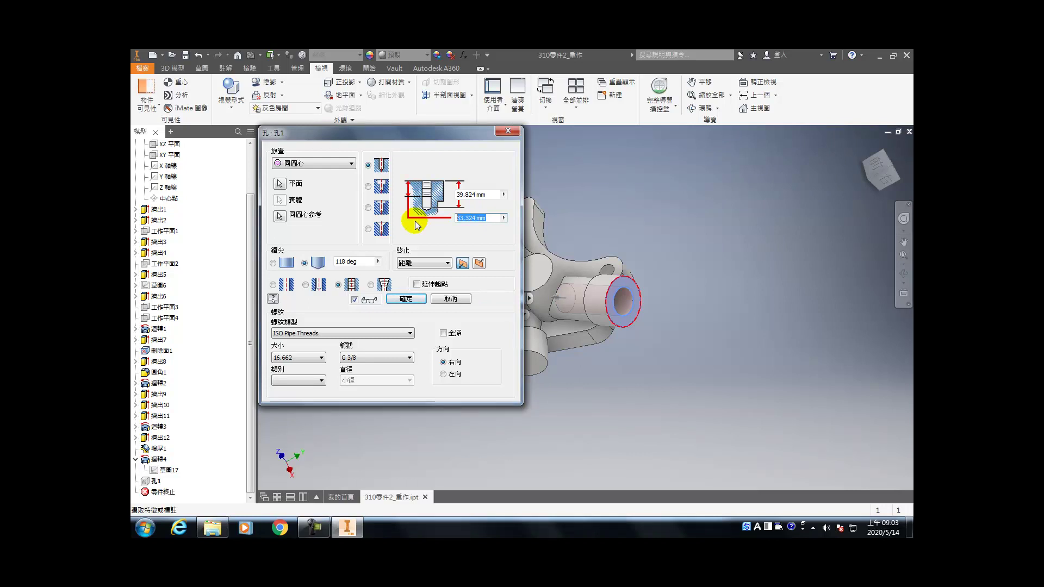
type("16")
left_click(492, 194)
type("42")
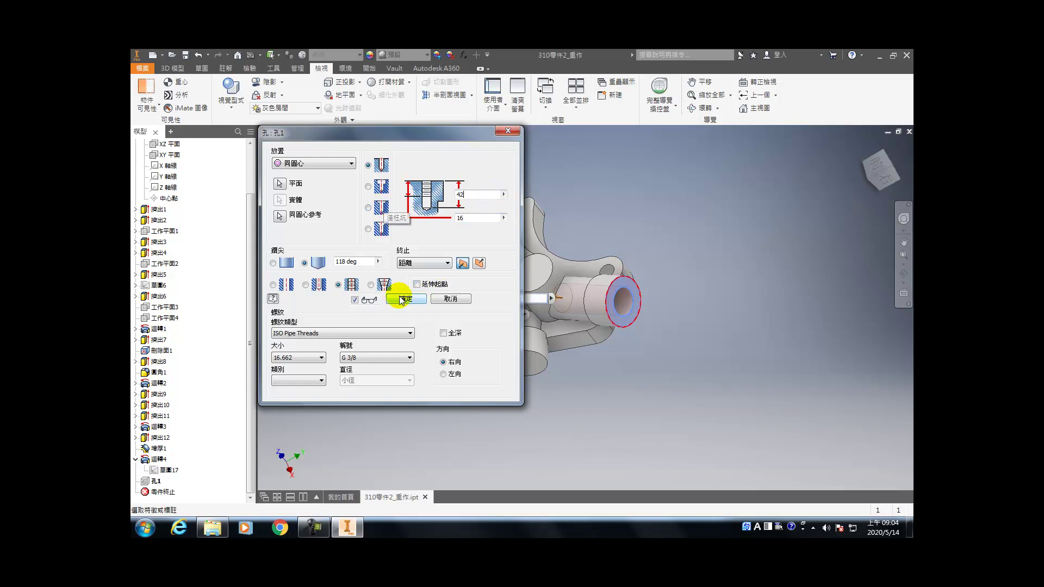
left_click(404, 299)
- Start a sketch on the flat face of the round-ended boss on the mounting plate and place a point near its rounded end
key("F4")
left_click_drag(558, 307, 535, 303)
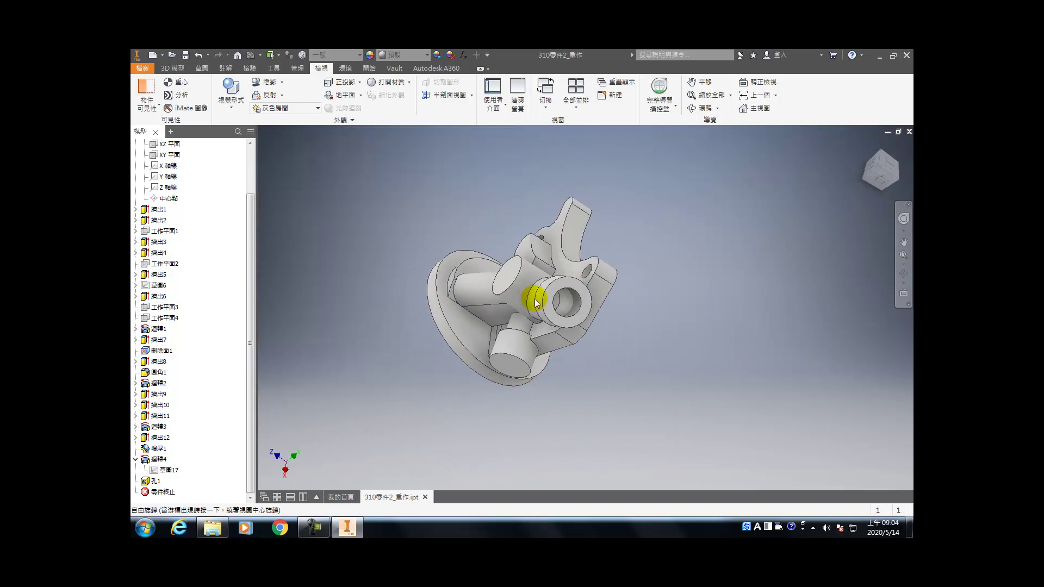
left_click(552, 317)
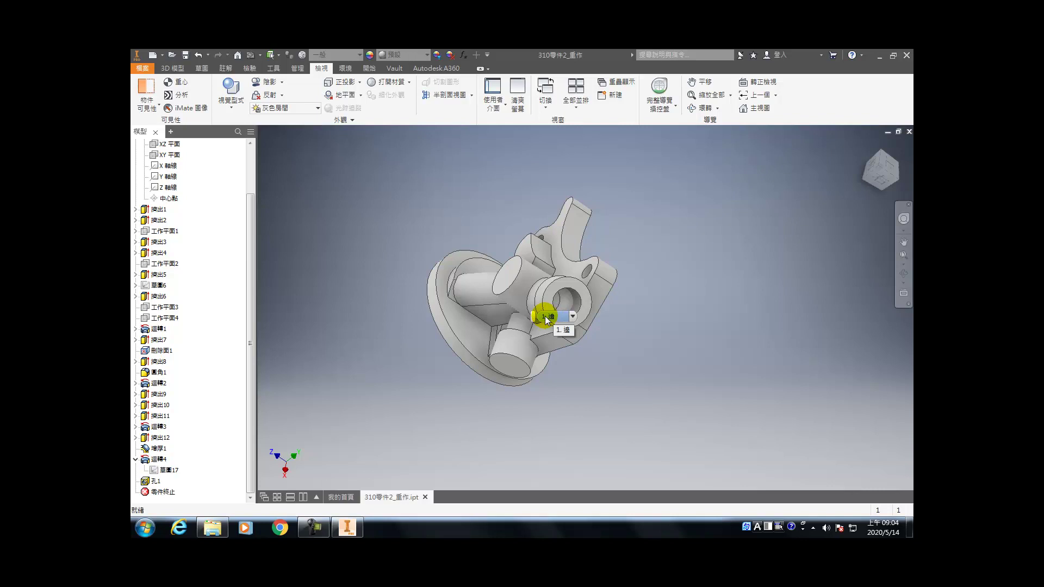
left_click(521, 252)
left_click(536, 241)
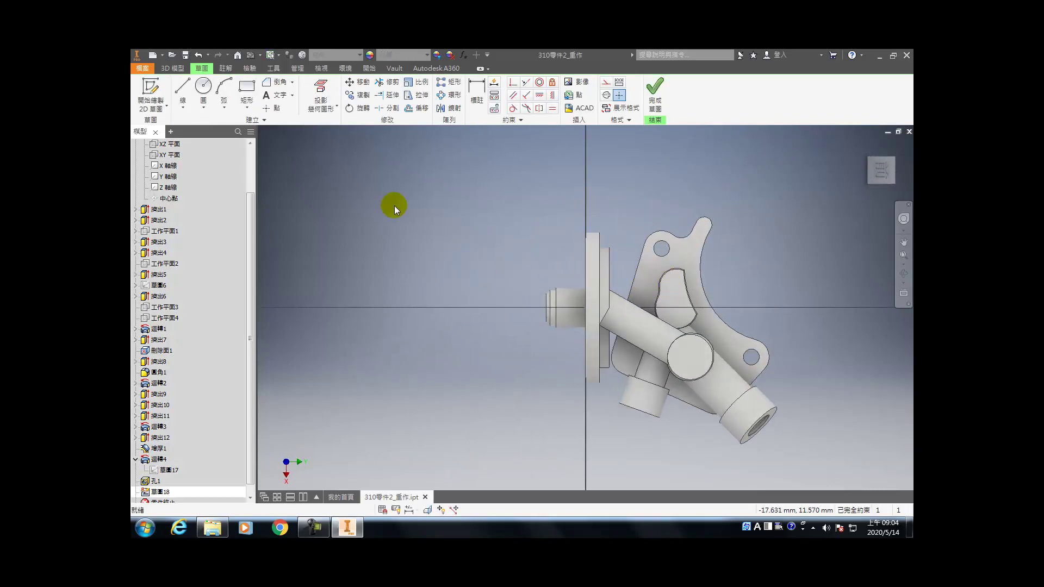
left_click(272, 107)
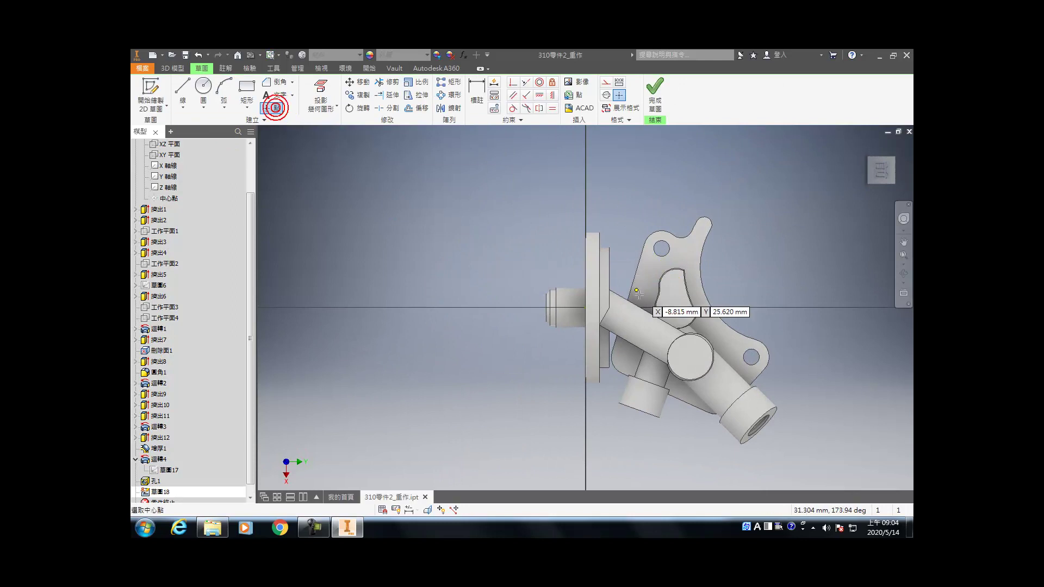
left_click(672, 284)
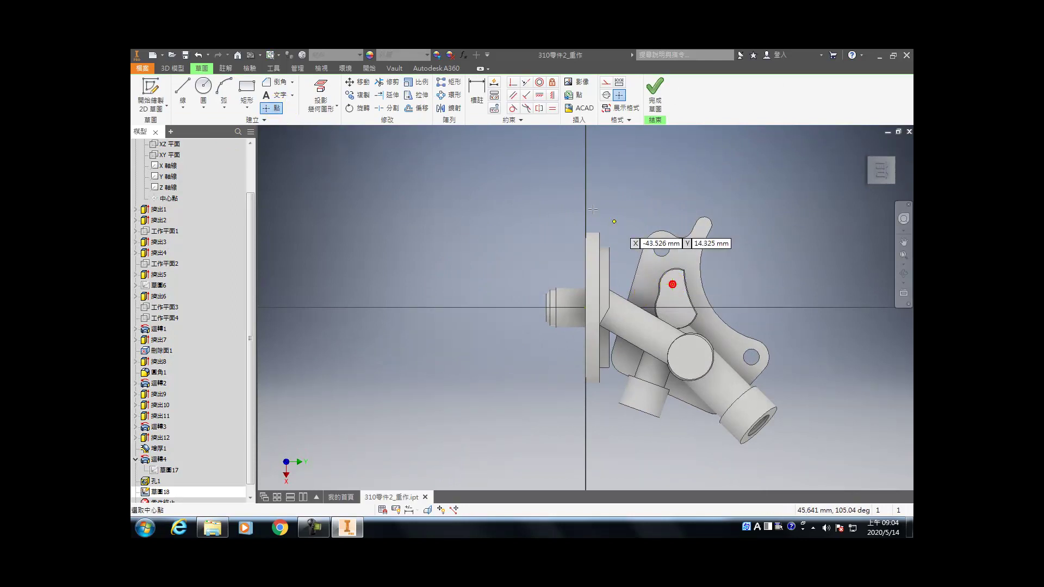
- Project the boss's rounded edge, constrain the point to the arc's centre, and finish the sketch
left_click(322, 88)
left_click(664, 275)
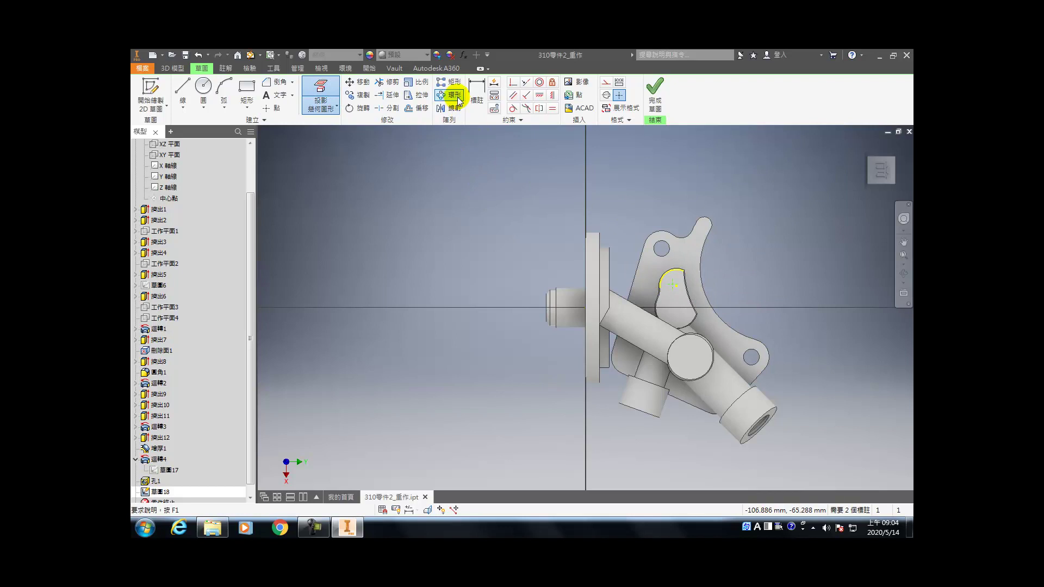
left_click(508, 85)
left_click(673, 284)
key("Escape")
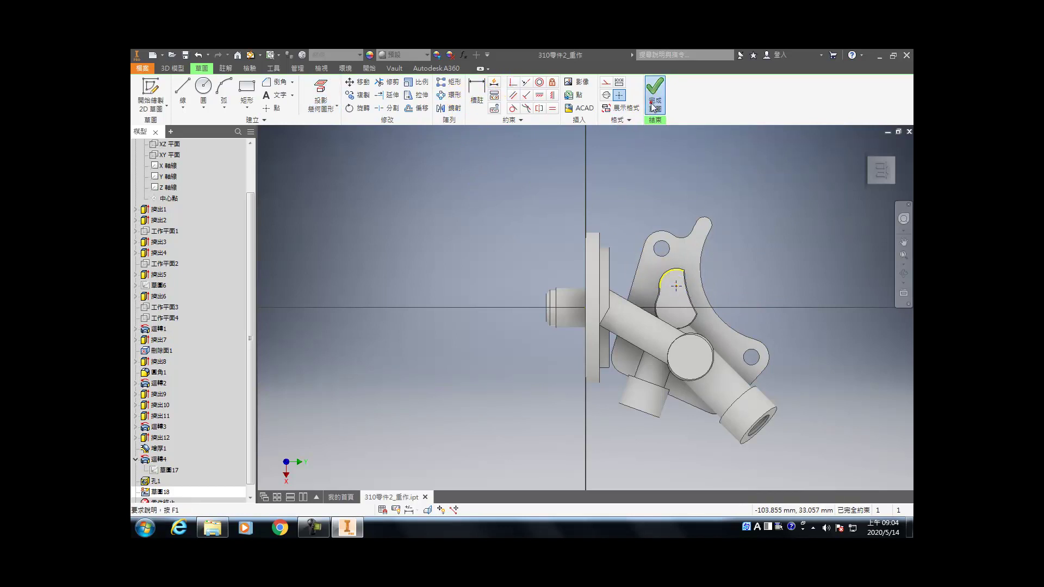
left_click(654, 95)
- Start a tapped hole at the sketch point with the ISO Metric profile thread, size 6 (M6x1)
key("h")
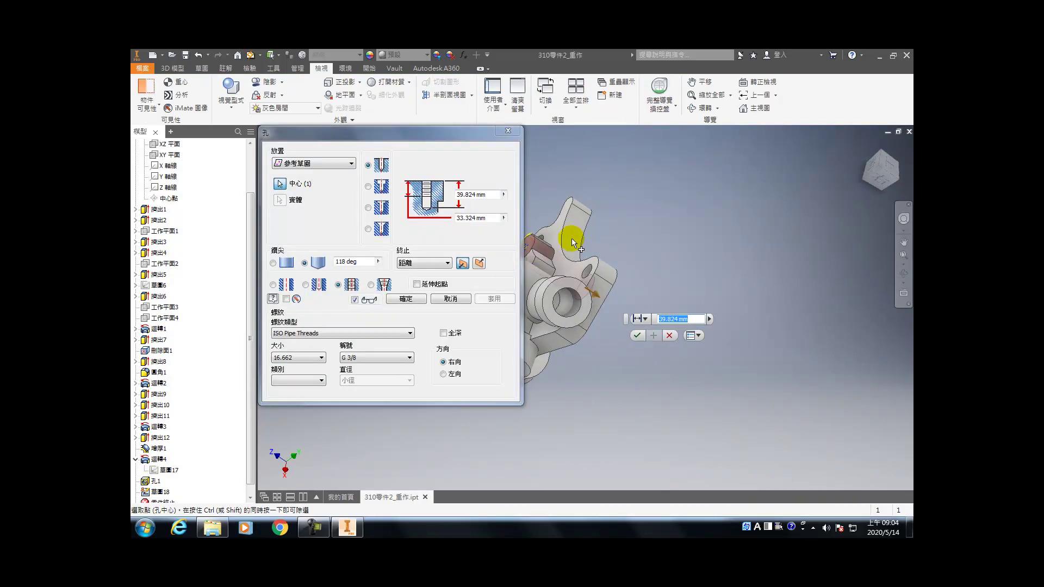
left_click(343, 333)
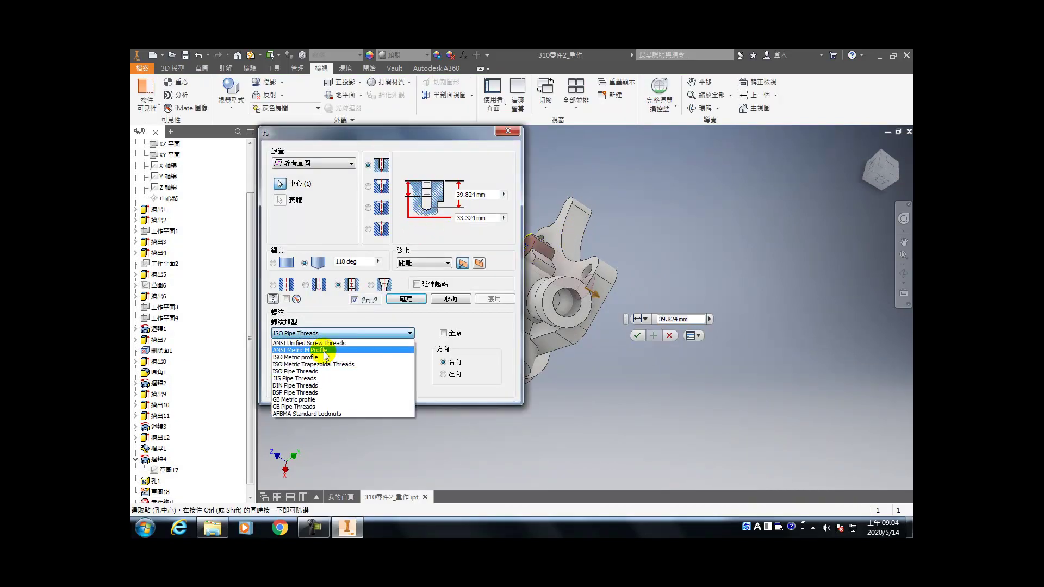
left_click(324, 357)
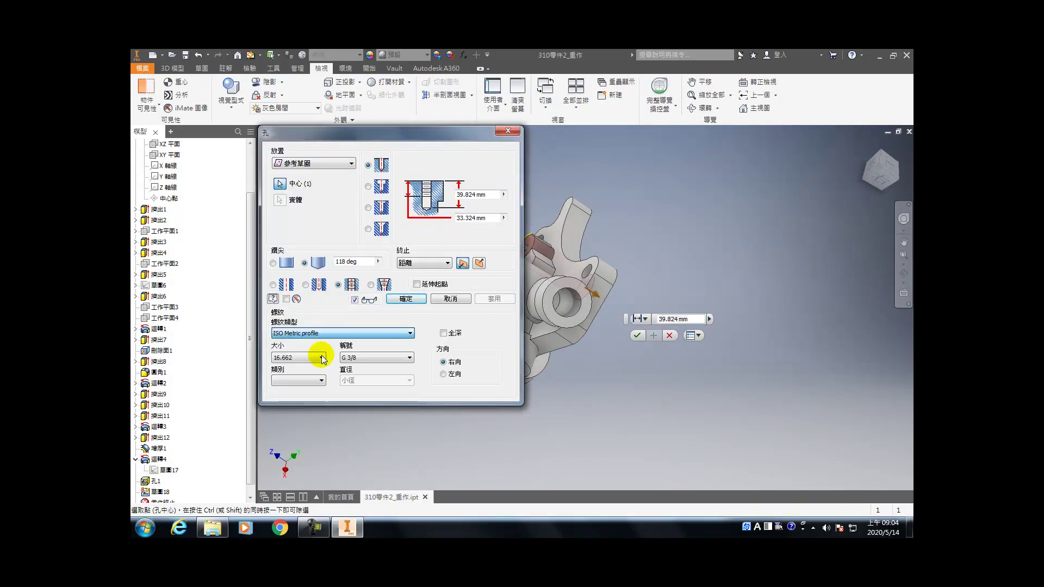
left_click(322, 358)
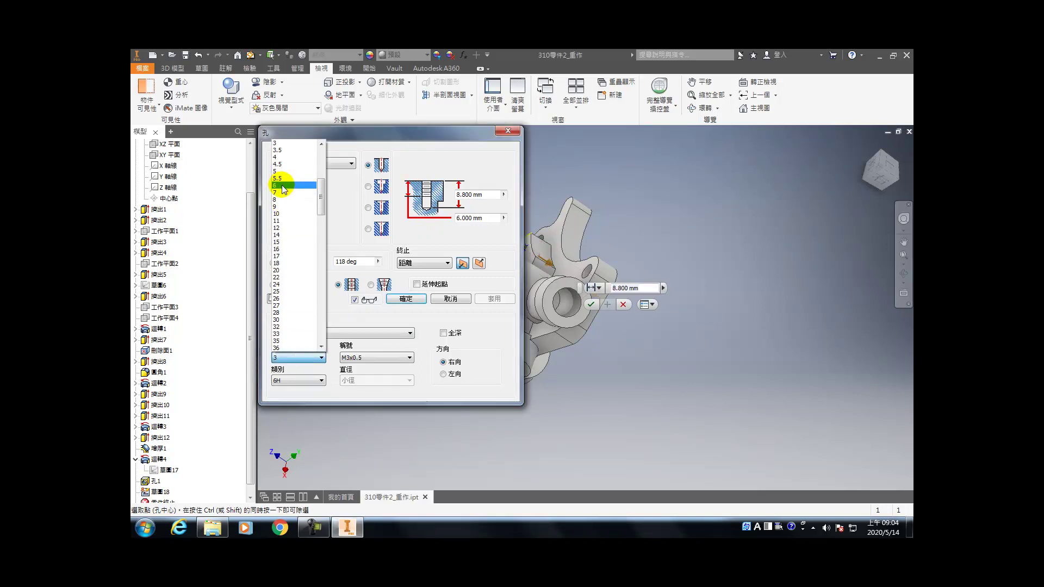
left_click(280, 186)
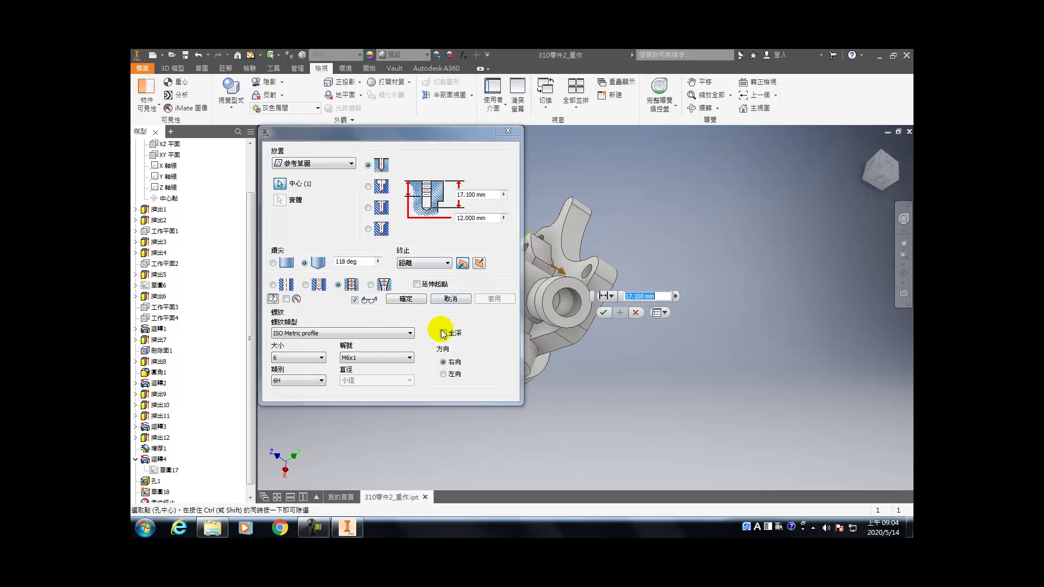
- Set the M6 hole's drilling depth to 18 mm and thread depth to 15 mm, and create it
left_click(498, 198)
type("18")
key("Tab")
type("1")
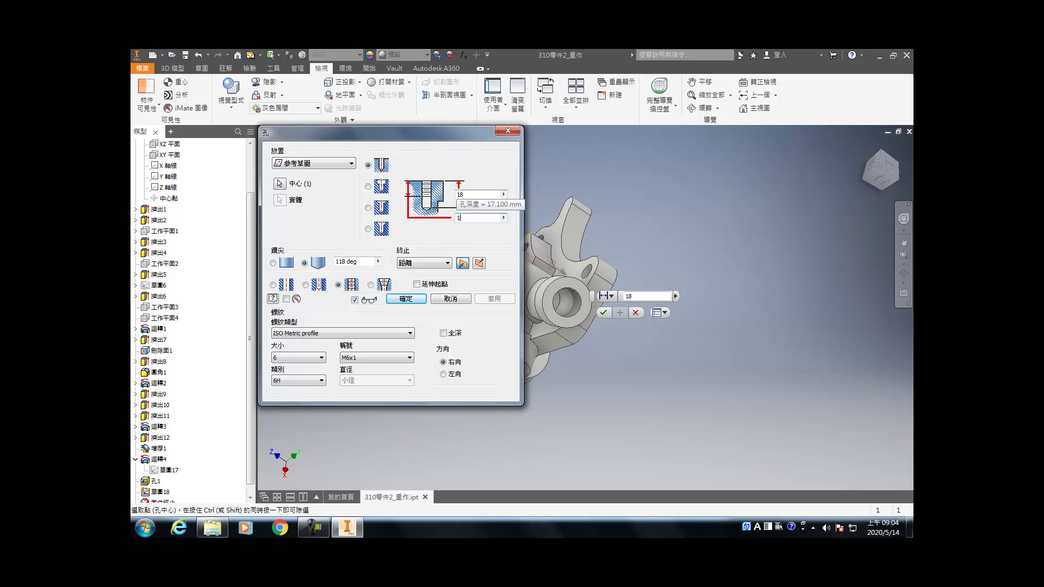
type("5")
key("Return")
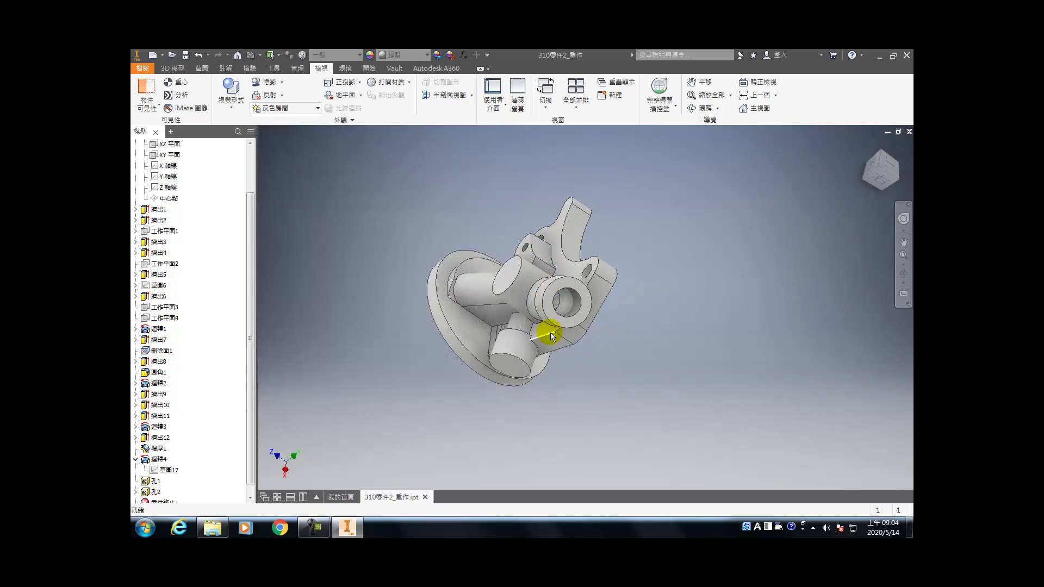
mouse_move(551, 333)
left_click(507, 363)
key("s")
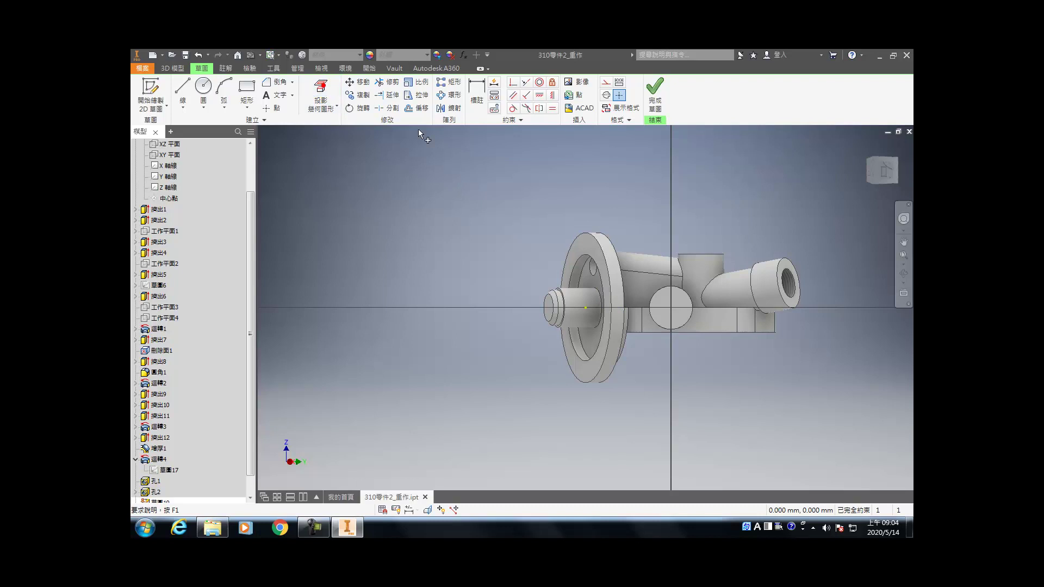
left_click(198, 55)
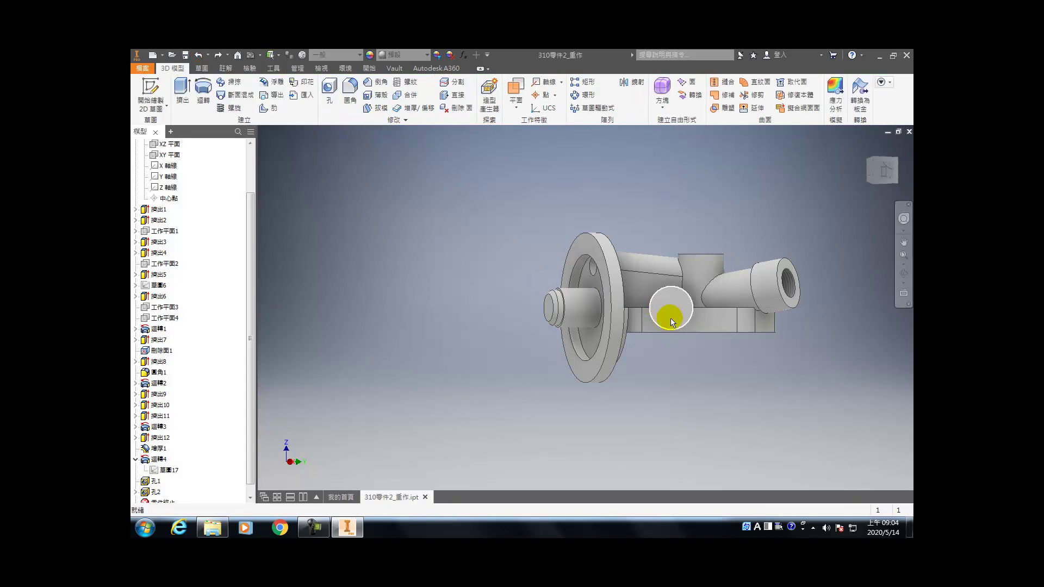
- Start a concentric tapped hole on the side cylindrical boss's end face with ISO Pipe Threads, size 9.728 (G 1/8)
key("h")
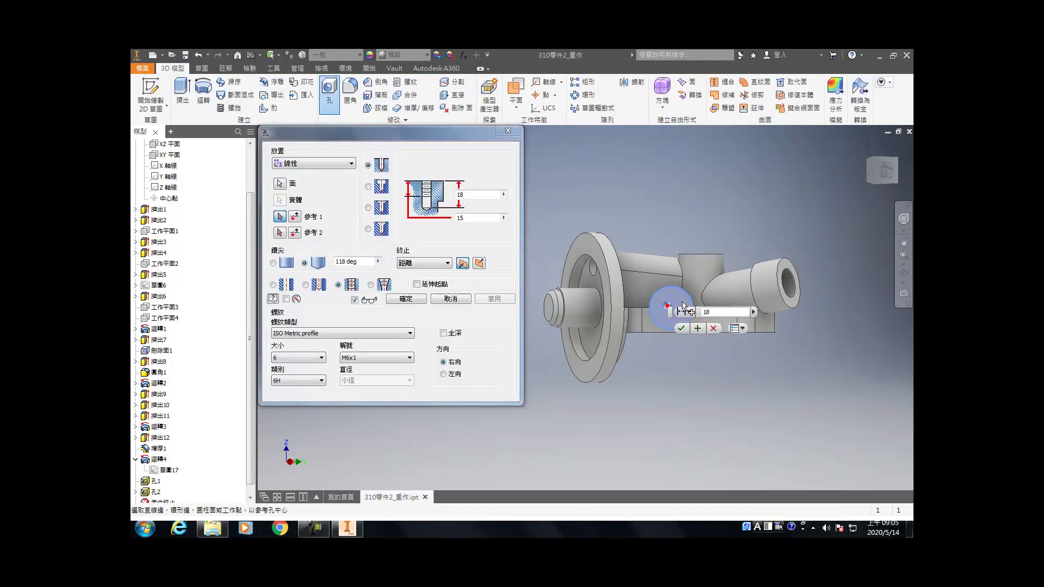
left_click(674, 304)
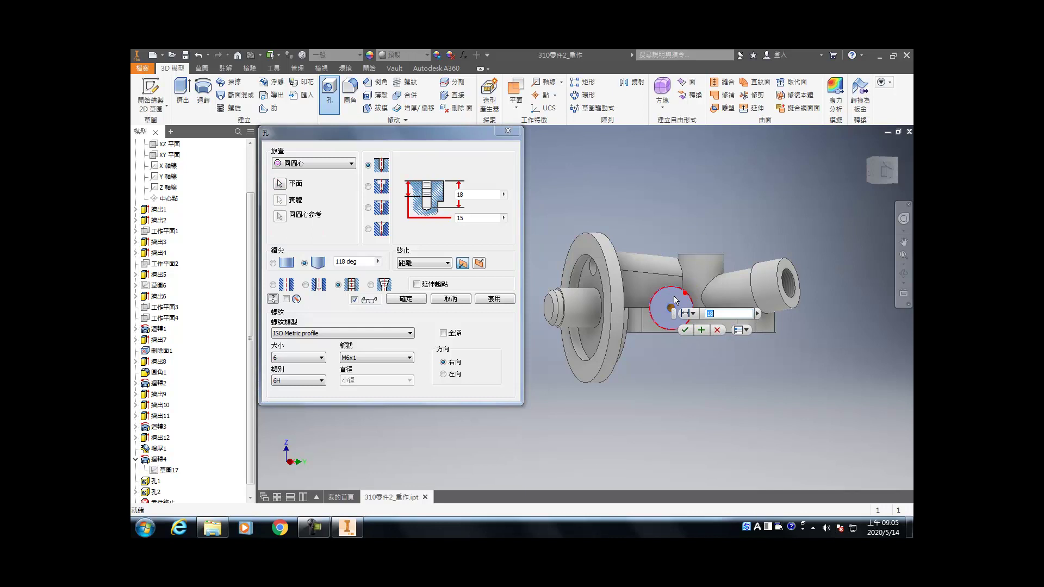
left_click(368, 334)
left_click(348, 363)
left_click(305, 358)
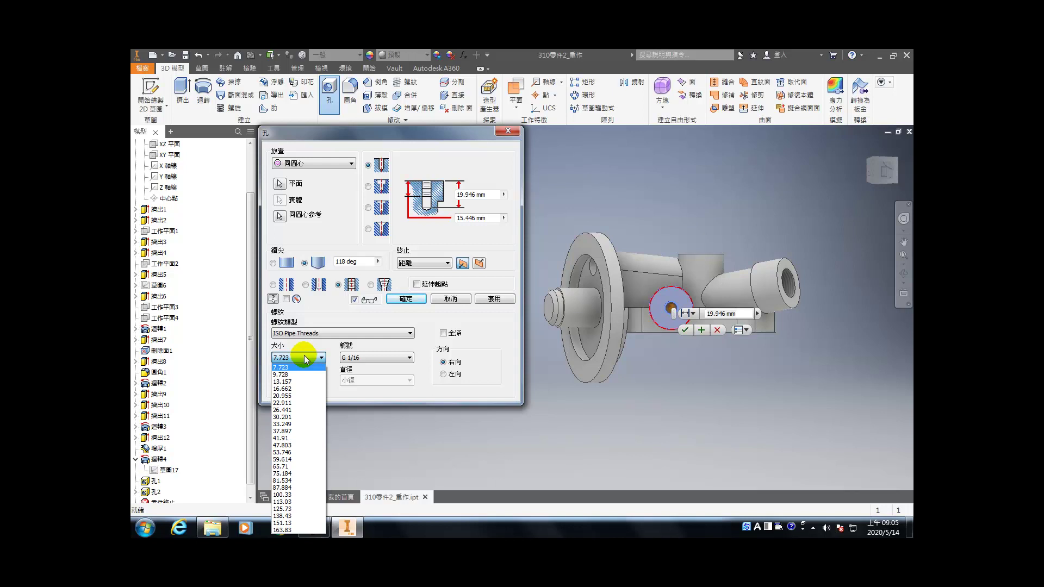
left_click(282, 374)
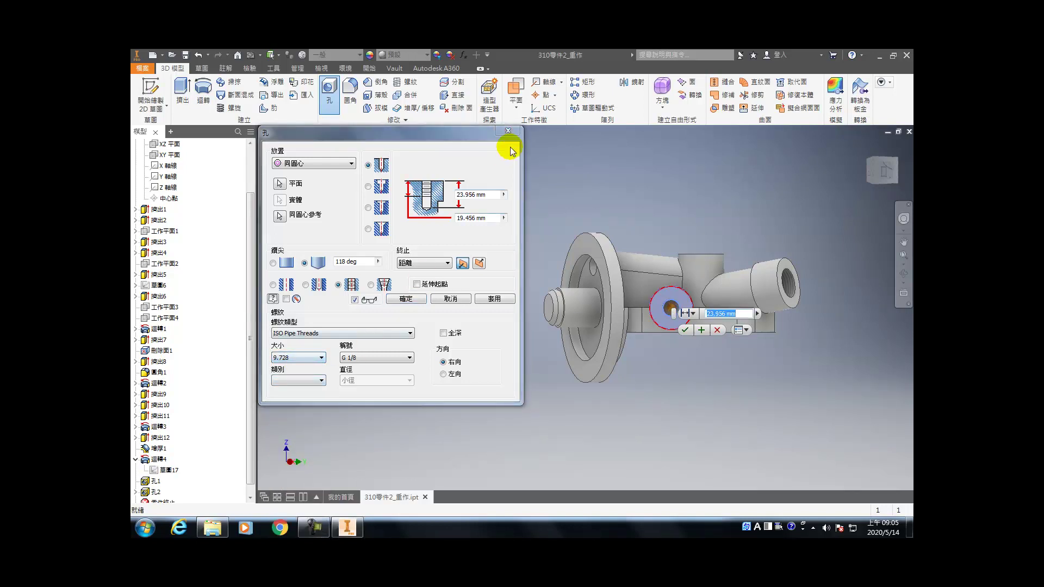
- Set the G 1/8 hole's drilling depth to 52 mm and create the hole
left_click(487, 194)
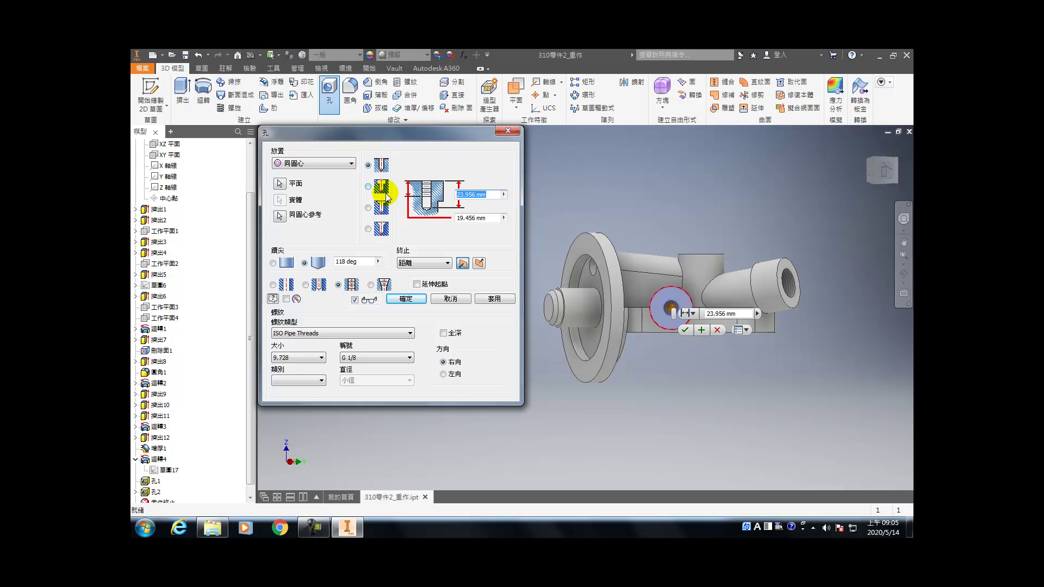
type("52")
key("Tab")
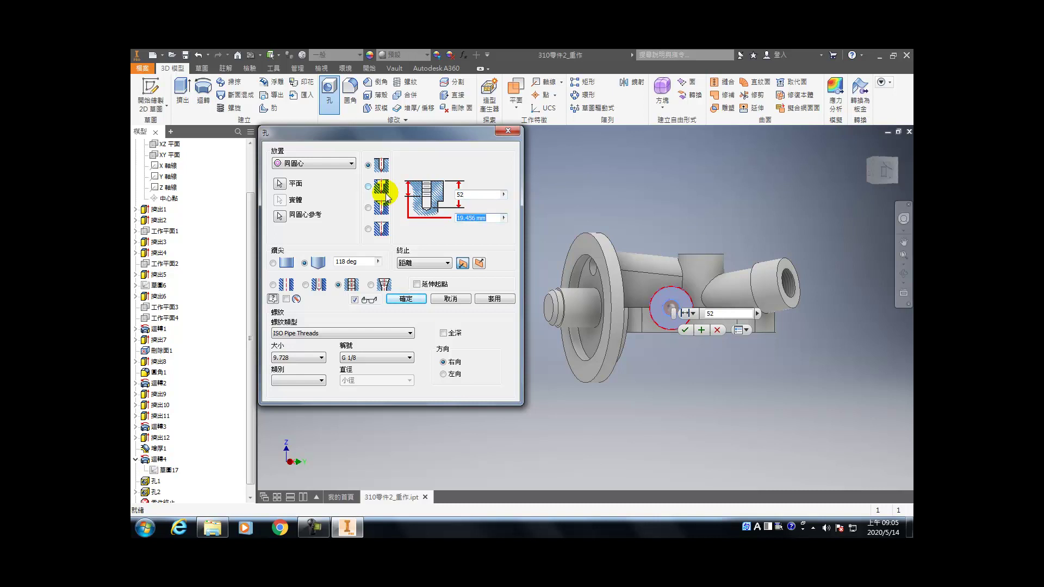
key("Return")
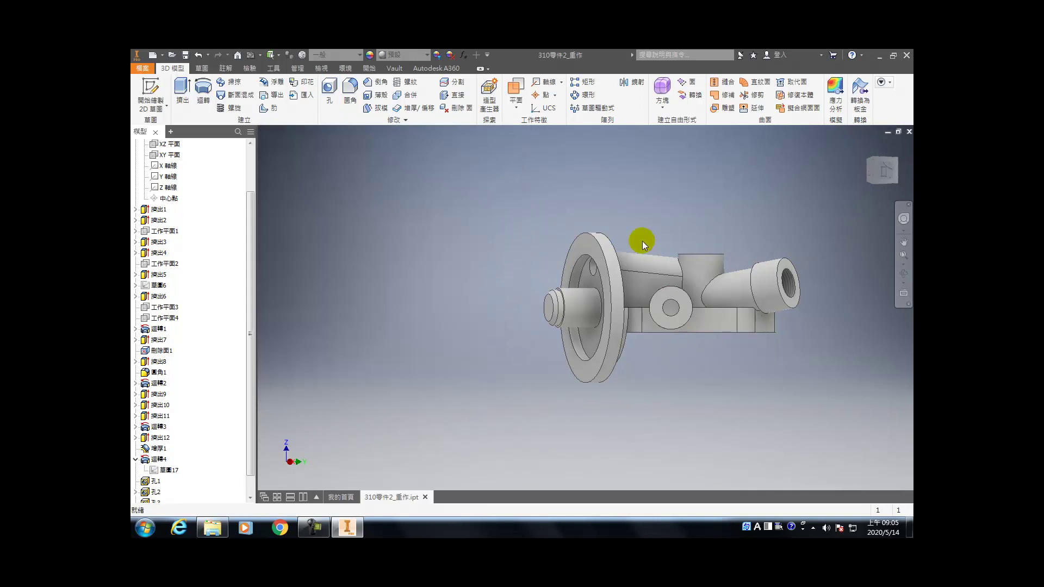
scroll(675, 311, "down", 4)
middle_click_drag(606, 307, 696, 344, "shift")
scroll(696, 344, "up", 4)
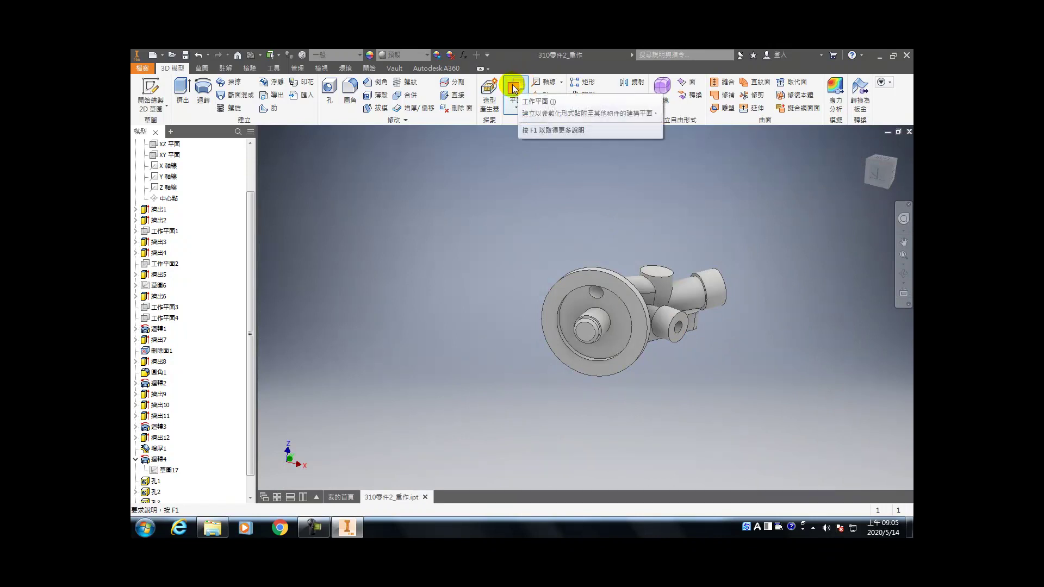
left_click(314, 71)
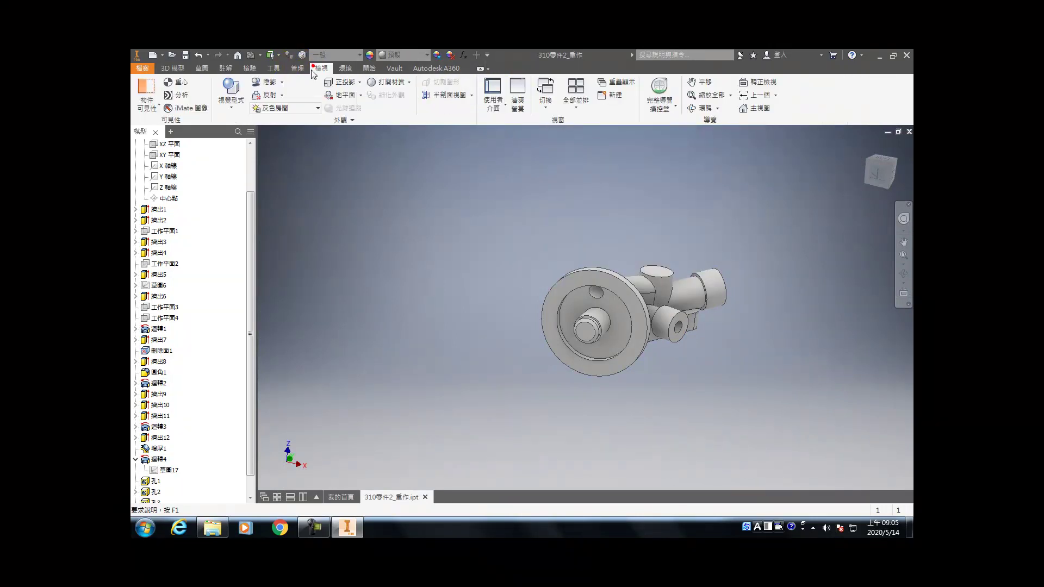
left_click(632, 291)
left_click_drag(644, 289, 661, 280)
left_click(688, 280)
- Start a sketch on the front face of the bracket plate and slice the graphics at the sketch plane
left_click(867, 147)
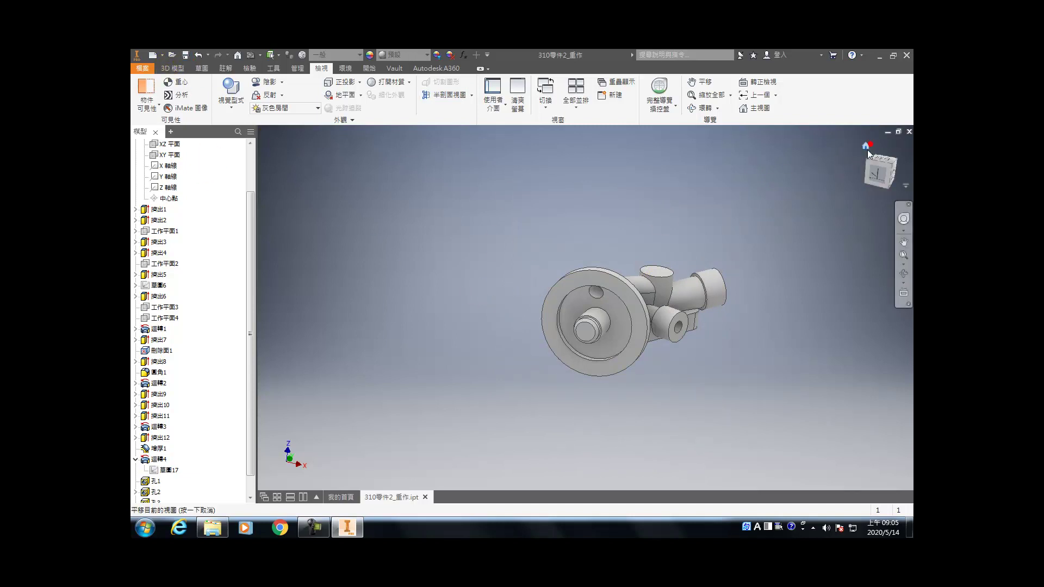
left_click(666, 334)
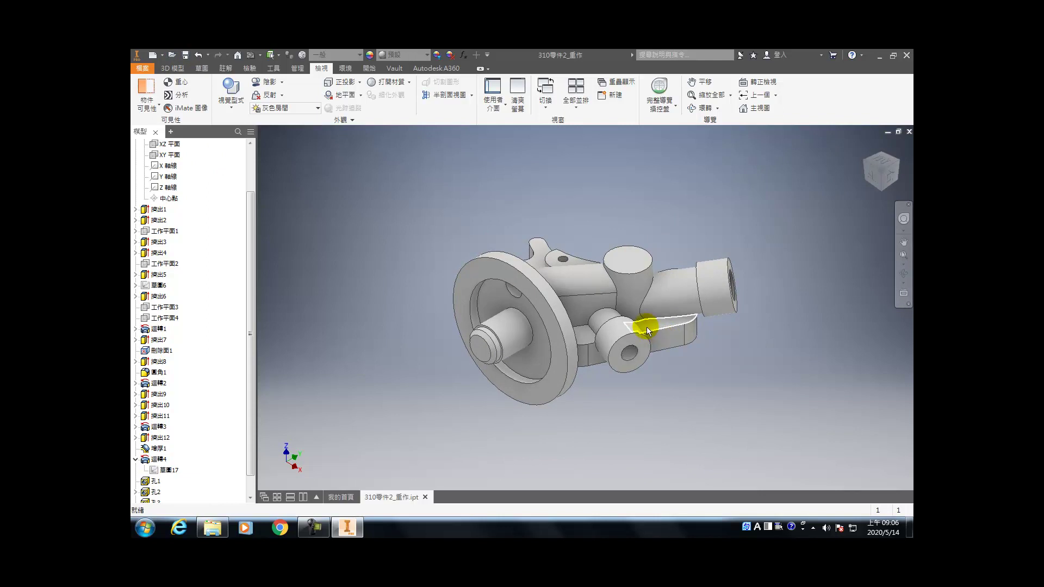
key("F4")
mouse_move(551, 277)
left_mouse_down()
mouse_move(552, 402)
mouse_move(547, 377)
mouse_move(571, 442)
left_mouse_up()
left_click(897, 173)
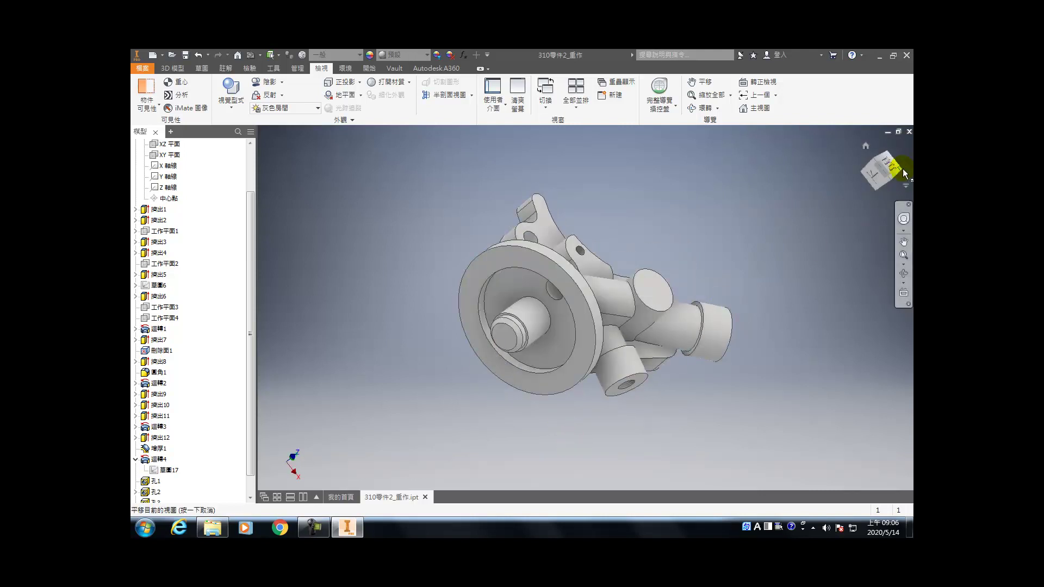
left_click(885, 167)
left_click(890, 144)
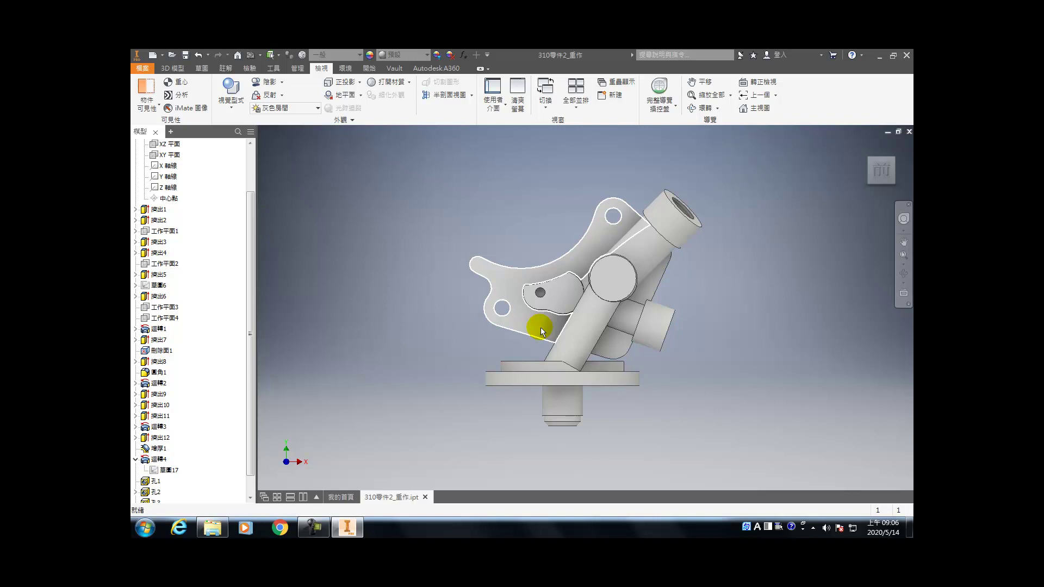
mouse_move(556, 345)
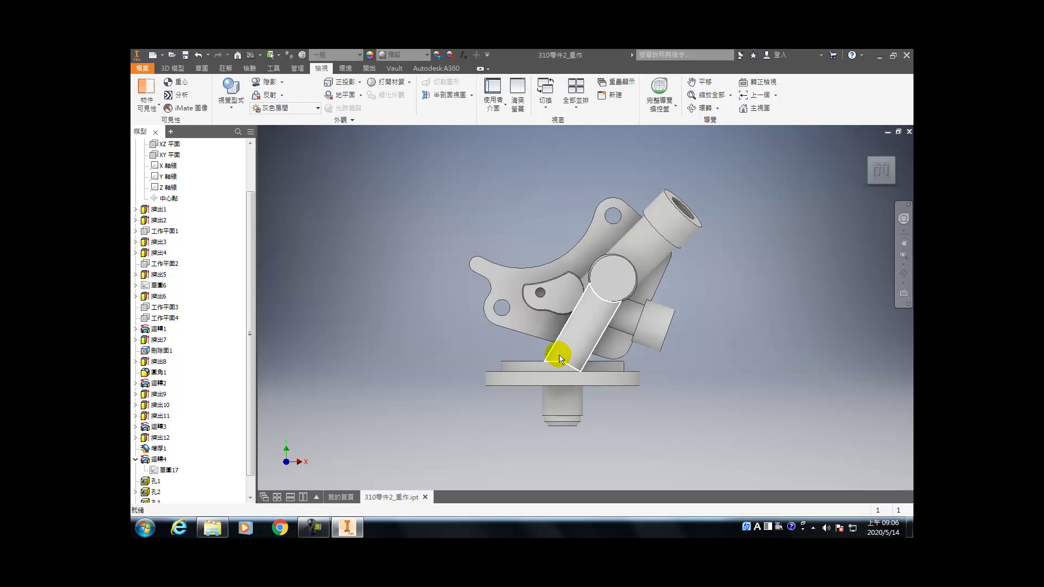
left_click(533, 330)
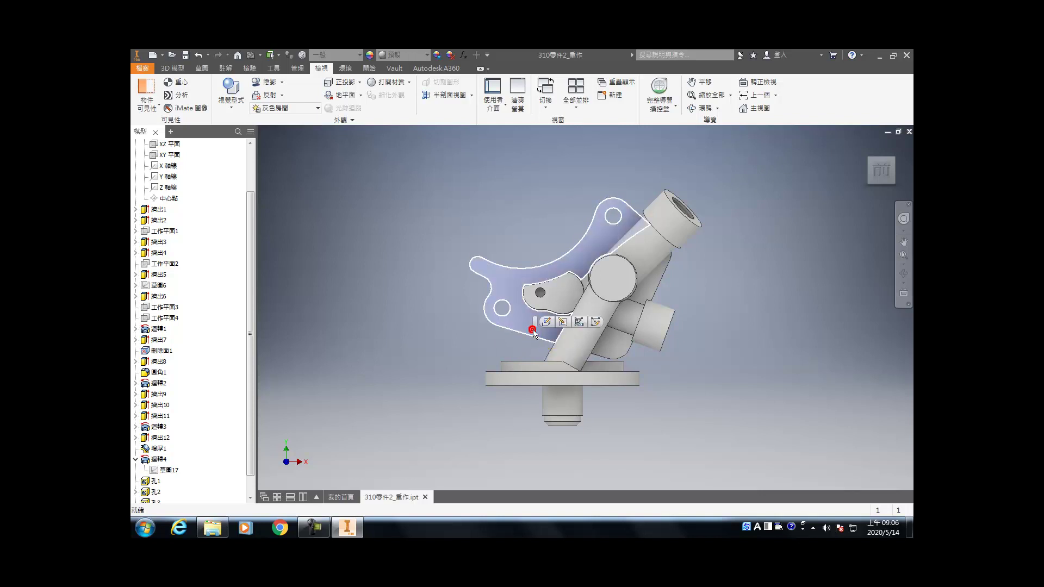
key("s")
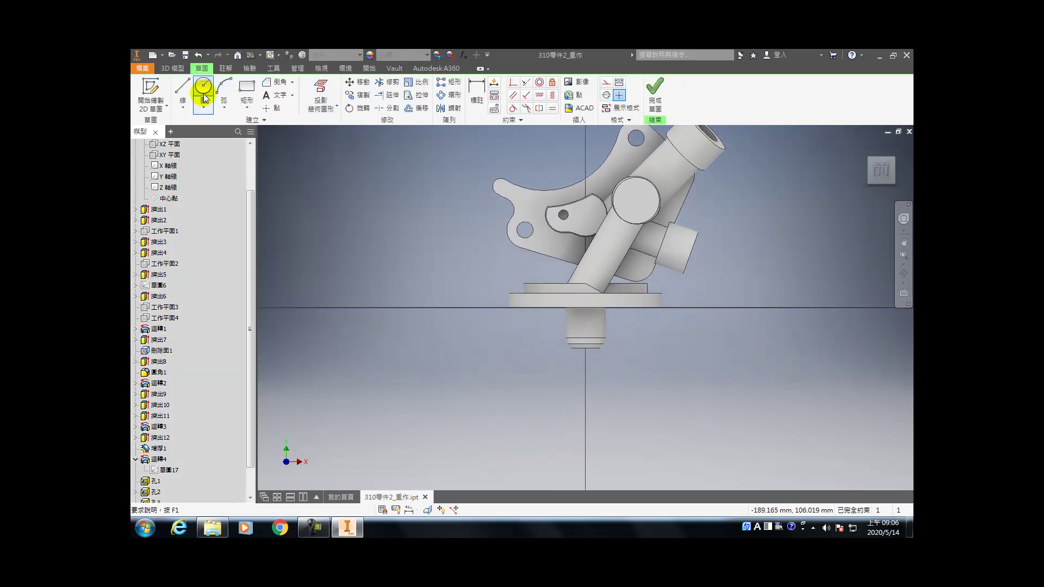
key("F7")
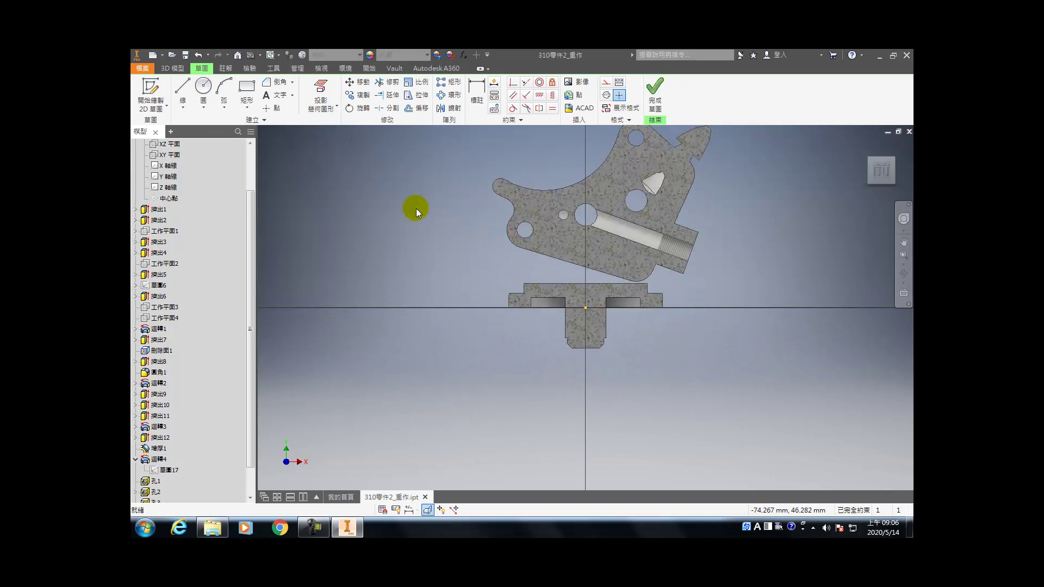
left_click(320, 89)
left_click(506, 233)
left_click(524, 287)
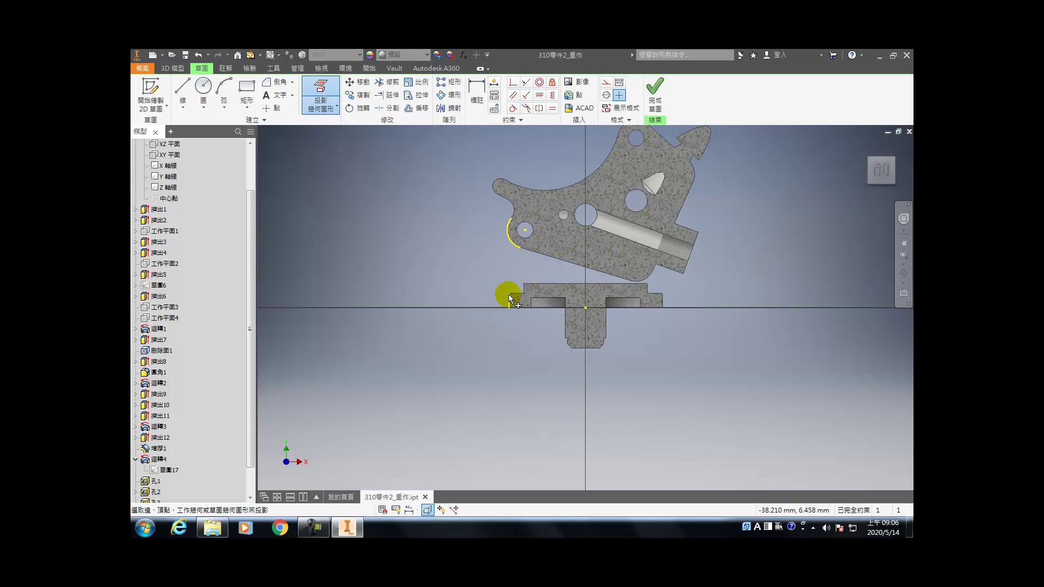
left_click(198, 55)
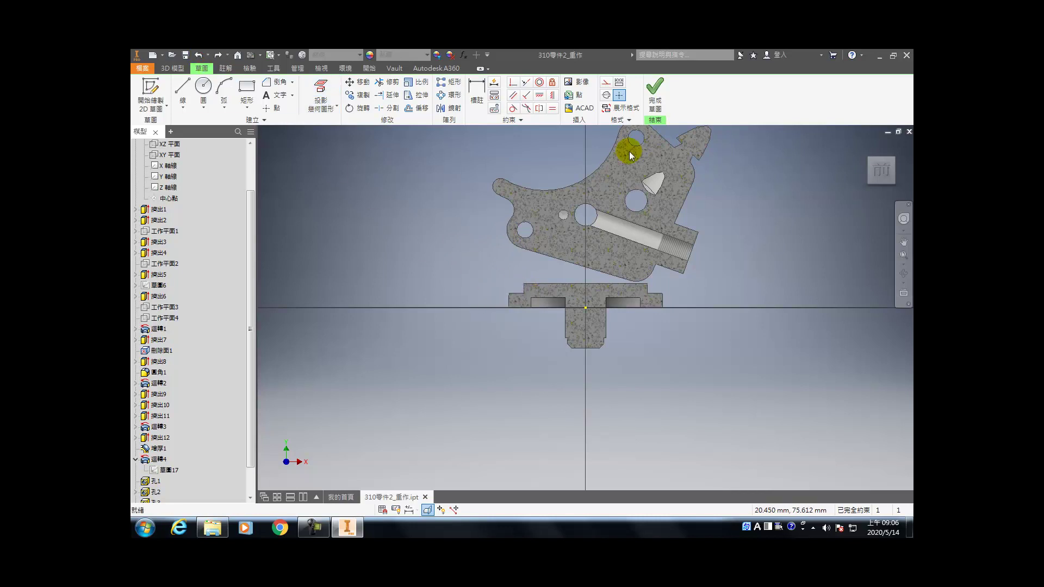
- Finish the sketch and fillet the flange's outer rim edge and the inner corner edge of its recess with a 3 mm radius
left_click(655, 93)
key("f")
middle_click_drag(545, 360, 572, 380, "shift")
left_click(491, 371)
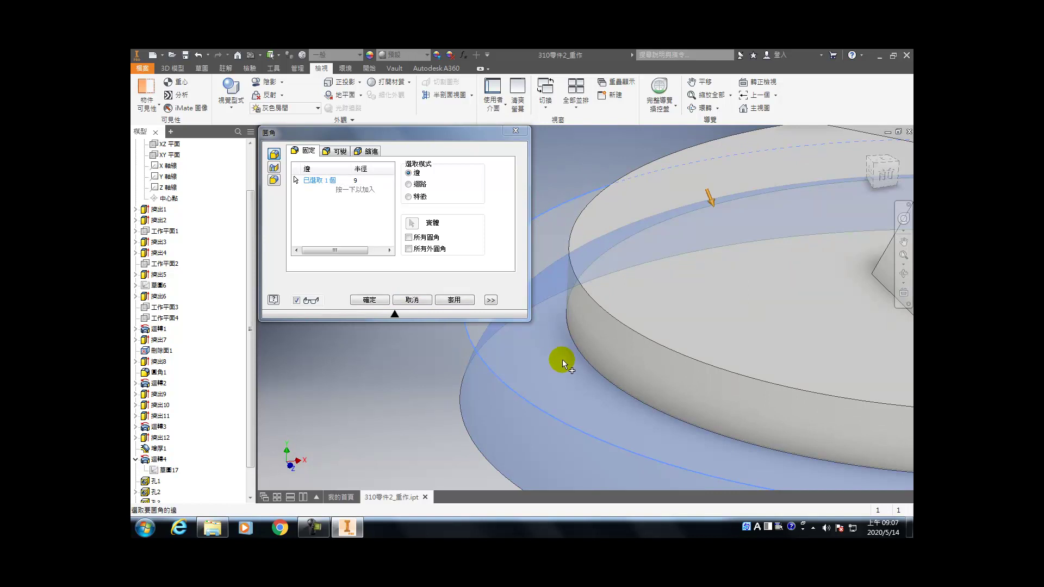
left_click(356, 180)
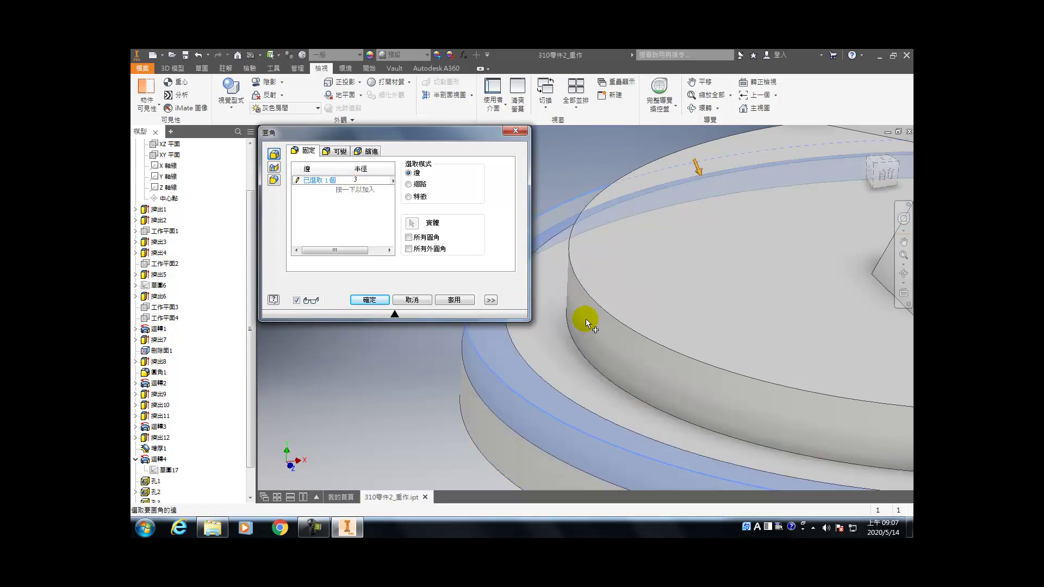
middle_click_drag(596, 383, 581, 270, "shift")
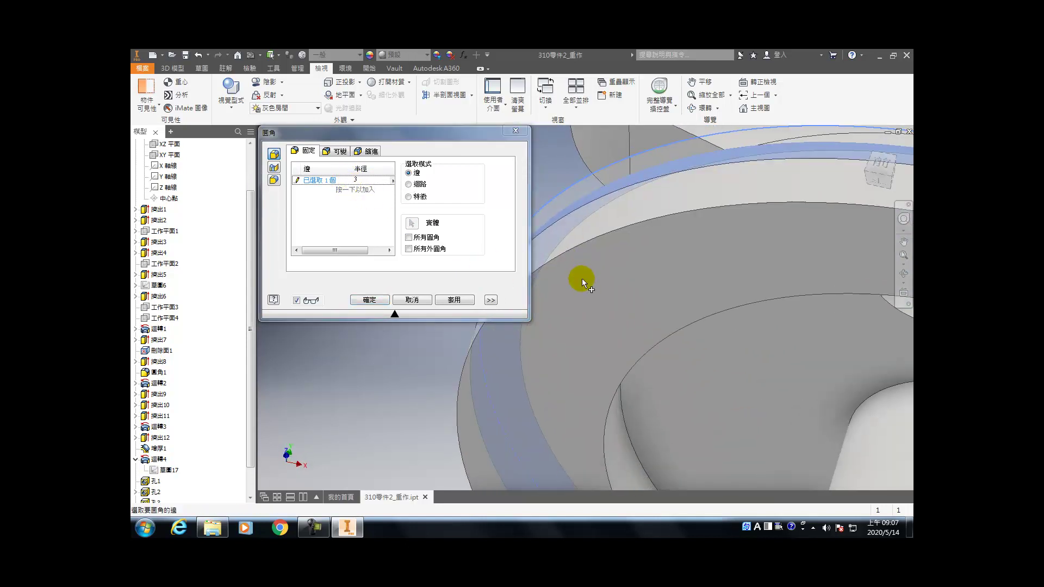
left_click(624, 398)
middle_click_drag(620, 384, 621, 357, "shift")
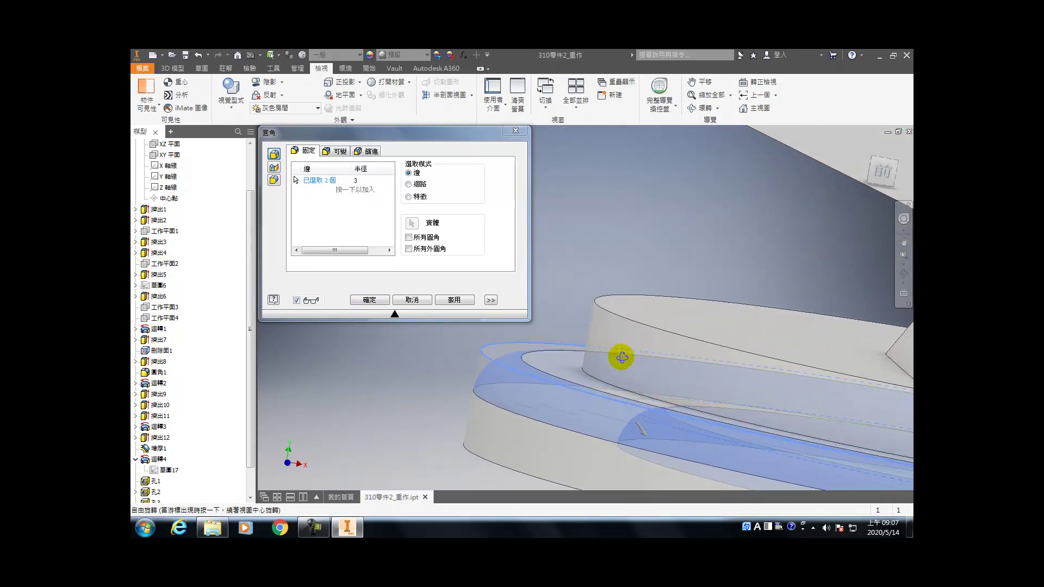
left_click(444, 300)
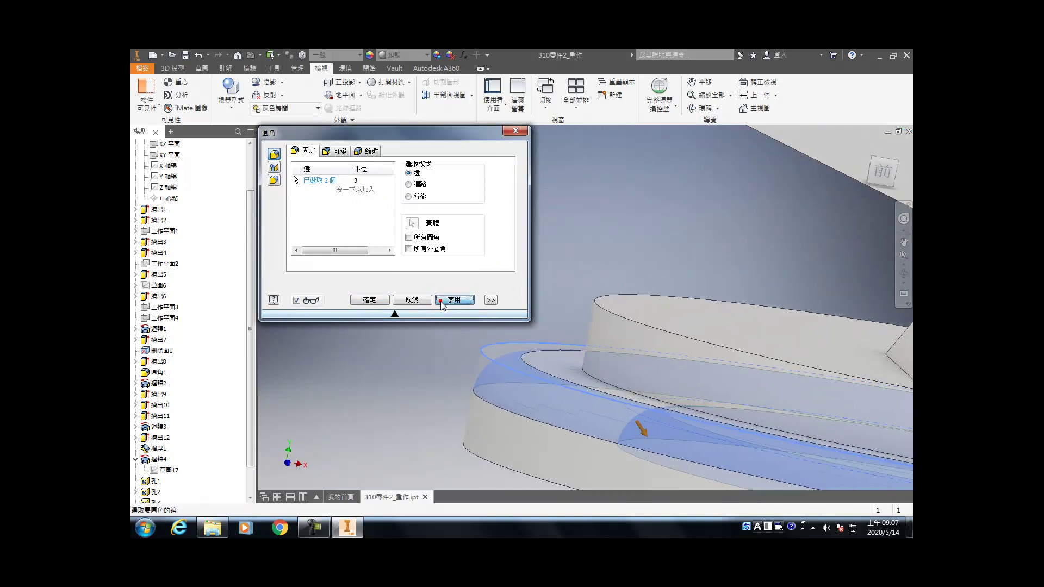
left_click(414, 299)
- Move the new sketch below the flange fillet in the feature order and reopen it for editing with sliced graphics
scroll(356, 325, "down", 3)
scroll(190, 403, "down", 2)
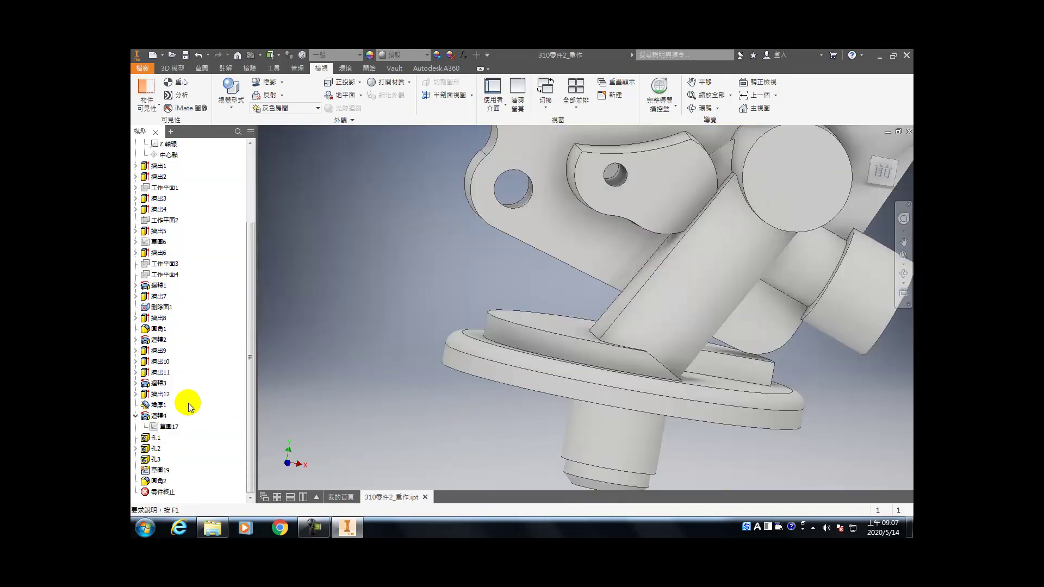
double_click(146, 483)
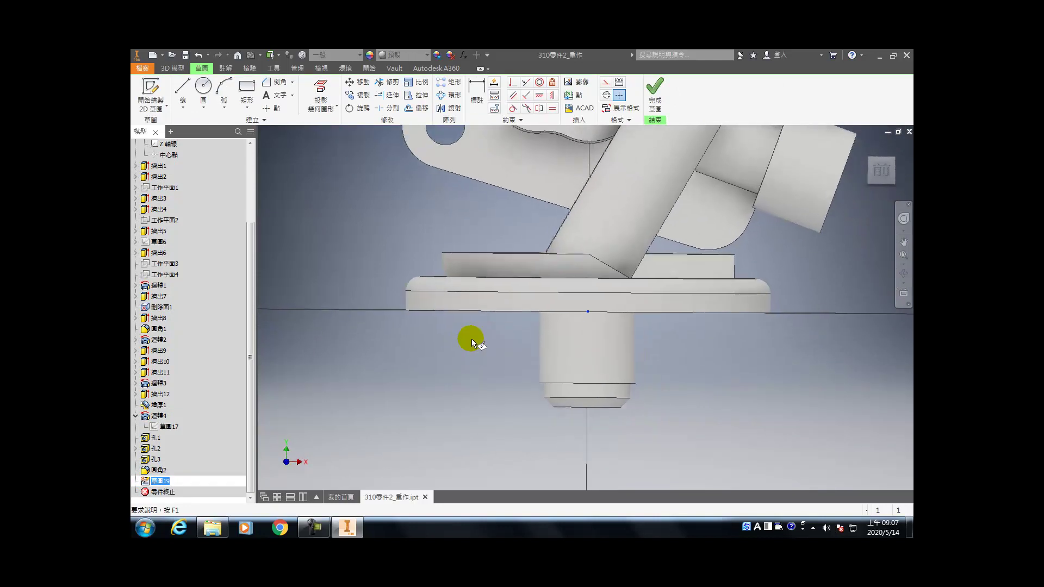
middle_click_drag(640, 346, 685, 385)
mouse_move(372, 242)
middle_mouse_down()
mouse_move(372, 298)
mouse_move(413, 311)
middle_mouse_up()
scroll(373, 299, "down", 2)
- Project the bracket plate's lower-left arc and the flange's left fillet arc, and connect them with a line about 37 mm long
left_click(321, 96)
left_click(478, 286)
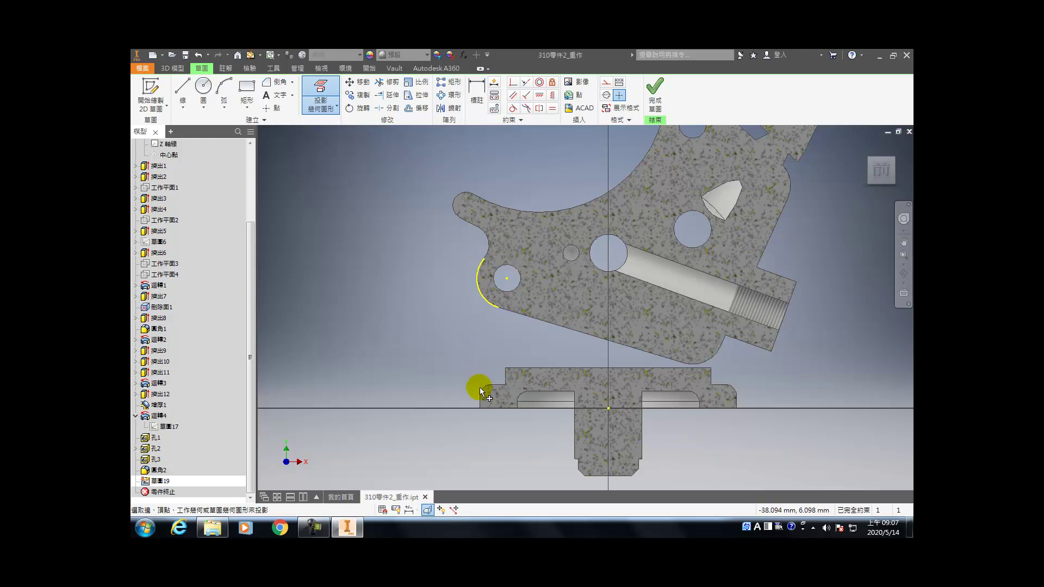
left_click(183, 89)
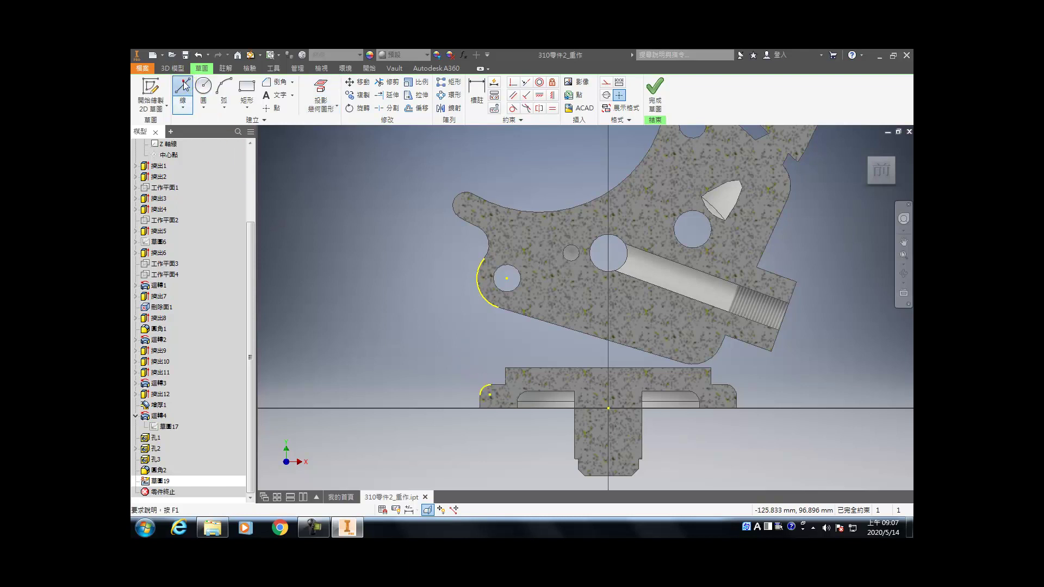
left_click(478, 270)
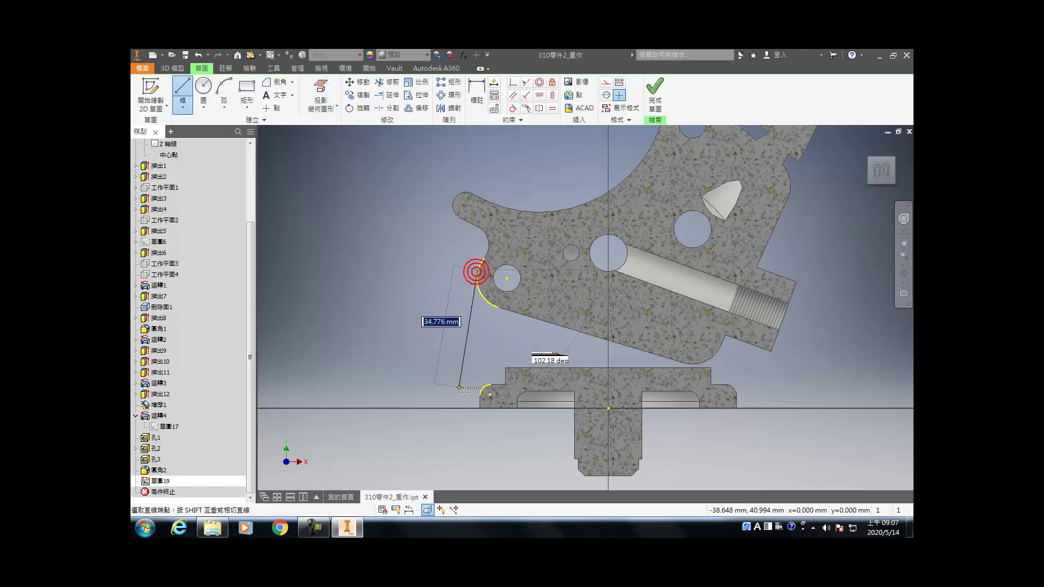
scroll(484, 395, "up", 3)
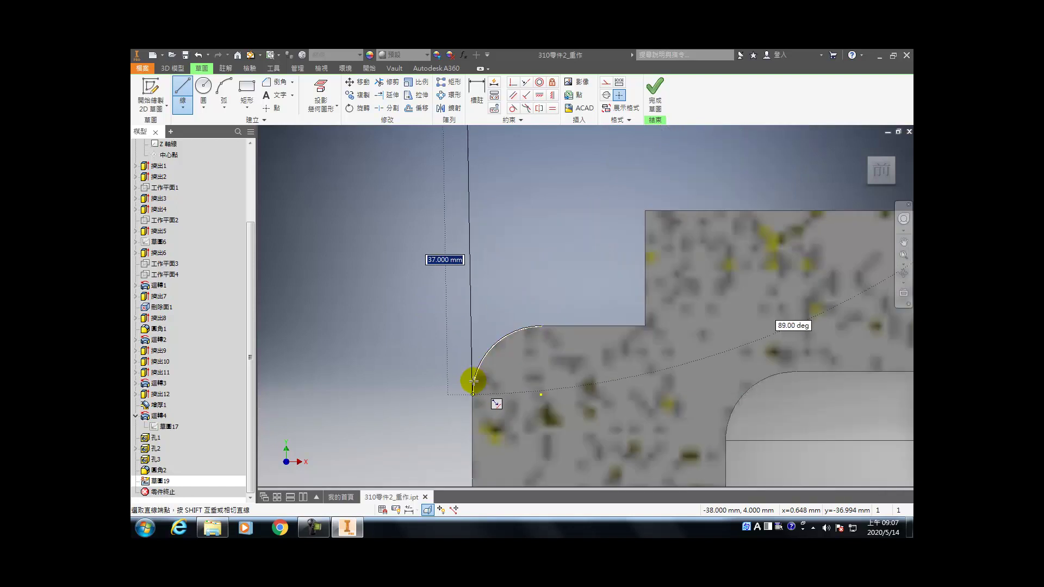
scroll(472, 382, "up", 3)
left_click(472, 382)
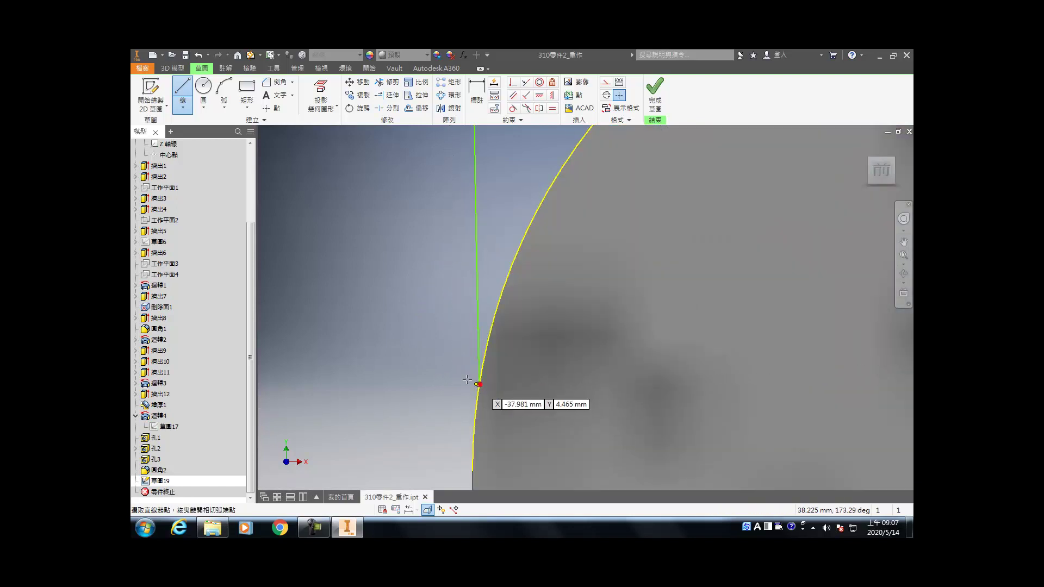
scroll(437, 360, "down", 3)
key("Escape")
scroll(437, 360, "down", 5)
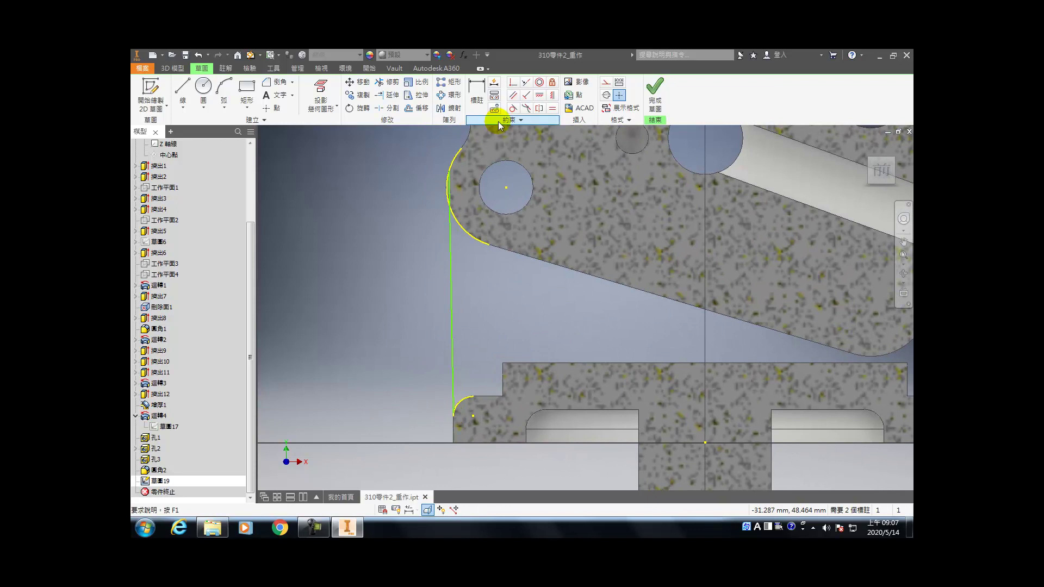
- Constrain the connecting line tangent to both the bracket plate's arc and the flange's fillet arc
left_click(451, 240)
left_click(457, 227)
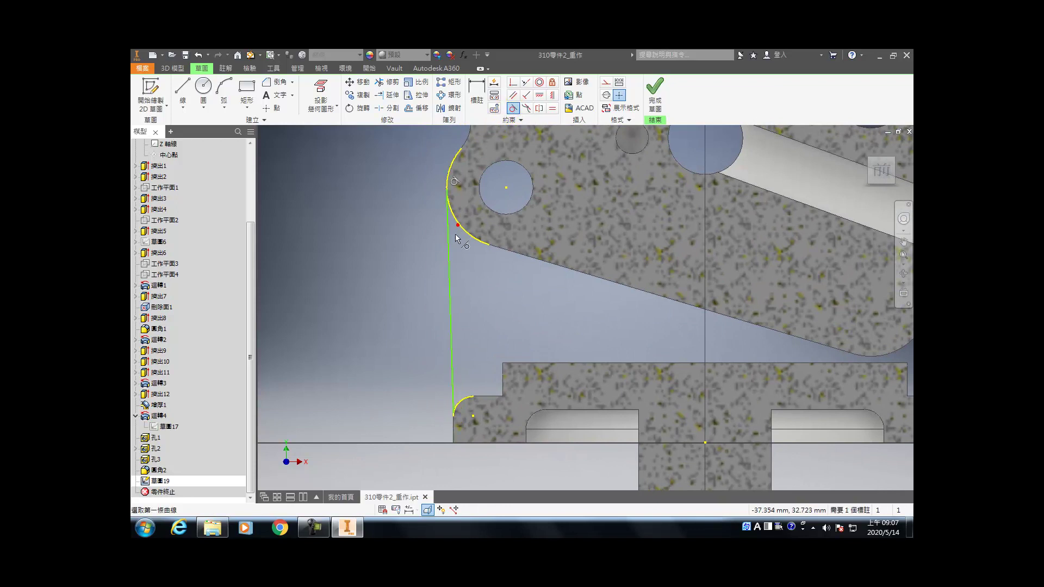
left_click(449, 261)
left_click(459, 404)
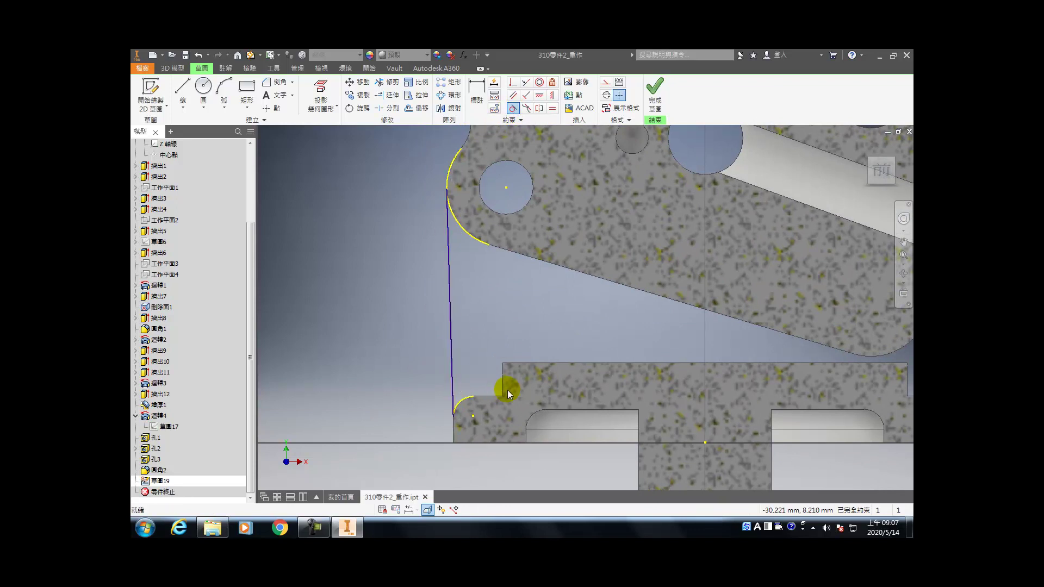
scroll(449, 425, "up", 5)
scroll(476, 321, "down", 5)
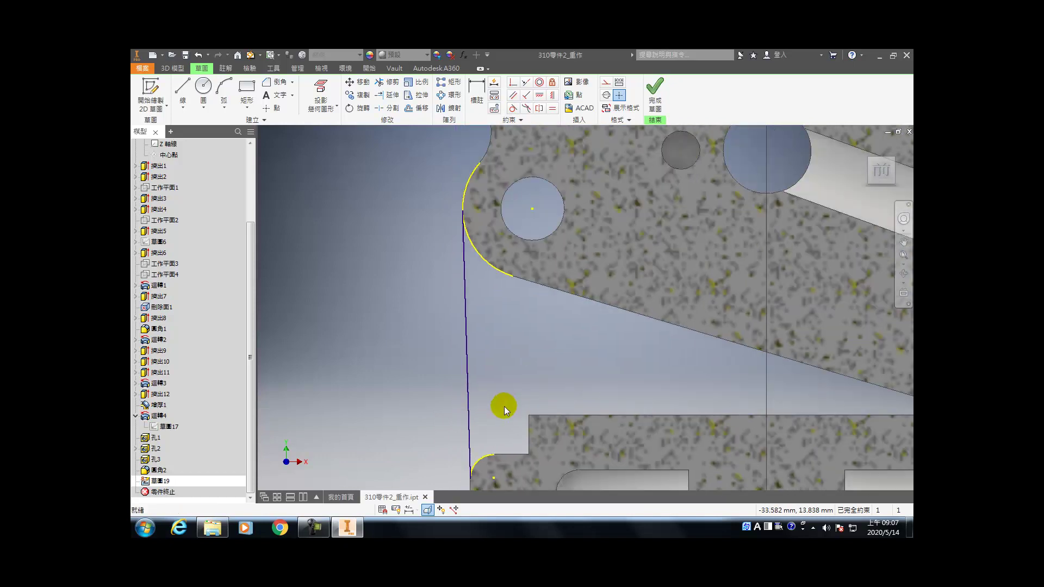
scroll(357, 312, "down", 5)
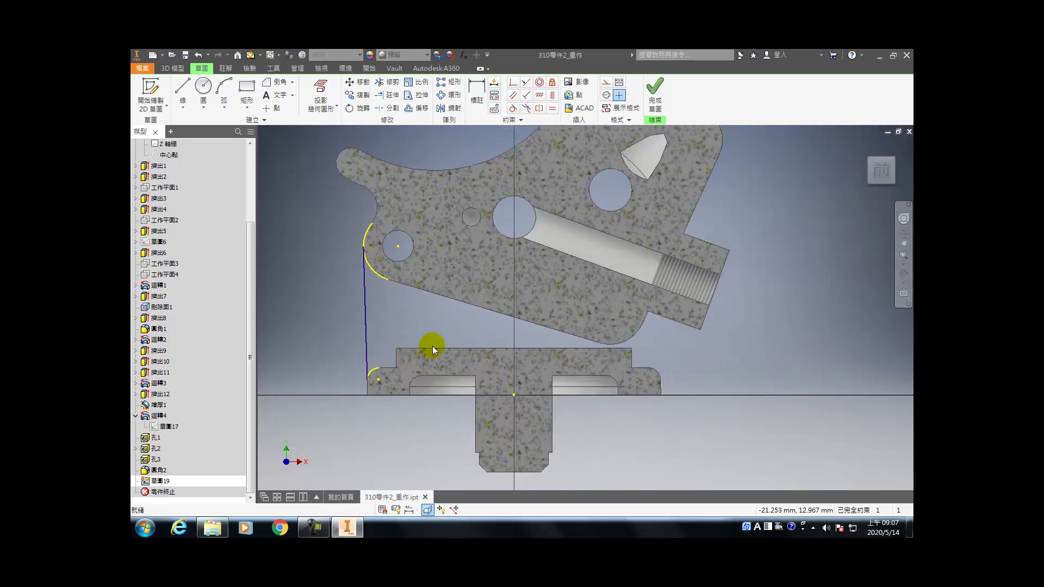
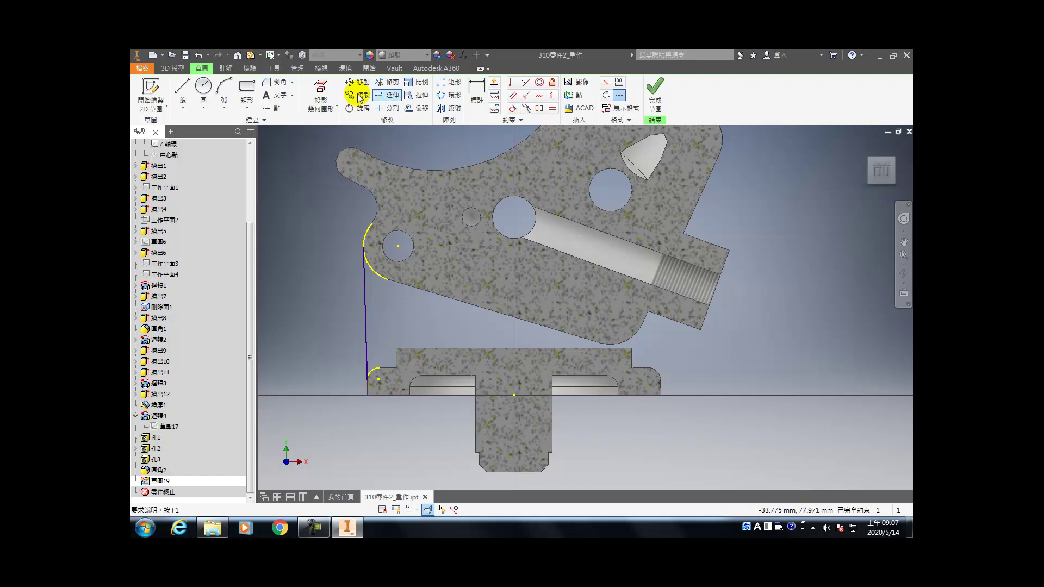
- Project the bracket plate's lower and right edges, the threaded boss's lower and end edges, and the flange's upper outline into the sketch
key("p")
left_click(430, 291)
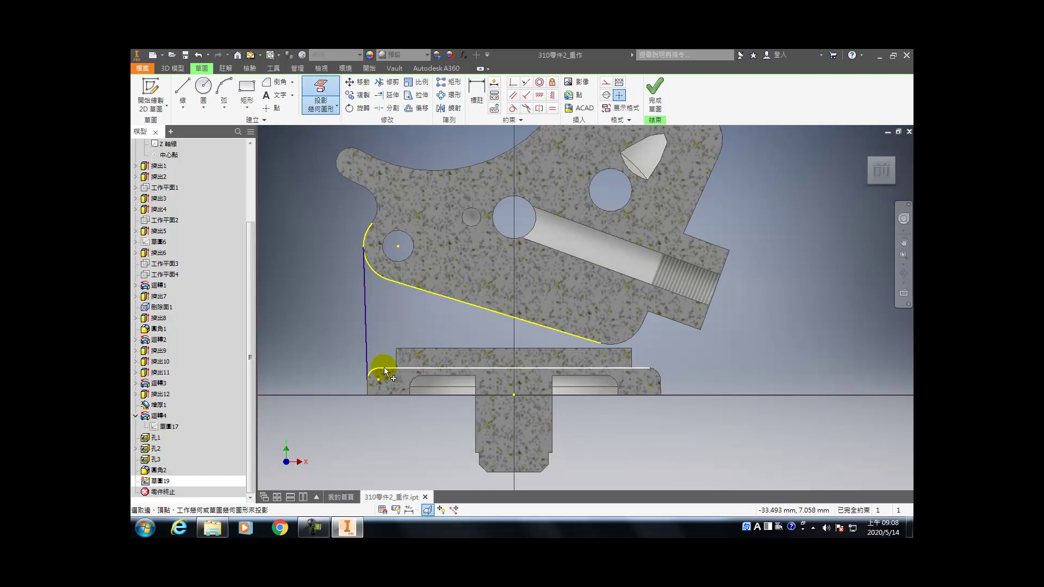
left_click(397, 358)
left_click(412, 348)
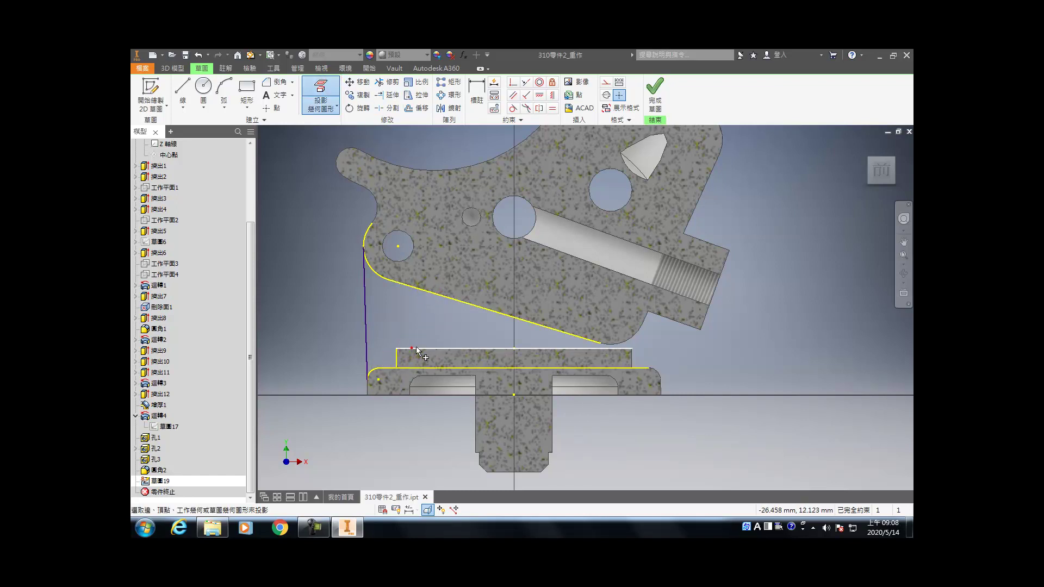
left_click(624, 343)
left_click(644, 322)
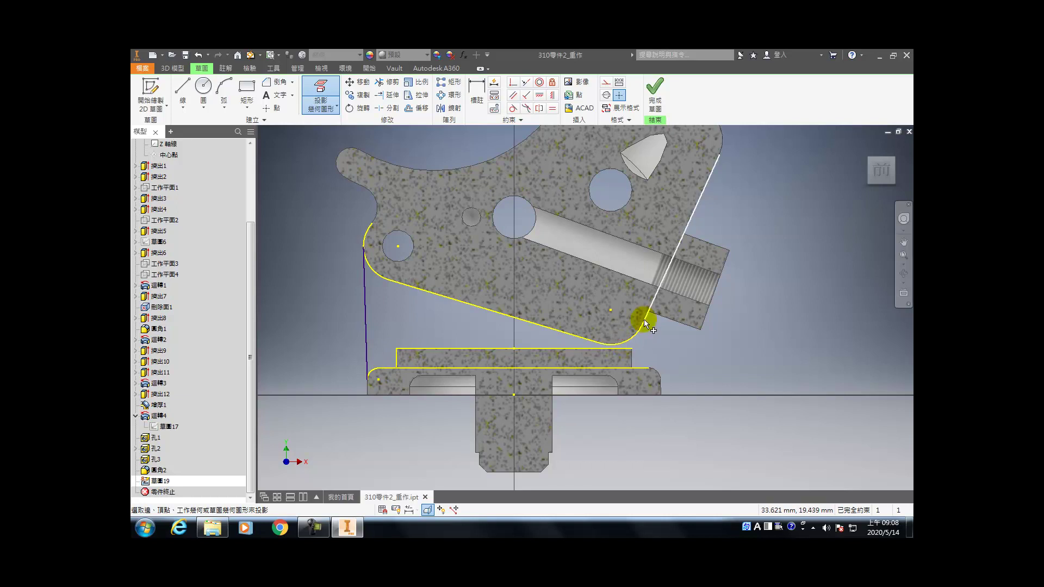
left_click(663, 318)
left_click(658, 378)
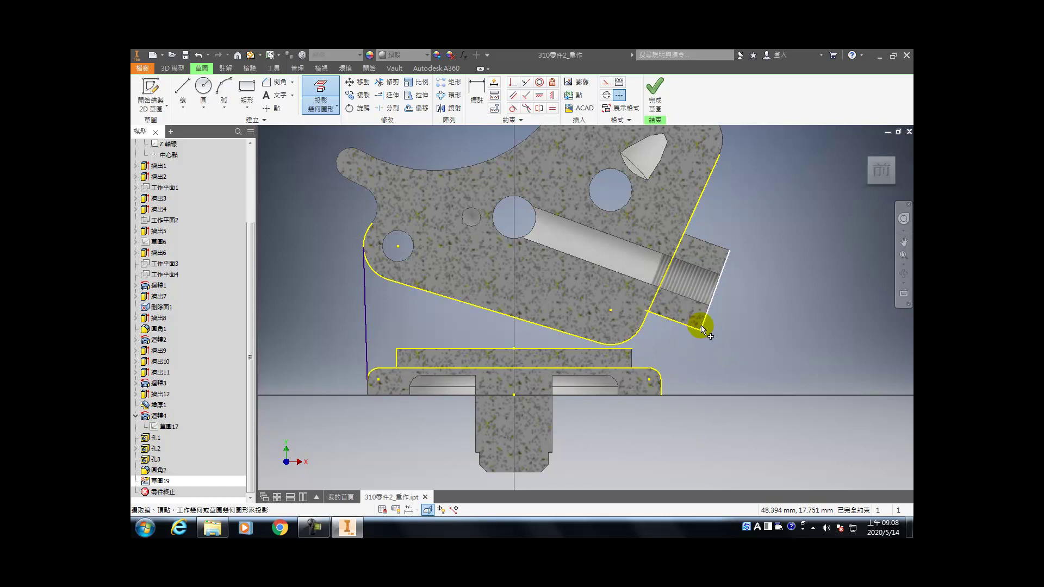
key("Escape")
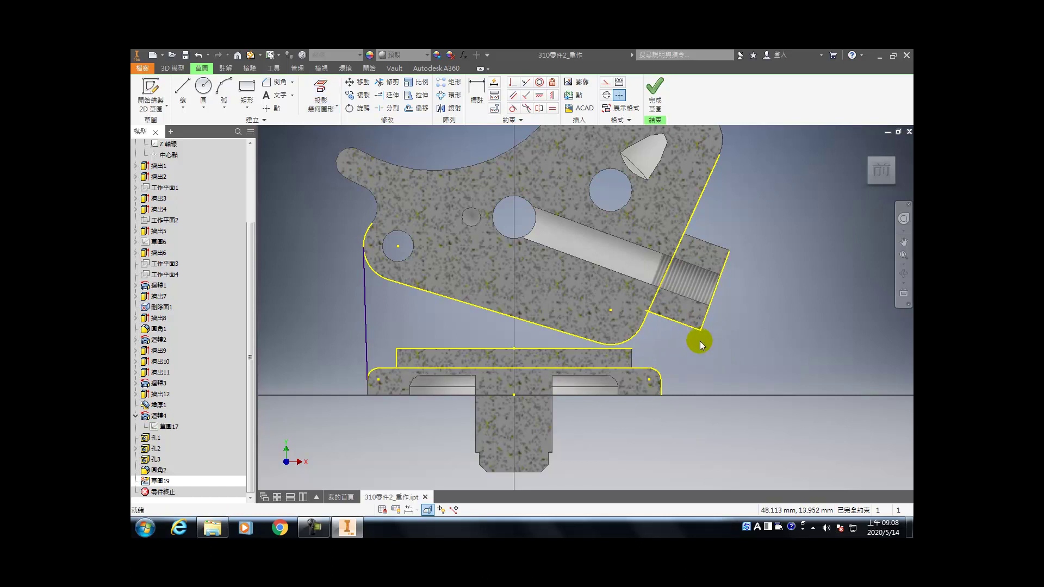
- Draw a stepped line chain from the threaded boss's lower corner, slanting down at 110°, running horizontally inward, and dropping vertically to the flange's right fillet
key("l")
left_click(700, 330)
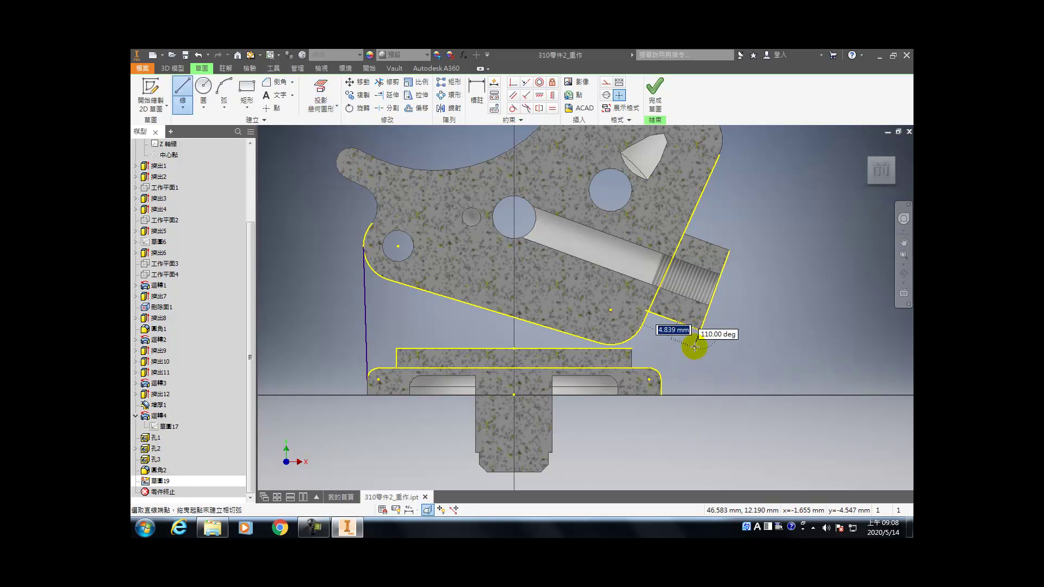
left_click(681, 347)
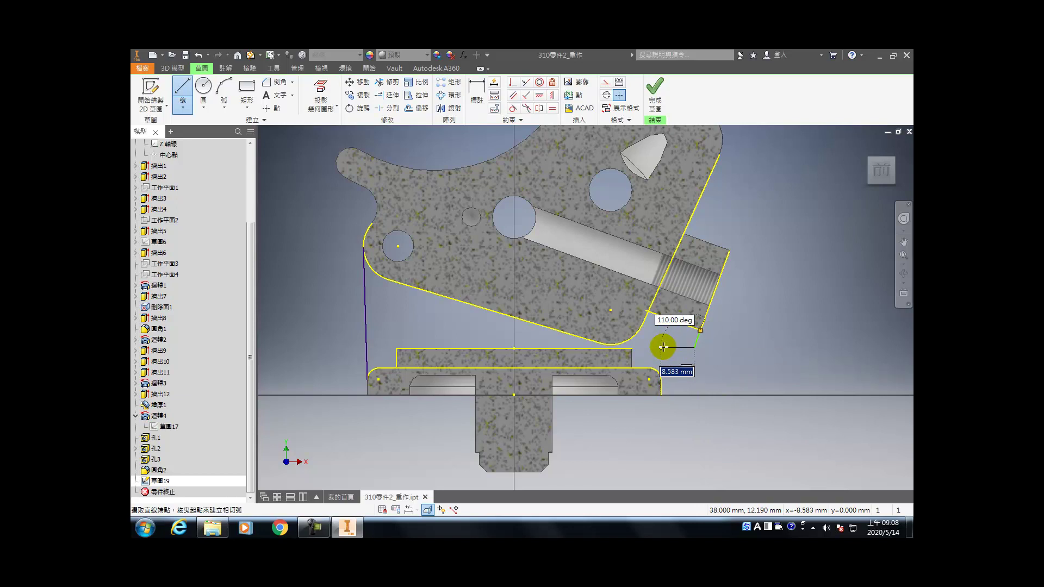
left_click_drag(661, 347, 656, 356)
scroll(655, 347, "up", 5)
left_click_drag(655, 429, 656, 430)
key("Escape")
scroll(605, 343, "down", 5)
- Dimension the short vertical line above the flange's right fillet to 6 mm
middle_click_drag(612, 342, 649, 335)
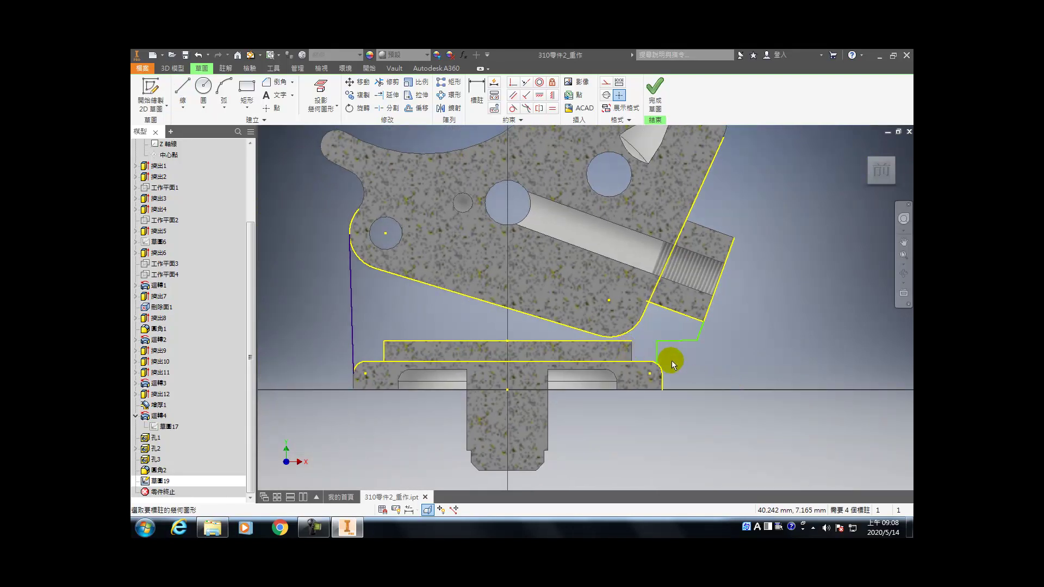
left_click(657, 350)
left_click(694, 354)
type("6")
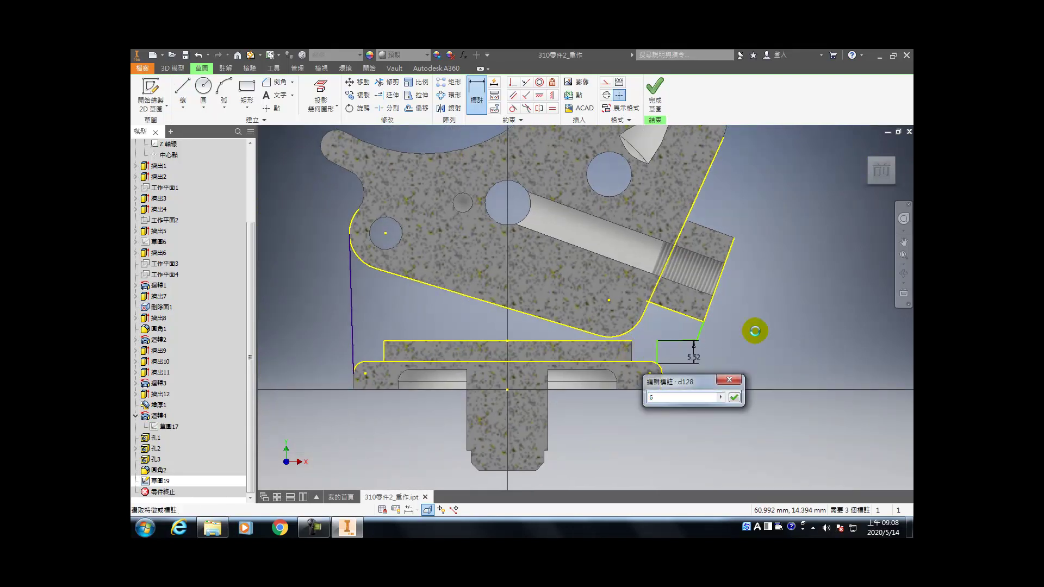
key("Return")
- Constrain the stepped chain's middle line horizontal and align its short slanted line with the threaded boss's end edge
left_click(539, 95)
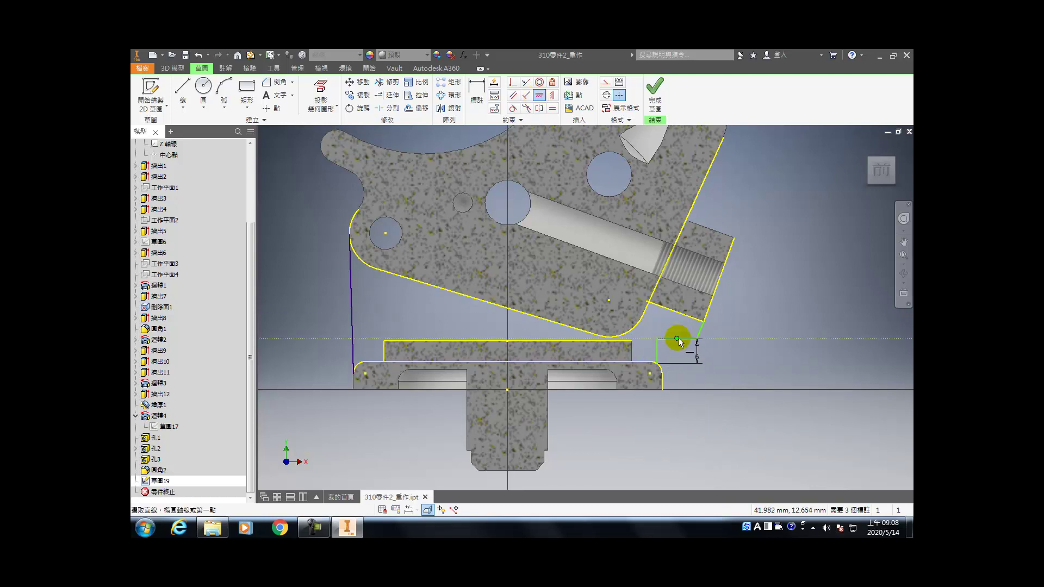
left_click(539, 95)
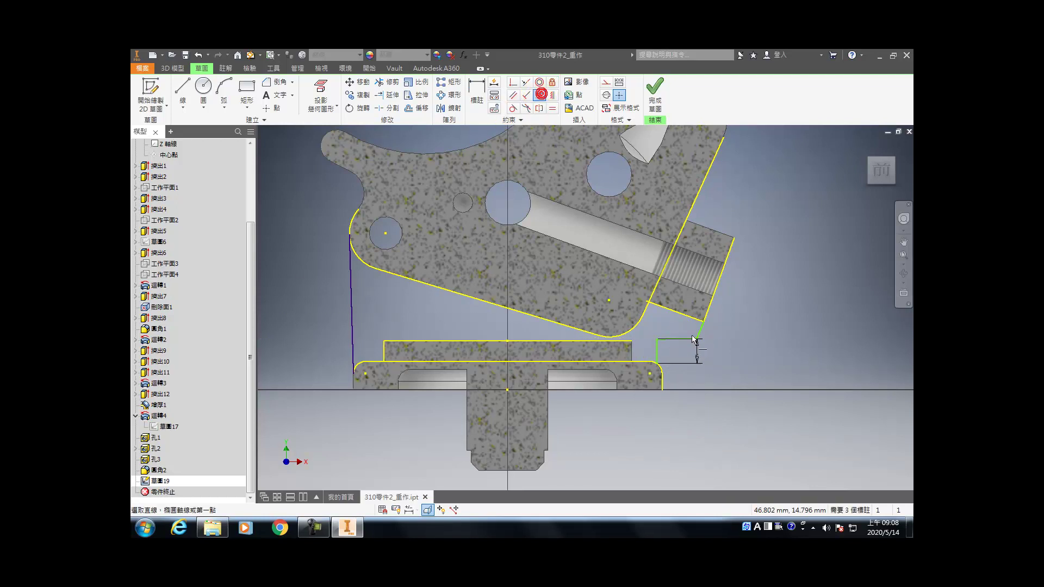
left_click(690, 338)
key("Escape")
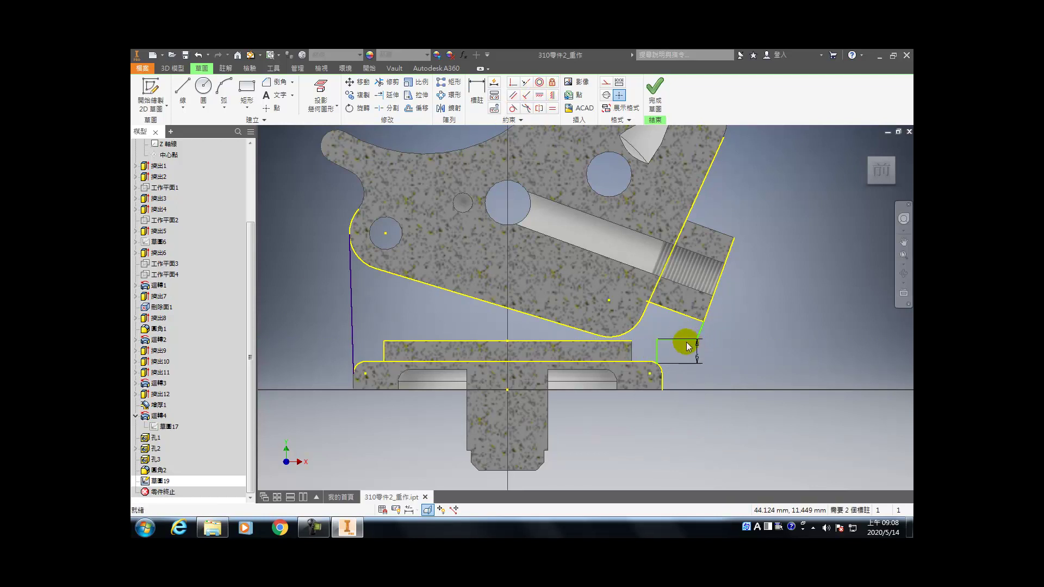
left_click(703, 329)
mouse_move(692, 346)
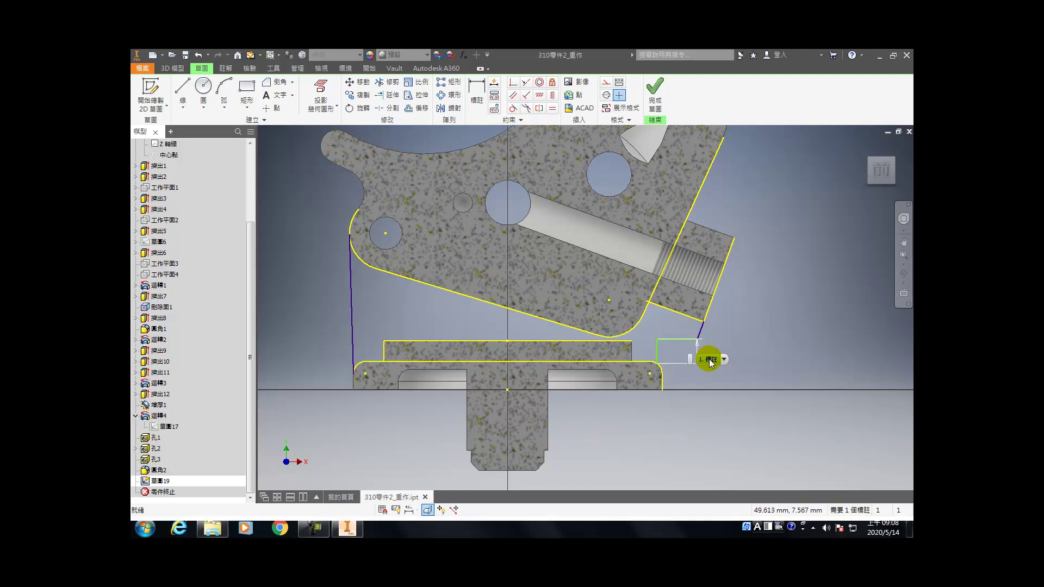
- Dimension the vertical line 37 mm from the sketch origin and move the 6 mm dimension to the inner side of the line
key("d")
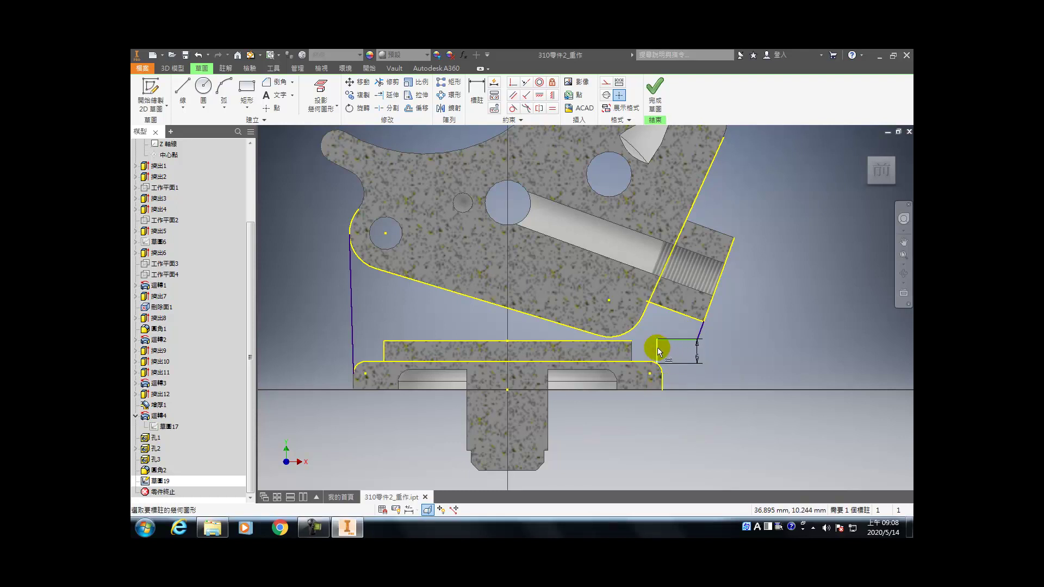
left_click(507, 390)
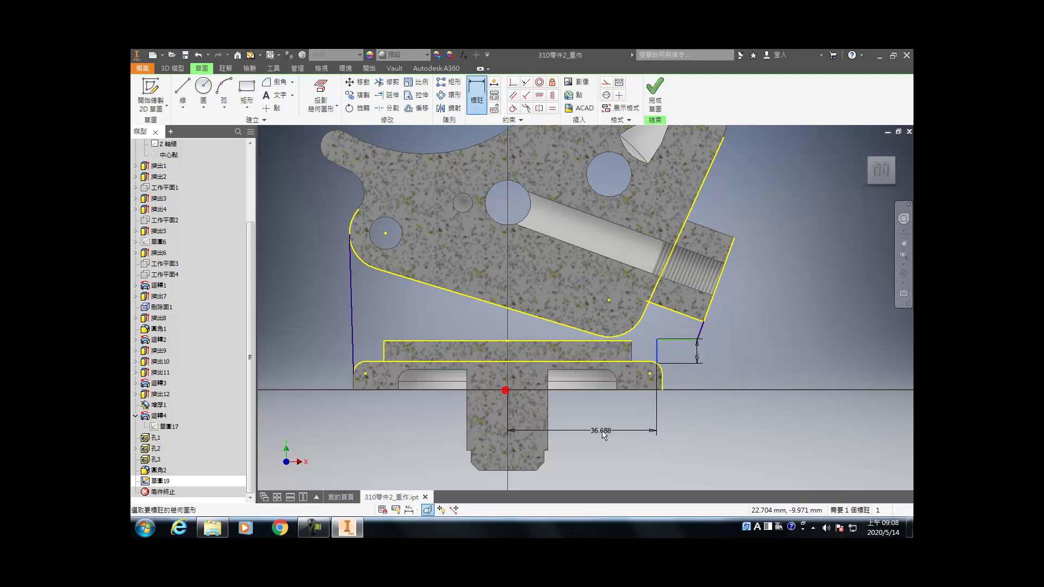
left_click(601, 430)
type("37")
key("Return")
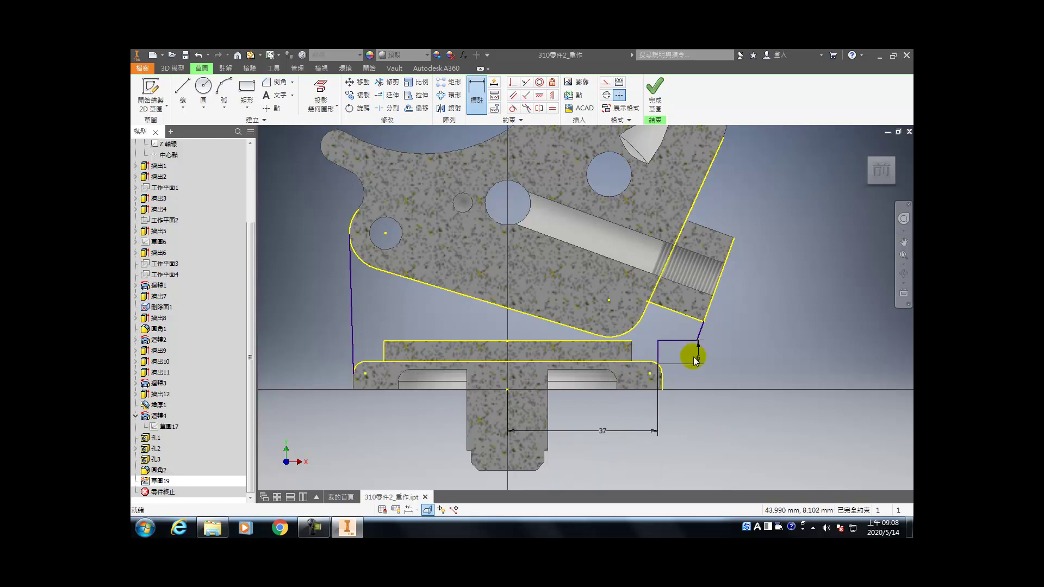
left_click_drag(694, 355, 623, 352)
left_click(635, 347)
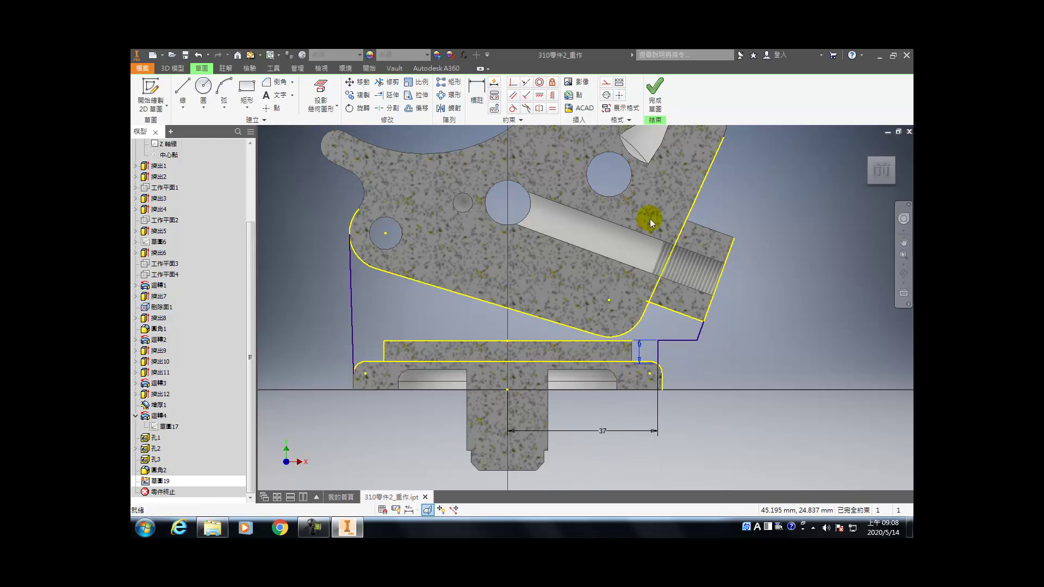
key("e")
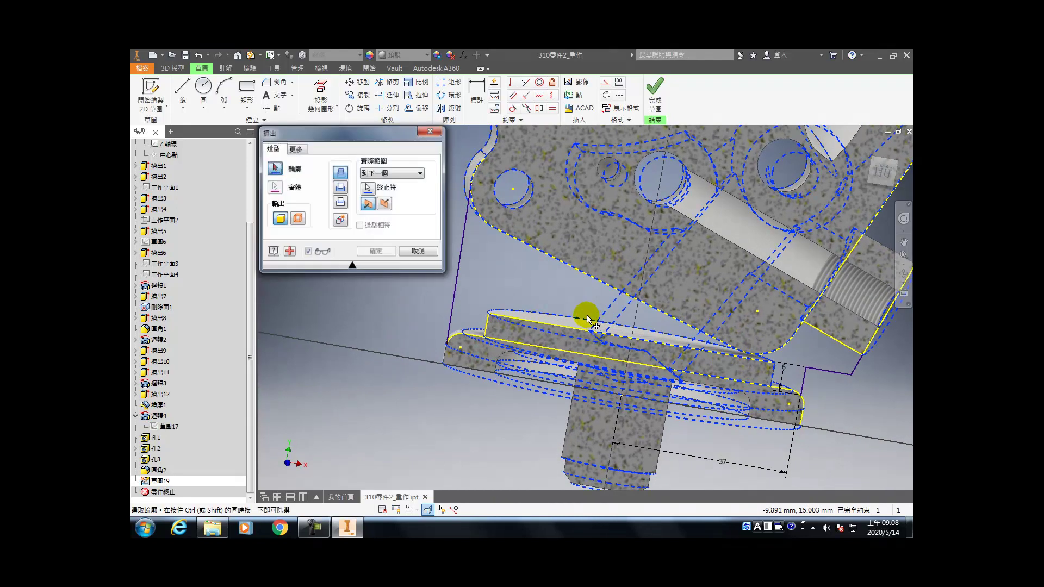
left_click(420, 173)
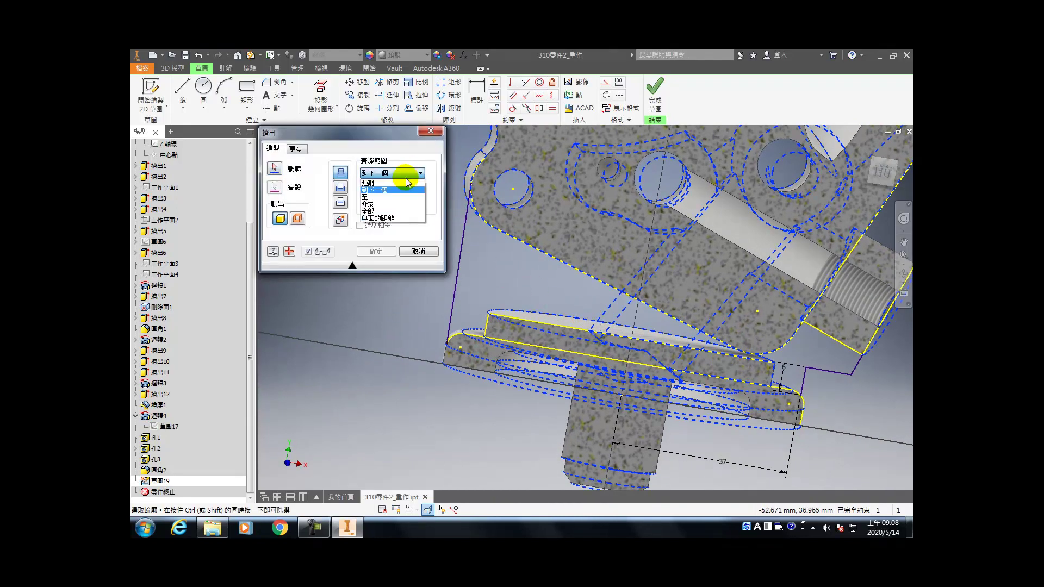
left_click(403, 182)
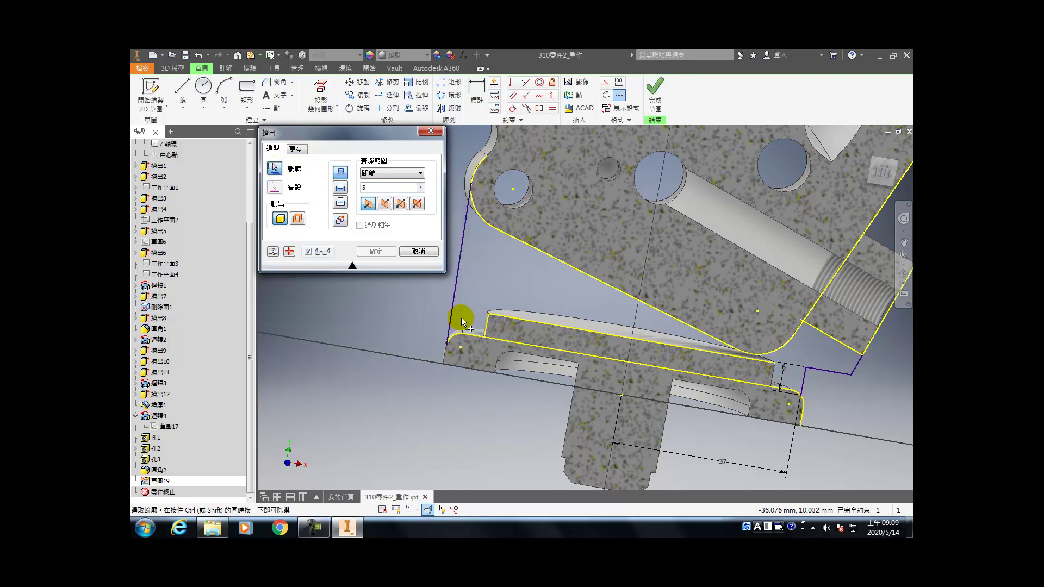
left_click(837, 375)
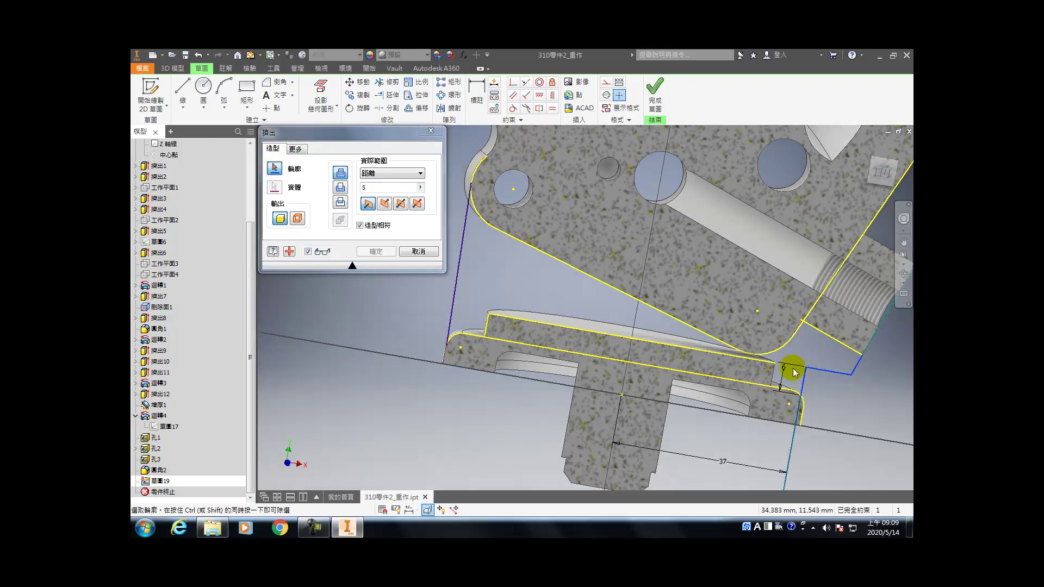
key("Escape")
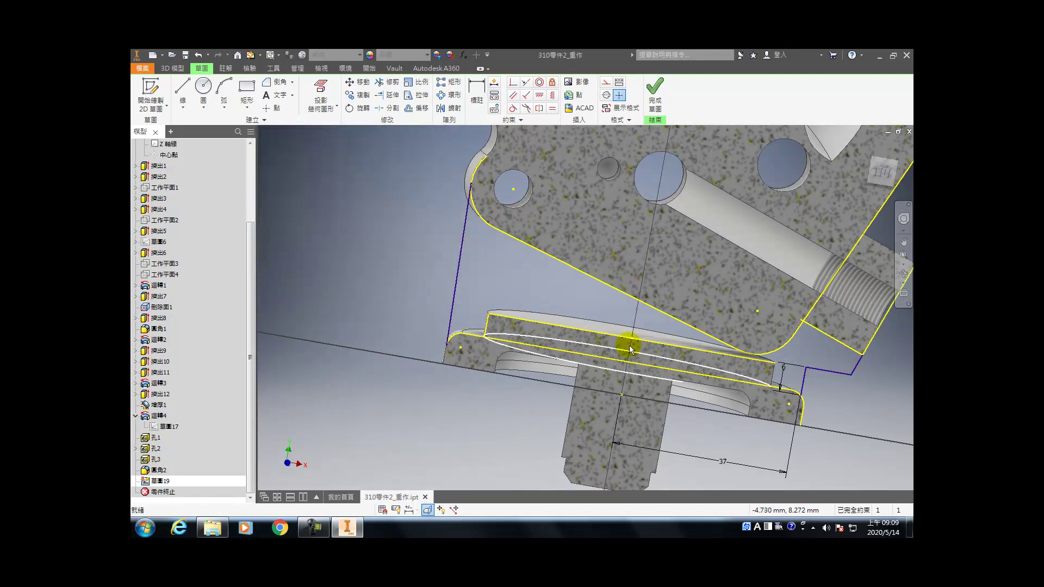
- Trace the bracket plate's lower-left rounded corner with a three-point arc from the connecting line's upper end to the sloping lower edge
left_click(861, 189)
scroll(473, 345, "up", 5)
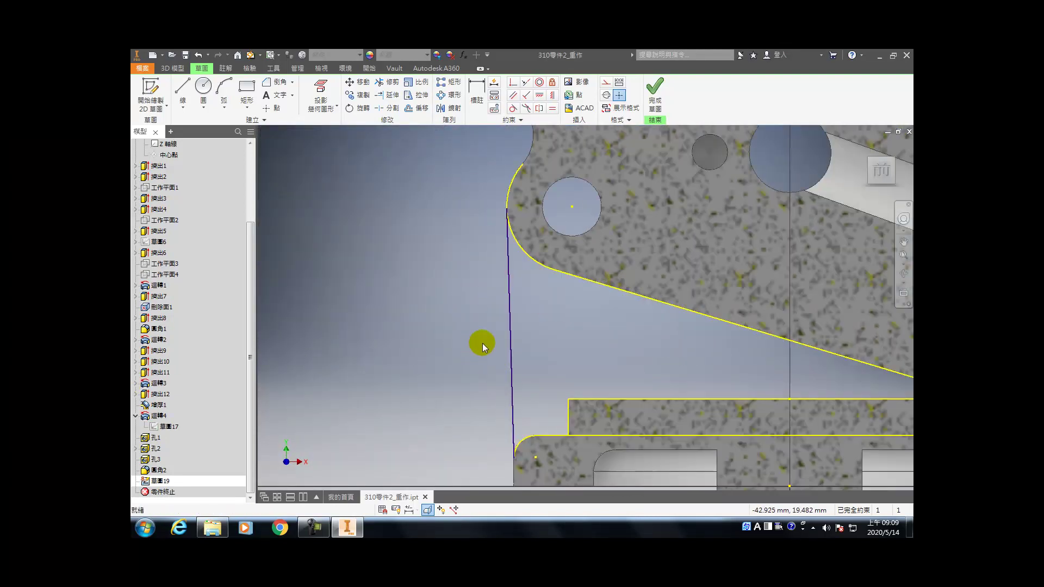
middle_click_drag(507, 303, 393, 285)
left_click(223, 93)
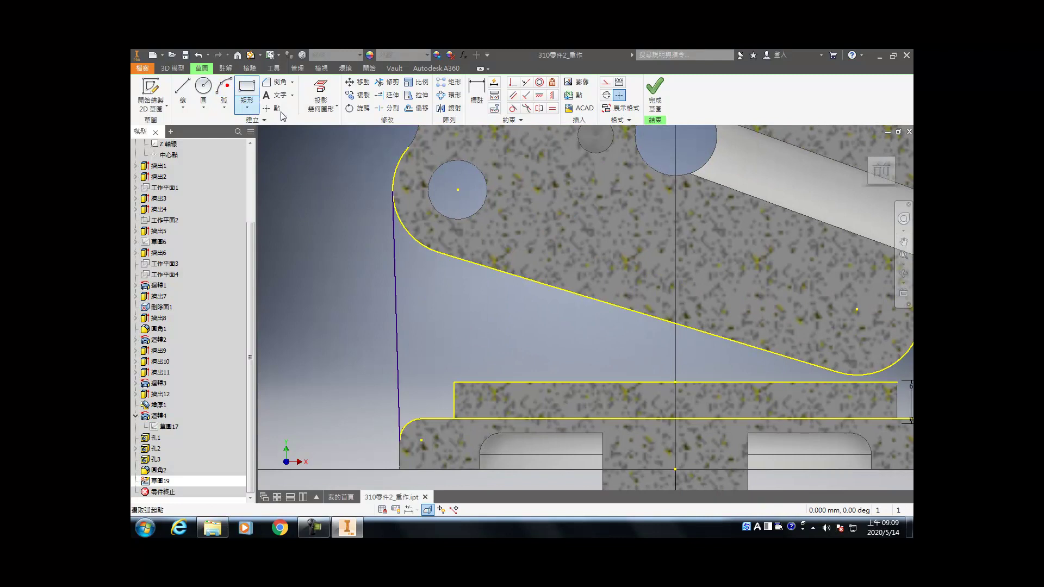
left_click(393, 191)
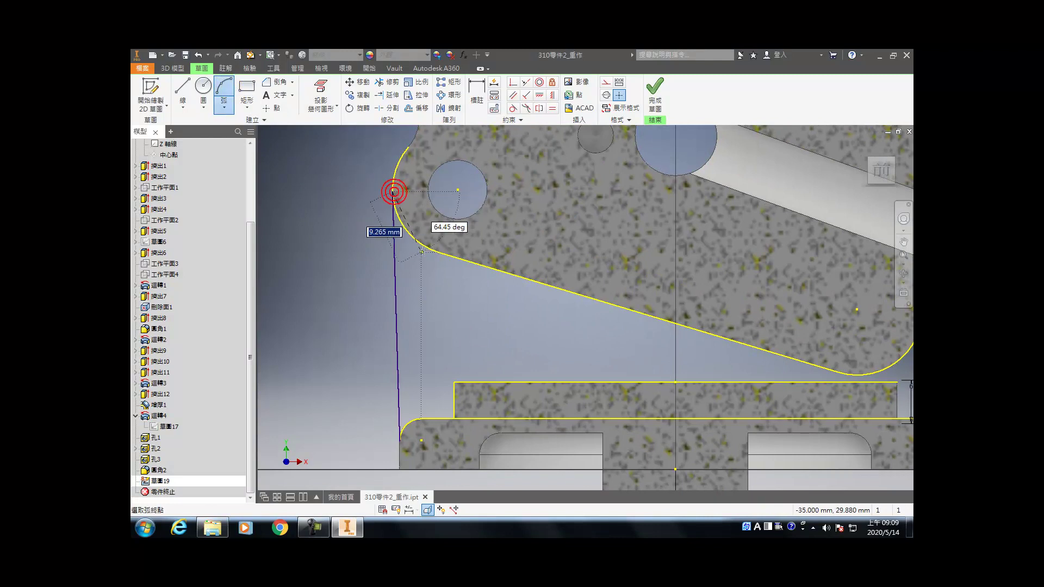
left_click(439, 252)
left_click(415, 239)
- Draw a line about 57 mm long over the bracket plate's sloping lower edge, from the traced arc's end to the start of the lower-right corner arc
middle_click_drag(455, 299, 362, 253)
scroll(362, 254, "up", 3)
key("Escape")
left_click(187, 84)
left_click(354, 231)
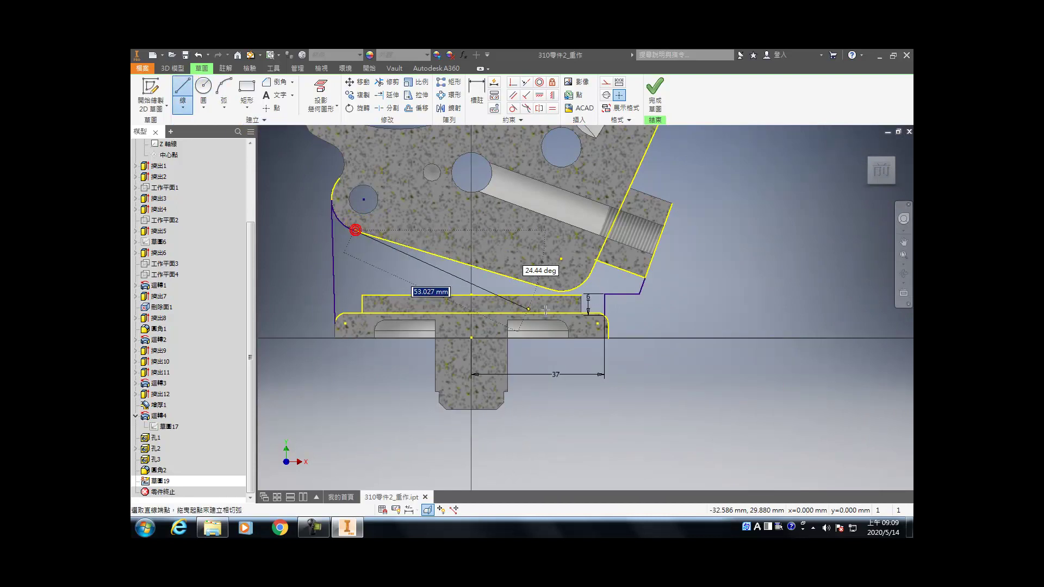
scroll(552, 294, "up", 5)
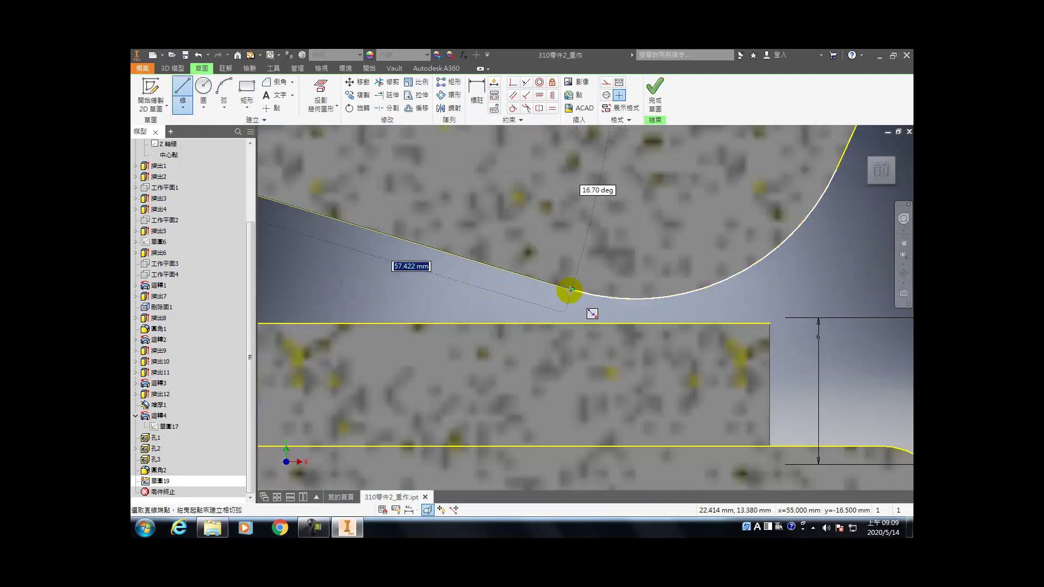
left_click(572, 291)
scroll(569, 292, "down", 2)
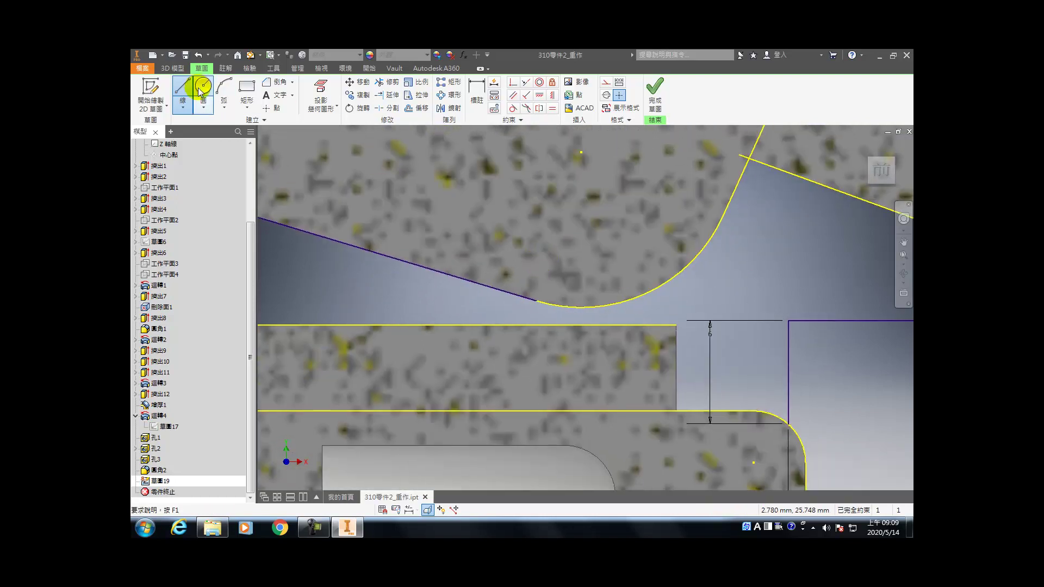
scroll(500, 309, "down", 1)
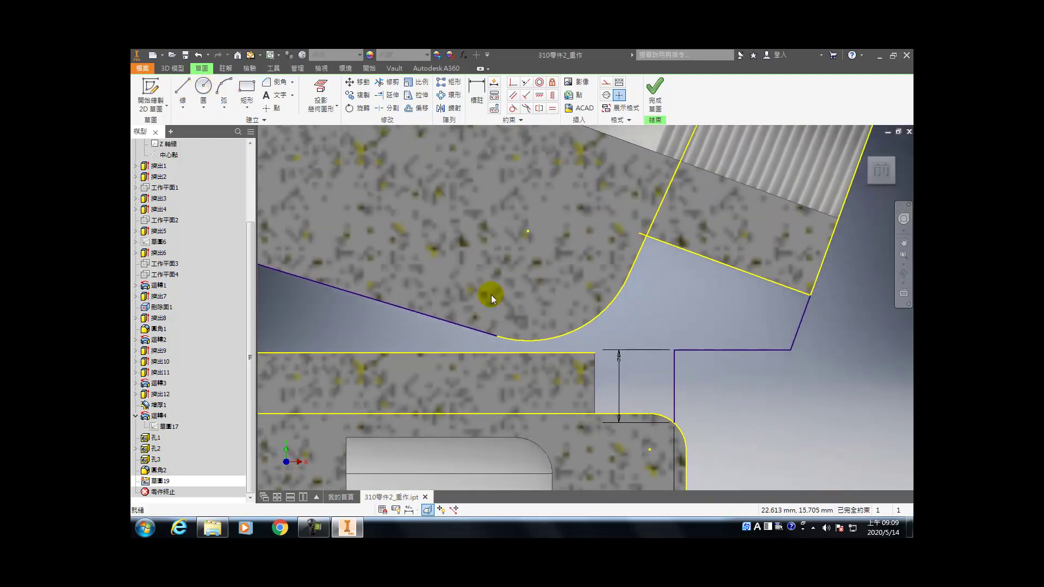
left_click(224, 87)
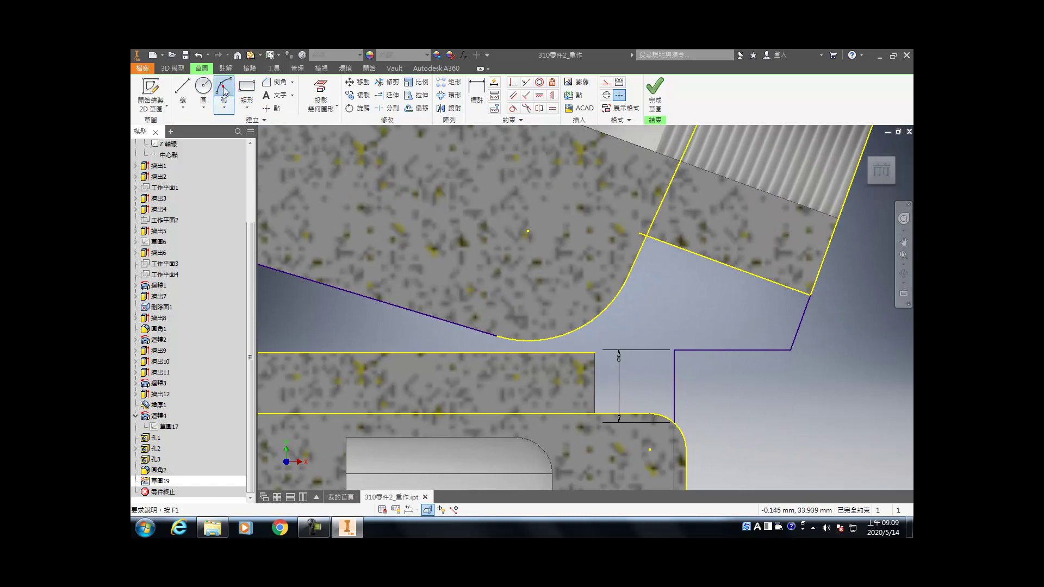
left_click(646, 235)
left_click(632, 264)
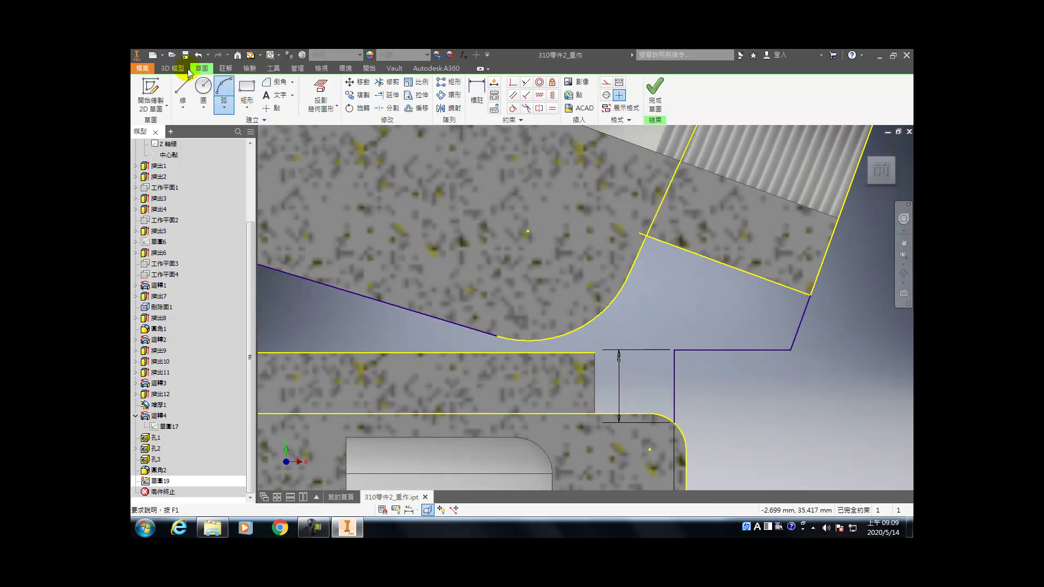
- Trace the bracket plate's short slanted edge below the threaded boss with a line and its lower-right rounded corner with a three-point arc
left_click(182, 87)
left_click(646, 235)
left_click(629, 276)
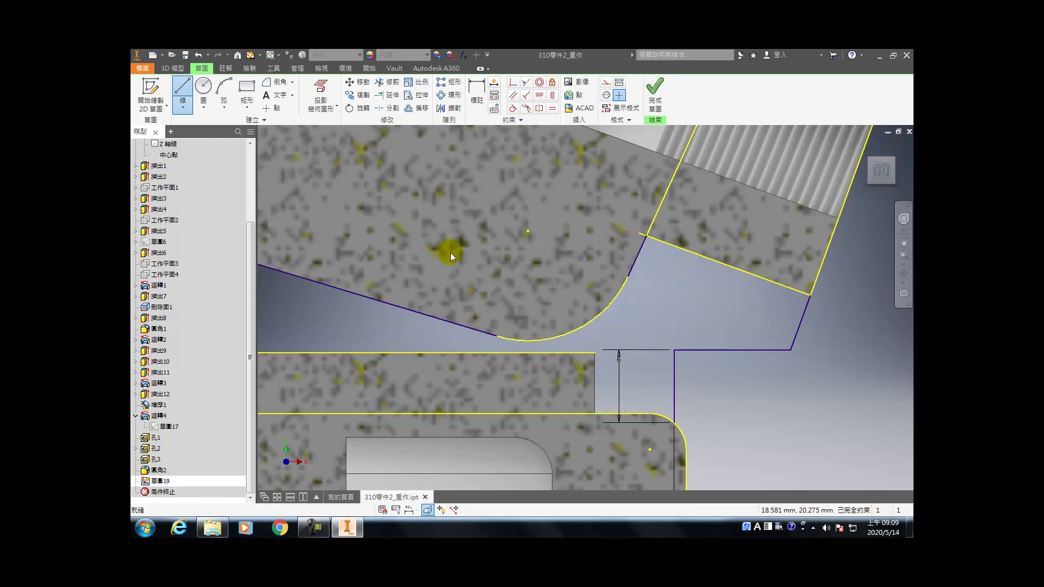
left_click(222, 90)
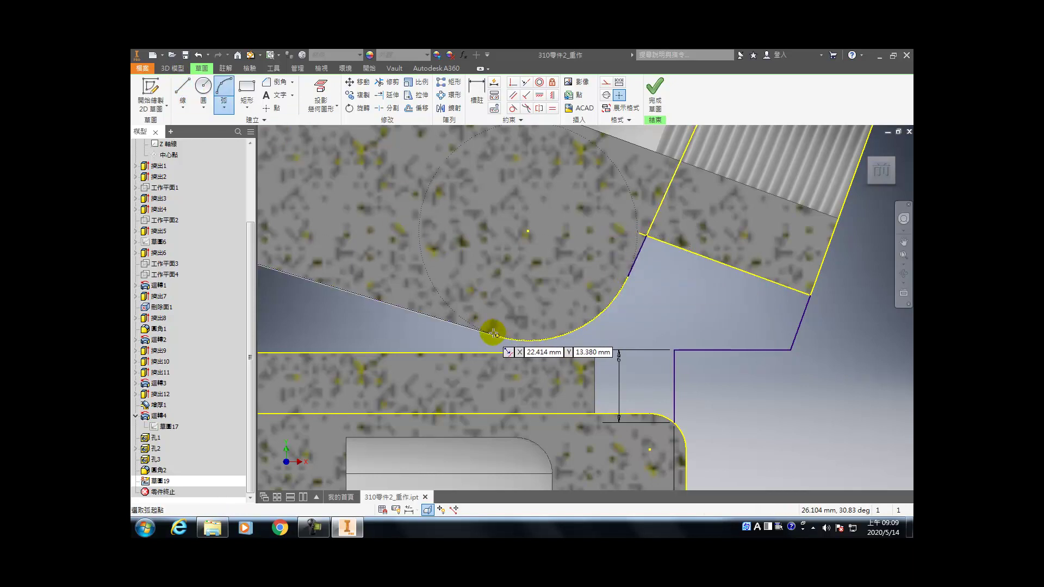
left_click(496, 336)
left_click(628, 276)
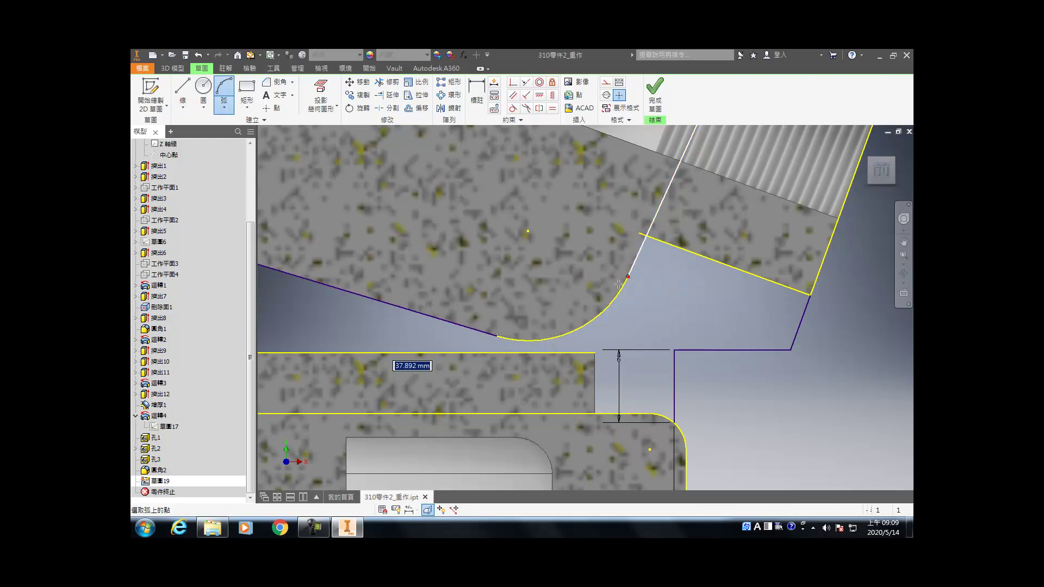
left_click(578, 321)
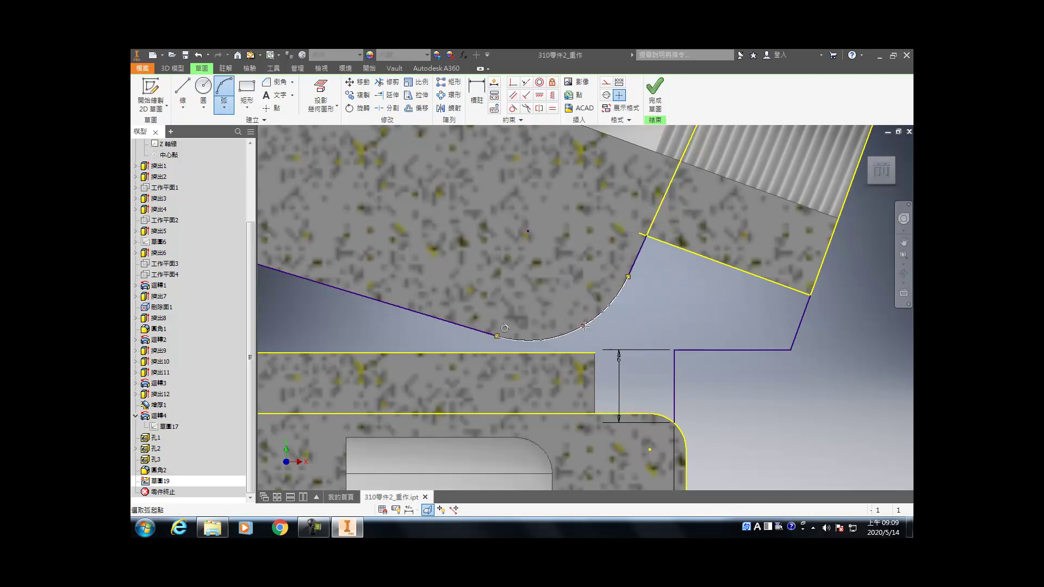
- Draw a line across the threaded boss's lower face, from the bracket plate's slanted edge to the upper end of the short sloping line
key("l")
left_click(649, 237)
key("Escape")
key("l")
left_click(647, 235)
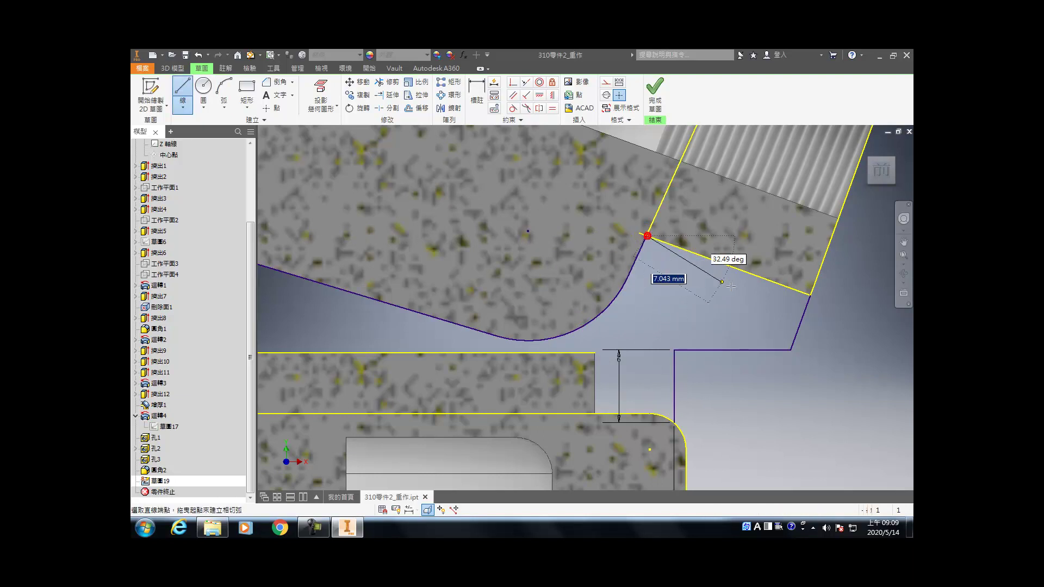
left_click(810, 296)
middle_click_drag(816, 294, 793, 283)
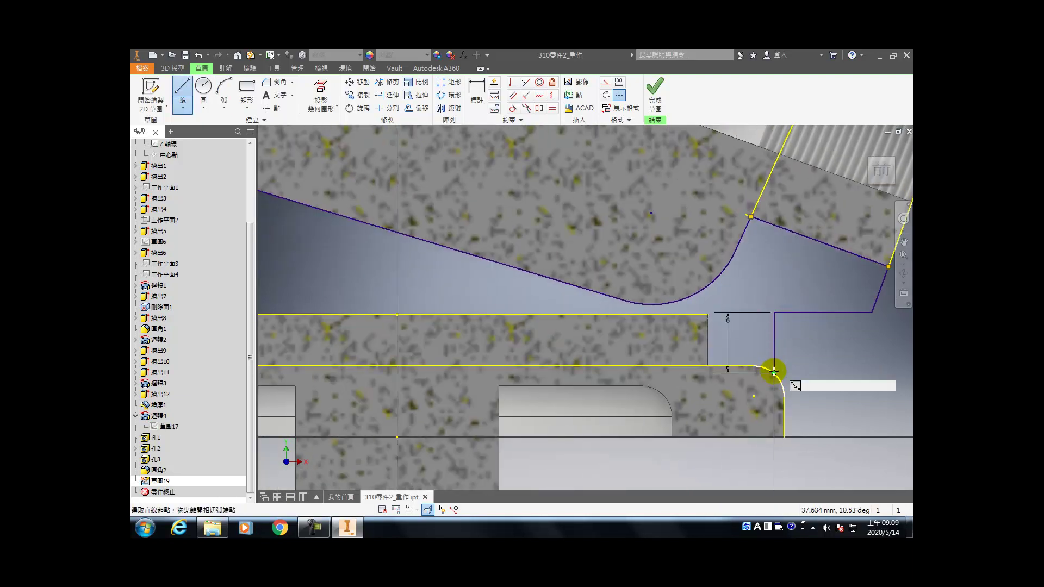
- Trace the flange's right rounded corner with a three-point arc from the vertical line's lower end to the start of the flat face
left_click(230, 88)
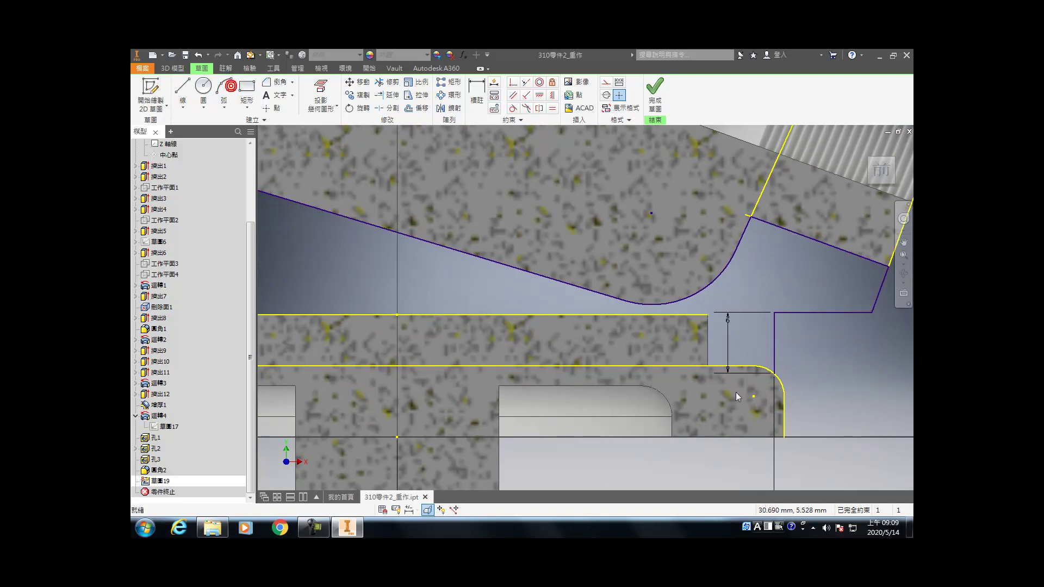
left_click(224, 95)
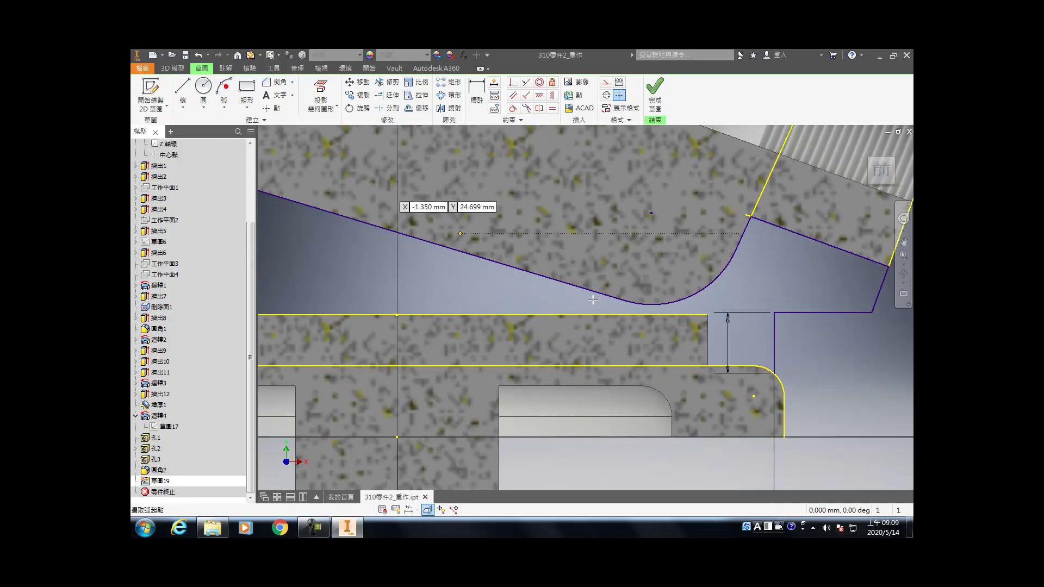
left_click(772, 373)
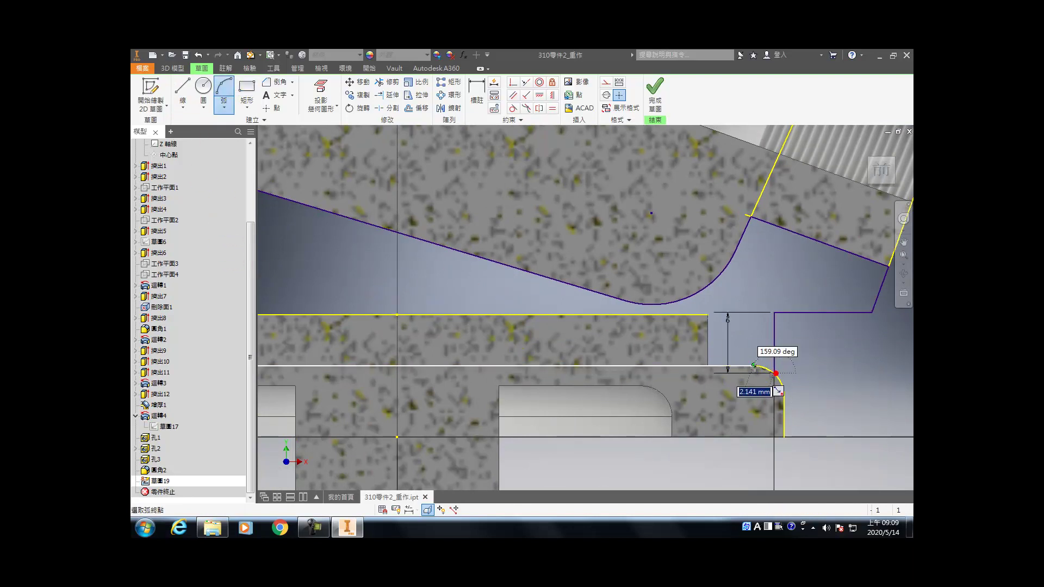
scroll(754, 365, "down", 5)
left_click(751, 366)
left_click(780, 373)
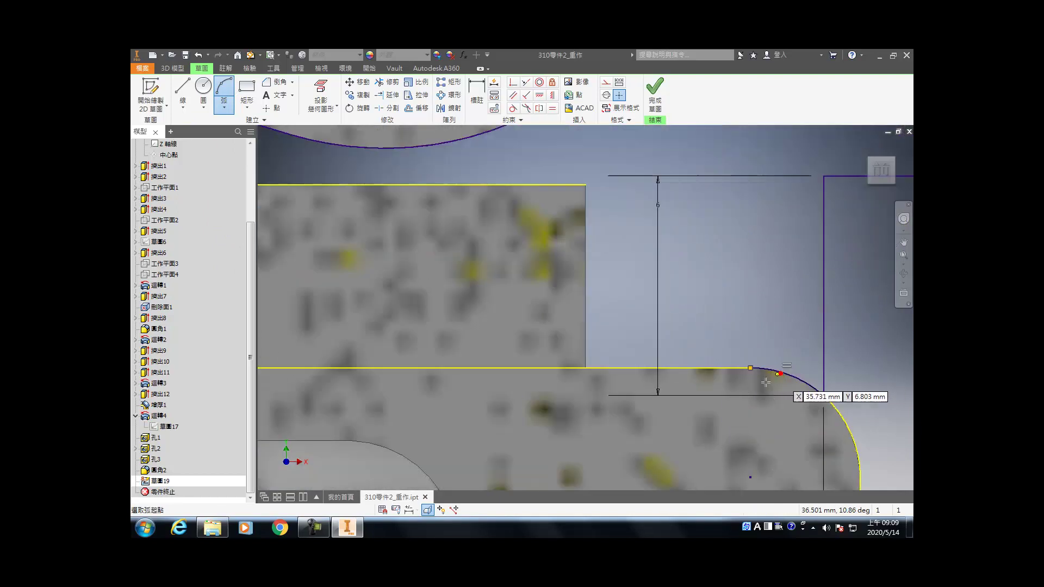
key("Escape")
scroll(776, 375, "up", 3)
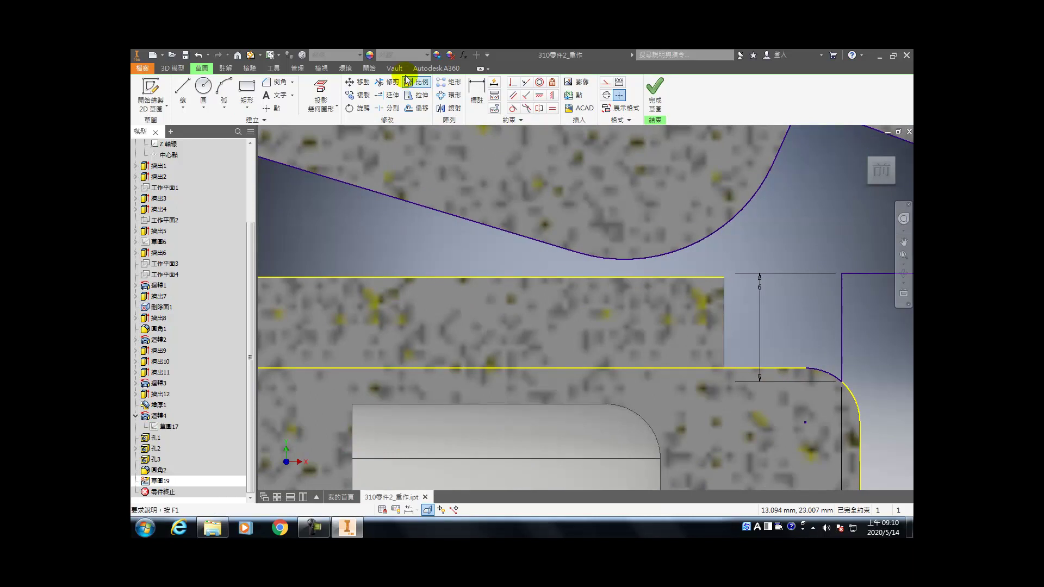
- Project the outline of the raised step on the flange into the sketch
left_click(320, 95)
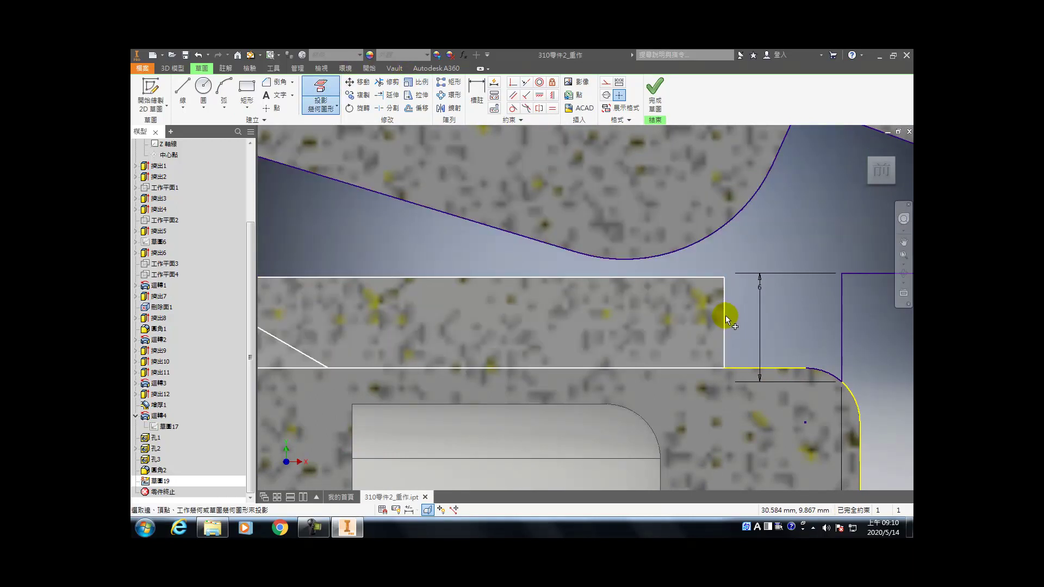
left_click(725, 315)
scroll(725, 316, "up", 3)
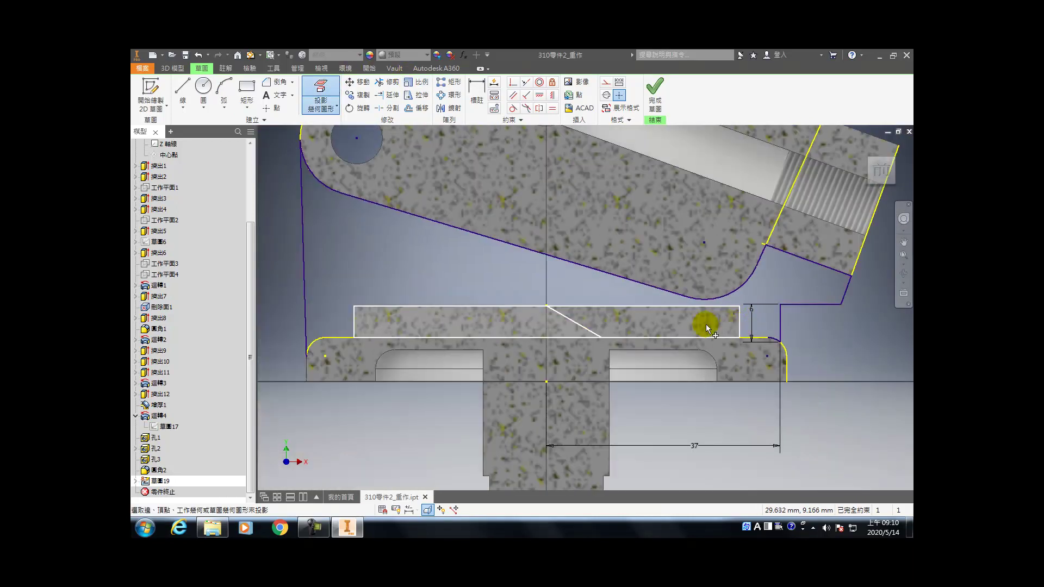
- Examine where the long connecting line meets the flange's left rounded corner
scroll(321, 360, "down", 5)
scroll(310, 358, "down", 3)
middle_click_drag(309, 358, 624, 357)
scroll(624, 357, "down", 6)
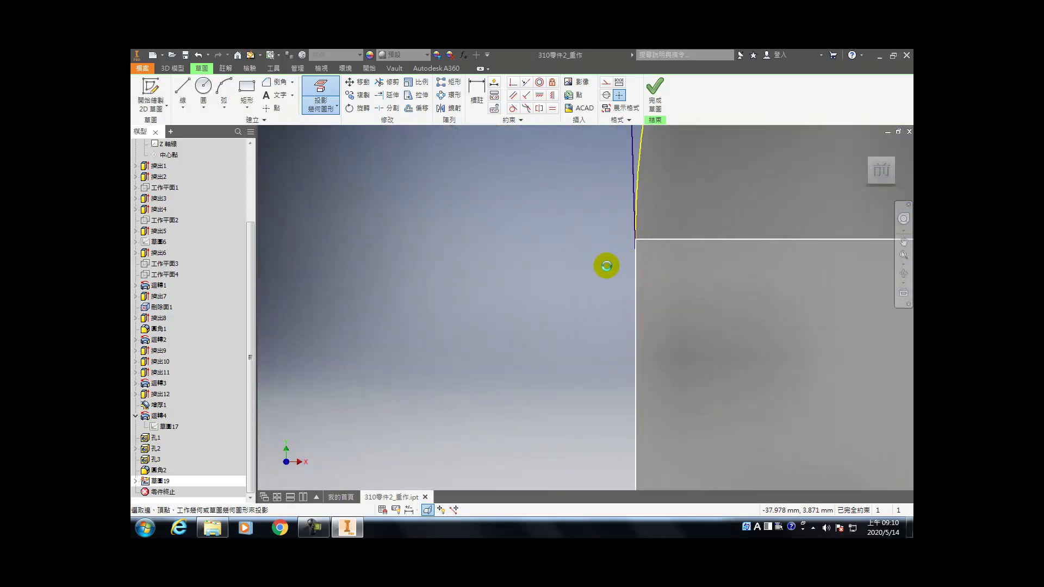
scroll(585, 305, "down", 2)
scroll(585, 305, "up", 6)
scroll(585, 306, "down", 3)
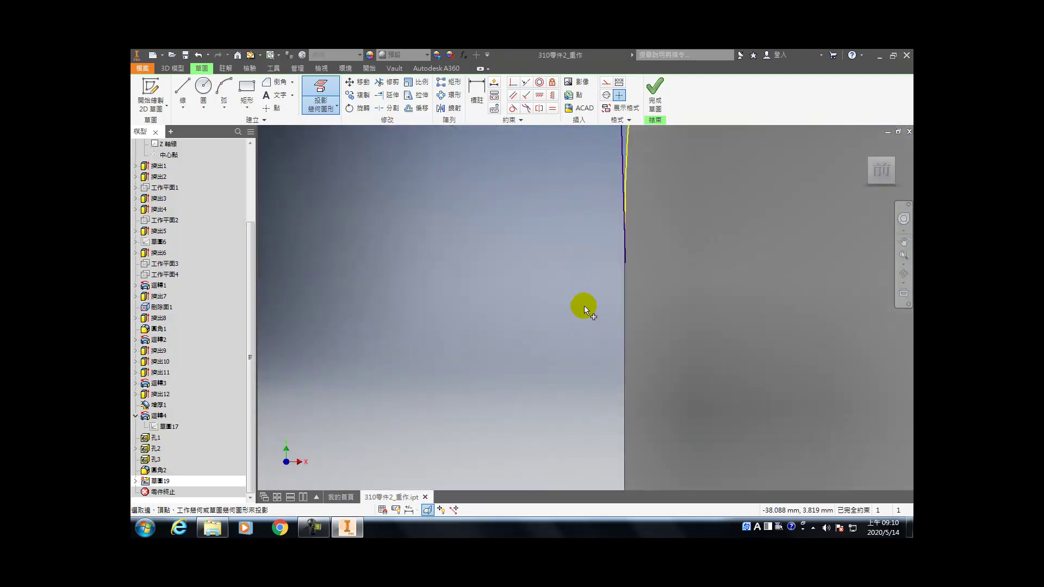
scroll(569, 345, "up", 1)
middle_click_drag(569, 345, 539, 385)
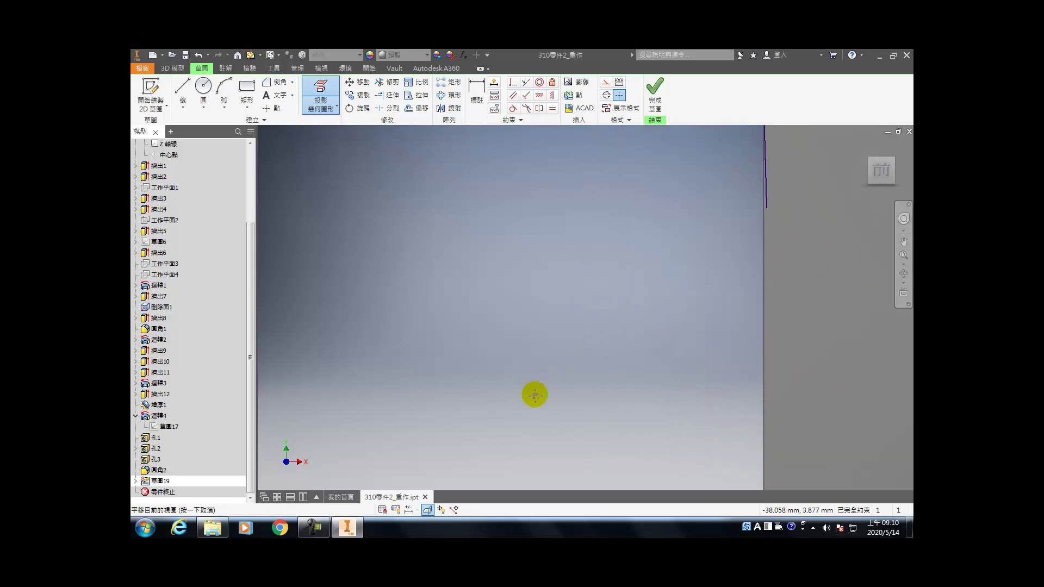
scroll(576, 330, "up", 5)
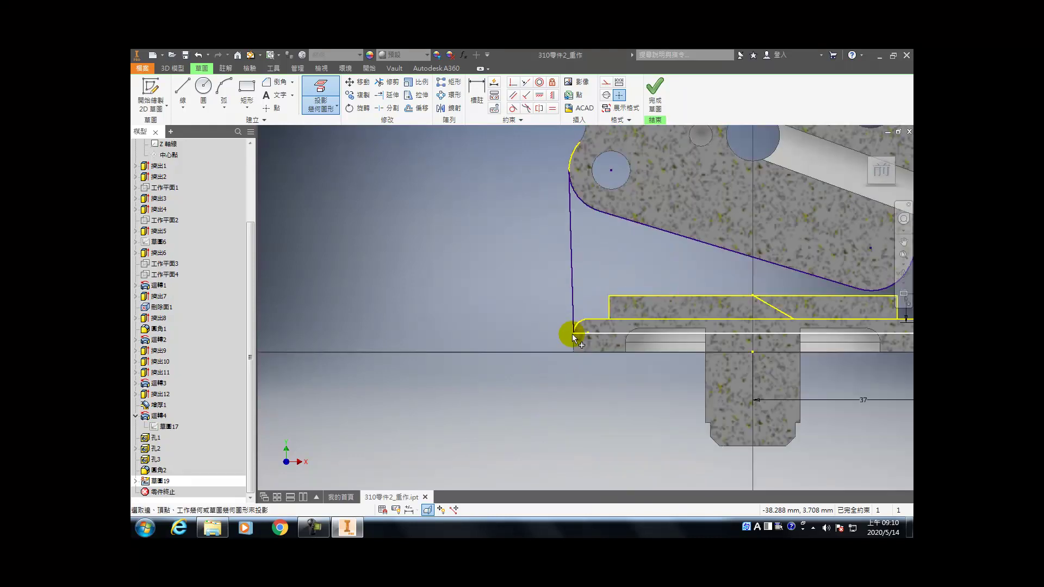
key("F6")
key("e")
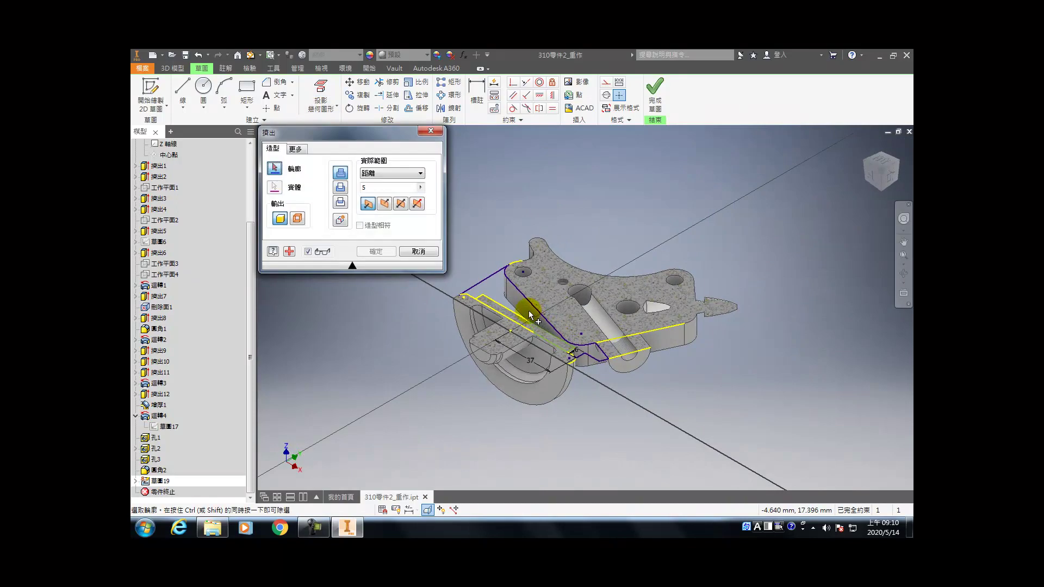
left_click(429, 133)
- Change the projected diagonal line inside the flange's raised step to construction geometry and try the extrusion again
scroll(540, 336, "up", 5)
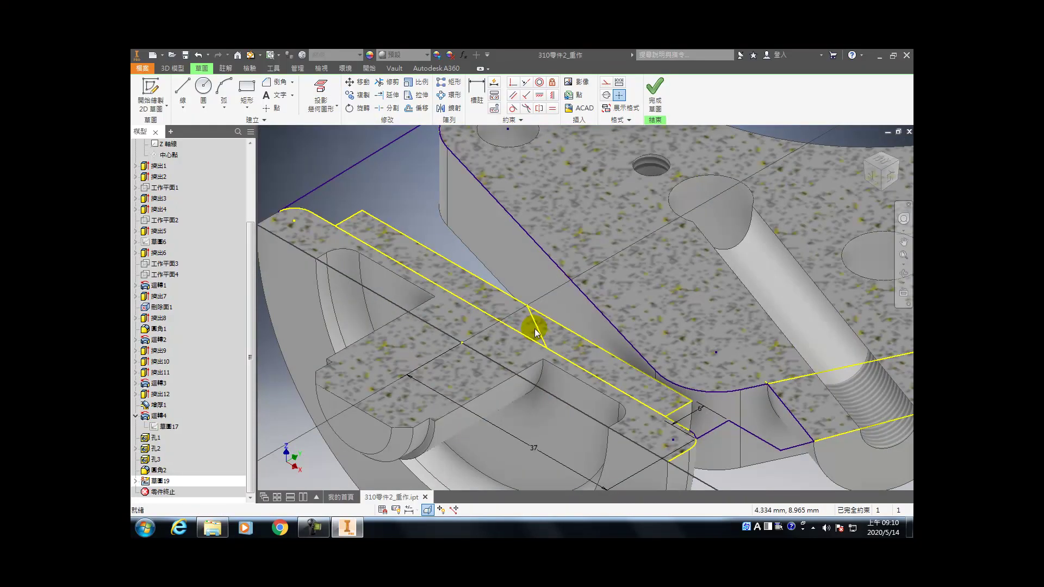
right_click(537, 328)
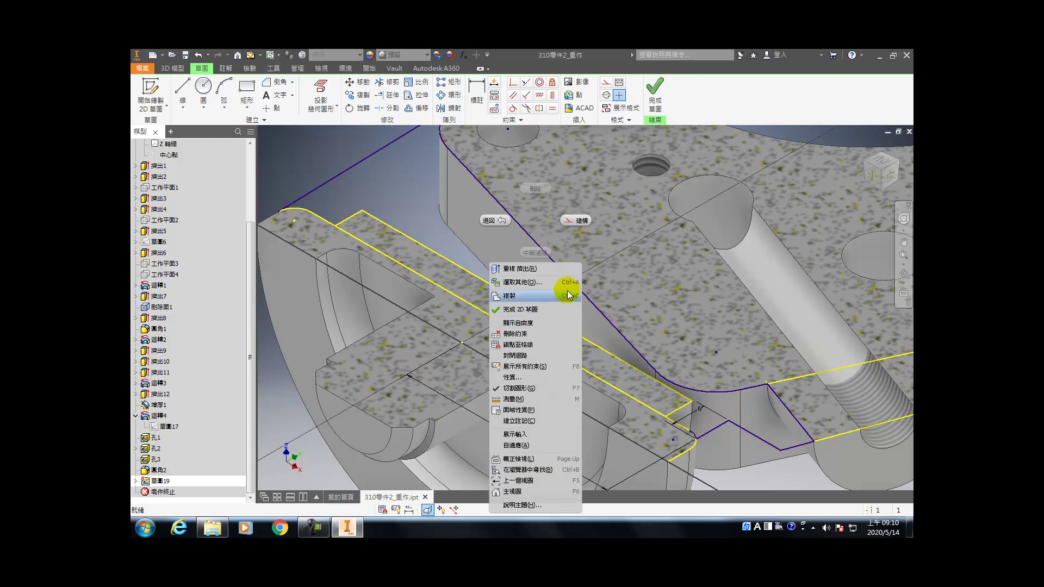
left_click(577, 224)
key("e")
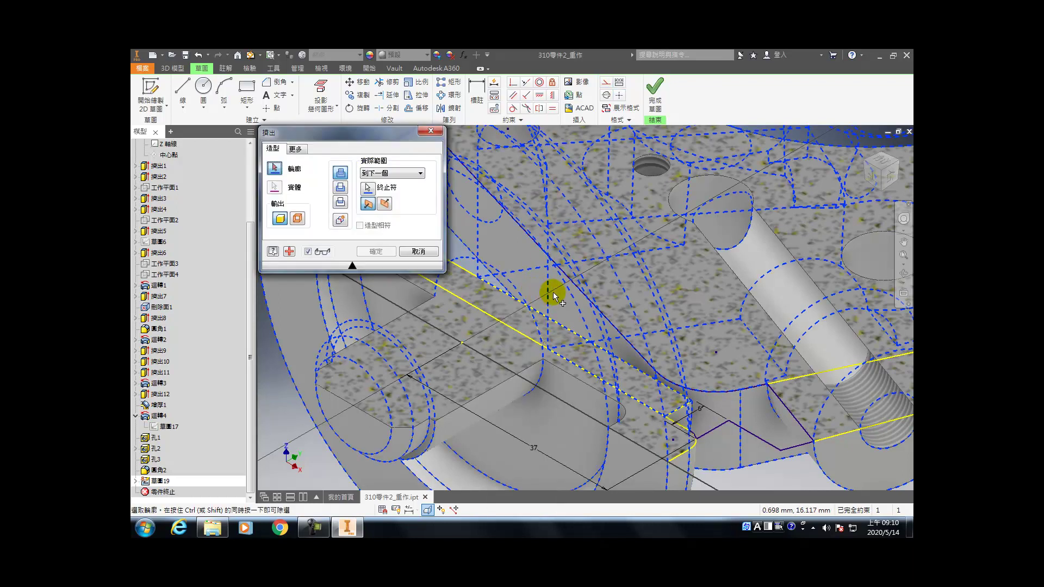
left_click(431, 132)
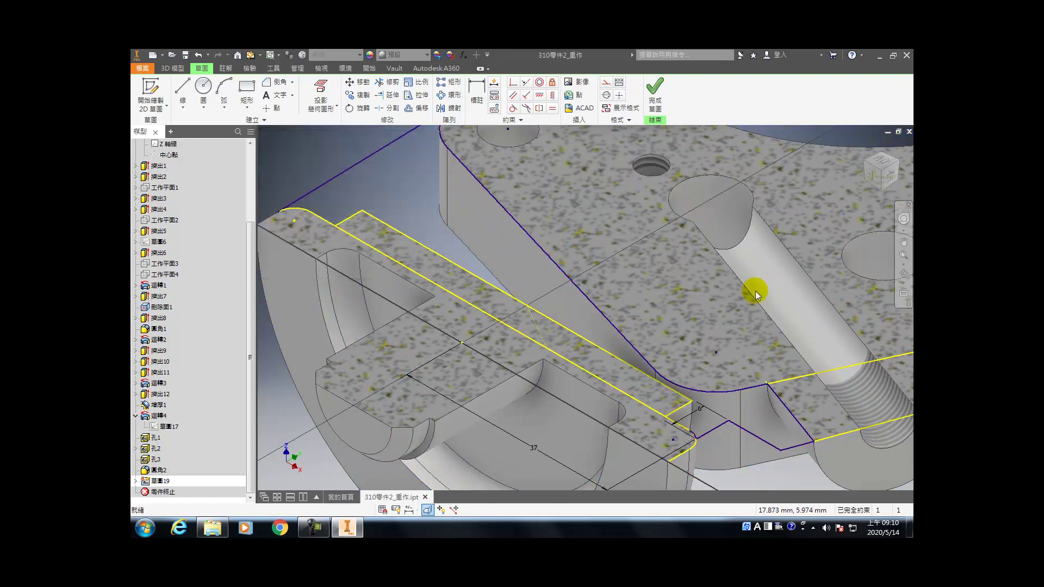
- Draw connected lines from the corner arc's end along the flange face and around the three exposed edges of the raised step
left_click(884, 158)
scroll(535, 354, "up", 5)
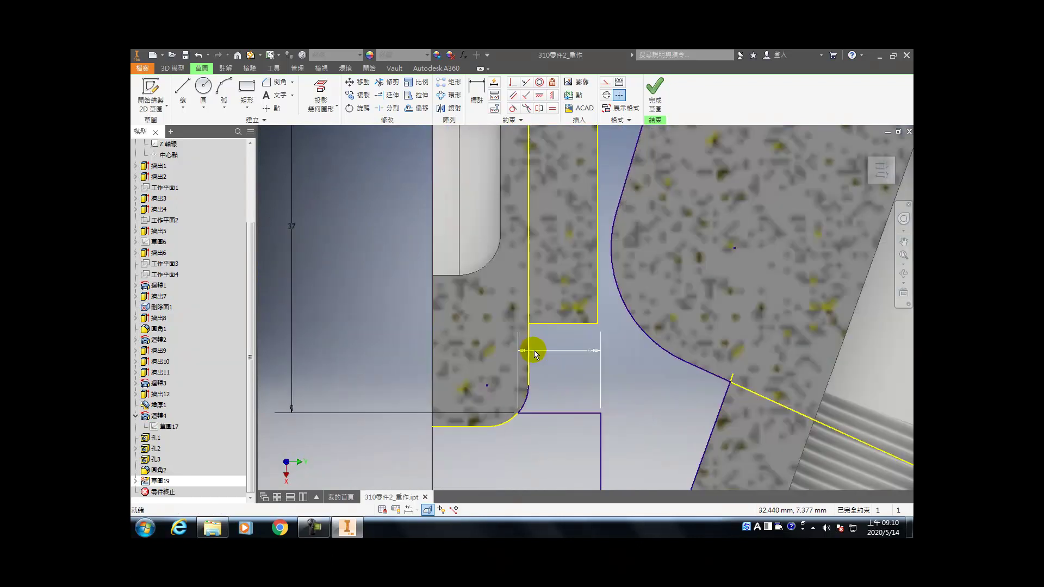
key("l")
left_click(528, 386)
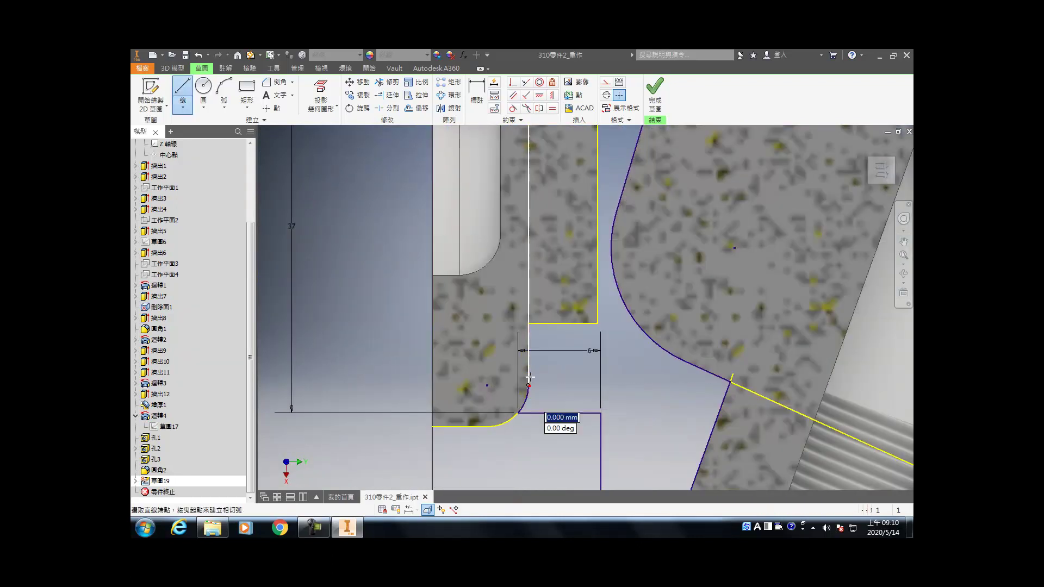
left_click(528, 325)
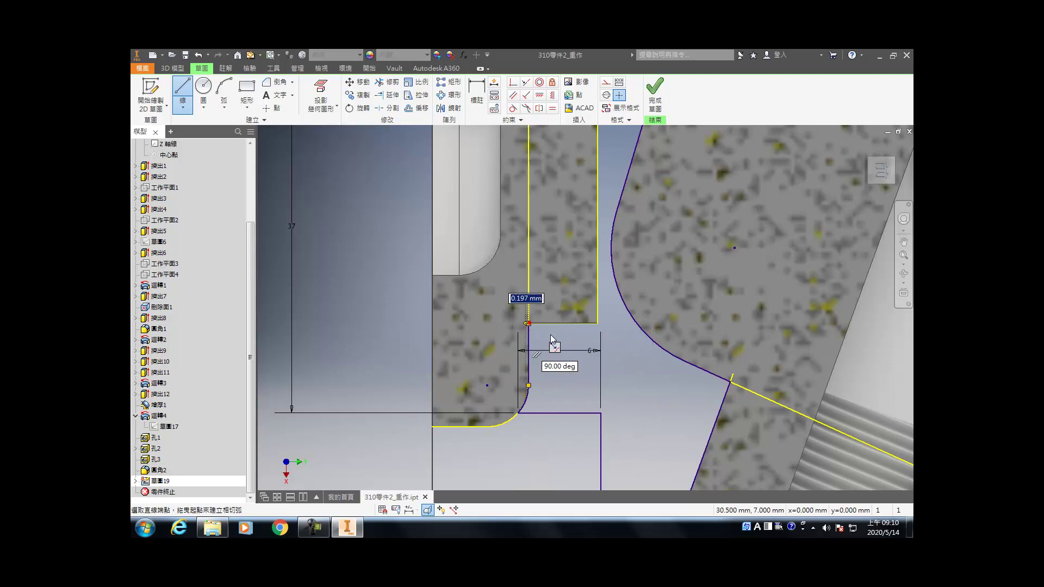
left_click(599, 325)
scroll(599, 327, "down", 6)
left_click(622, 214)
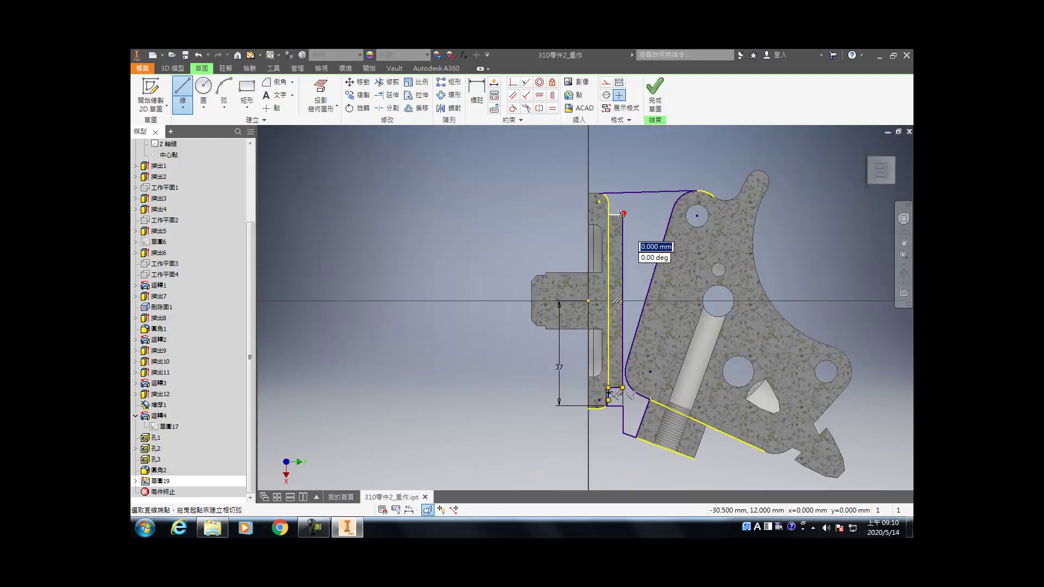
left_click(609, 214)
- Close the profile with a line along the remaining flange face and a tangent arc around its rounded corner to the connecting line's end
scroll(609, 212, "up", 6)
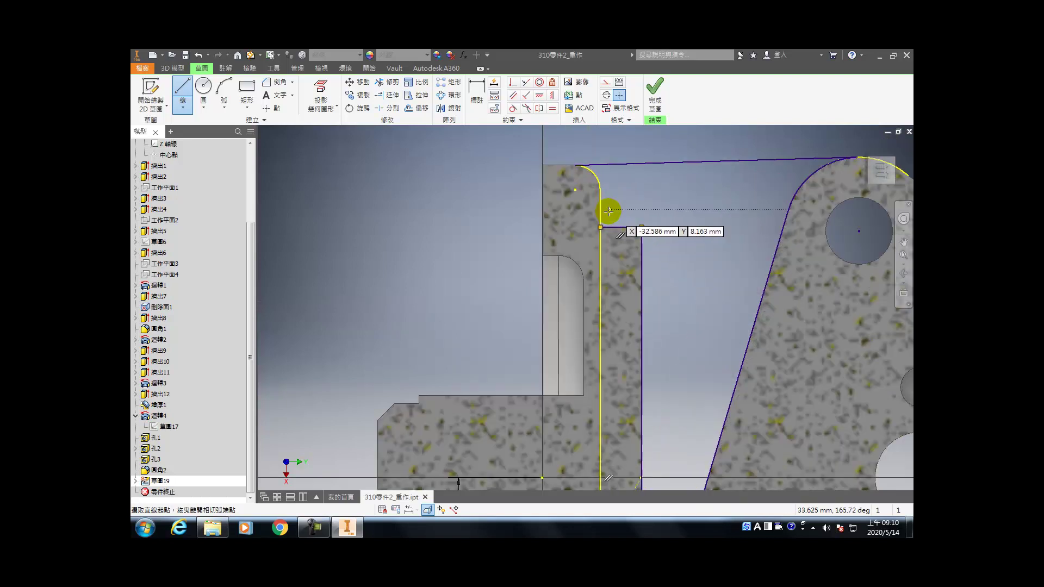
scroll(597, 226, "down", 5)
left_click(582, 320)
left_click(583, 231)
left_click_drag(582, 231, 514, 174)
scroll(547, 159, "up", 6)
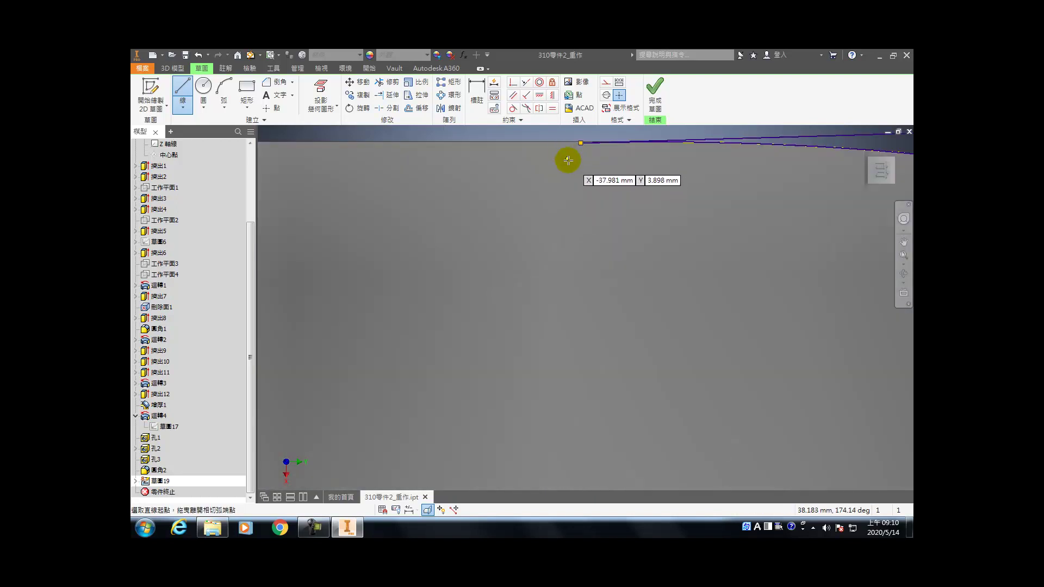
scroll(577, 166, "down", 6)
key("Escape")
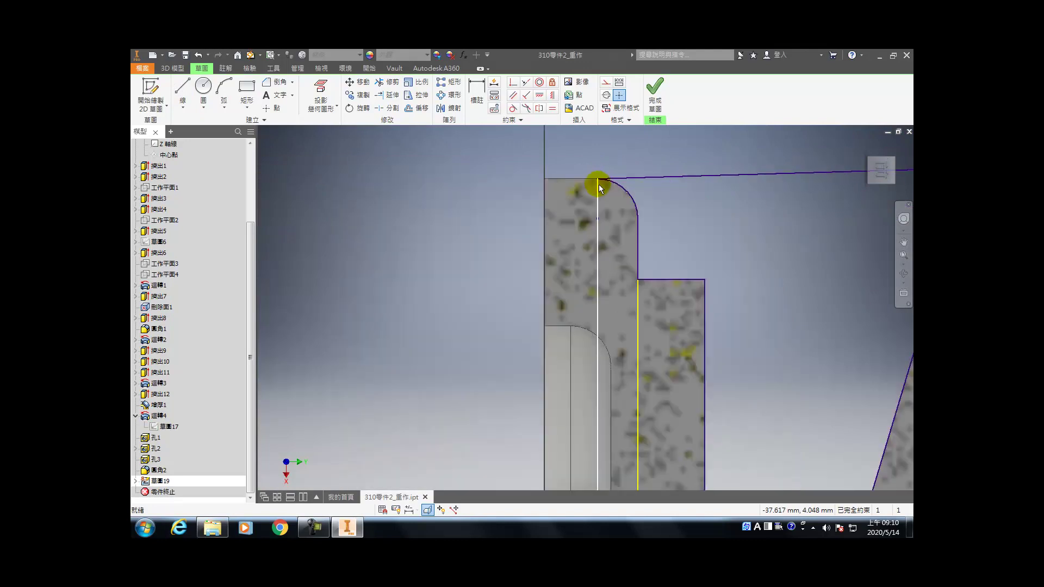
- Extrude the closed profile as a joined solid by distance in the reversed direction to form the web
key("e")
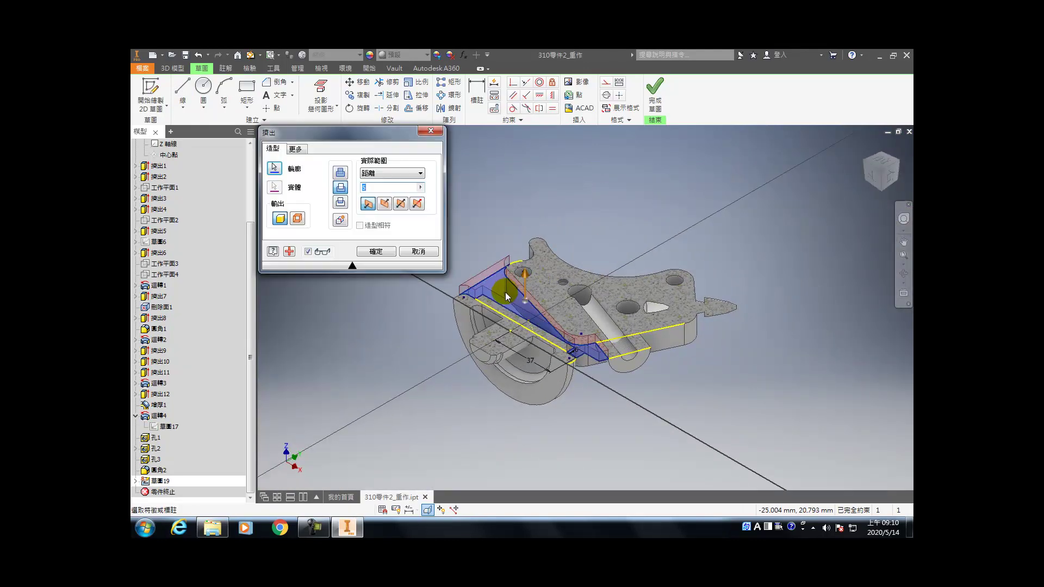
left_click(340, 172)
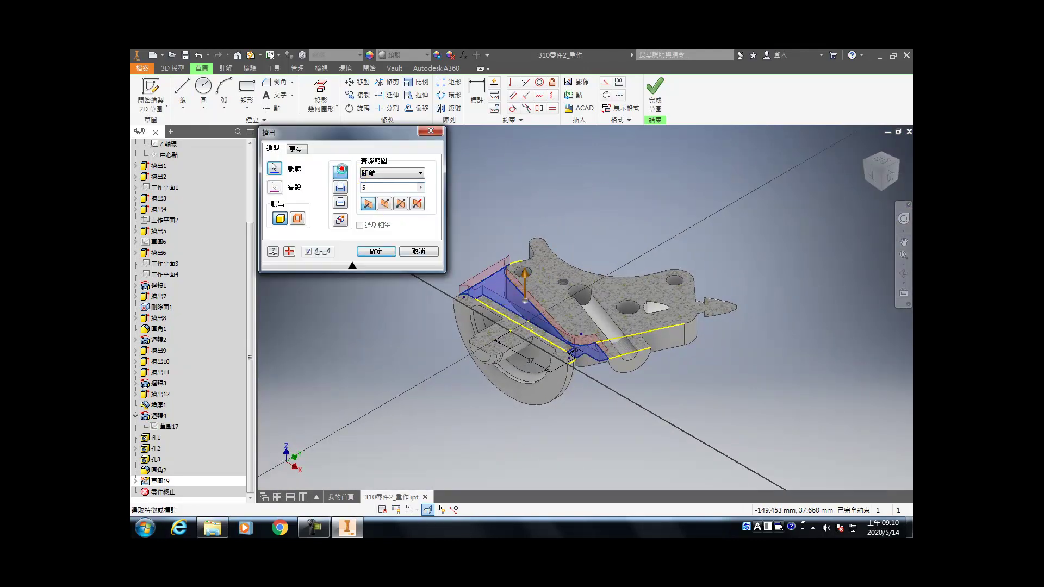
left_click(384, 205)
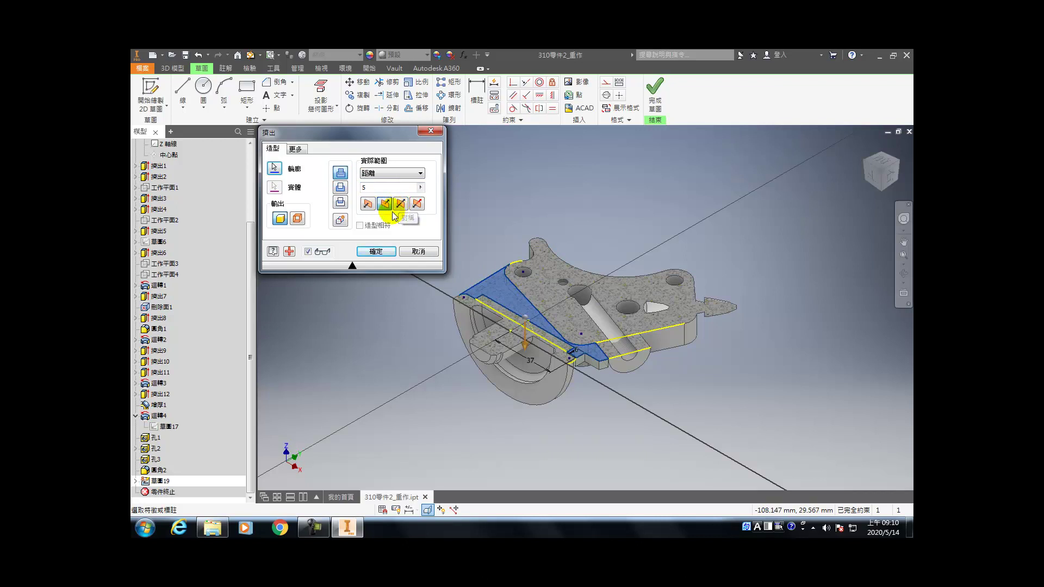
left_click(371, 188)
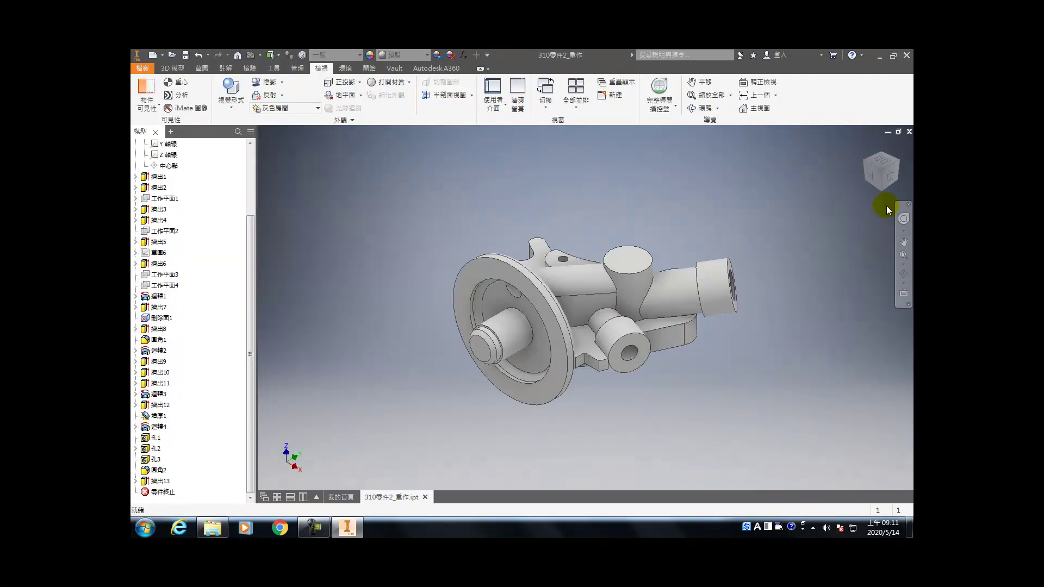
left_click(879, 150)
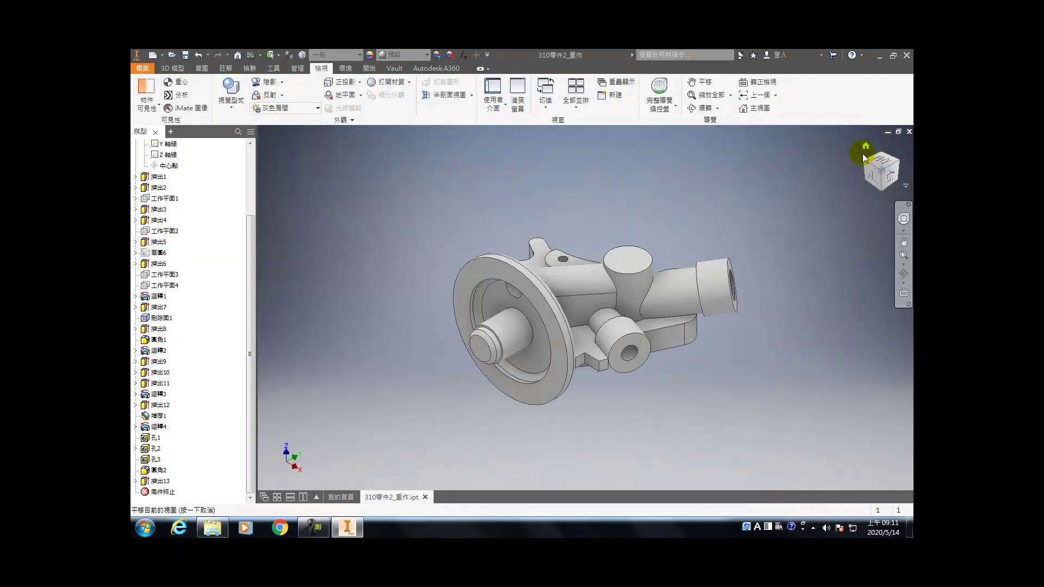
left_click(879, 172)
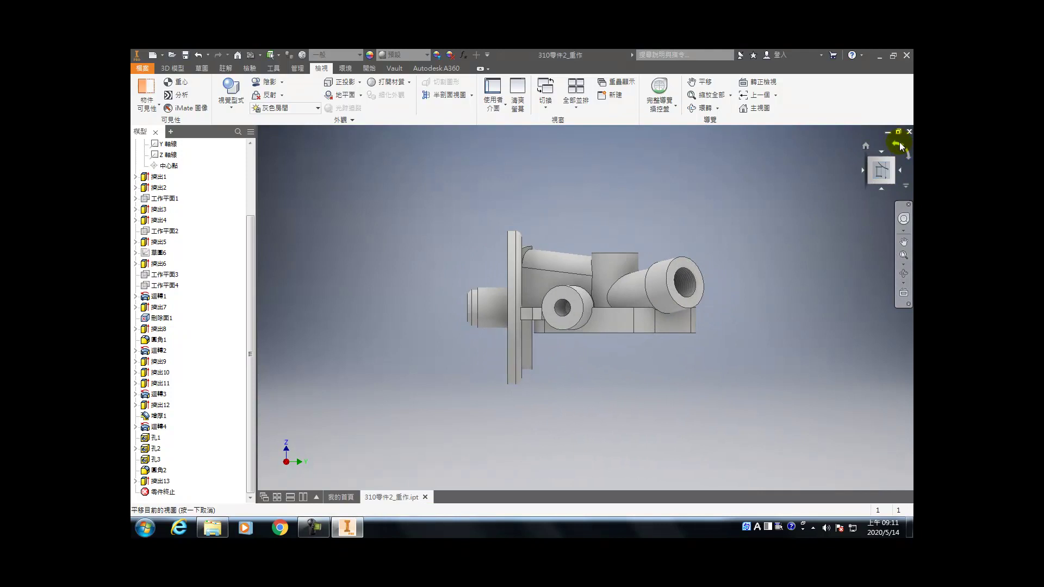
left_click(897, 145)
scroll(591, 373, "up", 5)
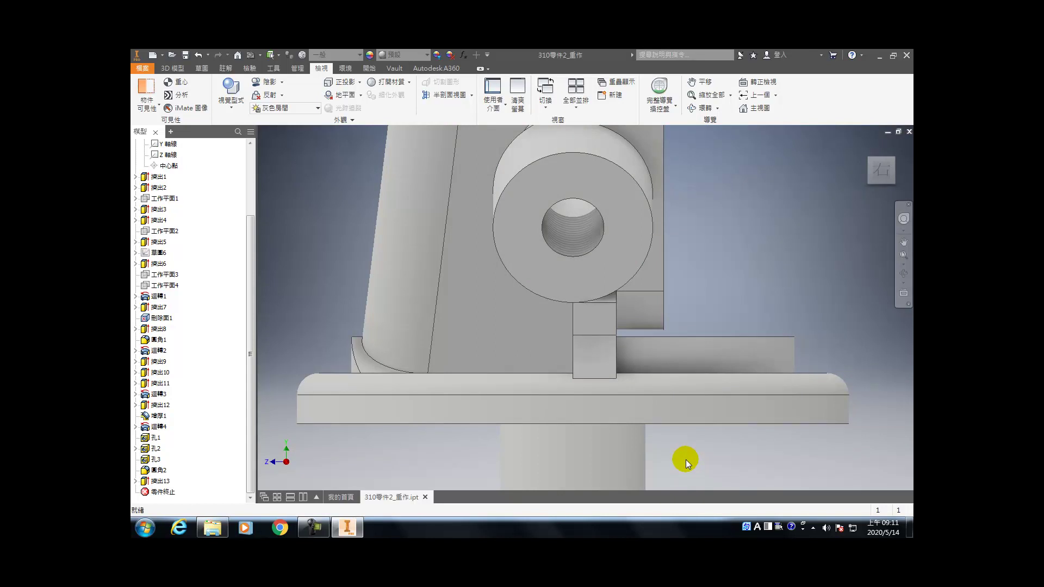
key("f")
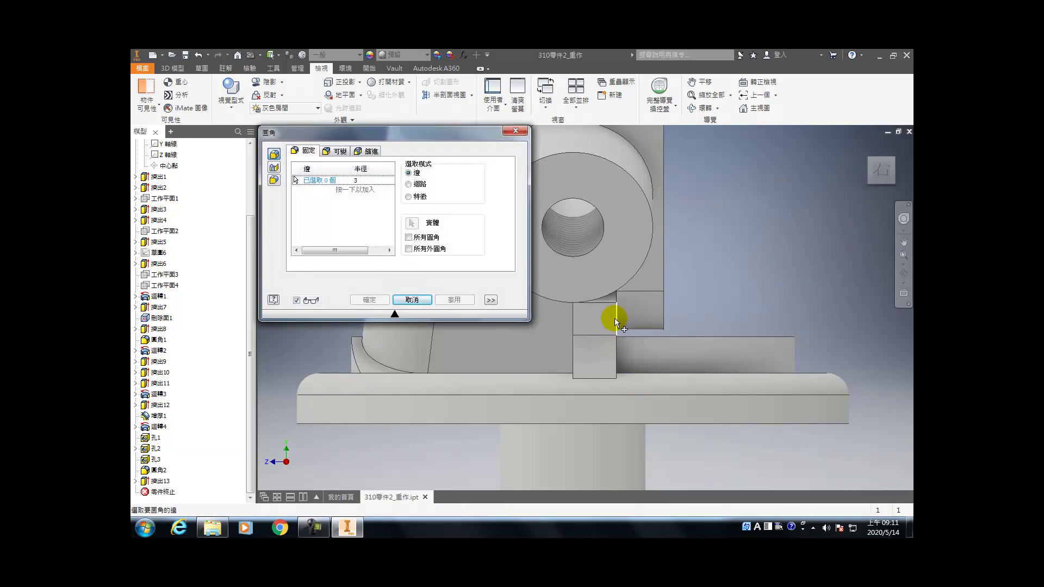
key("F4")
left_click_drag(596, 333, 570, 308)
middle_click_drag(597, 293, 611, 319)
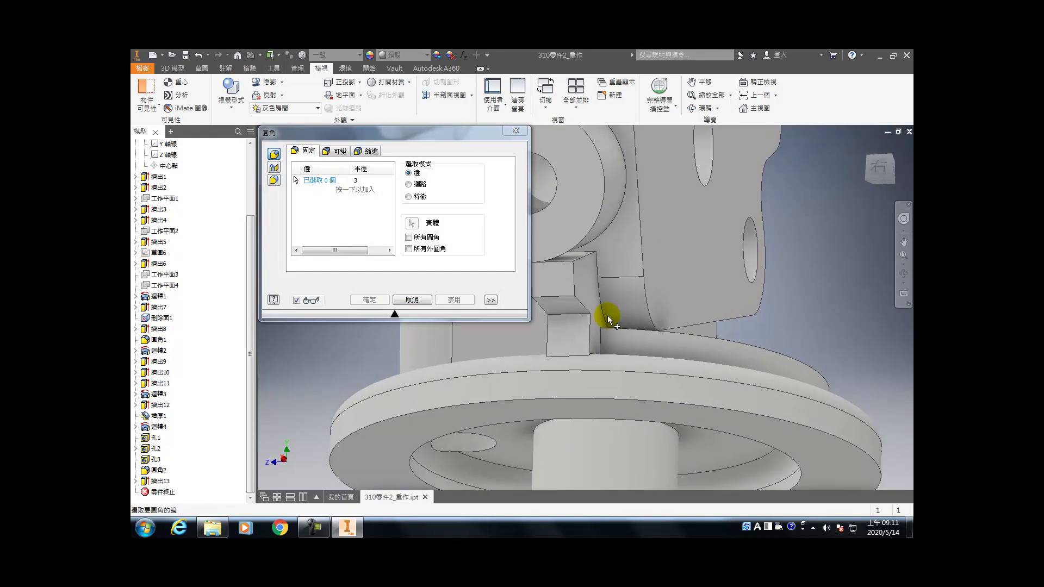
key("F4")
left_click_drag(619, 291, 558, 290)
middle_click_drag(580, 293, 659, 319, "shift")
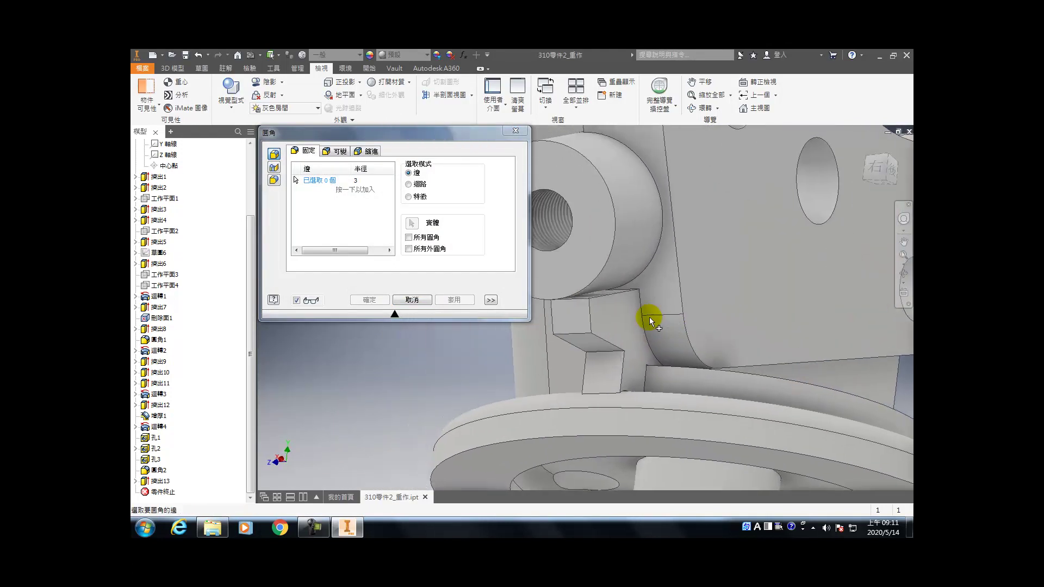
left_click(515, 131)
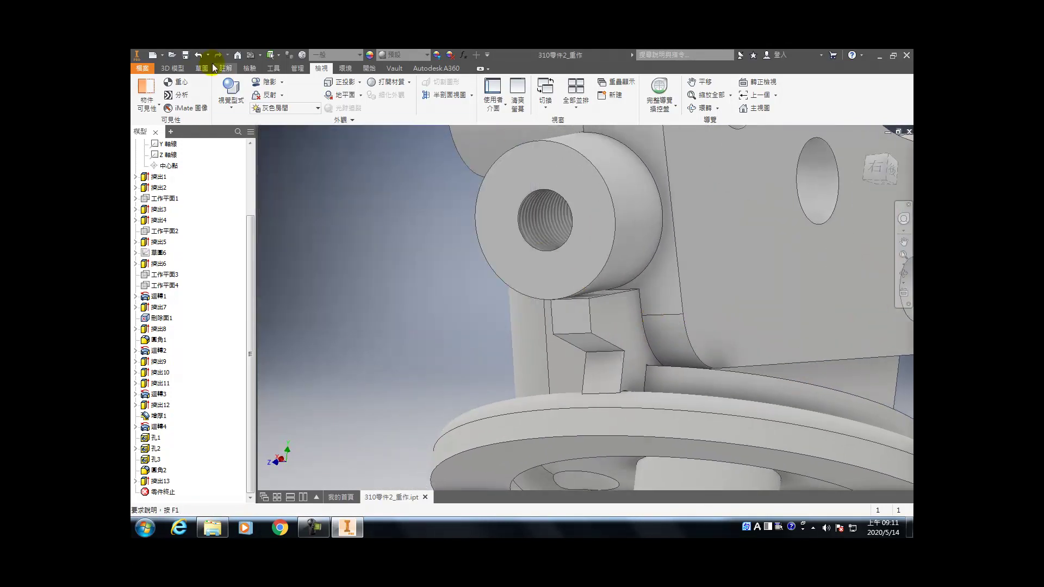
- Delete the sliver face where the web's end meets the threaded boss, with healing turned on
left_click(172, 68)
left_click(461, 108)
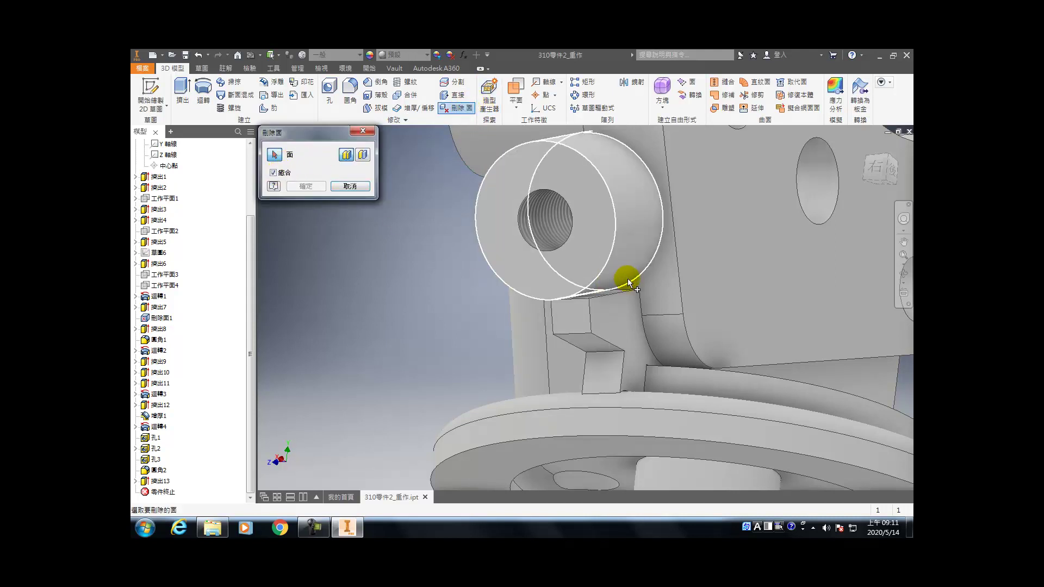
scroll(609, 295, "down", 5)
left_click(604, 293)
left_click(303, 187)
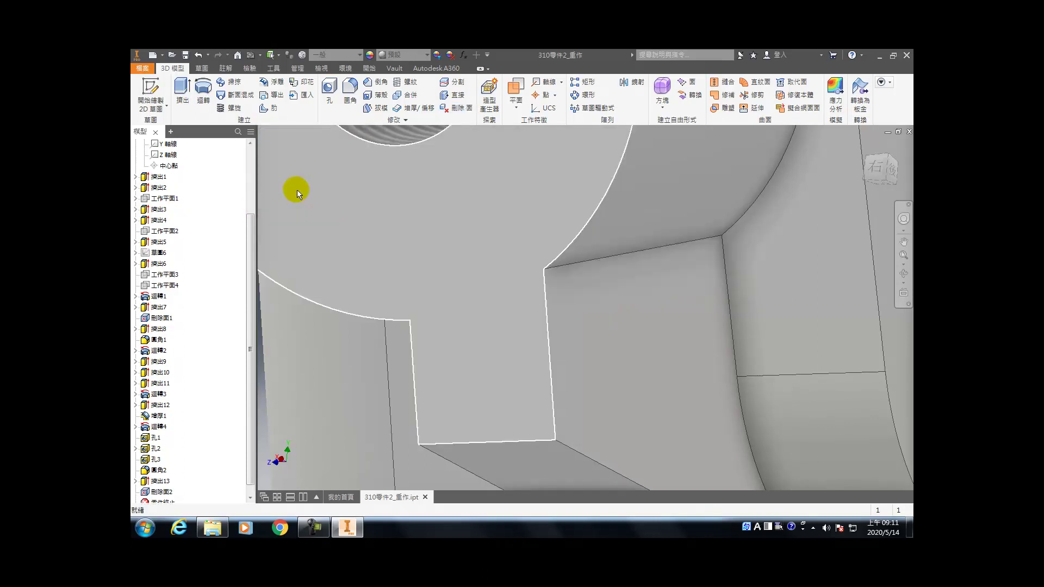
scroll(495, 317, "up", 5)
middle_click_drag(379, 332, 411, 321)
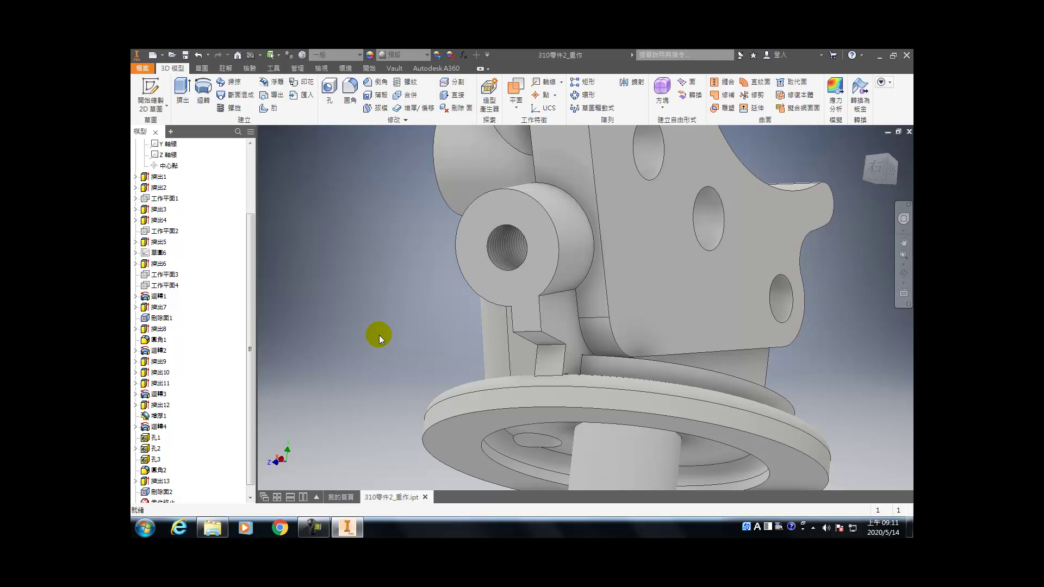
left_click(350, 92)
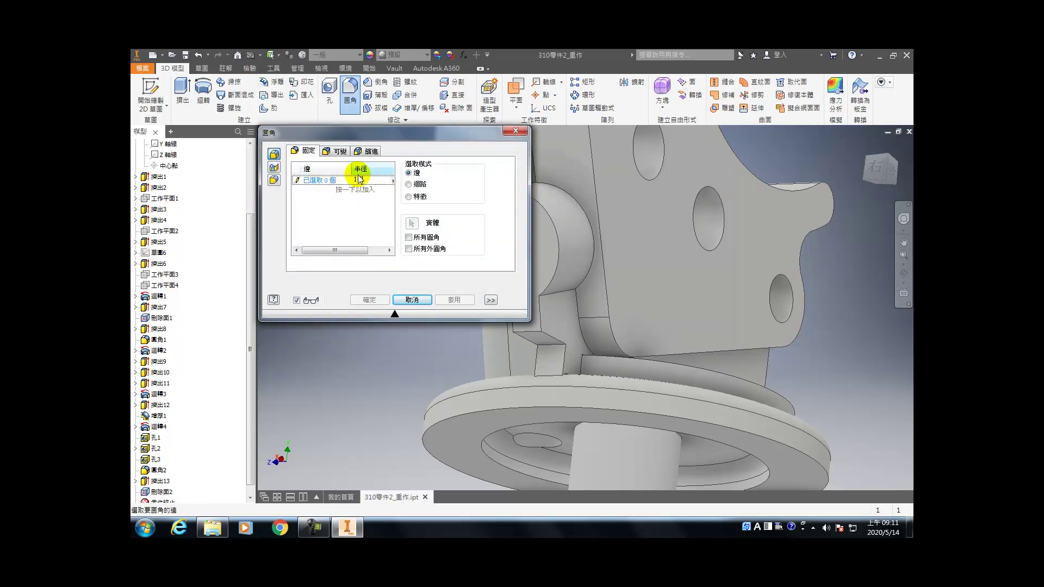
left_click(543, 325)
scroll(598, 353, "up", 2)
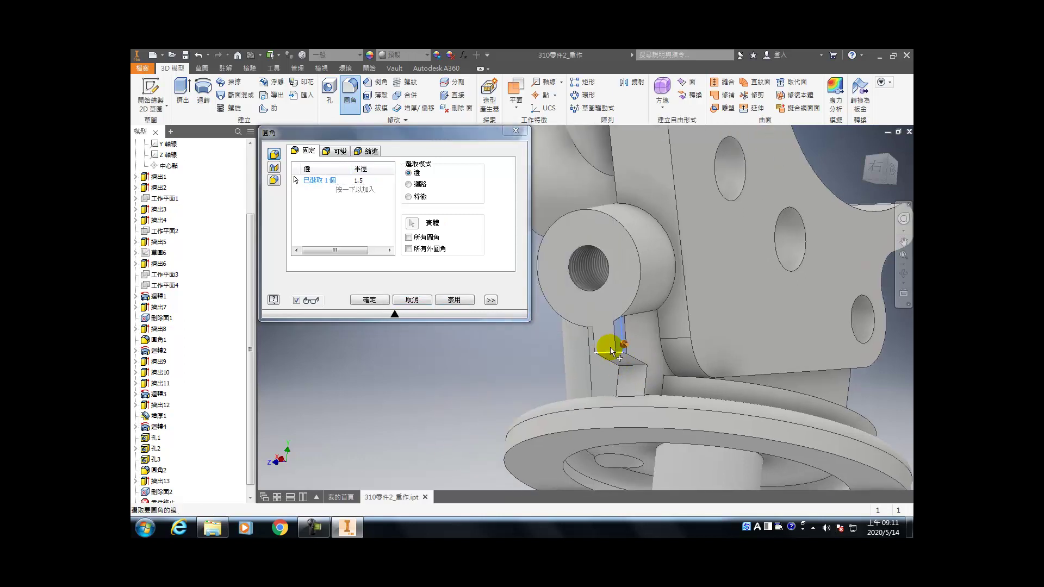
key("Escape")
key("f")
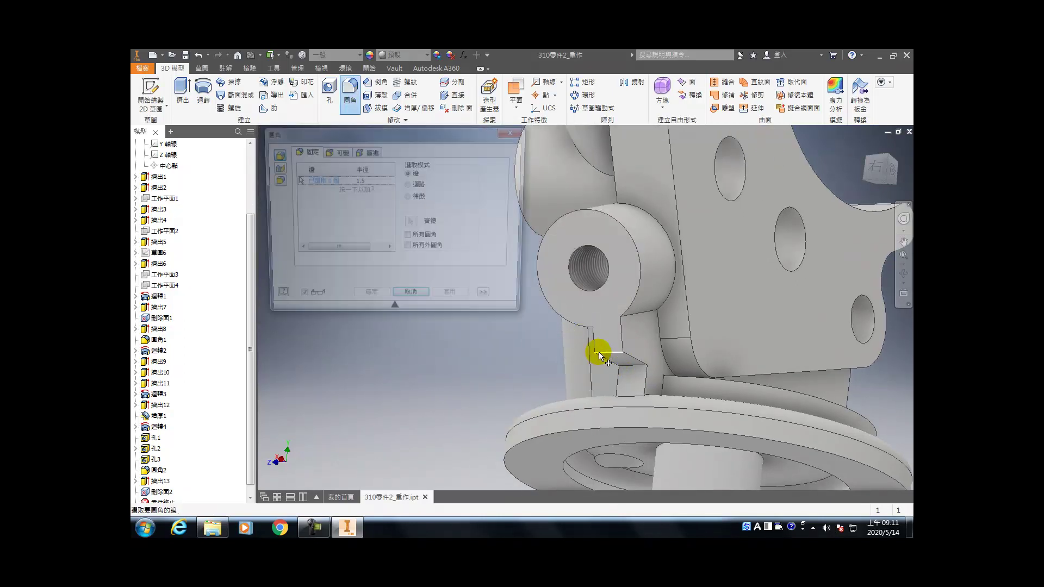
left_click(605, 350)
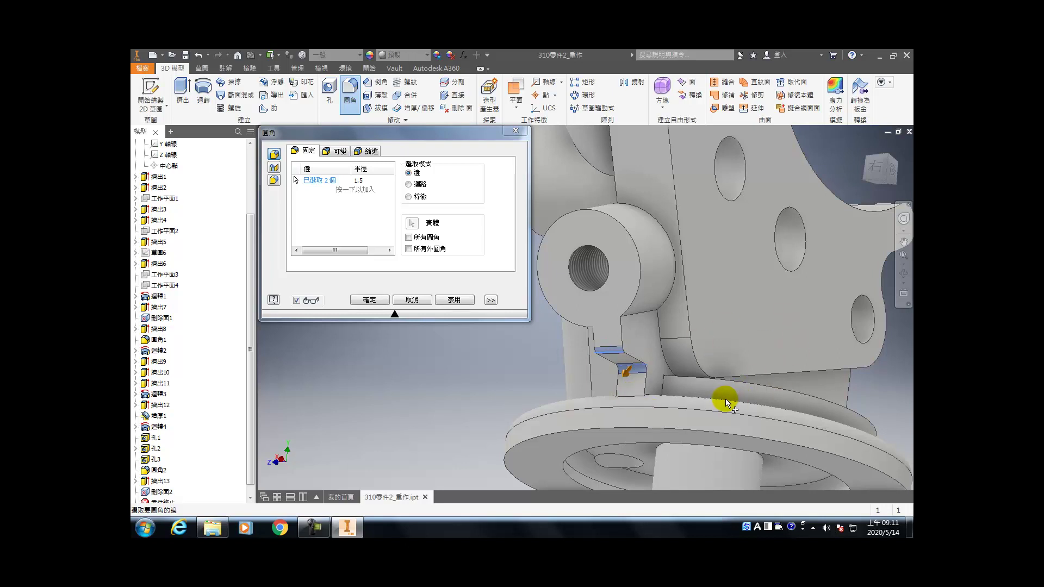
middle_click_drag(624, 357, 558, 388, "shift")
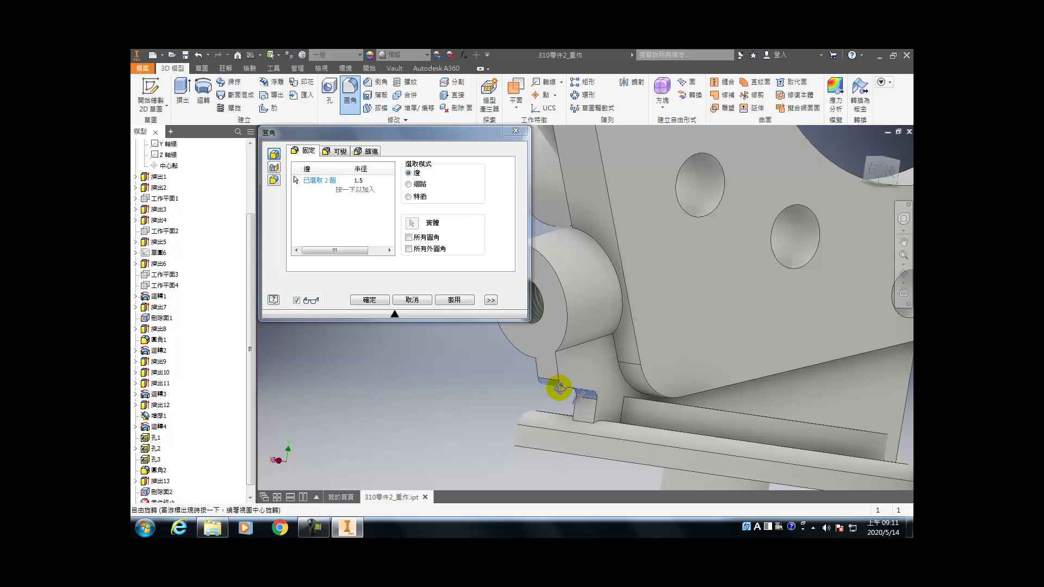
middle_click_drag(623, 421, 782, 453, "shift")
left_click(619, 442)
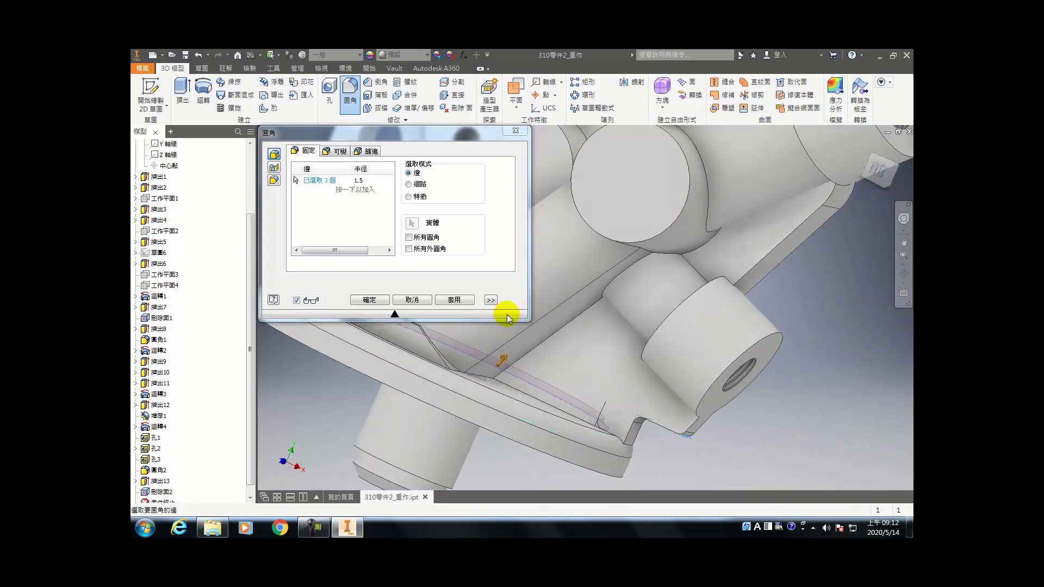
left_click(518, 133)
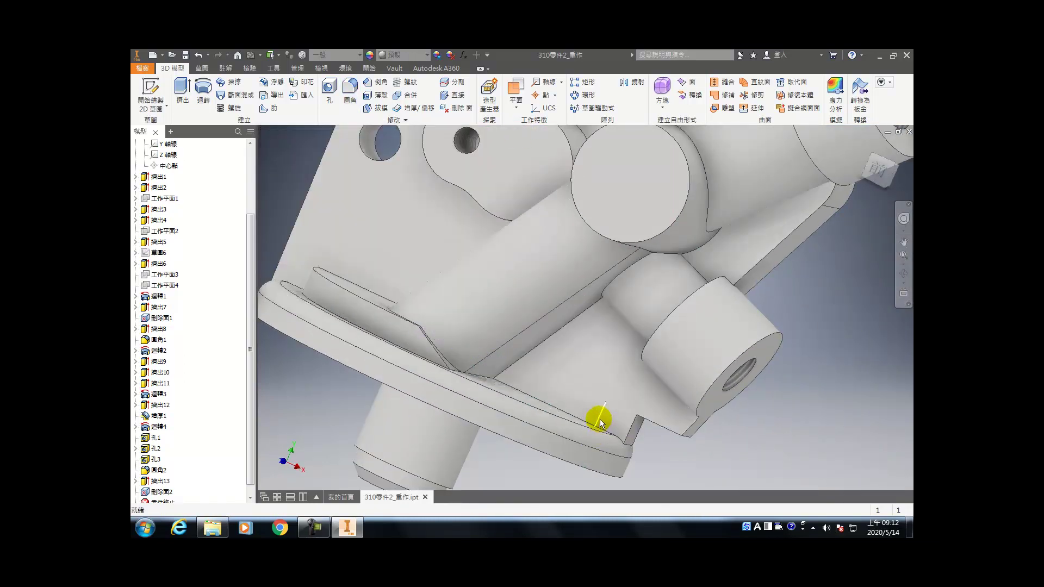
- Try to delete the narrow face between the web and the end of the flange's raised step, with healing on
scroll(598, 422, "down", 4)
mouse_move(594, 429)
middle_mouse_down("shift")
mouse_move(580, 423)
mouse_move(596, 446)
middle_mouse_up("shift")
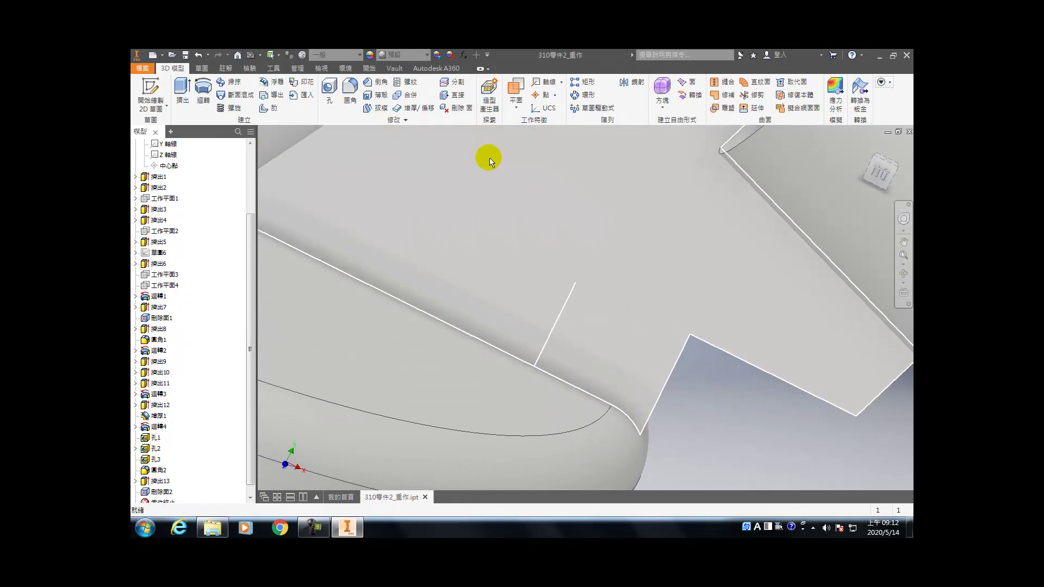
left_click(452, 107)
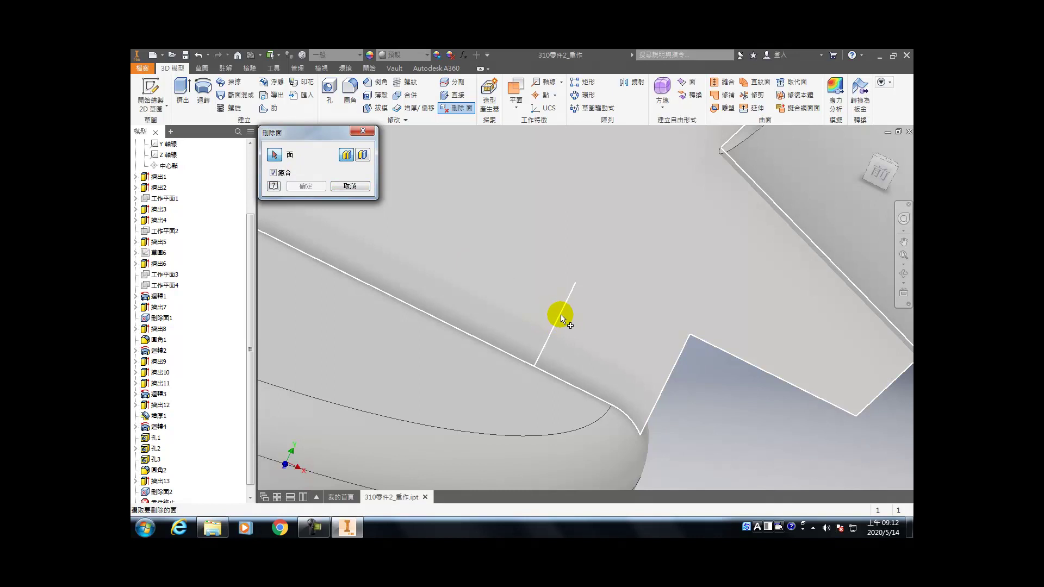
middle_click_drag(719, 392, 557, 360, "shift")
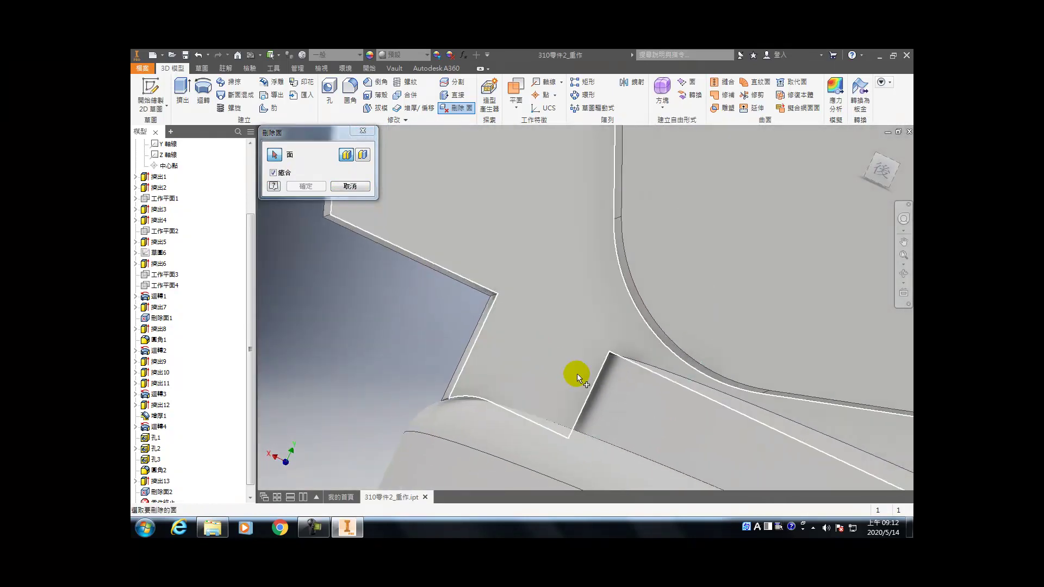
key("F4")
left_click_drag(555, 364, 493, 336)
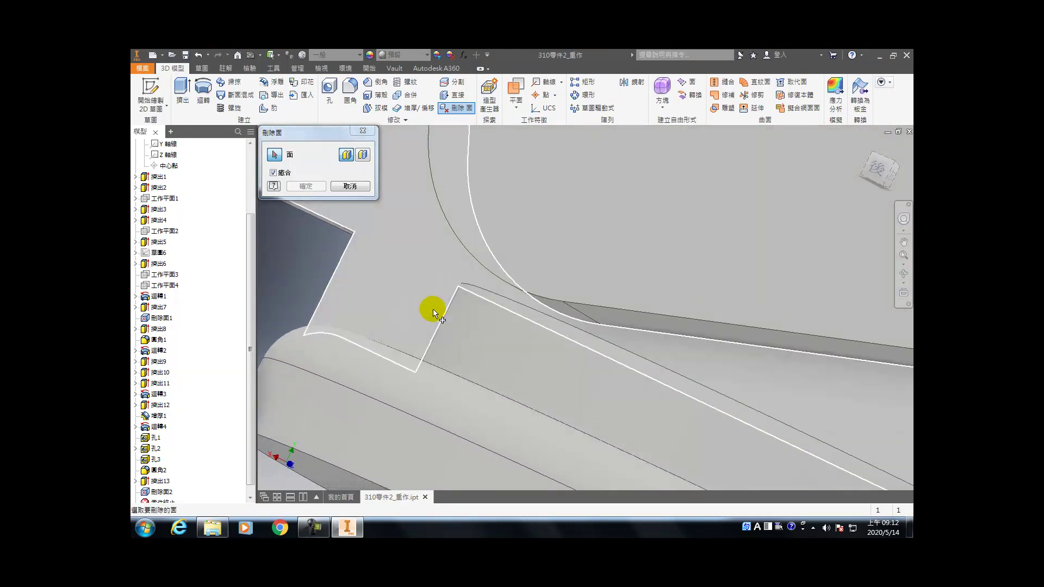
scroll(434, 308, "down", 3)
left_click(532, 328)
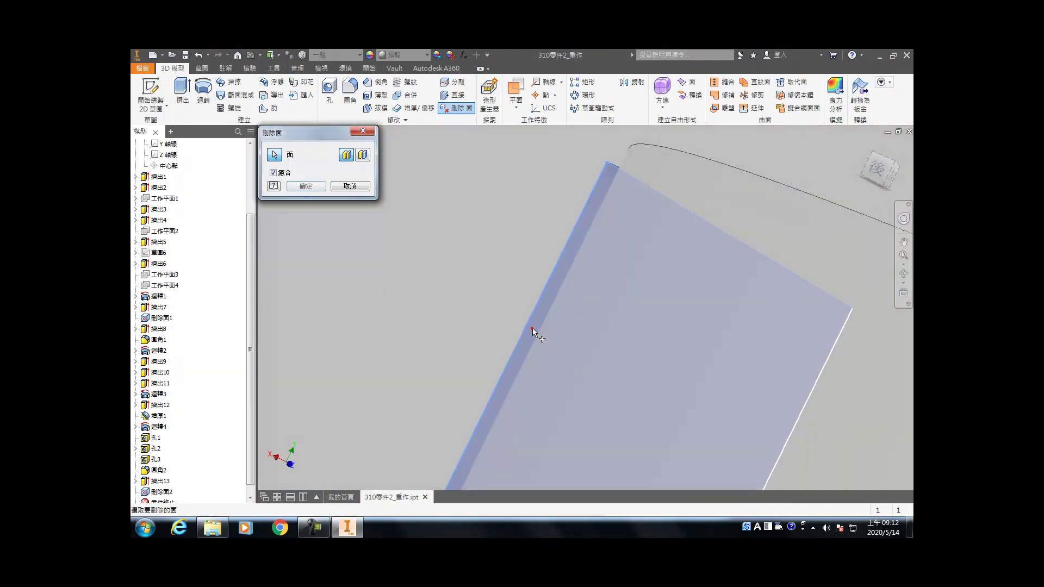
scroll(530, 340, "up", 5)
left_click(307, 187)
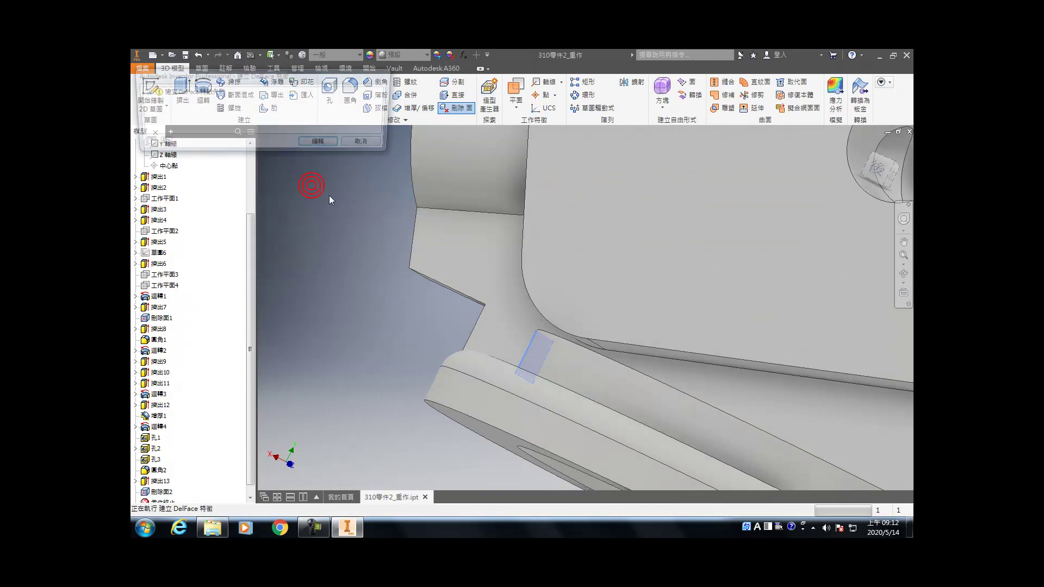
left_click(383, 145)
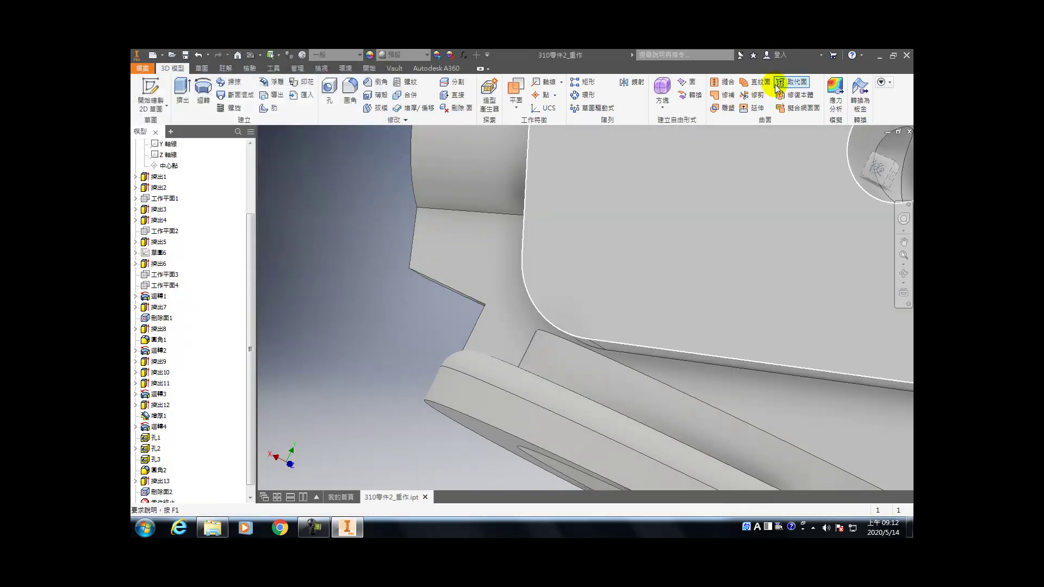
- Try to replace the narrow face beside the web with the adjoining side face of the flange's raised step
left_click(793, 81)
scroll(451, 337, "up", 5)
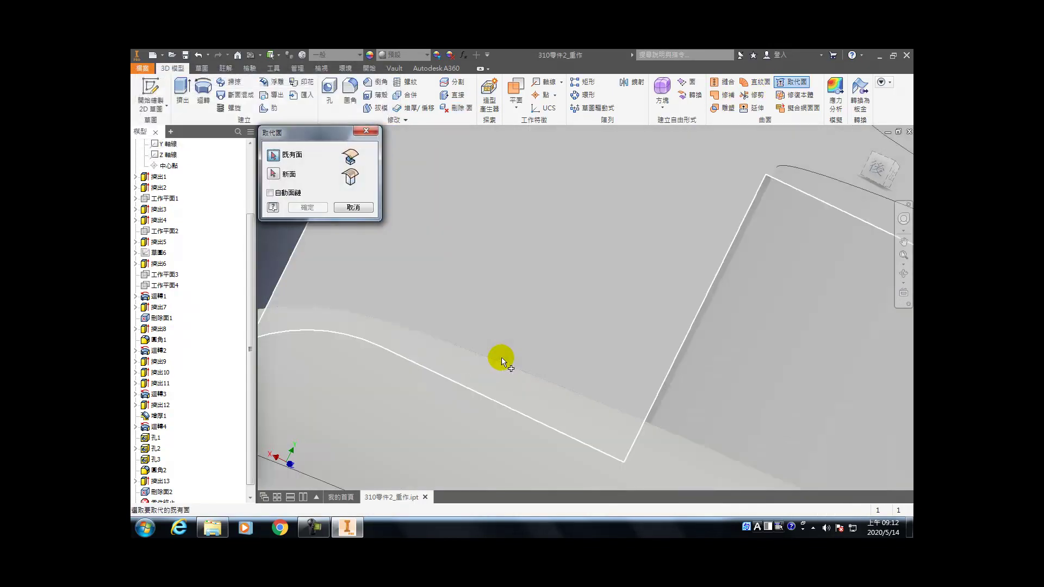
left_click(693, 328)
middle_click_drag(563, 289, 625, 349)
scroll(614, 337, "down", 5)
key("F4")
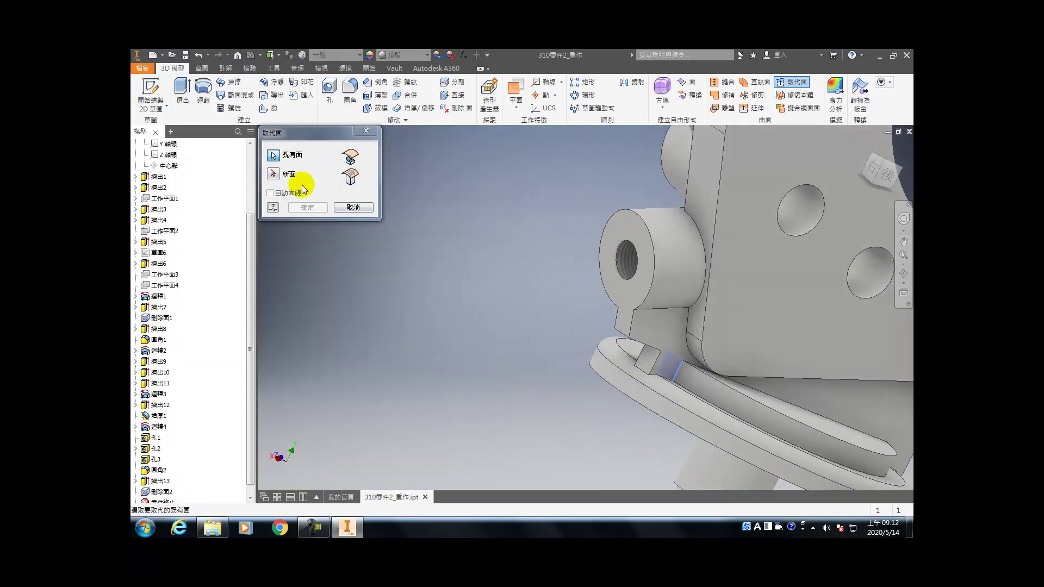
left_click(273, 174)
left_click(682, 373)
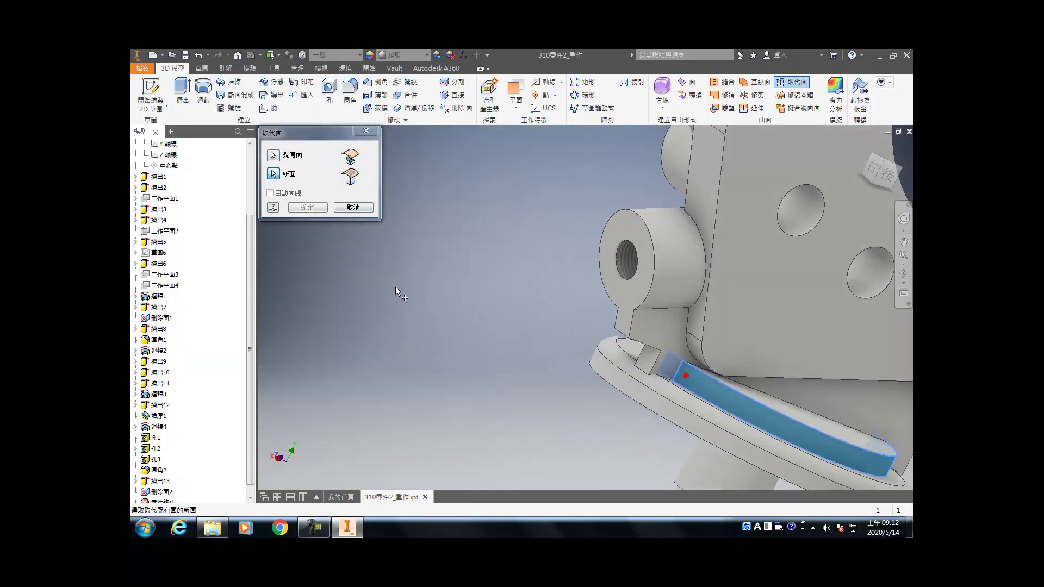
left_click(317, 207)
left_click(328, 144)
scroll(748, 406, "down", 5)
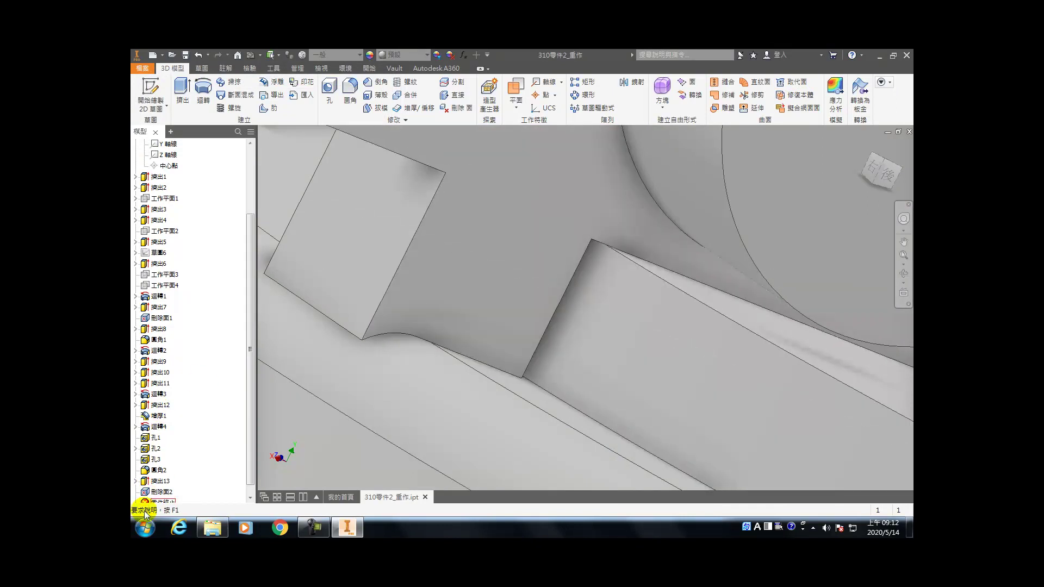
- Edit the web extrusion's sketch, drawing a line farther along the flange face and a vertical line between it and the raised step's upper edge
left_click(137, 480)
double_click(153, 491)
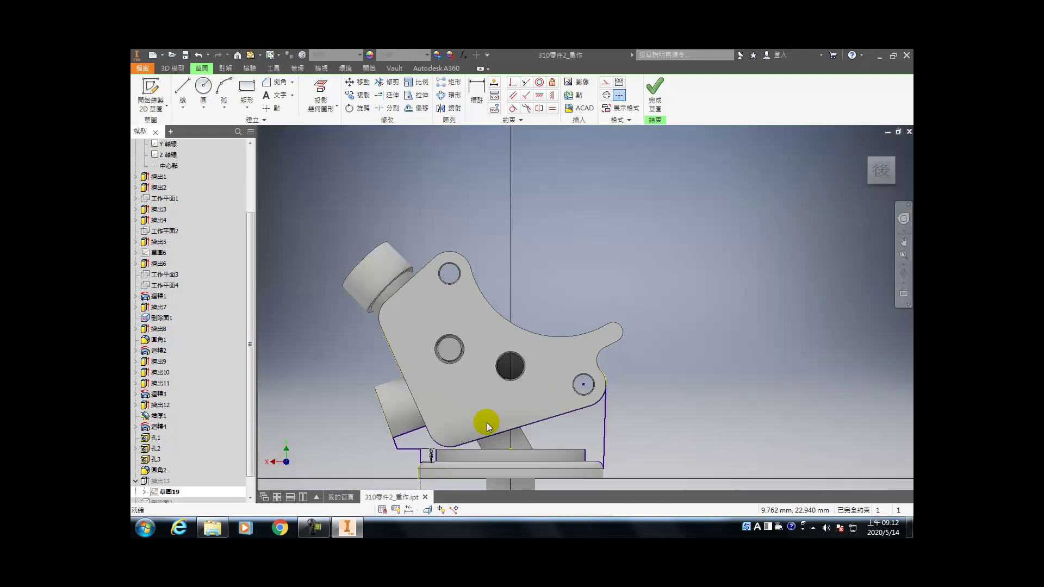
key("F7")
scroll(526, 444, "up", 5)
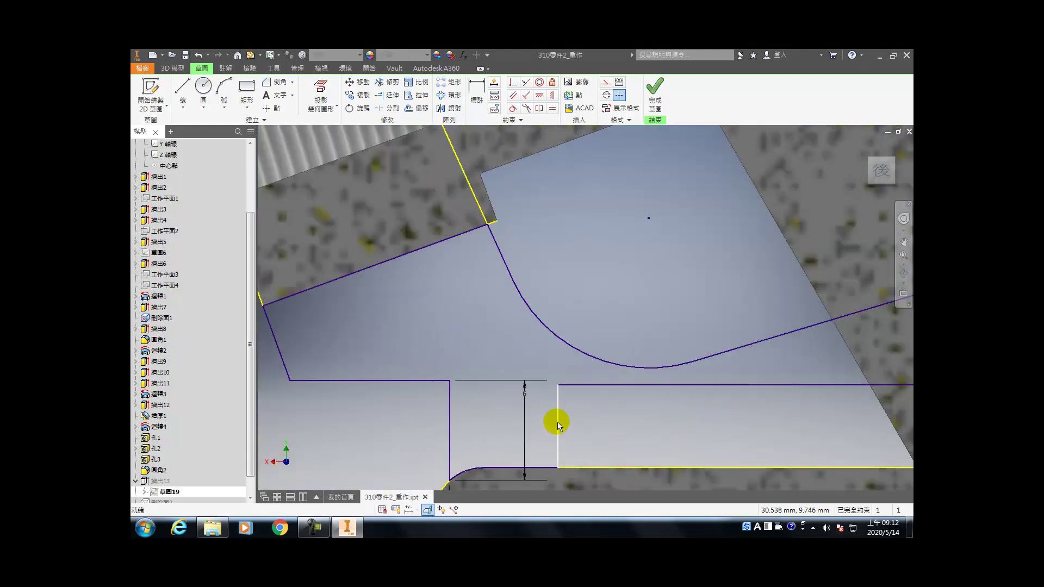
left_click(185, 90)
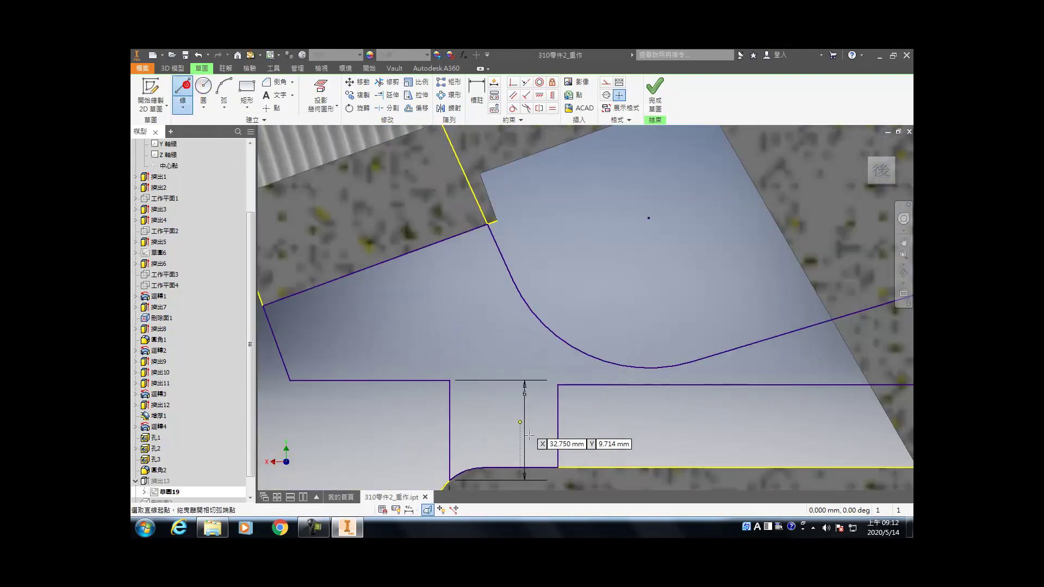
left_click(558, 467)
left_click(594, 467)
left_click(594, 385)
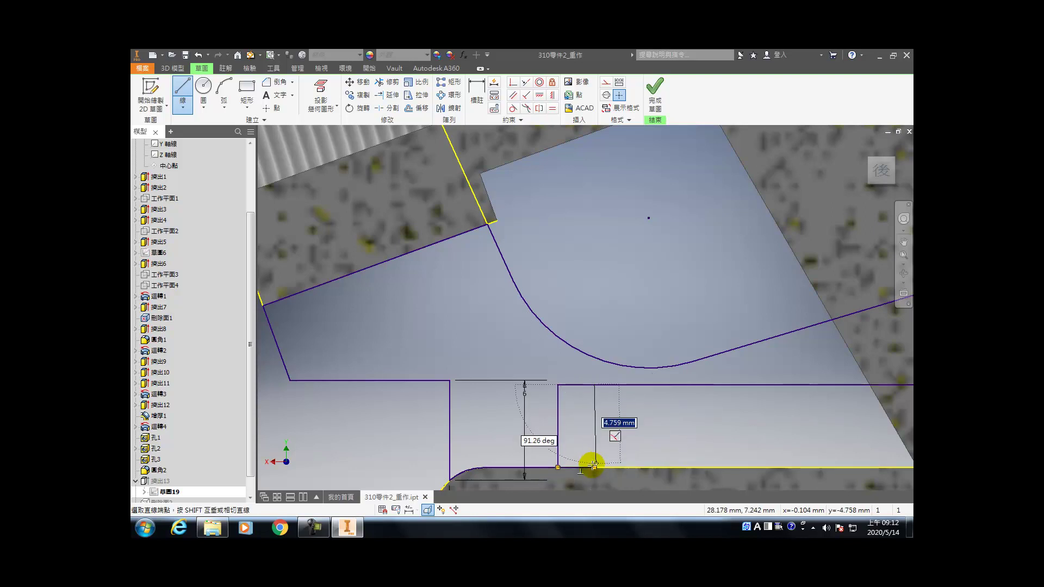
left_click(594, 467)
right_click(559, 427)
left_click(581, 432)
- Change the original vertical profile line at the raised step's end to construction geometry
left_click(557, 426)
right_click(557, 427)
left_click(586, 427)
left_click(481, 402)
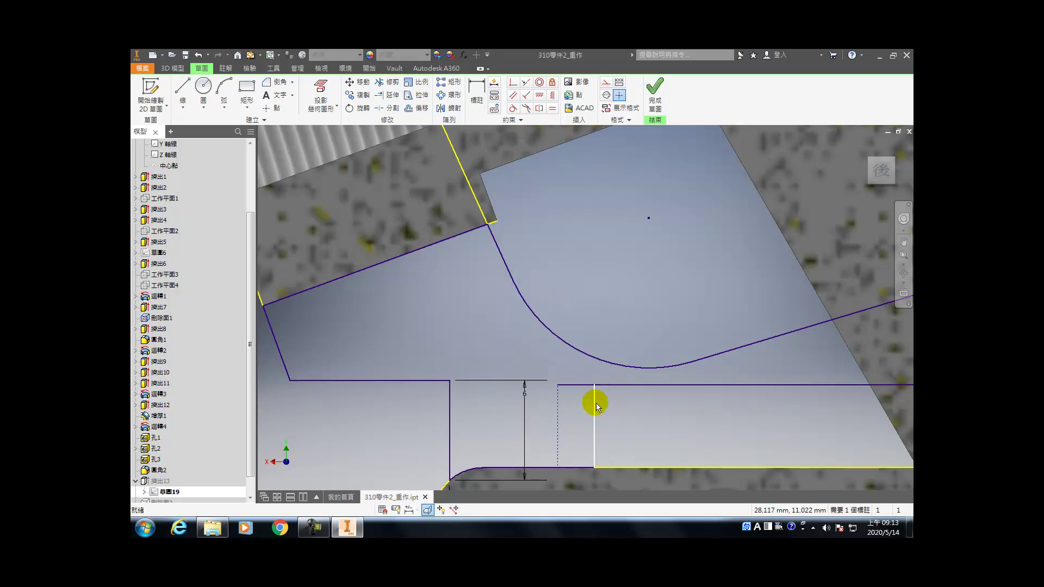
- Dimension the new vertical line 2 mm from the raised step's end and finish the sketch
left_click(593, 416)
left_click(559, 386)
left_click(573, 372)
type("2")
key("Return")
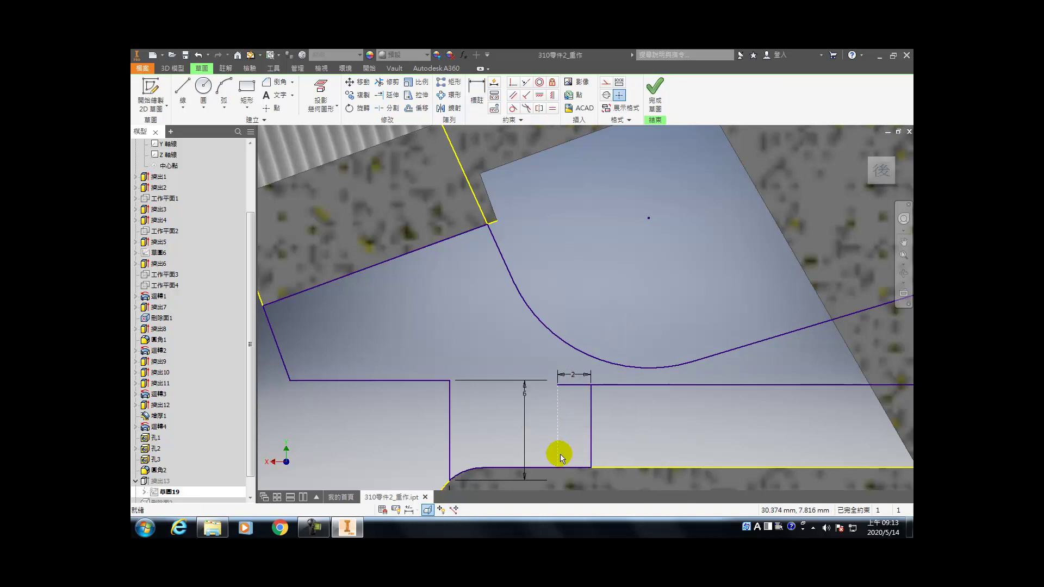
scroll(540, 425, "down", 5)
left_click(655, 92)
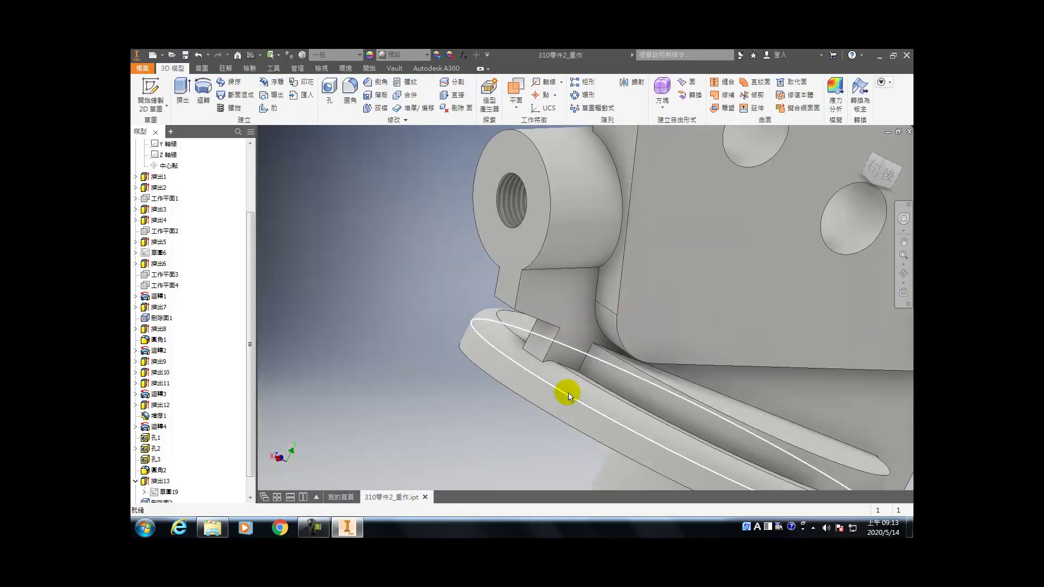
- Sketch a 21 mm diameter circle on the flange's recessed underside face, centred on the protruding stem
key("F4")
left_click_drag(583, 372, 664, 434)
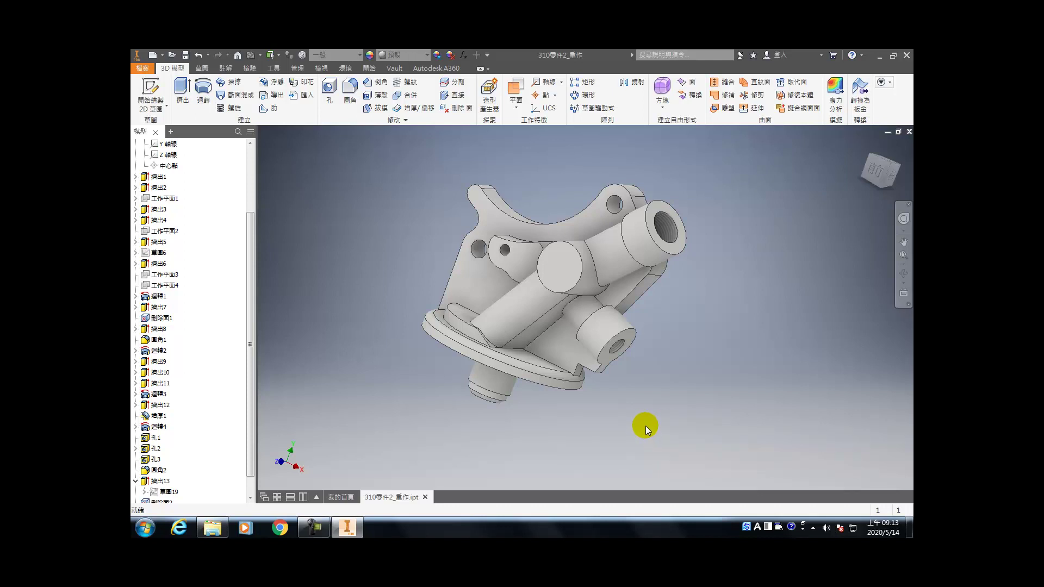
key("F4")
left_click_drag(510, 353, 526, 298)
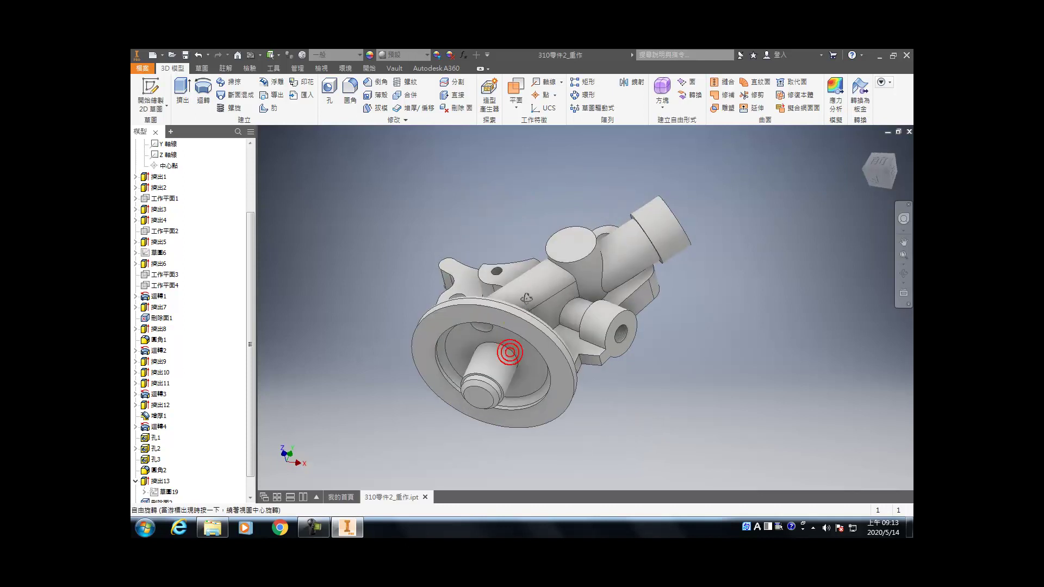
left_click(515, 343)
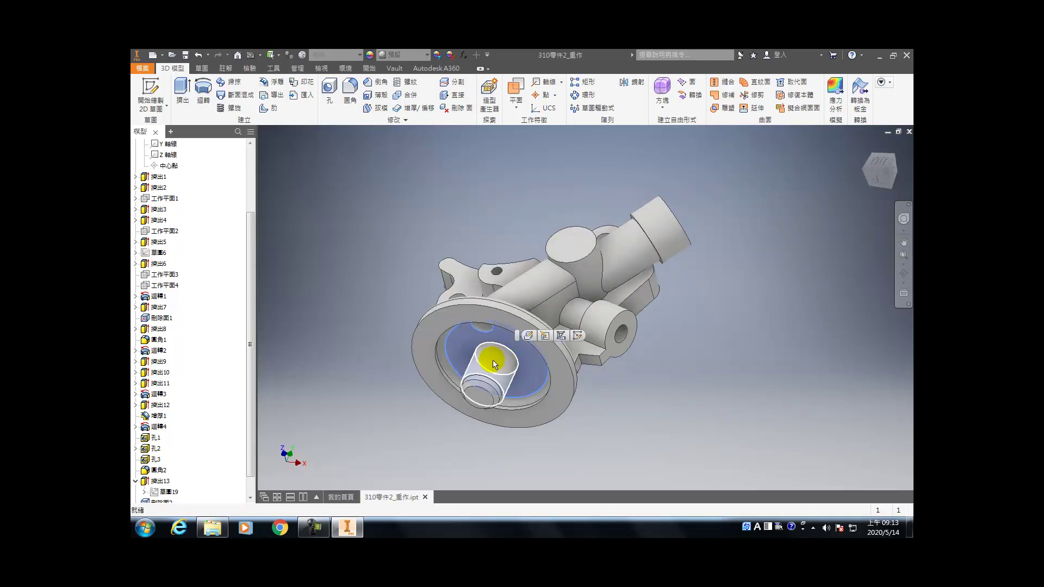
key("s")
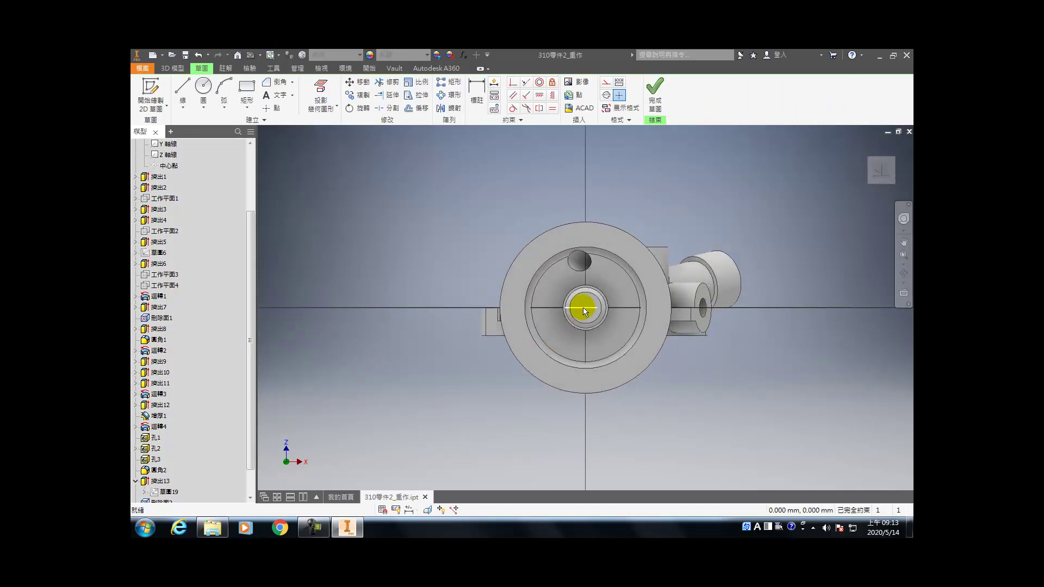
key("c")
left_click(586, 307)
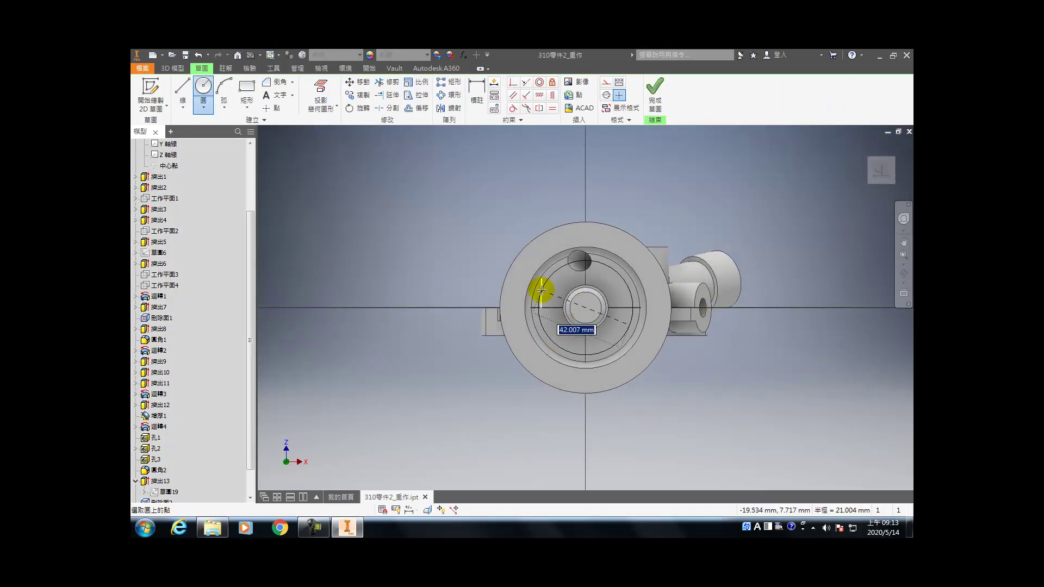
key("Return")
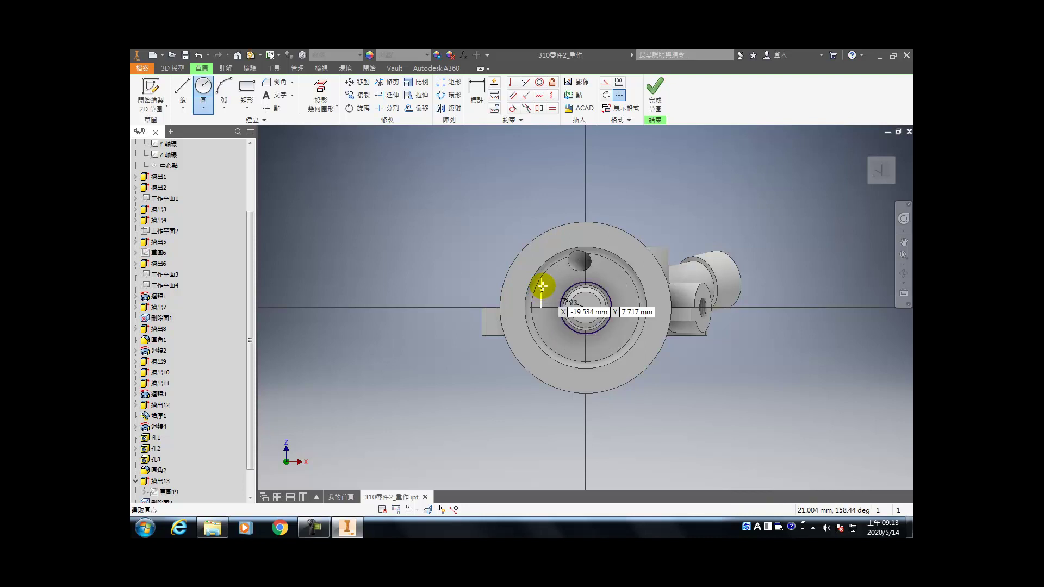
- Extrude the new circle from the recessed face into a short collar around the stem
key("e")
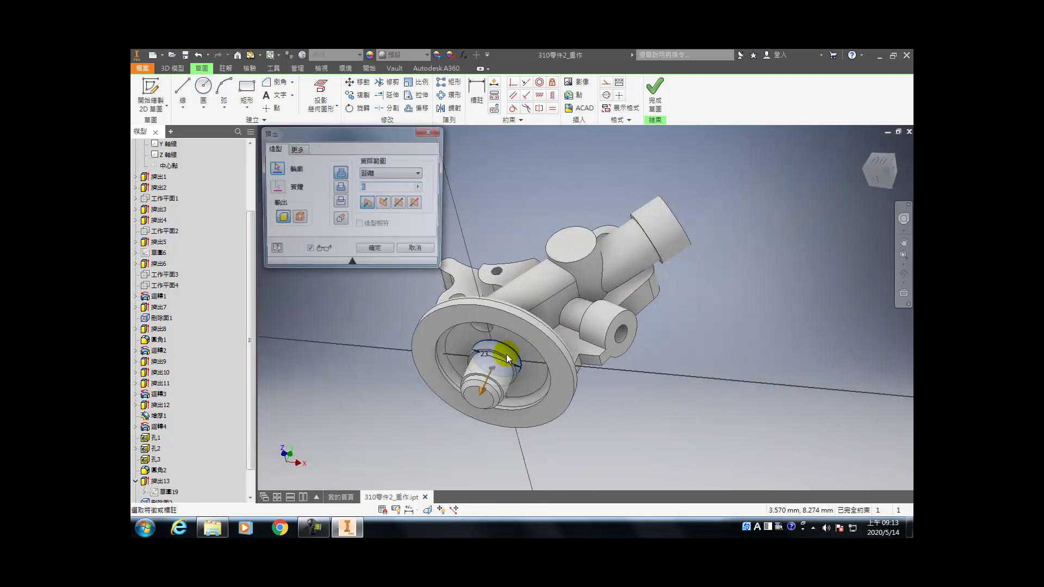
left_click(379, 188)
key("Return")
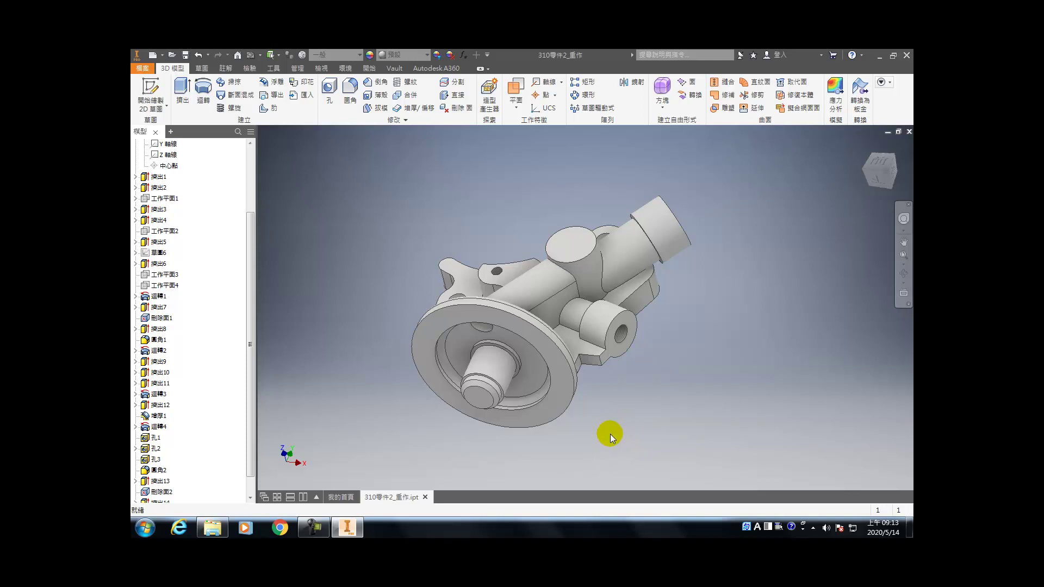
- Fillet the three circular edges of the collar around the stem with a 1.5 mm radius
key("f")
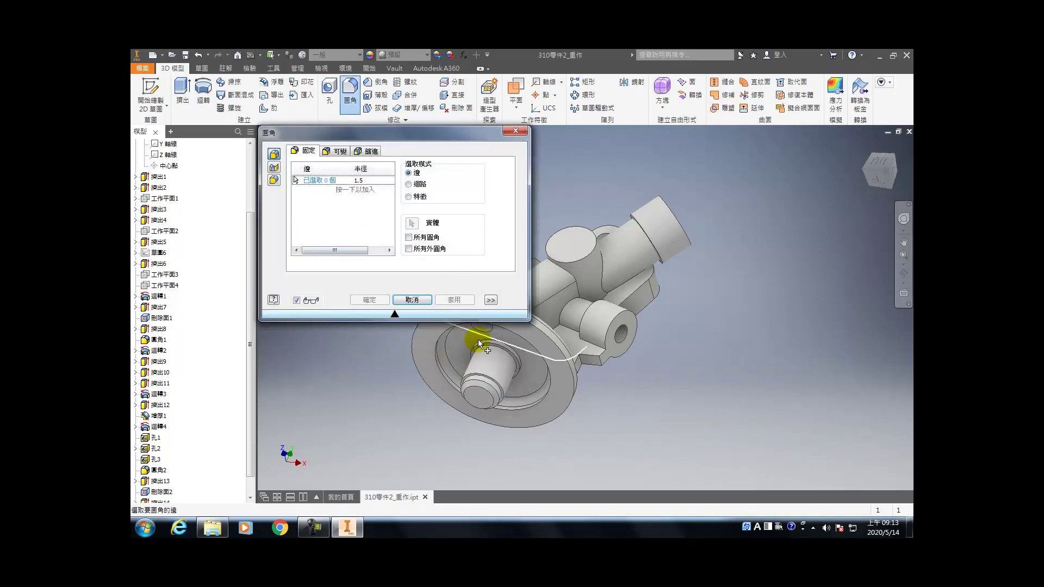
left_click(496, 344)
left_click(496, 348)
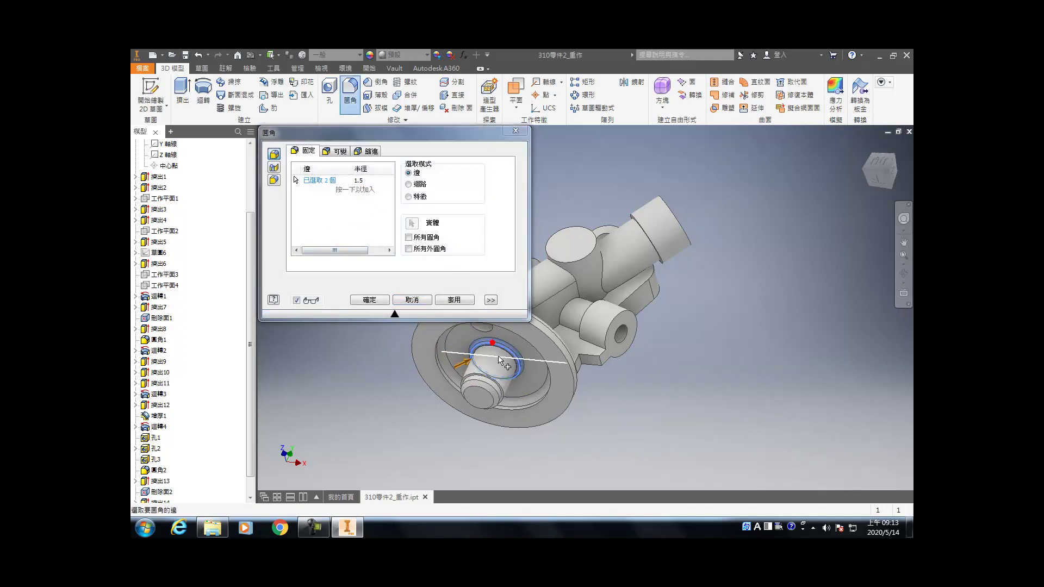
scroll(497, 353, "down", 5)
left_click(500, 357)
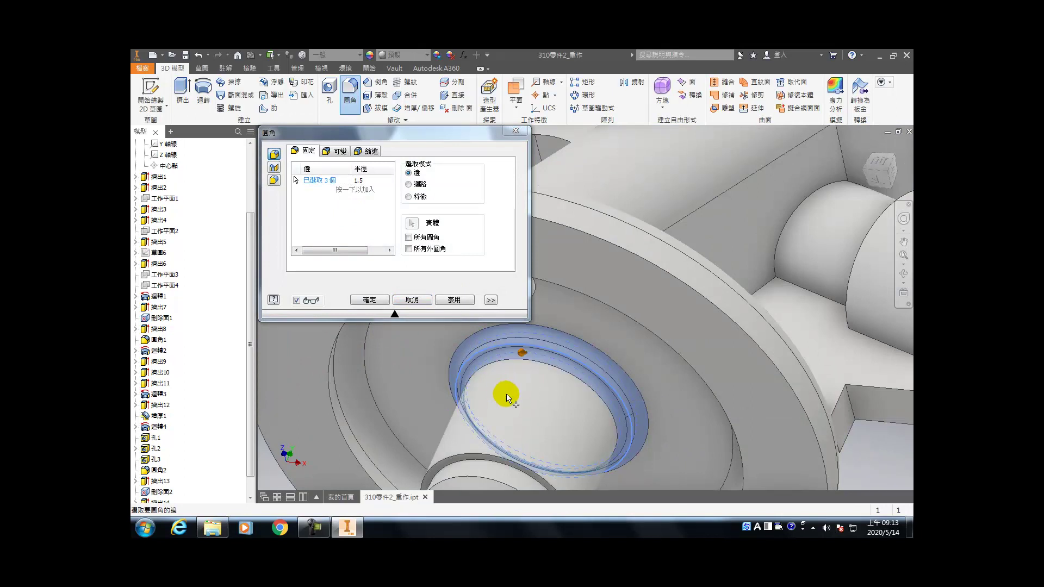
middle_click_drag(610, 310, 741, 380, "shift")
left_click(405, 396)
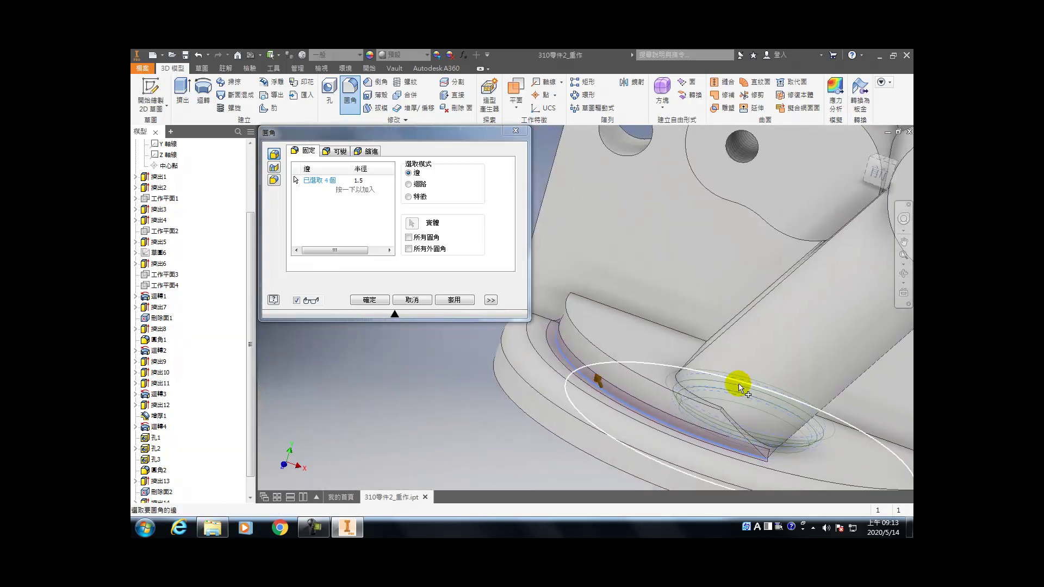
middle_click_drag(604, 392, 475, 305, "shift")
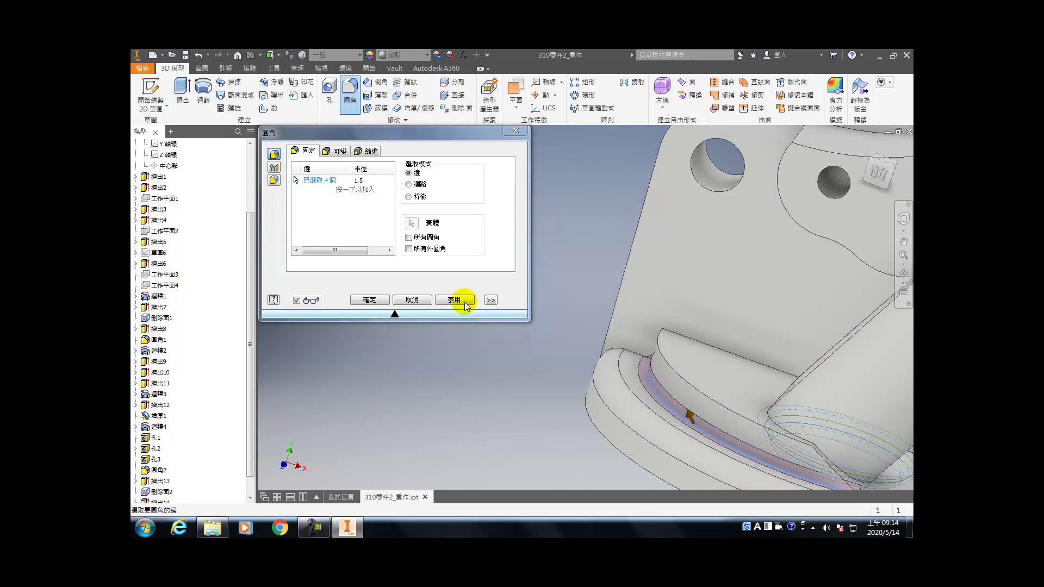
left_click(661, 395, "ctrl")
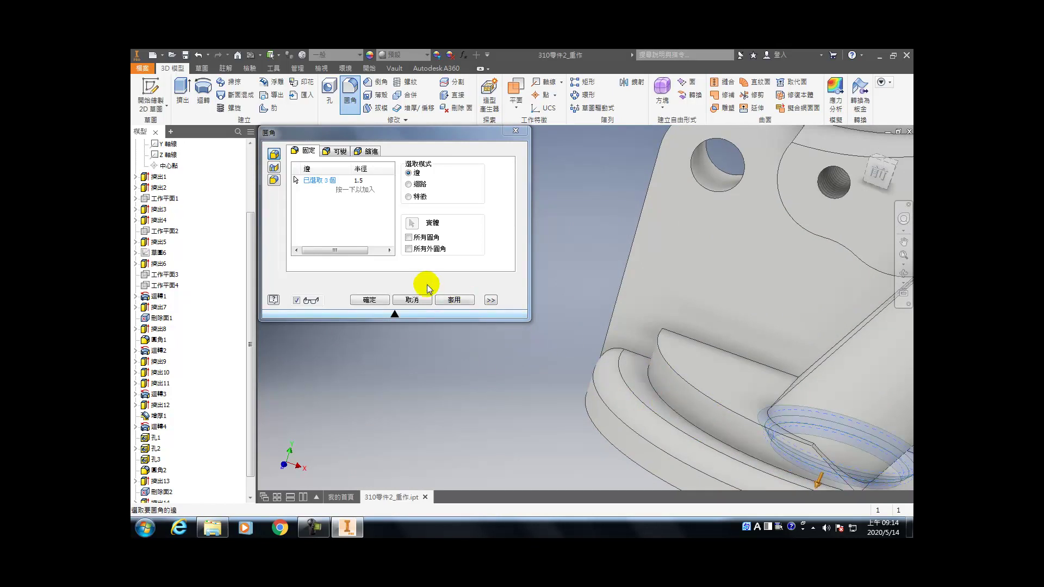
left_click(451, 300)
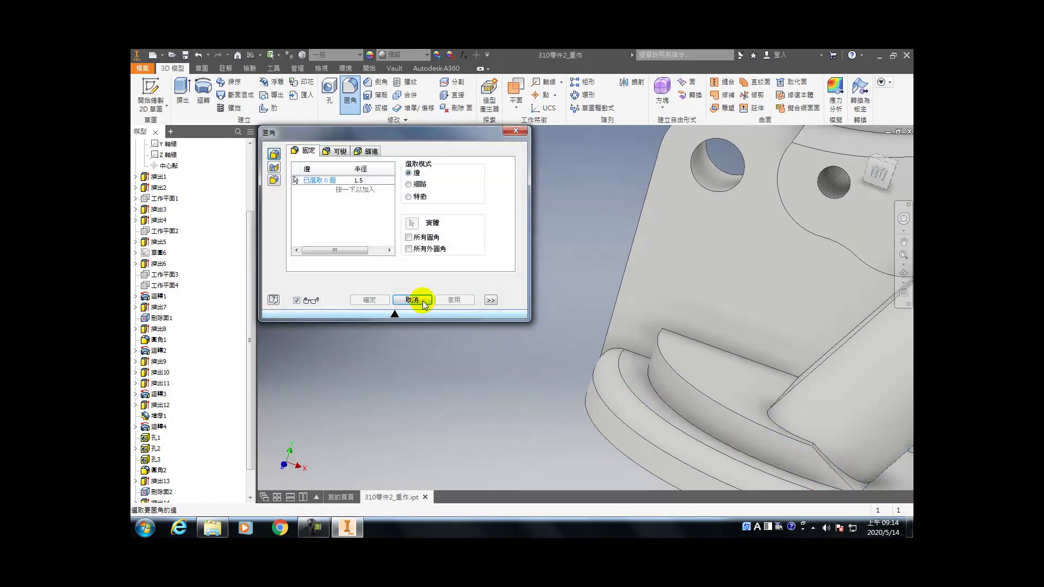
left_click(424, 301)
- Edit the web extrusion's sketch 草圖19 with sliced graphics and change the raised step's opposite vertical end line to construction geometry
left_click(136, 482)
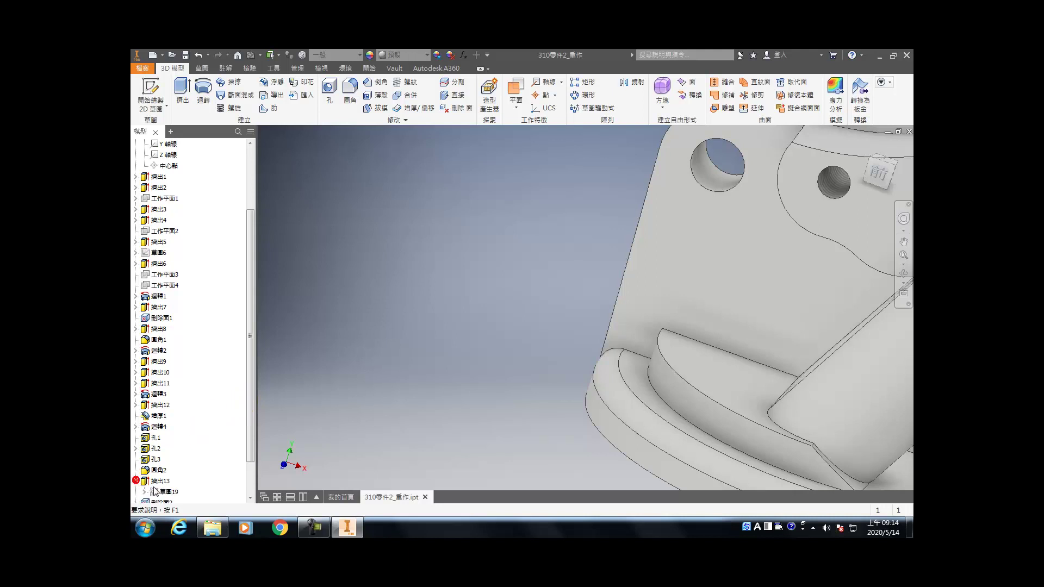
double_click(157, 492)
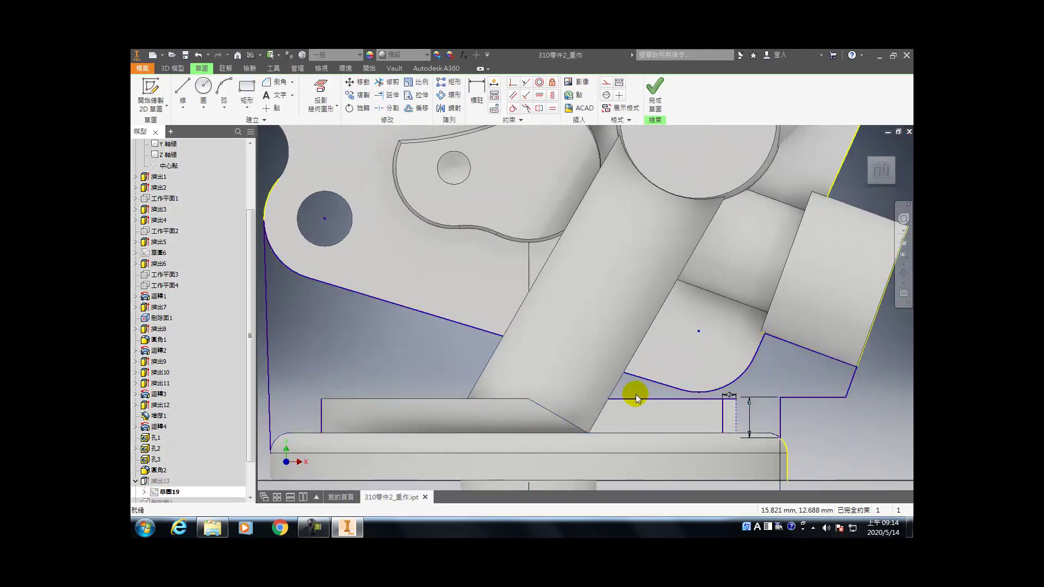
key("F7")
middle_click_drag(357, 417, 641, 410)
scroll(638, 408, "down", 3)
right_click(595, 405)
left_click(625, 405)
right_click(595, 406)
left_click(630, 411)
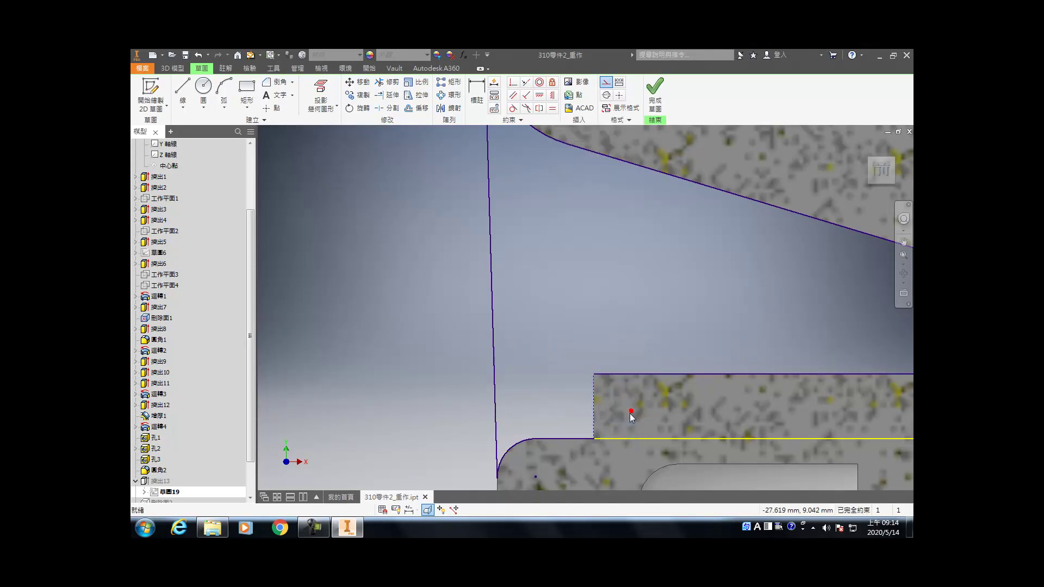
- Draw a short line inward along the flange face from that end and a vertical line up to the raised step's top edge
left_click(182, 89)
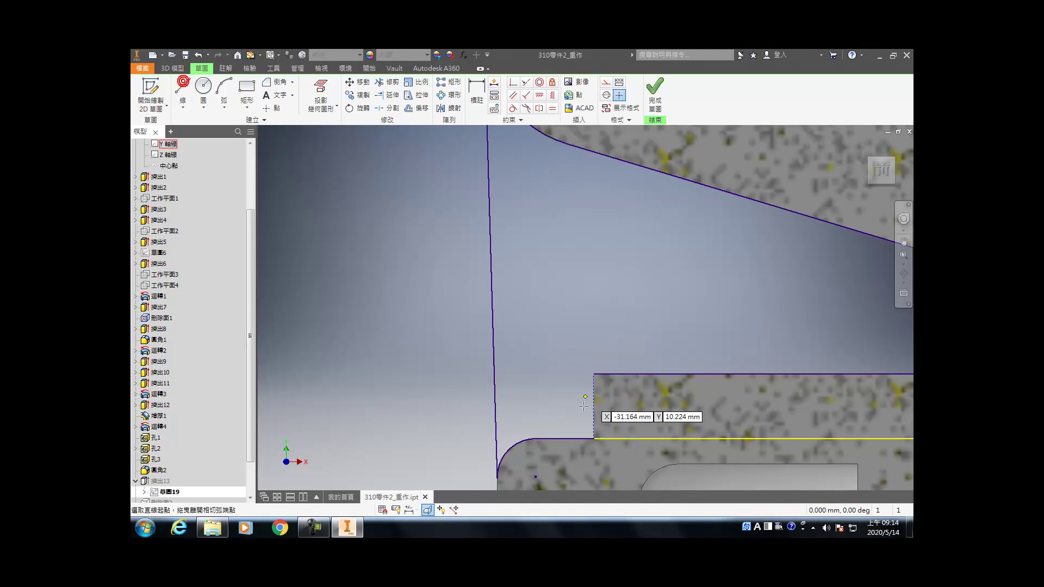
left_click(594, 438)
left_click(615, 439)
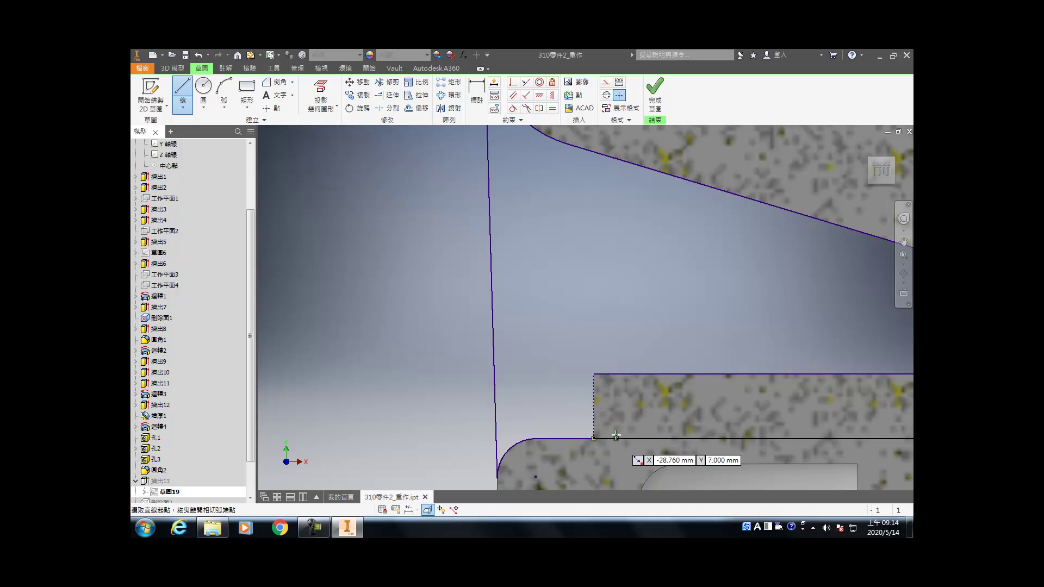
left_click(618, 374)
double_click(615, 438)
key("Escape")
- Dimension the new vertical line 2 mm from the construction line at this end and finish the sketch
left_click(621, 409)
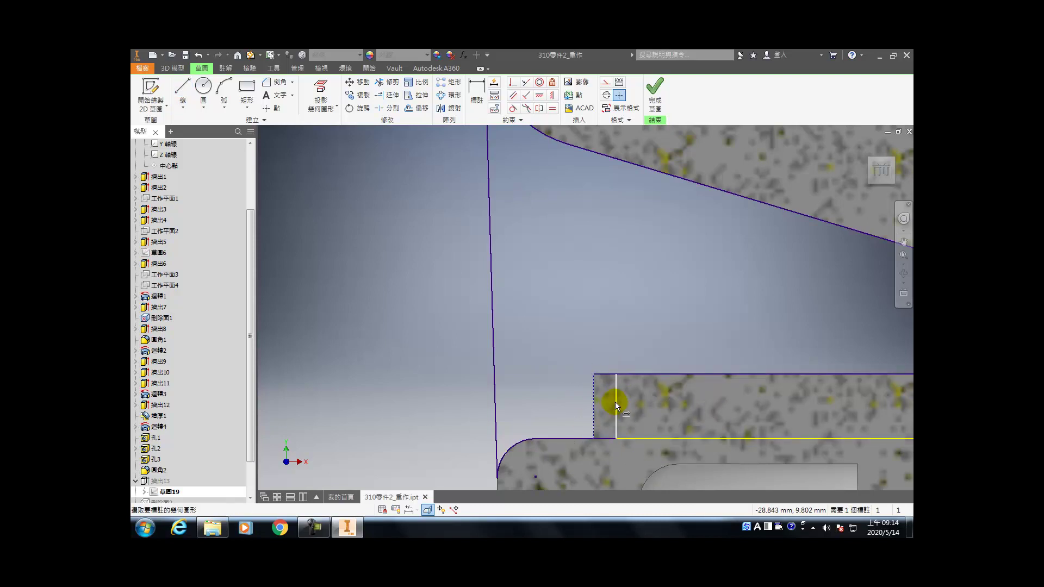
left_click(615, 402)
left_click(609, 348)
type("2")
key("Return")
left_click(653, 101)
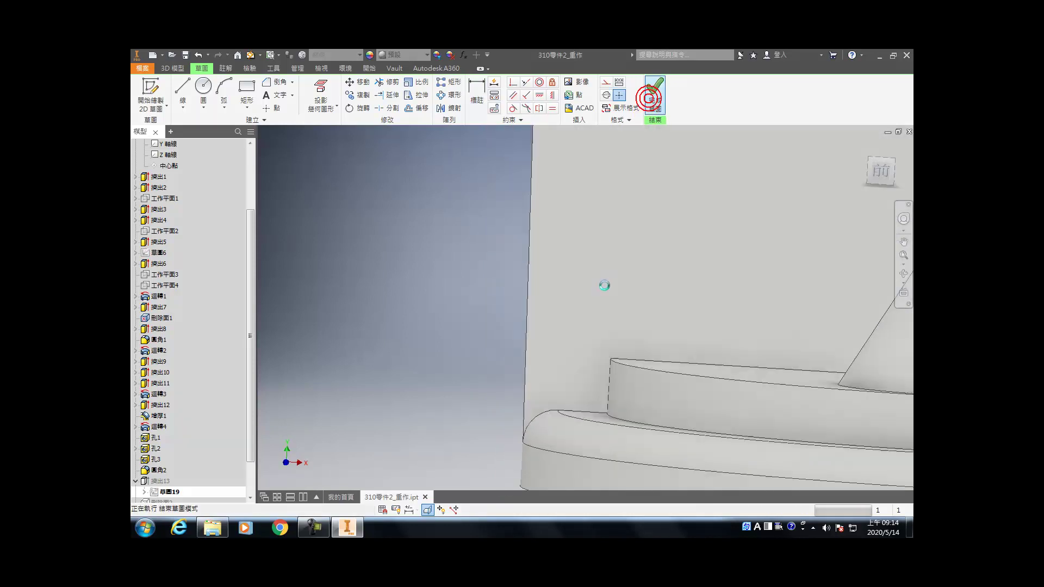
- Start a 1.5 mm fillet on the raised step, selecting its lower edges and its upper outer rim
left_click(644, 383)
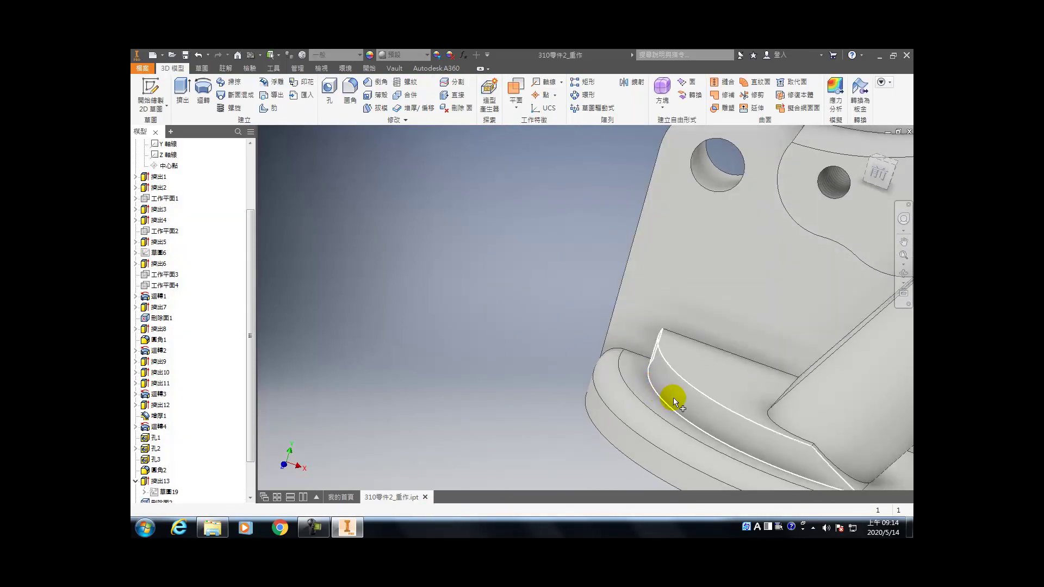
key("f")
key("F4")
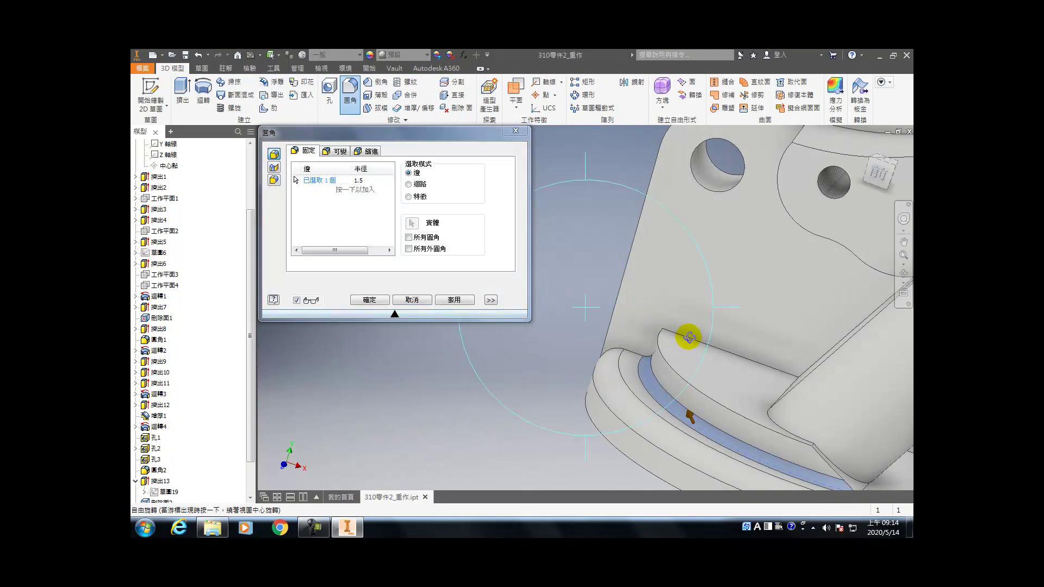
scroll(647, 328, "up", 3)
left_click_drag(647, 324, 740, 374)
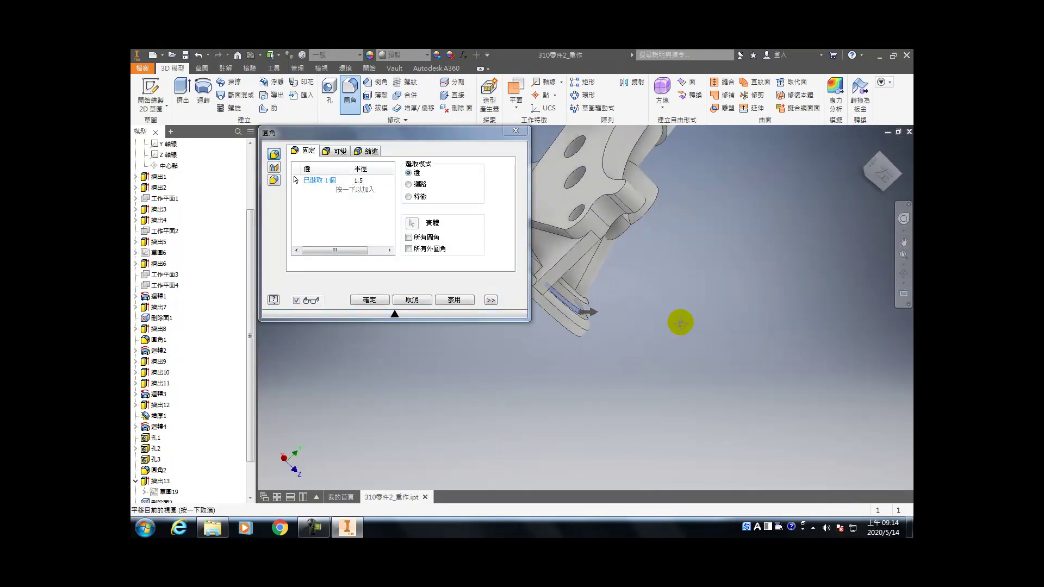
middle_click_drag(536, 240, 728, 371)
scroll(728, 371, "down", 5)
left_click(679, 380)
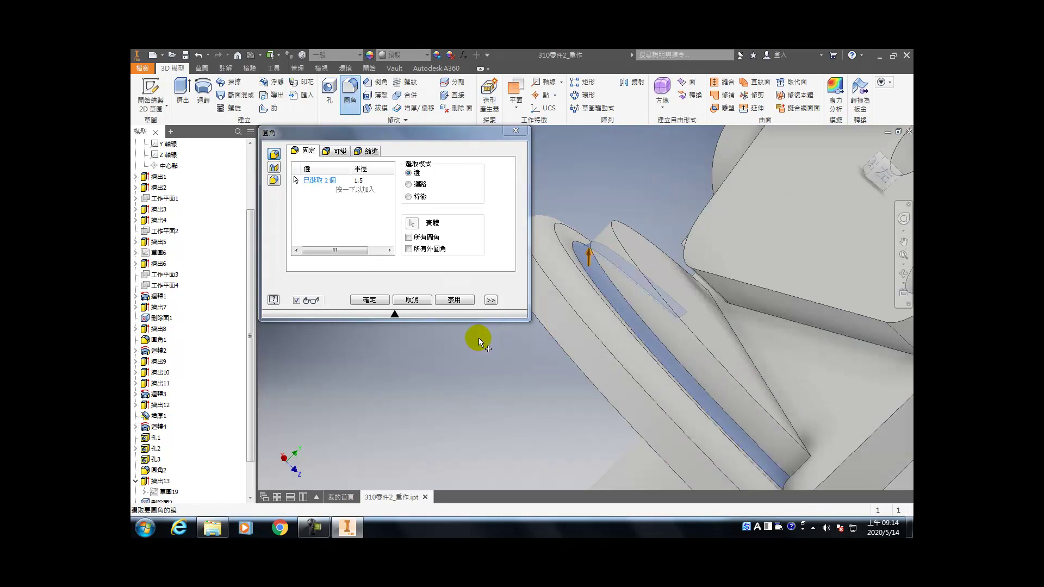
left_click(675, 317)
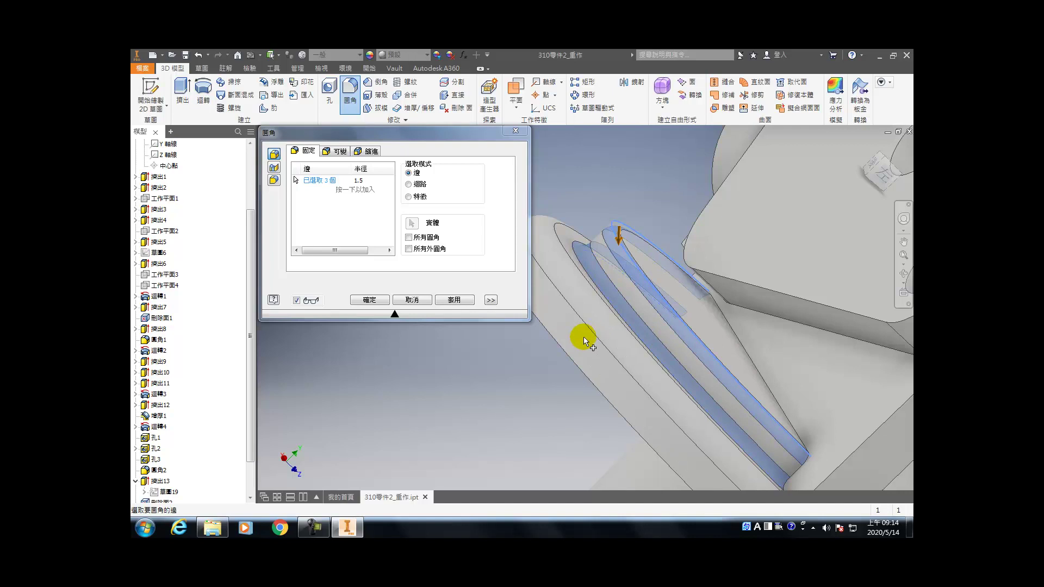
- Add the raised step's two remaining edges on the other side of the web to the 1.5 mm fillet
scroll(652, 352, "down", 5)
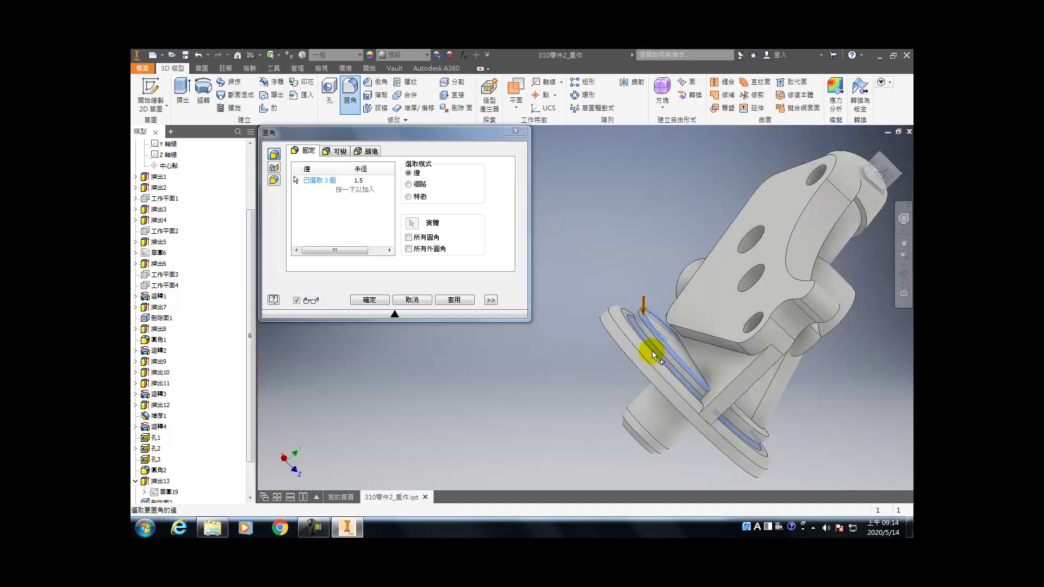
middle_click_drag(660, 327, 680, 354, "shift")
middle_click_drag(579, 299, 741, 435)
key("F4")
left_click_drag(613, 333, 680, 387)
middle_click_drag(630, 218, 786, 362)
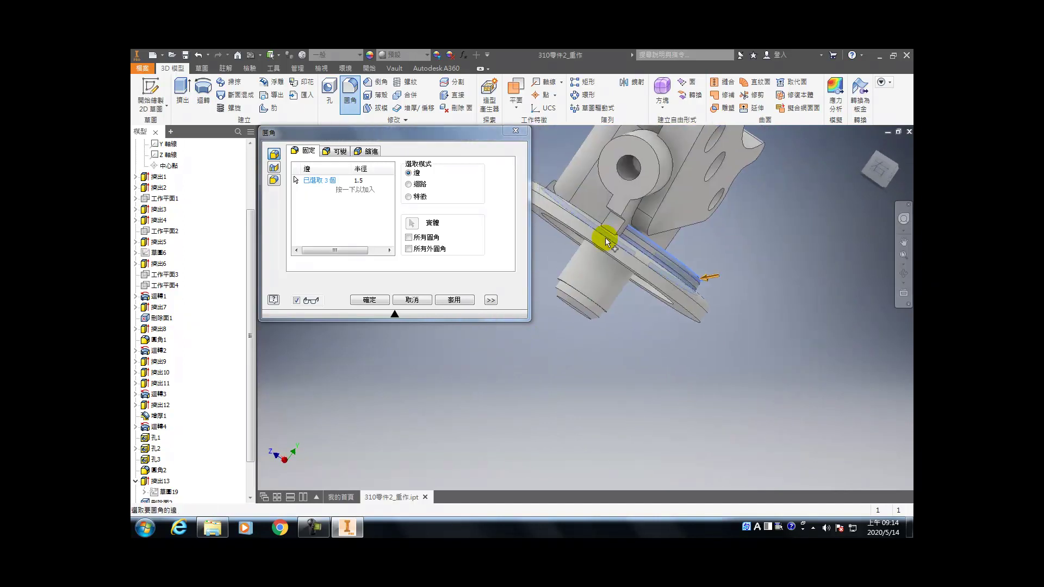
scroll(619, 193, "up", 4)
left_click(622, 193)
left_click(625, 204)
scroll(622, 238, "down", 3)
key("F4")
left_click_drag(651, 256, 611, 251)
middle_click_drag(611, 251, 587, 236, "shift")
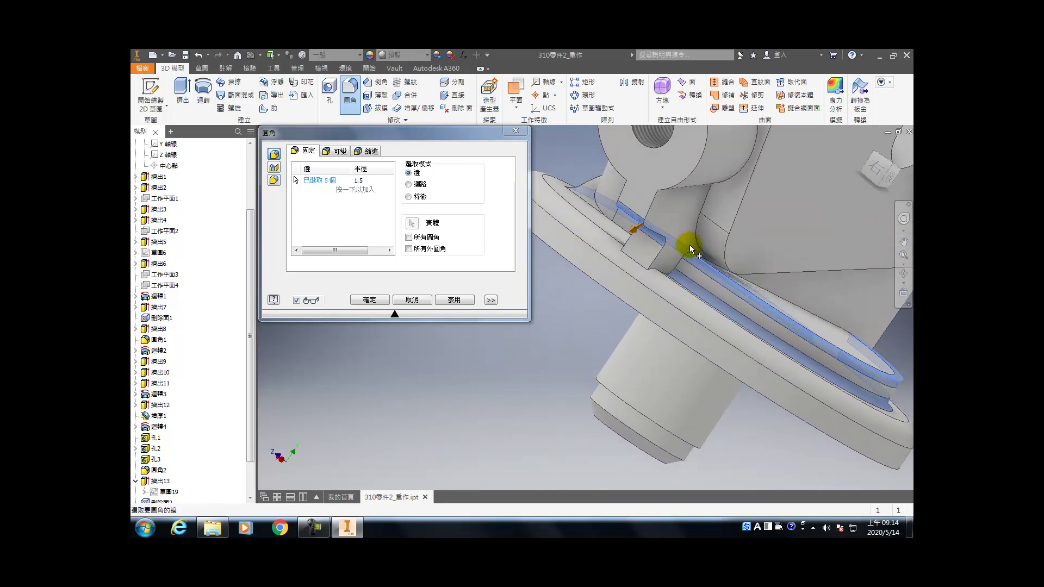
- Include one vertical edge of the web, leave the opposite one out, and apply the 1.5 mm fillet
middle_click_drag(693, 262, 454, 244, "shift")
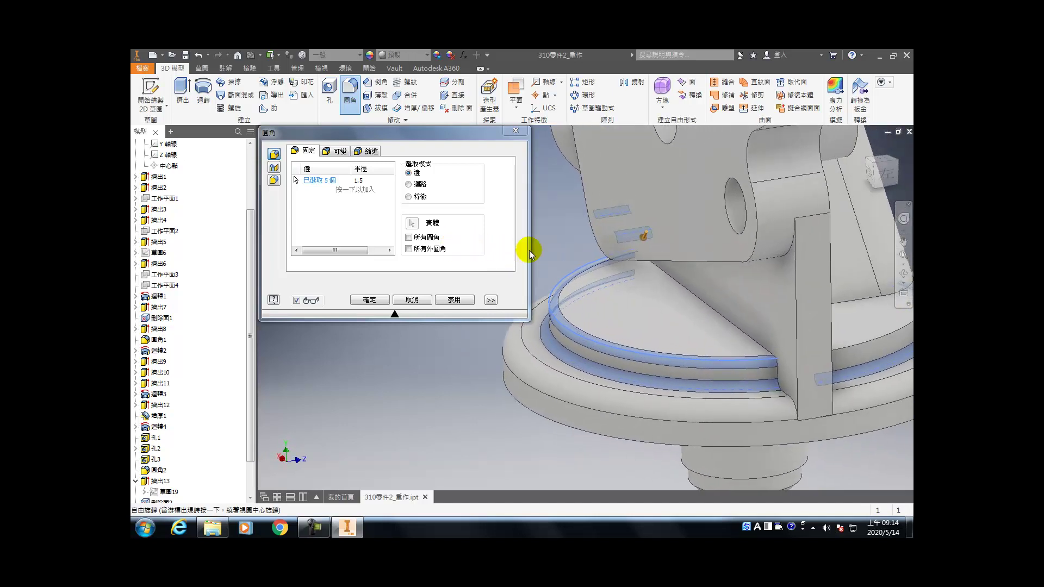
left_click(829, 277)
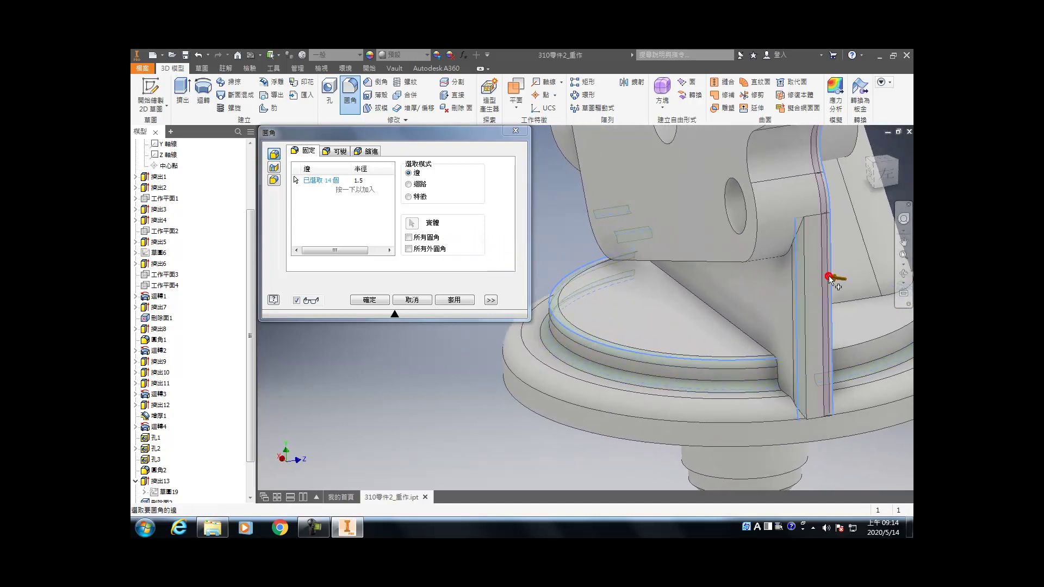
left_click(830, 282, "ctrl")
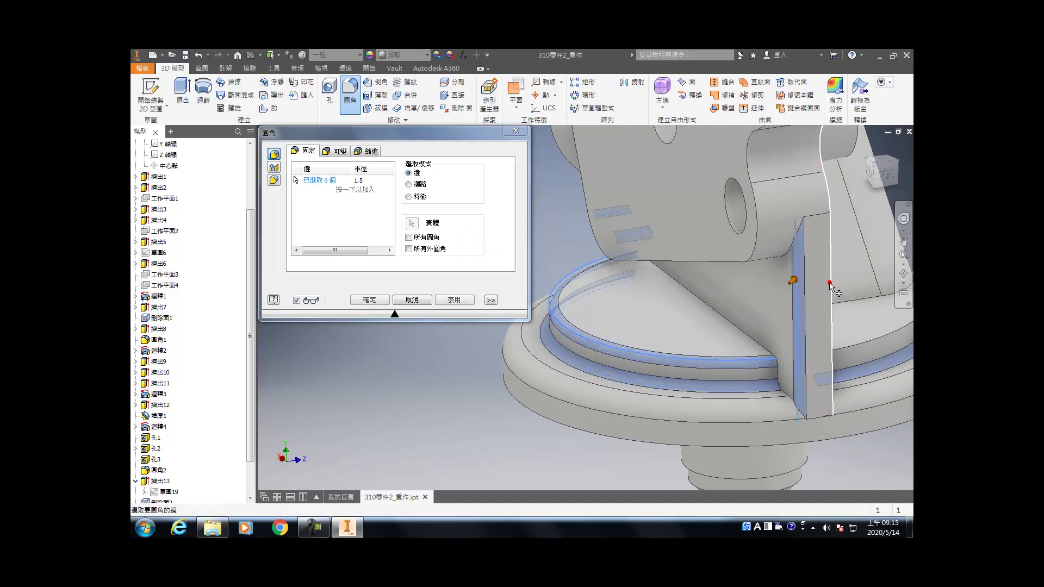
scroll(820, 351, "up", 5)
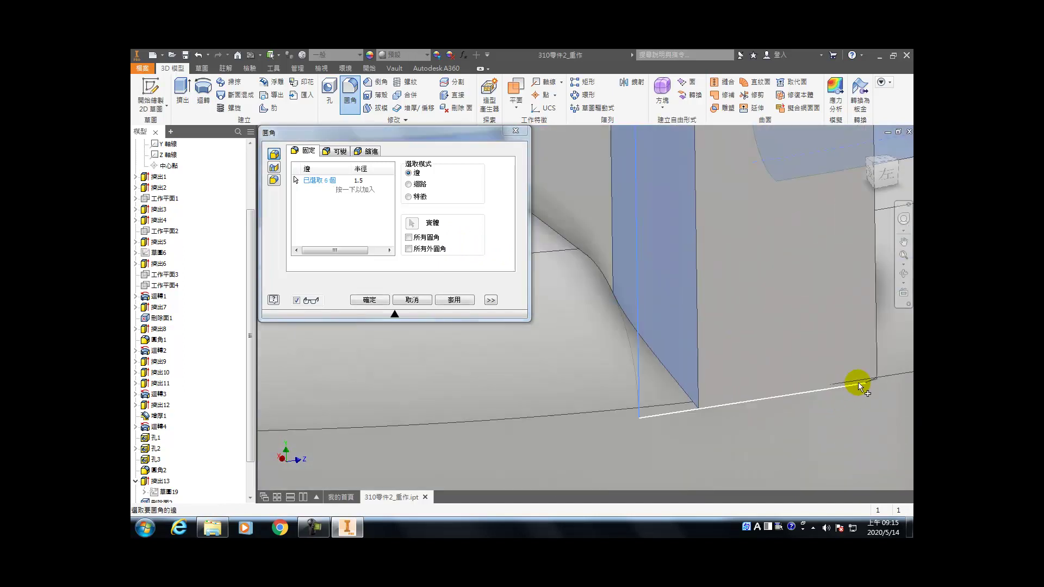
left_click(455, 299)
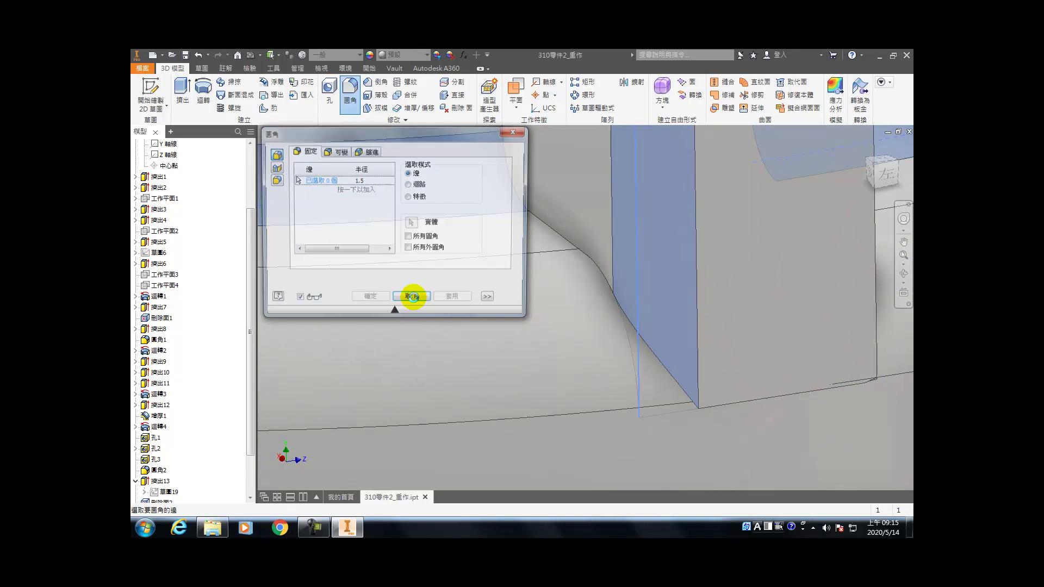
- Cancel the fillet, reopen the web's profile sketch and examine the slanted line's lower end at the flange's corner arc
left_click(412, 299)
scroll(153, 429, "down", 2)
left_click(155, 436)
double_click(154, 436)
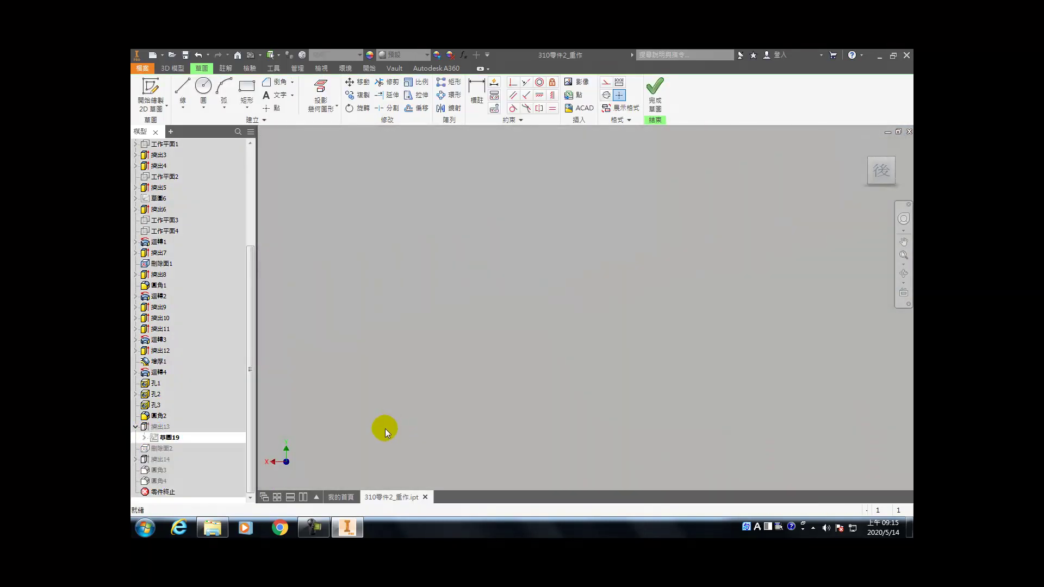
left_click(901, 174)
left_click(903, 173)
key("F7")
scroll(483, 373, "down", 5)
scroll(523, 402, "down", 5)
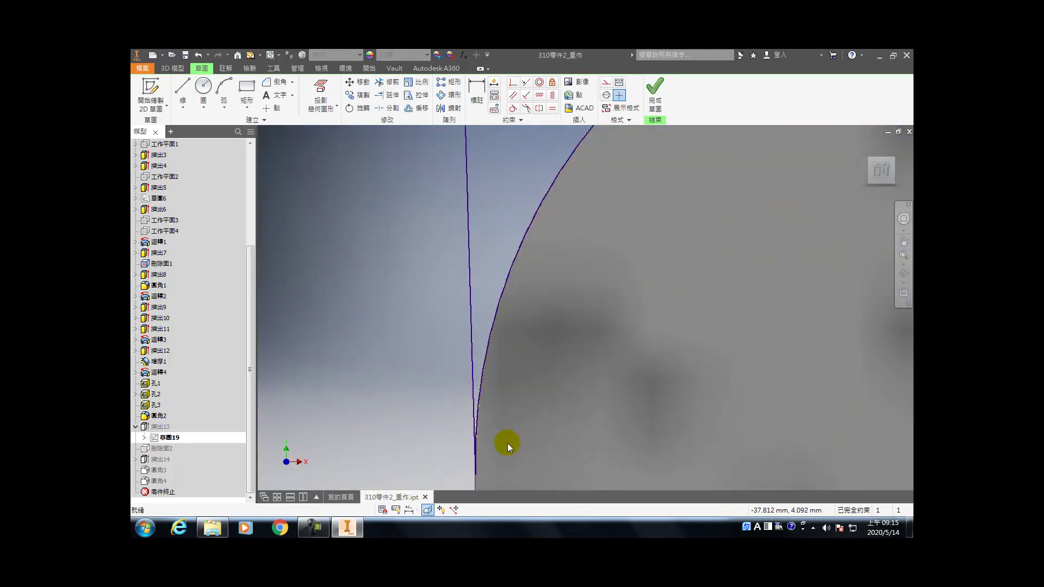
scroll(482, 354, "down", 3)
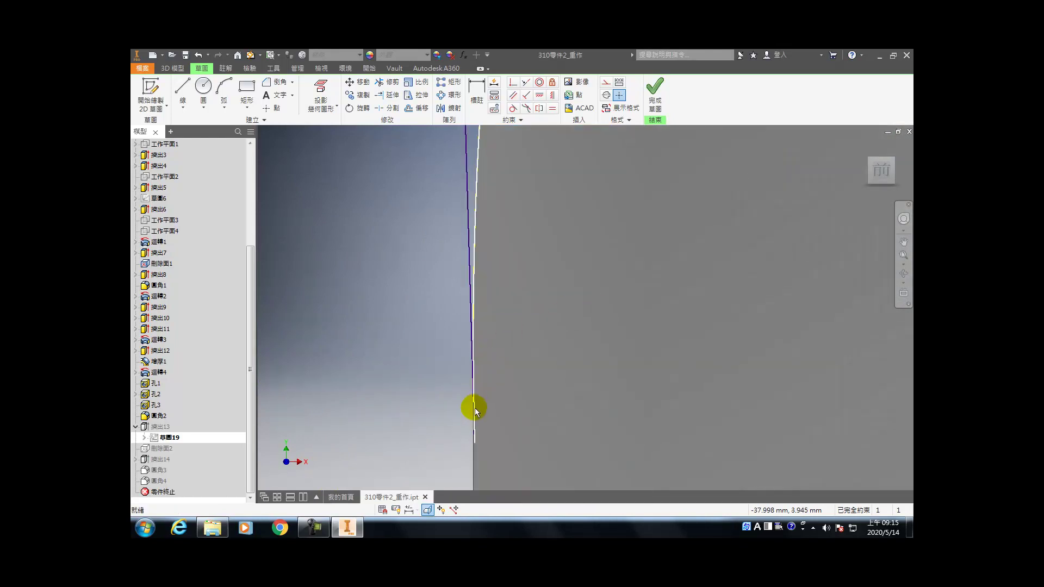
key("x")
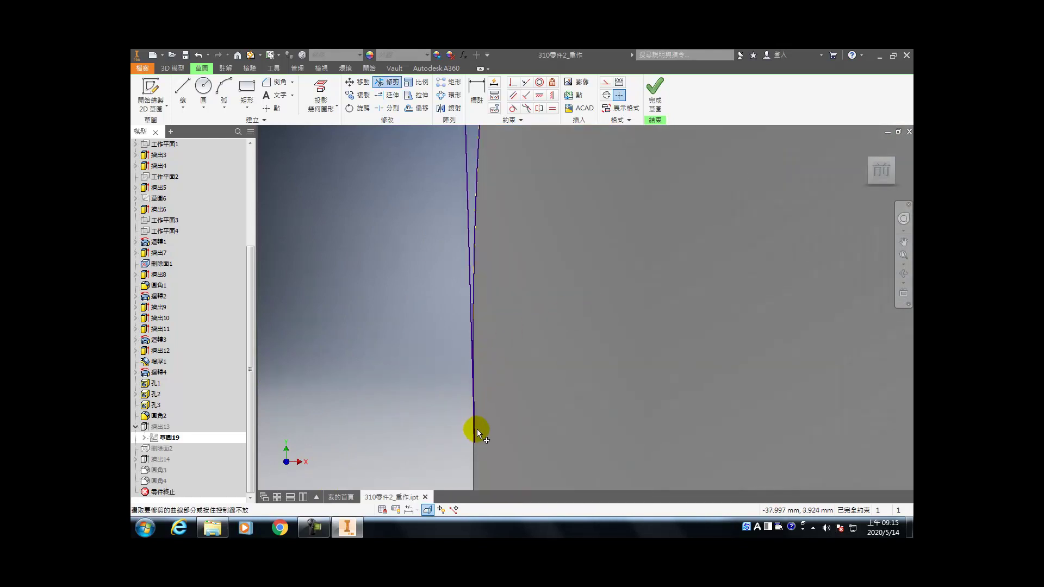
key("Escape")
scroll(472, 322, "down", 5)
scroll(482, 341, "up", 2)
scroll(487, 318, "down", 3)
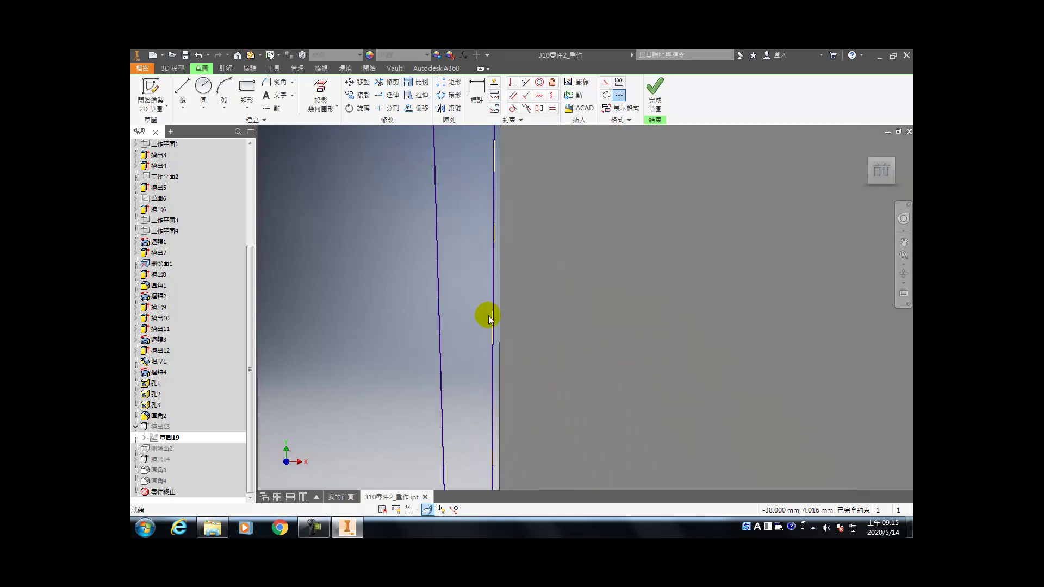
- Project the flange's vertical outer edge below the corner arc into the web sketch
left_click(320, 94)
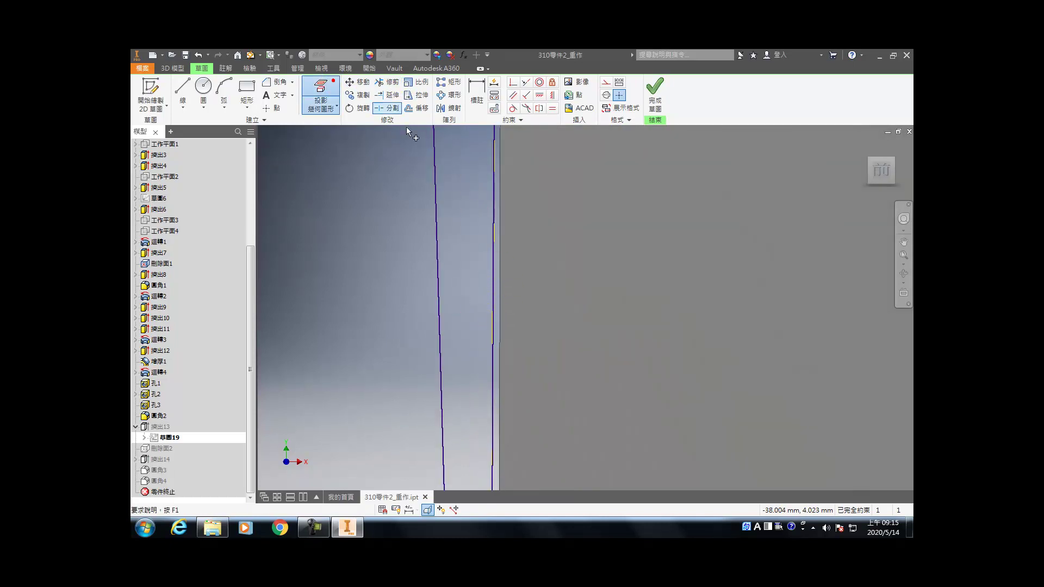
scroll(499, 256, "up", 4)
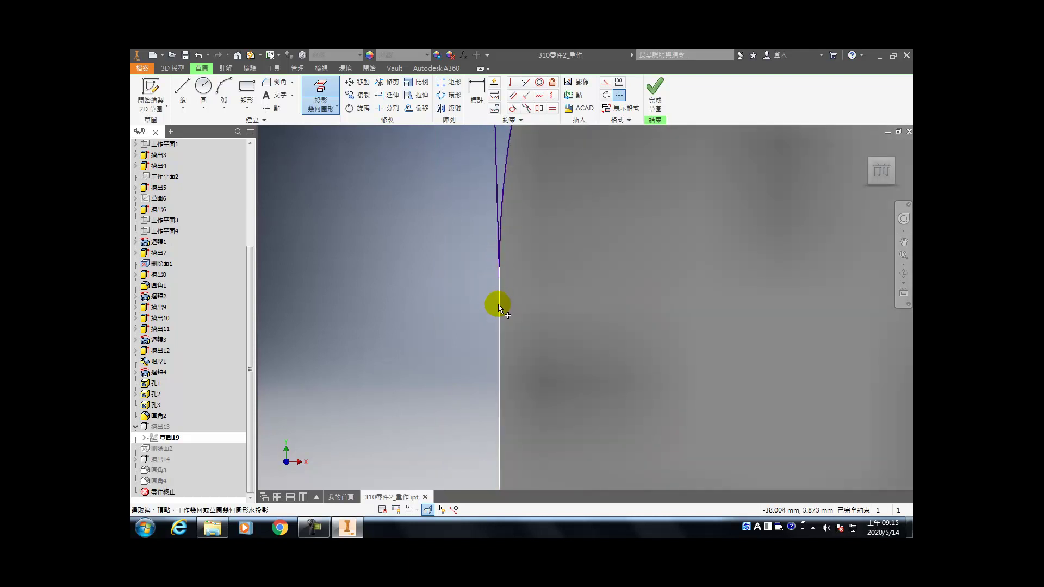
left_click(498, 306)
key("Escape")
scroll(489, 272, "down", 4)
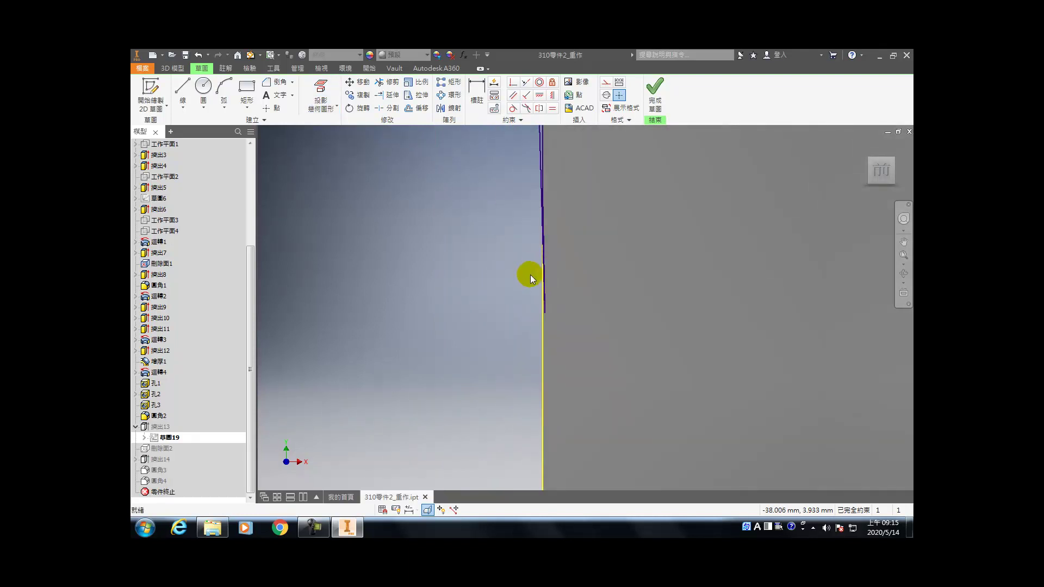
scroll(530, 274, "down", 3)
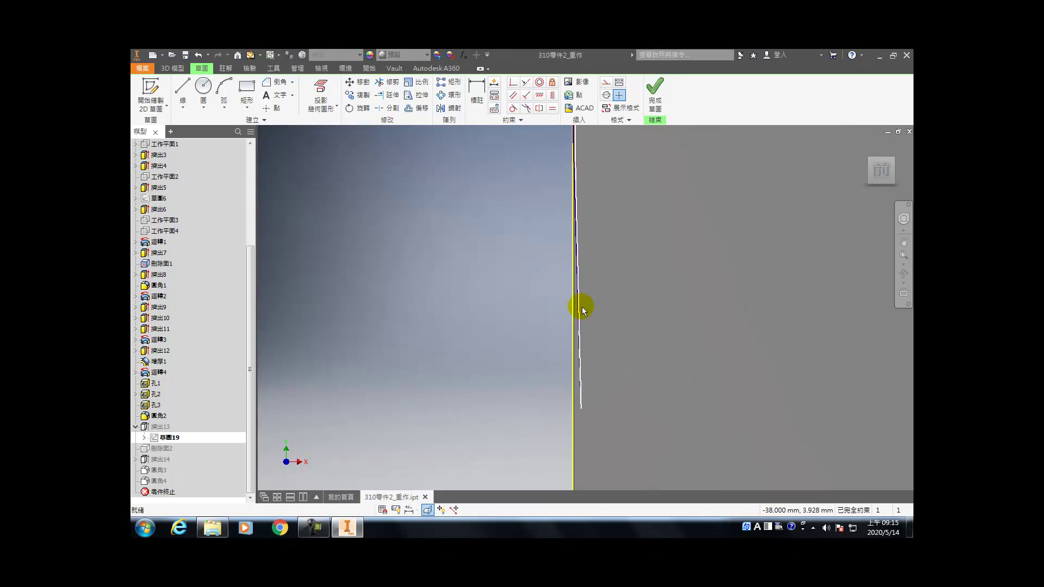
- Trim the piece of the web outline that overshoots the projected vertical flange edge
key("x")
left_click(582, 357)
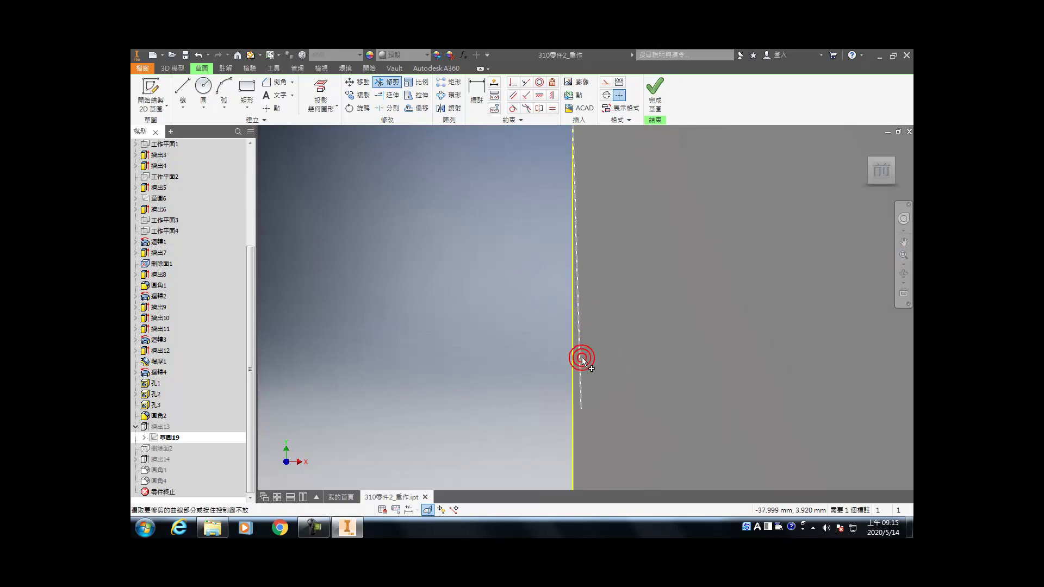
scroll(585, 243, "up", 6)
middle_click_drag(577, 270, 546, 417)
key("Escape")
- Apply a concentric constraint to the web profile's corner arc and finish the sketch
left_click(539, 82)
left_click(591, 279)
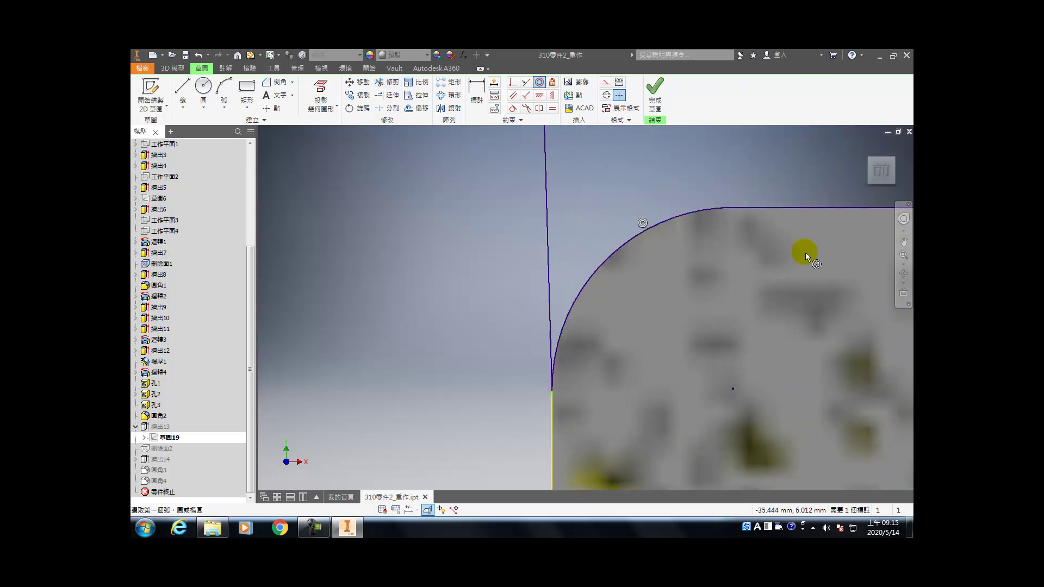
key("Escape")
scroll(720, 258, "up", 3)
left_click(620, 338)
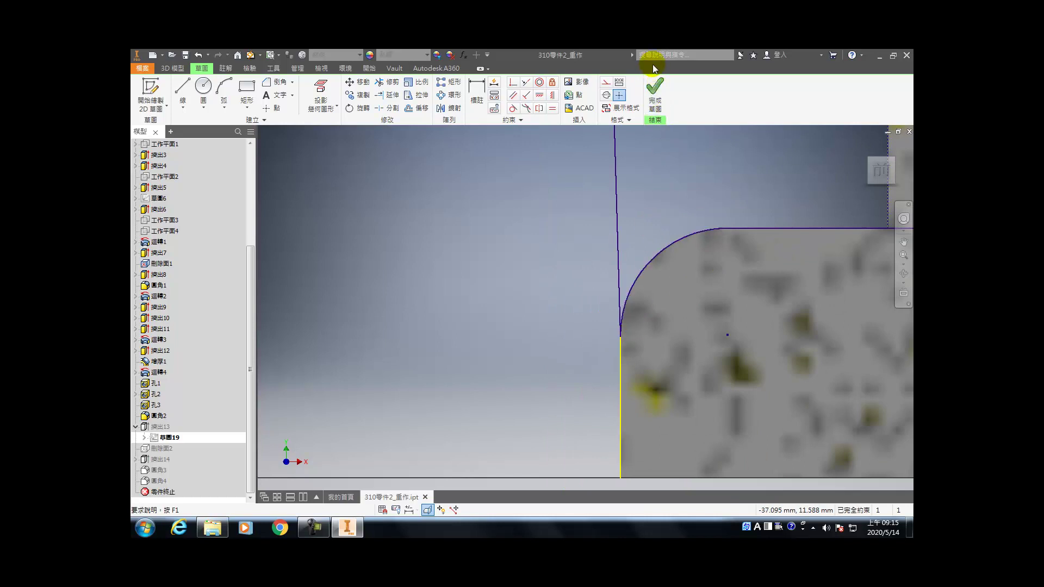
left_click(655, 97)
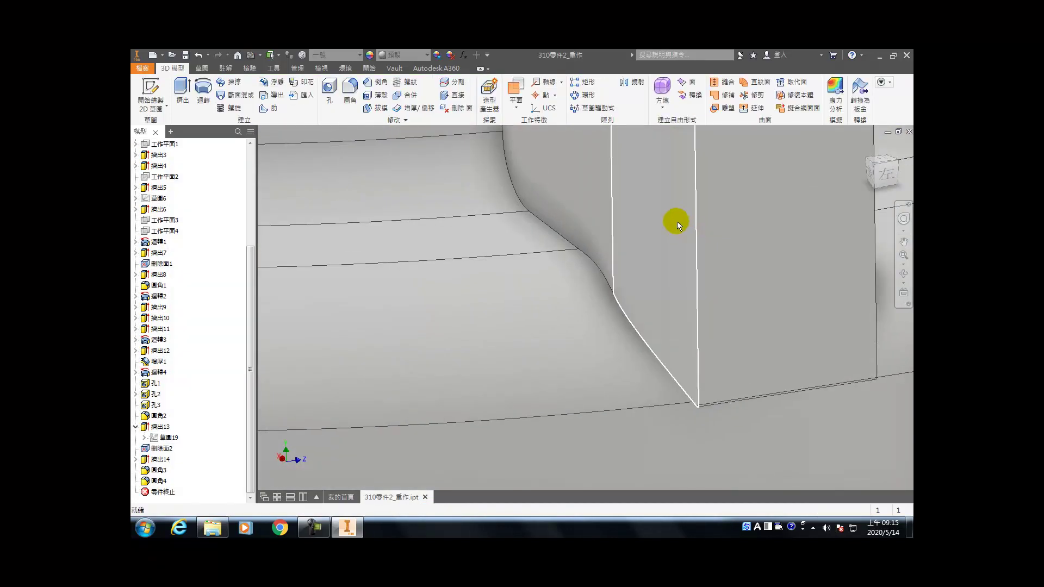
- Examine the web's lower corner where it meets the flange rim, from the side and from underneath
scroll(587, 286, "up", 3)
scroll(633, 328, "down", 3)
scroll(633, 328, "up", 2)
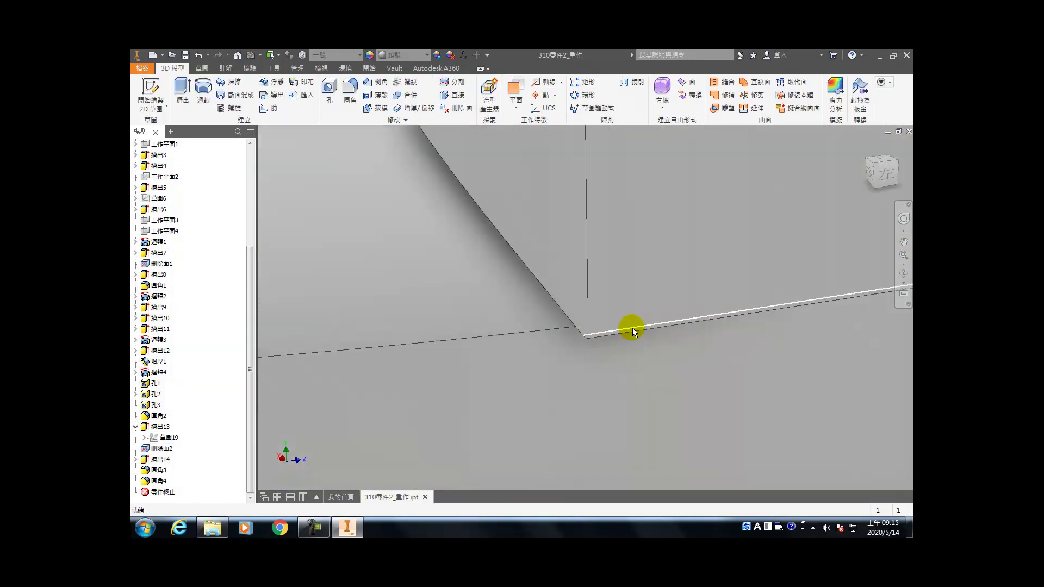
scroll(588, 344, "down", 3)
scroll(585, 347, "up", 3)
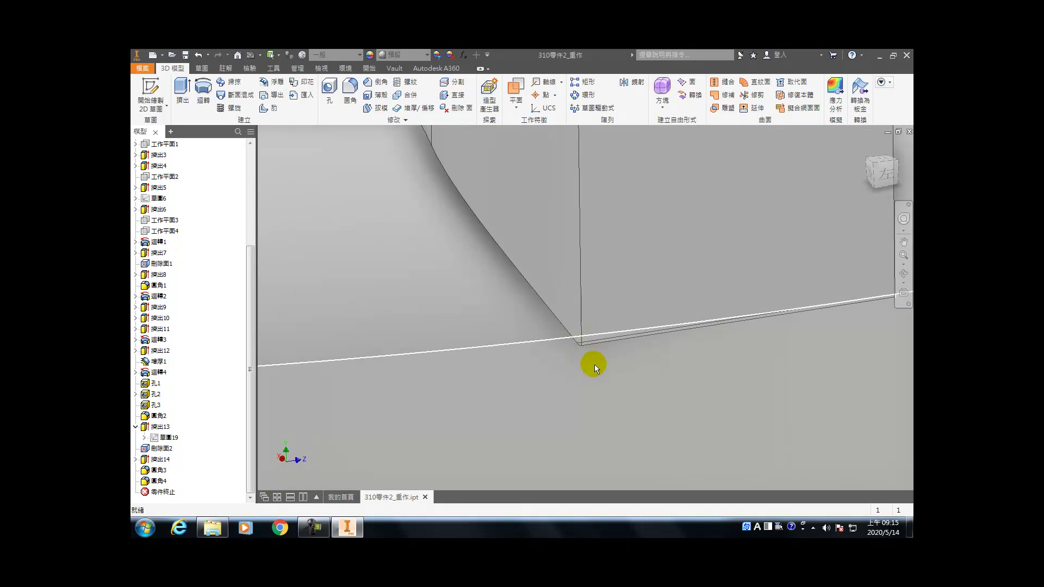
key("F4")
left_click_drag(562, 331, 563, 295)
middle_click_drag(563, 296, 641, 391, "shift")
middle_click_drag(639, 304, 557, 504, "shift")
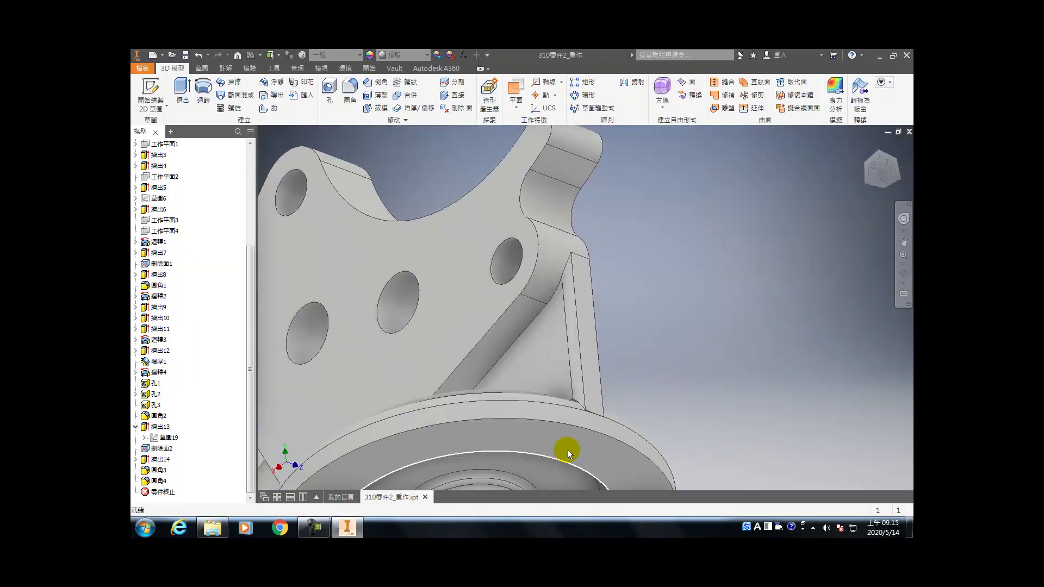
scroll(599, 393, "up", 3)
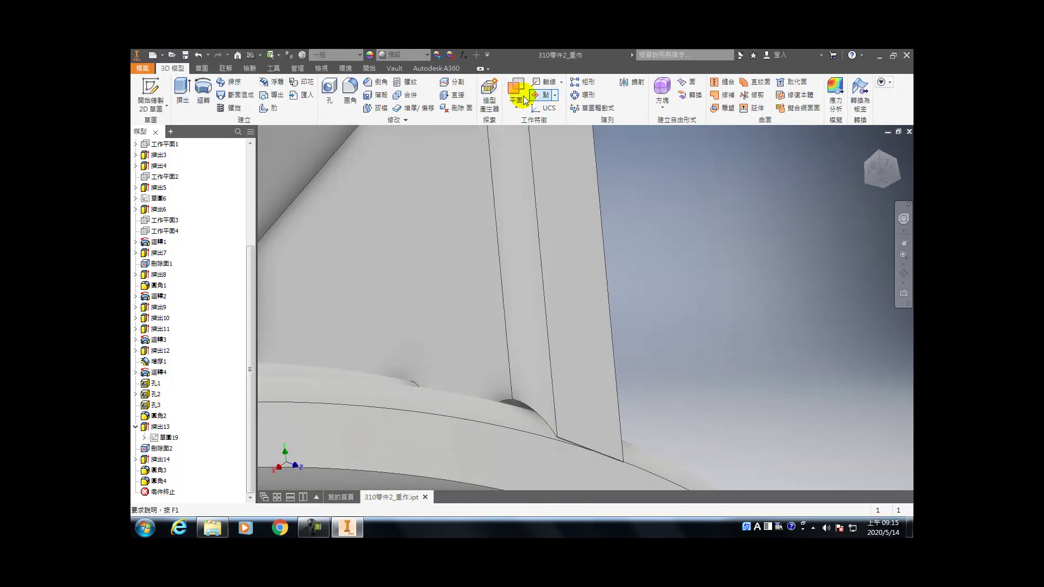
- Try to delete the small face at the web's foot above the flange rim, with healing enabled
left_click(451, 108)
left_click(278, 174)
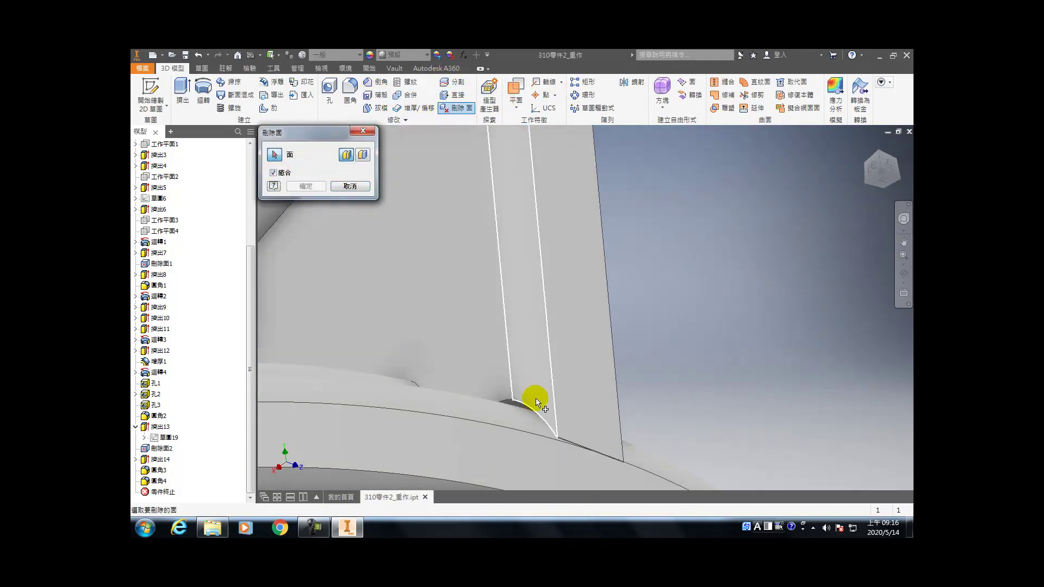
scroll(514, 403, "up", 2)
left_click(514, 402)
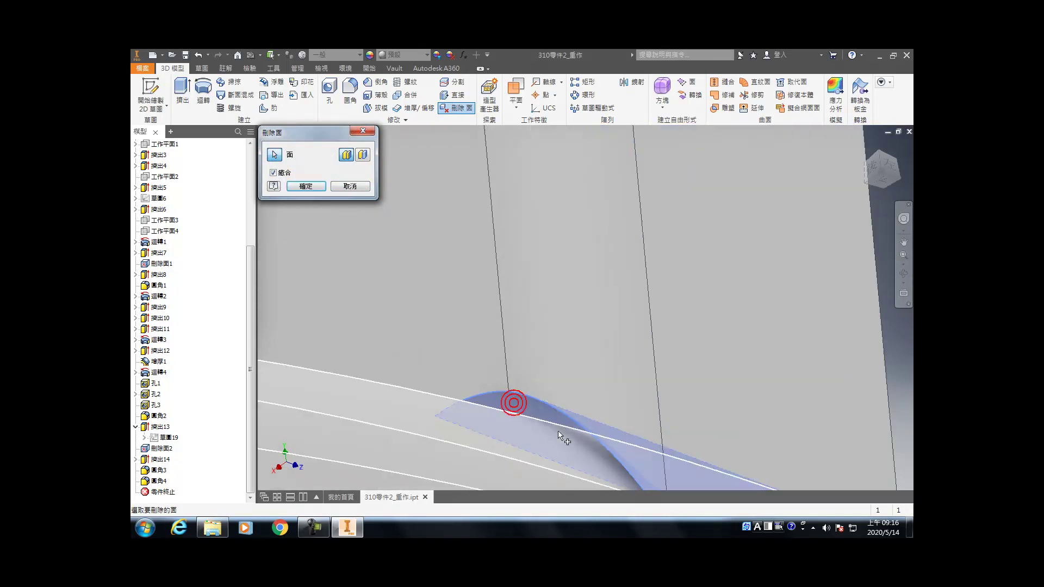
scroll(514, 402, "down", 2)
left_click(307, 187)
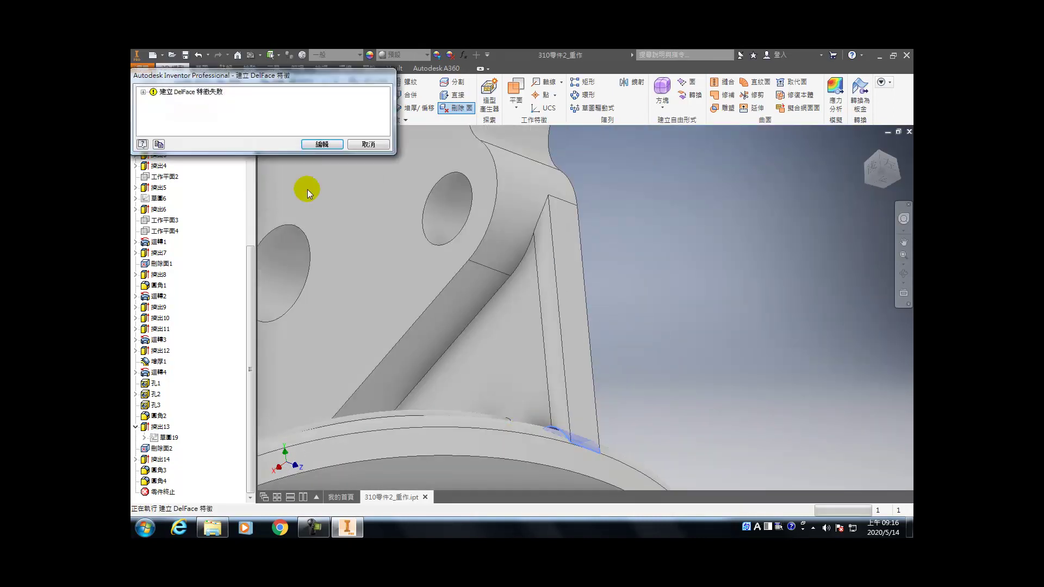
left_click(354, 145)
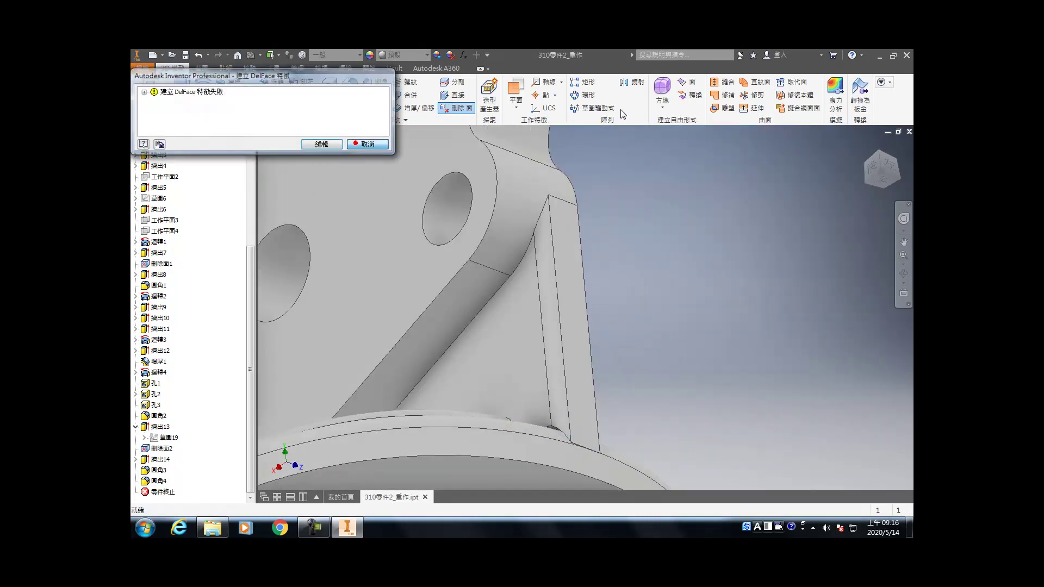
- Try to replace the small face at the web's foot with the flange's rounded rim face
left_click(784, 84)
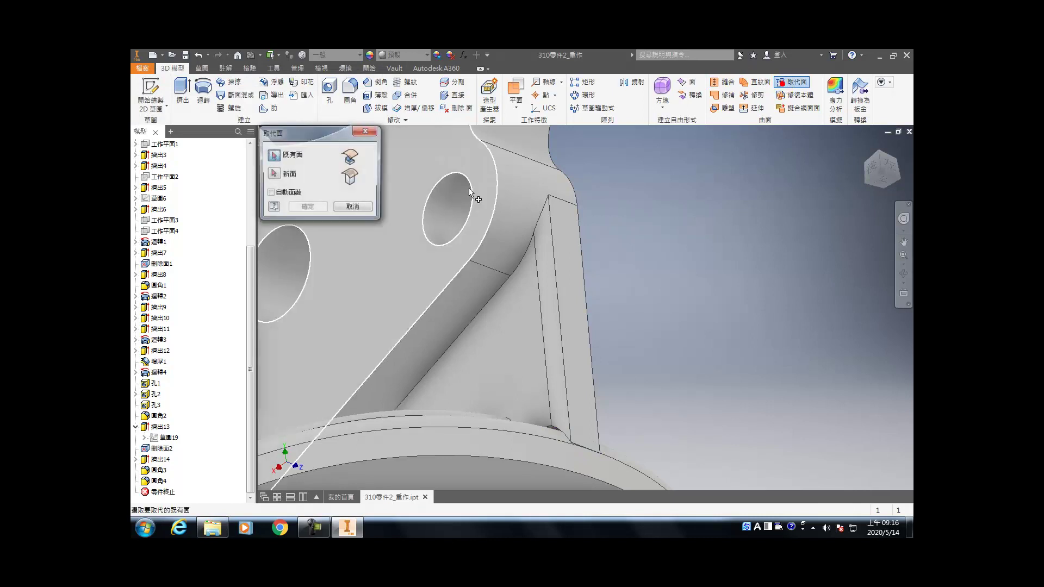
scroll(552, 429, "down", 5)
left_click(552, 423)
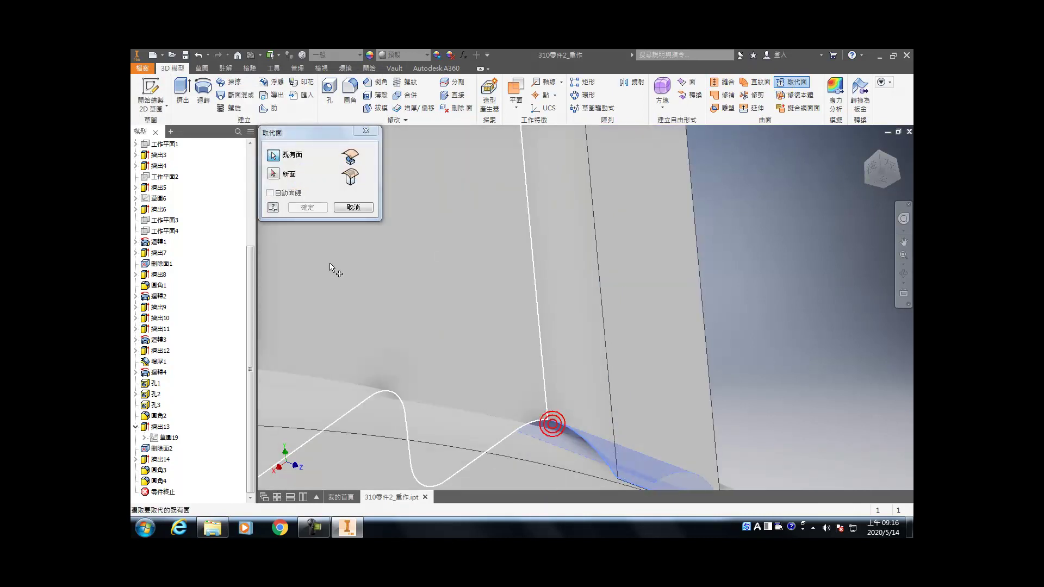
left_click(277, 175)
left_click(531, 432)
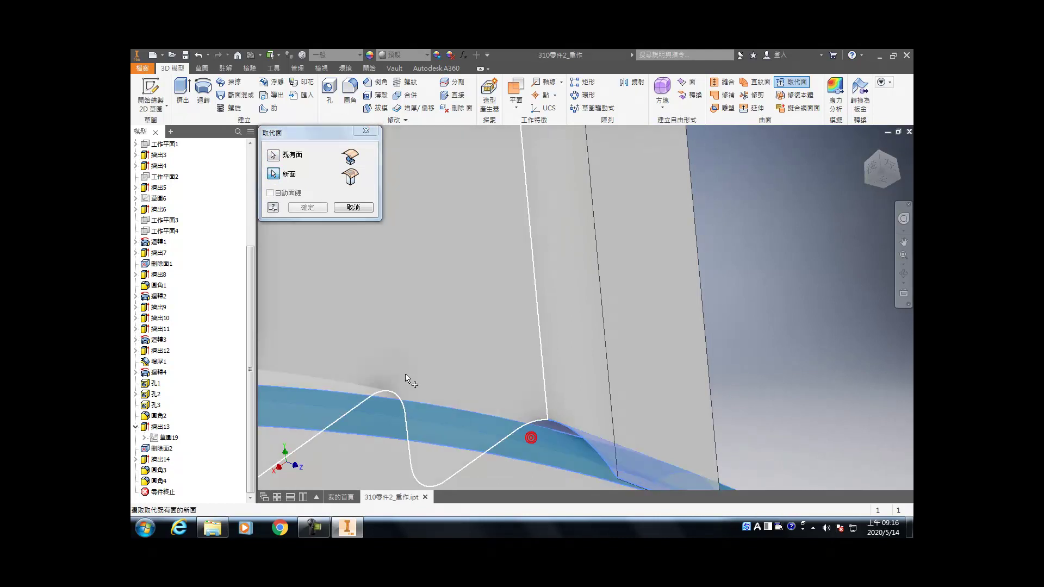
left_click(307, 207)
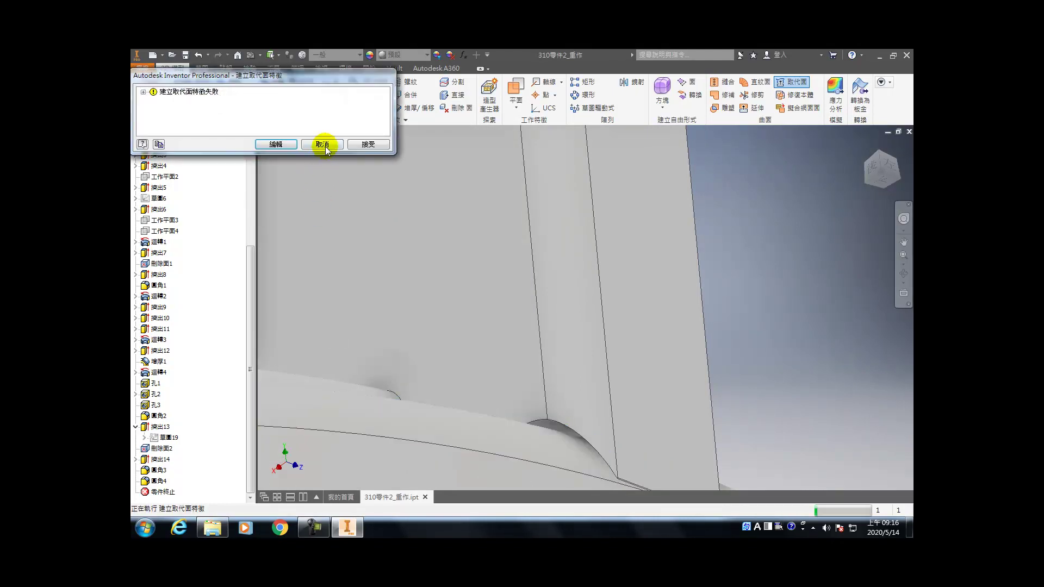
left_click(325, 145)
- Reopen the web's profile sketch and check the junction of the slanted line, corner arc and projected flange edge
scroll(486, 337, "up", 5)
key("F4")
left_click_drag(516, 333, 547, 400)
scroll(531, 446, "down", 5)
scroll(522, 469, "up", 4)
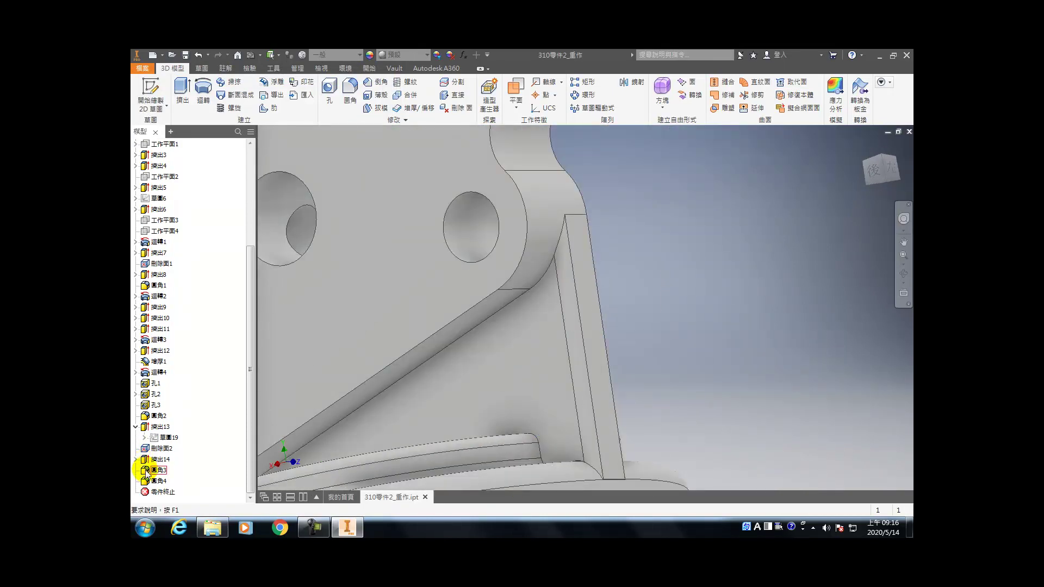
double_click(163, 437)
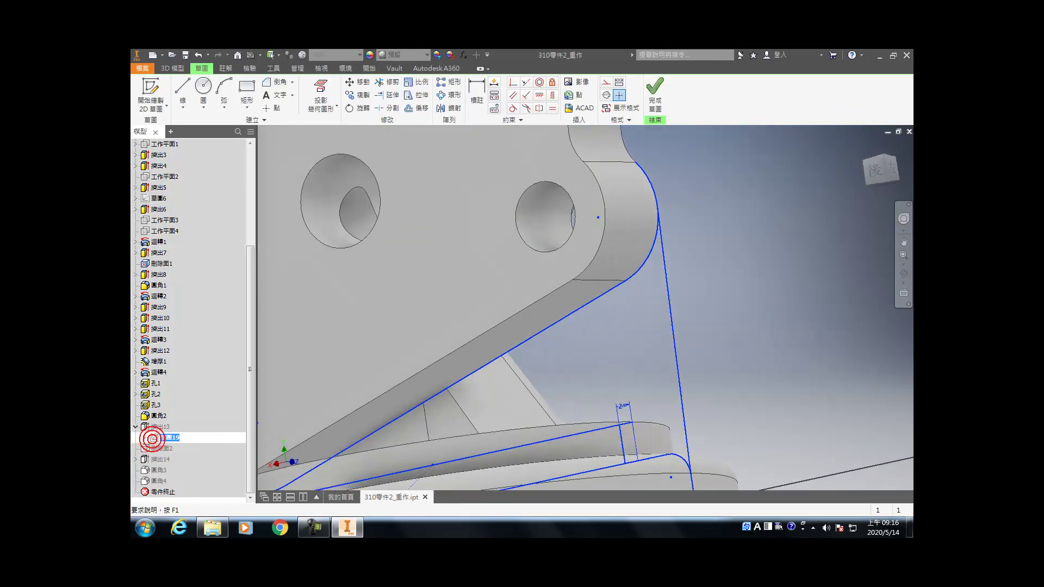
left_click(900, 172)
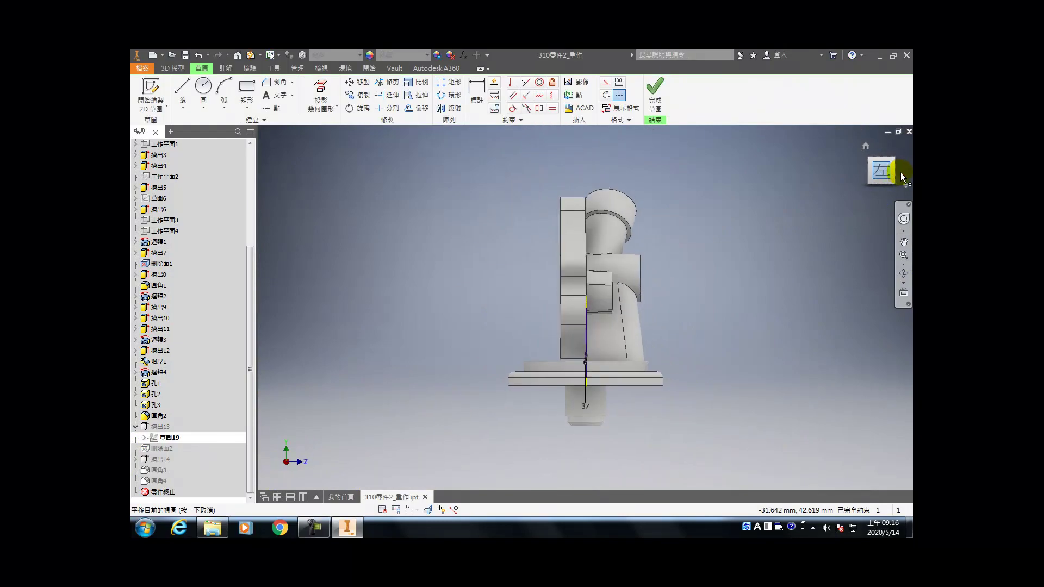
key("Page_Up")
key("F7")
scroll(494, 363, "down", 5)
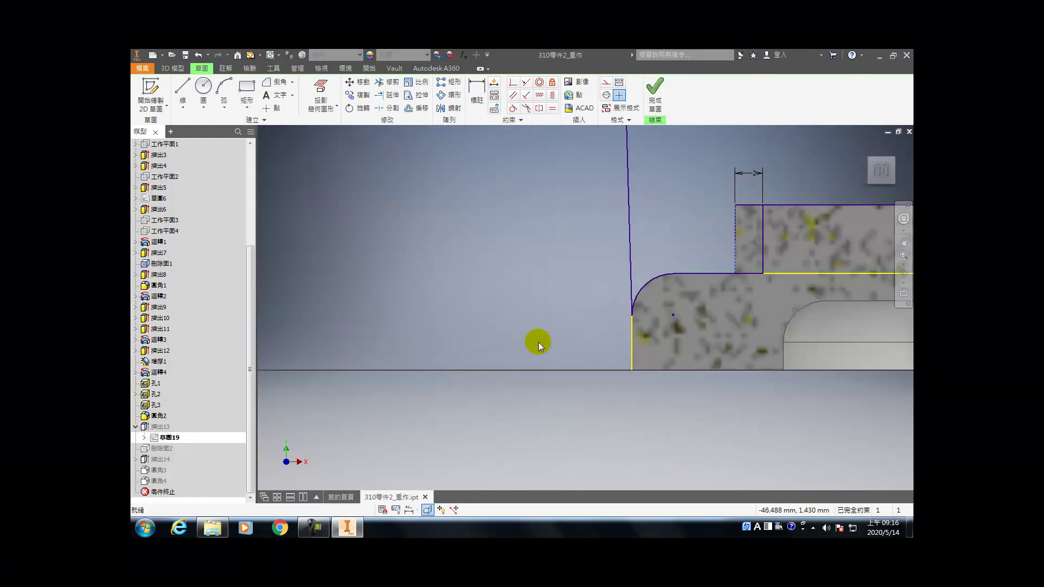
scroll(661, 295, "down", 5)
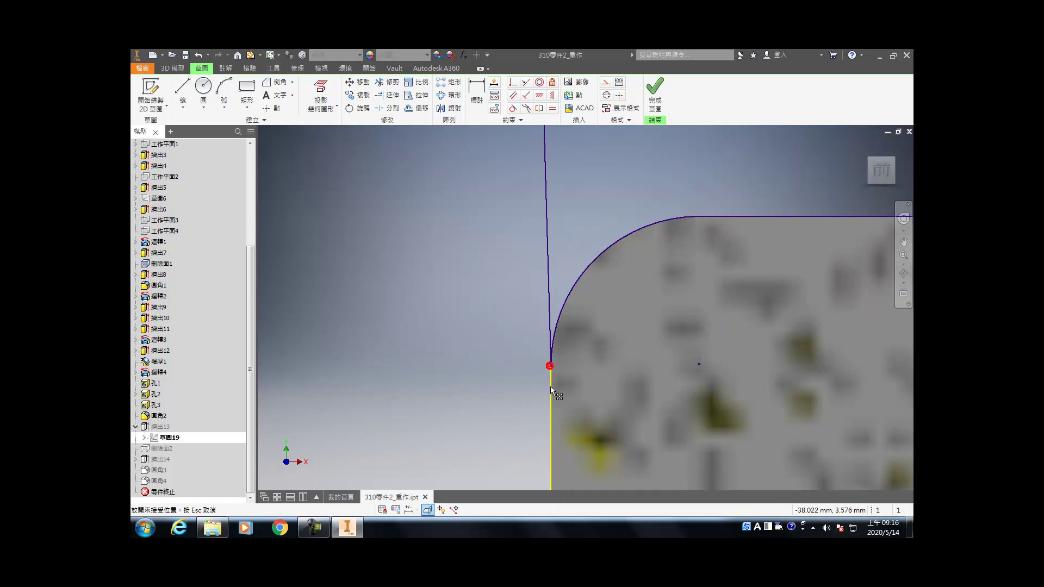
scroll(587, 370, "up", 2)
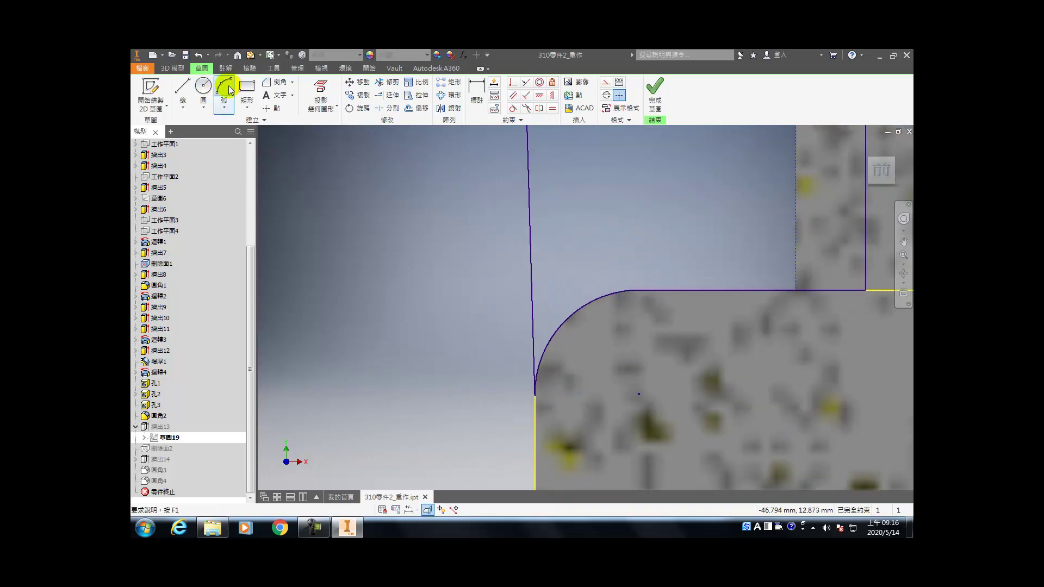
left_click(655, 94)
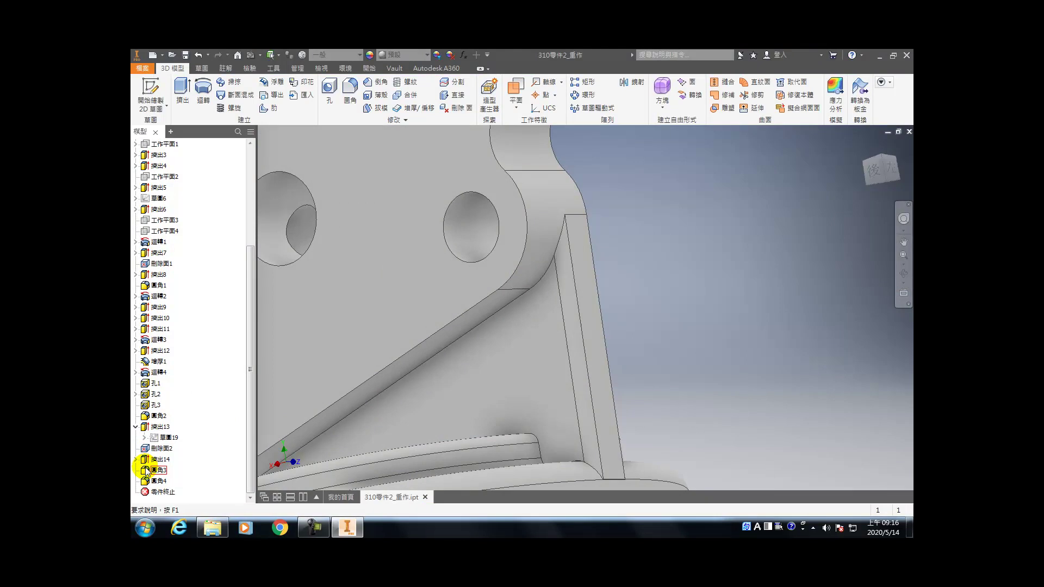
- Delete the flange rim fillet 圓角2 while keeping its dependent sketches and features, and show the whole part
left_click(146, 405)
key("Delete")
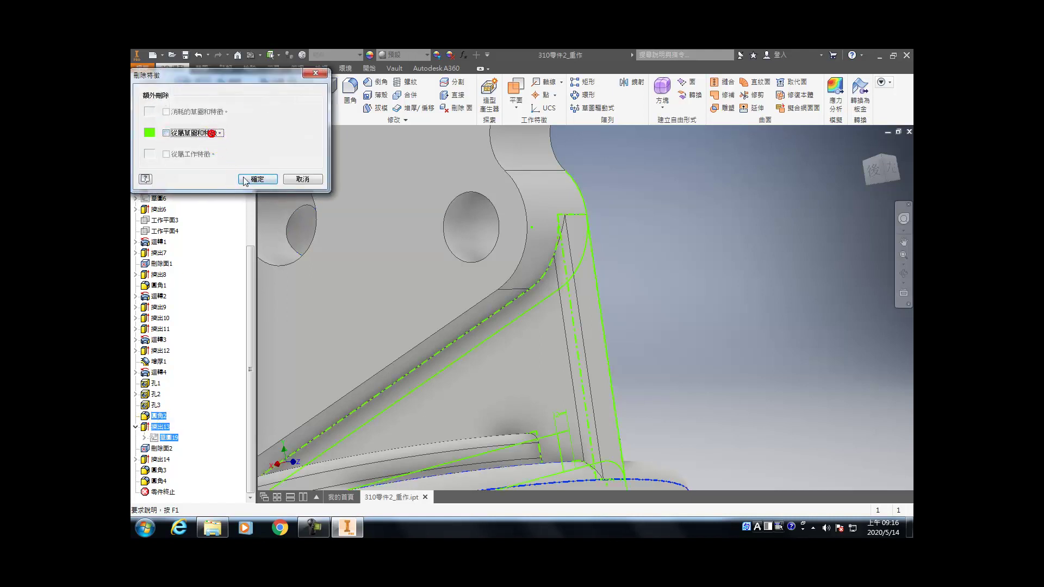
left_click(256, 179)
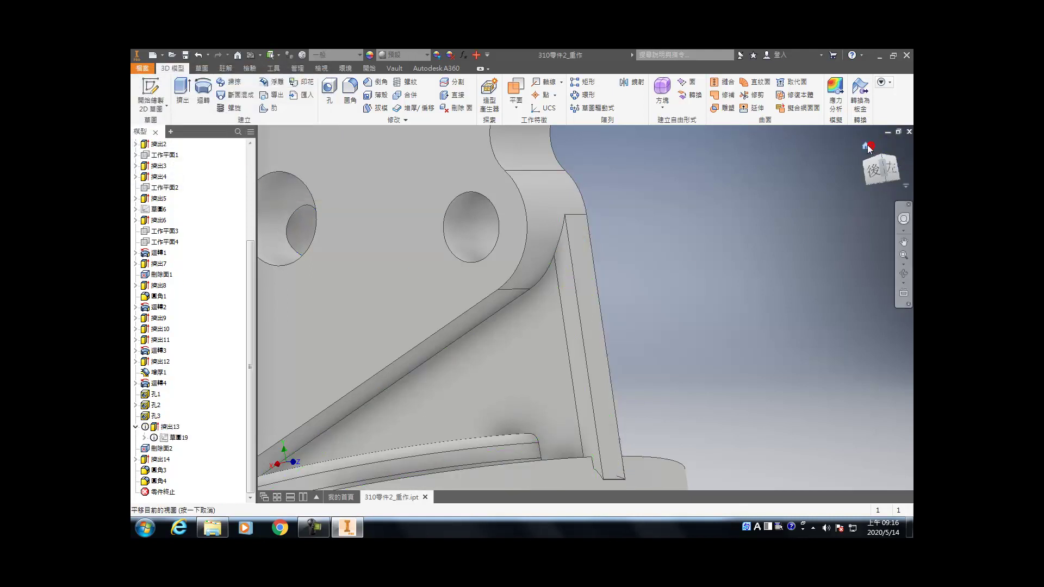
left_click(871, 146)
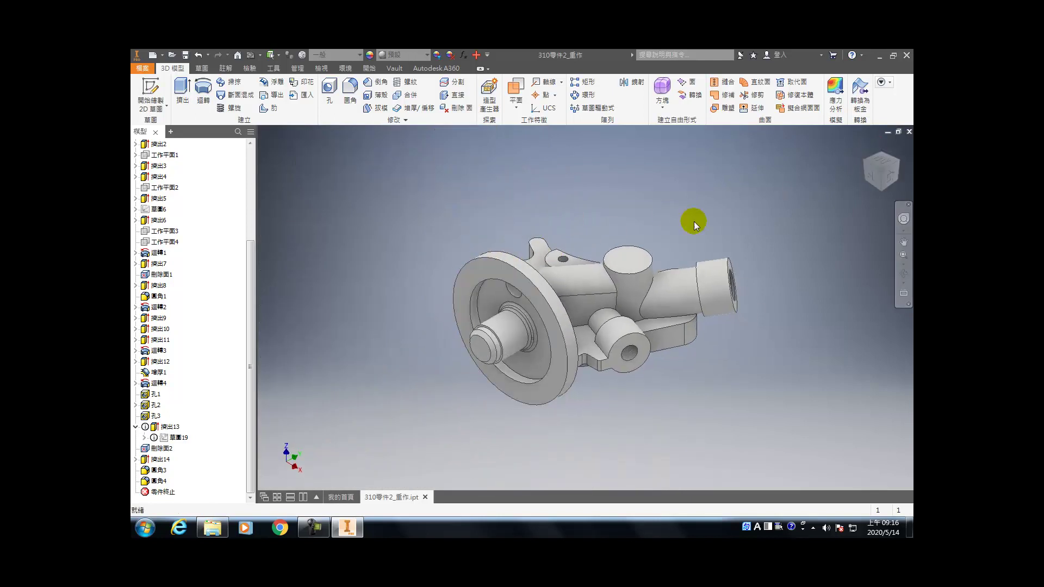
- Reopen the web's profile sketch 草圖19 under 擠出13 and project the flange's vertical face edge at the upper junction
left_click(884, 162)
double_click(163, 437)
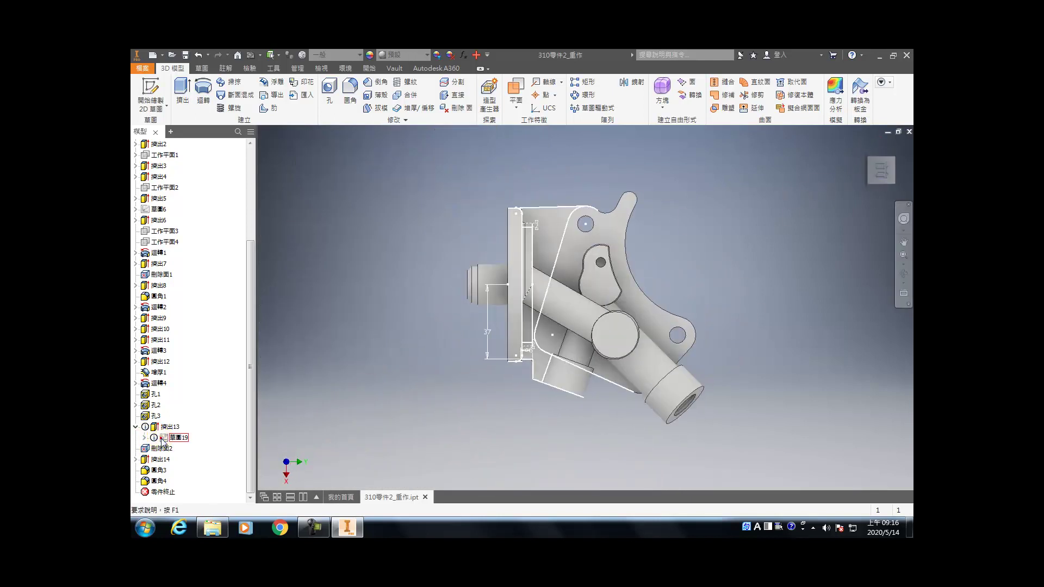
scroll(548, 231, "up", 5)
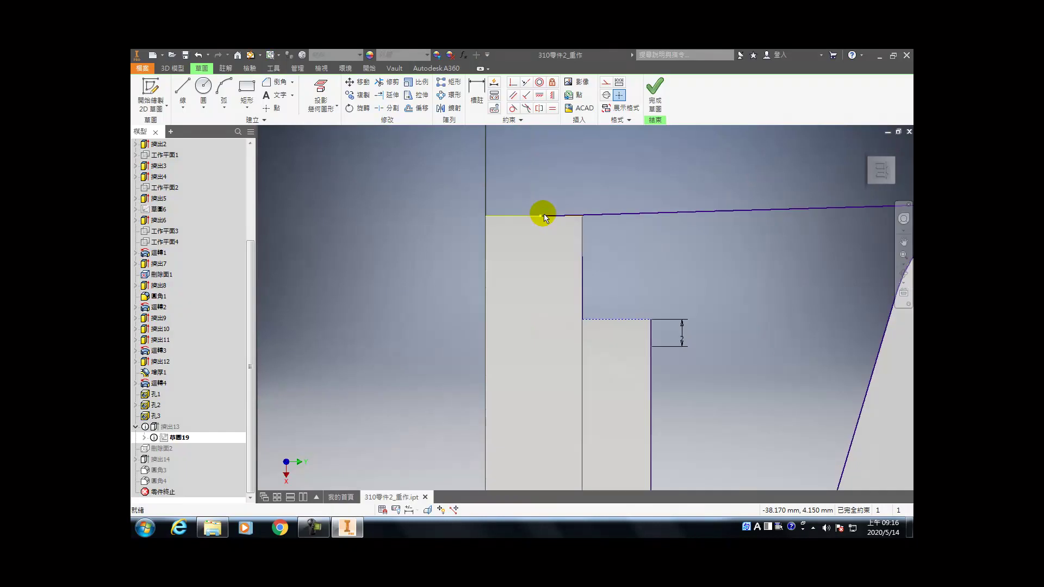
left_click_drag(568, 228, 579, 218)
left_click(570, 232)
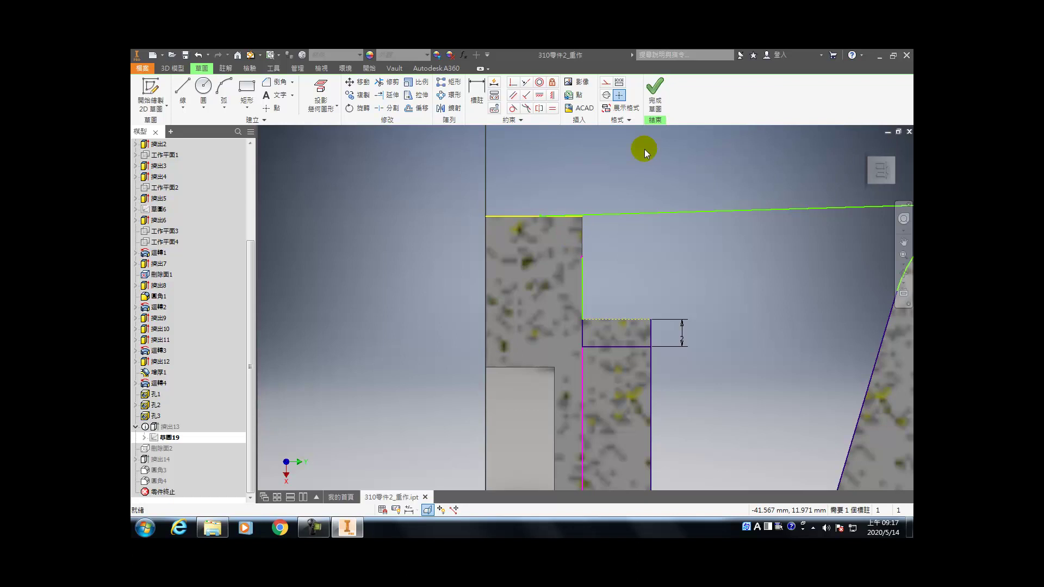
left_click(321, 91)
left_click(582, 226)
key("Escape")
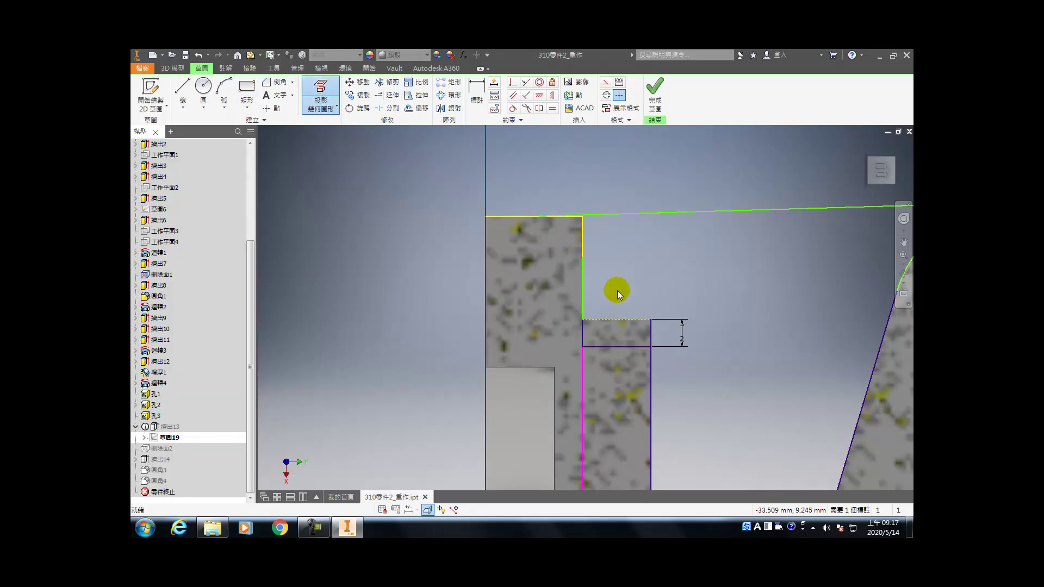
- Delete the overlapping projected edges along the flange's vertical face at the upper step
middle_click_drag(619, 317, 601, 246)
left_click(566, 322)
key("Delete")
left_click(564, 315)
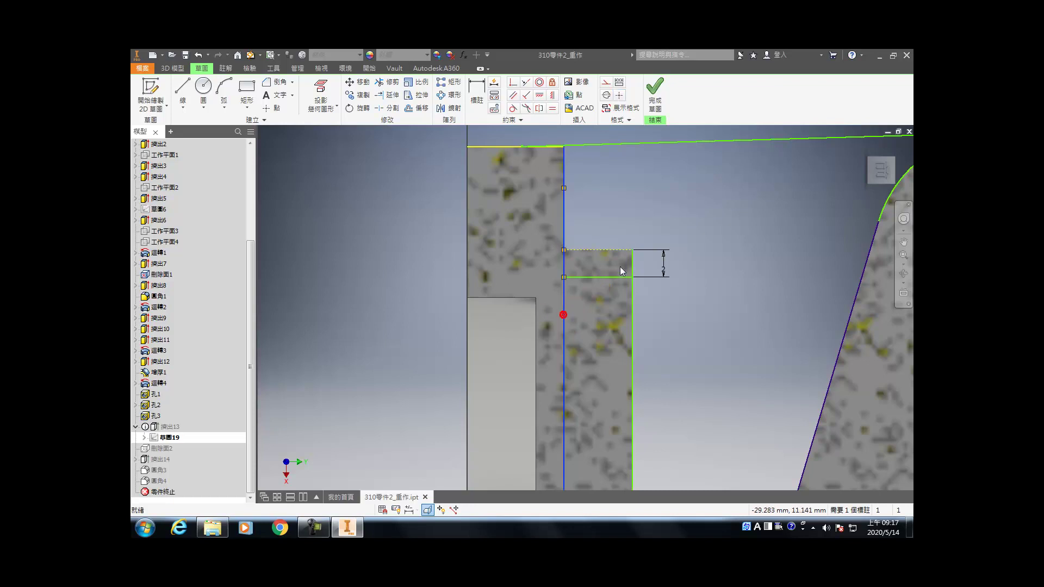
left_click(617, 267)
left_click(564, 304)
key("Delete")
- Examine the short vertical sketch line above the flange step, its upper endpoint and its constraints
scroll(602, 302, "down", 3)
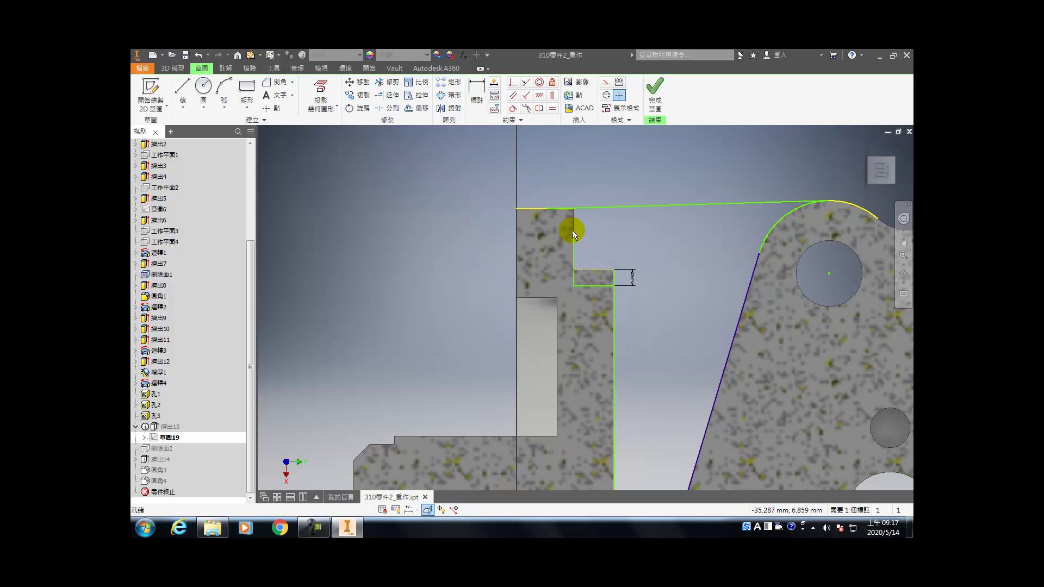
left_click(654, 216)
left_click(574, 233)
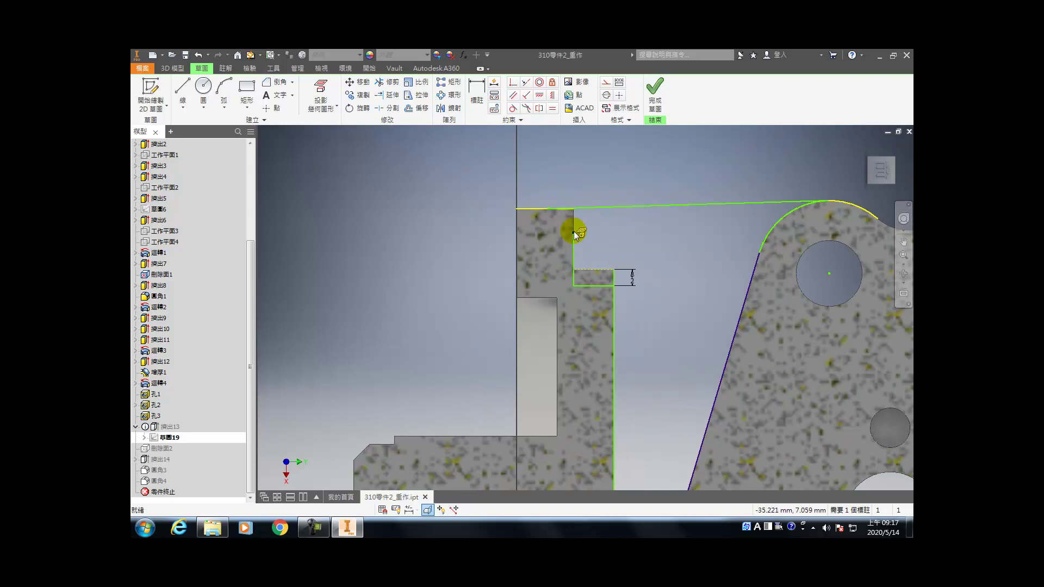
mouse_move(577, 229)
left_mouse_down()
mouse_move(528, 229)
mouse_move(569, 231)
left_mouse_up()
left_click(574, 232)
scroll(587, 241, "up", 5)
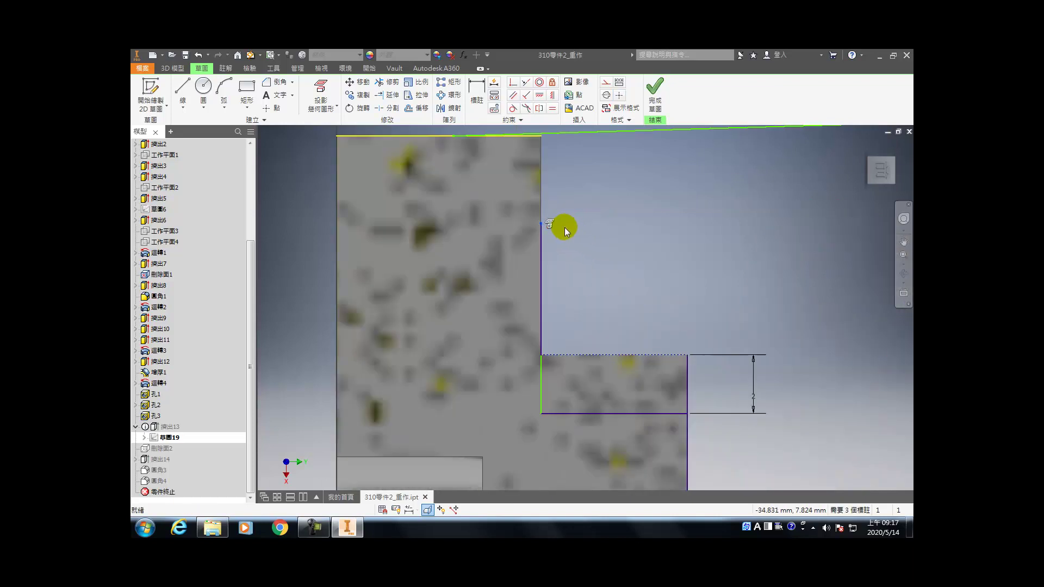
left_click(564, 232)
scroll(560, 230, "down", 3)
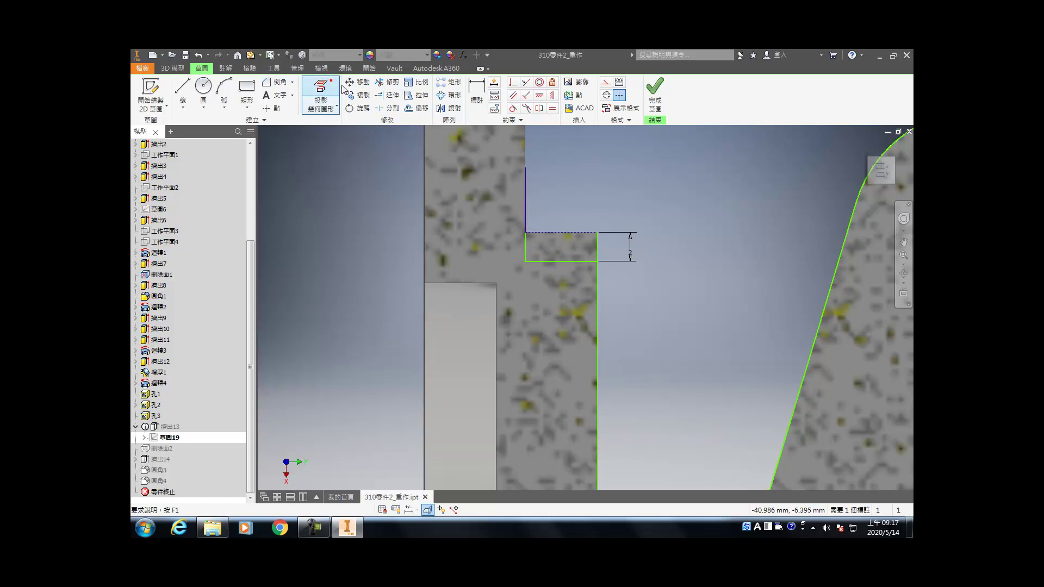
- Project the flange's full vertical face edge and its lower rim edge into the web's profile sketch
left_click(321, 97)
left_click(522, 223)
middle_click_drag(618, 296, 657, 213)
scroll(656, 213, "down", 7)
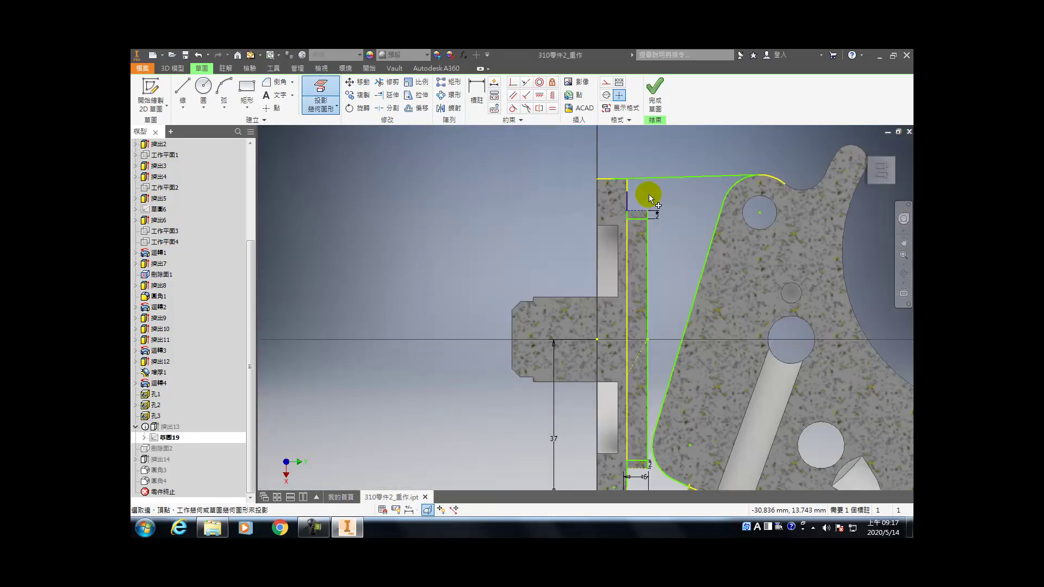
scroll(631, 380, "up", 8)
left_click(631, 377)
key("Escape")
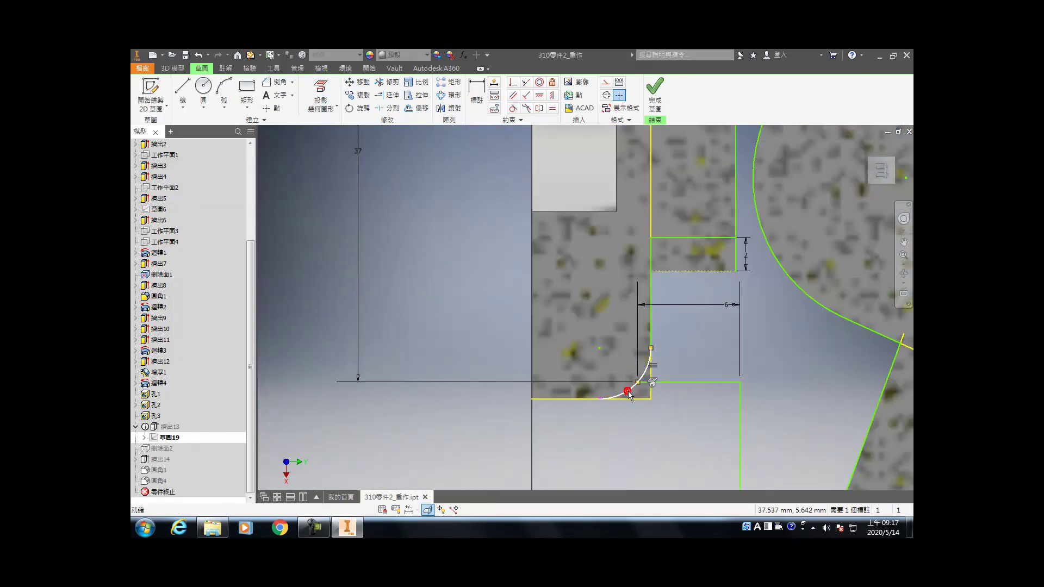
- Draw a vertical line along the flange face from the lower arc's upper end down to the horizontal profile line
scroll(653, 352, "up", 5)
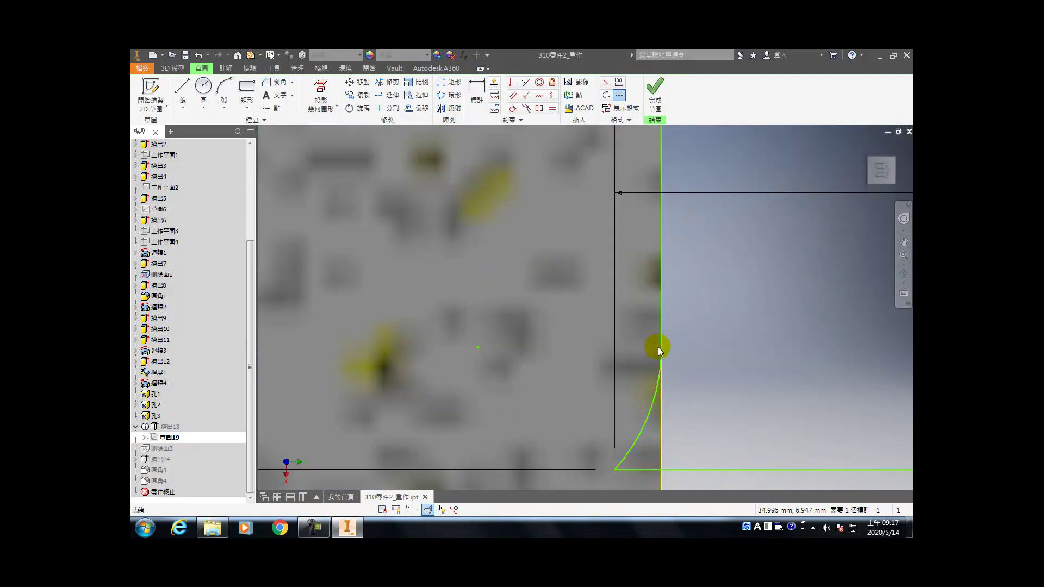
left_click(651, 347)
middle_click_drag(671, 373, 639, 260)
scroll(639, 261, "down", 2)
left_click(634, 247)
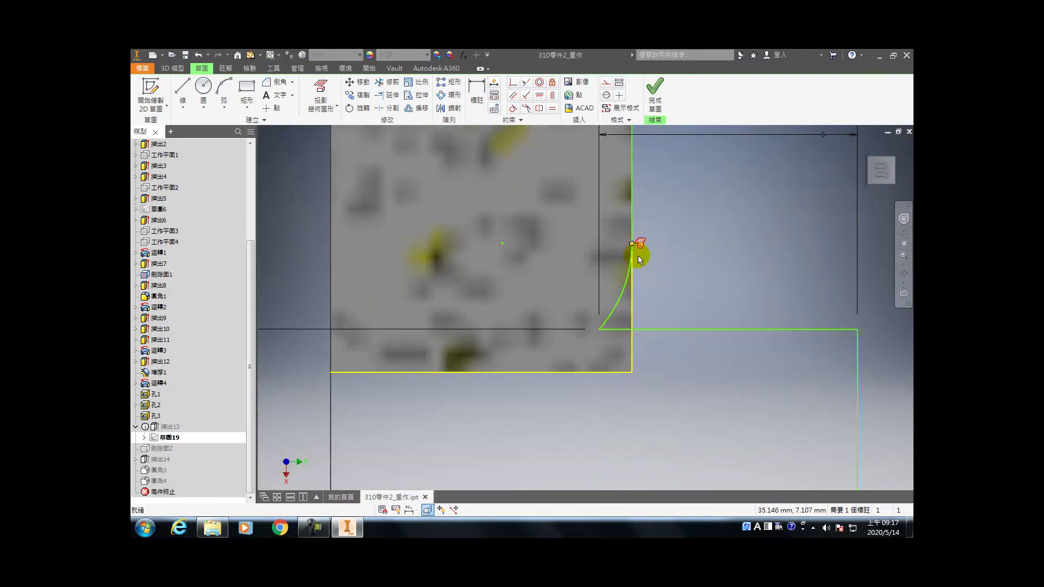
key("l")
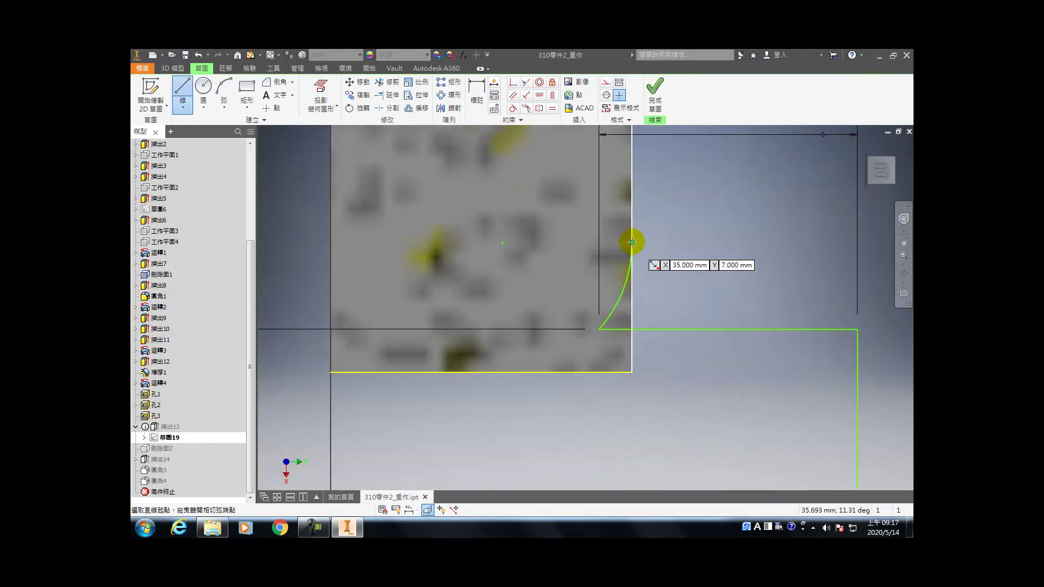
left_click(631, 328)
key("Escape")
- Trim away the lower junction's arc and the horizontal line's overhang inside the flange
key("x")
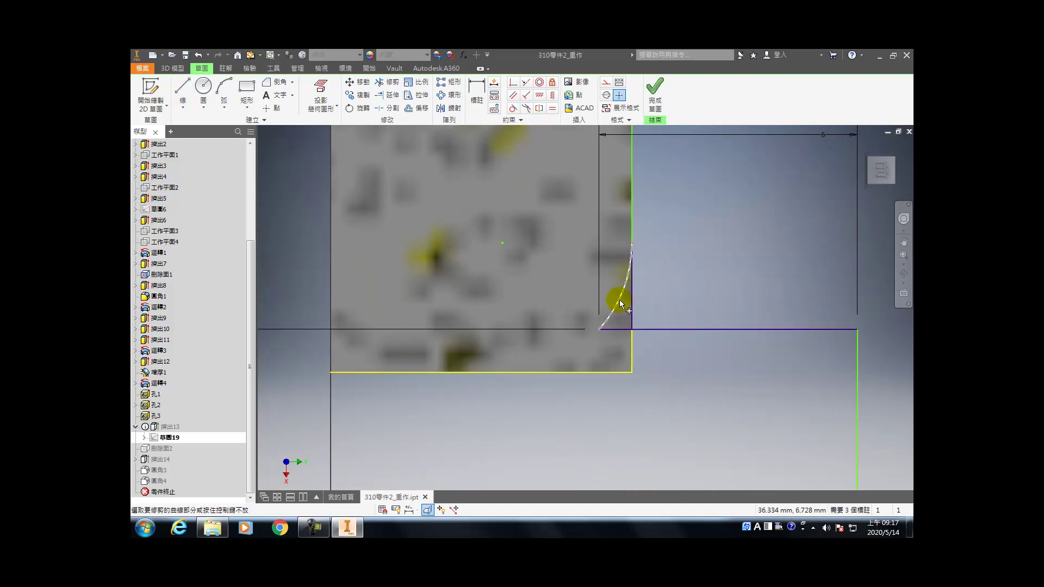
left_click(621, 302)
key("Escape")
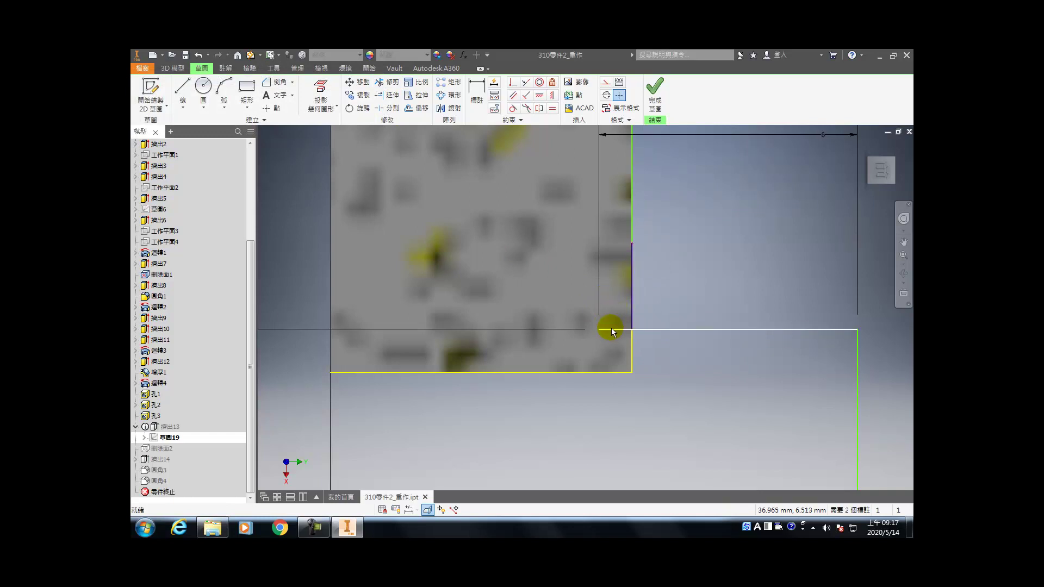
key("x")
left_click(611, 329)
- Make the short vertical line at the upper flange step collinear with the projected flange face edge
scroll(626, 359, "up", 4)
middle_click_drag(619, 262, 628, 348)
scroll(624, 355, "up", 4)
scroll(628, 347, "up", 1)
middle_click_drag(622, 282, 623, 337)
middle_click_drag(609, 288, 606, 428)
middle_click_drag(603, 291, 582, 424)
scroll(599, 288, "up", 4)
key("Escape")
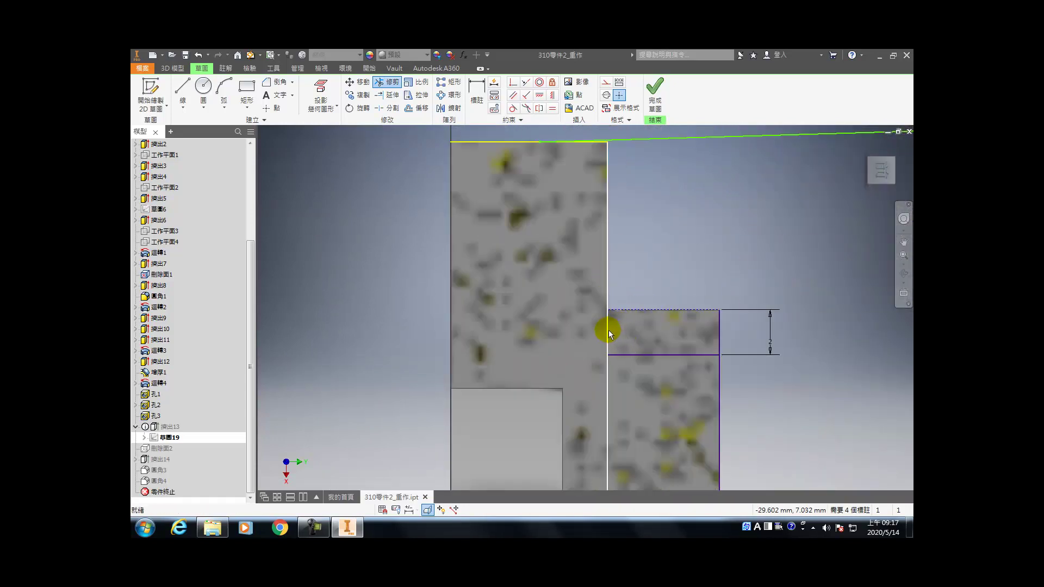
left_click(526, 82)
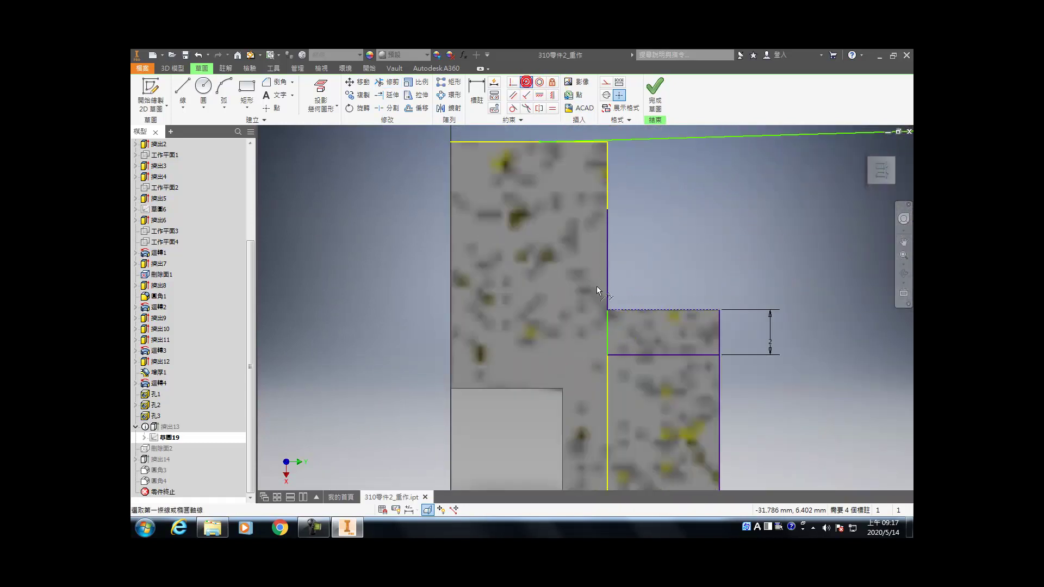
left_click(607, 322)
left_click(607, 322)
key("Escape")
mouse_move(624, 268)
middle_mouse_down()
mouse_move(617, 370)
mouse_move(612, 364)
middle_mouse_up()
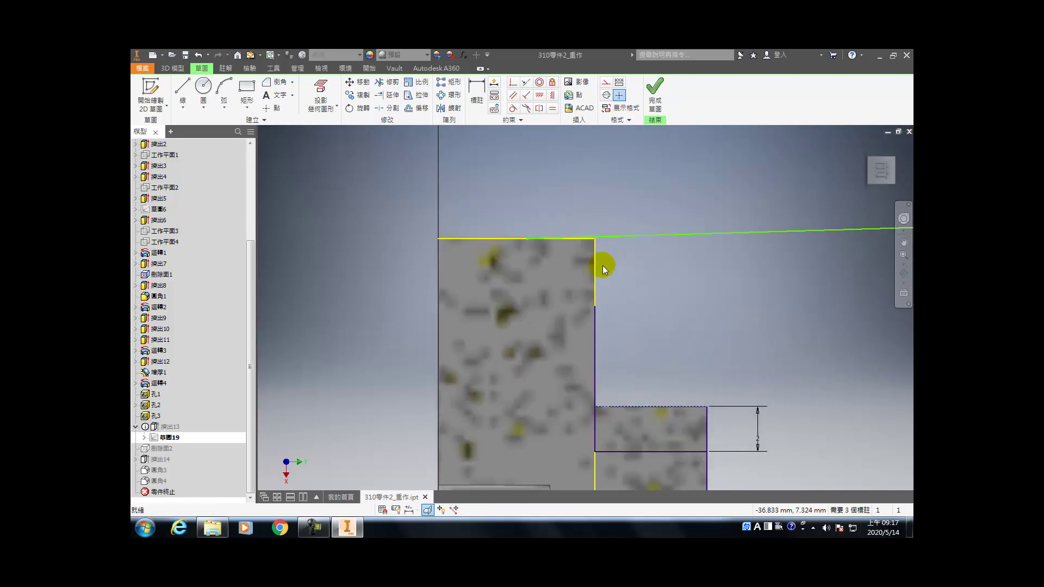
- Extend the upper profile with a vertical line to the flange corner and a horizontal line about 3 mm long to the slanted line's end
key("l")
left_click(594, 305)
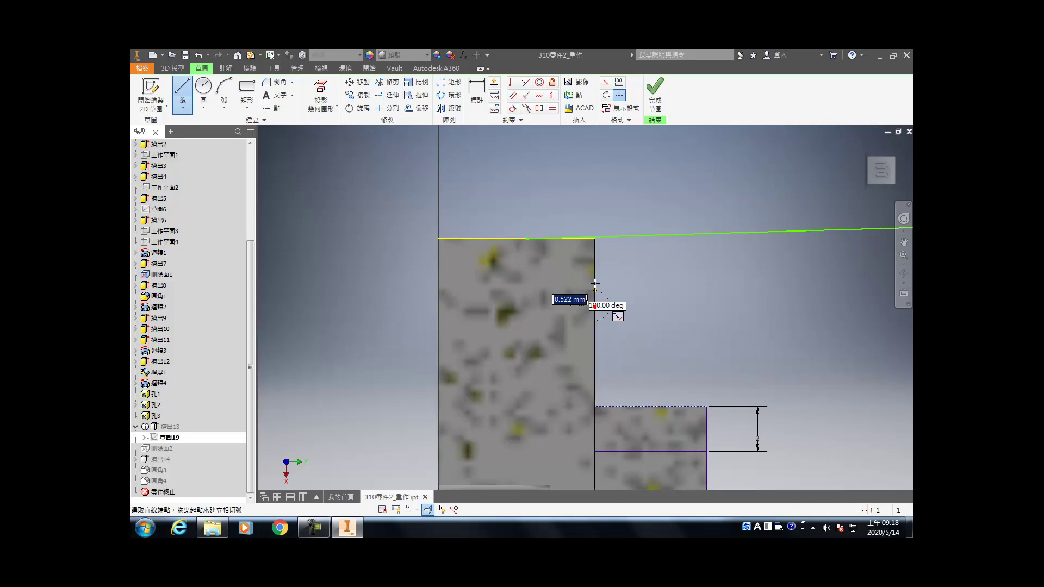
left_click(595, 238)
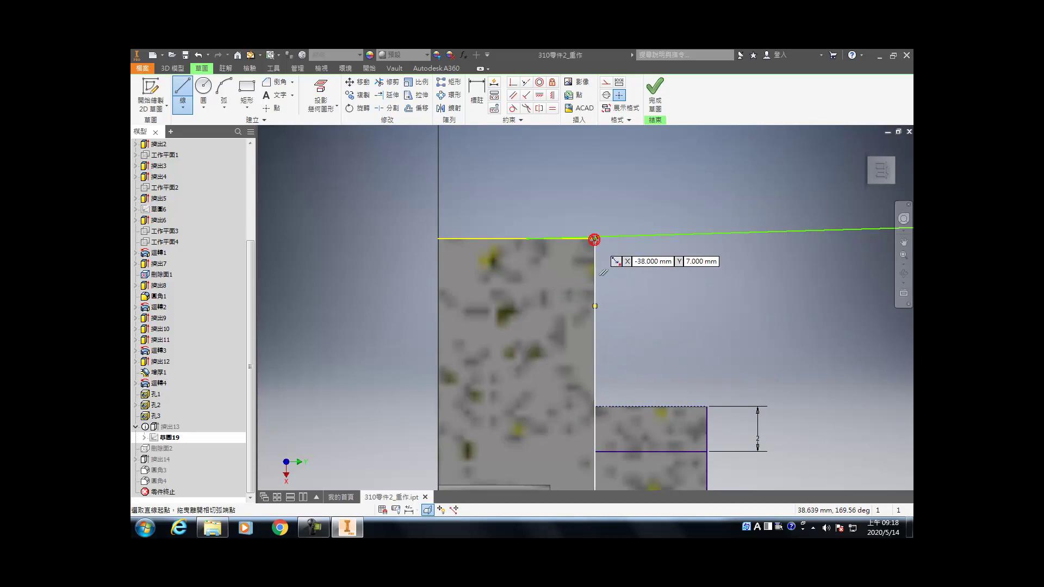
left_click(595, 238)
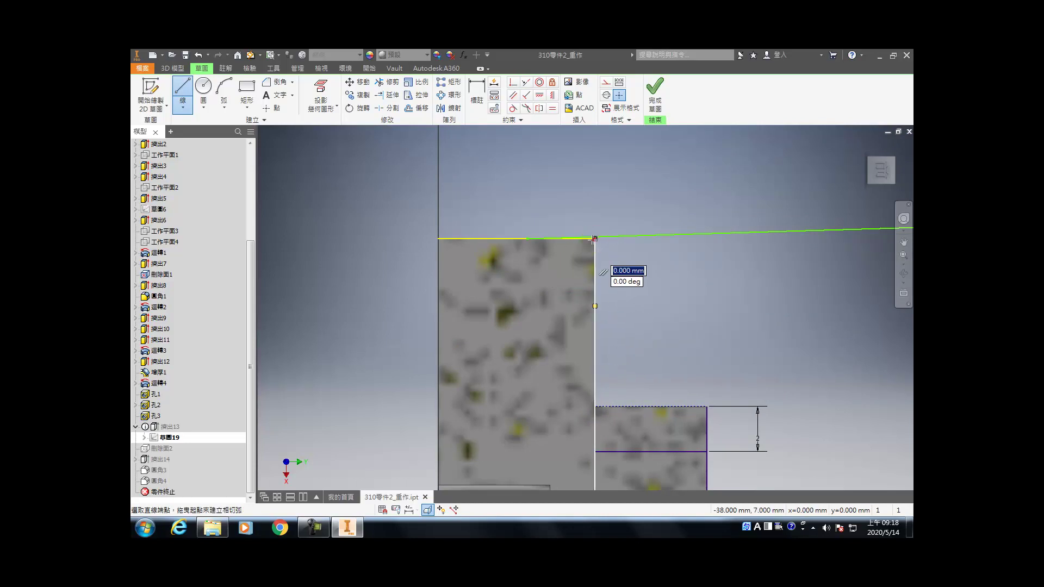
left_click(527, 239)
key("Escape")
- Try to make the slanted top line tangent to the lug's arc
scroll(625, 272, "down", 4)
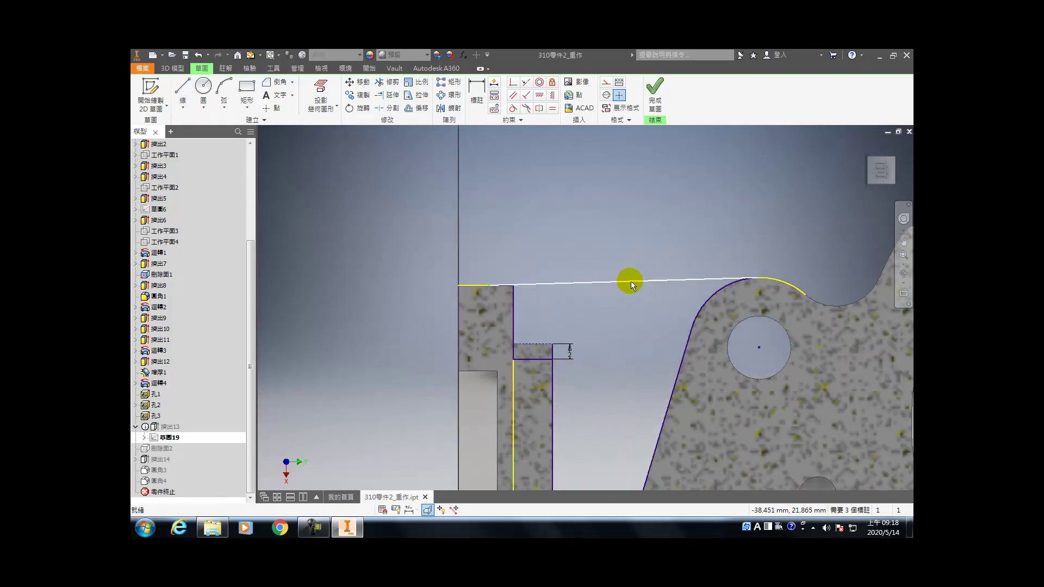
left_click(513, 109)
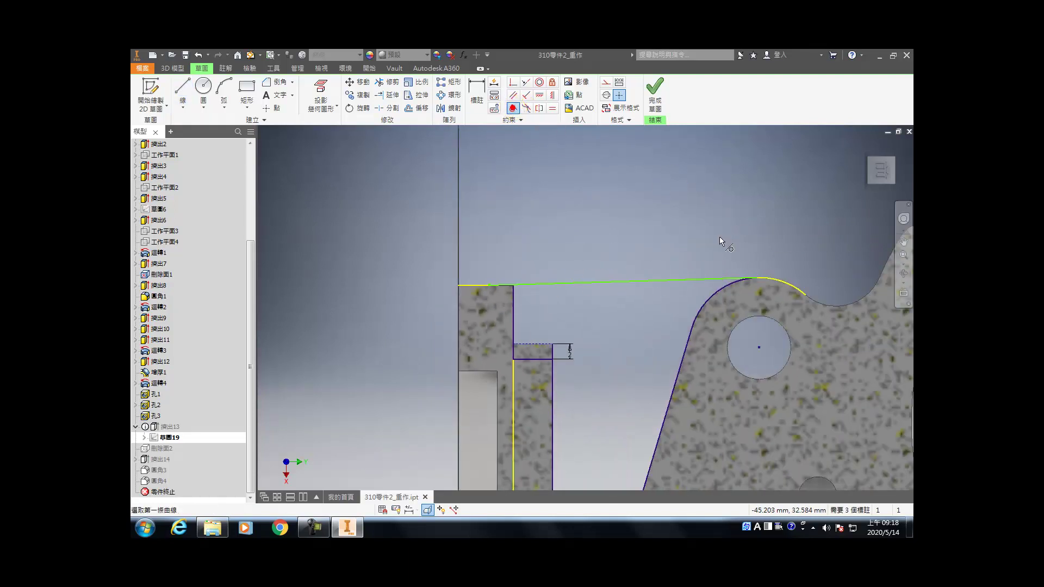
left_click(715, 278)
left_click(768, 280)
key("Escape")
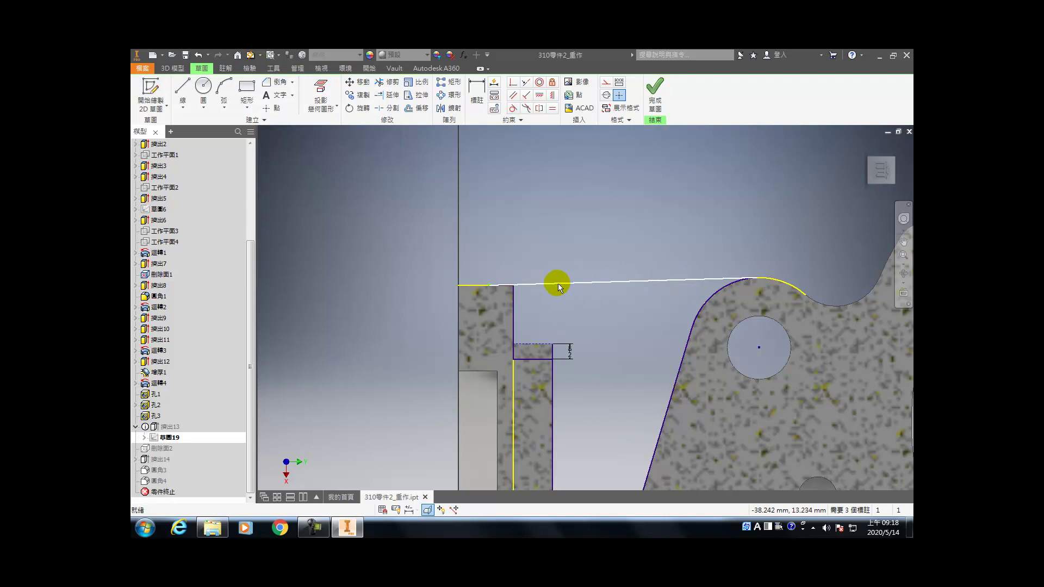
- Remove the slanted top line and the short horizontal line along the flange's upper rim
left_click(503, 284)
left_click(530, 284)
key("Delete")
key("x")
left_click(505, 284)
key("Escape")
mouse_move(488, 285)
left_mouse_down()
mouse_move(488, 236)
mouse_move(492, 269)
left_mouse_up()
left_click(489, 285)
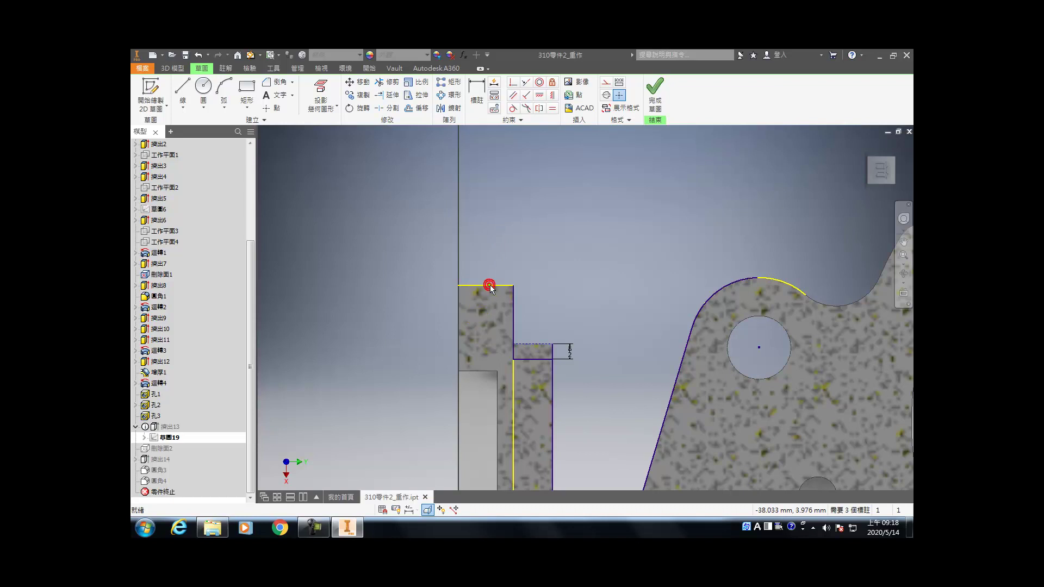
- Try to draw a horizontal line about 27.4 mm long from the flange's upper corner to the lug's arc
left_click(187, 84)
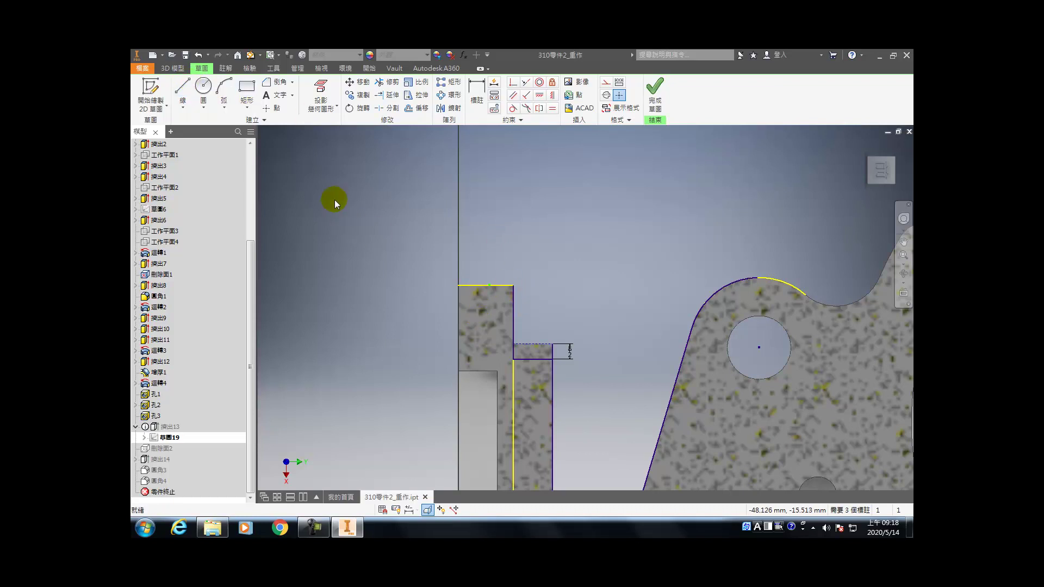
left_click(513, 285)
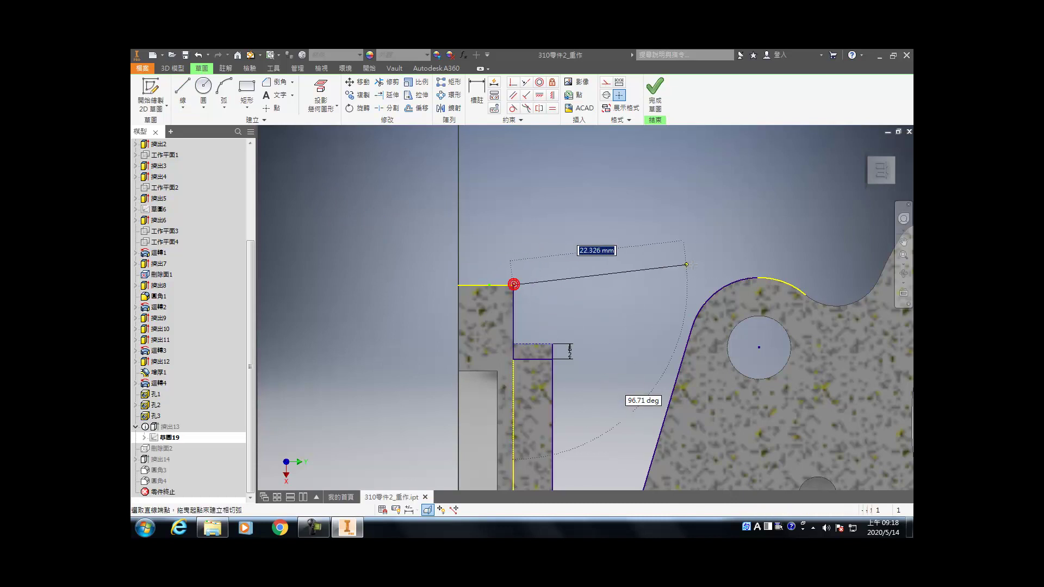
left_click(728, 284)
key("Escape")
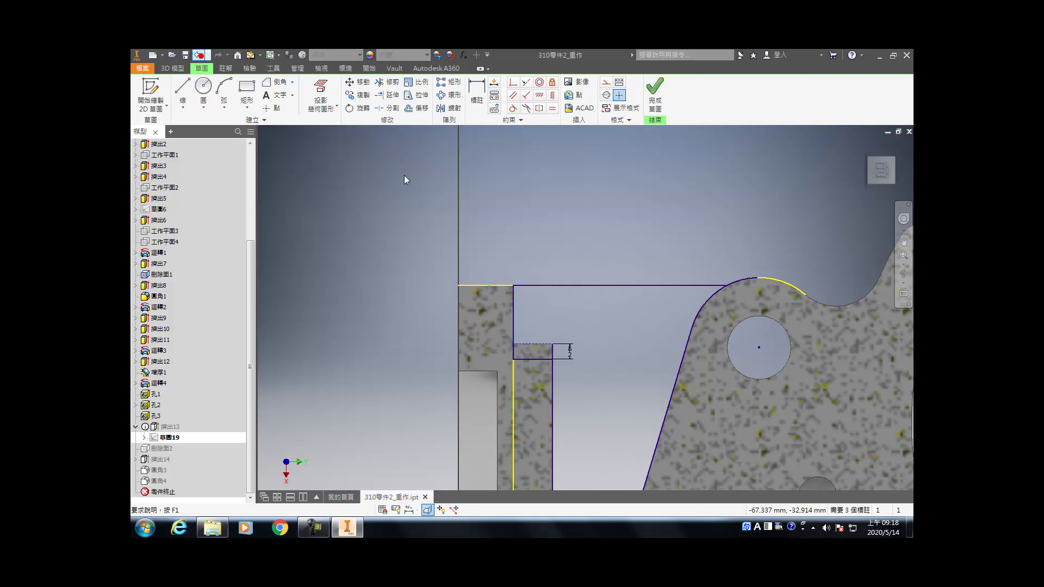
- Draw a slanted line about 31.7 mm long from the flange's upper corner to the lug's arc
key("l")
left_click(512, 285)
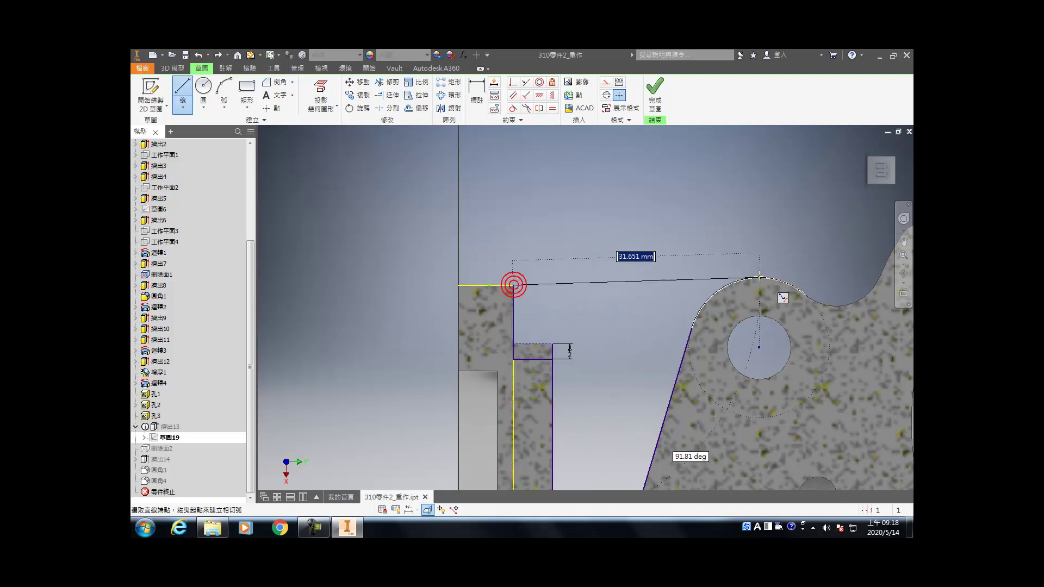
left_click(752, 280)
scroll(751, 279, "down", 5)
left_click(740, 270)
scroll(676, 205, "up", 5)
middle_click_drag(631, 230, 824, 175)
key("Escape")
middle_click_drag(576, 137, 522, 251)
- Apply a tangent constraint between the new slanted line and the lug's arc
left_click(513, 108)
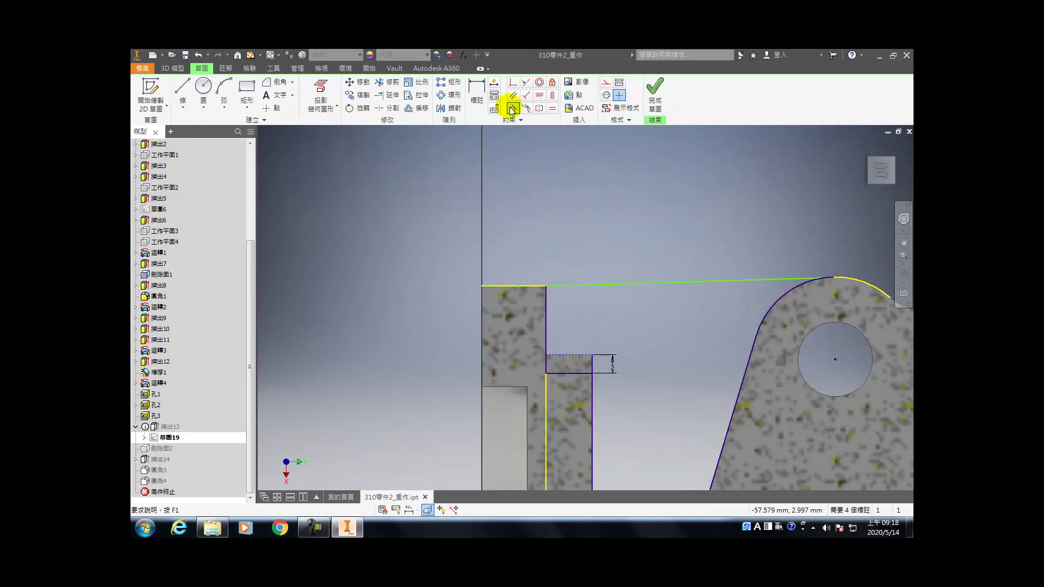
left_click(553, 284)
left_click(540, 284)
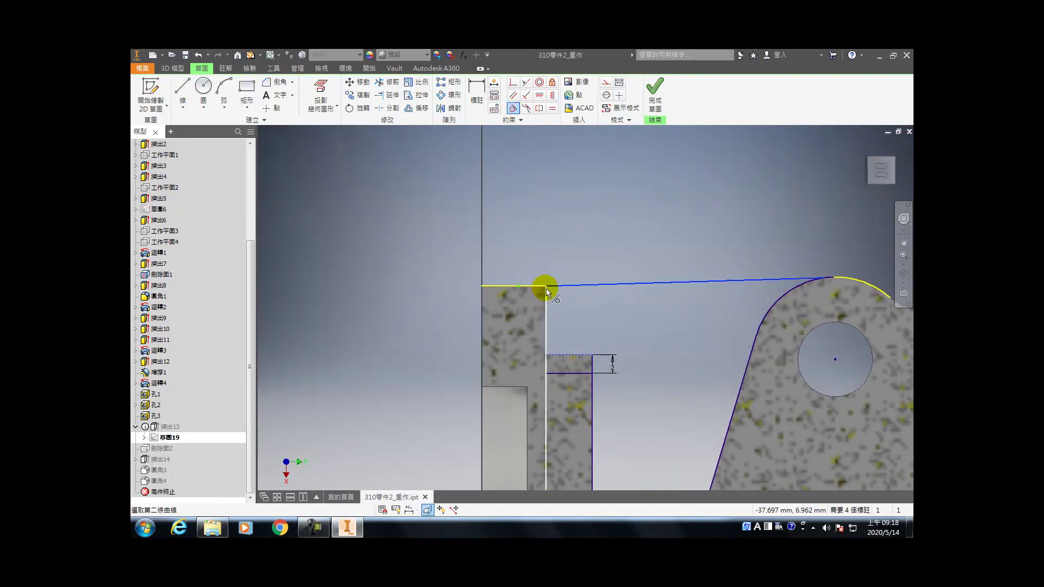
left_click(804, 286)
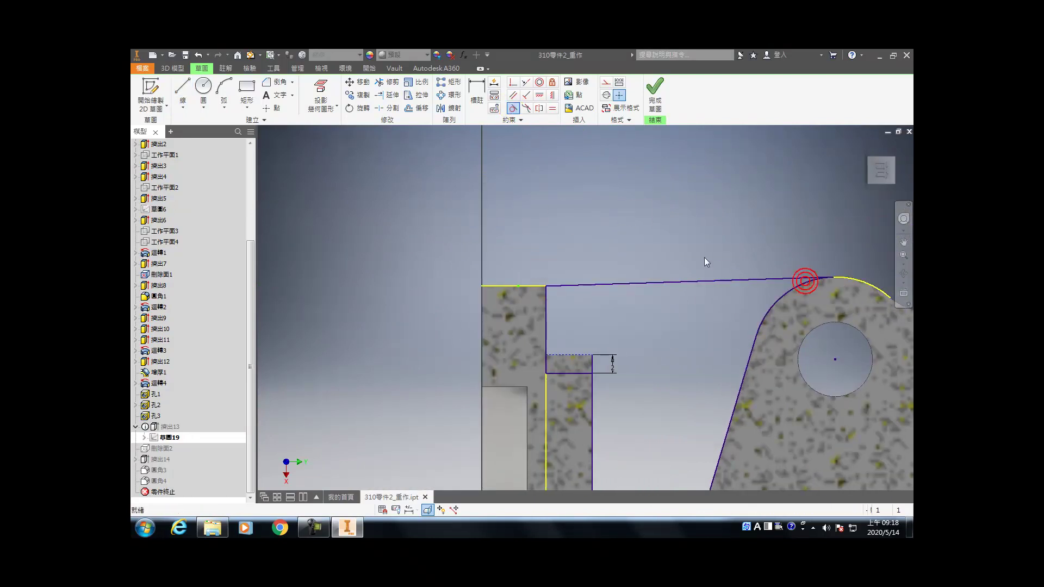
scroll(674, 235, "down", 1)
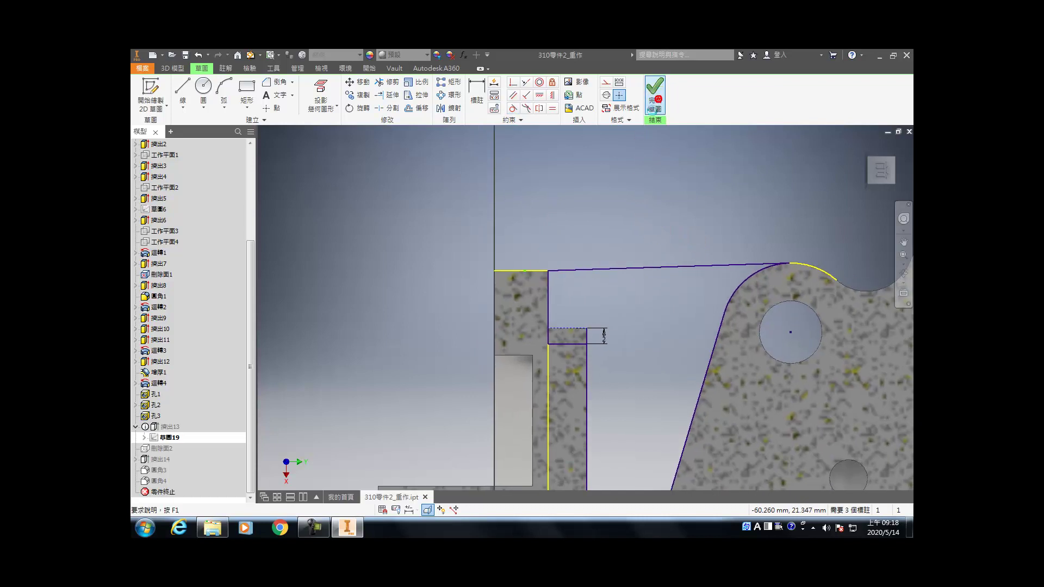
- Finish the web's profile sketch, accept the reported problem, and turn the part to show the web from behind the flange
left_click(655, 101)
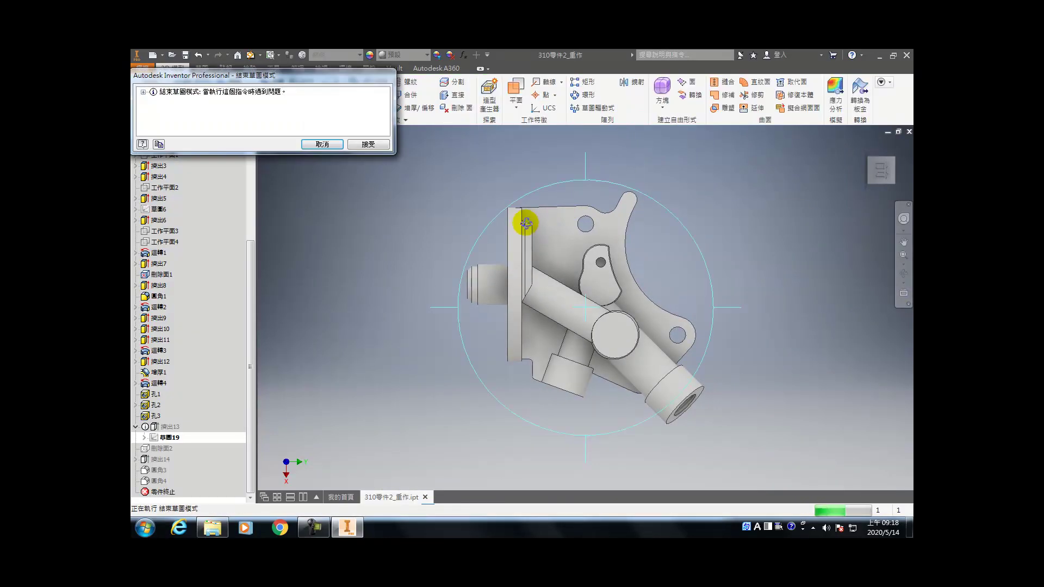
left_click(364, 144)
left_click_drag(571, 224, 342, 317)
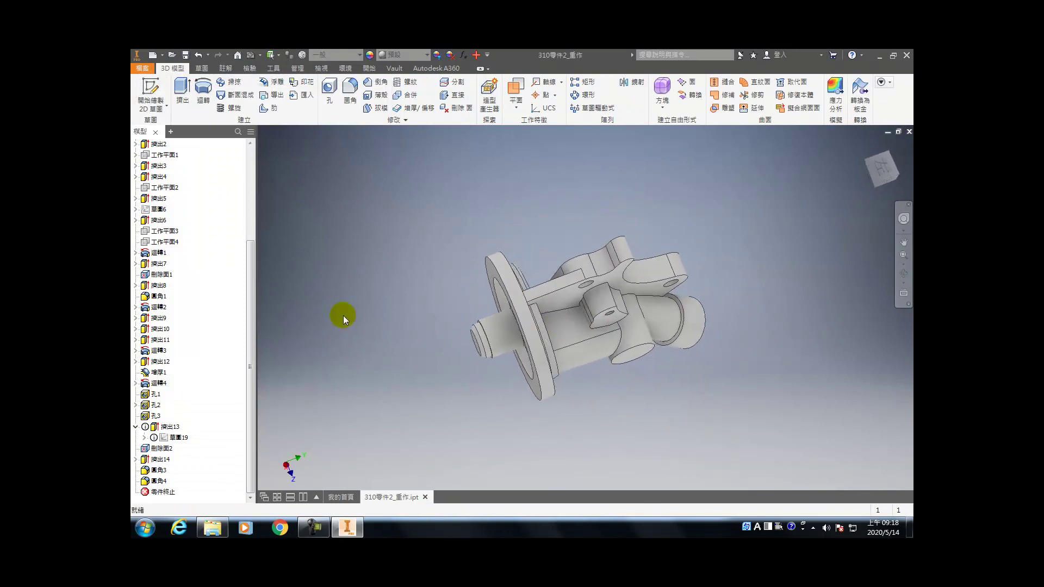
- Open the web extrusion's settings, inspect its profile preview where it meets the flange, and cancel without changing the feature
double_click(165, 427)
middle_click_drag(516, 305, 531, 277, "shift")
scroll(481, 305, "down", 5)
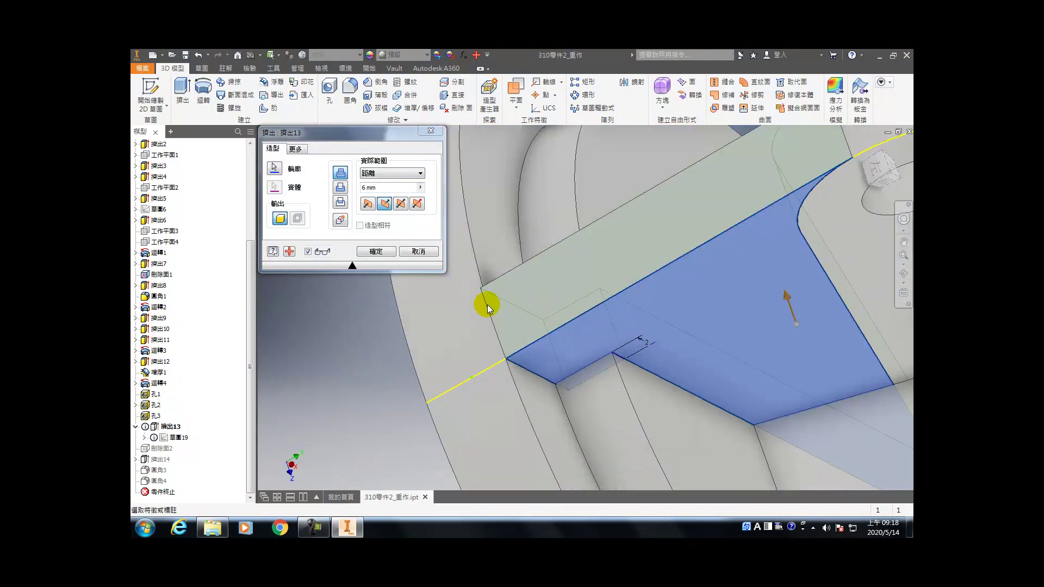
scroll(490, 308, "down", 3)
key("F4")
left_click_drag(511, 284, 552, 298)
scroll(552, 283, "up", 3)
middle_click_drag(536, 247, 521, 232)
scroll(520, 231, "up", 1)
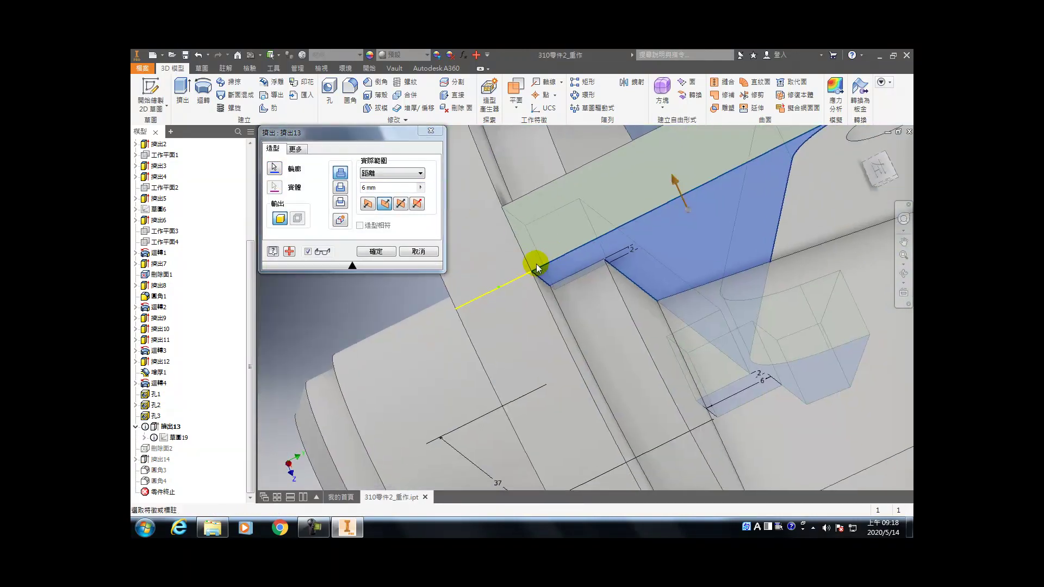
left_click(407, 253)
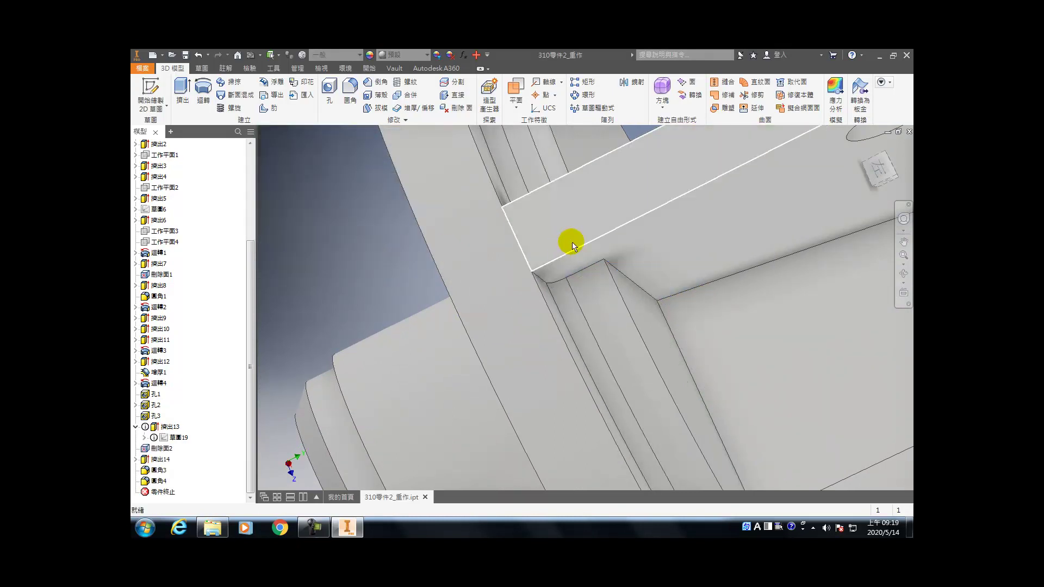
- Reopen the web's profile sketch and hide all constraint symbols around the corner above the flange
double_click(175, 437)
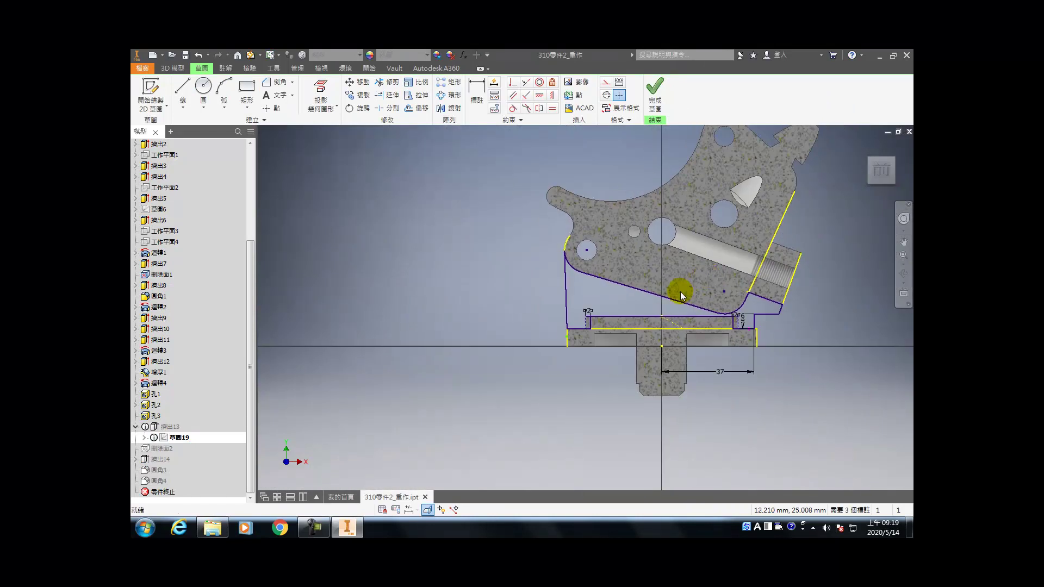
scroll(774, 348, "down", 4)
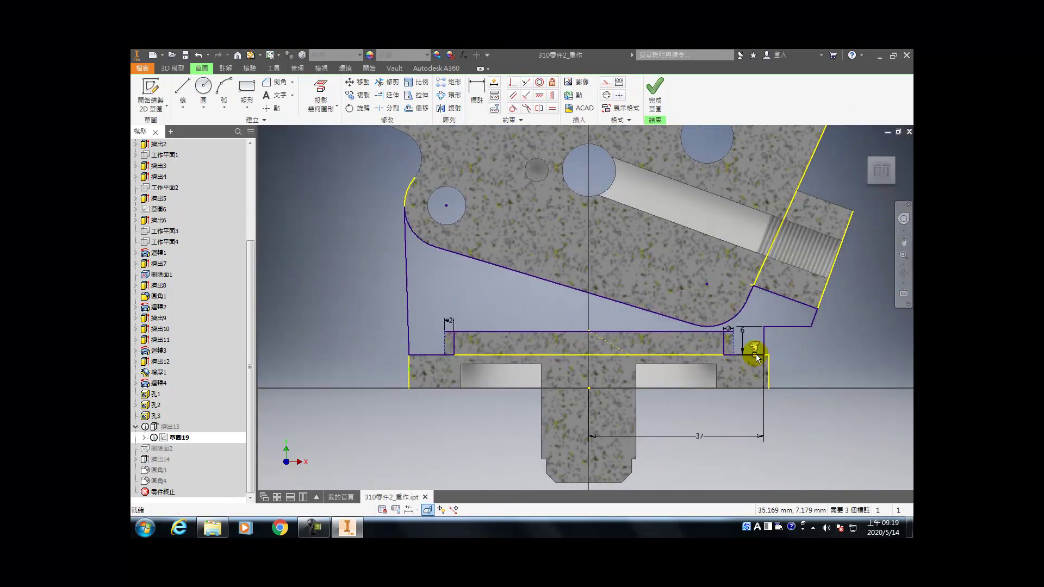
scroll(758, 355, "down", 5)
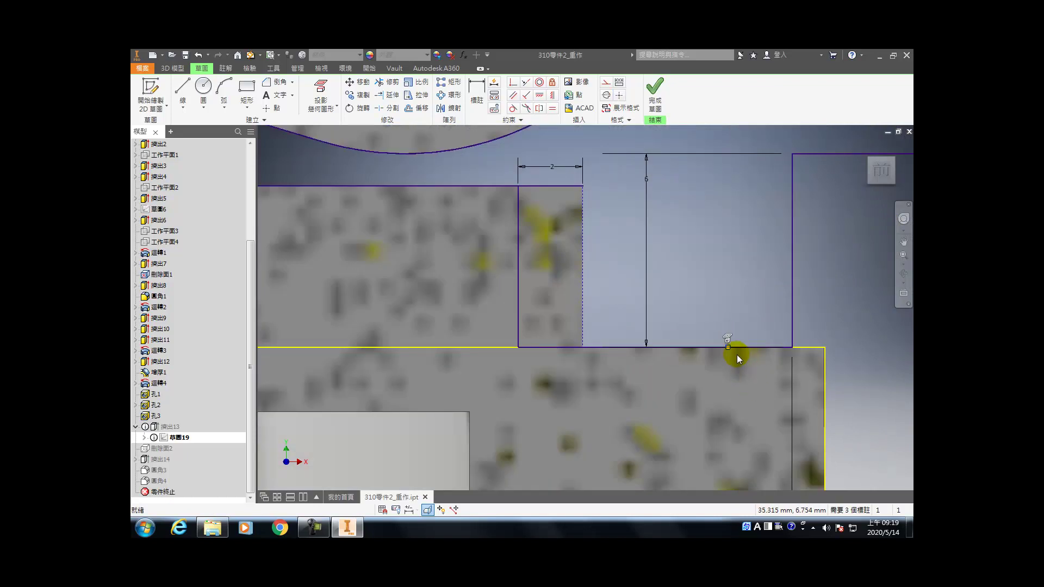
right_click(728, 347)
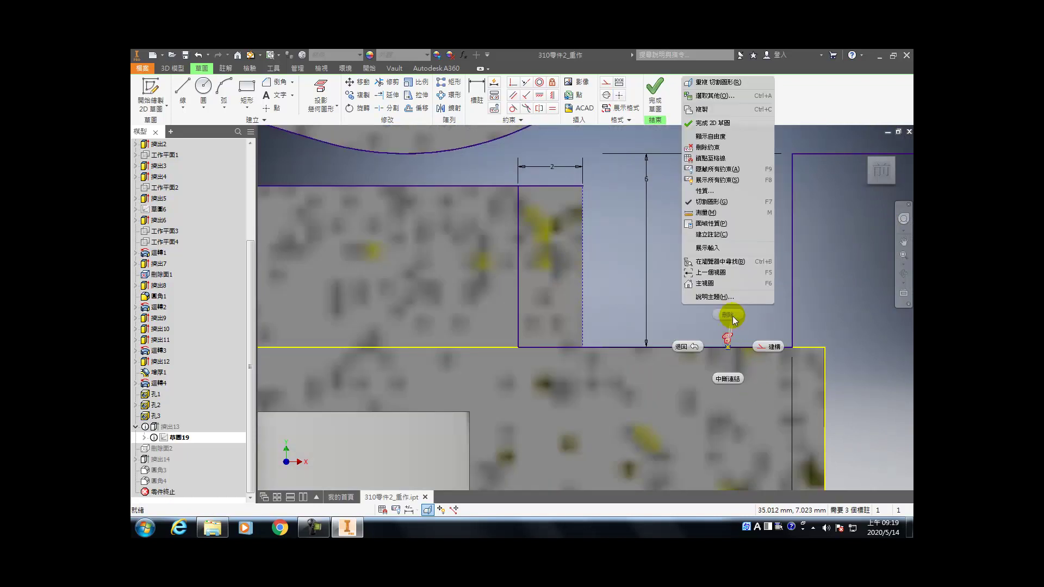
left_click(727, 170)
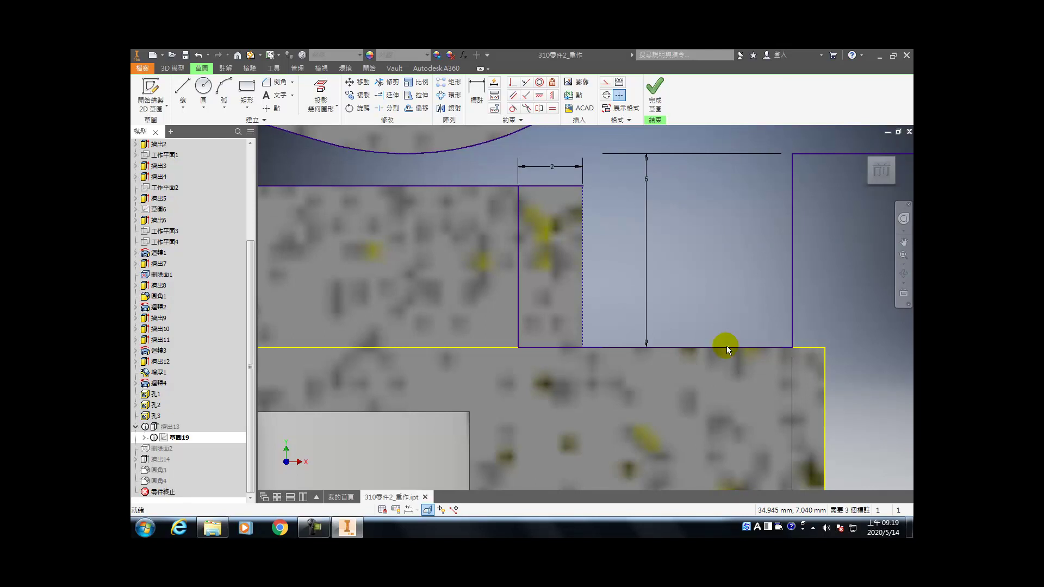
- Delete the 6 mm height dimension and add it again at 6 mm between the flange's upper edge and the step's horizontal line
mouse_move(779, 348)
left_mouse_down()
mouse_move(645, 297)
mouse_move(647, 187)
mouse_move(674, 184)
left_mouse_up()
left_click(649, 179)
key("Delete")
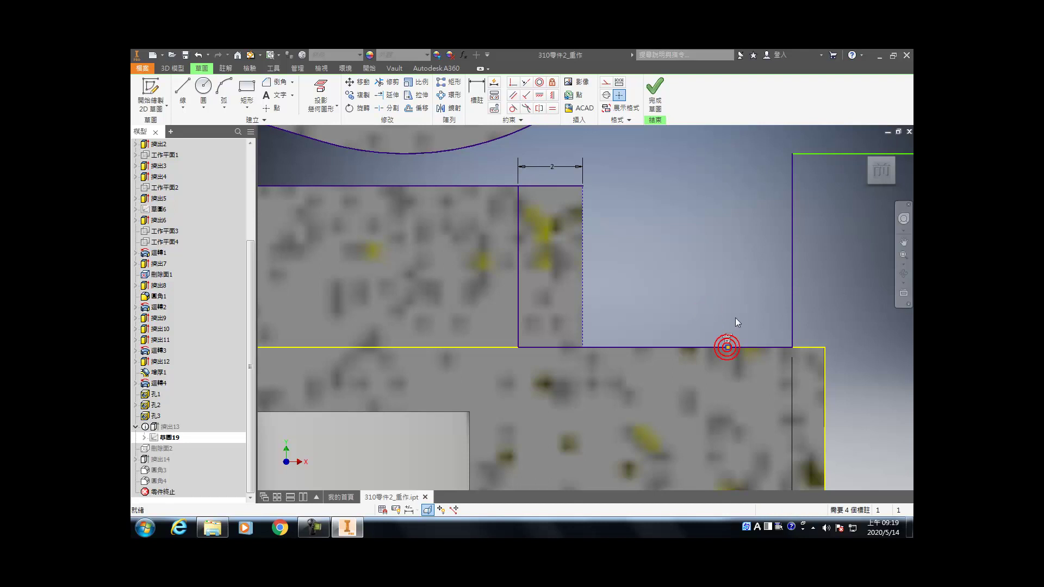
scroll(754, 239, "down", 2)
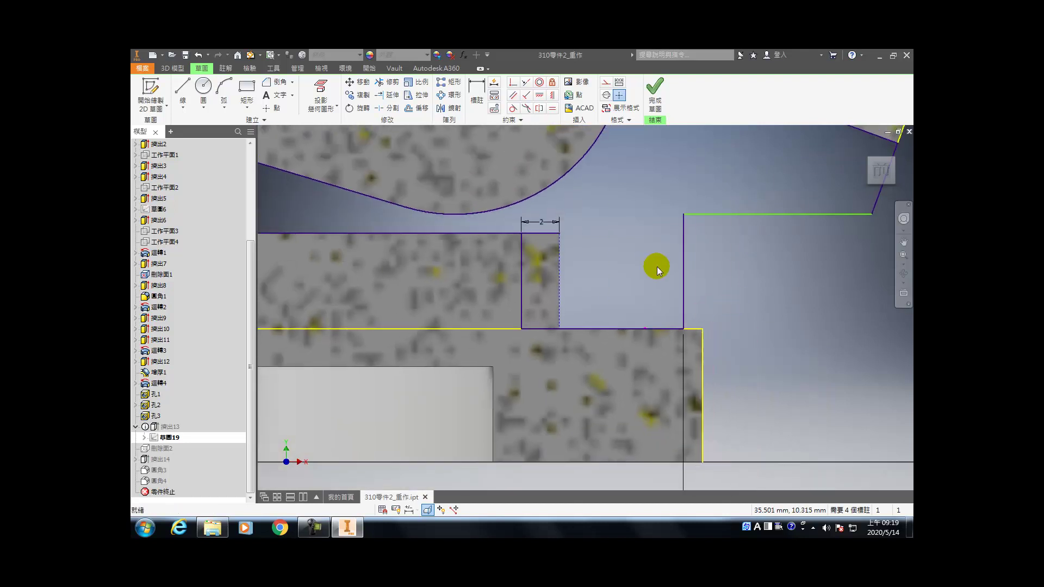
key("d")
left_click(730, 213)
left_click(691, 328)
left_click(743, 284)
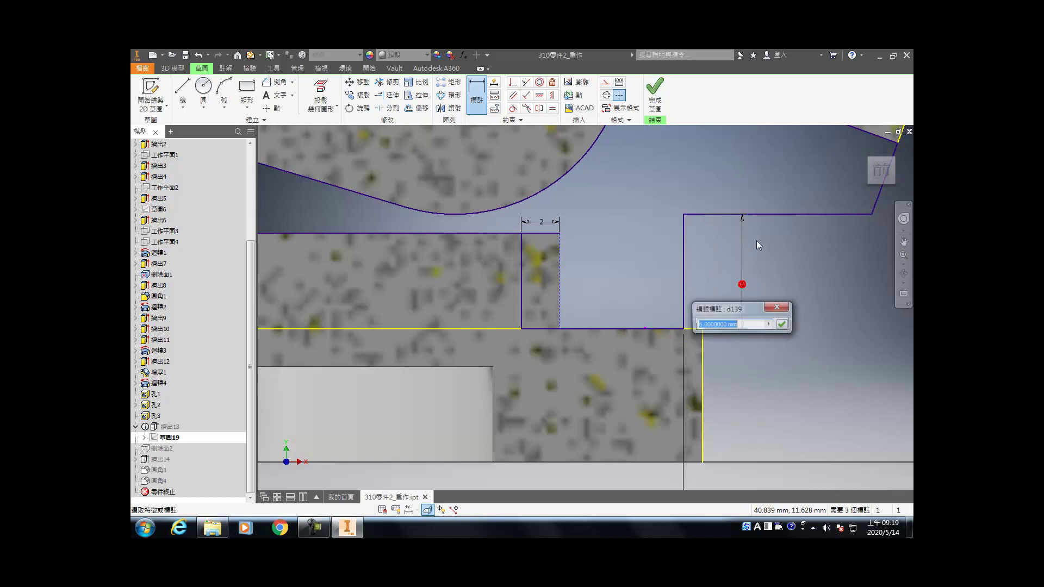
left_click(781, 324)
left_click(701, 333)
scroll(701, 333, "down", 2)
key("Escape")
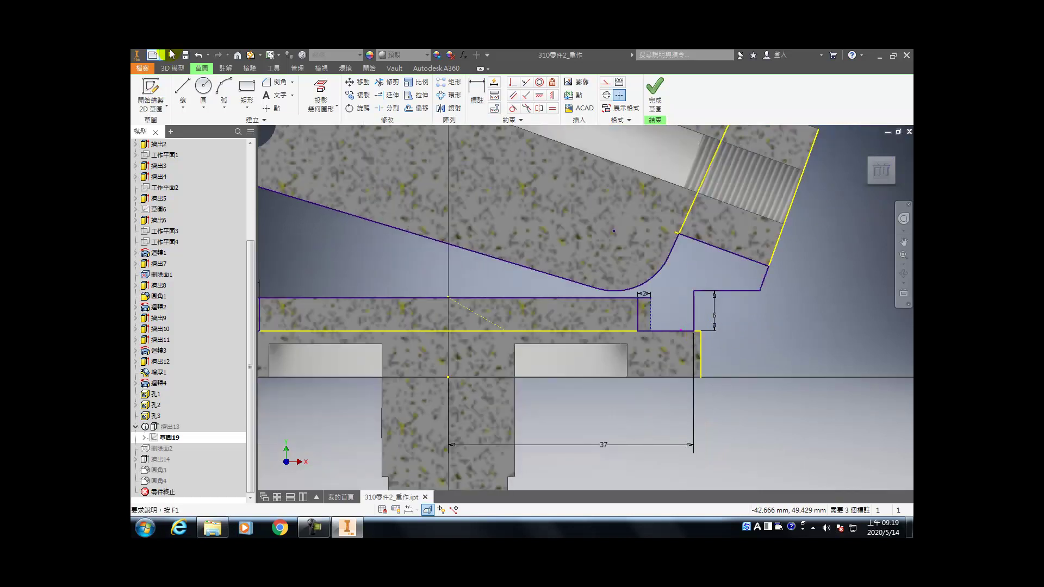
- Undo the replaced height dimension and the preceding web sketch edits, back to the profile built on the flange's rounded corner
left_click(205, 54)
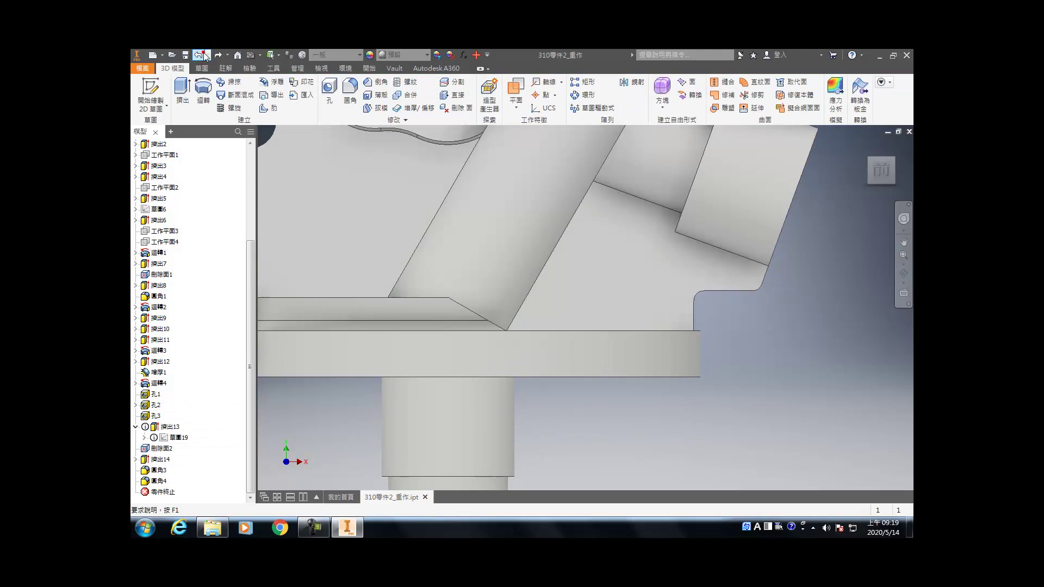
left_click(205, 54)
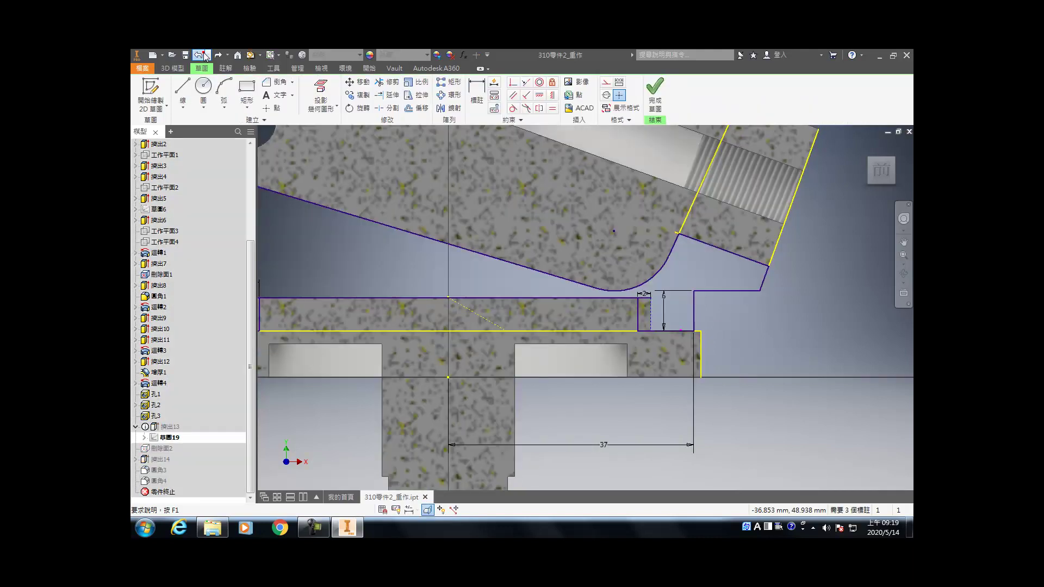
left_click(204, 54)
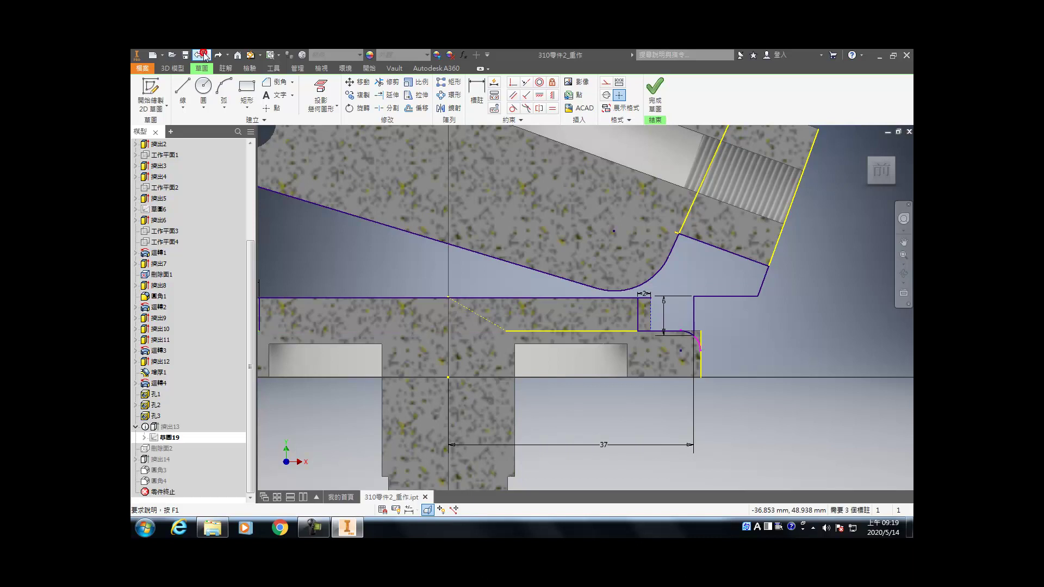
left_click(205, 54)
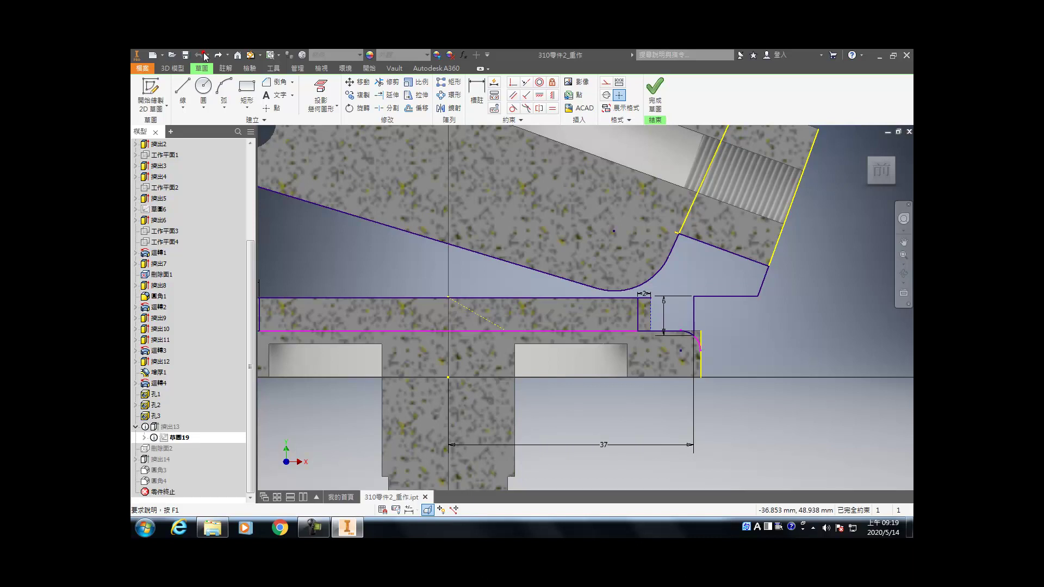
- Finish the web's profile sketch and delete the last fillet feature, 圓角4
left_click(205, 55)
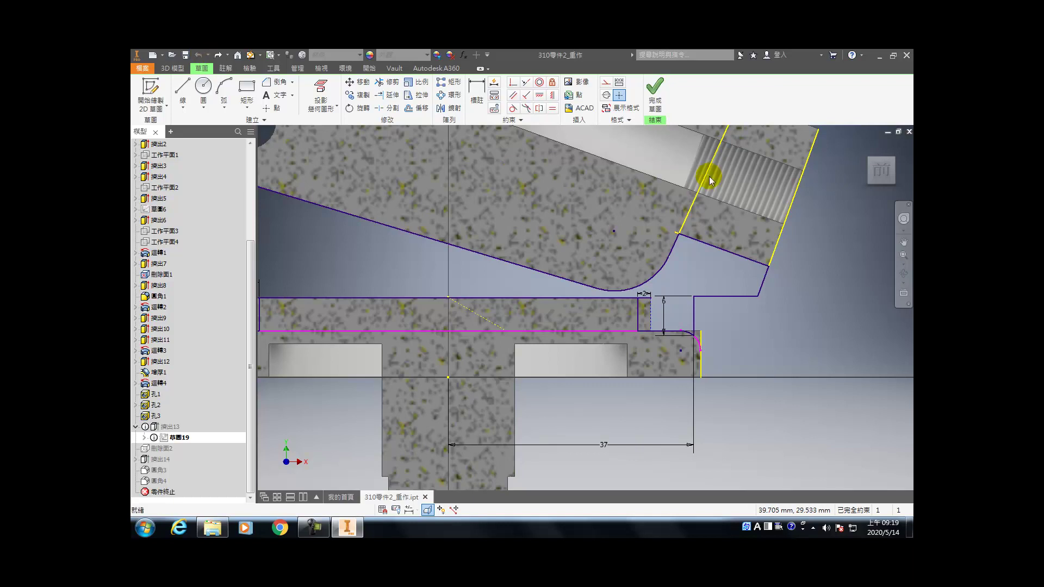
left_click(654, 106)
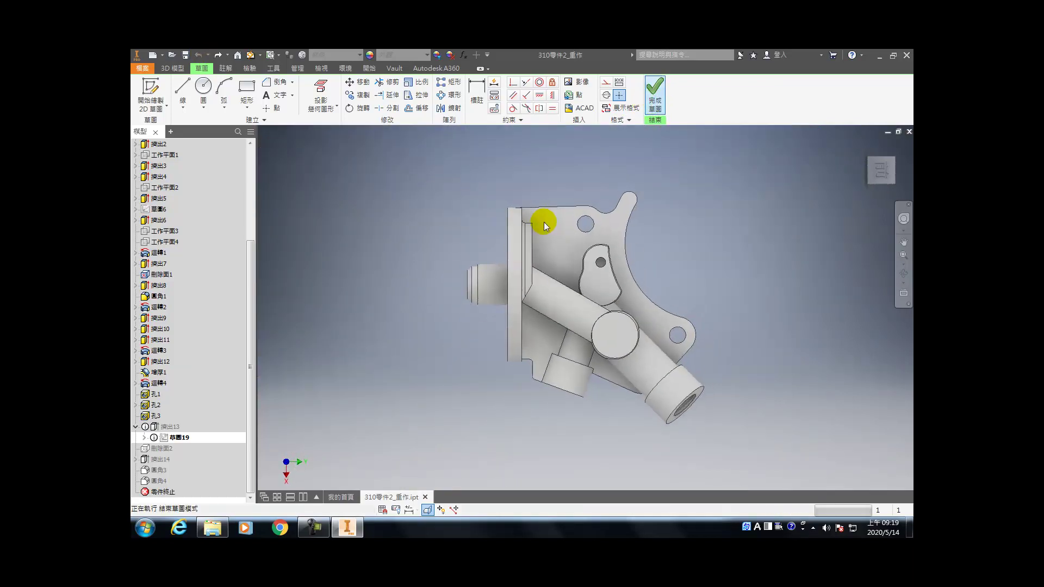
key("F4")
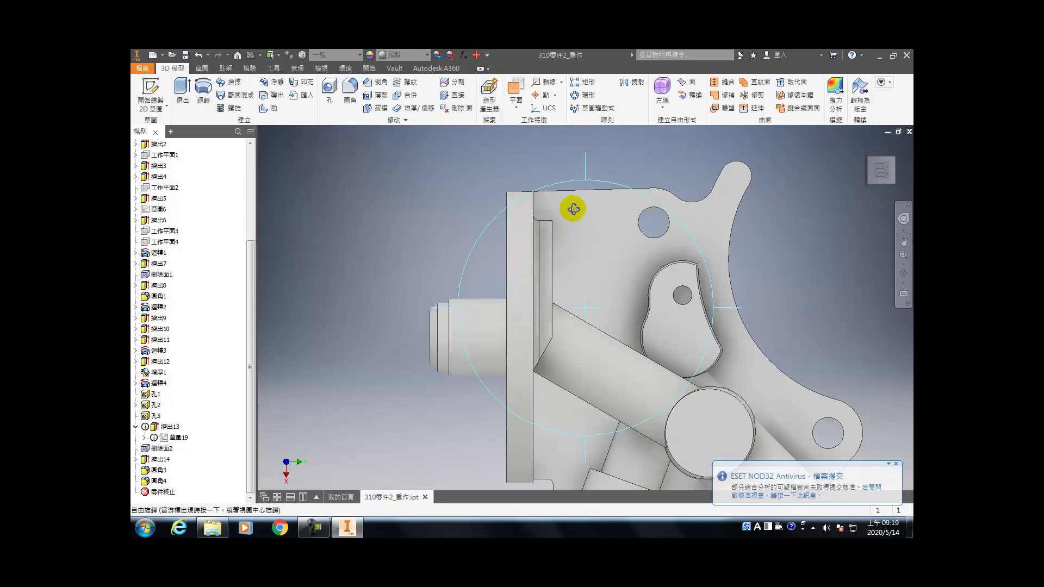
left_click_drag(576, 220, 578, 377)
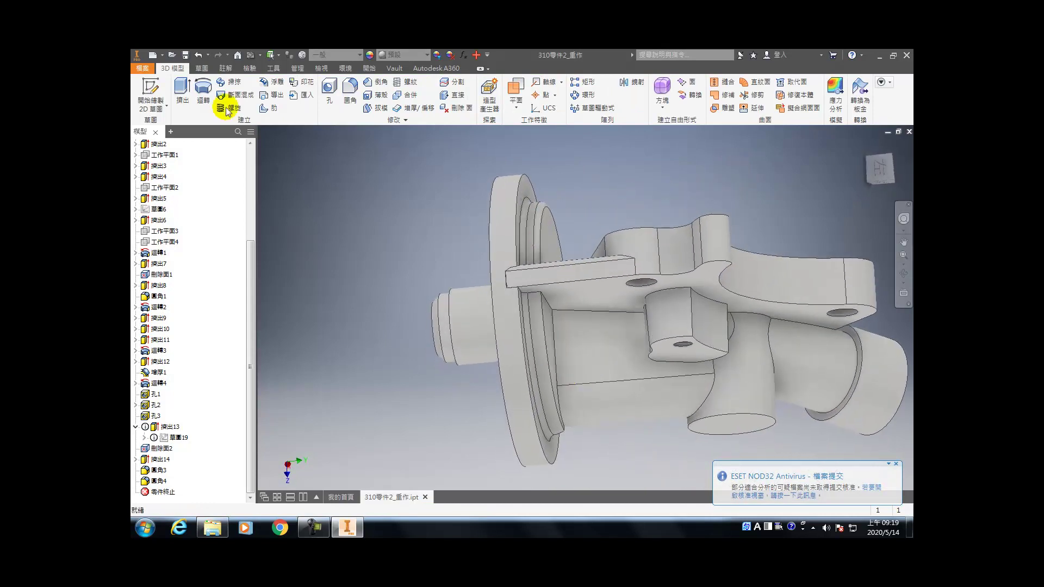
left_click(146, 480)
key("Delete")
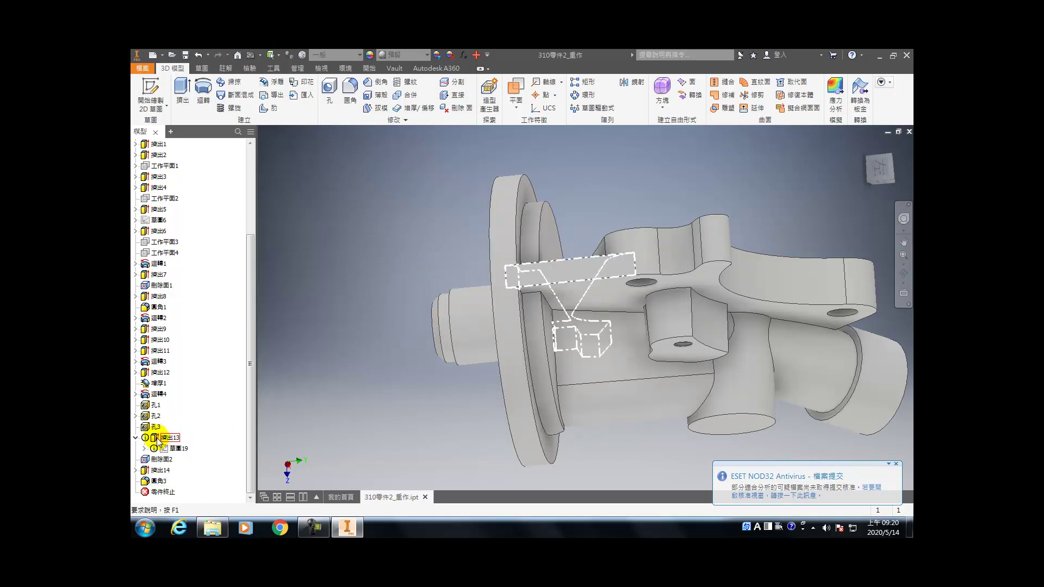
- Reopen the web's profile sketch, delete the reference line along the flange face, and project the flange's face edge in its place
double_click(175, 449)
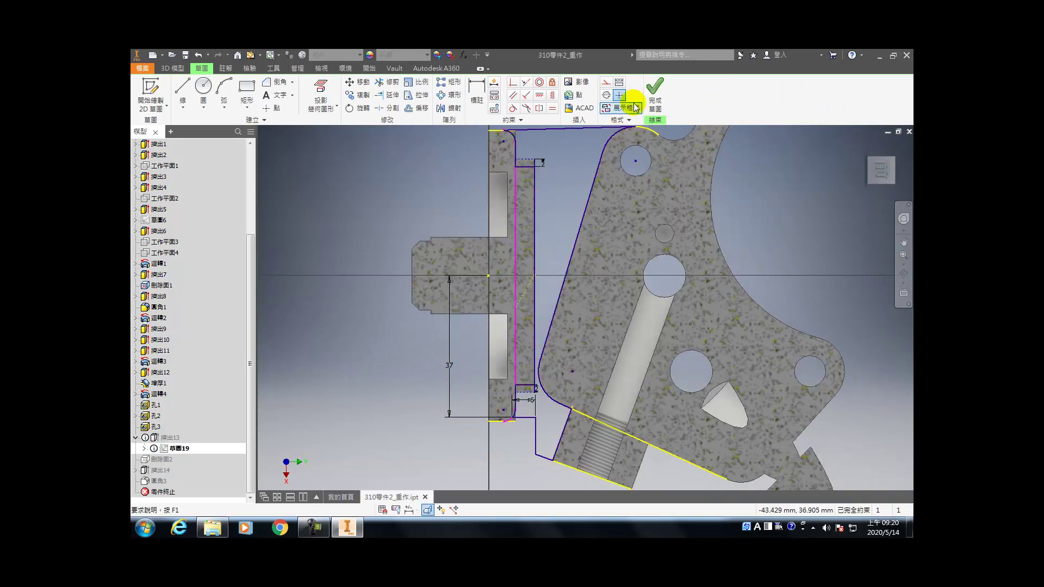
key("p")
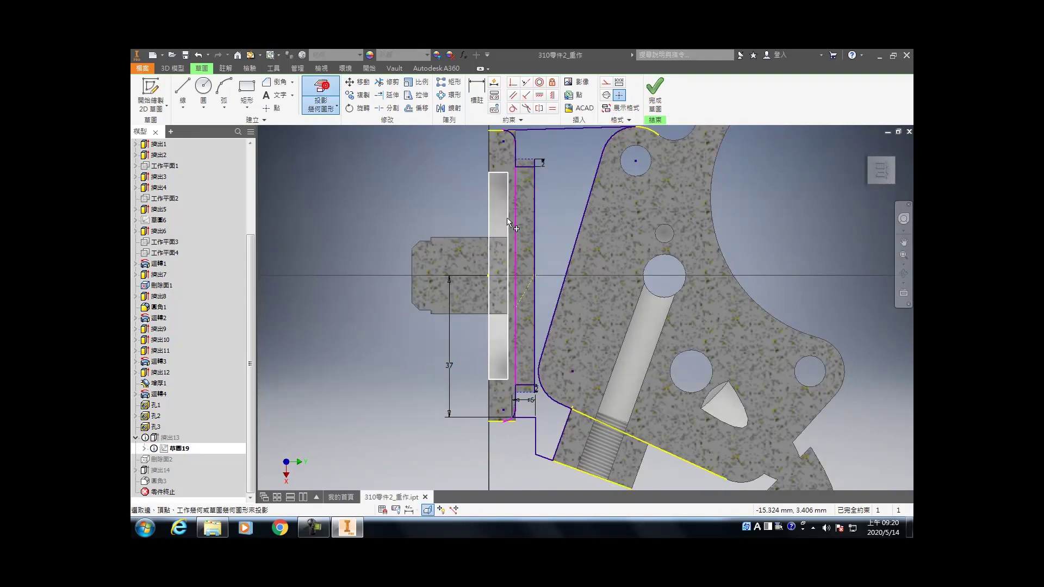
left_click(516, 223)
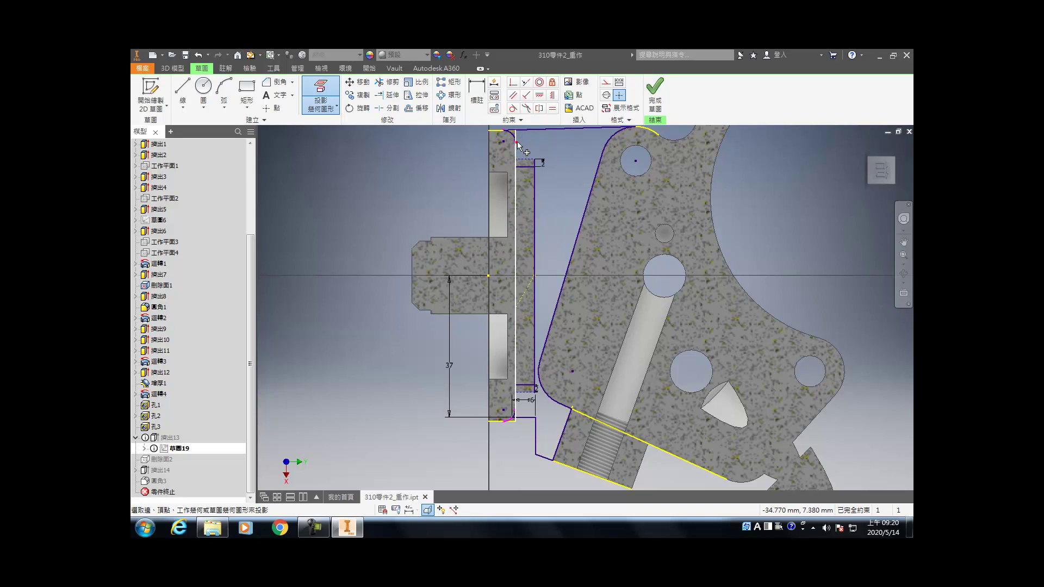
key("Escape")
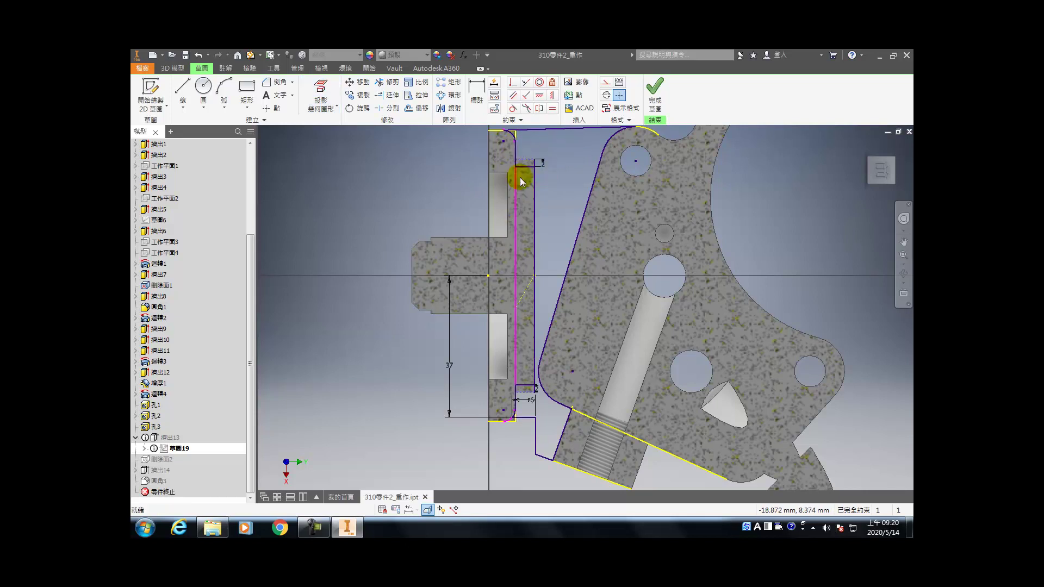
left_click(199, 56)
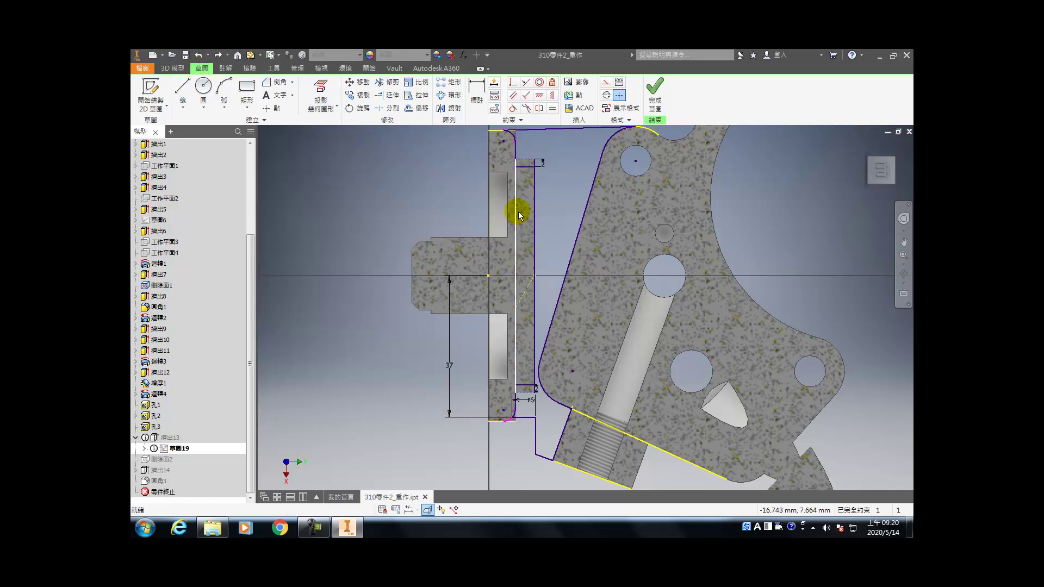
left_click(517, 212)
key("Delete")
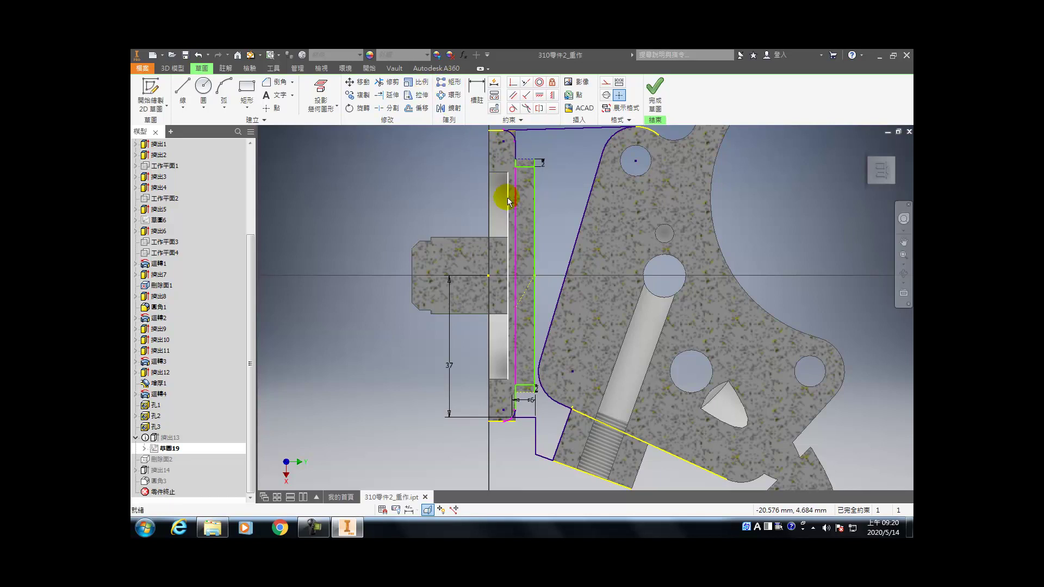
left_click(515, 203)
left_click(320, 94)
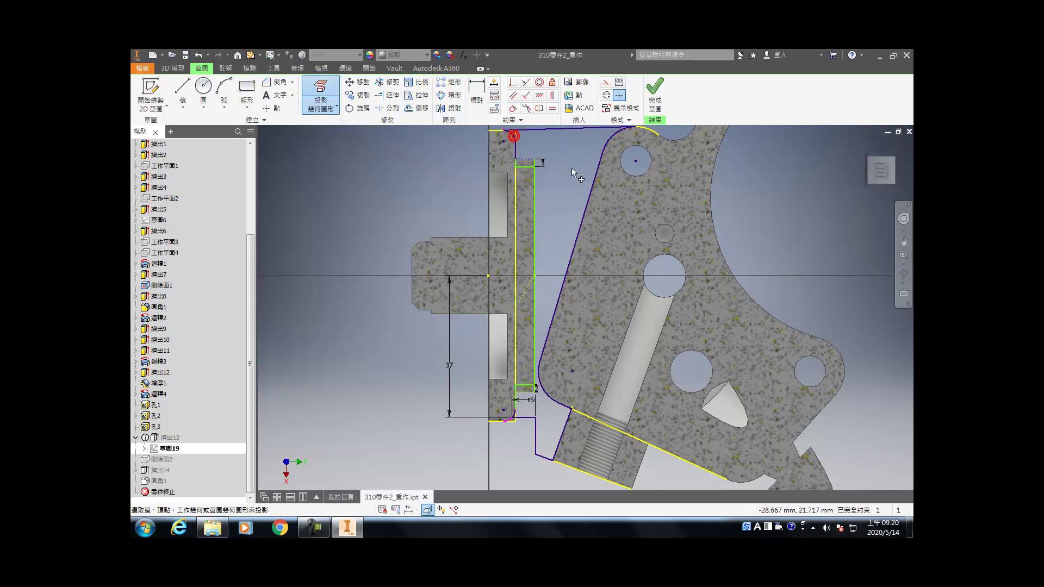
- Make the profile's step line along the flange collinear with the projected edge, then finish the sketch and accept the reported problem
left_click(526, 82)
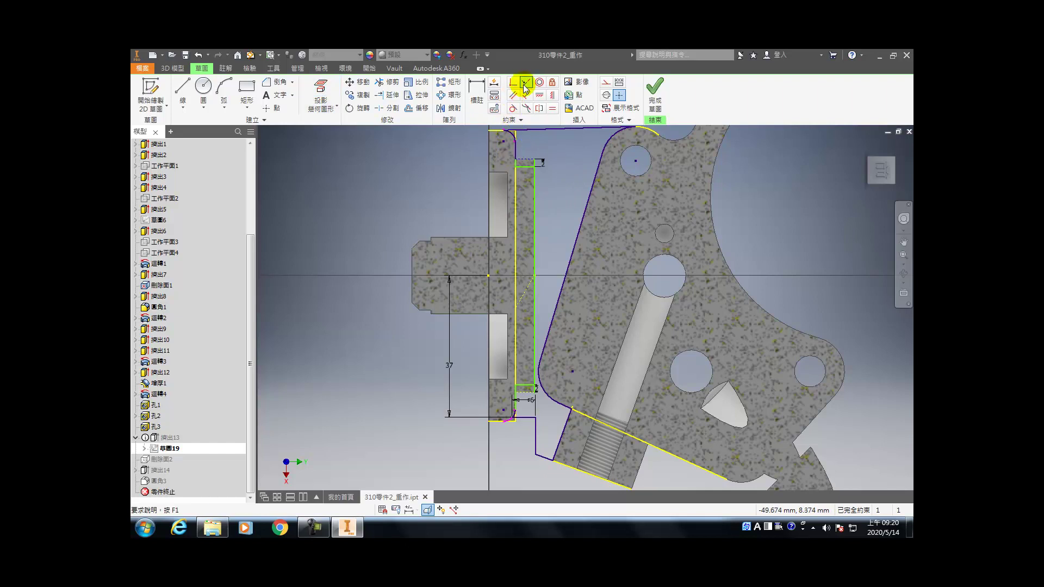
left_click(515, 163)
left_click(515, 162)
key("Escape")
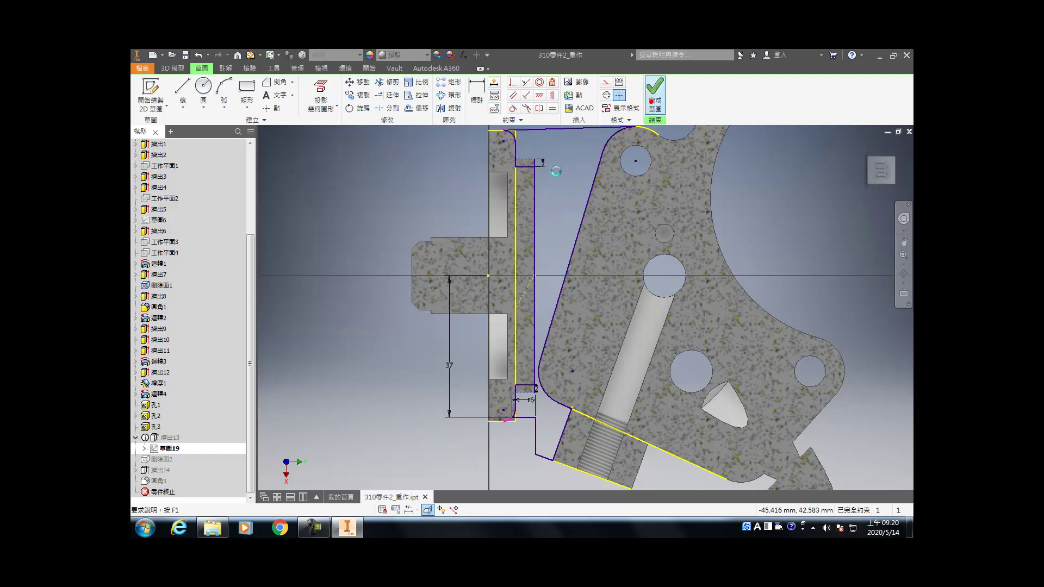
left_click(655, 92)
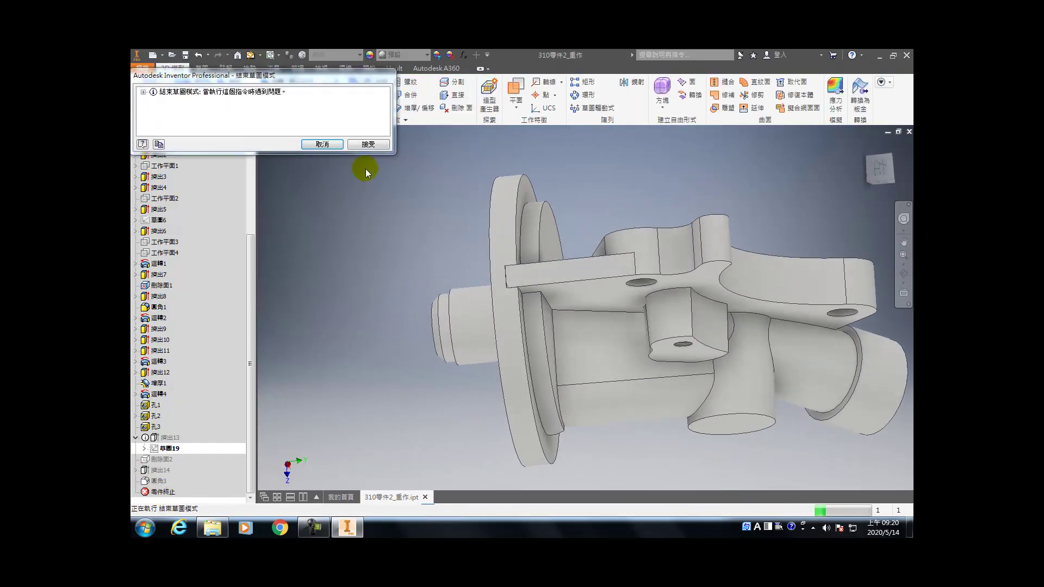
left_click(367, 144)
- Roll the model back to before the web extrusion and fillet the flange's outer edge and its circular recess edge with a 3 mm radius
left_click_drag(160, 485, 165, 433)
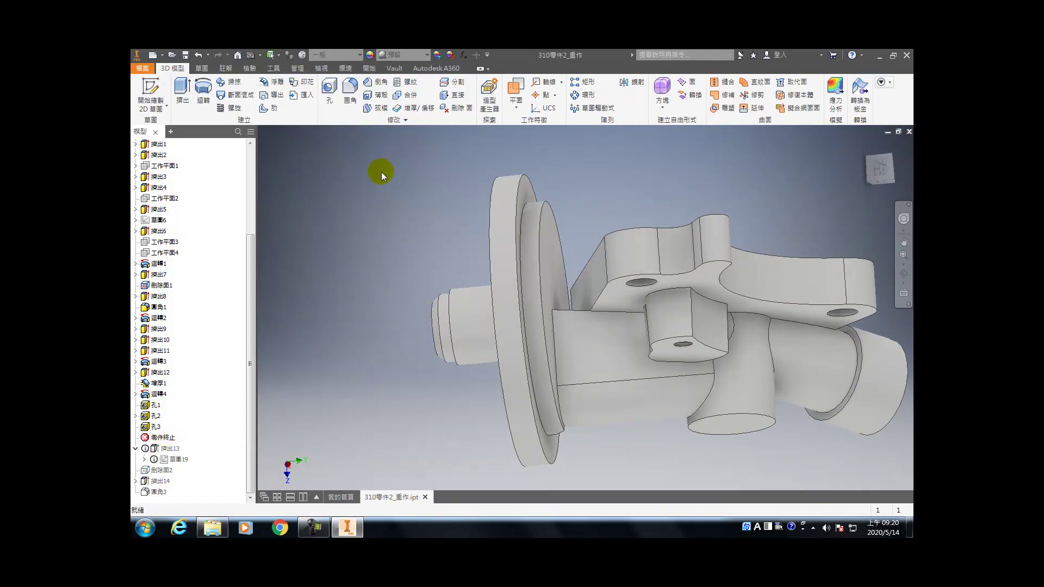
key("f")
scroll(571, 261, "up", 3)
left_click(574, 259)
left_click(363, 180)
type("3")
middle_click_drag(618, 316, 684, 284, "shift")
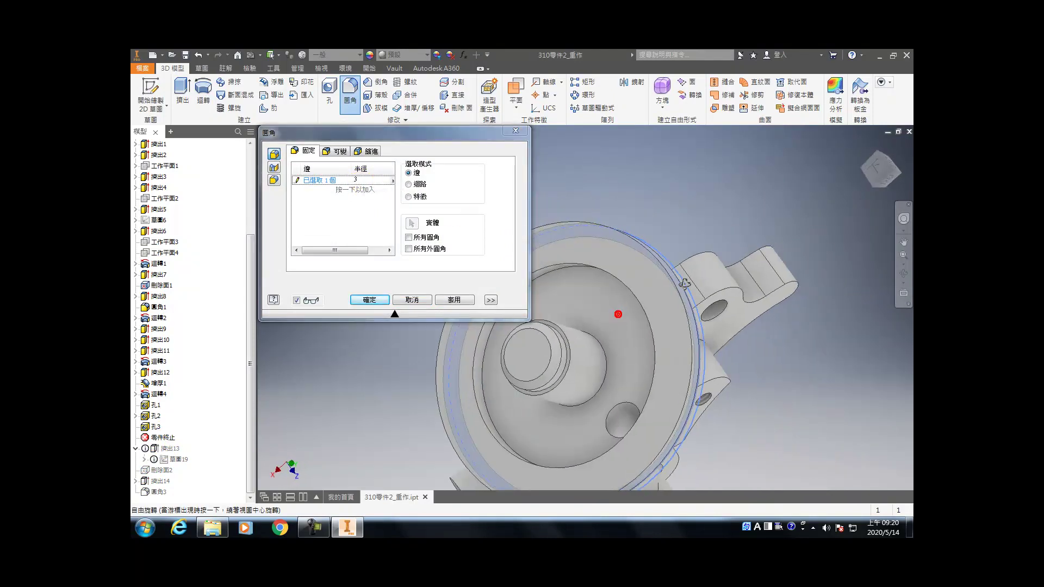
left_click(559, 274)
left_click(462, 300)
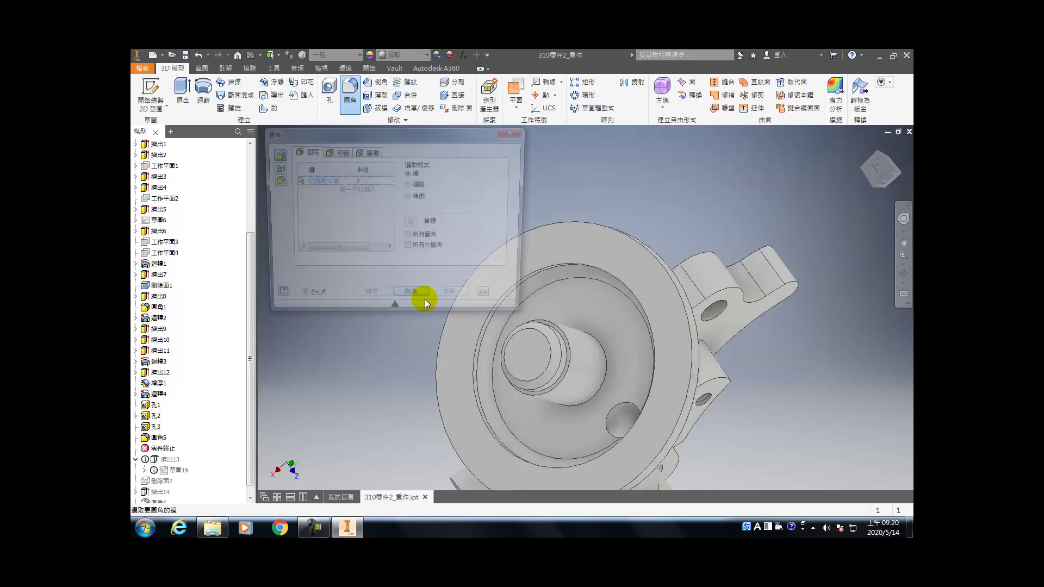
left_click(866, 147)
- Roll the model forward to its last feature and reopen the web extrusion's profile sketch
left_click_drag(163, 437, 169, 494)
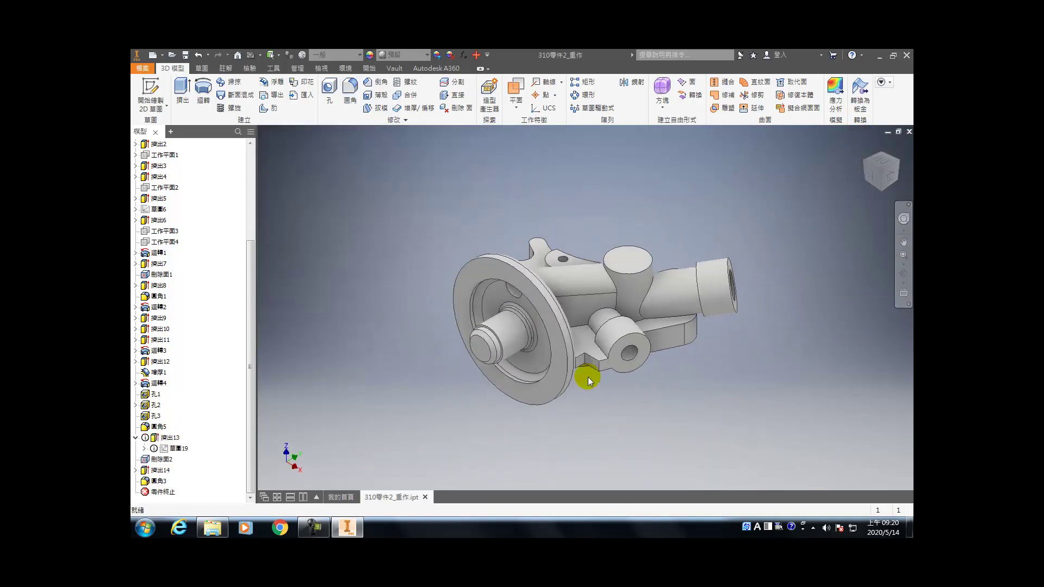
key("F4")
left_click_drag(540, 334, 451, 337)
double_click(168, 448)
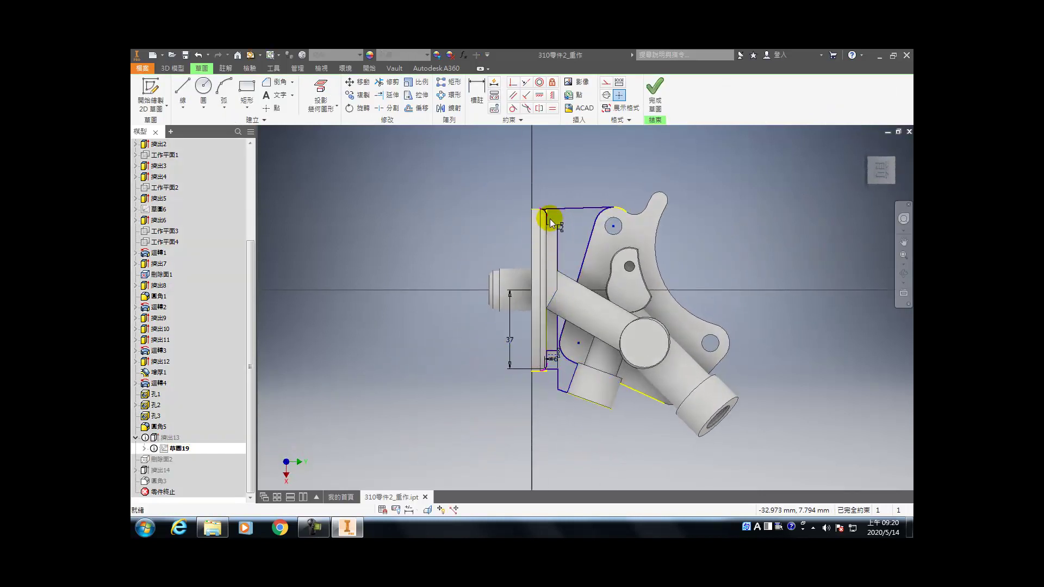
- Examine how the web's profile sketch follows the flange's newly rounded corner at both ends of the flange
scroll(546, 217, "down", 5)
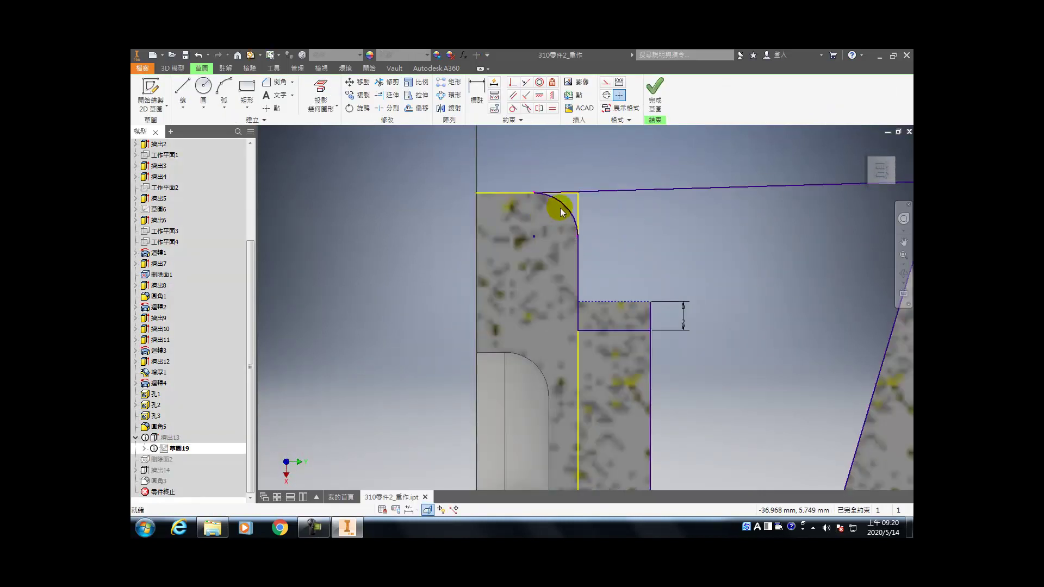
left_click(578, 237)
left_click(543, 225)
left_click(642, 259)
scroll(642, 259, "up", 5)
left_click(633, 363)
middle_click_drag(617, 466, 578, 360)
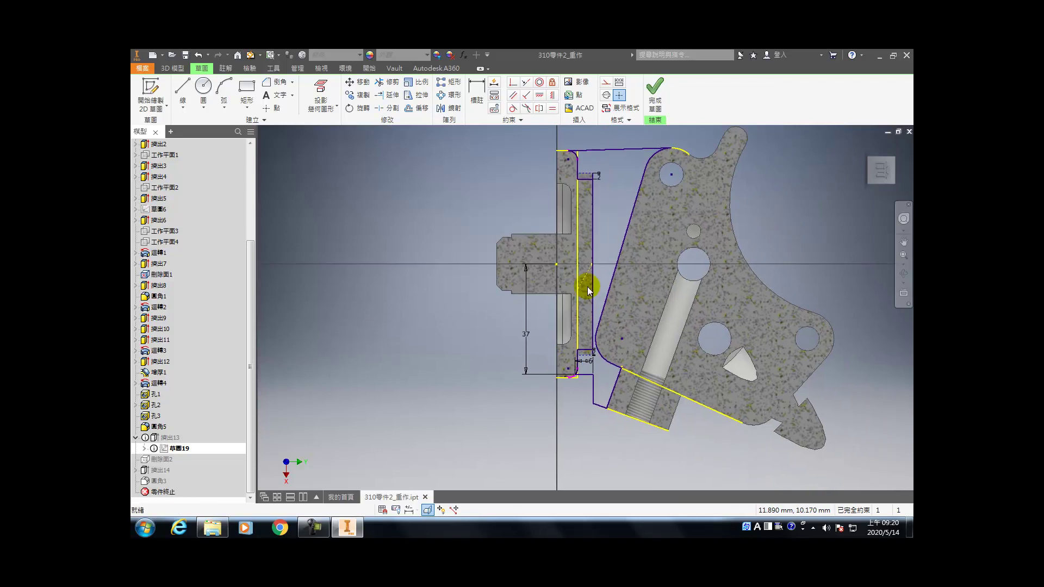
scroll(563, 166, "down", 5)
- Delete the profile's corner arc and the short line running from it along the flange face to the step
middle_click_drag(560, 173, 523, 333)
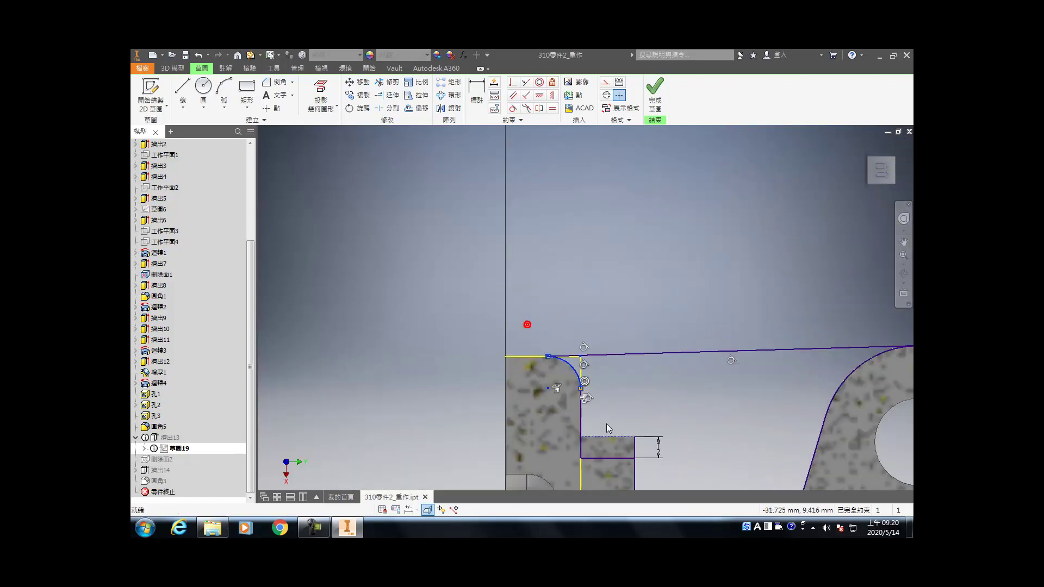
key("ctrl+z")
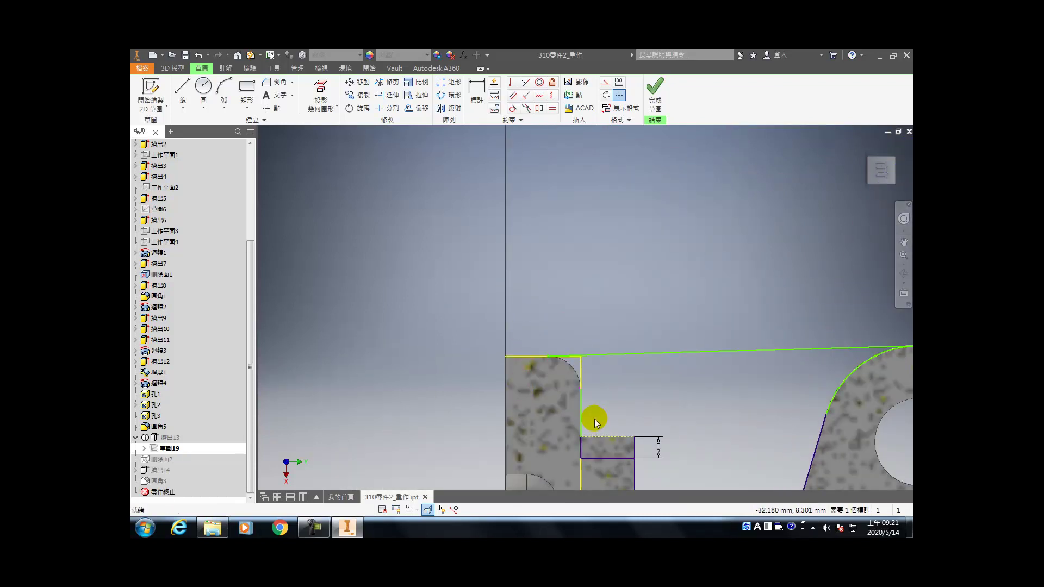
left_click(580, 389)
left_click_drag(570, 374, 599, 416)
key("Delete")
key("Delete")
- Project the flange's rounded corner edge into the web's profile sketch
key("p")
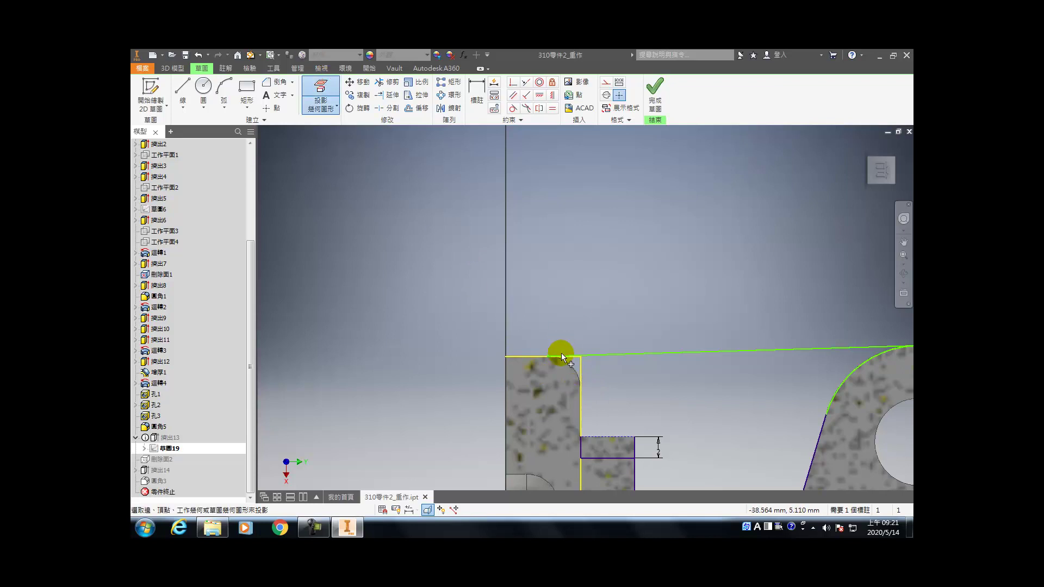
left_click(566, 361)
key("Escape")
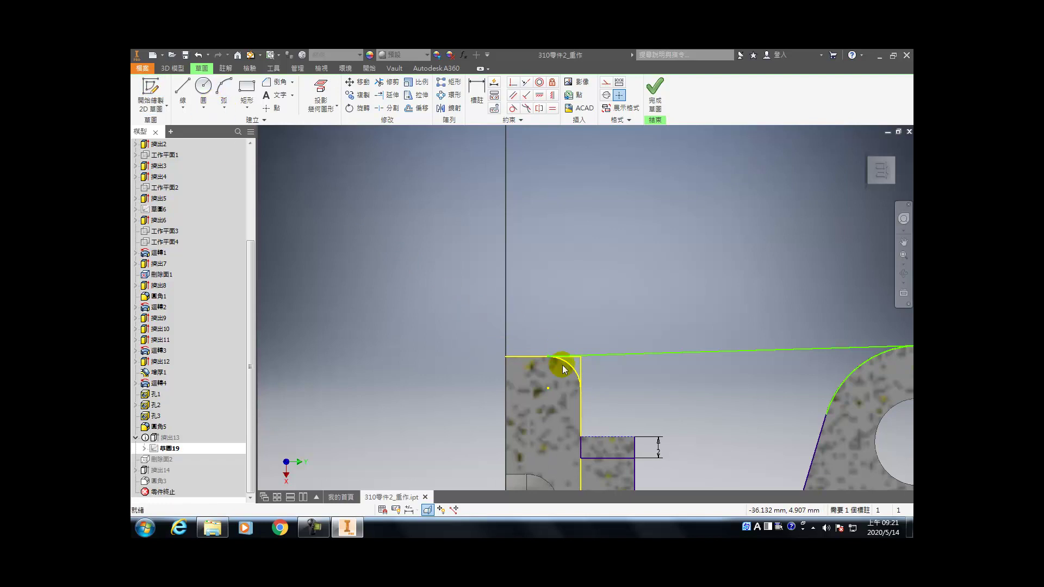
- Draw a three-point arc over the projected fillet, from the end of the web's sloping line to the flange face
scroll(559, 373, "down", 5)
scroll(439, 337, "down", 4)
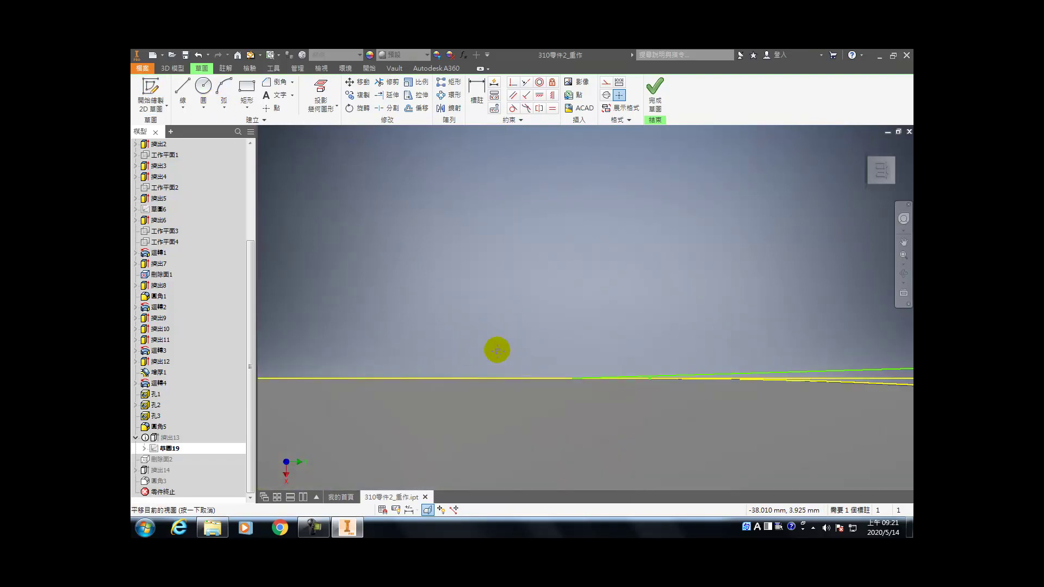
middle_click_drag(514, 356, 402, 315)
middle_click_drag(459, 335, 454, 330)
left_click(224, 87)
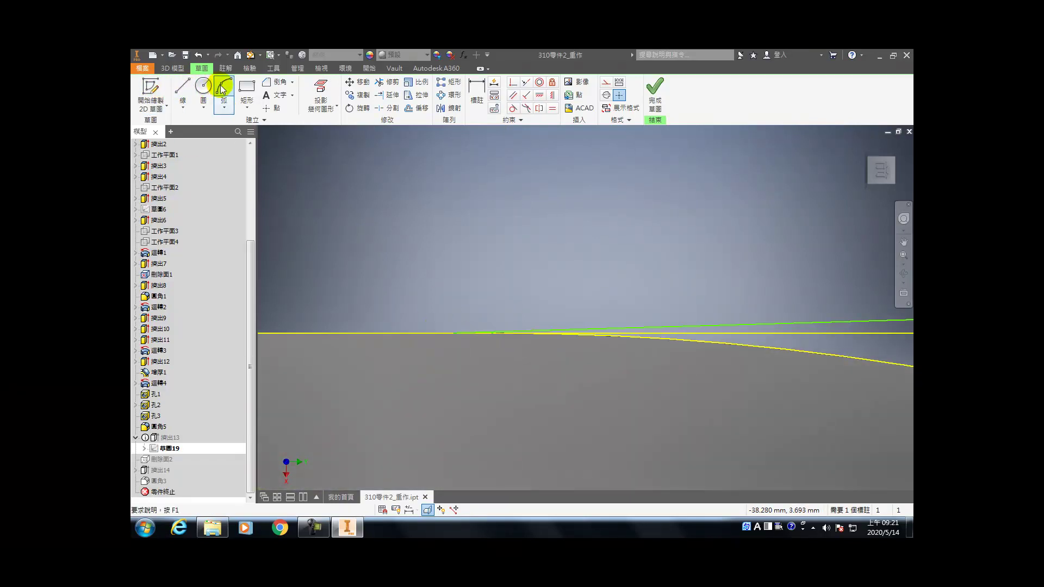
left_click(451, 333)
left_click(453, 333)
scroll(468, 396, "up", 6)
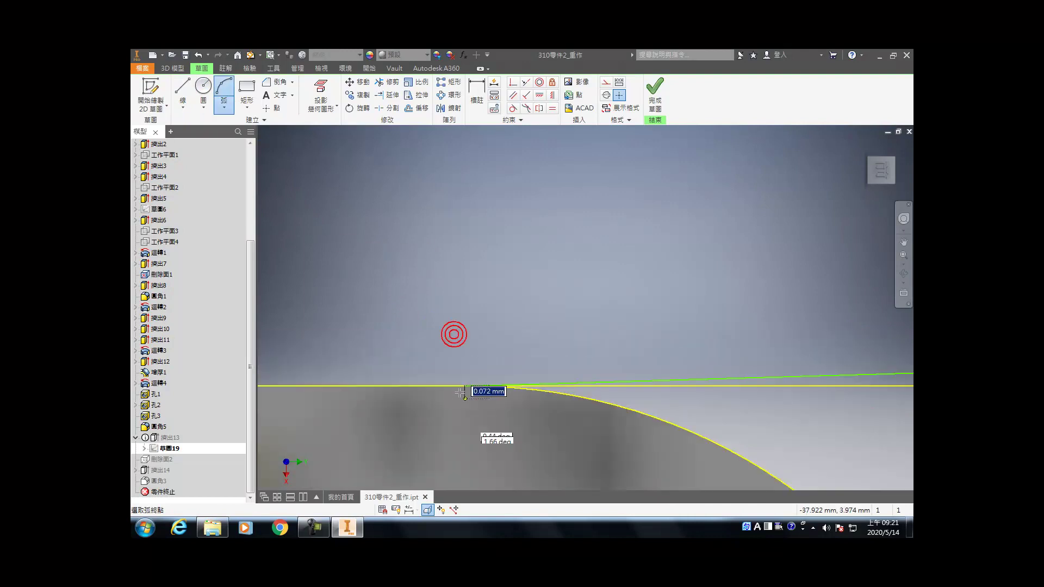
scroll(560, 448, "up", 2)
middle_click_drag(559, 448, 433, 307)
left_click(585, 461)
left_click(546, 343)
scroll(457, 225, "down", 2)
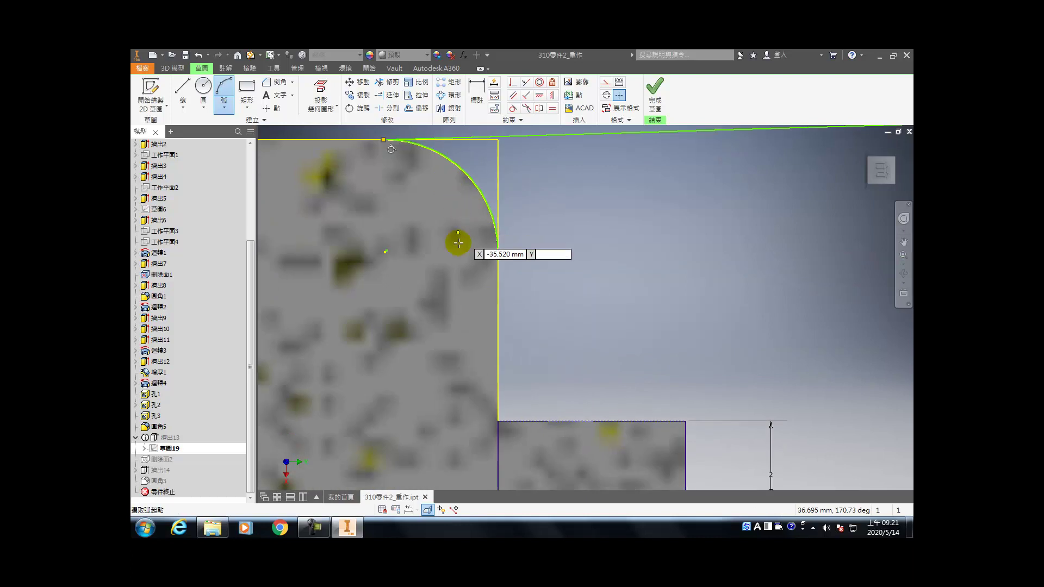
- Try to constrain the new arc concentric with the projected fillet arc and their centre points coincident
left_click(539, 82)
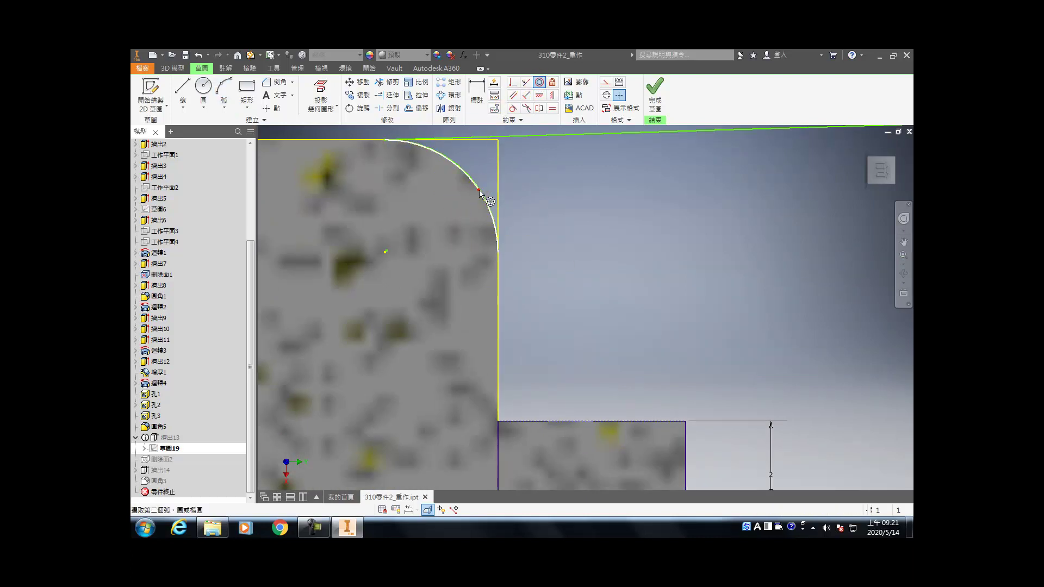
left_click(479, 192)
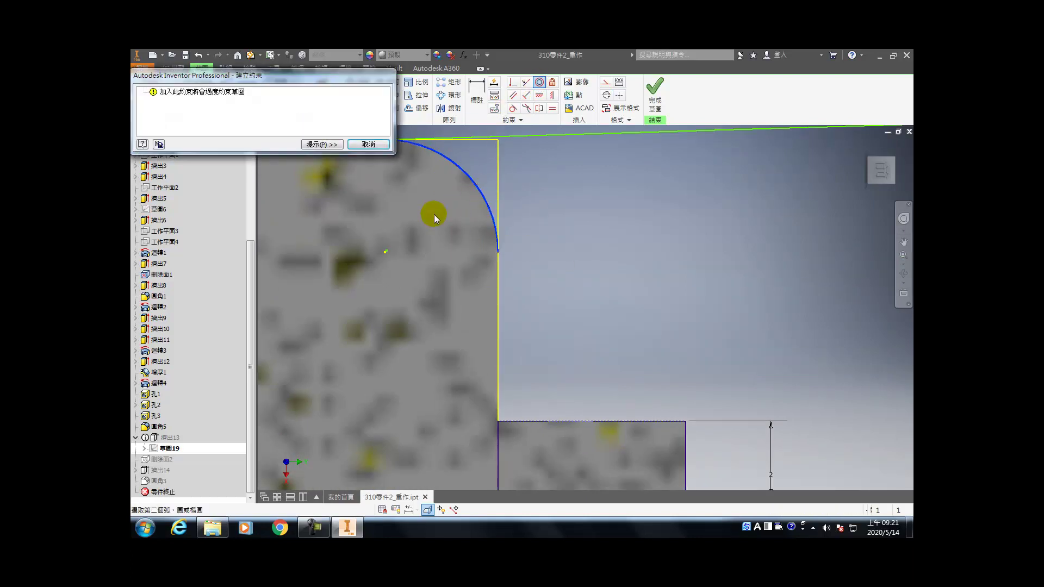
key("Escape")
left_click(512, 82)
left_click(387, 250)
left_click(384, 254)
key("Escape")
key("Escape")
- Apply an equal constraint between the new corner arc and the projected fillet arc
left_click(475, 181)
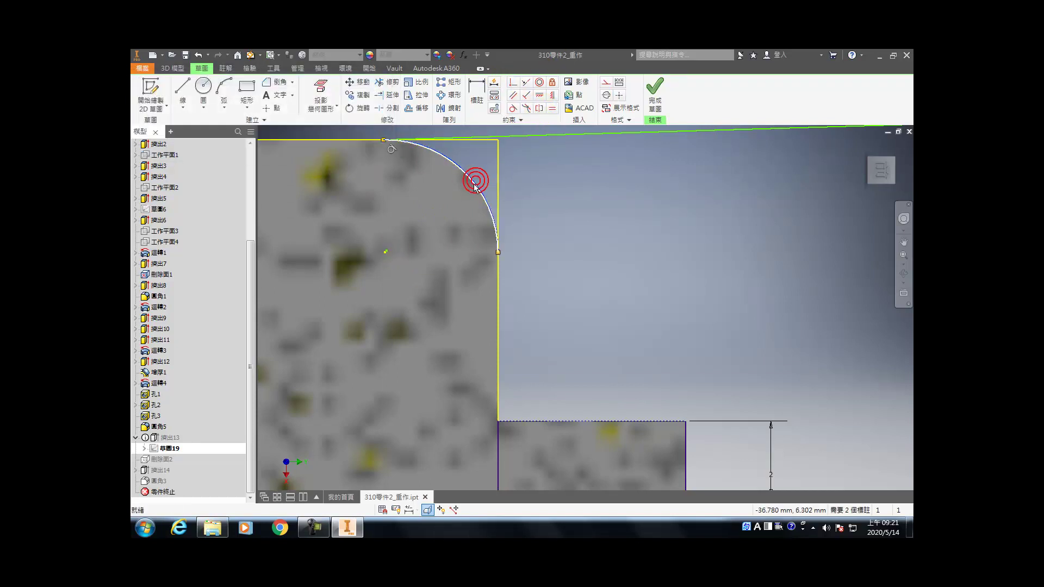
left_click(550, 107)
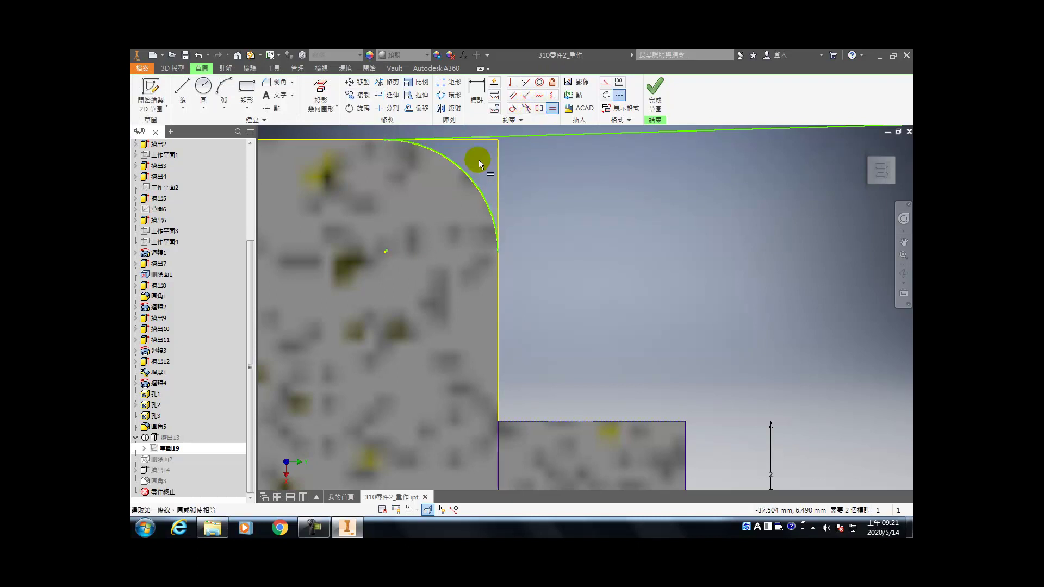
key("Escape")
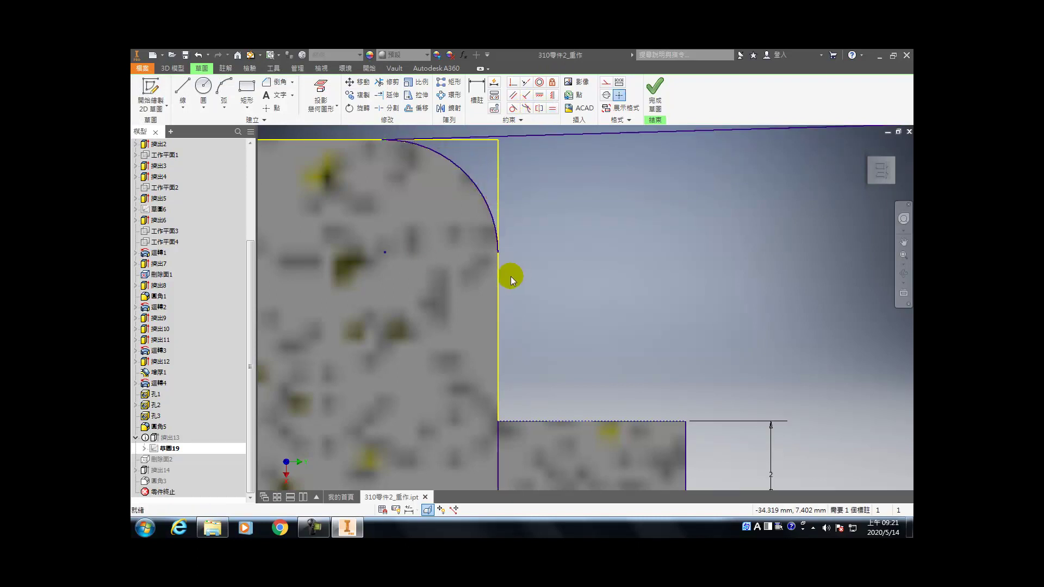
- Draw a line along the flange face from the new corner arc's end to the corner of the adjoining raised step
middle_click_drag(514, 278, 524, 203)
key("l")
left_click(513, 183)
left_click(513, 353)
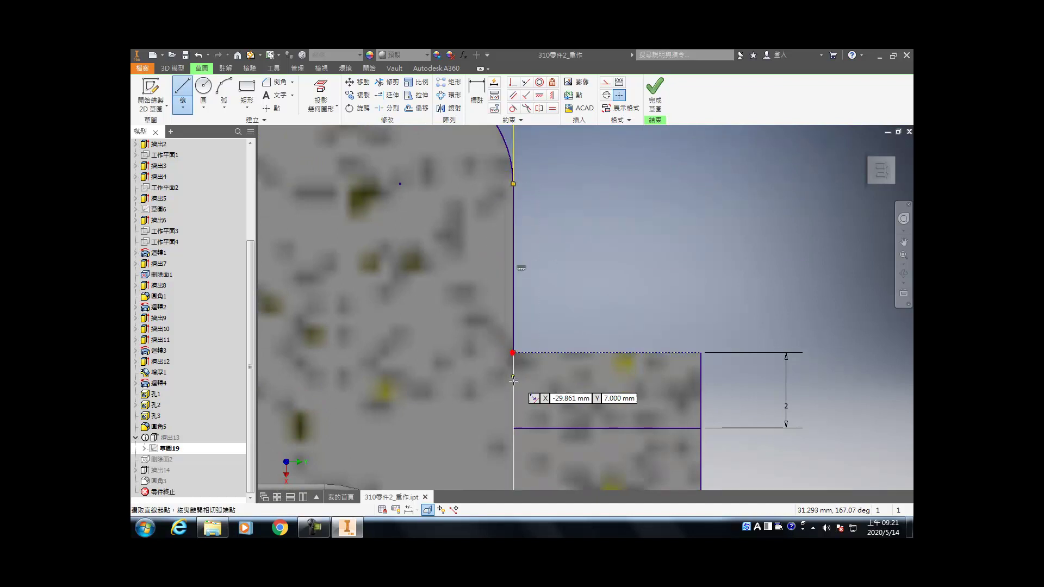
key("Escape")
- Delete the old projected arc at the flange's opposite rounded corner in the web's profile sketch
scroll(505, 362, "up", 6)
middle_click_drag(501, 359, 507, 140)
scroll(533, 294, "up", 10)
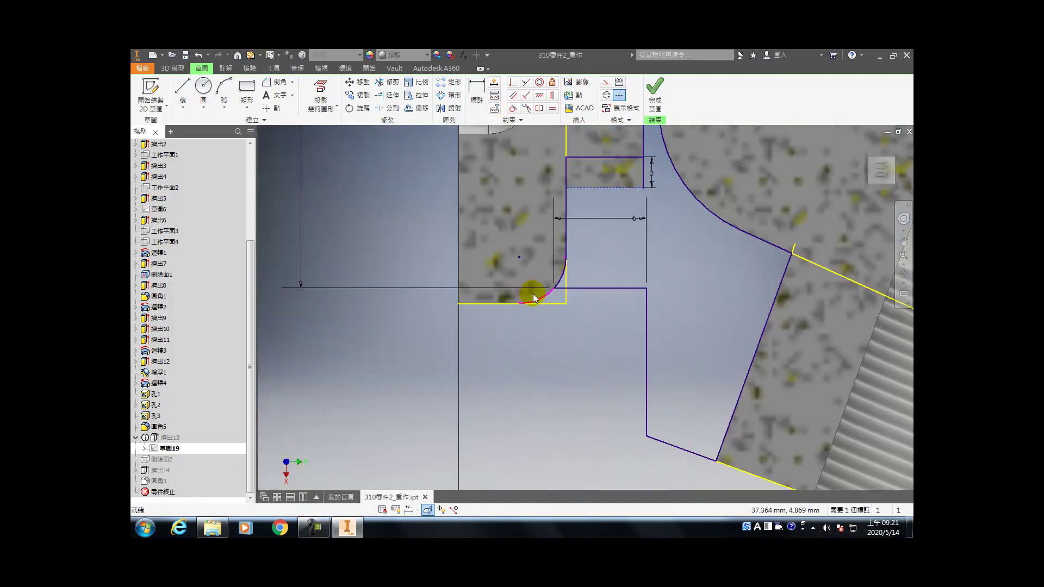
left_click(573, 301)
key("Delete")
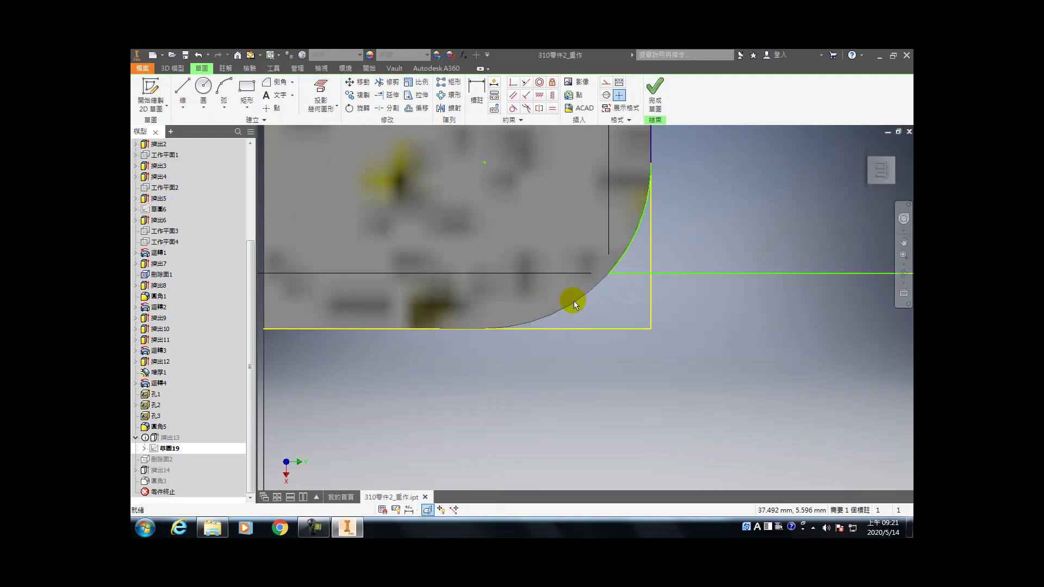
- Try to project the flange's opposite rounded corner edge into the sketch, viewing the model from the front
scroll(558, 201, "up", 1)
middle_click_drag(559, 201, 510, 265)
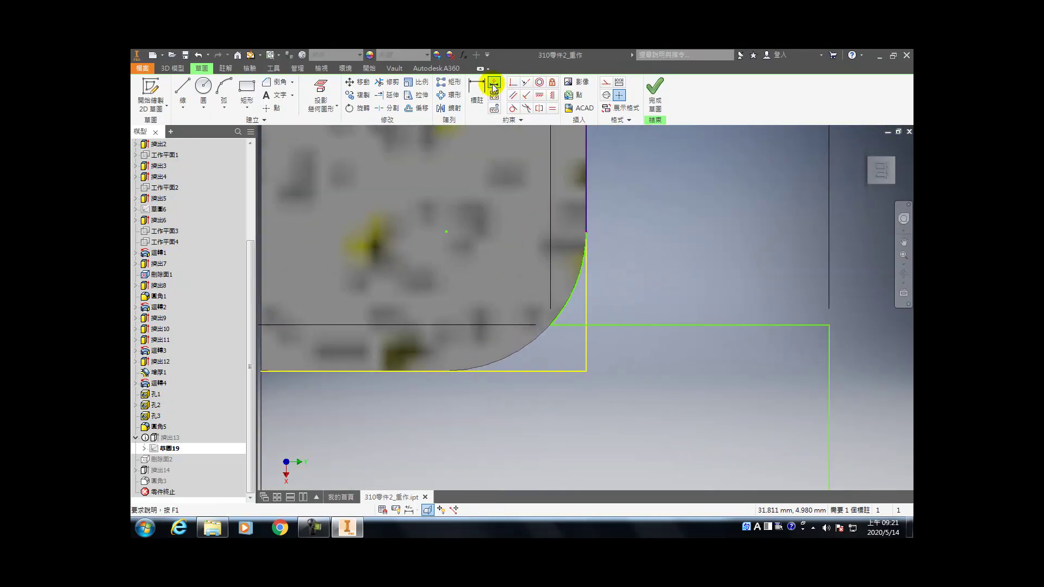
left_click(320, 96)
left_click(536, 343)
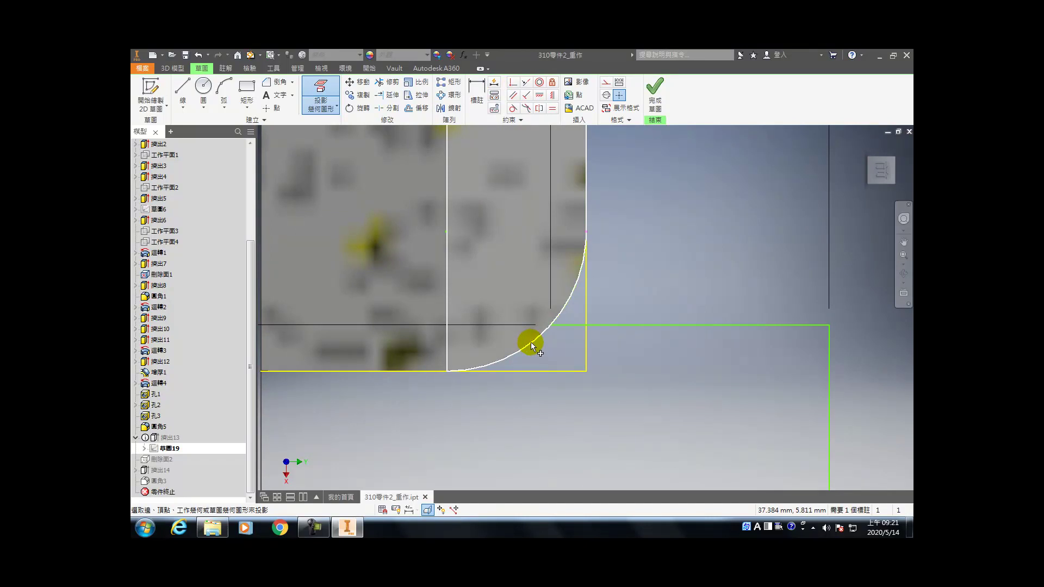
left_click(869, 168)
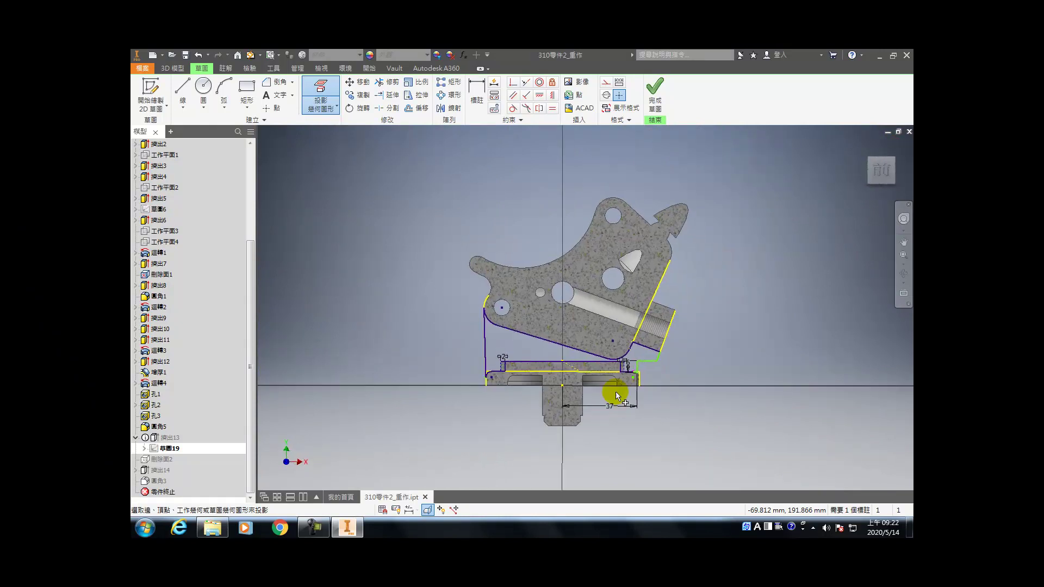
scroll(625, 381, "up", 5)
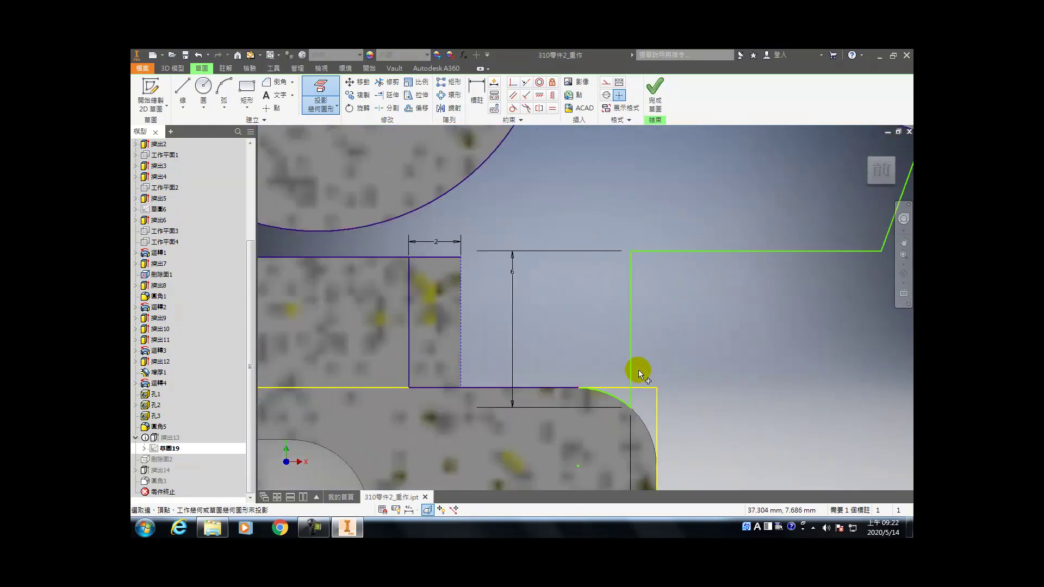
left_click(638, 413)
key("Escape")
- Delete the remaining short sketch arc between the flange face line and the end of the web's vertical line
left_click(606, 391)
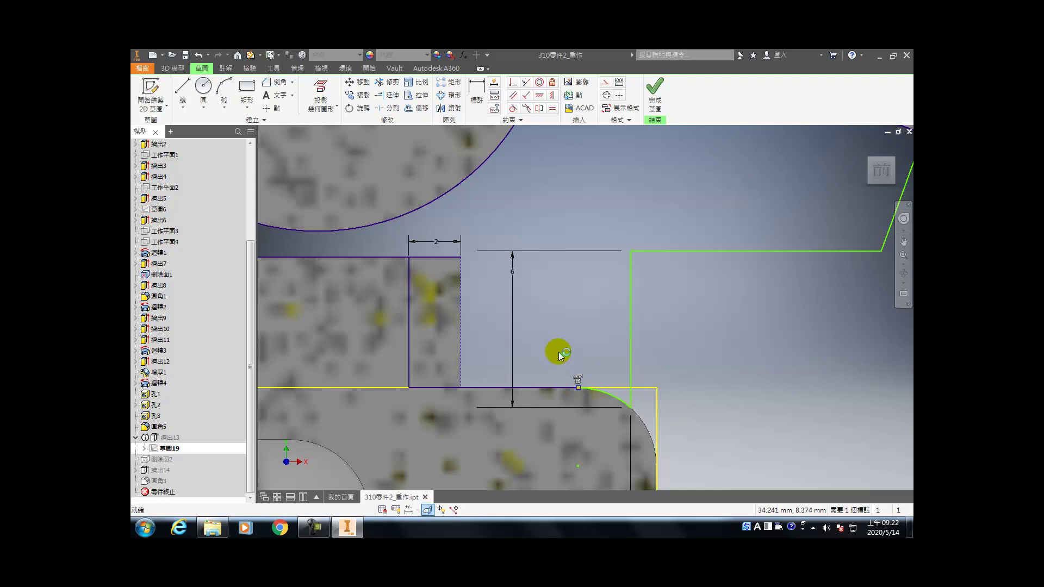
left_click_drag(557, 351, 636, 411)
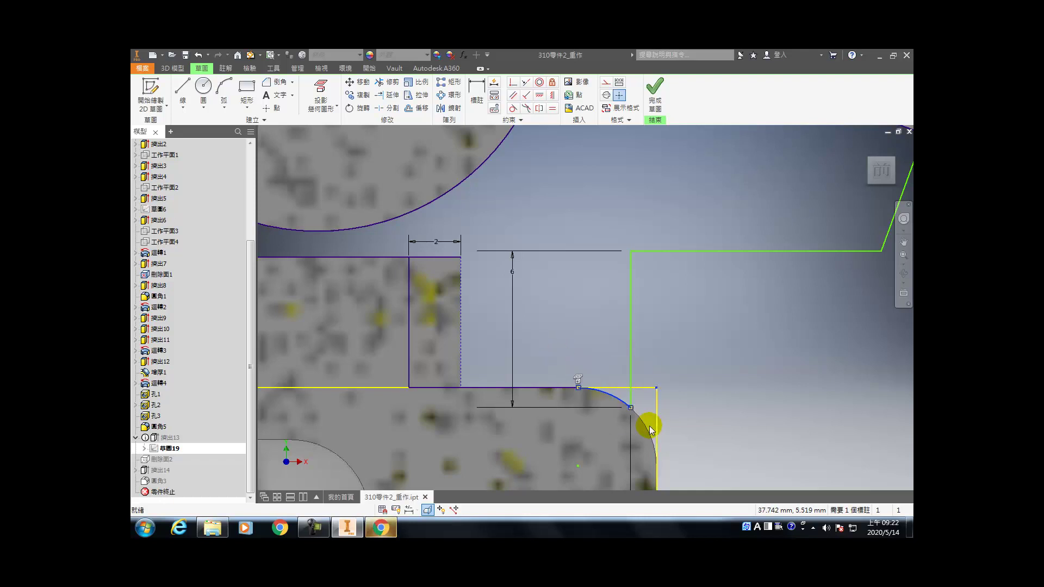
key("Delete")
left_click(578, 385)
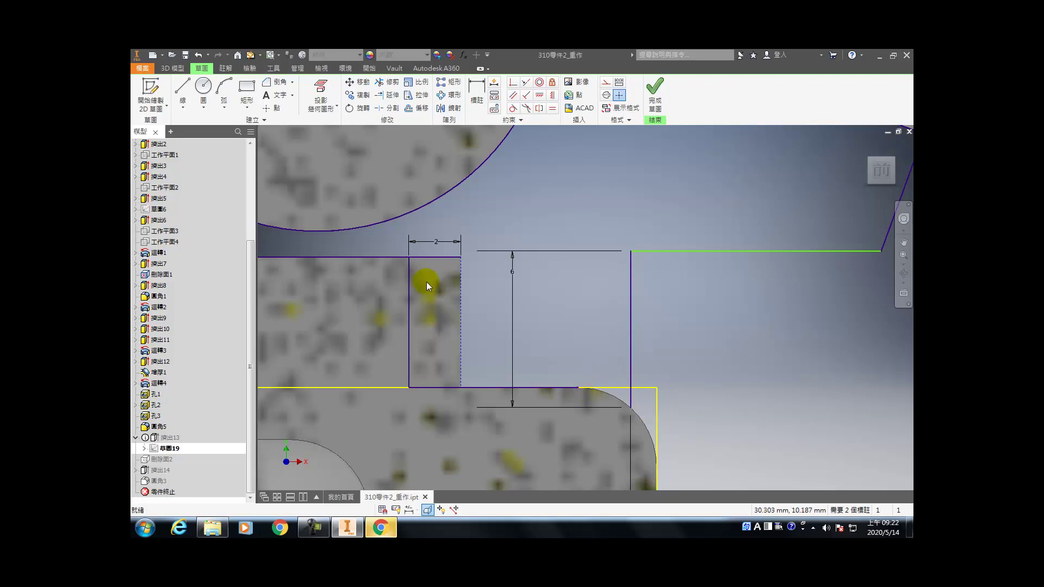
- Project the flange's rounded edge at this corner into the web's profile sketch
left_click(321, 92)
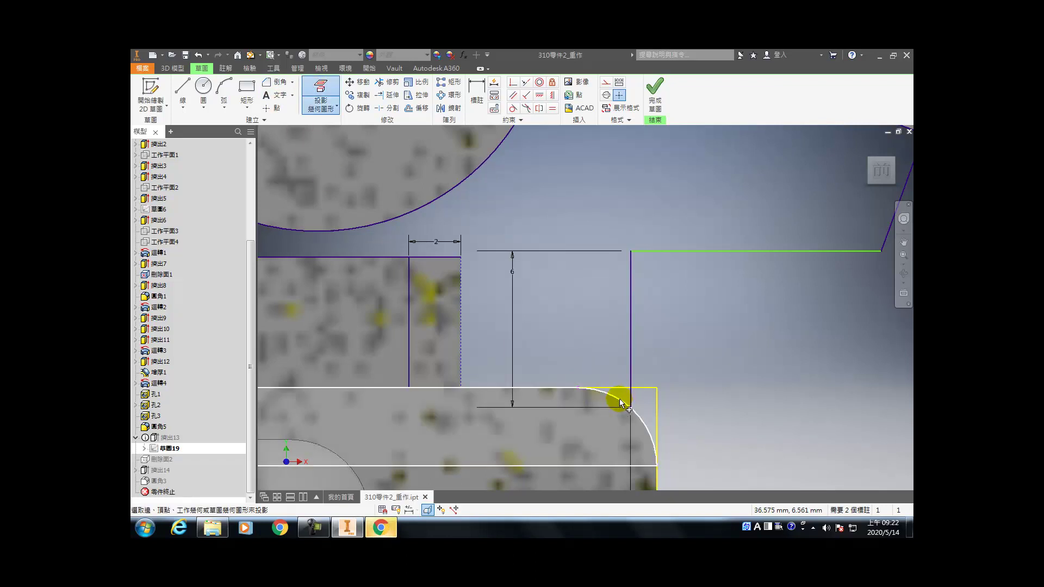
scroll(622, 399, "down", 5)
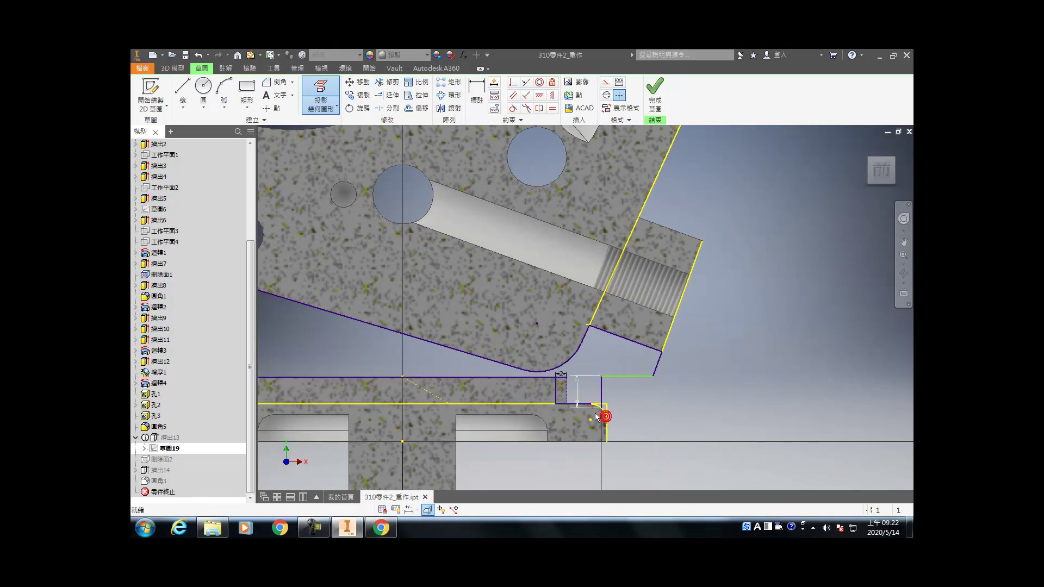
scroll(596, 404, "up", 7)
key("Escape")
left_click(550, 260)
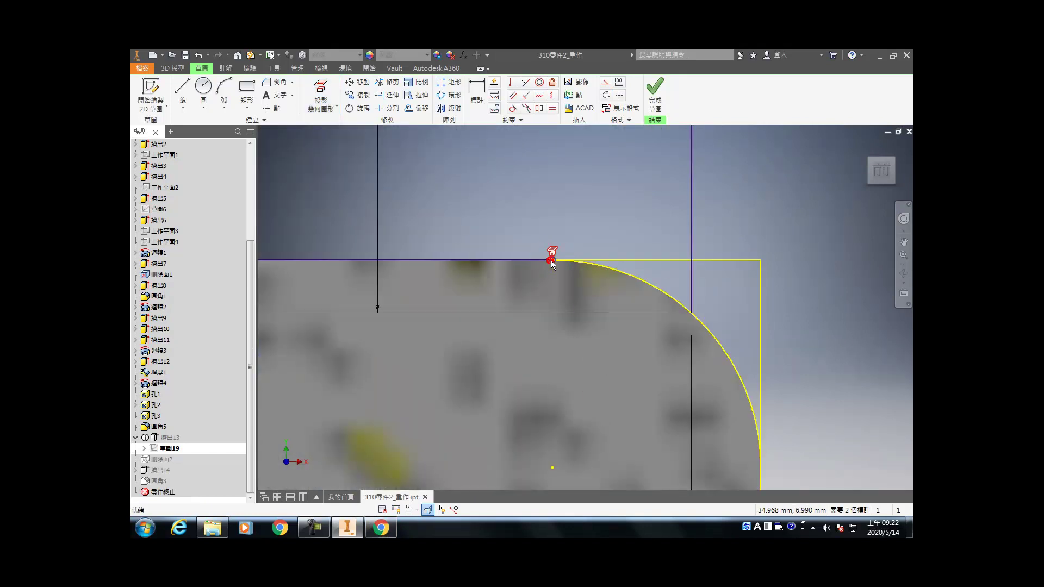
- Draw a three-point arc over the projected fillet, from the flange face line's end to the web's vertical line
left_click(222, 92)
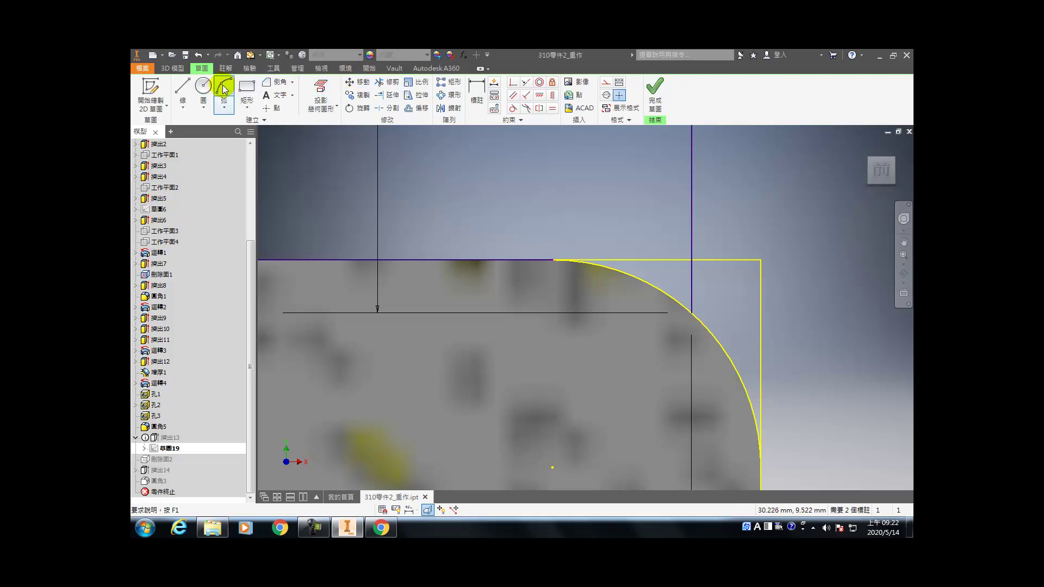
left_click(552, 260)
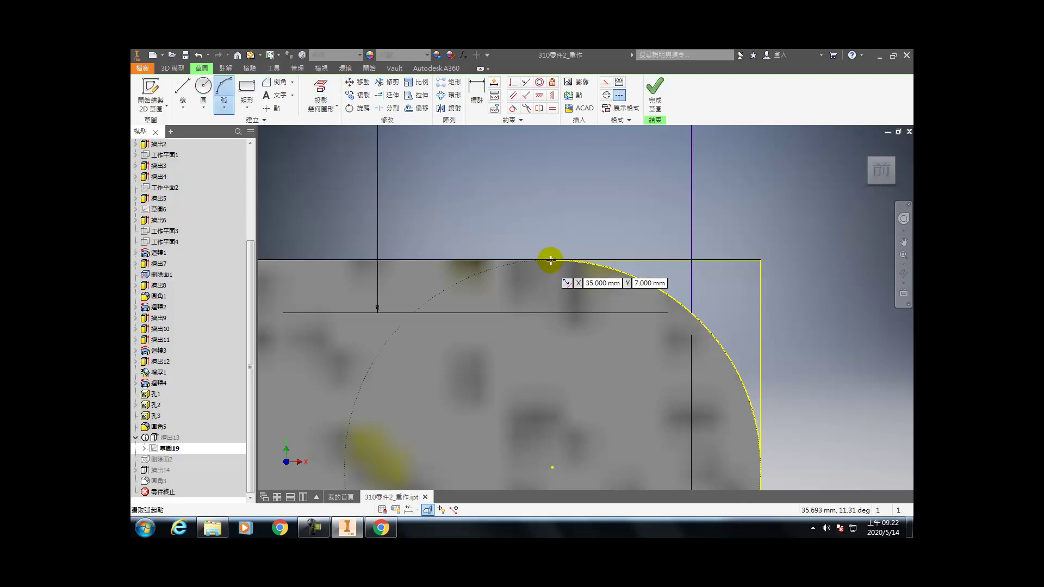
left_click(760, 465)
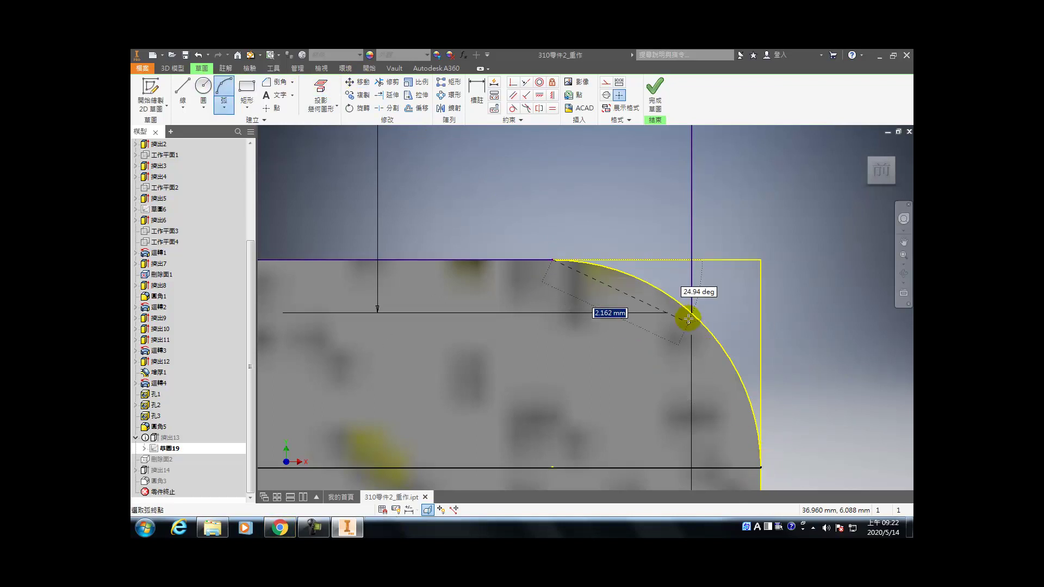
left_click(701, 323)
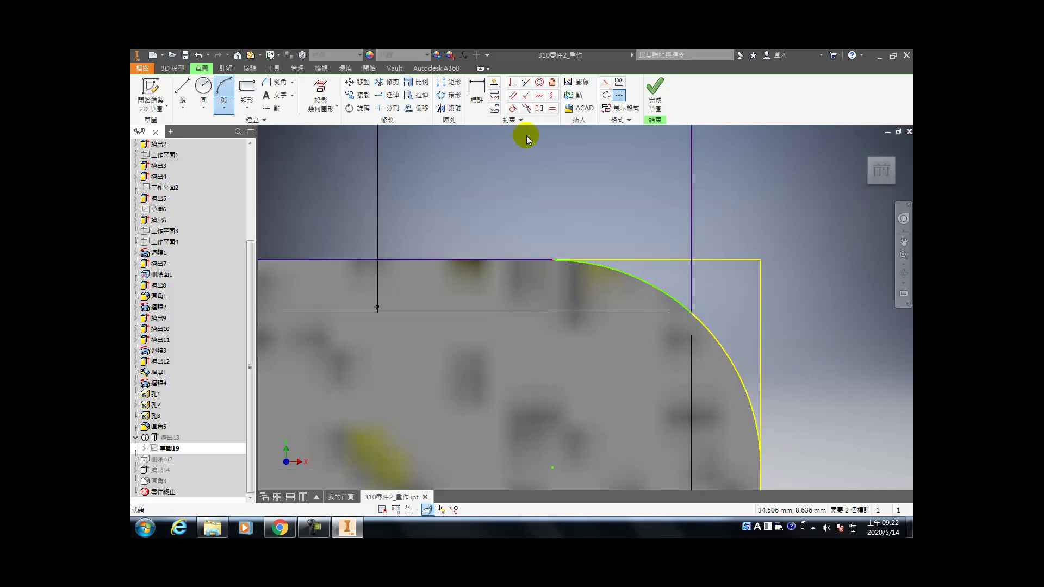
- Apply an equal constraint between the new short arc and the projected fillet arc, and test its endpoint for movement
left_click(552, 108)
left_click(655, 287)
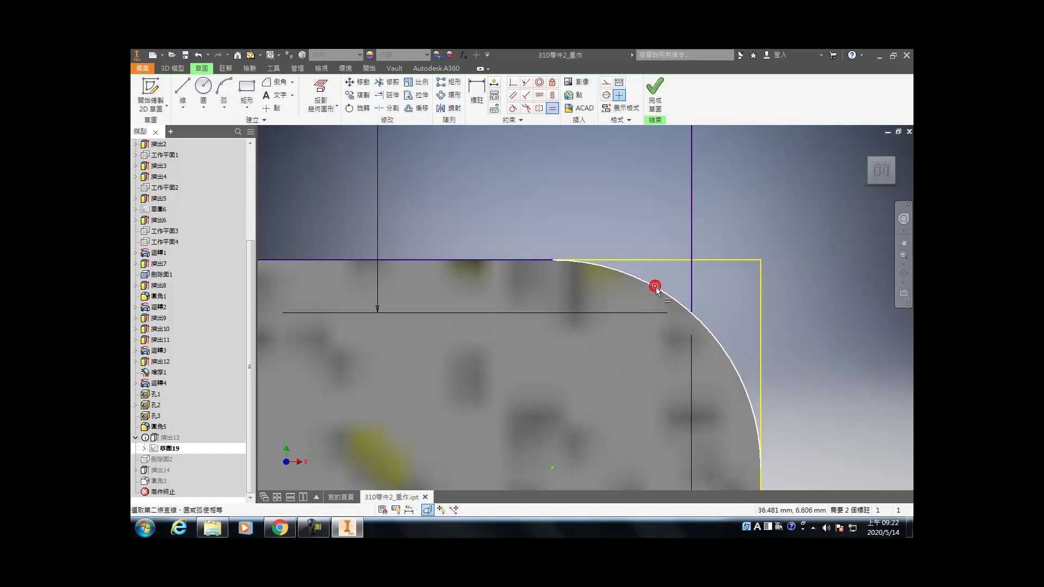
left_click(655, 287)
key("Escape")
left_click(539, 82)
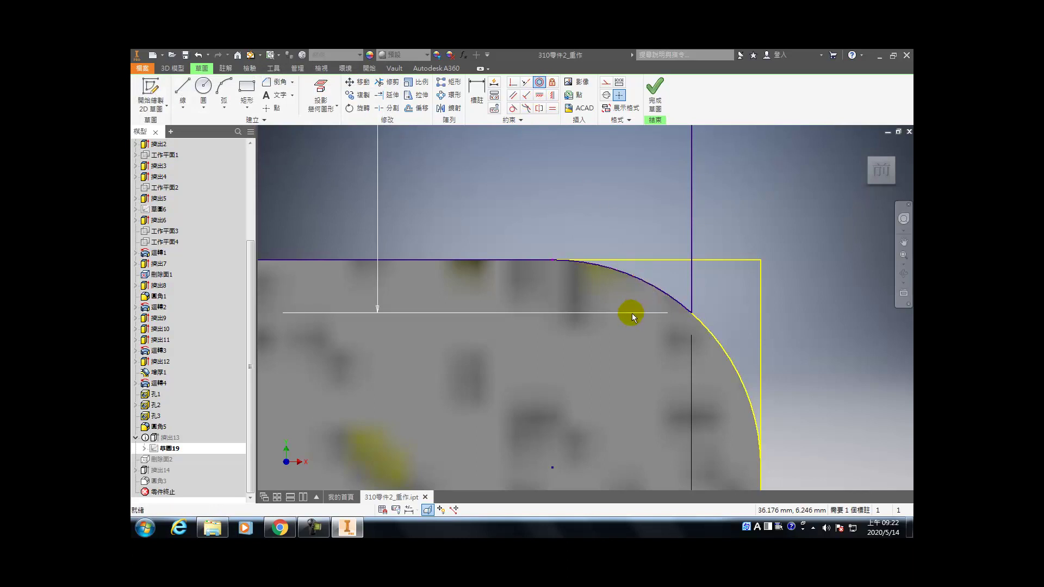
left_click_drag(553, 262, 540, 234)
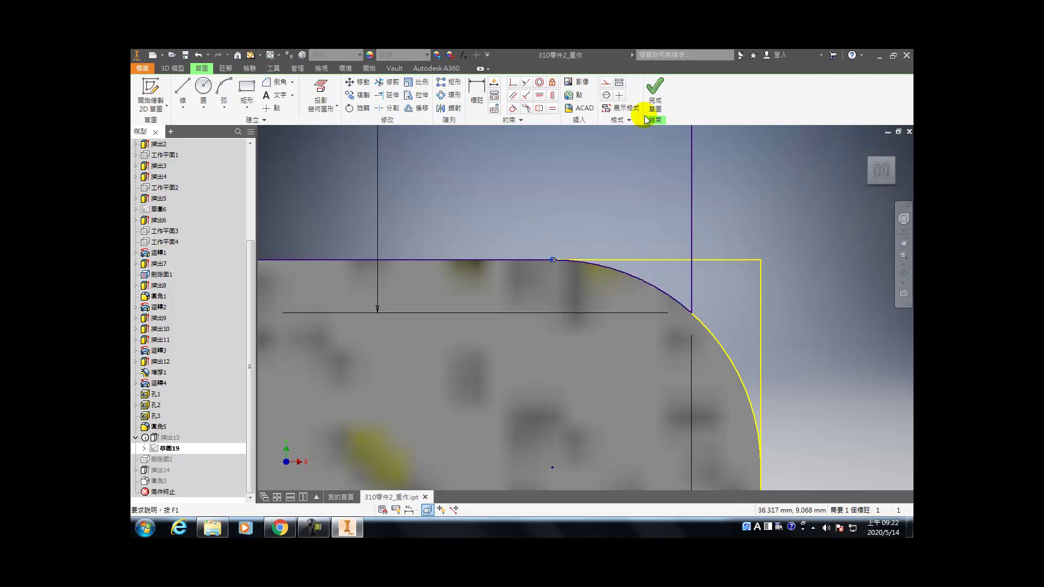
- Finish the web's profile sketch and check the rebuilt web where it meets the flange's rounded edge
left_click(651, 100)
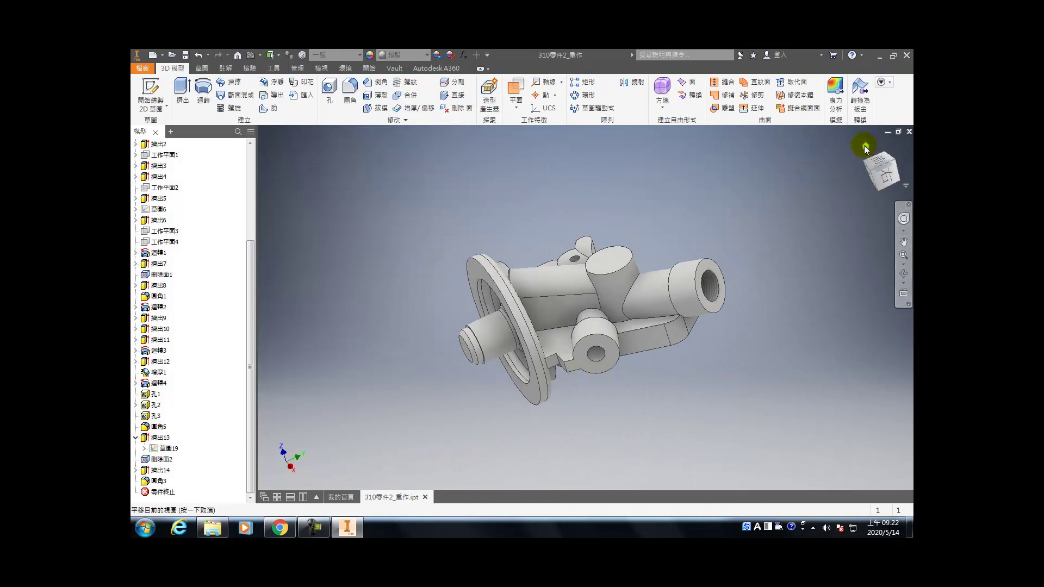
scroll(518, 370, "down", 5)
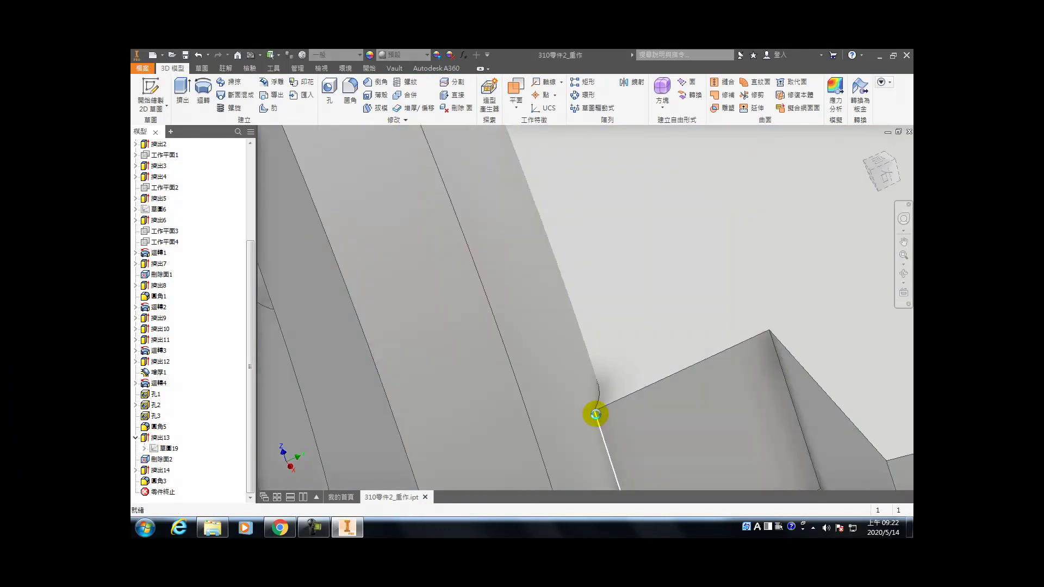
scroll(595, 415, "down", 3)
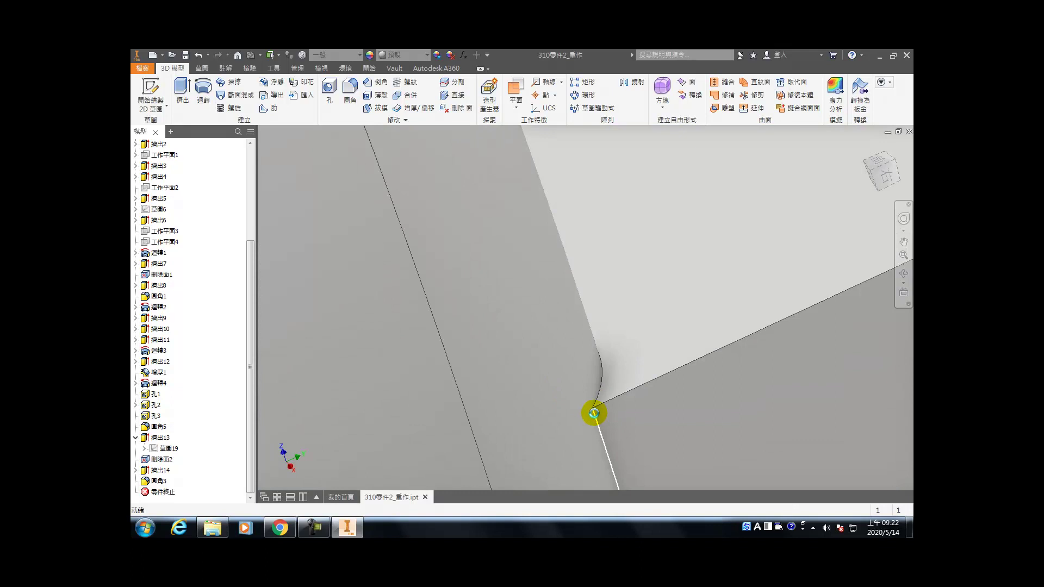
scroll(589, 413, "up", 8)
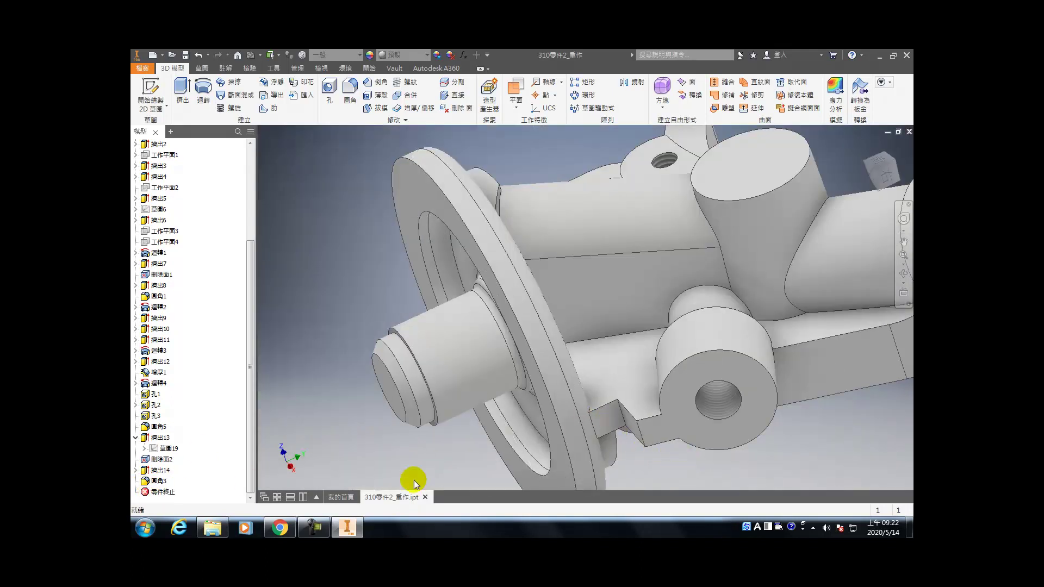
key("f")
left_click(643, 436)
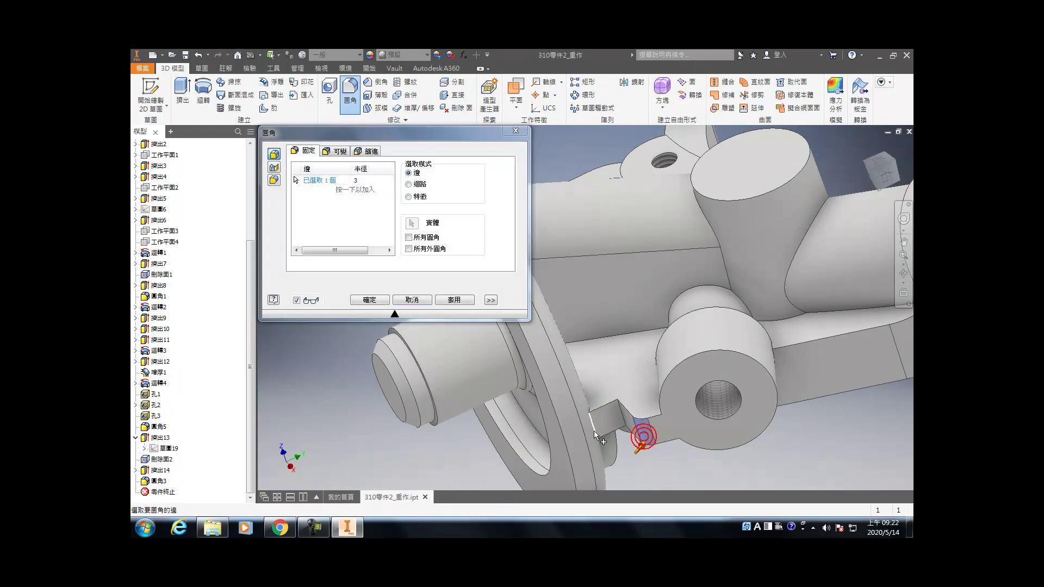
left_click(623, 418)
left_click(357, 180)
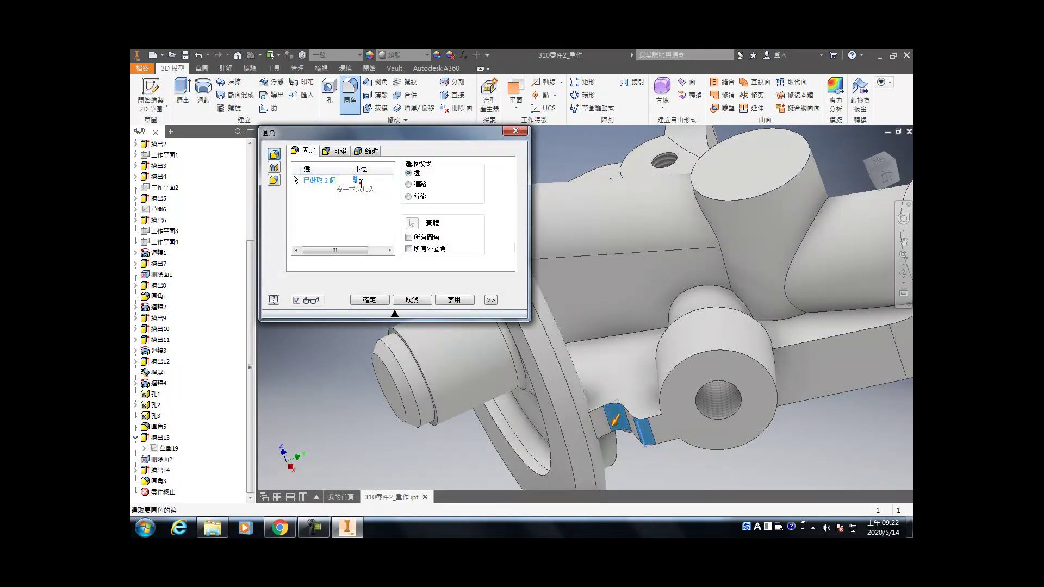
type("1.5")
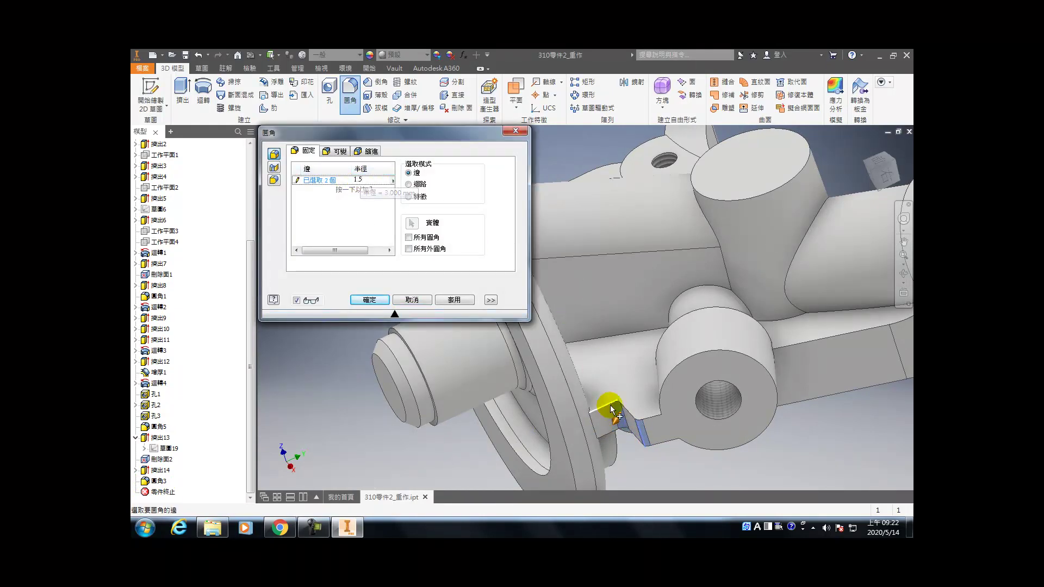
key("F4")
left_click_drag(598, 348, 615, 368)
middle_click_drag(614, 368, 729, 418, "shift")
left_click(696, 325)
left_click(702, 341)
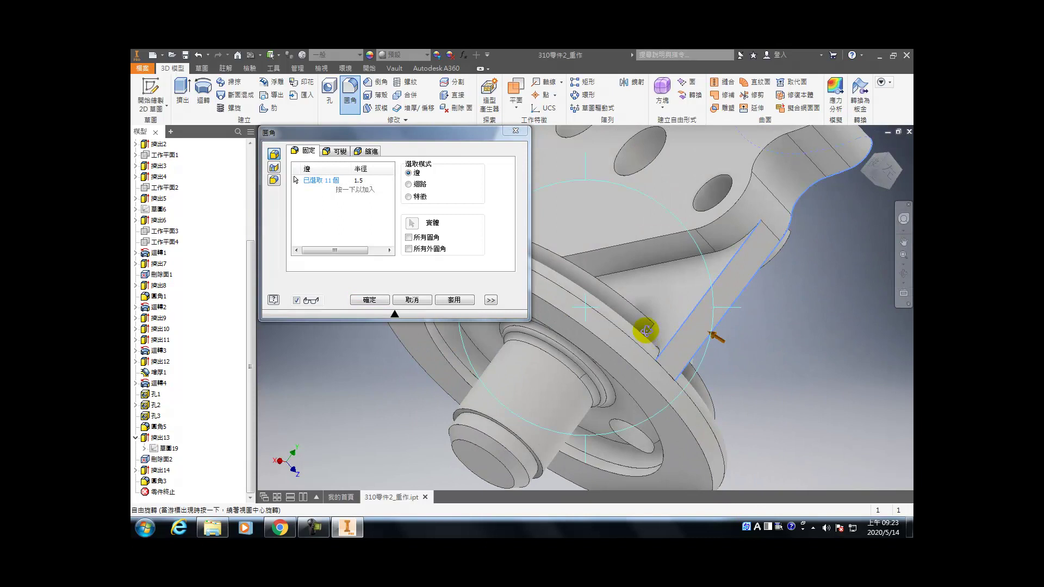
scroll(645, 326, "down", 3)
scroll(752, 425, "down", 5)
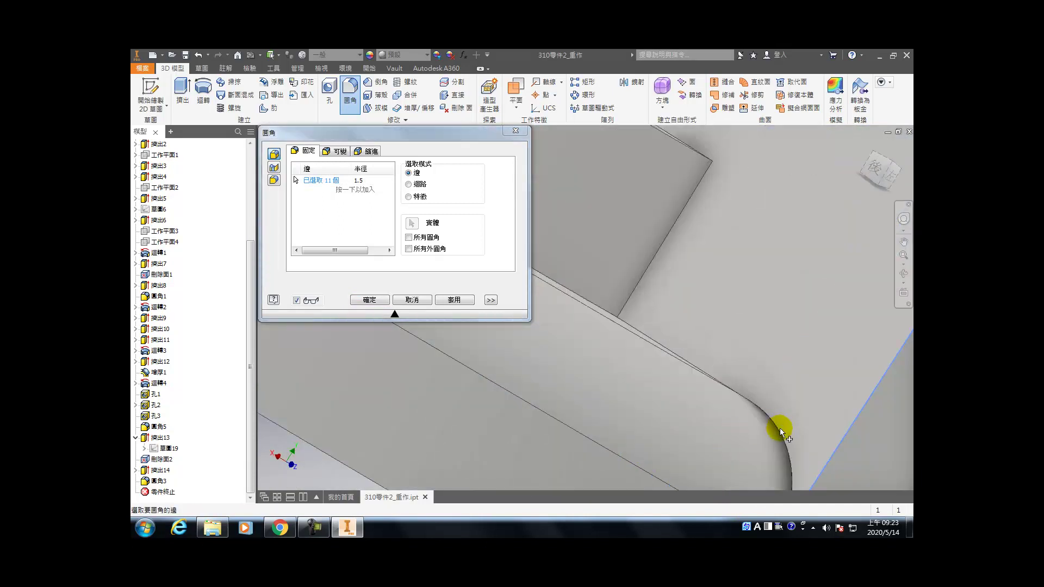
left_click(427, 298)
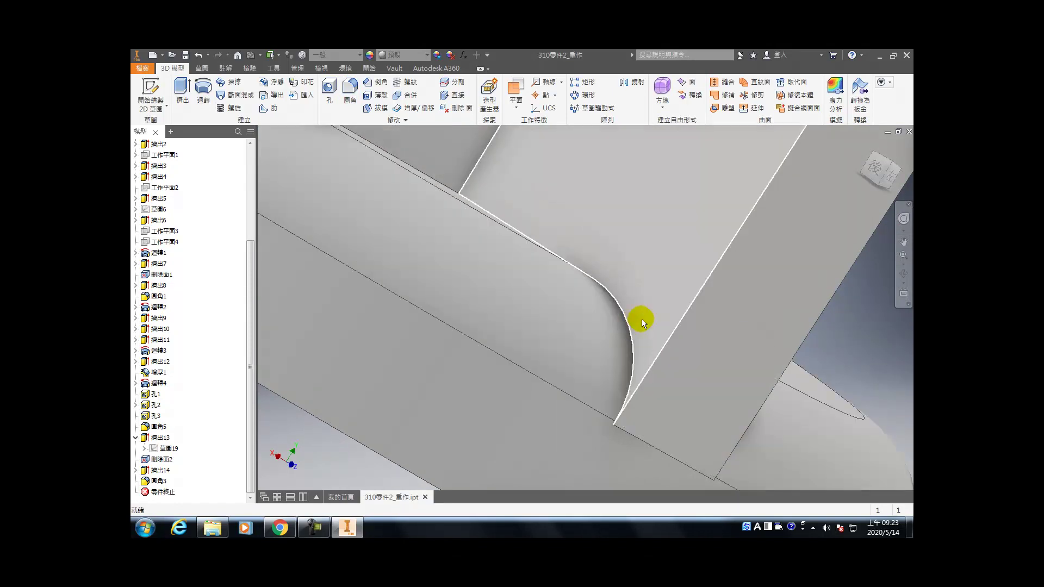
- Sketch a rectangle 3 mm high on the web's narrow side face, spanning its full width at the flange end
middle_click_drag(705, 339, 608, 396)
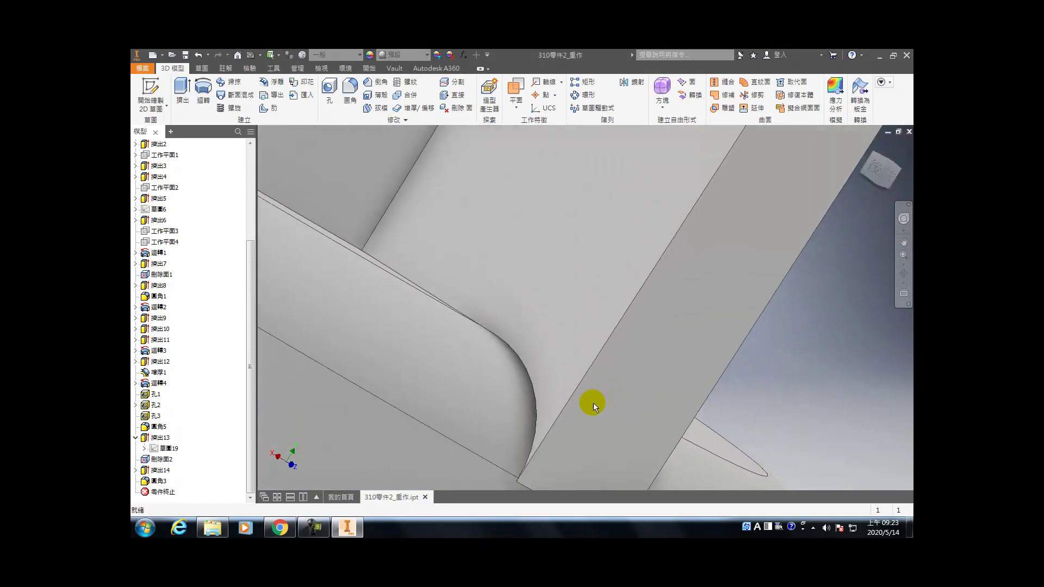
scroll(667, 328, "up", 4)
left_click(651, 331)
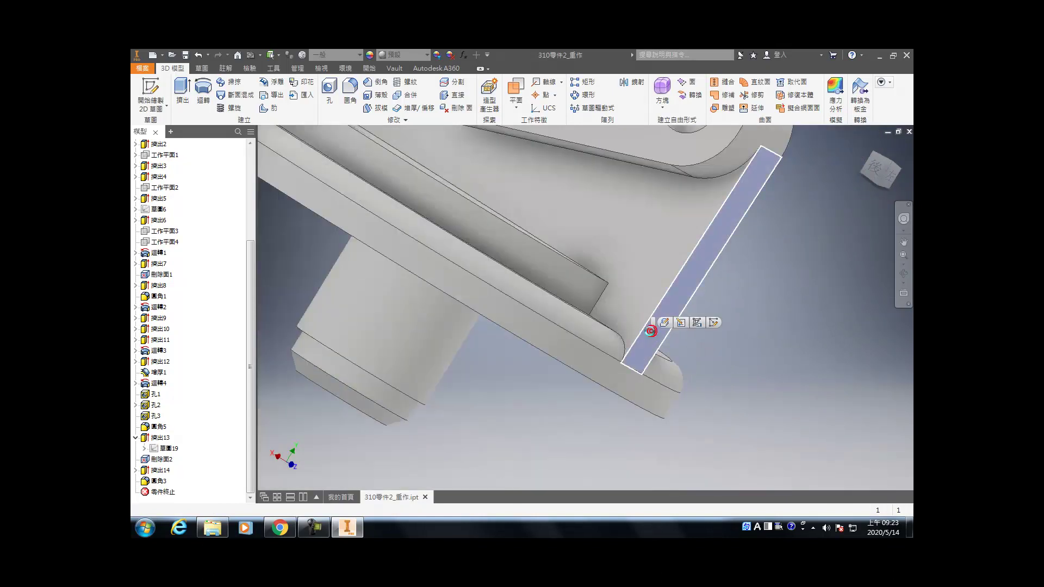
key("s")
left_click(246, 90)
left_click(541, 247)
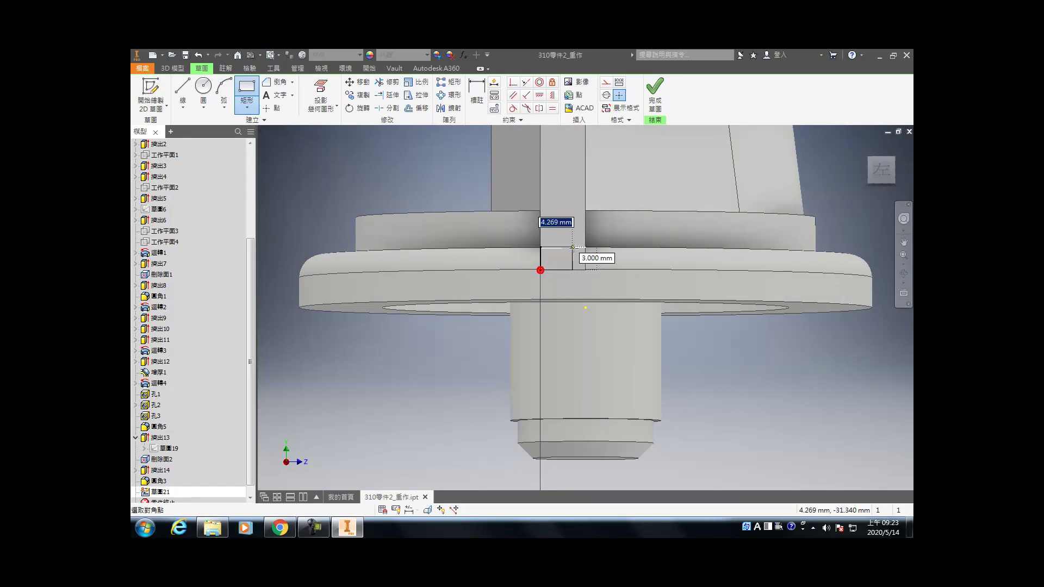
left_click(586, 270)
key("Escape")
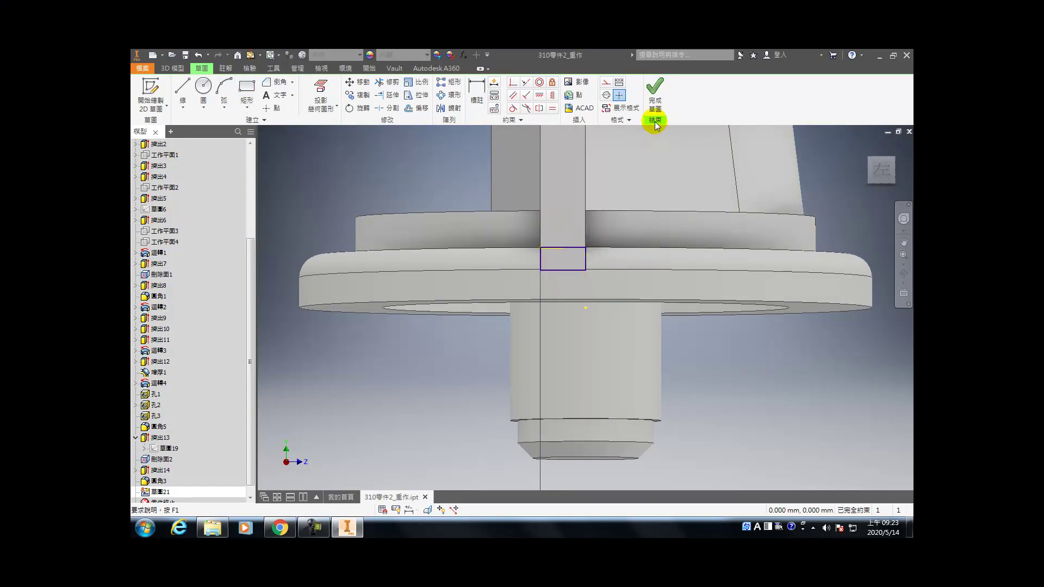
- Try extruding the 3 mm rectangle from the web's side face in the reversed direction to the next face, and undo it
left_click(655, 103)
key("e")
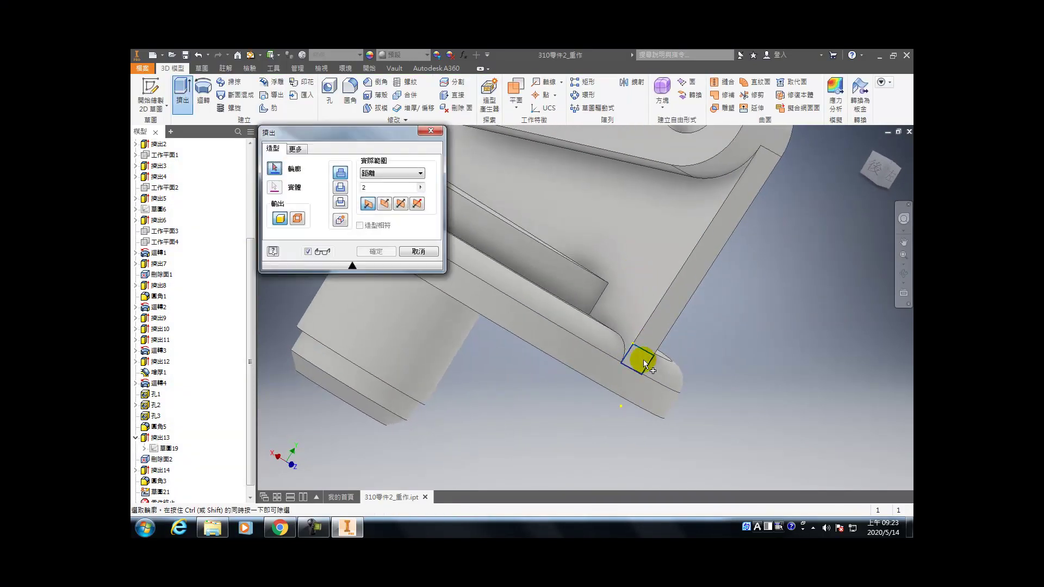
left_click(384, 204)
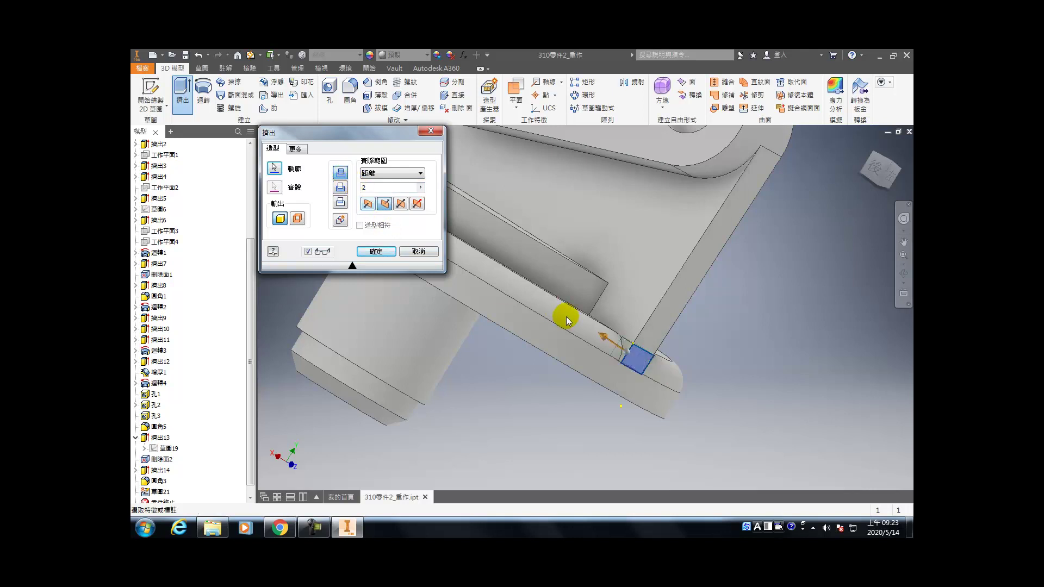
scroll(610, 336, "down", 5)
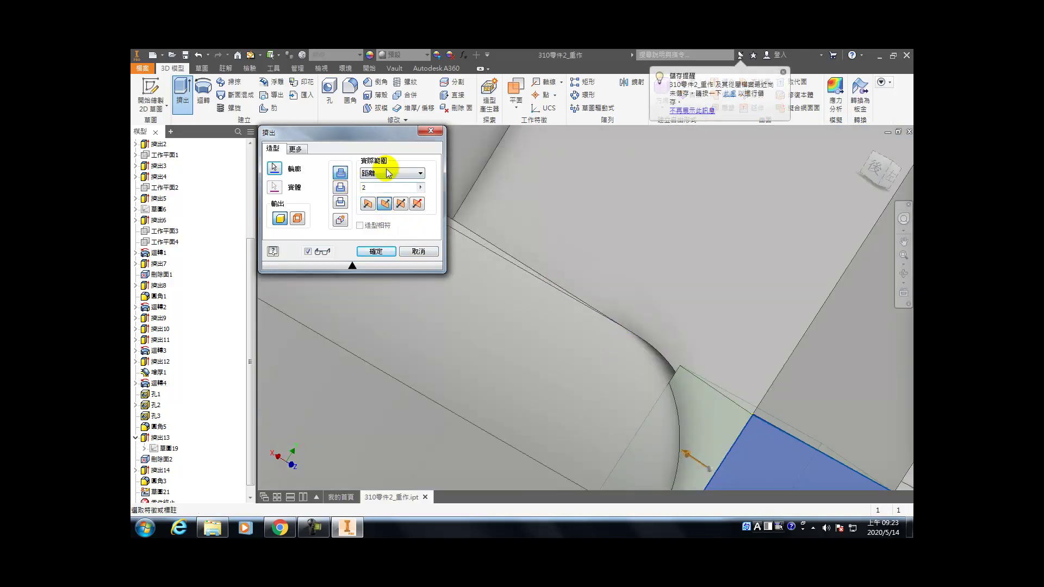
left_click(387, 173)
left_click(377, 193)
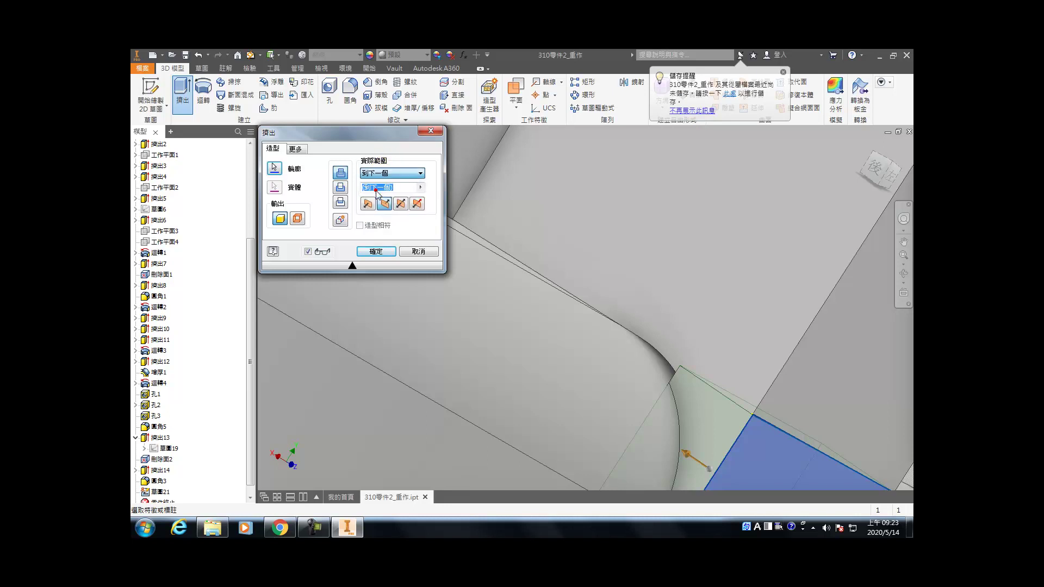
left_click(376, 251)
scroll(571, 328, "up", 5)
scroll(556, 327, "down", 5)
scroll(487, 298, "up", 5)
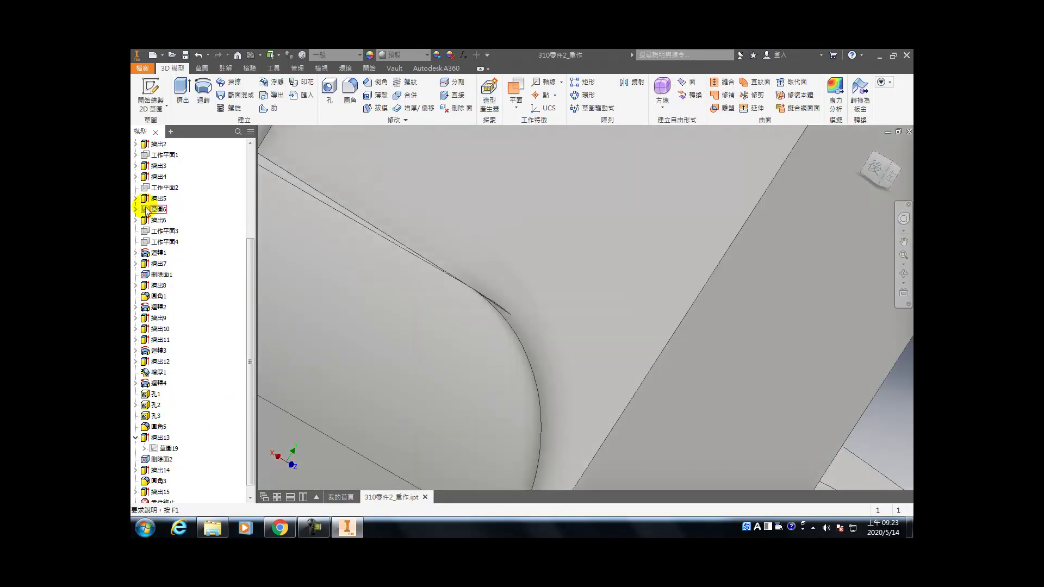
left_click(198, 56)
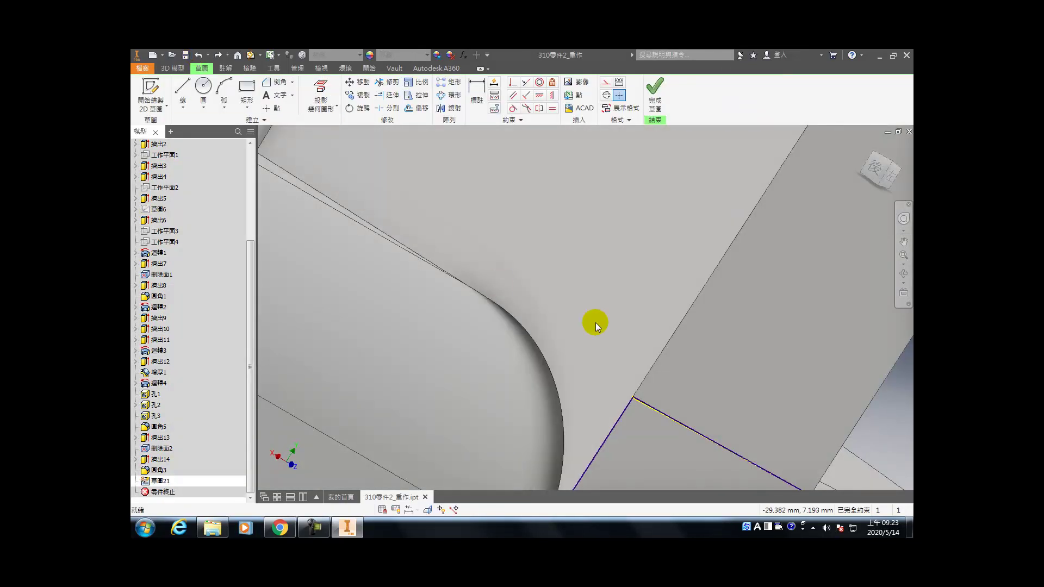
- Delete the rectangle's web-side closing line and draw a replacement about 1.2 mm farther up, spanning the web's narrow face
scroll(612, 291, "up", 2)
middle_click_drag(667, 379, 536, 269)
left_click(538, 262)
key("Delete")
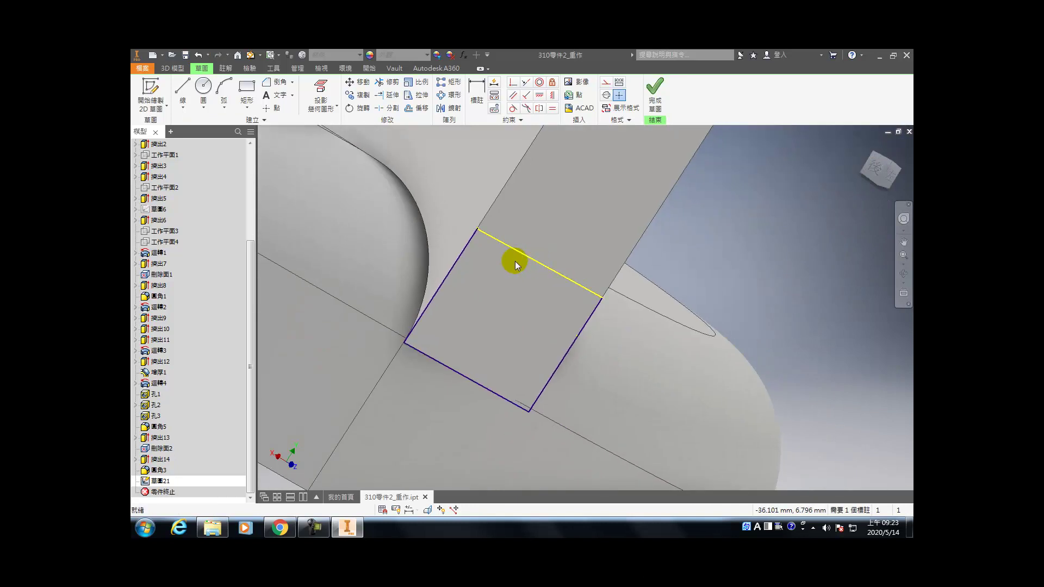
left_click(183, 88)
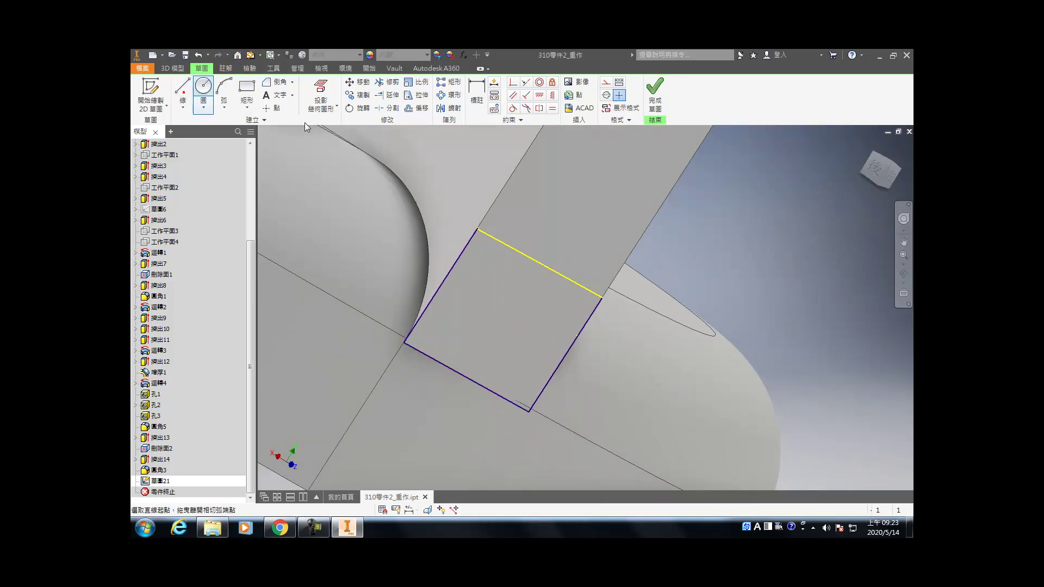
left_click(476, 229)
double_click(506, 186)
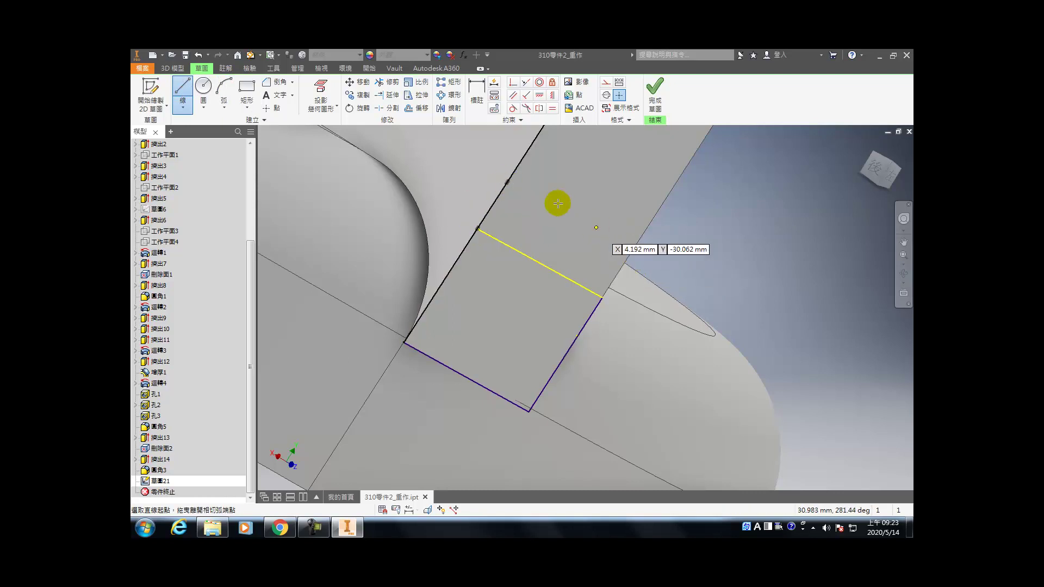
left_click(507, 183)
double_click(632, 248)
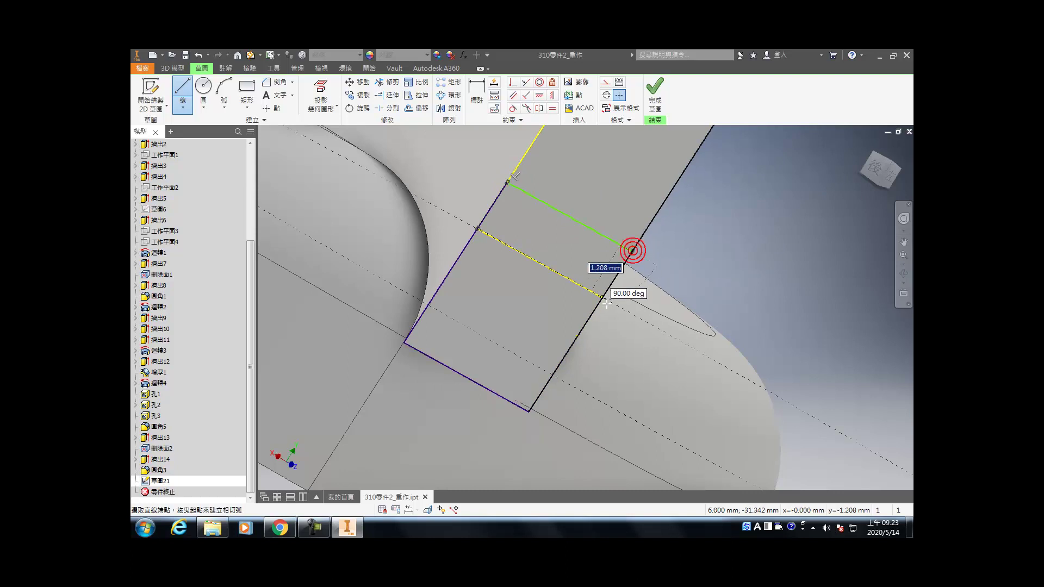
key("Escape")
- Dimension the distance between the new line and the rectangle's flange-side line as 5 mm
key("d")
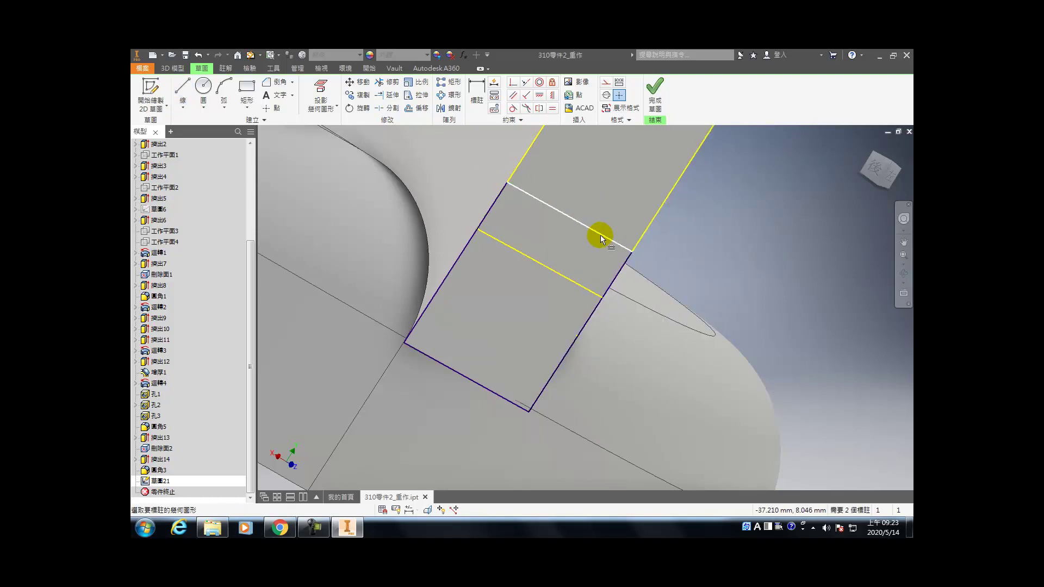
left_click(496, 391)
left_click(687, 312)
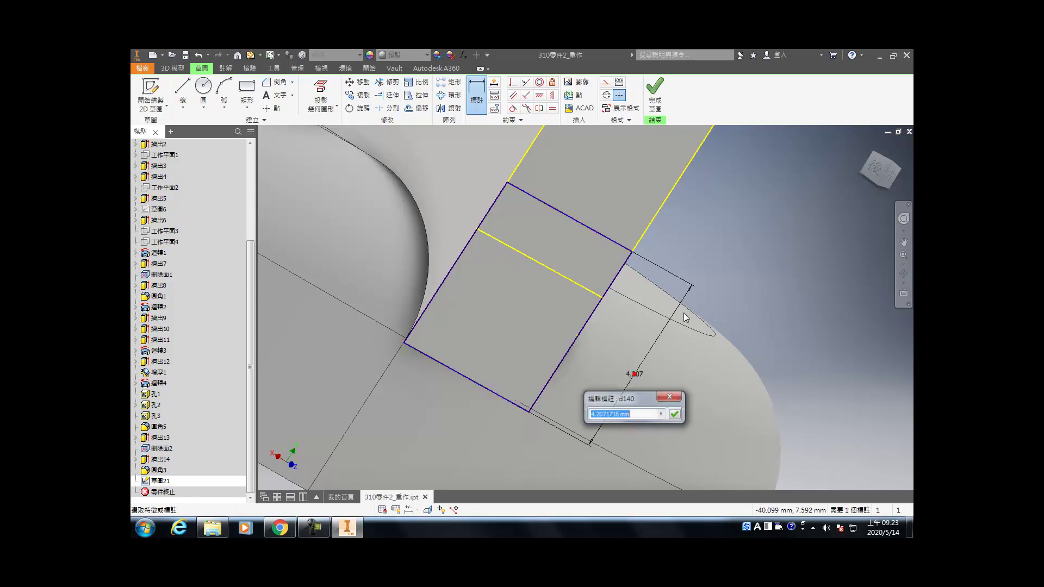
type("5")
key("Return")
type("e2")
left_click(370, 174)
left_click(378, 188)
middle_click_drag(573, 236, 660, 284)
left_click(605, 352)
left_click(601, 272)
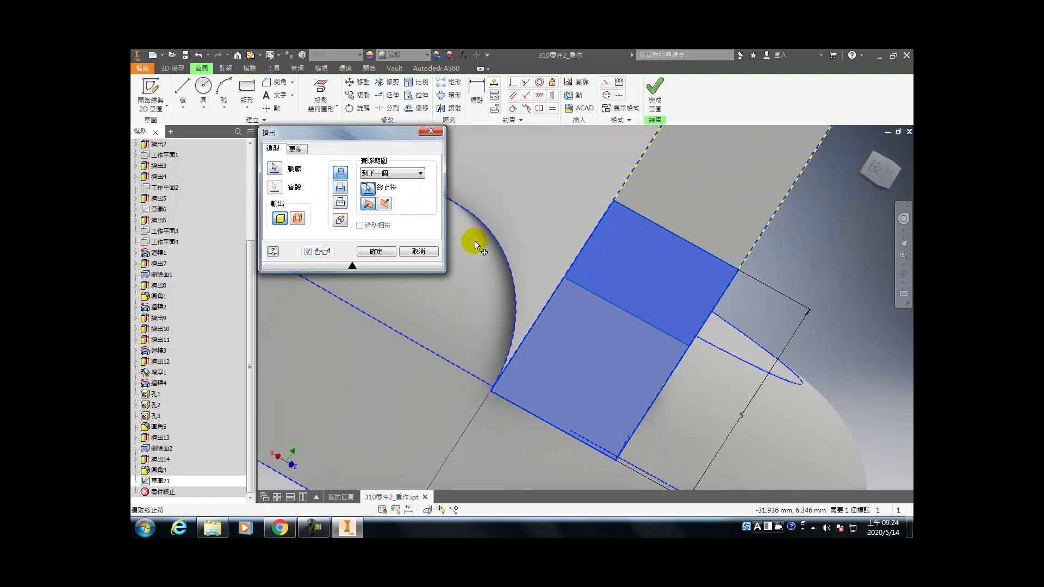
left_click(412, 172)
left_click(383, 200)
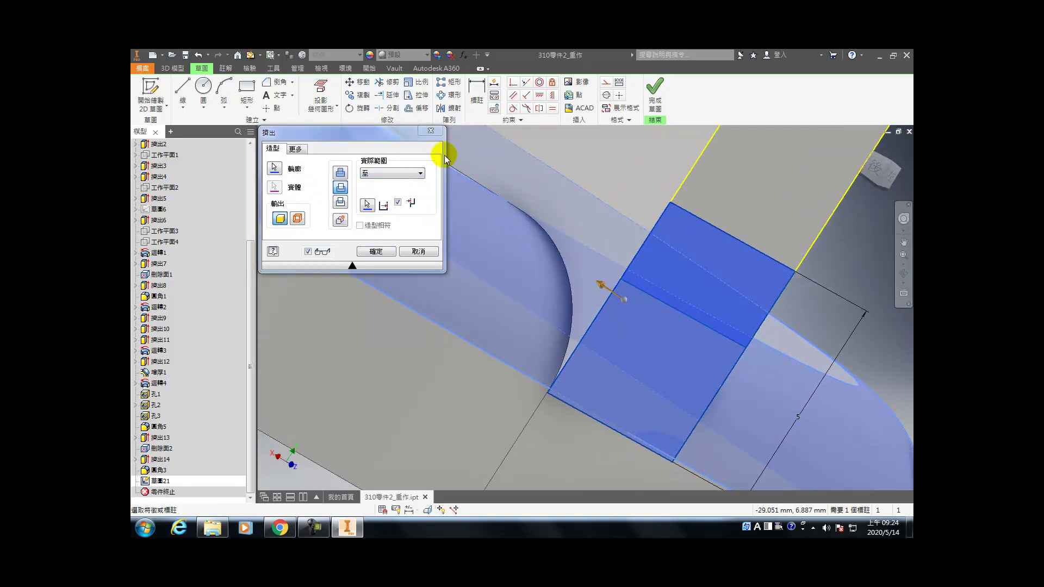
left_click(431, 132)
- Remove the leftover line inside the 5 mm rectangle and extrude the profile as a join in the reversed direction to the next face
left_click(678, 311)
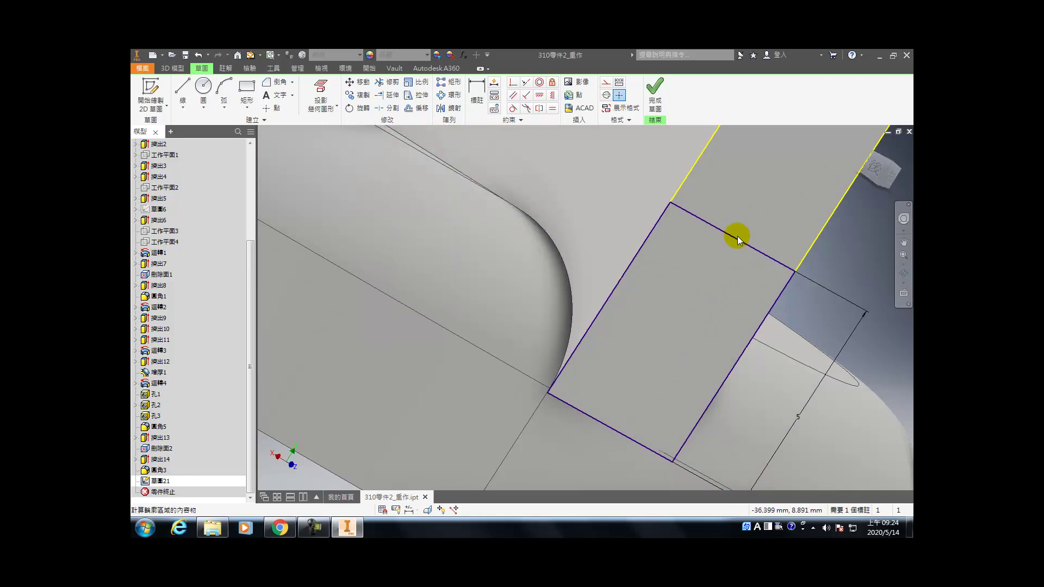
key("e")
left_click(391, 173)
left_click(387, 190)
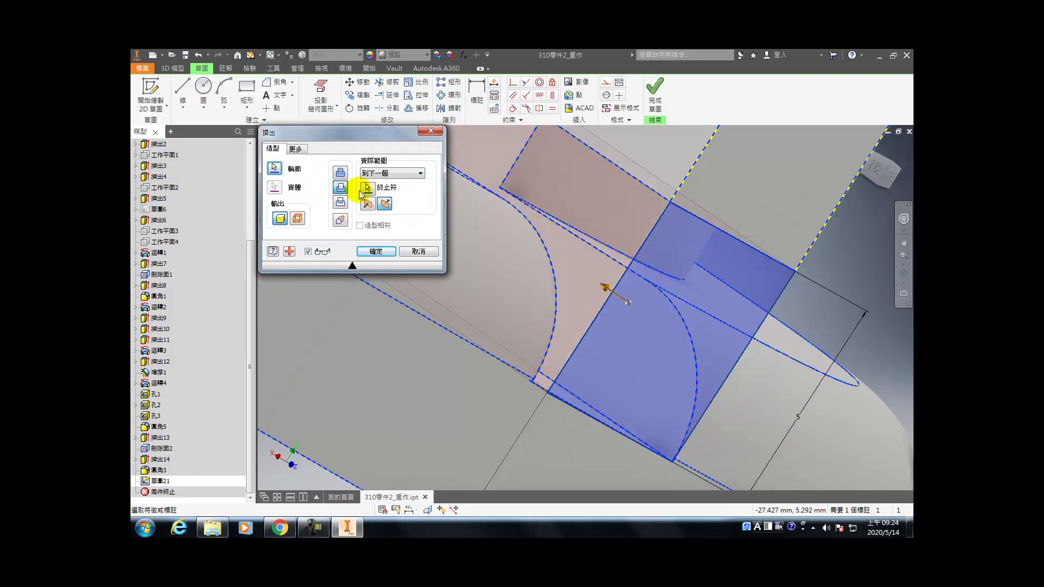
left_click(341, 173)
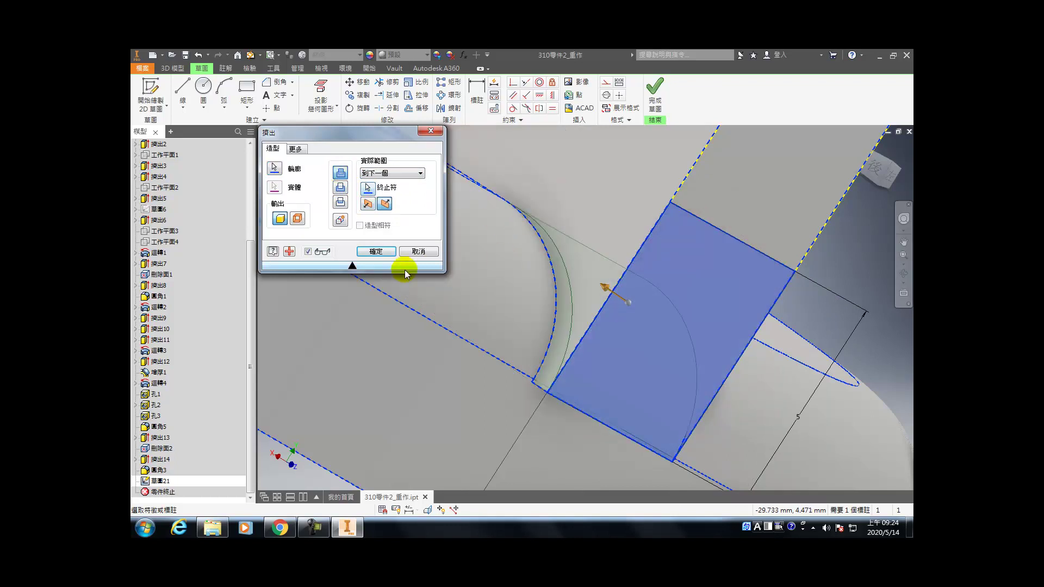
left_click(375, 251)
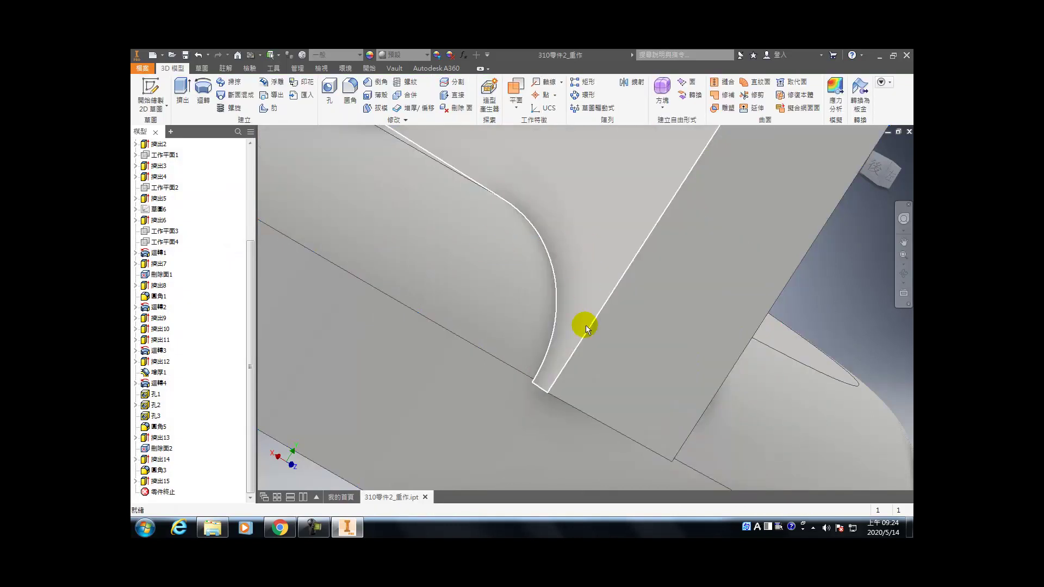
- Try to replace the sliver face under the web's end with the adjoining flange surface using Replace Face
middle_click_drag(555, 301, 585, 201, "shift")
middle_click_drag(656, 223, 622, 275)
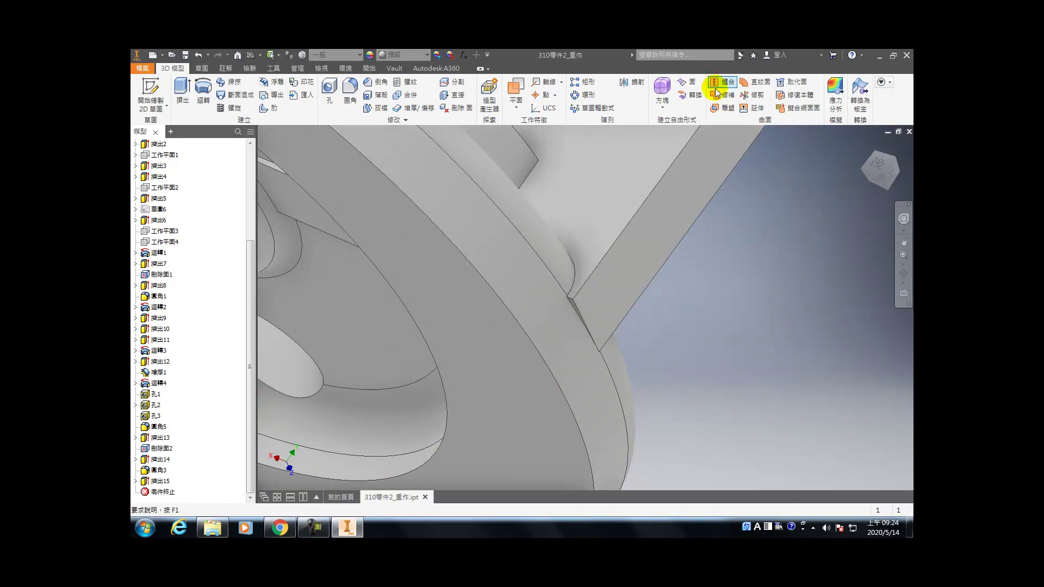
left_click(793, 83)
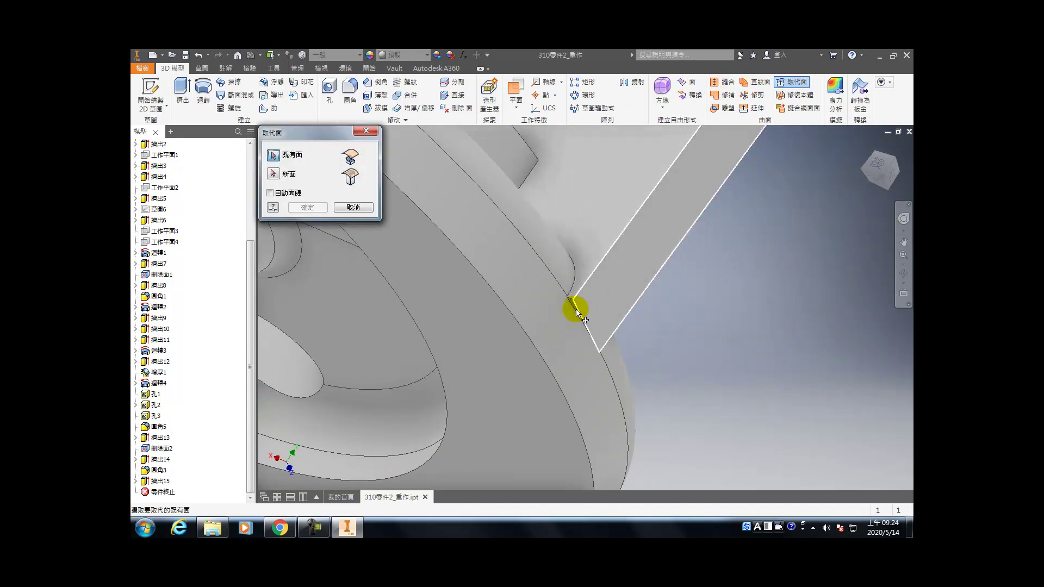
scroll(565, 302, "down", 5)
left_click(592, 301)
left_click(550, 195)
left_click(319, 207)
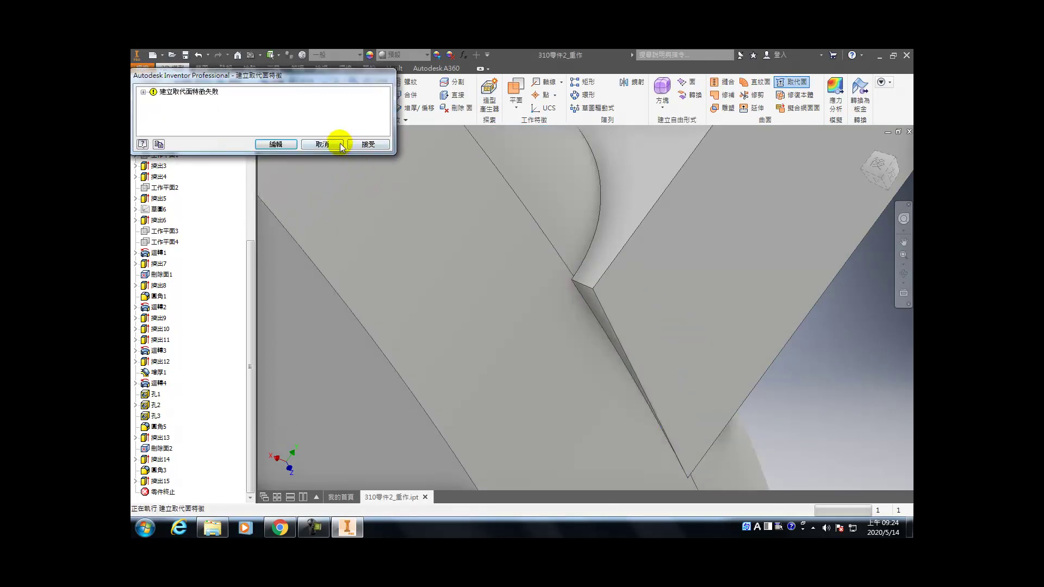
left_click(341, 146)
- Start a sketch on the sliver face under the web's end and project its edges and the flange's rim edge
left_click(602, 306)
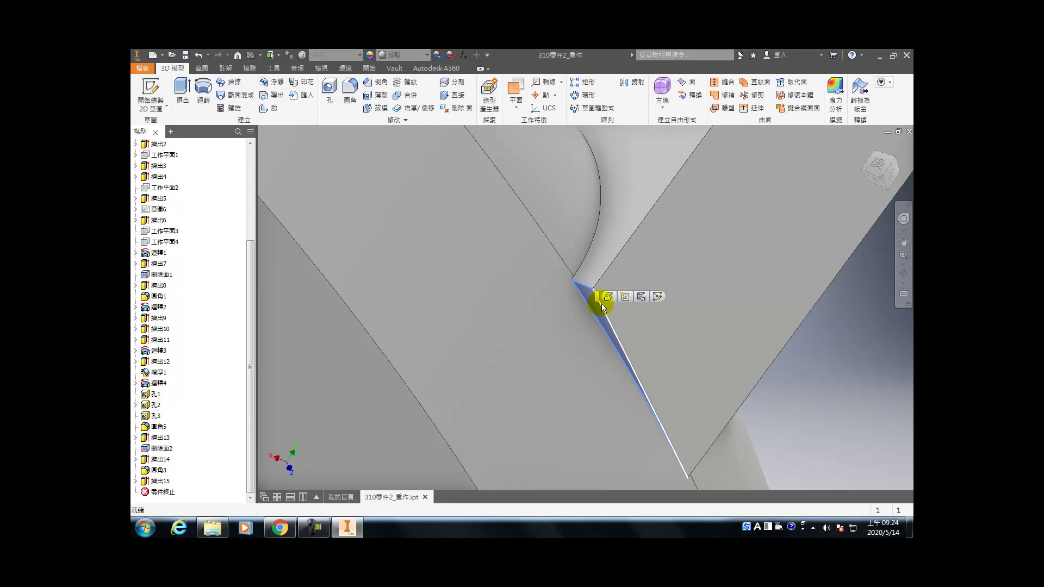
left_click(607, 296)
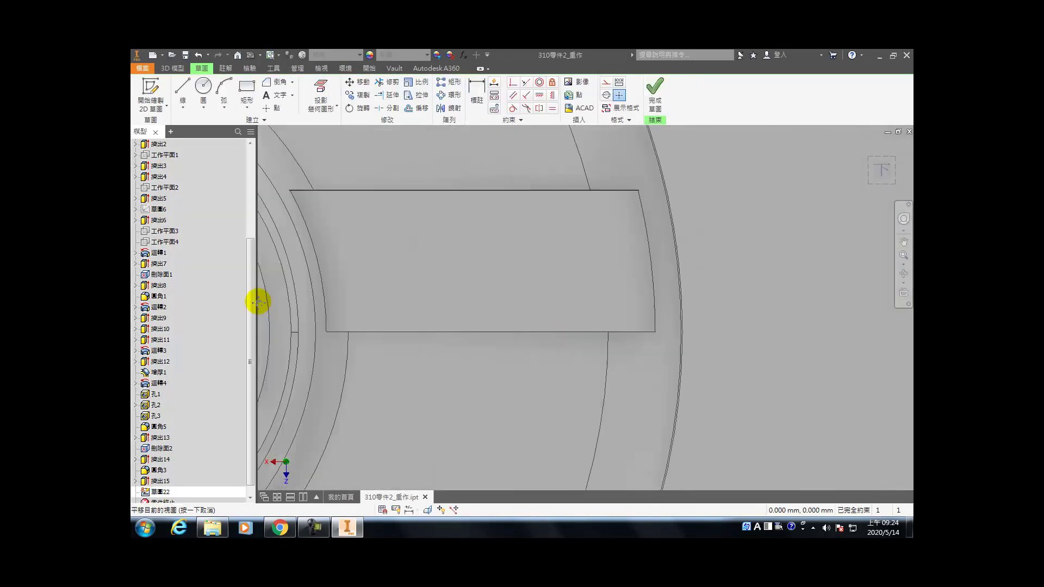
middle_click_drag(461, 305, 392, 296)
scroll(392, 296, "up", 2)
middle_click_drag(875, 284, 536, 293)
scroll(428, 240, "down", 6)
scroll(495, 266, "up", 2)
middle_click_drag(495, 266, 457, 154)
mouse_move(510, 305)
middle_mouse_down()
mouse_move(494, 214)
mouse_move(475, 322)
middle_mouse_up()
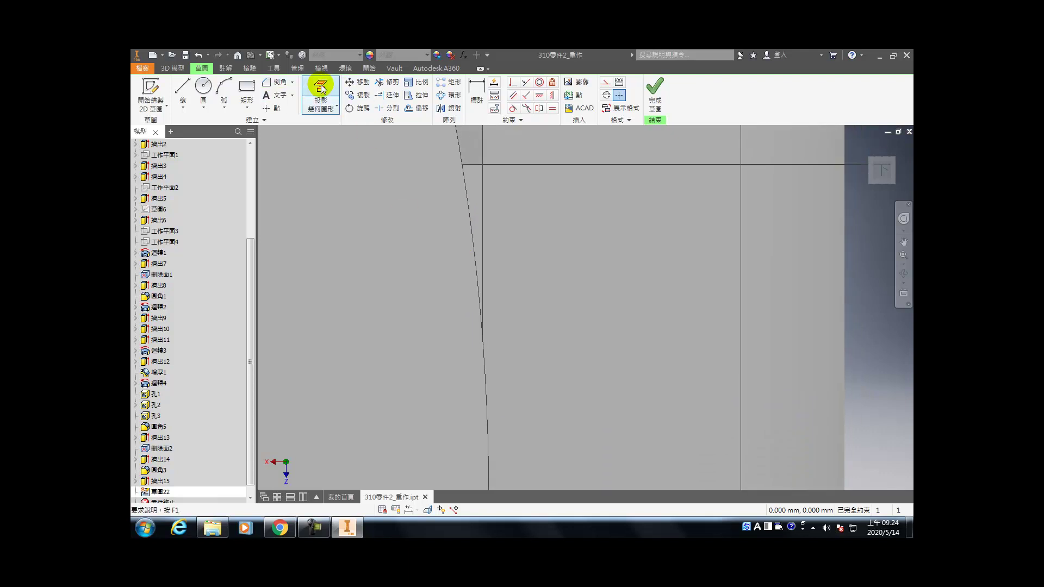
left_click(321, 90)
left_click(481, 180)
left_click(468, 189)
left_click(466, 189)
- Try to extrude the thin projected profile at the web's end, and discard its sketch
key("e")
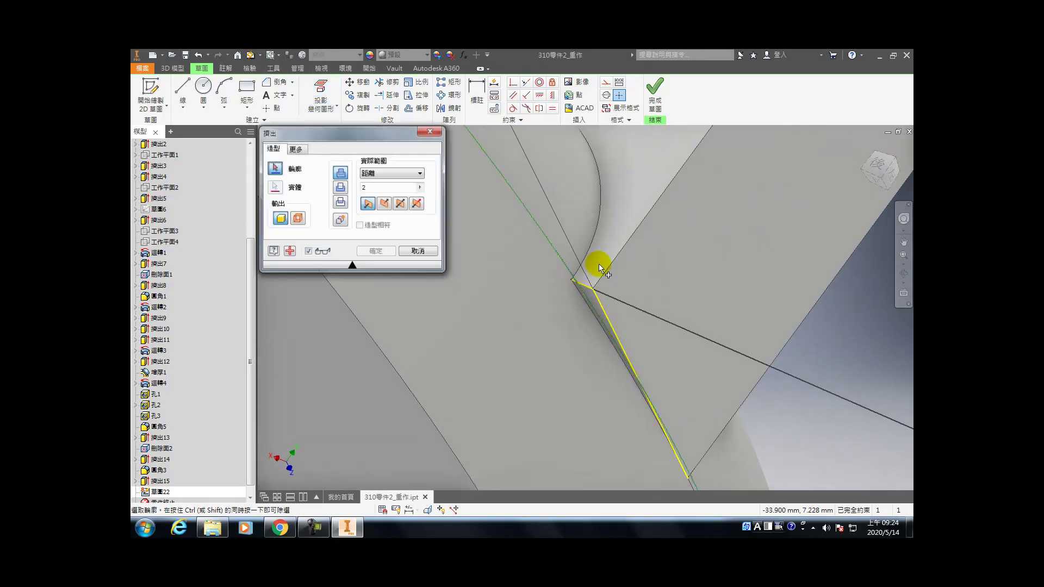
left_click(589, 297)
scroll(590, 294, "up", 8)
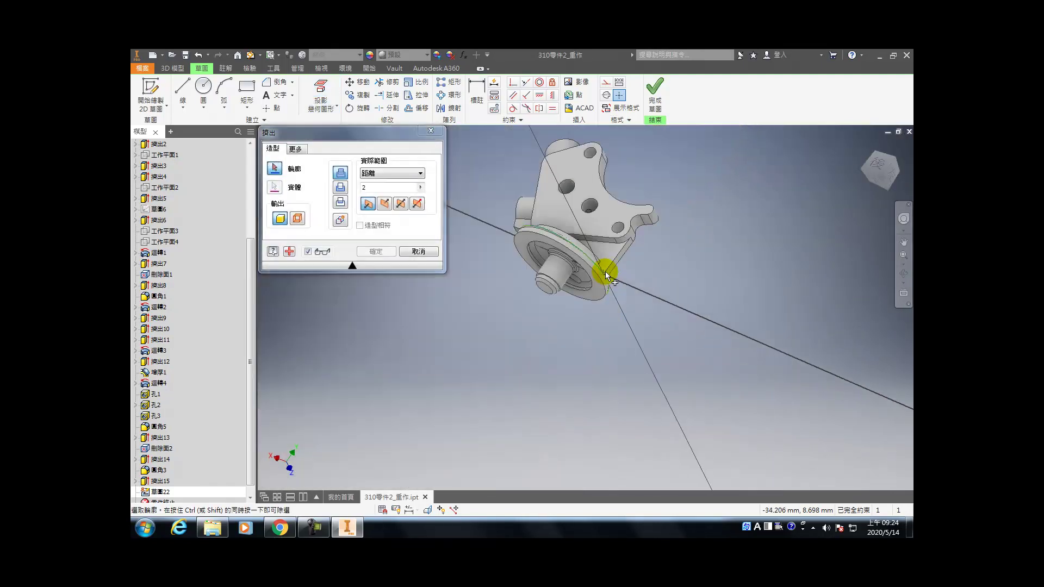
scroll(624, 246, "down", 5)
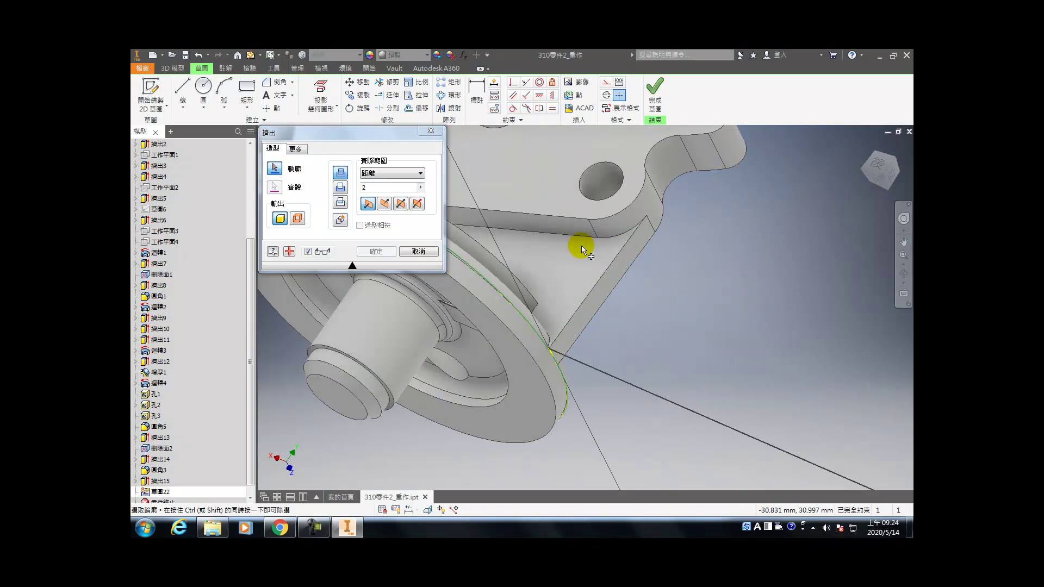
left_click(430, 132)
scroll(562, 361, "down", 6)
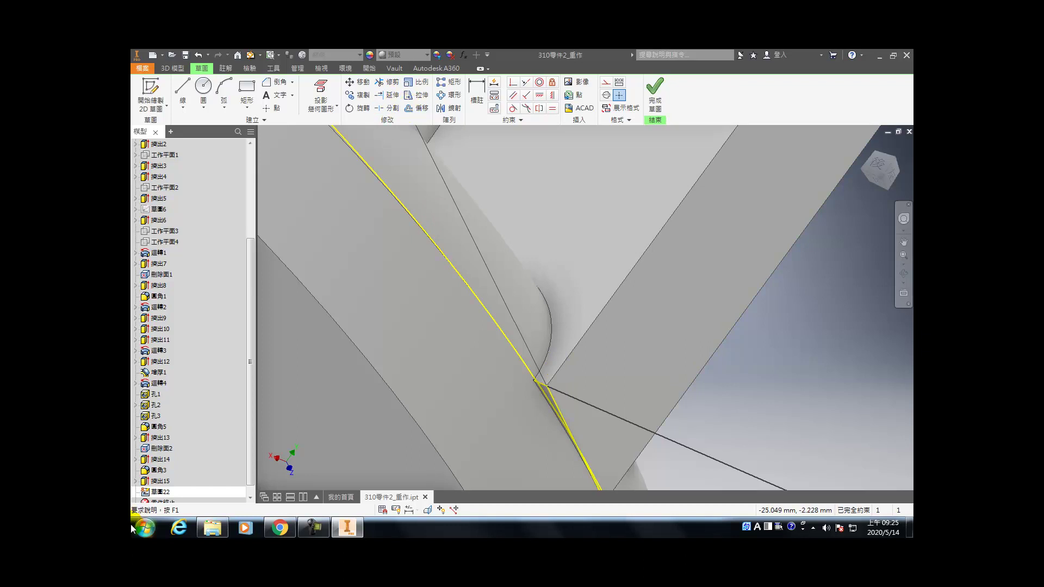
left_click(156, 491)
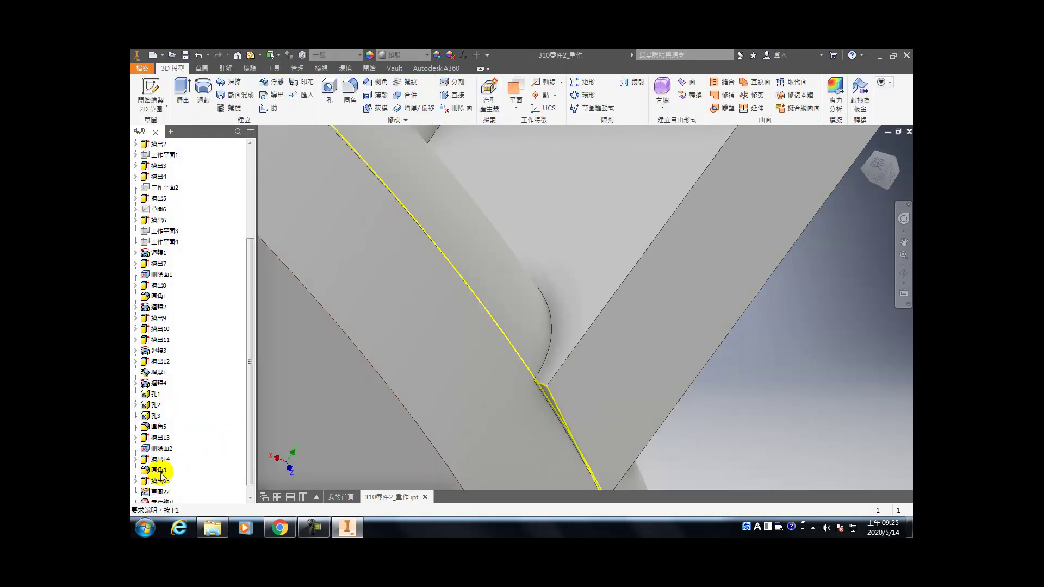
left_click(147, 490)
- Delete the sliver face under the web's end using Delete Face with healing enabled
left_click(455, 107)
left_click(279, 173)
left_click(545, 393)
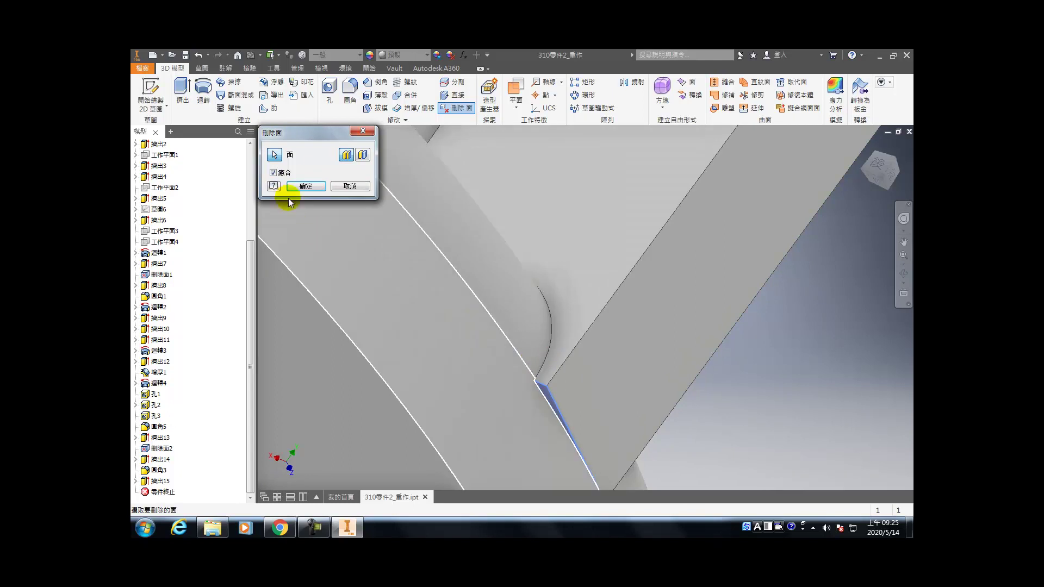
left_click(306, 186)
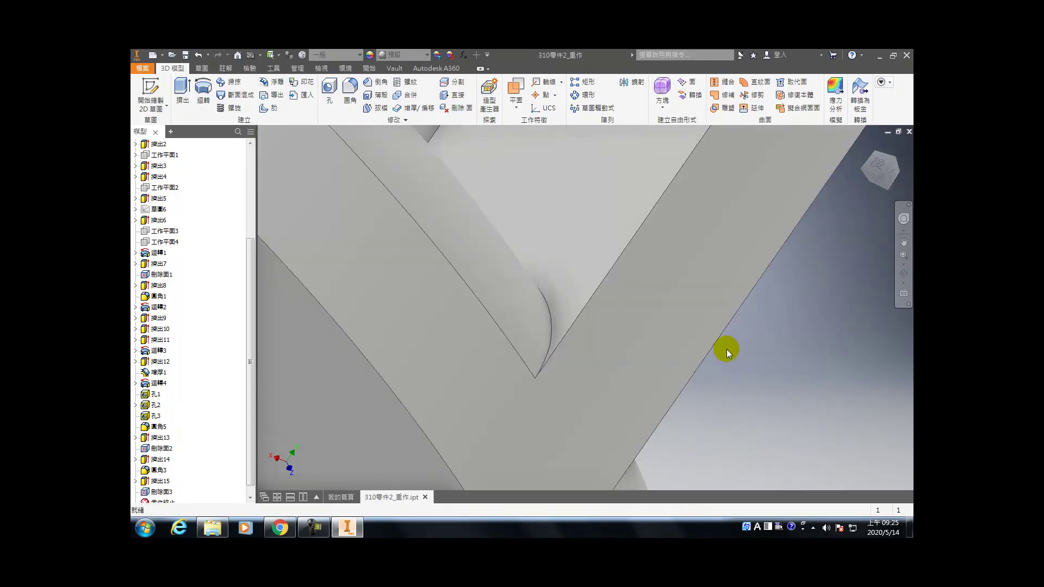
- Start a sketch on the flange's underside and draw a circle about 76 mm in diameter, centred on the shaft axis
scroll(735, 346, "down", 5)
middle_click_drag(702, 363, 457, 180, "shift")
left_click(874, 185)
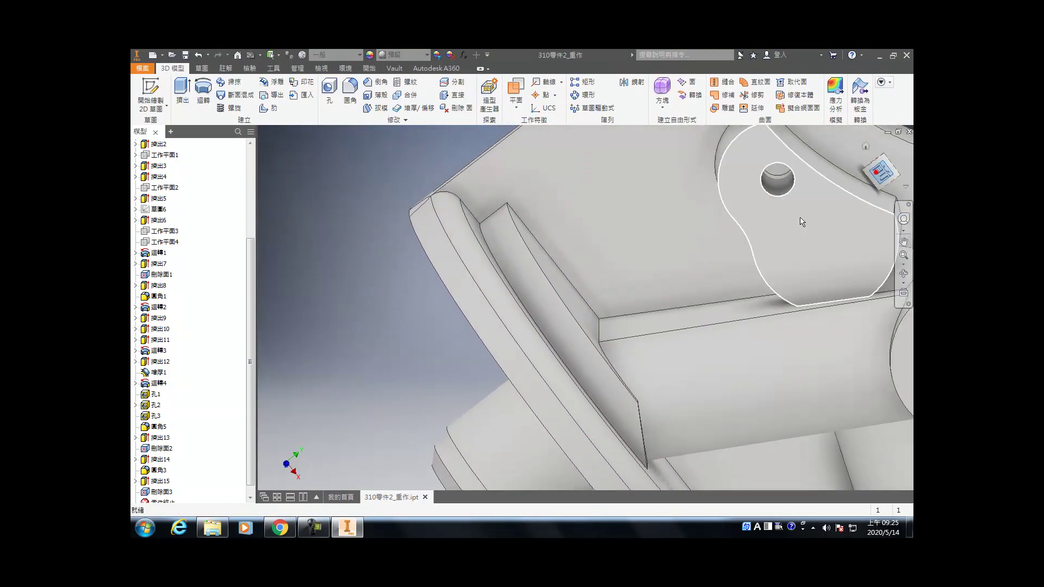
scroll(511, 203, "up", 6)
middle_click_drag(537, 243, 537, 244, "shift")
left_click_drag(536, 243, 476, 385)
middle_click_drag(476, 384, 565, 344, "shift")
left_click(565, 342)
left_click(565, 342)
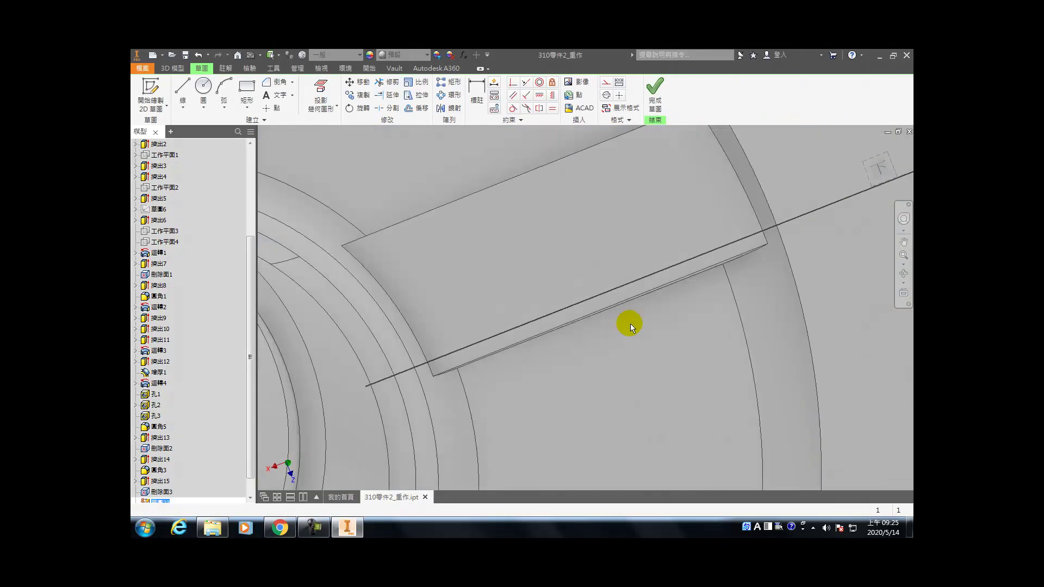
key("c")
left_click(614, 320)
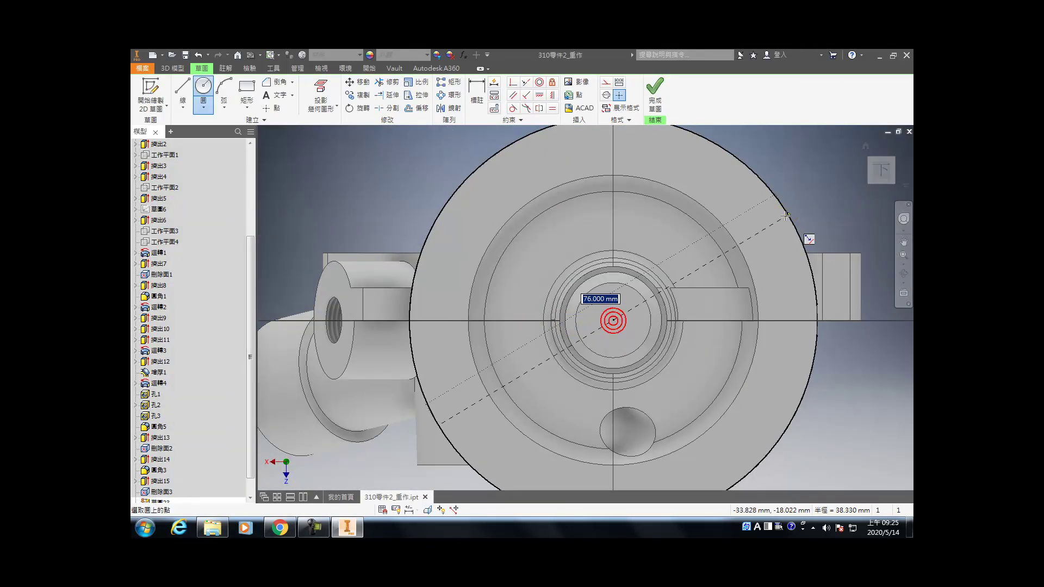
left_click(820, 332)
key("Escape")
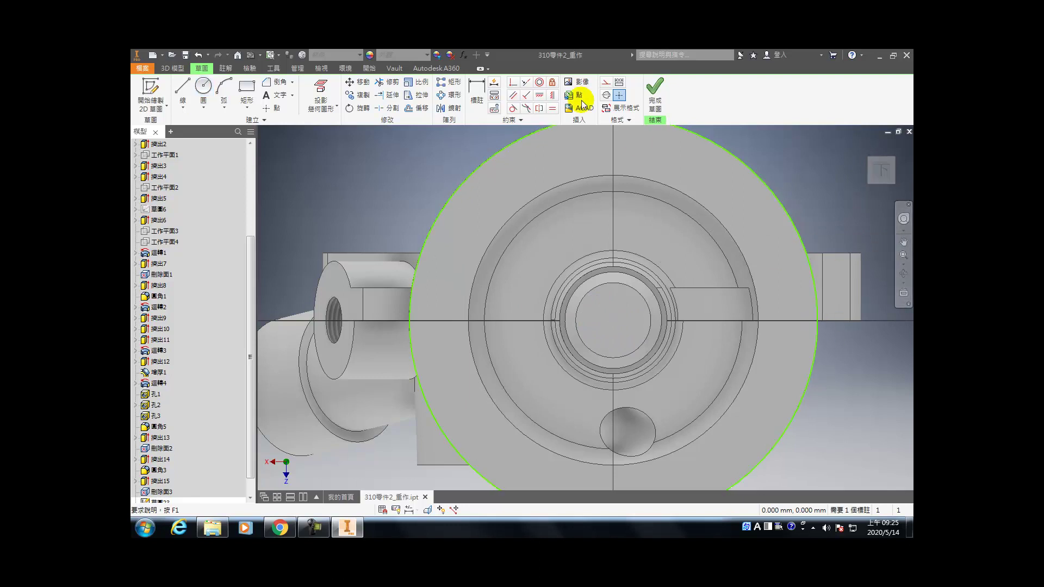
- Constrain the circle concentric with the flange's rim, dimension its diameter as 76 mm, and finish the sketch
left_click(539, 81)
left_click(729, 154)
left_click(751, 141)
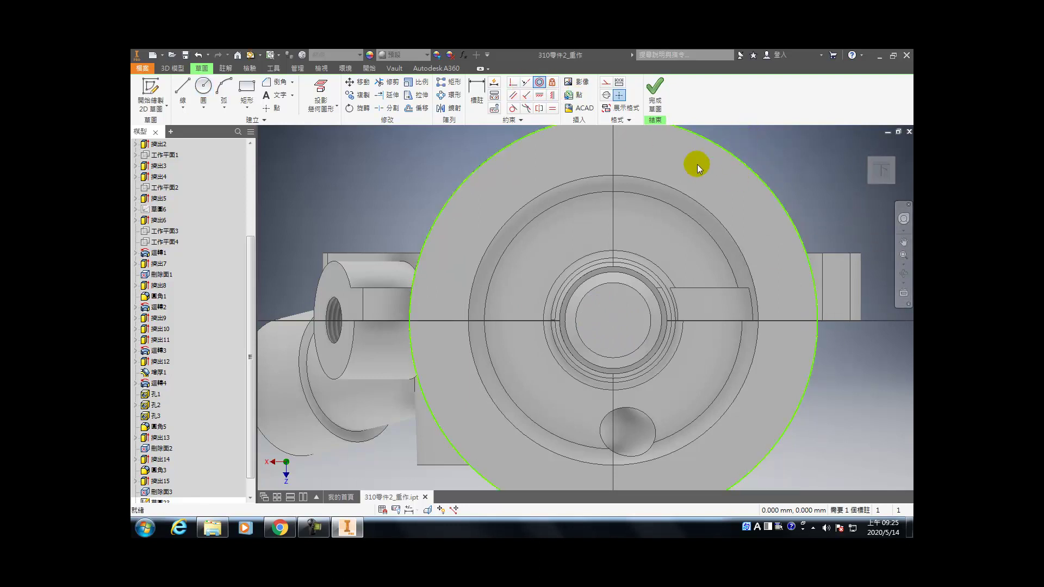
key("d")
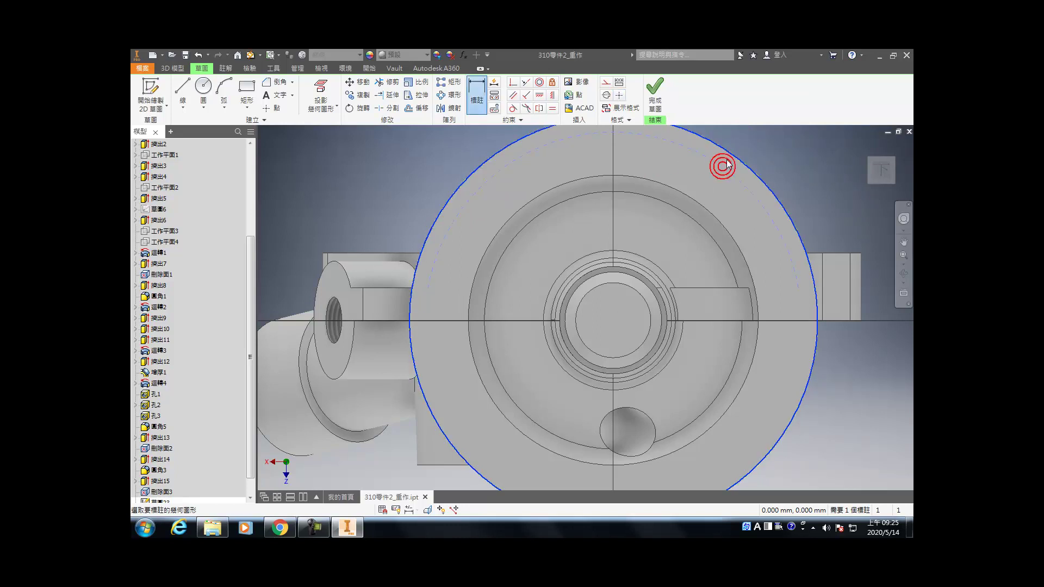
left_click(726, 154)
left_click(727, 155)
key("Return")
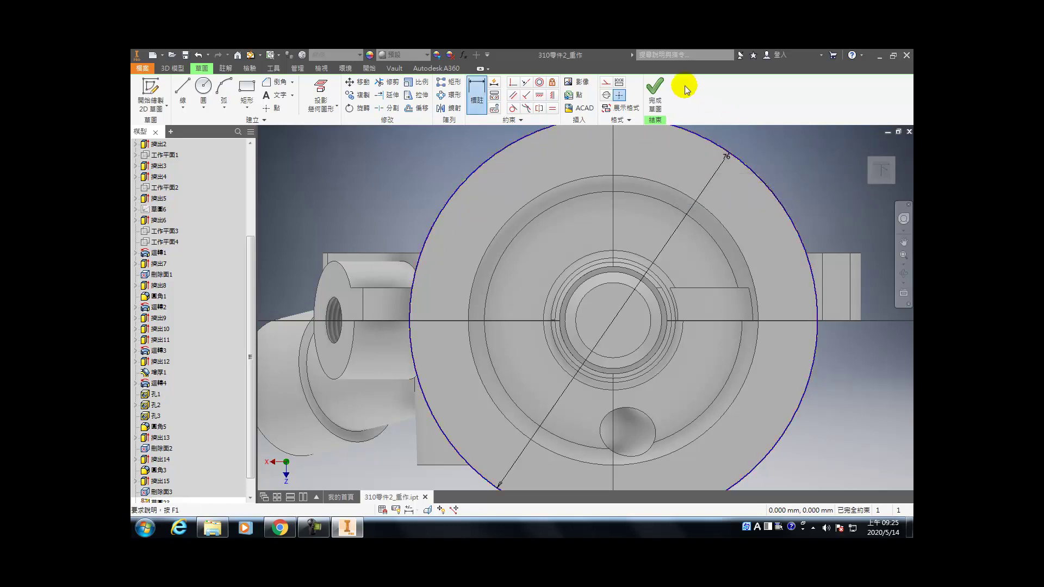
key("Escape")
left_click(659, 87)
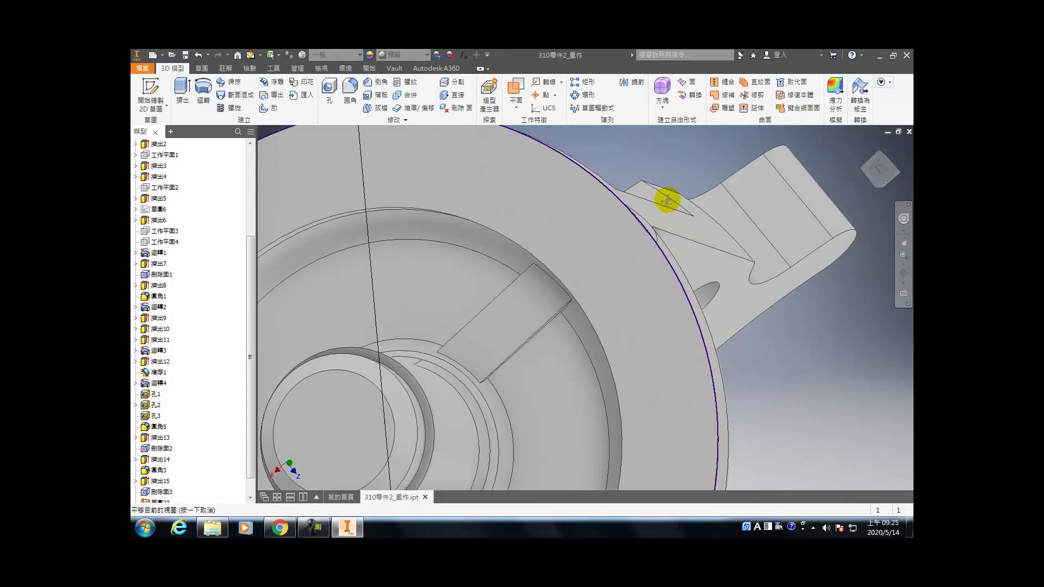
- Extrude the 76 mm circle 4 mm into the flange as a join, using the reversed direction
key("e")
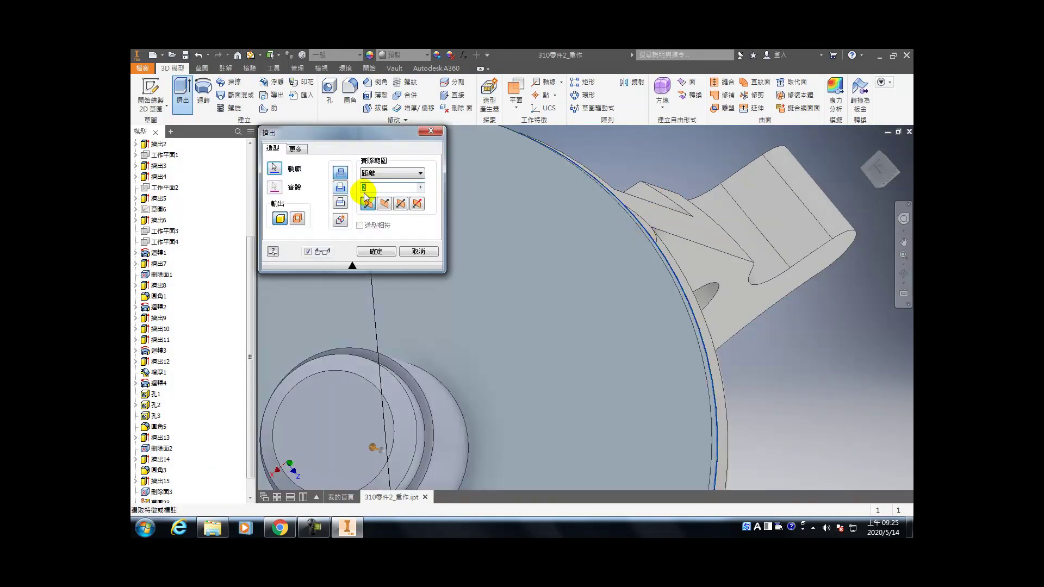
left_click(384, 205)
left_click(341, 188)
left_click(339, 174)
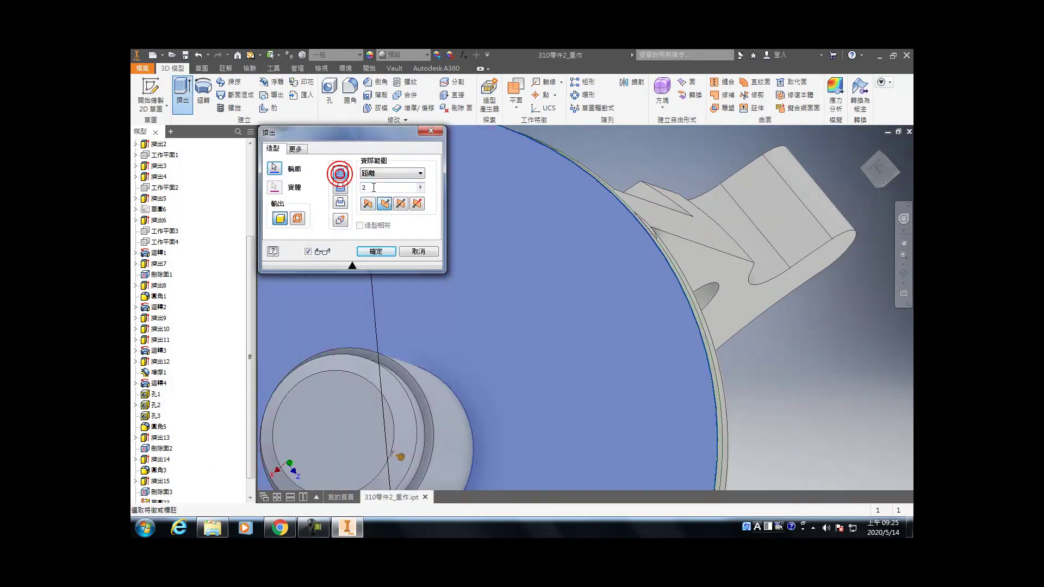
middle_click_drag(619, 246, 541, 281, "shift")
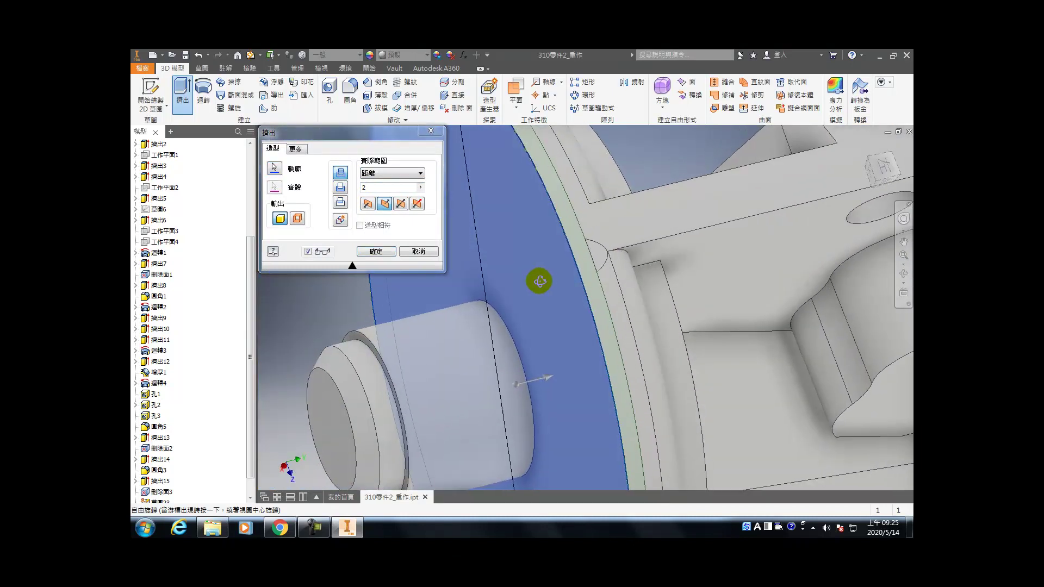
left_click(368, 200)
left_click(354, 183)
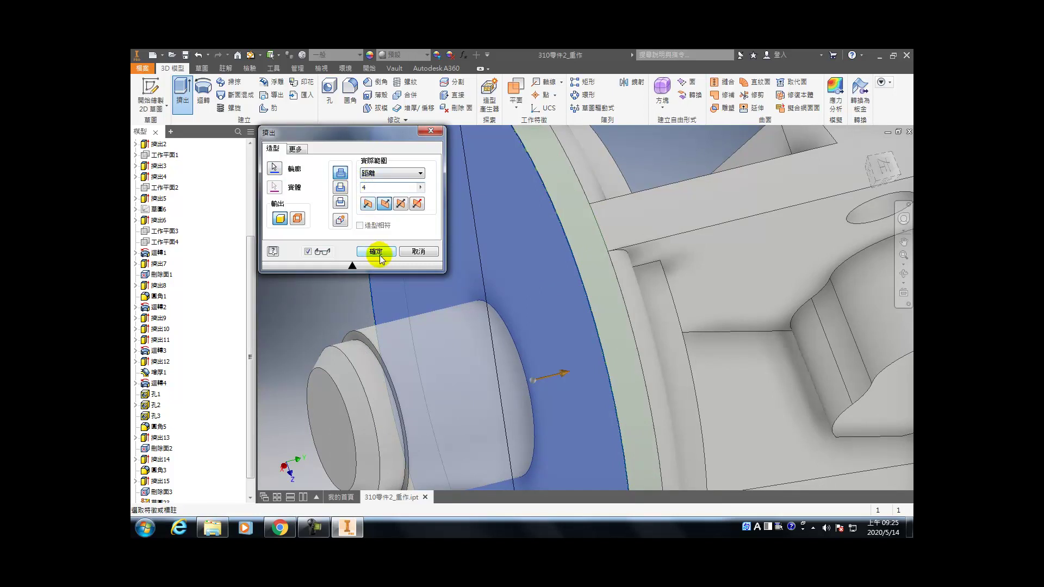
left_click(379, 255)
- Inspect the extruded flange and the rest of the part from the plate side and the shaft side
scroll(629, 294, "up", 3)
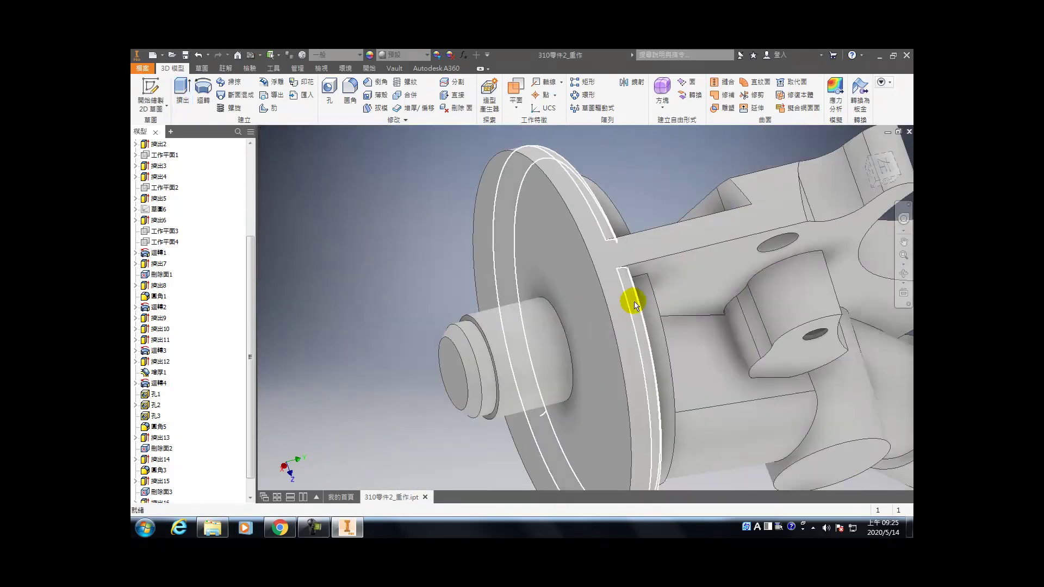
middle_click_drag(611, 380, 505, 226, "shift")
scroll(569, 302, "up", 6)
middle_click_drag(568, 305, 468, 415, "shift")
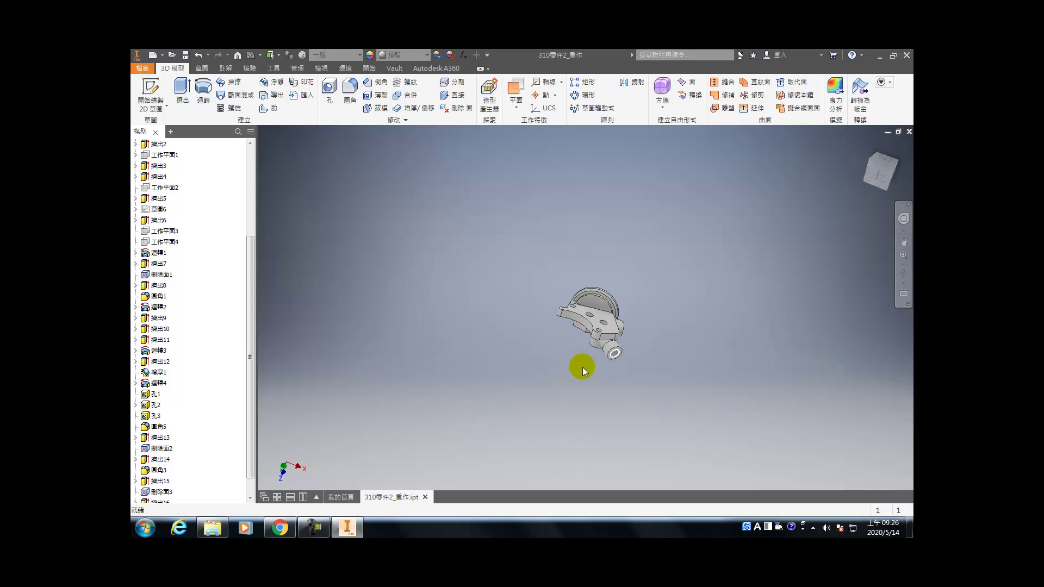
scroll(613, 268, "up", 5)
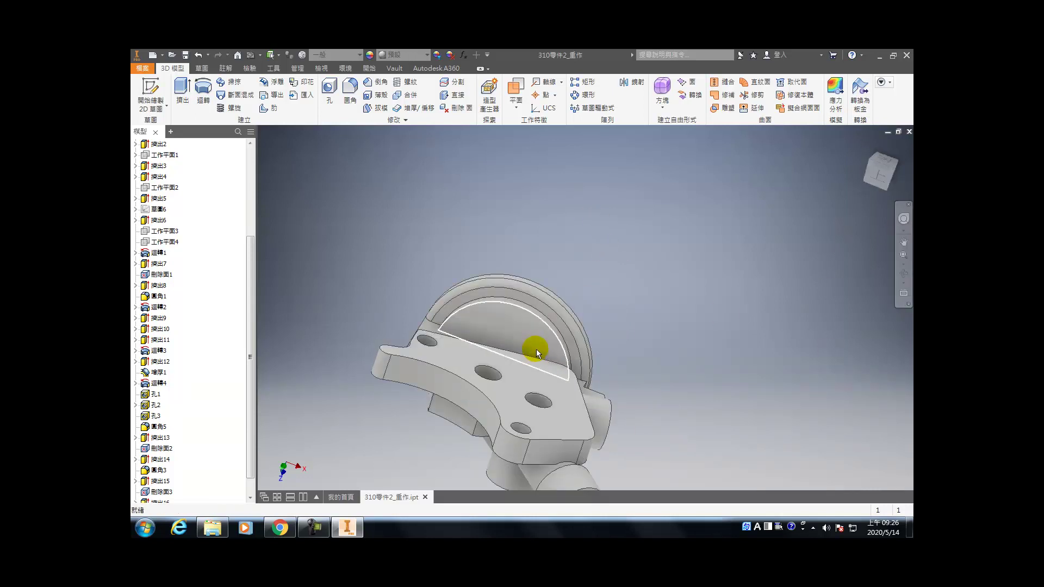
middle_click_drag(519, 369, 569, 296, "shift")
left_click_drag(569, 296, 618, 185)
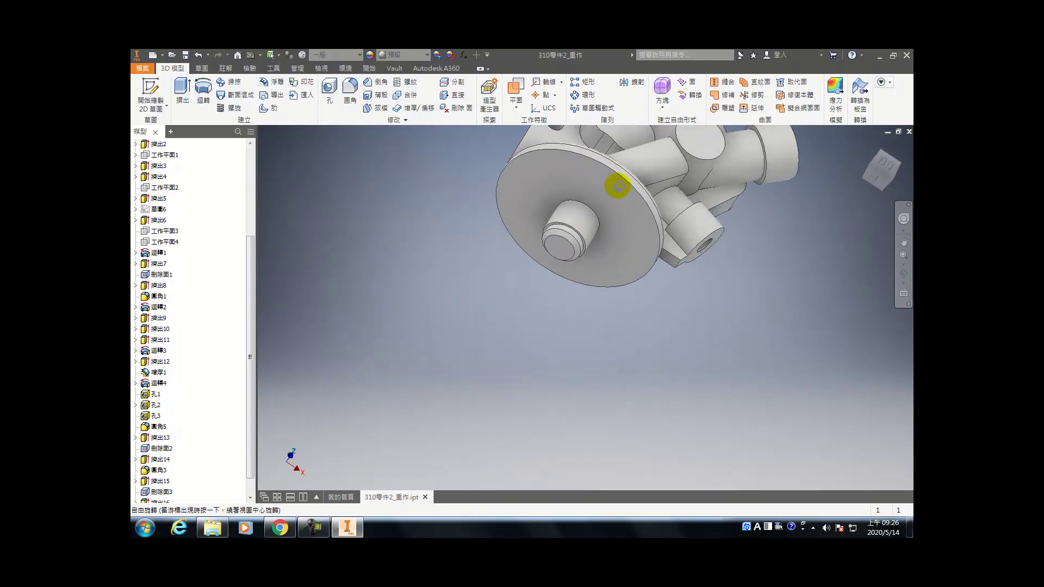
- Edit the sketch of the latest extrusion and project the flange recess's circular edge into it
scroll(166, 478, "down", 1)
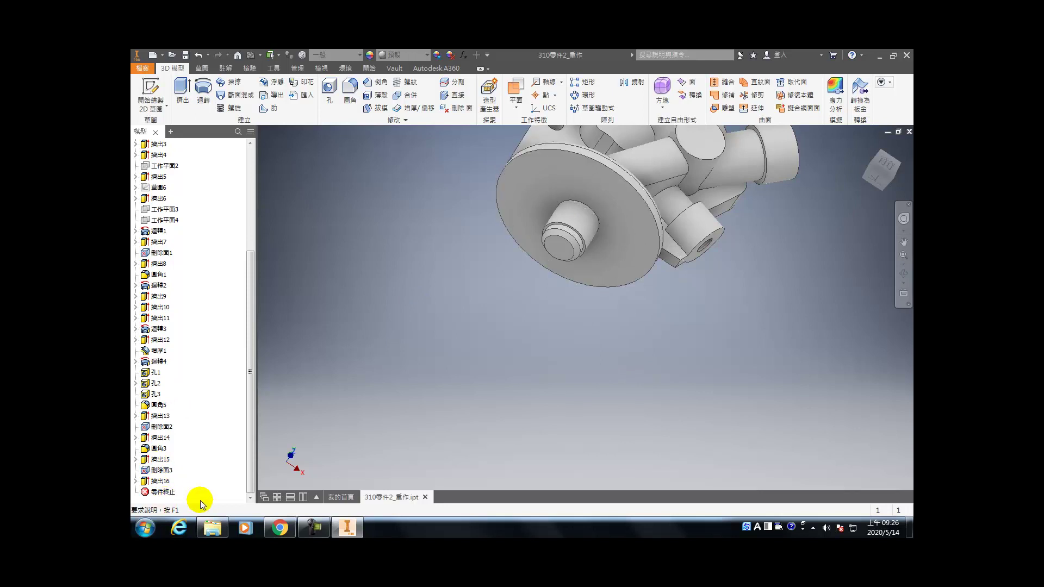
left_click(135, 481)
double_click(156, 492)
double_click(657, 256)
left_click(321, 92)
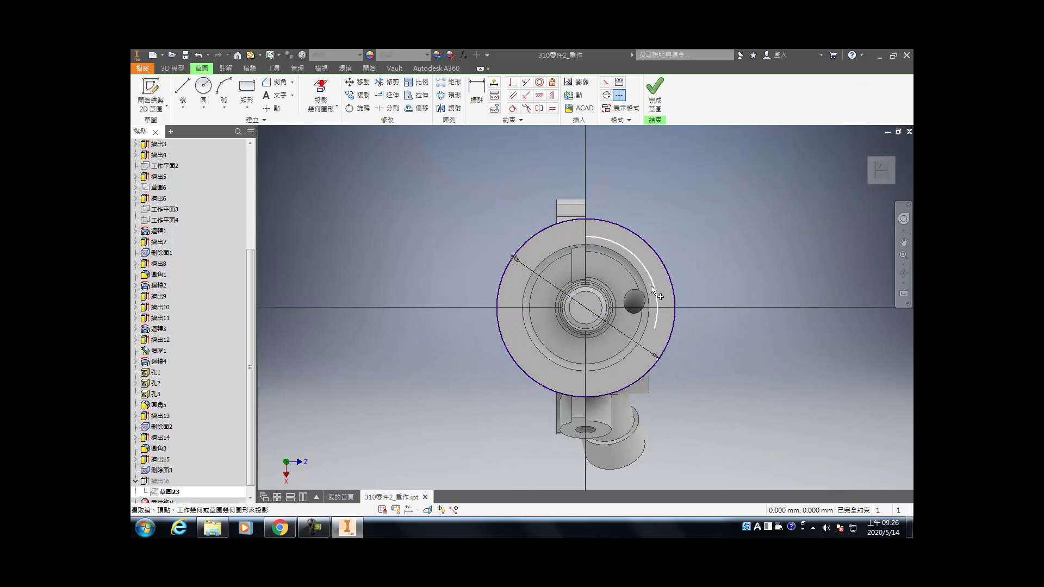
left_click(559, 246)
left_click(655, 93)
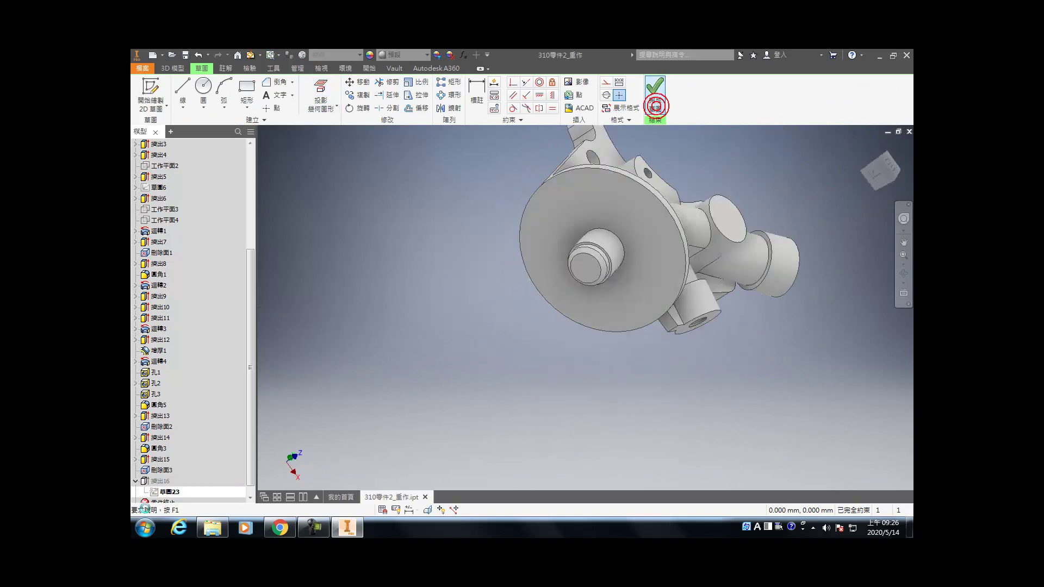
- Redefine the latest extrusion's profile as only the ring between the two circles, leaving out the inner area
double_click(146, 481)
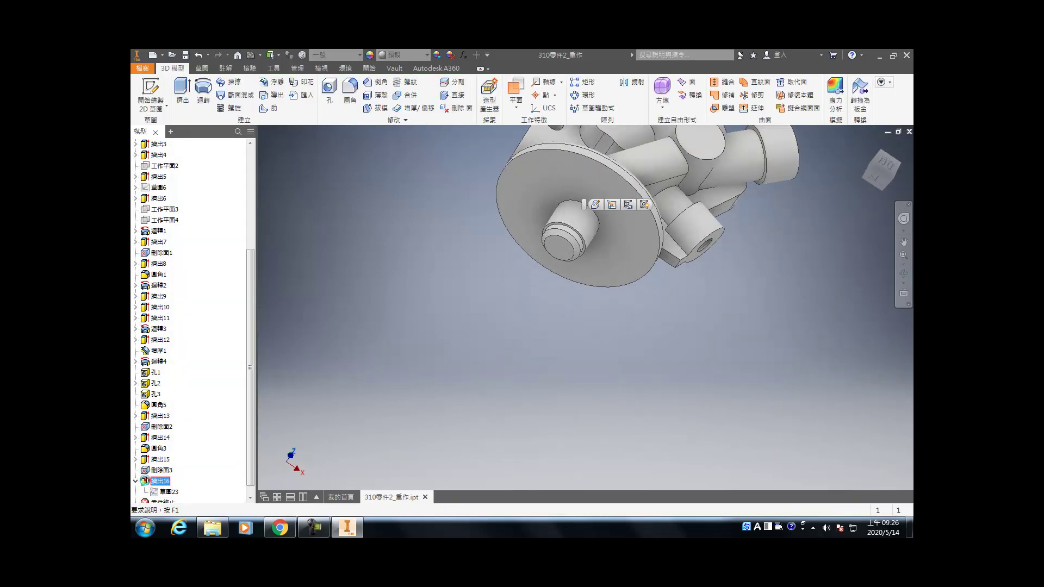
left_click(537, 194)
left_click(369, 249)
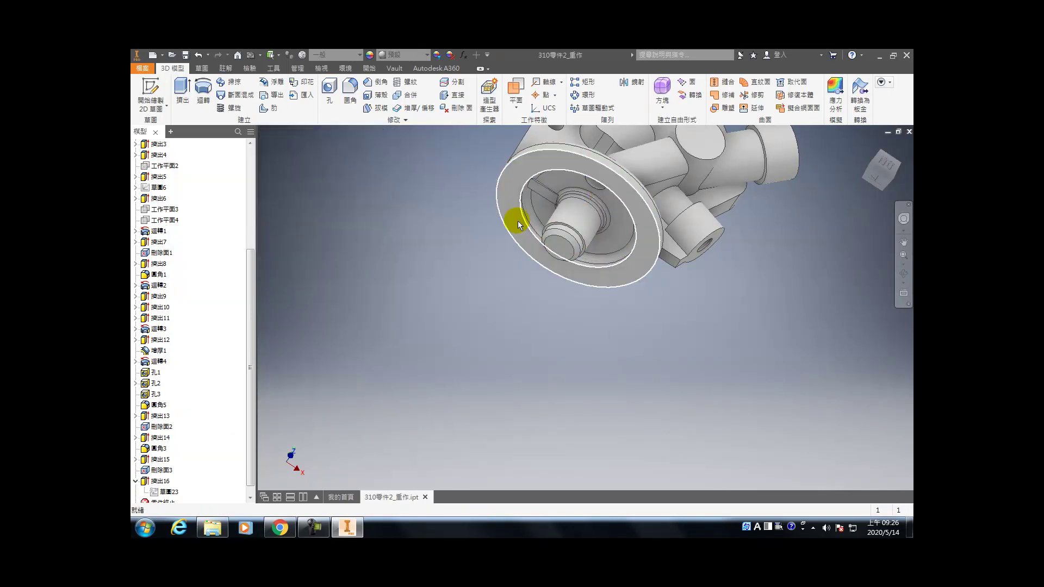
- Delete the rectangular strip face inside the flange's recess using Delete Face with healing enabled
scroll(545, 194, "up", 5)
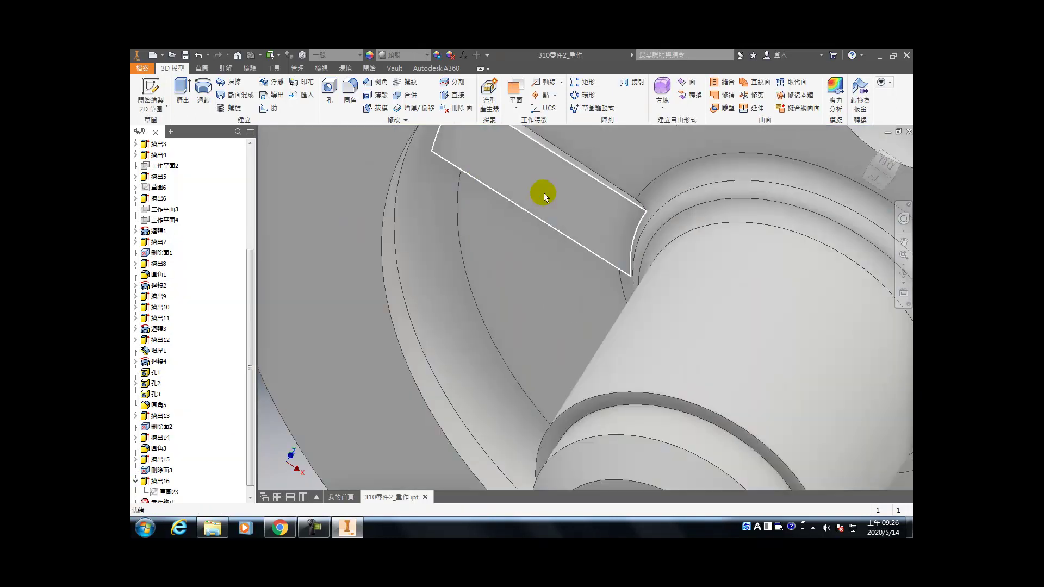
left_click(465, 112)
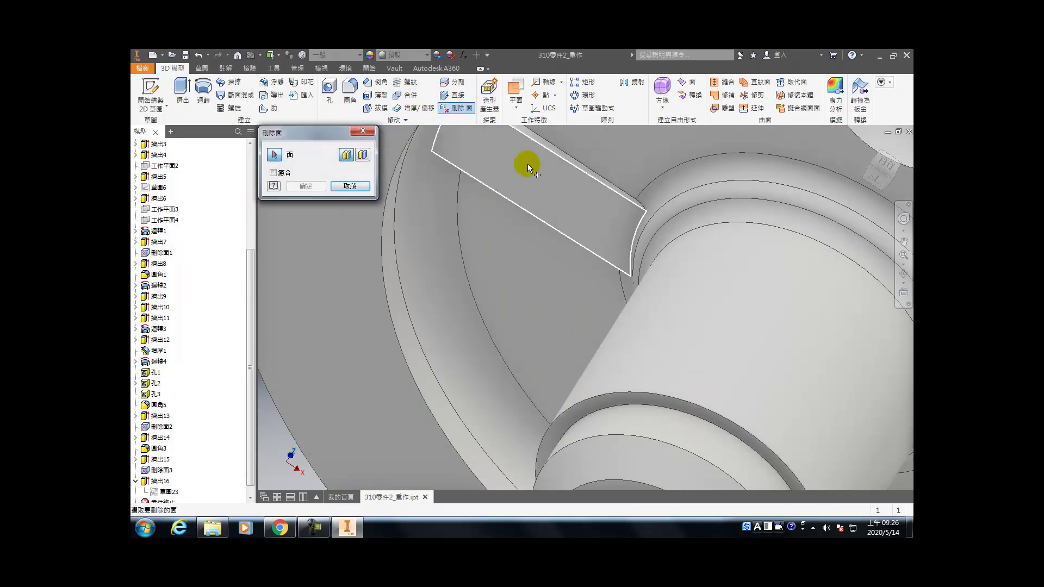
left_click(273, 173)
left_click(543, 140)
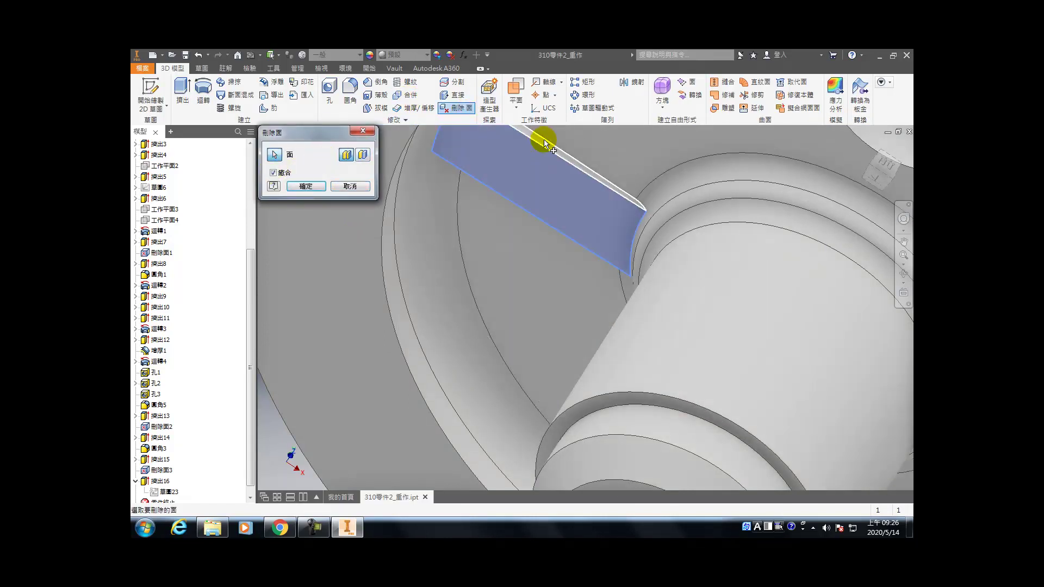
left_click(305, 187)
scroll(410, 220, "up", 5)
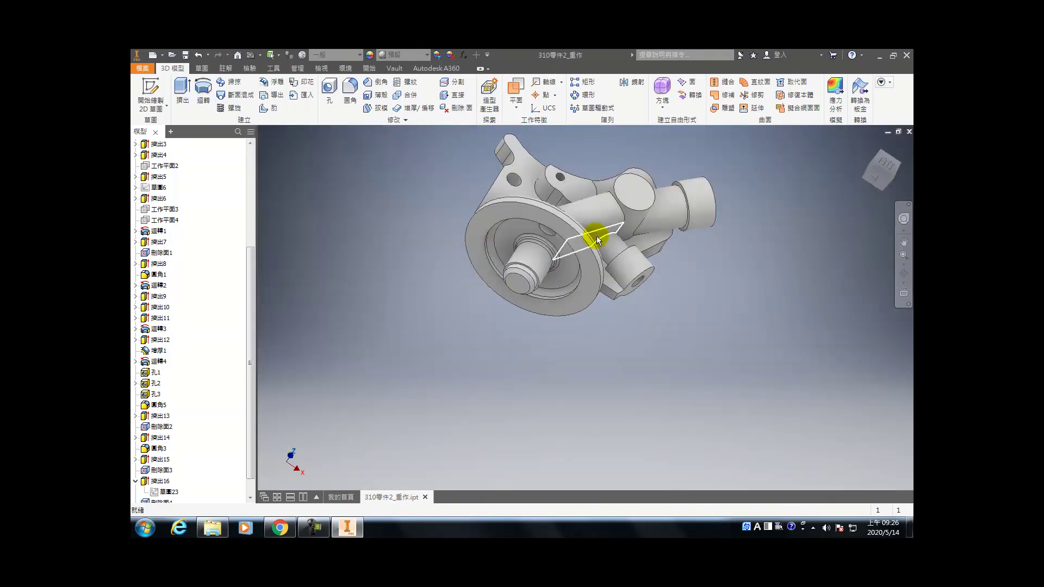
- Start a 1.5 mm fillet and select both circular edges of the step between the side pipe and its larger end collar
mouse_move(613, 253)
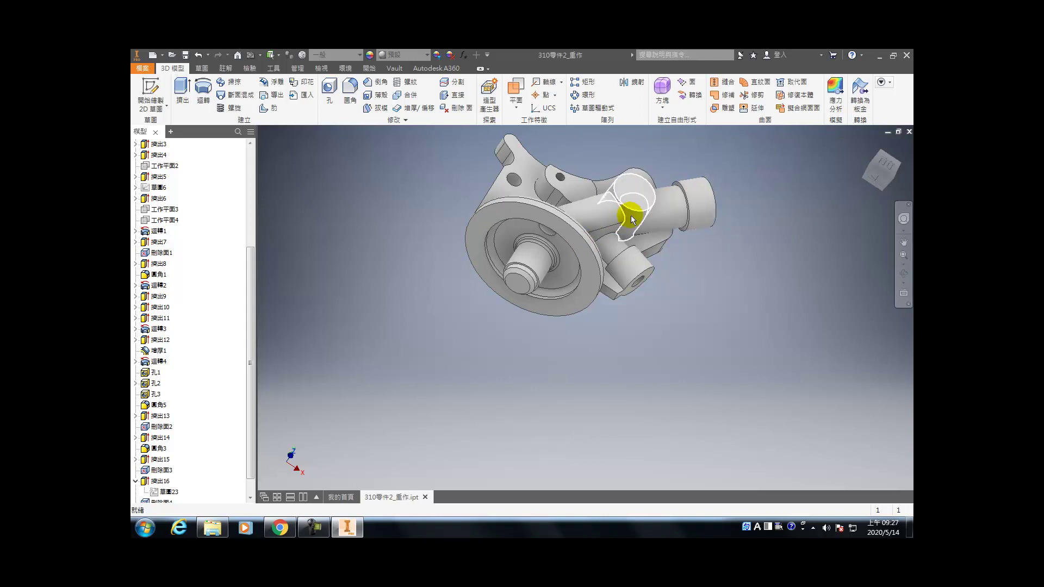
left_click(359, 106)
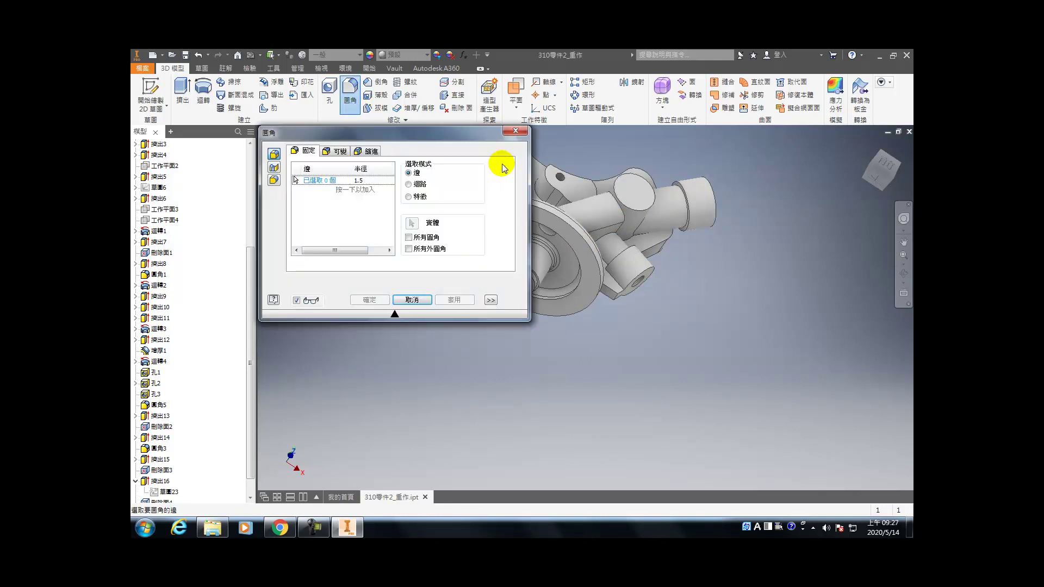
left_click(639, 210)
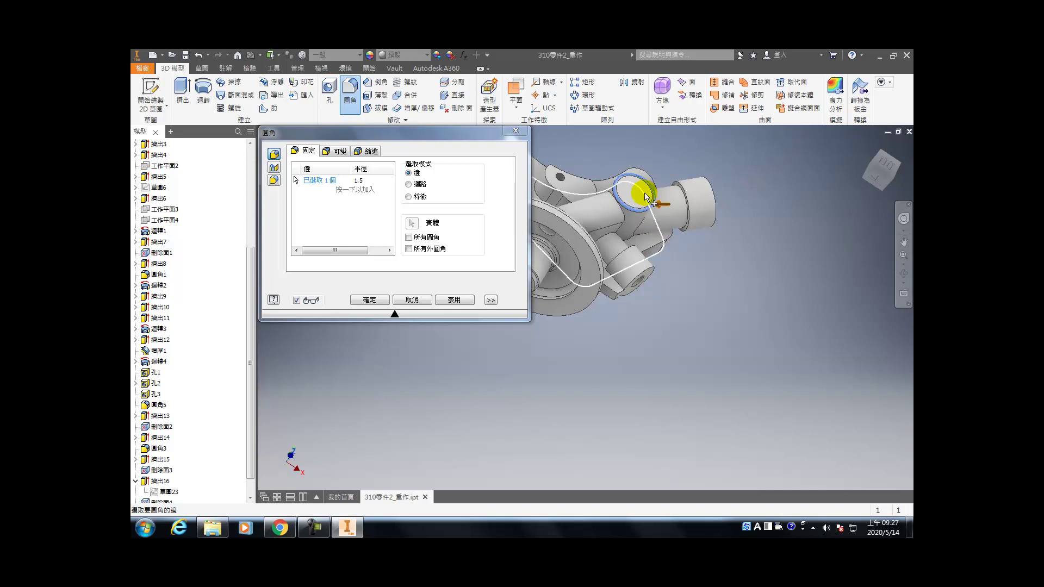
scroll(646, 196, "down", 6)
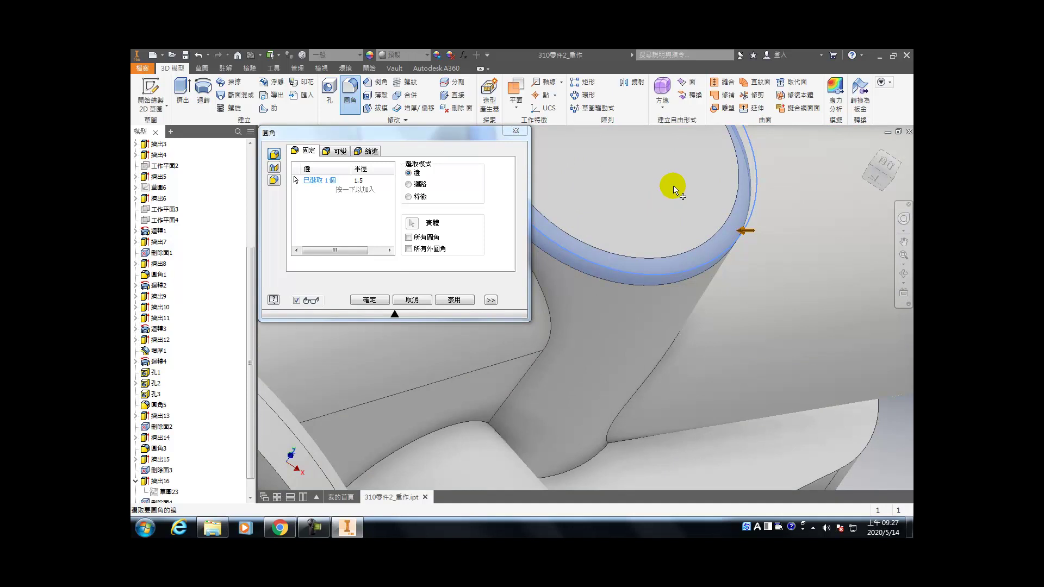
left_click(702, 265, "ctrl")
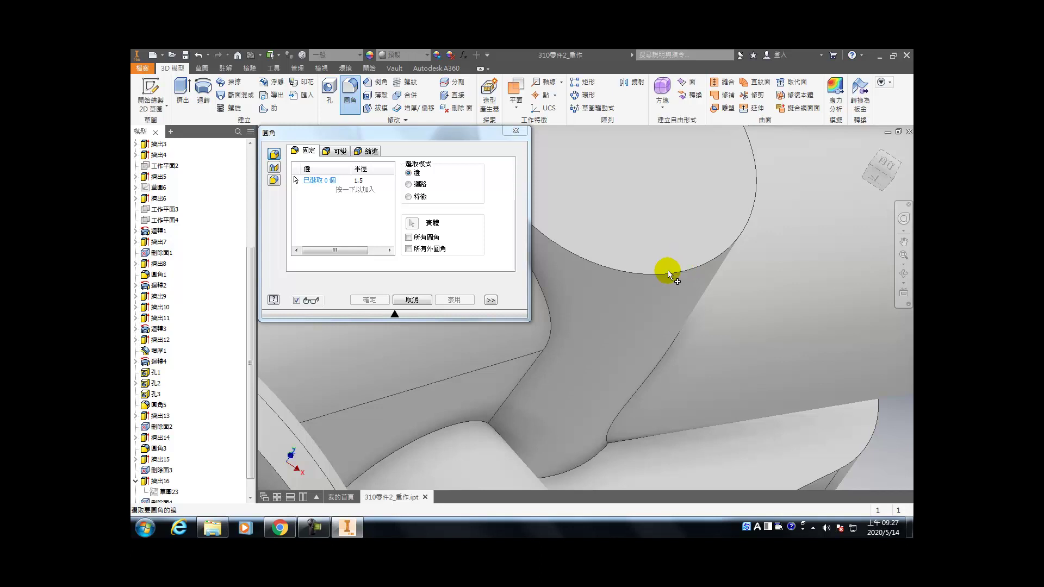
scroll(592, 322, "down", 5)
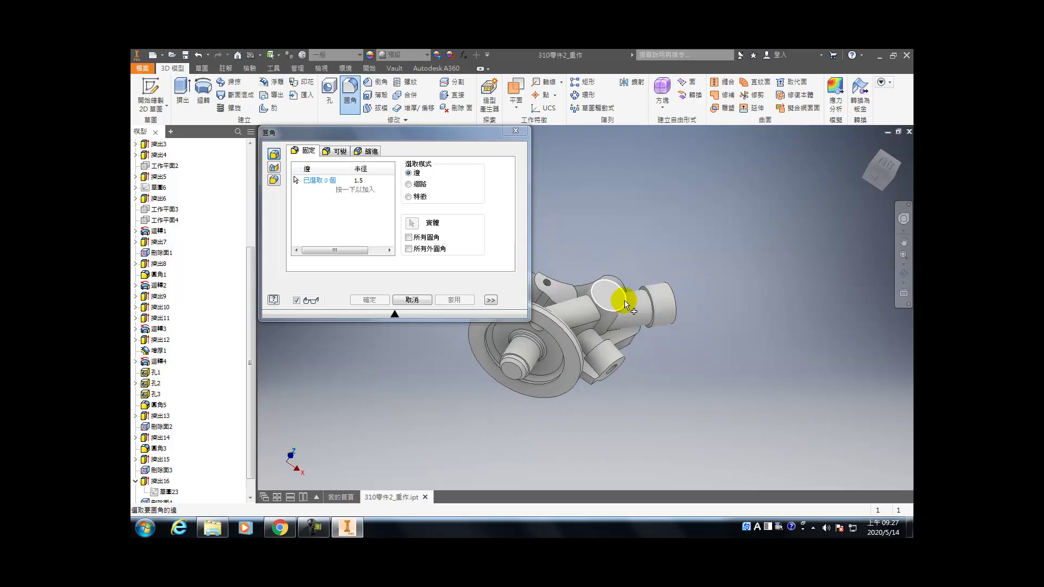
scroll(625, 306, "up", 5)
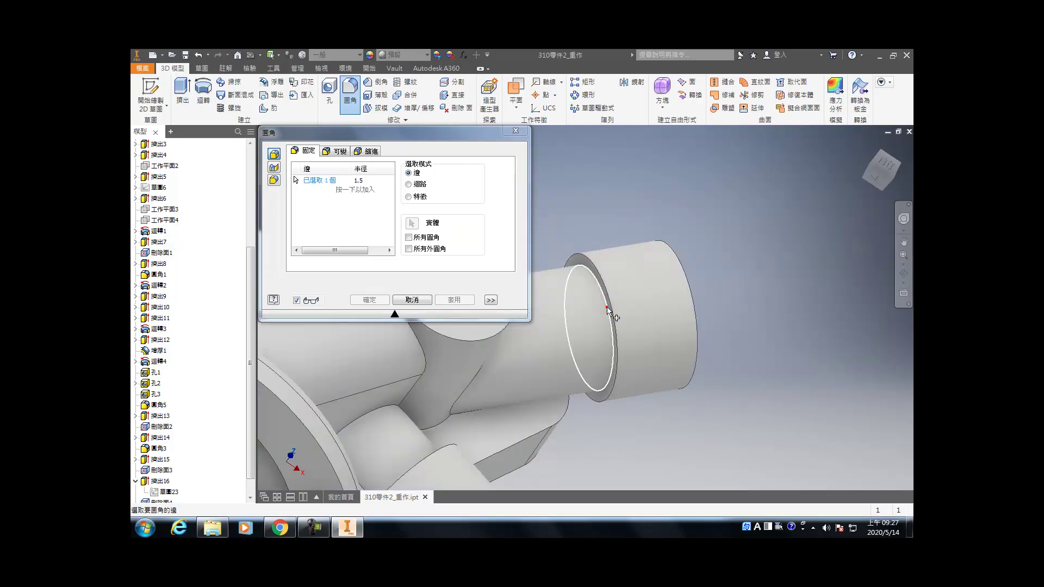
left_click(607, 307)
left_click(613, 308)
scroll(614, 309, "down", 5)
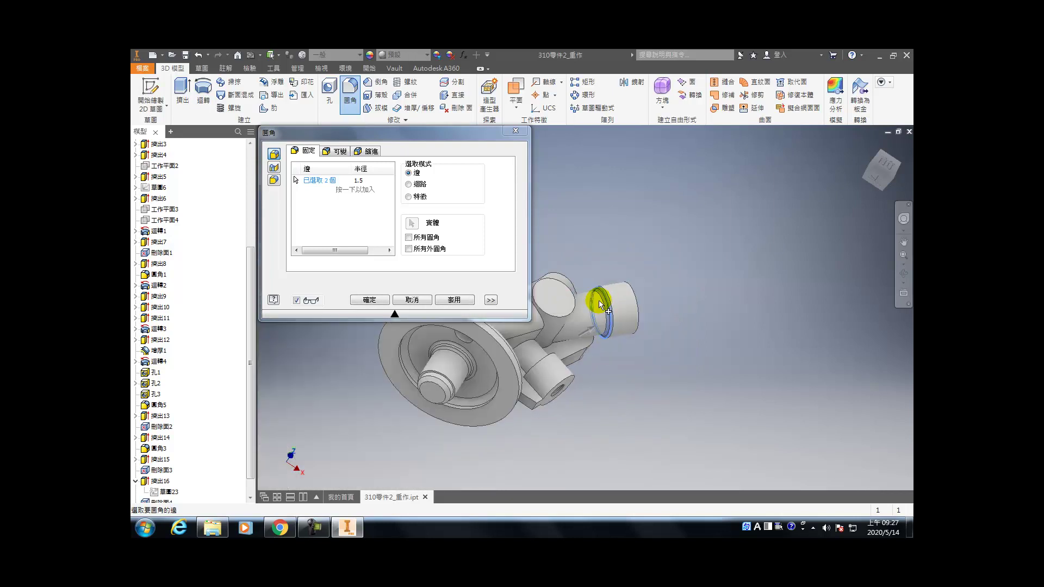
scroll(587, 312, "down", 4)
- Add the round boss's end edge and the edges where it meets the adjoining pipes to the 1.5 mm fillet
middle_click_drag(563, 308, 680, 286)
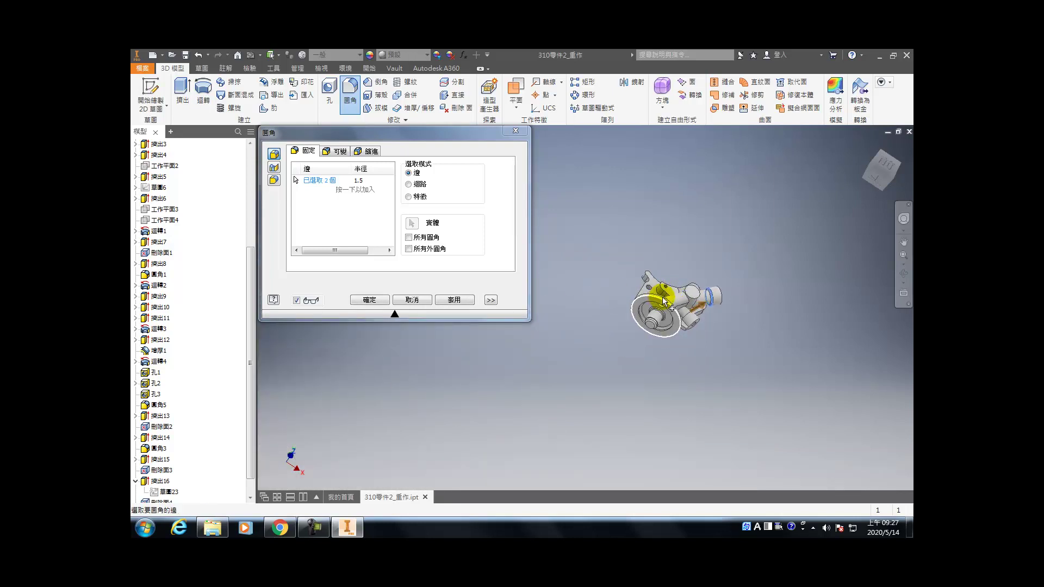
scroll(662, 301, "up", 3)
mouse_move(663, 302)
middle_mouse_down("shift")
mouse_move(669, 316)
mouse_move(624, 325)
mouse_move(669, 318)
middle_mouse_up("shift")
scroll(714, 304, "up", 3)
left_click(712, 300)
middle_click_drag(699, 280, 735, 299, "shift")
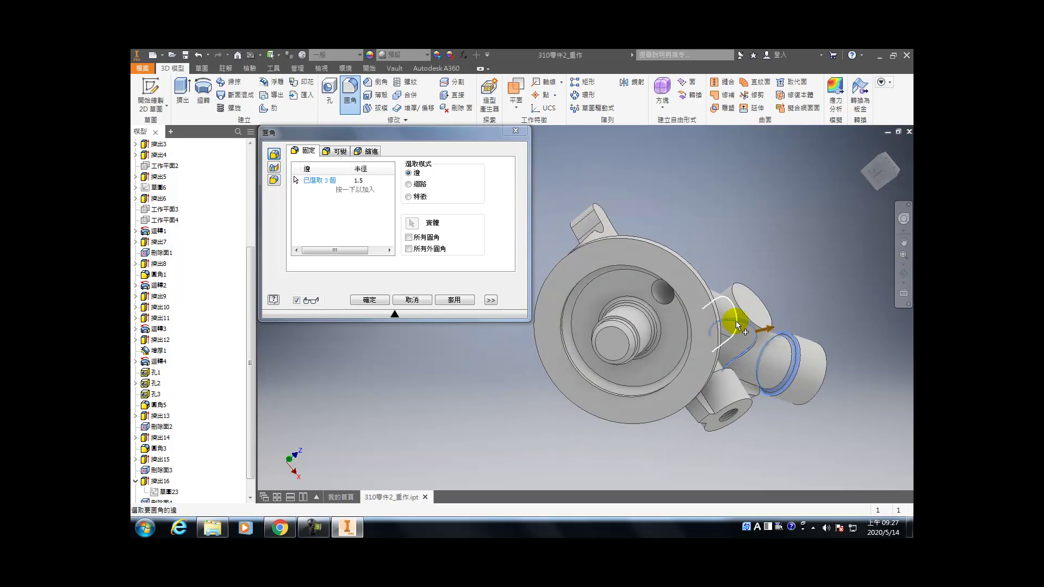
left_click(736, 320)
left_click(752, 322)
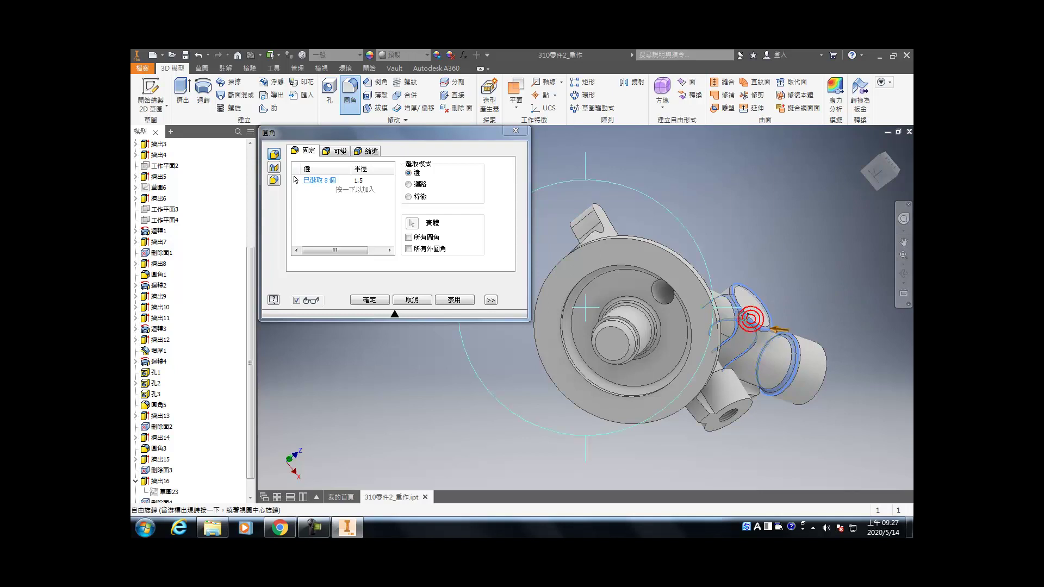
- Add the small drilled lug's corner edges and its edge beside the round boss to the 1.5 mm fillet
middle_click_drag(676, 285, 625, 367, "shift")
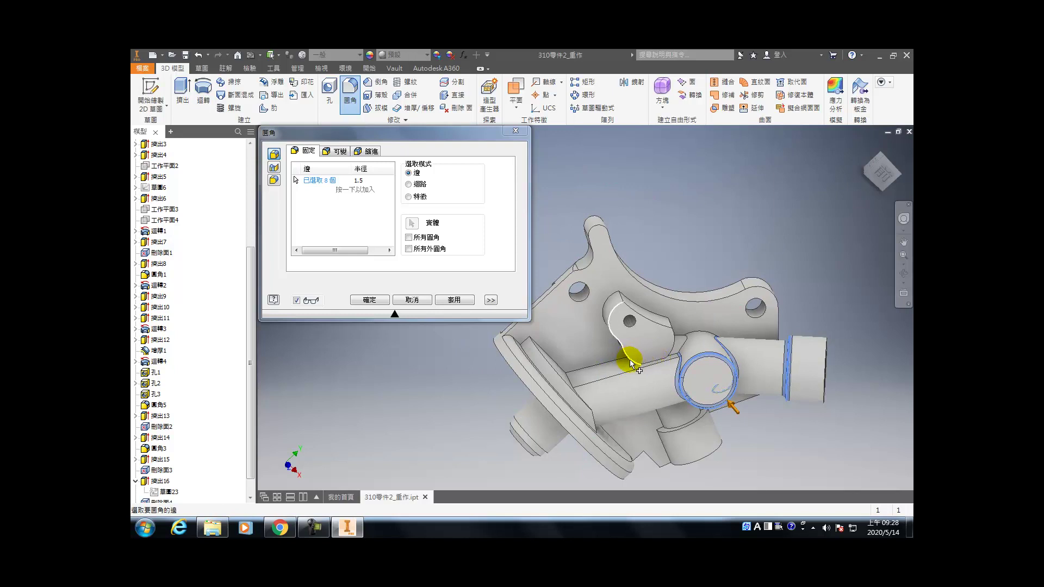
left_click(632, 356)
middle_click_drag(624, 351, 658, 340, "shift")
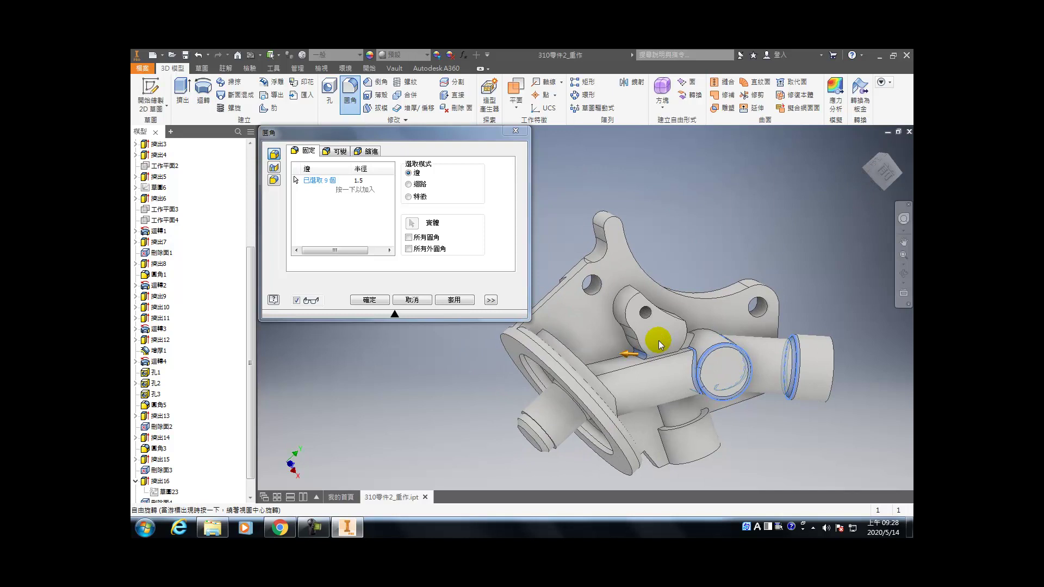
left_click(636, 292)
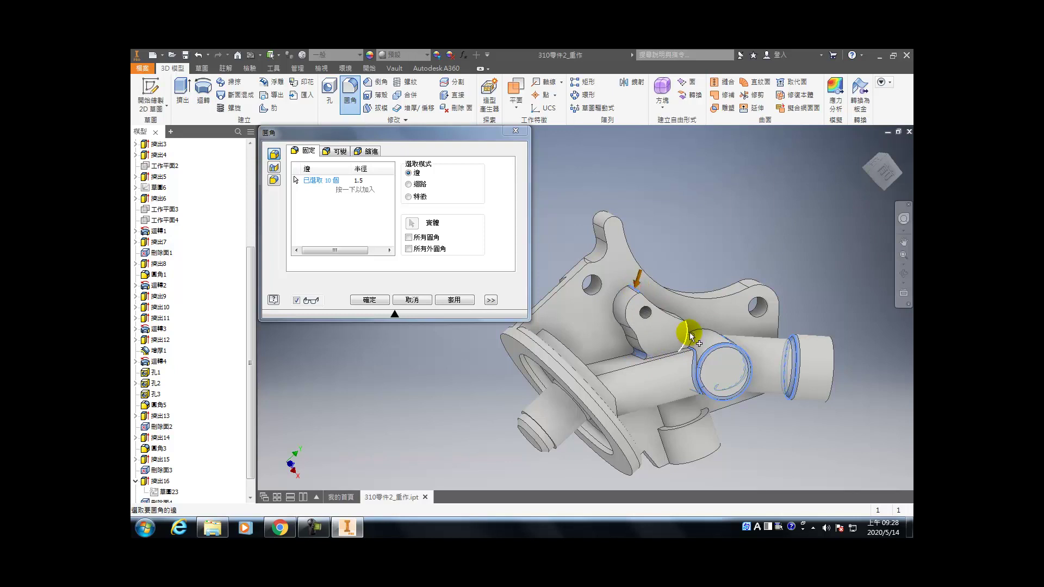
left_click(684, 318)
scroll(674, 345, "down", 5)
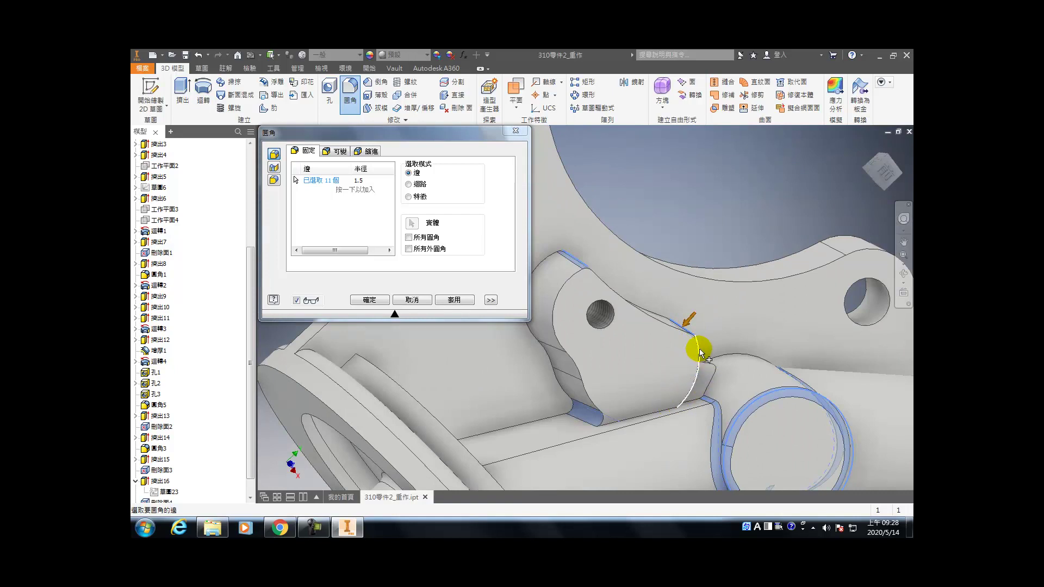
middle_click_drag(687, 344, 566, 299, "shift")
left_click(612, 354)
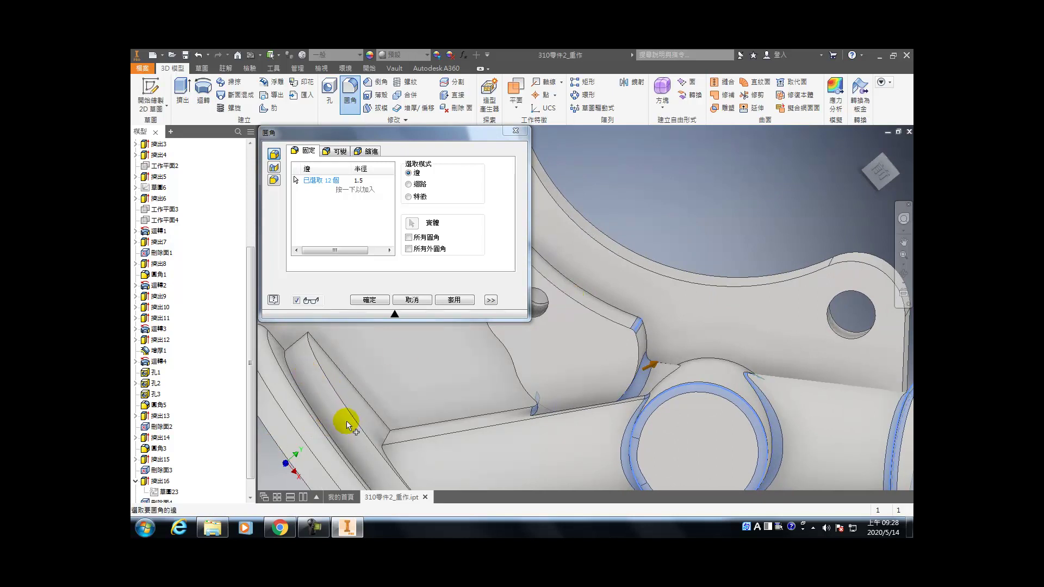
- Add the edges where the main pipe's base meets the raised step of the flange to the fillet selection
left_click(390, 434)
scroll(443, 416, "up", 5)
scroll(438, 421, "down", 5)
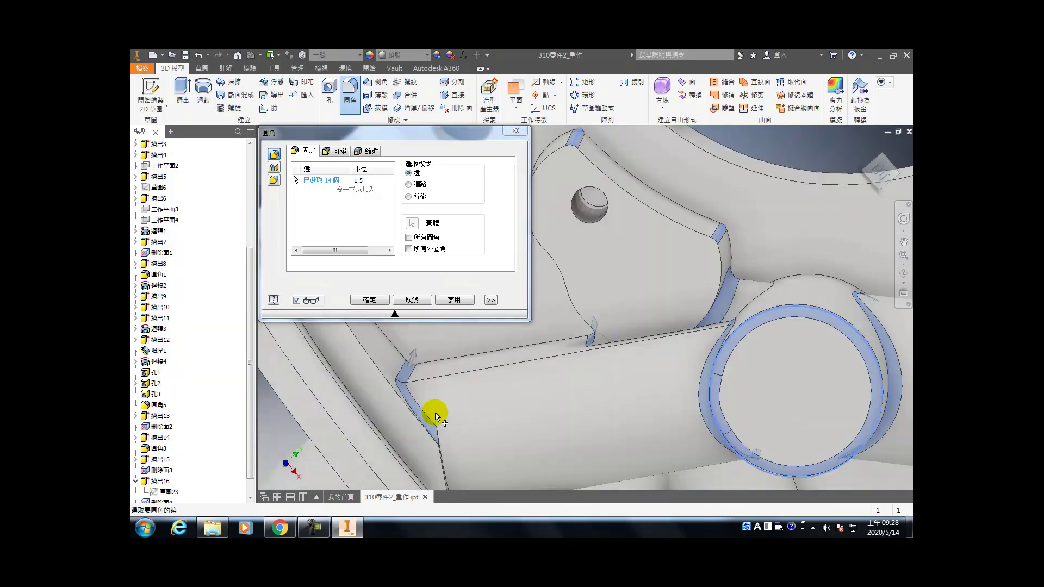
scroll(446, 419, "up", 3)
key("F4")
left_click_drag(576, 402, 452, 405)
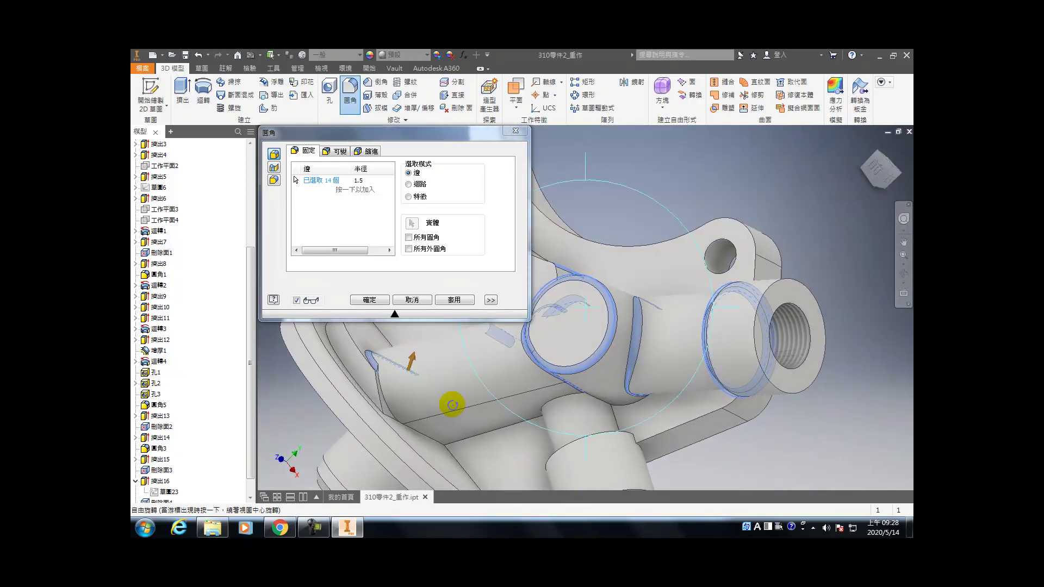
left_click(396, 413)
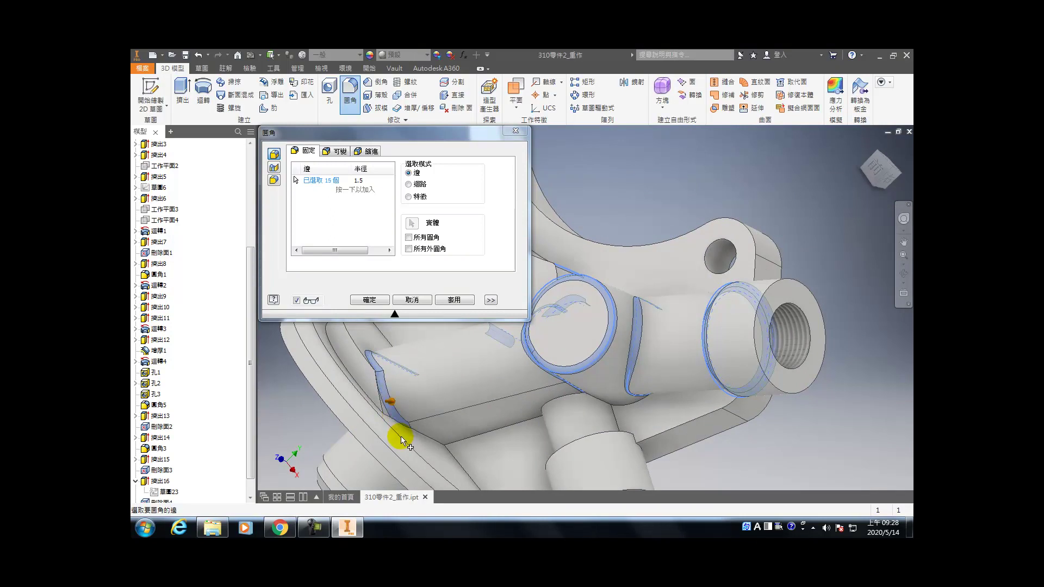
left_click(417, 429)
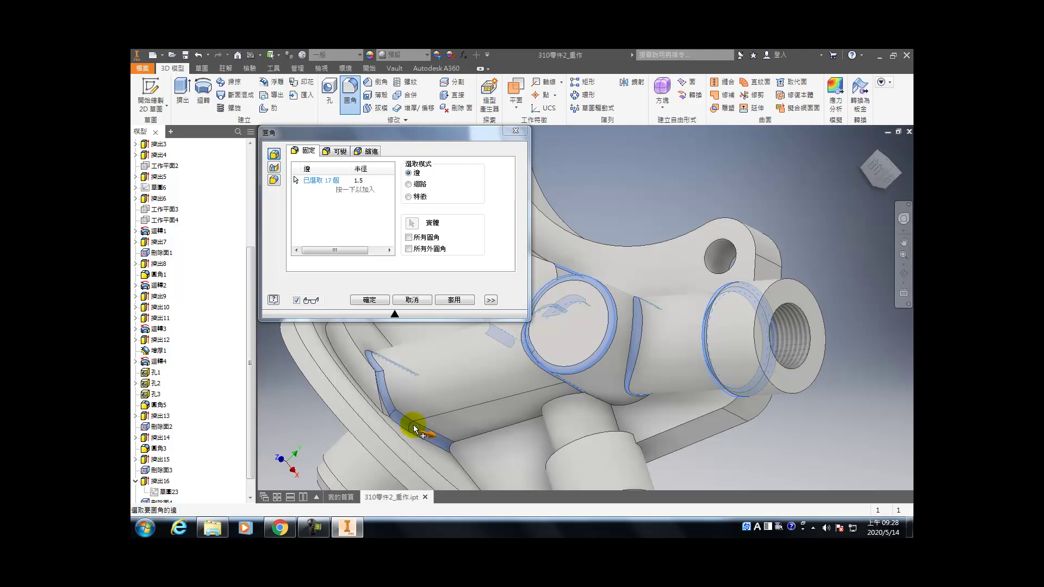
- Include the two curved edges of the flange's raised step beside the main pipe in the fillet
left_click(356, 382)
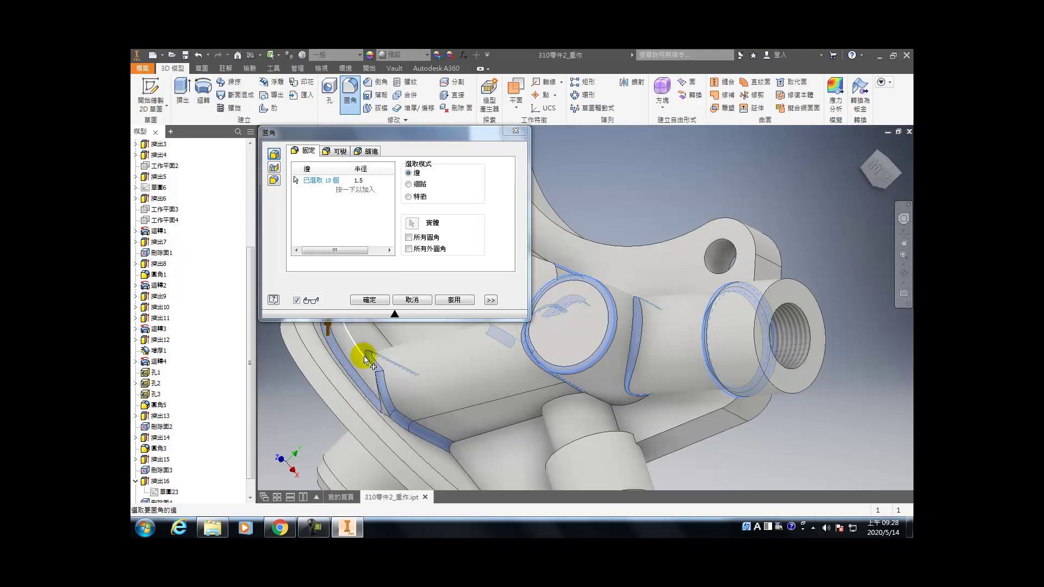
left_click(362, 356)
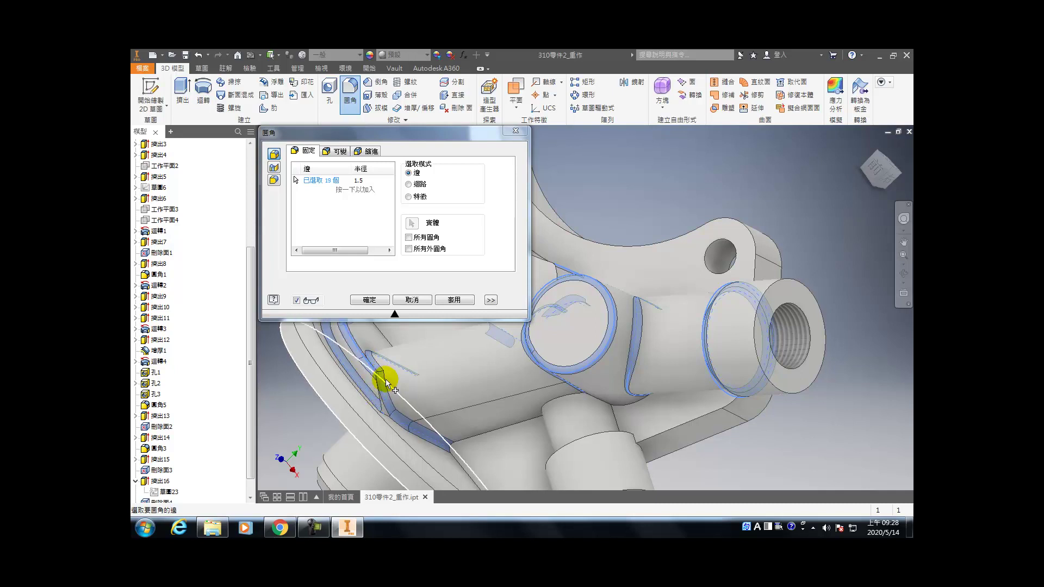
scroll(386, 383, "down", 3)
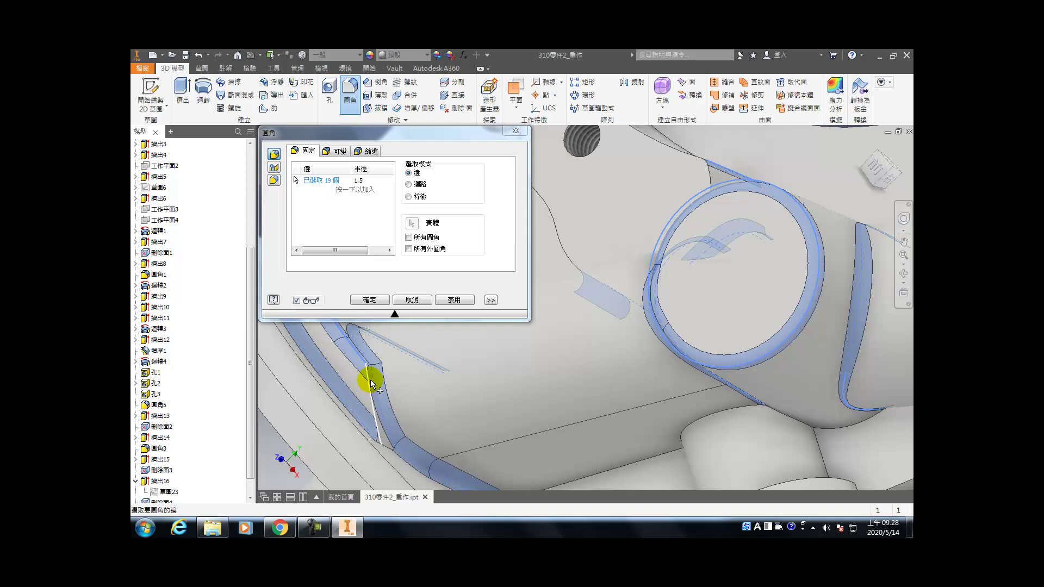
scroll(370, 380, "up", 5)
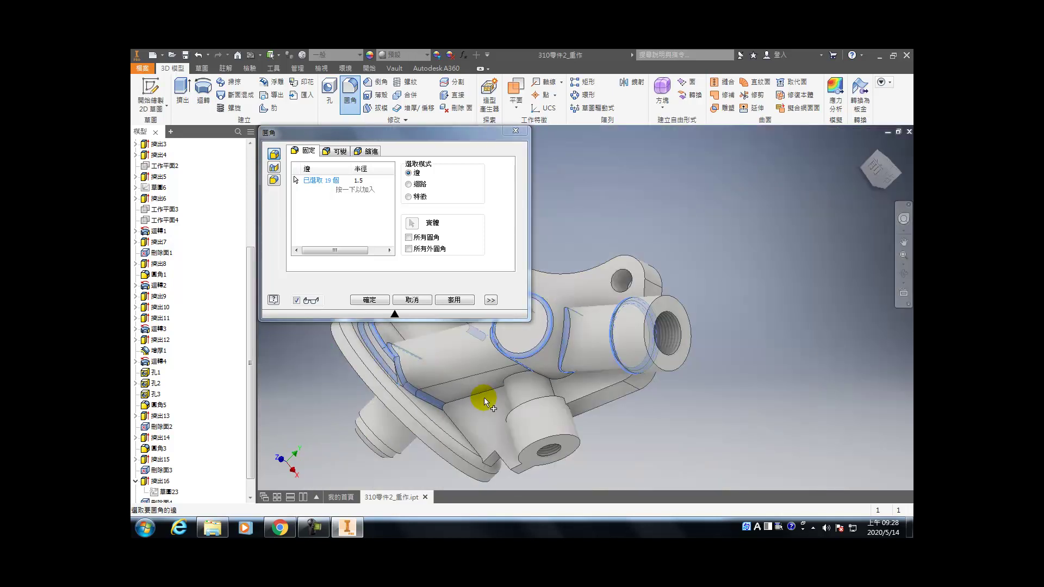
- Add the upper and lower circular edges of the flange's raised step on the plate side, and apply the 1.5 mm fillet
scroll(410, 386, "down", 3)
key("F4")
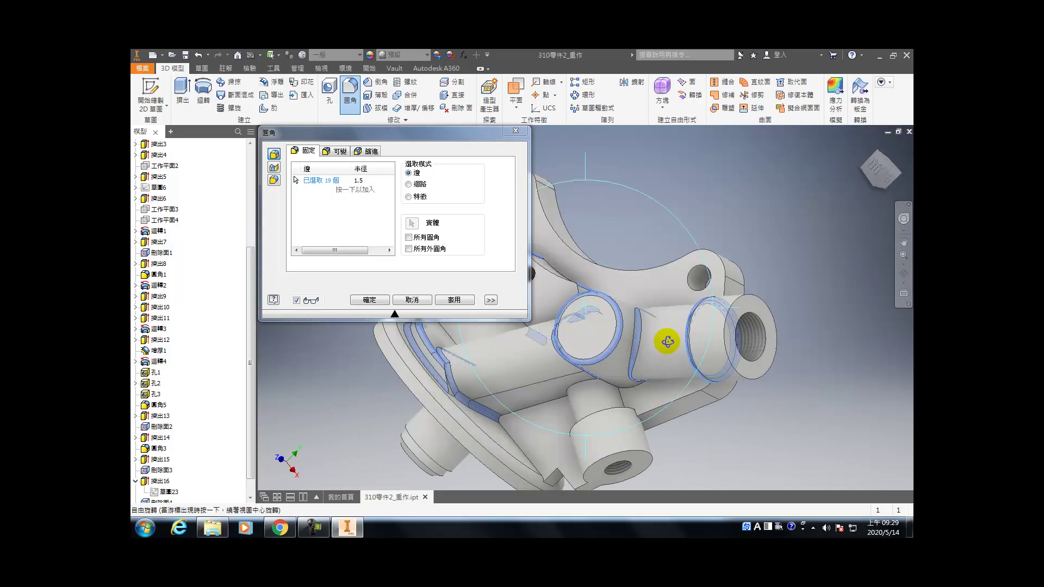
left_click_drag(663, 276, 627, 276)
left_click(887, 180)
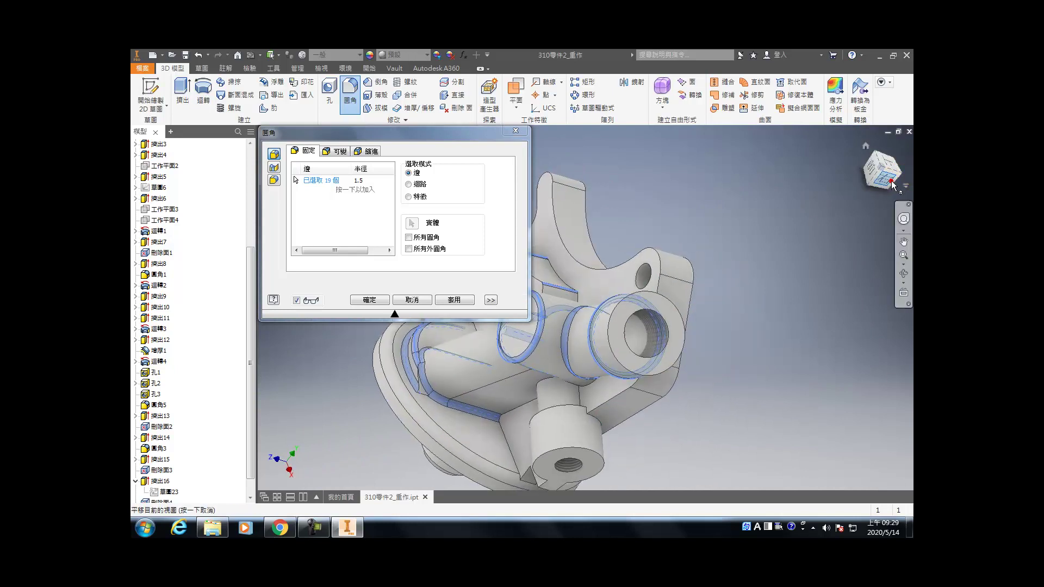
scroll(478, 364, "down", 6)
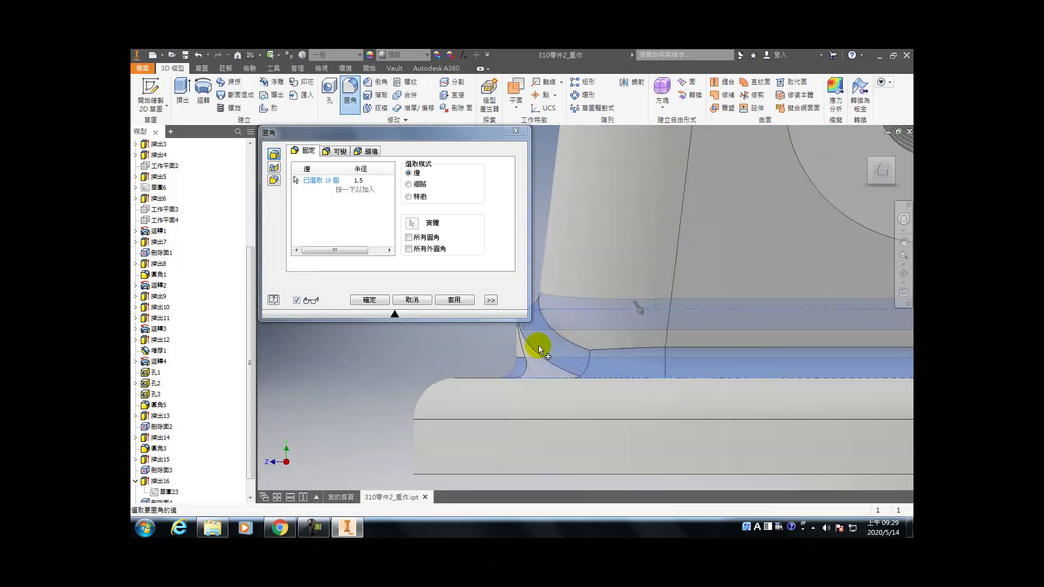
middle_click_drag(573, 341, 690, 476)
scroll(602, 419, "down", 2)
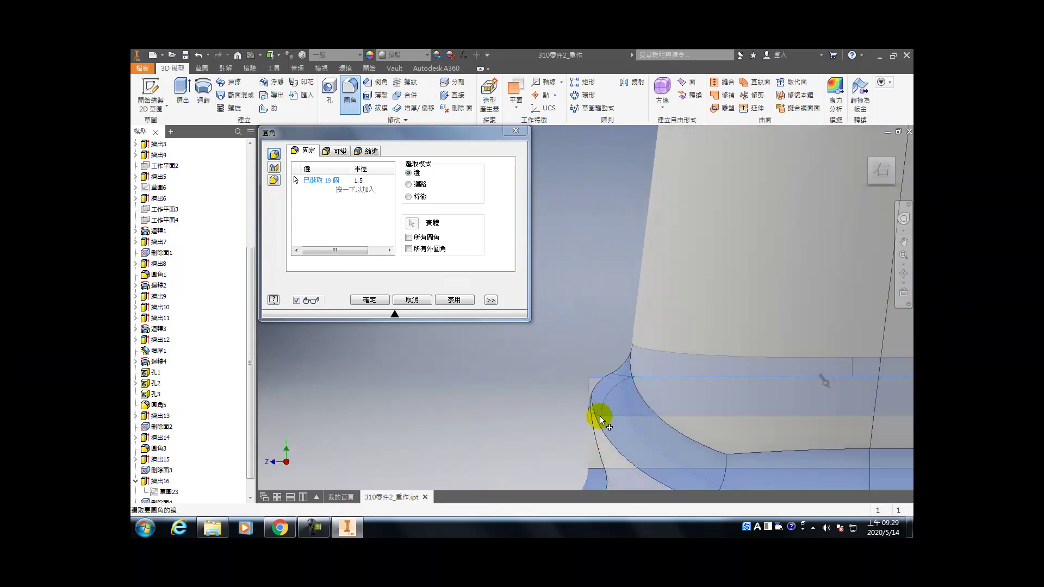
scroll(592, 383, "up", 6)
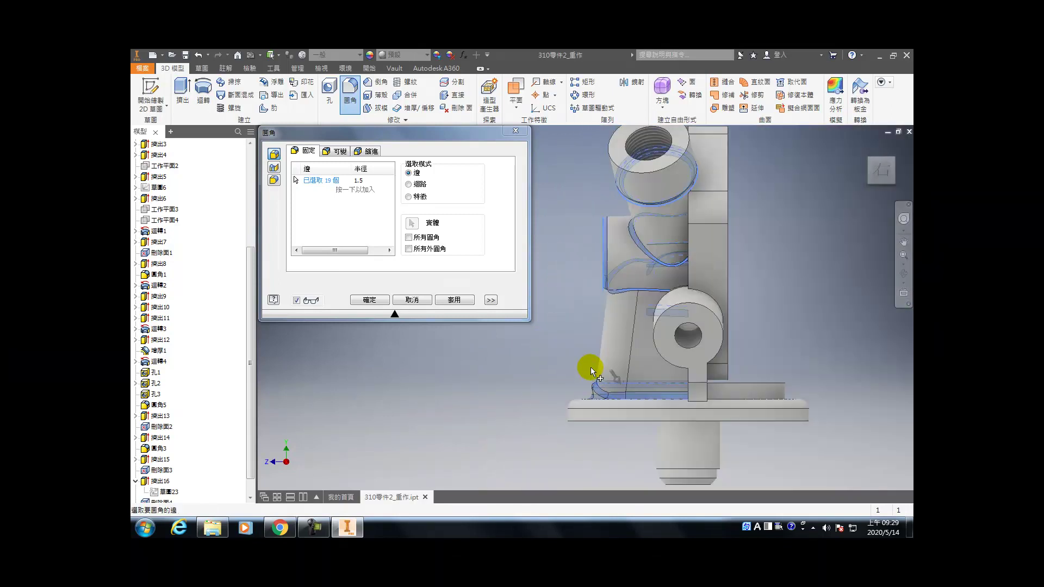
left_click(772, 384)
key("F4")
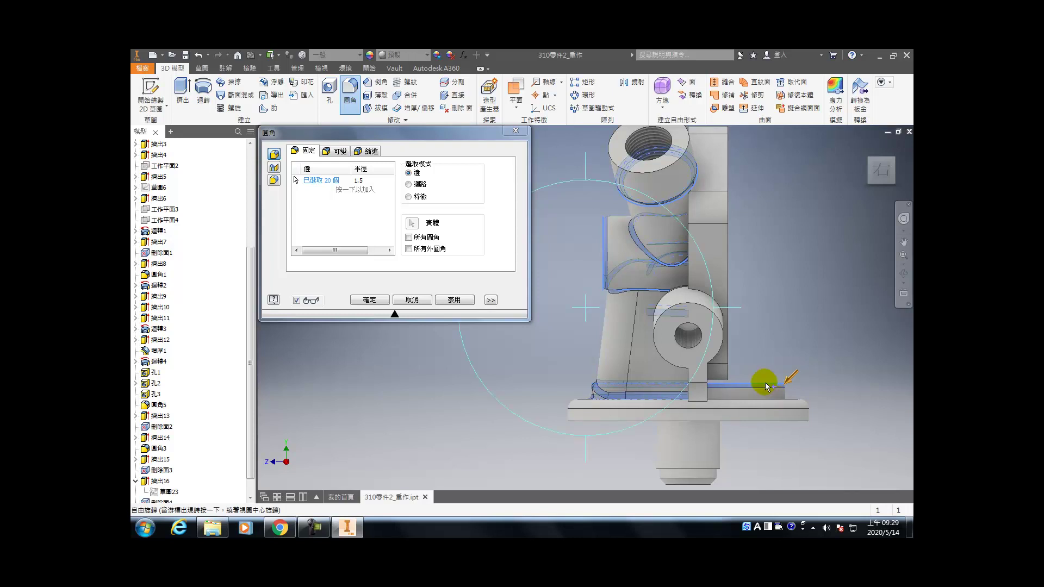
left_click_drag(674, 356, 728, 416)
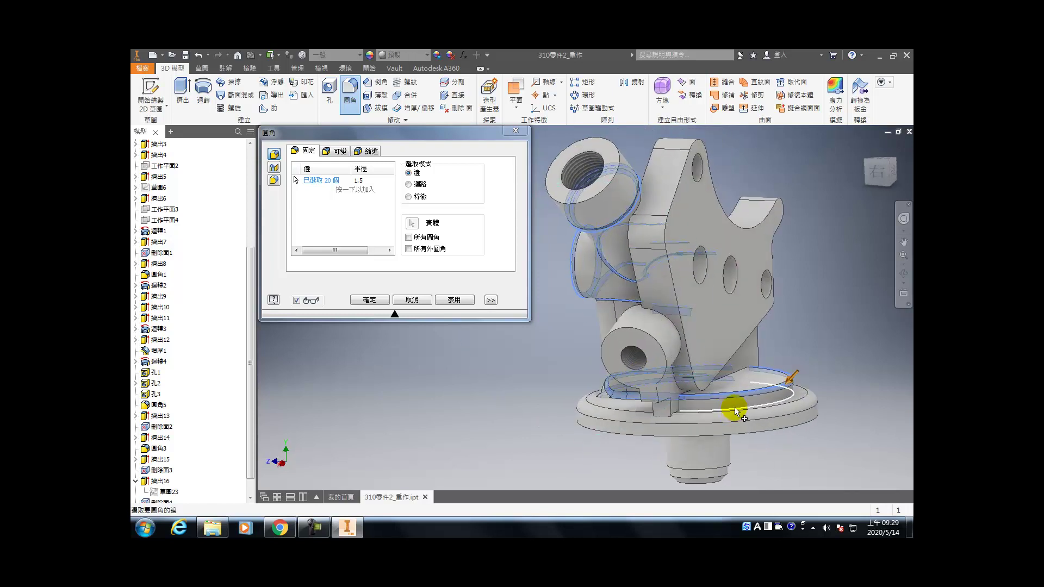
left_click(735, 409)
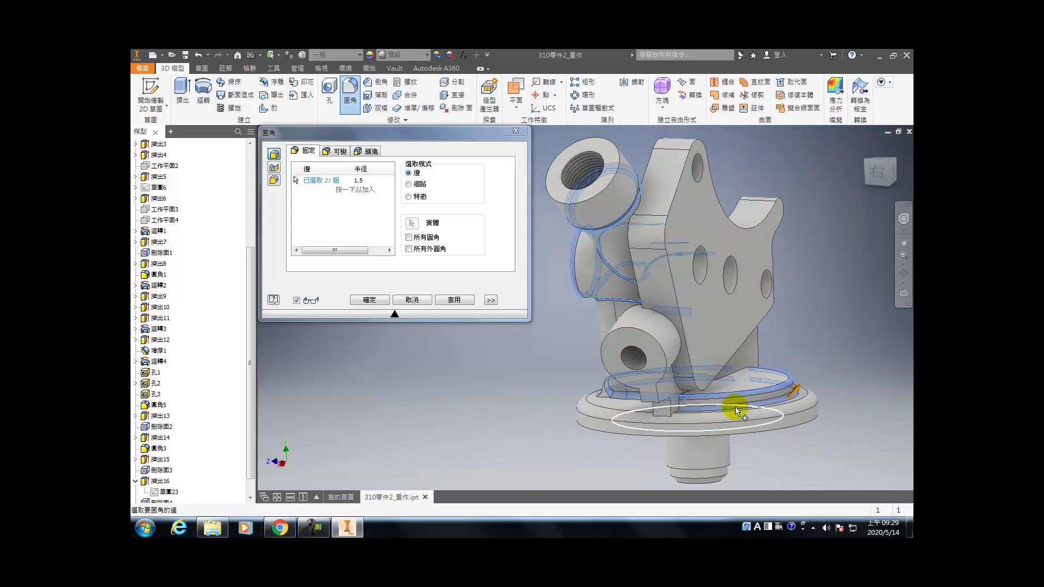
left_click(454, 299)
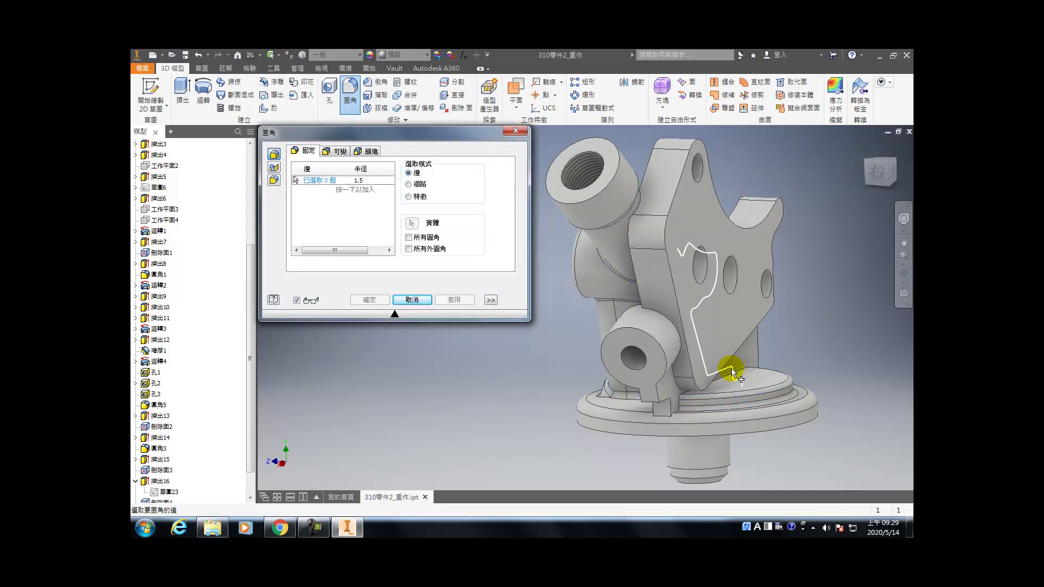
left_click(681, 400)
middle_click_drag(665, 362, 694, 345, "shift")
scroll(719, 403, "up", 6)
scroll(600, 352, "down", 3)
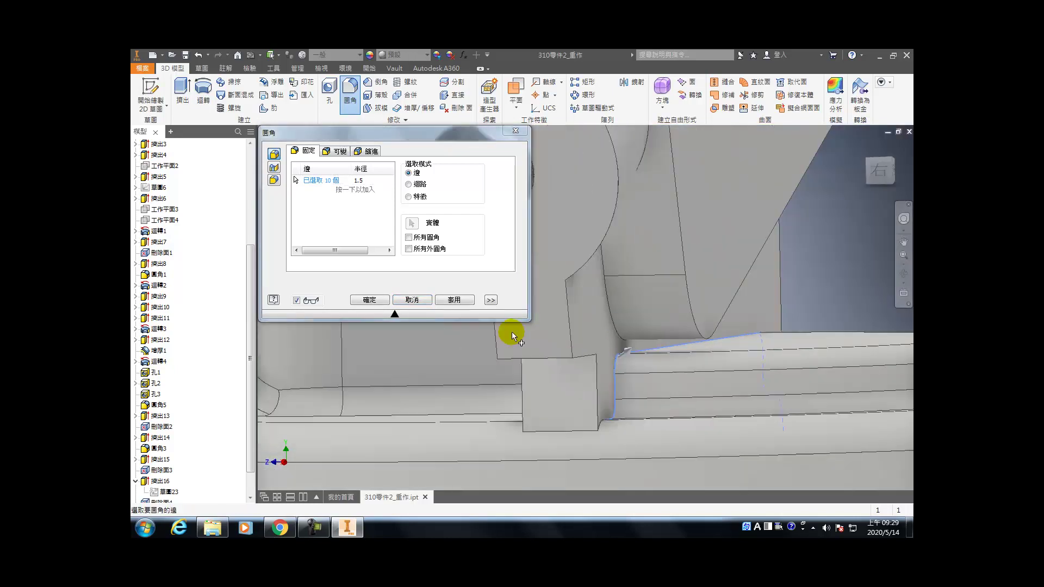
key("Escape")
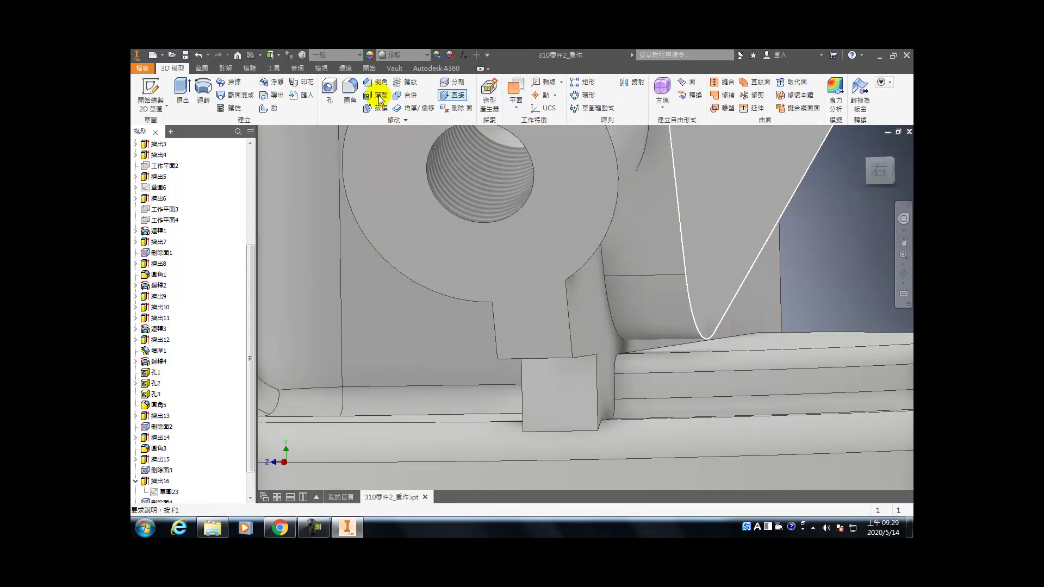
- Apply a separate 1.5 mm fillet to the edge chain where the threaded boss's neck meets the mounting plate, excluding the flange-step edges
left_click(347, 93)
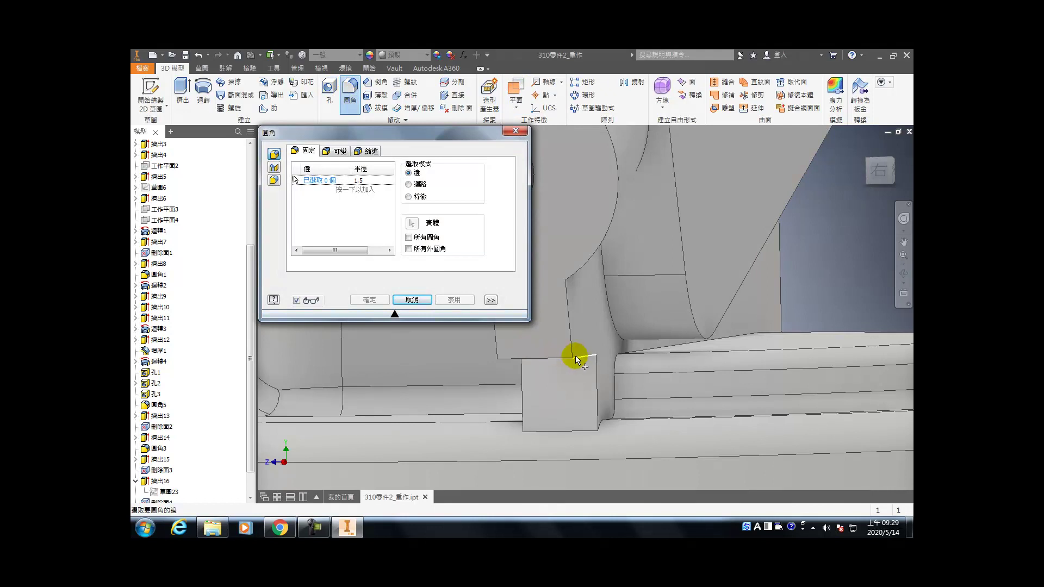
left_click(628, 349)
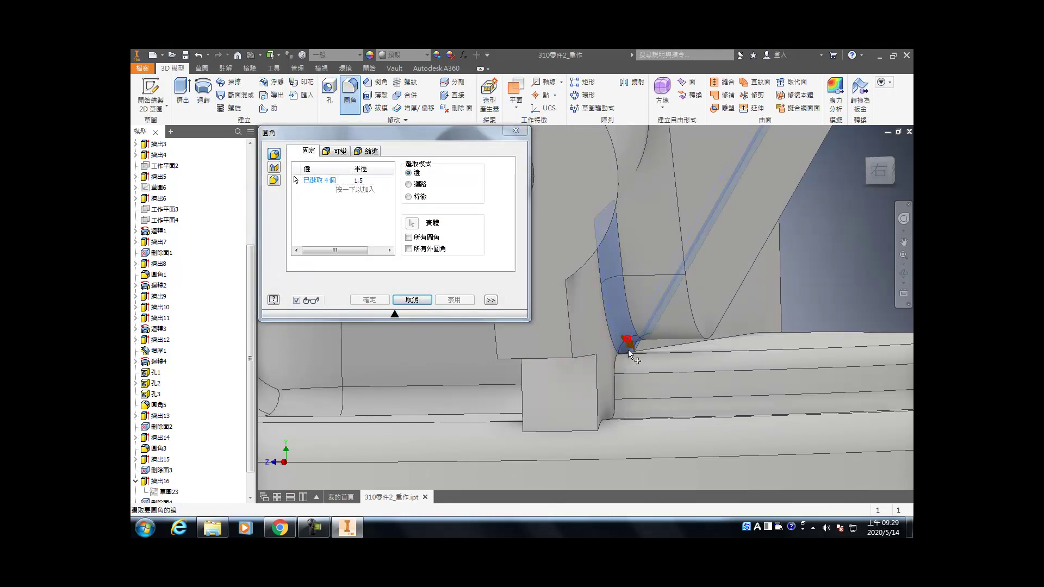
left_click(628, 352)
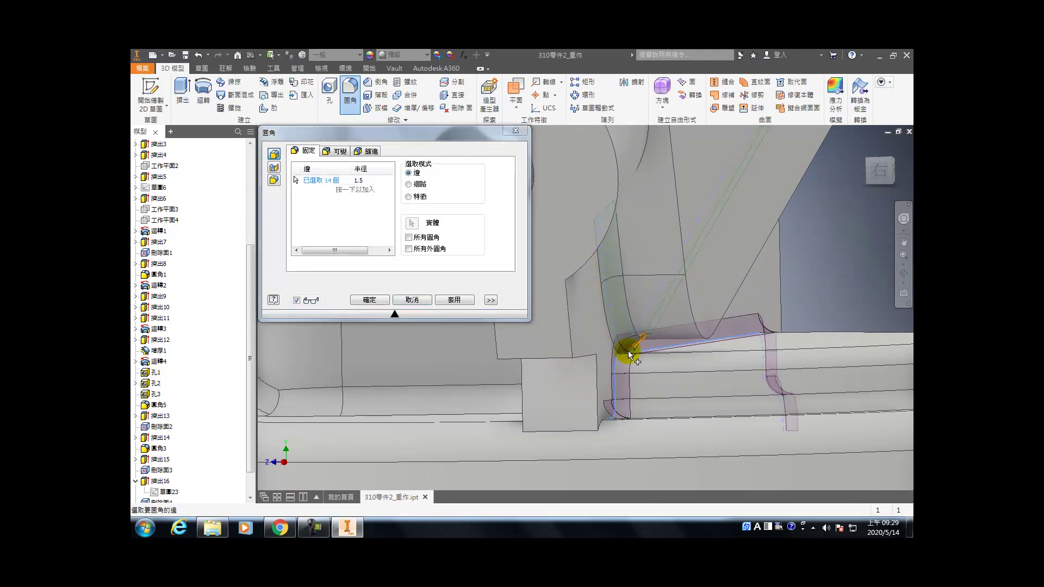
left_click(628, 352, "ctrl")
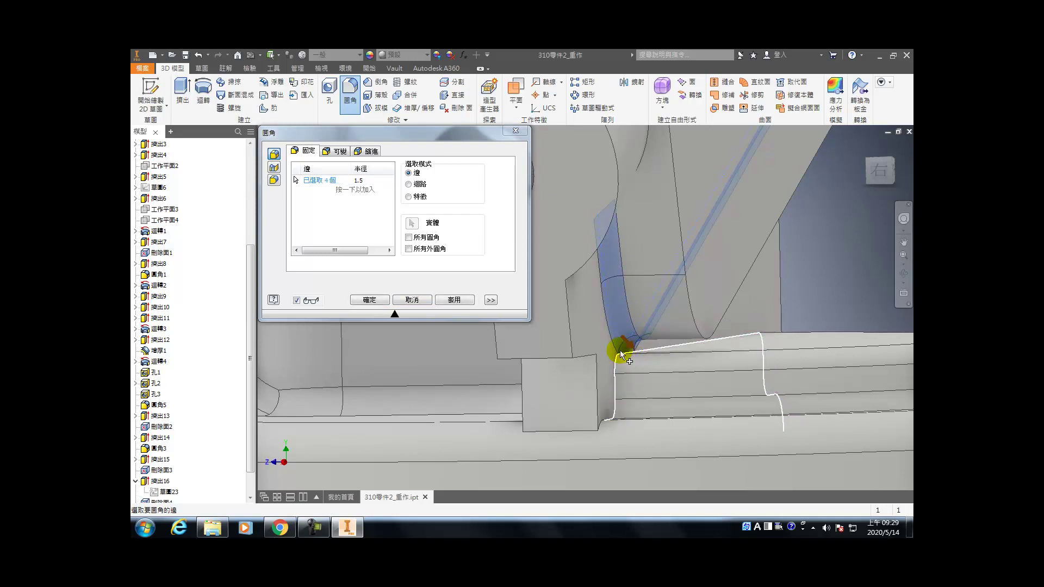
left_click(454, 299)
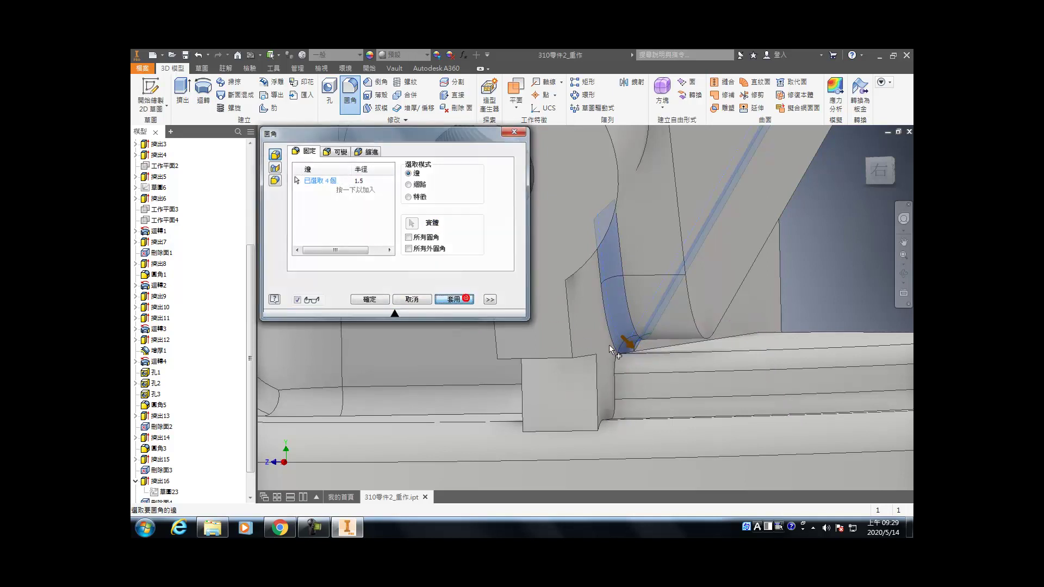
left_click(632, 350)
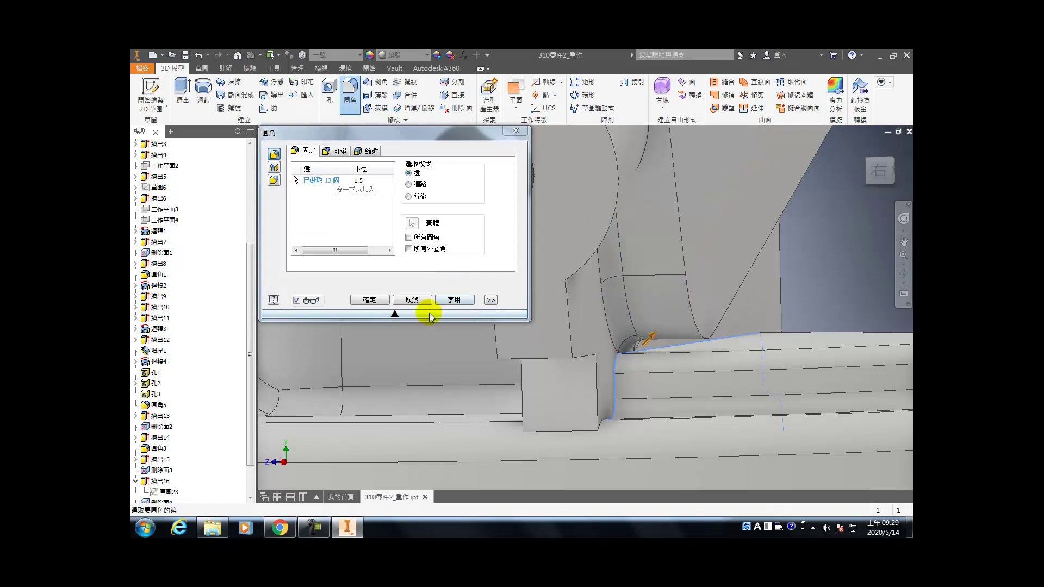
left_click(452, 299)
- Edit the flange-step fillet 圓角6 and add the sloped edge and the corner edges at both ends of the raised step
left_click(153, 471)
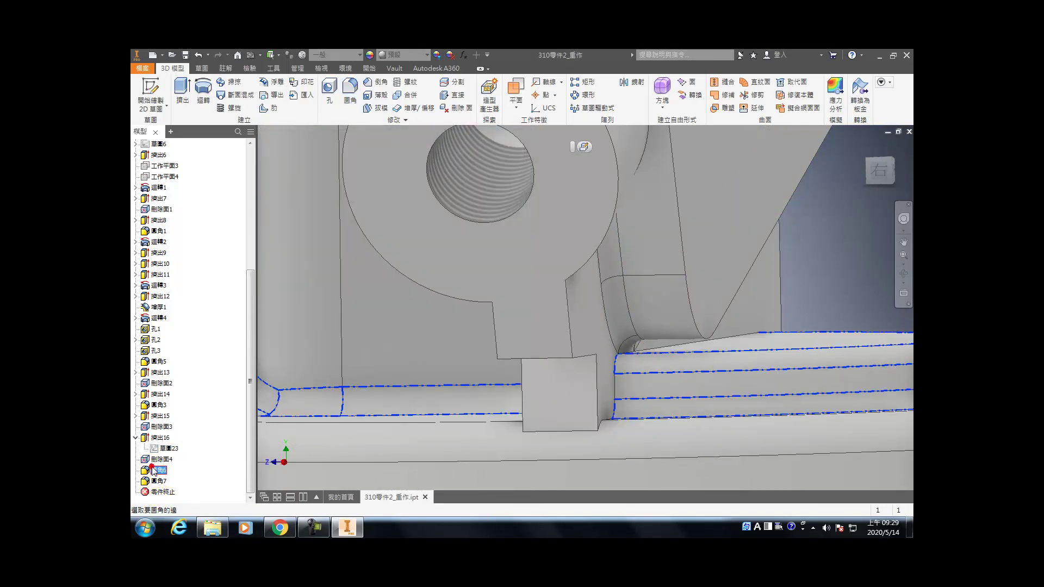
double_click(154, 471)
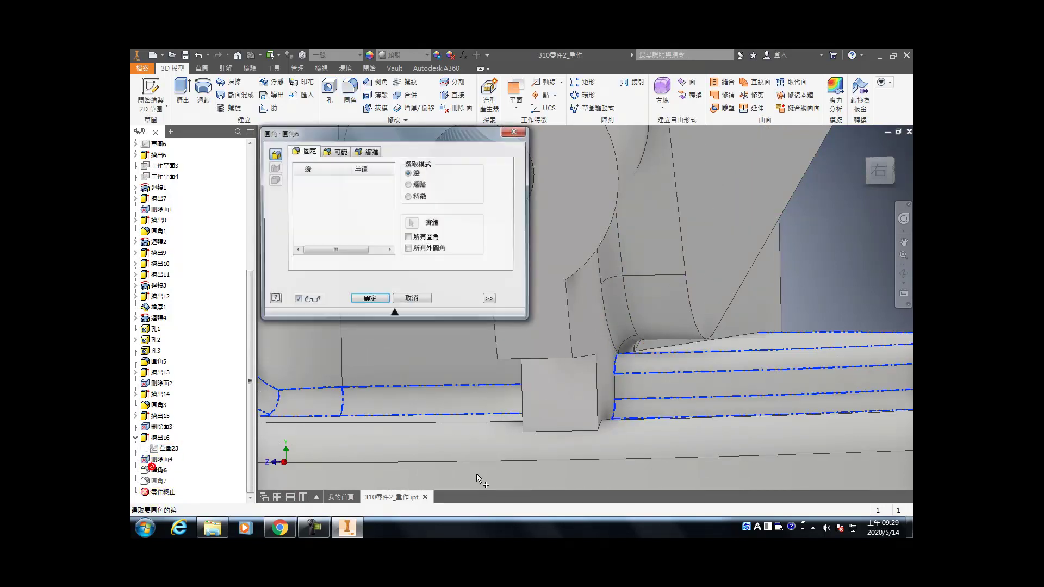
left_click(665, 348)
left_click(615, 370)
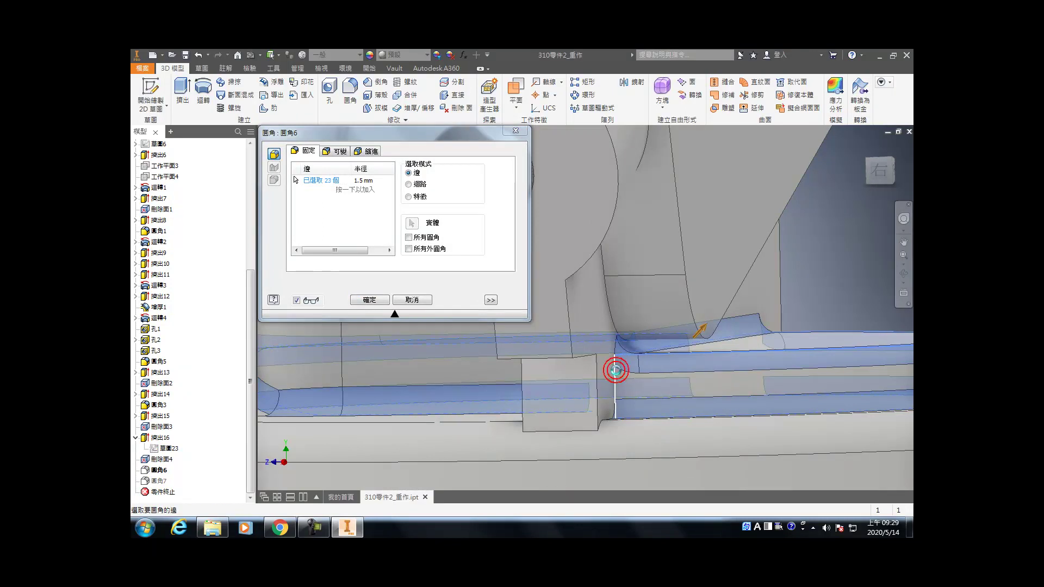
key("F4")
left_click_drag(623, 377, 419, 398)
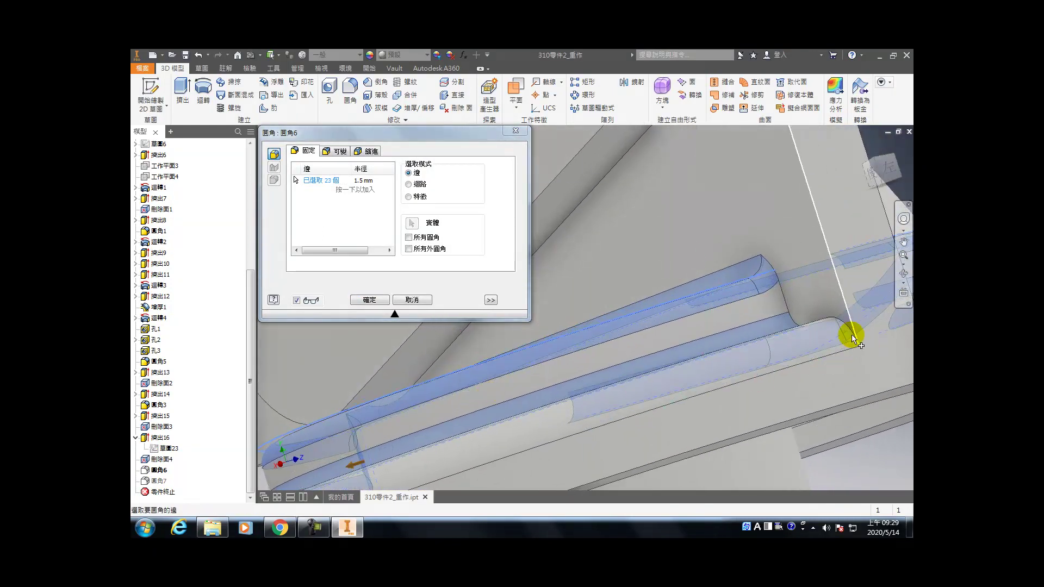
left_click(783, 296)
- Try to add the short flange edge beside the end of the raised step to the fillet selection
key("F4")
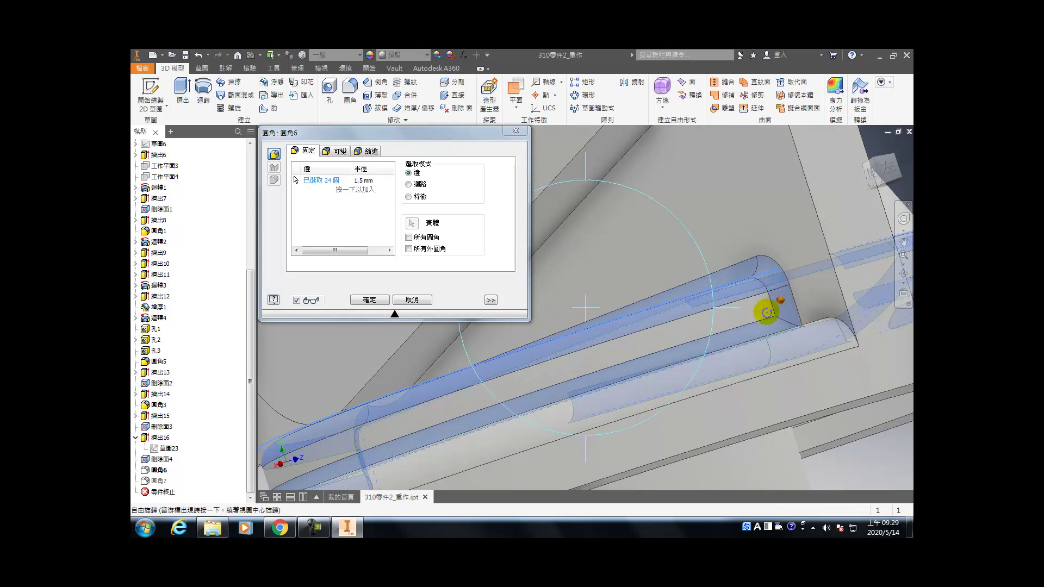
mouse_move(675, 295)
left_mouse_down()
mouse_move(759, 302)
mouse_move(680, 316)
left_mouse_up()
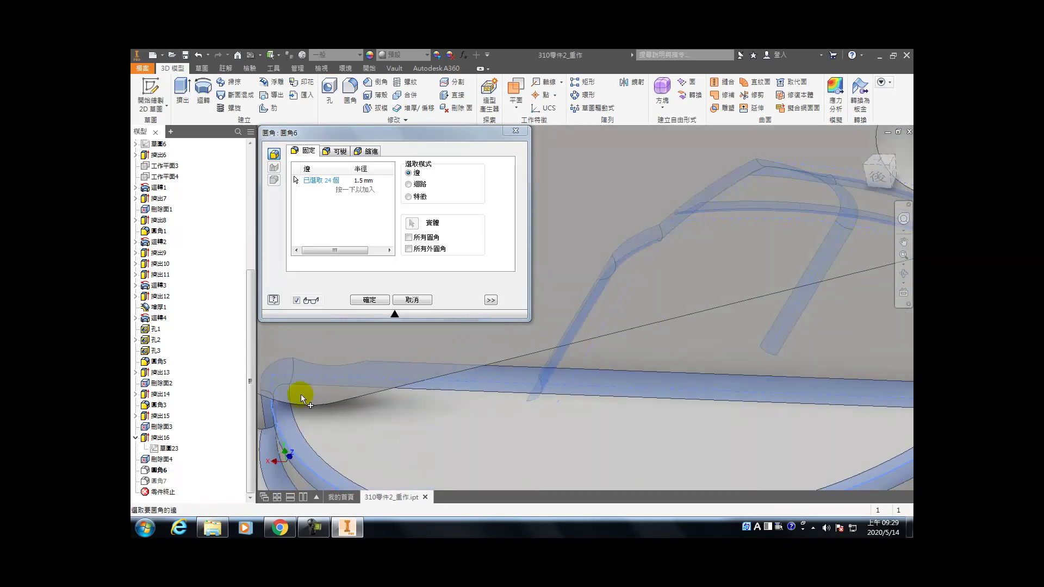
scroll(438, 413, "up", 4)
scroll(376, 410, "down", 3)
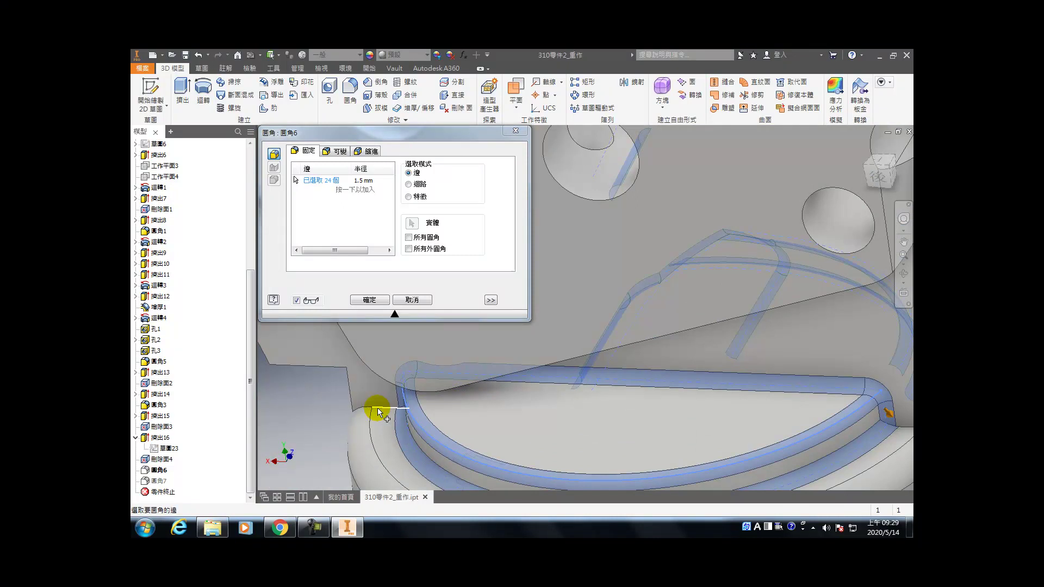
left_click(378, 408)
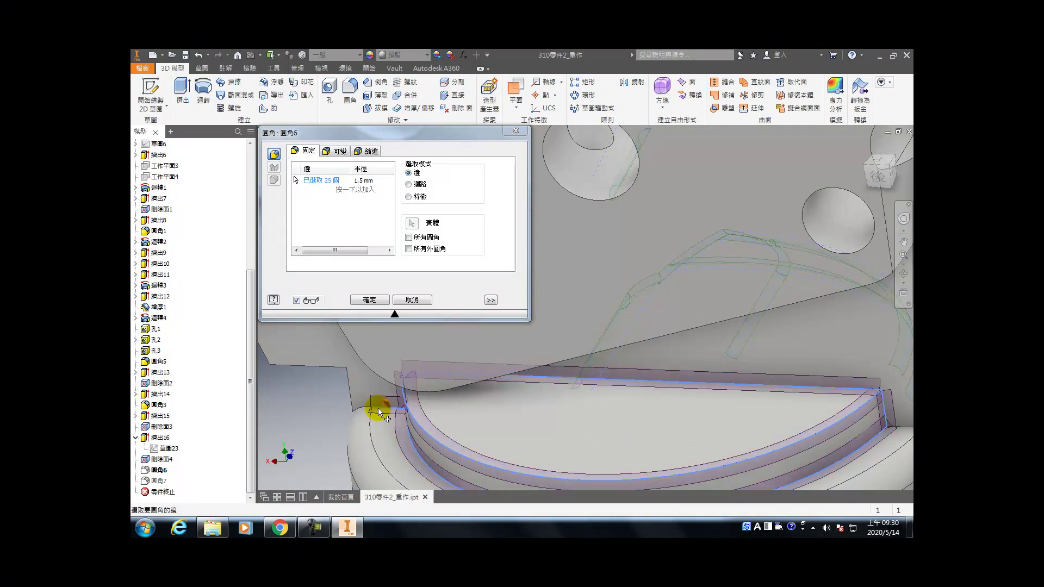
left_click(389, 407, "ctrl")
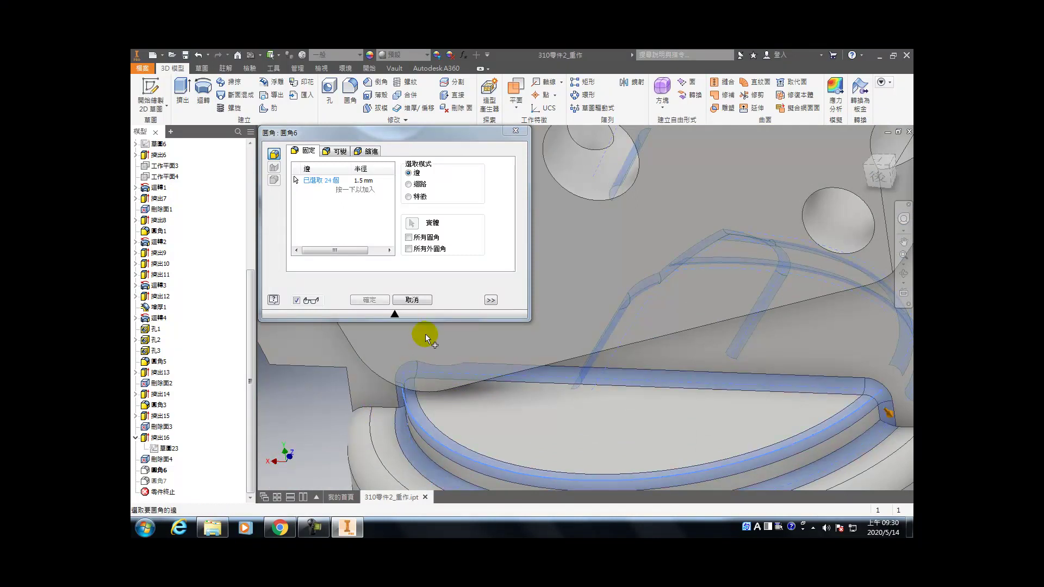
- Apply the edited 1.5 mm flange-step fillet, retrying it once, and accept it with its errors
left_click(368, 300)
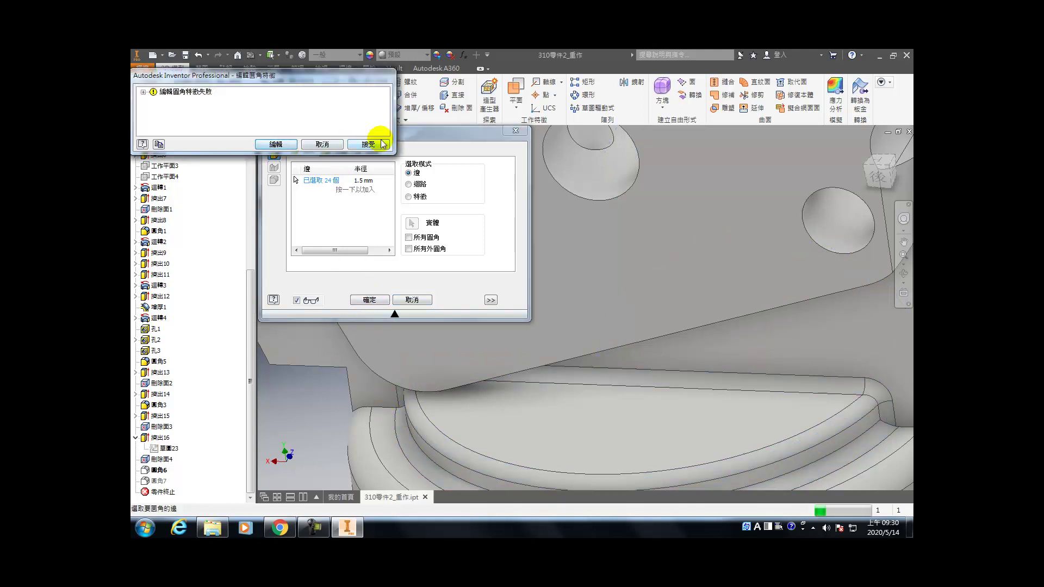
left_click(278, 144)
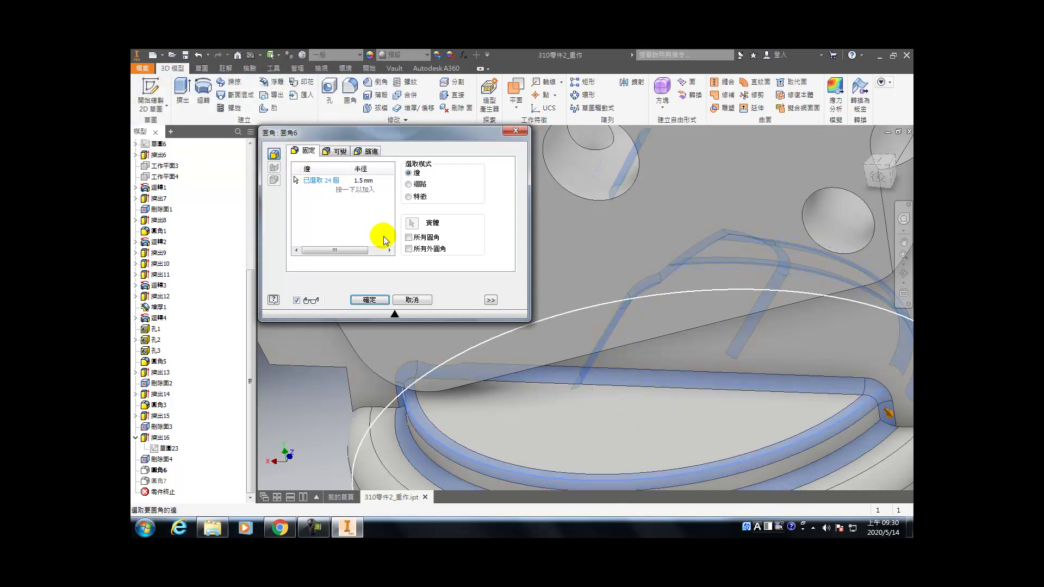
left_click(372, 301)
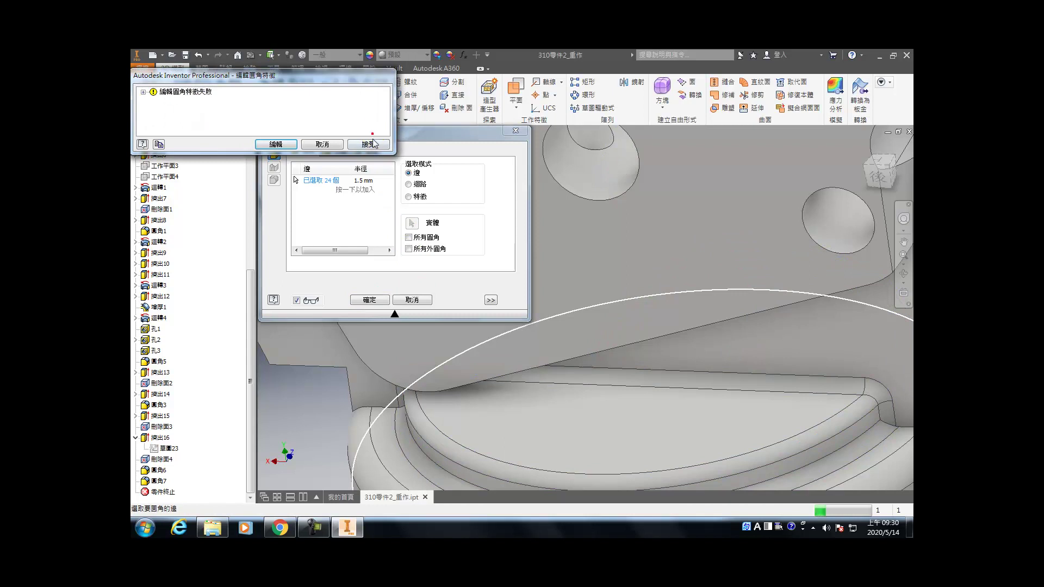
left_click(368, 144)
- Try to repair fillet 圓角7 along the mounting plate's lower sloped edge by adding the curved edge at its end
scroll(729, 390, "up", 5)
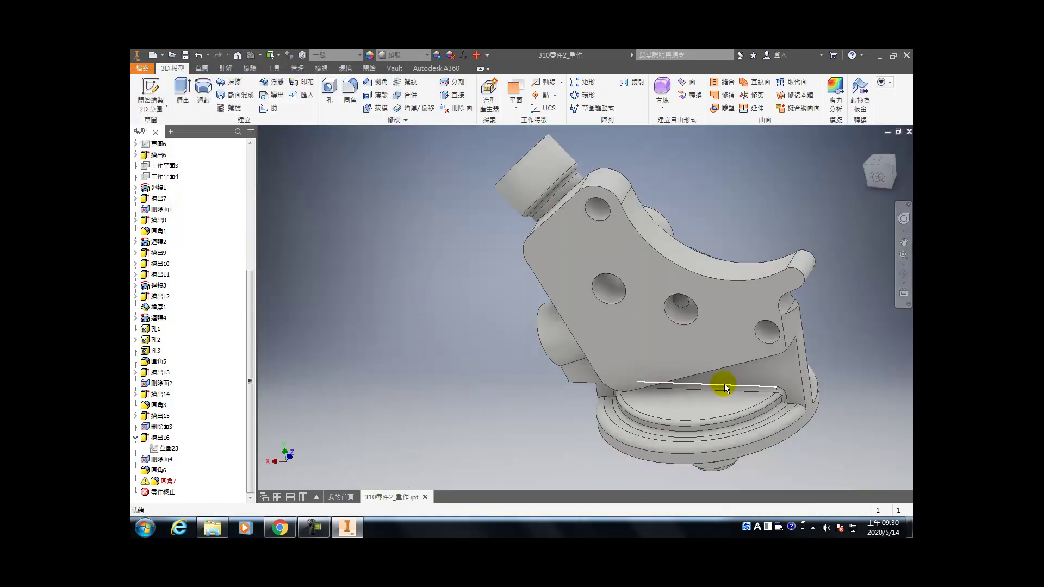
key("F4")
left_click_drag(656, 357, 752, 296)
key("F4")
left_click_drag(648, 343, 590, 307)
scroll(729, 259, "up", 5)
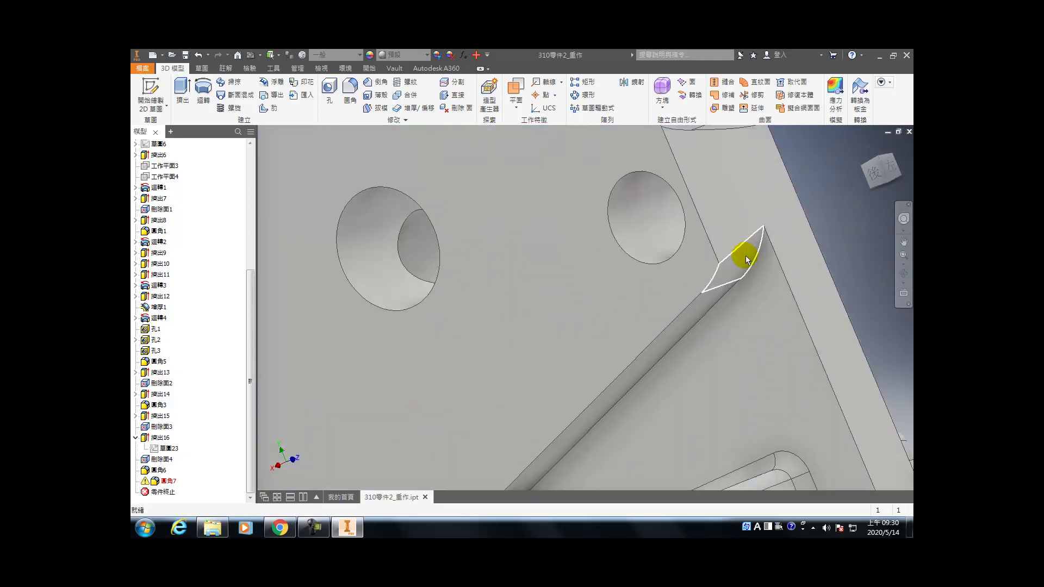
scroll(746, 260, "down", 2)
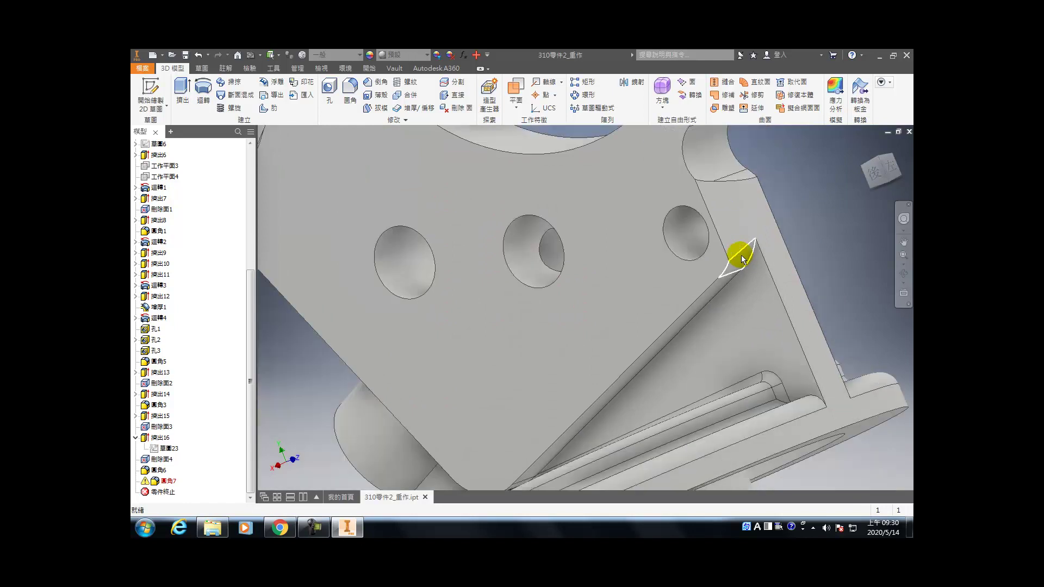
left_click(155, 483)
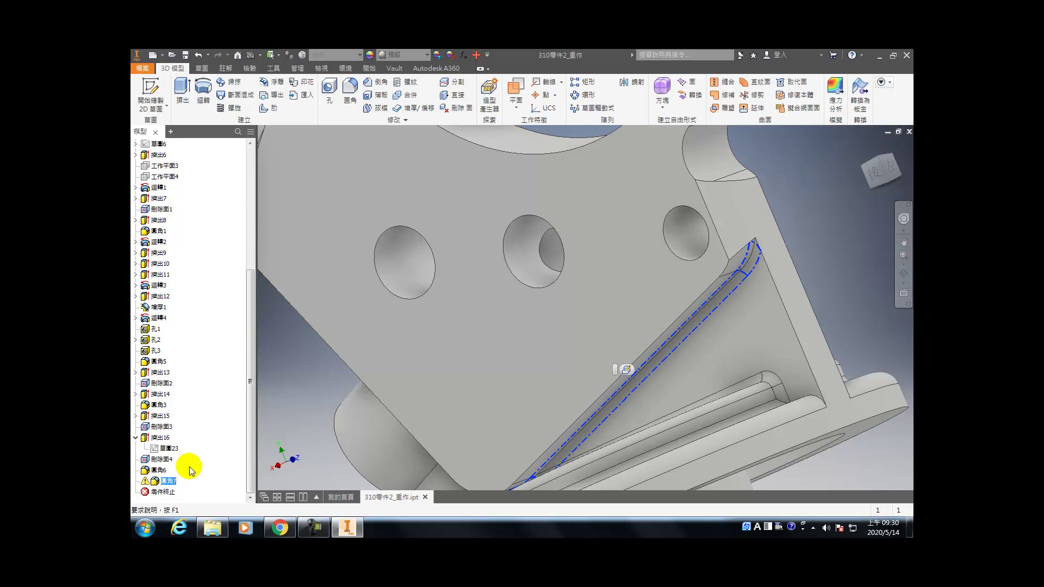
double_click(166, 481)
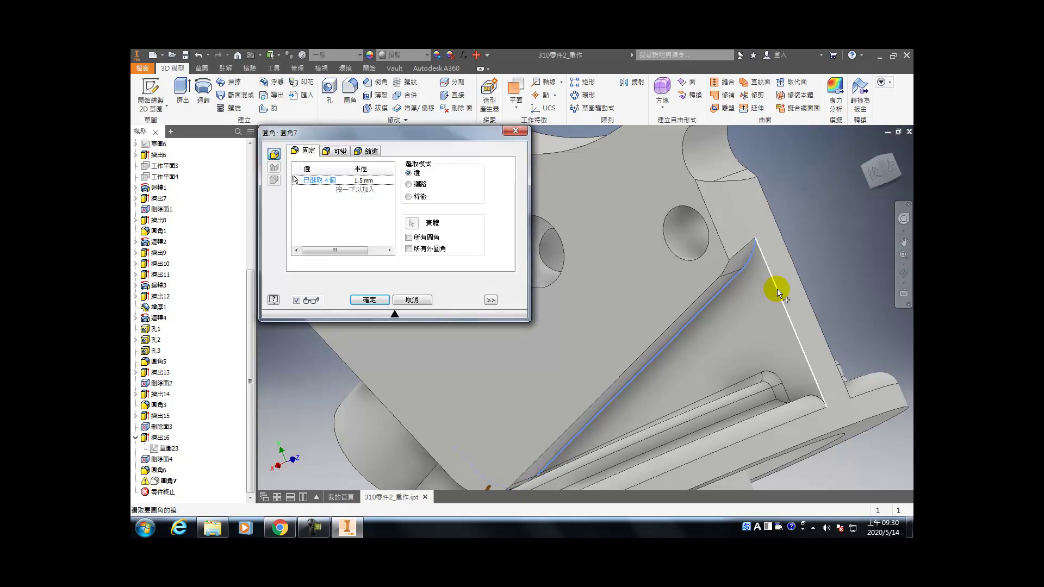
left_click(753, 260)
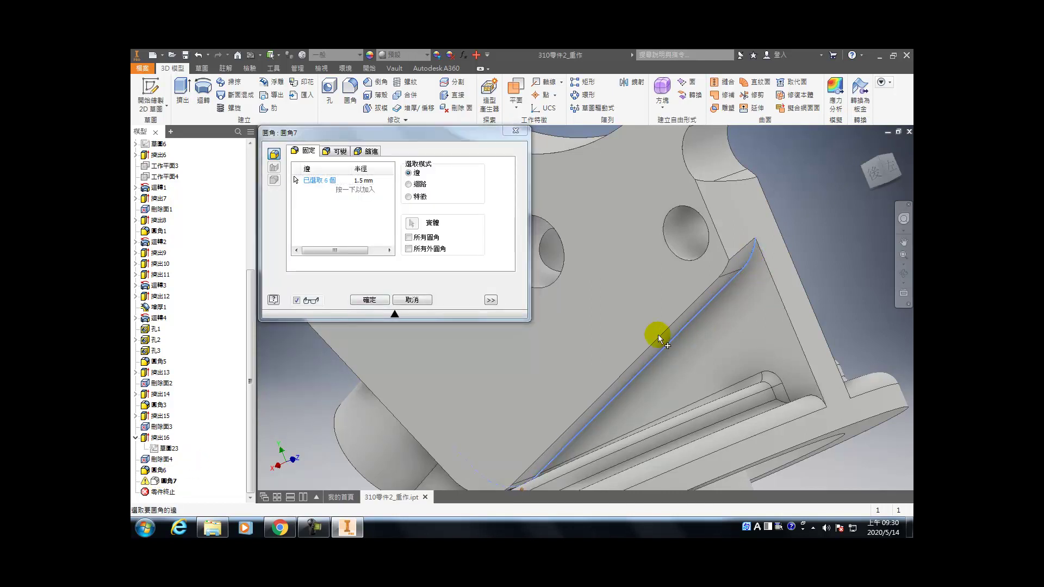
left_click(374, 301)
- Delete the mounting-plate fillet 圓角7 from the model
left_click(156, 482)
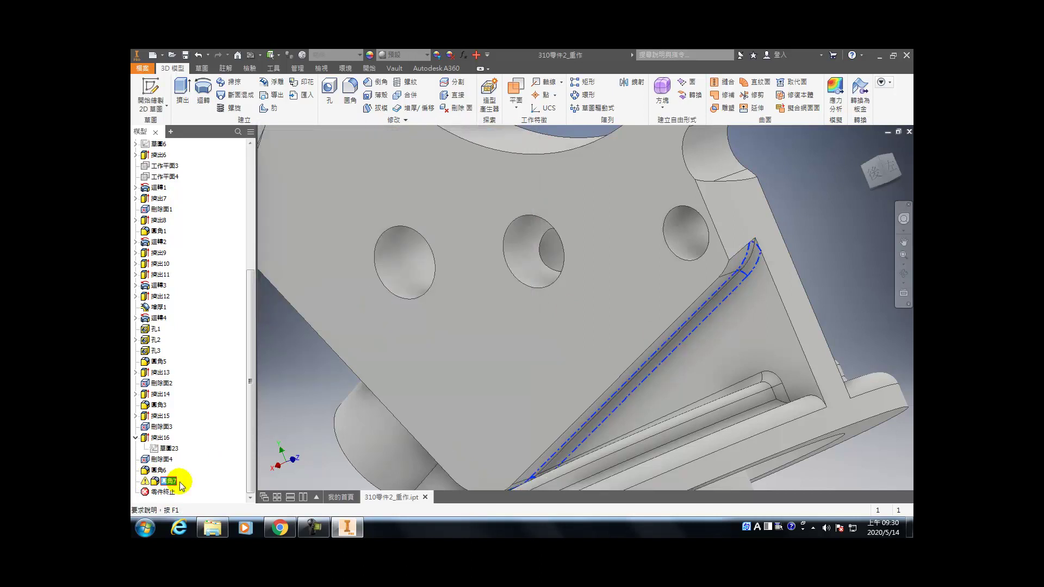
key("Delete")
left_click(448, 405)
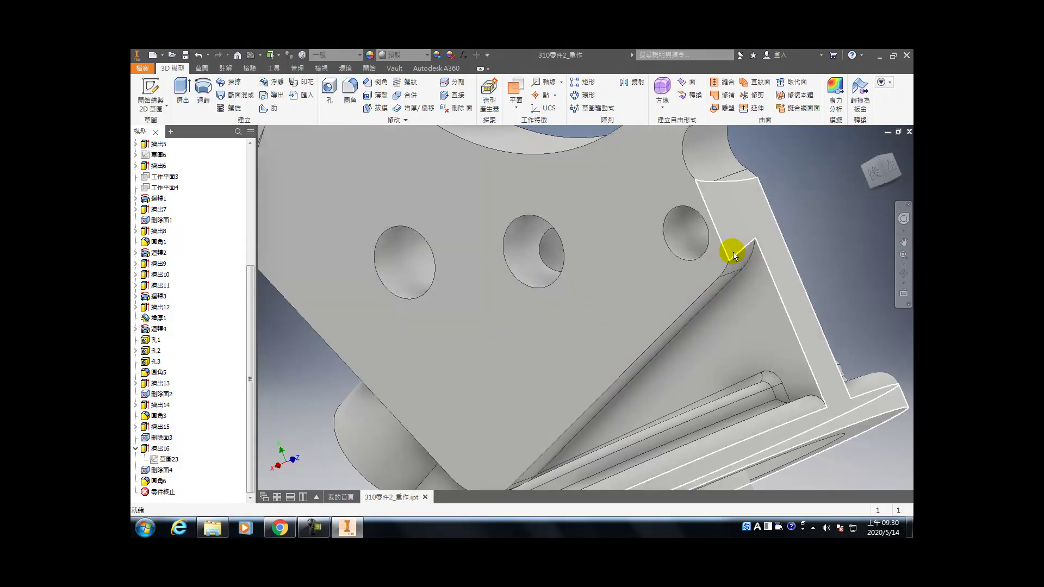
left_click(878, 176)
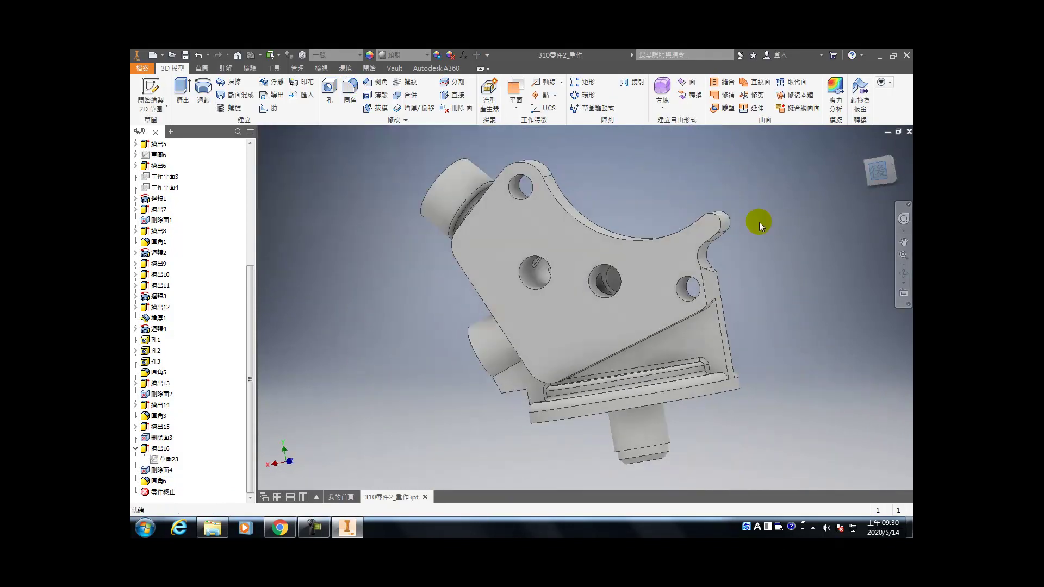
- Apply a 1.5 mm fillet to the curved edge around the small side boss near the main pipe
scroll(667, 266, "up", 5)
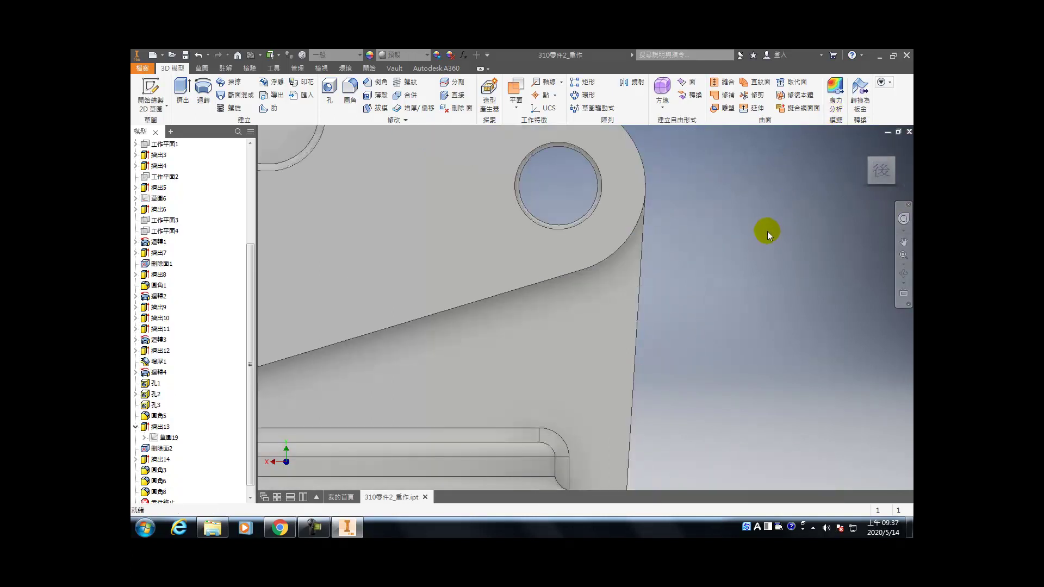
left_click(869, 148)
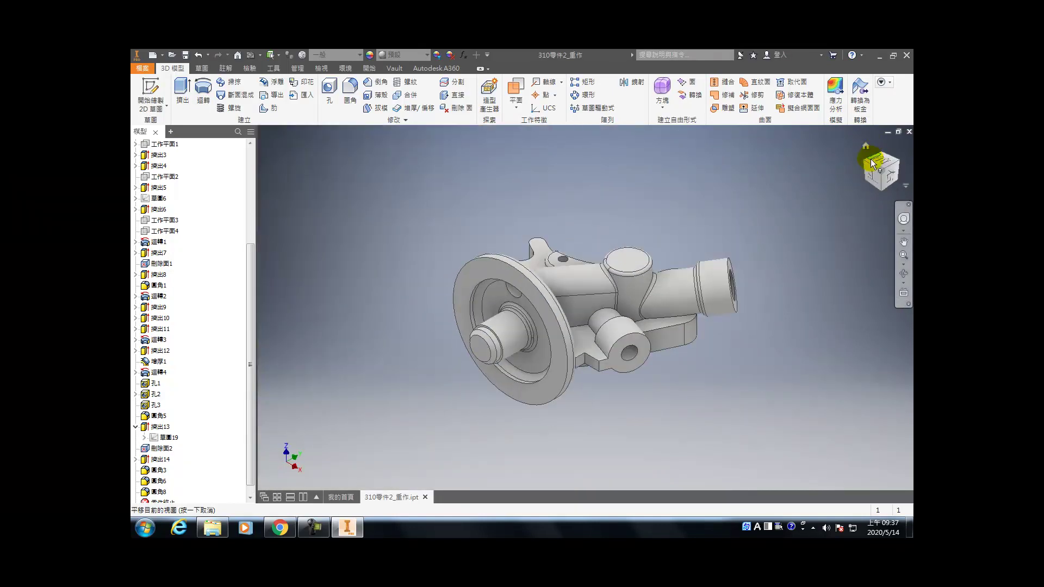
key("f")
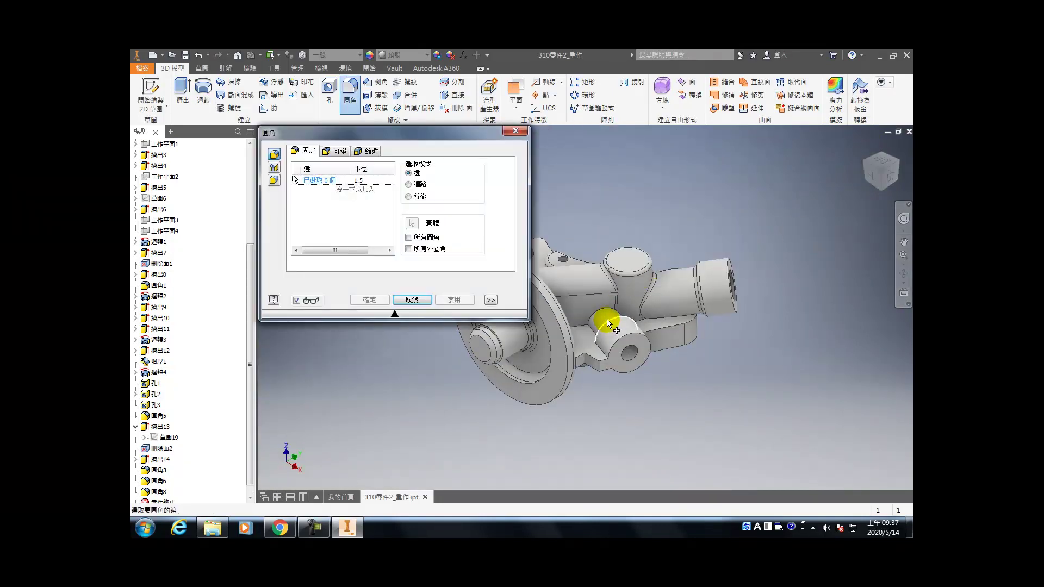
left_click(609, 314)
mouse_move(615, 318)
middle_mouse_down("shift")
mouse_move(647, 385)
mouse_move(619, 357)
middle_mouse_up("shift")
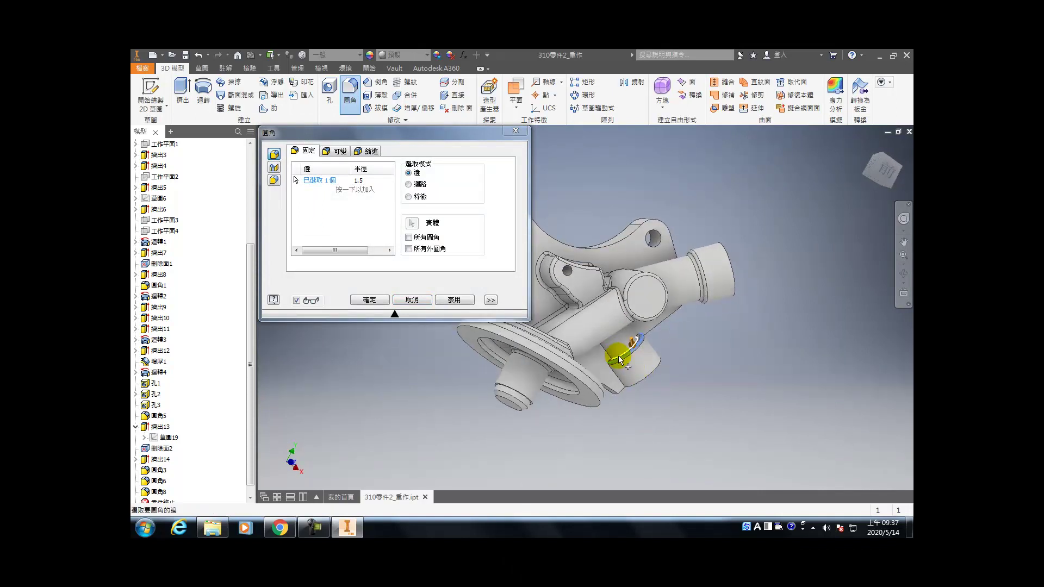
left_click(446, 300)
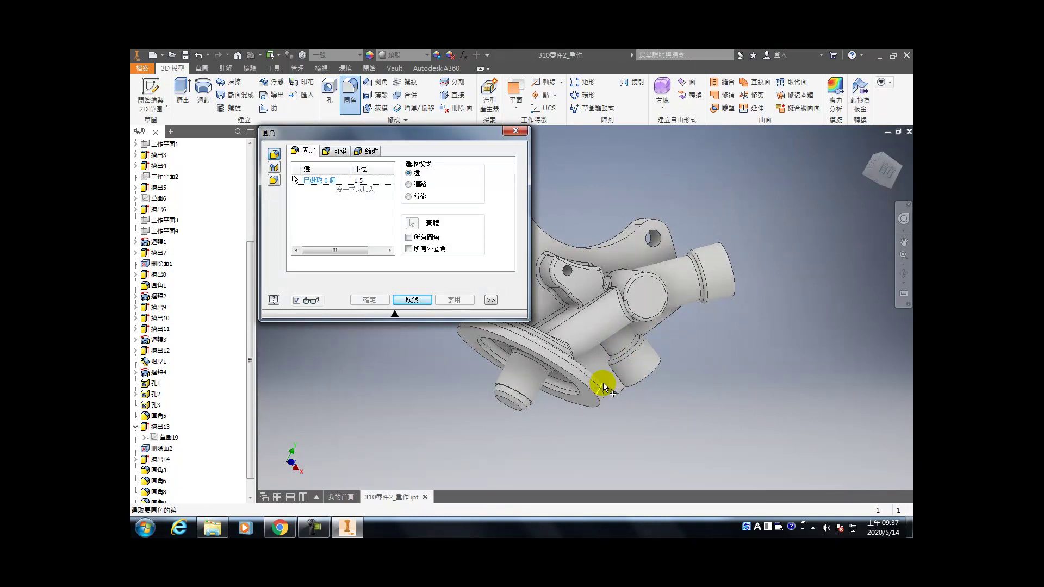
- Apply a 1.5 mm fillet to the two corner edges of the zigzag rib between the flange and the side boss
middle_click_drag(730, 342, 625, 354, "shift")
scroll(601, 366, "down", 5)
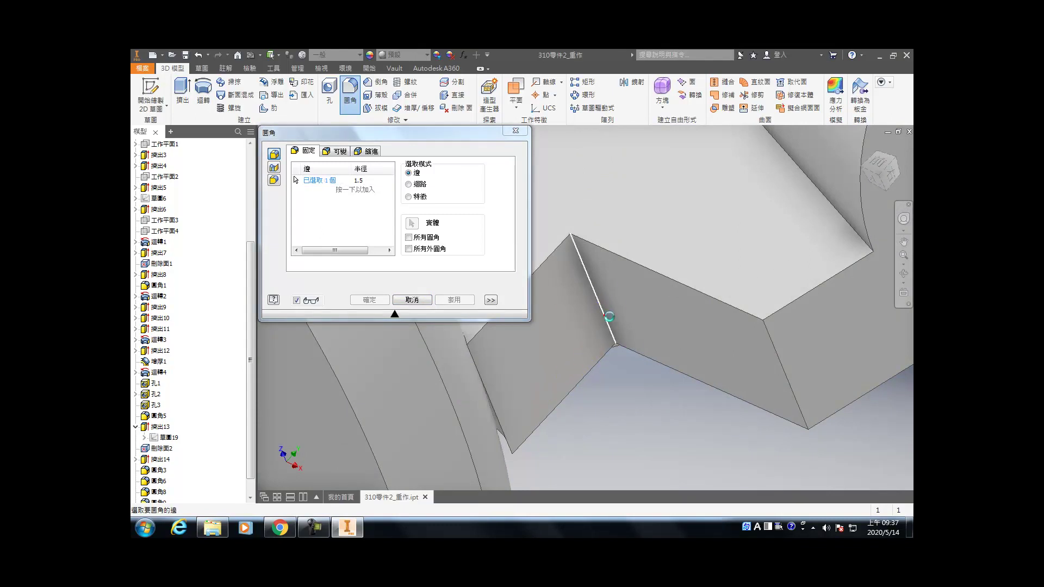
left_click(777, 358)
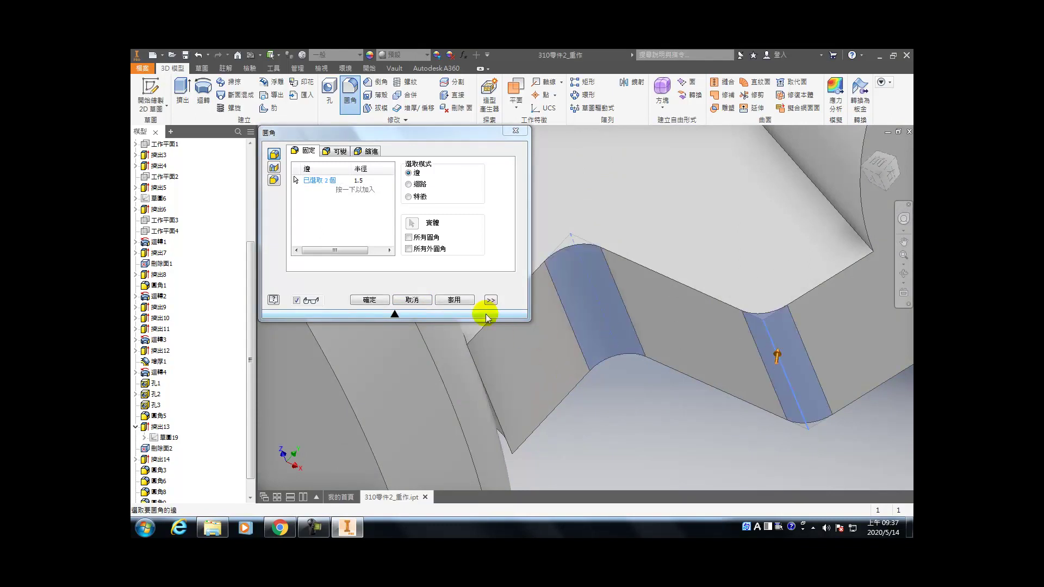
left_click(454, 300)
left_click(411, 300)
- Open sketch 草圖19 for editing with the graphics sliced at the sketch plane
double_click(163, 437)
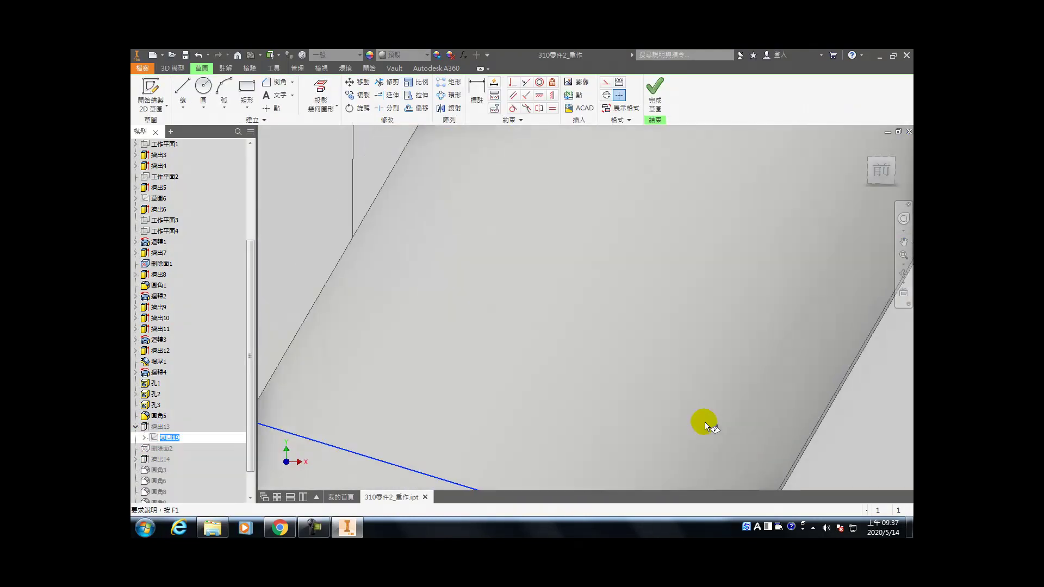
key("F7")
scroll(705, 422, "up", 5)
mouse_move(705, 422)
middle_mouse_down()
mouse_move(554, 293)
mouse_move(542, 295)
middle_mouse_up()
scroll(643, 353, "down", 6)
scroll(608, 344, "down", 2)
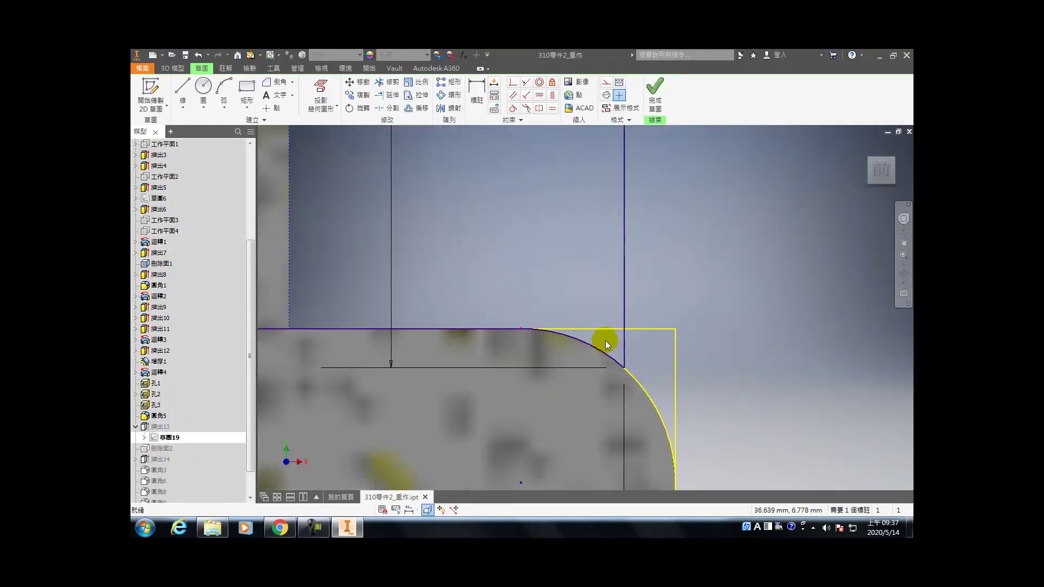
- Draw three connected lines from the arc's lower end: about 1.4 mm down, leftward, and about 2.1 mm up to the horizontal line
left_click(182, 88)
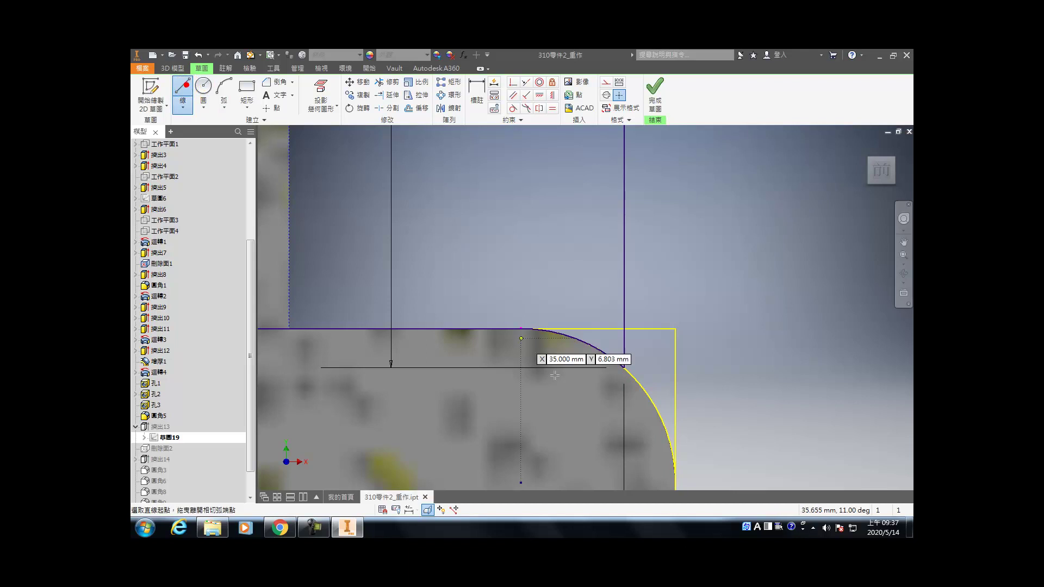
left_click(624, 367)
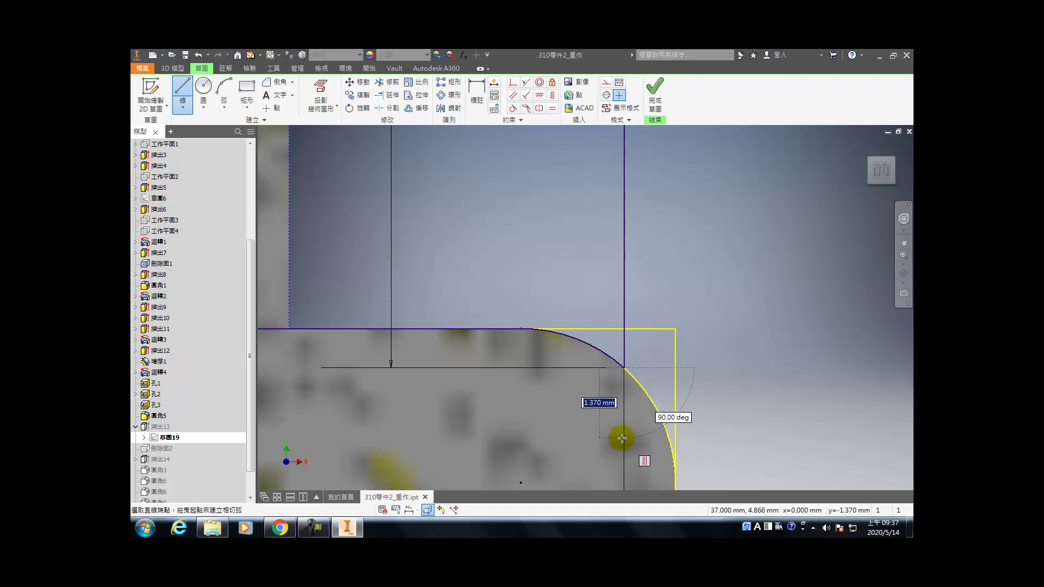
left_click(623, 437)
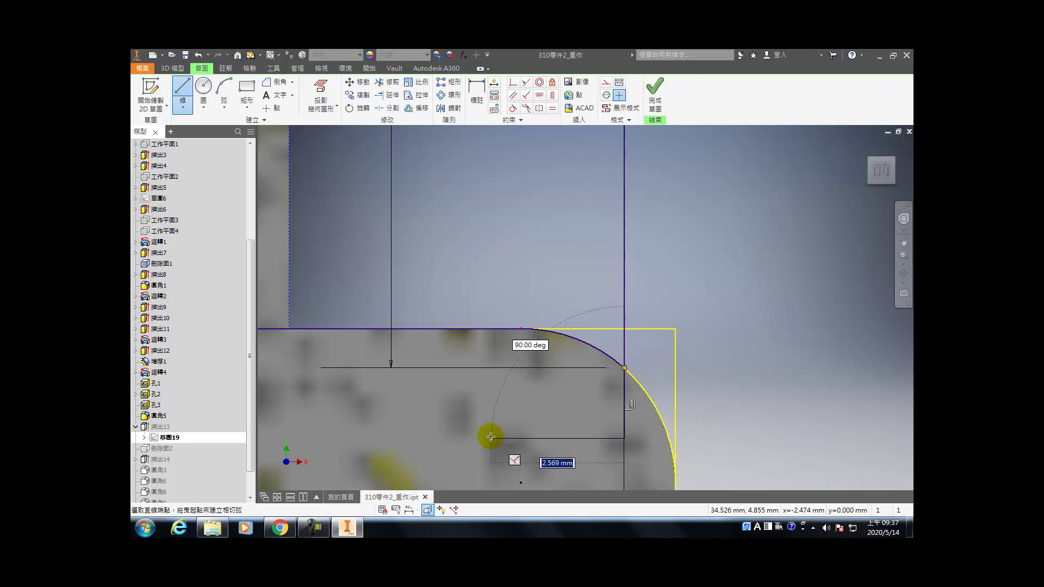
left_click(479, 437)
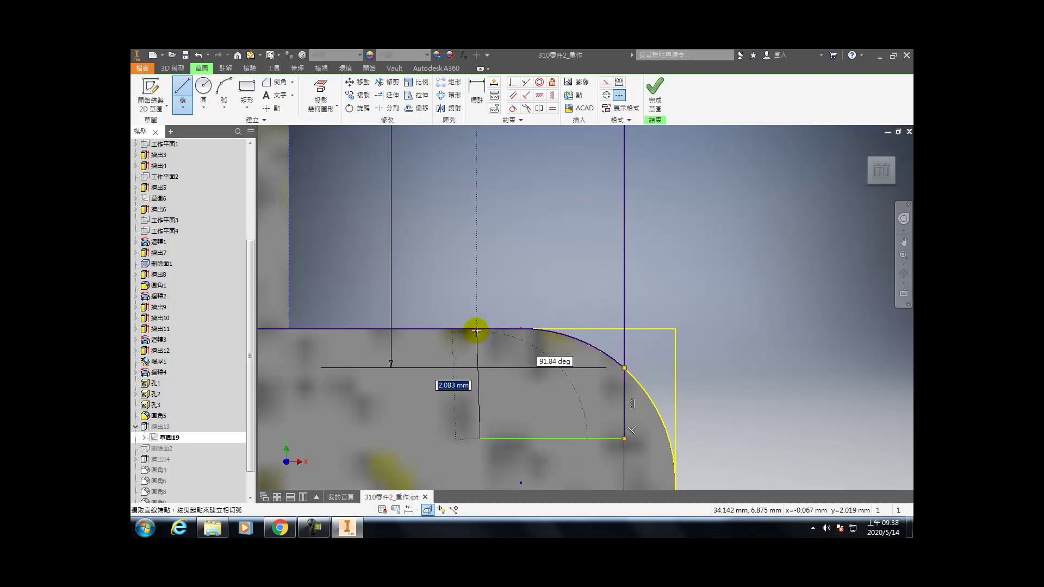
left_click(480, 328)
key("Escape")
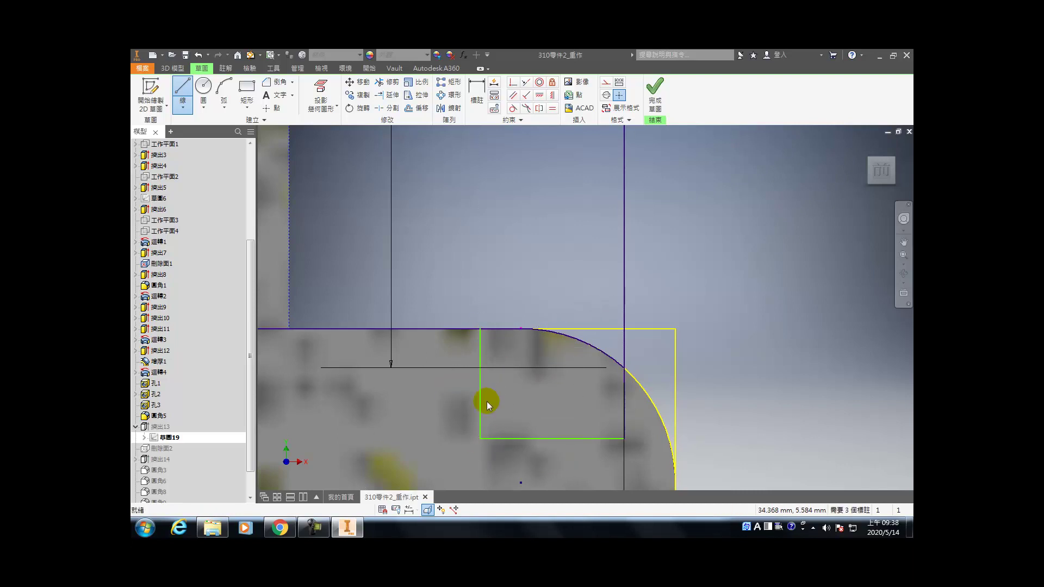
- Dimension the new rectangular outline at the rounded corner as 2 mm high and 2 mm wide, and finish sketch 草圖19
key("d")
left_click(480, 397)
left_click(450, 396)
type("2")
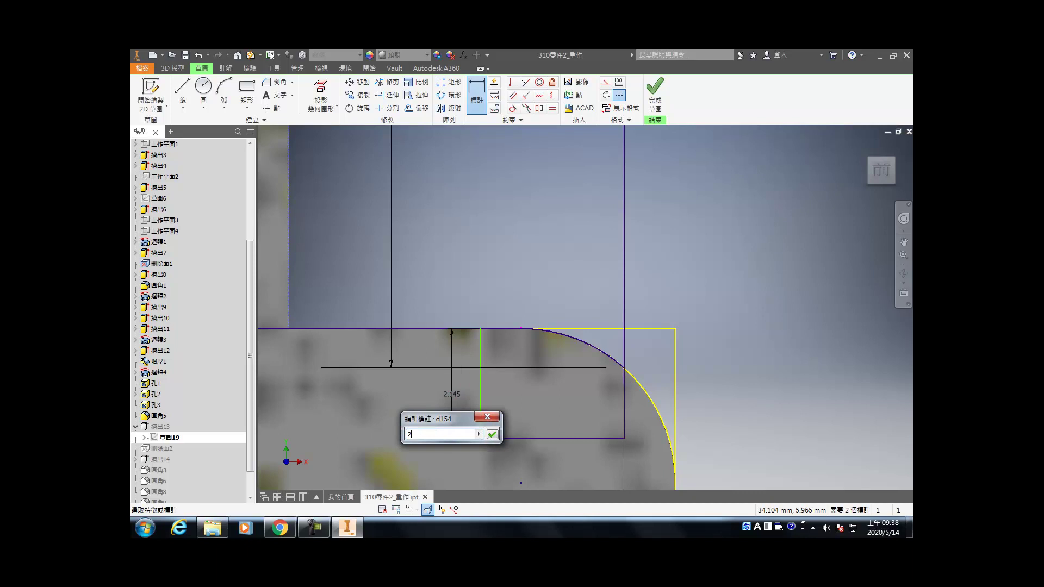
key("Return")
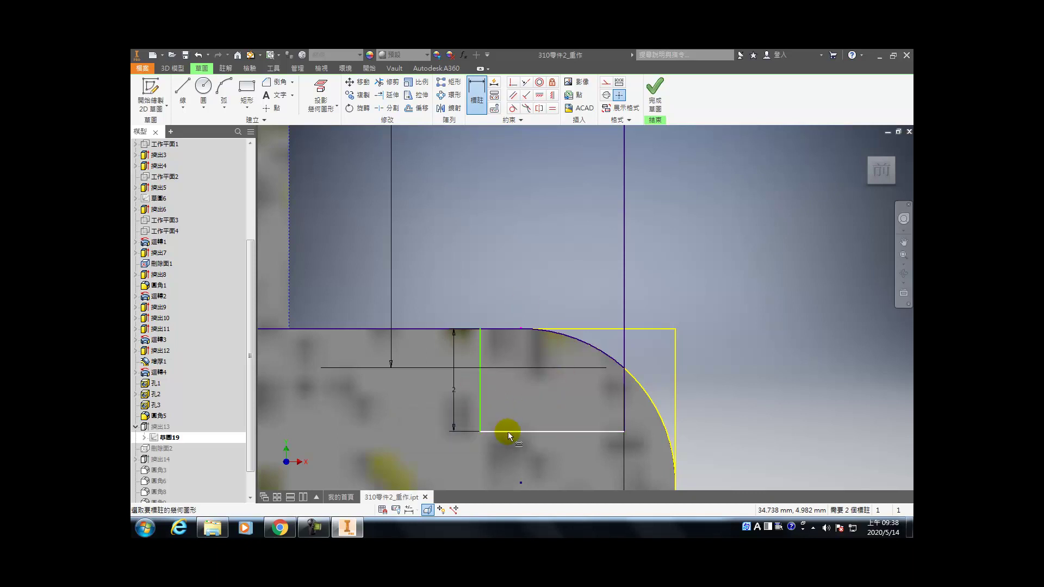
left_click(514, 446)
type("2.7907581")
key("Return")
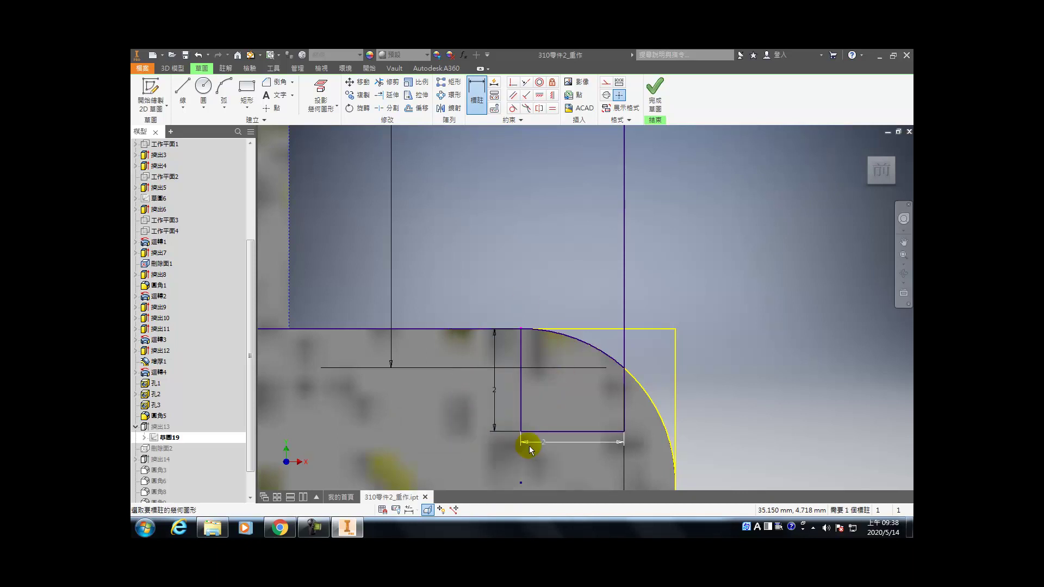
left_click(655, 93)
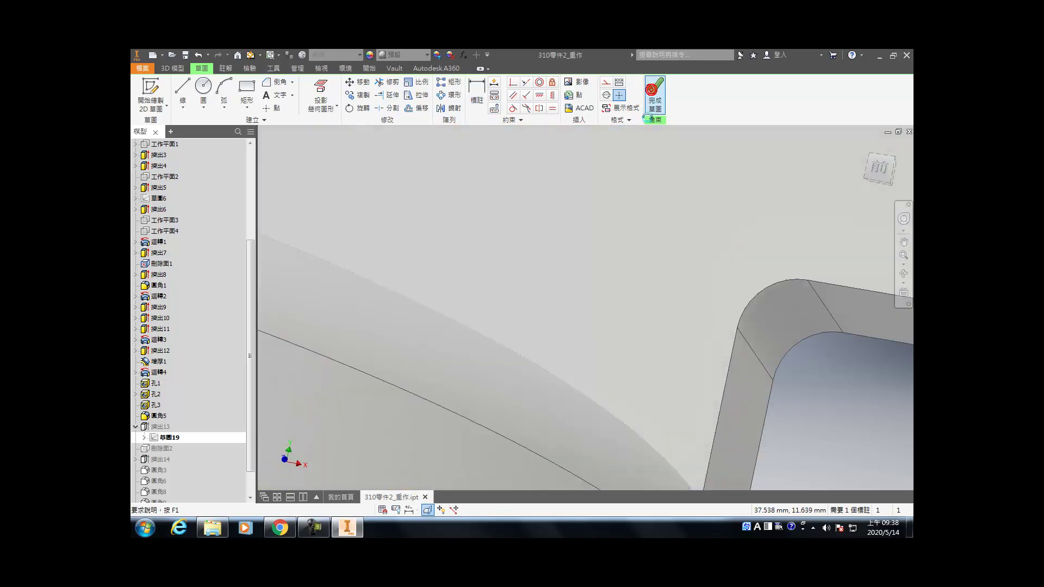
- Add the new corner region of the sketch to the profile of 擠出13 and save the part
left_click(150, 427)
left_click(578, 402)
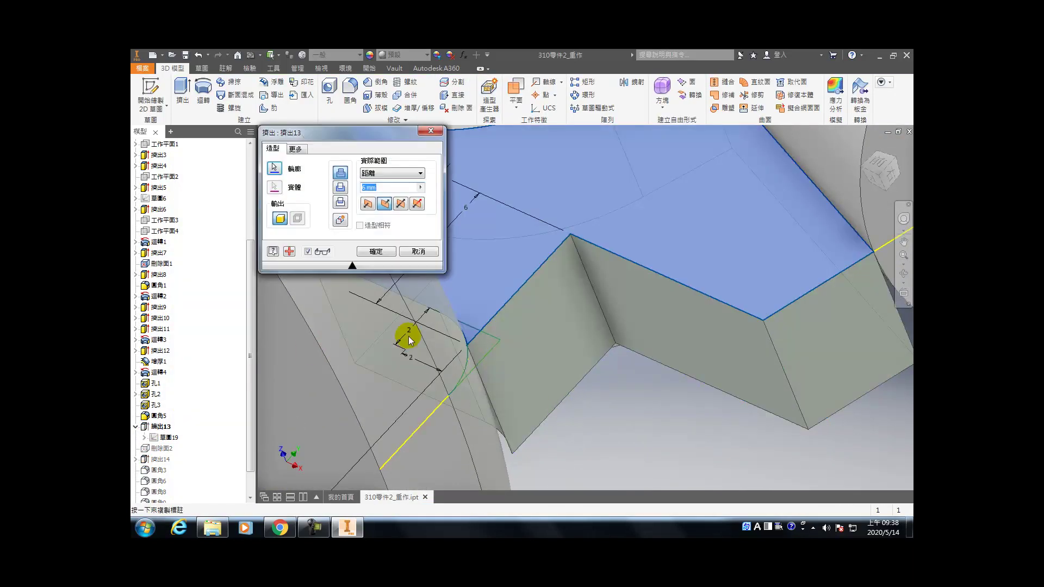
left_click(275, 168)
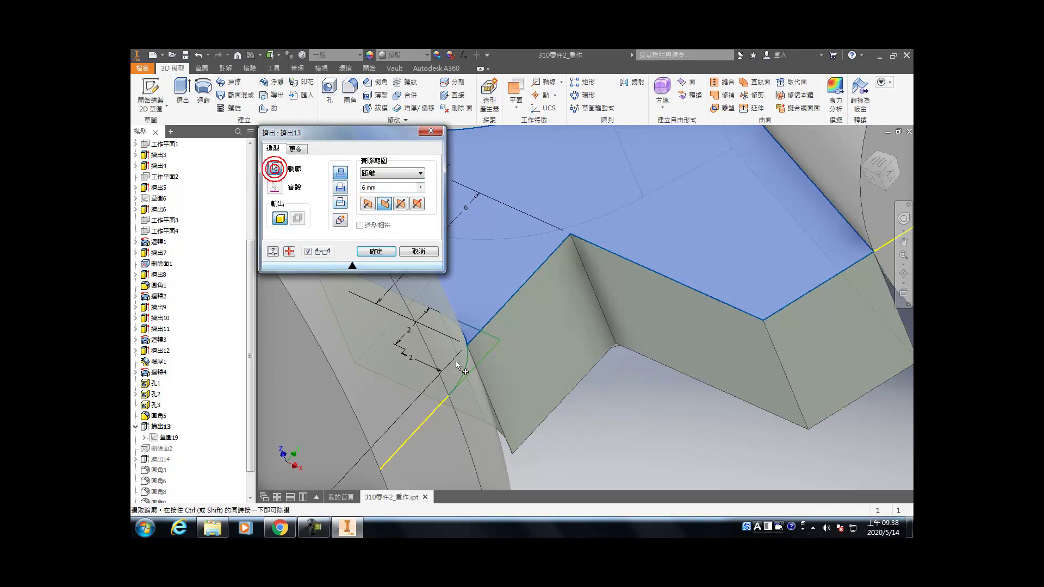
left_click(446, 350)
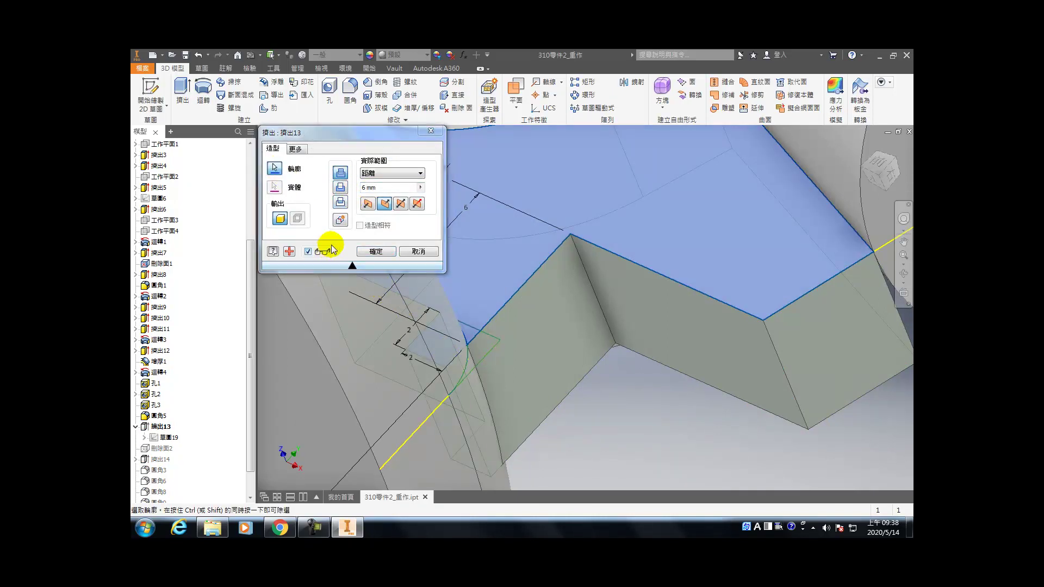
left_click(387, 252)
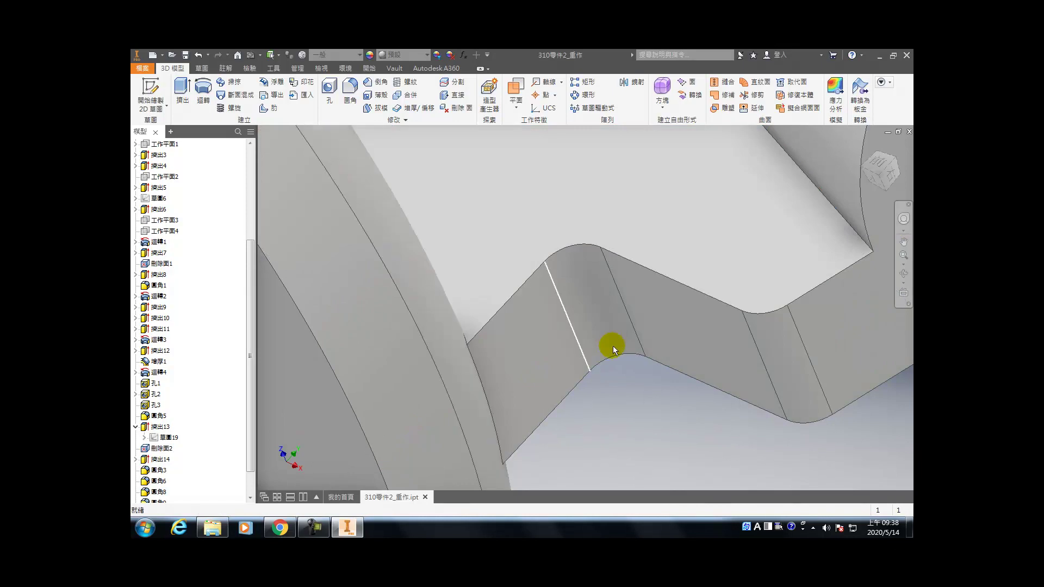
left_click(185, 55)
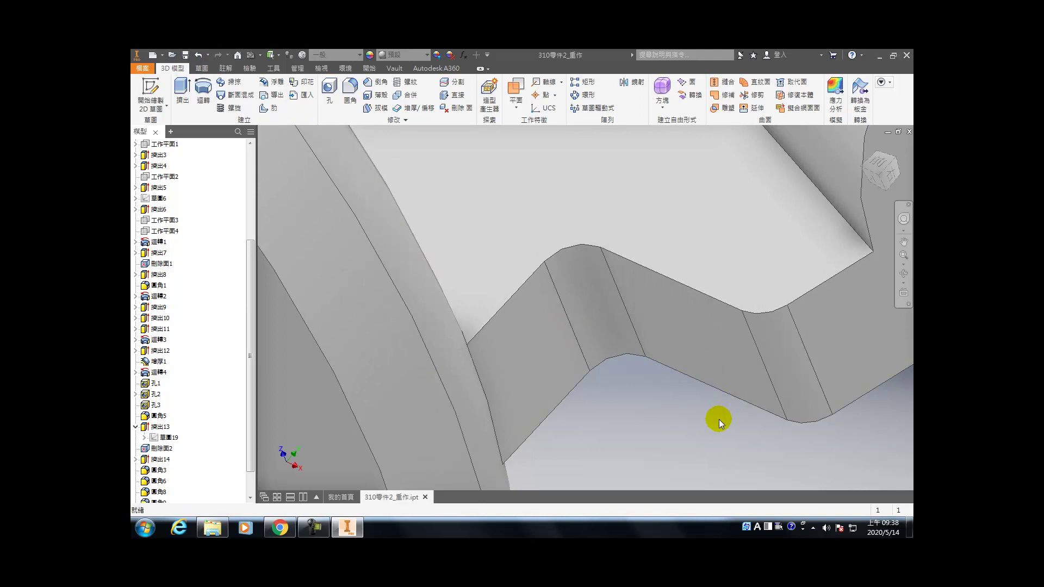
- Apply a 1.5 mm fillet where the threaded side boss and its neck meet both faces of the zigzag rib
key("f")
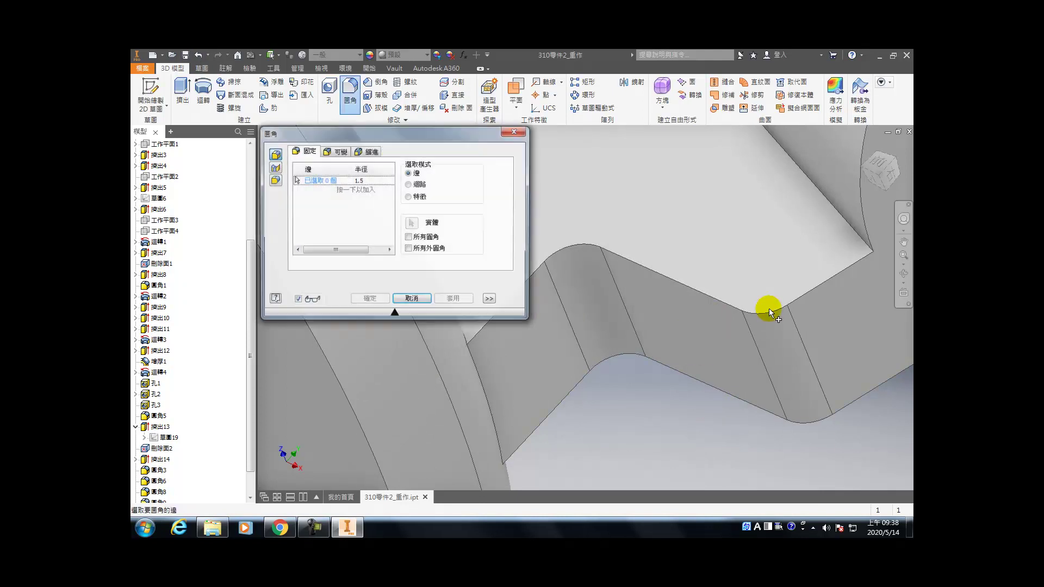
scroll(769, 311, "down", 5)
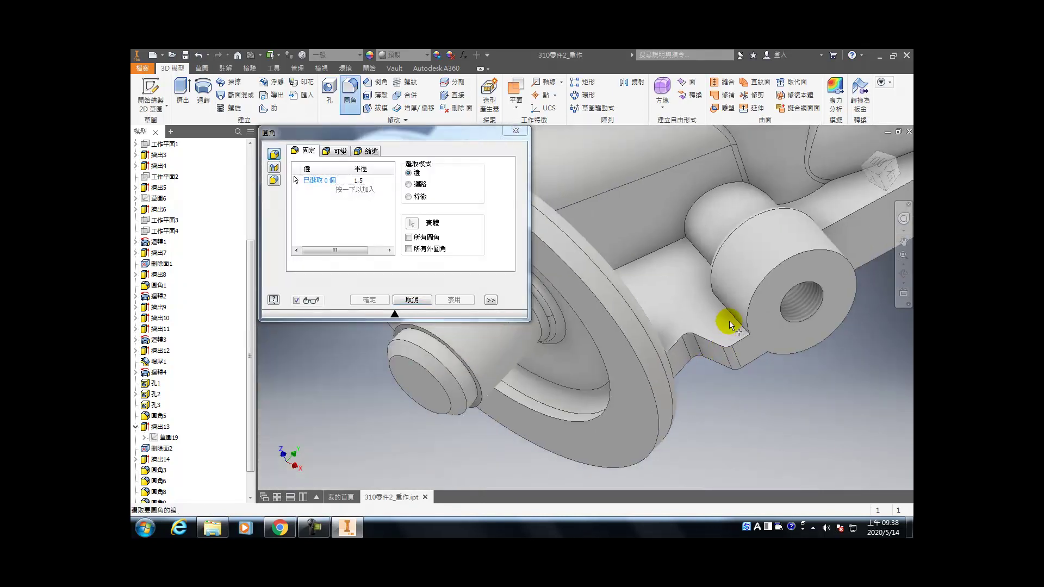
left_click(732, 320)
middle_click_drag(729, 349, 837, 227, "shift")
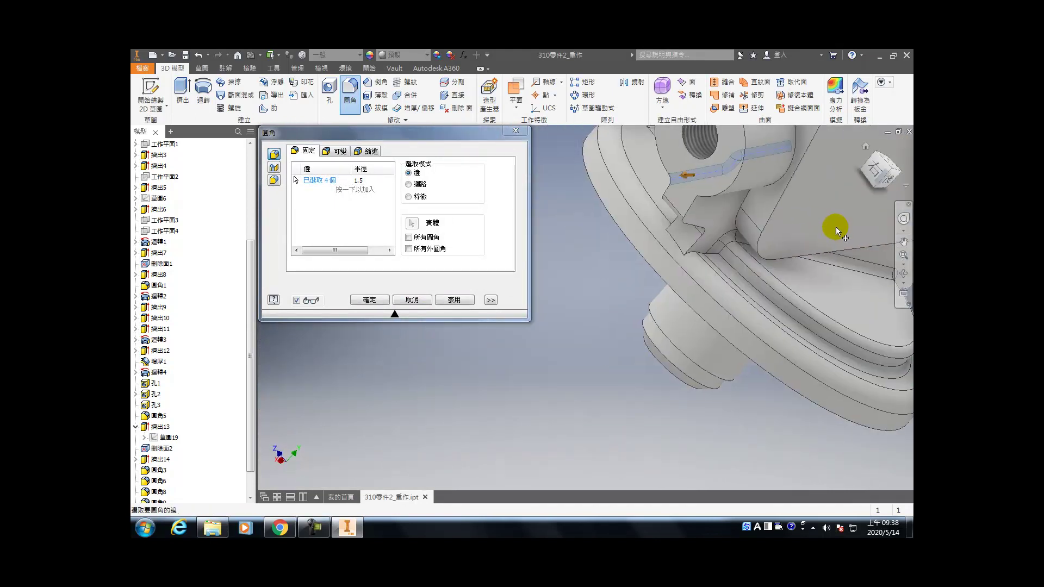
left_click(707, 194)
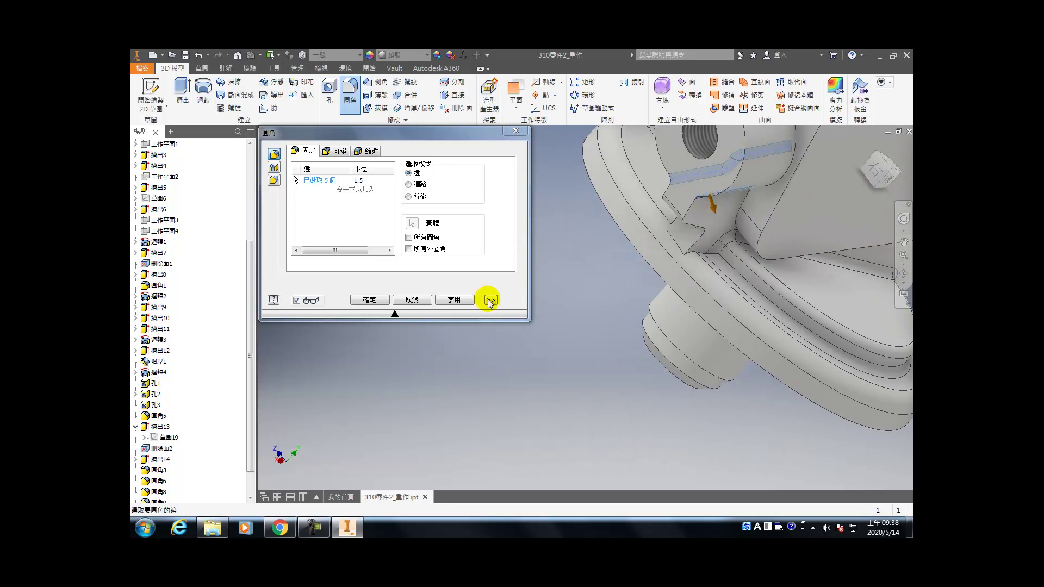
left_click(457, 300)
- Apply a 1.5 mm fillet to the side boss's outer rim and the connected zigzag rib edges
left_click(687, 214)
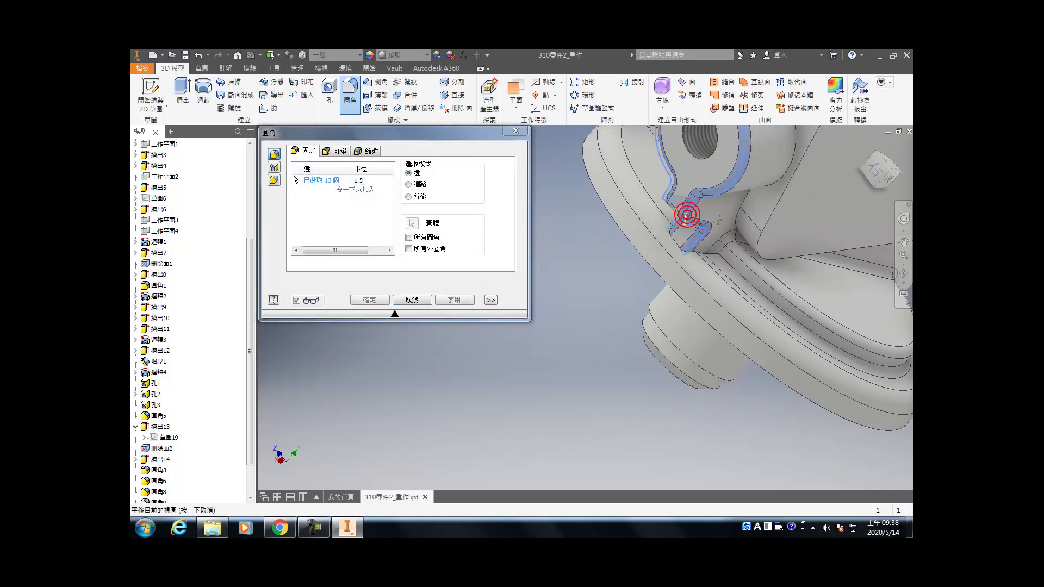
middle_click_drag(712, 207, 727, 303)
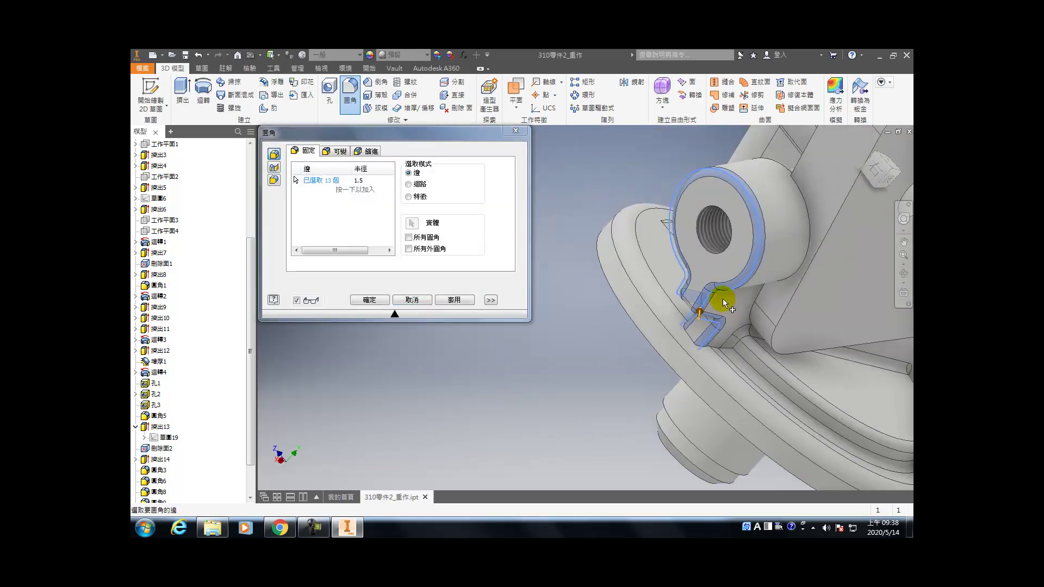
left_click(453, 300)
middle_click_drag(452, 298, 701, 226, "shift")
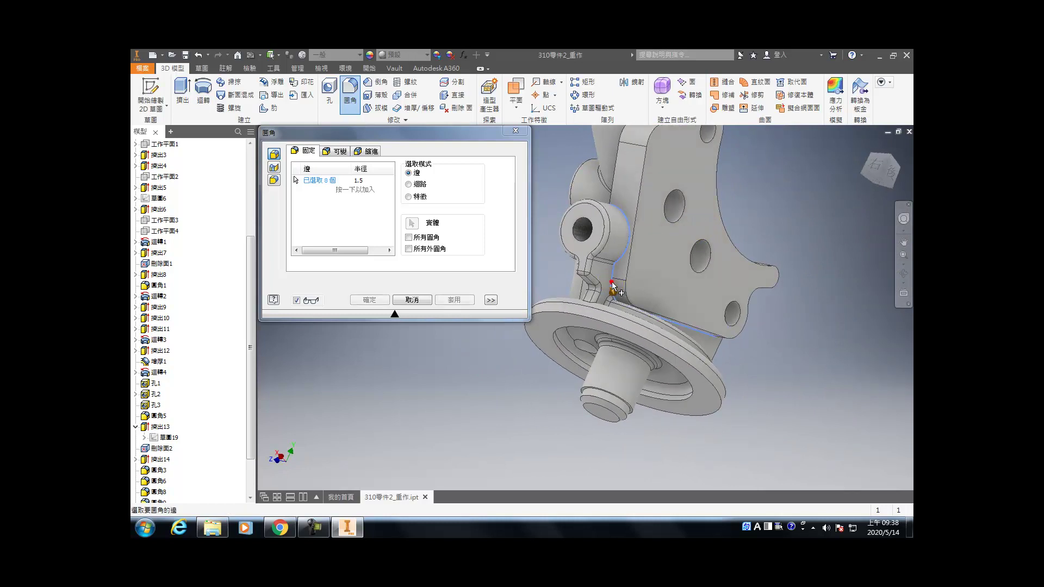
left_click(426, 298)
key("F4")
left_click_drag(652, 217, 772, 301)
middle_click_drag(772, 301, 640, 233, "shift")
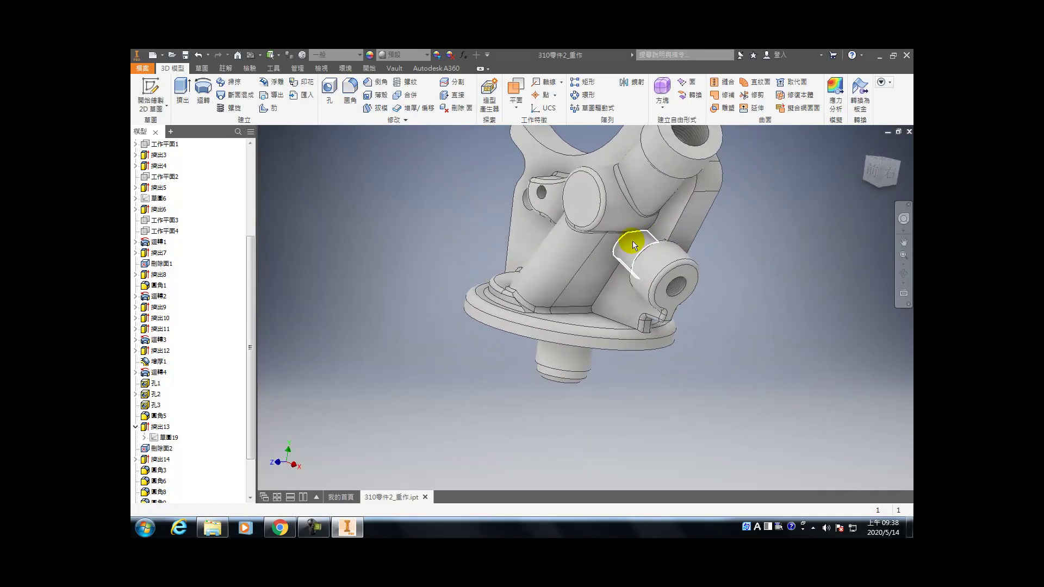
key("f")
left_click(622, 236)
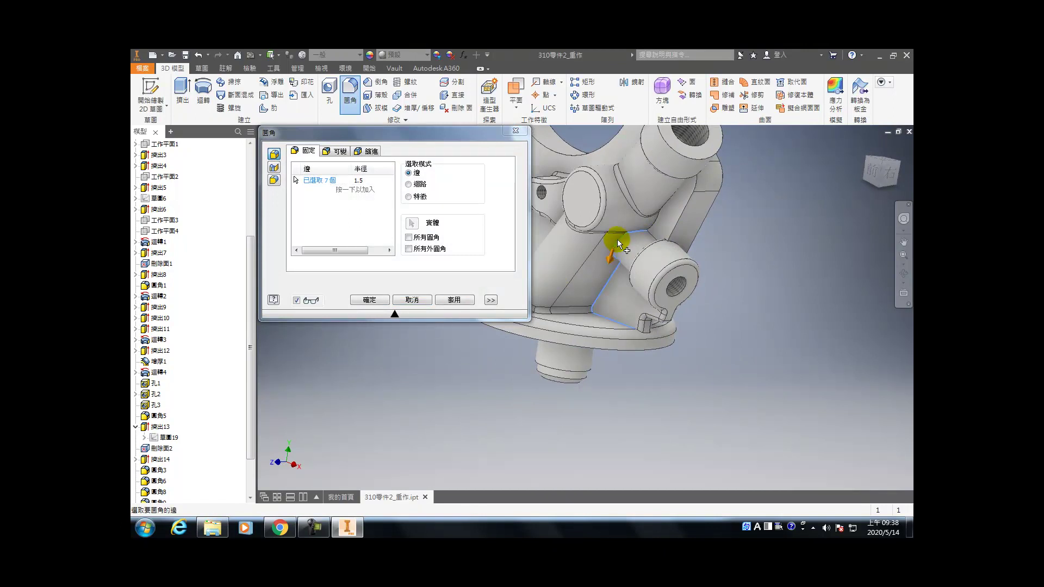
left_click(423, 306)
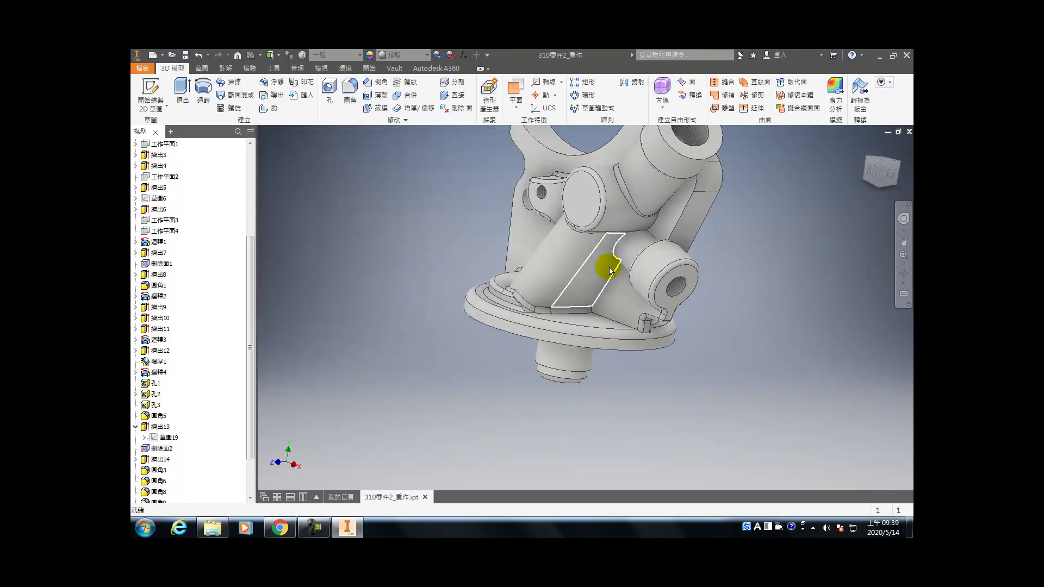
- Roll the part history back to just before 圓角11
scroll(618, 265, "down", 5)
middle_click_drag(634, 270, 660, 228, "shift")
scroll(163, 486, "down", 2)
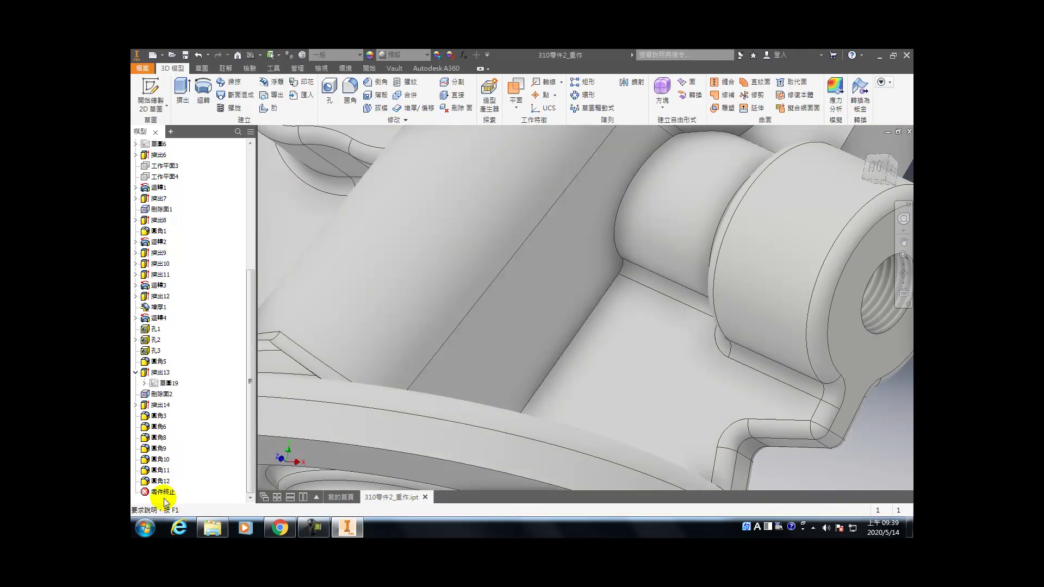
left_click_drag(207, 469, 163, 473)
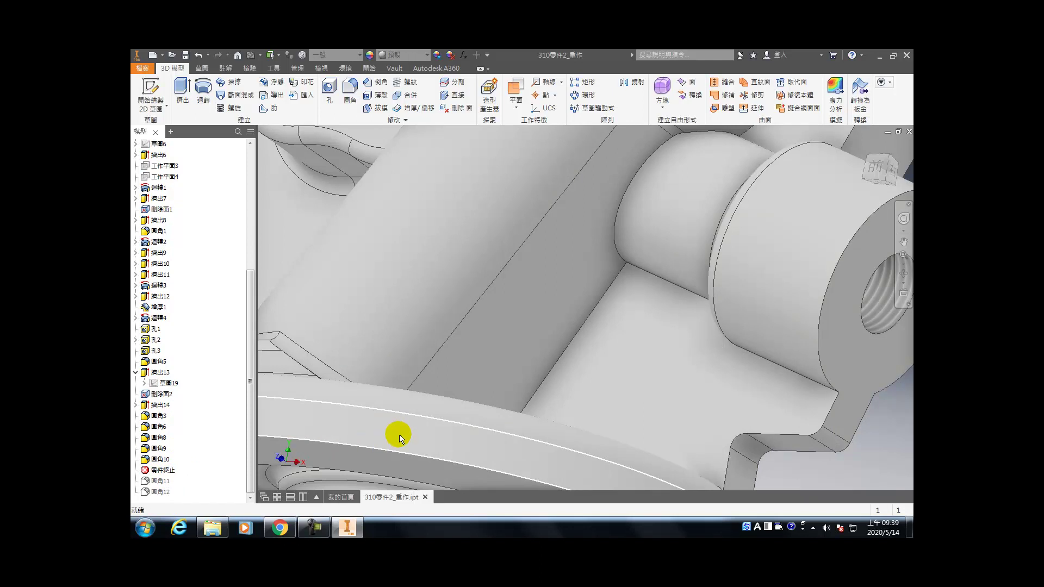
- Apply a 1.5 mm fillet to the curved edge where the side boss's neck meets the main body
key("f")
left_click(618, 214)
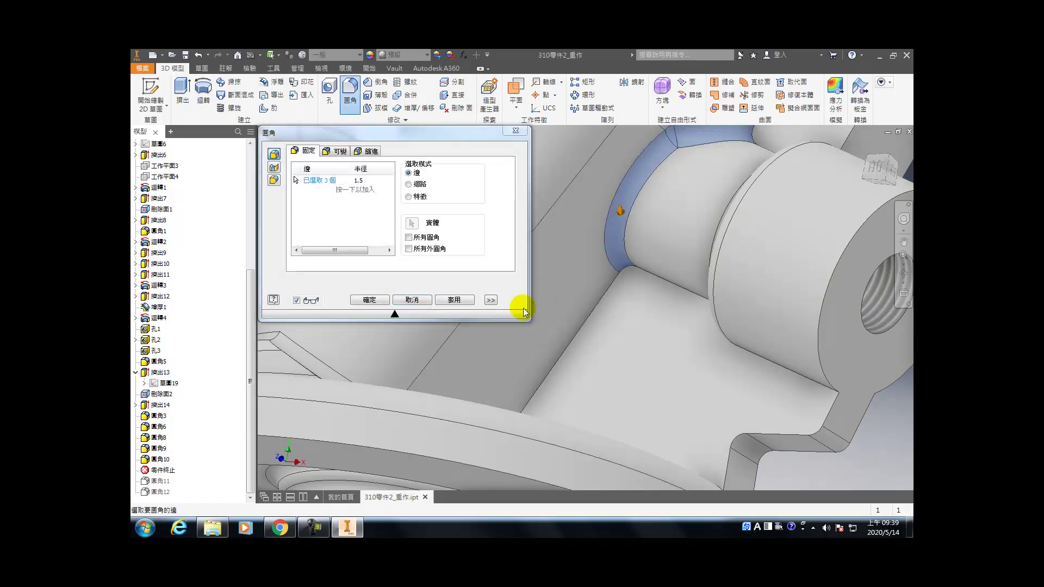
left_click(603, 298)
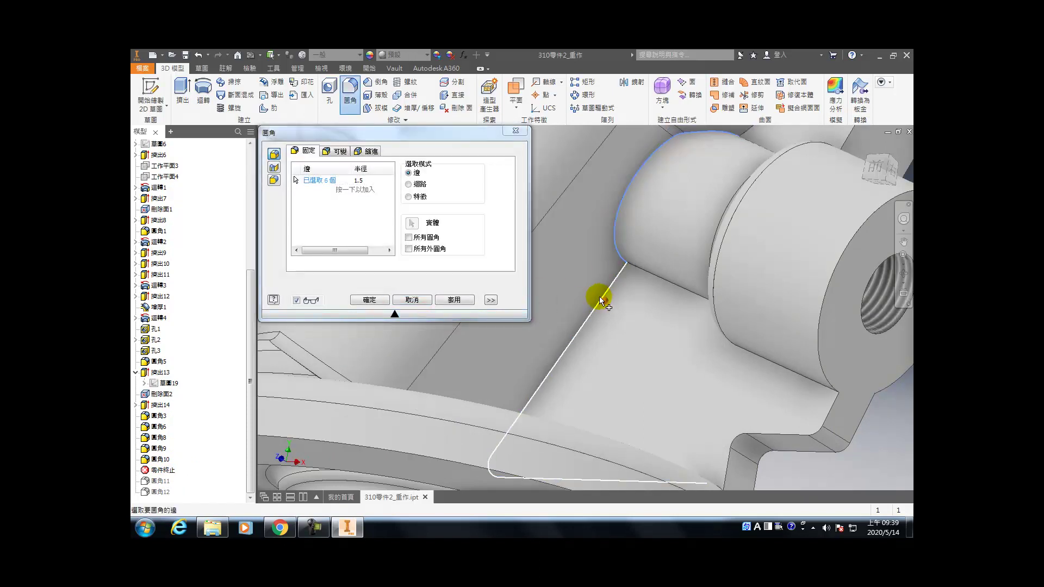
left_click(454, 300)
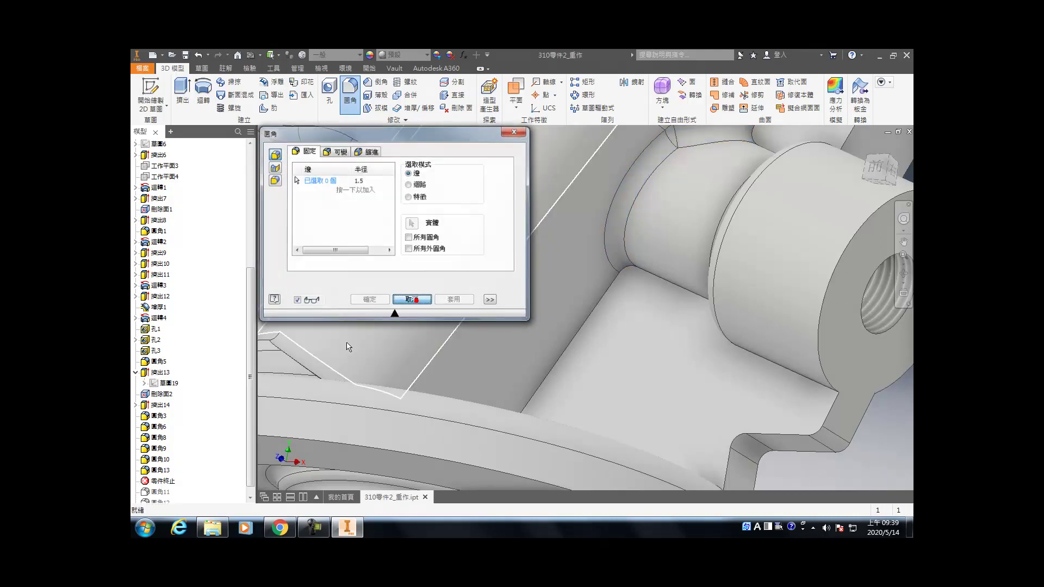
left_click(414, 299)
- Roll the part history forward to its end and delete the fillet 圓角11
scroll(162, 481, "down", 1)
left_click_drag(162, 471, 166, 494)
left_click(373, 146)
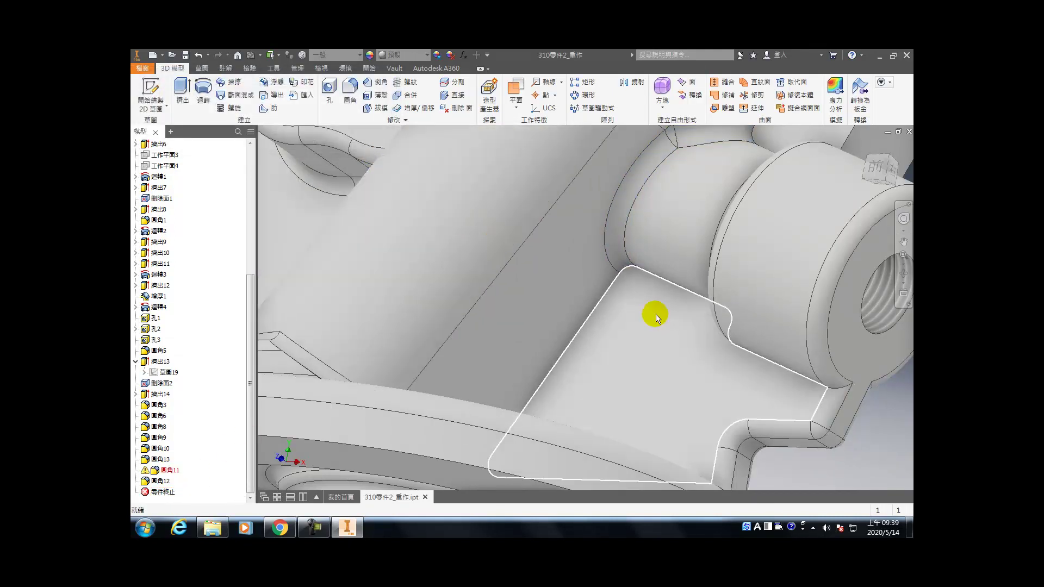
left_click(154, 471)
key("Delete")
scroll(611, 390, "up", 3)
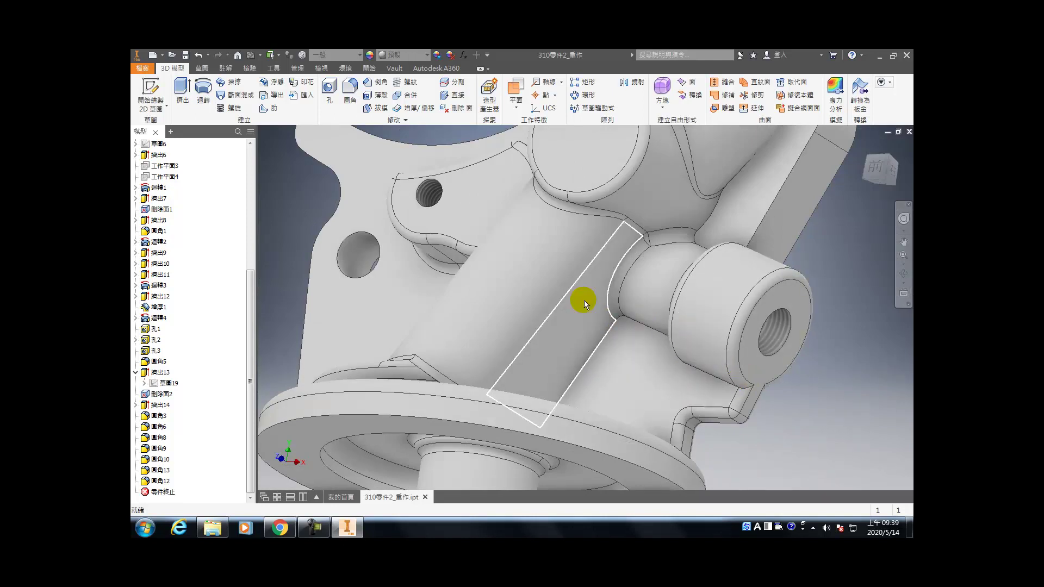
- Apply a 1.5 mm fillet to the mounting plate's edges on the side facing the pipe
left_click(867, 150)
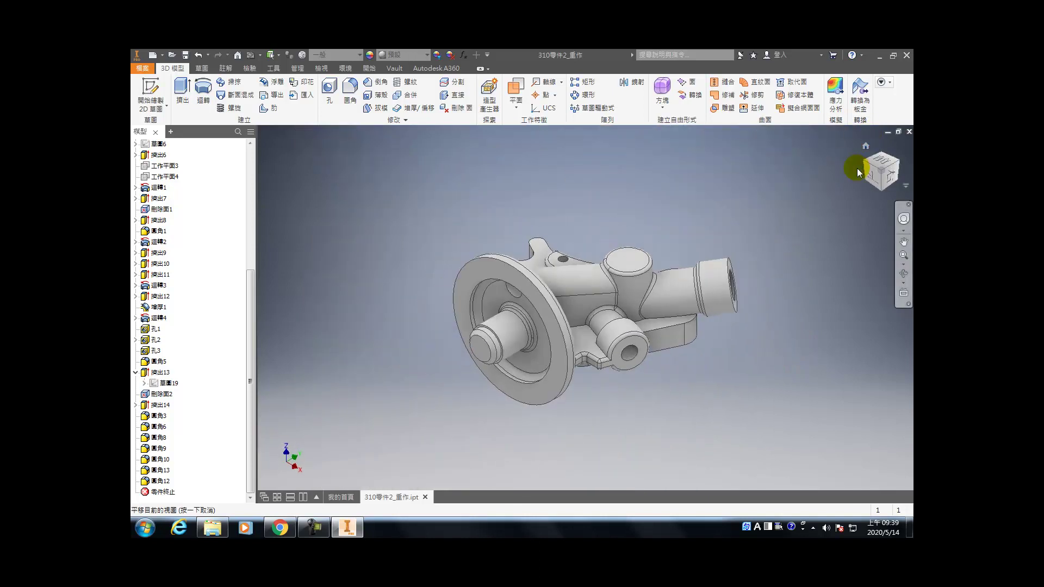
key("F4")
left_click_drag(582, 217, 522, 179)
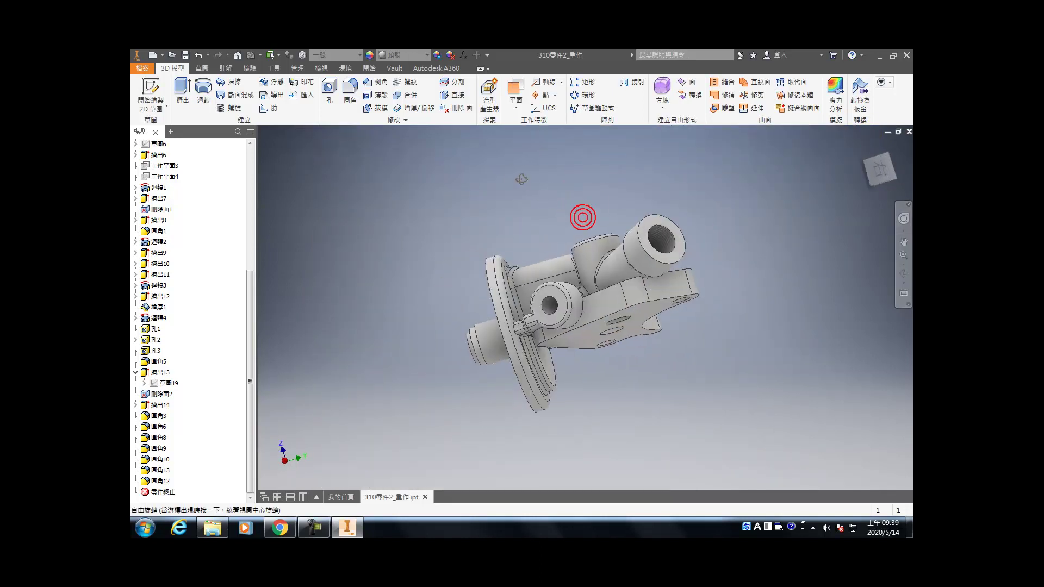
key("Escape")
key("f")
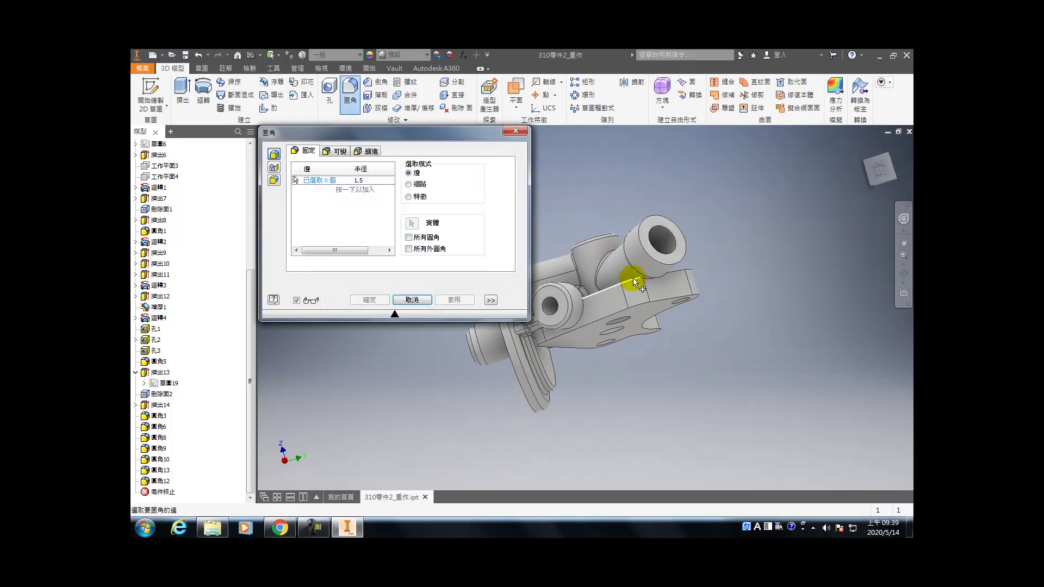
left_click(636, 282)
left_click(667, 270)
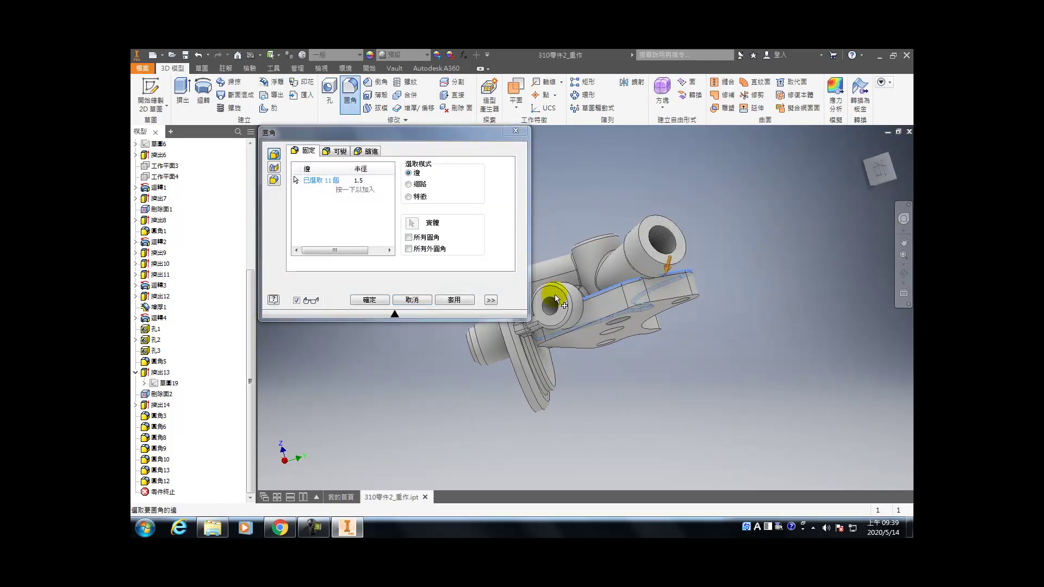
left_click(451, 300)
left_click(412, 300)
key("F4")
middle_click_drag(602, 276, 515, 217, "shift")
scroll(556, 275, "down", 3)
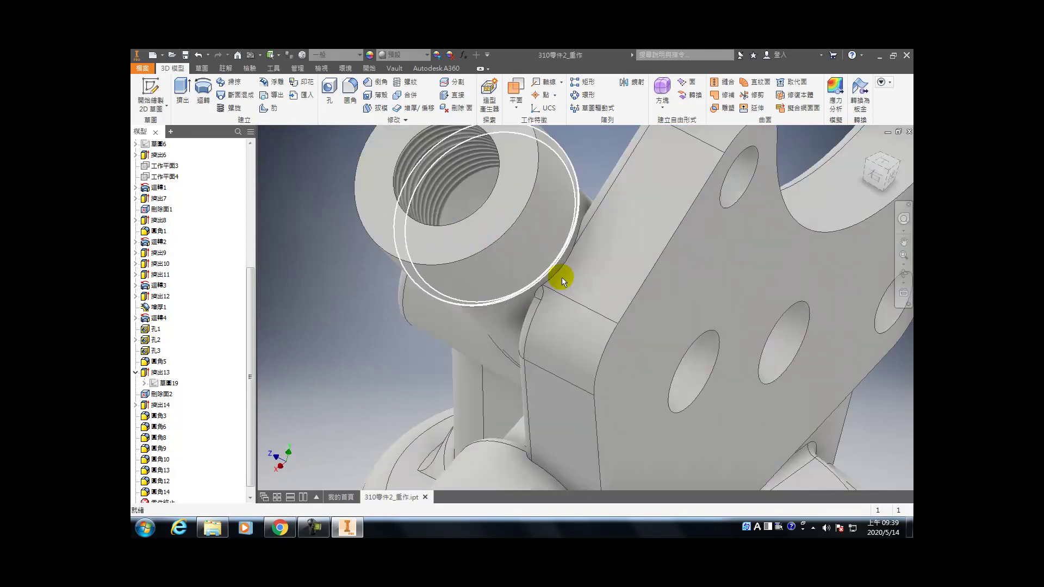